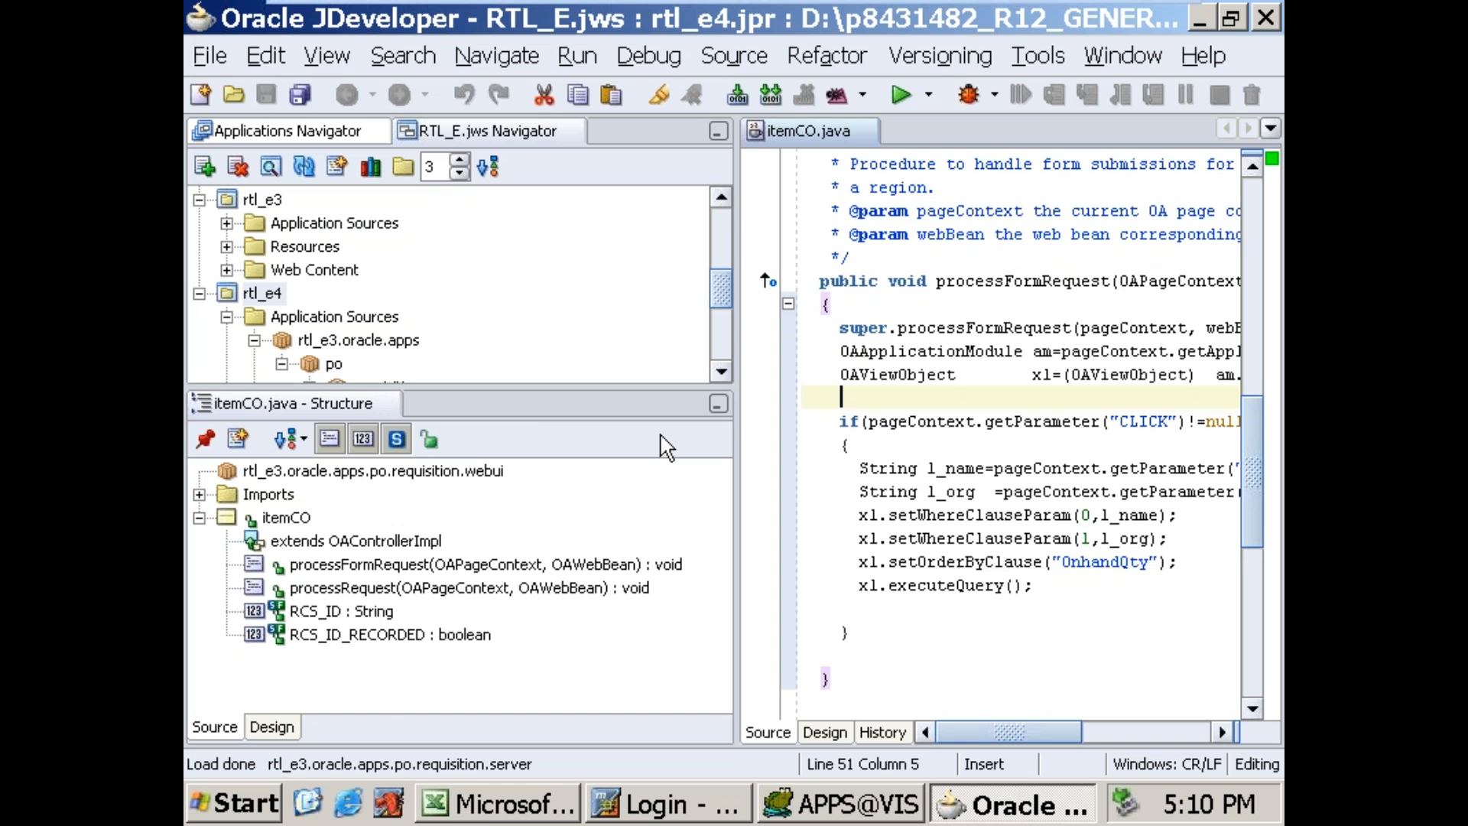
Step: Switch to Profiles.xls in Excel and look through its worksheets, ending on the blank Sheet3
{"action": "left_click", "coordinate": [493, 804]}
{"action": "left_click", "coordinate": [652, 341]}
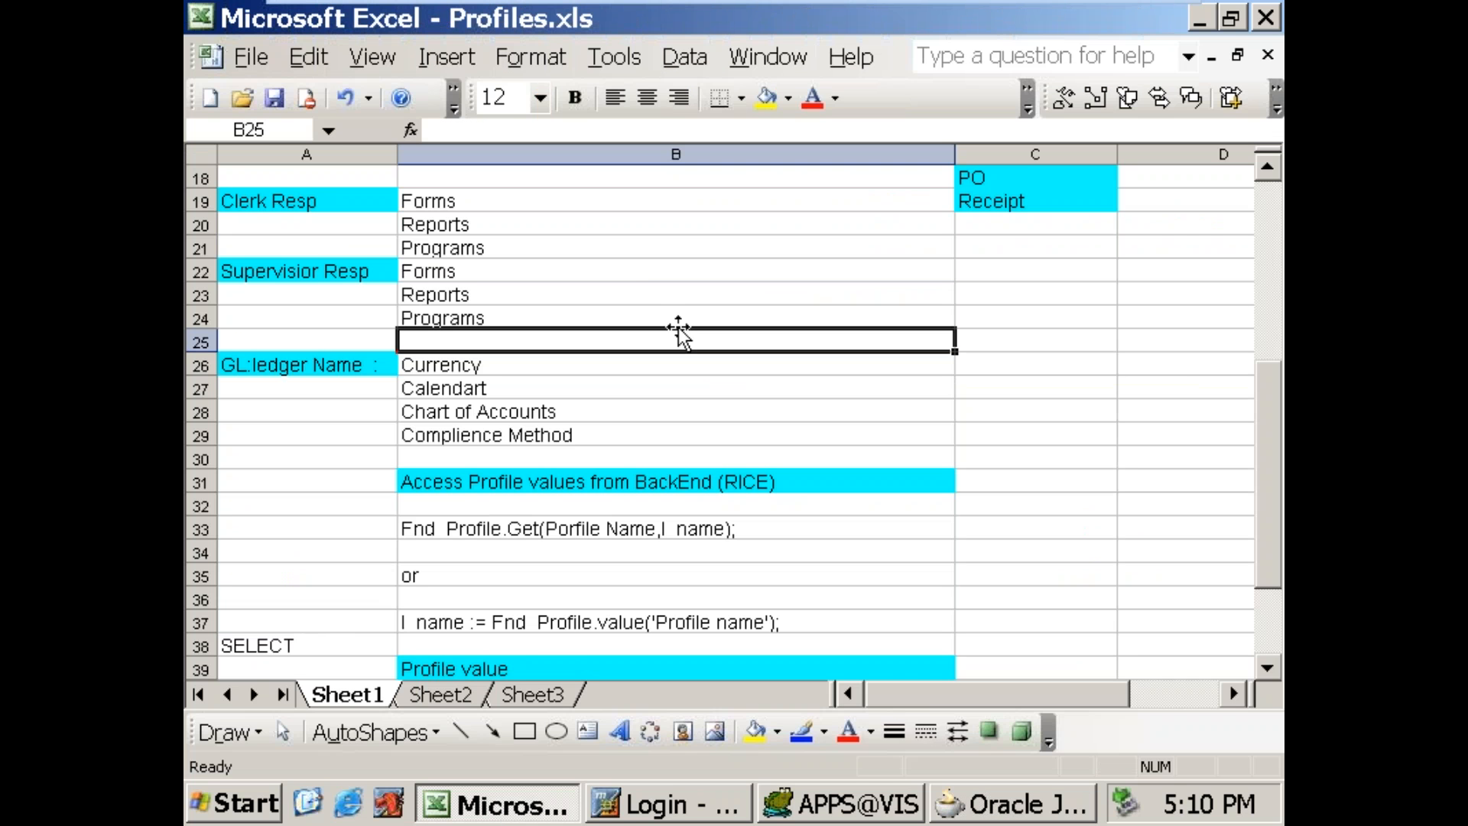
{"action": "scroll", "coordinate": [761, 439], "scroll_direction": "down", "scroll_amount": 6}
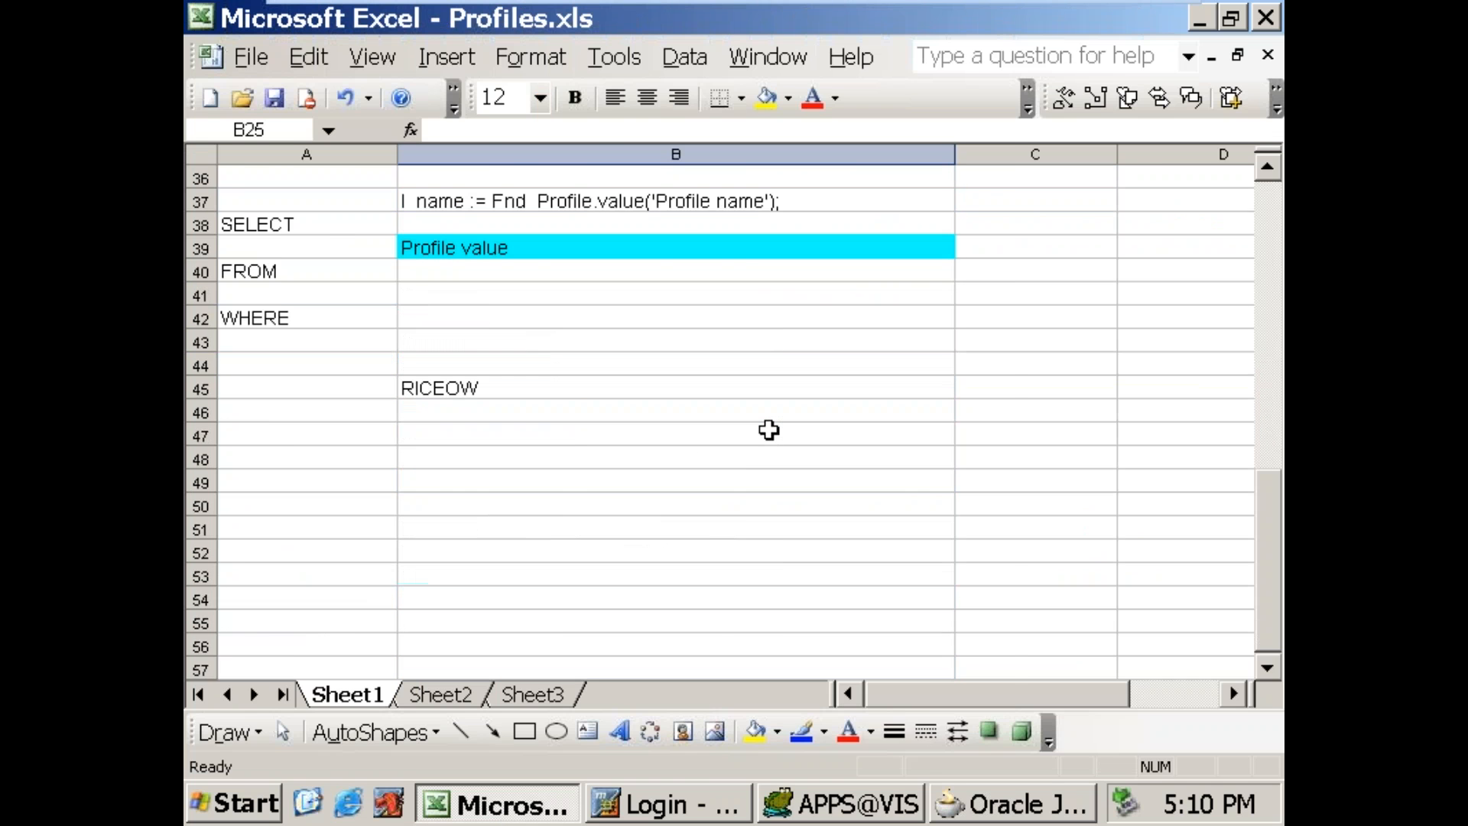
{"action": "left_click", "coordinate": [448, 696]}
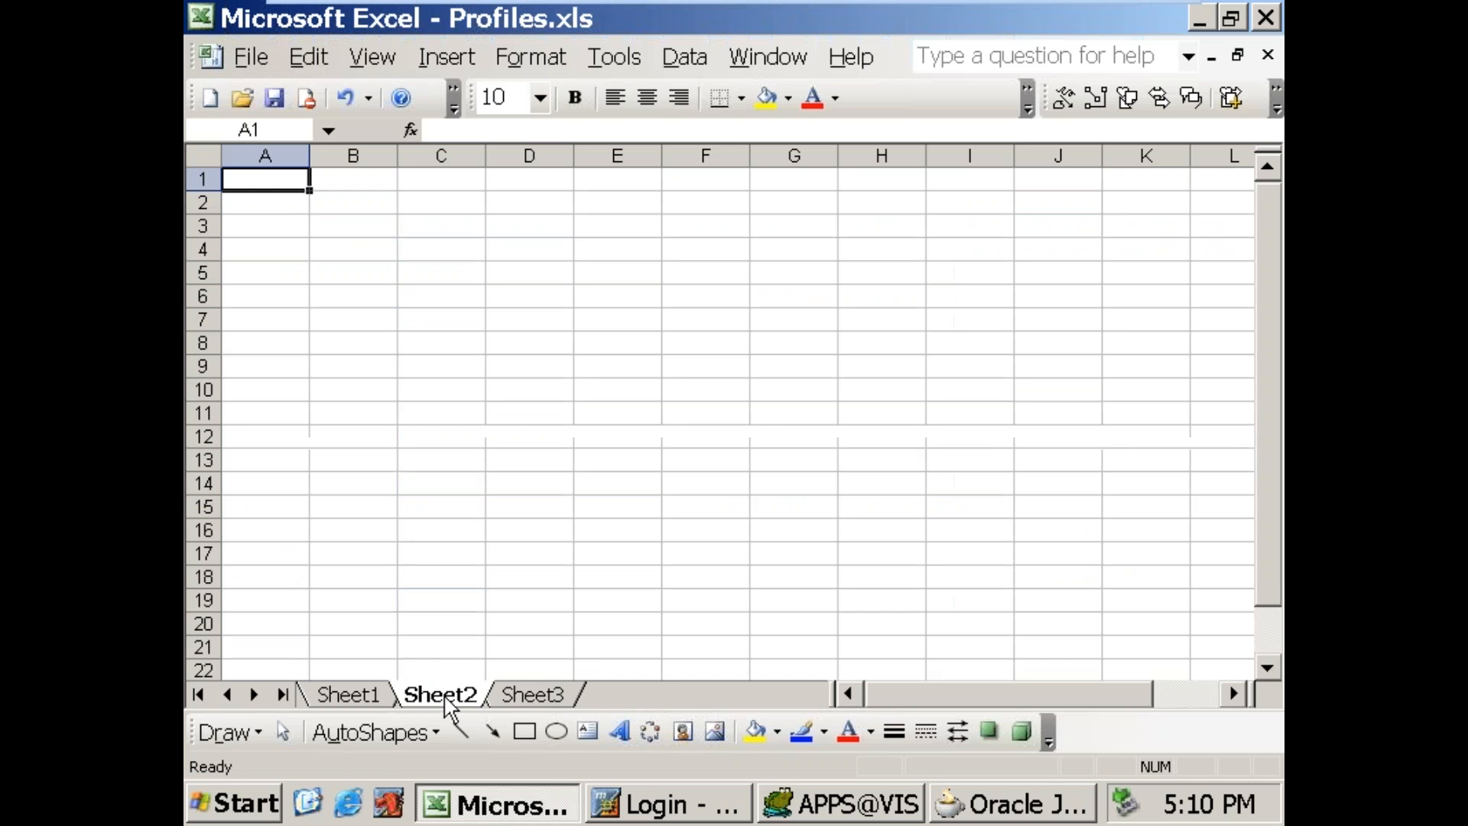
{"action": "left_click", "coordinate": [531, 696]}
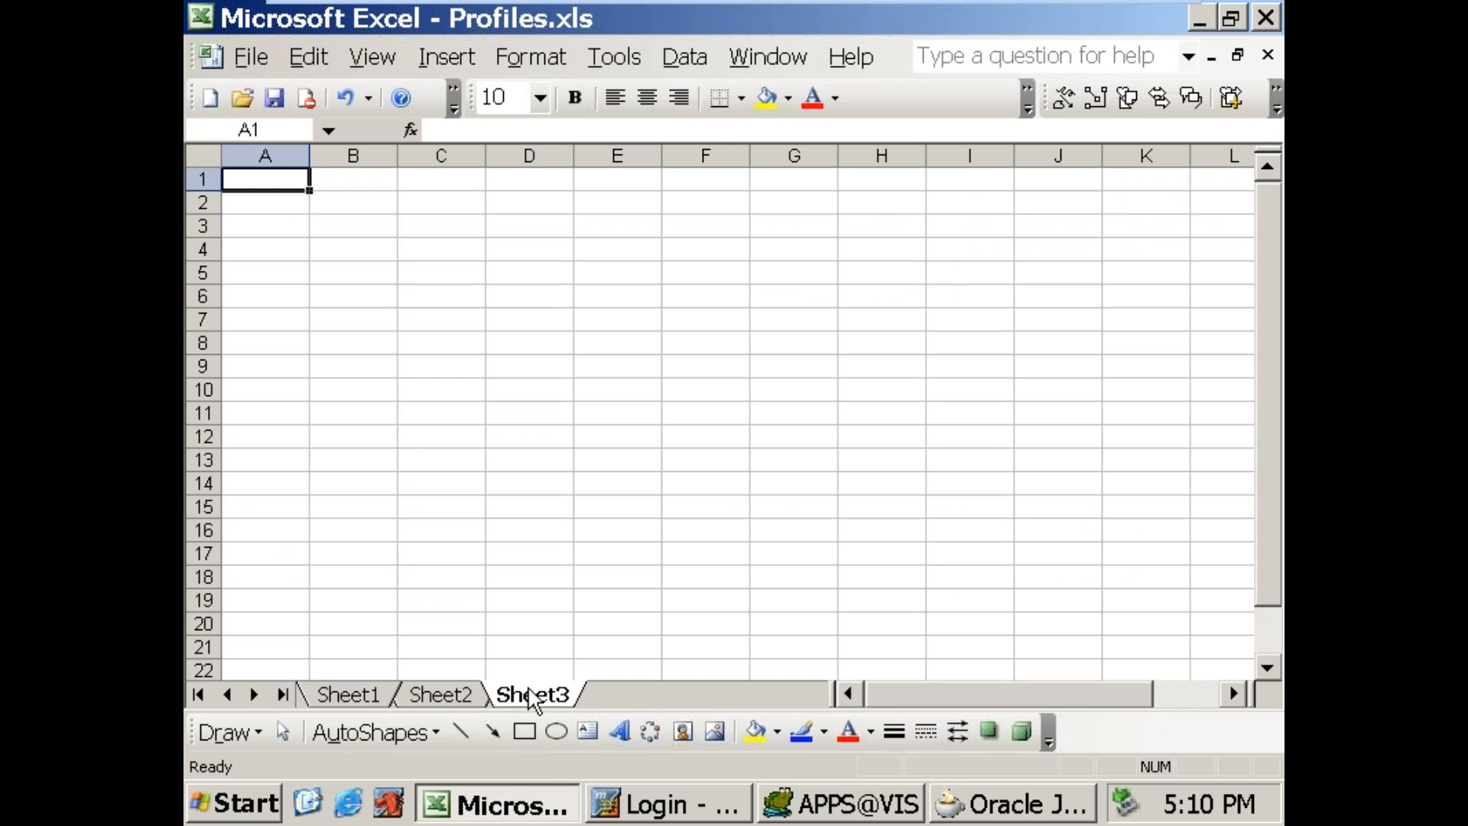
{"action": "left_click", "coordinate": [658, 804]}
{"action": "left_click", "coordinate": [1008, 807]}
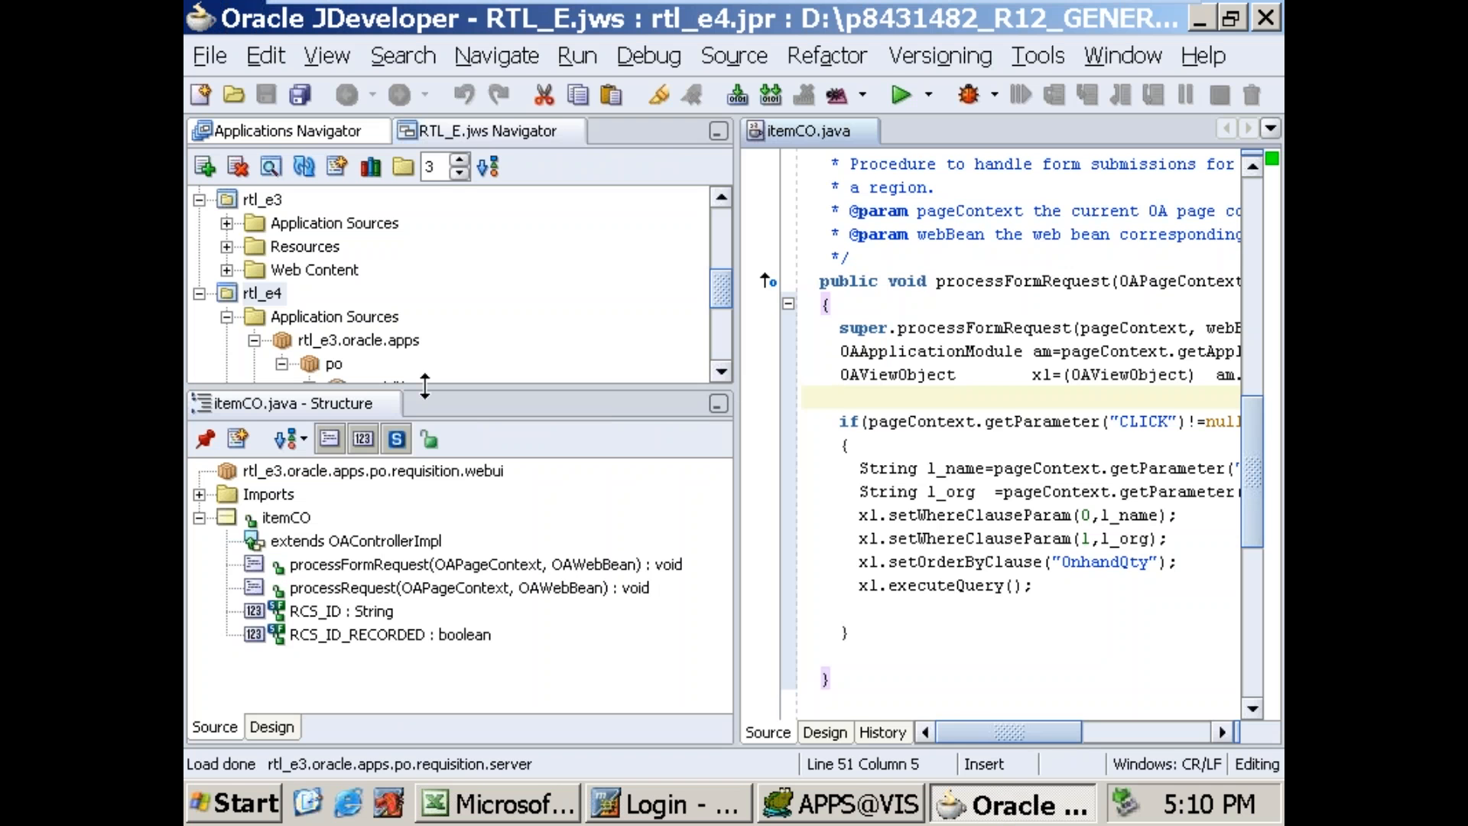
{"action": "left_click", "coordinate": [200, 294]}
{"action": "left_click", "coordinate": [237, 805]}
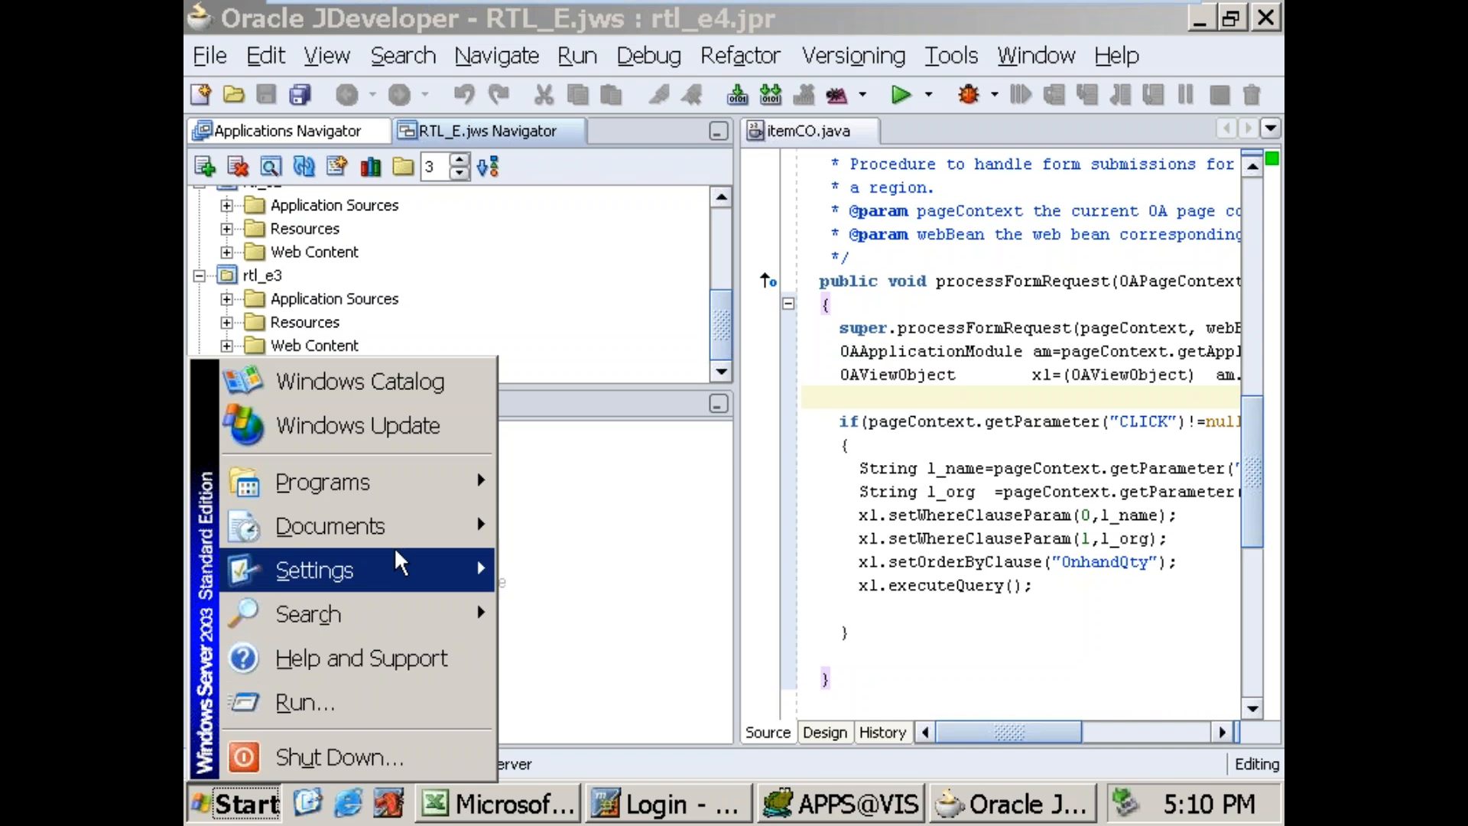
Step: On Sheet3 of Profiles.xls in Excel, enter the labels Item Name in D2 and Orgname in D3
{"action": "left_click", "coordinate": [520, 804]}
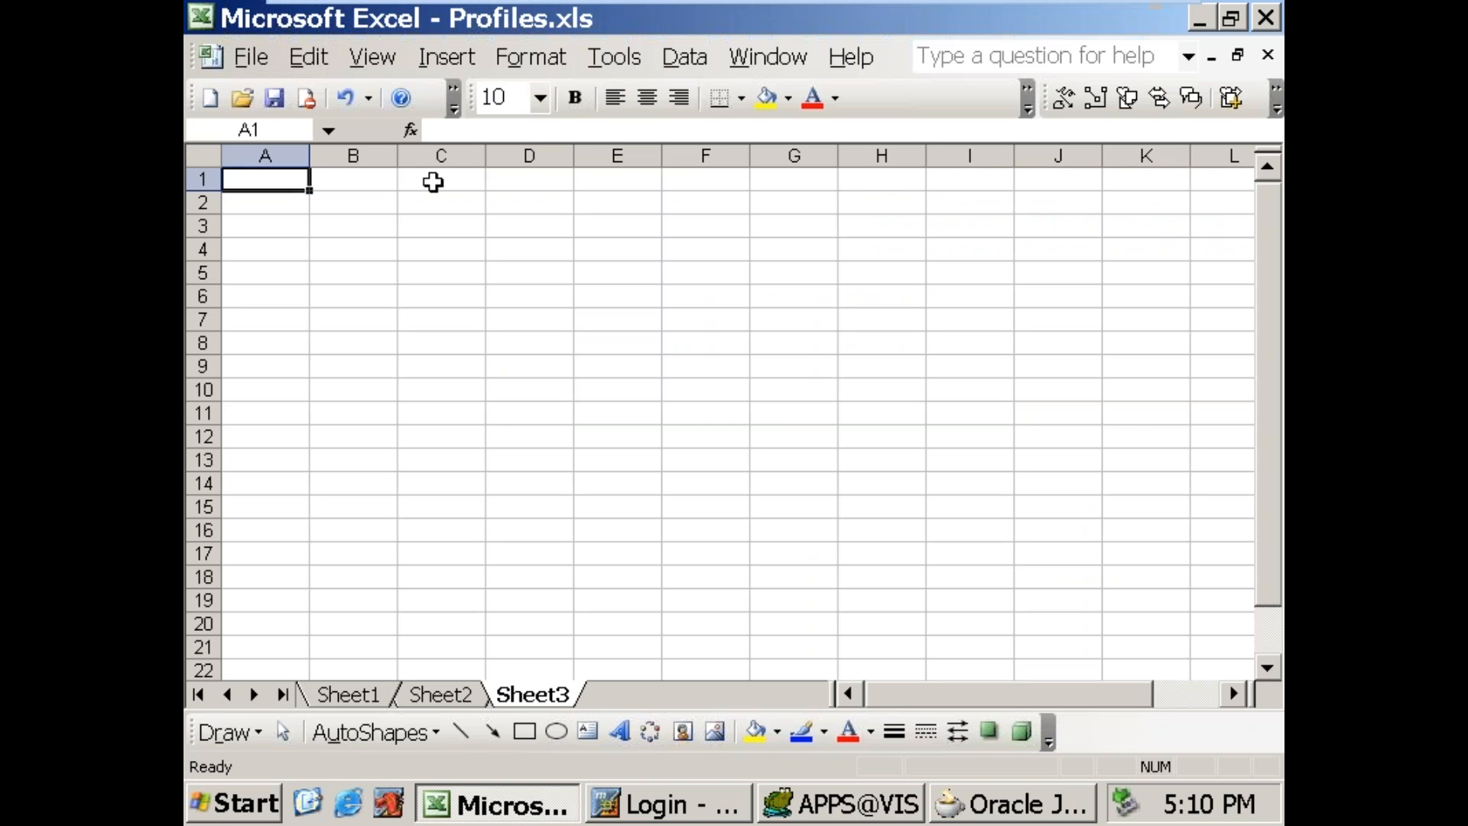
{"action": "left_click", "coordinate": [480, 204]}
{"action": "left_click", "coordinate": [541, 211]}
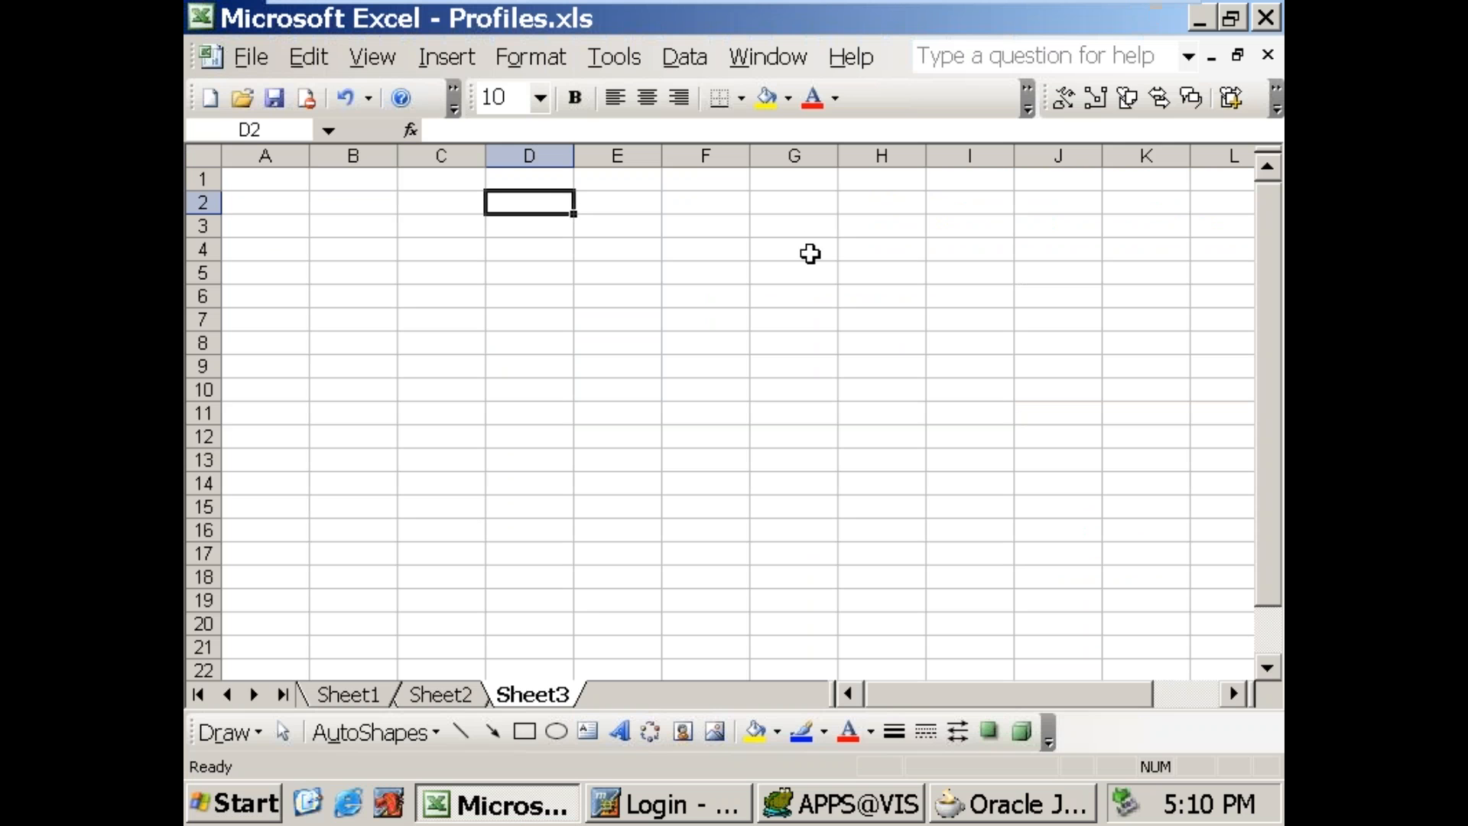
{"action": "type", "text": "Item Name"}
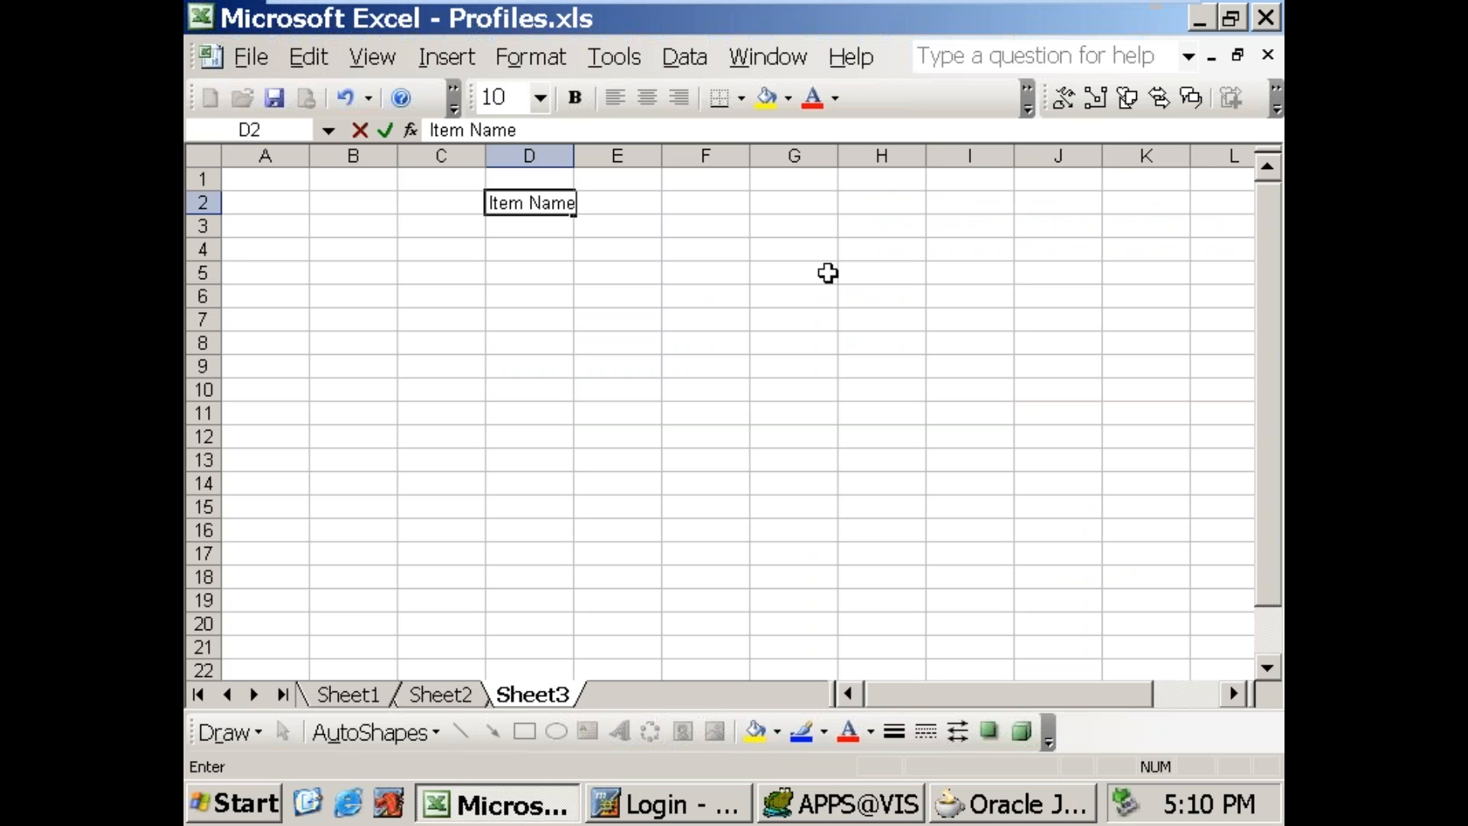
{"action": "left_click", "coordinate": [655, 315]}
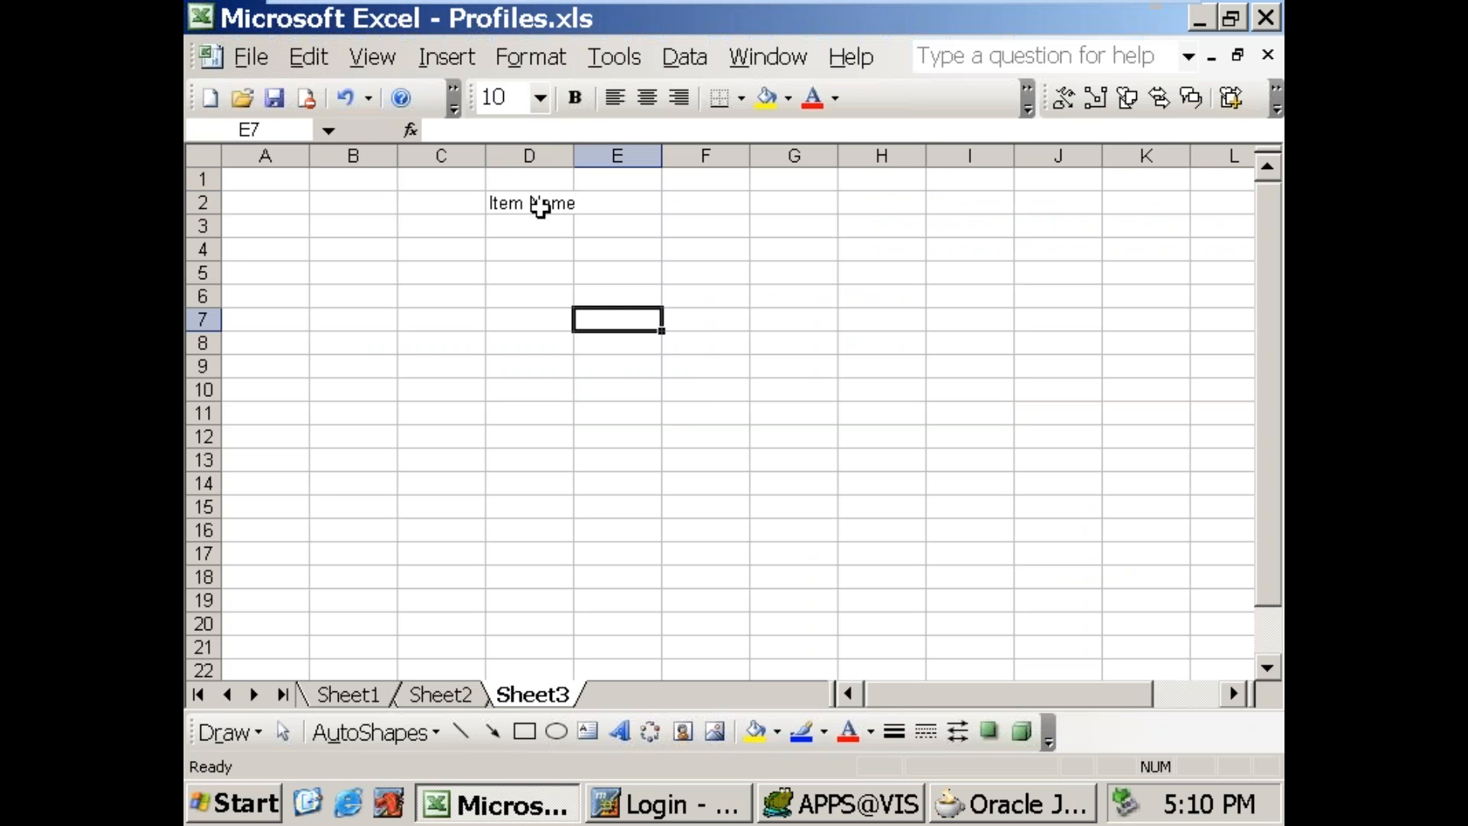
{"action": "left_click", "coordinate": [518, 227]}
{"action": "type", "text": "Orgname"}
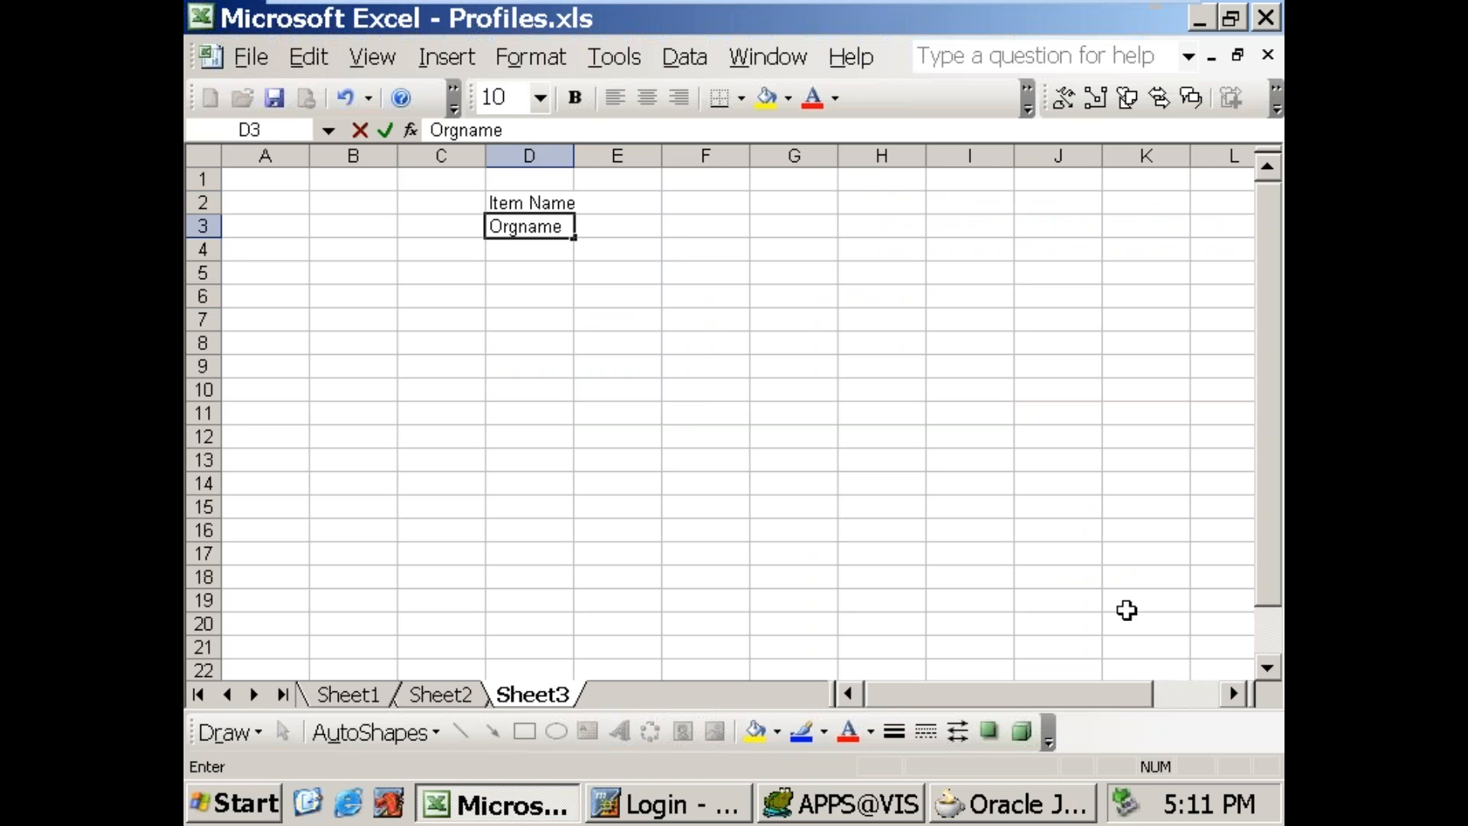
{"action": "left_click", "coordinate": [501, 318]}
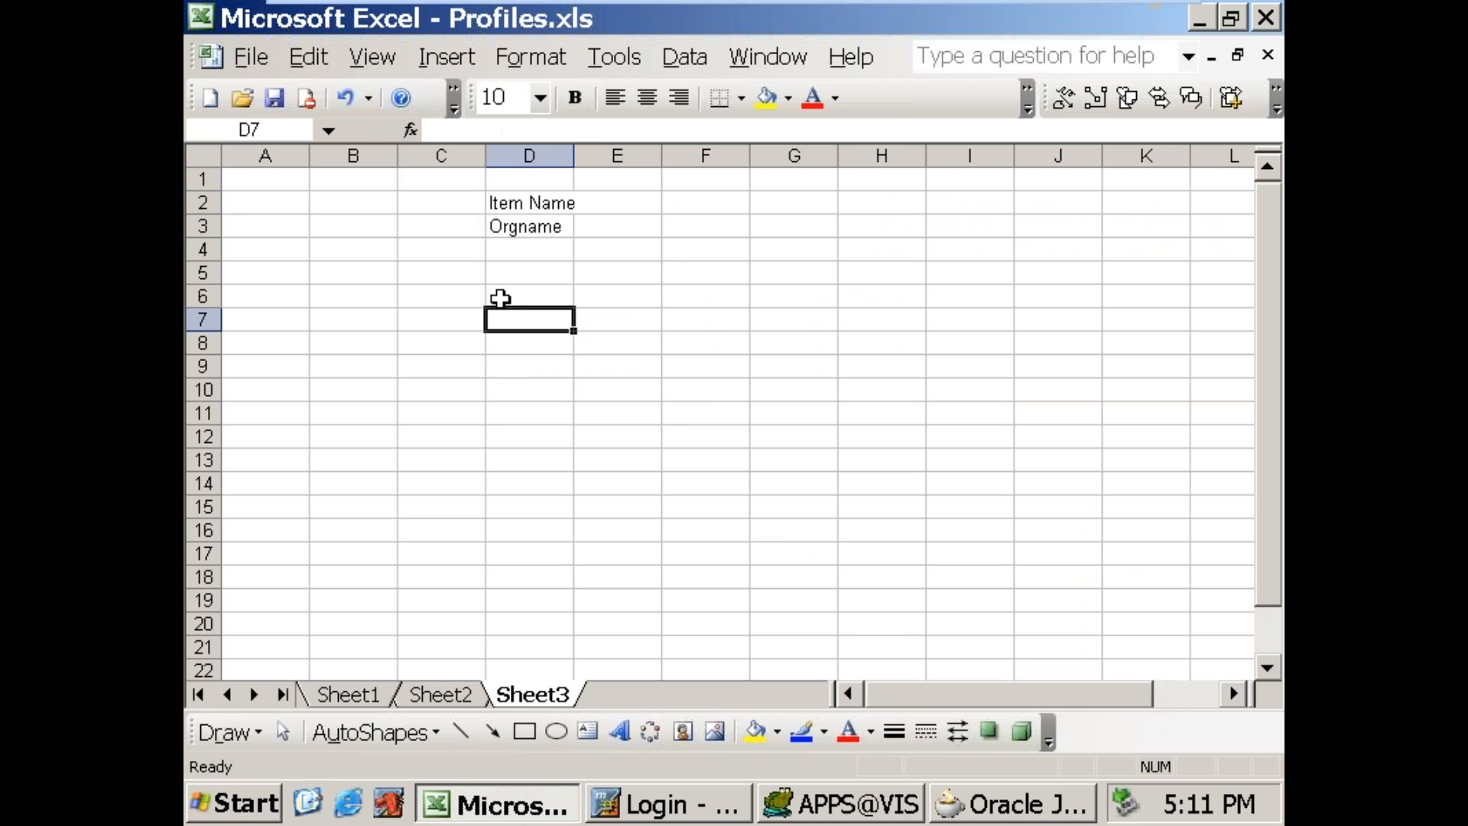
Step: Widen column D to about twice its default width and make column E slightly wider than that
{"action": "left_click_drag", "start_coordinate": [573, 156], "coordinate": [665, 156]}
{"action": "left_click", "coordinate": [671, 211]}
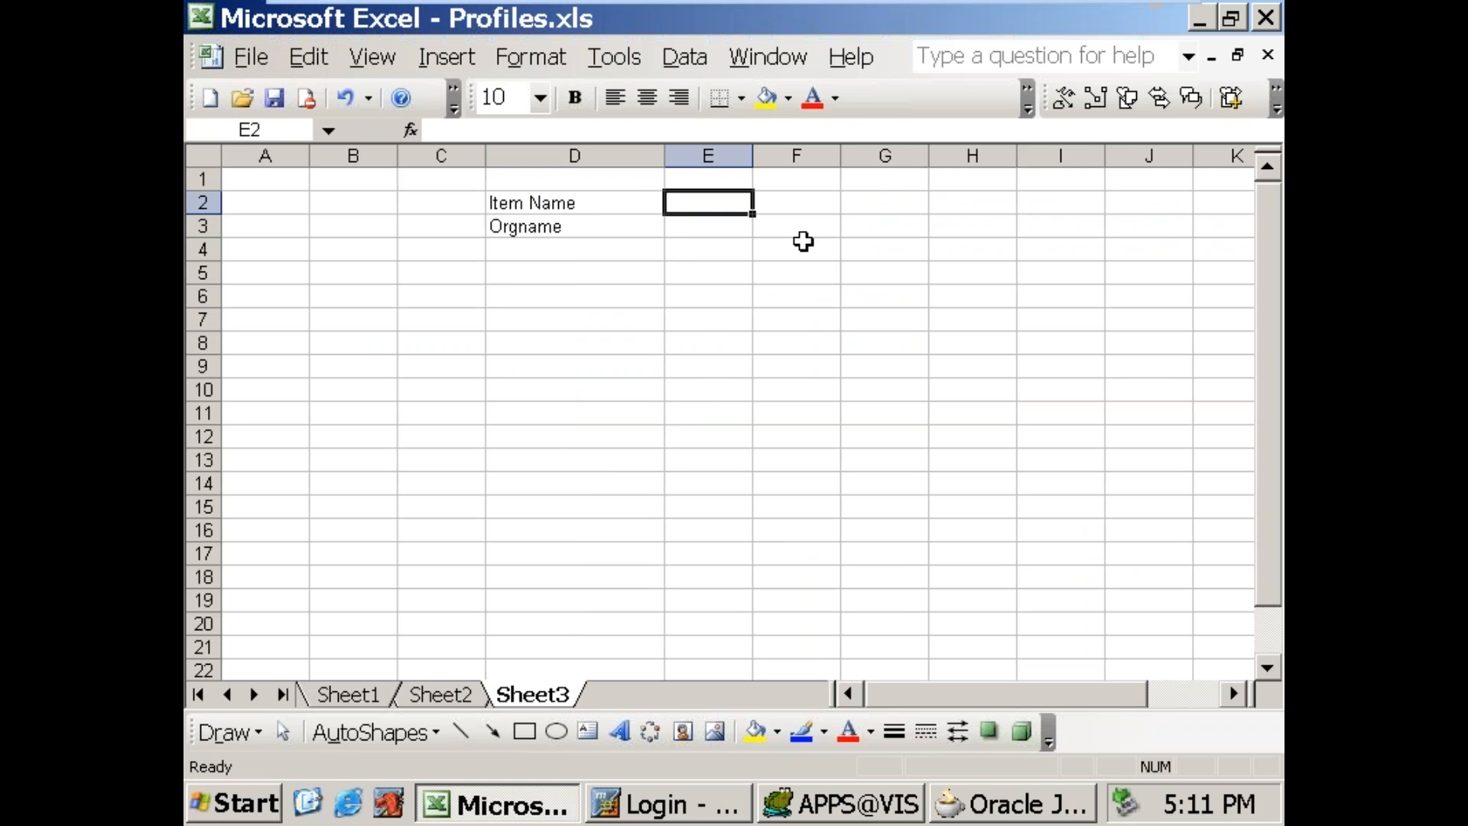
{"action": "left_click_drag", "start_coordinate": [753, 156], "coordinate": [854, 156]}
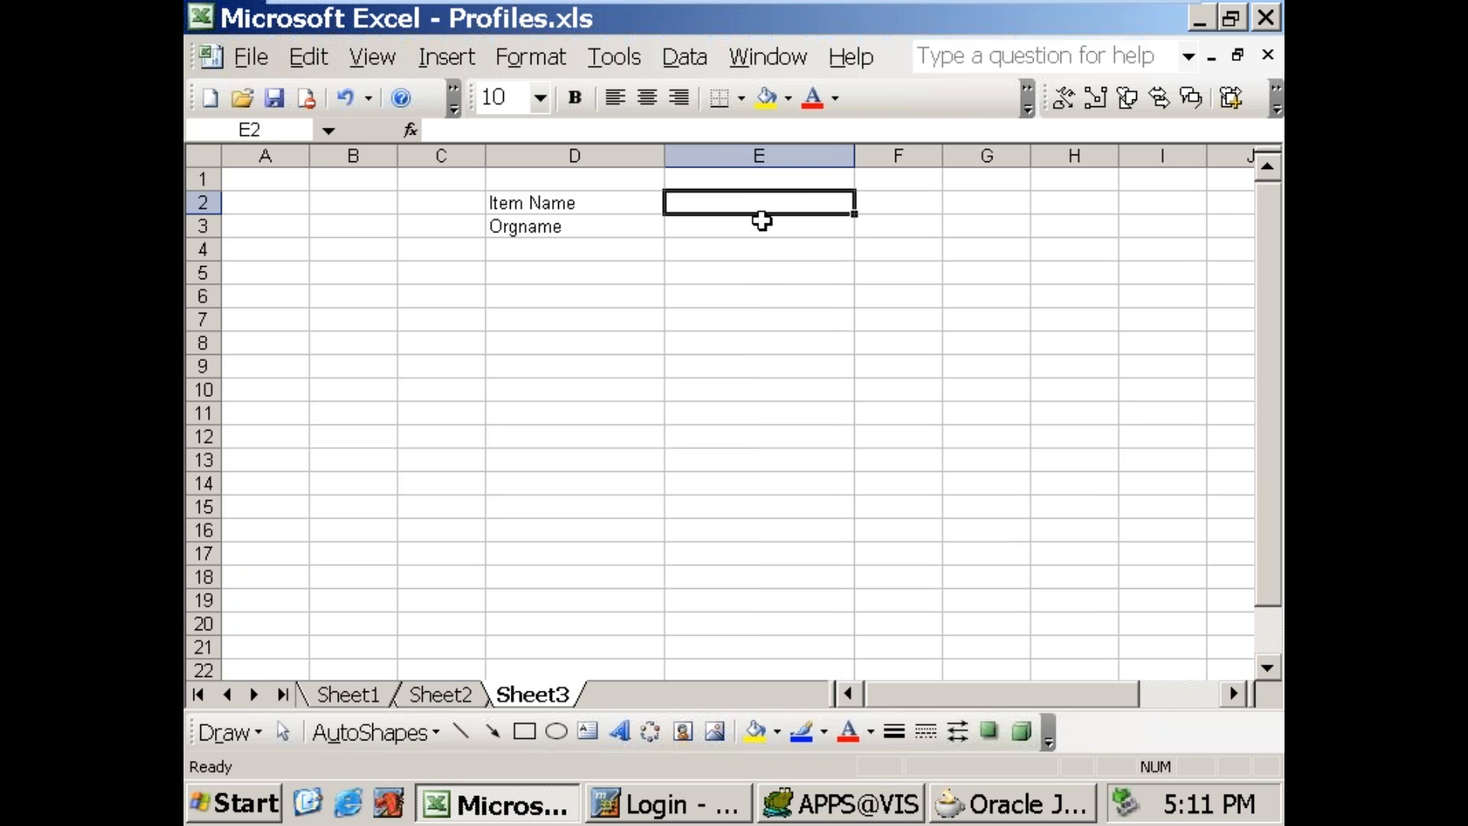
{"action": "left_click", "coordinate": [761, 222]}
Step: Enter the title Details in D5 and the column headers ItemName in B7, Desc in C7 and qty in D7
{"action": "left_click", "coordinate": [553, 268]}
{"action": "type", "text": "Details"}
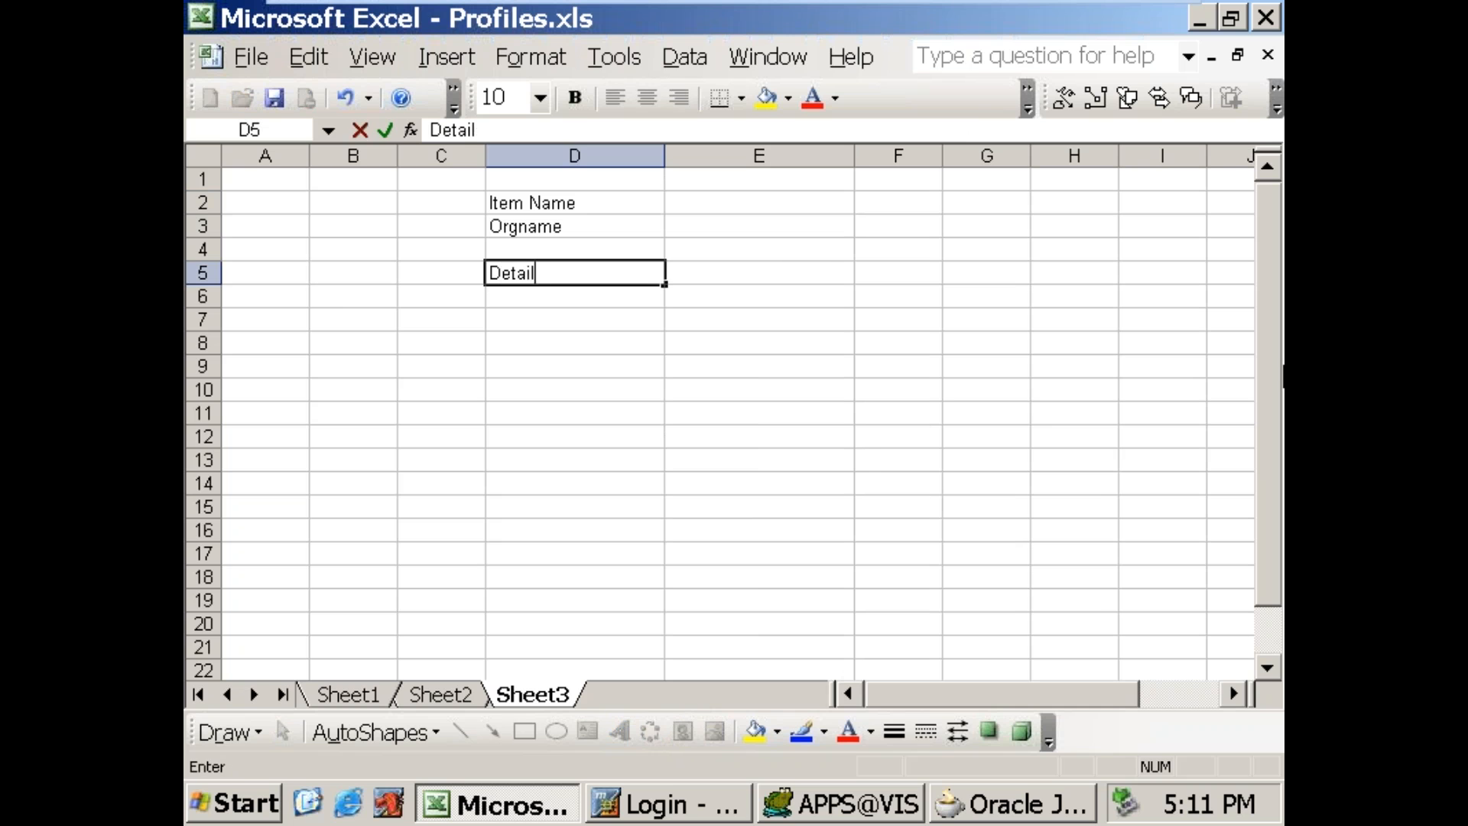
{"action": "left_click", "coordinate": [346, 321]}
{"action": "type", "text": "ItemName"}
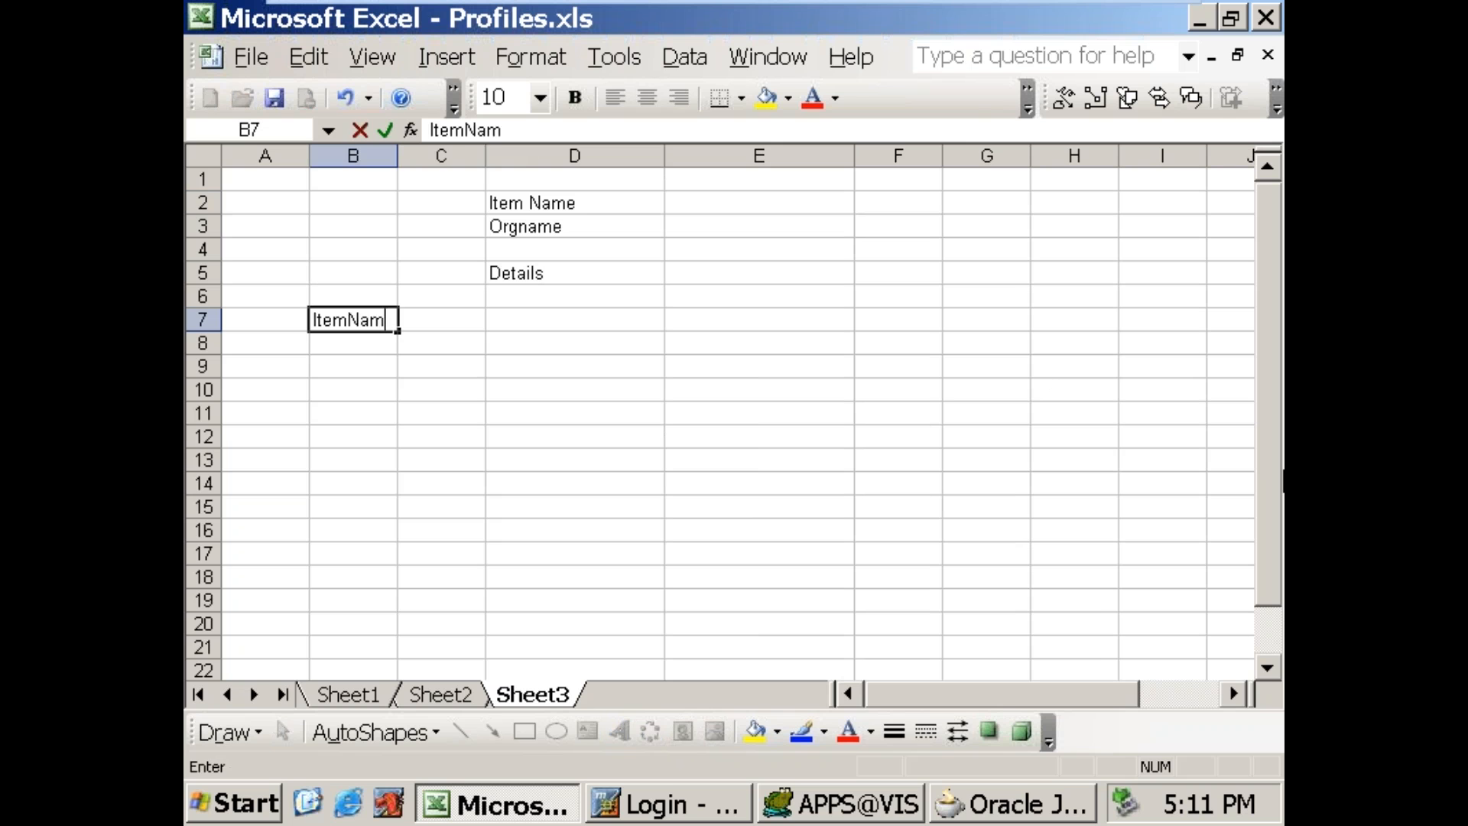
{"action": "key", "text": "Tab"}
{"action": "type", "text": "Desc"}
{"action": "key", "text": "Tab"}
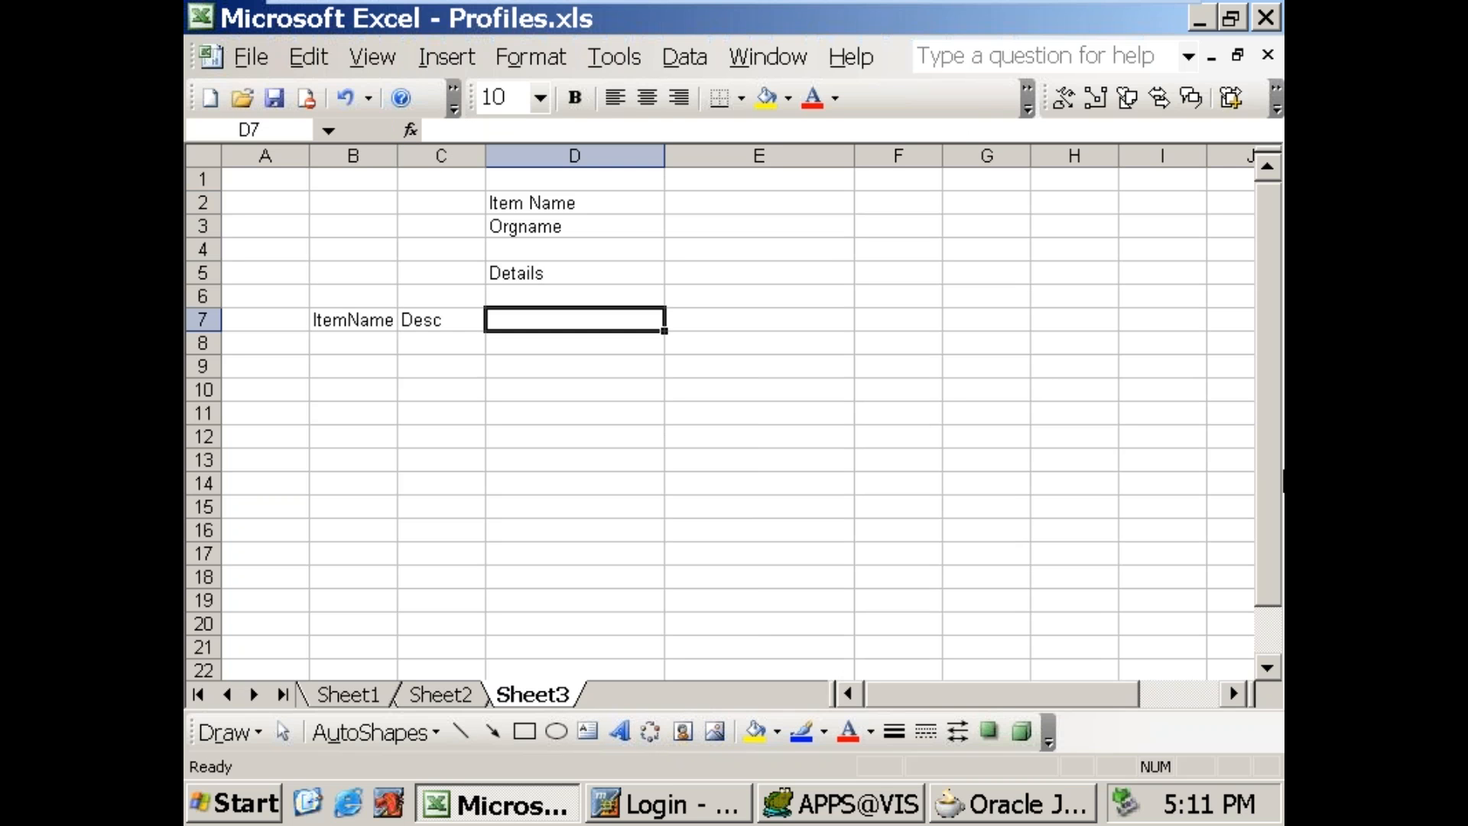
{"action": "type", "text": "qty"}
{"action": "key", "text": "Tab"}
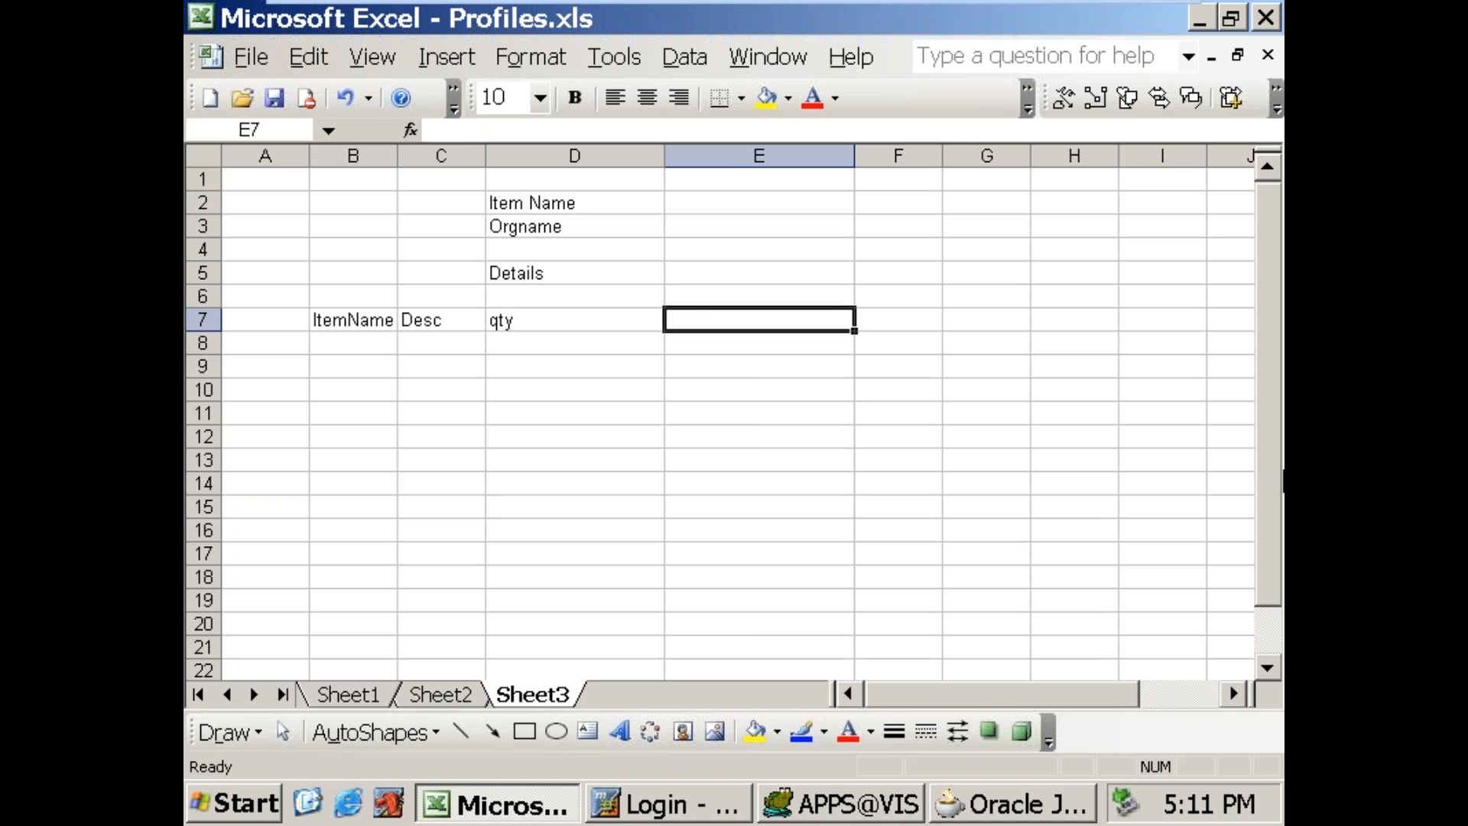
Step: Add the headers SubInv in E7 and ItemOrgName in F7, and widen column F to fit its header
{"action": "type", "text": "SubInv"}
{"action": "key", "text": "Tab"}
{"action": "type", "text": "ItemOrgName"}
{"action": "key", "text": "Tab"}
{"action": "left_click", "coordinate": [911, 318]}
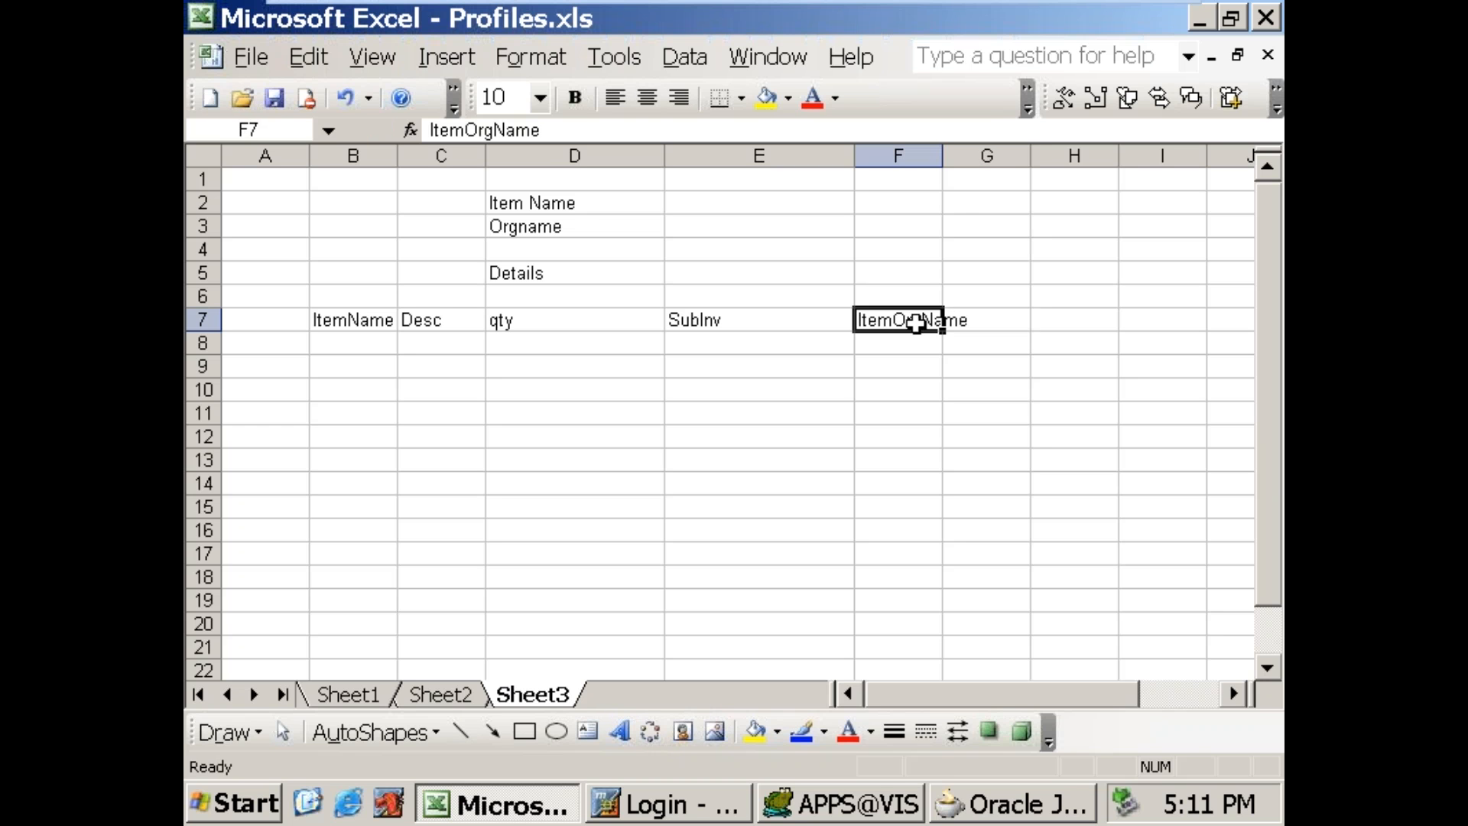
{"action": "left_click_drag", "start_coordinate": [944, 155], "coordinate": [1035, 156]}
{"action": "left_click", "coordinate": [673, 459]}
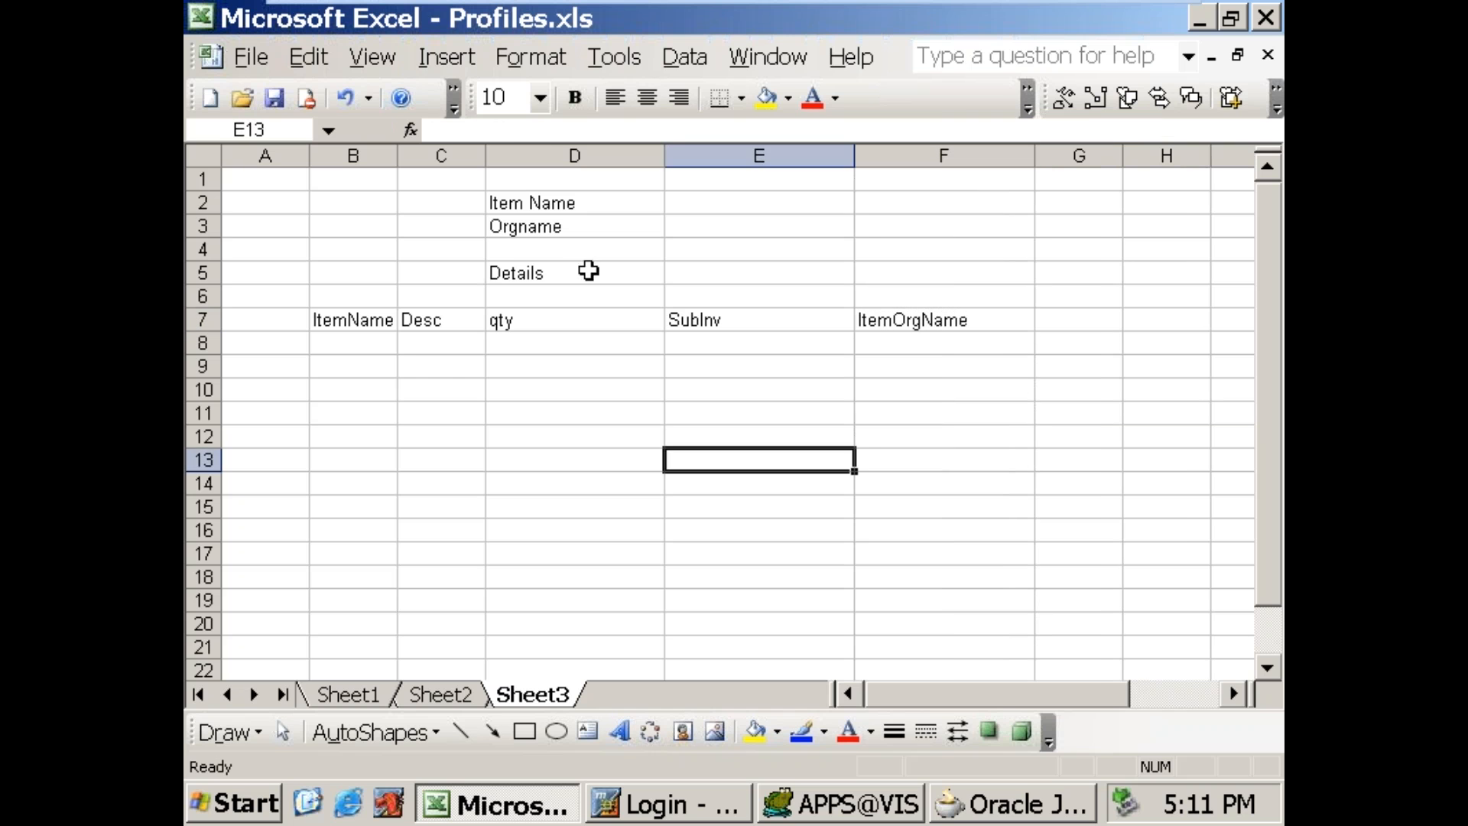
{"action": "left_click_drag", "start_coordinate": [573, 204], "coordinate": [668, 255]}
{"action": "left_click", "coordinate": [723, 411]}
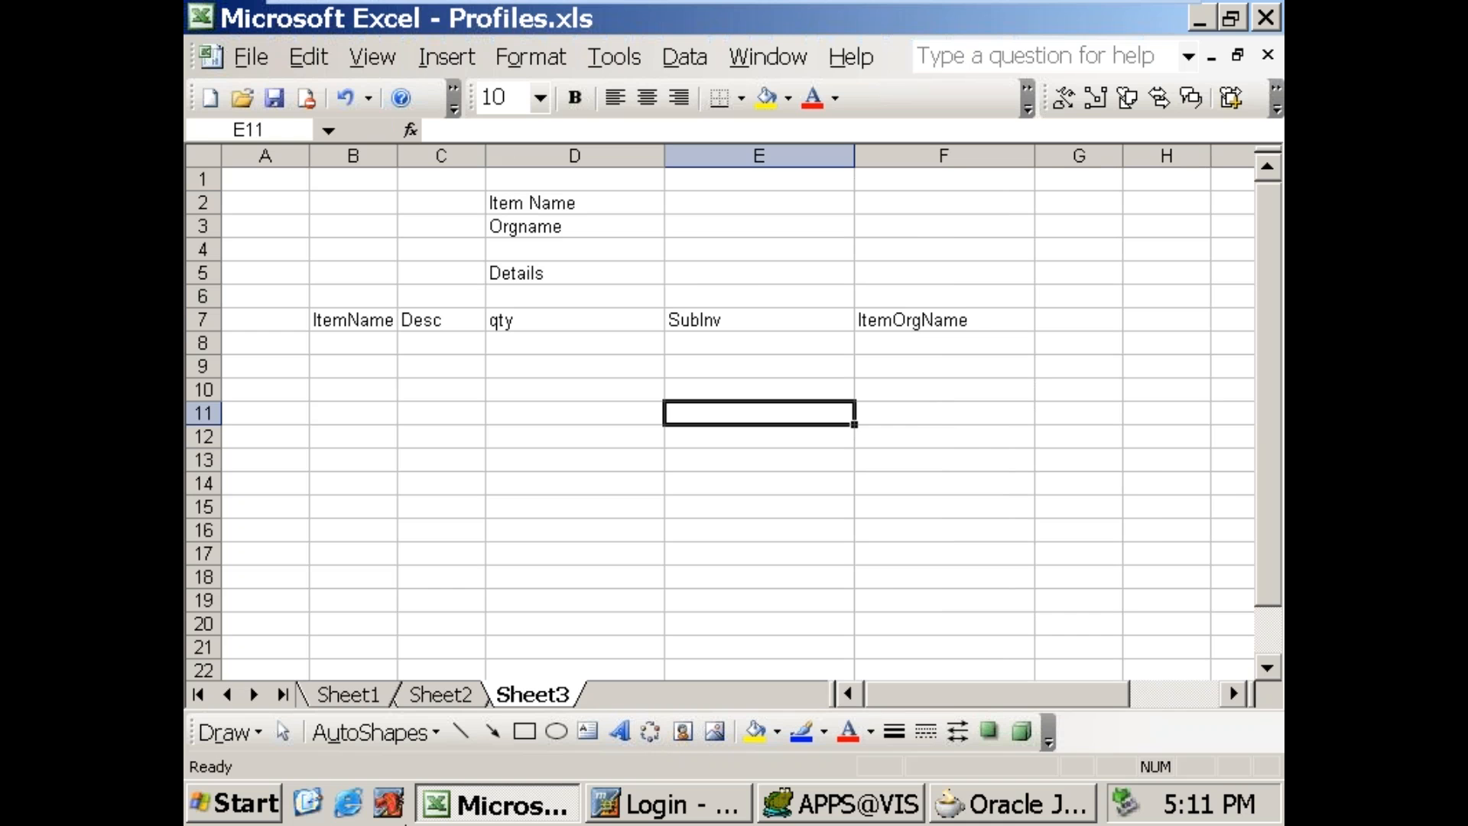
Step: Switch to JDeveloper and collapse the expanded rtl_e3, rtl_e2, RTL_E and rrl_e1 projects
{"action": "left_click", "coordinate": [1020, 803]}
{"action": "left_click", "coordinate": [199, 275]}
{"action": "left_click", "coordinate": [199, 252]}
{"action": "left_click", "coordinate": [199, 229]}
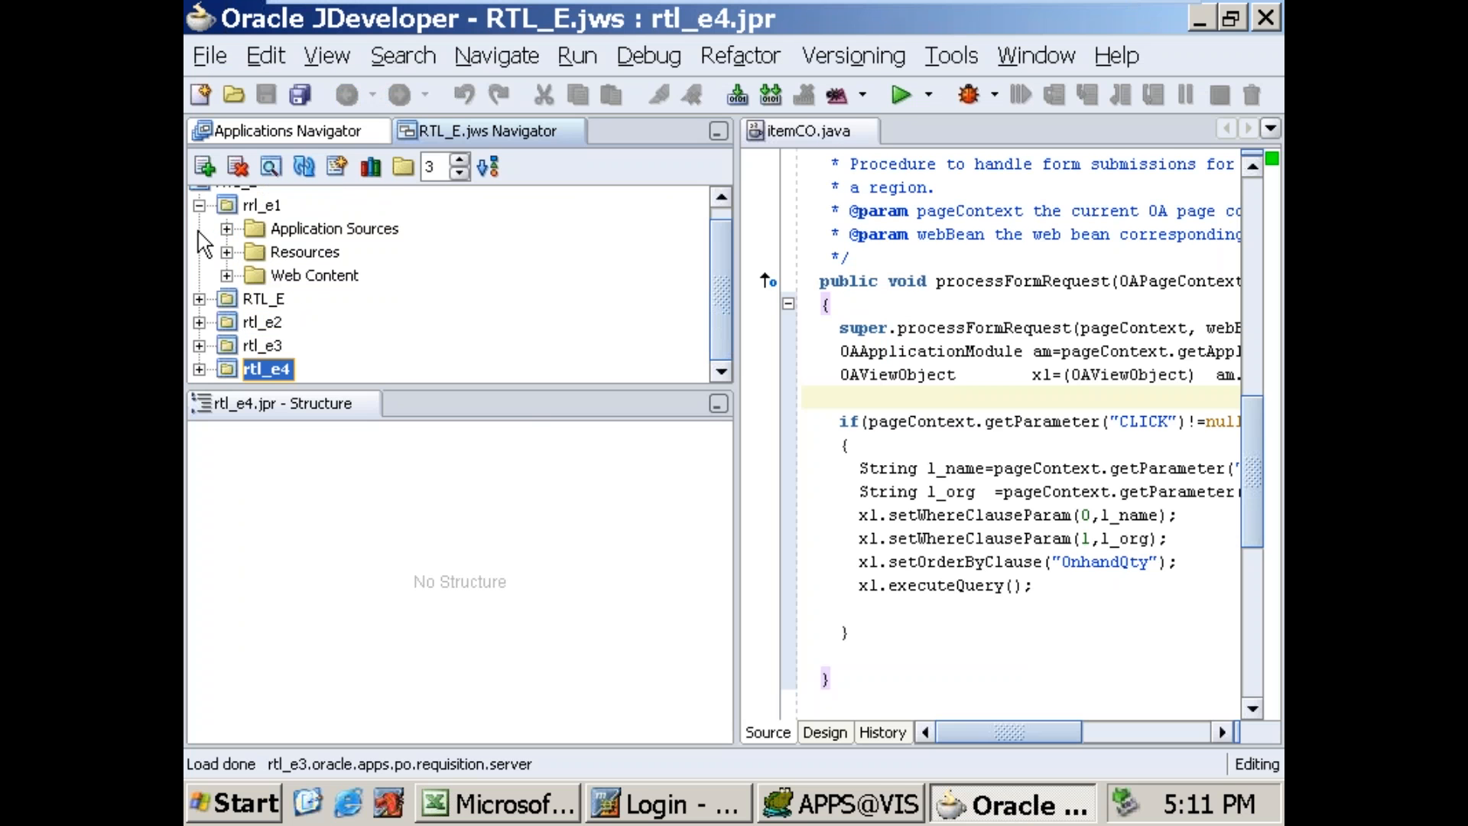
{"action": "left_click", "coordinate": [199, 205]}
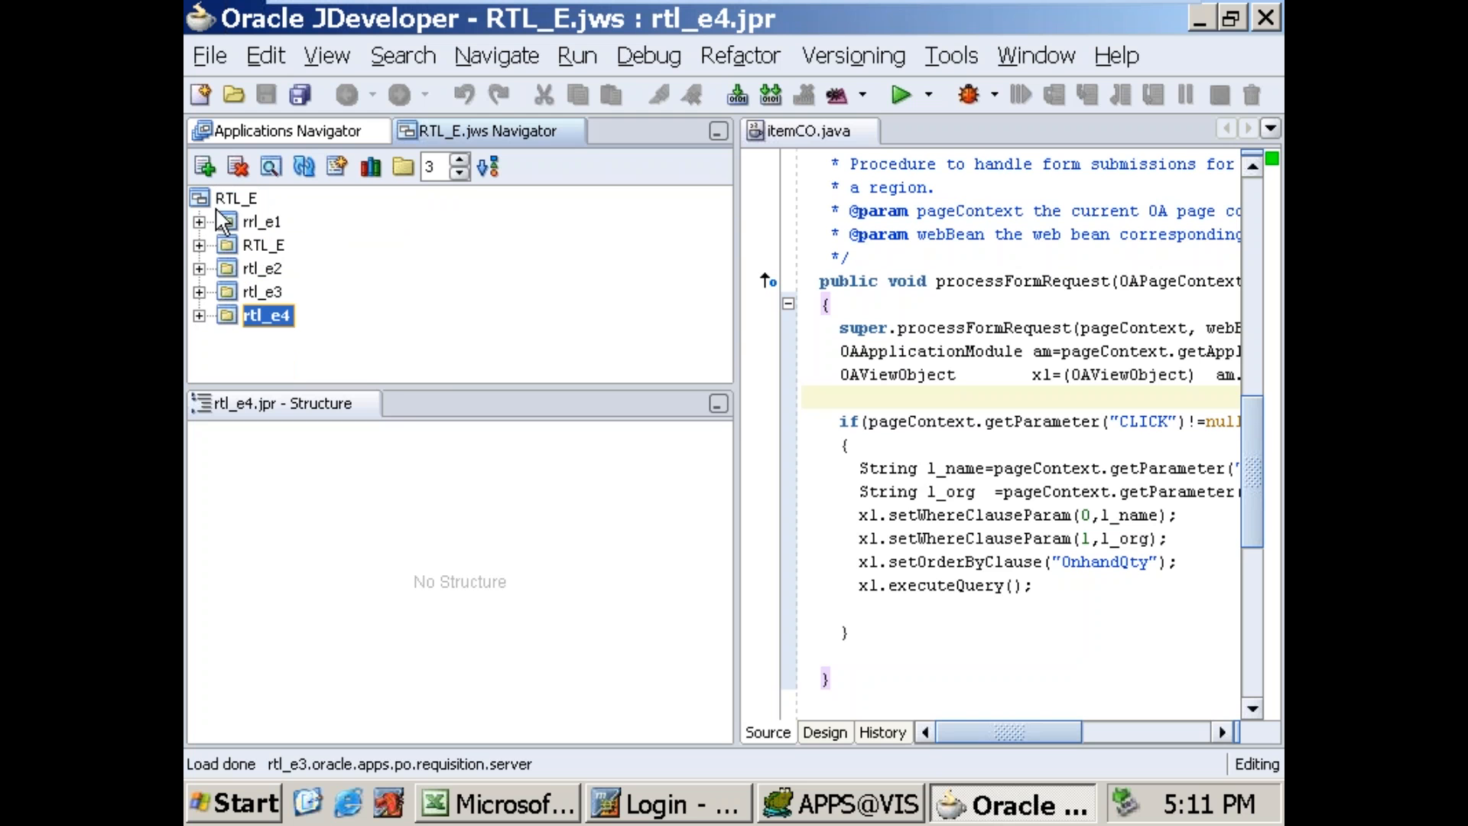
Step: Expand the rtl_e4 project, enlarge the project tree area and close the itemCO.java editor
{"action": "left_click", "coordinate": [199, 316]}
{"action": "left_click_drag", "start_coordinate": [582, 389], "coordinate": [582, 487]}
{"action": "left_click", "coordinate": [867, 132]}
Step: Open the itemsearch_newVO view object for editing, select its entire SQL query statement, and close the editor
{"action": "left_click", "coordinate": [458, 386]}
{"action": "left_click", "coordinate": [486, 361]}
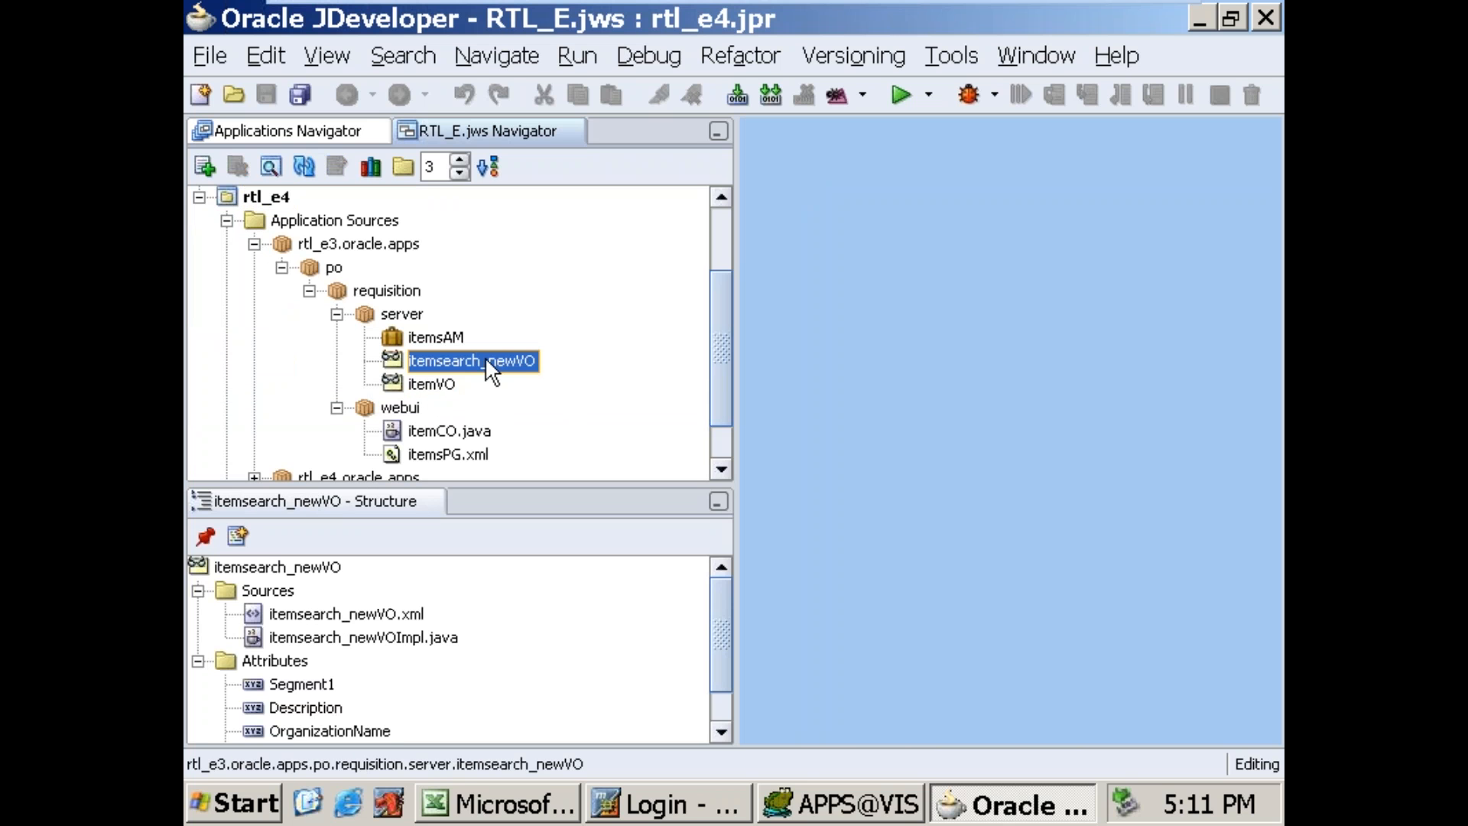
{"action": "right_click", "coordinate": [485, 360]}
{"action": "left_click", "coordinate": [558, 374]}
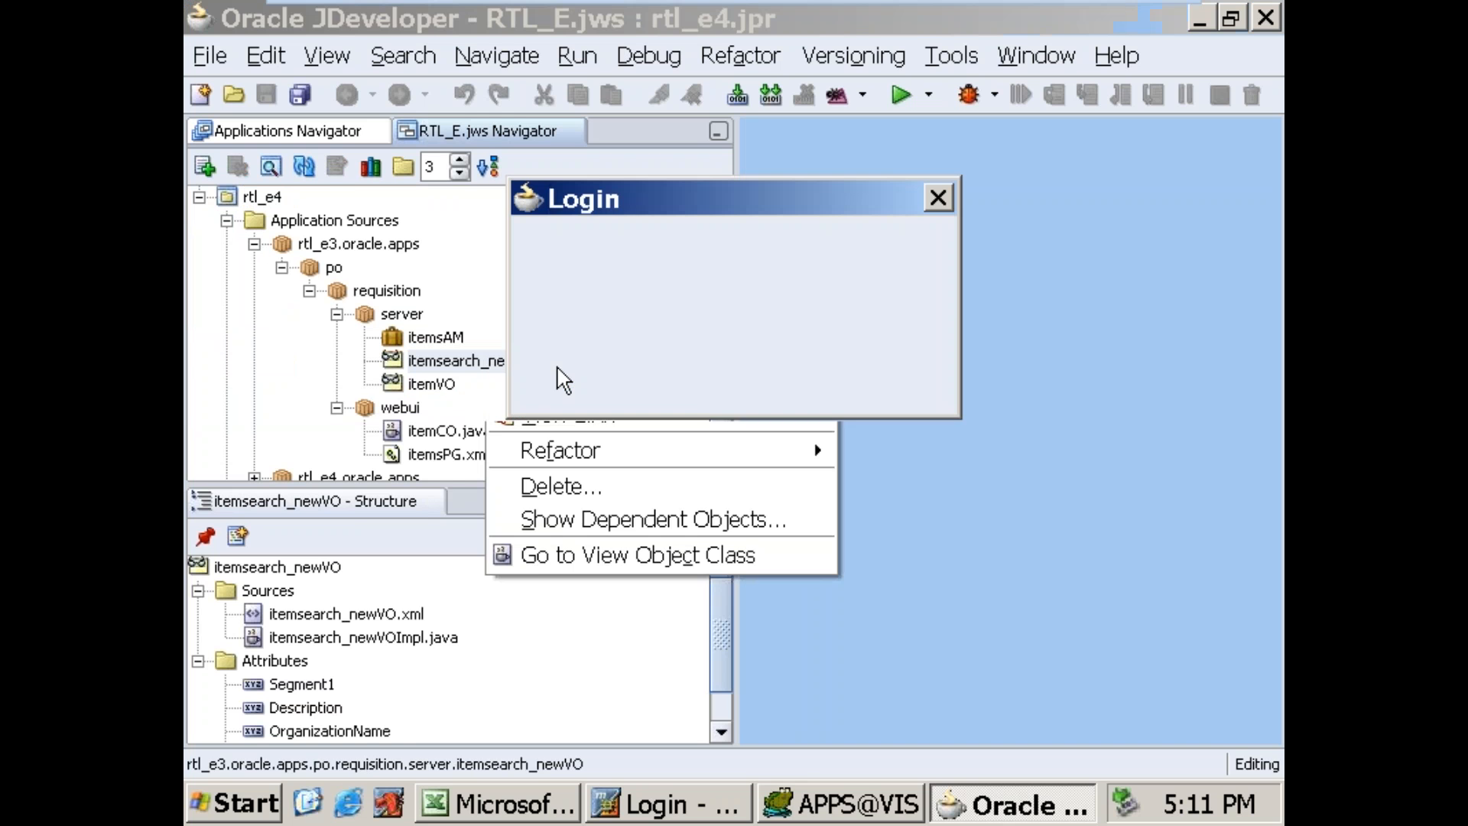
{"action": "left_click", "coordinate": [709, 394]}
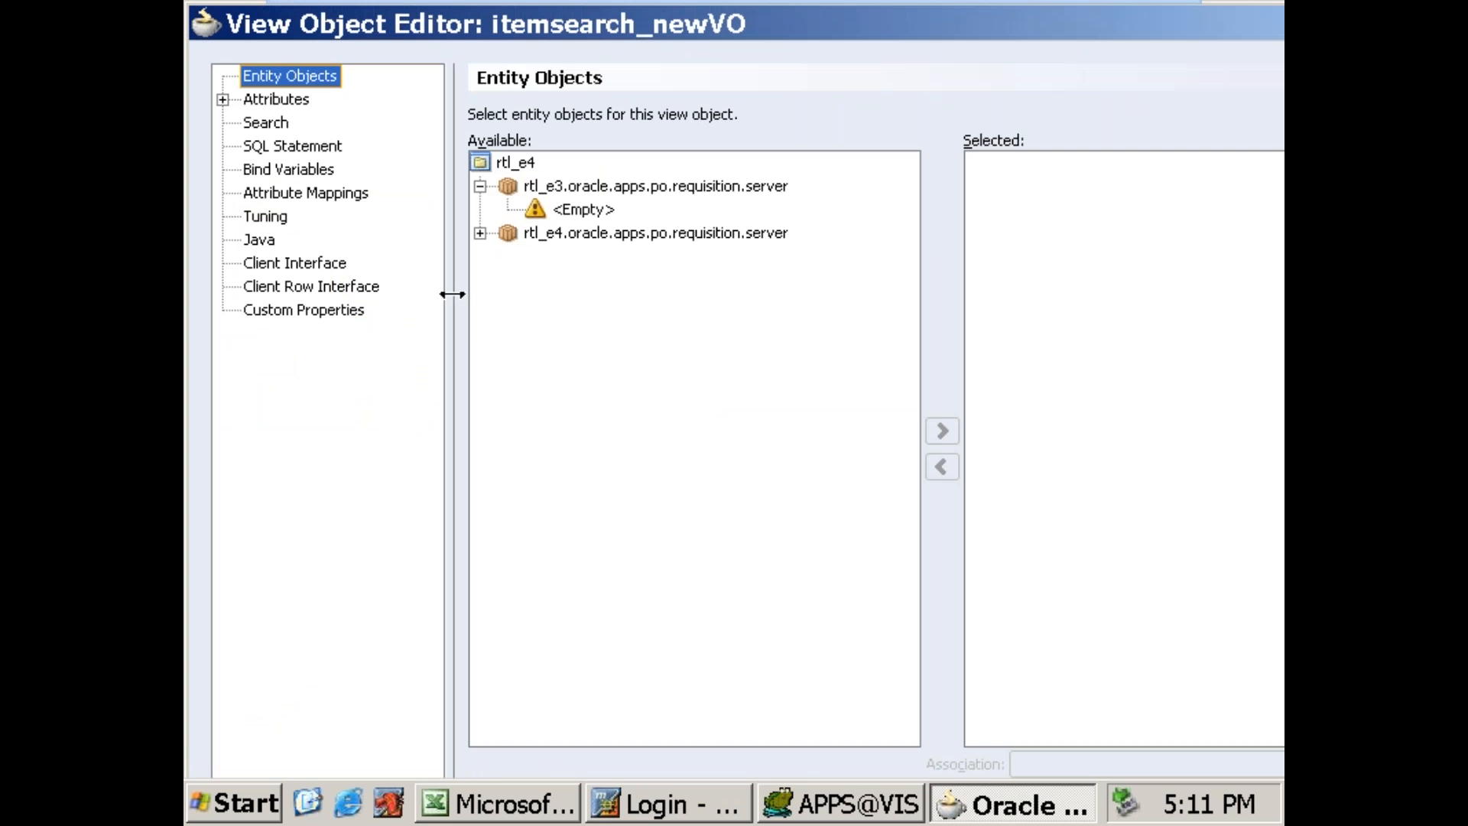
{"action": "left_click", "coordinate": [300, 148]}
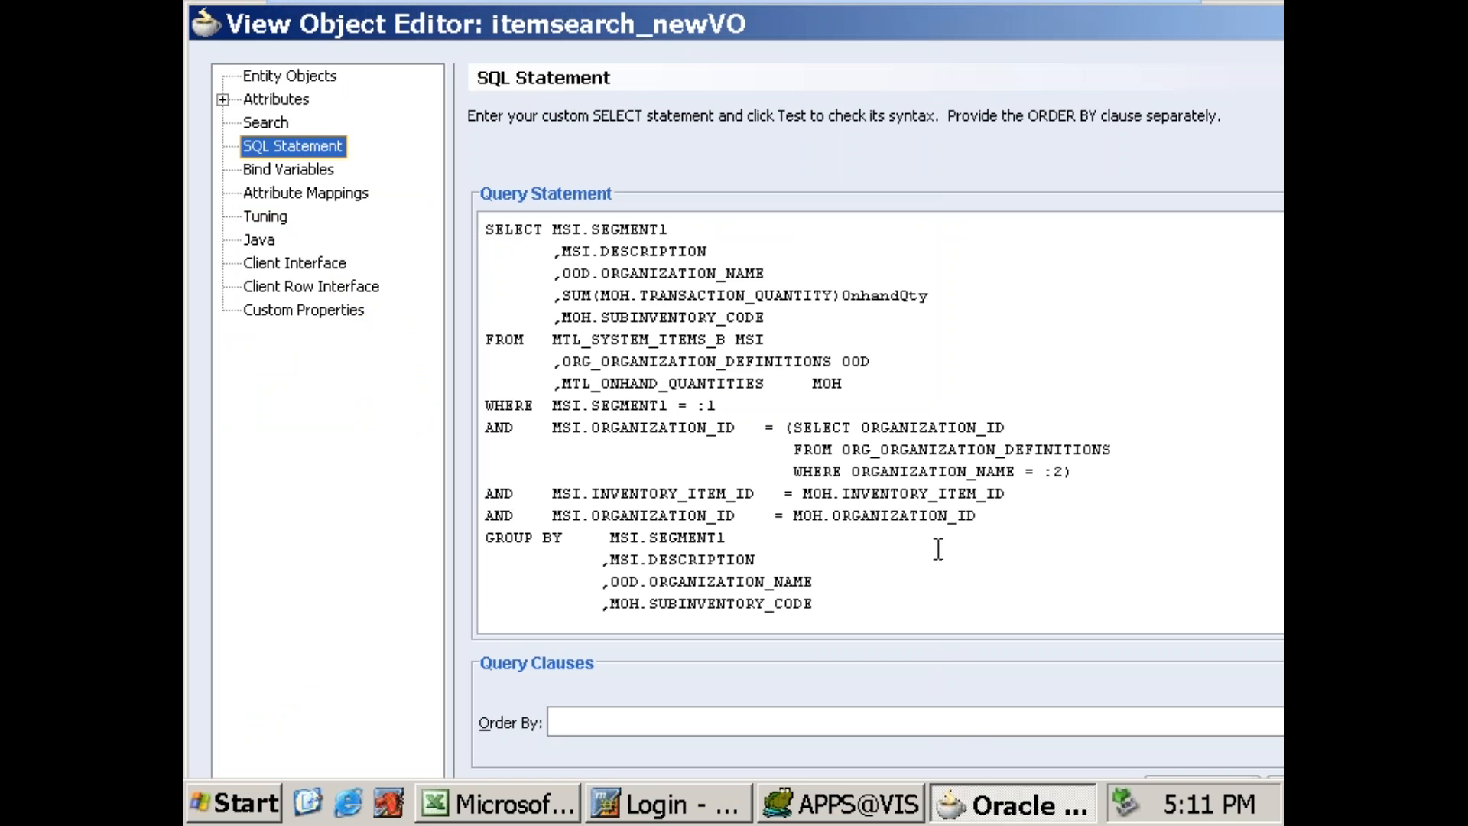
{"action": "key", "text": "ctrl+a"}
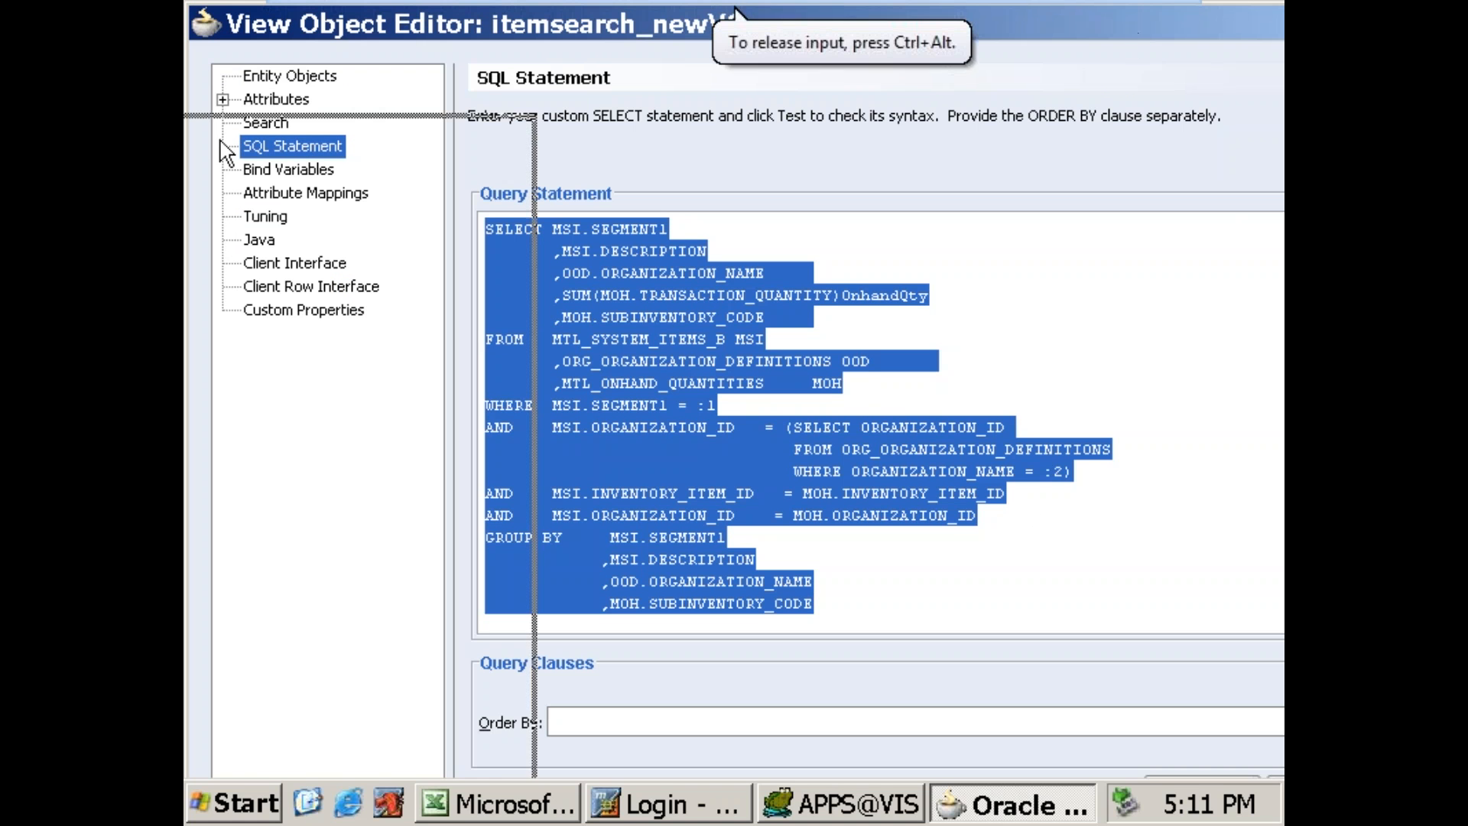
{"action": "left_click_drag", "start_coordinate": [1221, 28], "coordinate": [310, 141]}
{"action": "left_click", "coordinate": [512, 137]}
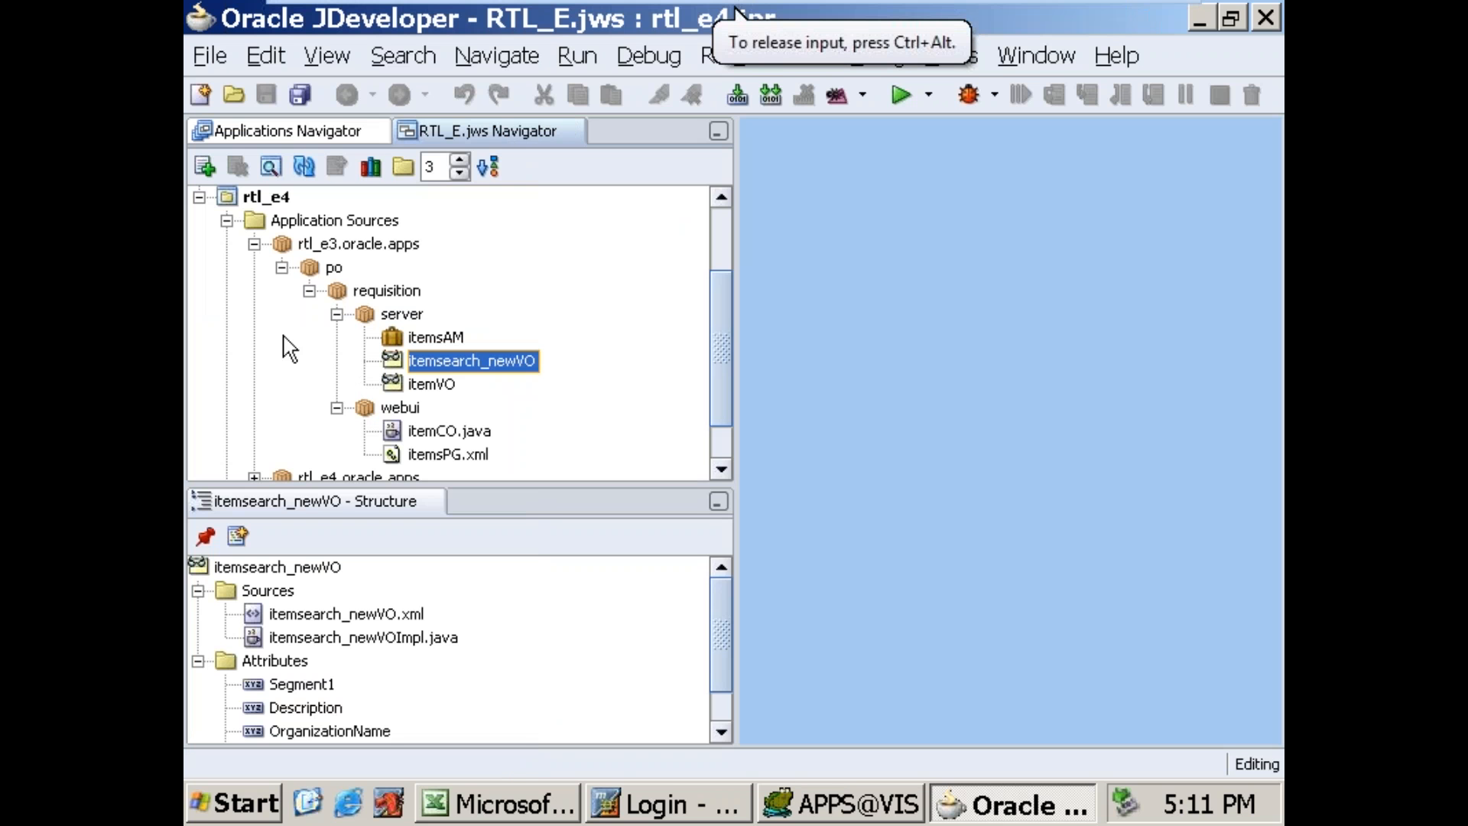
Step: Collapse the rtl_e4 project and start a new OA Project in the RTL_E workspace, continuing to the project naming page
{"action": "left_click", "coordinate": [251, 243]}
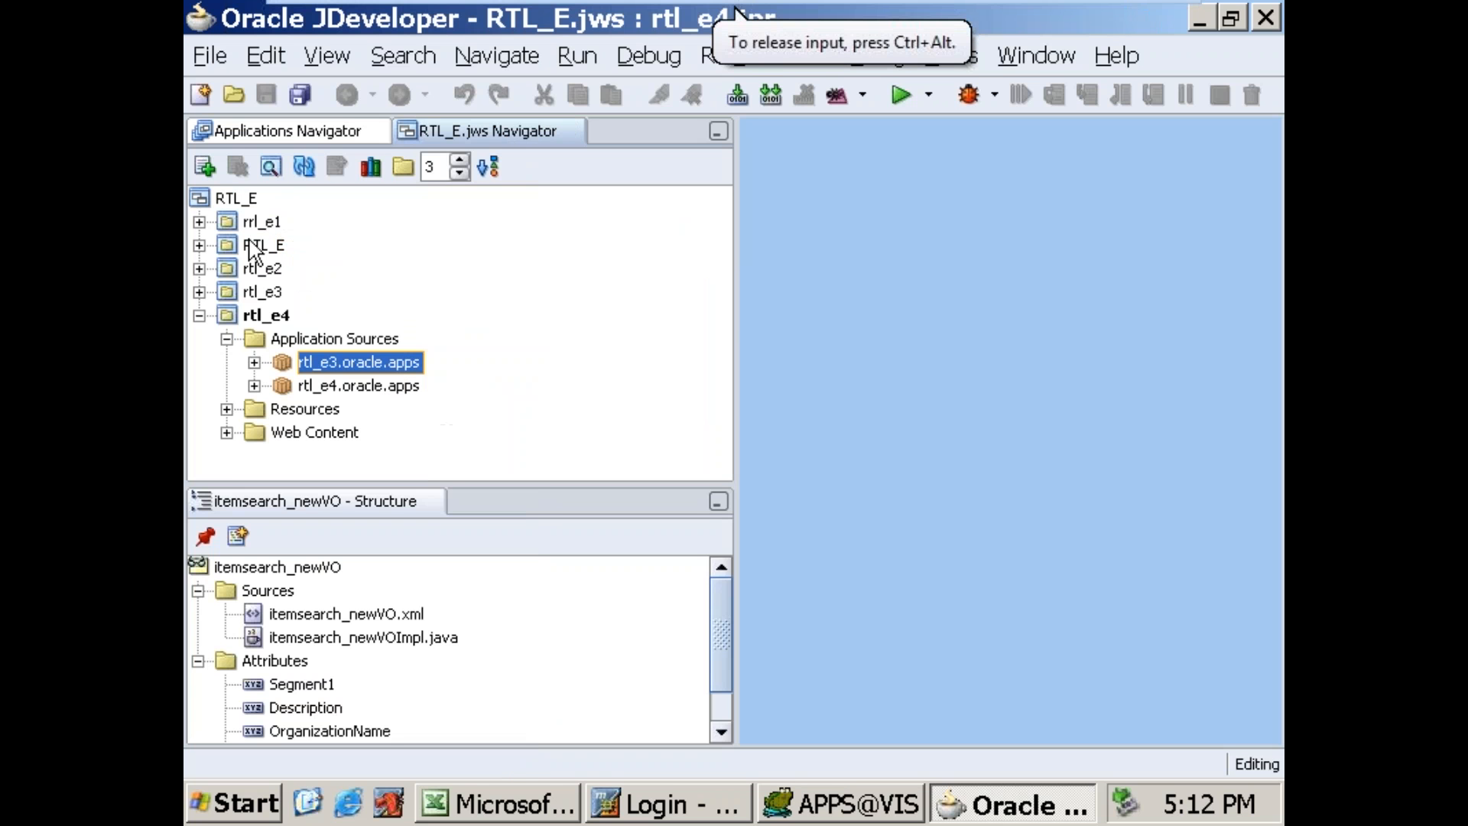
{"action": "left_click", "coordinate": [200, 316]}
{"action": "left_click", "coordinate": [233, 197]}
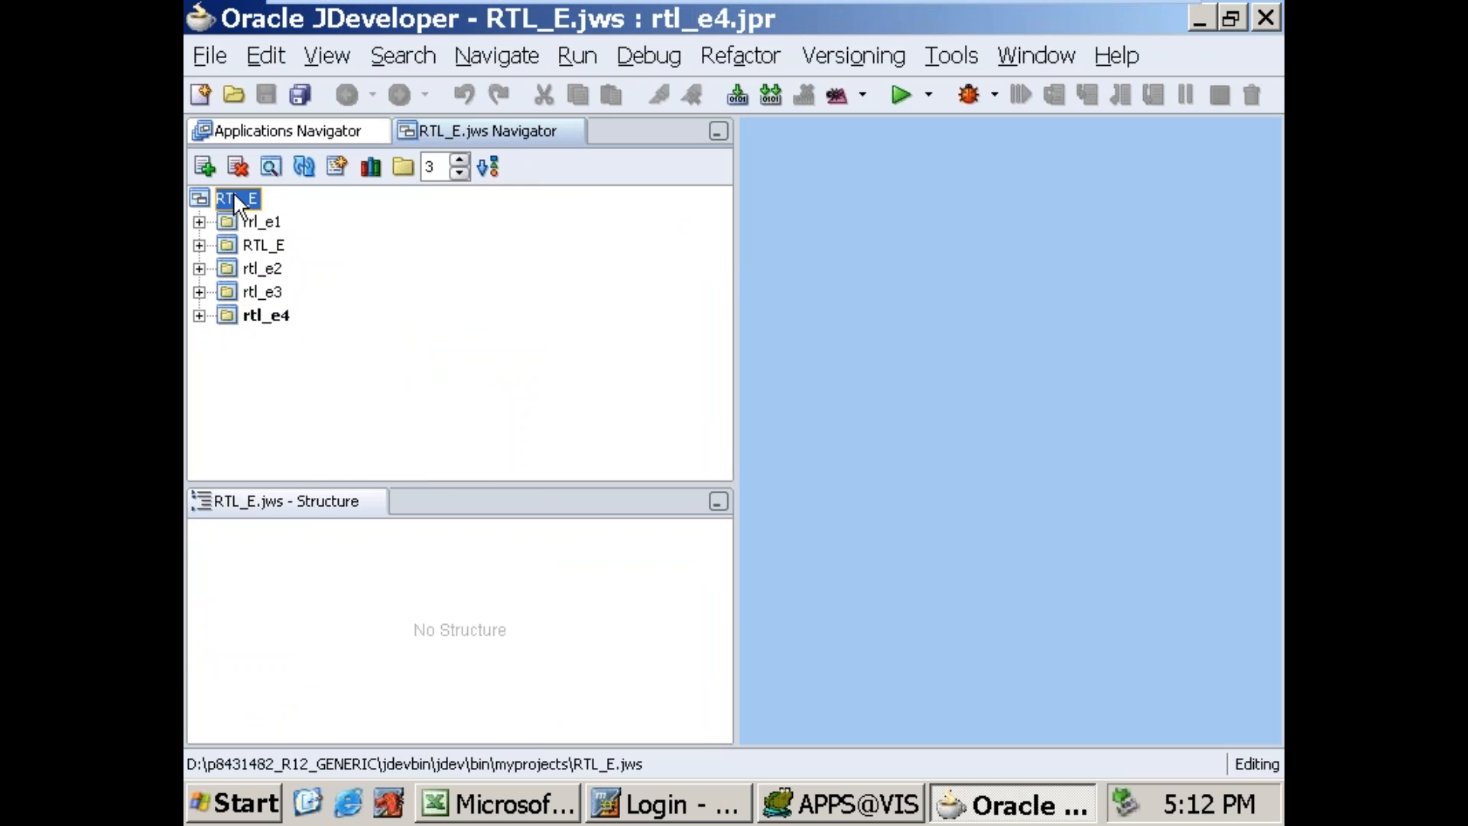
{"action": "right_click", "coordinate": [234, 197]}
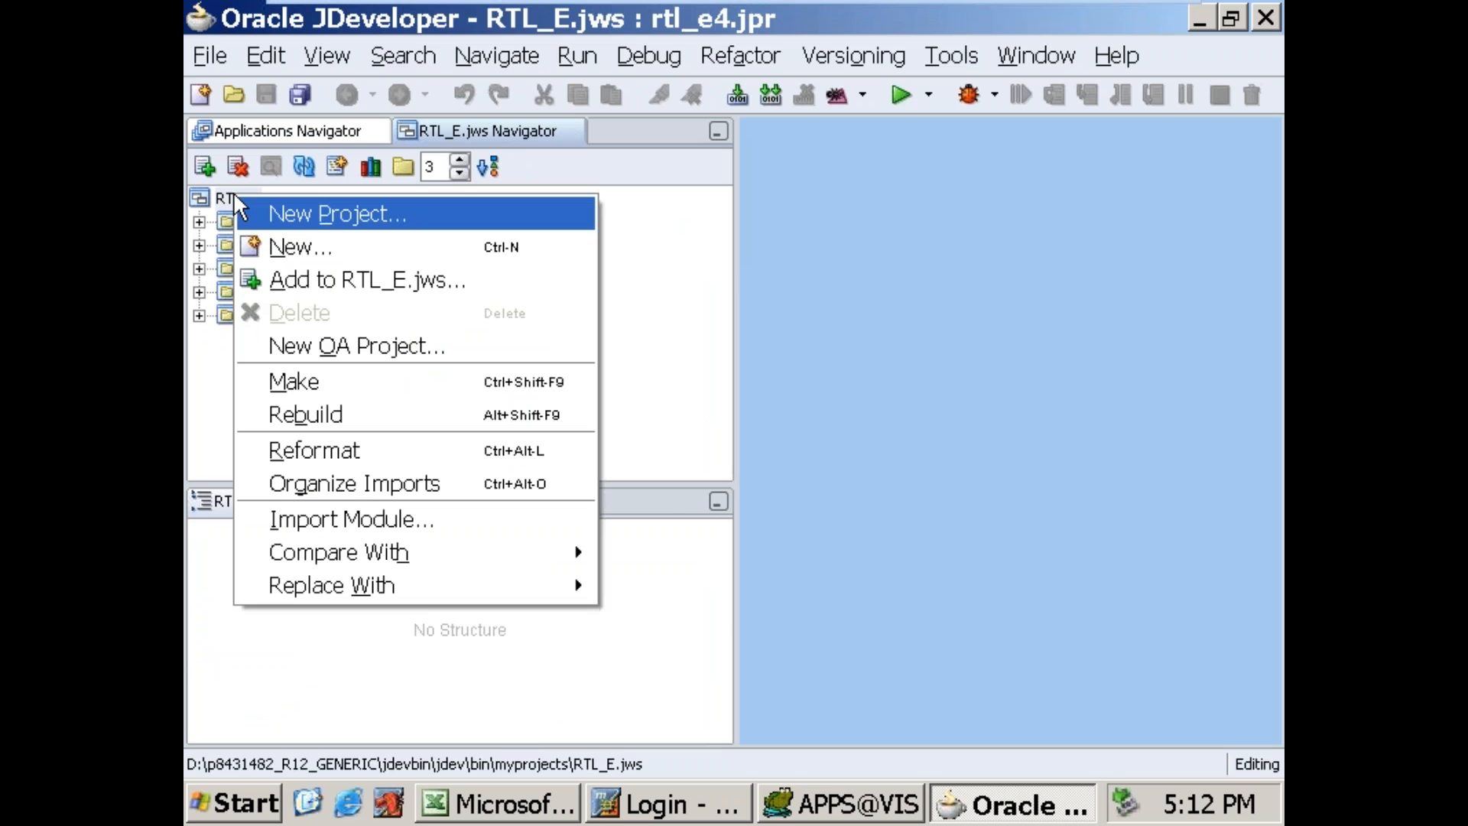
{"action": "left_click", "coordinate": [343, 341]}
{"action": "left_click", "coordinate": [906, 592]}
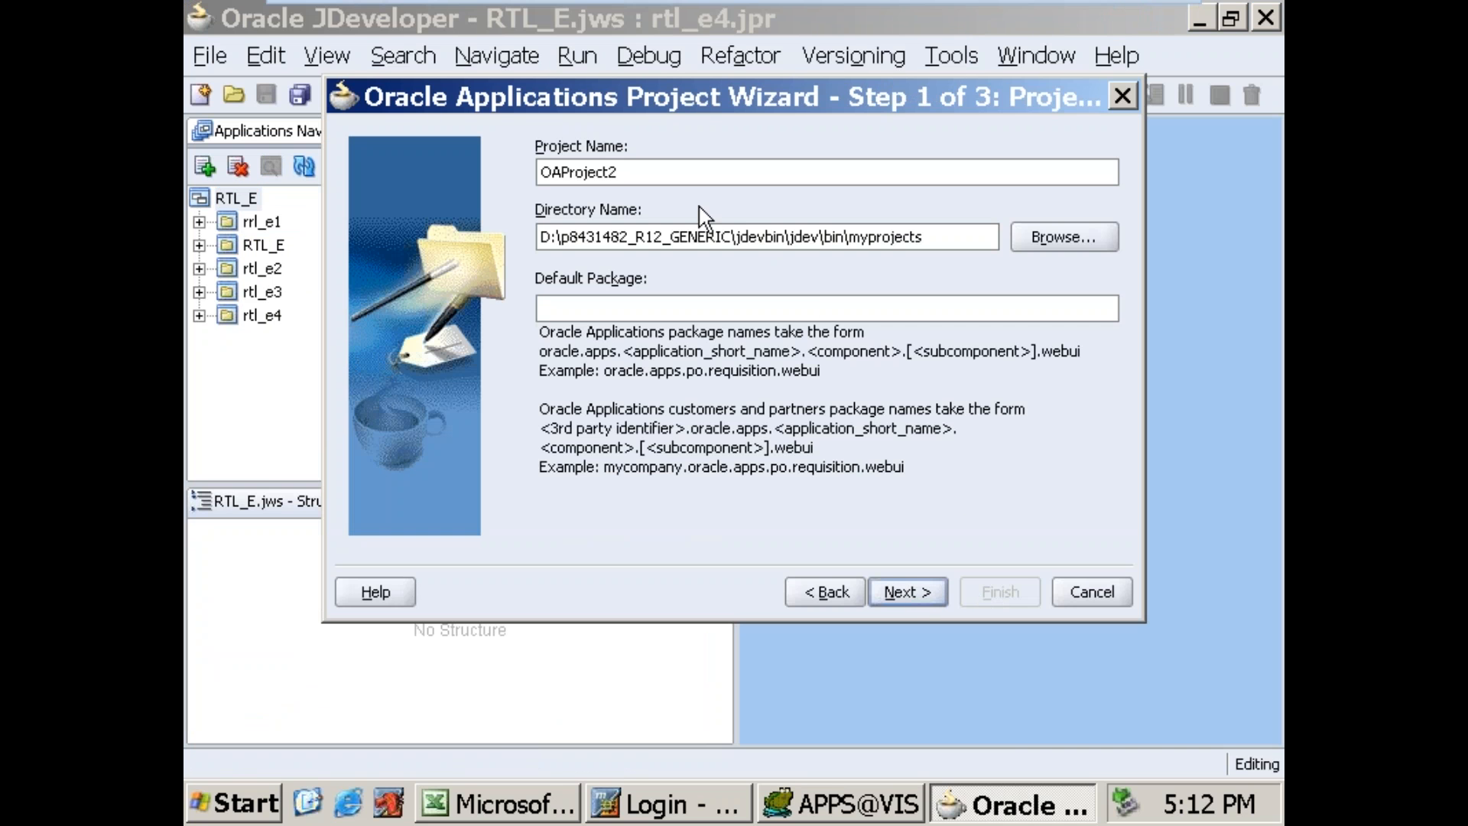
Step: Name the new project rtl_lov and set its default package to rtl_lov.oracle.apps.po.requisition.webui
{"action": "double_click", "coordinate": [677, 183]}
{"action": "mouse_move", "coordinate": [375, 22]}
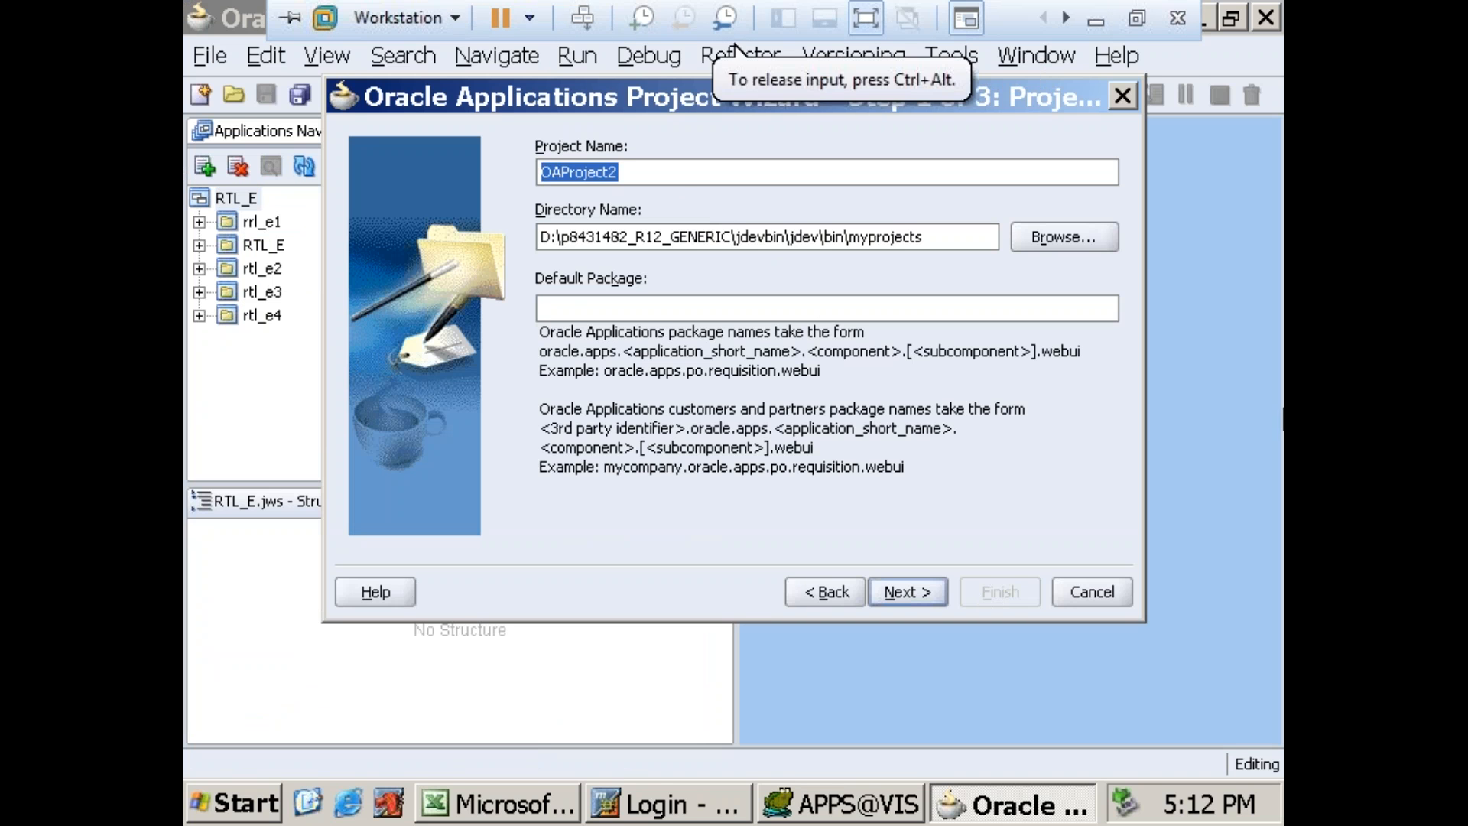
{"action": "left_click_drag", "start_coordinate": [755, 181], "coordinate": [547, 182]}
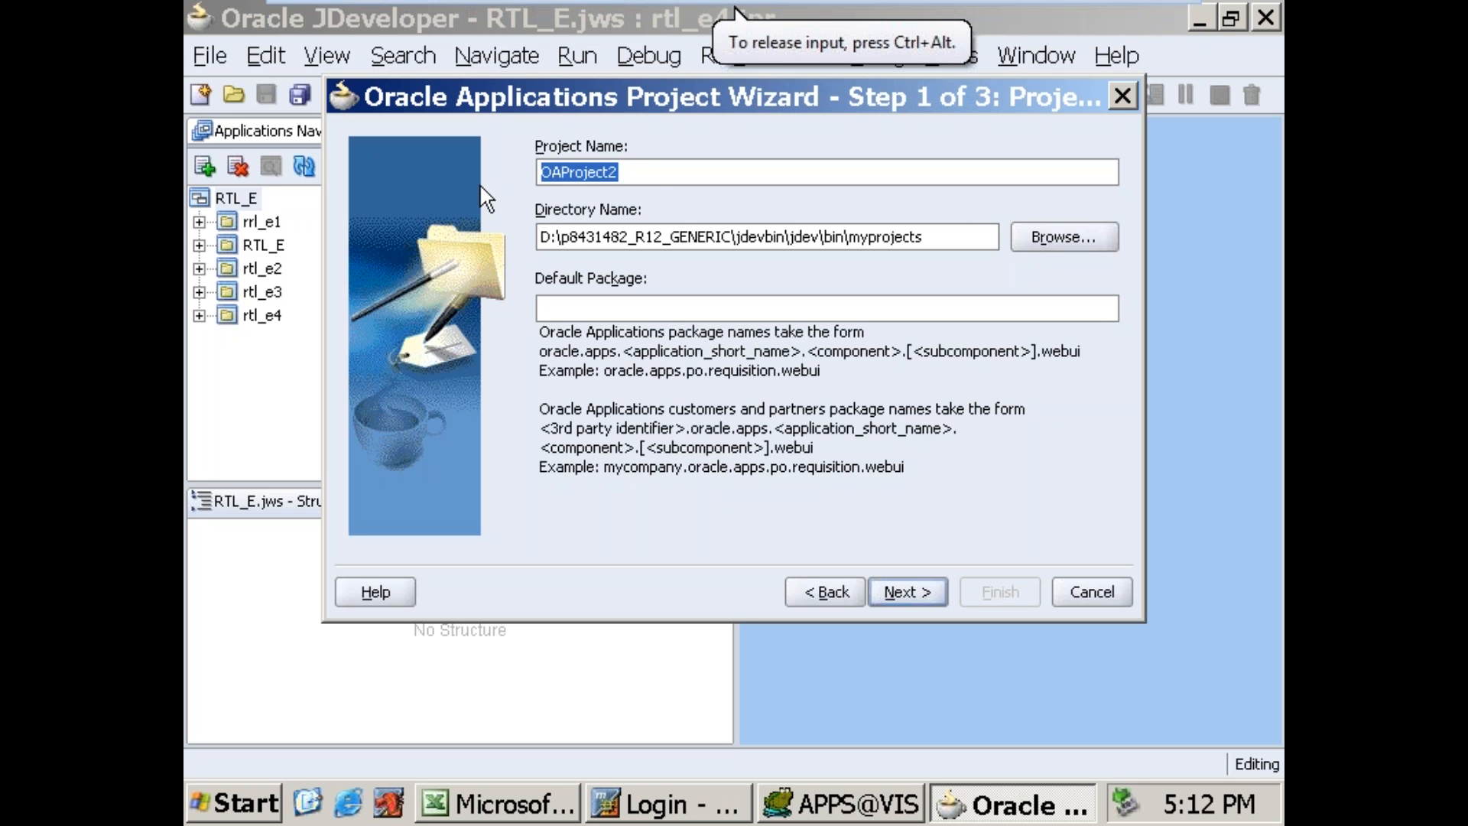
{"action": "type", "text": "rtl"}
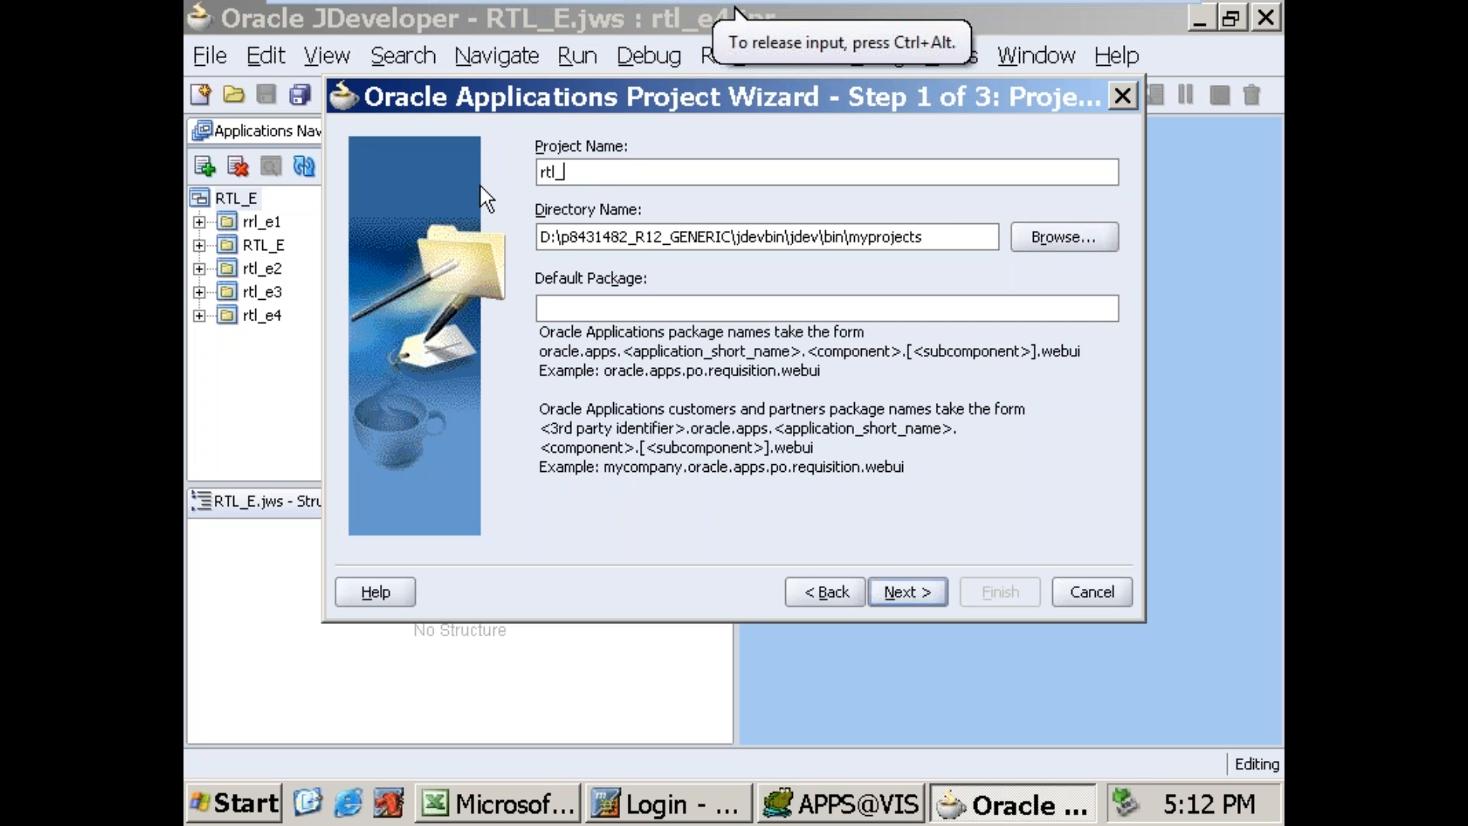
{"action": "type", "text": "_e5"}
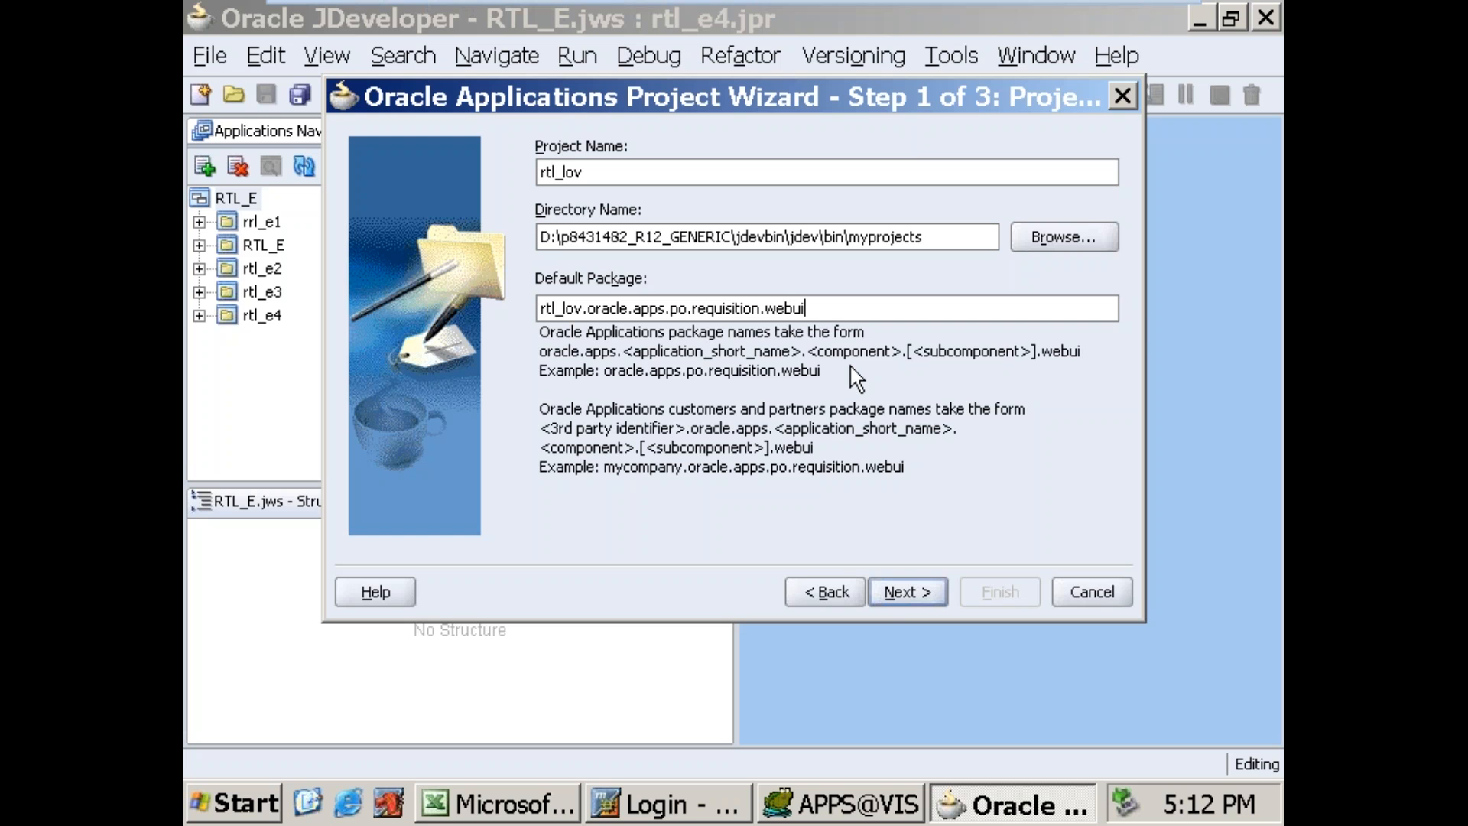
Step: Keep RTL as the design-time repository connection and finish creating the rtl_lov project
{"action": "left_click", "coordinate": [916, 595]}
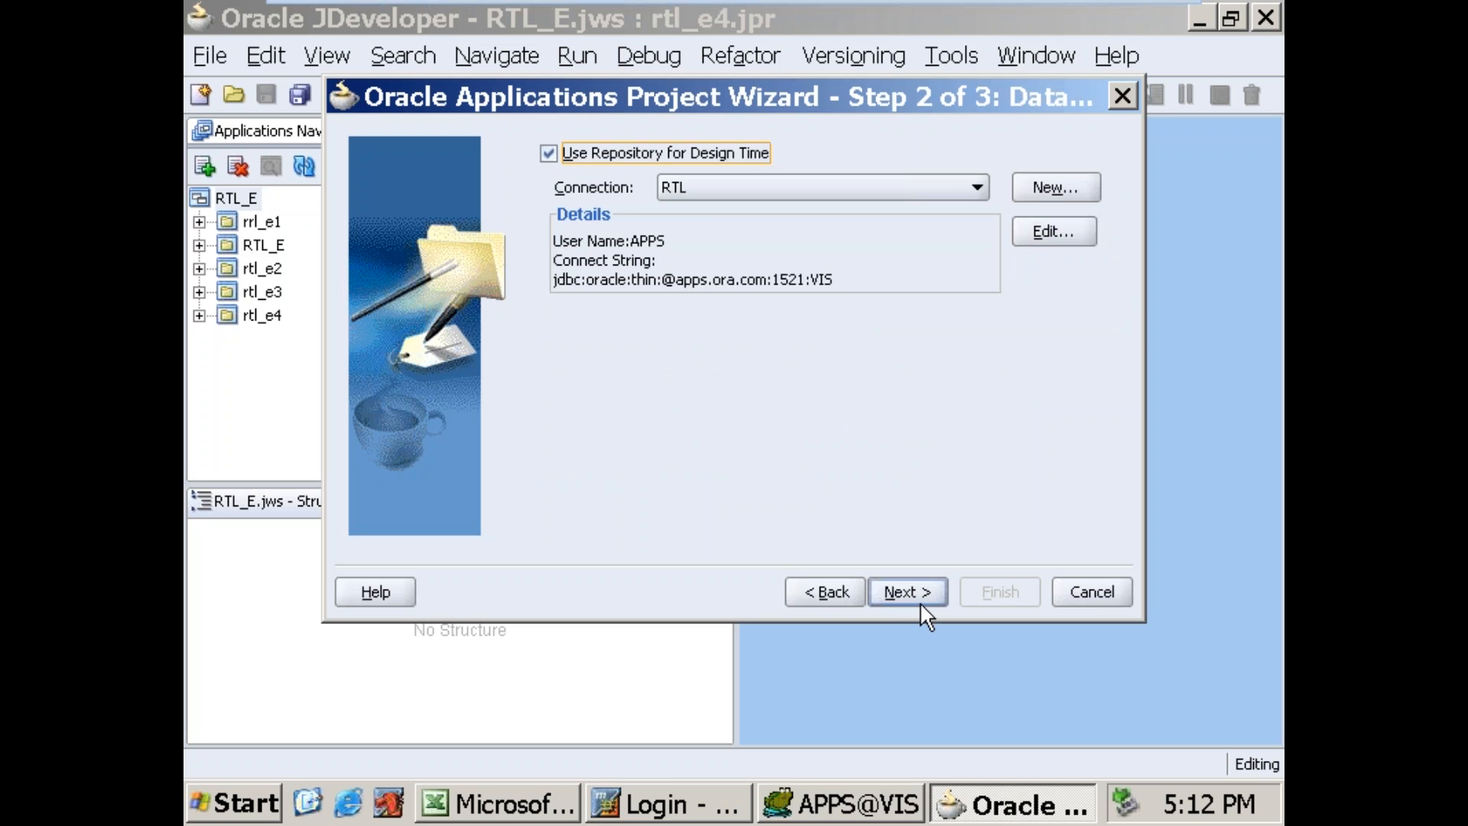
{"action": "left_click", "coordinate": [916, 594]}
{"action": "left_click", "coordinate": [907, 592]}
{"action": "left_click", "coordinate": [988, 595]}
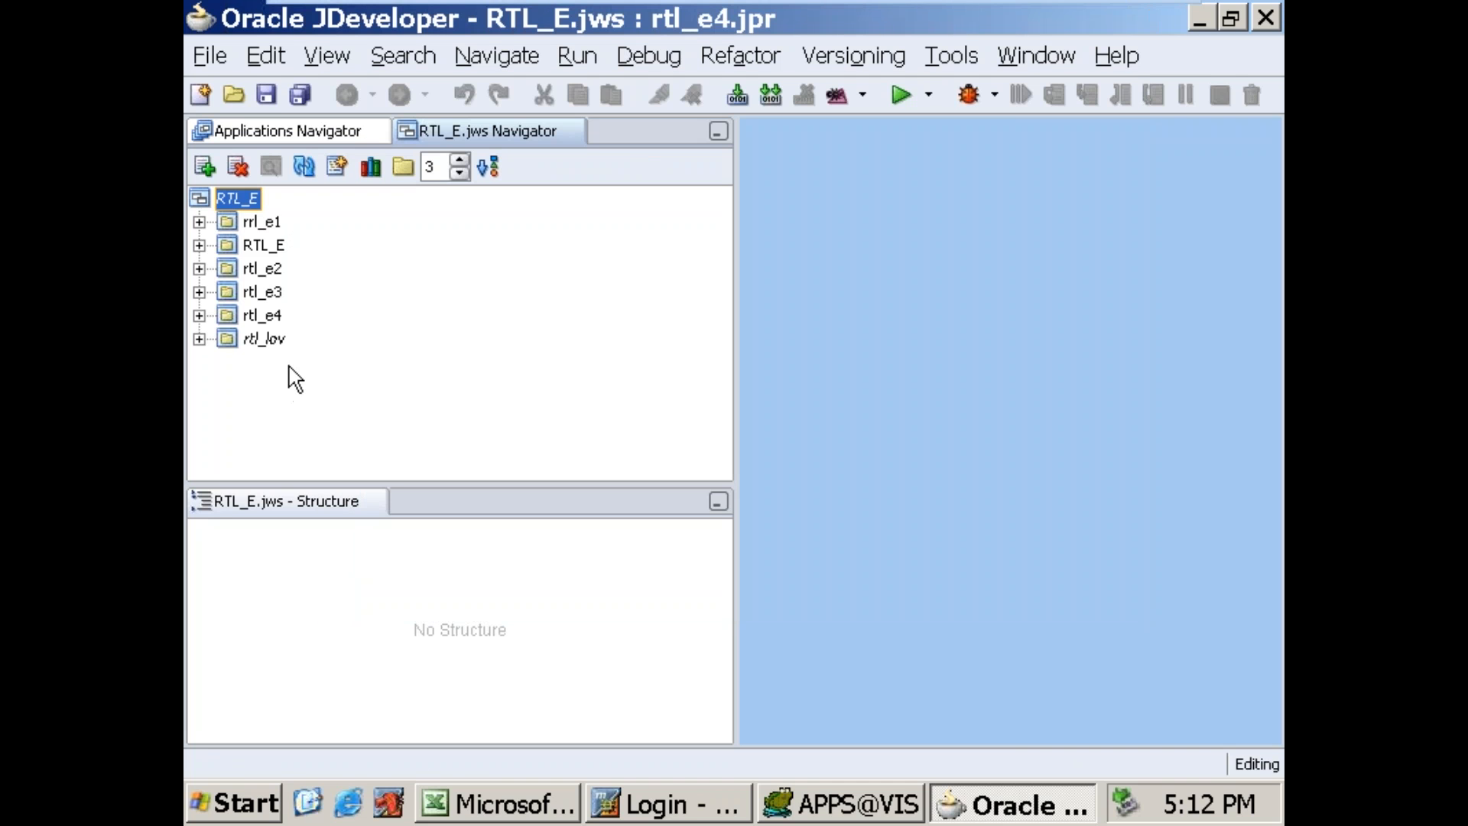
Step: Start a new ADF Business Components application module in the rtl_lov project, continuing to its naming page
{"action": "left_click", "coordinate": [228, 344]}
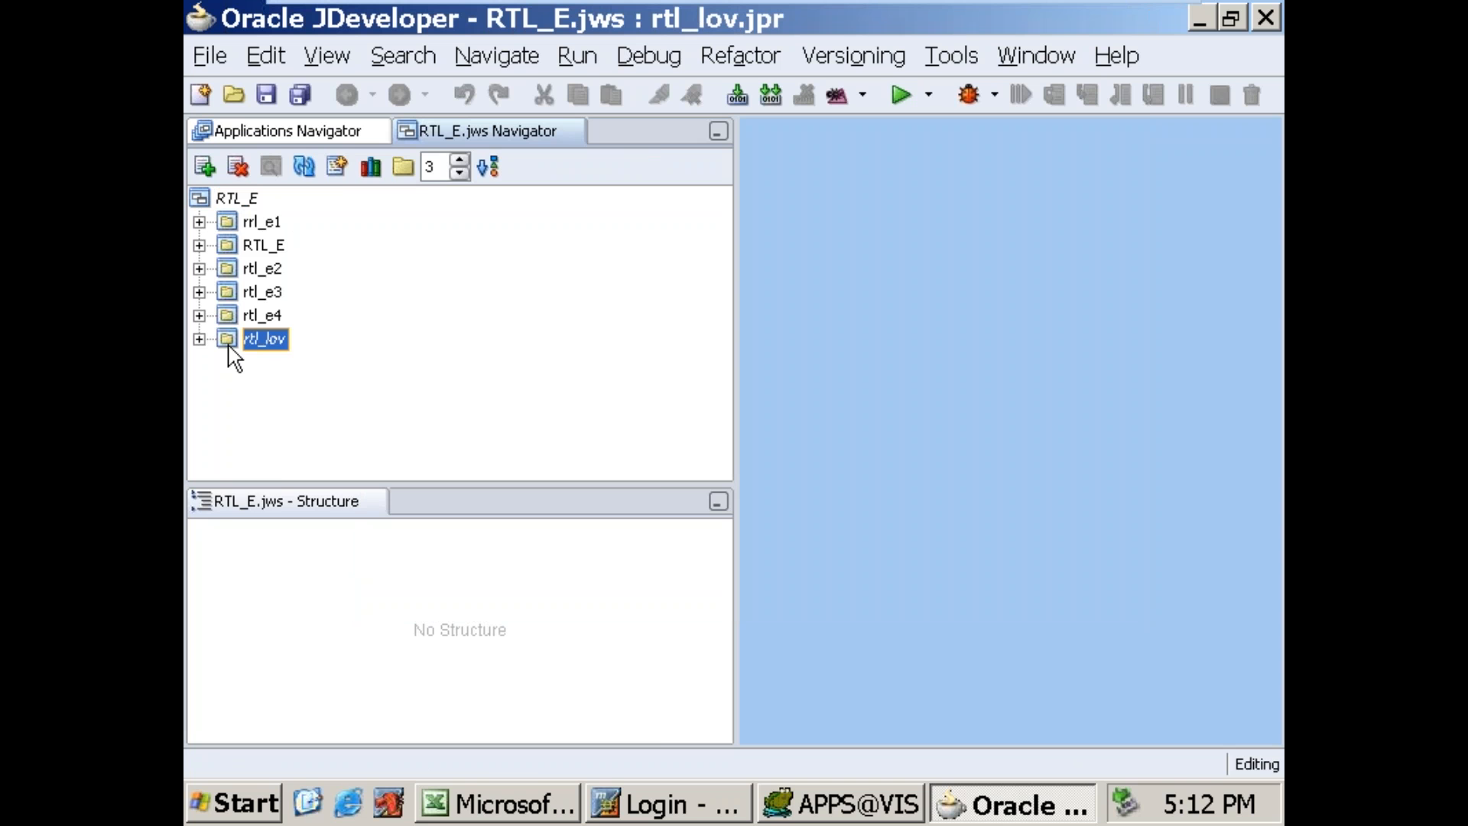
{"action": "right_click", "coordinate": [228, 346]}
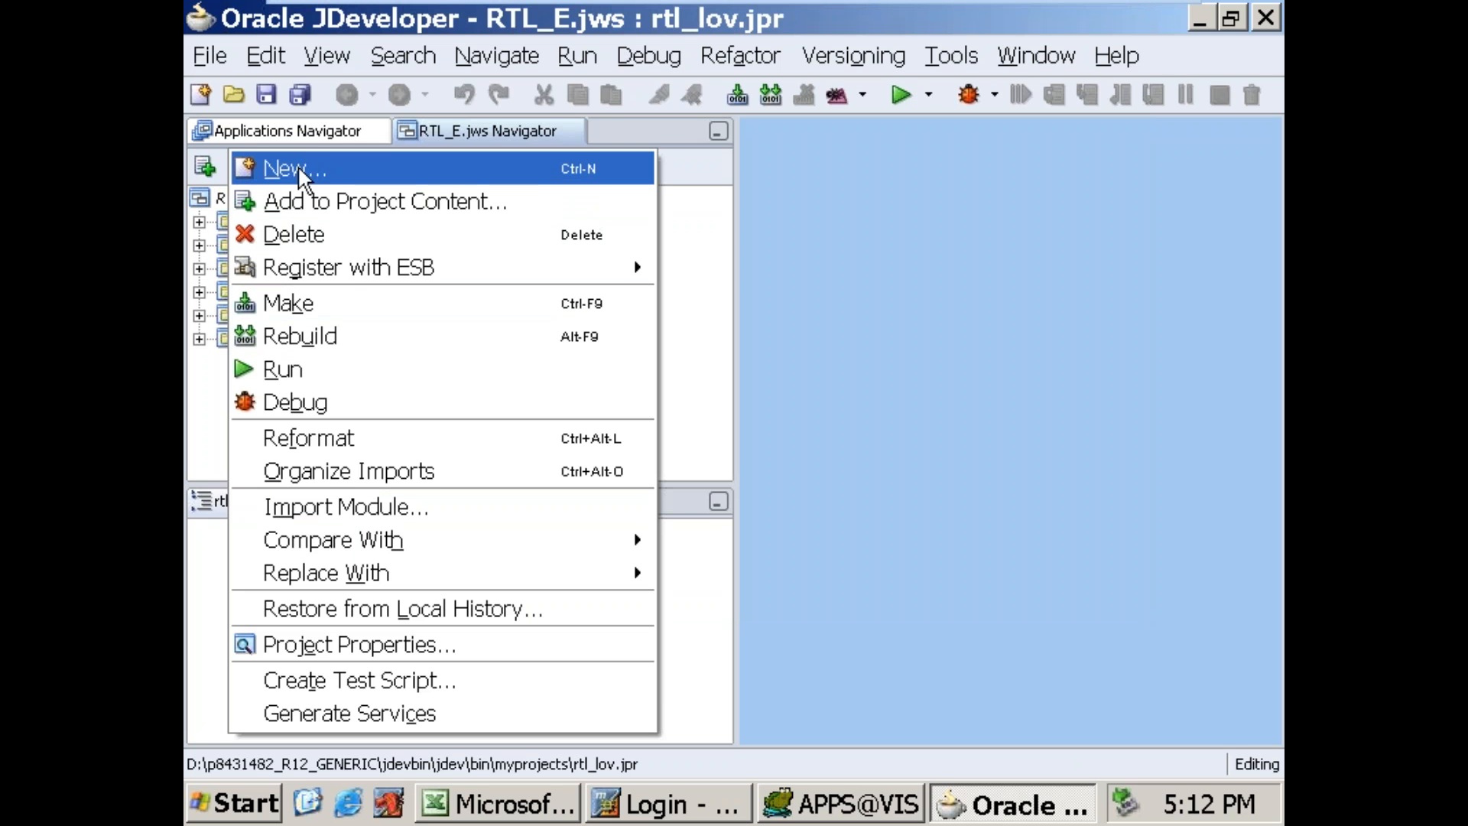
{"action": "key", "text": "Return"}
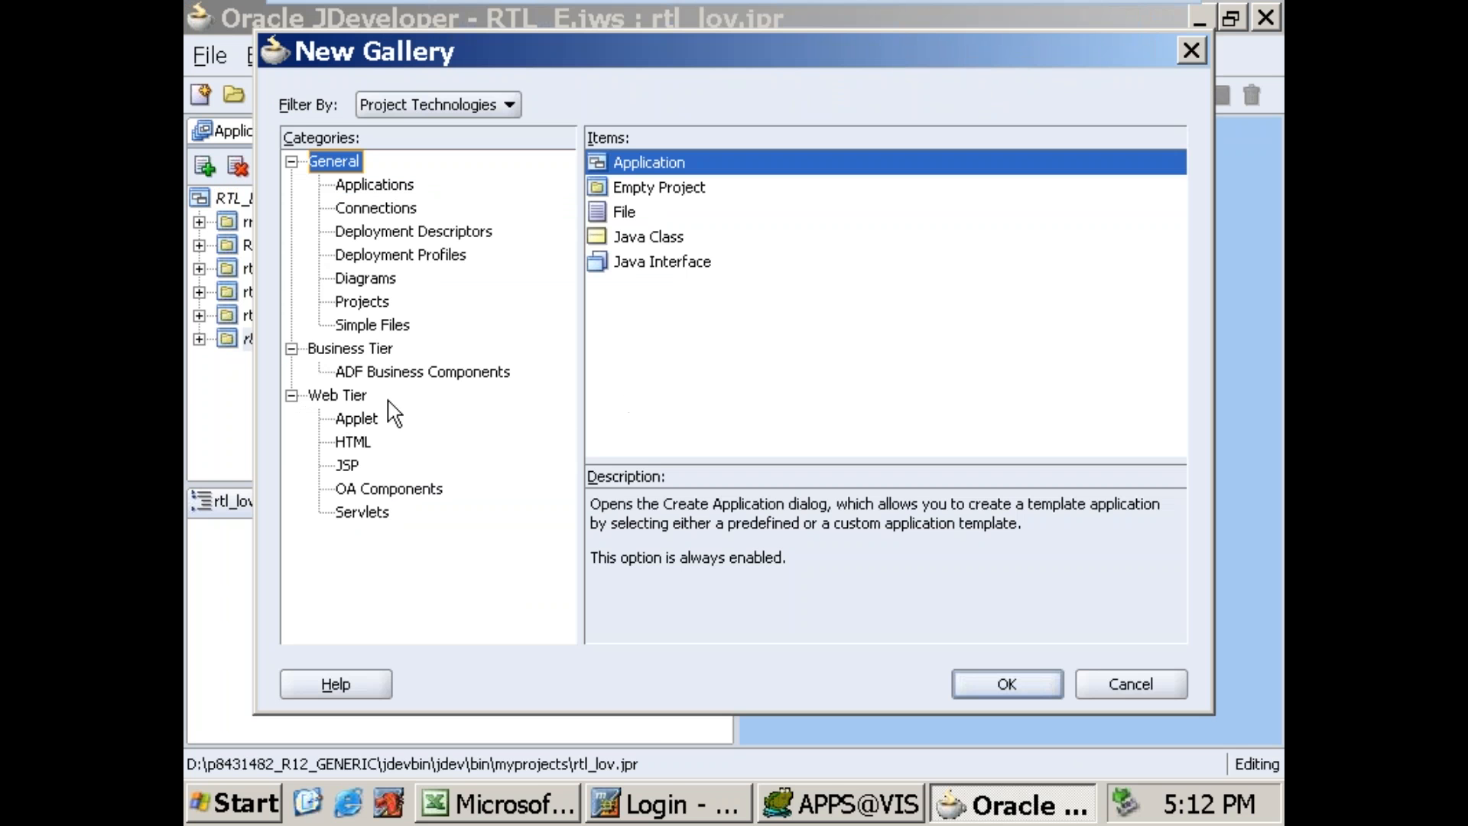
{"action": "left_click", "coordinate": [398, 372]}
{"action": "left_click", "coordinate": [648, 214]}
{"action": "left_click", "coordinate": [965, 678]}
{"action": "left_click", "coordinate": [903, 596]}
Step: Set the application module's package to rtl_lov.oracle.apps.po.requisition.server, name it rtllovAM, and finish creating it
{"action": "left_click", "coordinate": [927, 171]}
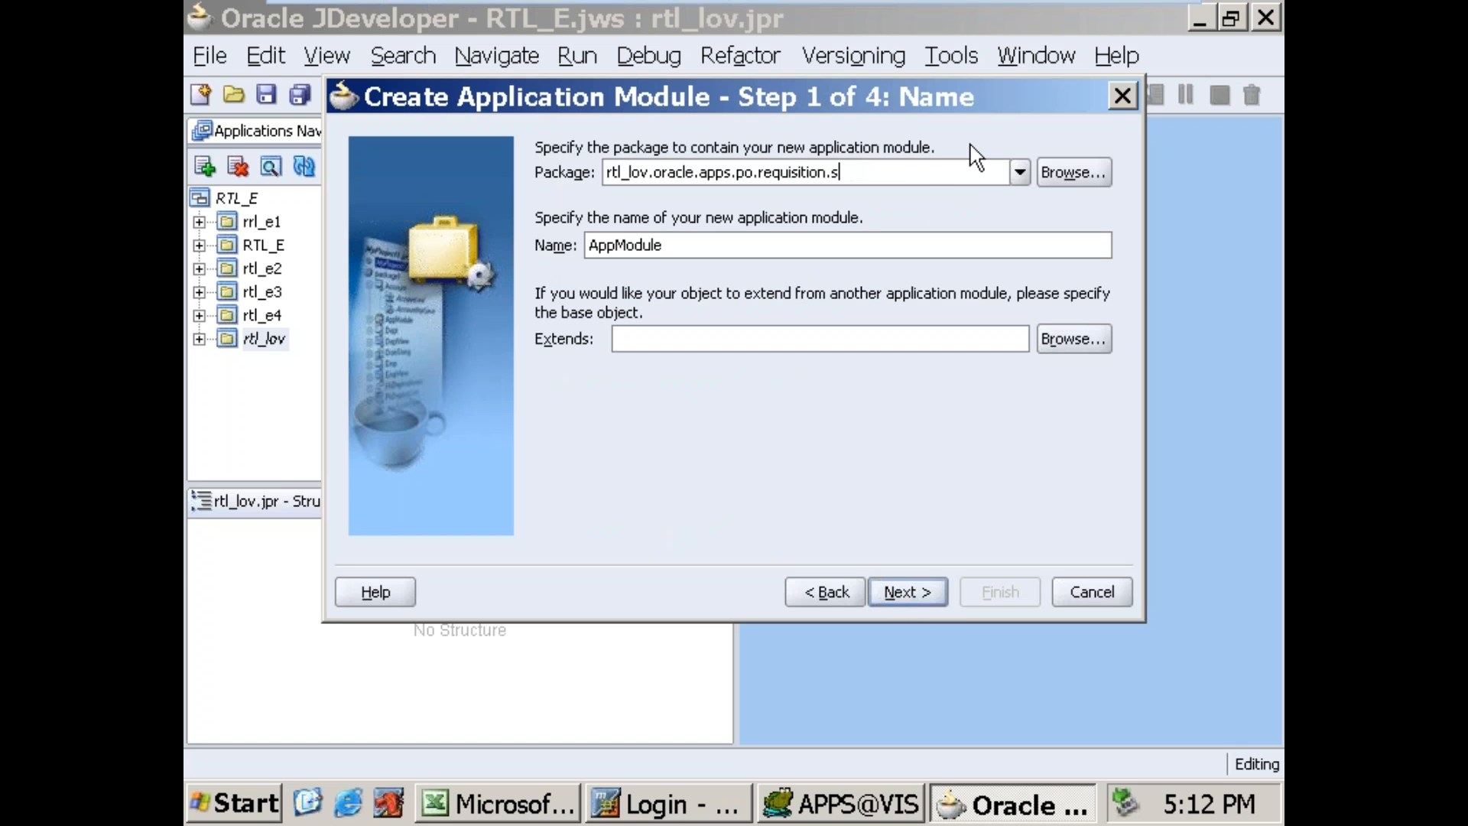
{"action": "key", "text": "Tab"}
{"action": "key", "text": "Tab"}
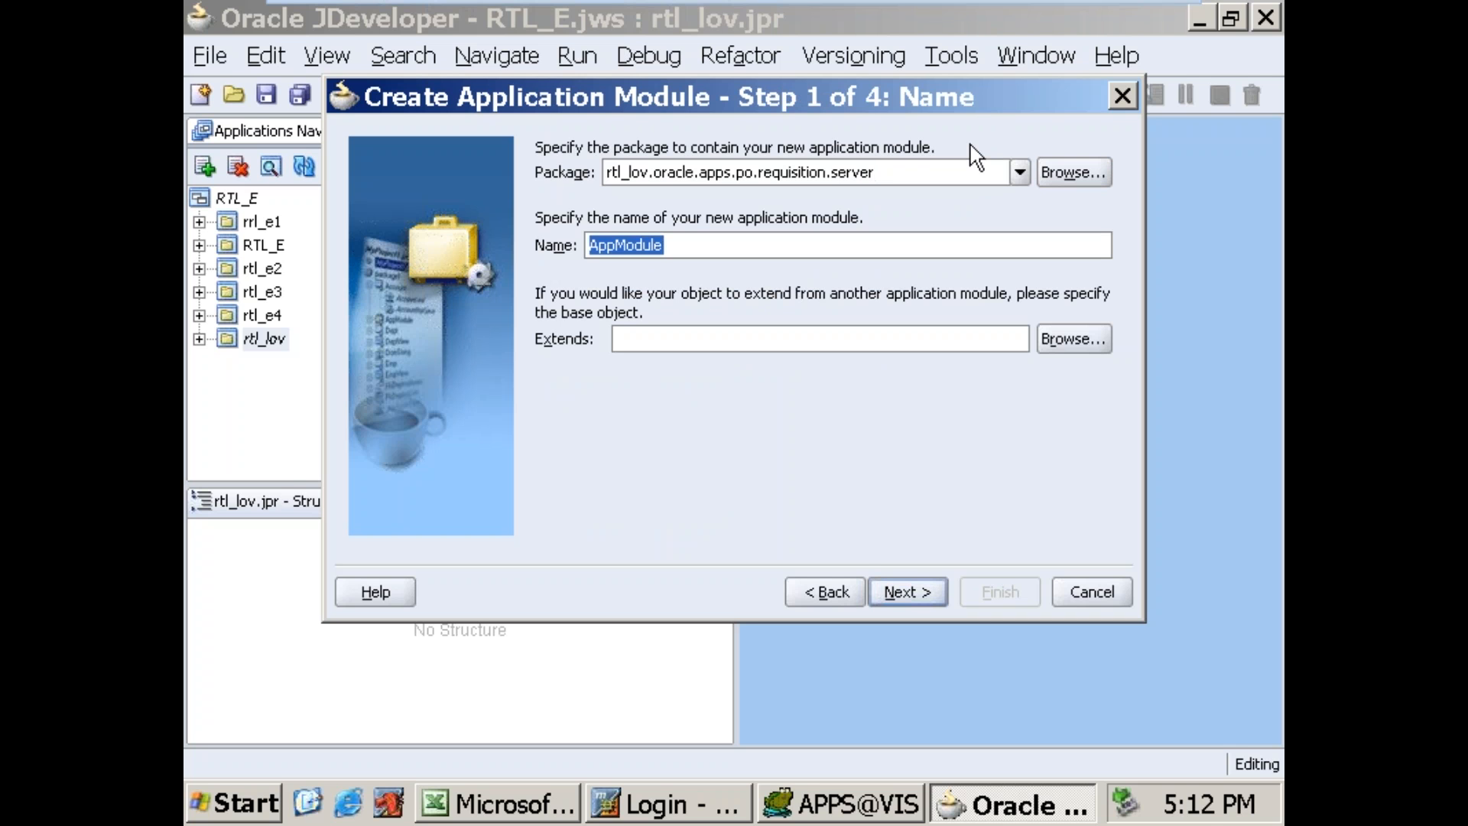
{"action": "type", "text": "rtllov"}
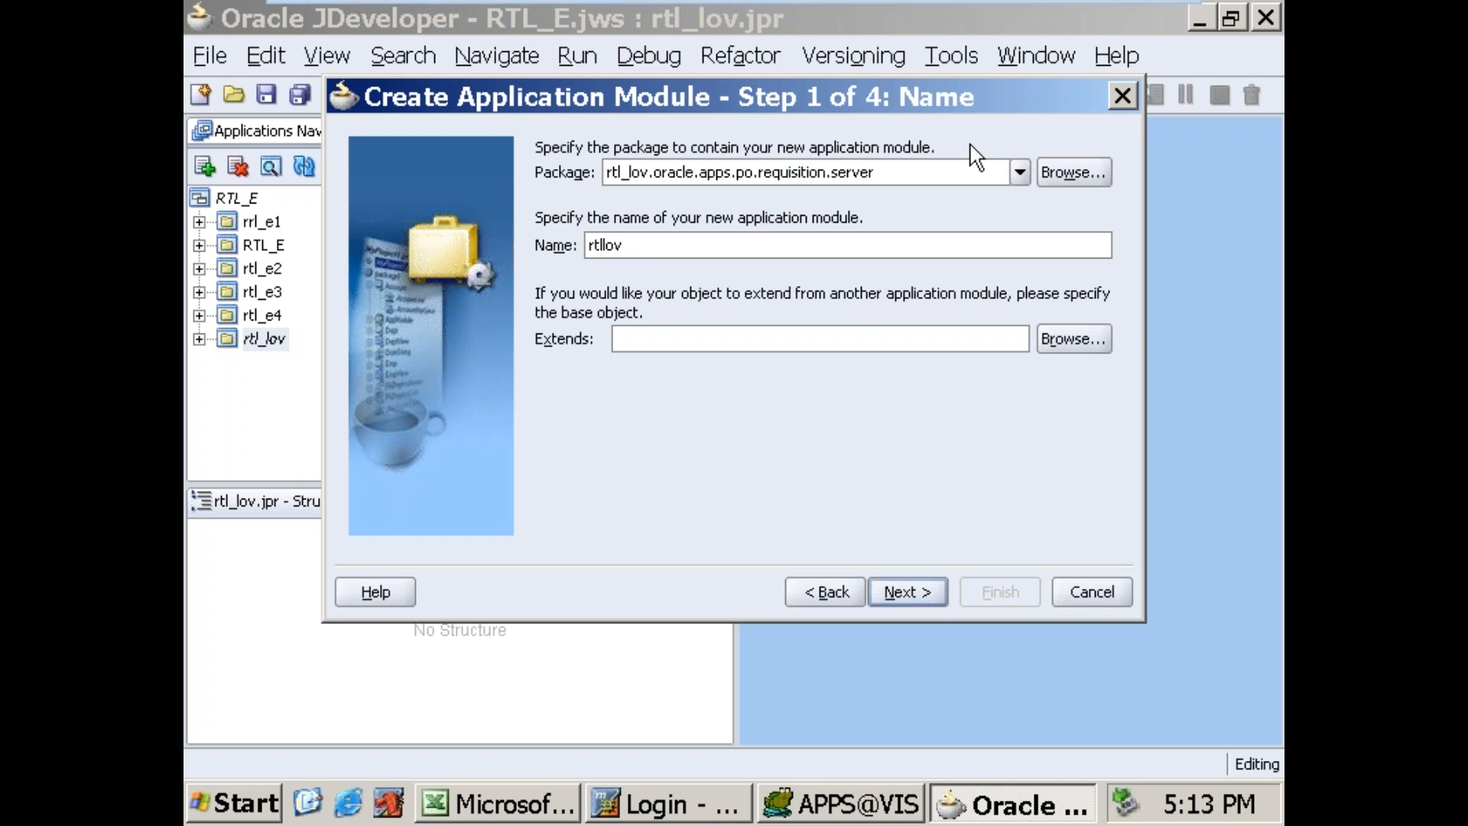
{"action": "type", "text": "AM"}
{"action": "left_click", "coordinate": [886, 595]}
{"action": "left_click", "coordinate": [885, 595]}
{"action": "left_click", "coordinate": [886, 595]}
{"action": "left_click", "coordinate": [887, 593]}
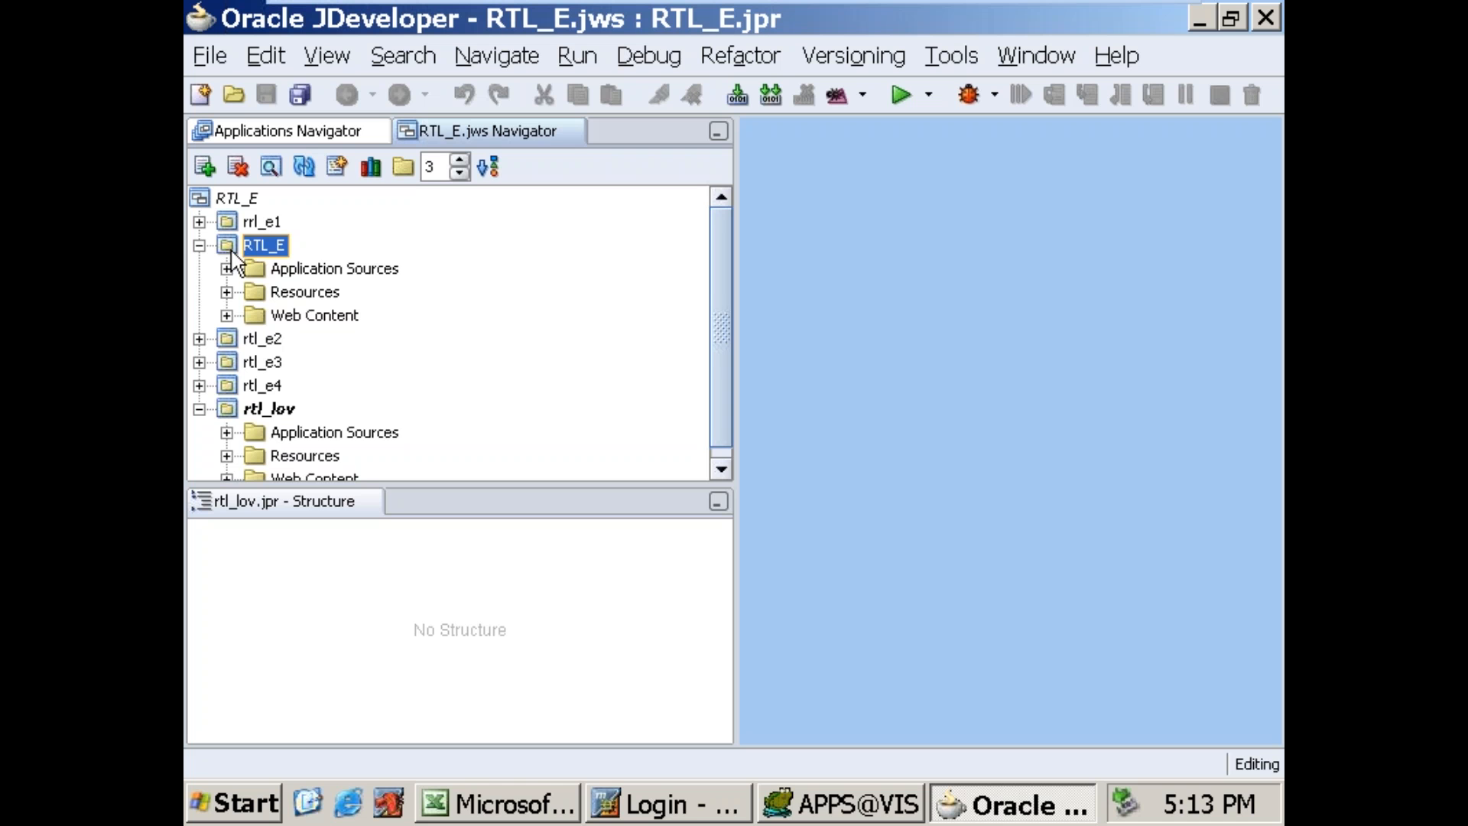
Step: Collapse the RTL_E project, expand rtl_lov's Application Sources and select the rtl_lov.oracle.apps package
{"action": "left_click", "coordinate": [198, 245]}
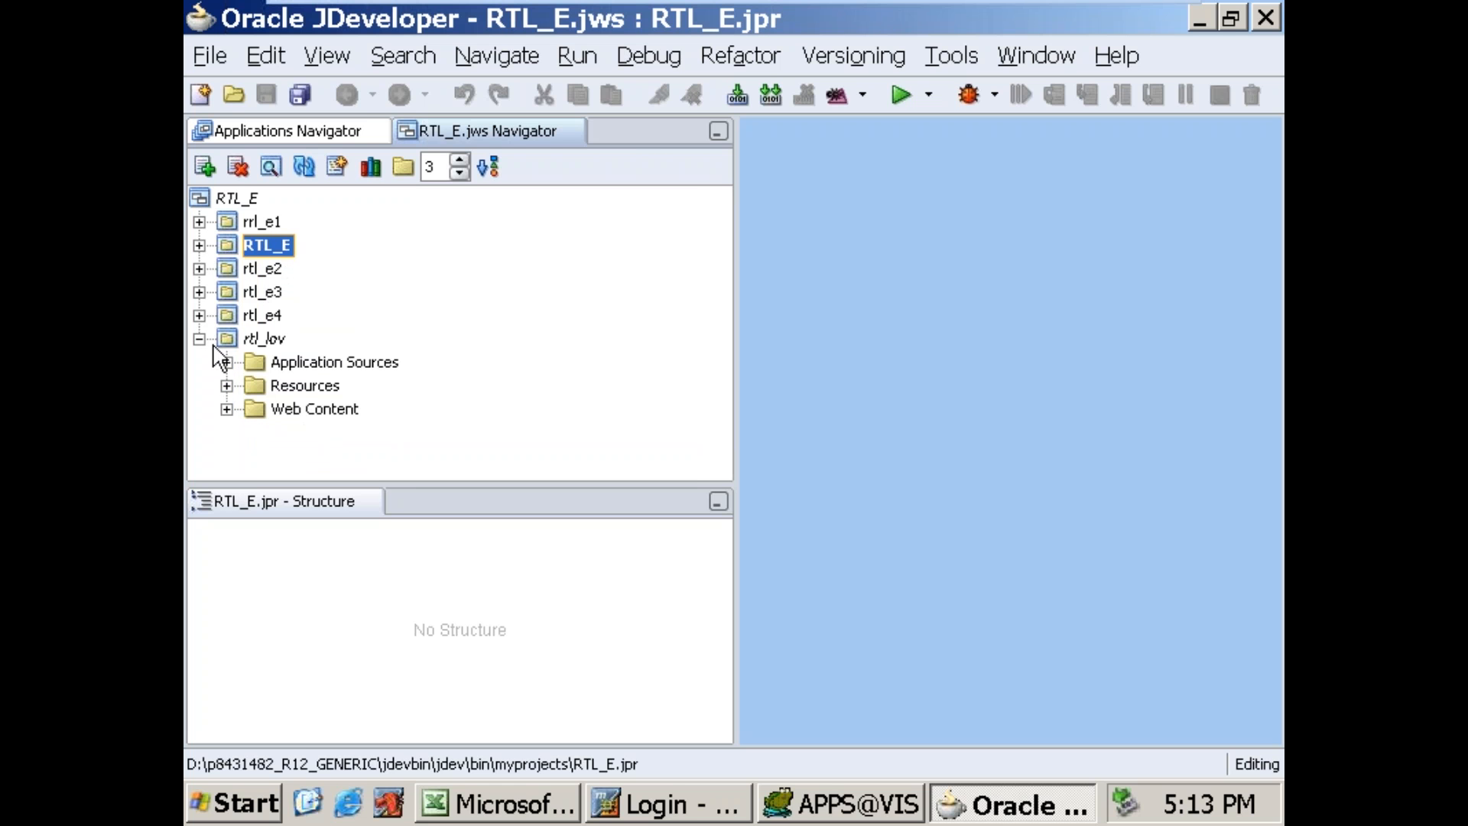
{"action": "left_click", "coordinate": [226, 362]}
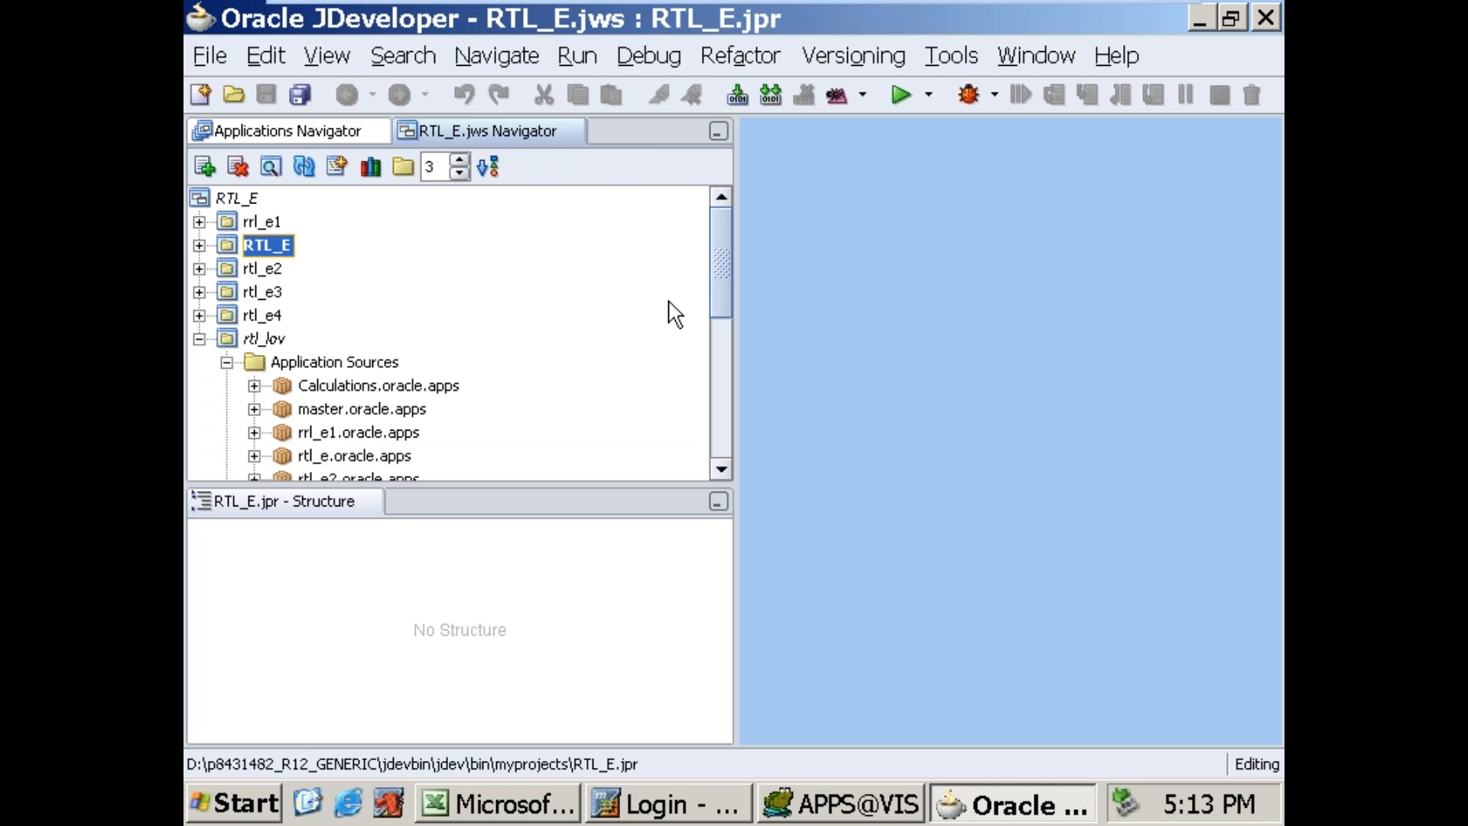
{"action": "left_click_drag", "start_coordinate": [718, 276], "coordinate": [720, 337]}
{"action": "left_click", "coordinate": [300, 383]}
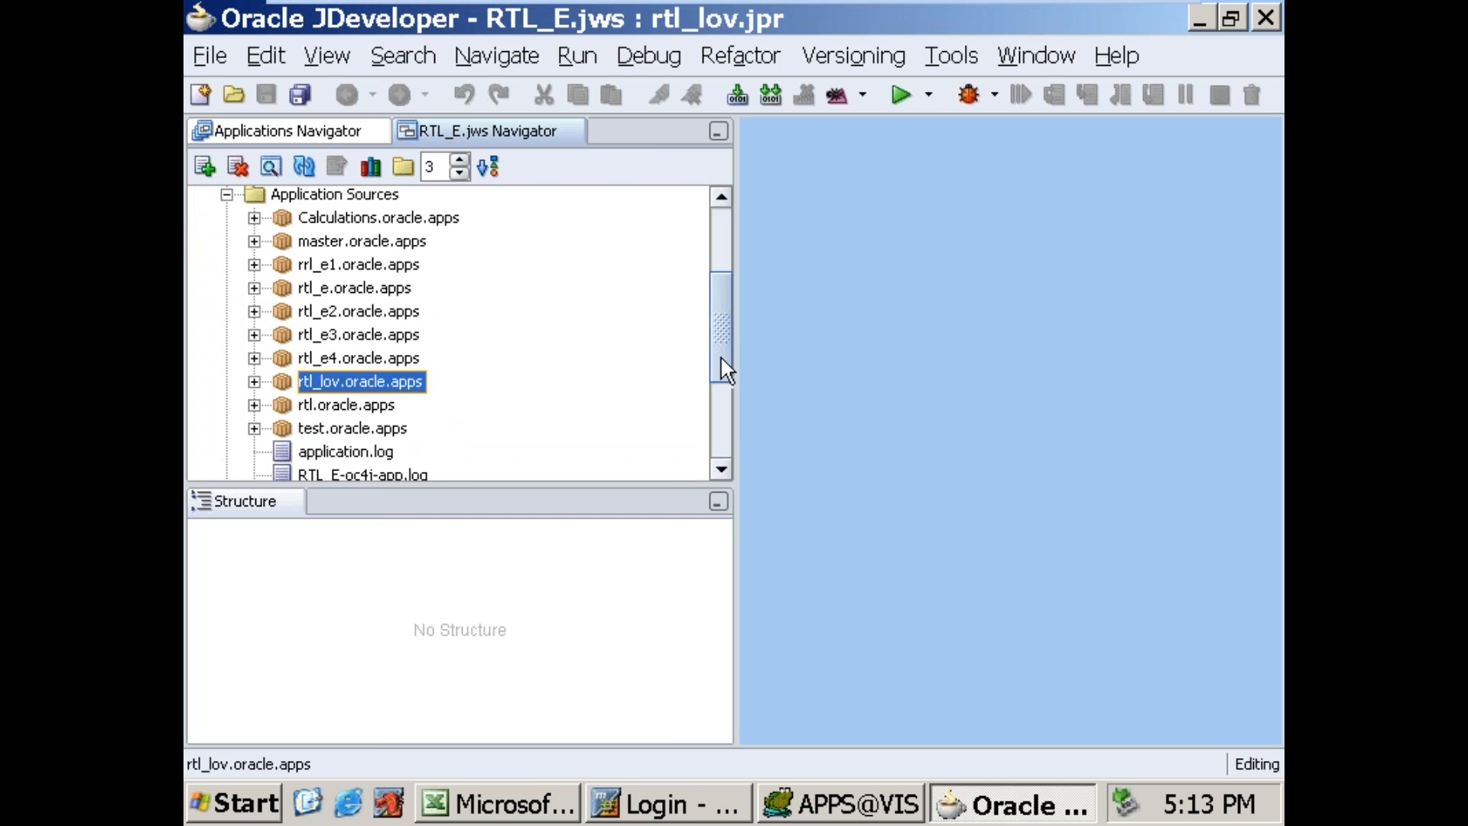
{"action": "left_click_drag", "start_coordinate": [720, 356], "coordinate": [727, 332]}
Step: Restrict the rtl_lov project's content to the rtl_lov folder with an include filter in the project properties
{"action": "left_click", "coordinate": [236, 232]}
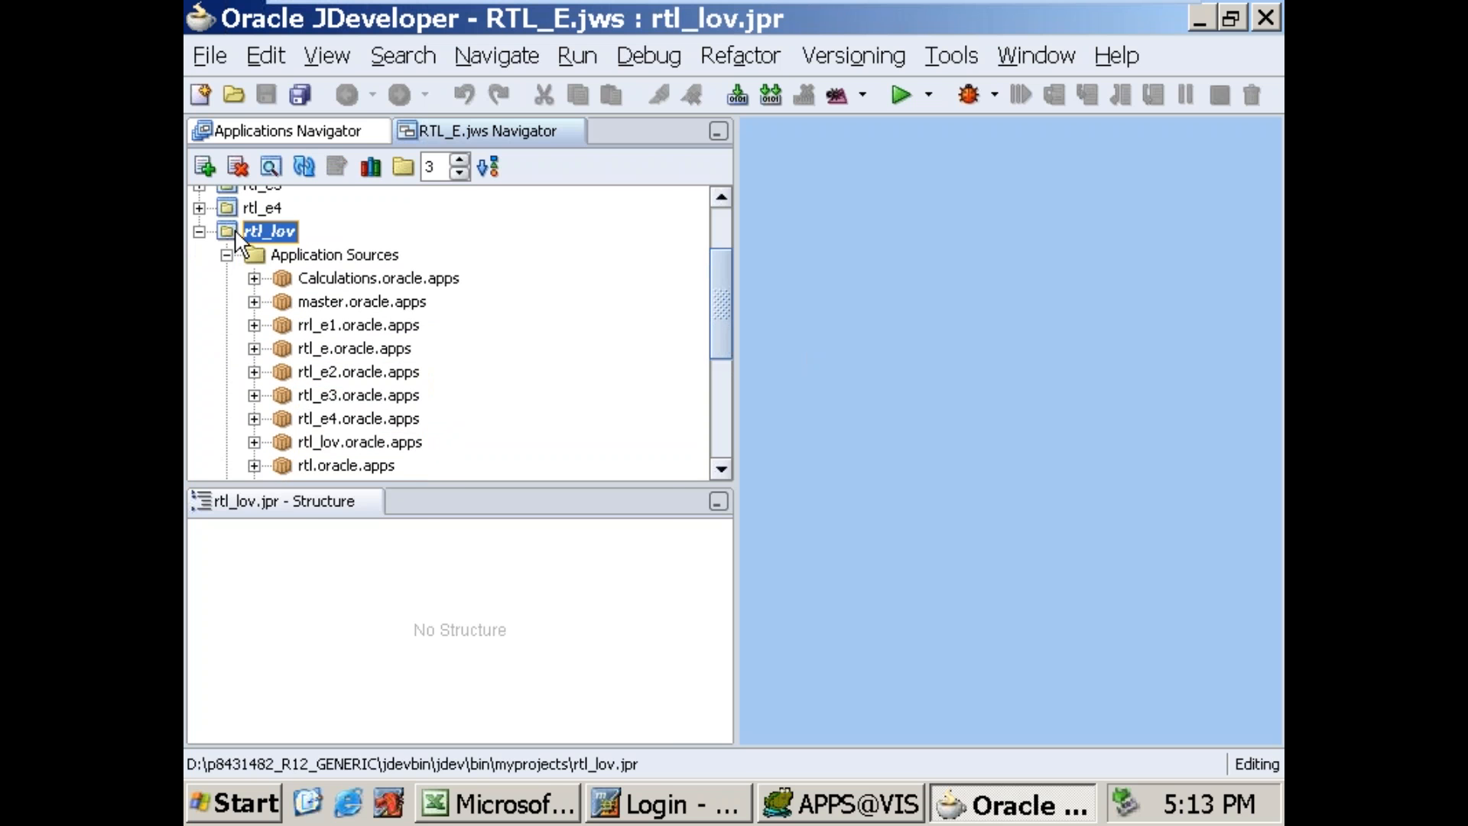
{"action": "right_click", "coordinate": [236, 235]}
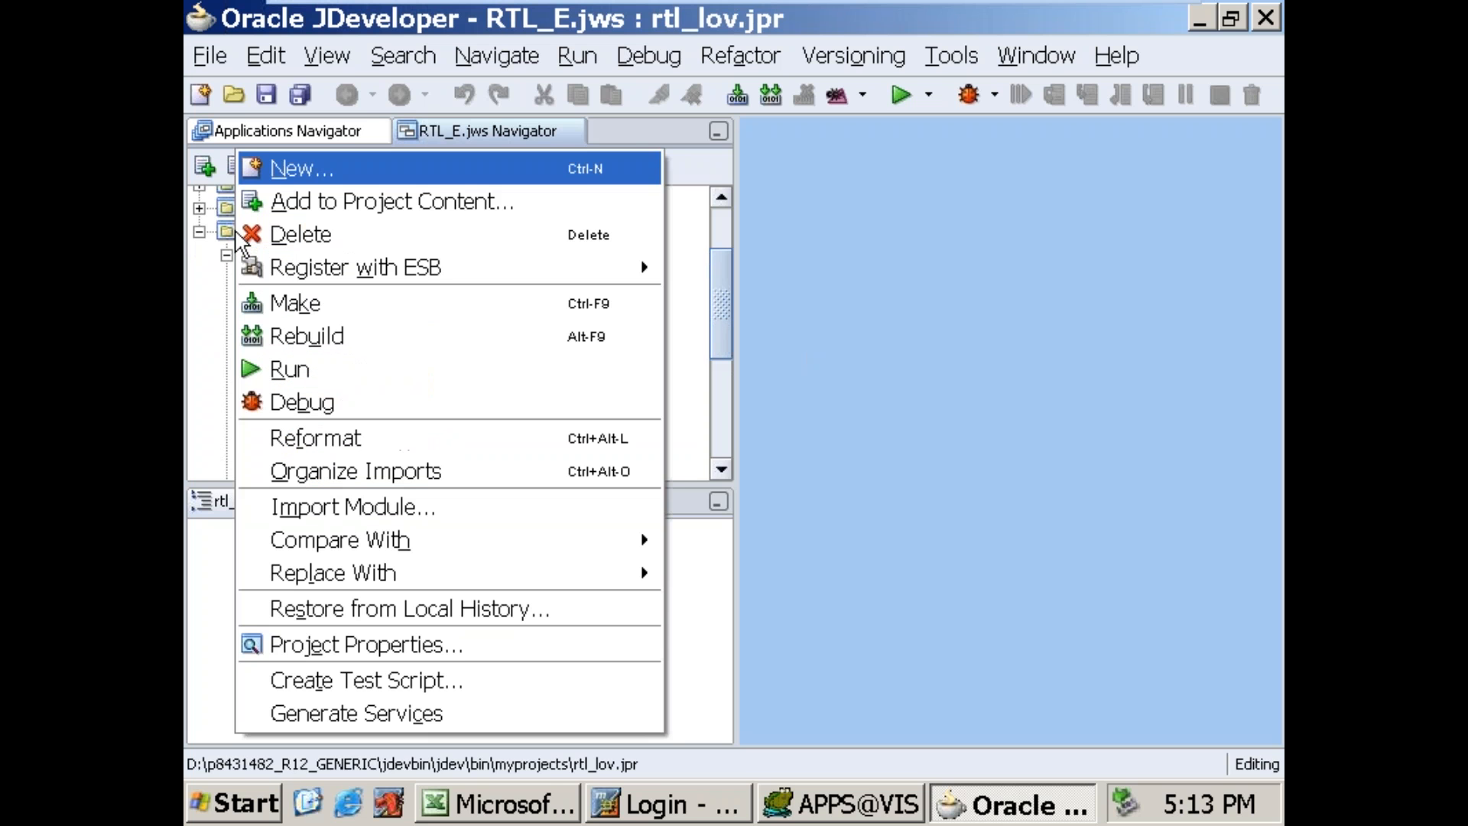
{"action": "left_click", "coordinate": [374, 649]}
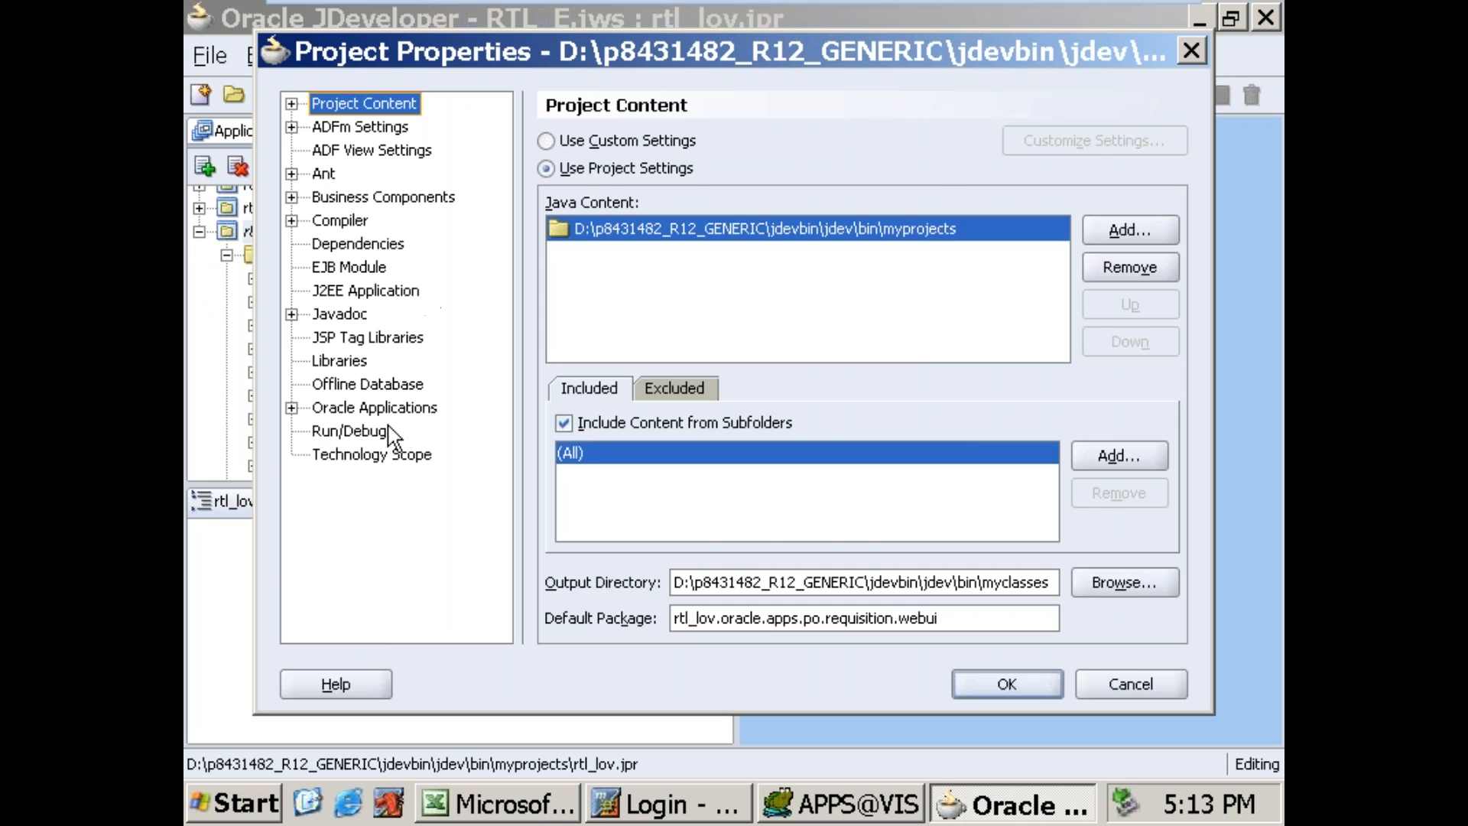
{"action": "left_click", "coordinate": [1107, 463]}
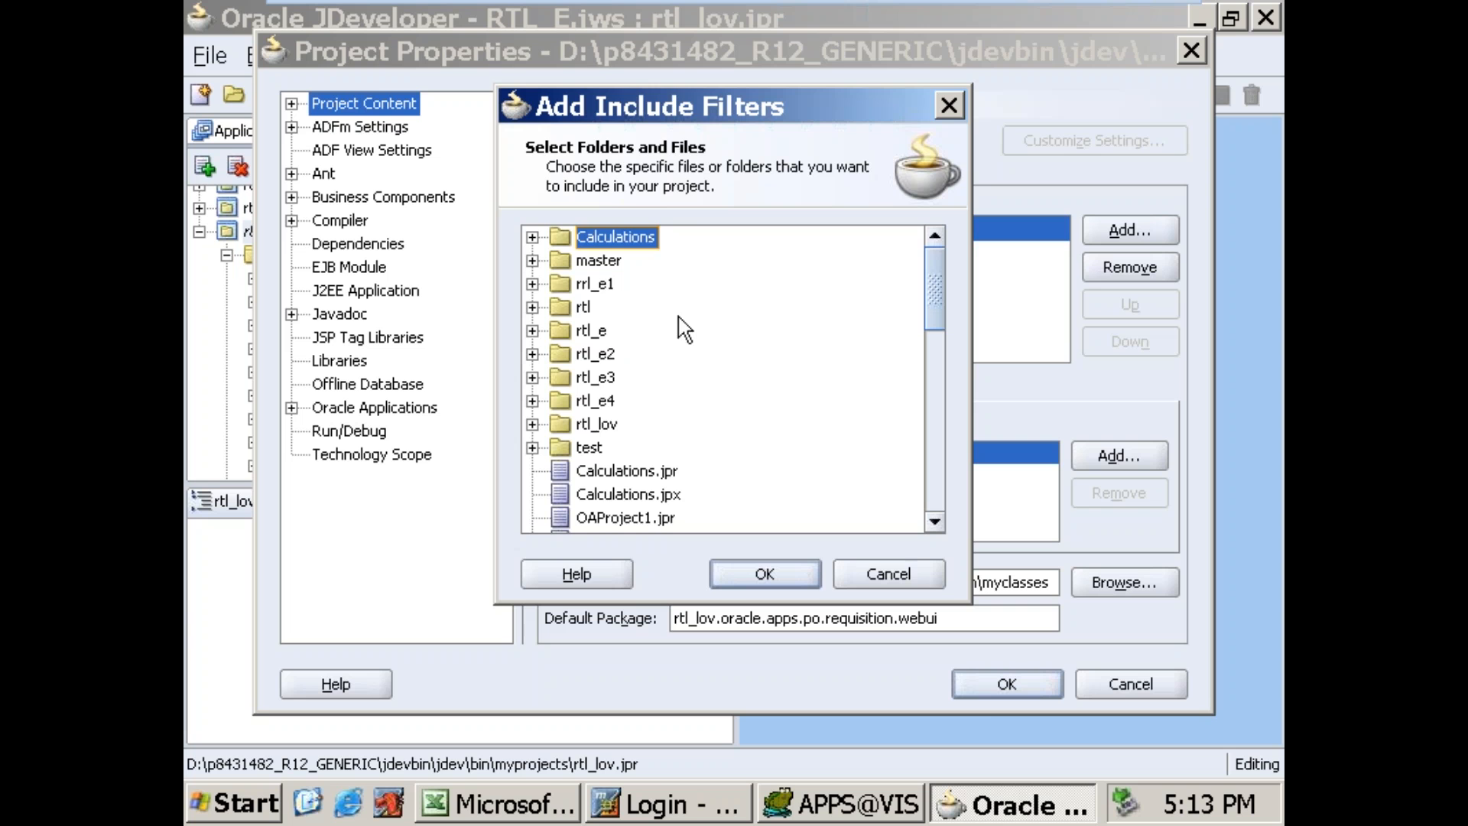
{"action": "left_click", "coordinate": [605, 424]}
{"action": "left_click", "coordinate": [738, 589]}
{"action": "left_click", "coordinate": [980, 684]}
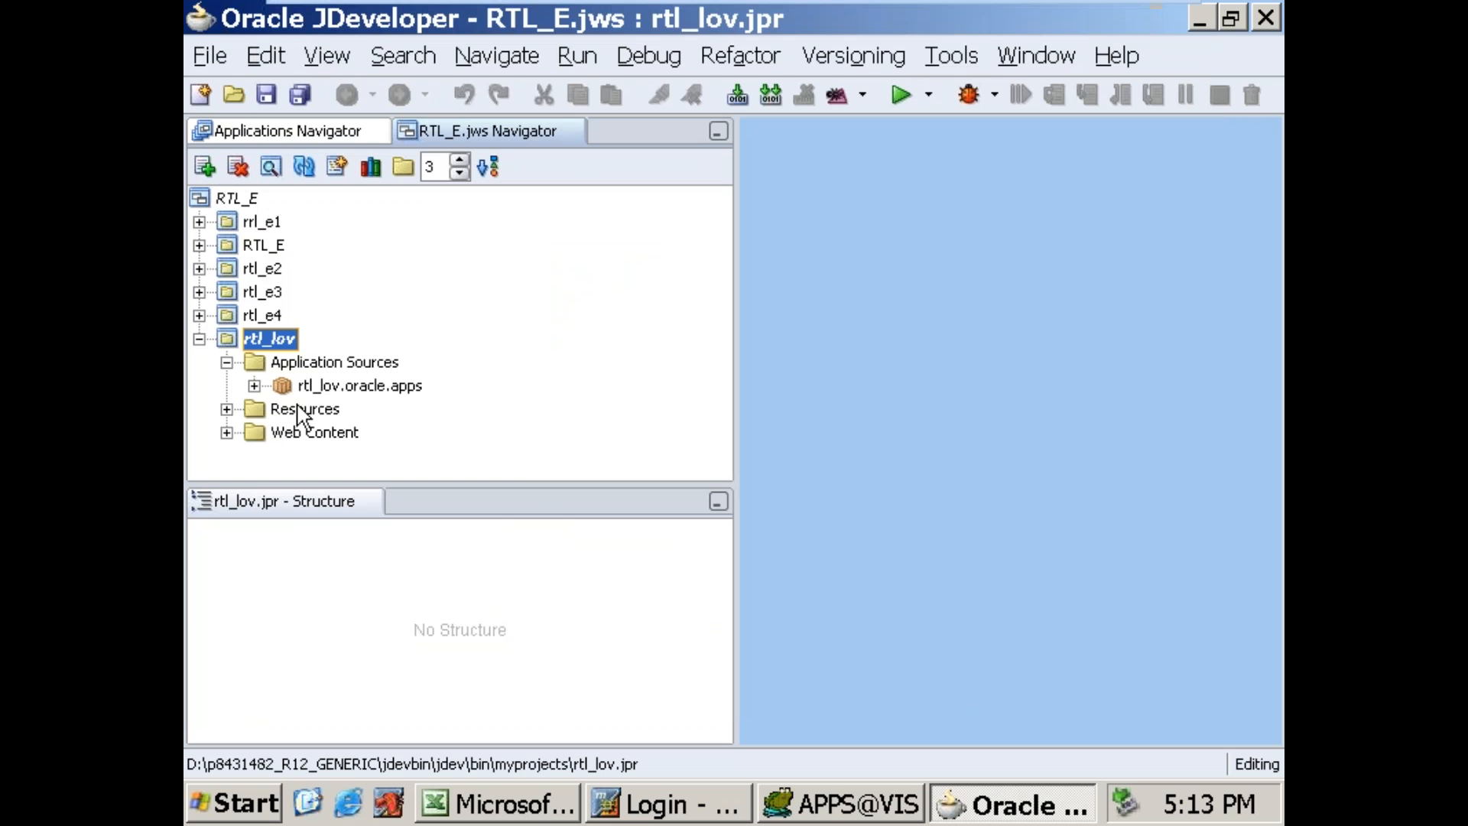
Step: Expand the rtl_lov.oracle.apps package through po and requisition to show the contents of its server package
{"action": "left_click", "coordinate": [253, 386]}
{"action": "left_click", "coordinate": [281, 409]}
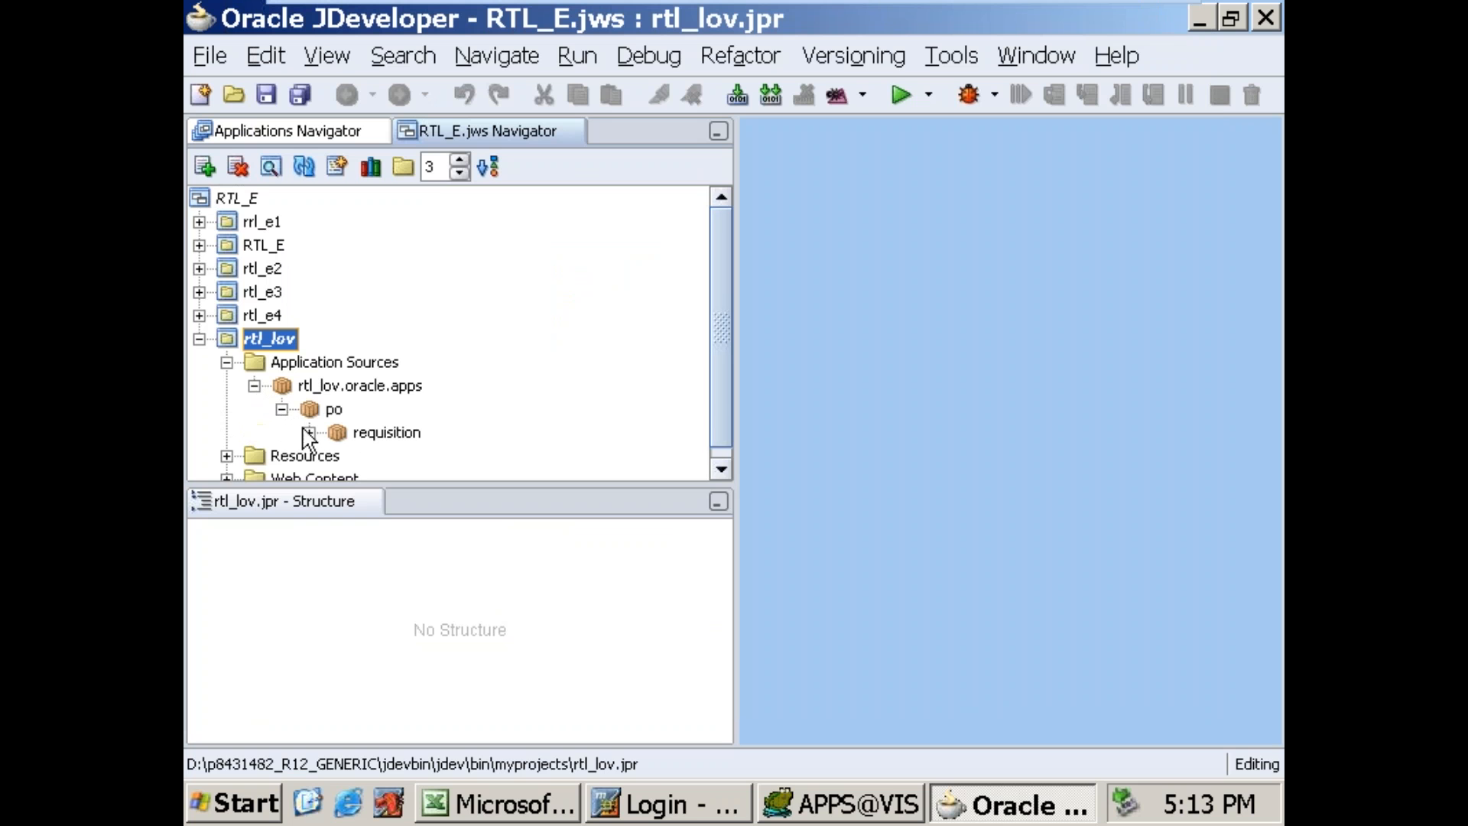
{"action": "left_click", "coordinate": [309, 433]}
{"action": "left_click", "coordinate": [337, 456]}
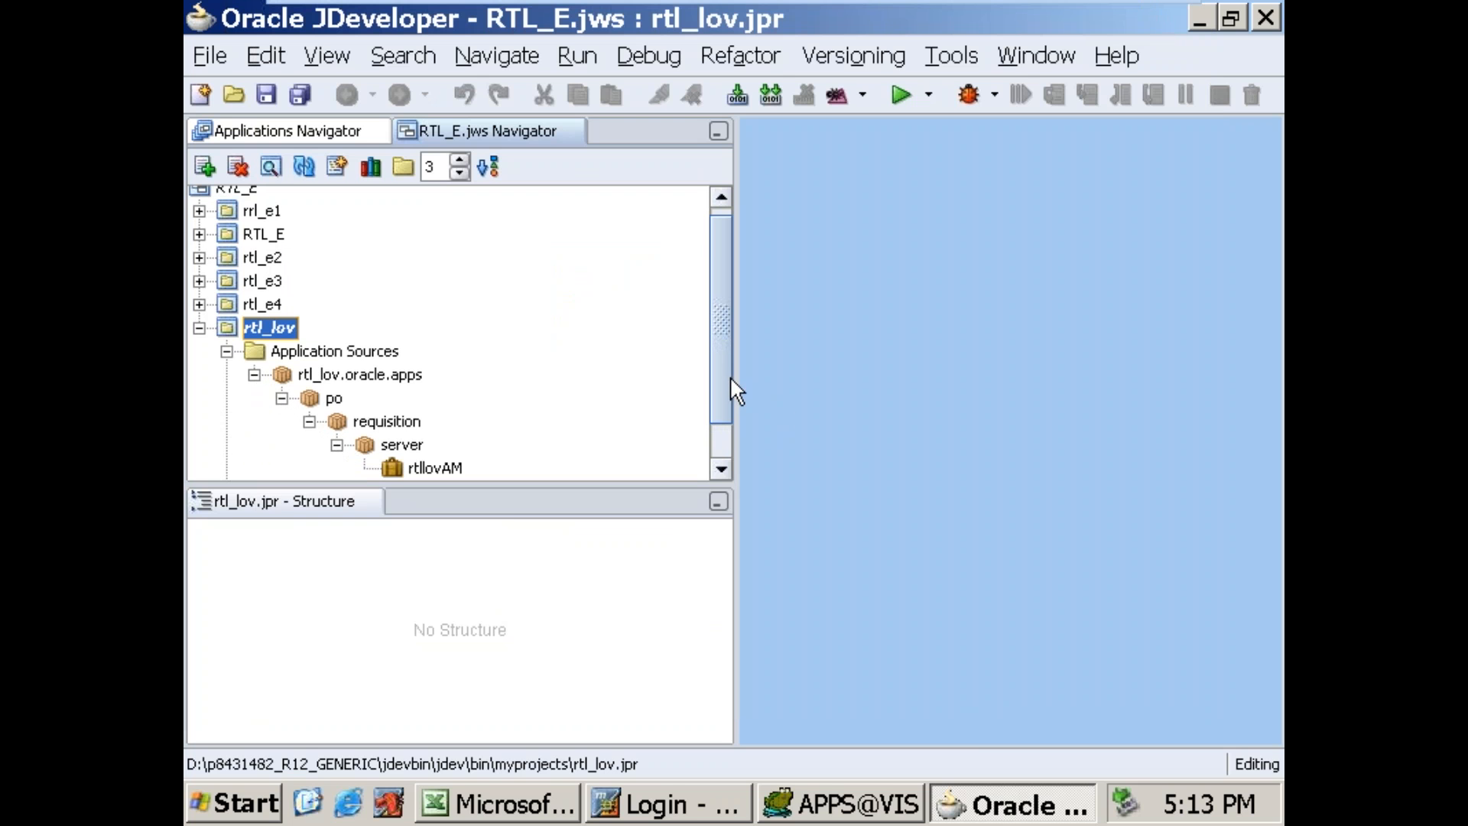
Step: Start a new view object in the server package and name it itemsVO
{"action": "left_click_drag", "start_coordinate": [731, 380], "coordinate": [727, 436]}
{"action": "left_click", "coordinate": [415, 403]}
{"action": "right_click", "coordinate": [415, 400]}
{"action": "left_click", "coordinate": [556, 159]}
{"action": "left_click", "coordinate": [919, 601]}
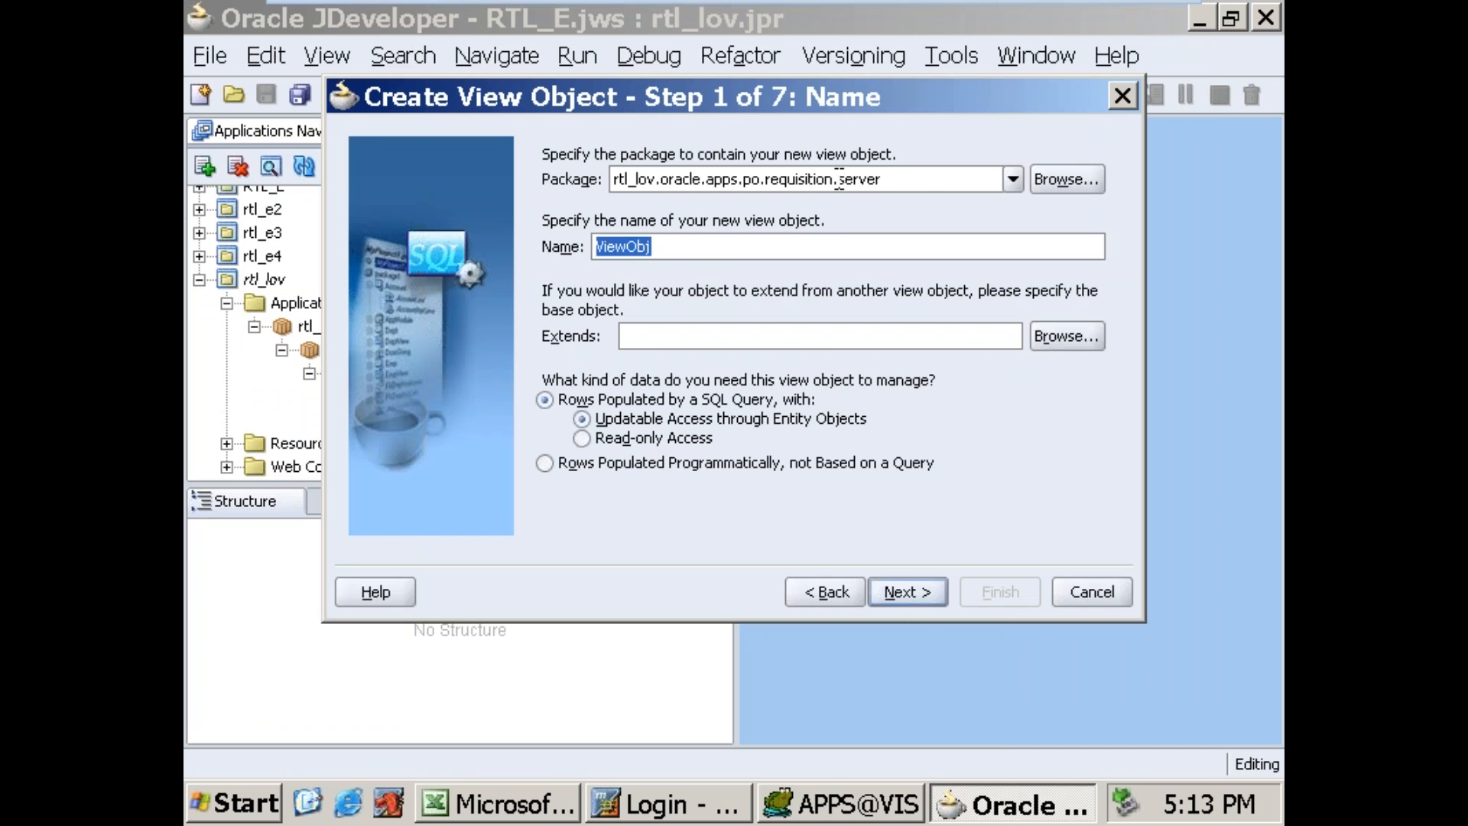
{"action": "left_click_drag", "start_coordinate": [840, 179], "coordinate": [925, 177]}
{"action": "left_click_drag", "start_coordinate": [689, 248], "coordinate": [230, 248]}
{"action": "type", "text": "itemsVO"}
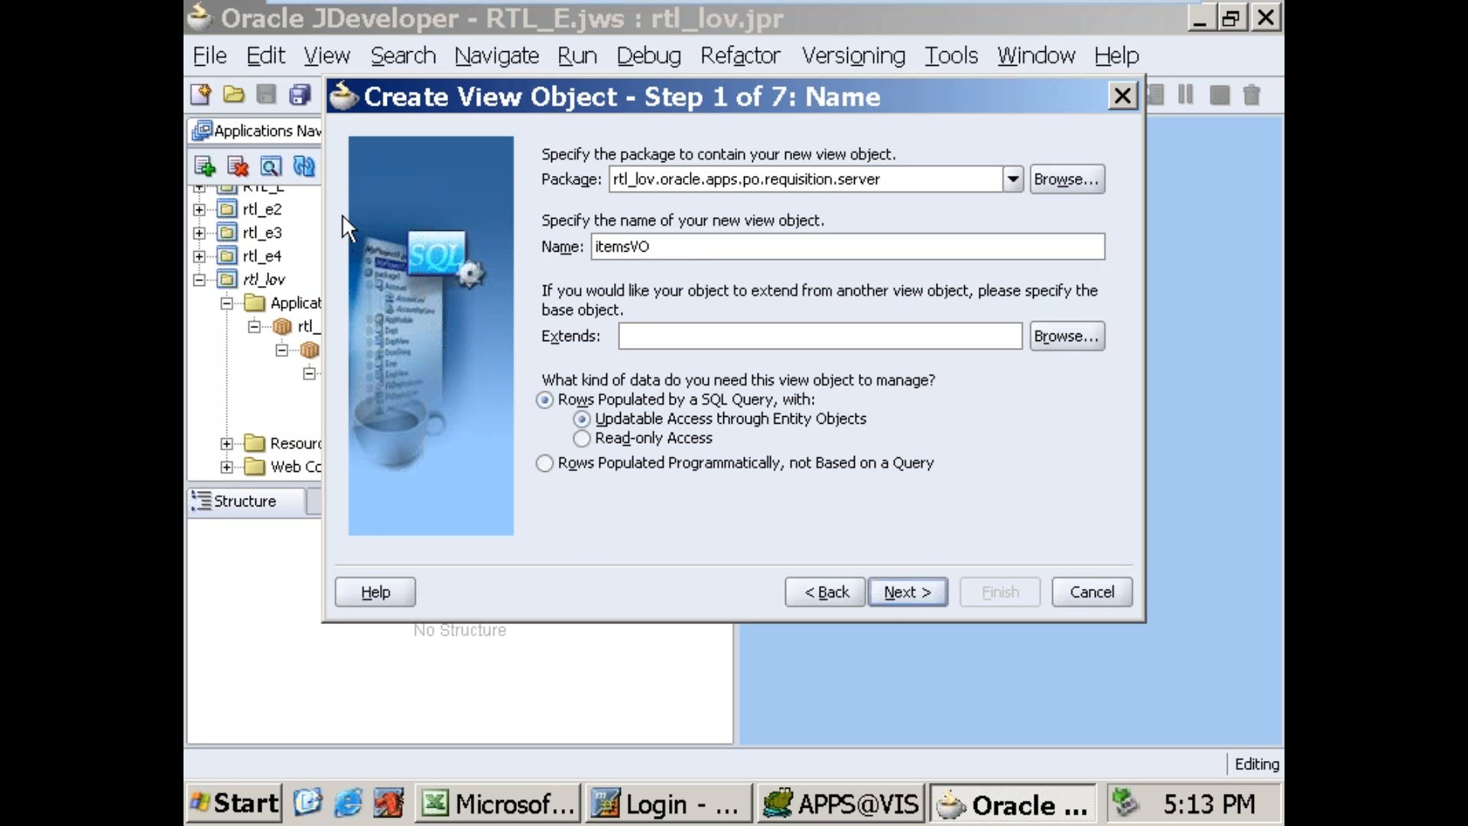
Step: Paste the copied item search SELECT query as itemsVO's SQL statement and test it with the saved APPS login
{"action": "left_click", "coordinate": [891, 595]}
{"action": "left_click", "coordinate": [906, 590]}
{"action": "left_click", "coordinate": [920, 599]}
{"action": "left_click", "coordinate": [921, 599]}
{"action": "key", "text": "ctrl+v"}
{"action": "left_click", "coordinate": [1096, 492]}
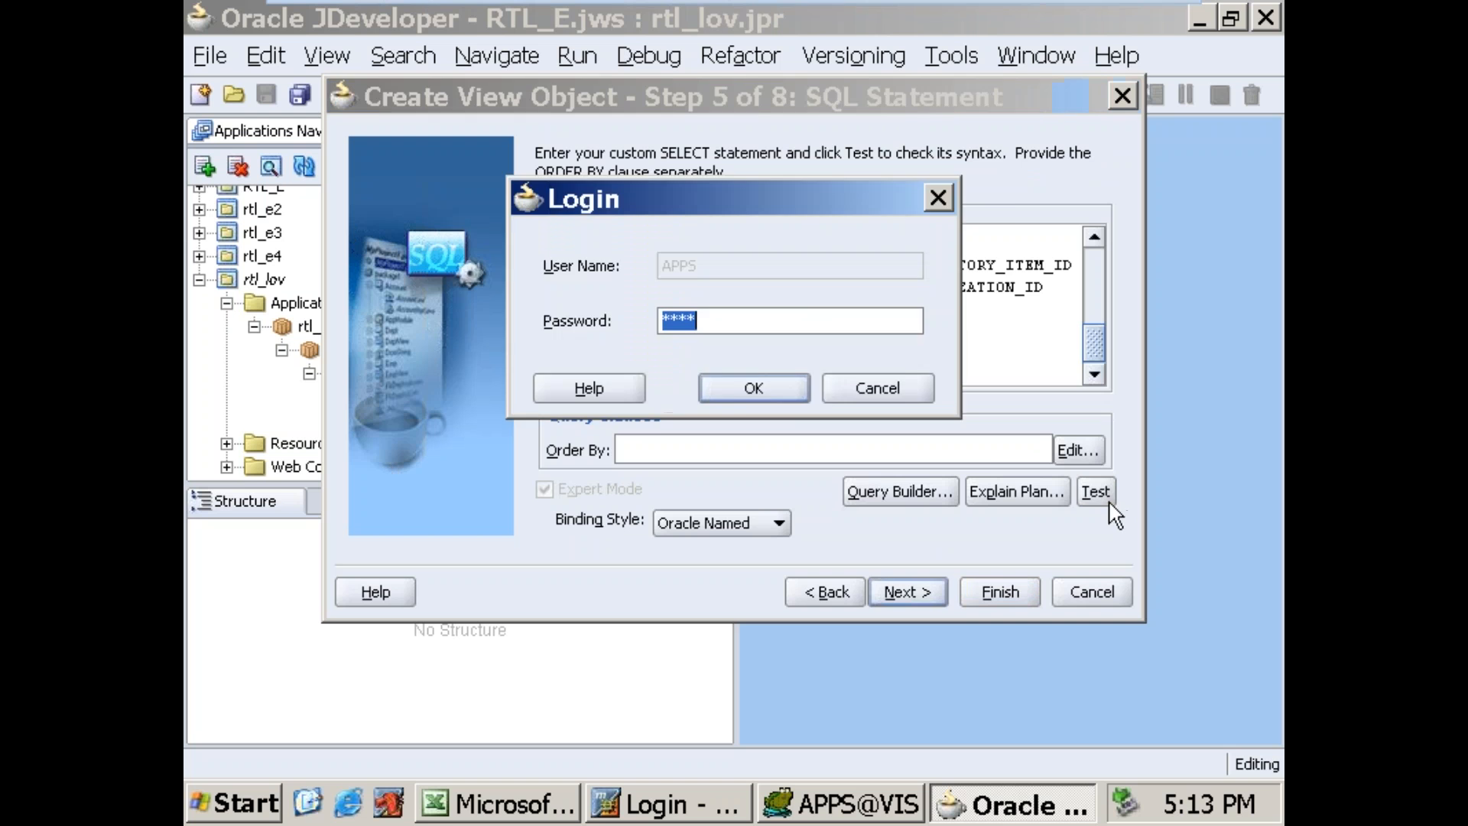
{"action": "left_click", "coordinate": [753, 388]}
{"action": "left_click", "coordinate": [929, 359]}
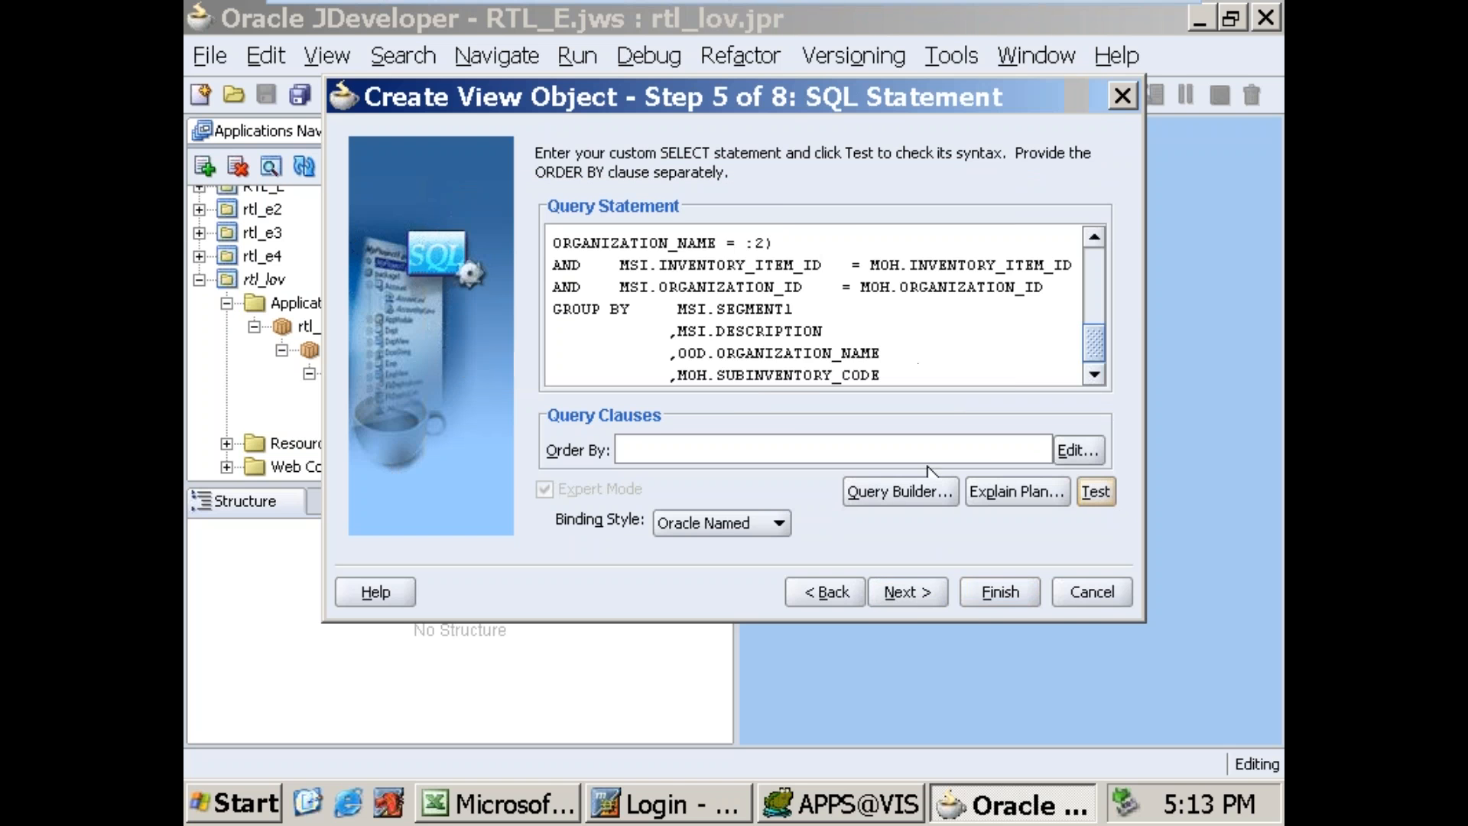
Step: Proceed through the remaining view object settings with their defaults and finish creating itemsVO
{"action": "left_click", "coordinate": [923, 594]}
{"action": "left_click", "coordinate": [925, 594]}
{"action": "left_click", "coordinate": [931, 598]}
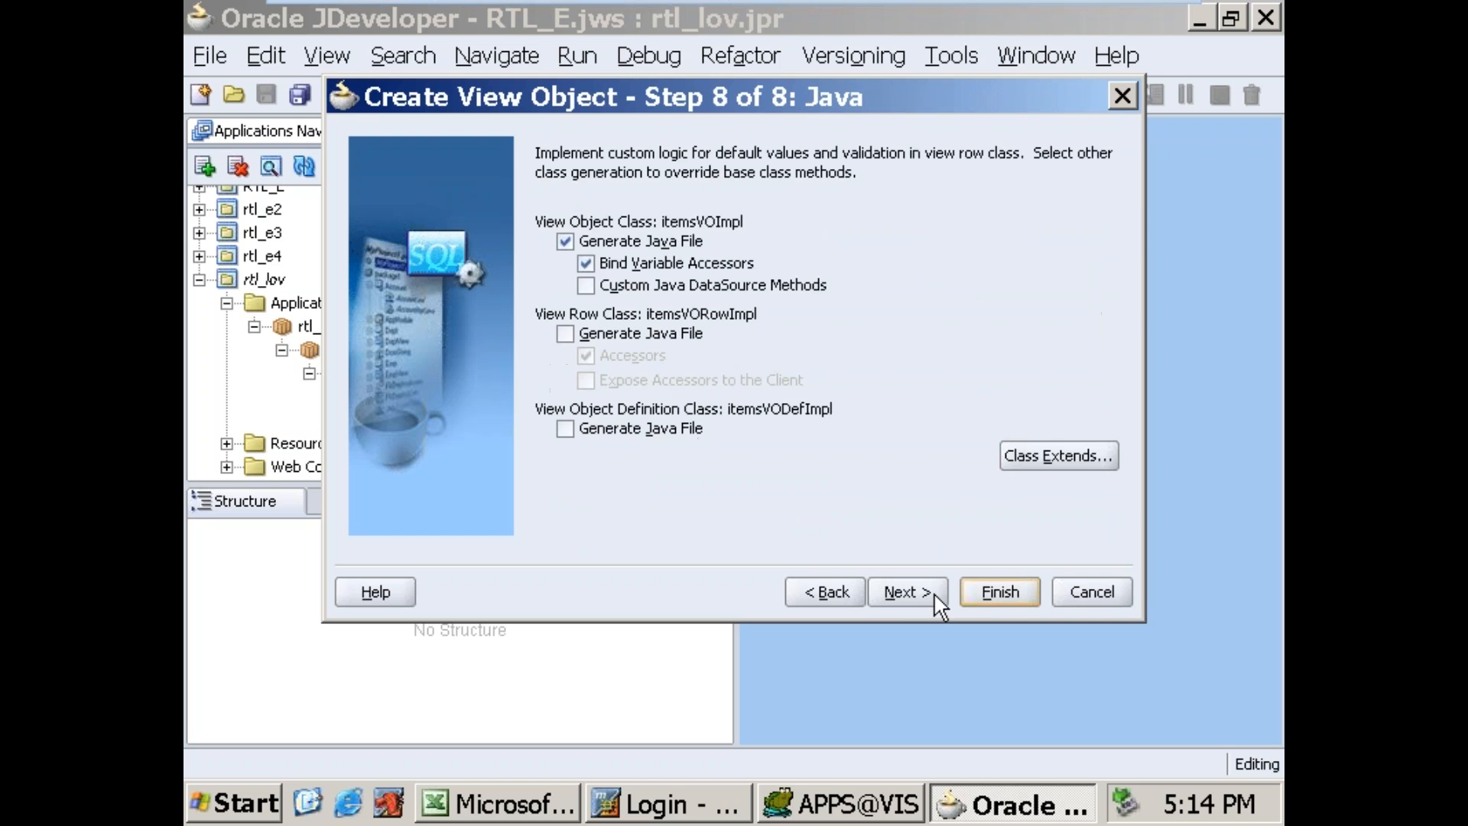
{"action": "left_click", "coordinate": [927, 589]}
{"action": "left_click", "coordinate": [1015, 593]}
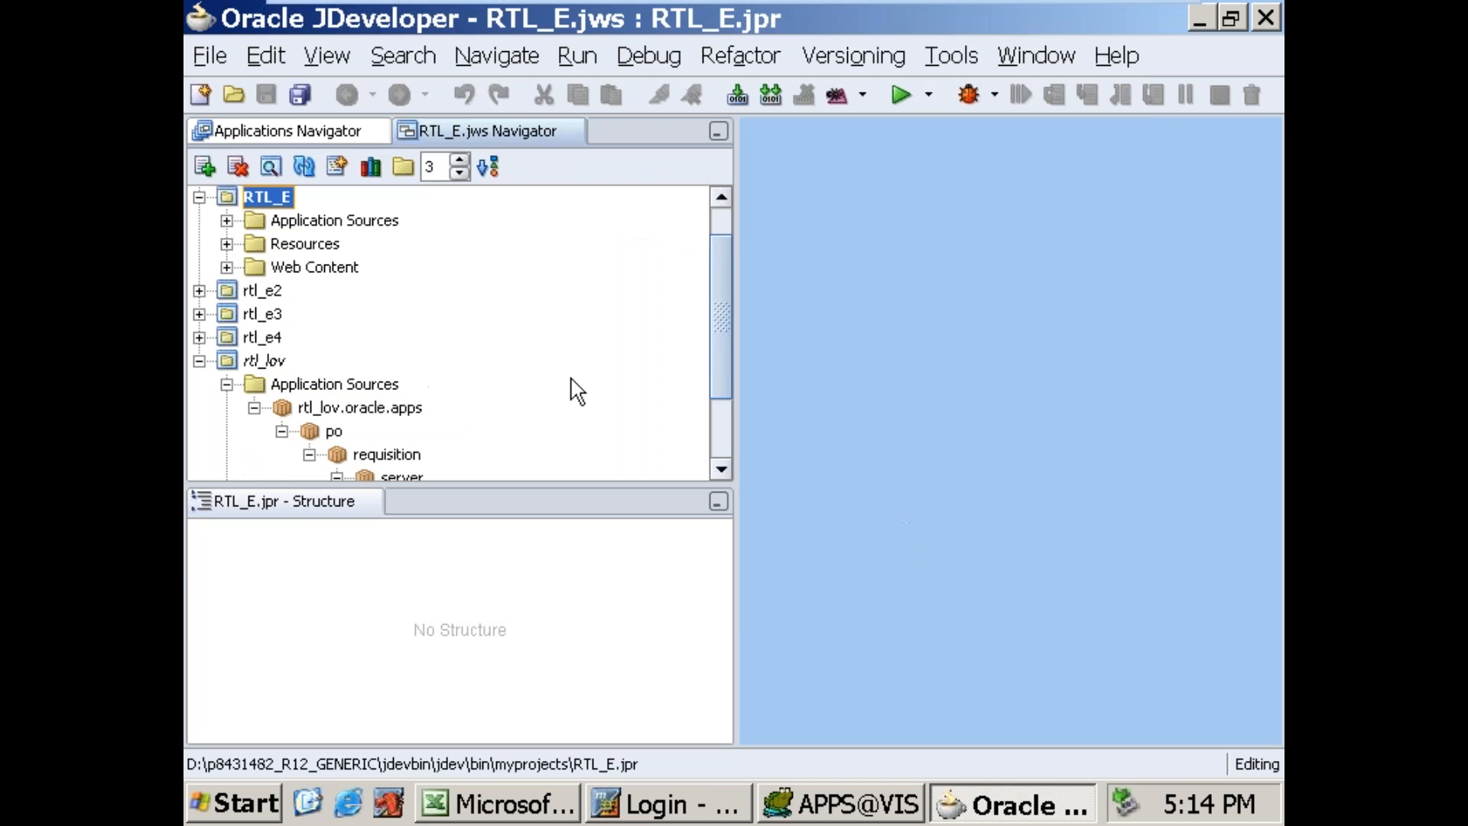
Step: Edit the rtllovAM application module and add itemsVO to its data model as instance itemsVO1
{"action": "left_click_drag", "start_coordinate": [727, 331], "coordinate": [714, 425]}
{"action": "left_click", "coordinate": [449, 426]}
{"action": "right_click", "coordinate": [448, 420]}
{"action": "left_click", "coordinate": [536, 439]}
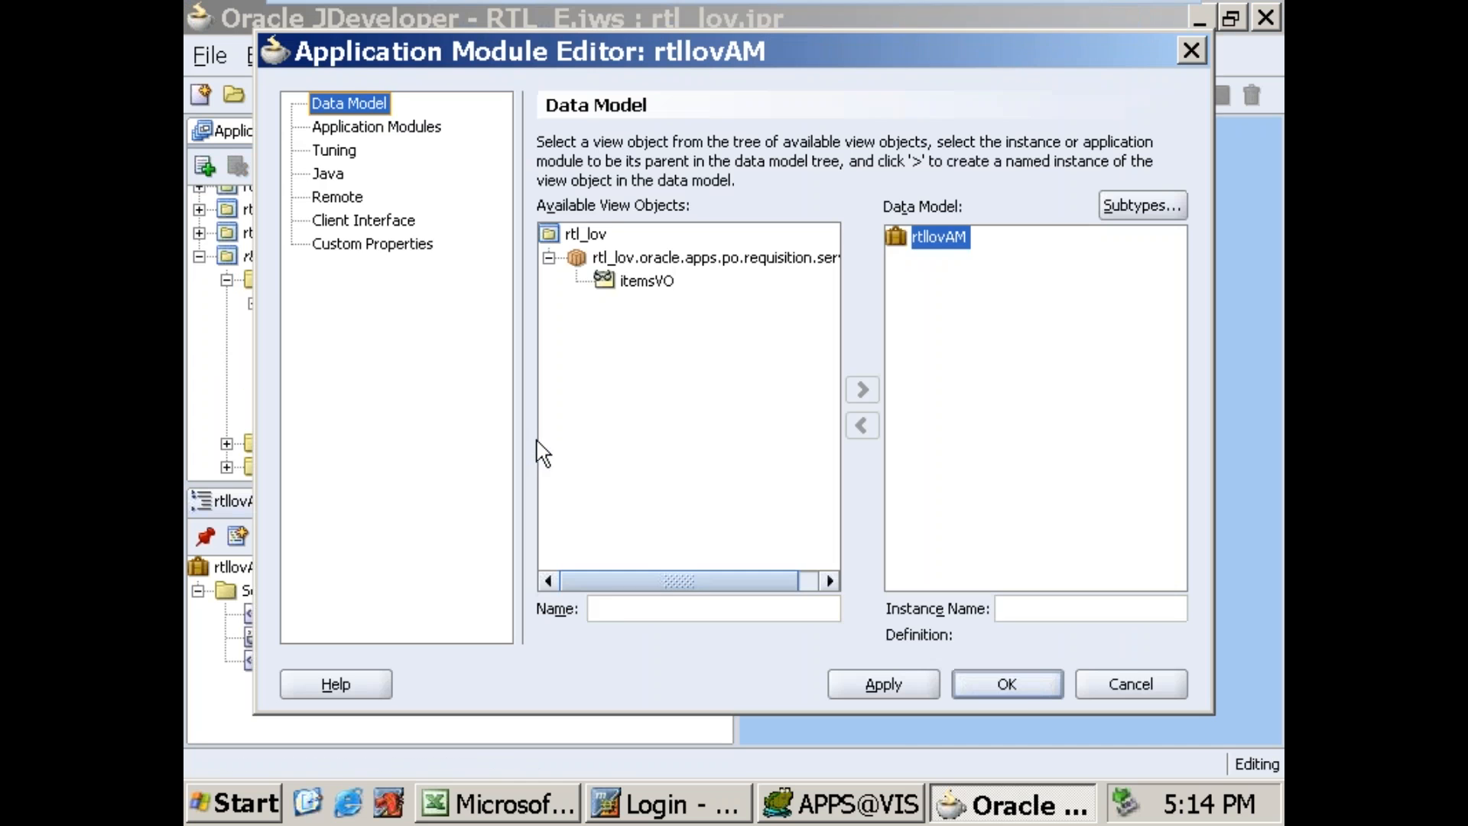
{"action": "left_click", "coordinate": [658, 283]}
{"action": "left_click", "coordinate": [863, 390]}
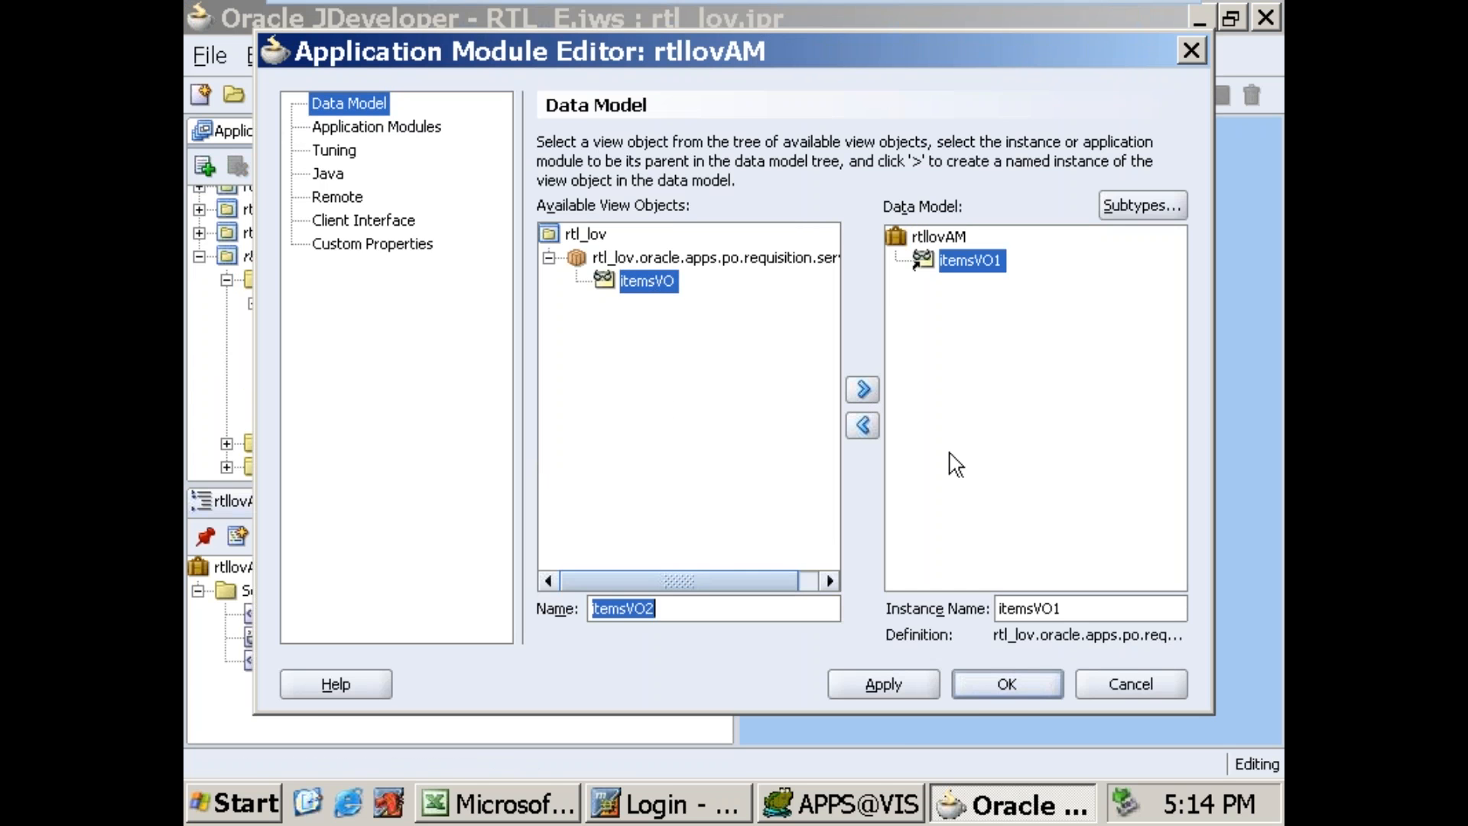
{"action": "left_click", "coordinate": [1018, 689]}
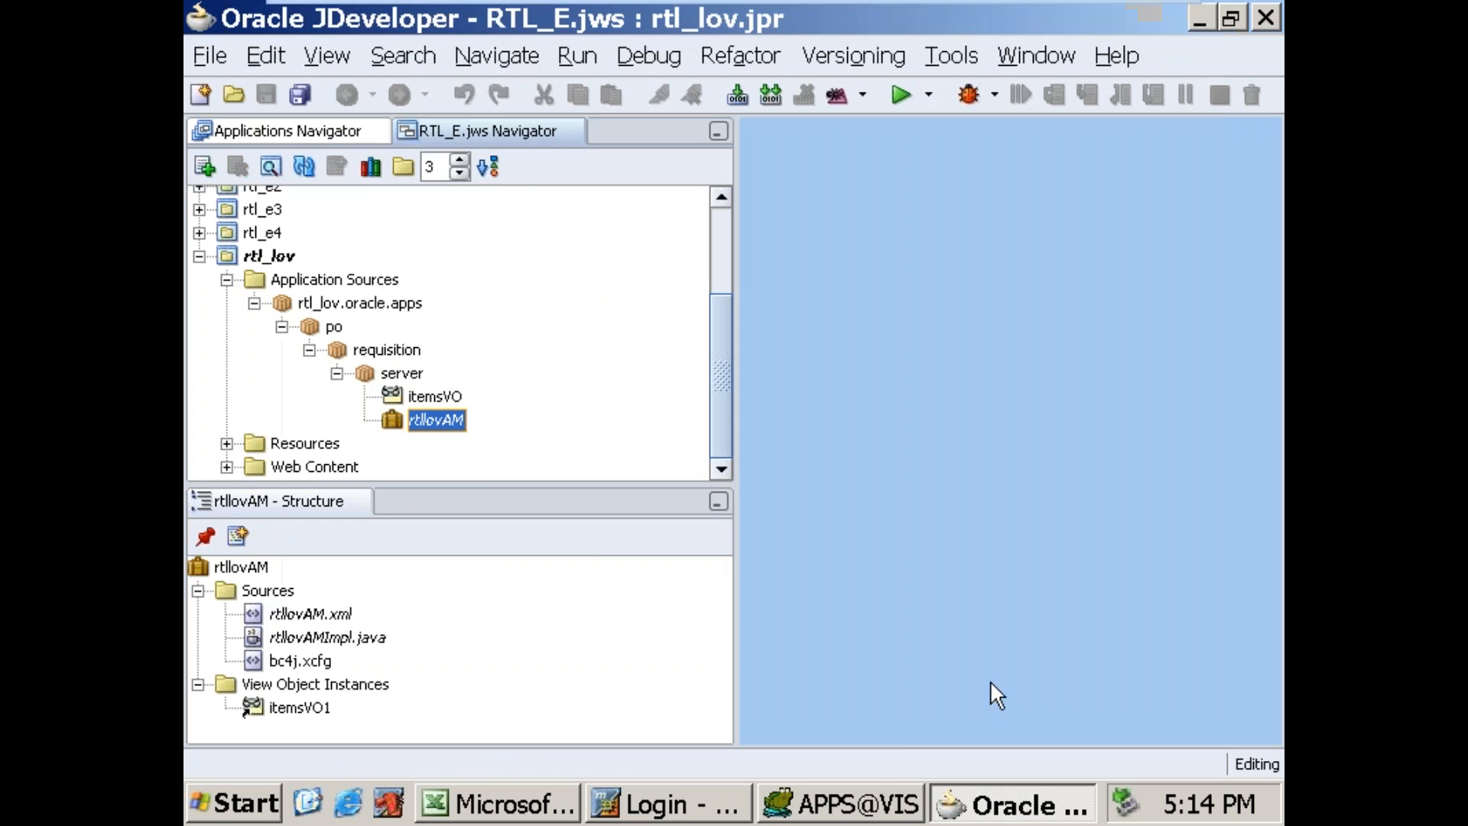
Step: Create a new OA Components page named rtllovPG in the package rtl_lov.oracle.apps.po.requisition.webui
{"action": "left_click", "coordinate": [341, 353]}
{"action": "right_click", "coordinate": [341, 356]}
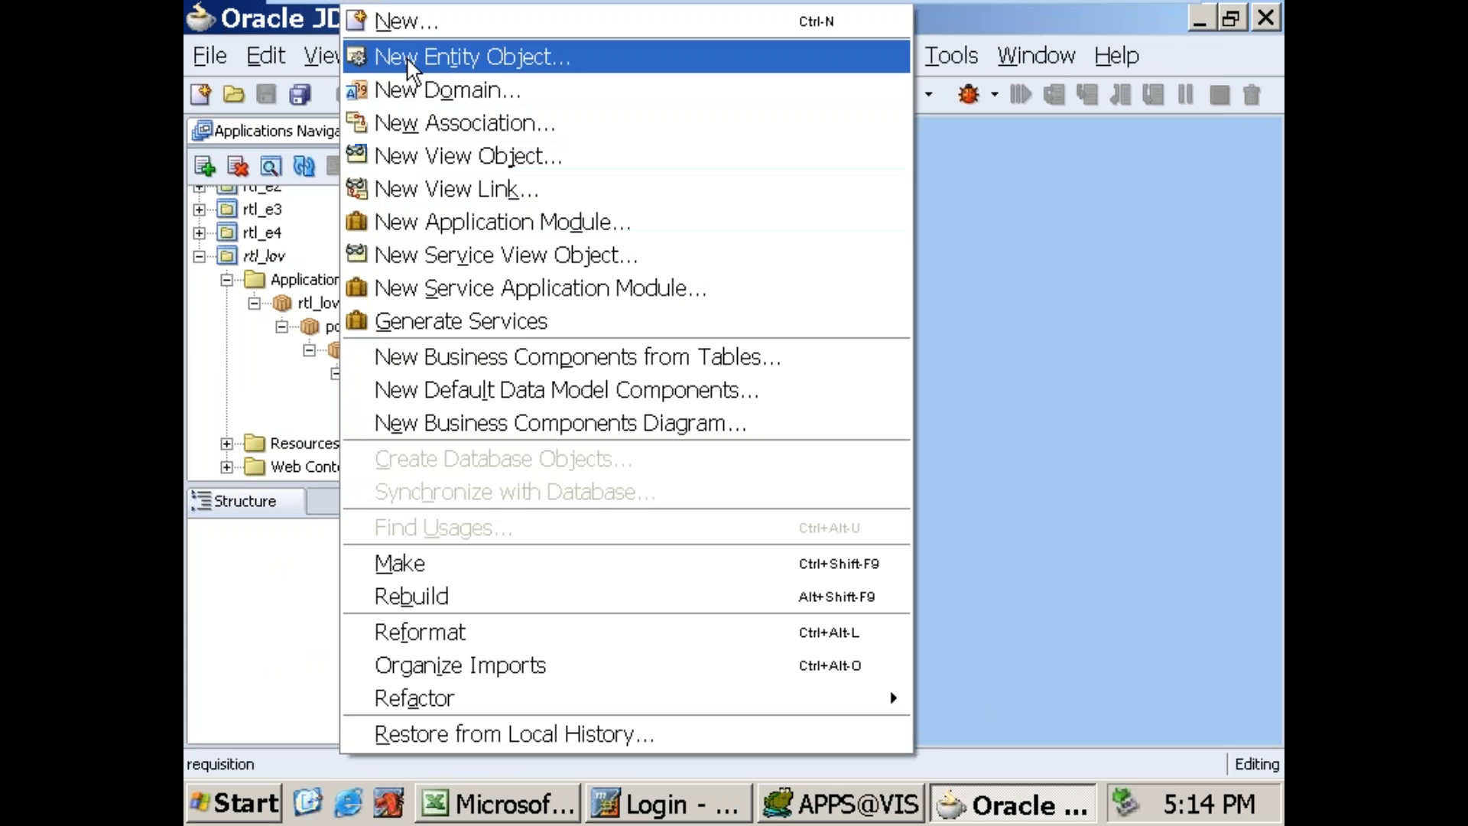
{"action": "left_click", "coordinate": [406, 21]}
{"action": "left_click", "coordinate": [426, 490]}
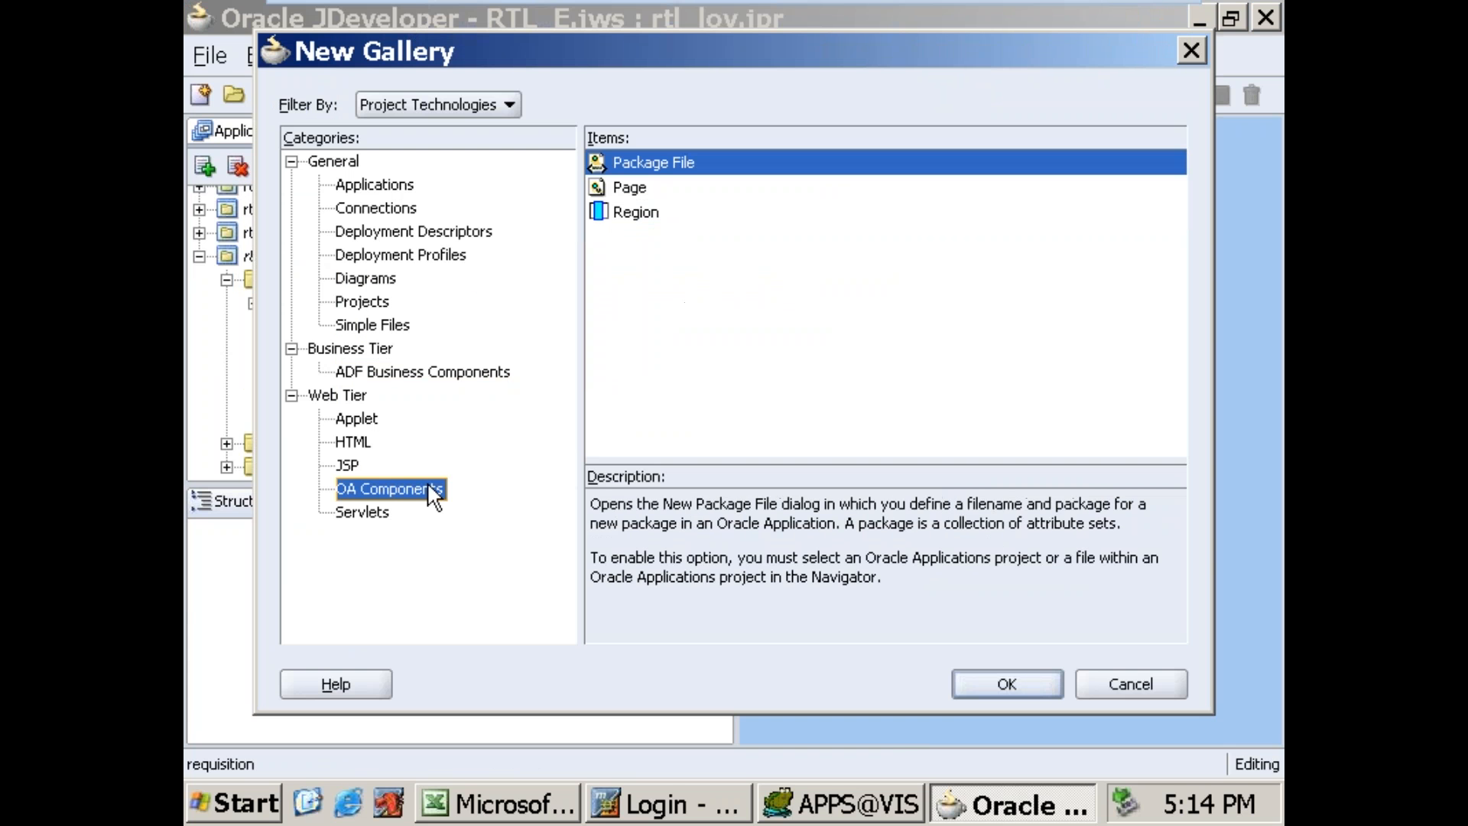
{"action": "left_click", "coordinate": [641, 189]}
{"action": "left_click", "coordinate": [1008, 683]}
{"action": "type", "text": "rtllovPG"}
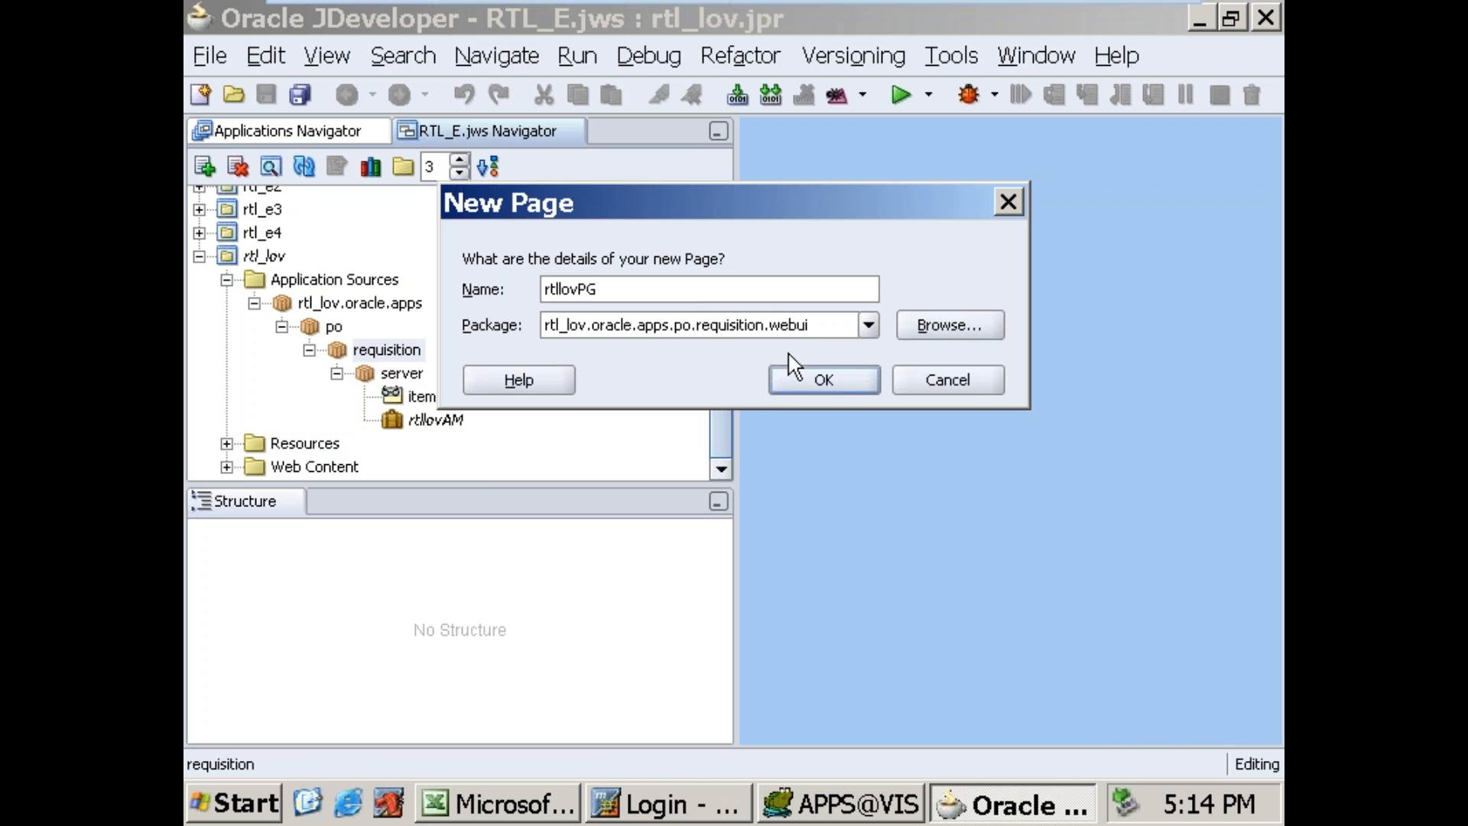
{"action": "left_click", "coordinate": [812, 325]}
{"action": "left_click", "coordinate": [823, 380]}
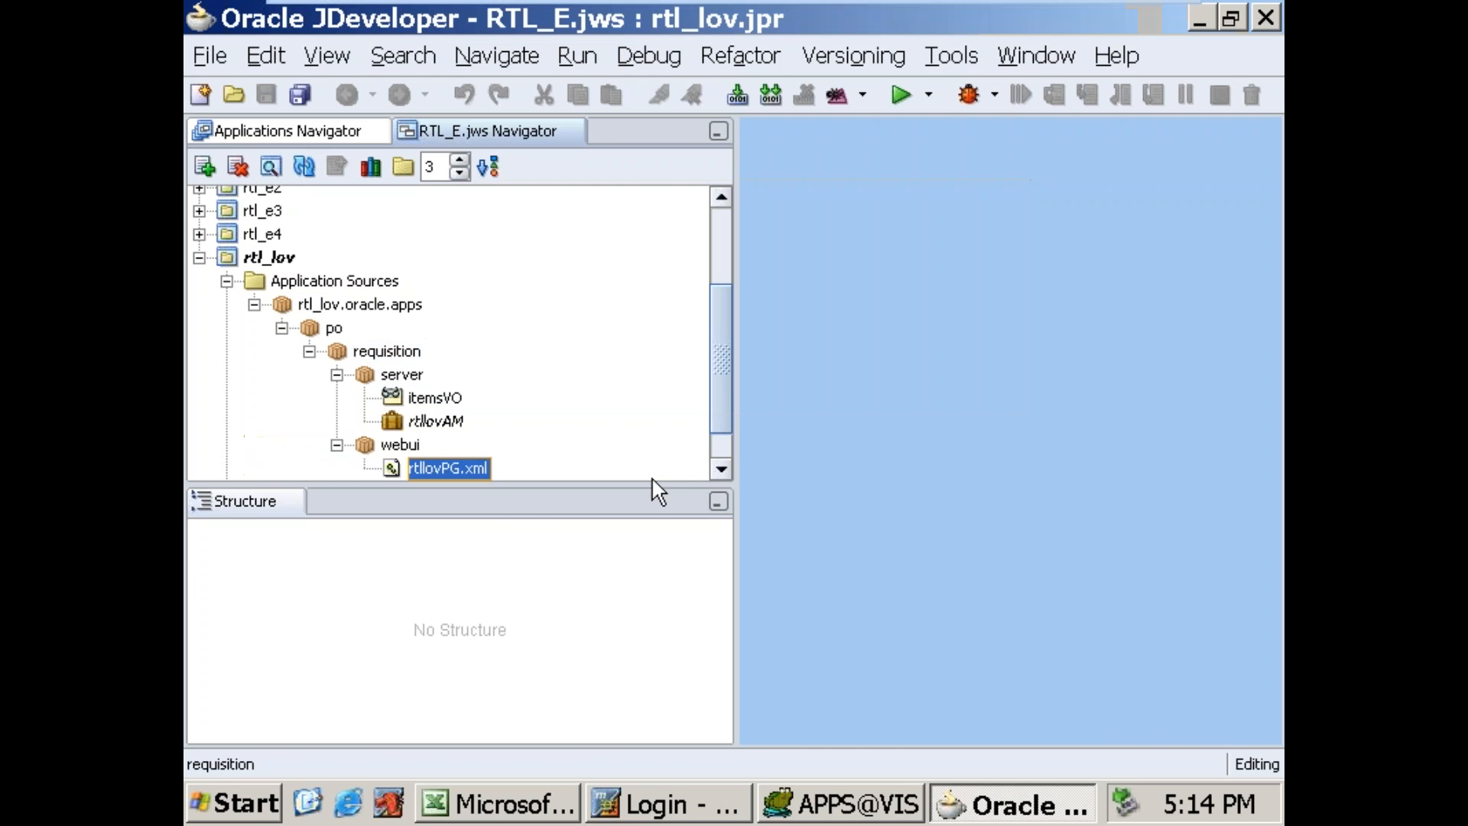
Step: Set region1's AM definition to rtl_lov.oracle.apps.po.requisition.server.rtllovAM and its window title to "Items Page"
{"action": "left_click", "coordinate": [296, 590]}
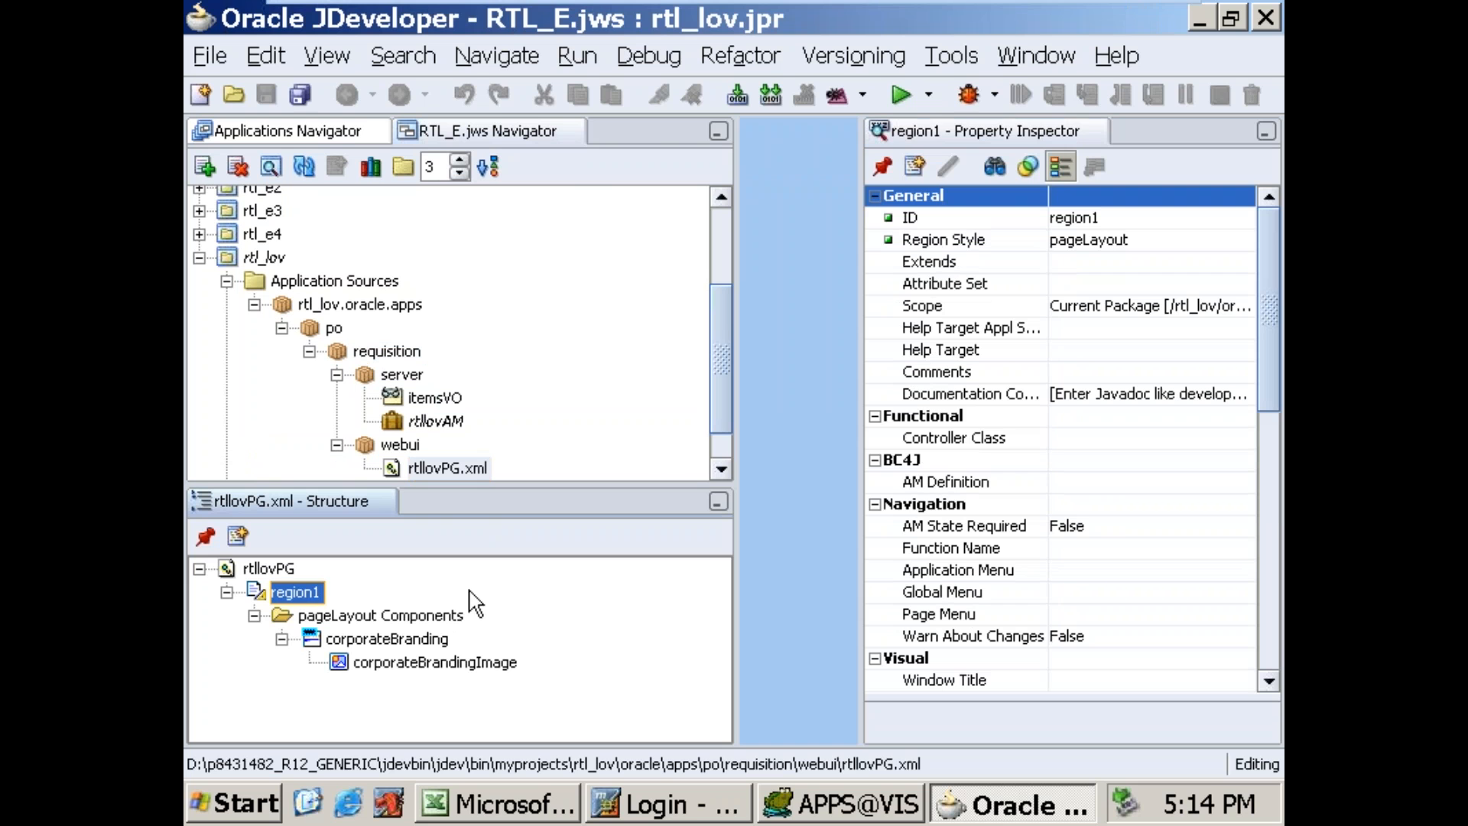
{"action": "left_click", "coordinate": [1120, 483]}
{"action": "left_click", "coordinate": [1245, 483]}
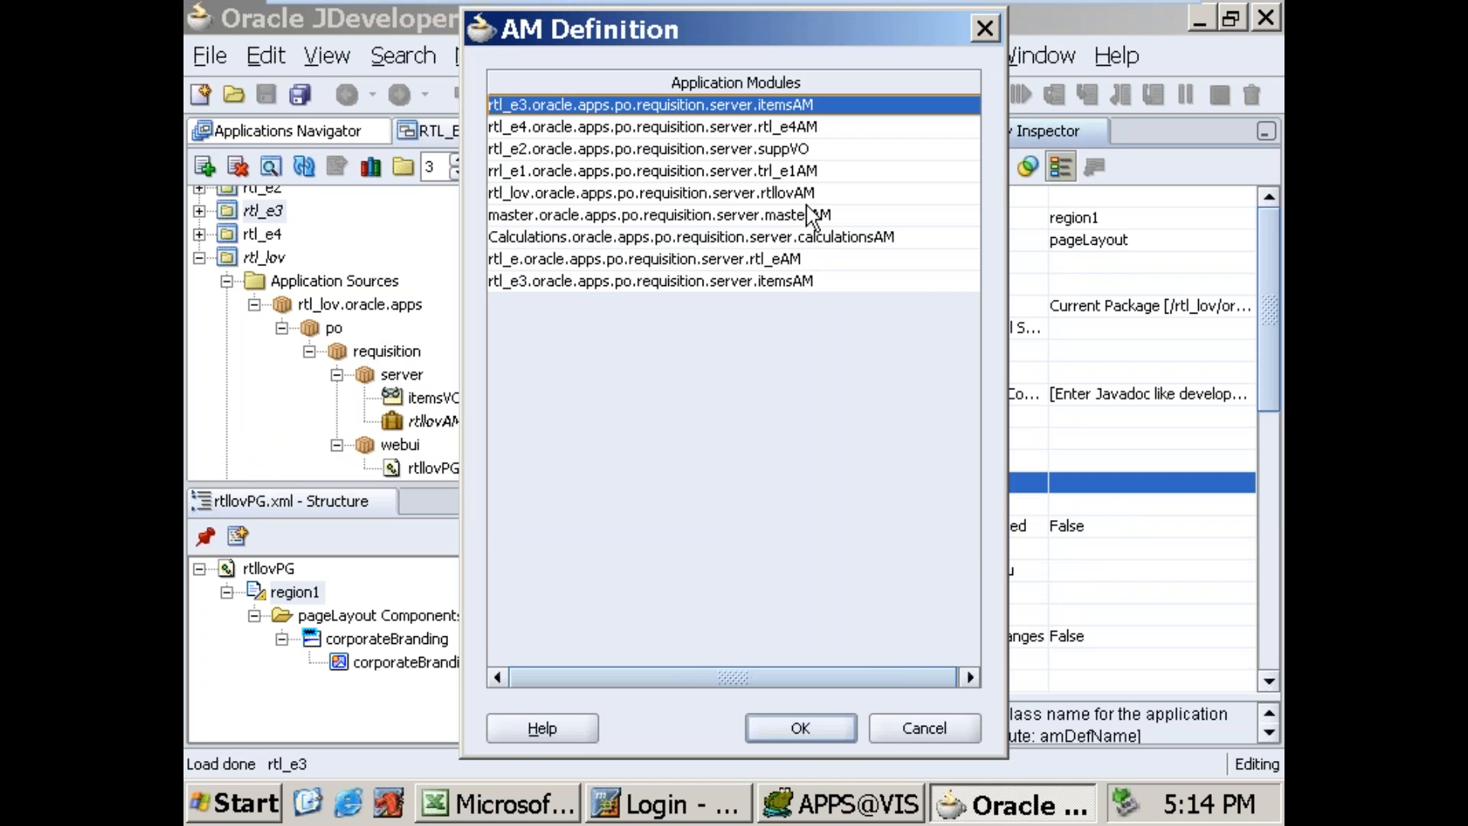
{"action": "left_click", "coordinate": [808, 195]}
{"action": "left_click", "coordinate": [819, 727]}
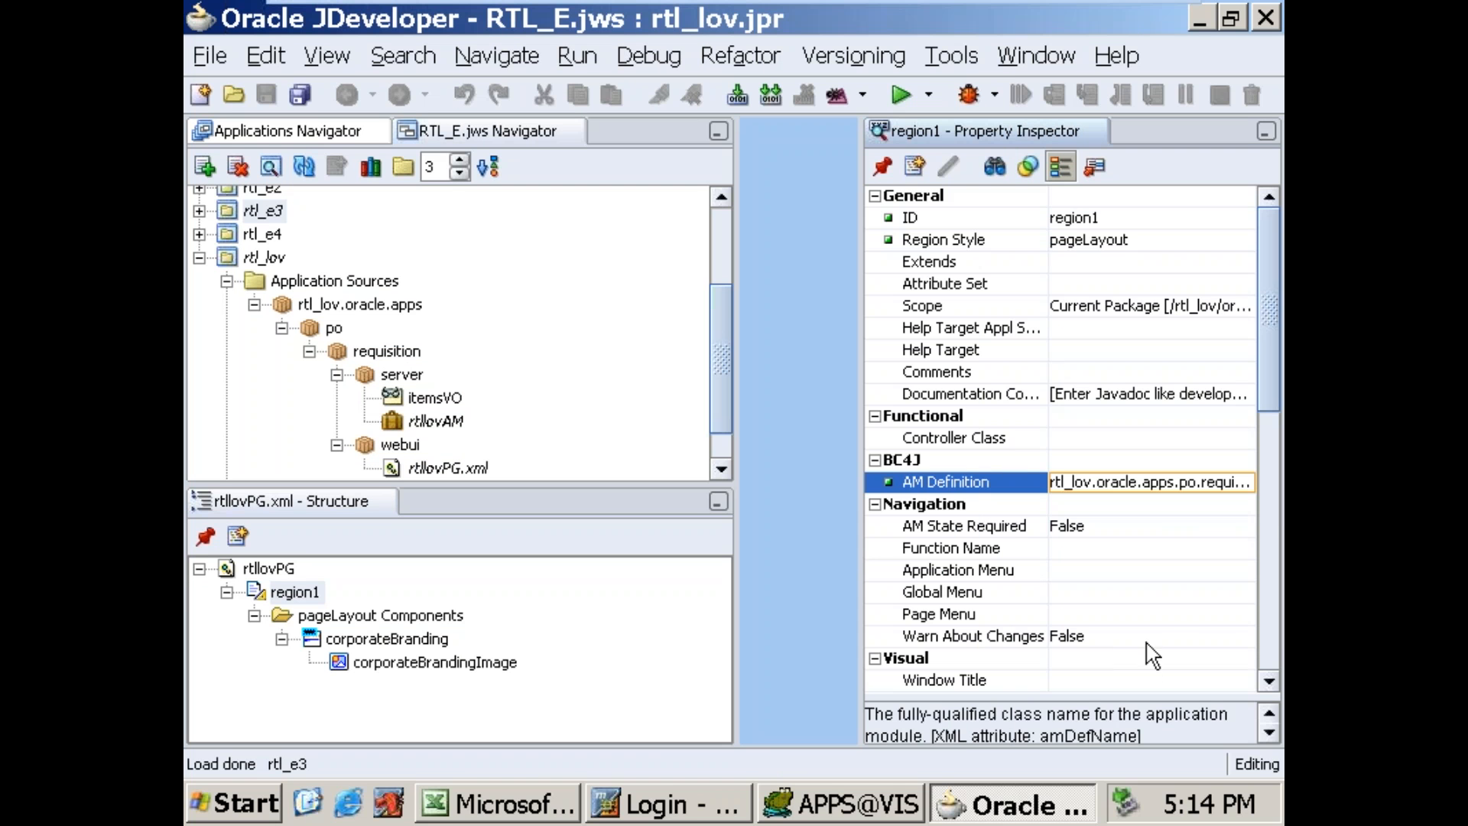
{"action": "left_click", "coordinate": [1143, 681]}
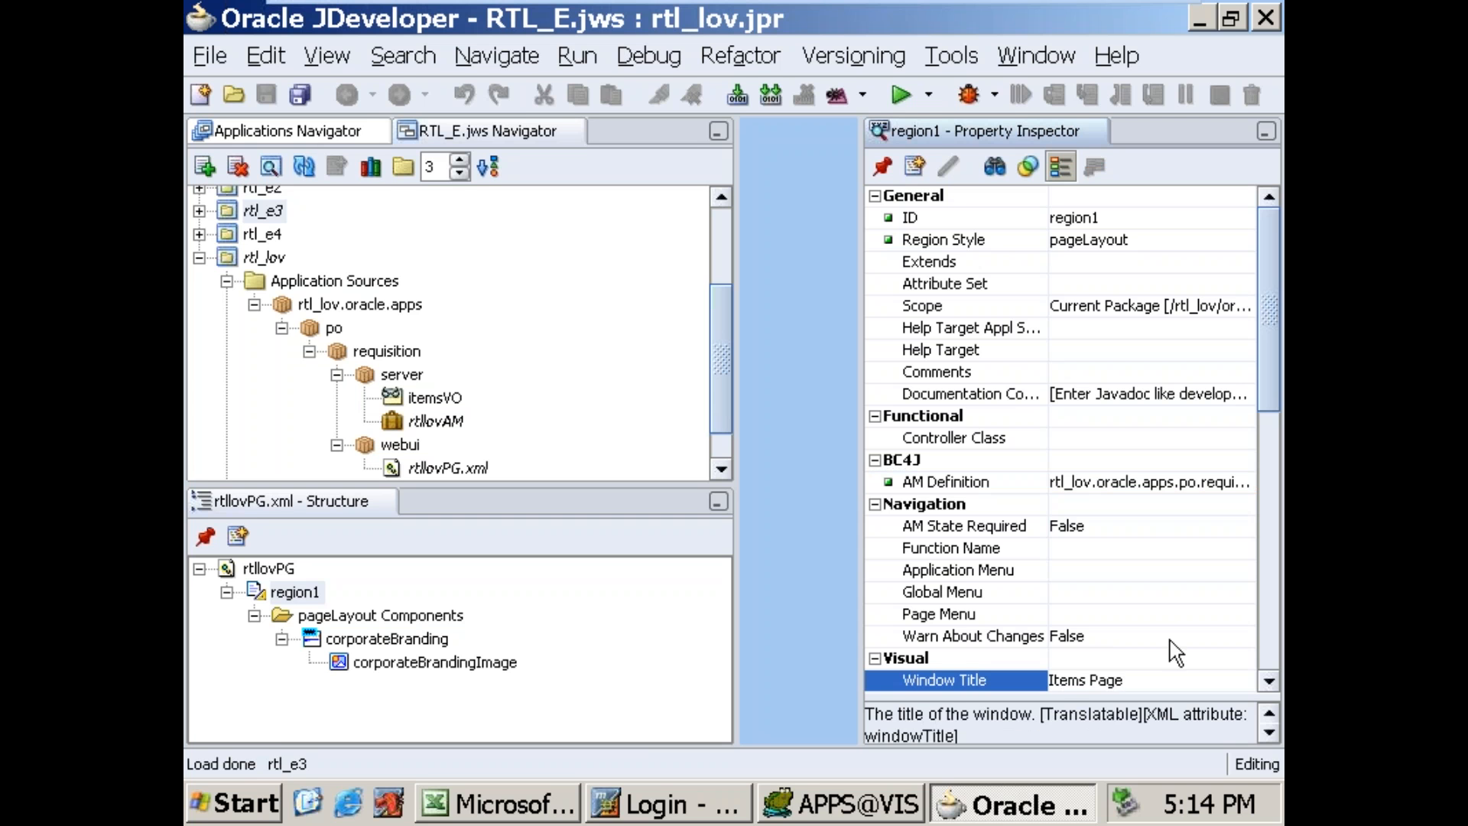
{"action": "left_click", "coordinate": [1231, 658]}
Step: Add a new region under region1 of rtllovPG and set its region style to defaultDoubleColumn
{"action": "left_click", "coordinate": [399, 470]}
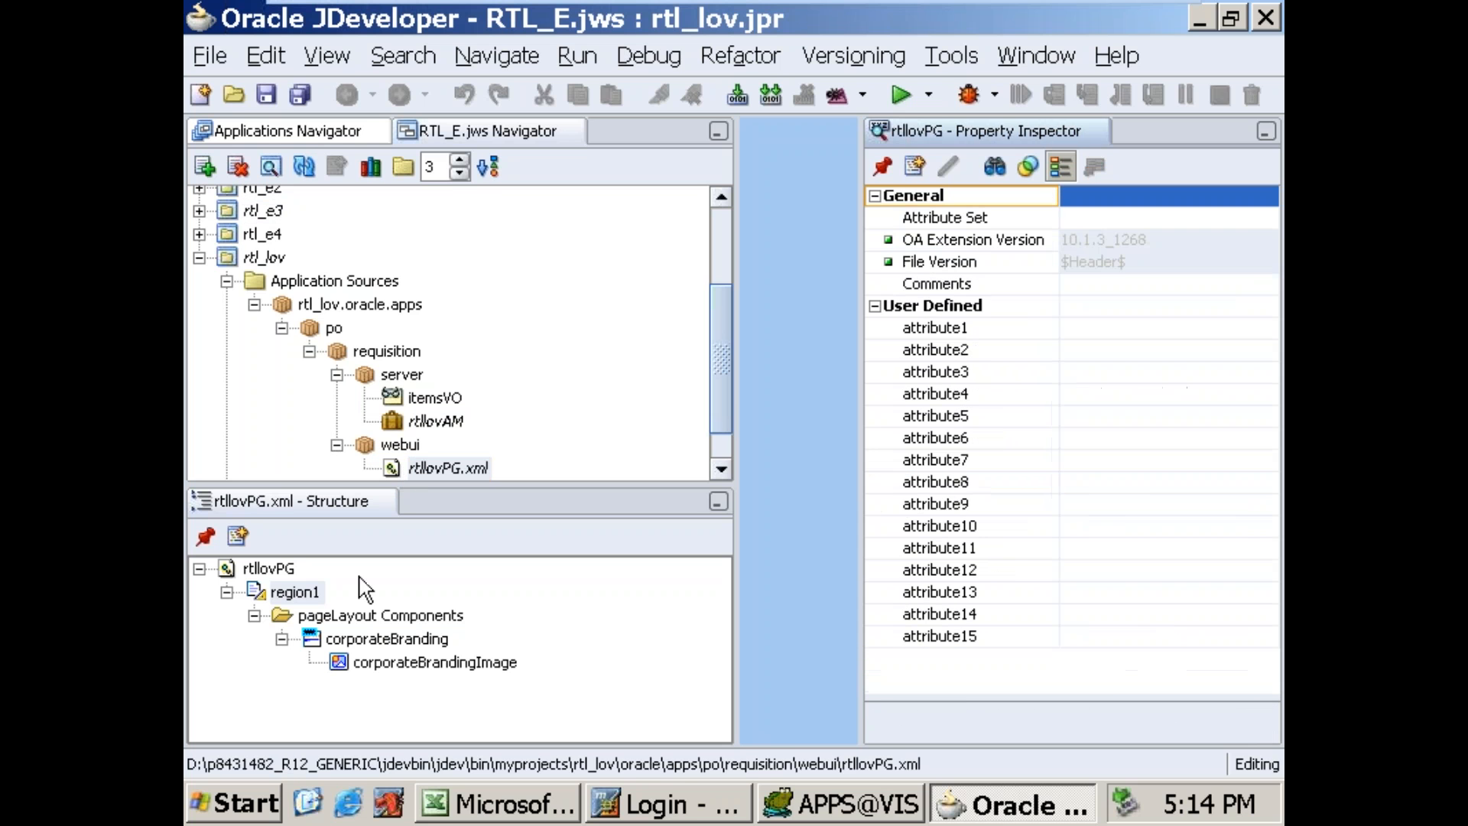
{"action": "left_click", "coordinate": [266, 587]}
{"action": "right_click", "coordinate": [266, 586]}
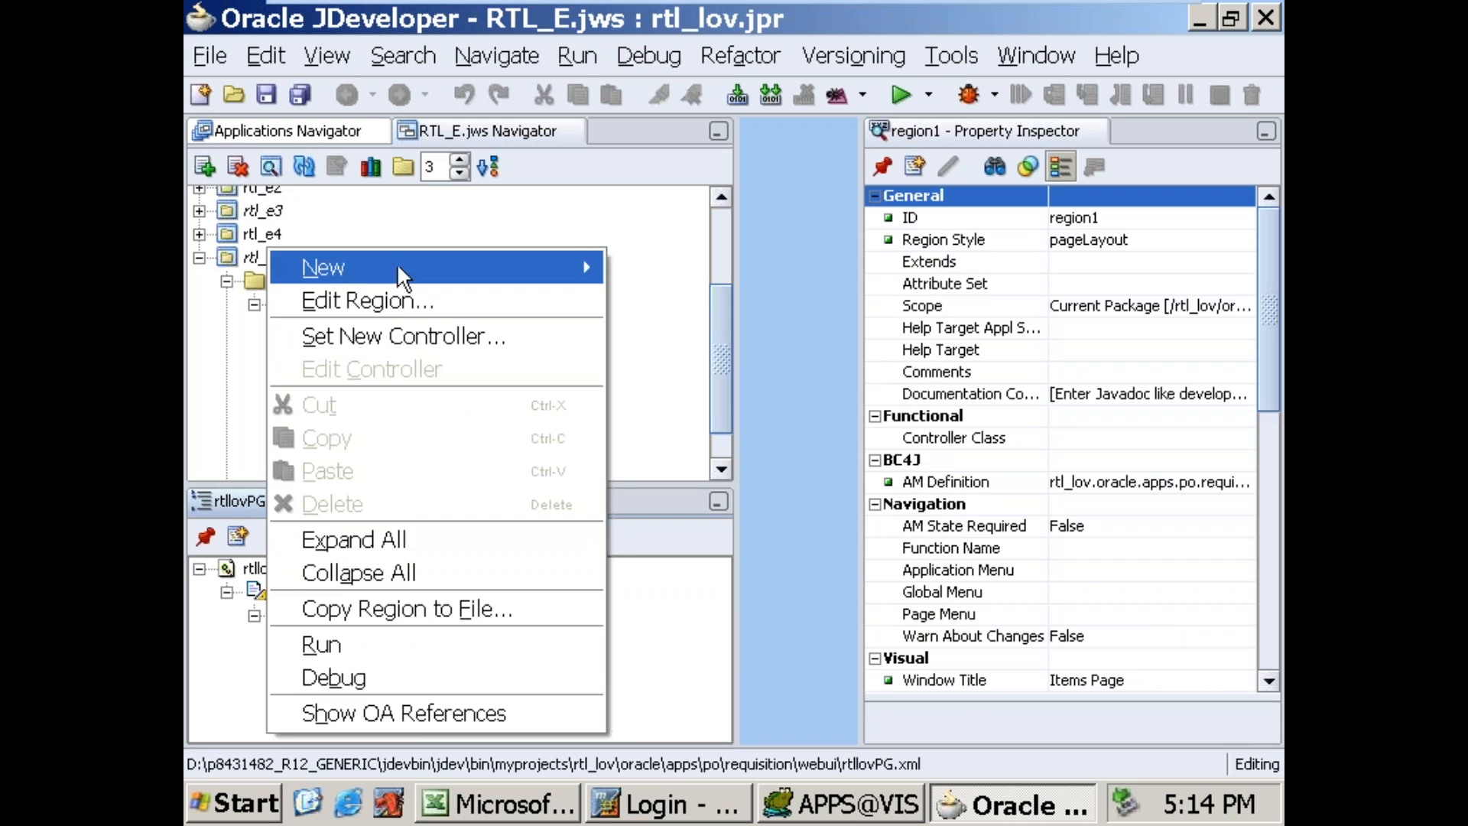
{"action": "mouse_move", "coordinate": [397, 263]}
{"action": "left_click", "coordinate": [707, 289]}
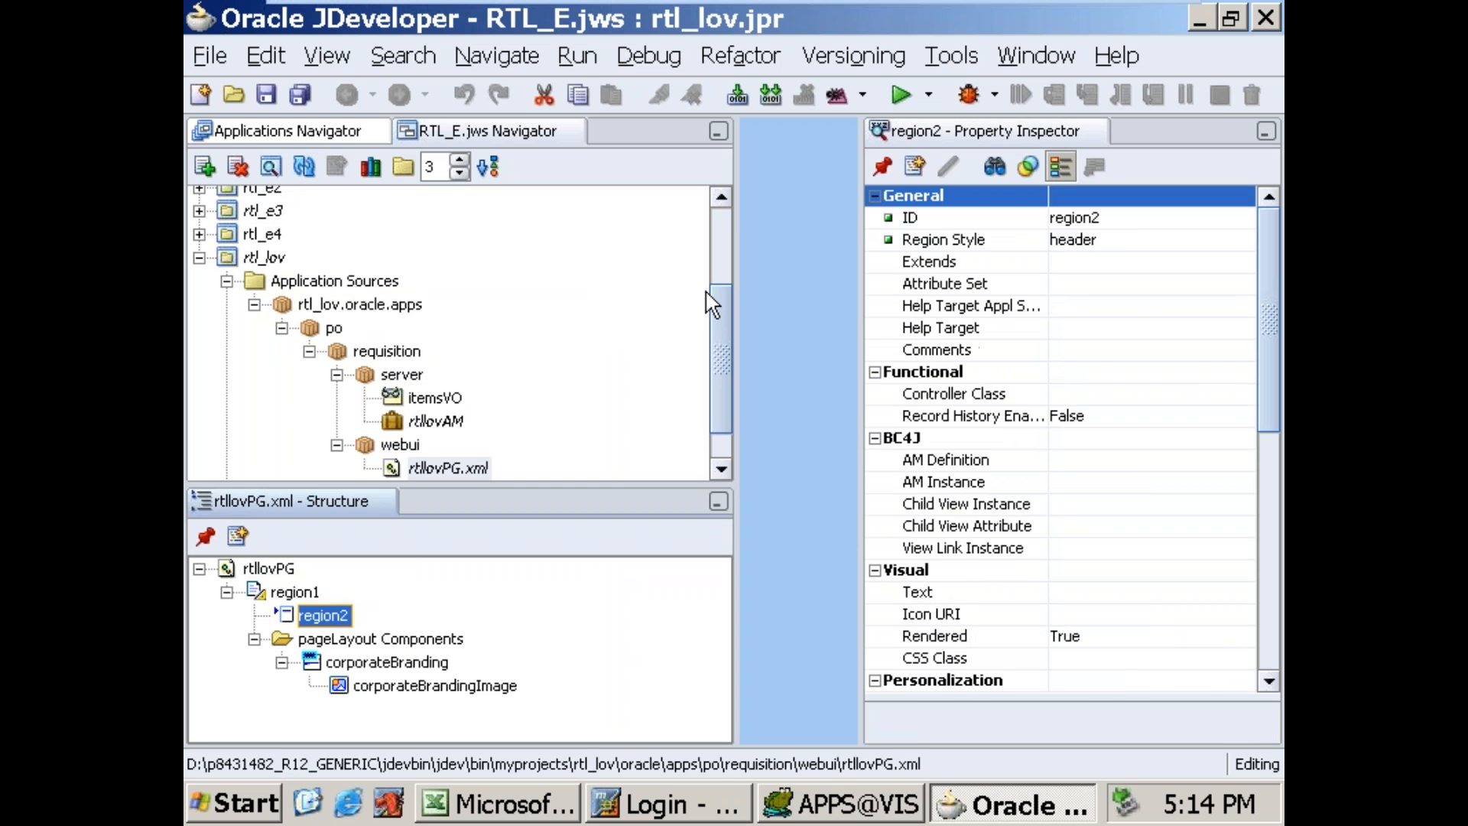
{"action": "left_click", "coordinate": [1133, 243]}
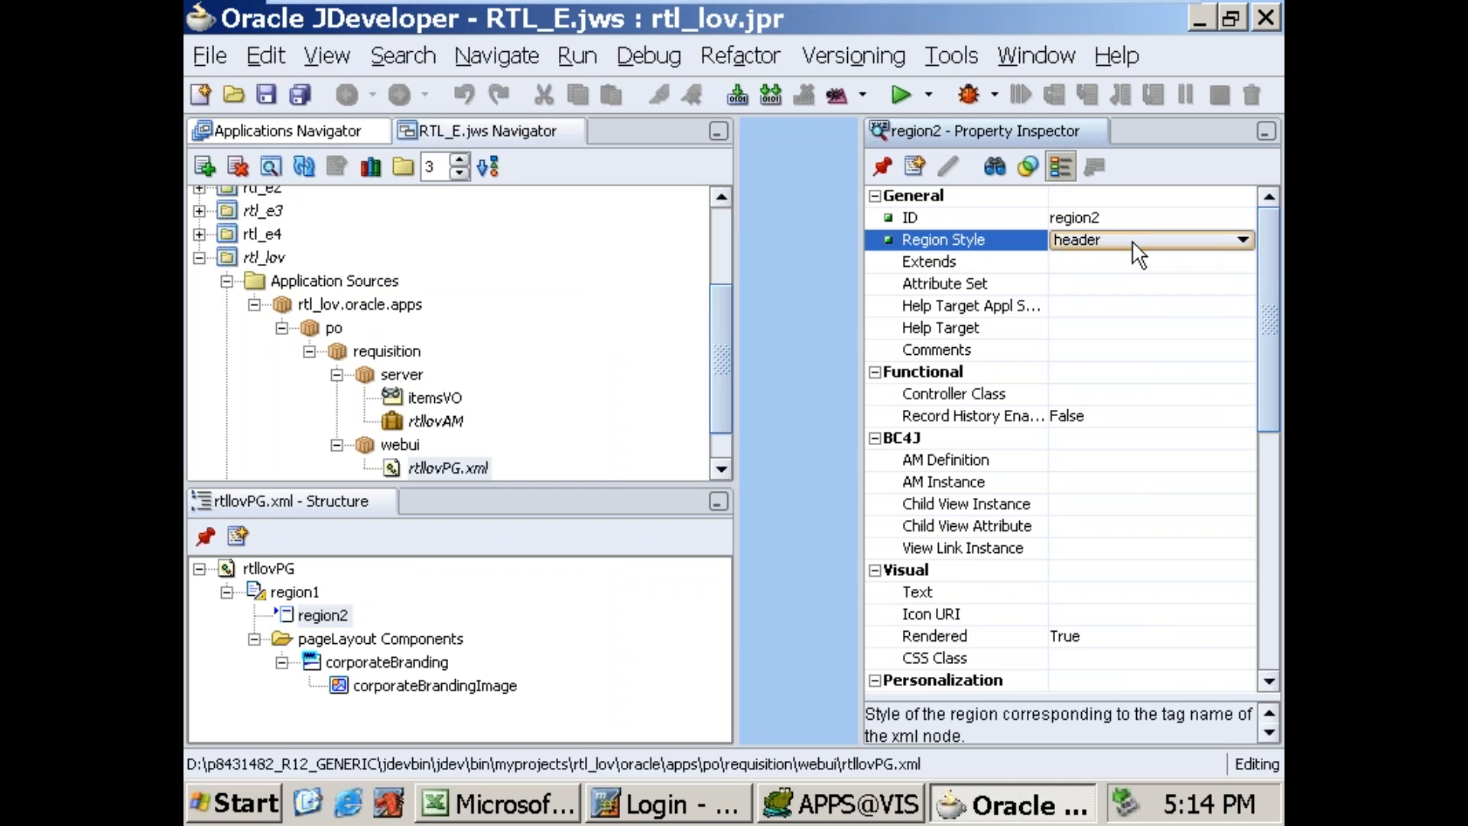
{"action": "key", "text": "d"}
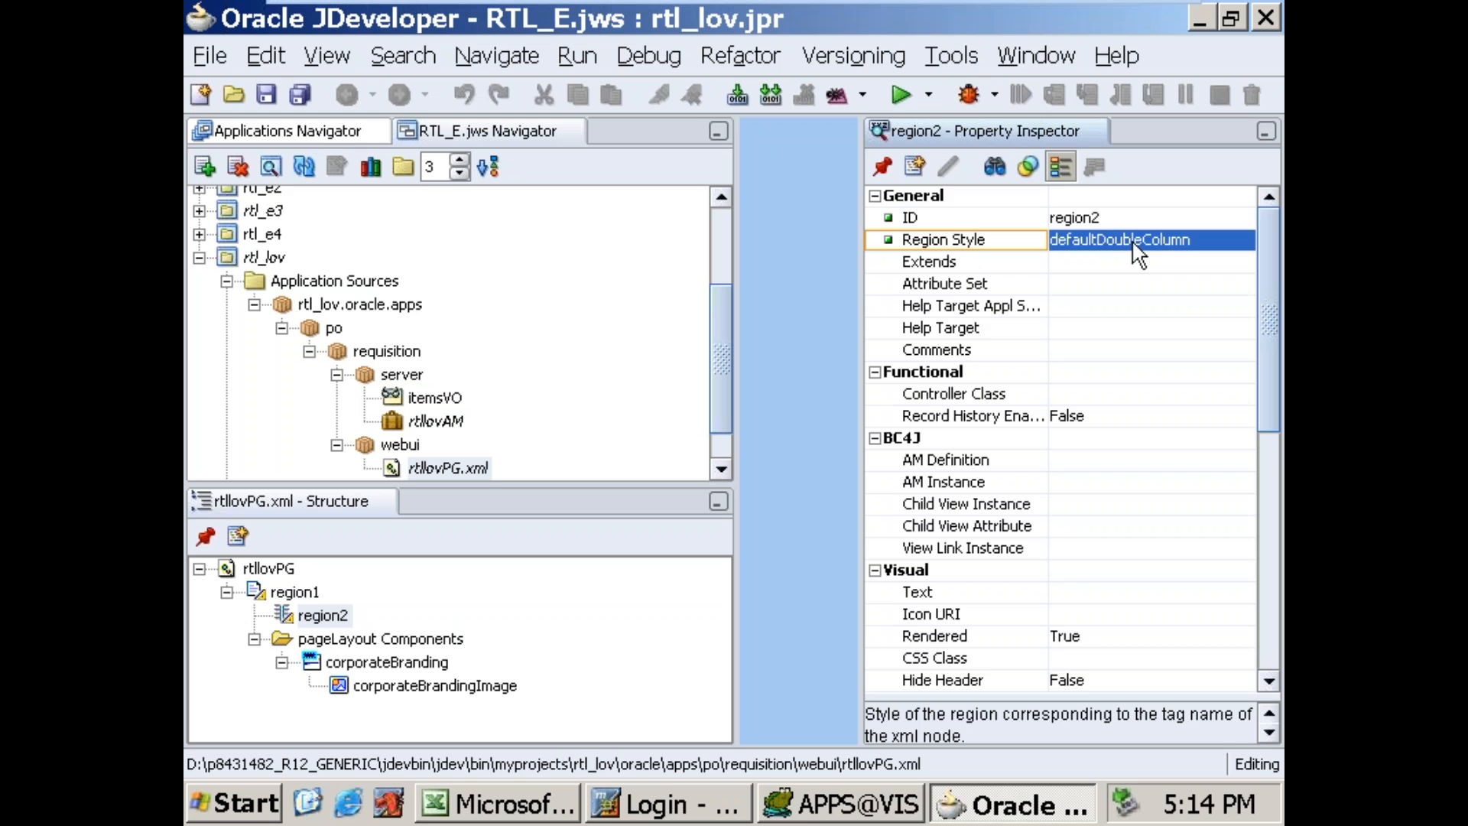
Step: Set region2's text label to "Item Details"
{"action": "left_click_drag", "start_coordinate": [1264, 329], "coordinate": [1267, 304]}
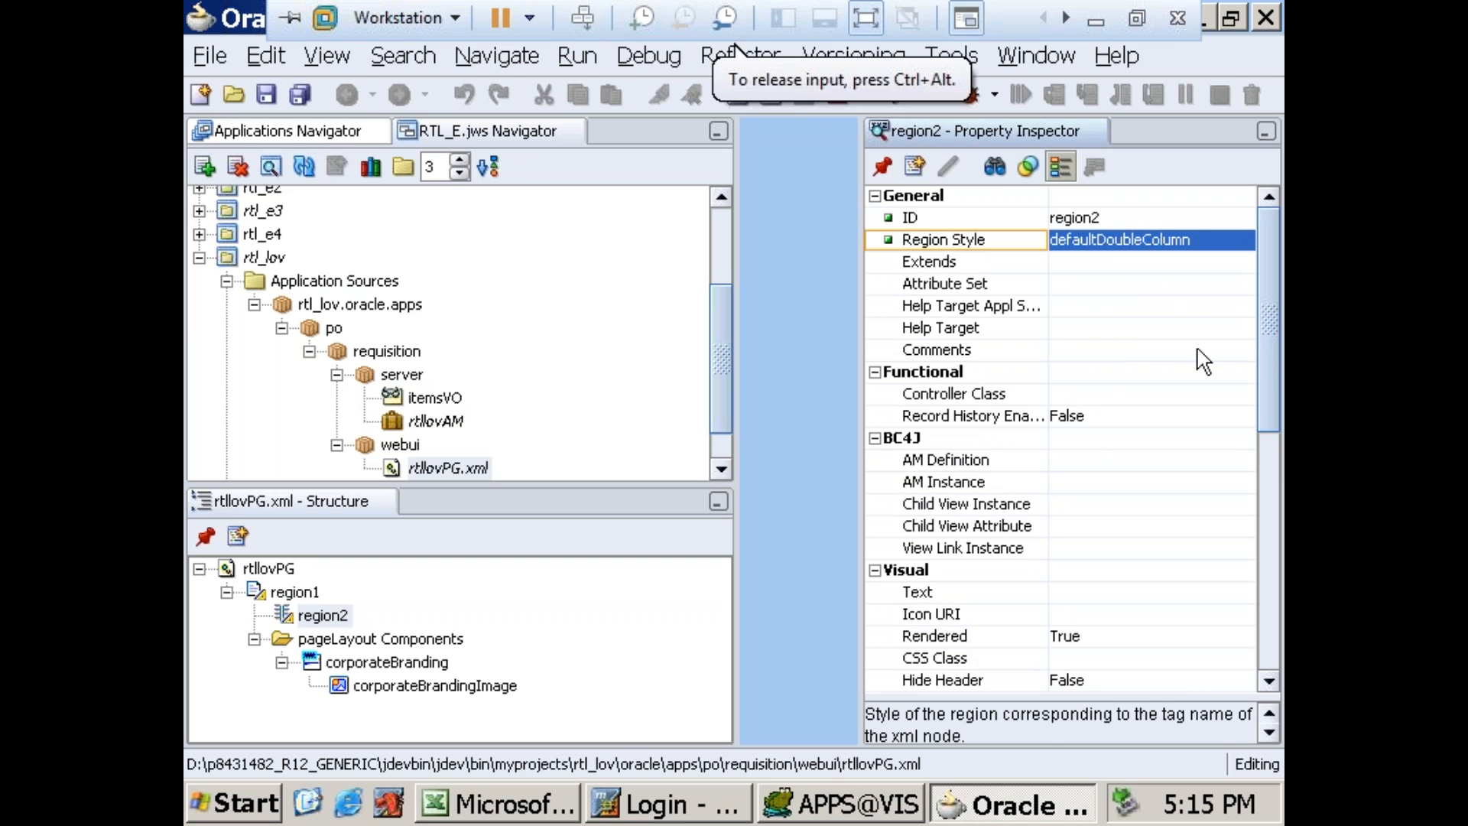
{"action": "left_click", "coordinate": [1109, 460]}
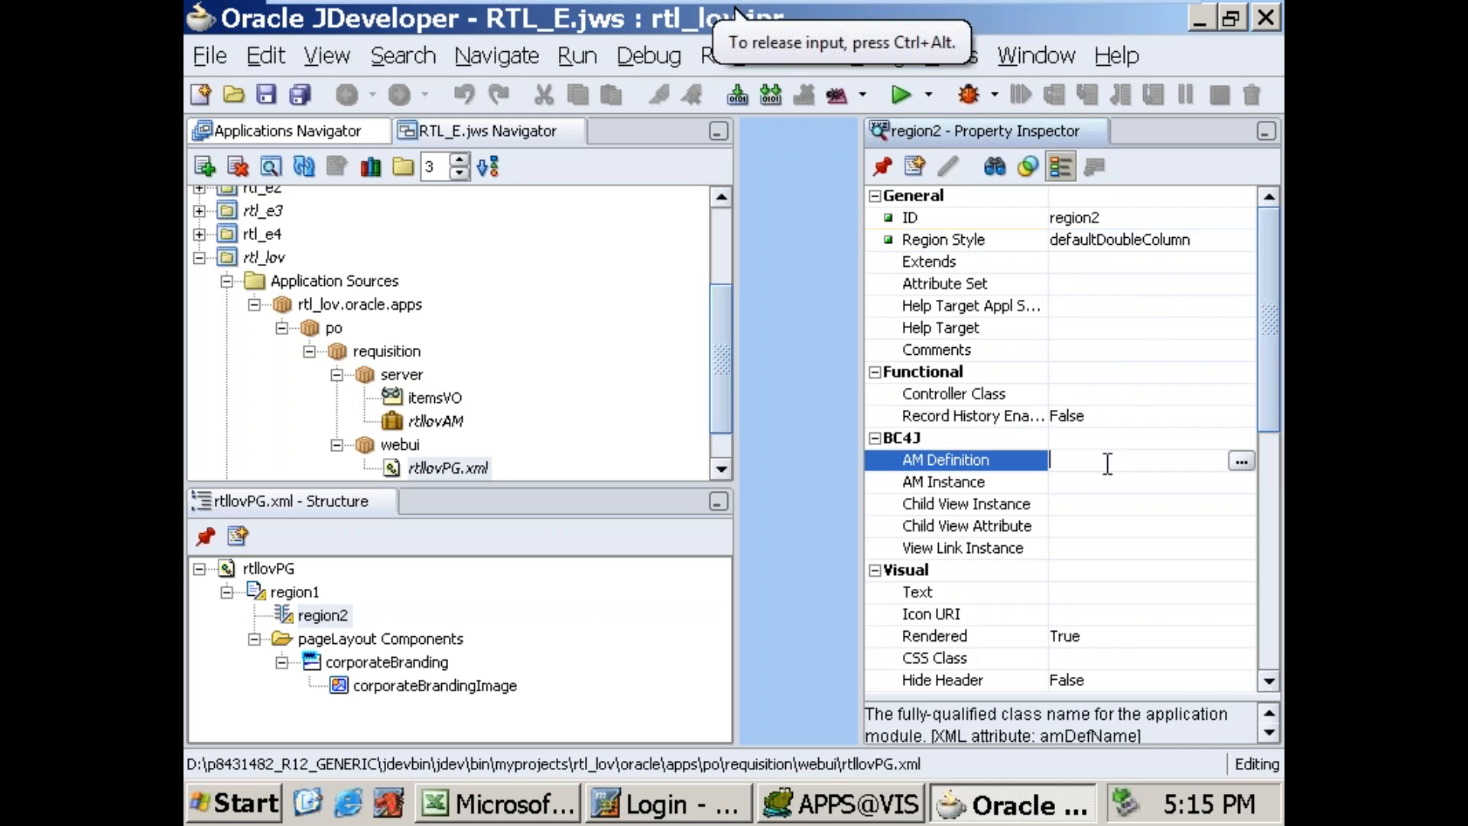
{"action": "left_click", "coordinate": [1097, 588]}
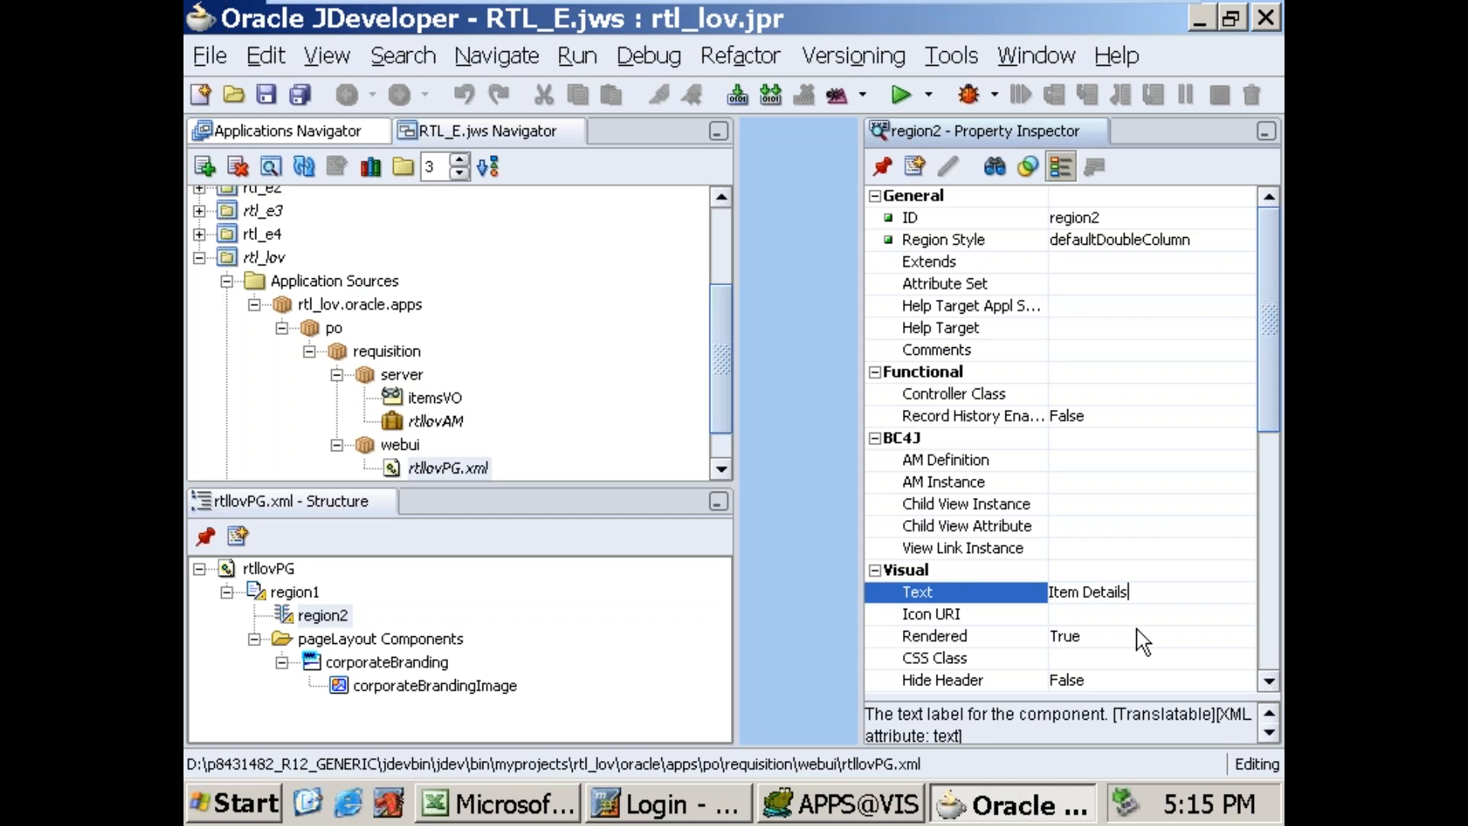
{"action": "left_click", "coordinate": [1145, 570]}
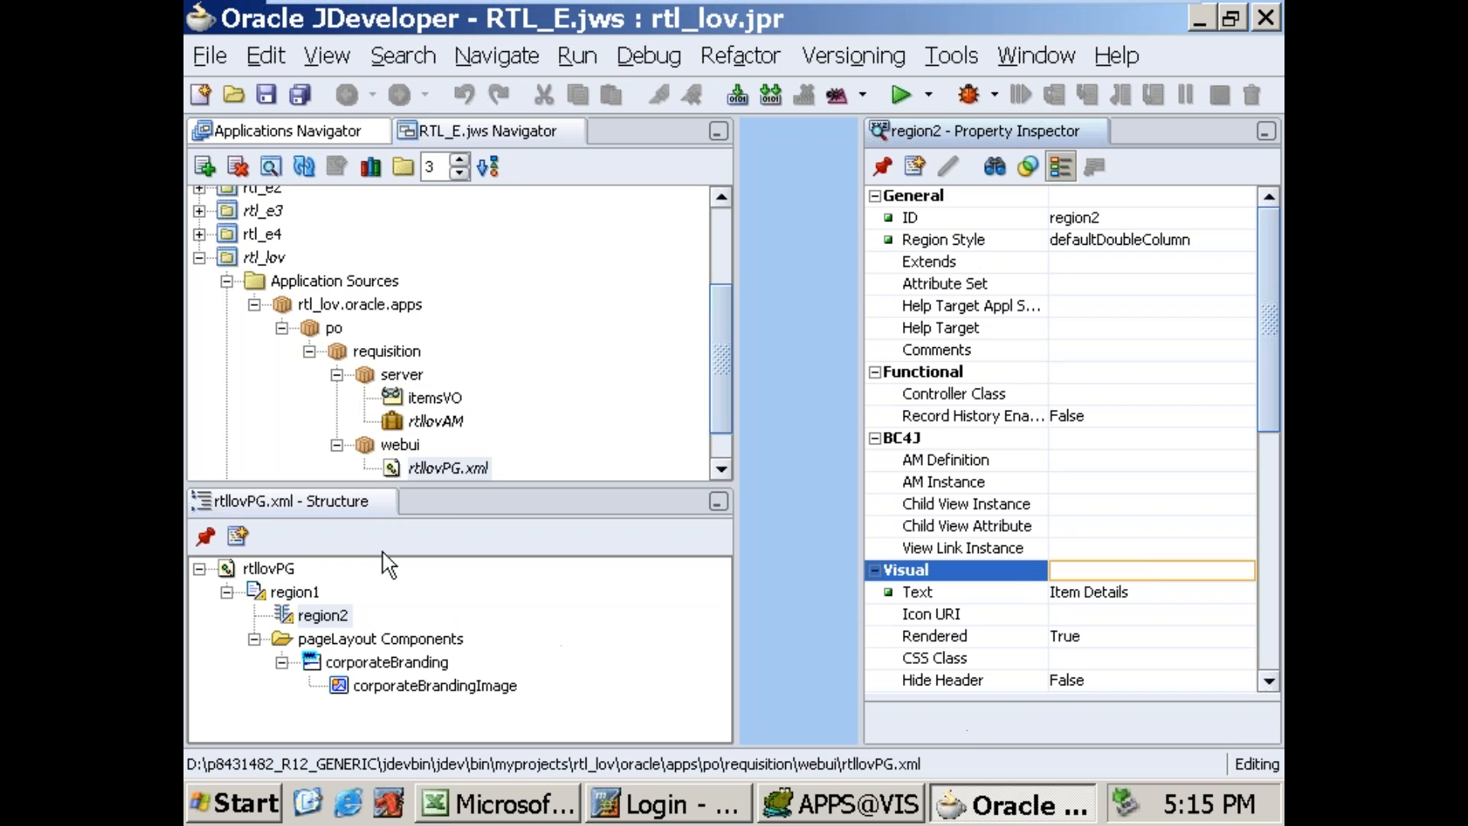
Step: Add three new items under region2 of the rtllovPG page
{"action": "left_click", "coordinate": [440, 468]}
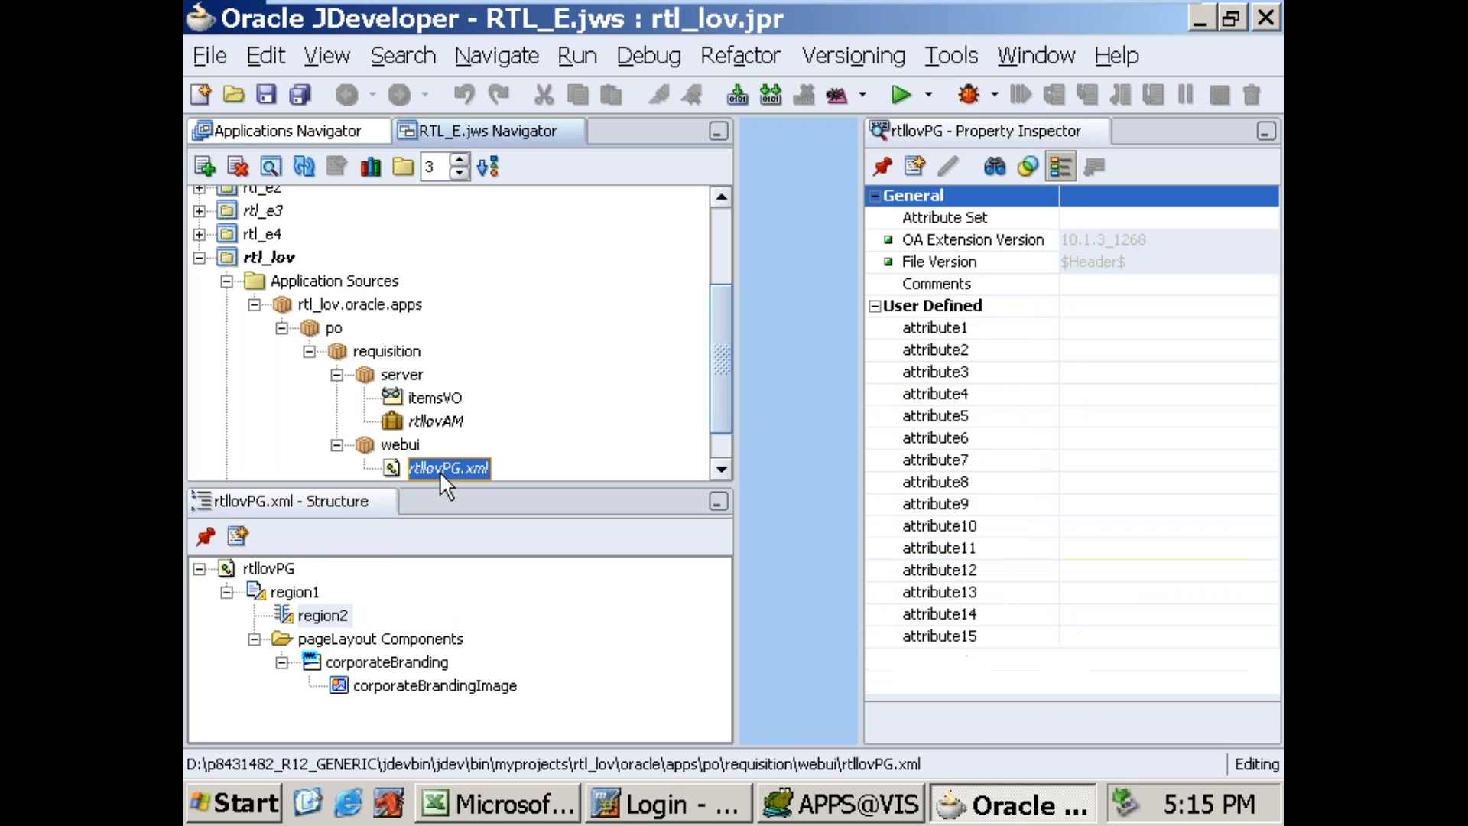
{"action": "left_click", "coordinate": [321, 617]}
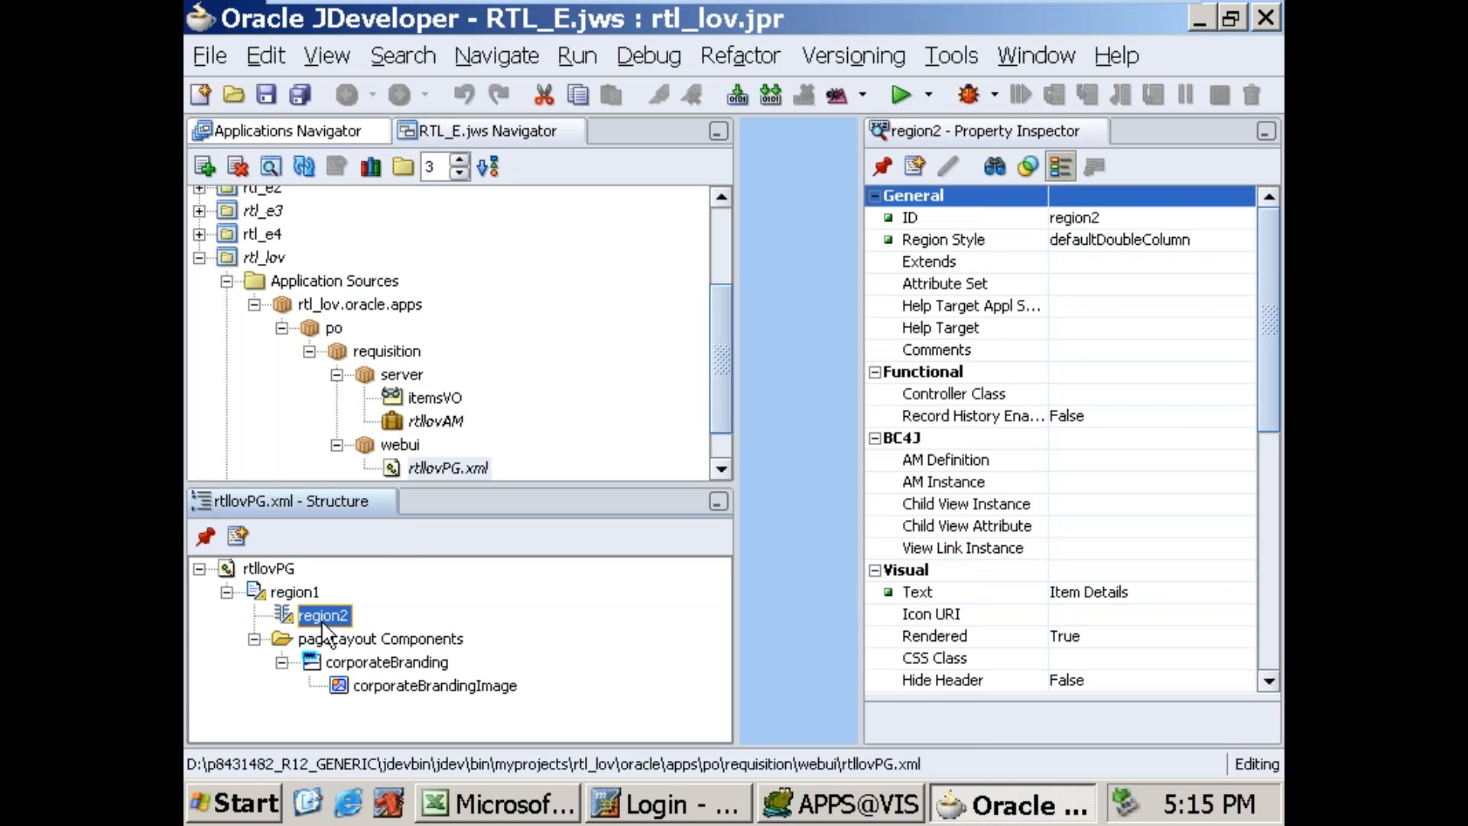
{"action": "right_click", "coordinate": [346, 609]}
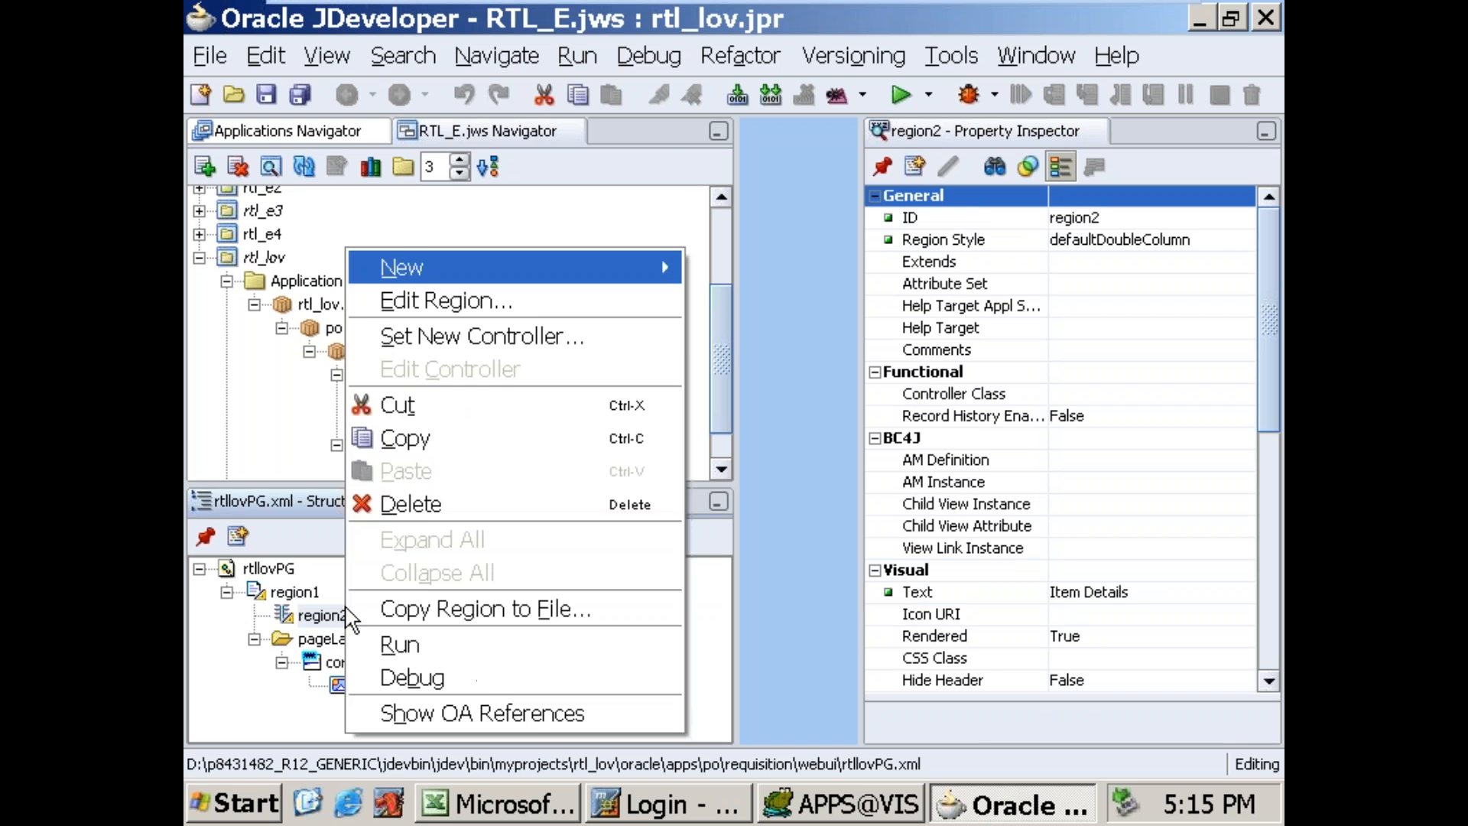
{"action": "mouse_move", "coordinate": [410, 267]}
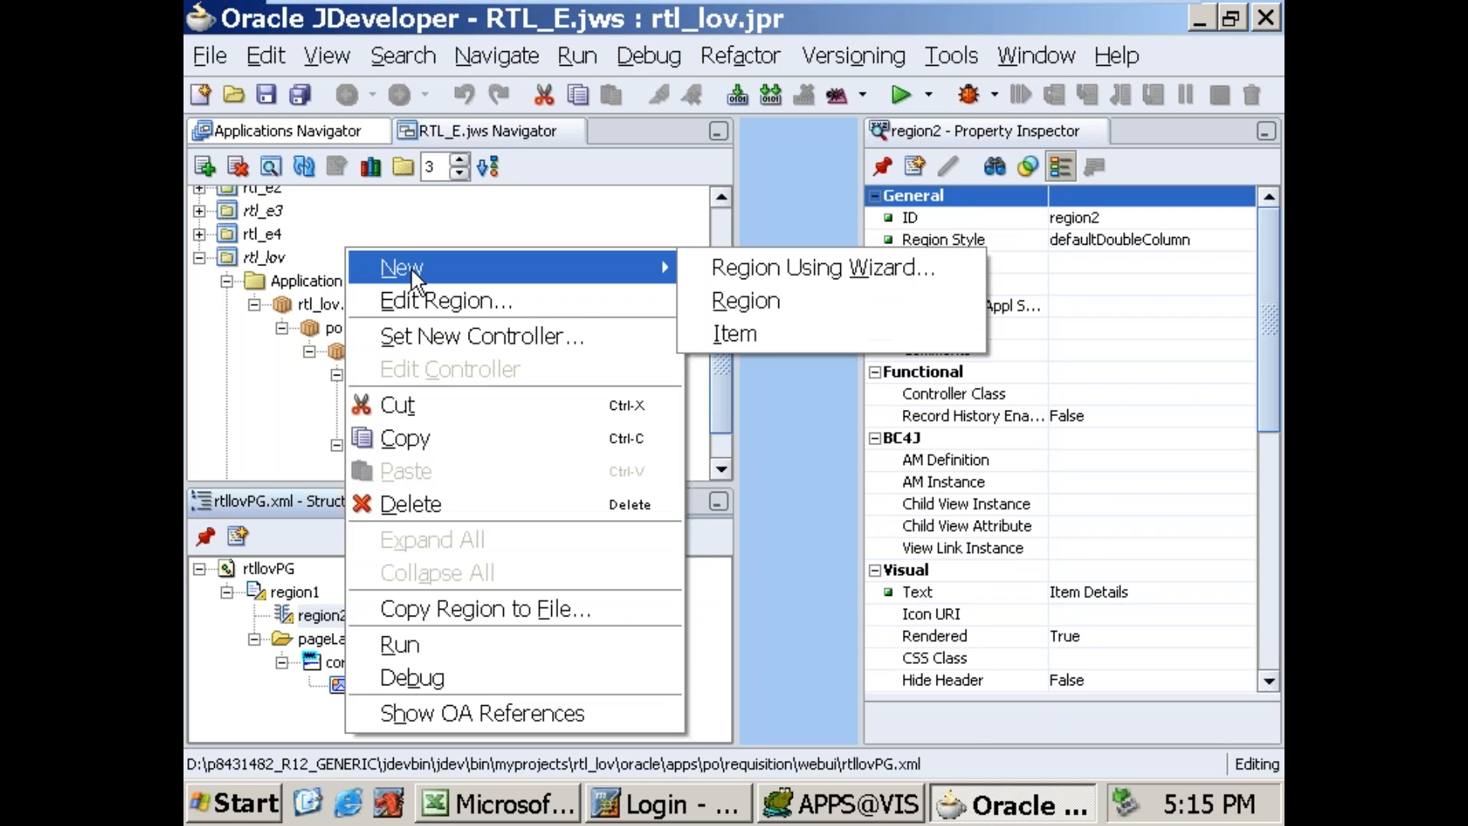
{"action": "left_click", "coordinate": [759, 332]}
{"action": "left_click", "coordinate": [329, 618]}
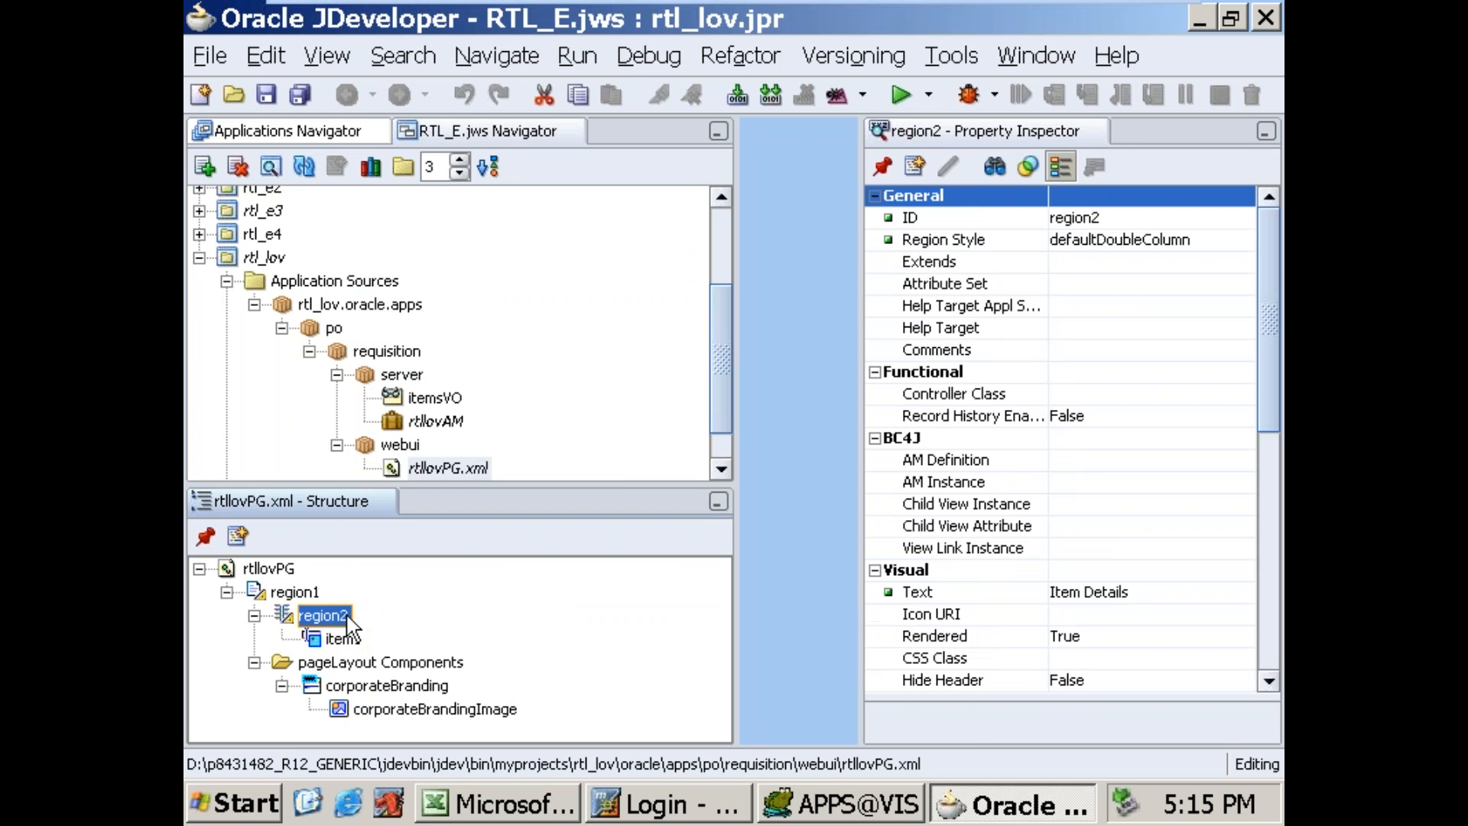
{"action": "right_click", "coordinate": [345, 619]}
{"action": "mouse_move", "coordinate": [424, 265]}
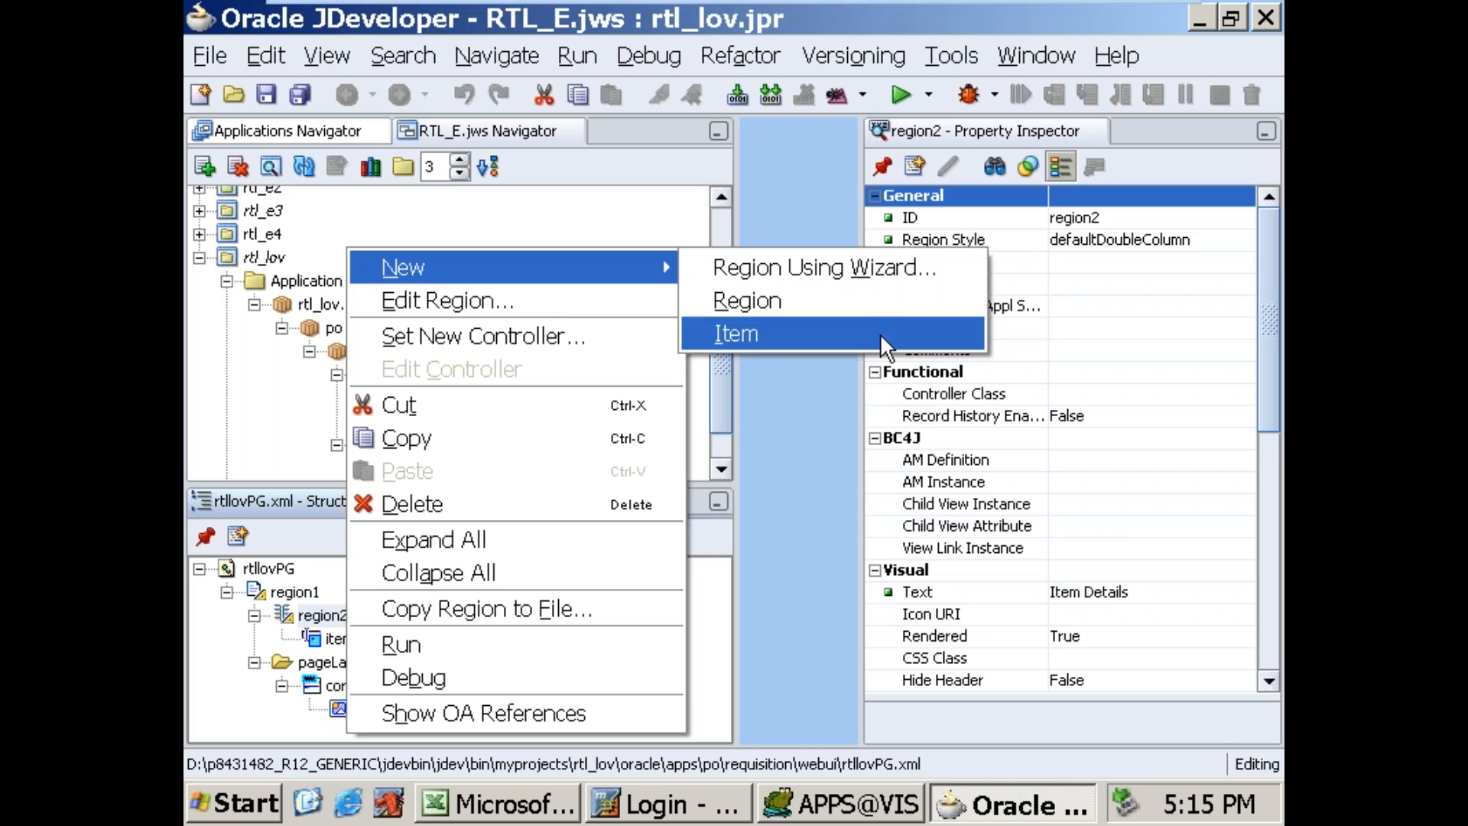
{"action": "left_click", "coordinate": [892, 334]}
{"action": "left_click", "coordinate": [313, 616]}
{"action": "right_click", "coordinate": [325, 616]}
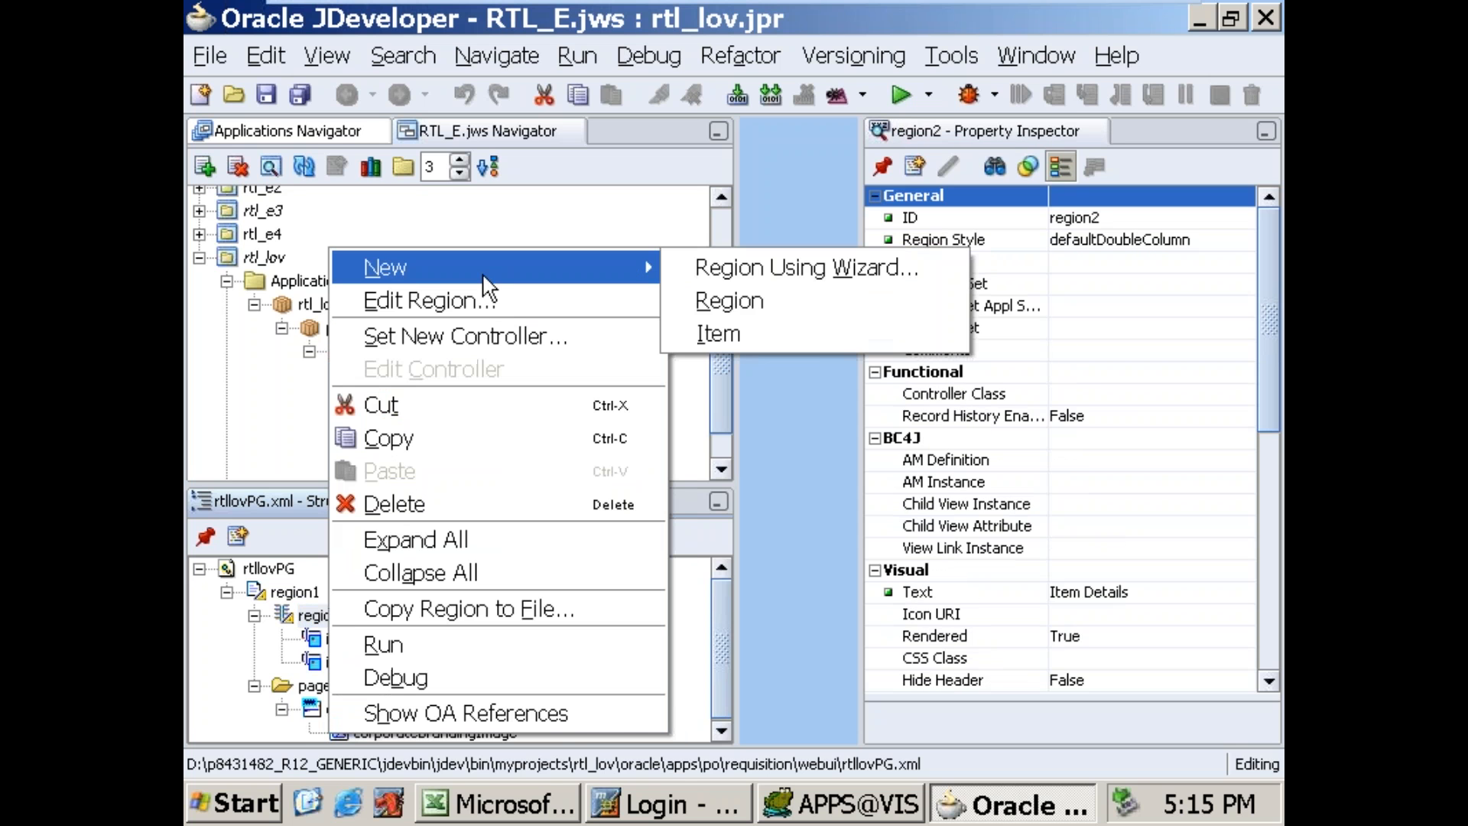
{"action": "left_click", "coordinate": [810, 338]}
Step: Set the first item's ID to ITEM and its Required property to yes
{"action": "left_click", "coordinate": [324, 640]}
{"action": "left_click", "coordinate": [1078, 218]}
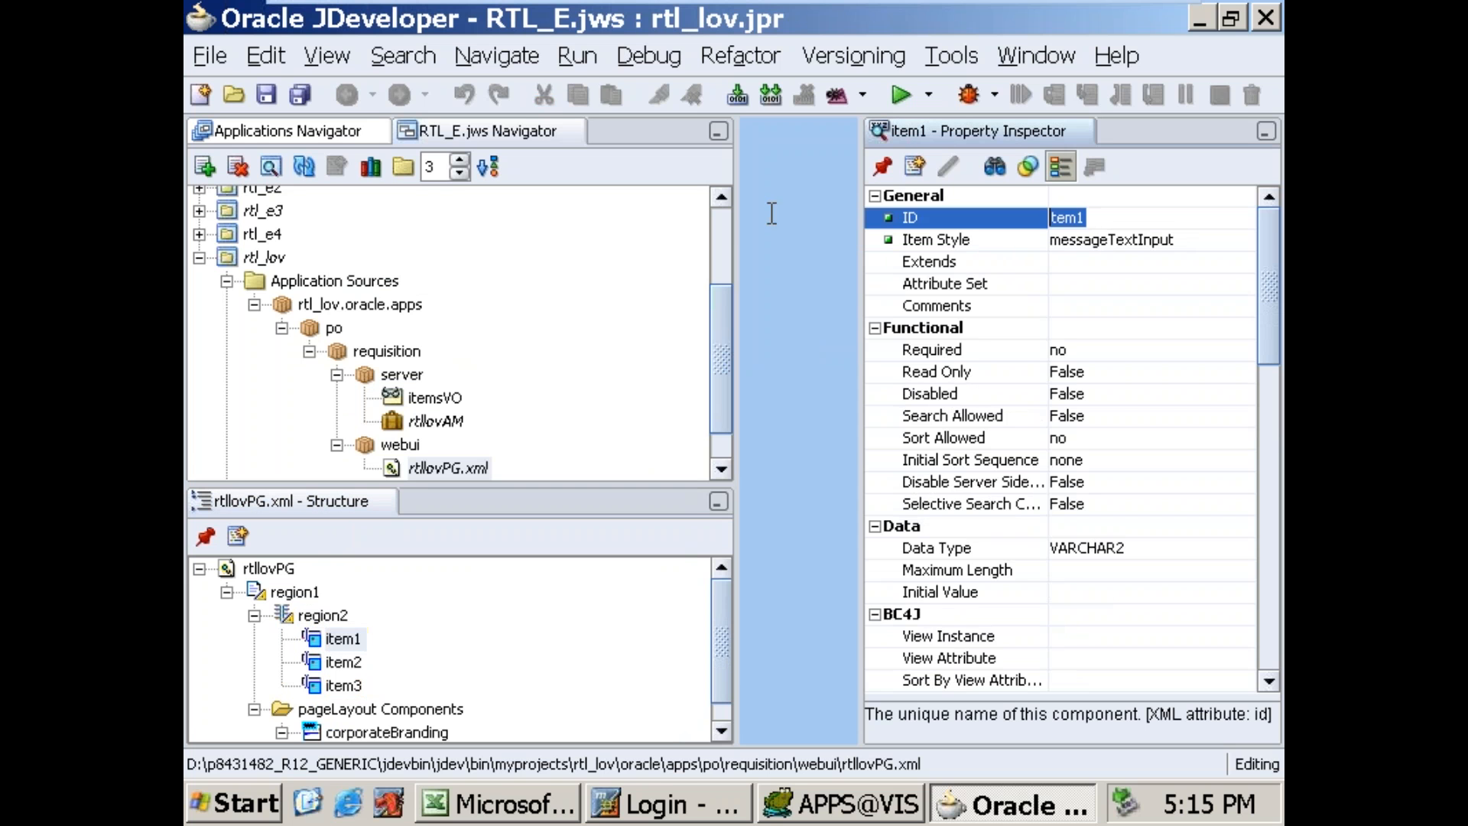
{"action": "type", "text": "ITEM"}
{"action": "left_click", "coordinate": [1129, 348]}
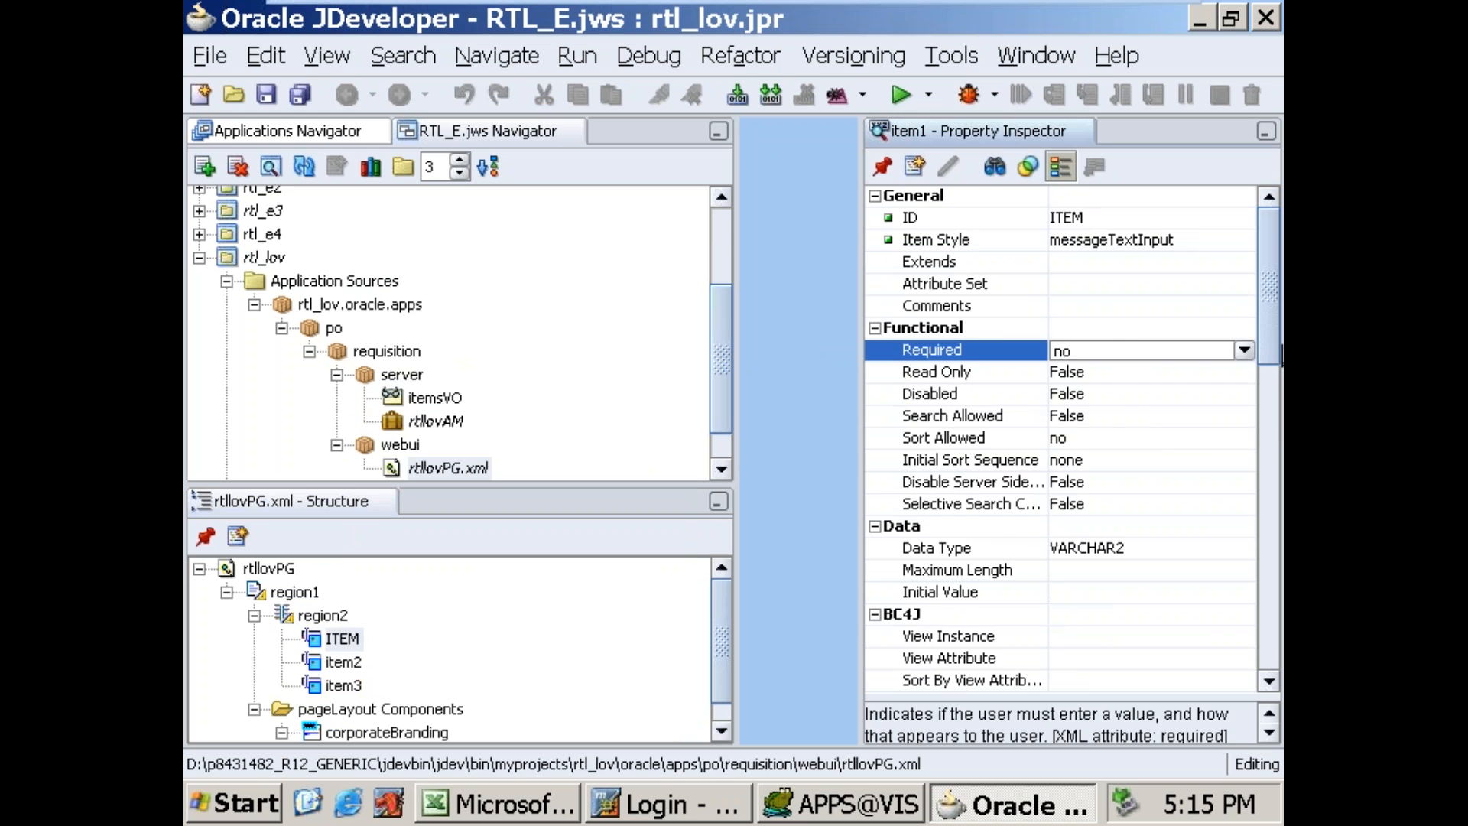
{"action": "left_click", "coordinate": [1244, 350]}
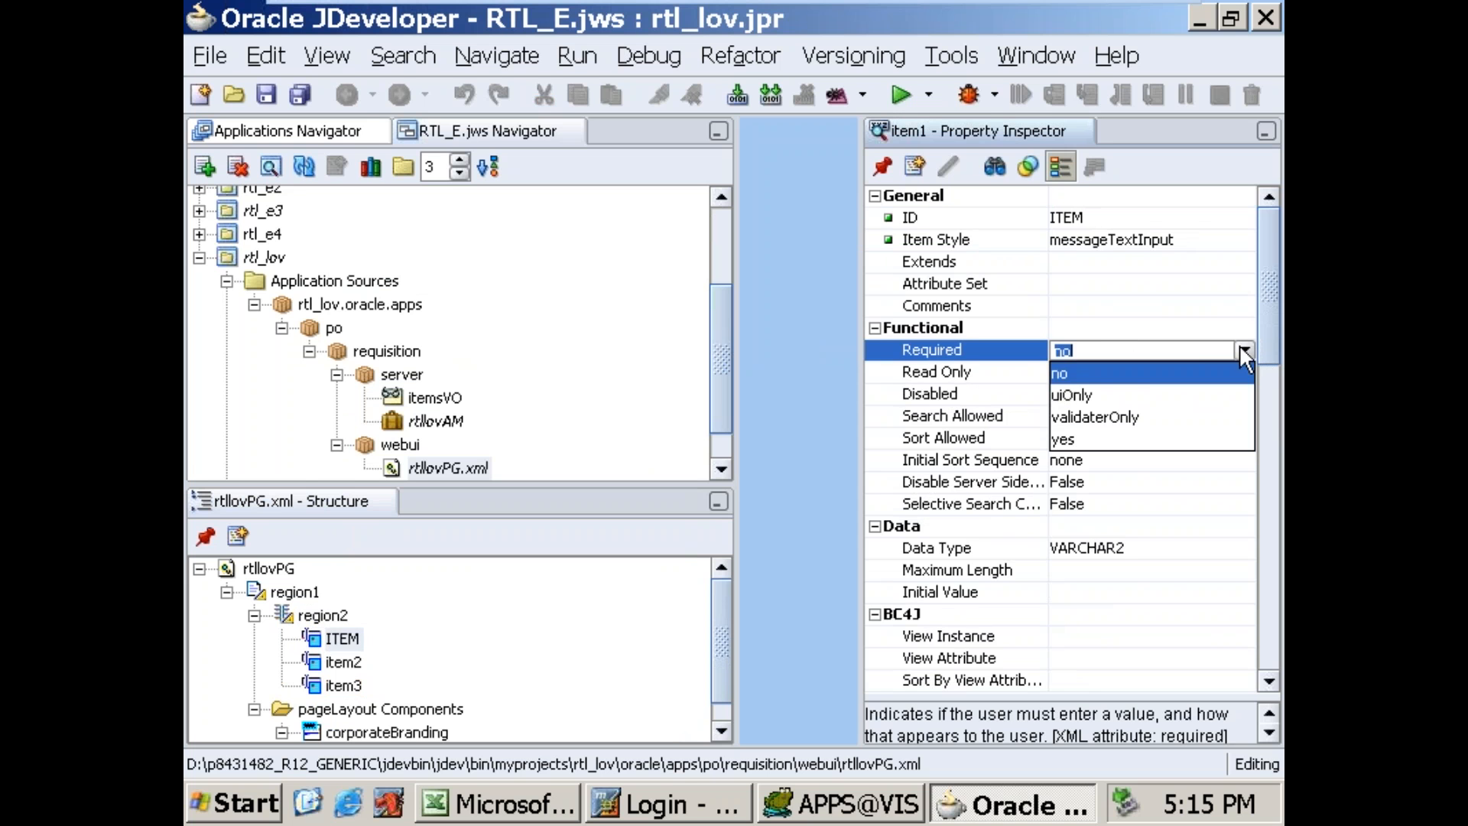
{"action": "left_click", "coordinate": [1090, 441]}
Step: Give ITEM a maximum length of 100 and the prompt "Enter Item name"
{"action": "left_click", "coordinate": [1097, 576]}
{"action": "type", "text": "100"}
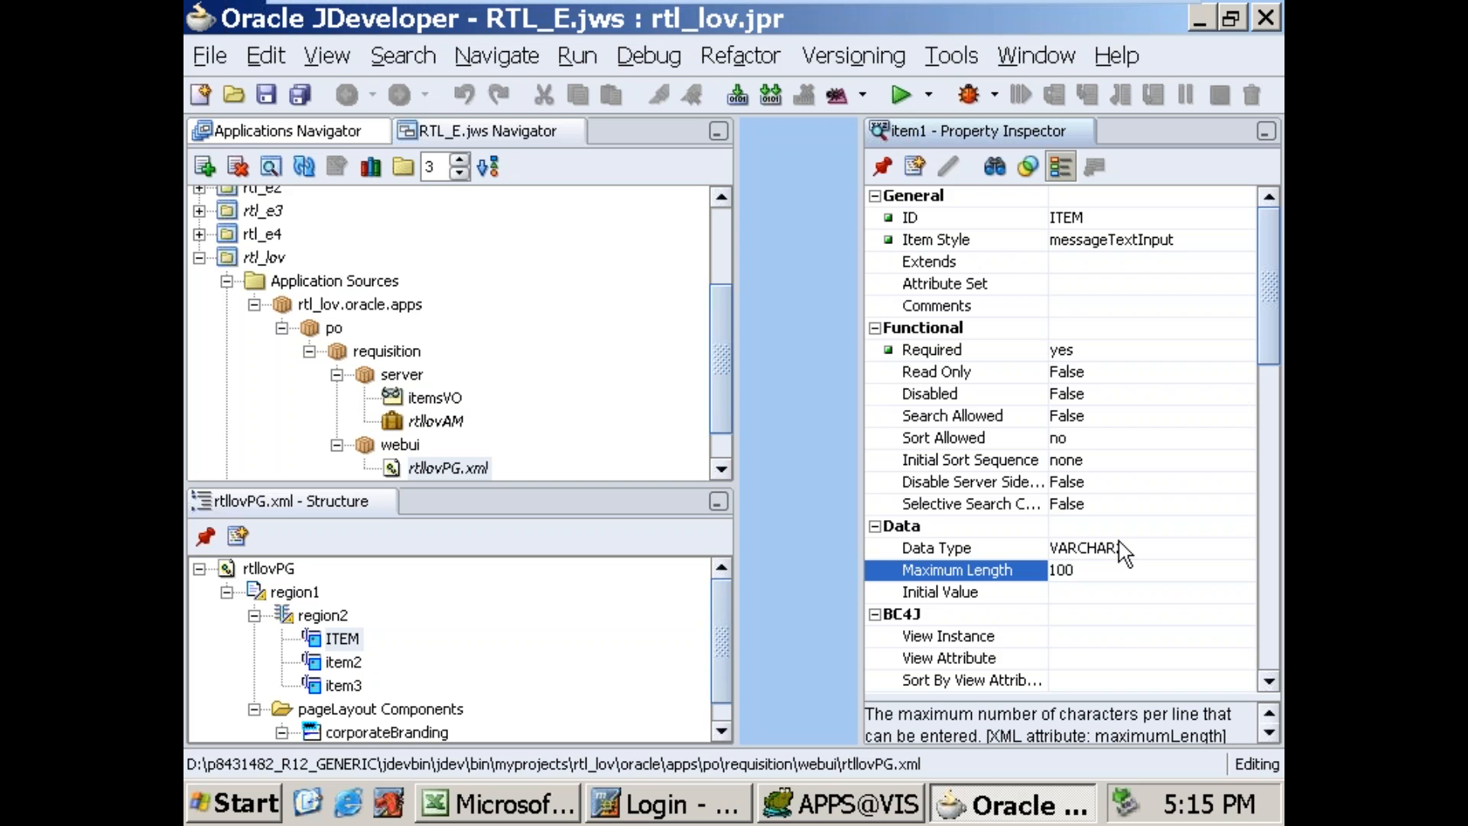
{"action": "left_click_drag", "start_coordinate": [1275, 366], "coordinate": [1276, 446]}
{"action": "left_click", "coordinate": [1110, 554]}
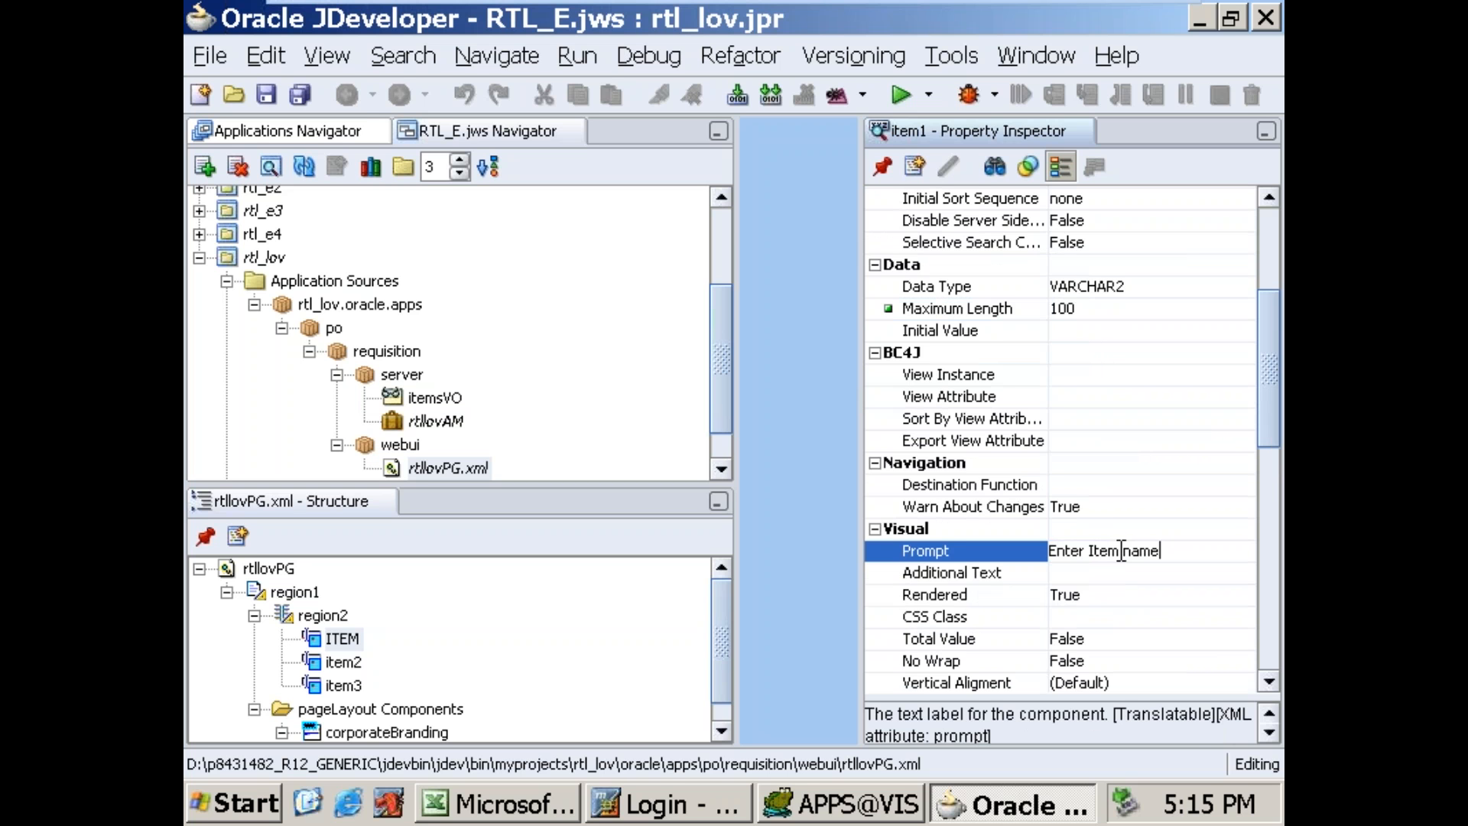
Step: Set the second item's ID to ORG and its Required property to yes
{"action": "left_click", "coordinate": [339, 663]}
{"action": "left_click", "coordinate": [914, 220]}
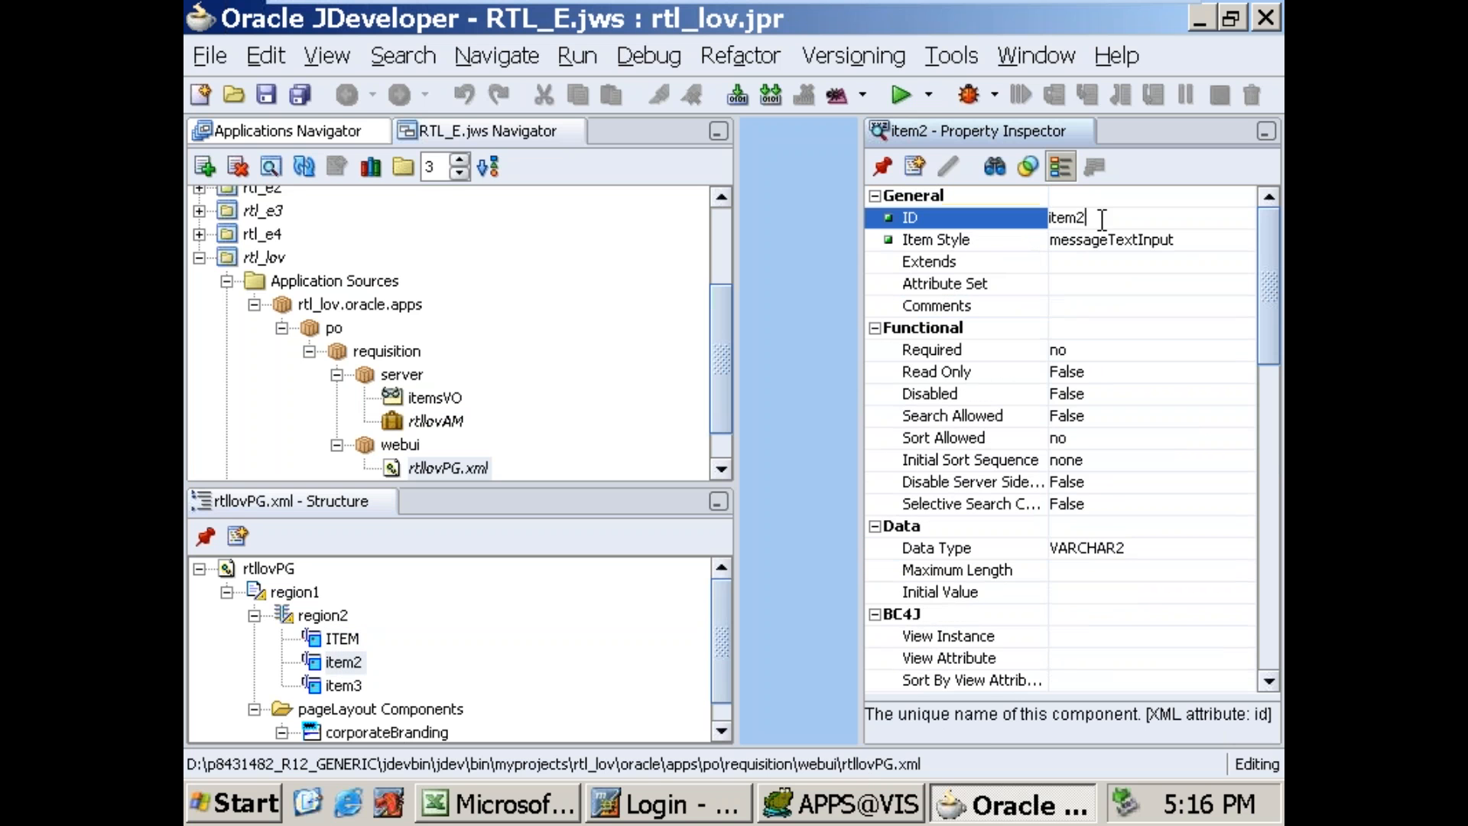
{"action": "type", "text": "ORG"}
{"action": "left_click", "coordinate": [1151, 351]}
{"action": "left_click", "coordinate": [1245, 350]}
{"action": "left_click", "coordinate": [1105, 440]}
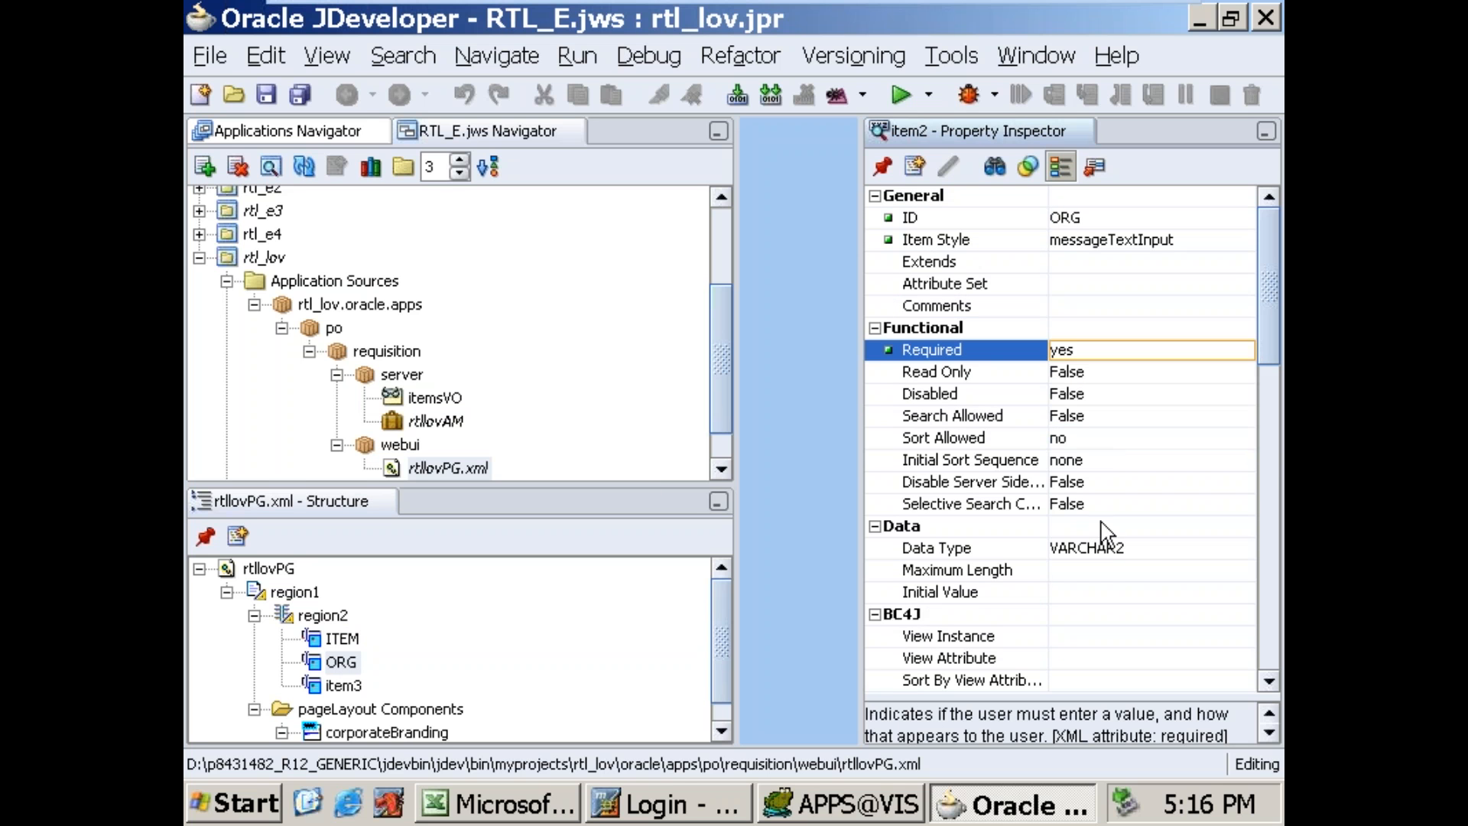
Step: Give ORG a maximum length of 100 and the prompt "Enter Org Name"
{"action": "left_click", "coordinate": [1117, 571]}
{"action": "type", "text": "100"}
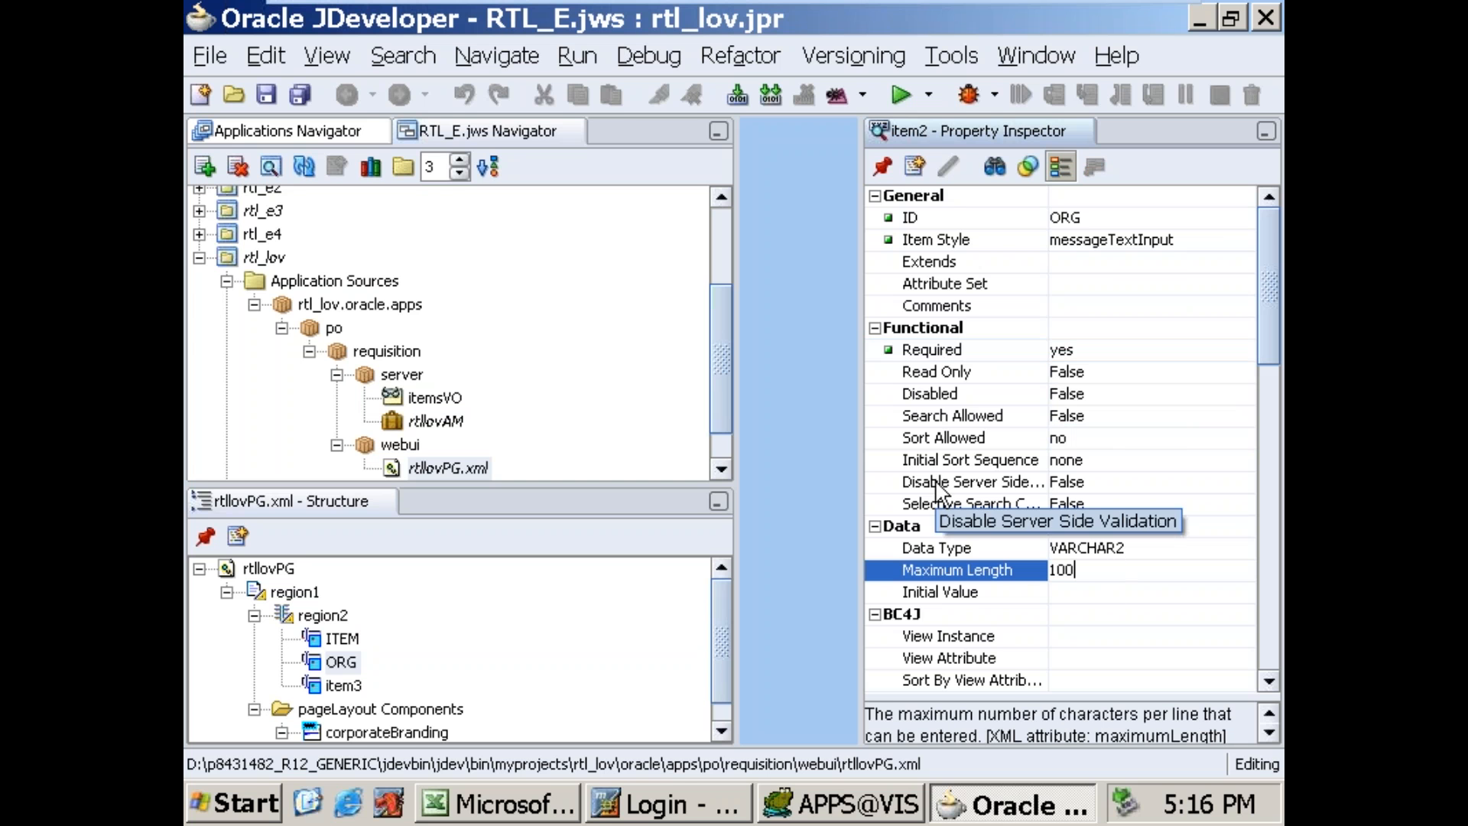
{"action": "left_click", "coordinate": [1102, 613]}
{"action": "scroll", "coordinate": [1107, 621], "scroll_direction": "down", "scroll_amount": 4}
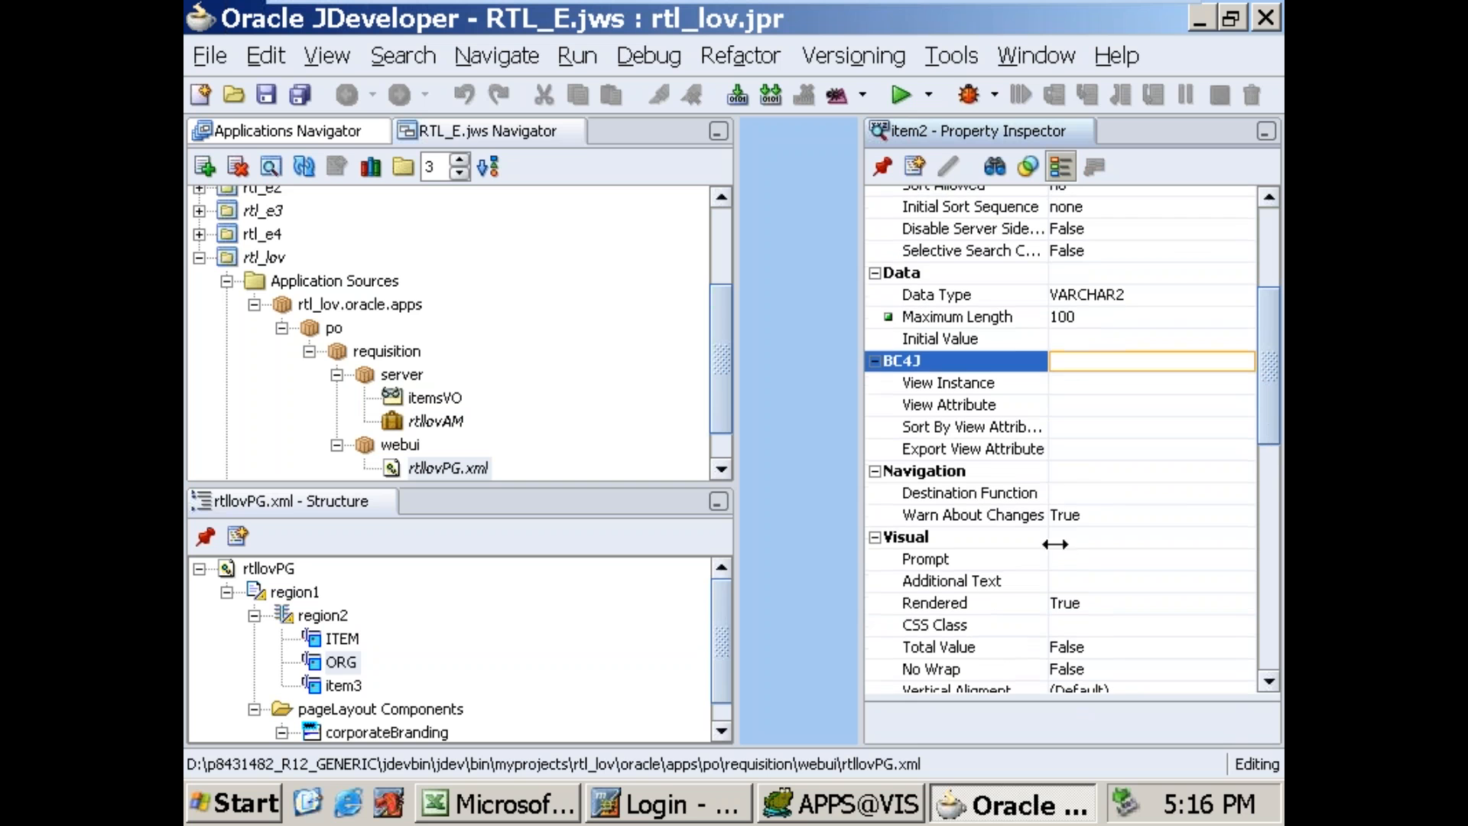
{"action": "left_click", "coordinate": [1071, 566]}
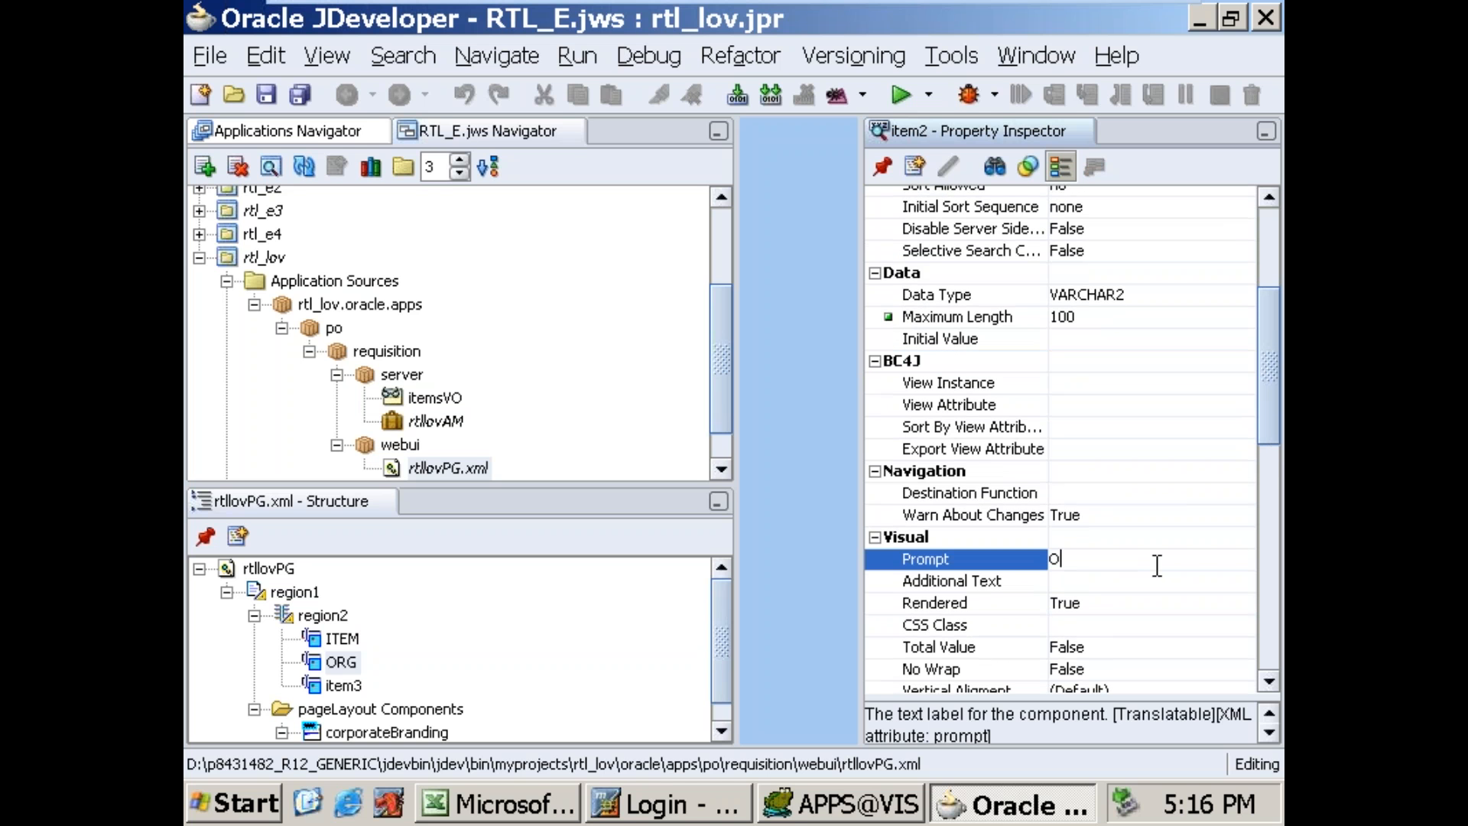
{"action": "type", "text": "Enter Org N"}
{"action": "key", "text": "End"}
{"action": "key", "text": "Return"}
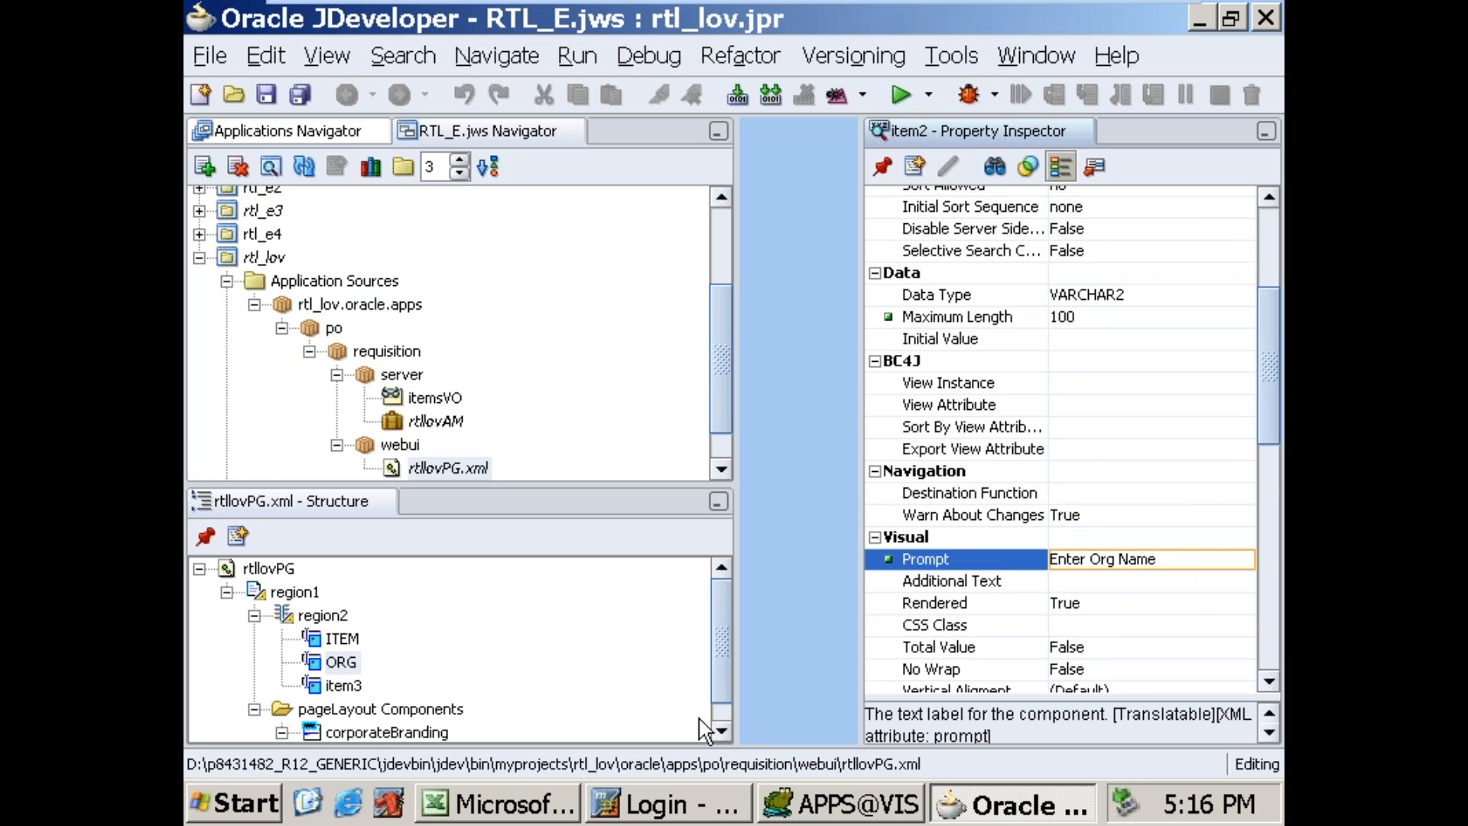
Step: Set the third item's ID in region2 to DETAILS
{"action": "left_click", "coordinate": [340, 685]}
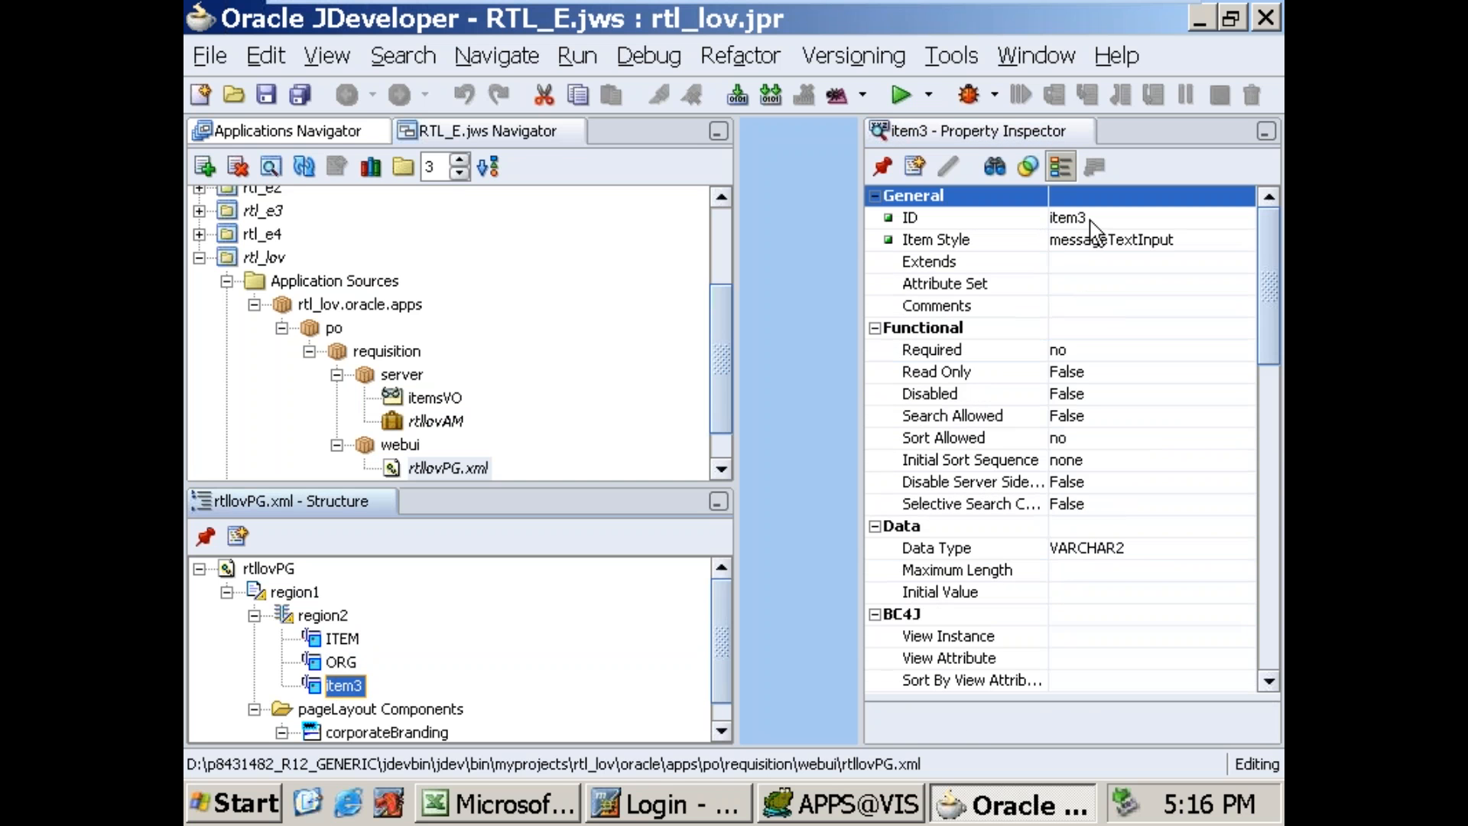
{"action": "left_click", "coordinate": [1137, 218]}
{"action": "left_click_drag", "start_coordinate": [1137, 217], "coordinate": [785, 218]}
{"action": "type", "text": "DETAILS"}
Step: Change the DETAILS item's style to submitButton and give it the prompt "Item Details"
{"action": "left_click", "coordinate": [1187, 241]}
{"action": "left_click", "coordinate": [1187, 242]}
{"action": "left_click", "coordinate": [1187, 242]}
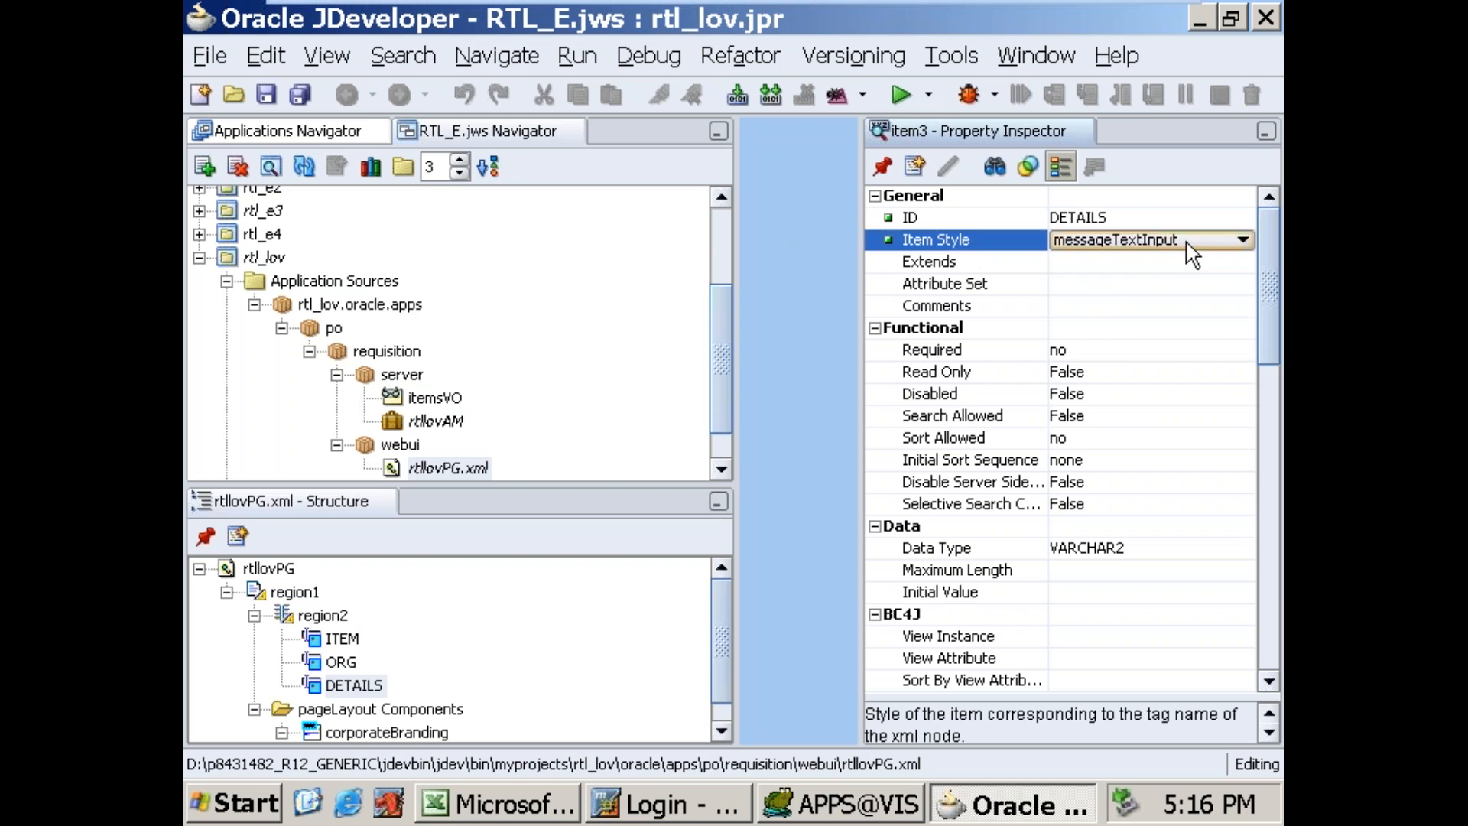
{"action": "left_click", "coordinate": [1192, 253]}
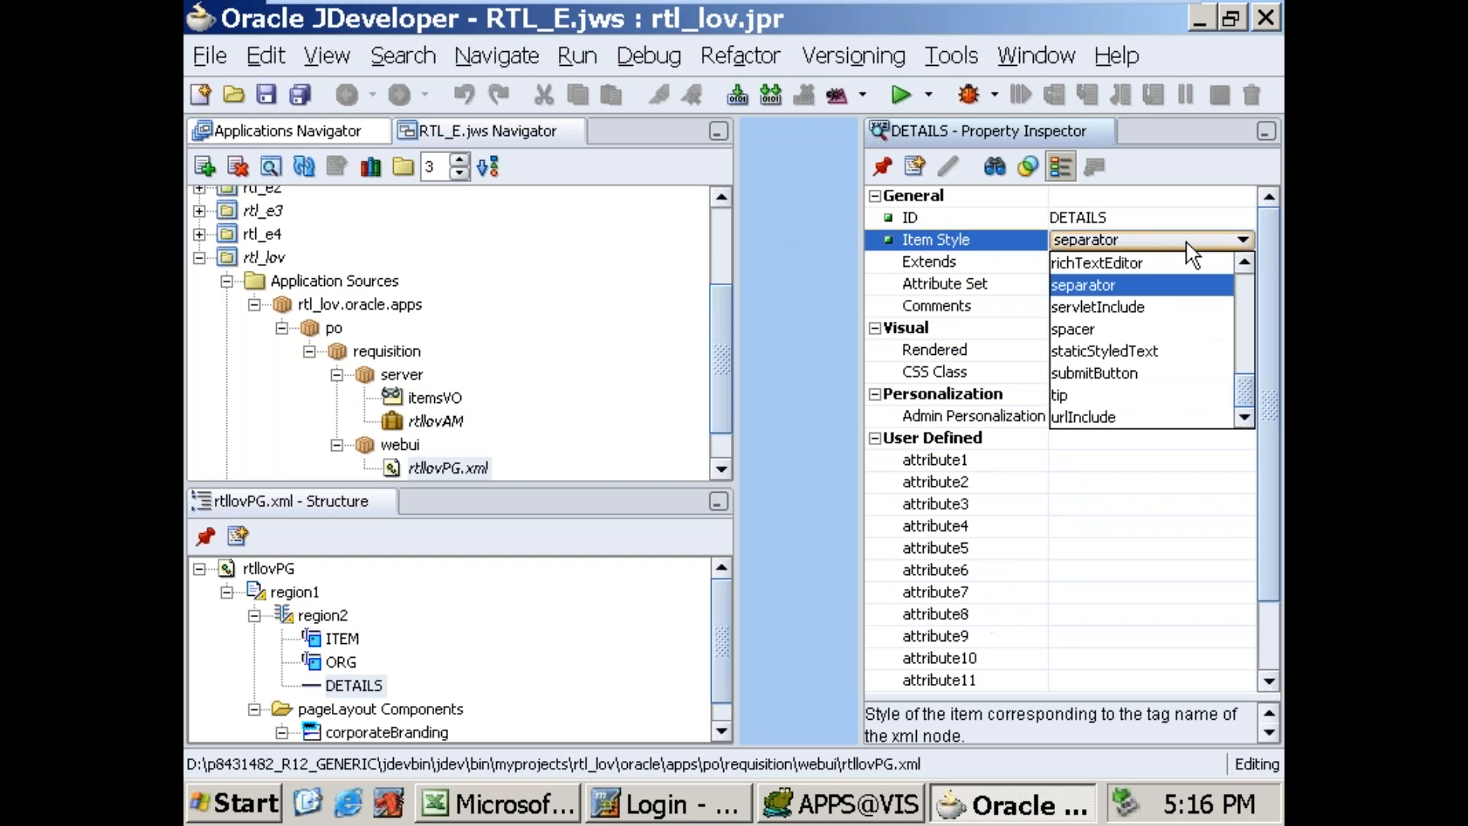
{"action": "left_click", "coordinate": [1135, 369]}
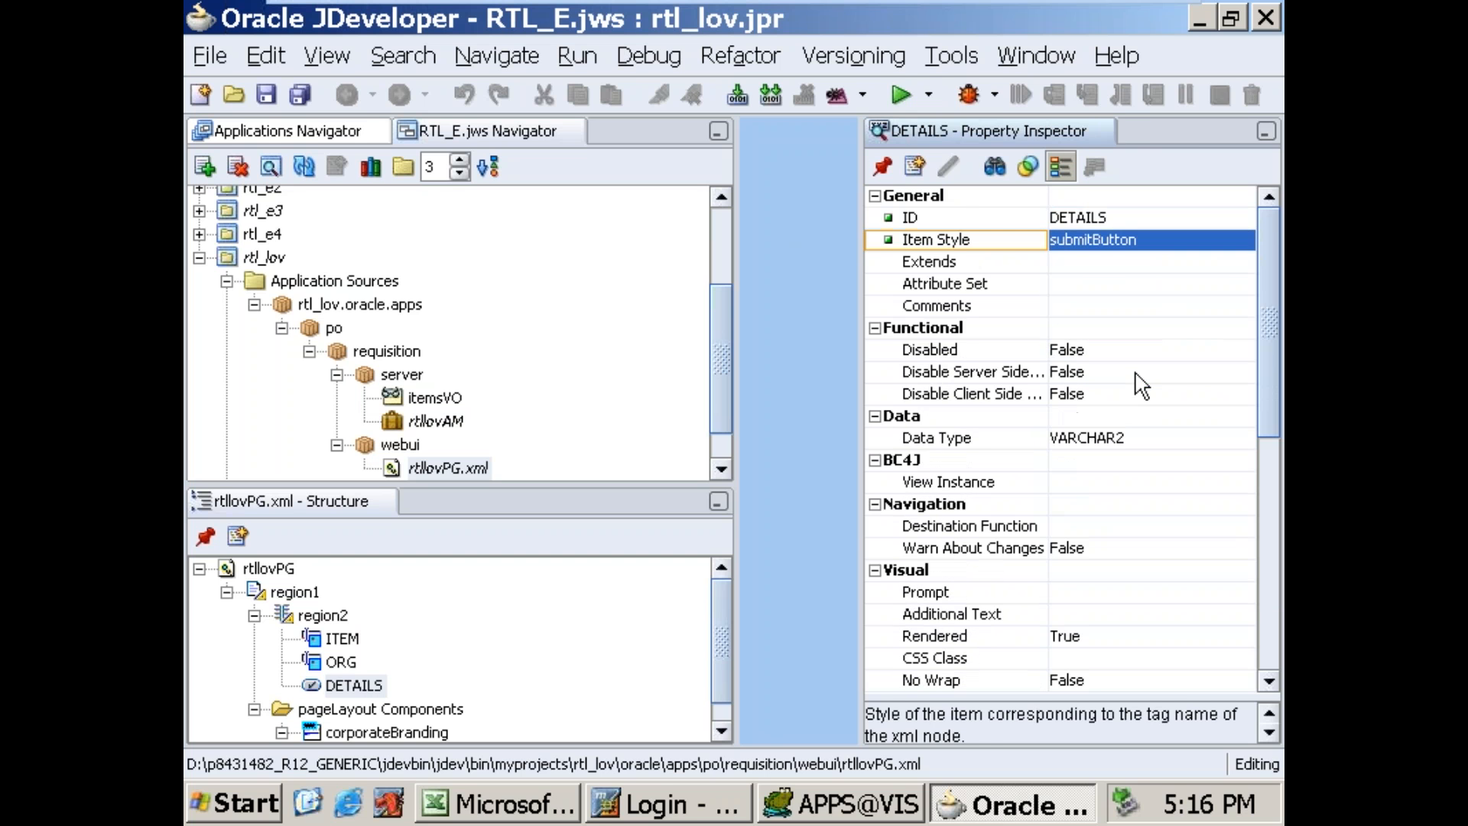
{"action": "left_click", "coordinate": [1110, 593]}
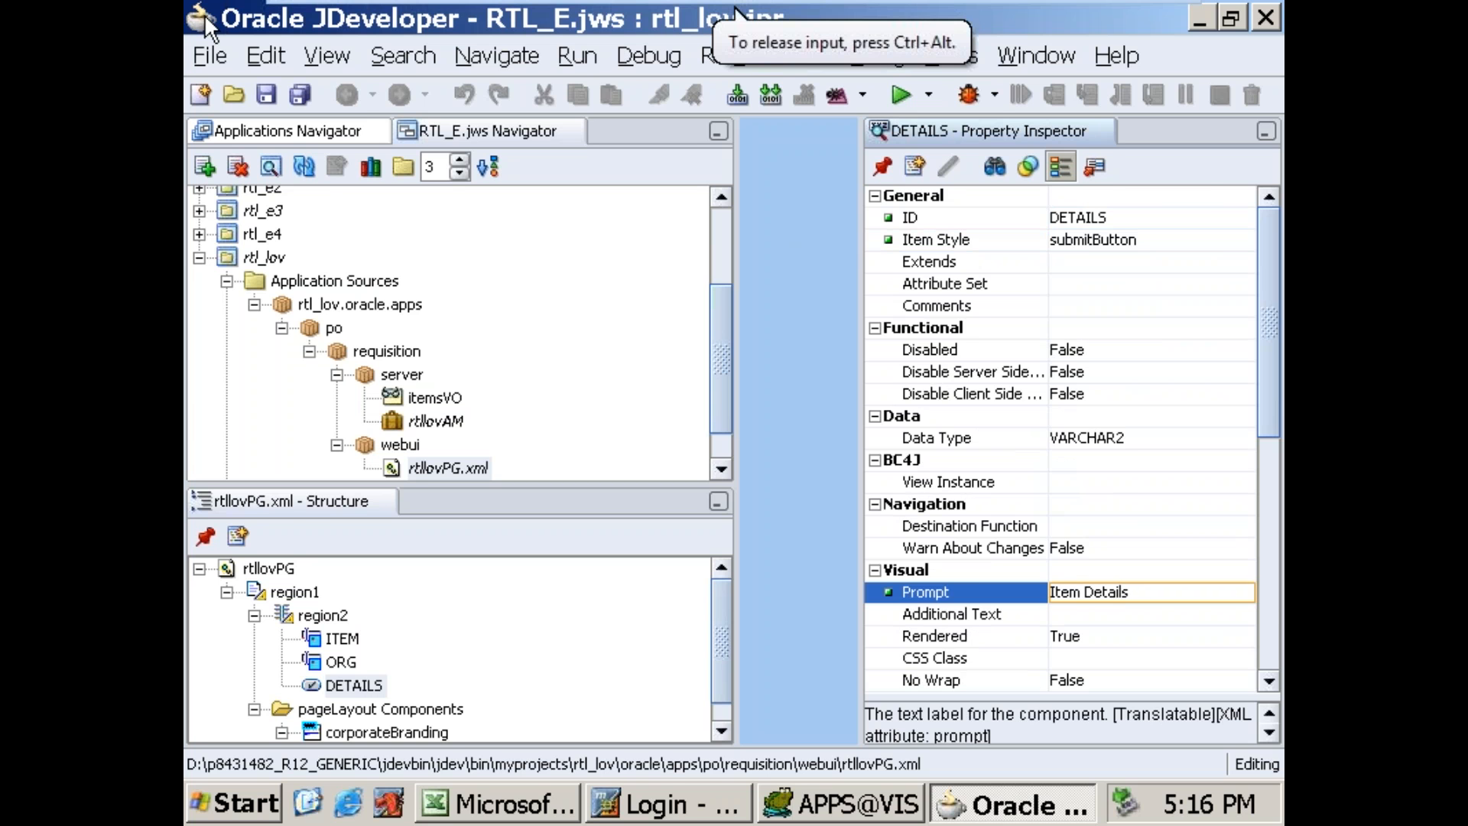
{"action": "key", "text": "Up"}
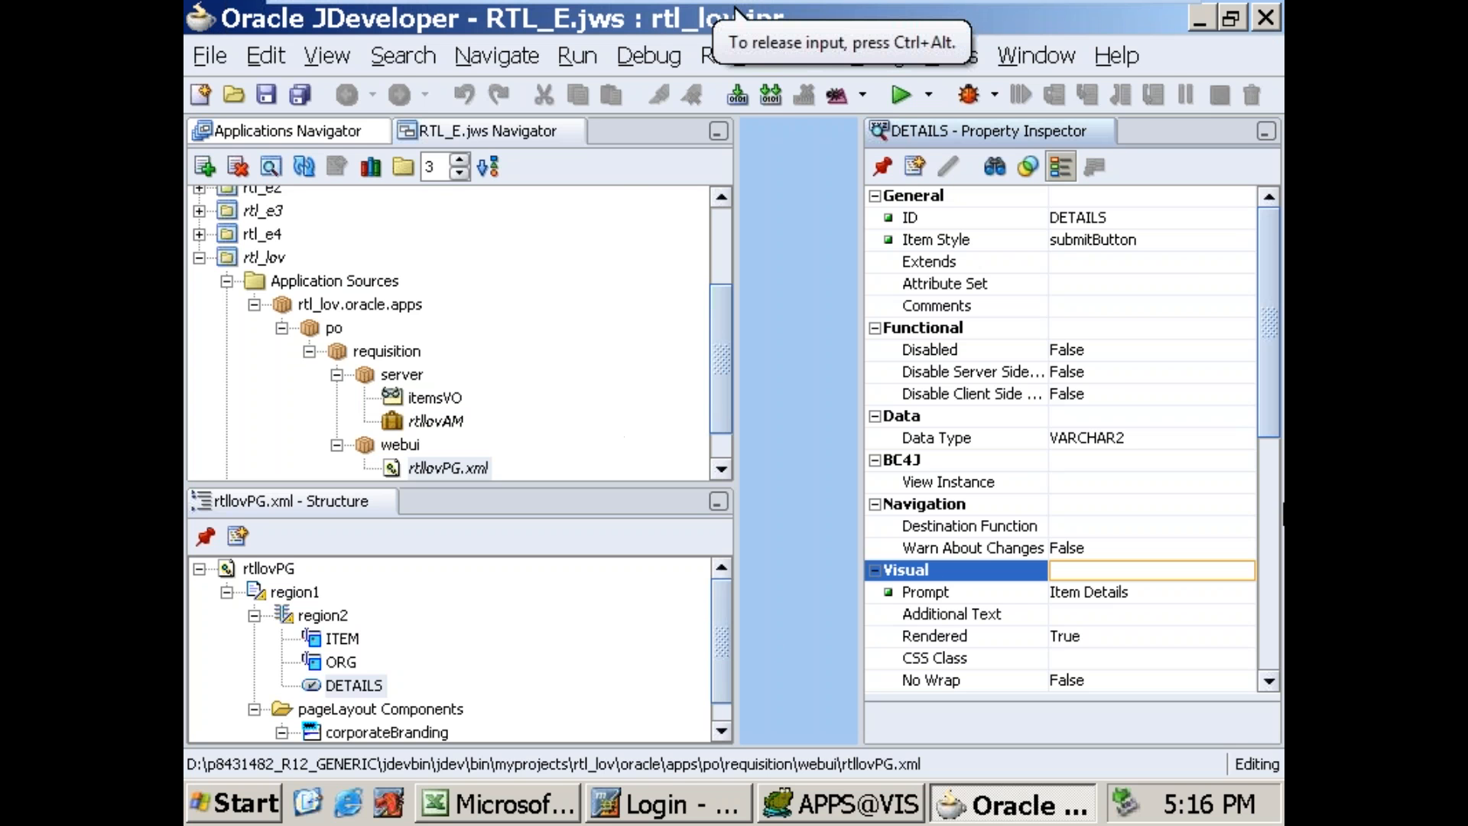
{"action": "left_click", "coordinate": [321, 619]}
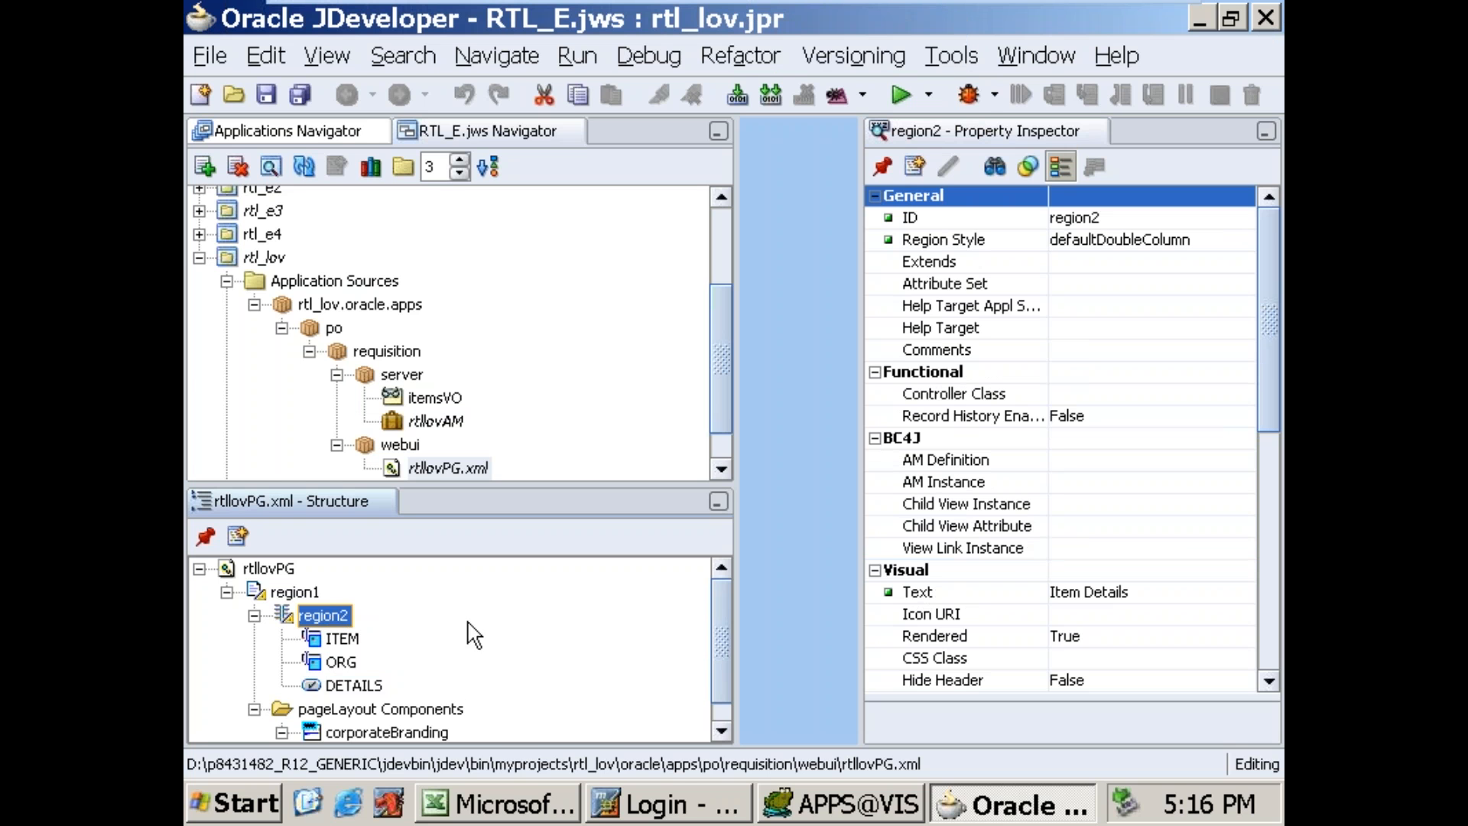
{"action": "left_click", "coordinate": [255, 615]}
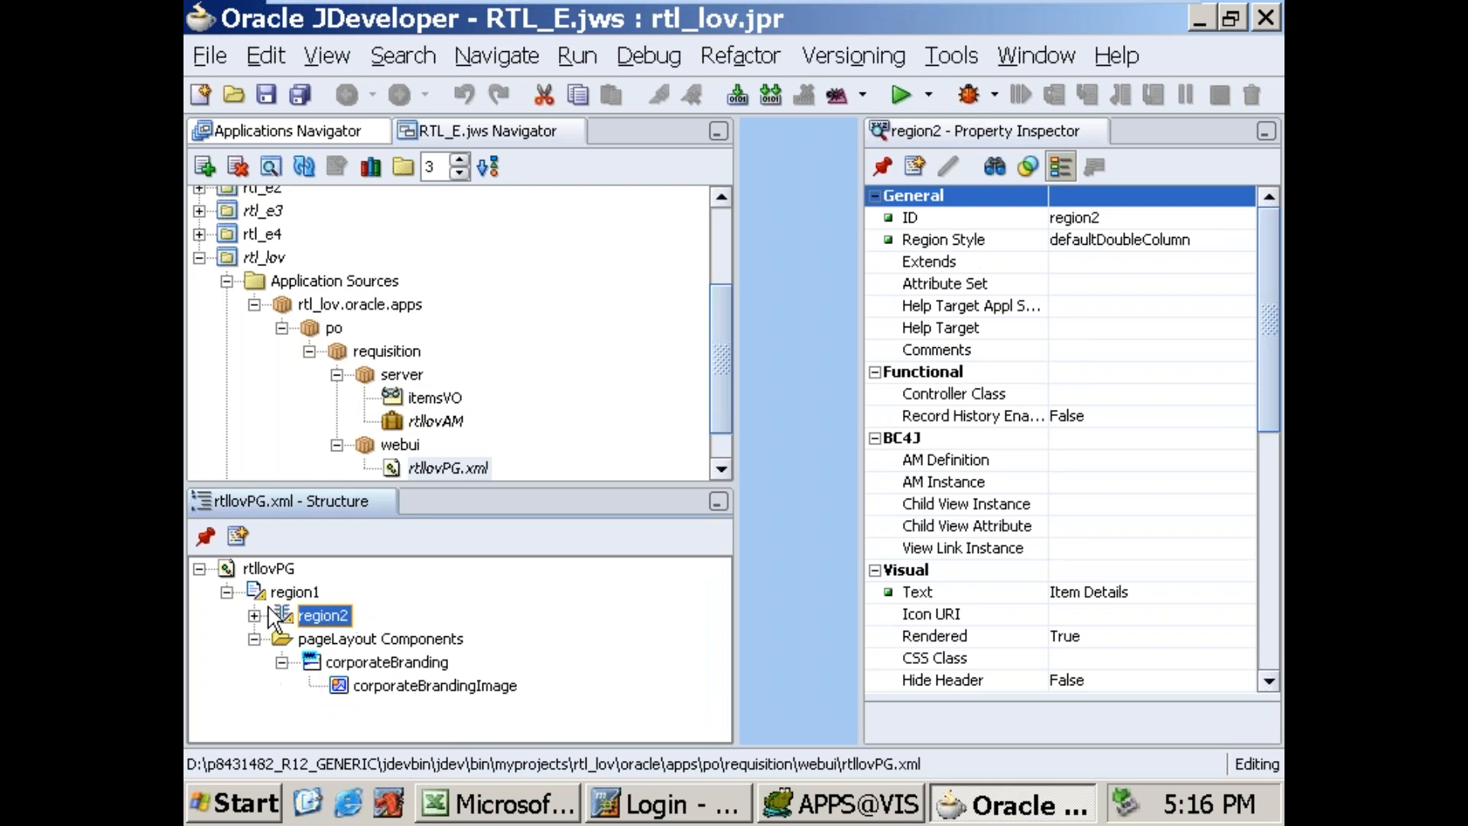
{"action": "left_click", "coordinate": [314, 593]}
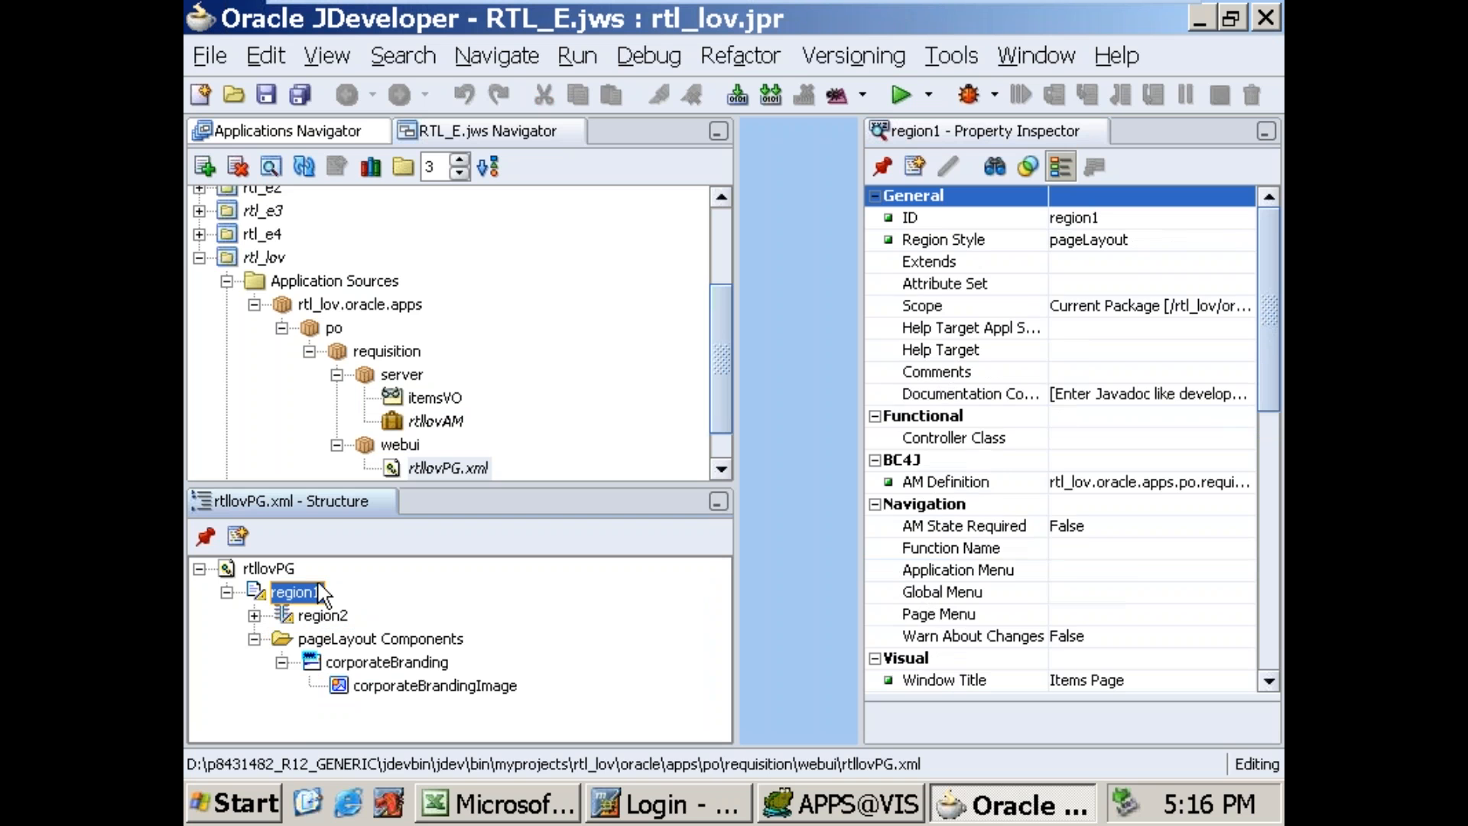
{"action": "left_click", "coordinate": [438, 399]}
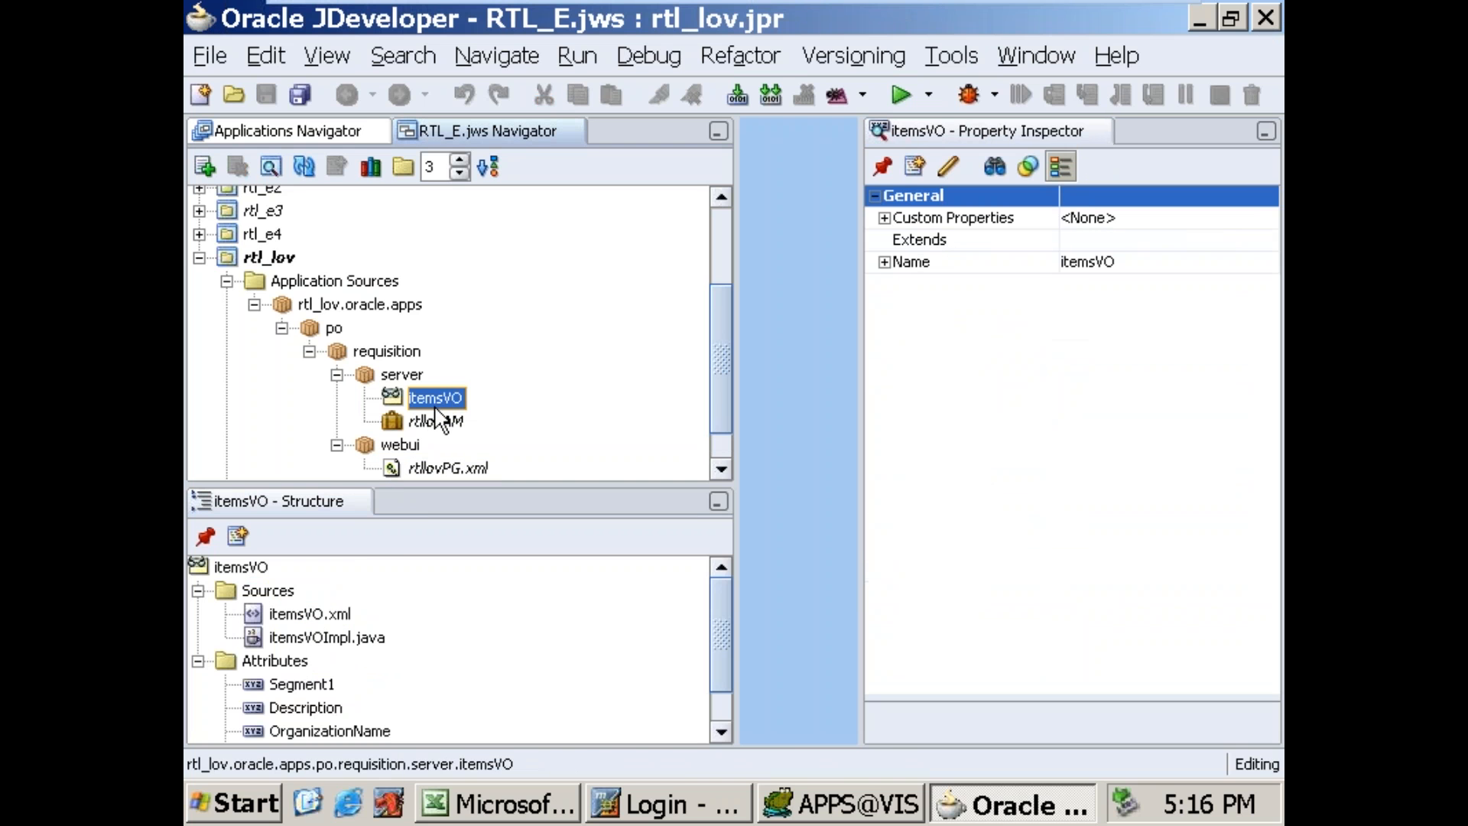
{"action": "left_click", "coordinate": [407, 463]}
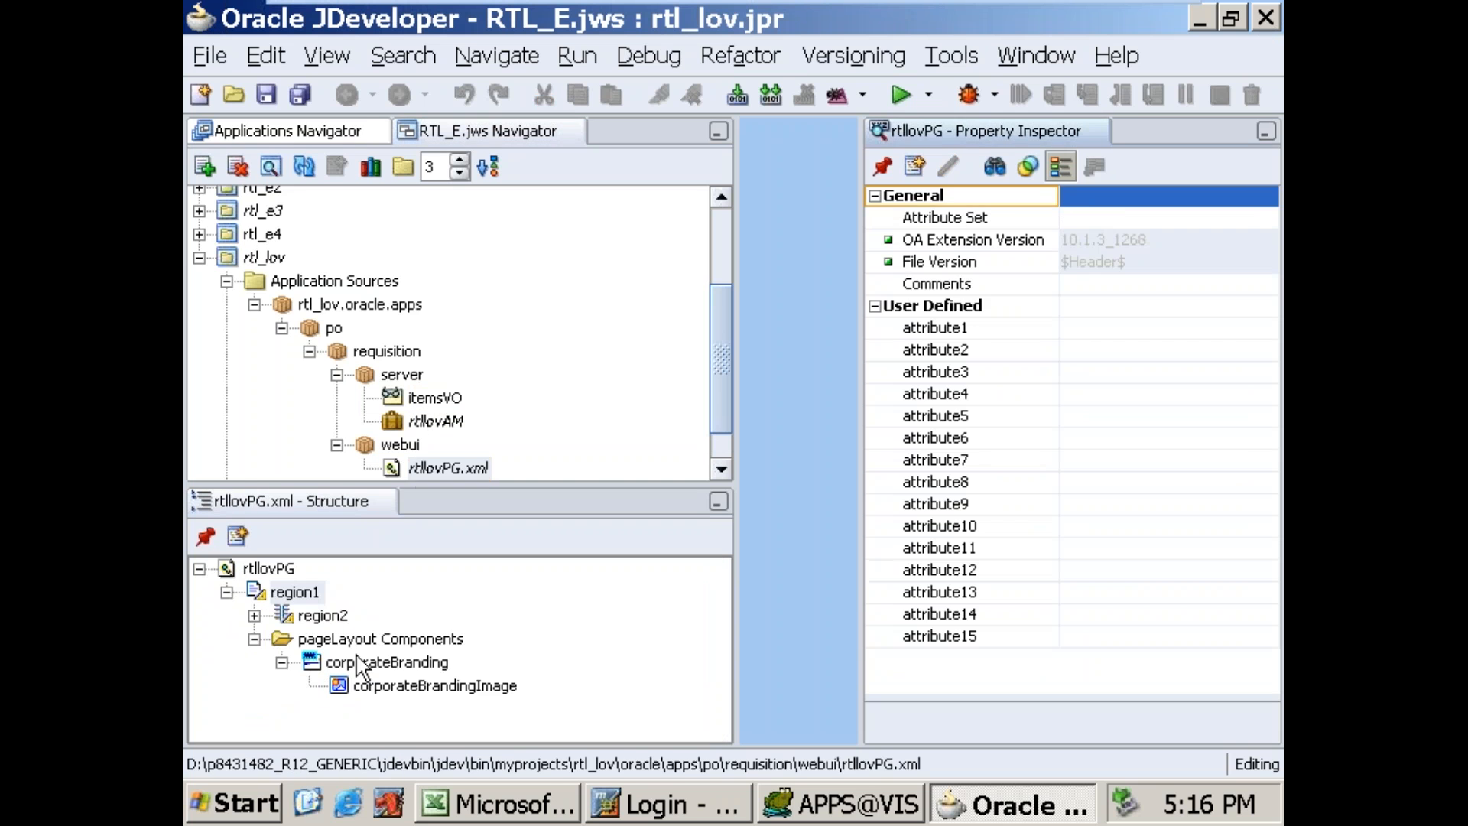
Step: Start a wizard-based region under region1 using the itemsVO1 view usage of rtl_lov.oracle.apps.po.requisition.server.rtllovAM
{"action": "left_click", "coordinate": [312, 595]}
{"action": "right_click", "coordinate": [312, 595]}
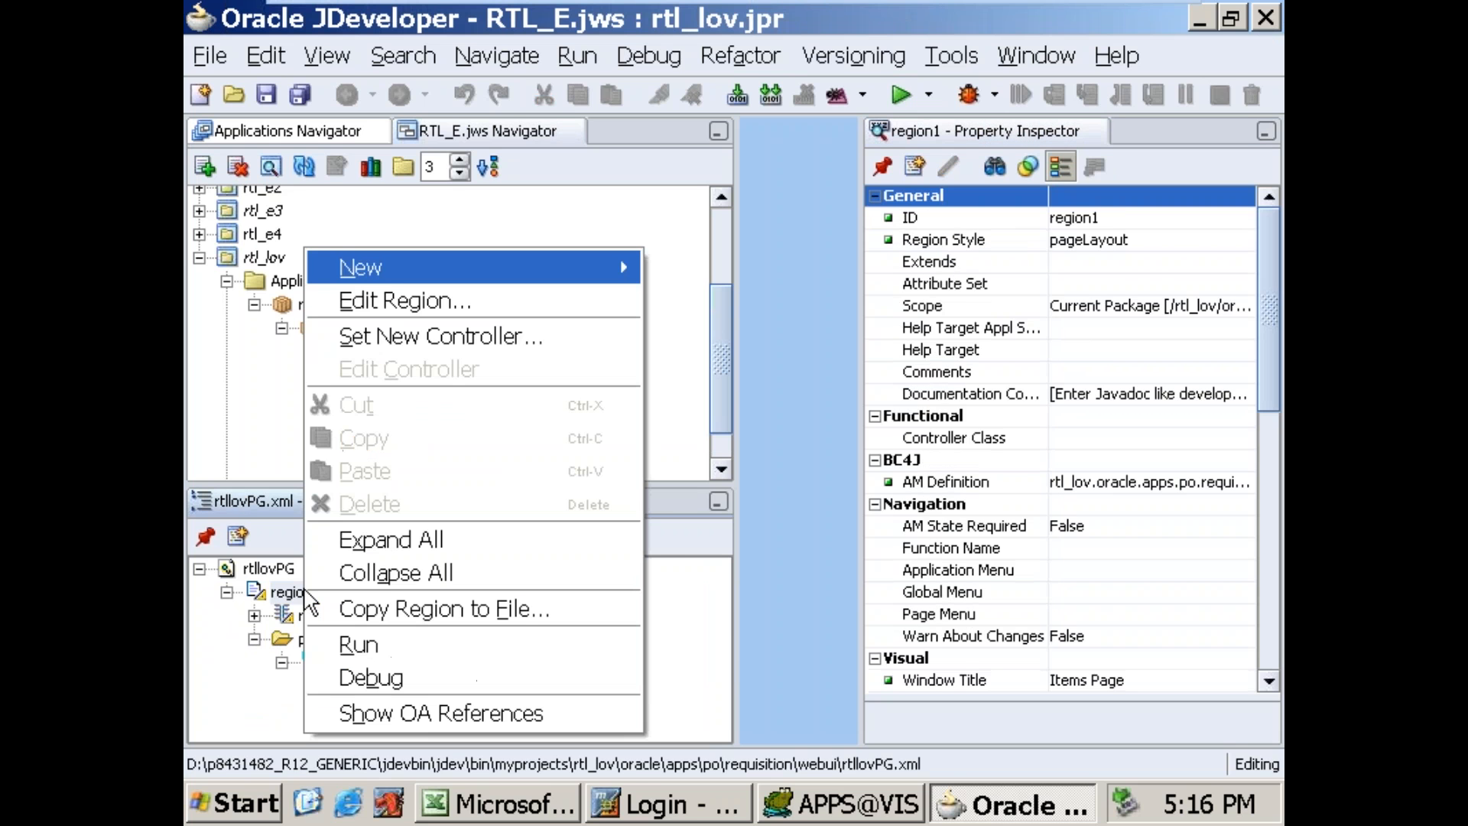
{"action": "mouse_move", "coordinate": [455, 263]}
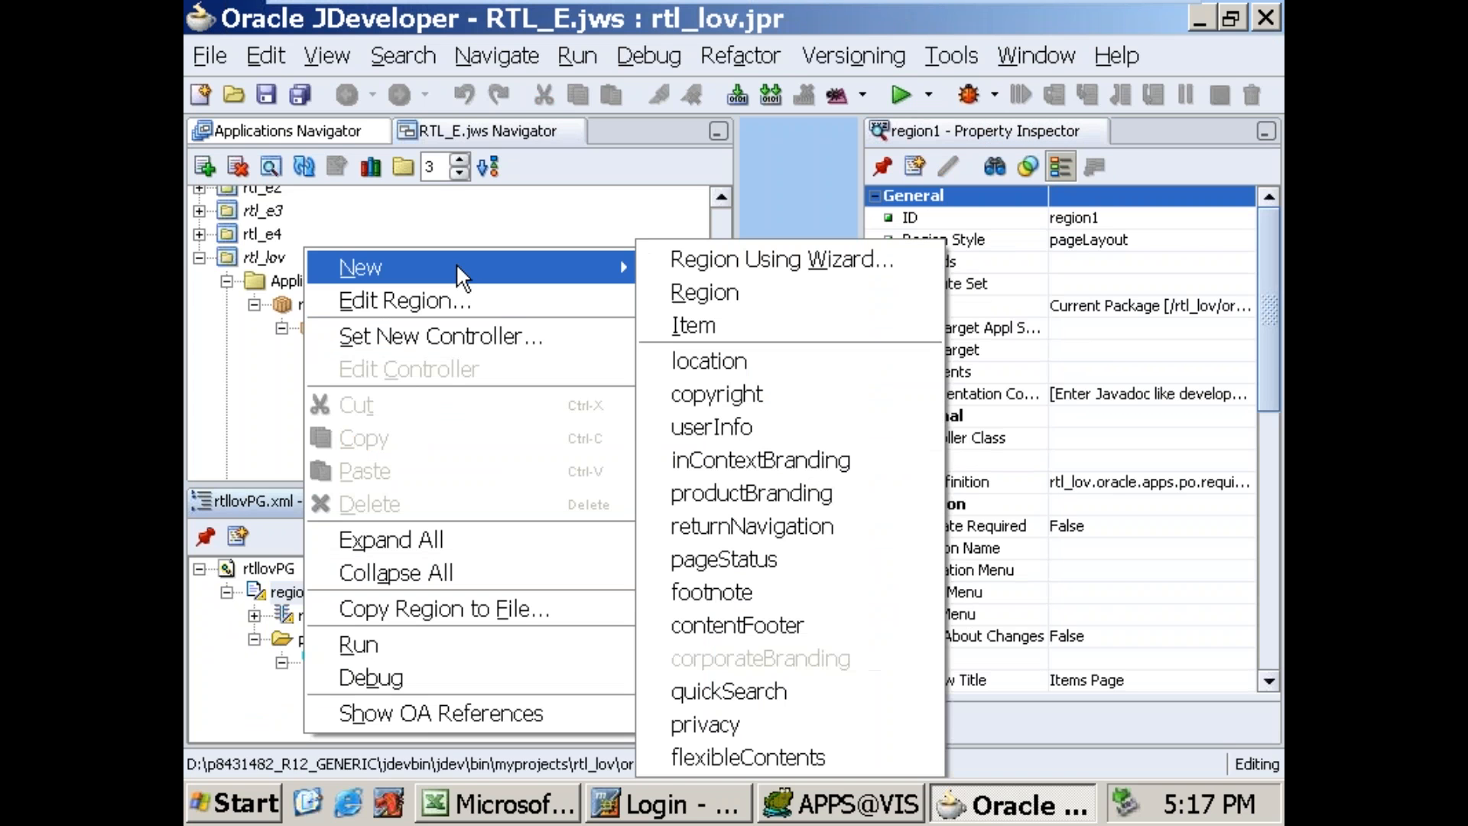
{"action": "left_click", "coordinate": [688, 267]}
{"action": "left_click", "coordinate": [889, 593]}
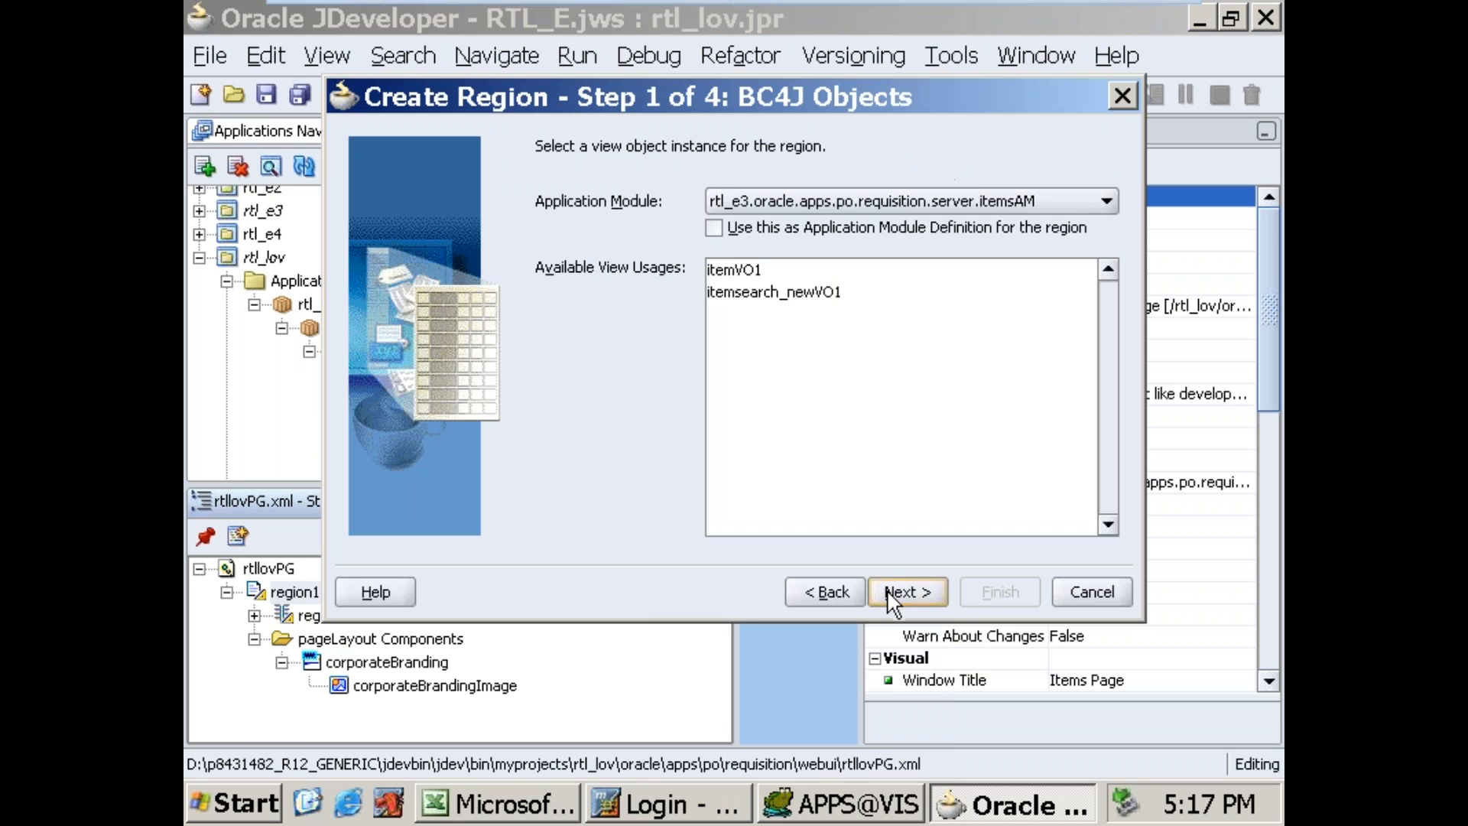
{"action": "left_click", "coordinate": [1103, 196]}
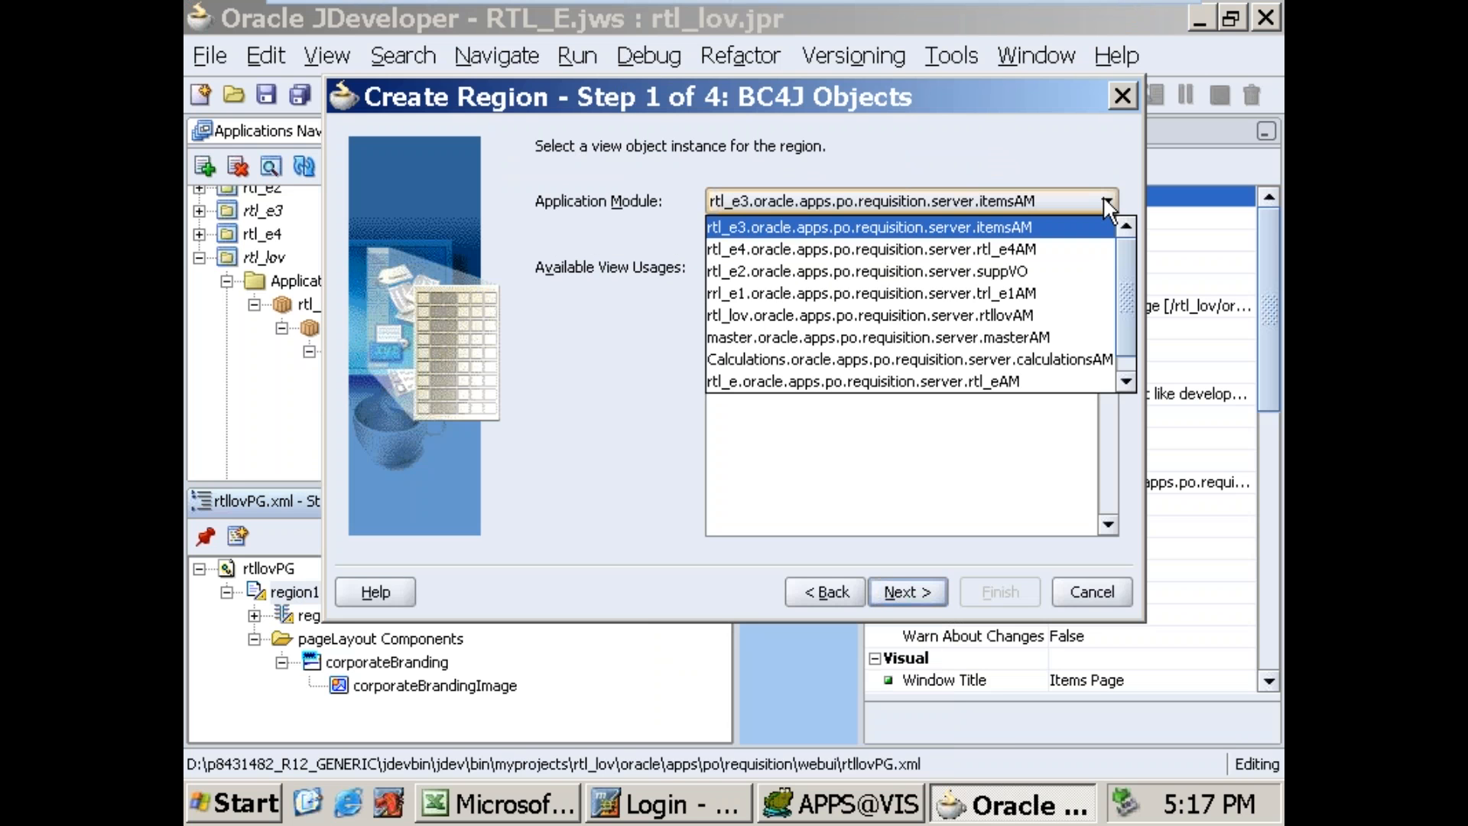
{"action": "left_click", "coordinate": [1103, 196]}
{"action": "left_click", "coordinate": [1107, 205]}
{"action": "left_click", "coordinate": [956, 315]}
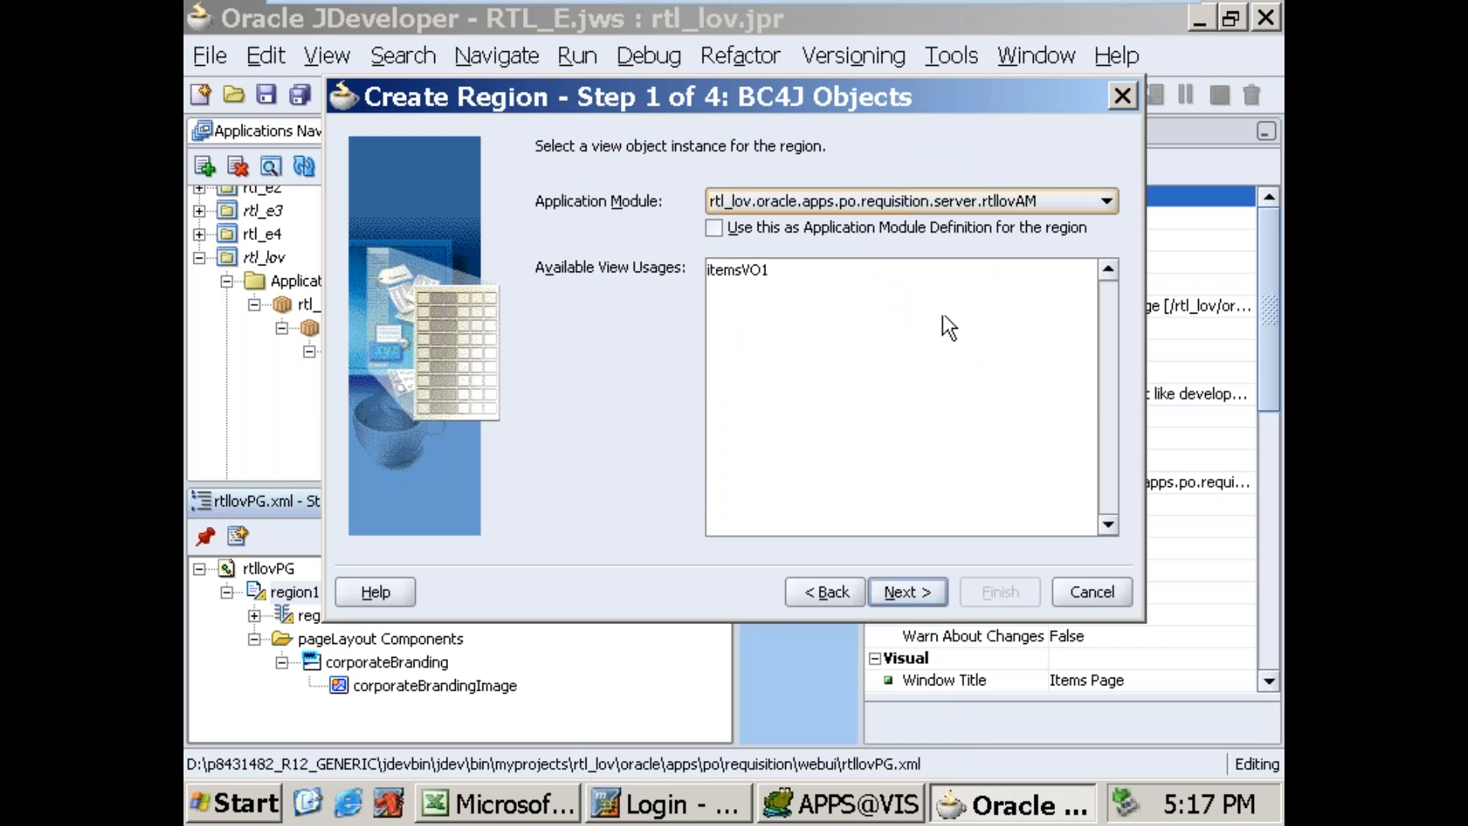
{"action": "left_click", "coordinate": [753, 271]}
{"action": "left_click", "coordinate": [907, 592]}
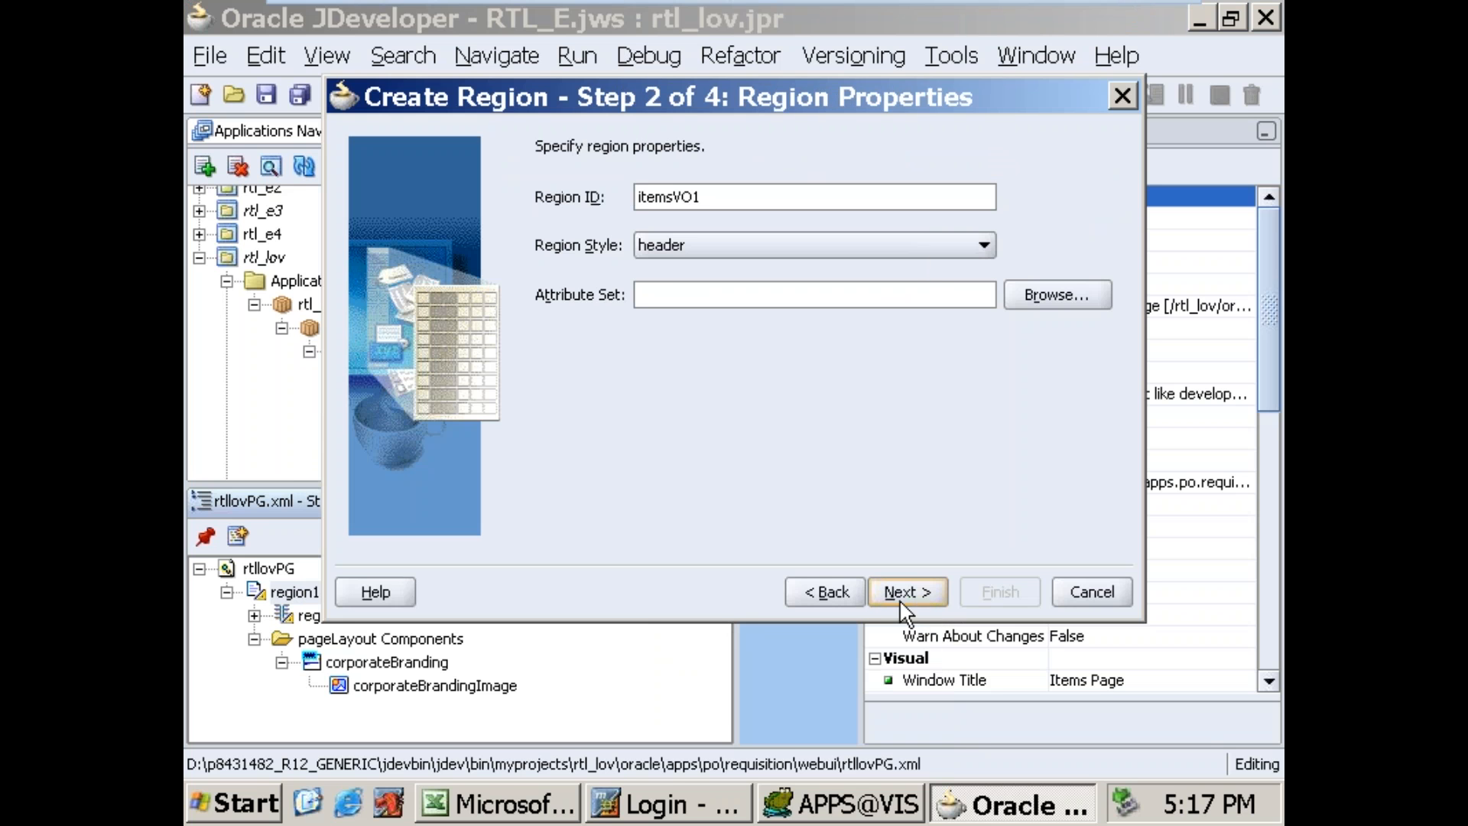
Step: Set the new region's style to table and include all available view attributes
{"action": "left_click", "coordinate": [944, 245]}
{"action": "left_click", "coordinate": [945, 245]}
{"action": "key", "text": "t"}
{"action": "left_click", "coordinate": [900, 588]}
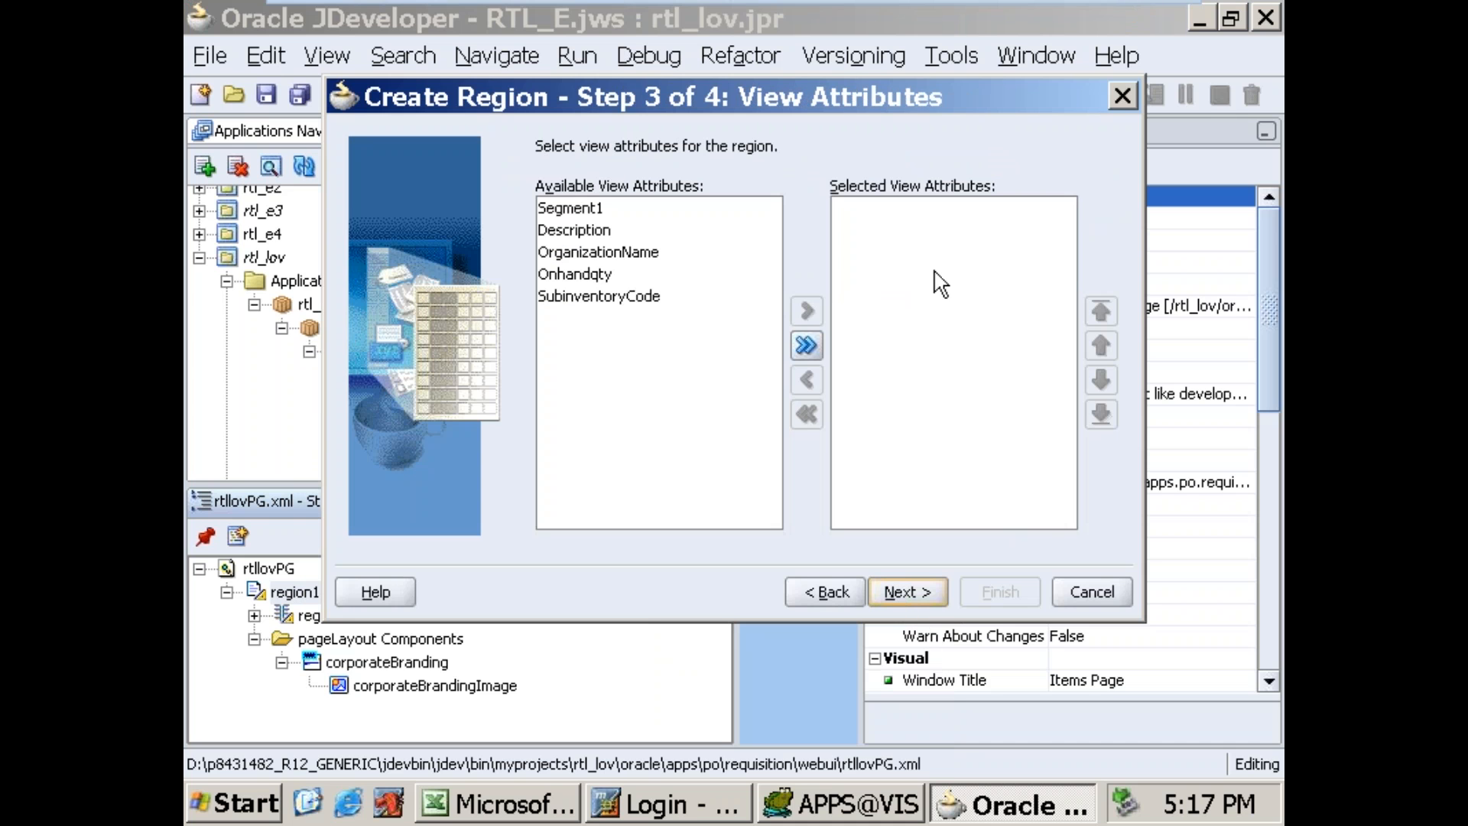
{"action": "left_click", "coordinate": [807, 348]}
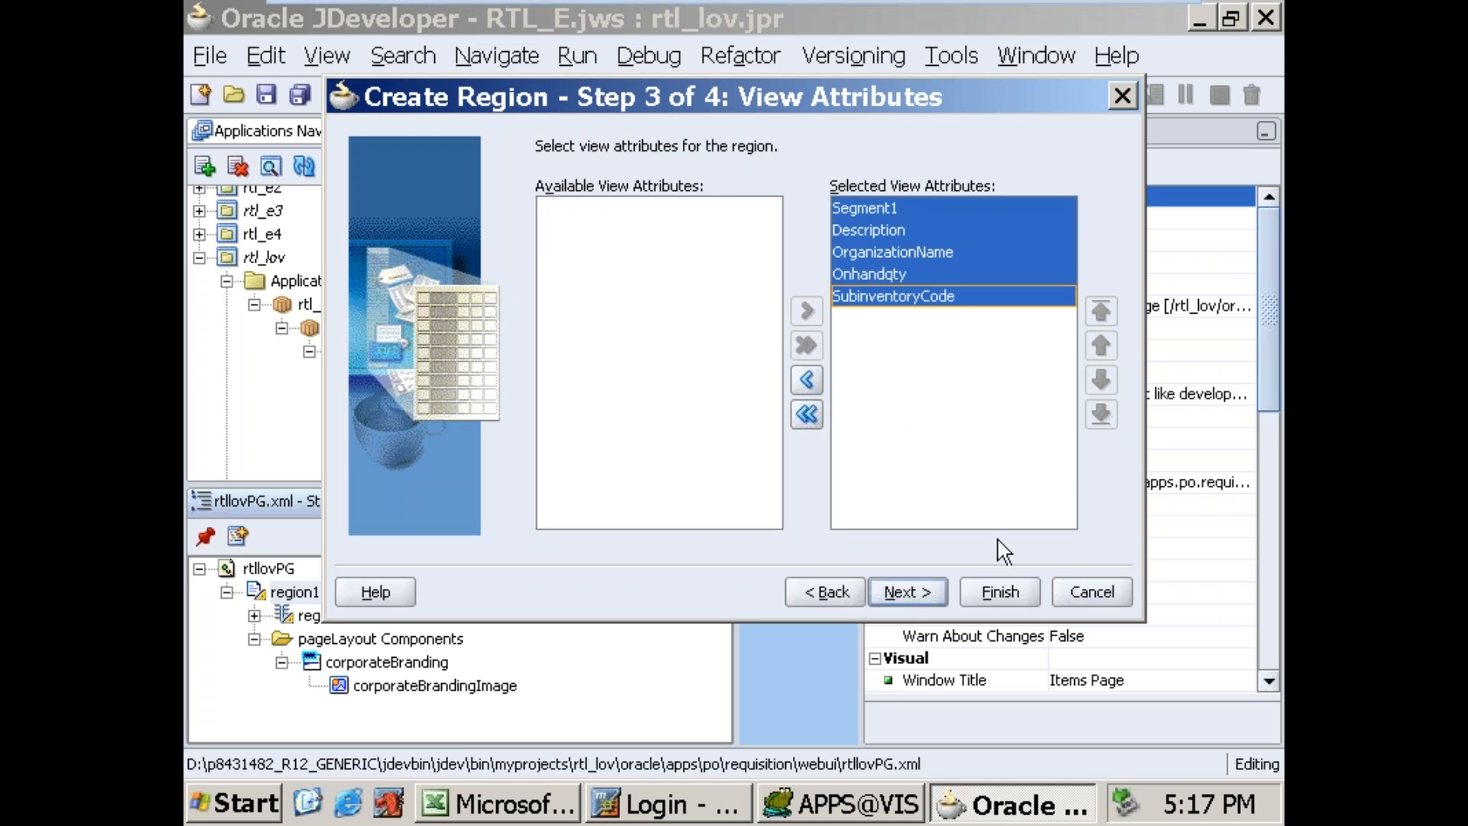
{"action": "left_click", "coordinate": [906, 593]}
Step: Change the Segment1 region item's prompt to "Item Name"
{"action": "left_click", "coordinate": [751, 219]}
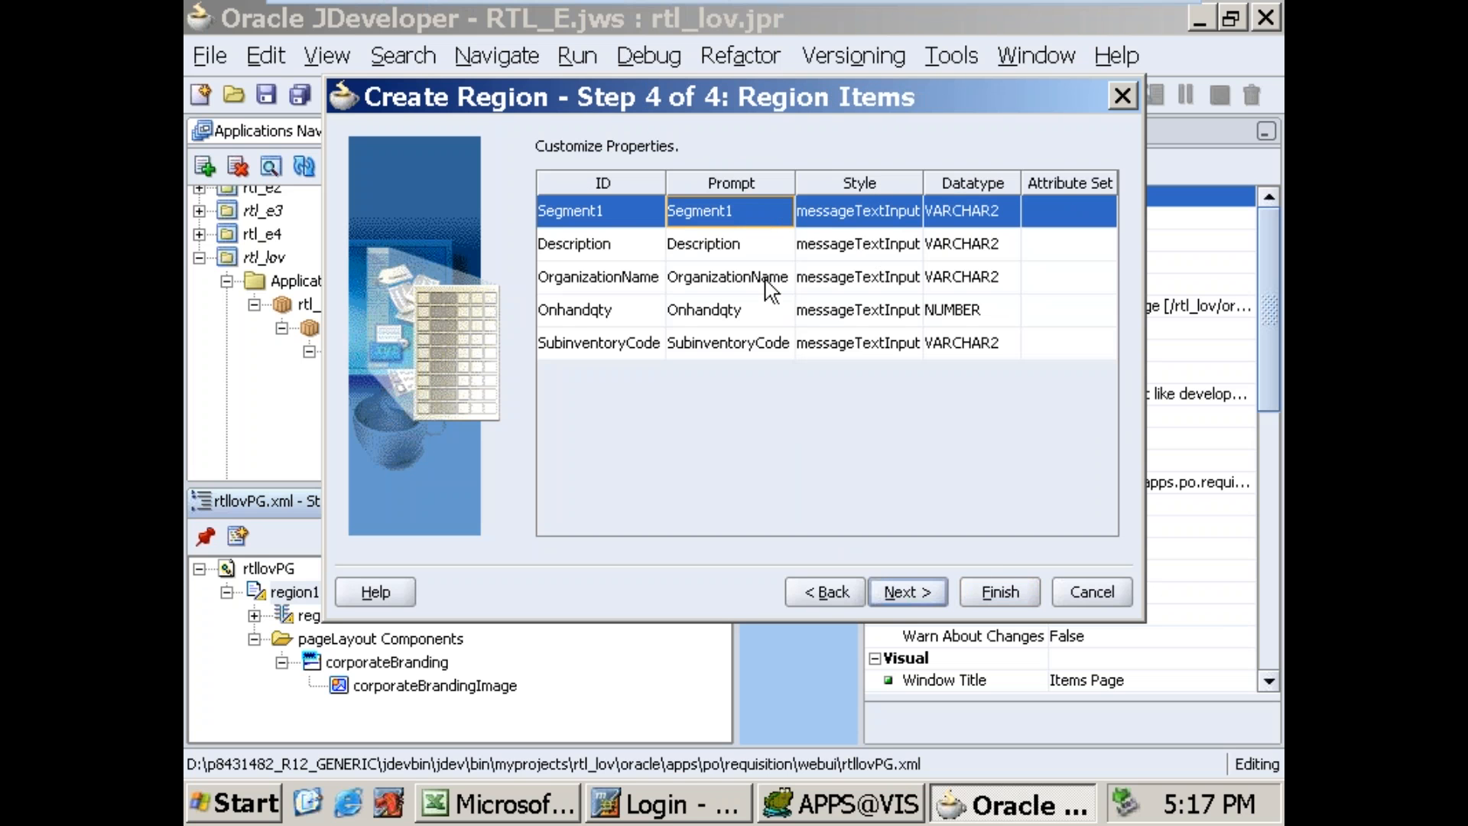
{"action": "key", "text": "Down"}
{"action": "key", "text": "Up"}
{"action": "double_click", "coordinate": [717, 205]}
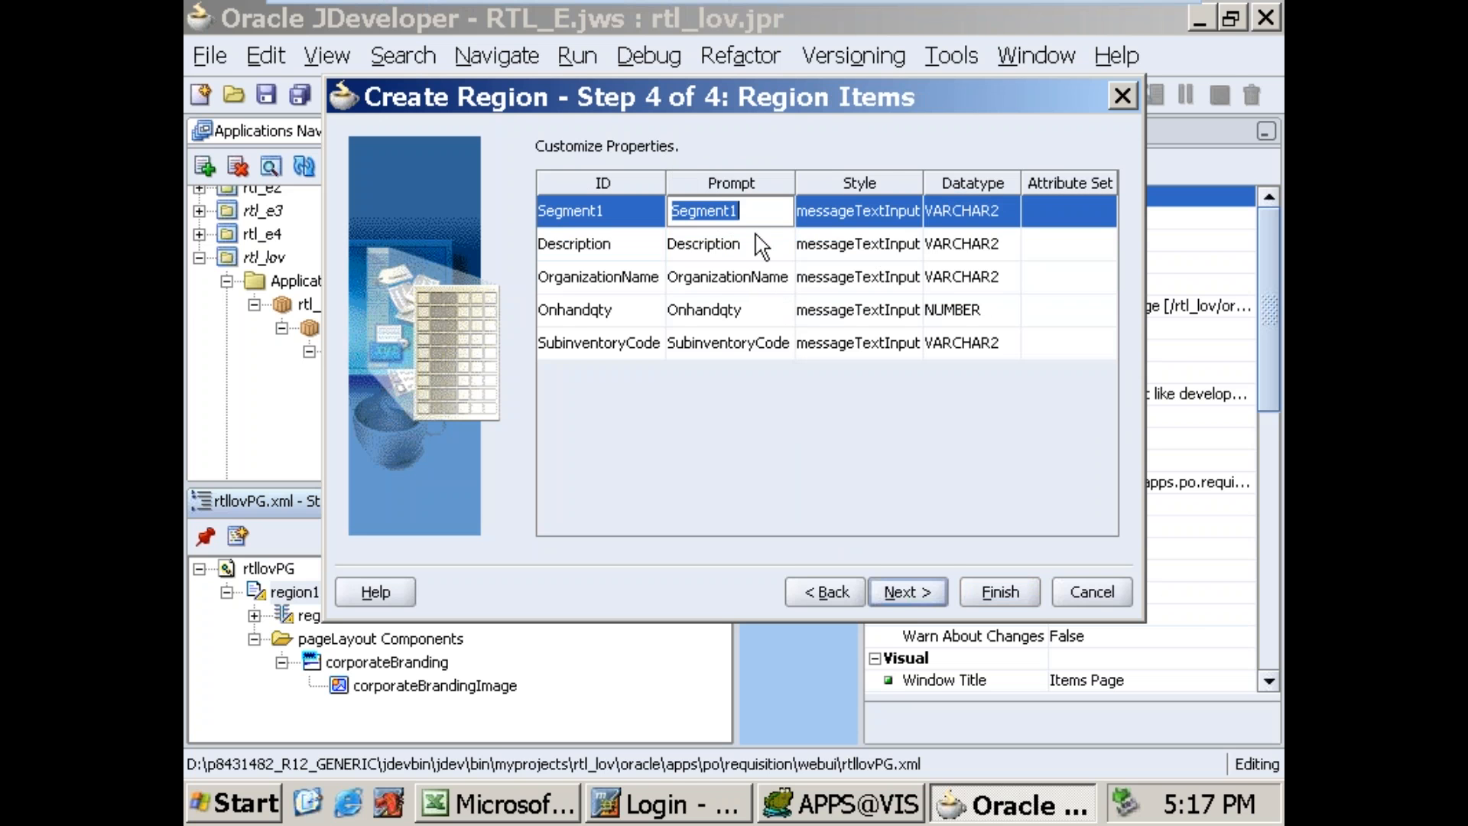
{"action": "type", "text": "Item Name"}
{"action": "left_click", "coordinate": [745, 337]}
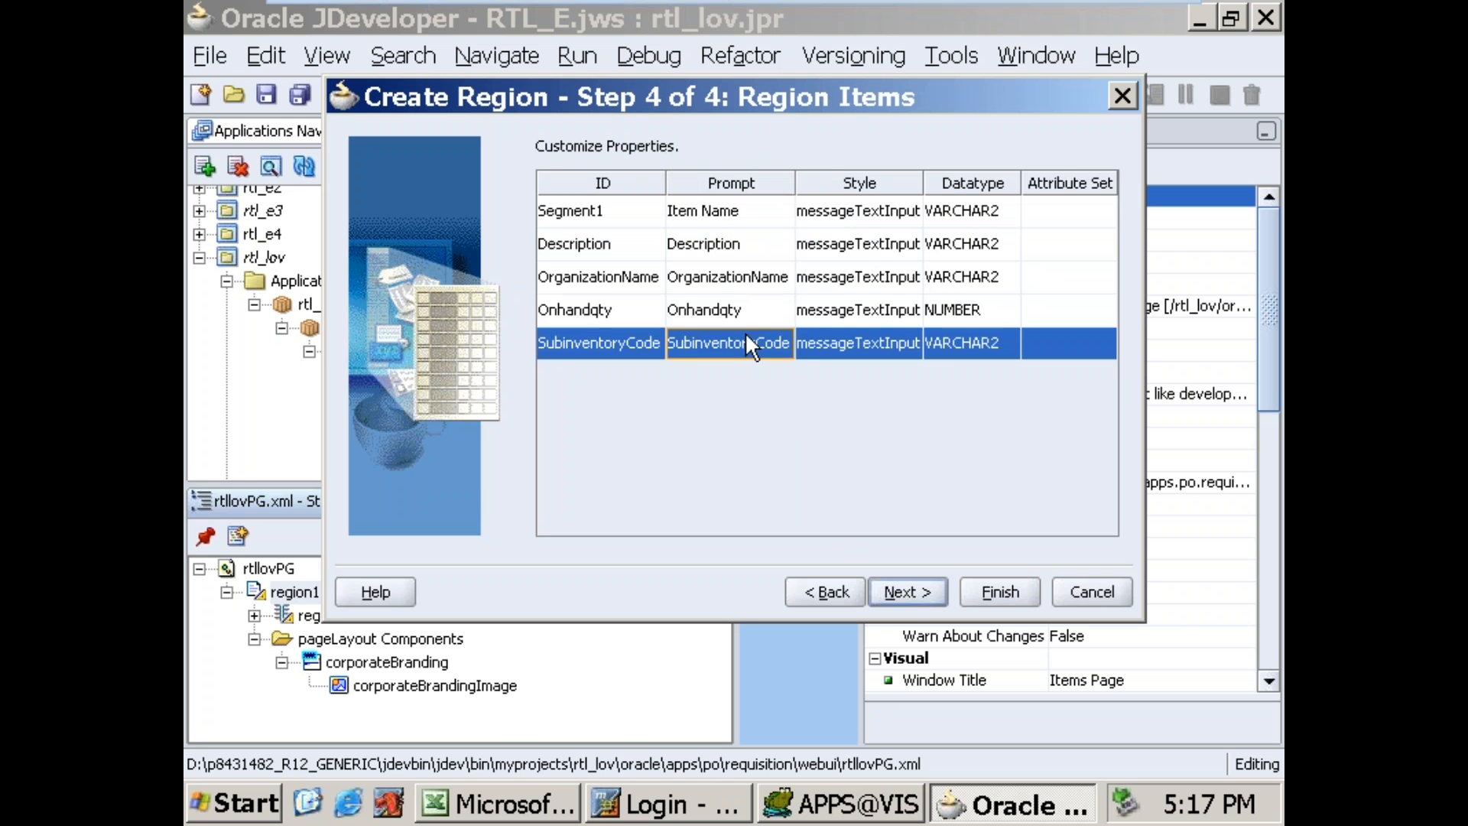
Step: Set the style of all five region items to messageStyledText and finish creating the region
{"action": "left_click", "coordinate": [918, 216]}
{"action": "left_click", "coordinate": [887, 306]}
{"action": "left_click", "coordinate": [908, 245]}
{"action": "left_click", "coordinate": [891, 339]}
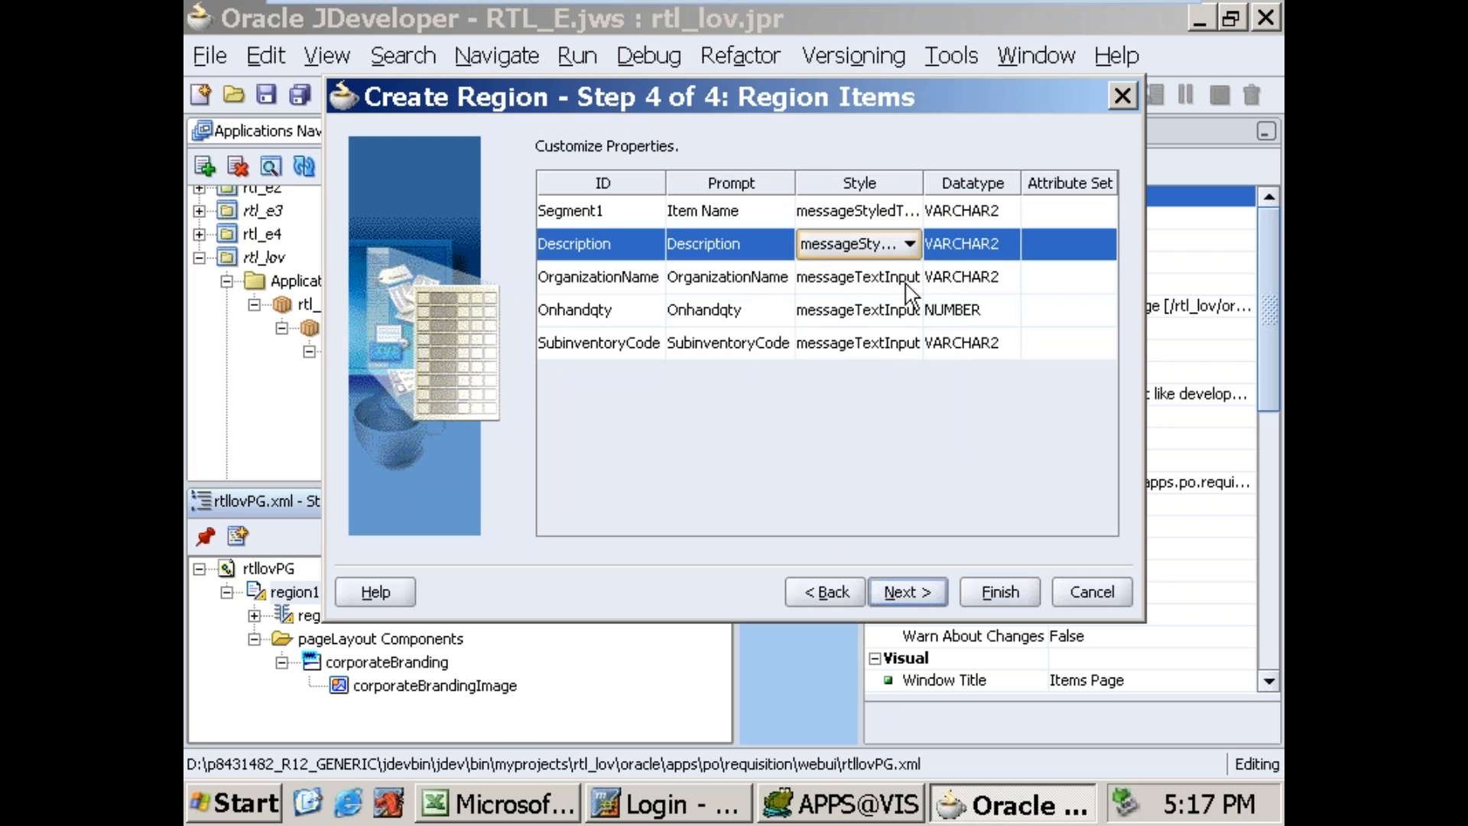
{"action": "left_click", "coordinate": [909, 277]}
{"action": "left_click", "coordinate": [894, 373]}
{"action": "left_click", "coordinate": [908, 310]}
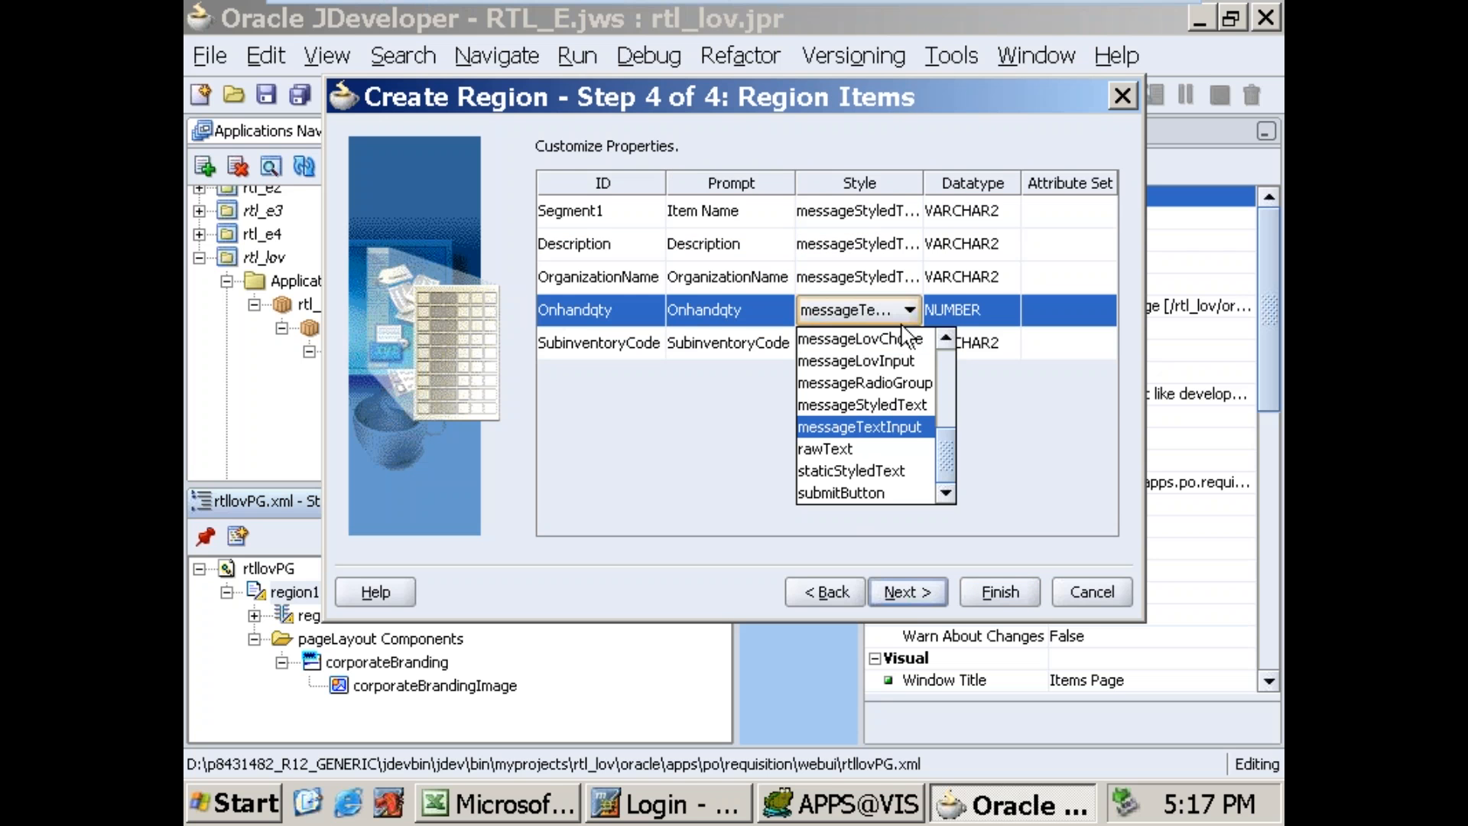
{"action": "left_click", "coordinate": [889, 403]}
{"action": "left_click", "coordinate": [908, 342]}
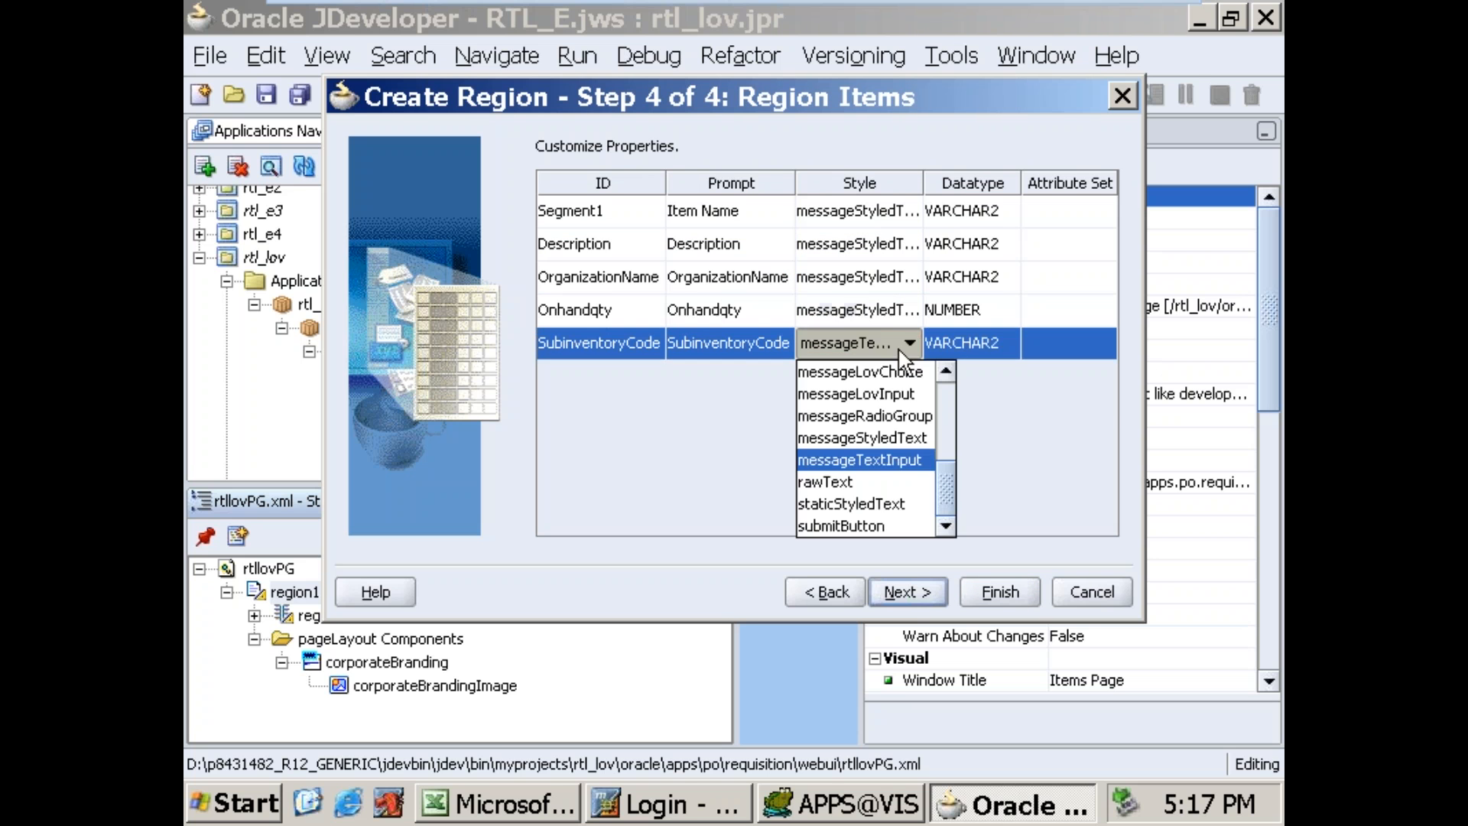
{"action": "left_click", "coordinate": [892, 436]}
{"action": "left_click", "coordinate": [889, 598]}
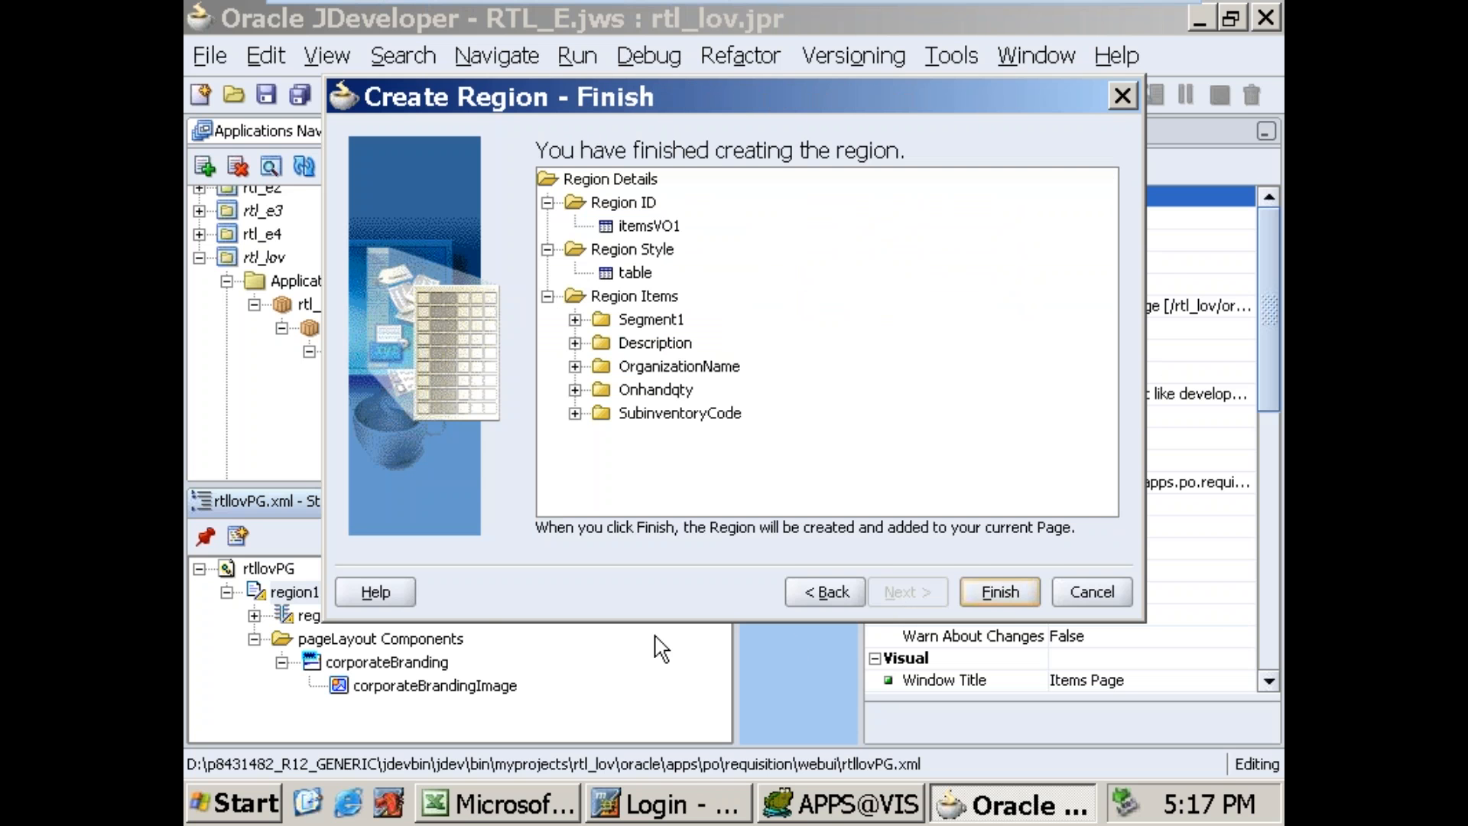
{"action": "left_click", "coordinate": [1000, 592]}
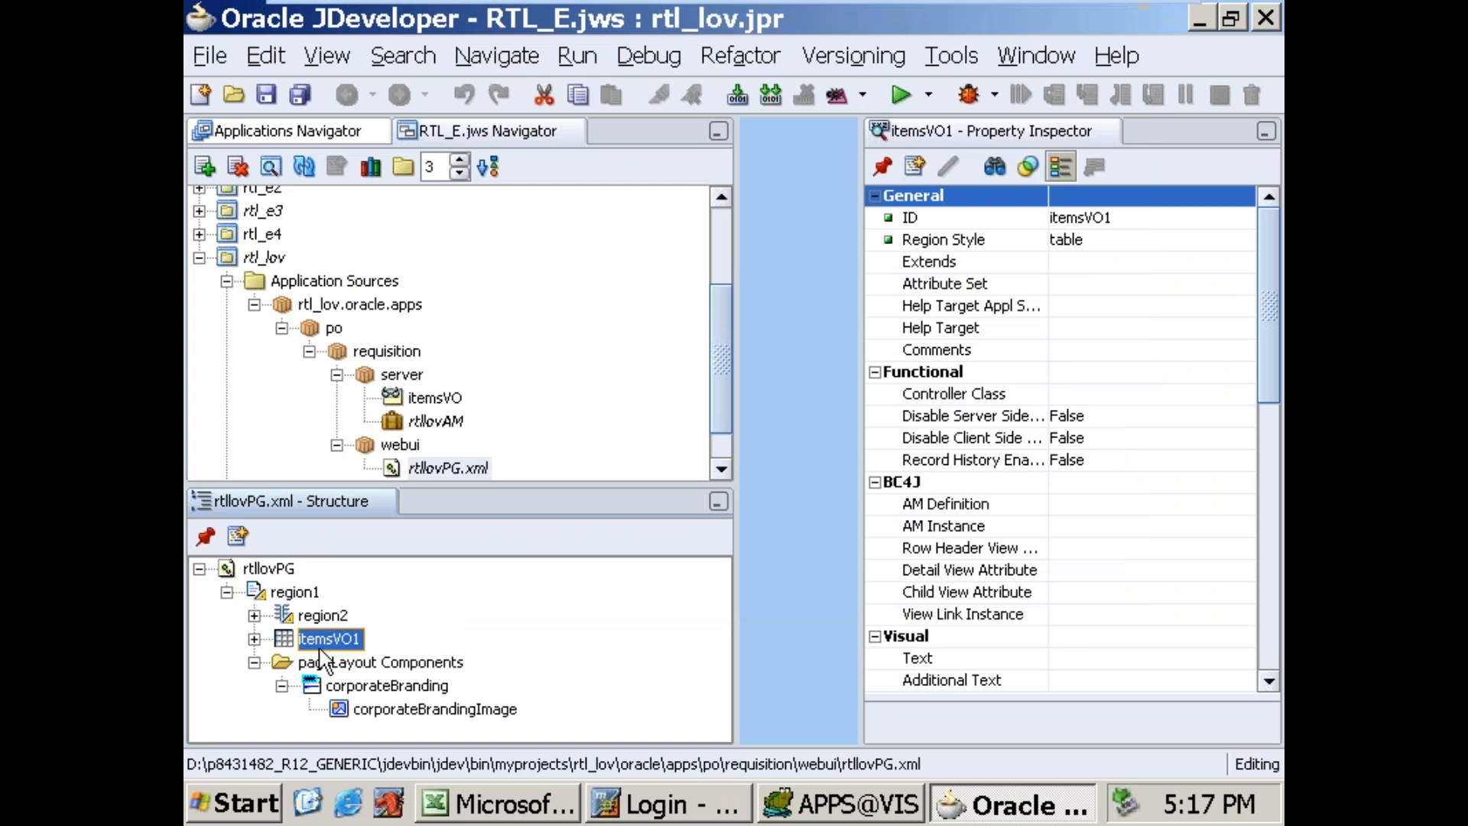
Step: Give the itemsVO1 table region the text "Item Details" and a width of 100%
{"action": "left_click_drag", "start_coordinate": [1276, 375], "coordinate": [1261, 458]}
{"action": "left_click", "coordinate": [1152, 435]}
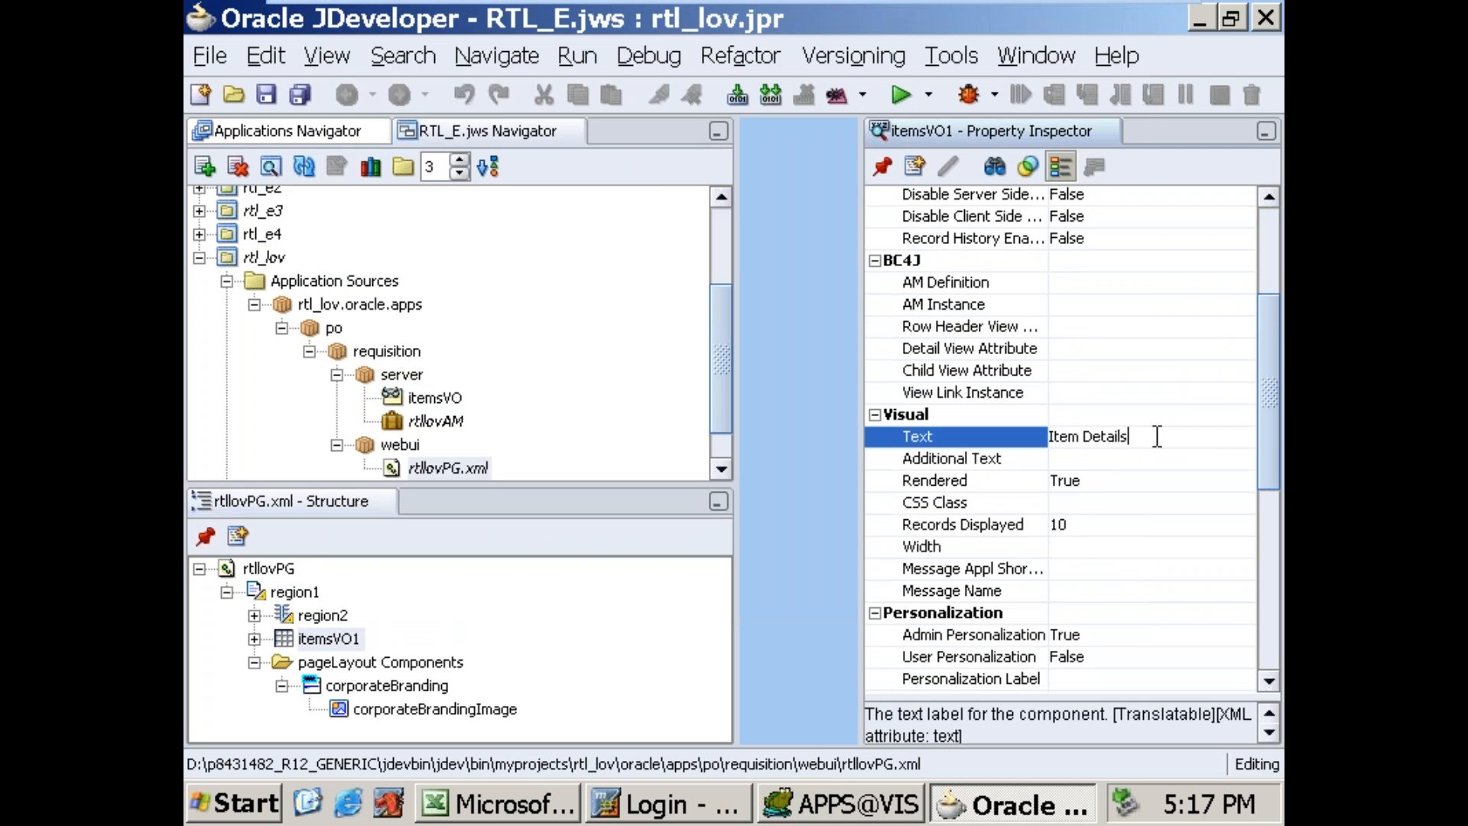
{"action": "left_click", "coordinate": [1132, 548]}
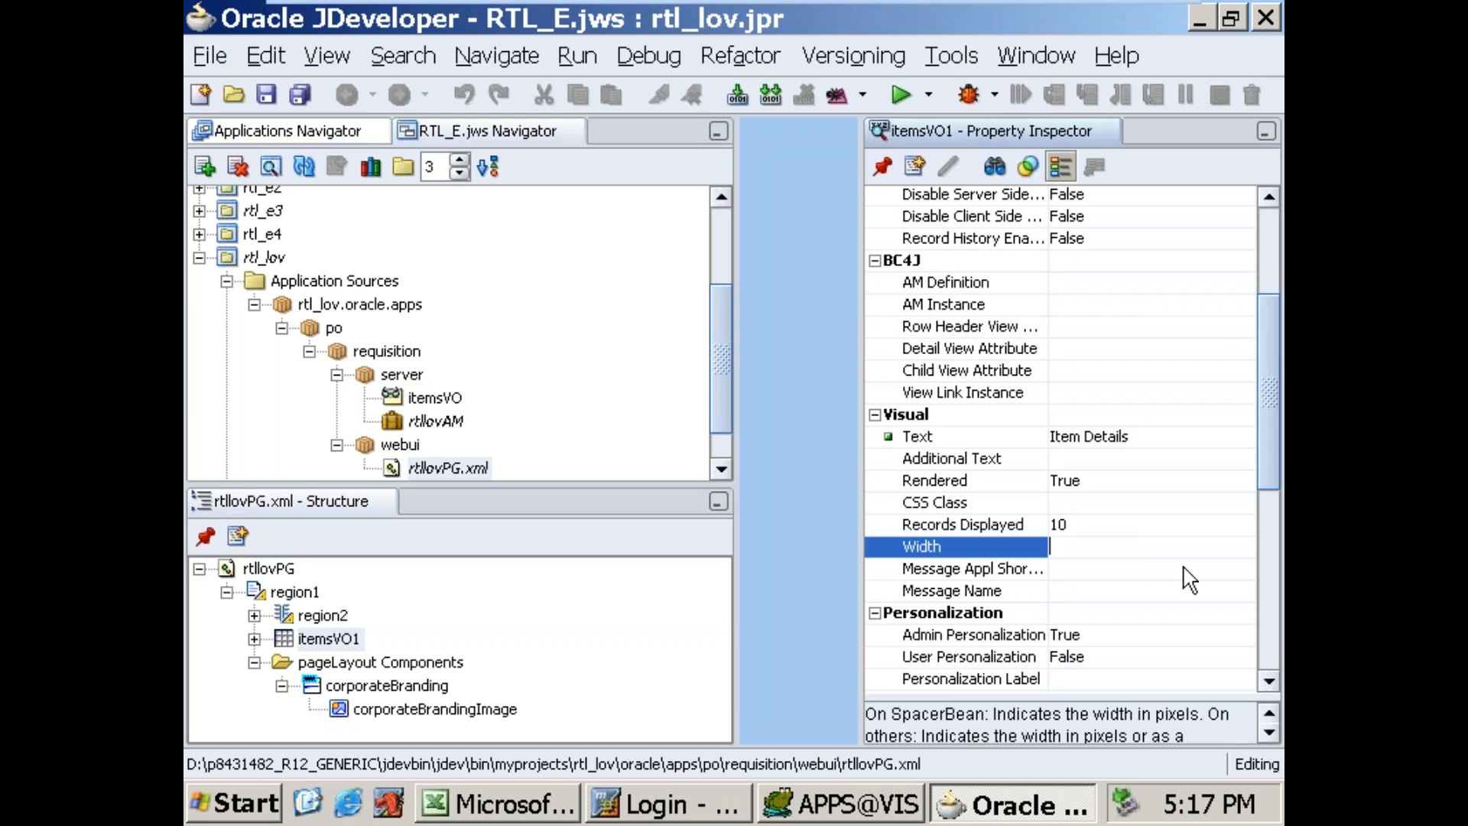
{"action": "type", "text": "100%"}
{"action": "key", "text": "Return"}
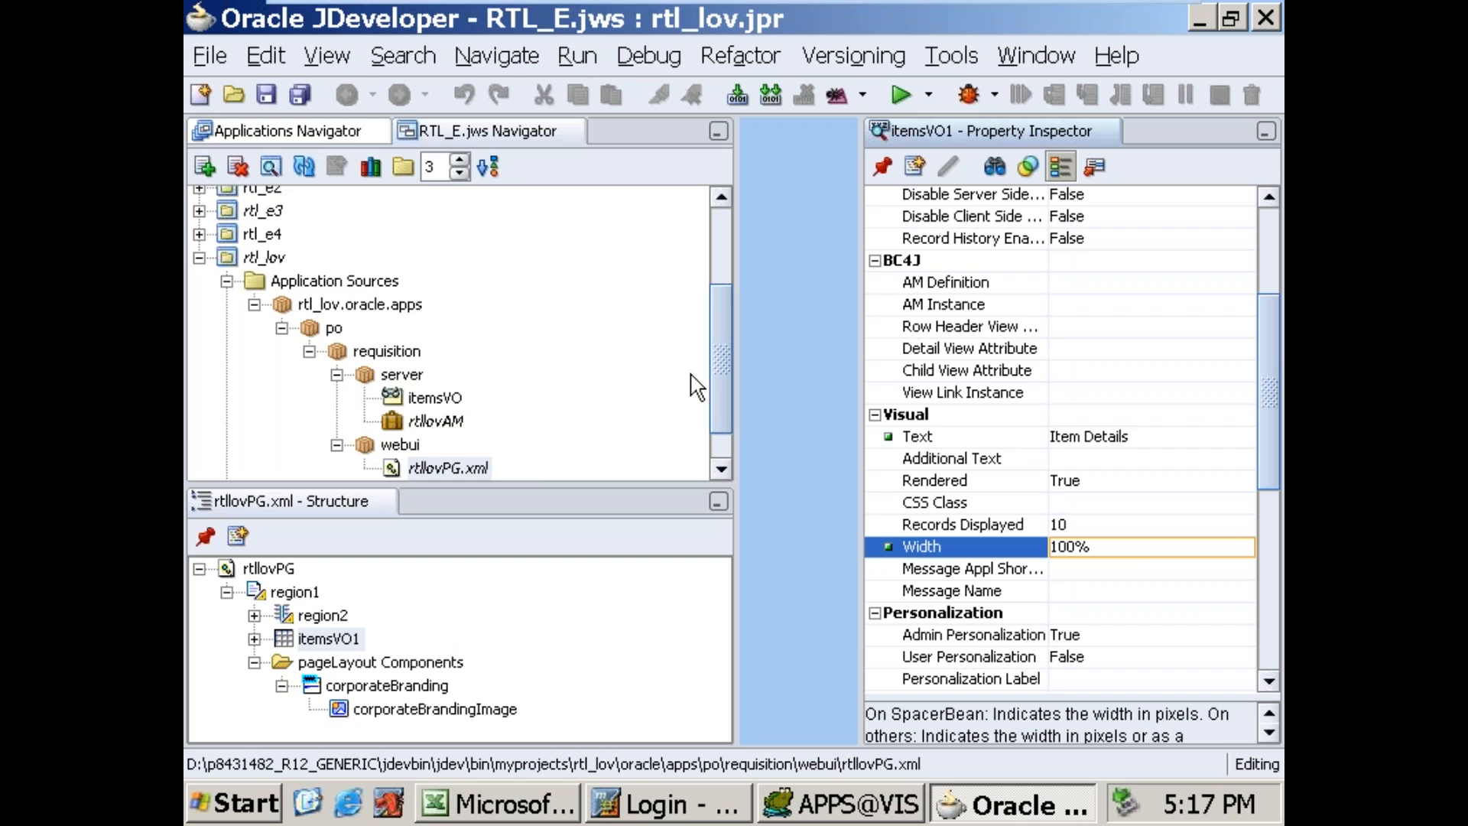
Step: Set a new controller on region1 with package rtl_lov.oracle.apps.po.requisition.webui and class name lovCO
{"action": "scroll", "coordinate": [715, 342], "scroll_direction": "down", "scroll_amount": 2}
{"action": "left_click", "coordinate": [441, 424]}
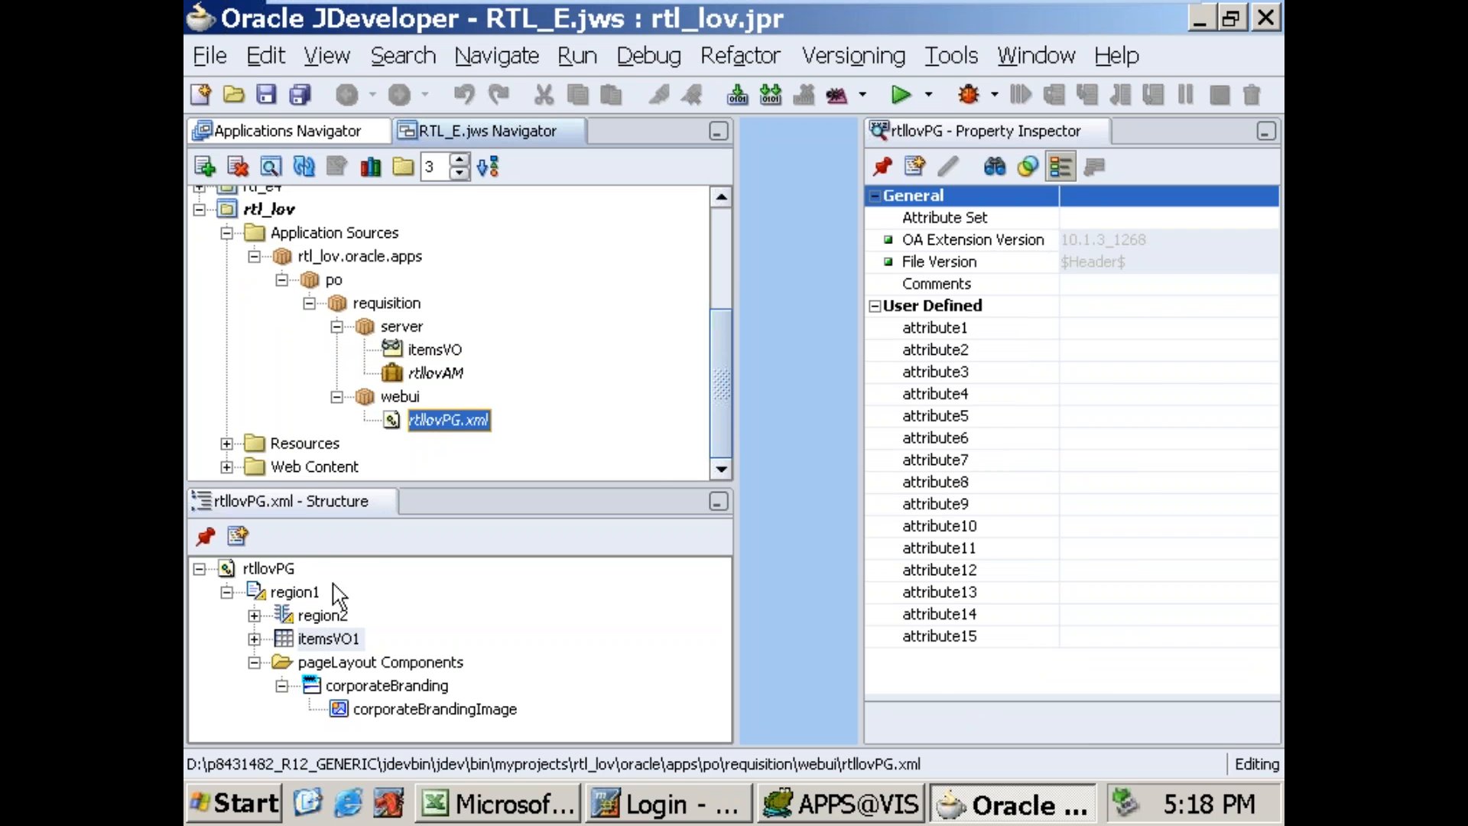
{"action": "left_click", "coordinate": [311, 599]}
{"action": "right_click", "coordinate": [311, 599]}
{"action": "left_click", "coordinate": [455, 343]}
{"action": "left_click", "coordinate": [947, 272]}
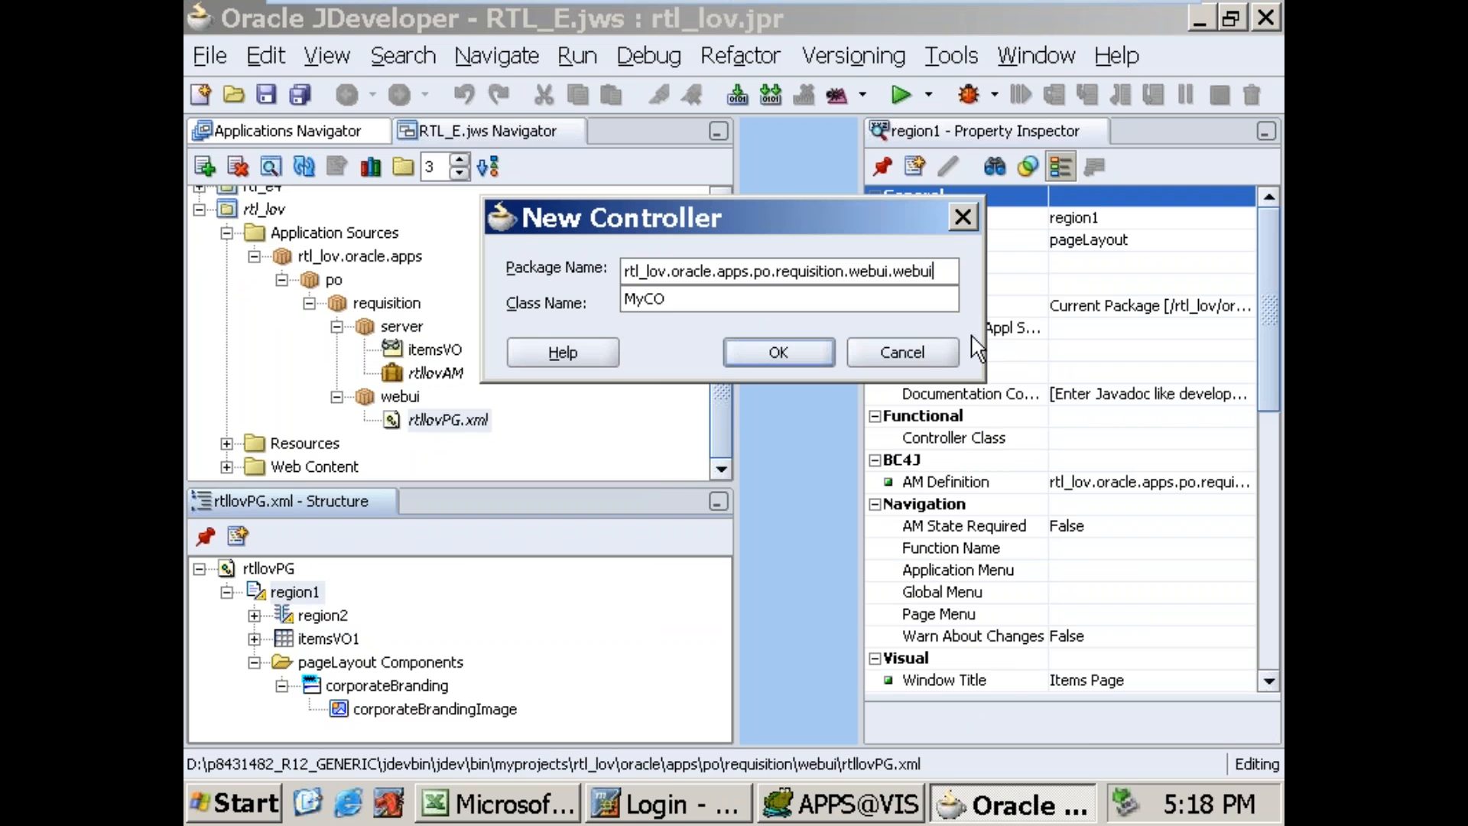
{"action": "key", "text": "Tab"}
{"action": "key", "text": "Home"}
{"action": "key", "text": "Delete"}
{"action": "type", "text": "lov"}
{"action": "left_click", "coordinate": [779, 353]}
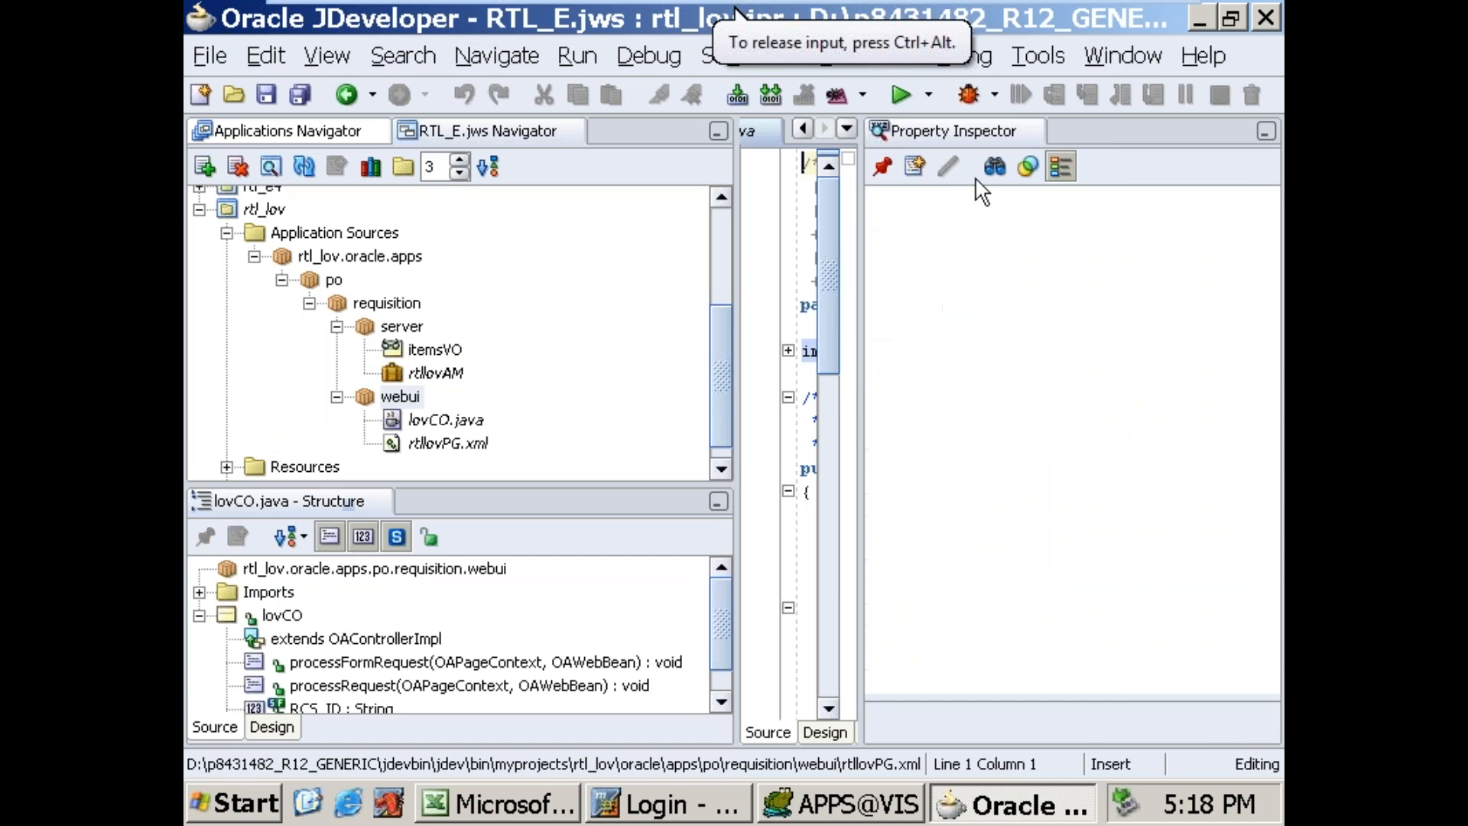
Step: Close the Property Inspector, maximize the lovCO.java editor and place the cursor after the super.processFormRequest call
{"action": "left_click", "coordinate": [1031, 130]}
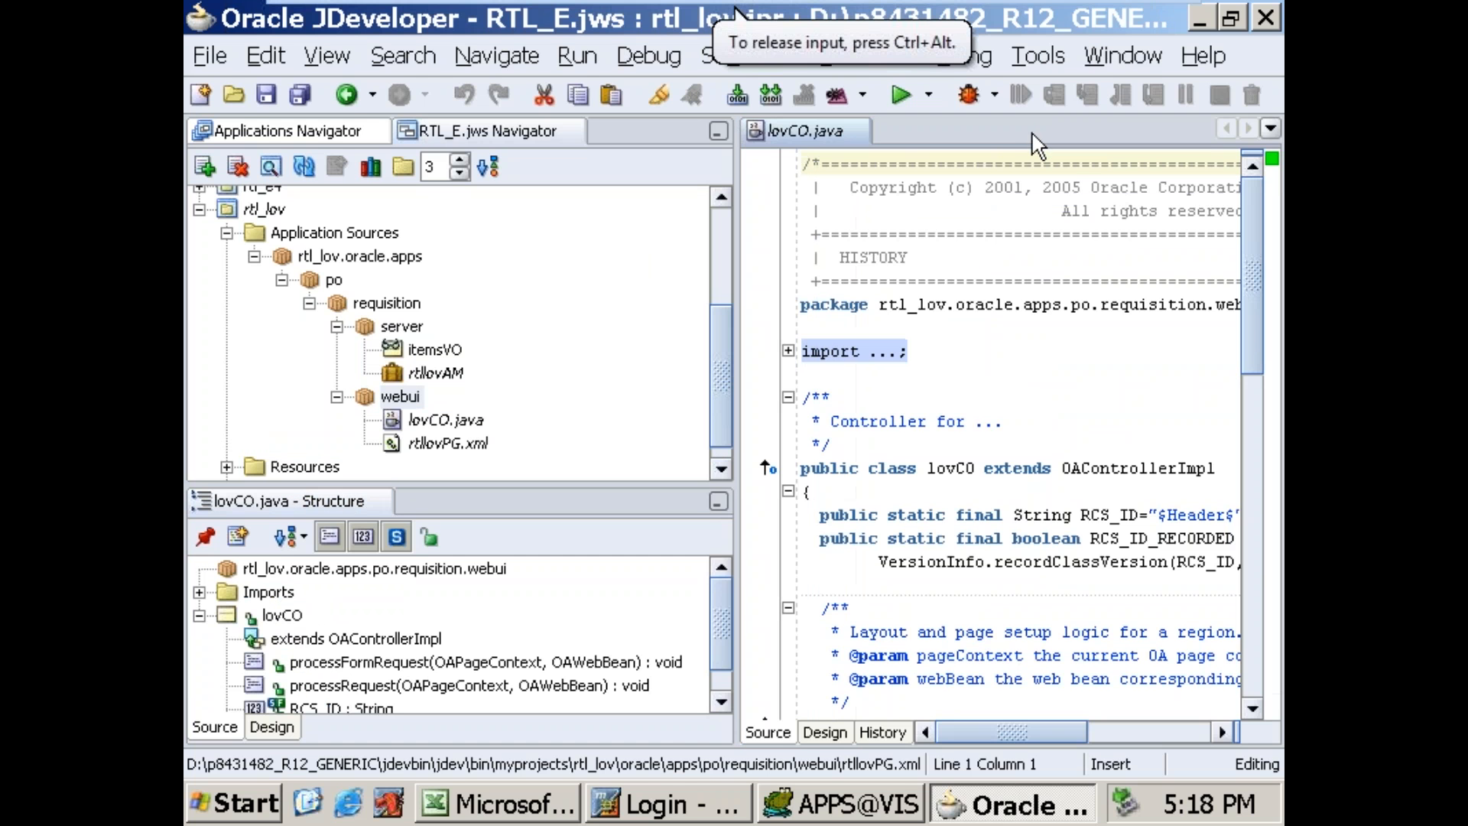
{"action": "double_click", "coordinate": [809, 131]}
{"action": "scroll", "coordinate": [1029, 597], "scroll_direction": "down", "scroll_amount": 6}
{"action": "scroll", "coordinate": [1028, 597], "scroll_direction": "down", "scroll_amount": 1}
{"action": "left_click", "coordinate": [793, 555]}
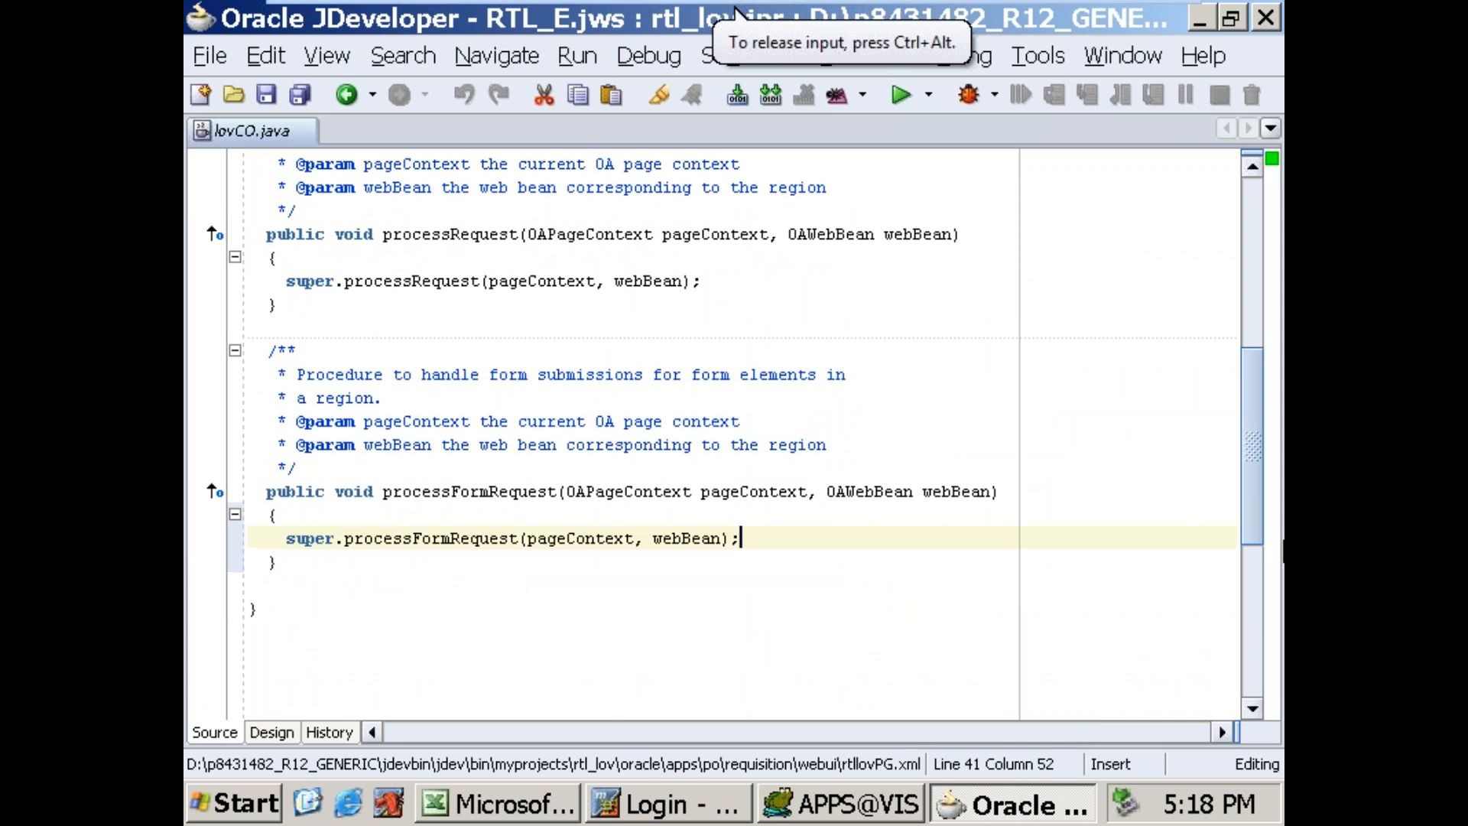
Step: Add the line OAApplicationModule am=pageContext.getParameter(webBean); below the super.processFormRequest call
{"action": "key", "text": "Return"}
{"action": "type", "text": "OAA"}
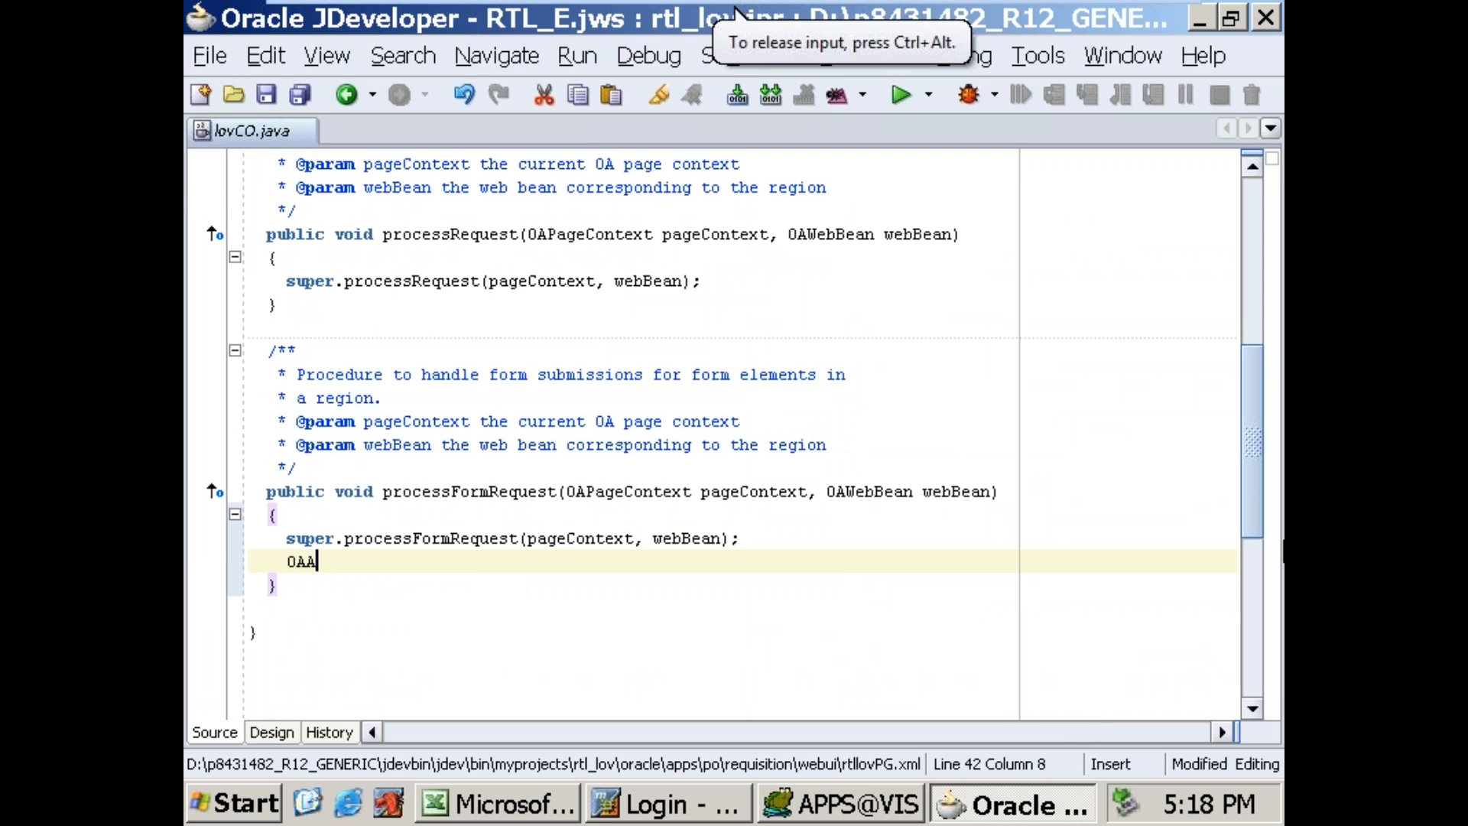
{"action": "type", "text": "pplication"}
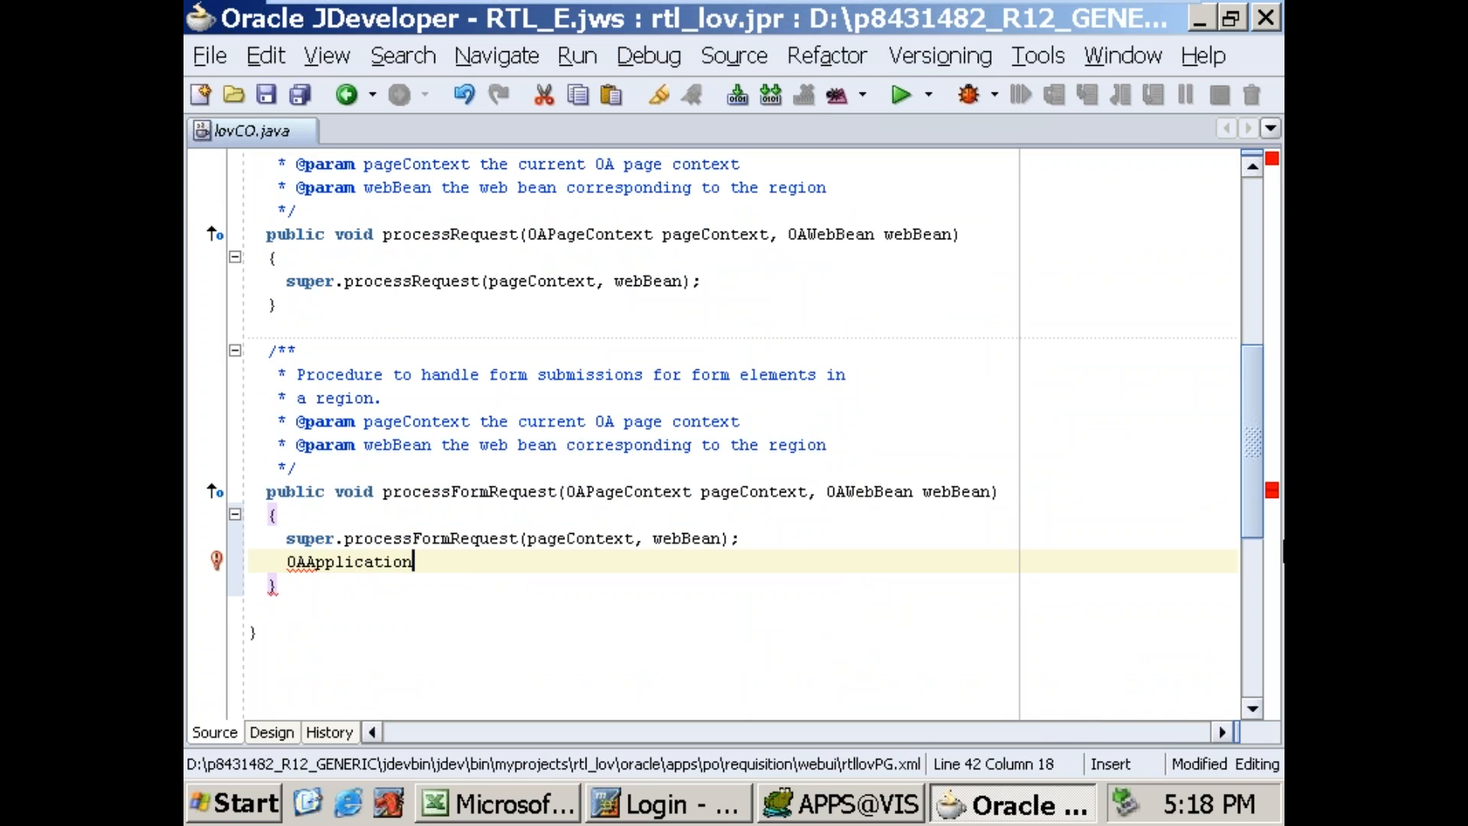
{"action": "type", "text": "Module am="}
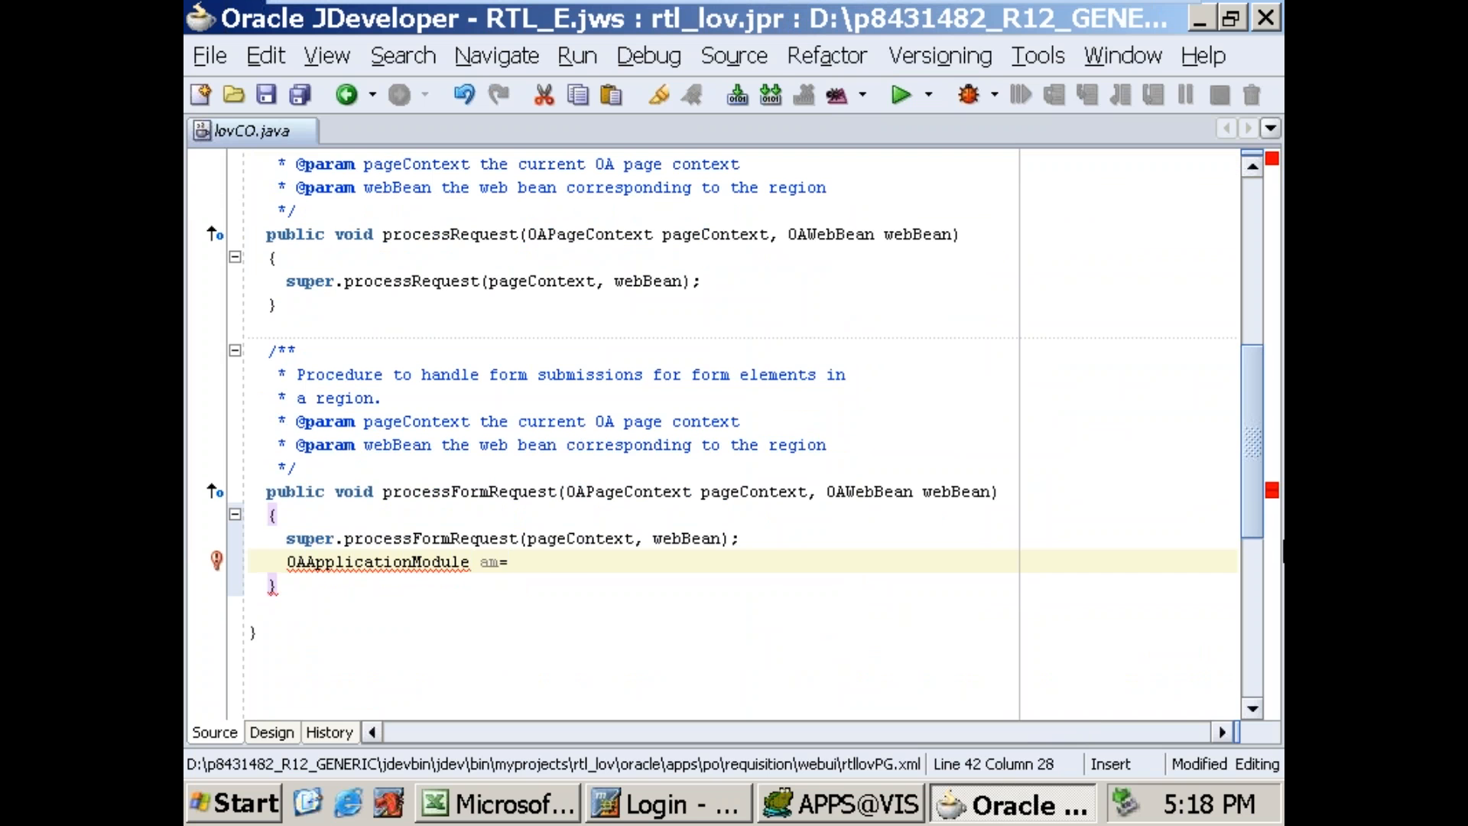
{"action": "type", "text": "pageContext."}
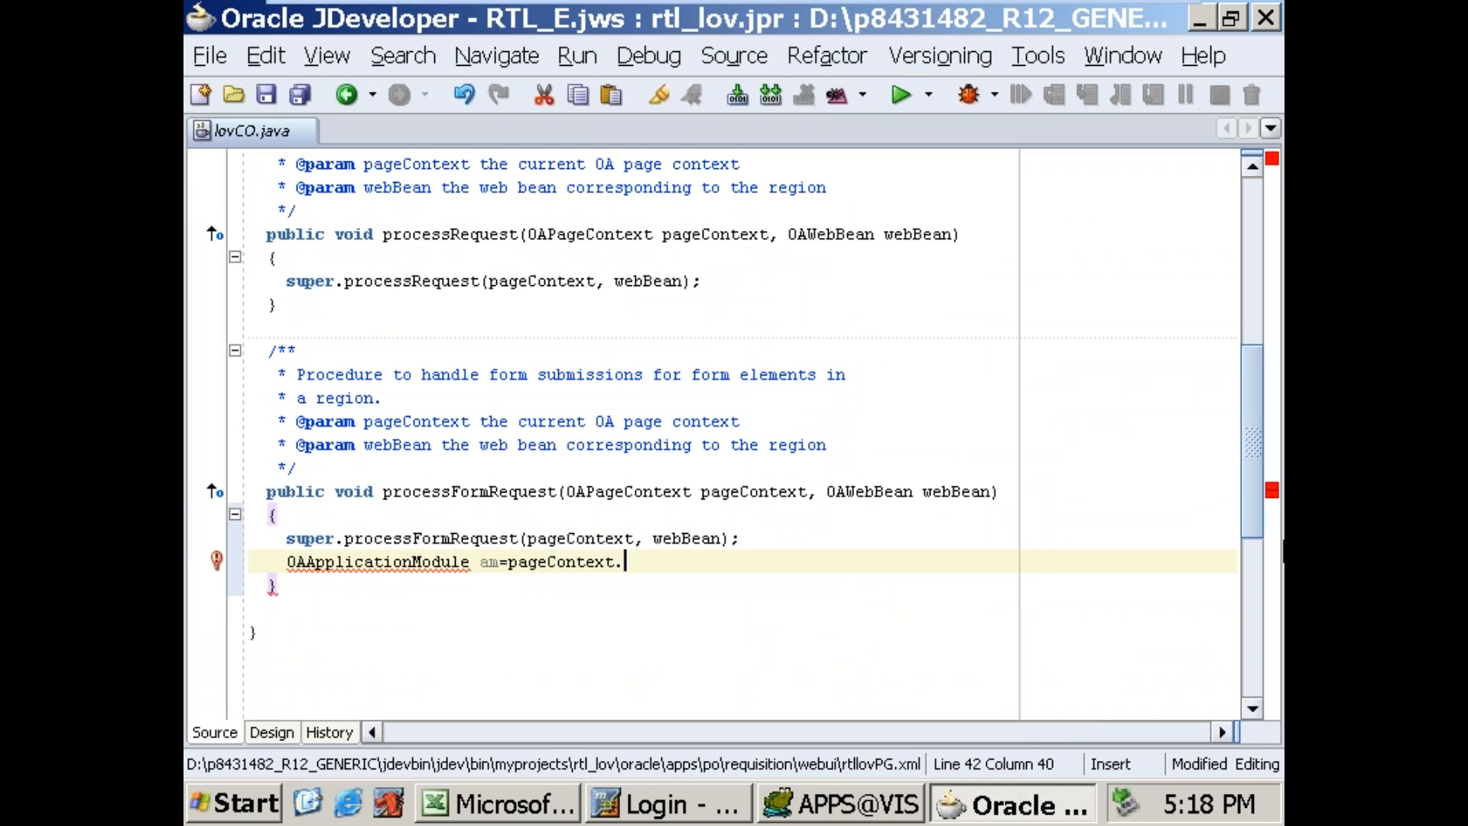
{"action": "type", "text": "getpara"}
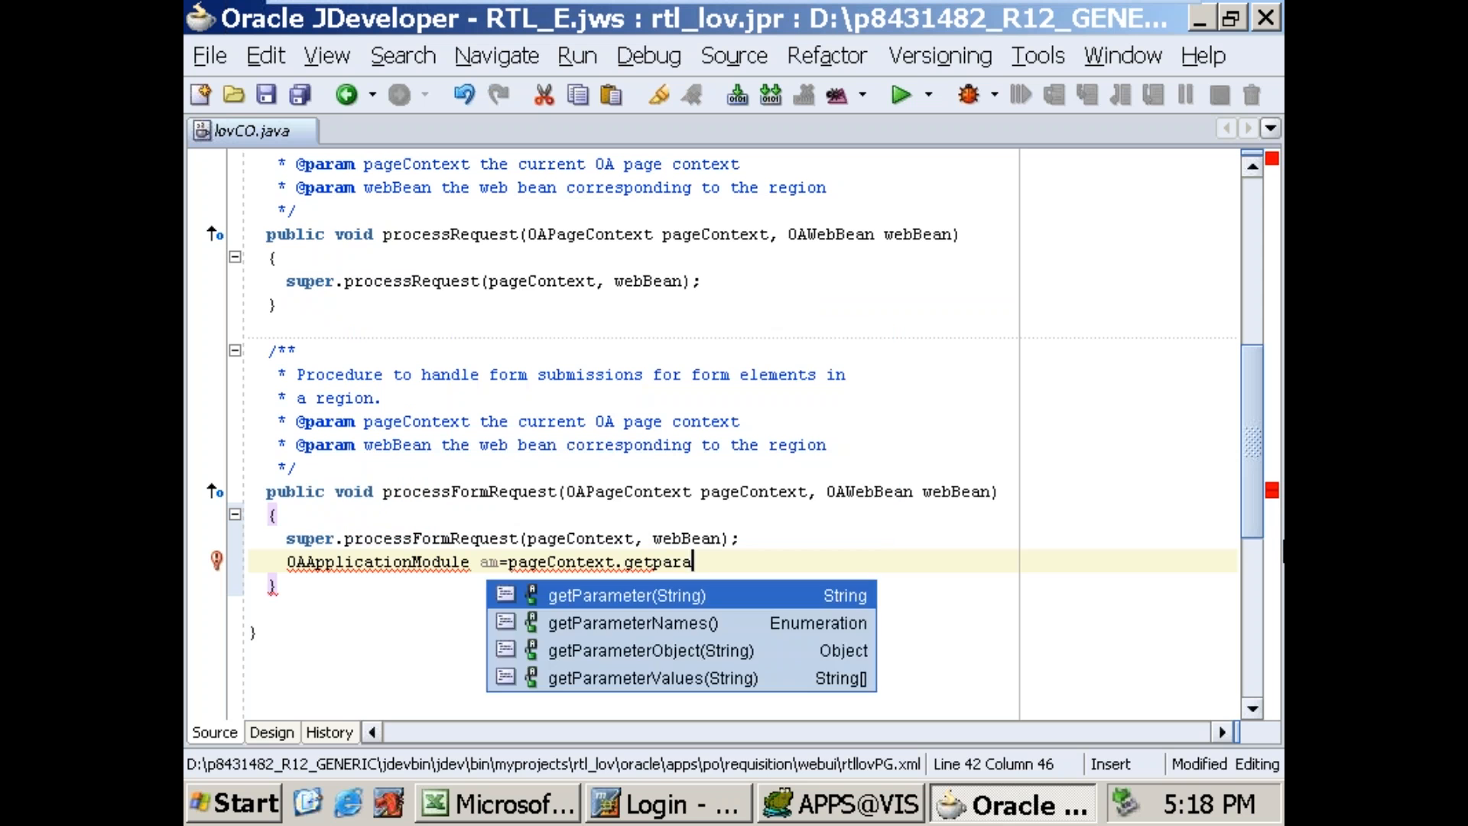
{"action": "key", "text": "Return"}
{"action": "type", "text": "webBean)"}
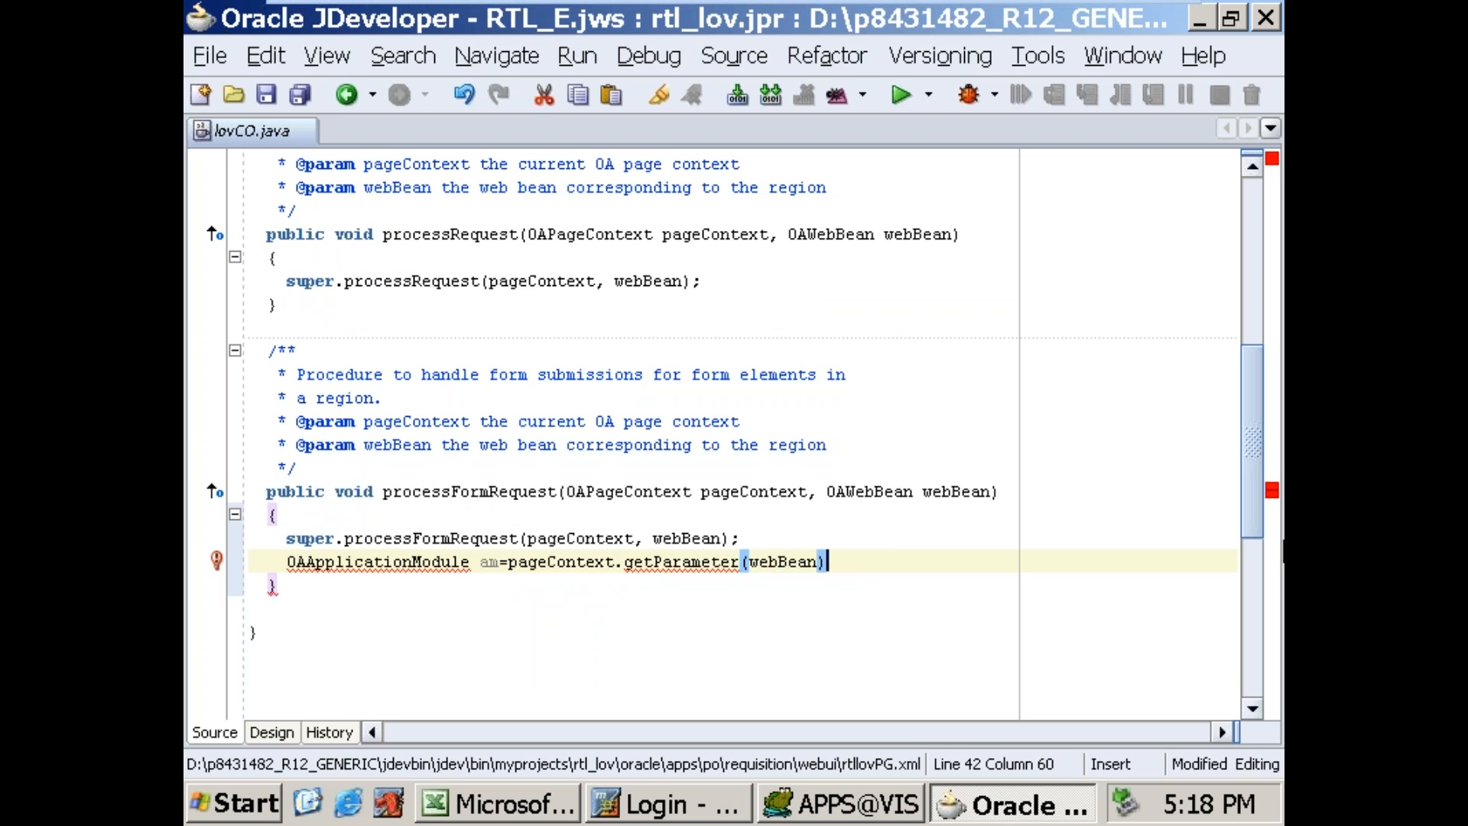
{"action": "type", "text": ";"}
{"action": "key", "text": "Return"}
Step: Import oracle.apps.fnd.framework.OAApplicationModule for the am declaration and add a new line below it
{"action": "key", "text": "Up"}
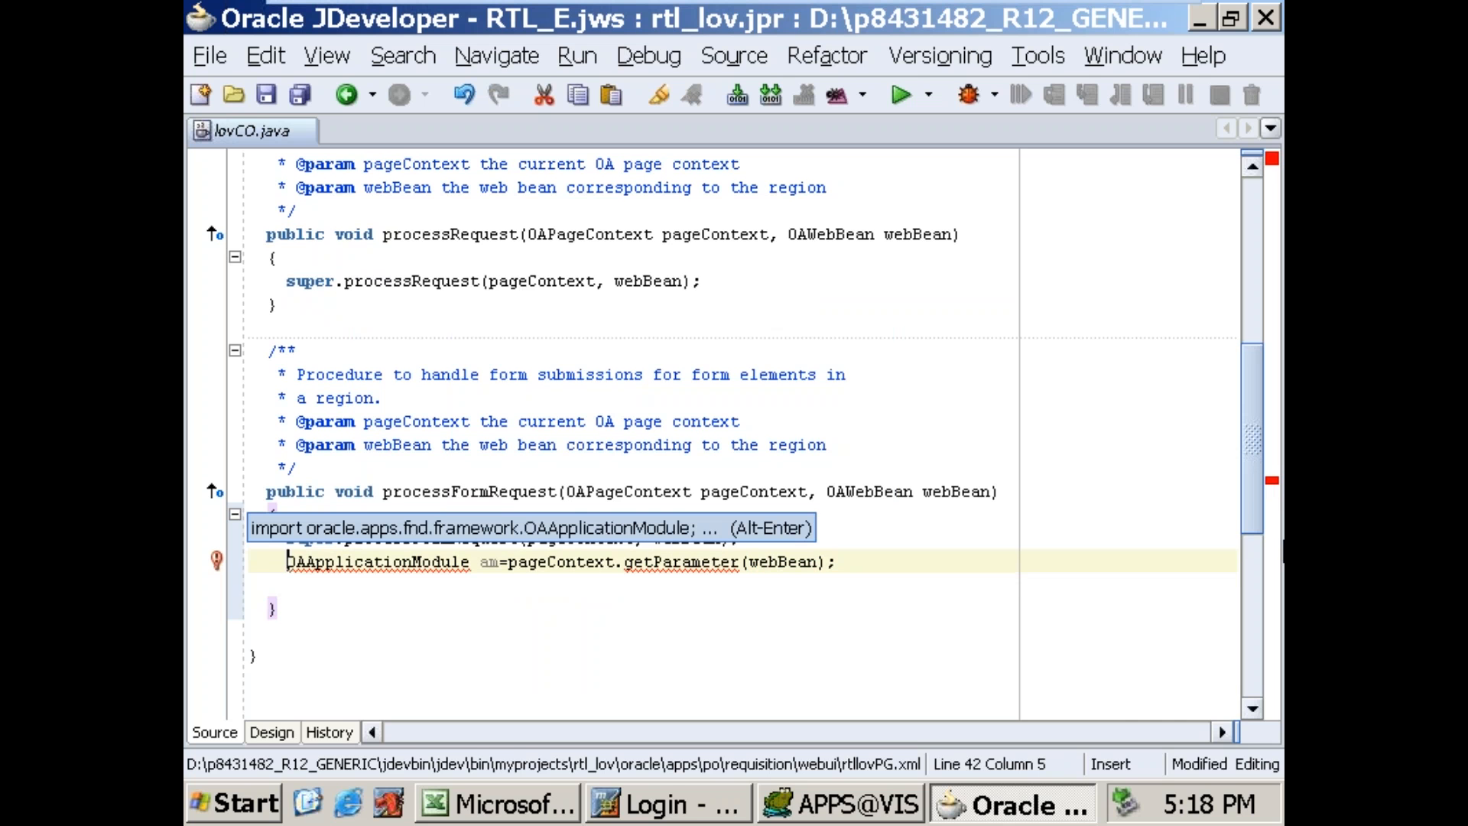
{"action": "key", "text": "alt+Return"}
{"action": "key", "text": "Return"}
{"action": "key", "text": "End"}
{"action": "key", "text": "Return"}
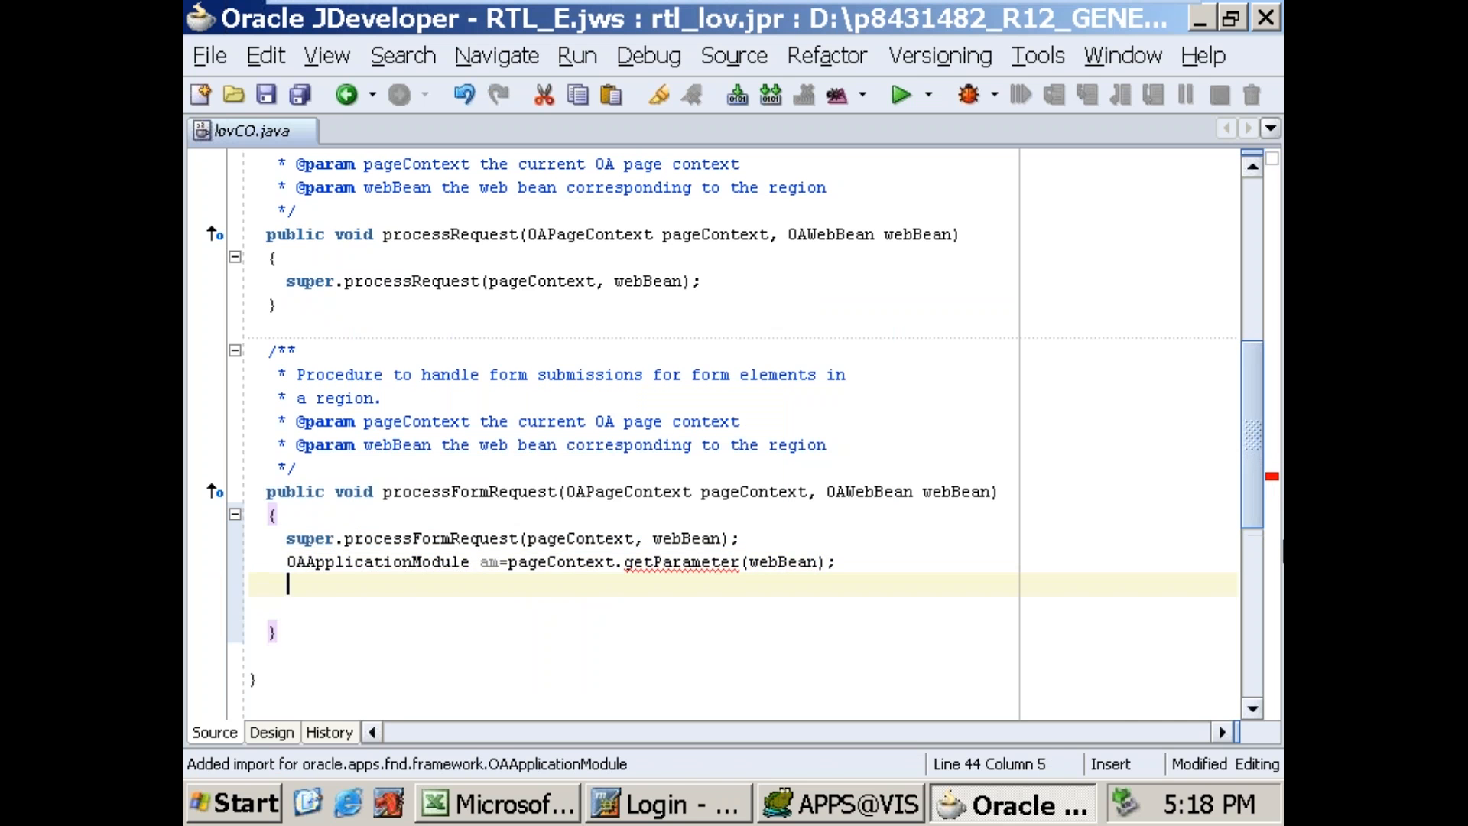
Step: Replace getParameter with getApplicationModule in the am declaration
{"action": "key", "text": "Up"}
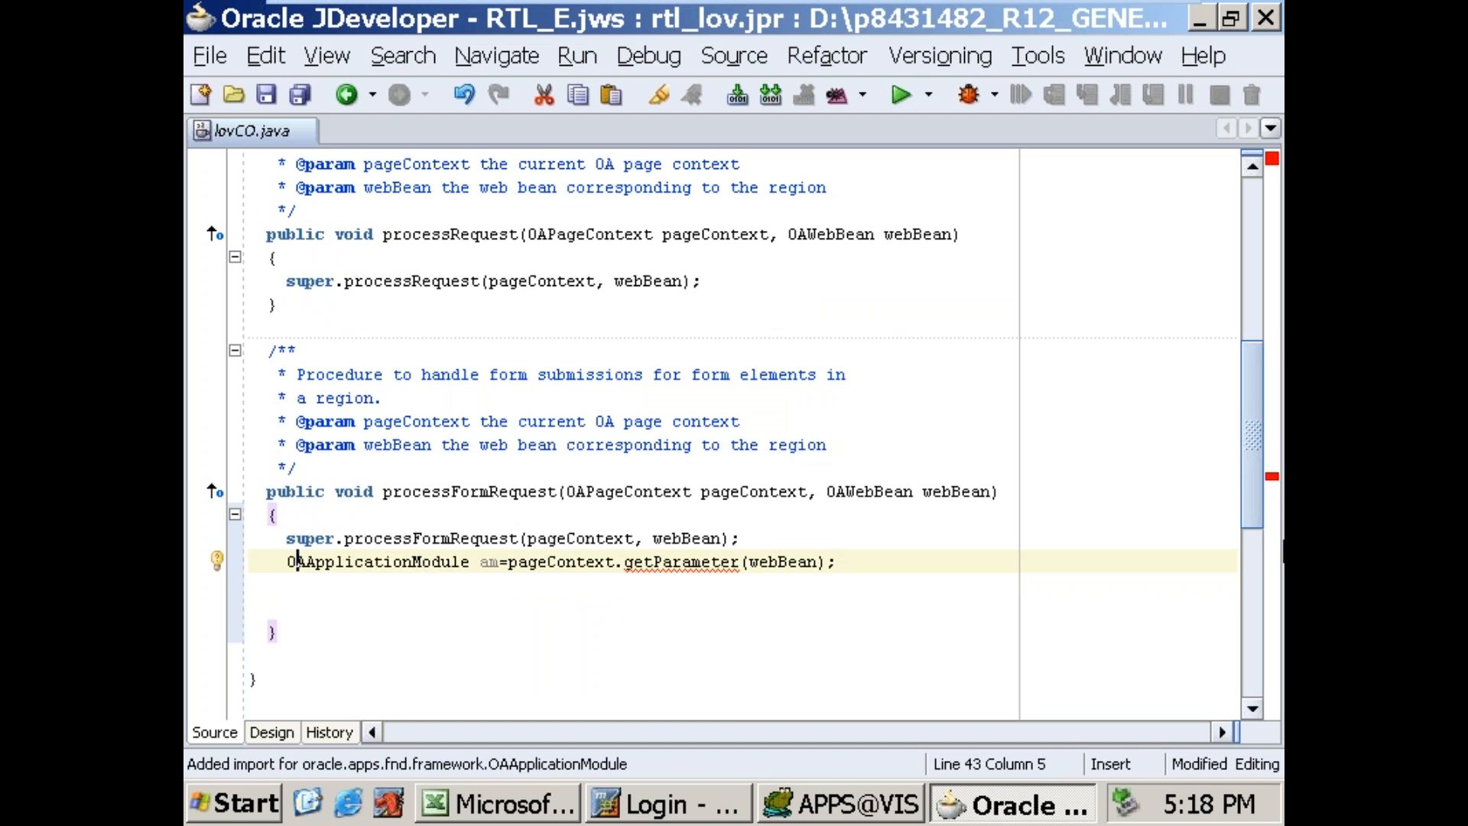
{"action": "key", "text": "Right"}
{"action": "key", "text": "Right"}
{"action": "key", "text": "Right"}
{"action": "key", "text": "Right"}
{"action": "key", "text": "Right"}
{"action": "key", "text": "Right"}
{"action": "key", "text": "Right"}
{"action": "key", "text": "Right"}
{"action": "key", "text": "Right"}
{"action": "key", "text": "Right"}
{"action": "key", "text": "Right"}
{"action": "key", "text": "Right"}
{"action": "key", "text": "Right"}
{"action": "key", "text": "Right"}
{"action": "key", "text": "Right"}
{"action": "key", "text": "Right"}
{"action": "key", "text": "Right"}
{"action": "key", "text": "Right"}
{"action": "key", "text": "Right"}
{"action": "key", "text": "Right"}
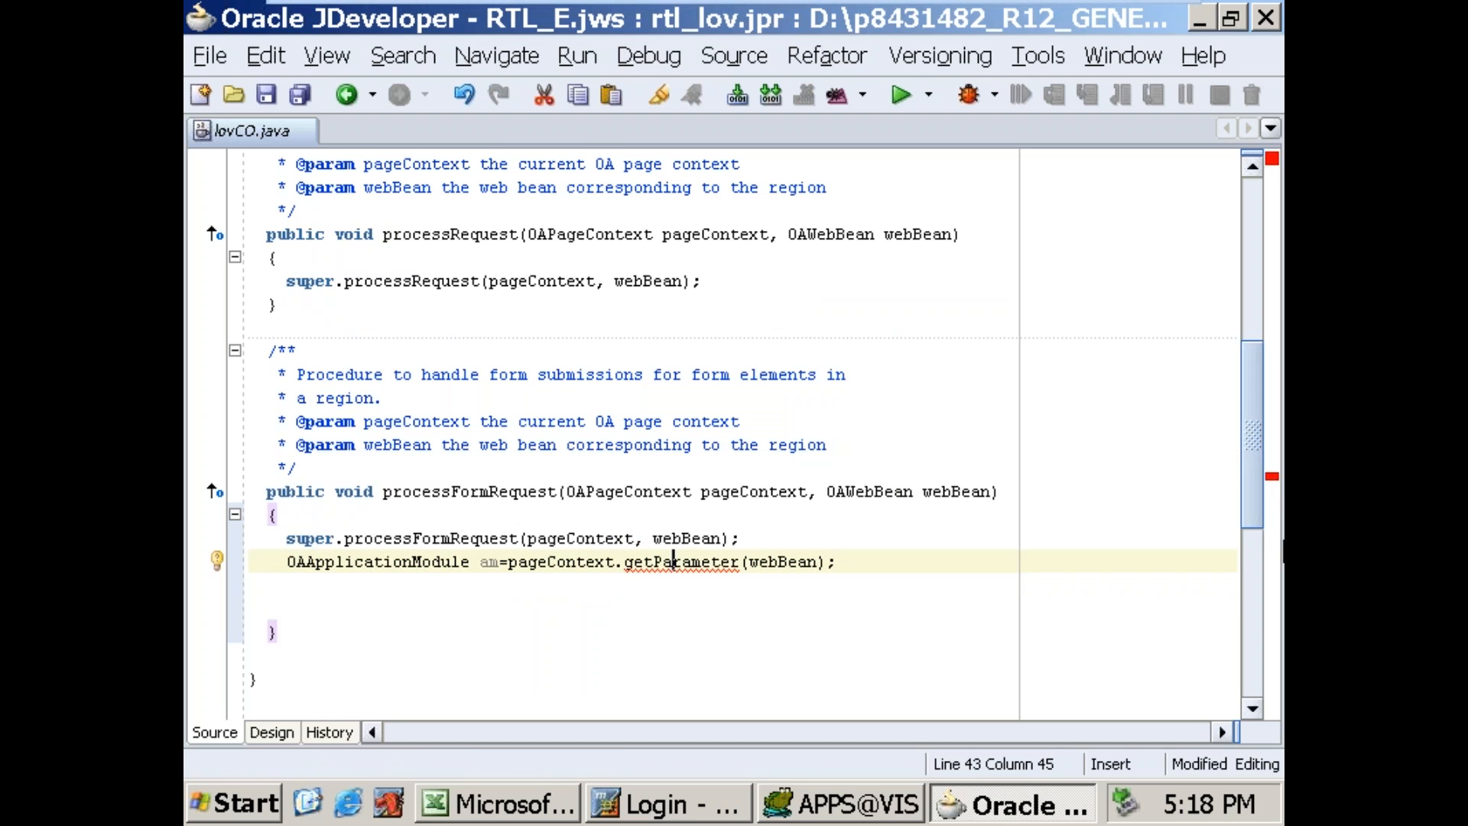
{"action": "key", "text": "shift+Right"}
{"action": "key", "text": "shift+Right"}
{"action": "key", "text": "shift+Right"}
{"action": "key", "text": "shift+Right"}
{"action": "key", "text": "shift+Right"}
{"action": "key", "text": "shift+Right"}
{"action": "key", "text": "shift+Right"}
{"action": "key", "text": "shift+Right"}
{"action": "key", "text": "shift+Right"}
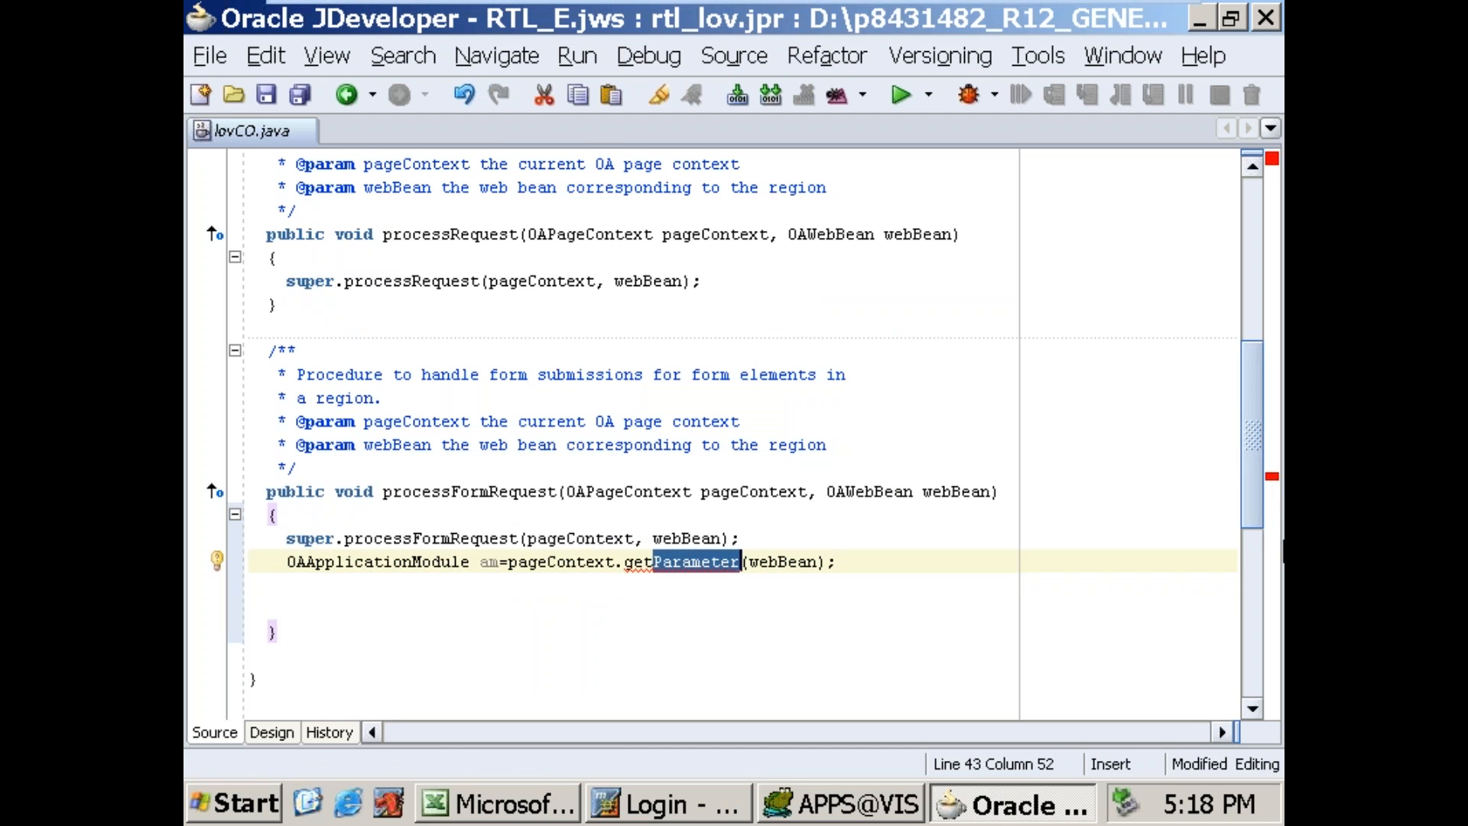
{"action": "type", "text": "ApplicationM"}
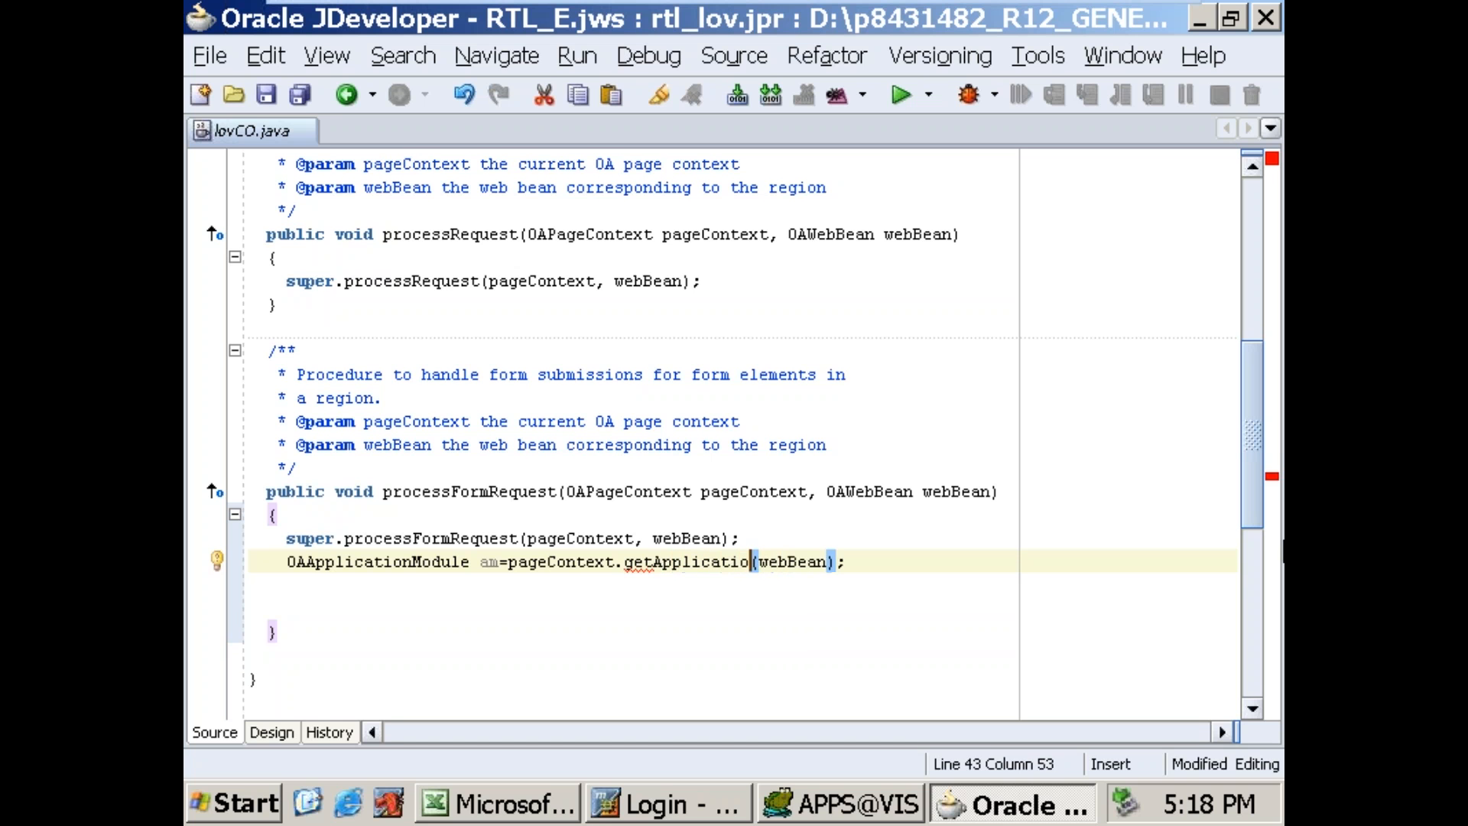
{"action": "type", "text": "odule"}
{"action": "key", "text": "End"}
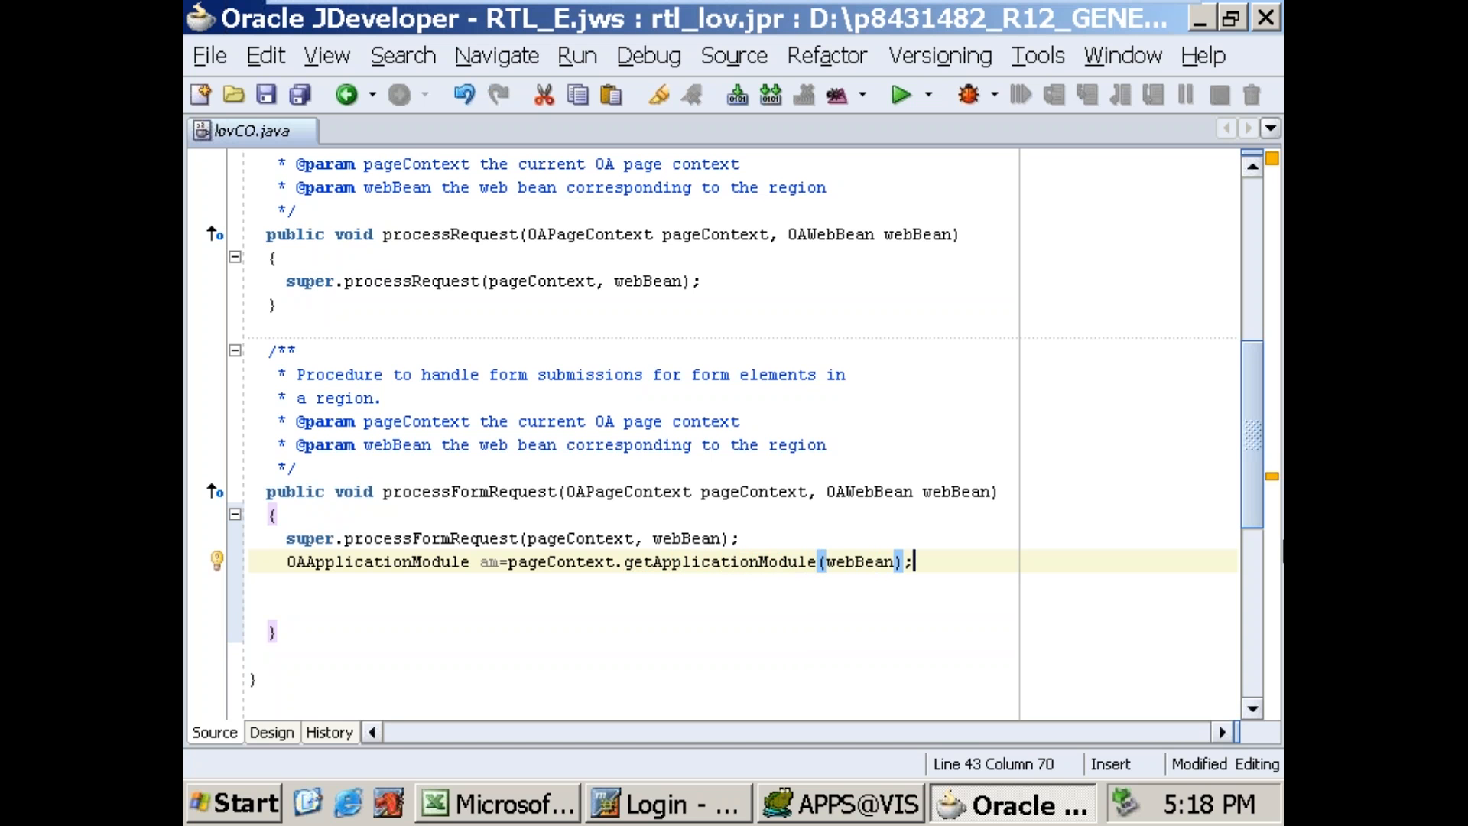
Step: Start the declaration OAViewObject v1=(OAViewObject) below the am line and import oracle.apps.fnd.framework.OAViewObject
{"action": "key", "text": "Return"}
{"action": "type", "text": "OAViewObject vl"}
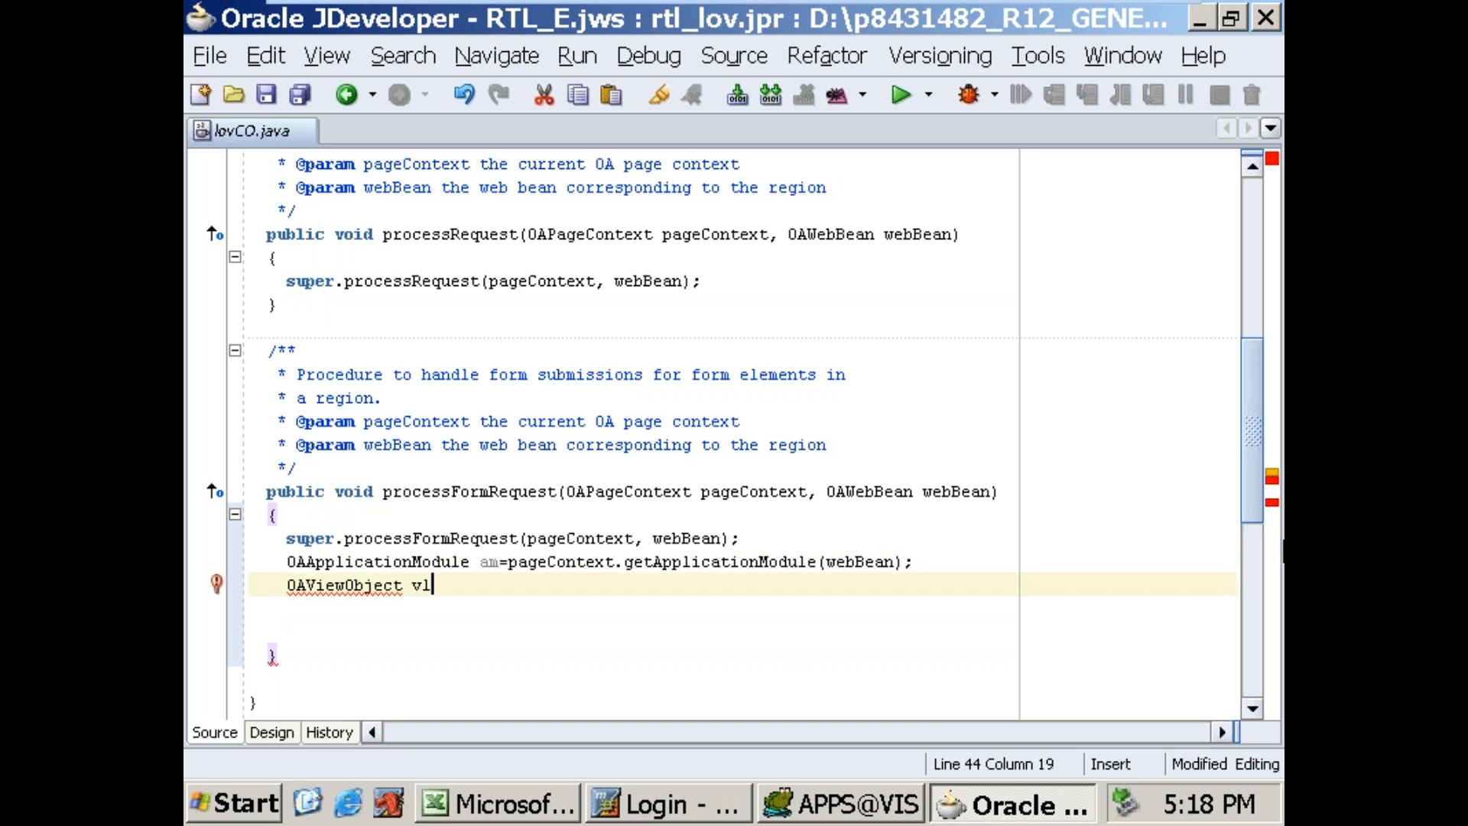
{"action": "type", "text": "=(OAVioew"}
{"action": "key", "text": "BackSpace"}
{"action": "key", "text": "BackSpace"}
{"action": "key", "text": "BackSpace"}
{"action": "type", "text": "ewObject)"}
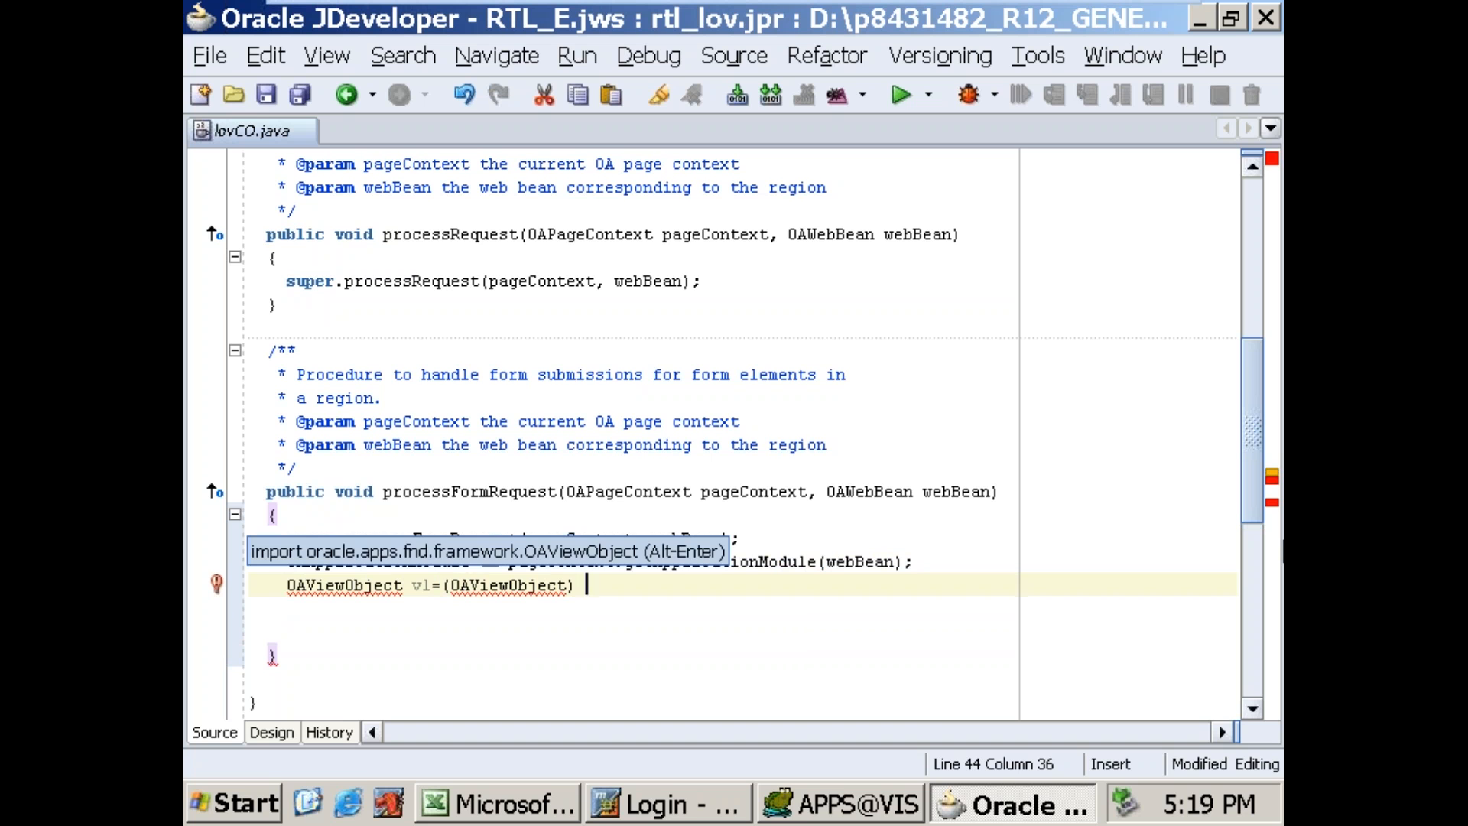
{"action": "key", "text": "alt+Return"}
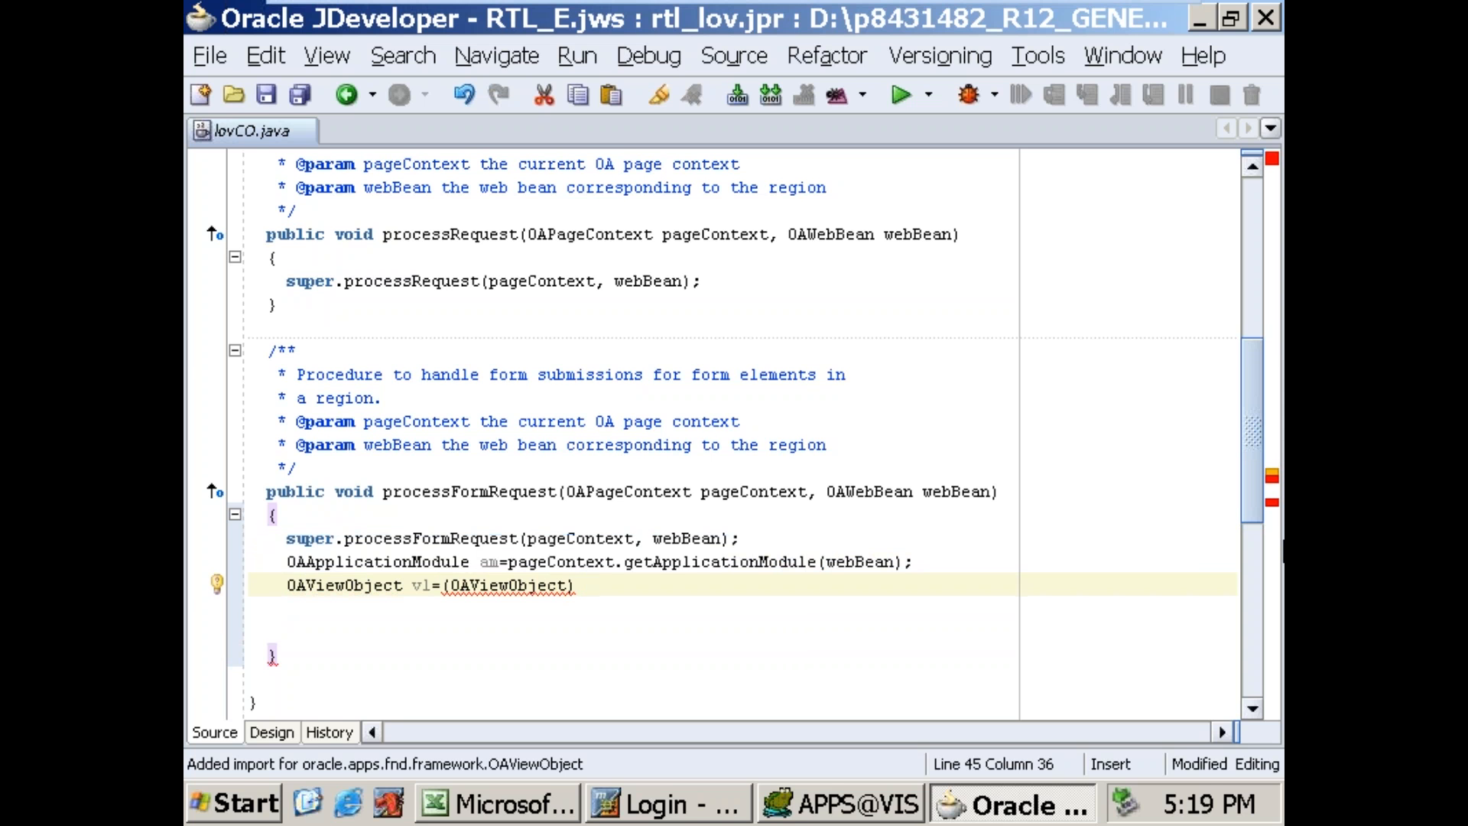
Step: Complete the v1 assignment with am.findViewObject("itemsVO1"); and start a new line
{"action": "type", "text": "am."}
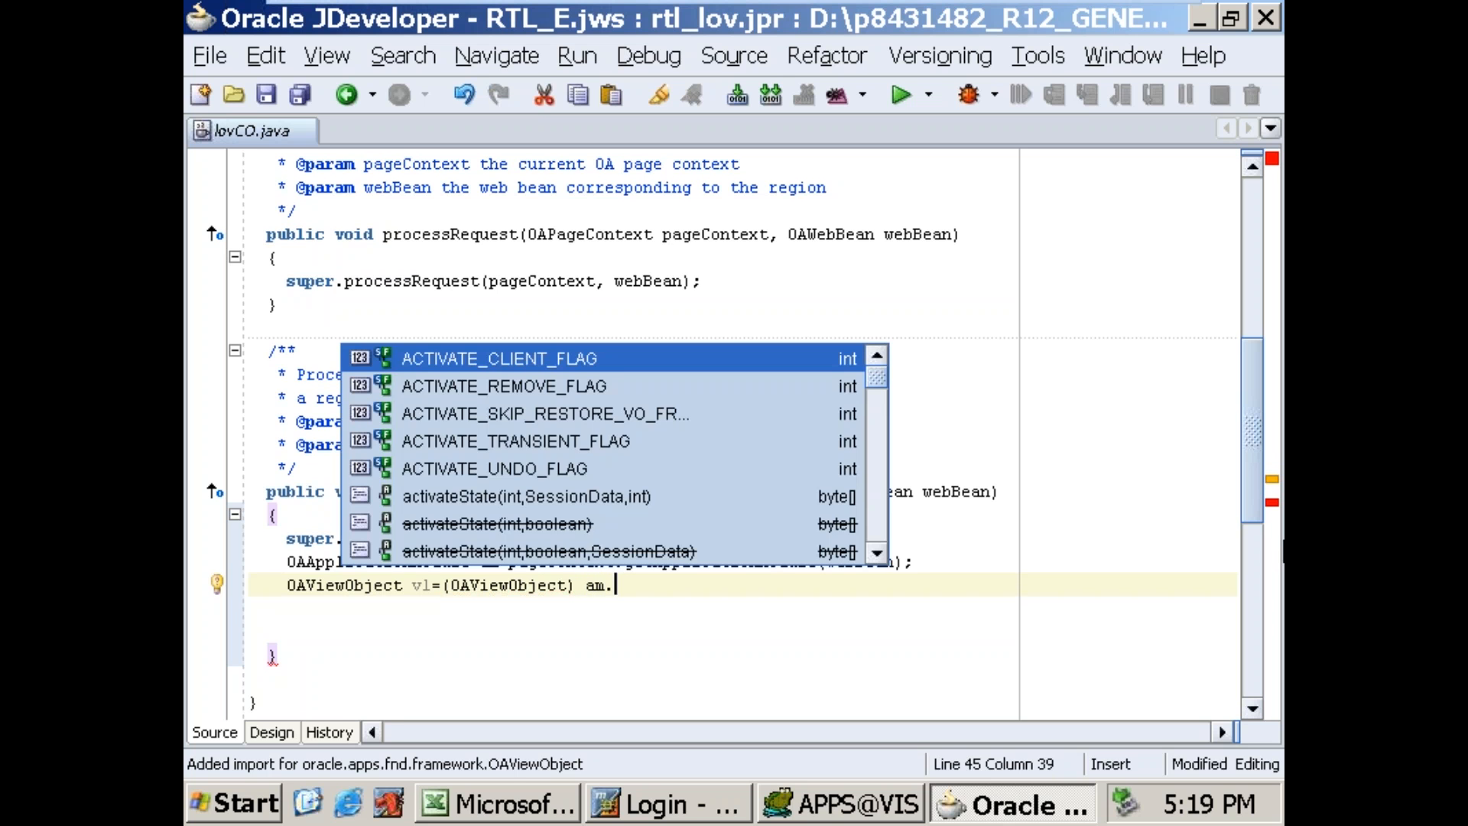
{"action": "type", "text": "findv"}
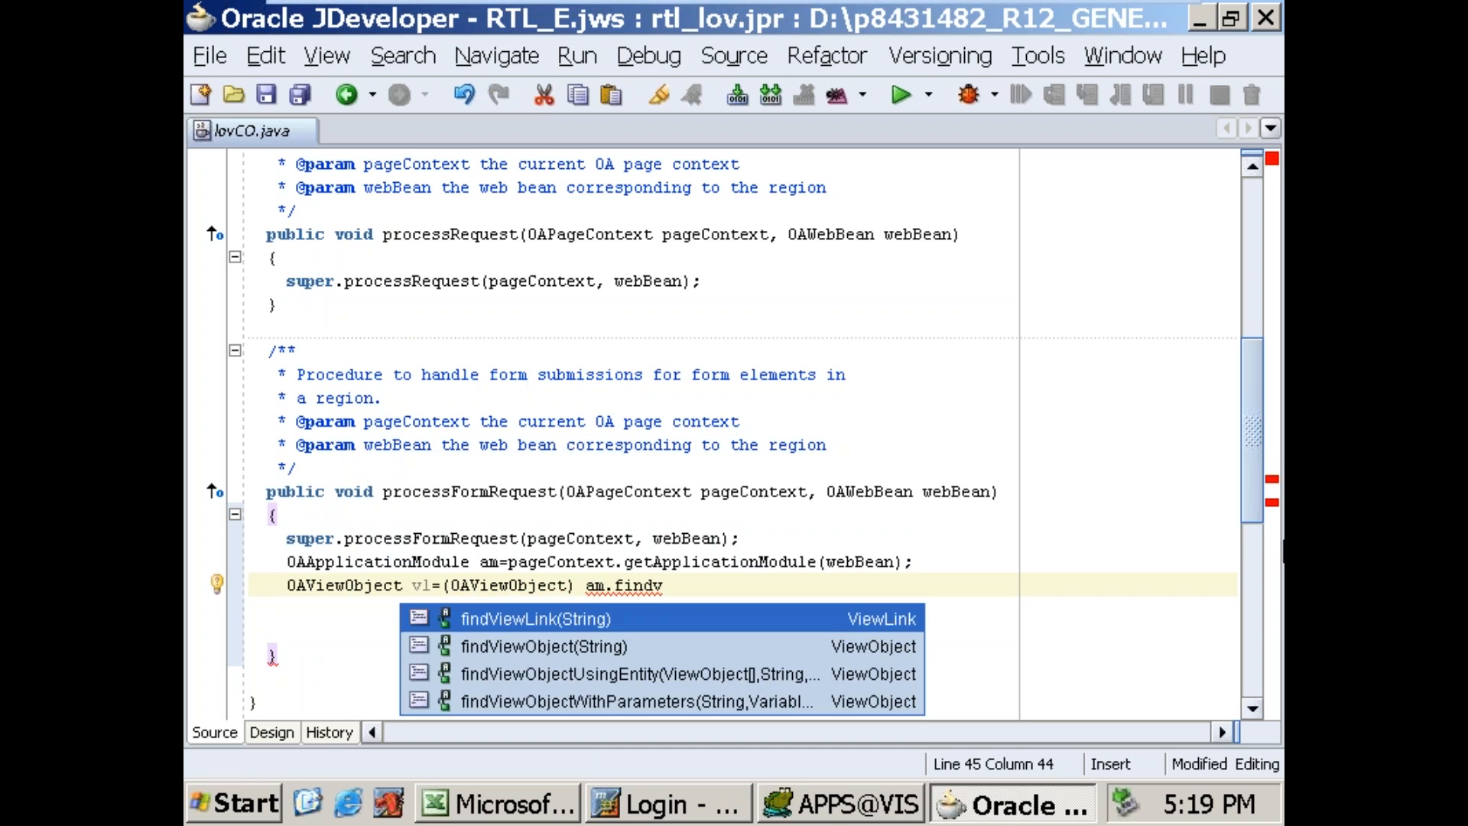
{"action": "key", "text": "Down"}
{"action": "key", "text": "Return"}
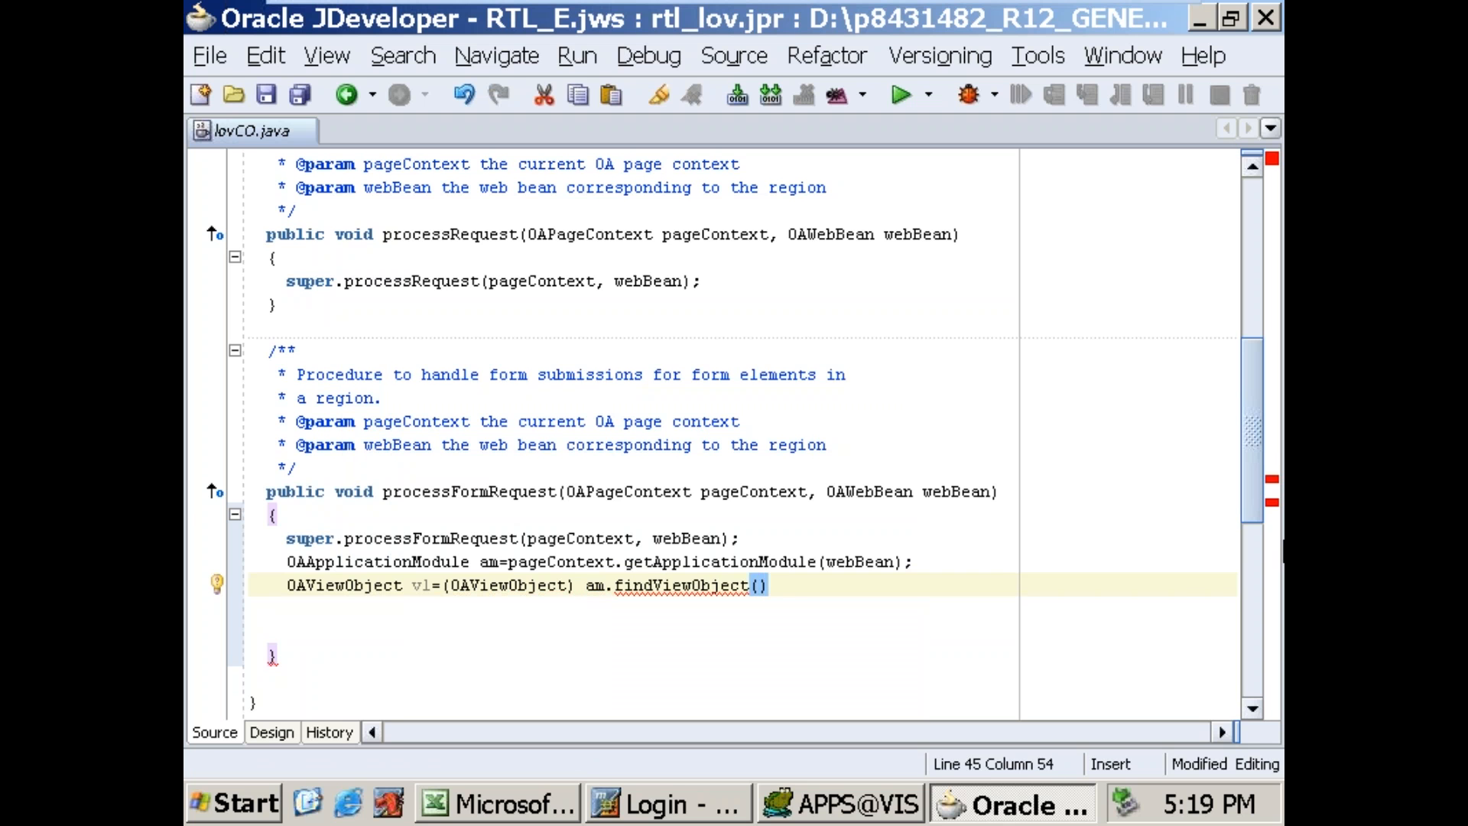
{"action": "type", "text": "\""}
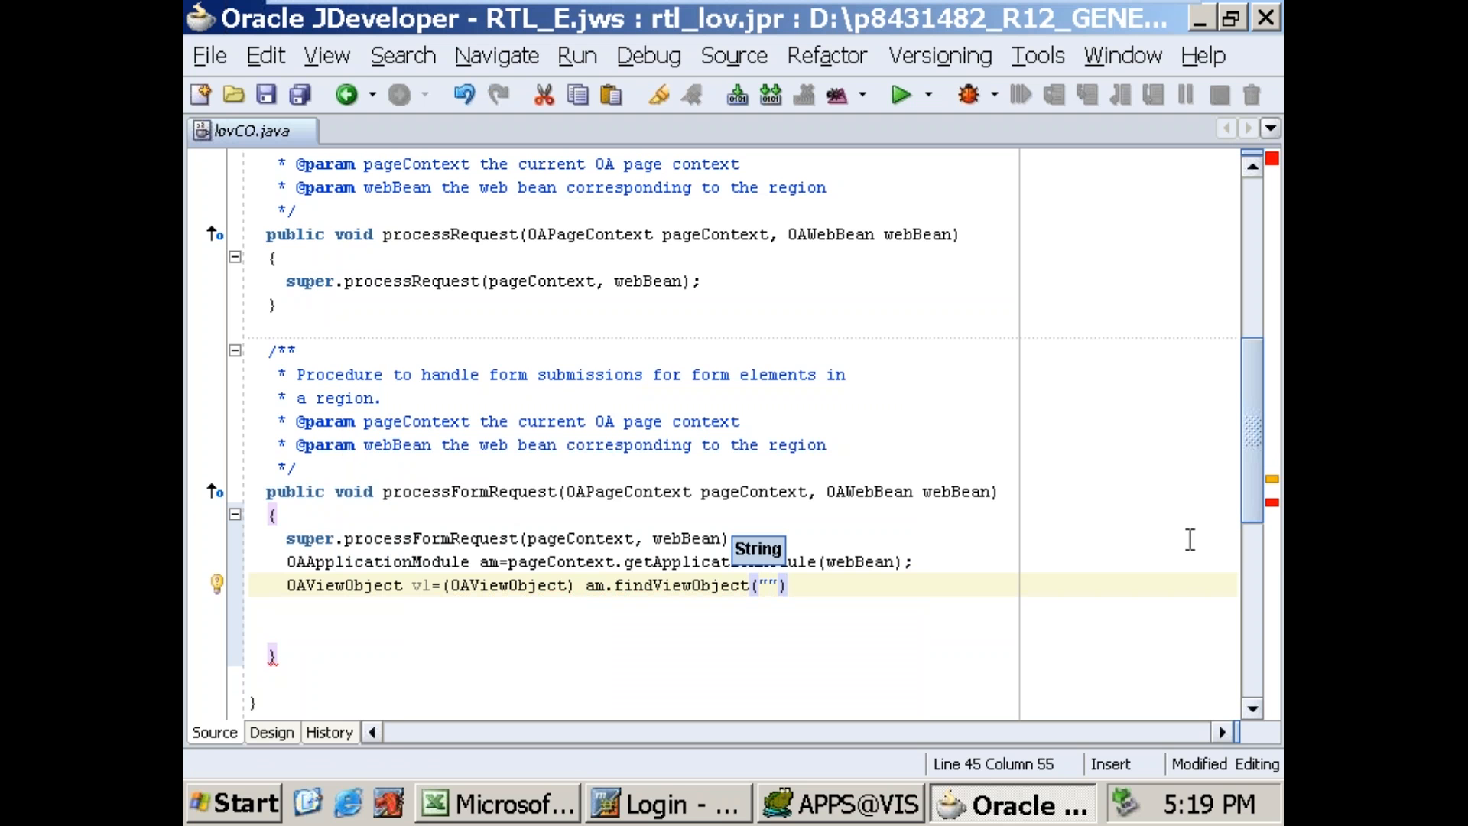
{"action": "double_click", "coordinate": [237, 131]}
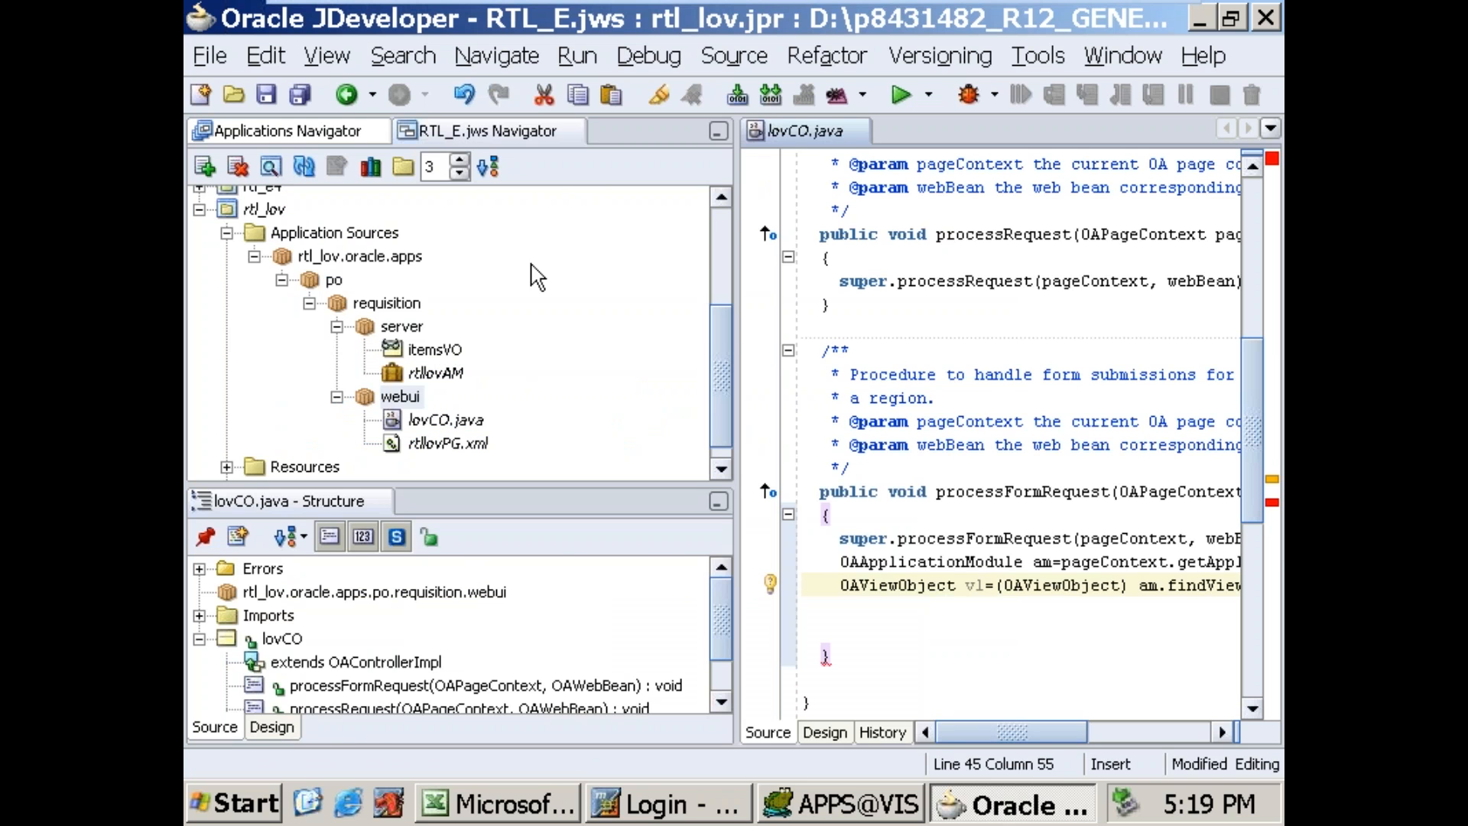
{"action": "double_click", "coordinate": [813, 132]}
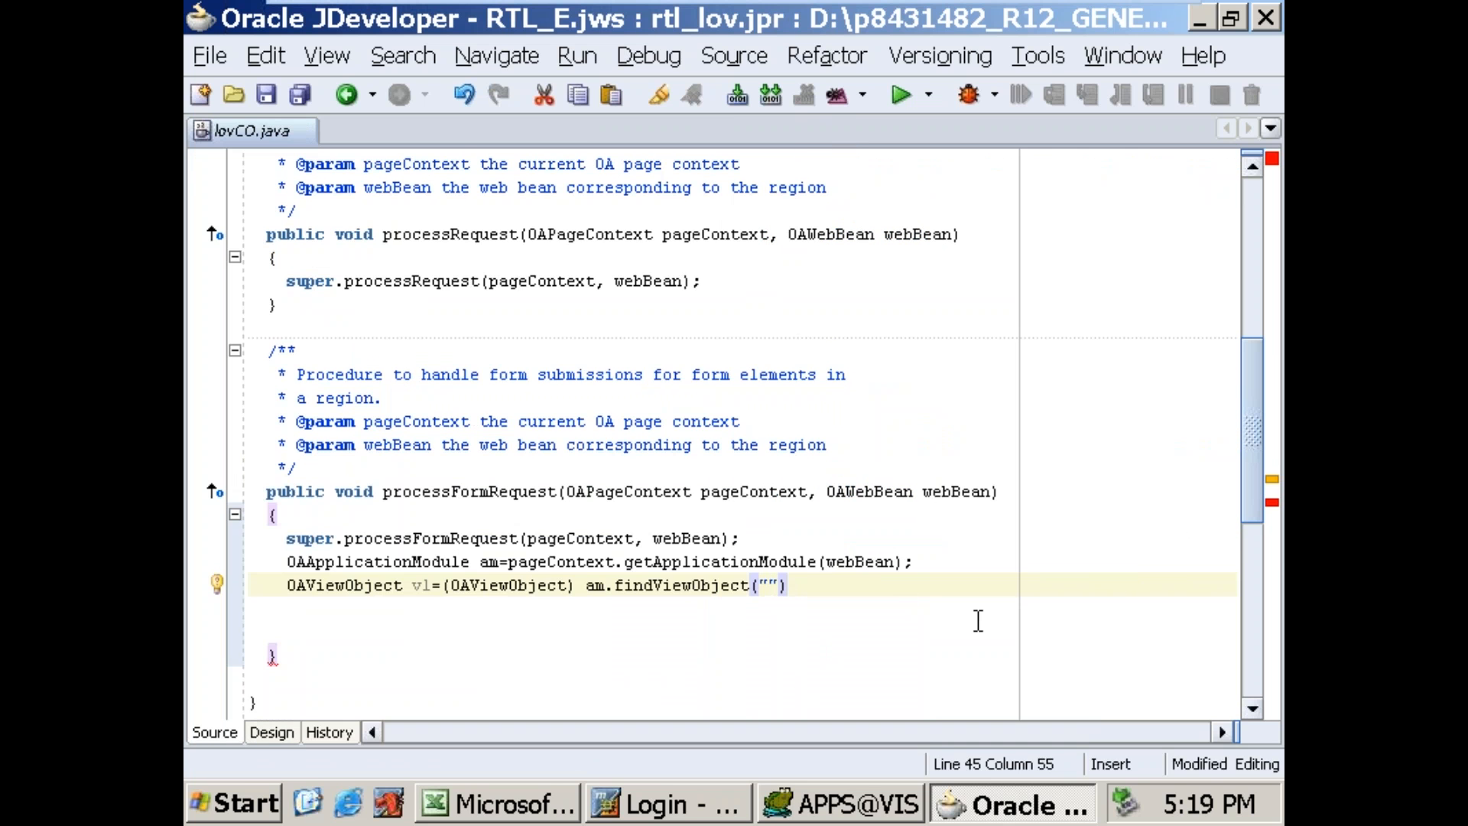
{"action": "type", "text": "itemsVO1"}
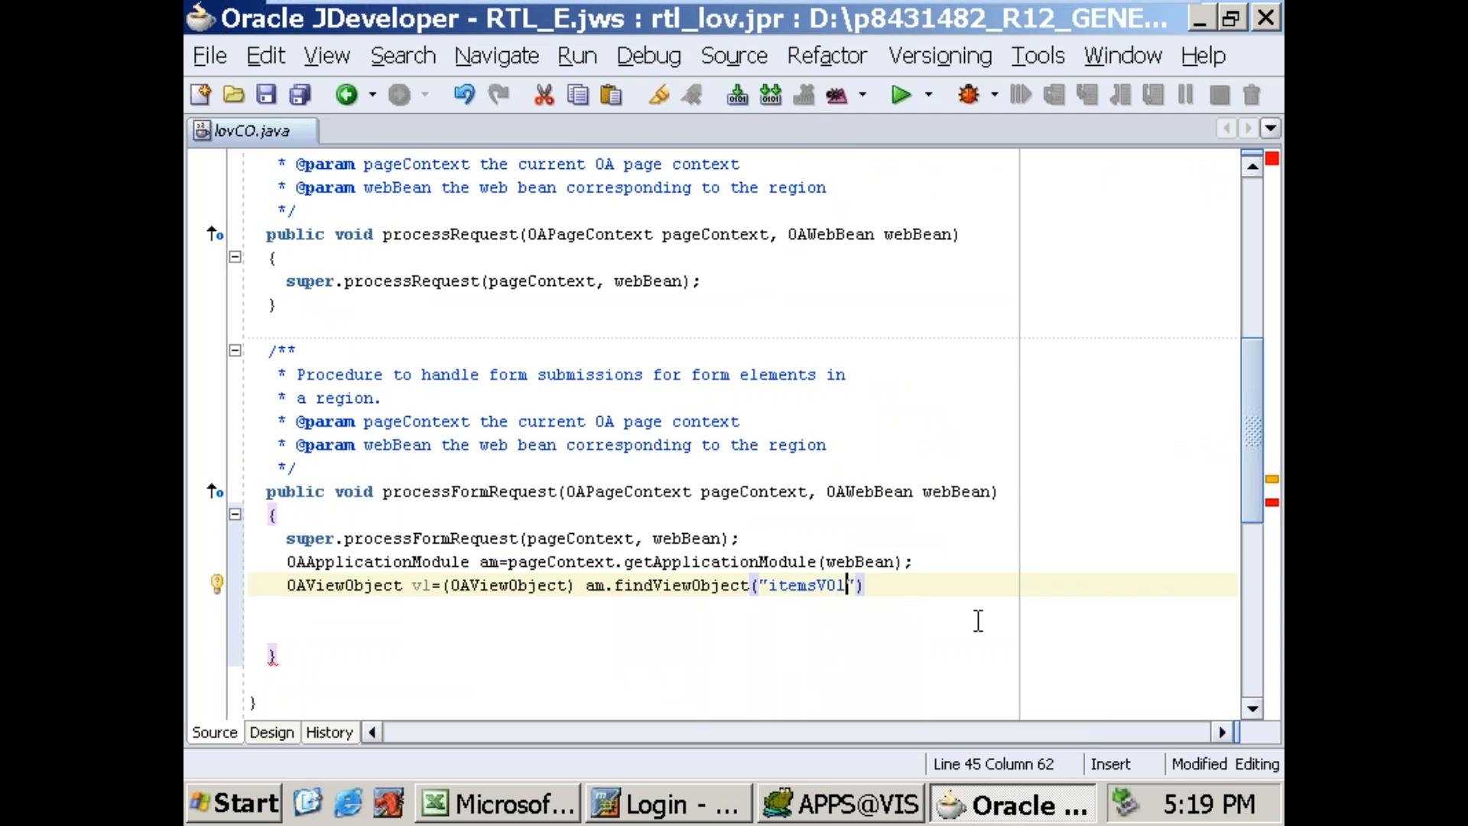
{"action": "key", "text": "Return"}
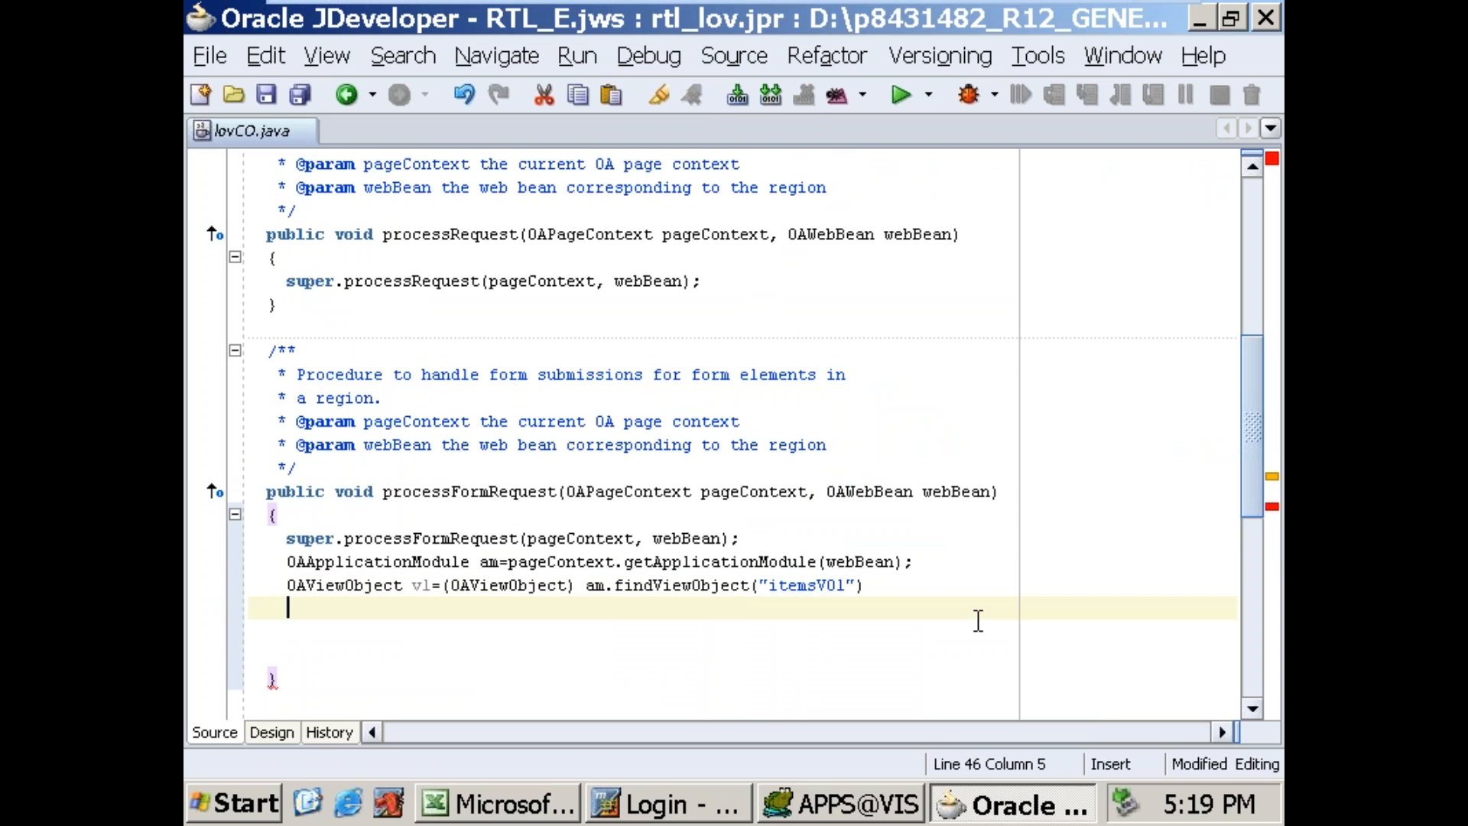
{"action": "key", "text": "Up"}
{"action": "key", "text": "End"}
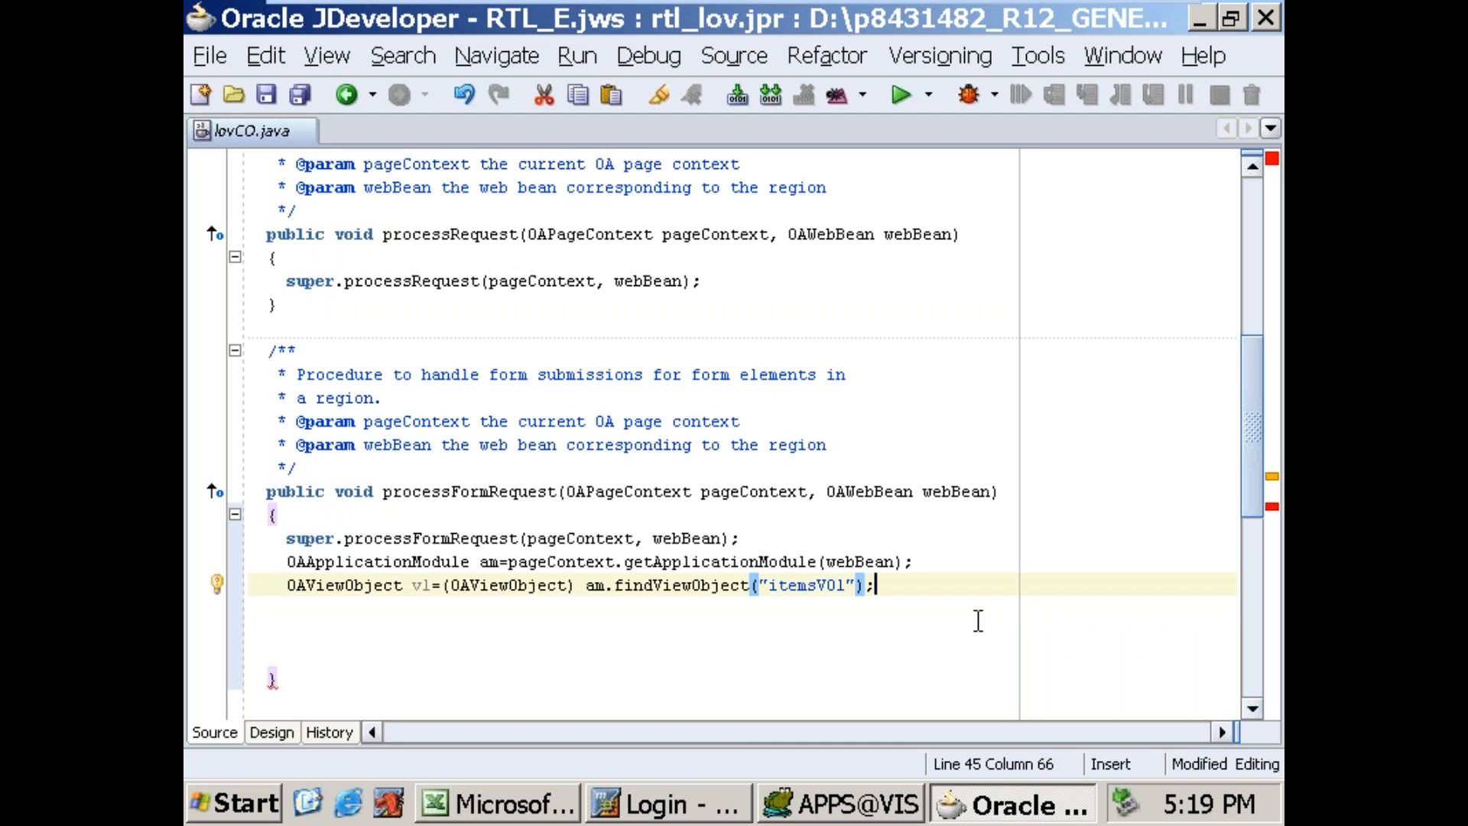
{"action": "type", "text": ";"}
{"action": "key", "text": "Return"}
{"action": "key", "text": "Return"}
Step: Add an if block with the condition pageContext.getParameter("DETAILS")!=null, leaving a blank line above it
{"action": "type", "text": "if(page"}
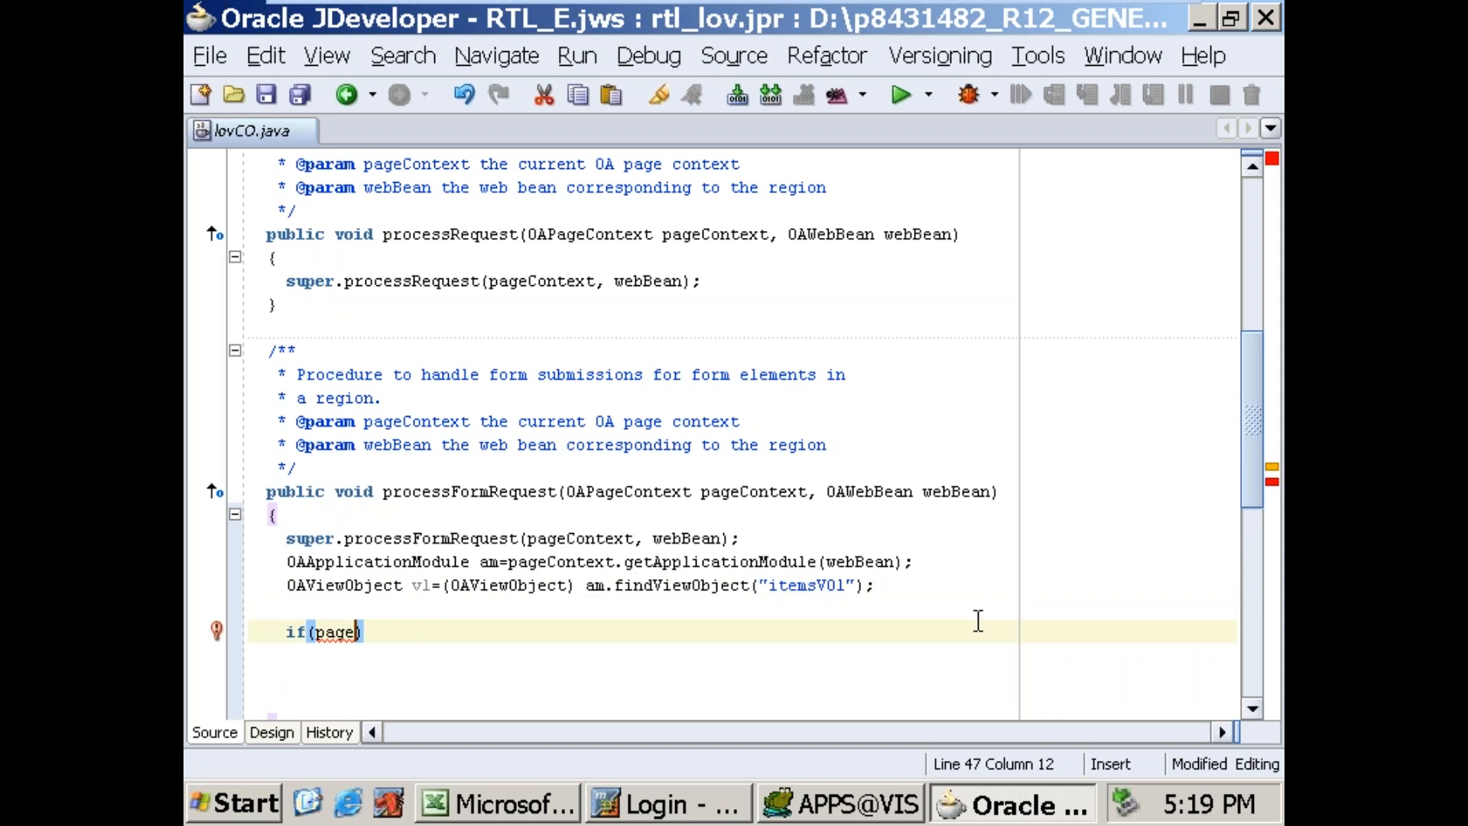
{"action": "type", "text": "Context"}
{"action": "type", "text": "."}
{"action": "type", "text": "getpara"}
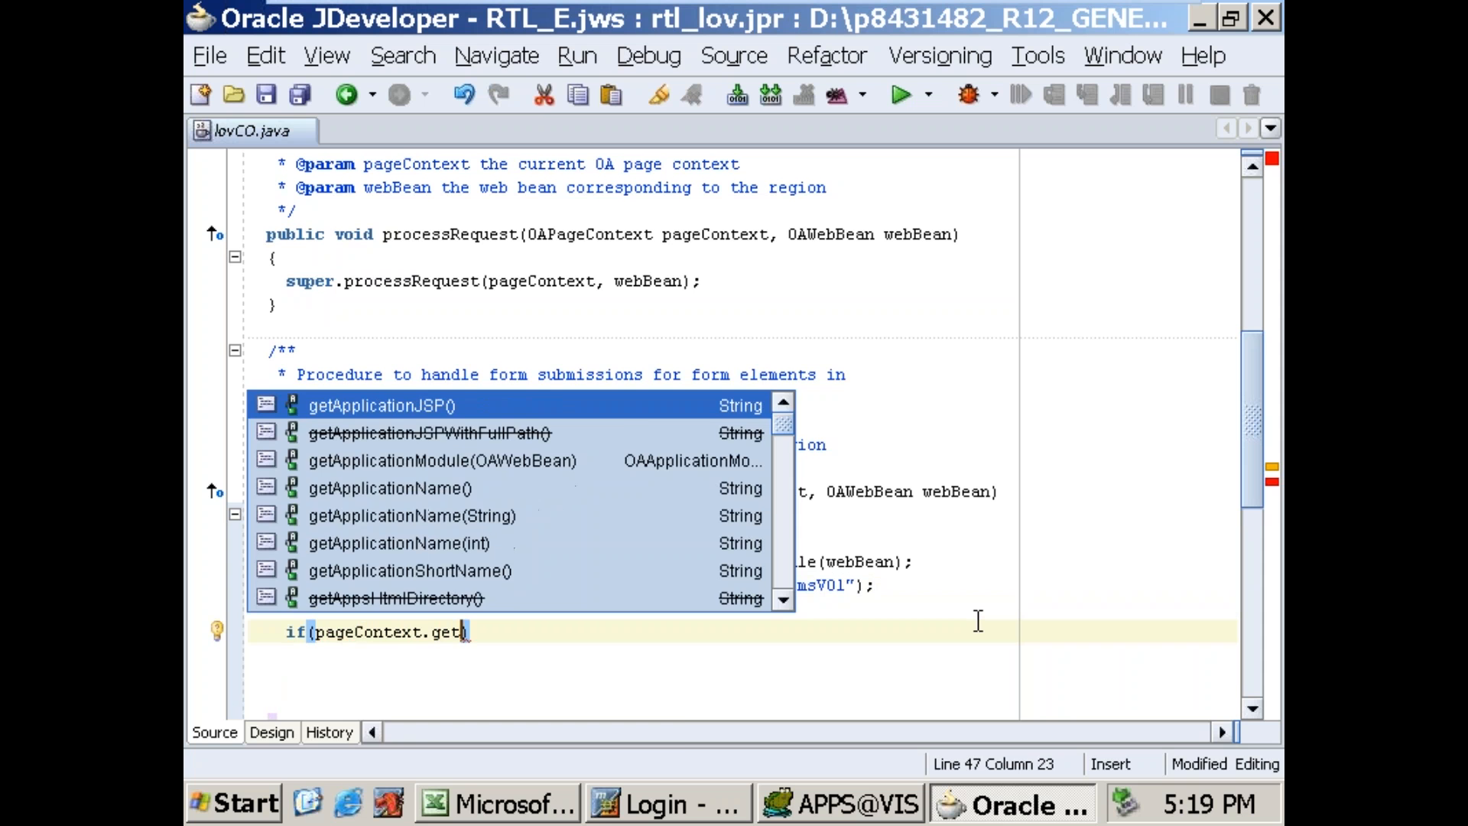
{"action": "key", "text": "Return"}
{"action": "type", "text": "\""}
{"action": "type", "text": "DETAILS\""}
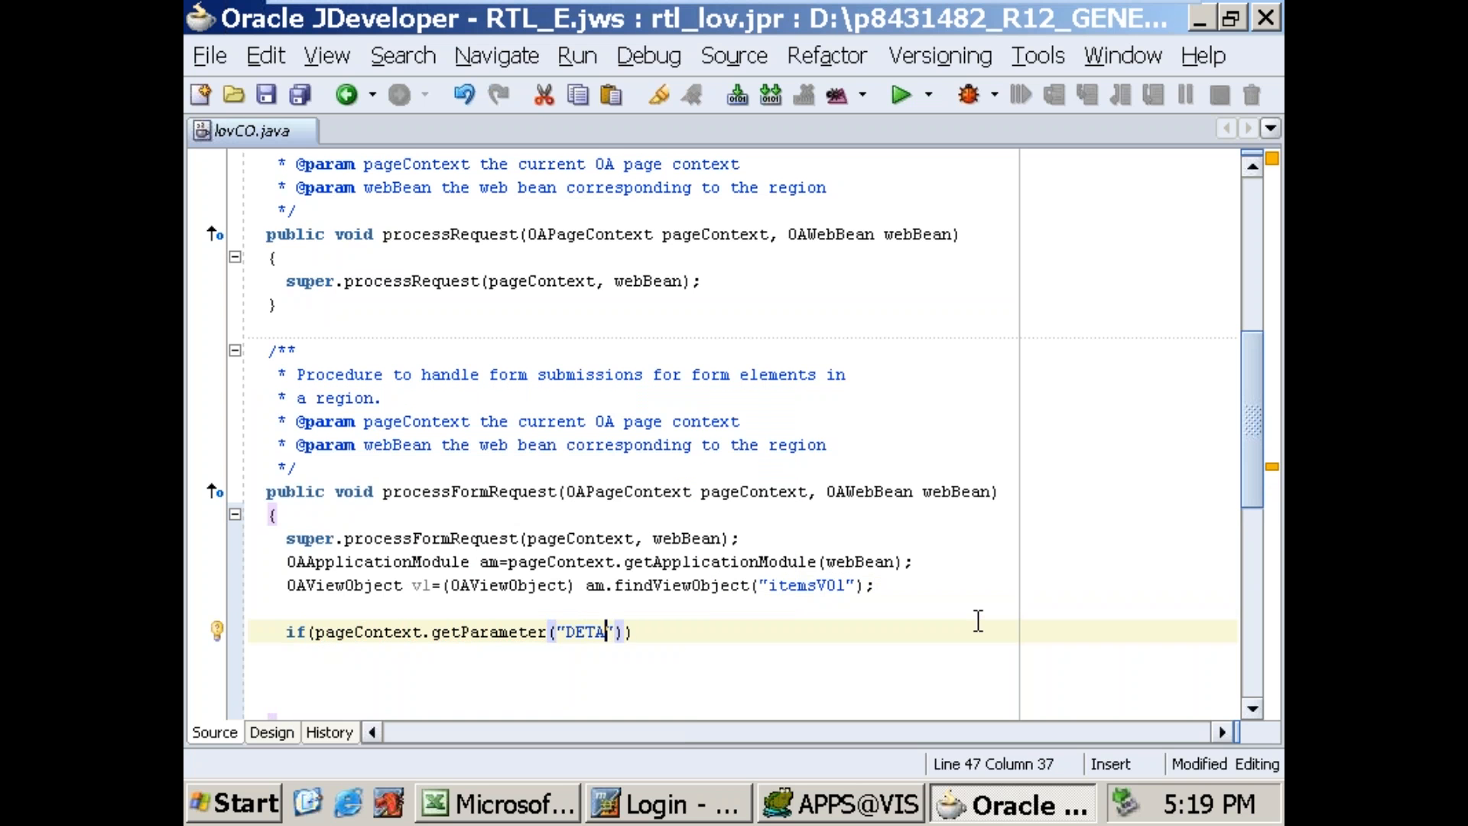
{"action": "type", "text": ")!="}
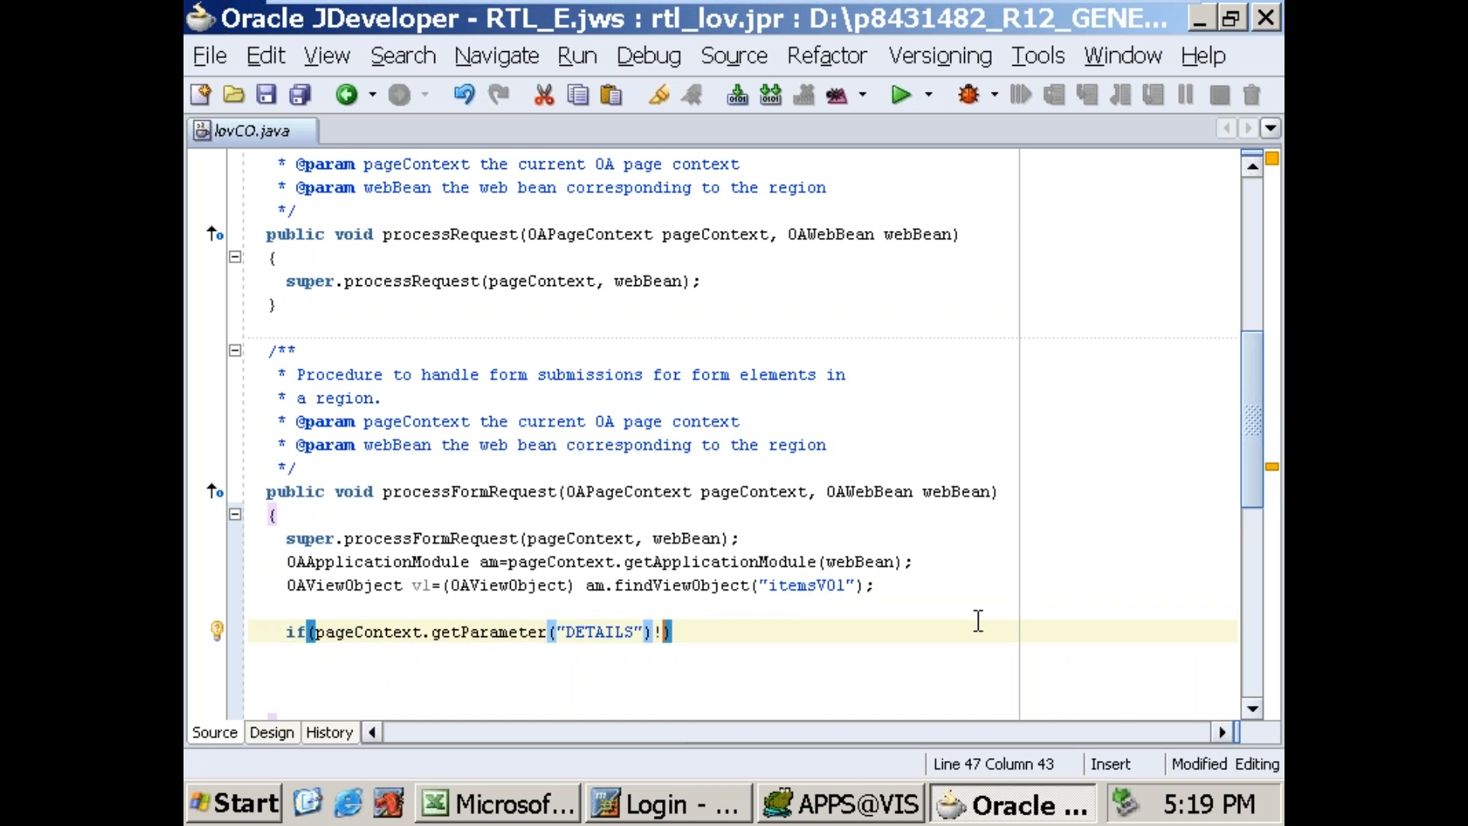
{"action": "type", "text": "null"}
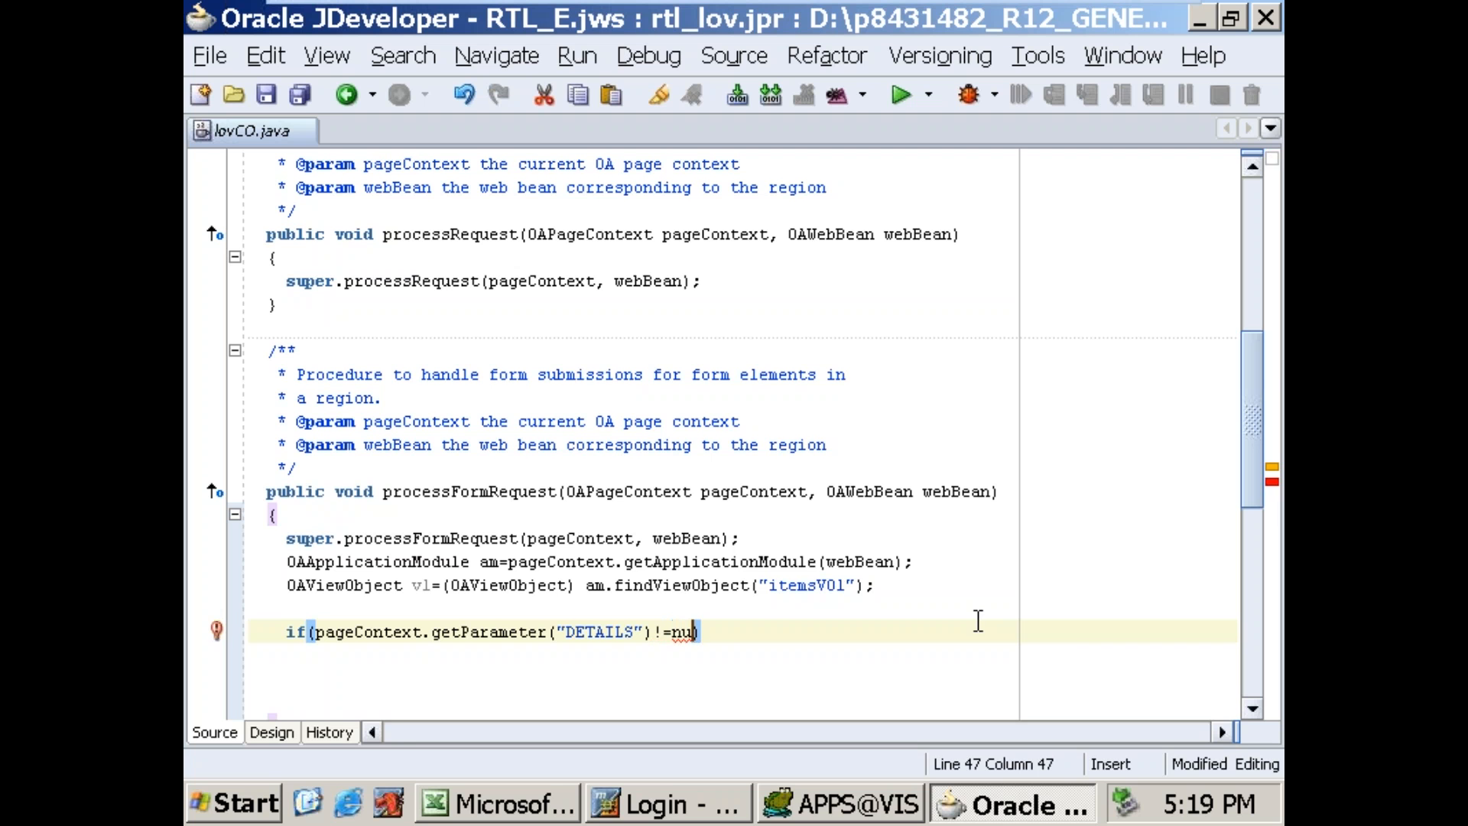
{"action": "key", "text": "Return"}
{"action": "type", "text": "{"}
{"action": "key", "text": "Return"}
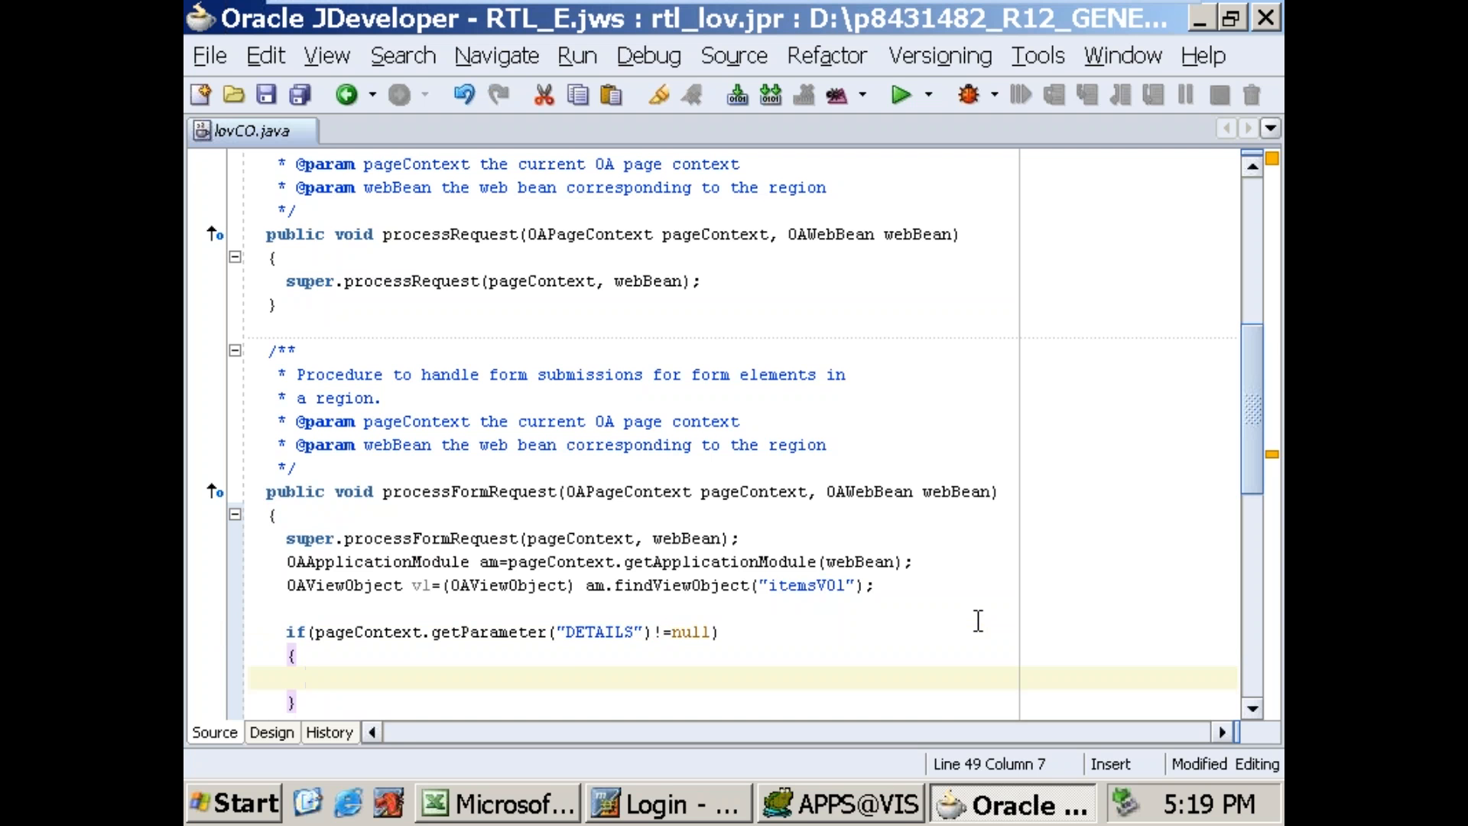
Step: Declare String l_name inside the if block and assign it pageContext.getParameter("ITEM");
{"action": "type", "text": "String"}
{"action": "type", "text": " l_name;"}
{"action": "type", "text": "= pa"}
{"action": "key", "text": "BackSpace"}
{"action": "key", "text": "BackSpace"}
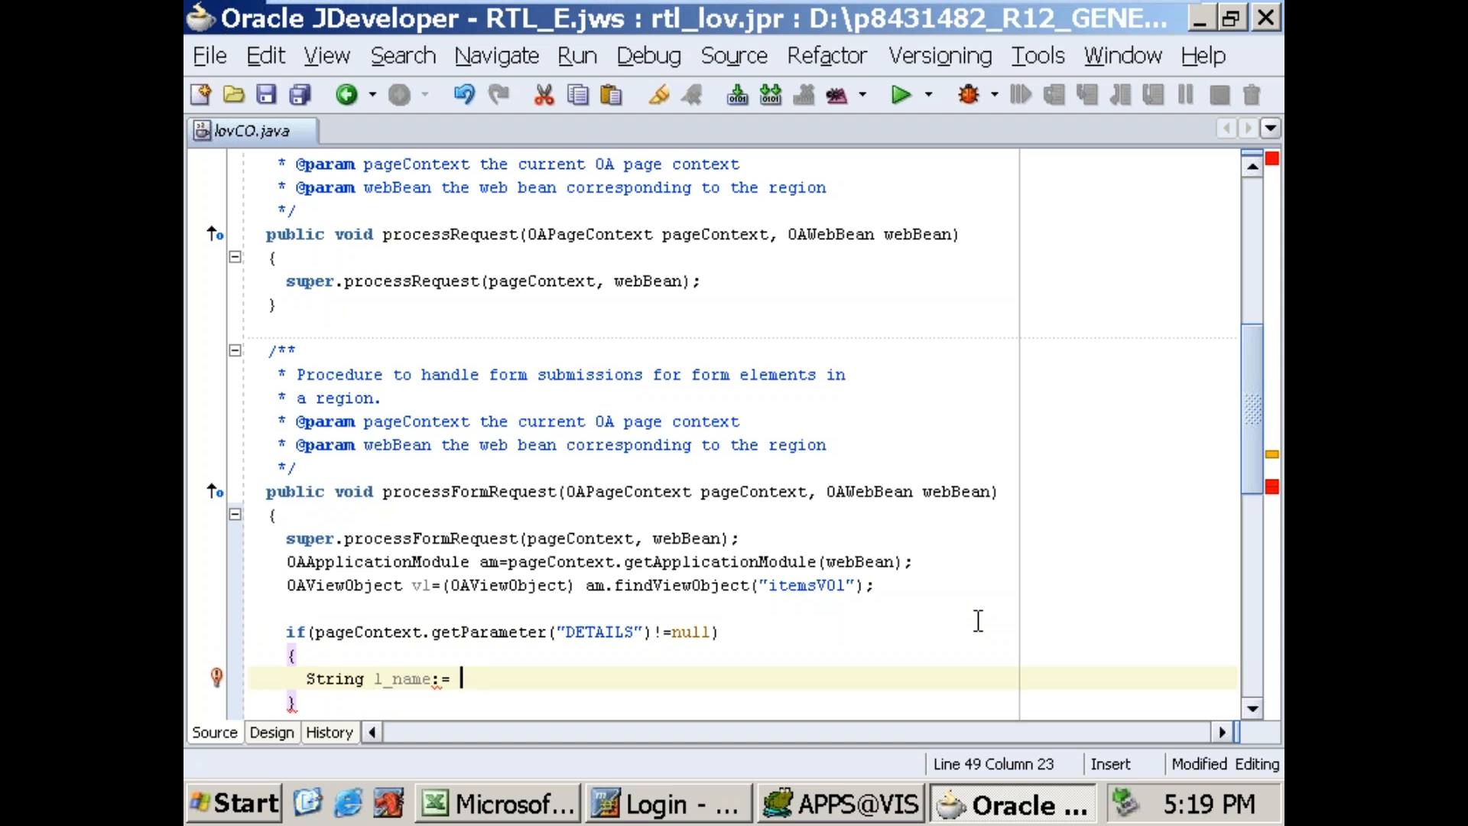
{"action": "type", "text": "page"}
{"action": "key", "text": "Left"}
{"action": "key", "text": "BackSpace"}
{"action": "type", "text": "Co"}
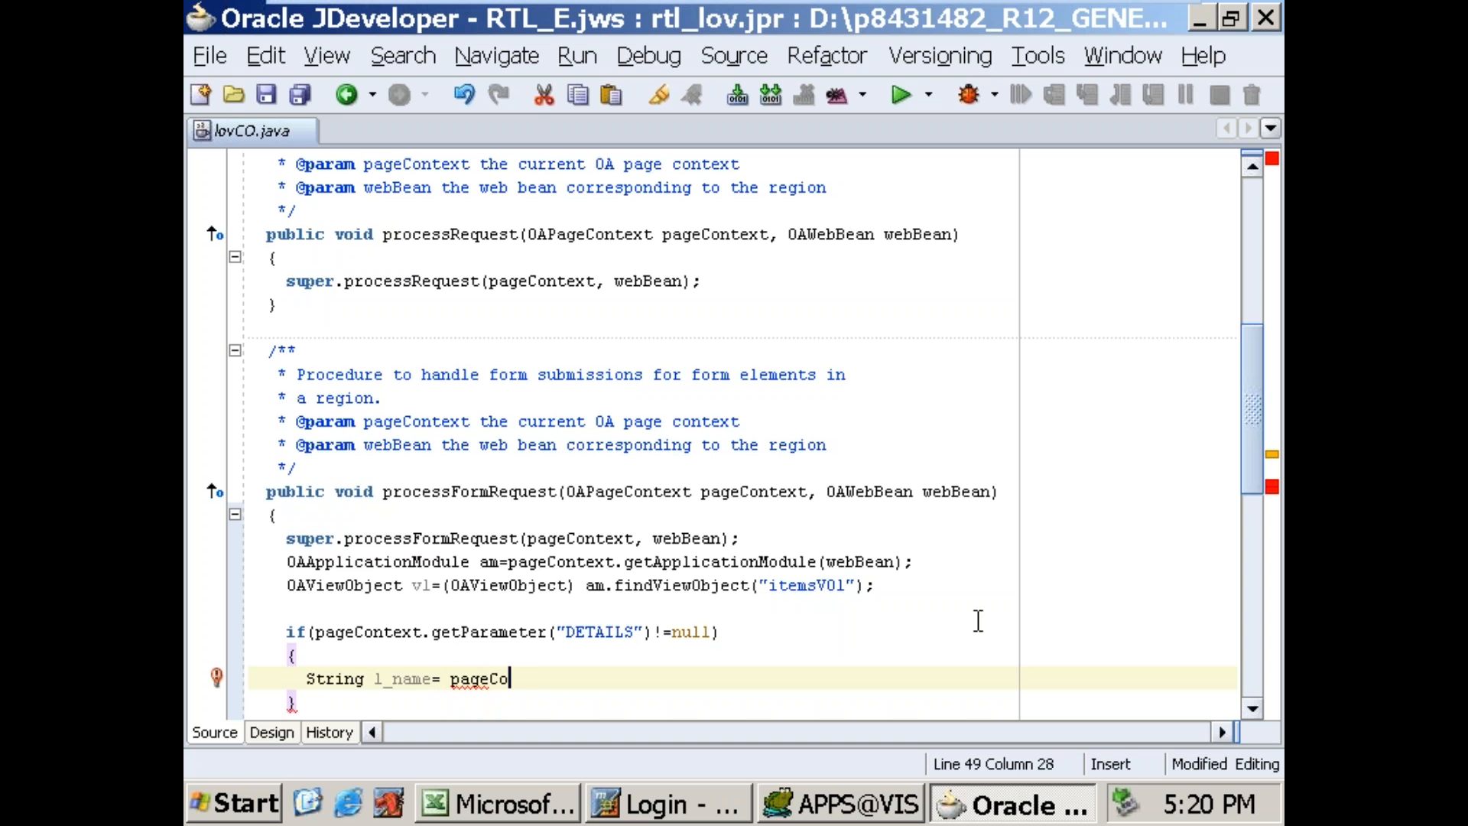
{"action": "type", "text": "ntext."}
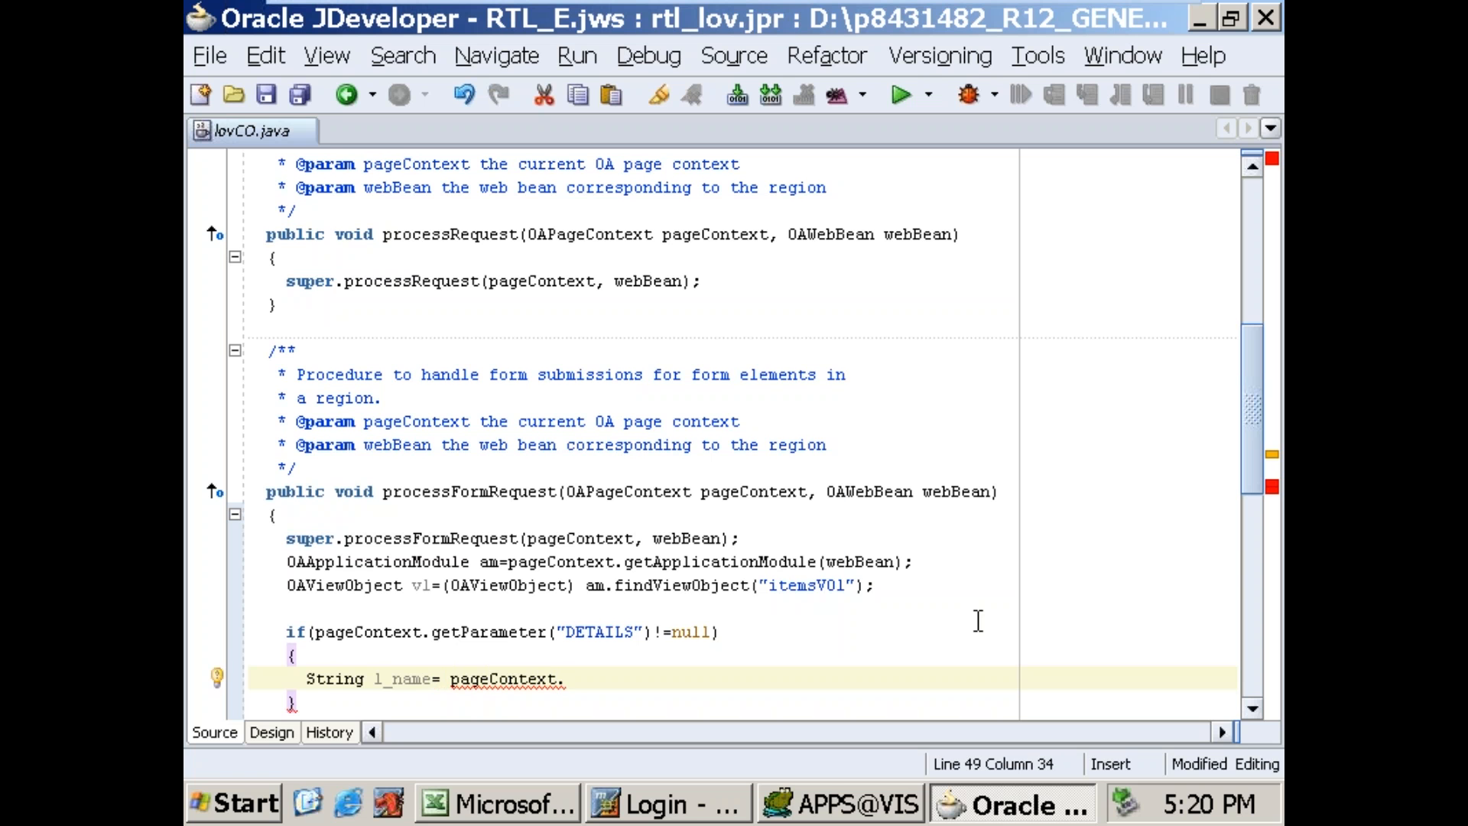
{"action": "type", "text": "getpar"}
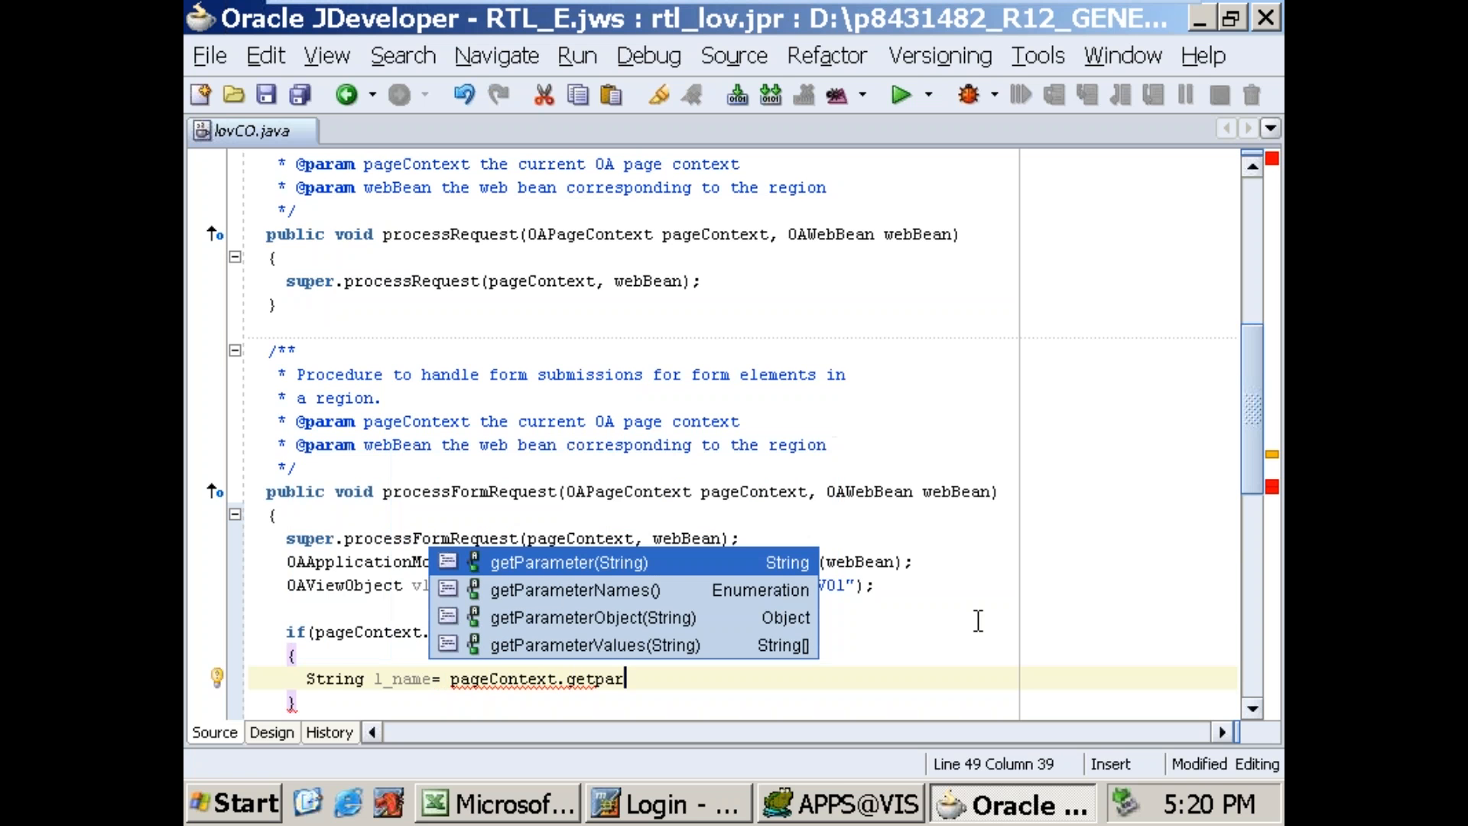
{"action": "key", "text": "Return"}
{"action": "type", "text": "\"ITEM\")"}
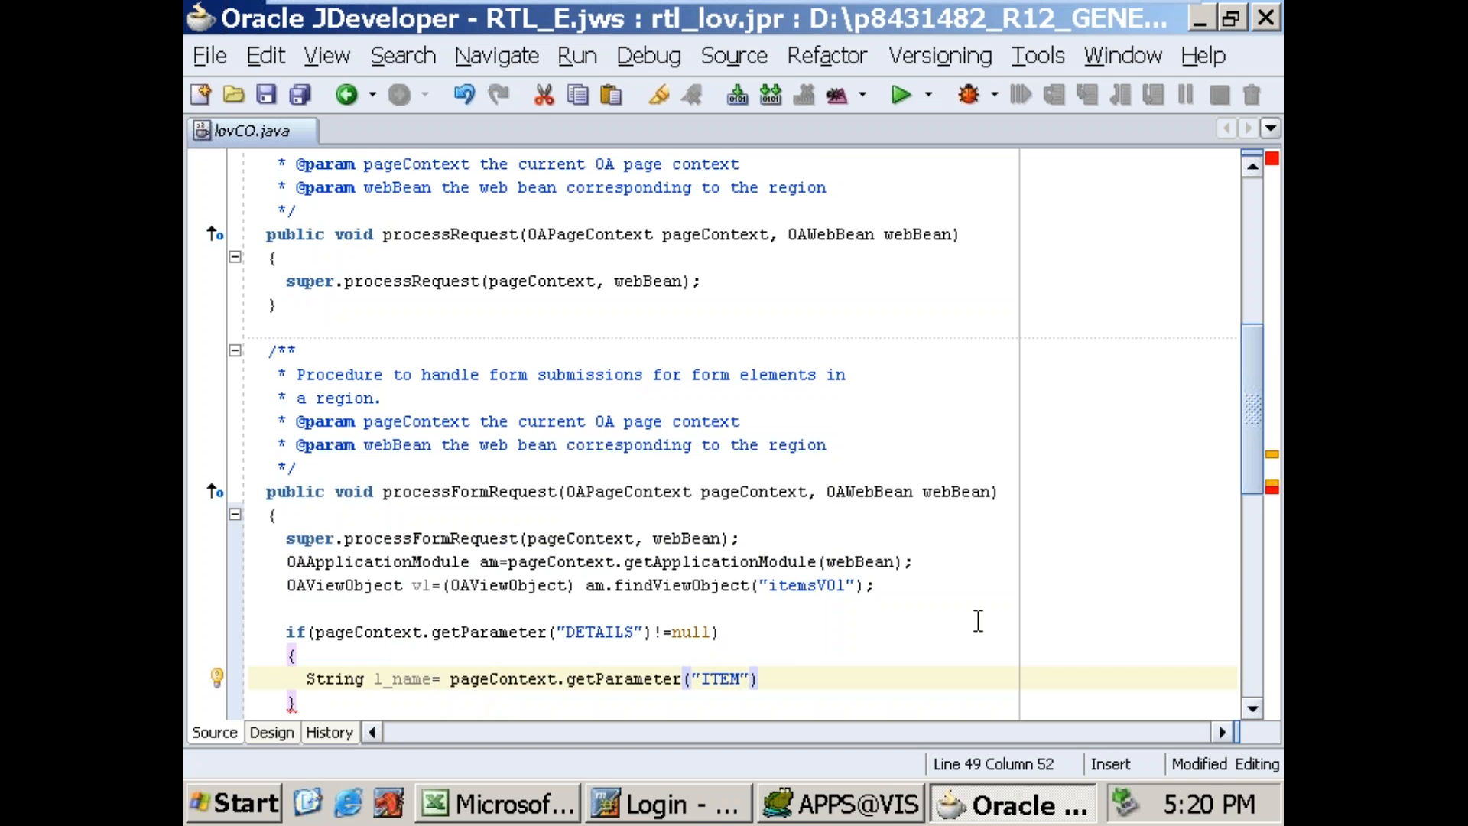
{"action": "type", "text": ";"}
{"action": "key", "text": "Return"}
Step: Declare String l_org below l_name and assign it pageContext.getParameter("ORG");
{"action": "type", "text": "String"}
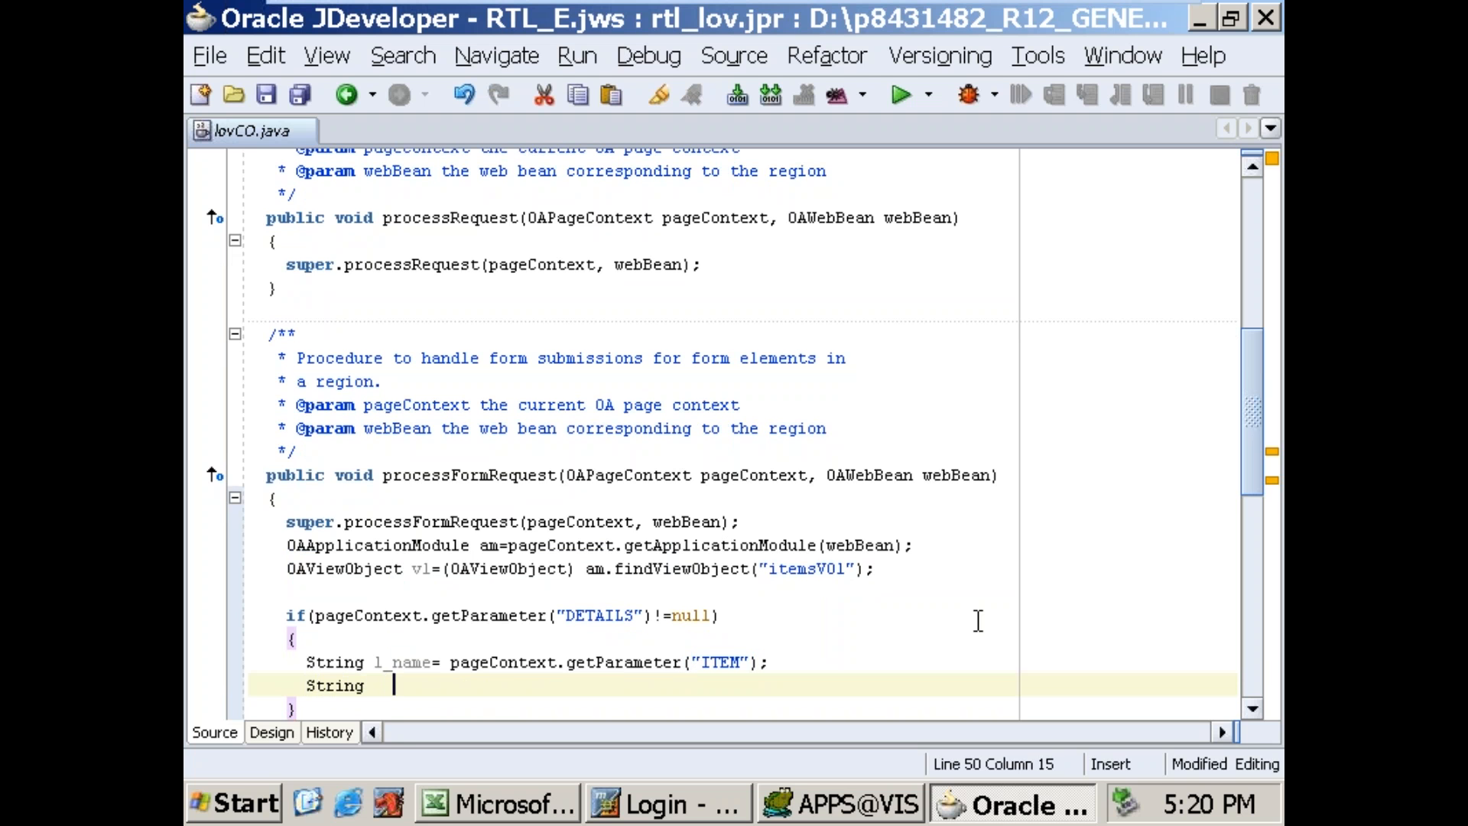
{"action": "type", "text": "   l_org  "}
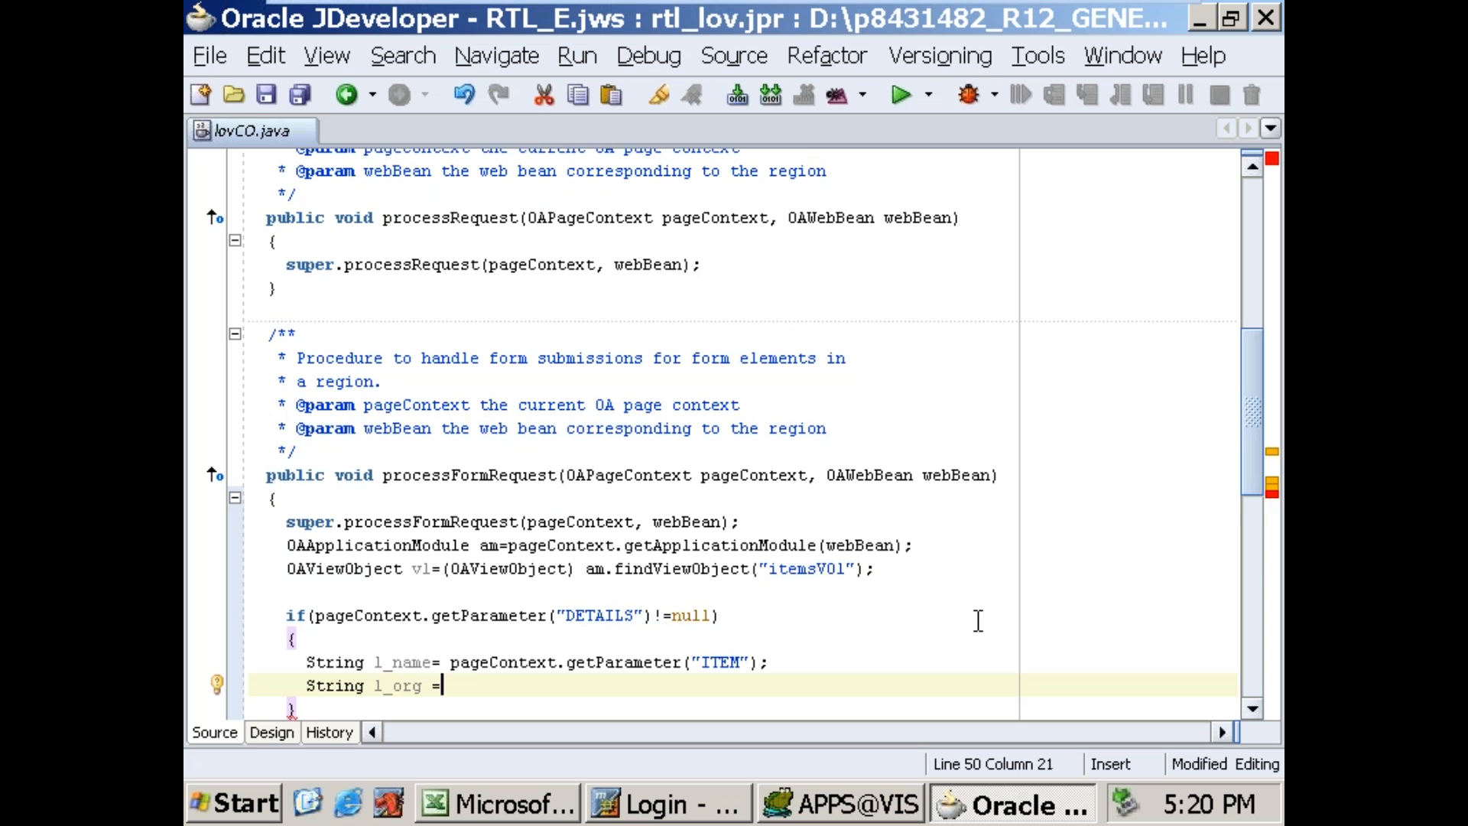
{"action": "type", "text": "pageContext."}
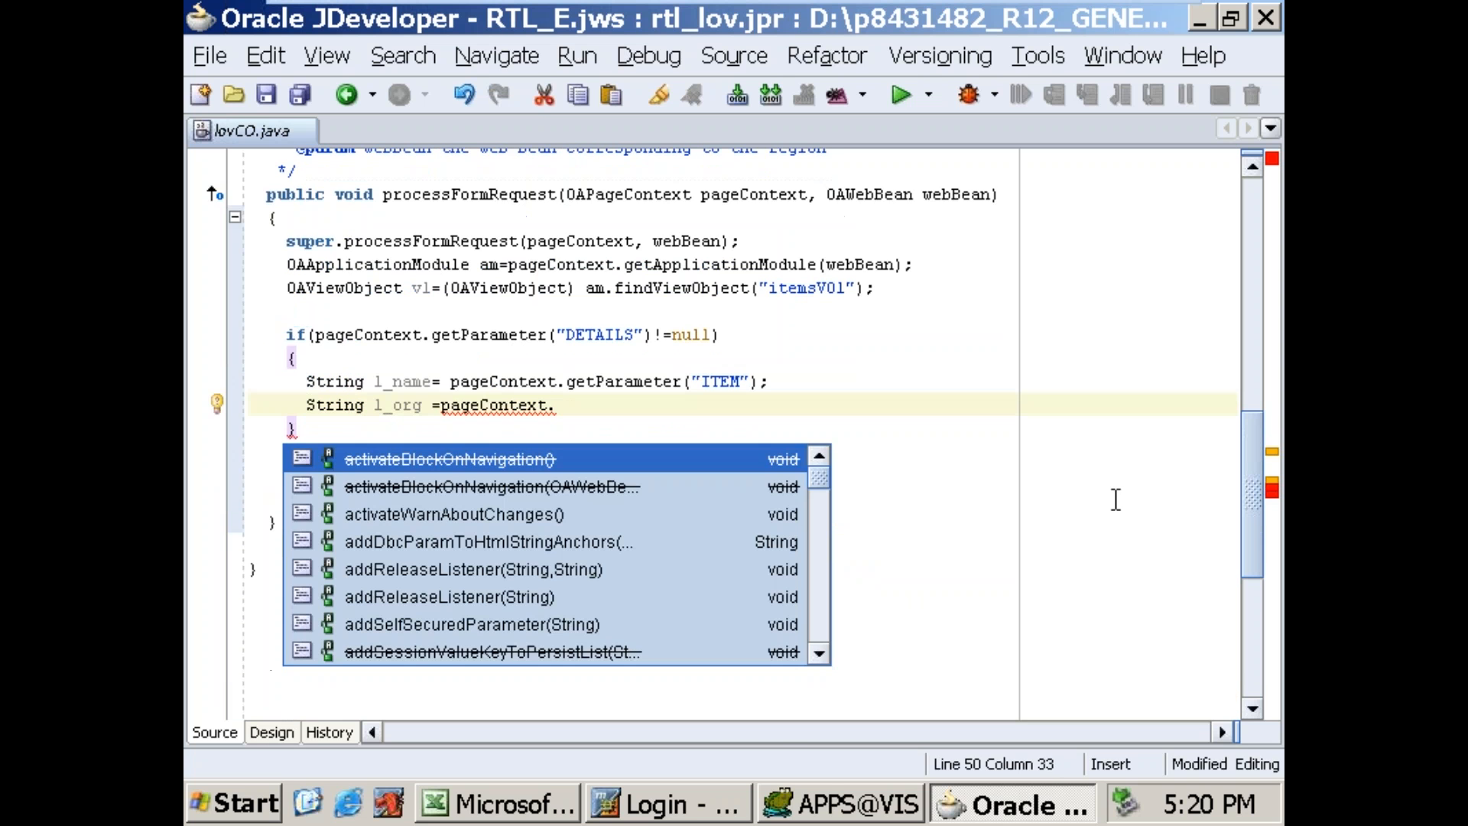
{"action": "type", "text": "getPar"}
{"action": "key", "text": "Return"}
{"action": "type", "text": "\"ORG"}
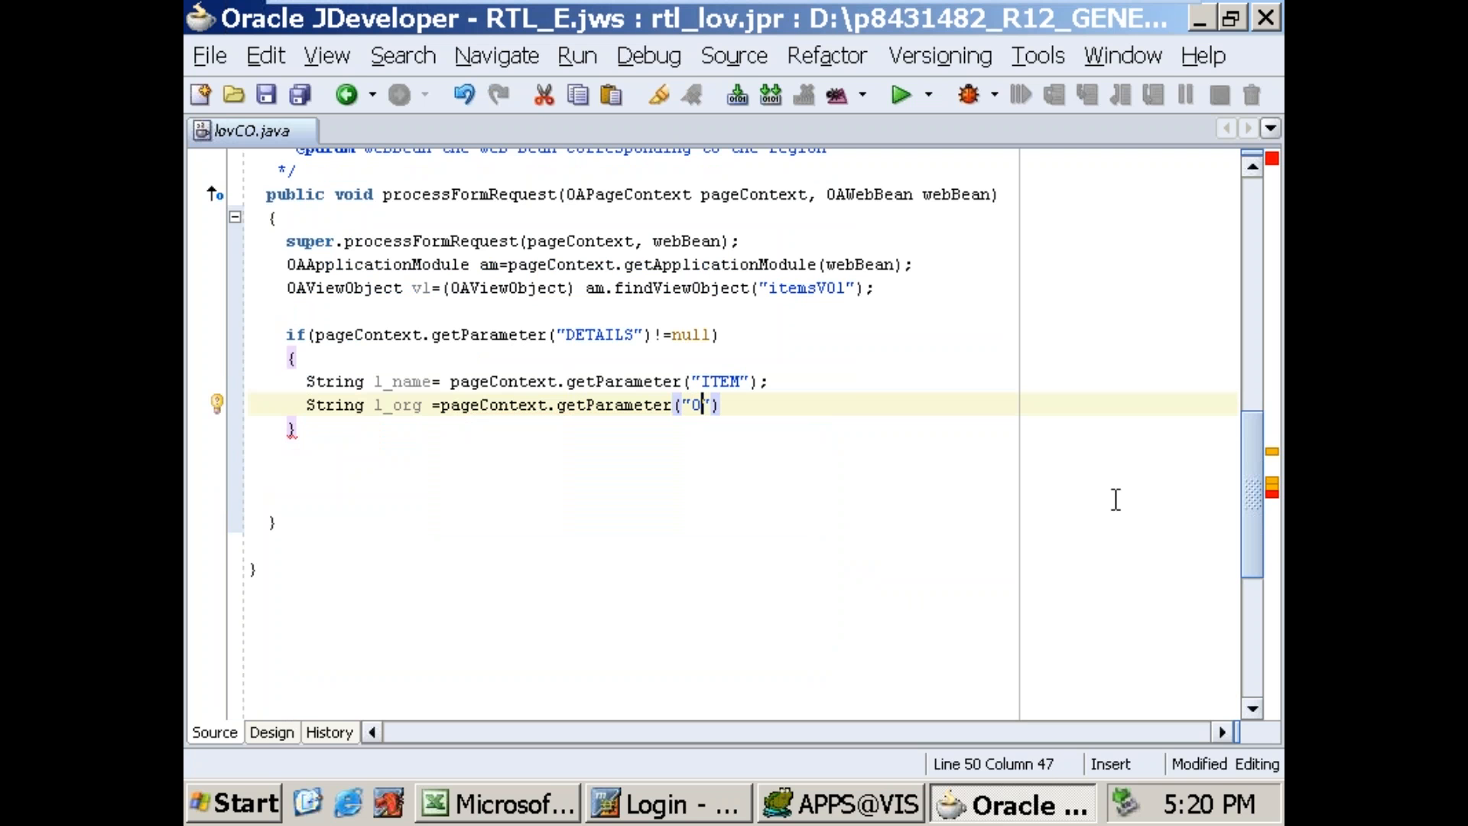
{"action": "type", "text": "\");"}
{"action": "key", "text": "Return"}
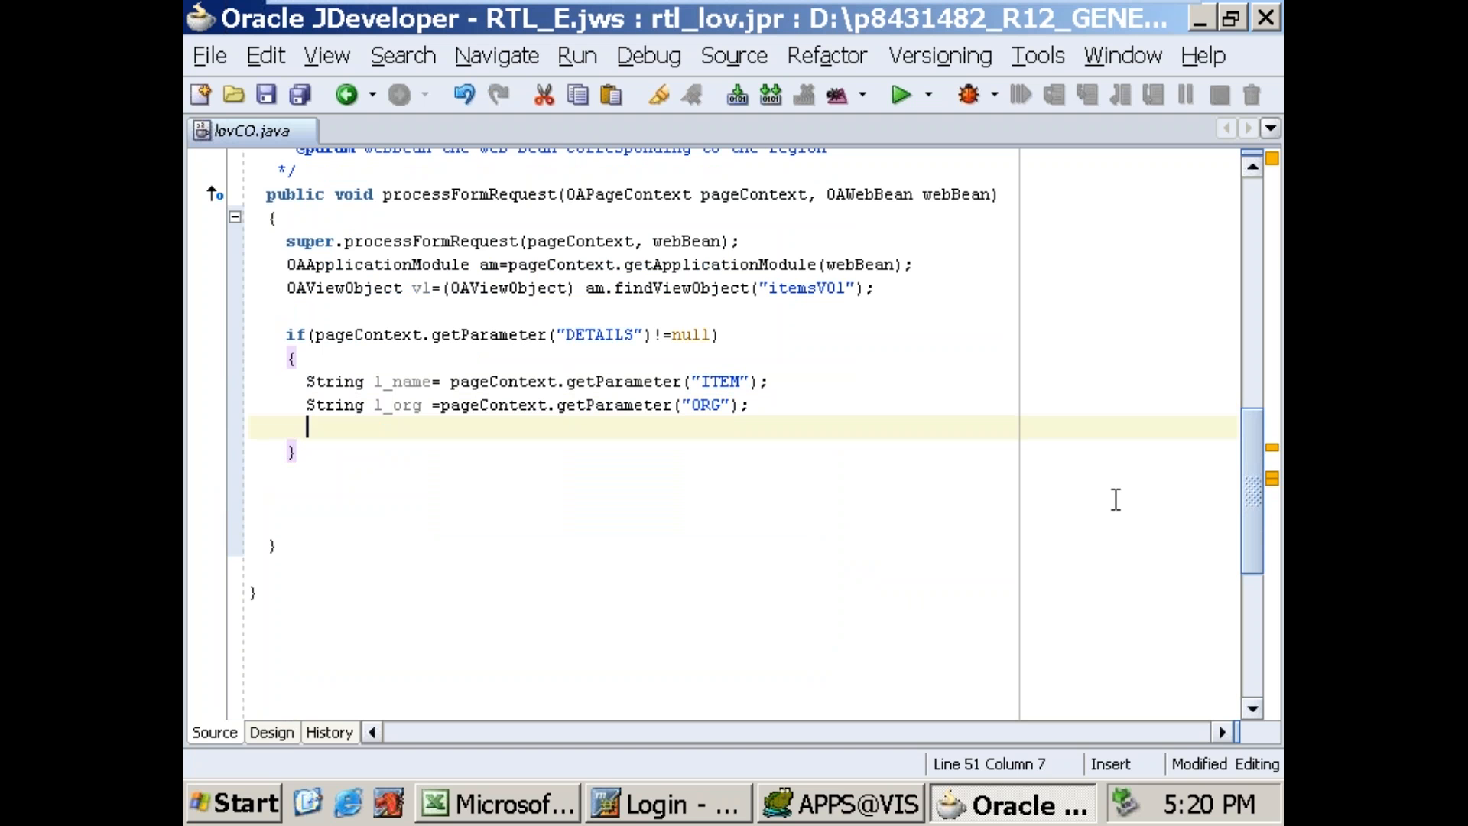
Step: Add the statement v1.setWhereClauseParam(0,l_name); below the l_org declaration
{"action": "type", "text": "vl."}
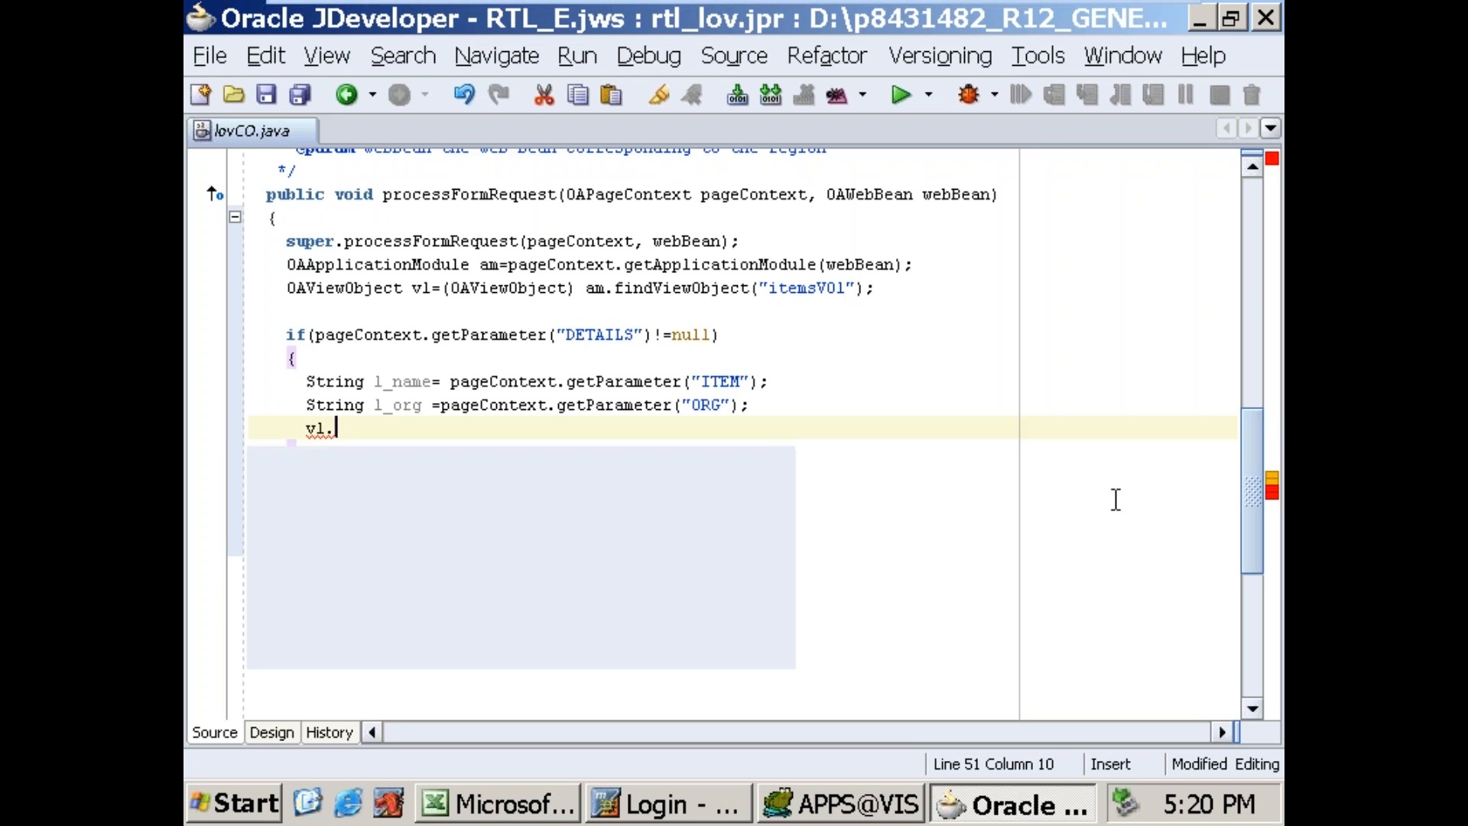
{"action": "type", "text": "sewhe"}
{"action": "key", "text": "Down"}
{"action": "key", "text": "Return"}
{"action": "type", "text": "0,l_na"}
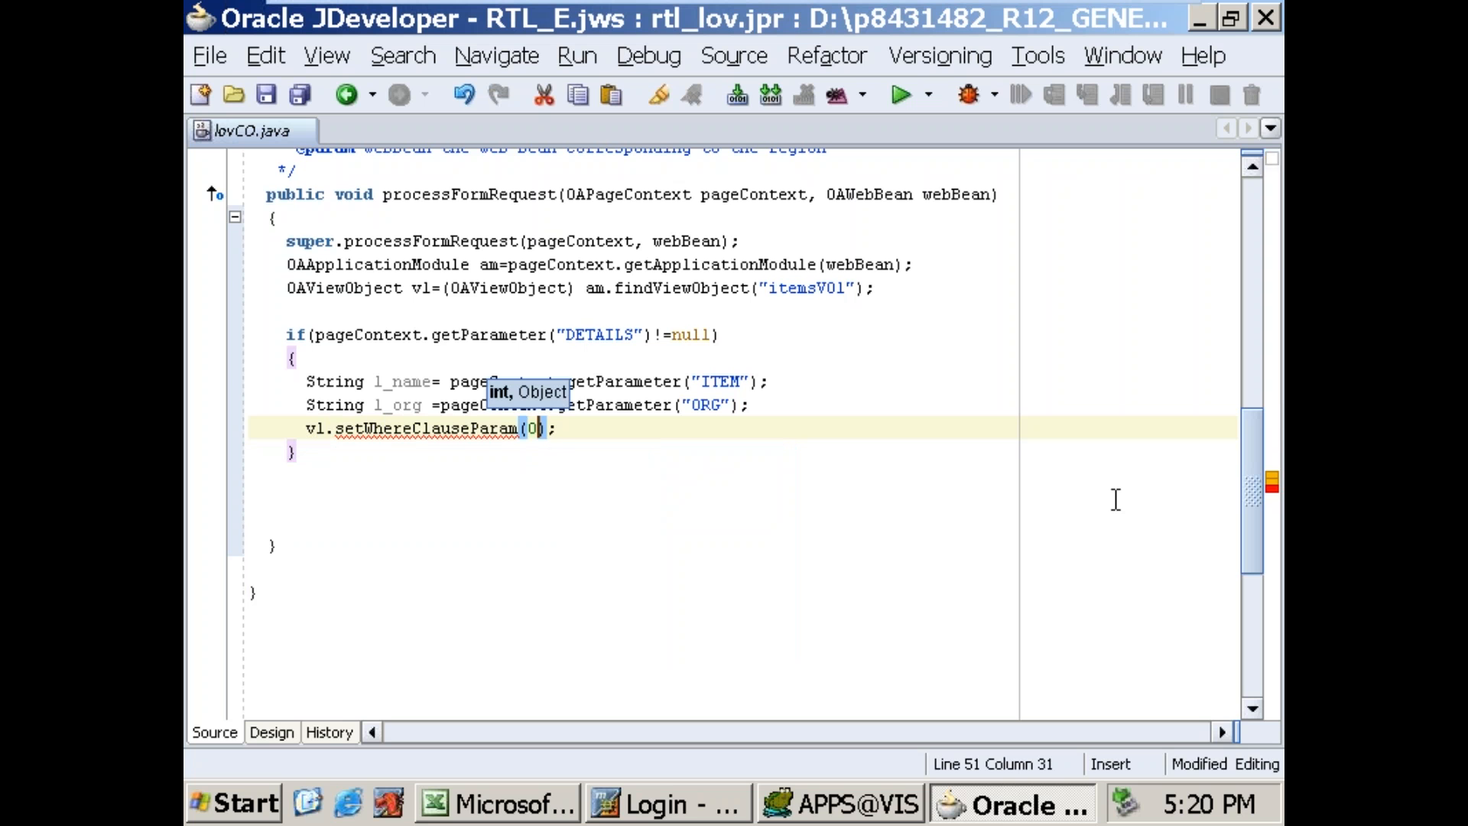
{"action": "type", "text": "me"}
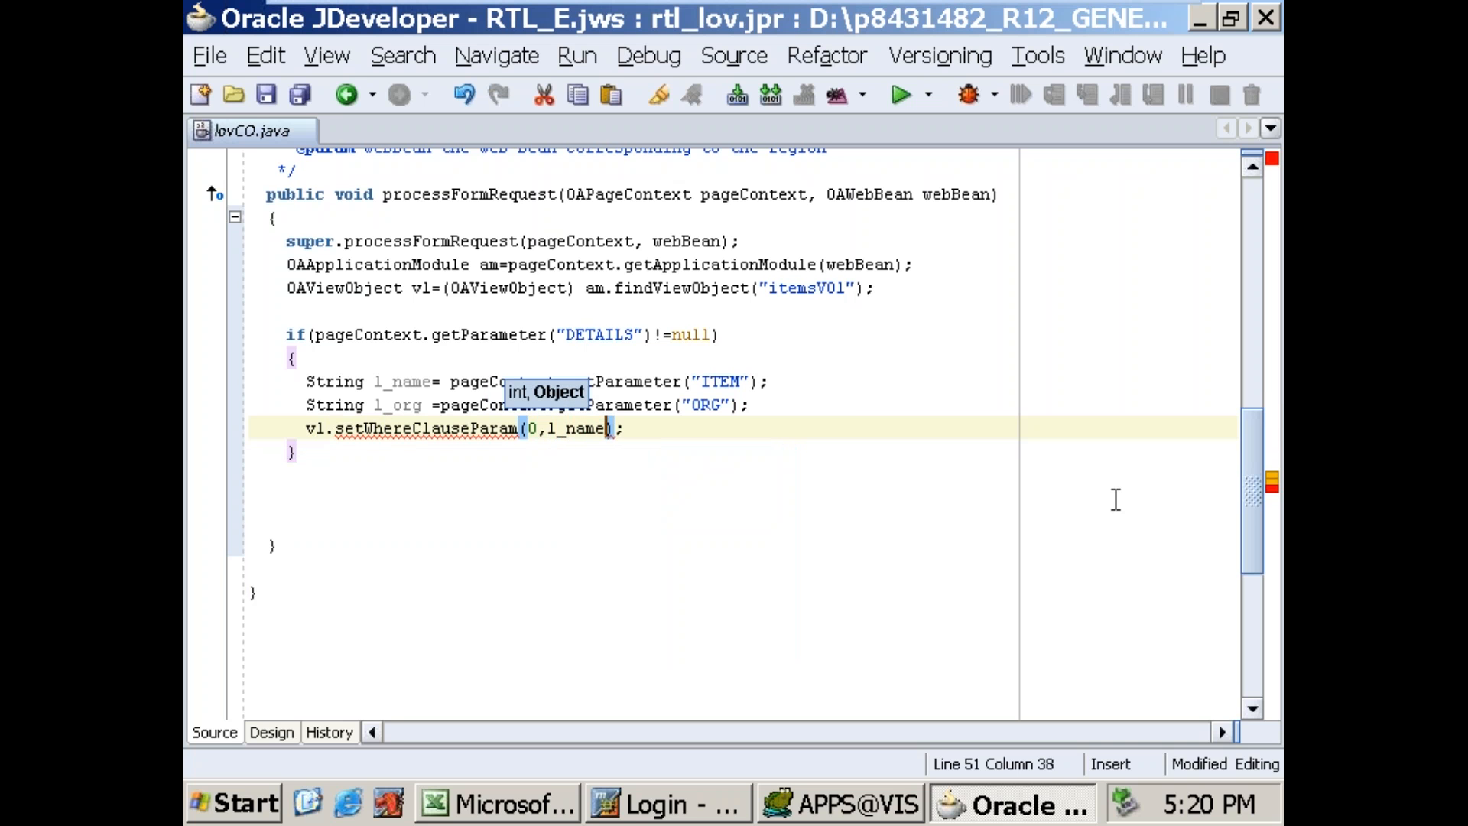
{"action": "key", "text": "End"}
{"action": "key", "text": "Return"}
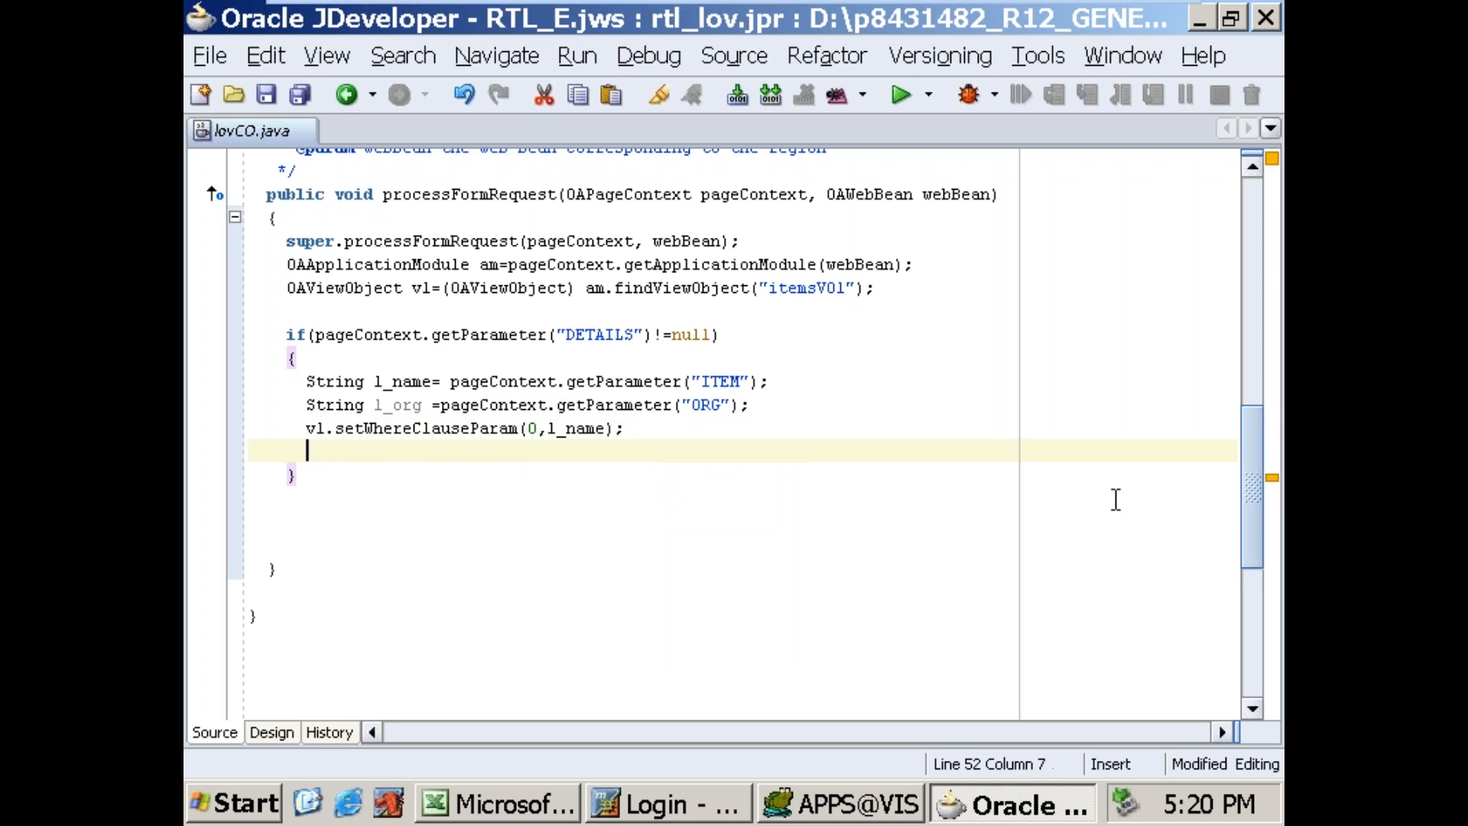
Step: Duplicate the setWhereClauseParam line and change the copy's arguments to 1,l_org
{"action": "key", "text": "Up"}
{"action": "key", "text": "shift+End"}
{"action": "key", "text": "ctrl+c"}
{"action": "key", "text": "End"}
{"action": "key", "text": "Return"}
{"action": "key", "text": "ctrl+v"}
{"action": "key", "text": "Left"}
{"action": "key", "text": "Left"}
{"action": "key", "text": "Left"}
{"action": "key", "text": "BackSpace"}
{"action": "key", "text": "BackSpace"}
{"action": "key", "text": "BackSpace"}
{"action": "key", "text": "BackSpace"}
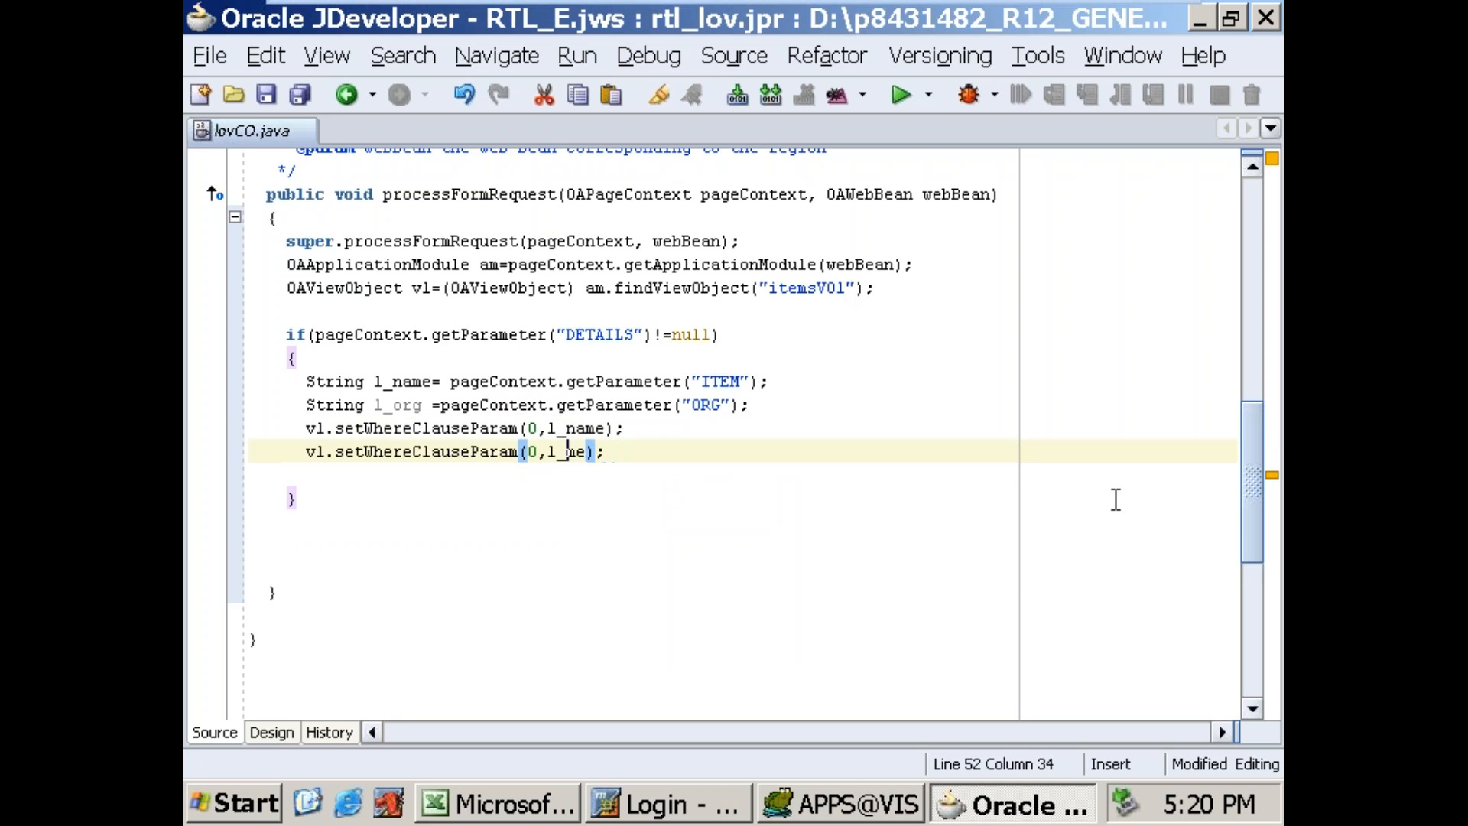
{"action": "type", "text": "org"}
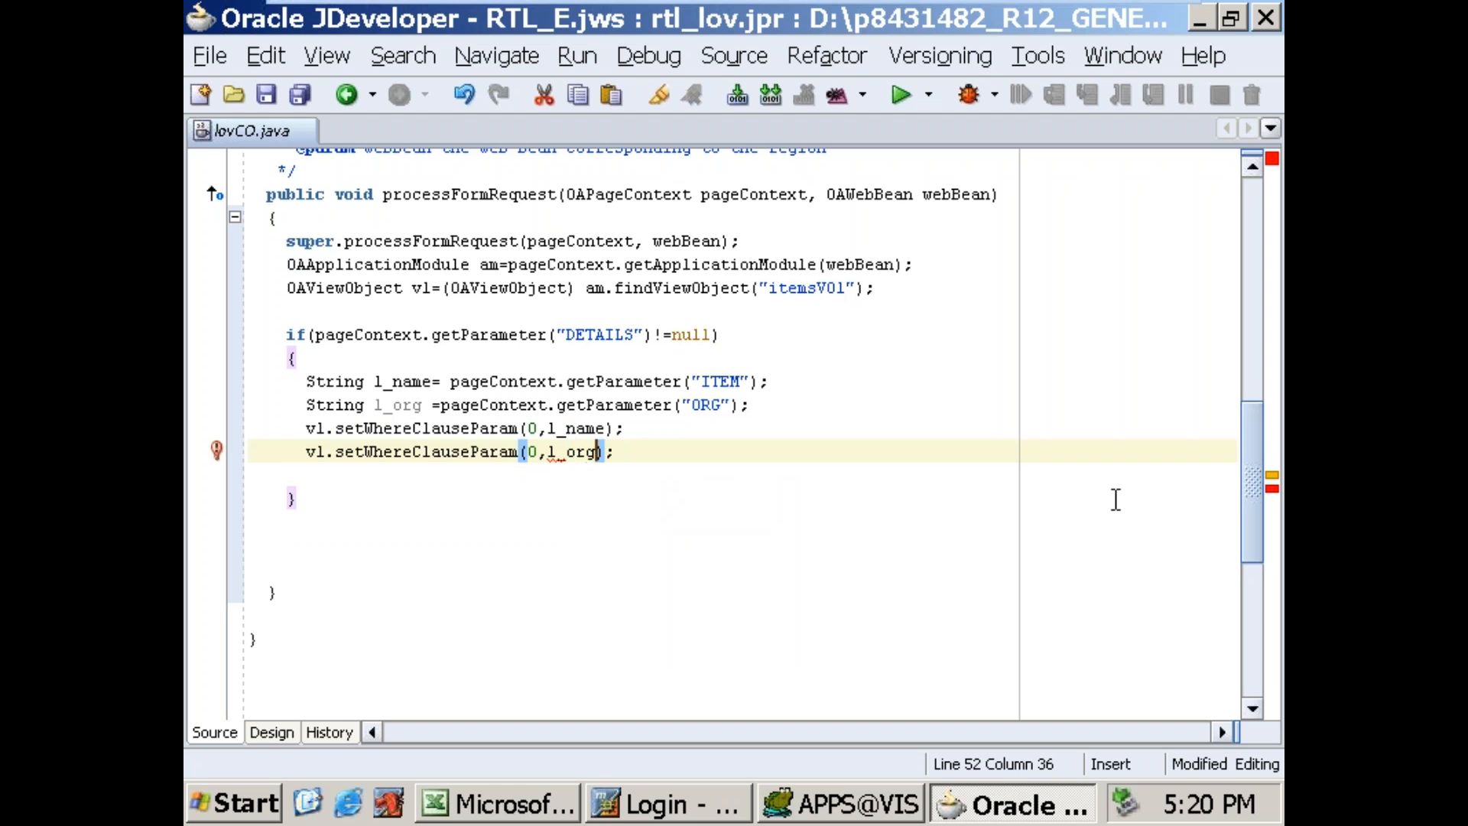
{"action": "key", "text": "End"}
Step: Add the statement v1.executeQuery(); below the two where-clause parameter lines
{"action": "key", "text": "Return"}
{"action": "type", "text": "vl."}
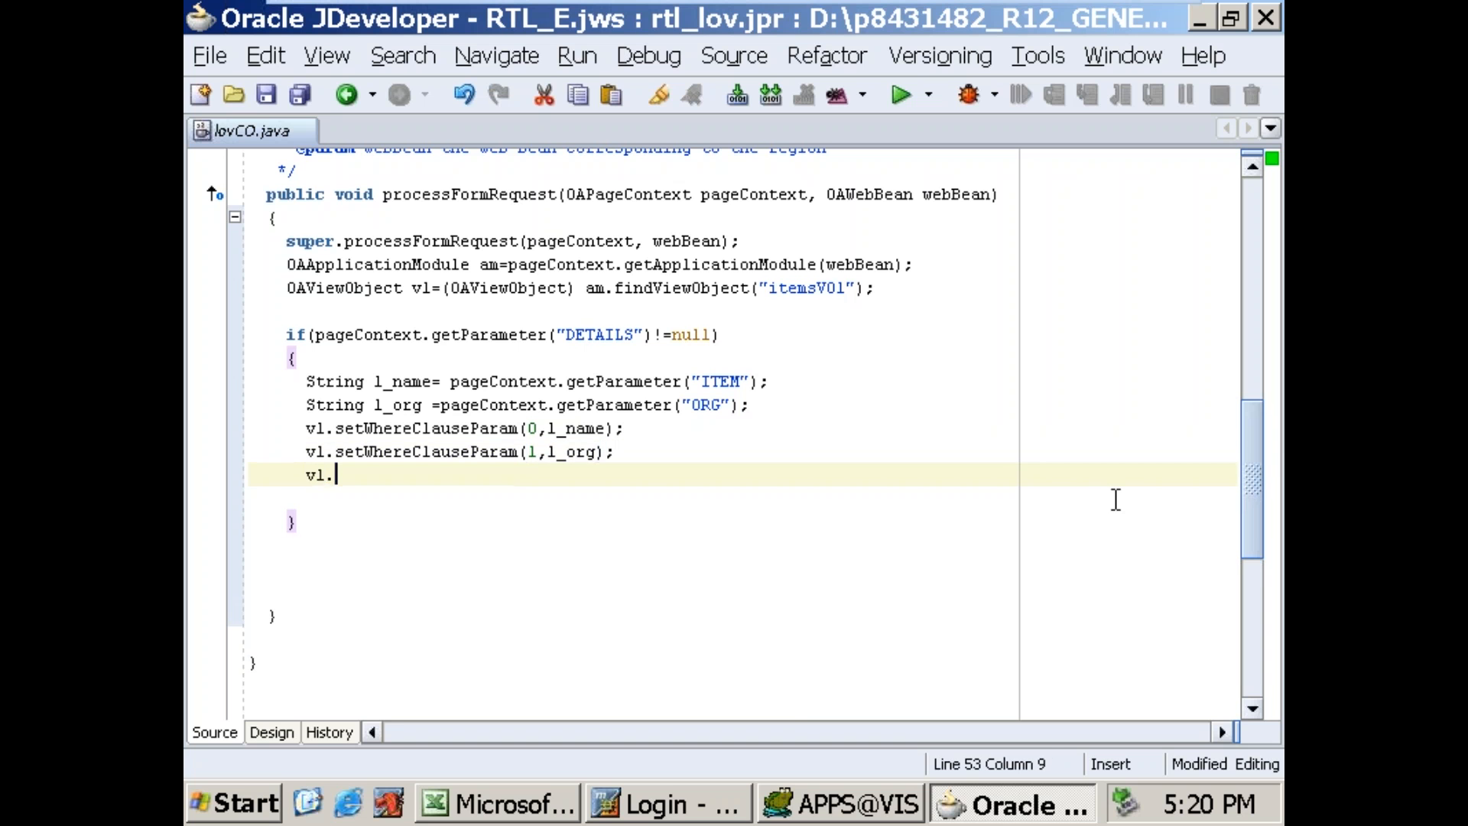
{"action": "type", "text": "ex"}
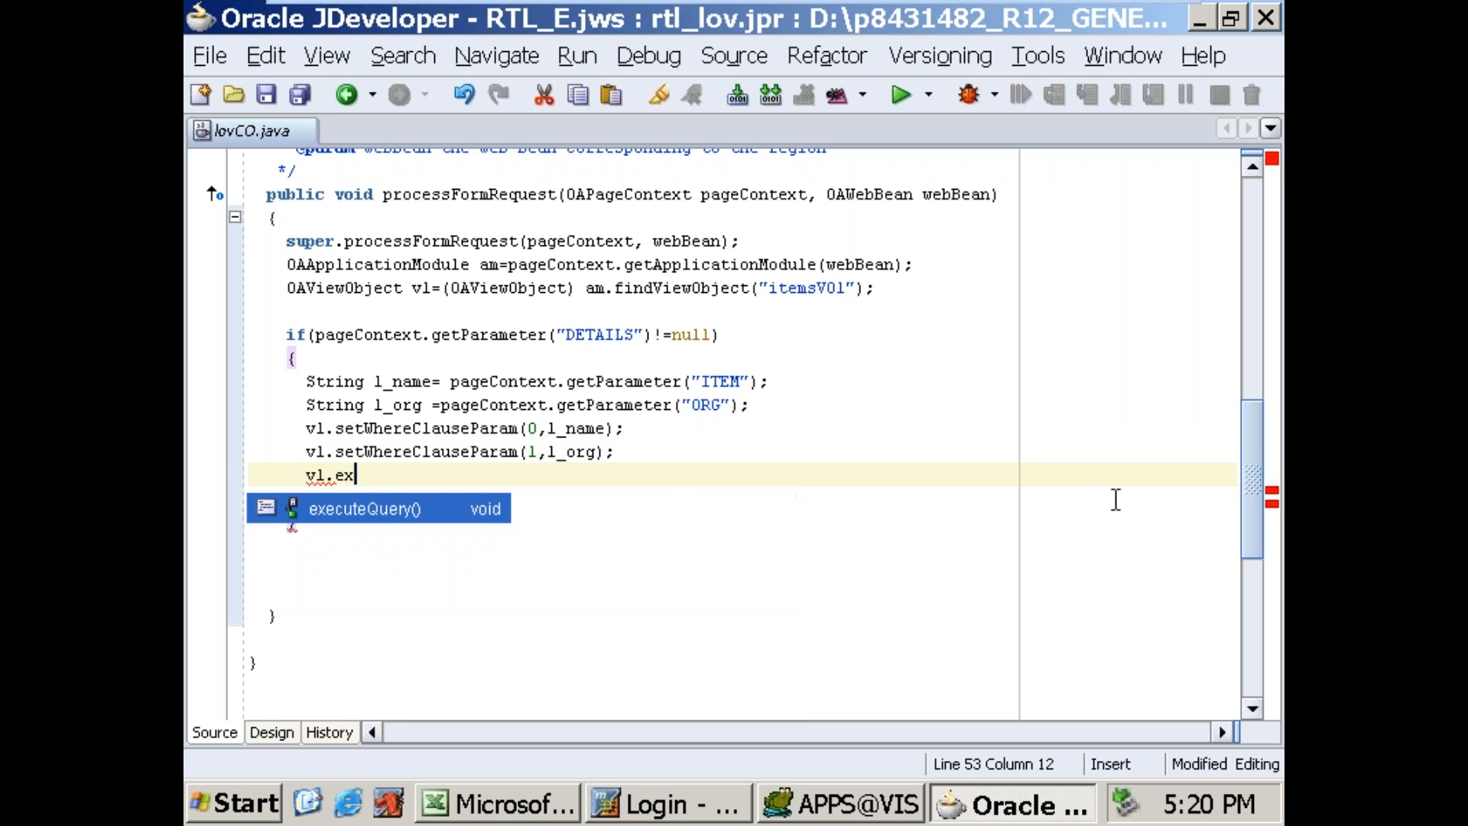
{"action": "key", "text": "Return"}
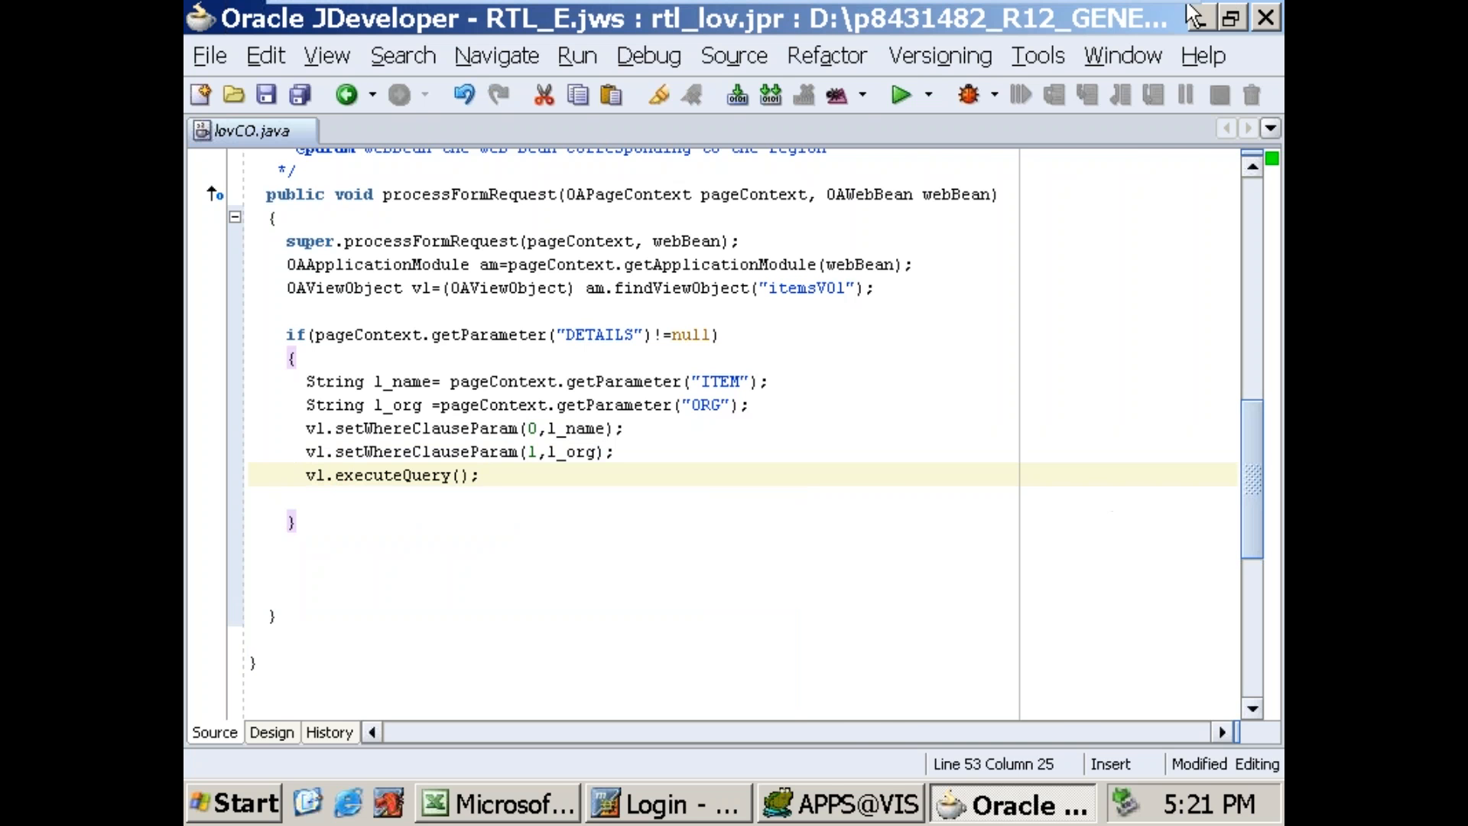
Step: Restore the editor from its maximized view and run the rtllovPG.xml page from the webui package
{"action": "double_click", "coordinate": [231, 130]}
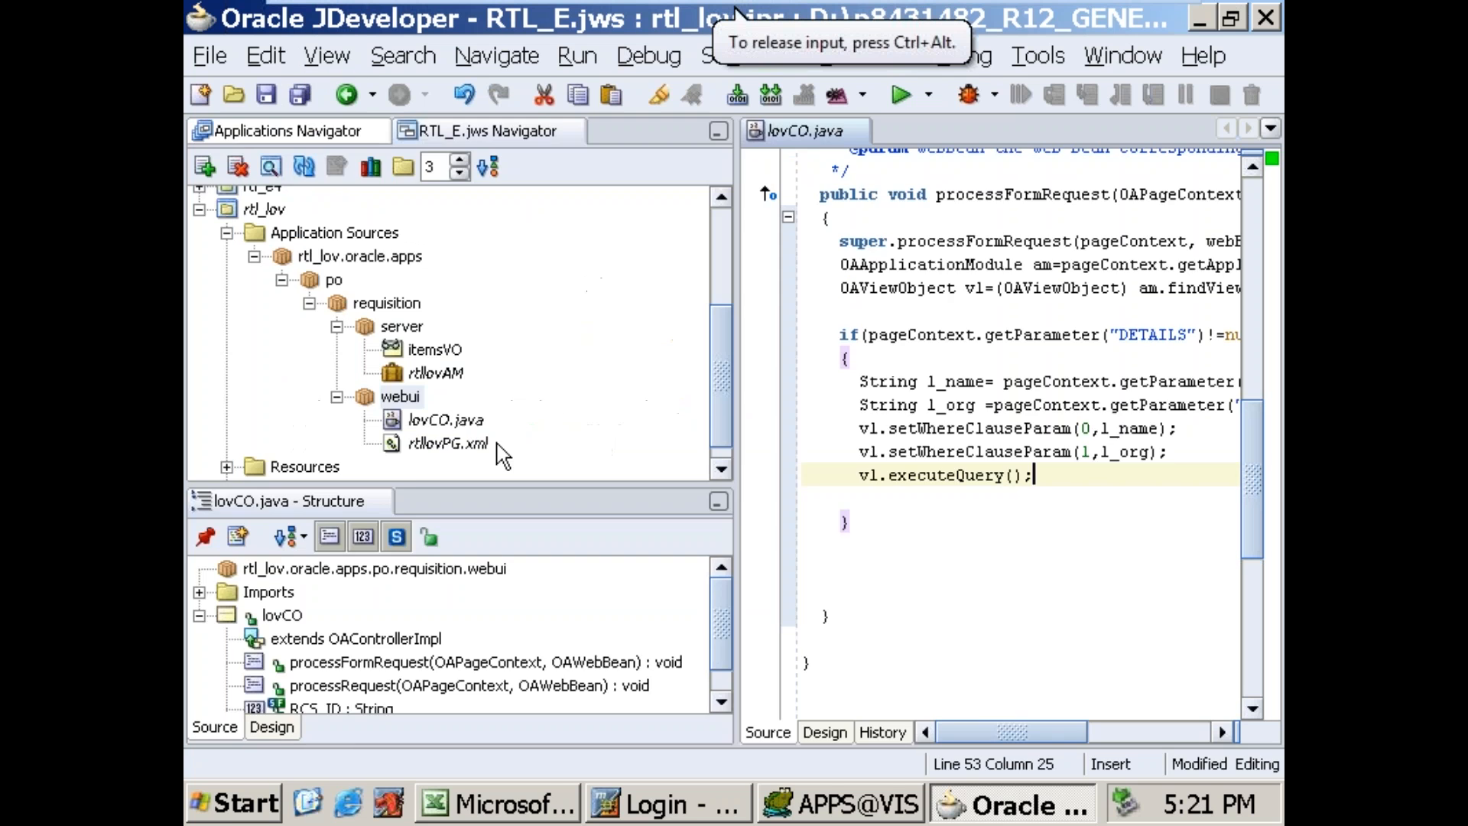
{"action": "left_click", "coordinate": [430, 443]}
{"action": "right_click", "coordinate": [433, 445]}
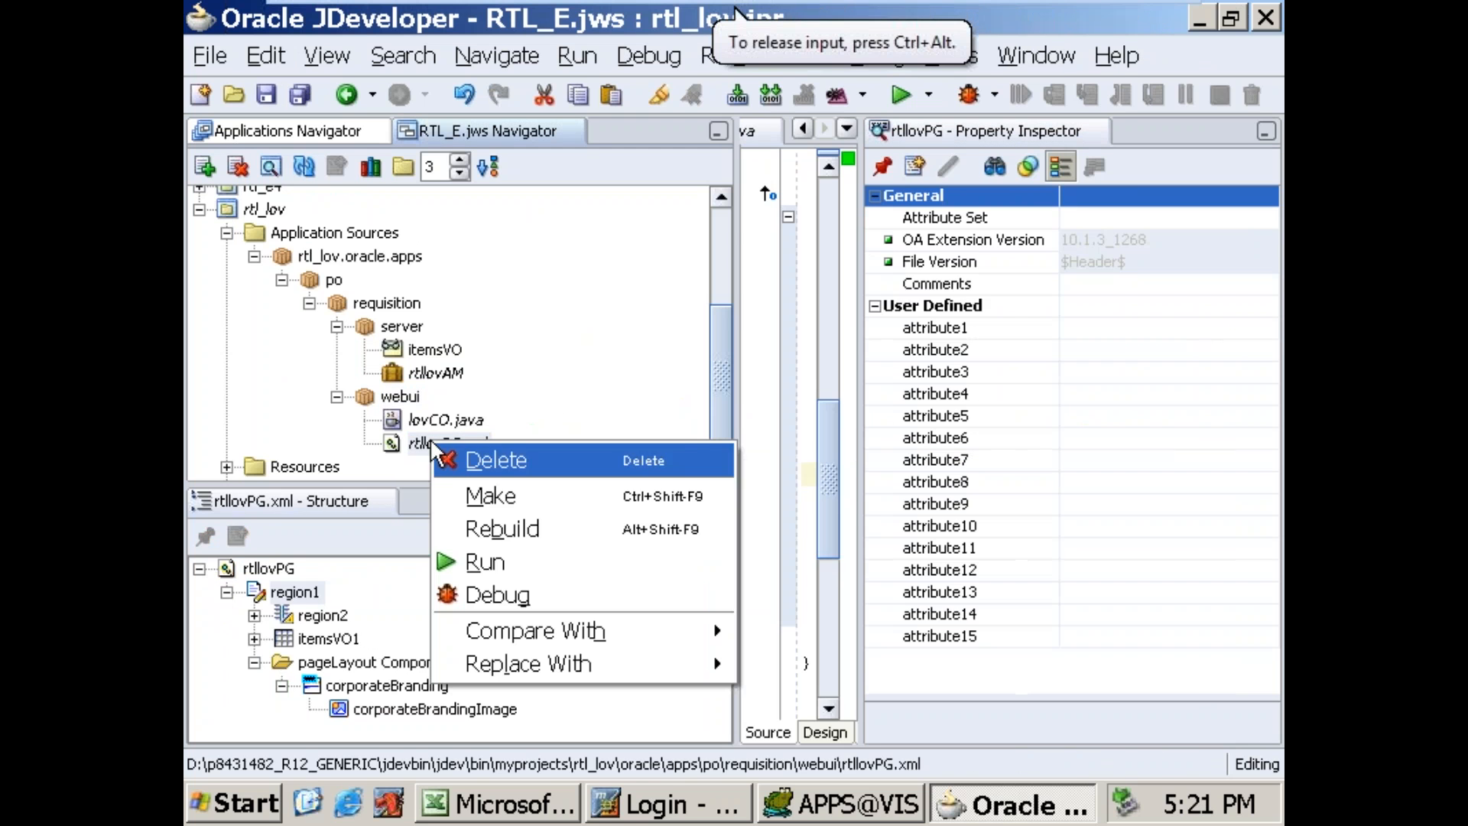
{"action": "left_click", "coordinate": [463, 570]}
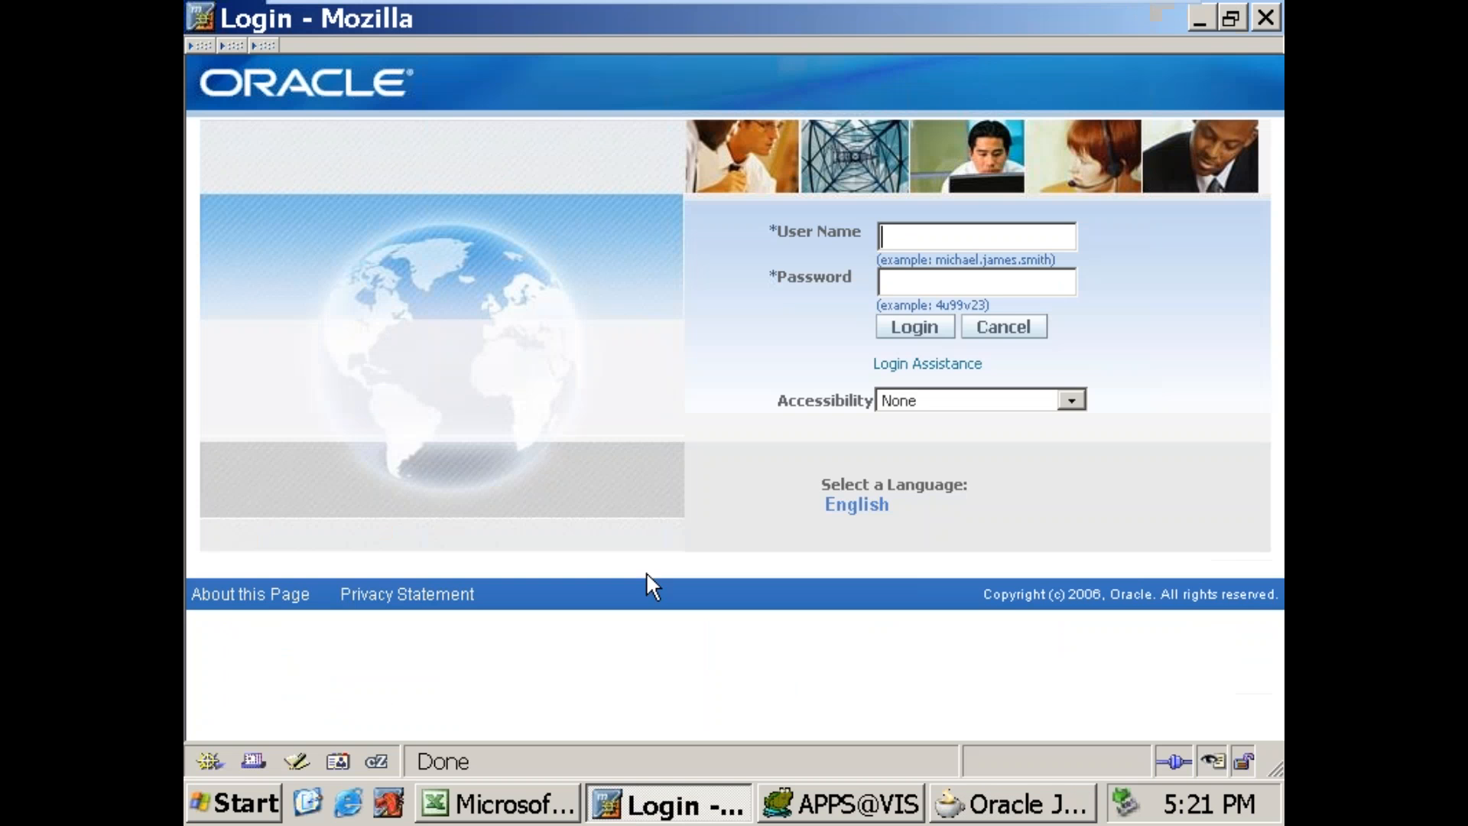
Step: Switch to the Mozilla login page and log in to Oracle E-Business Suite with the user name and account password
{"action": "type", "text": "operationsde"}
{"action": "key", "text": "Return"}
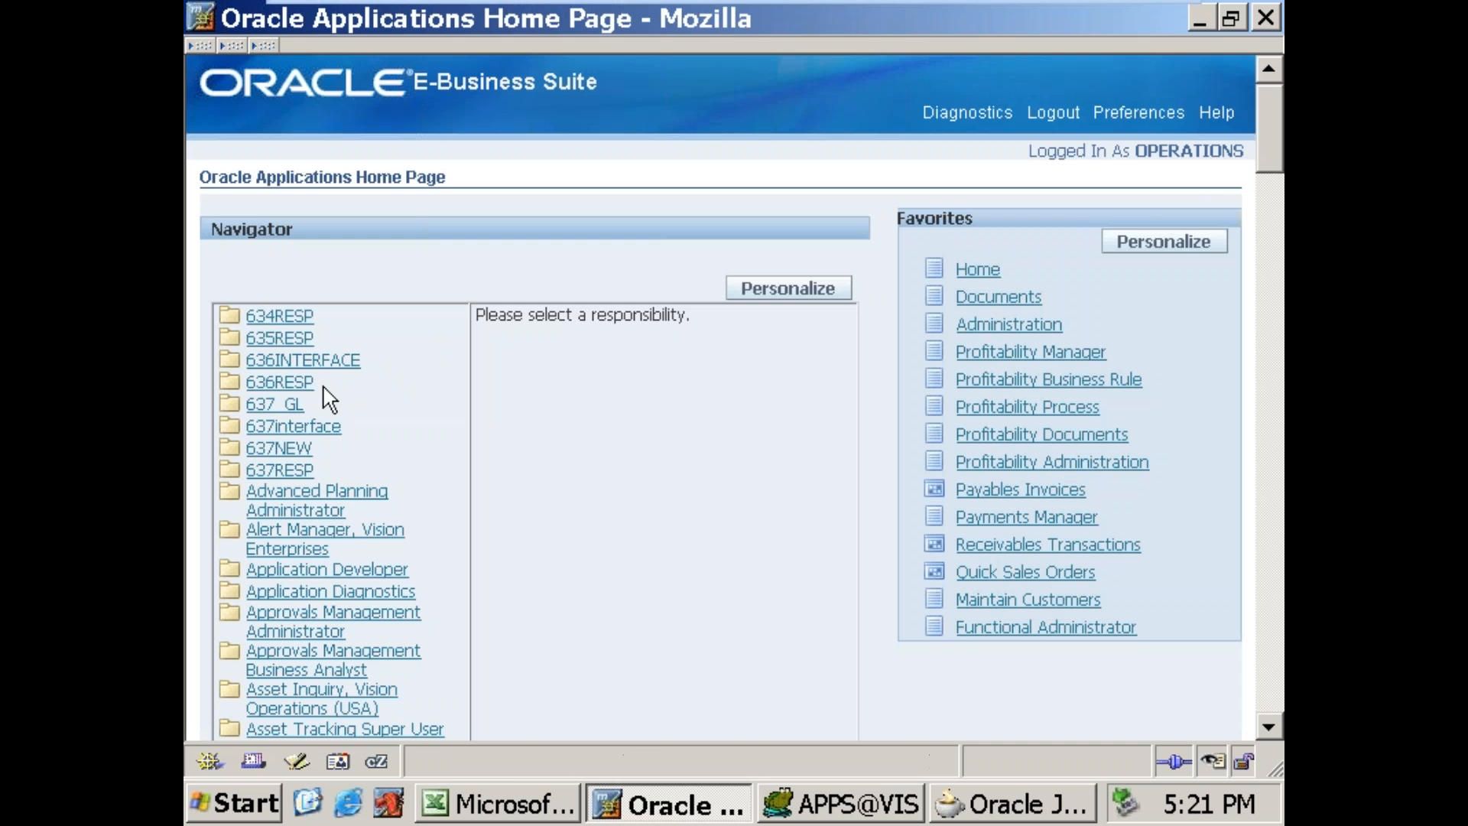
Step: Launch Oracle Applications from the Application Developer responsibility and bring its forms window to the Navigator
{"action": "left_click", "coordinate": [370, 571]}
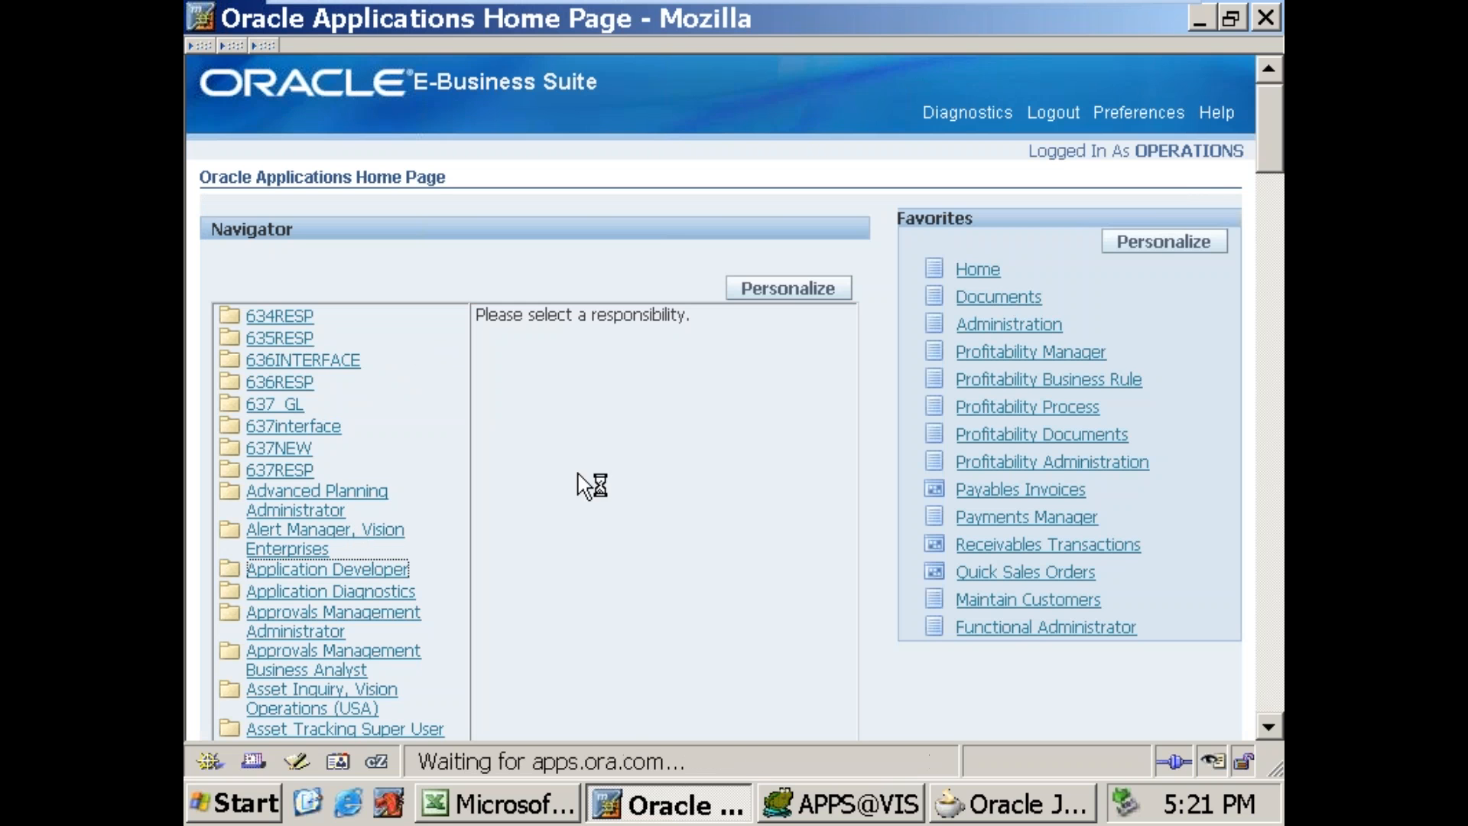
{"action": "left_click", "coordinate": [539, 345]}
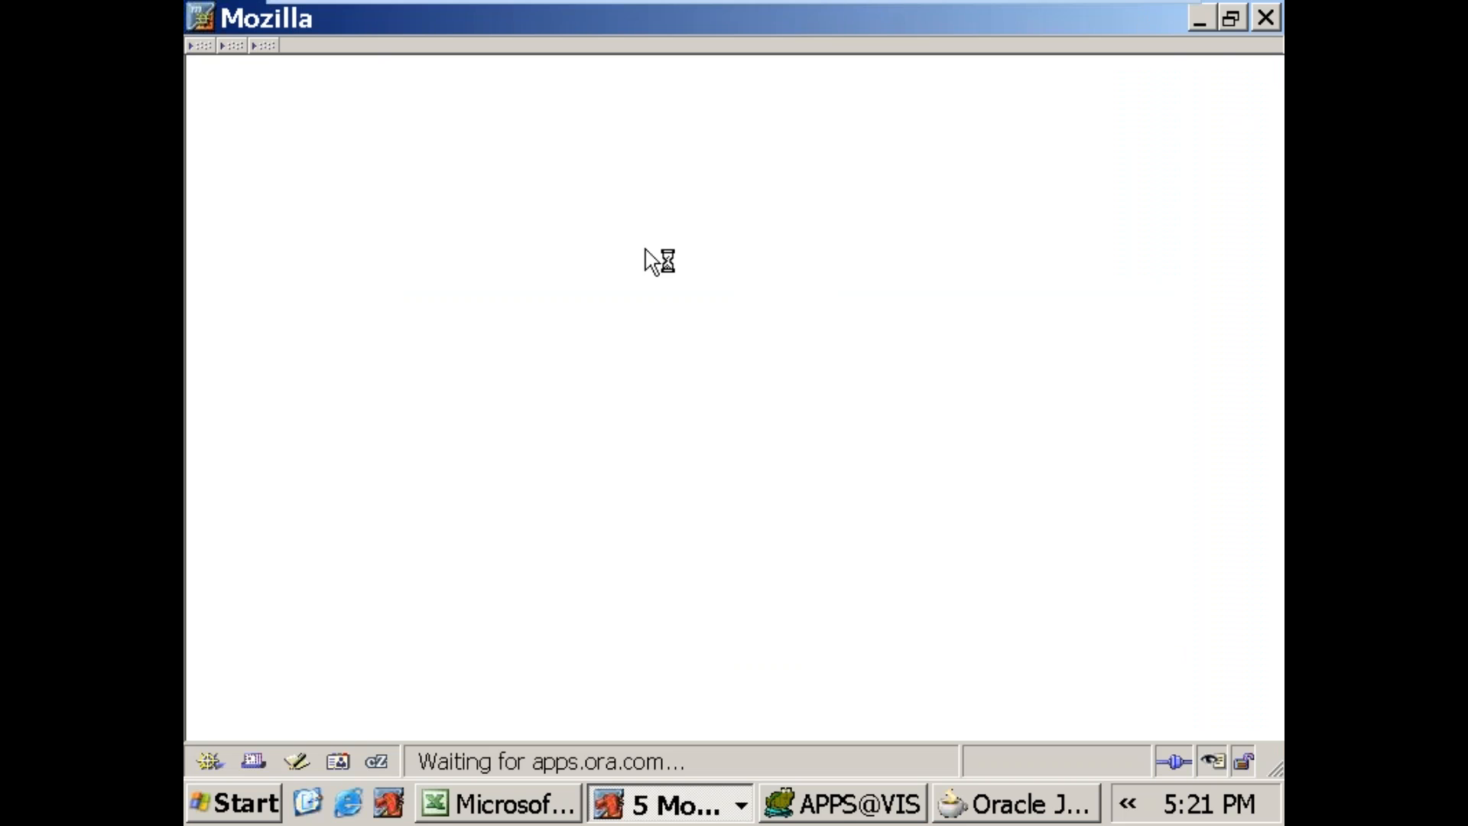
{"action": "left_click", "coordinate": [705, 805]}
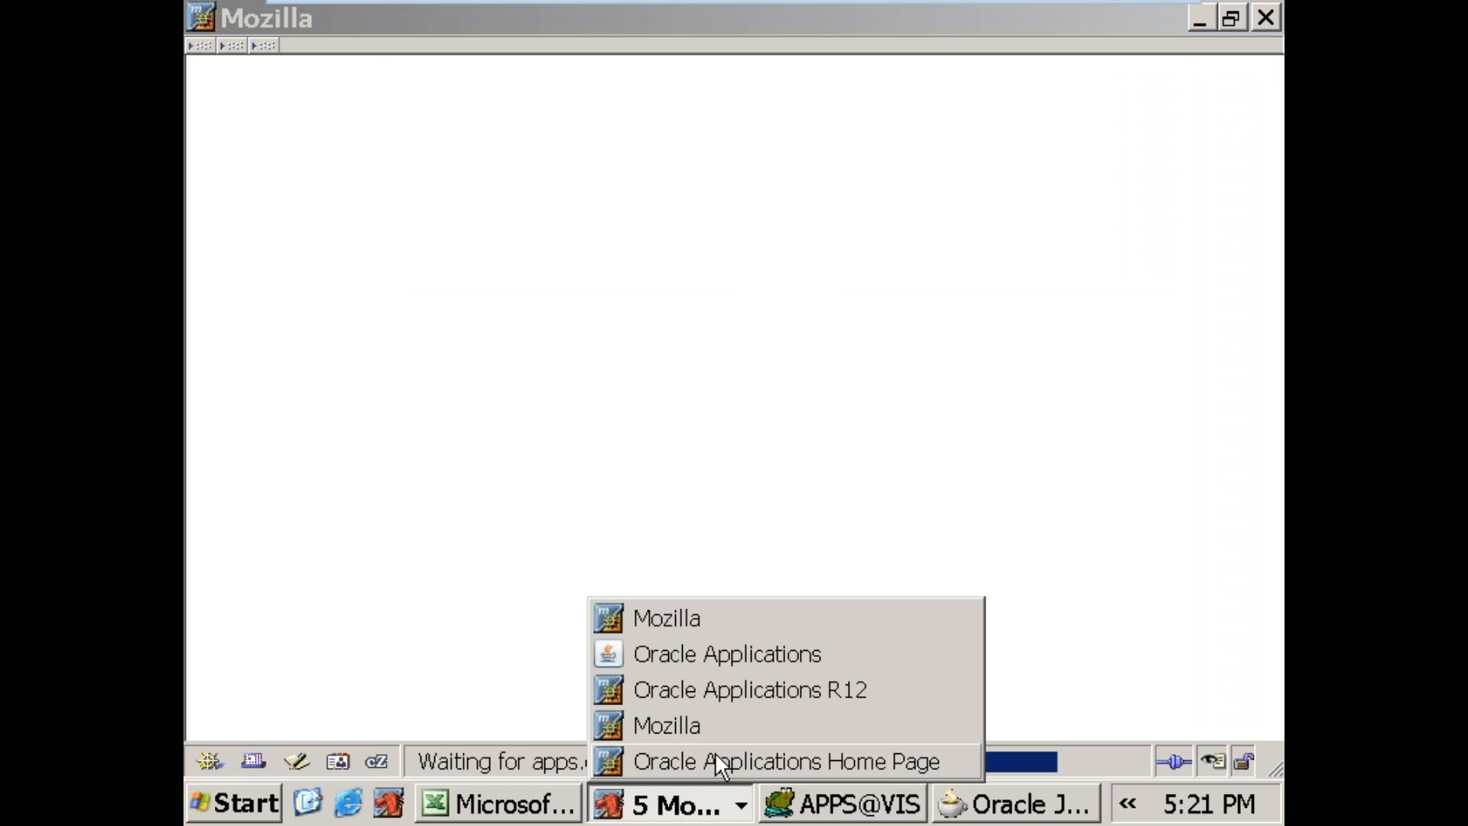
{"action": "left_click", "coordinate": [742, 652]}
{"action": "key", "text": "F4"}
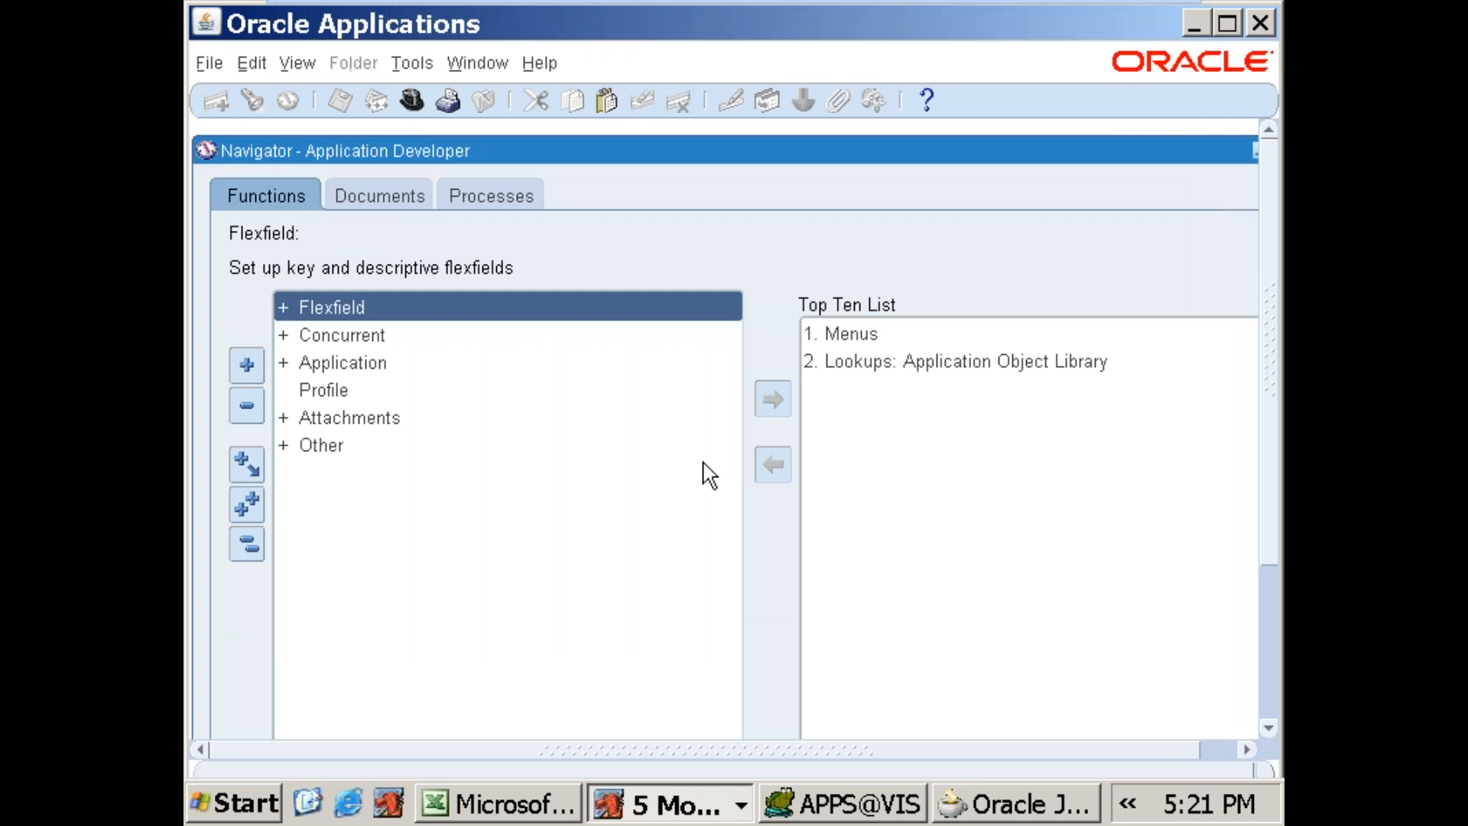
Step: Switch the responsibility to Inventory, Vision Operations (USA)
{"action": "key", "text": "alt+f"}
{"action": "type", "text": "winv"}
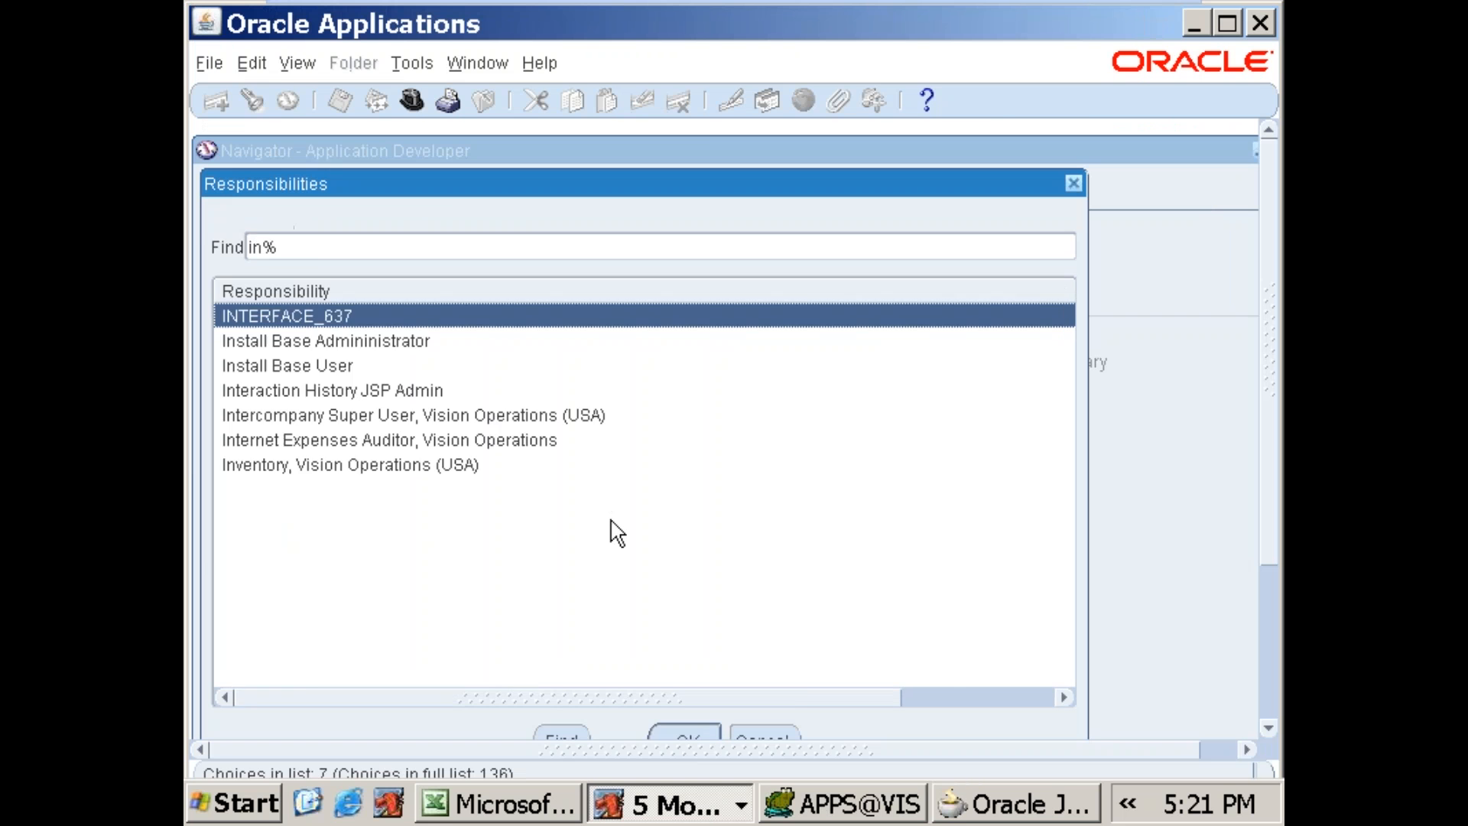
Step: Open the Master Items form under Items for organization V1, Vision Operations
{"action": "key", "text": "Down"}
{"action": "key", "text": "Down"}
{"action": "key", "text": "Down"}
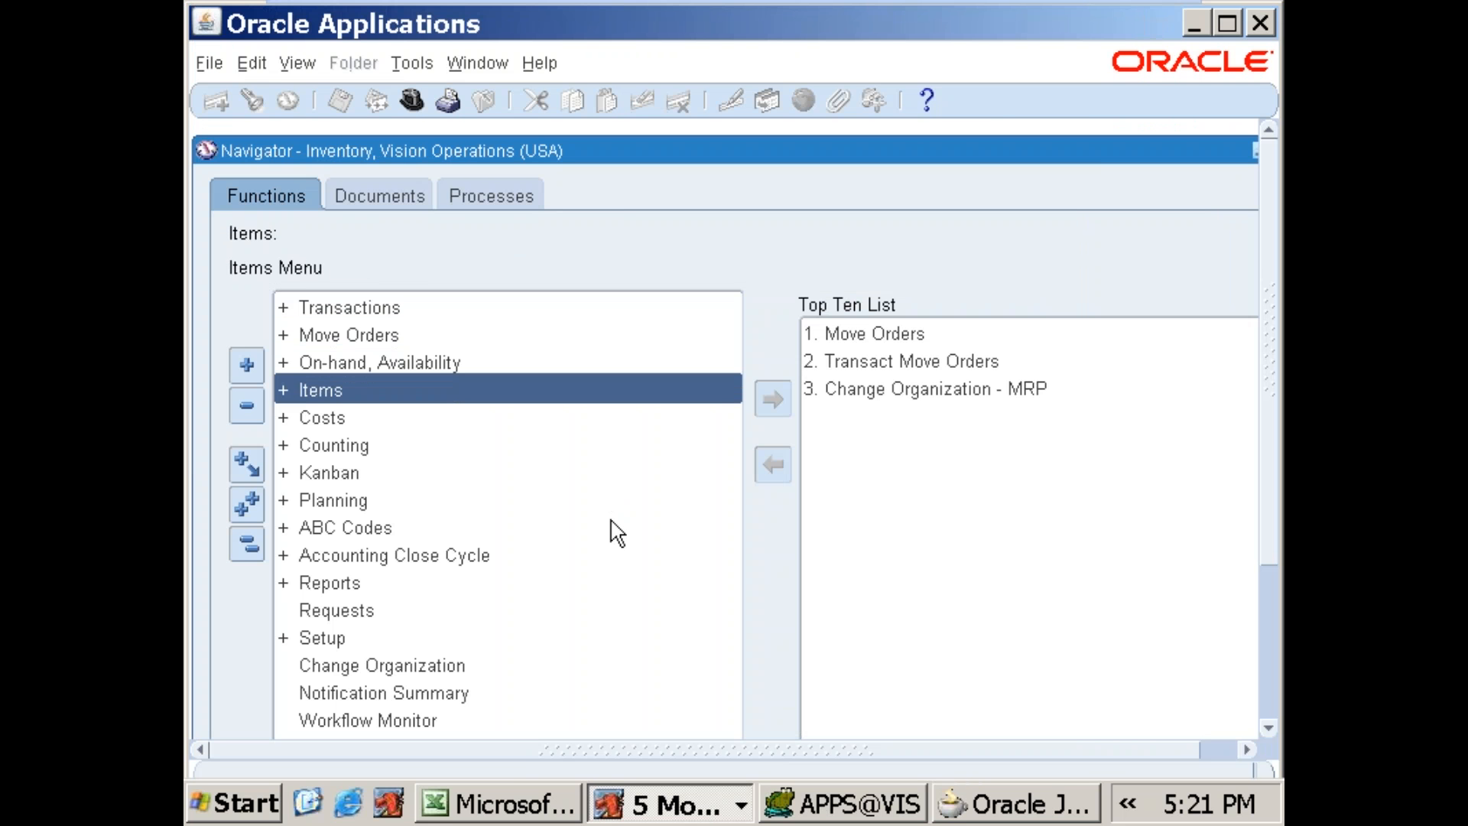
{"action": "key", "text": "Return"}
{"action": "key", "text": "Down"}
{"action": "key", "text": "Return"}
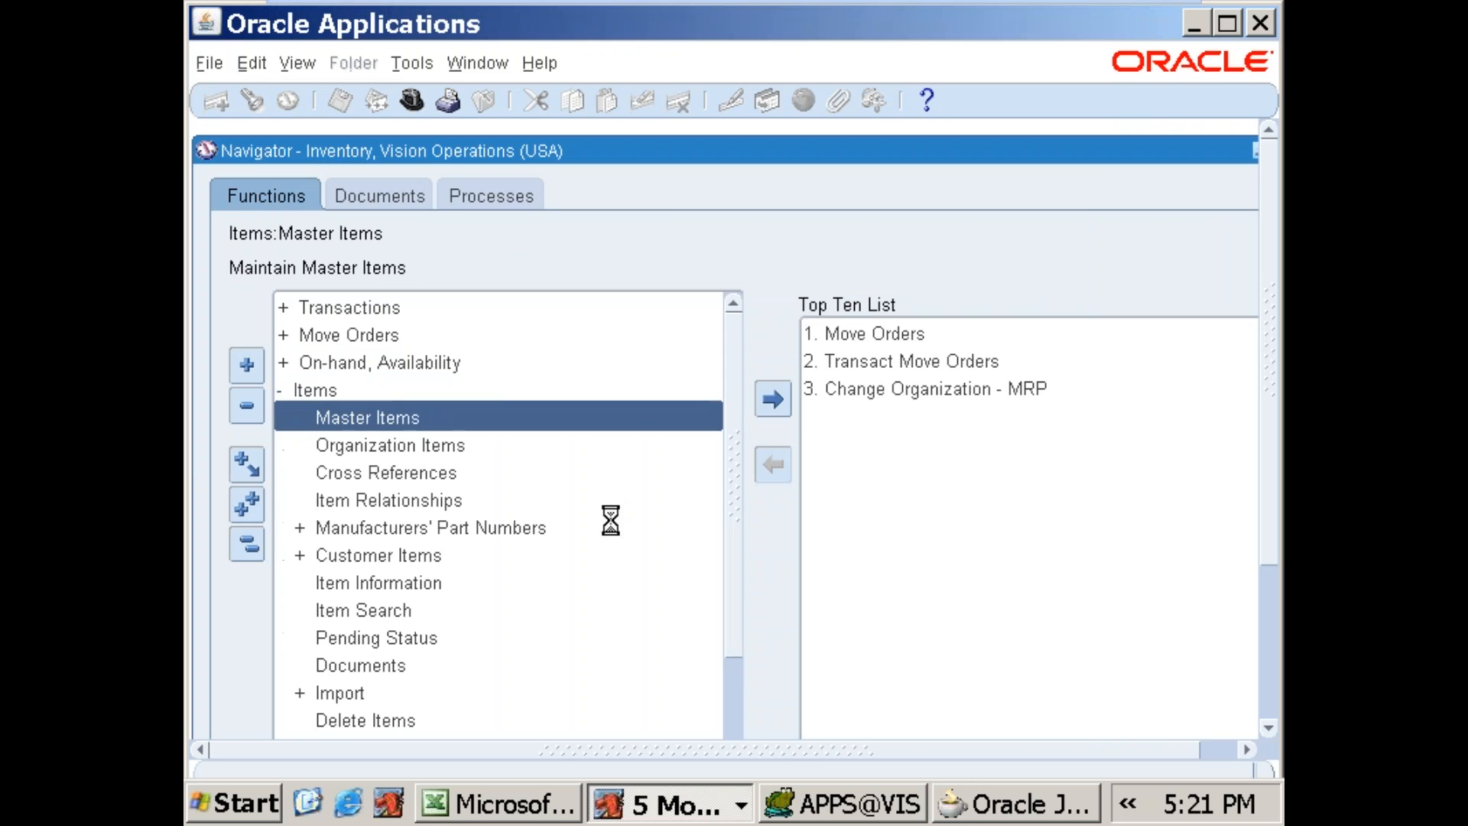
{"action": "type", "text": "v%"}
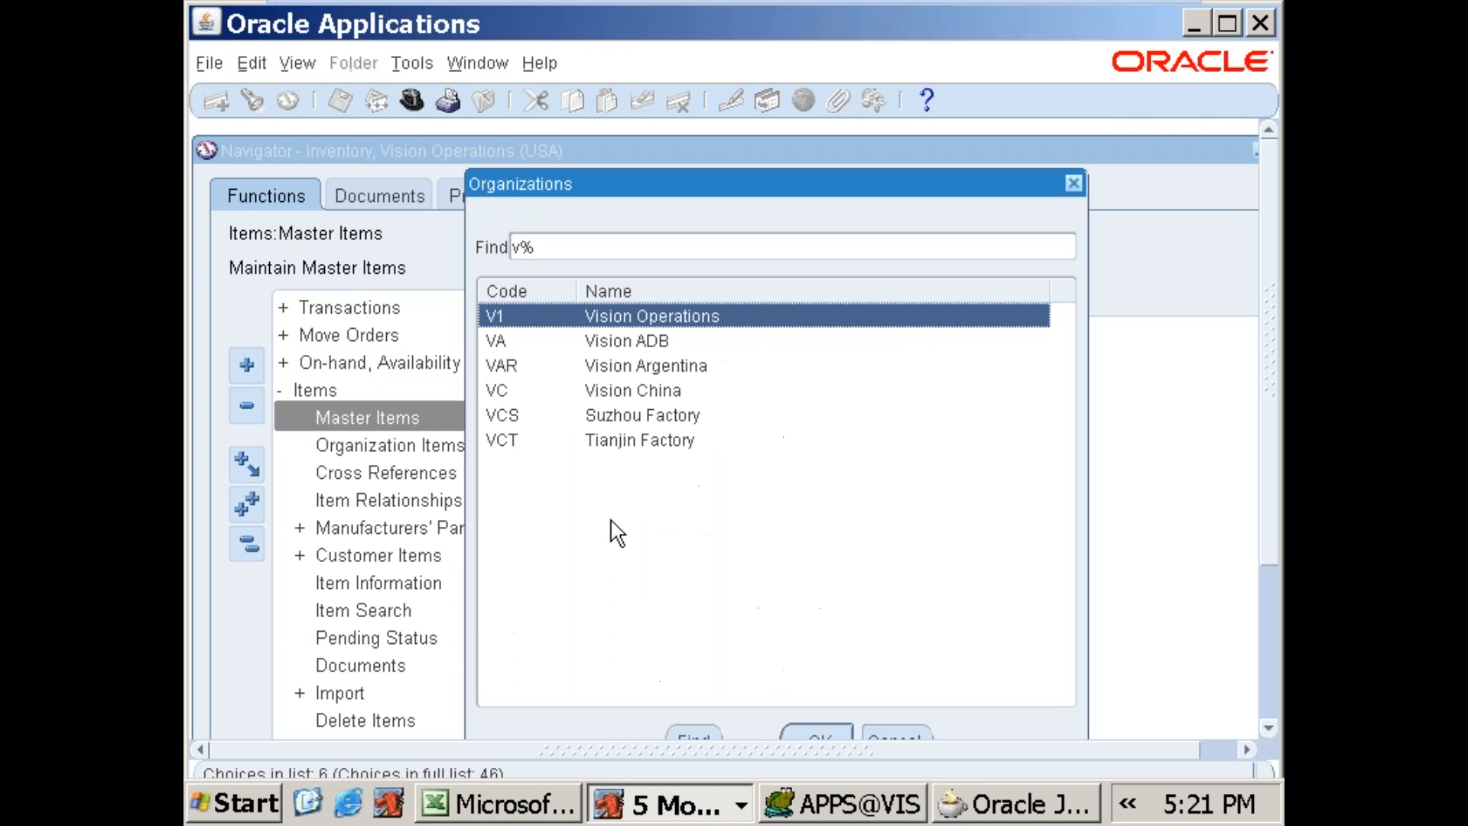
{"action": "key", "text": "Return"}
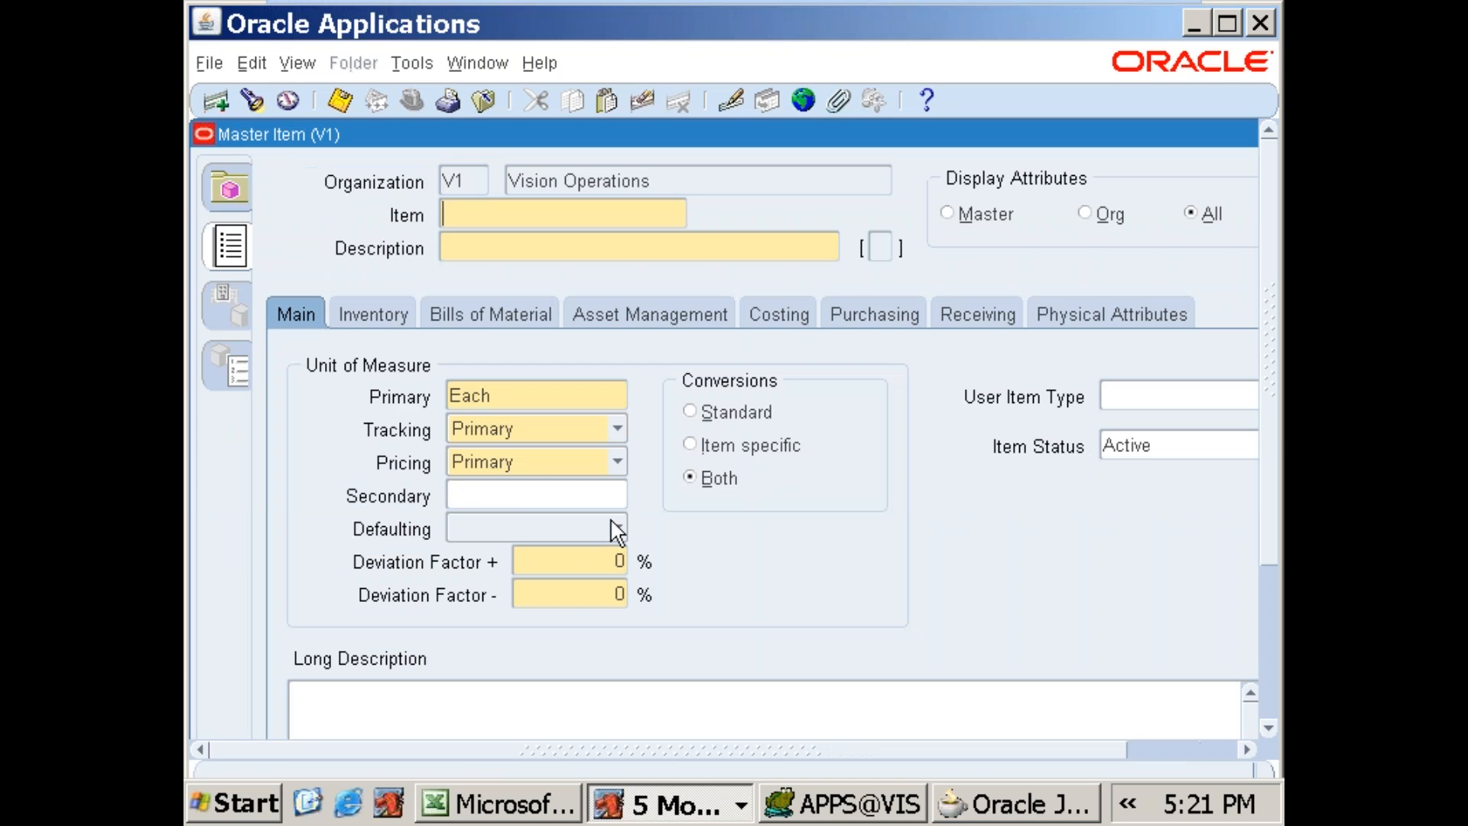
Step: Query the item master for items matching 688% and open the organization assignments of 688SALES_ITEM
{"action": "key", "text": "F11"}
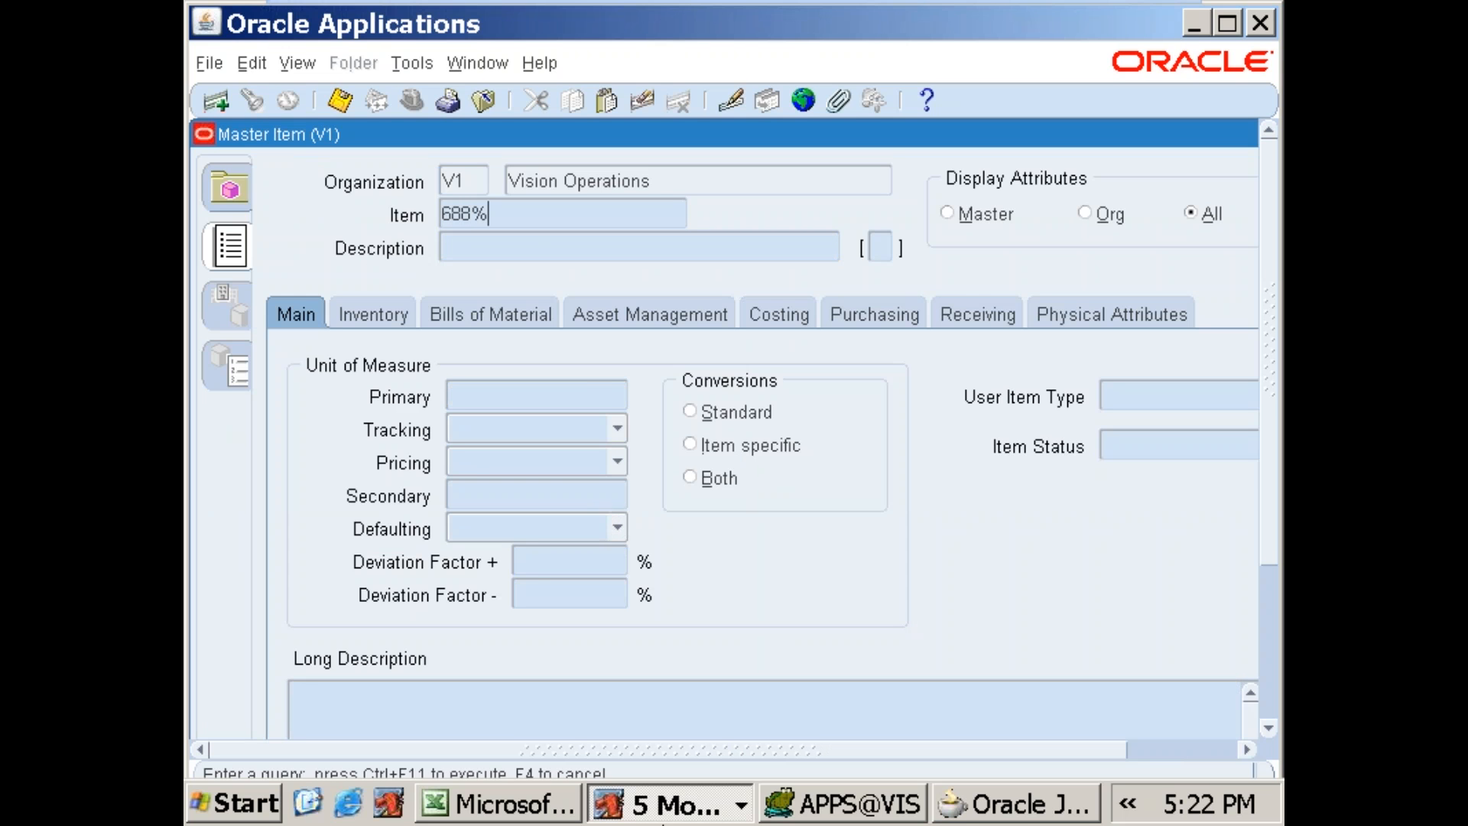
{"action": "key", "text": "ctrl+F11"}
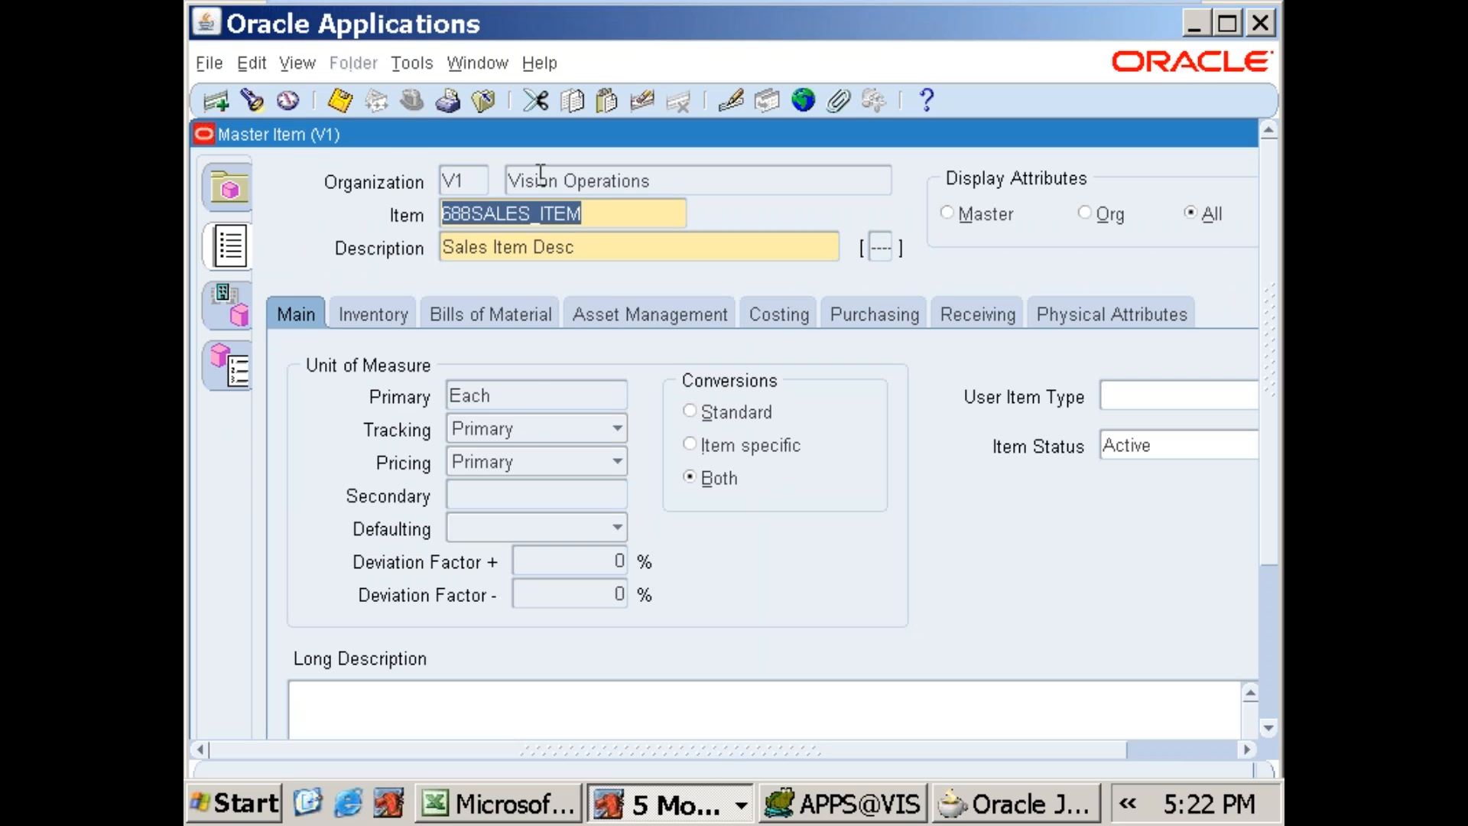
{"action": "left_click", "coordinate": [411, 63]}
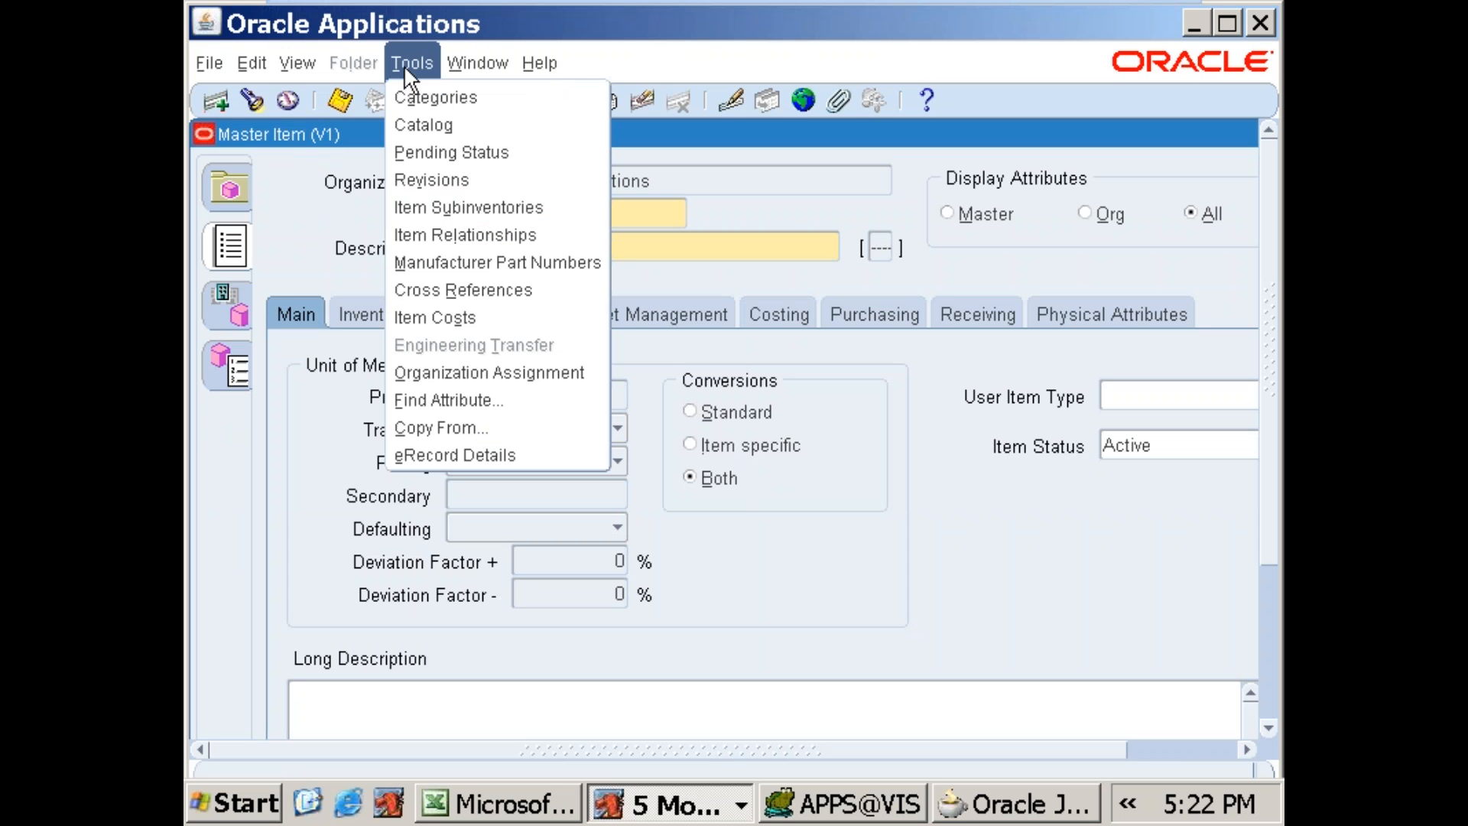
{"action": "left_click", "coordinate": [448, 371]}
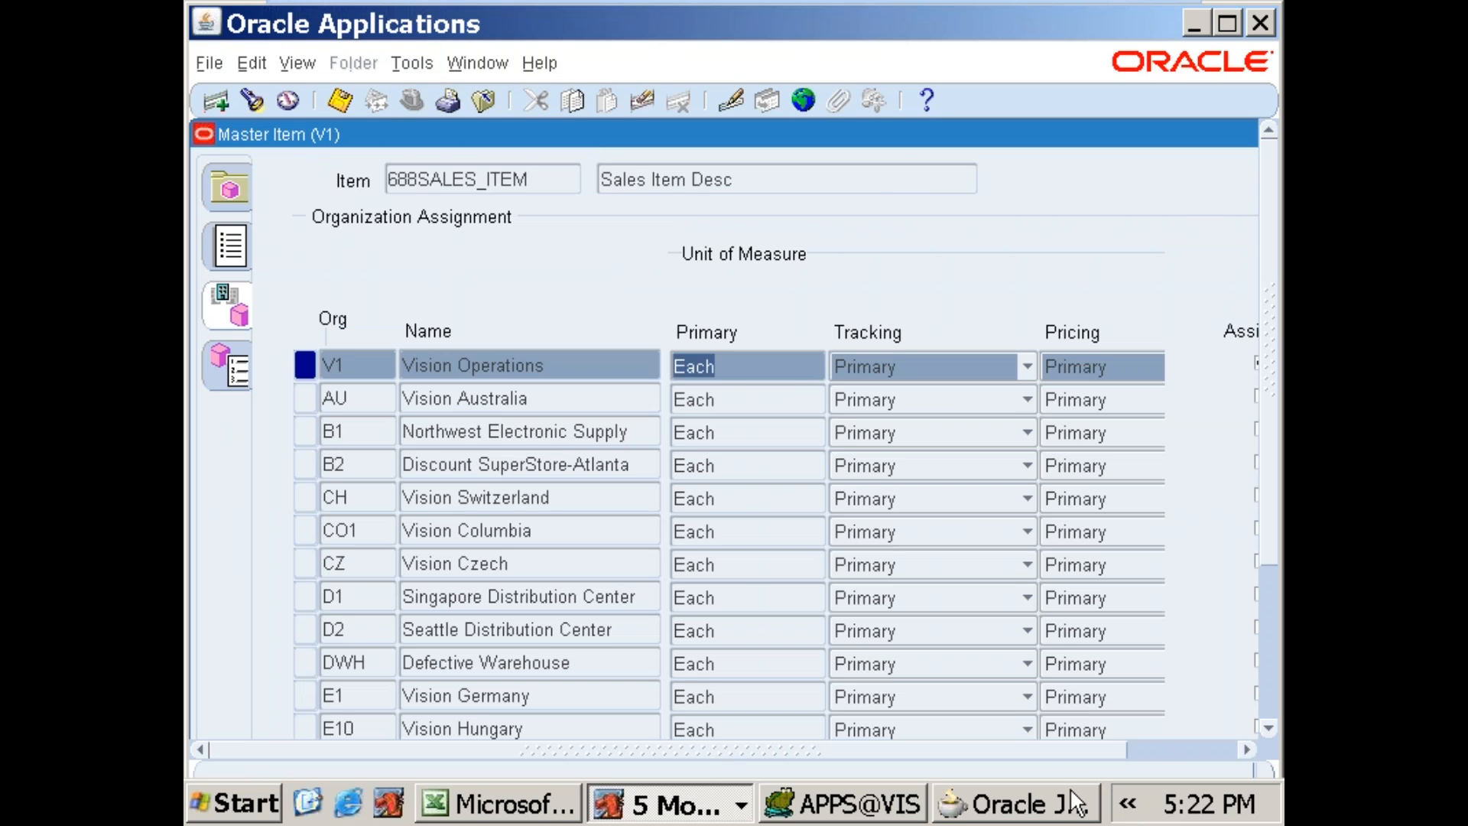
Step: Assign 688SALES_ITEM to organization M1, Seattle Manufacturing, save the assignment and close the Master Item form
{"action": "left_click", "coordinate": [1247, 751]}
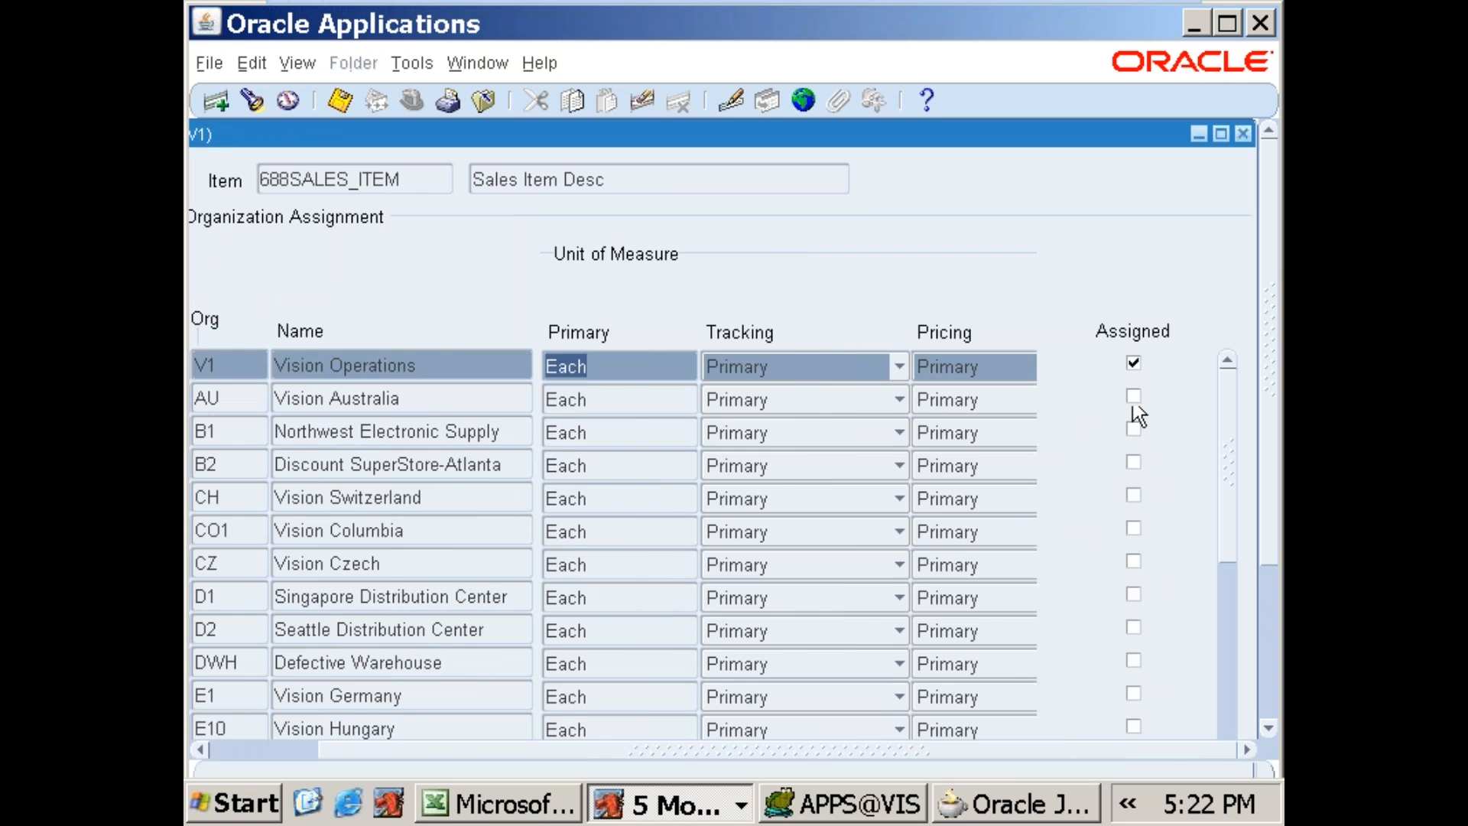
{"action": "left_click_drag", "start_coordinate": [1093, 750], "coordinate": [991, 757]}
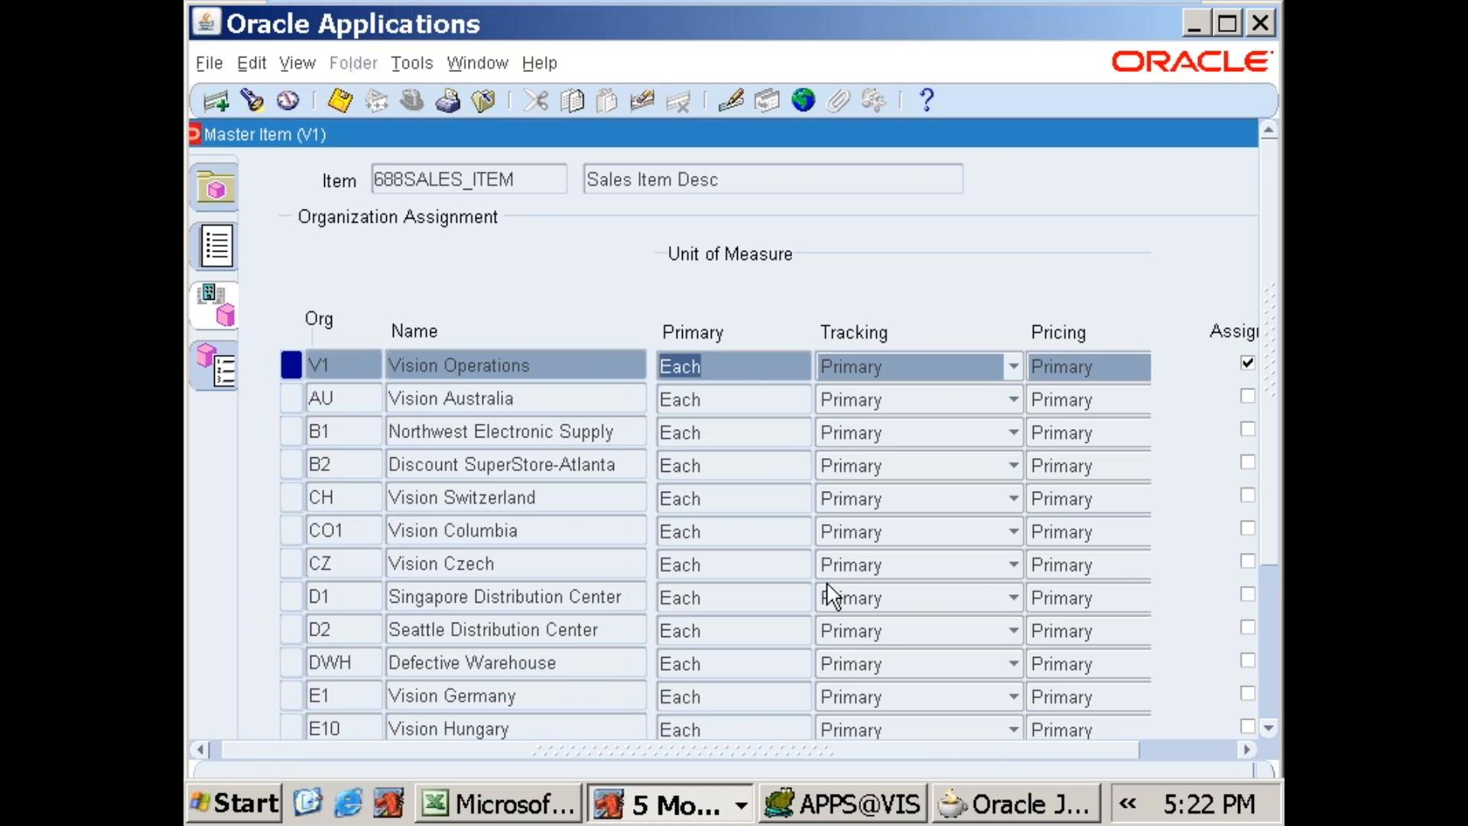
{"action": "left_click_drag", "start_coordinate": [1278, 573], "coordinate": [992, 691]}
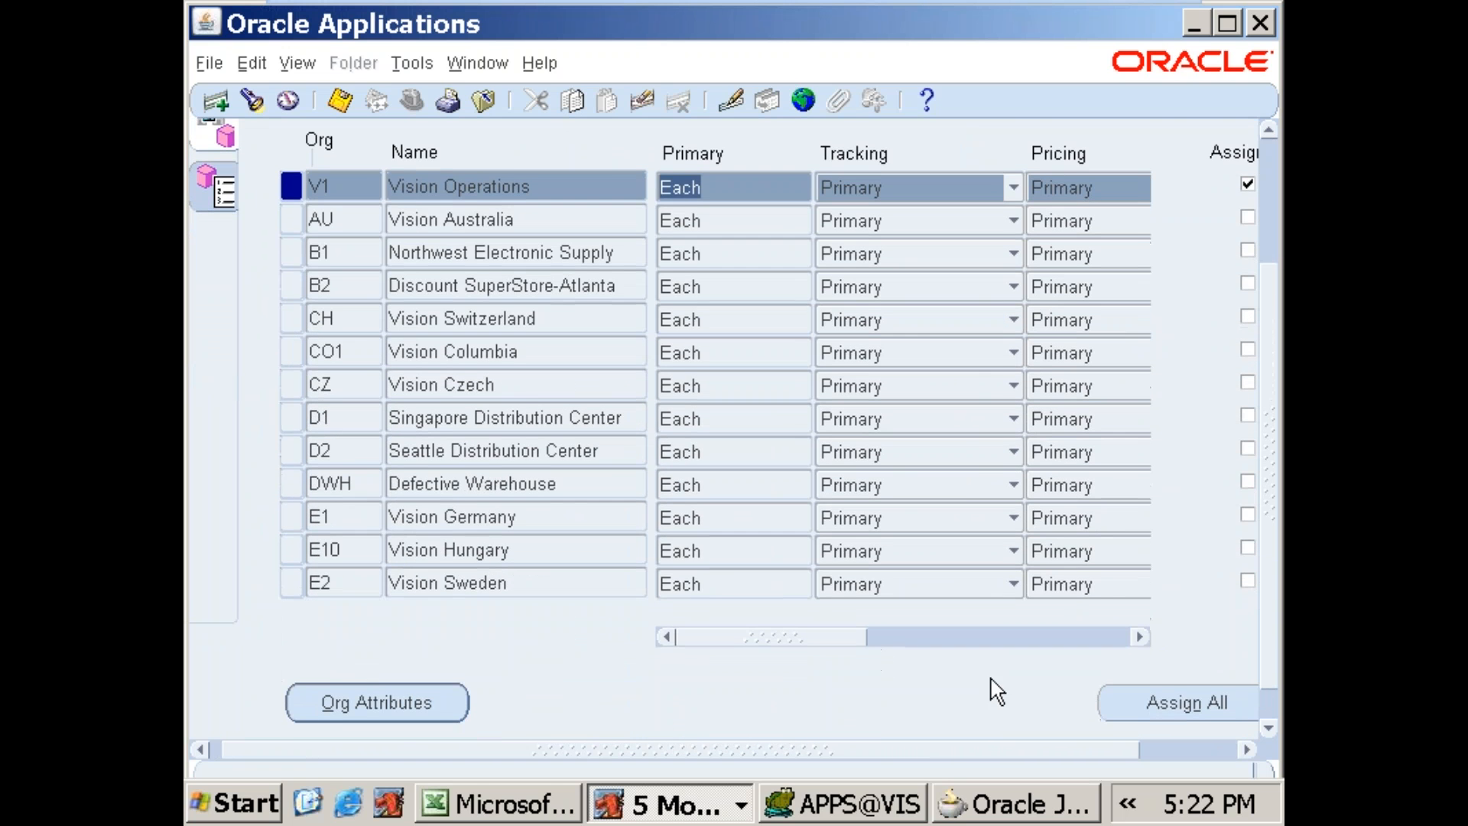
{"action": "left_click_drag", "start_coordinate": [949, 757], "coordinate": [1121, 761]}
{"action": "left_click", "coordinate": [1229, 554]}
{"action": "left_click", "coordinate": [1237, 552]}
{"action": "left_click", "coordinate": [1236, 552]}
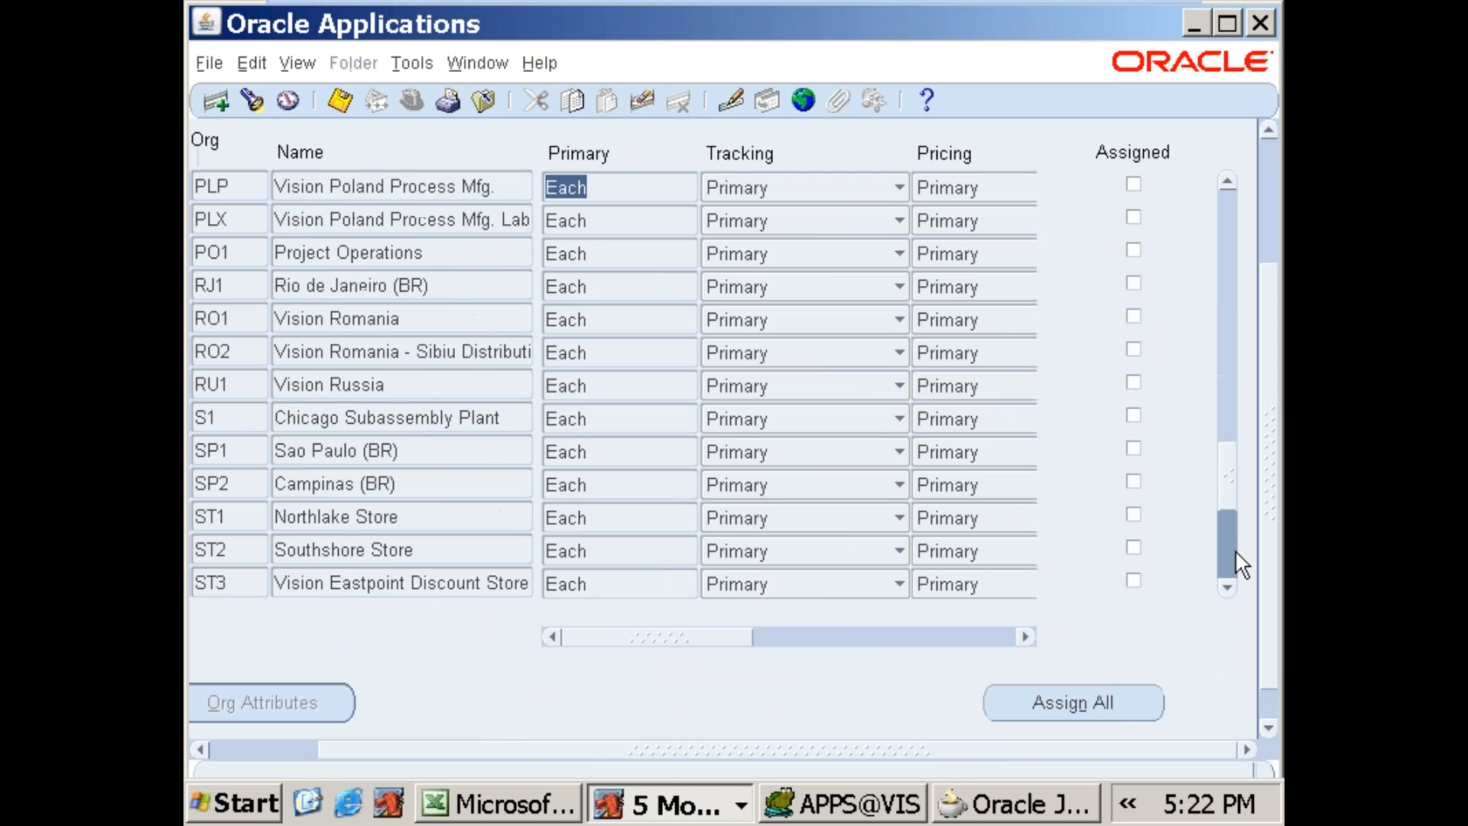
{"action": "left_click", "coordinate": [1236, 552]}
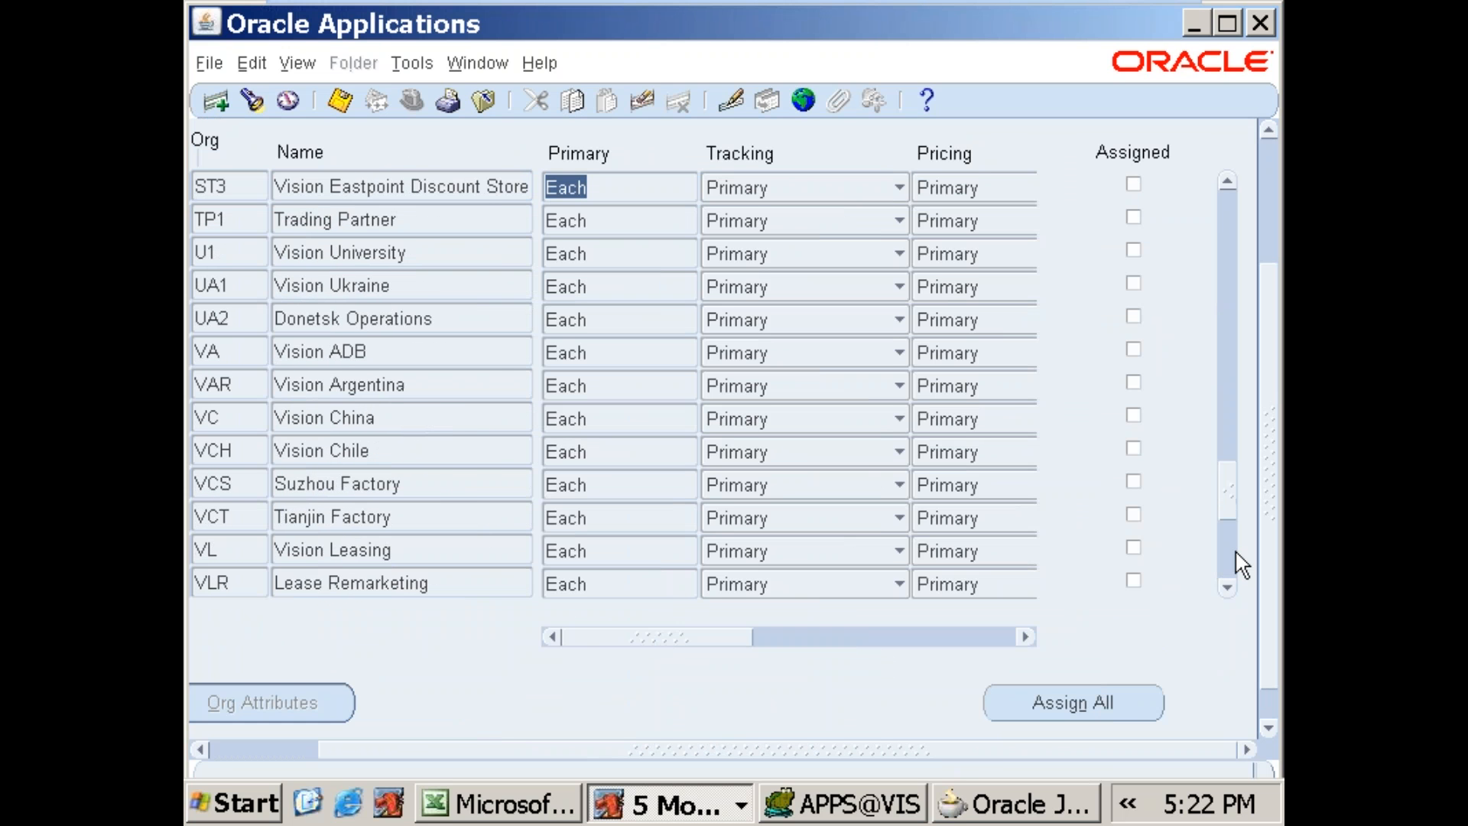
{"action": "left_click", "coordinate": [1237, 552]}
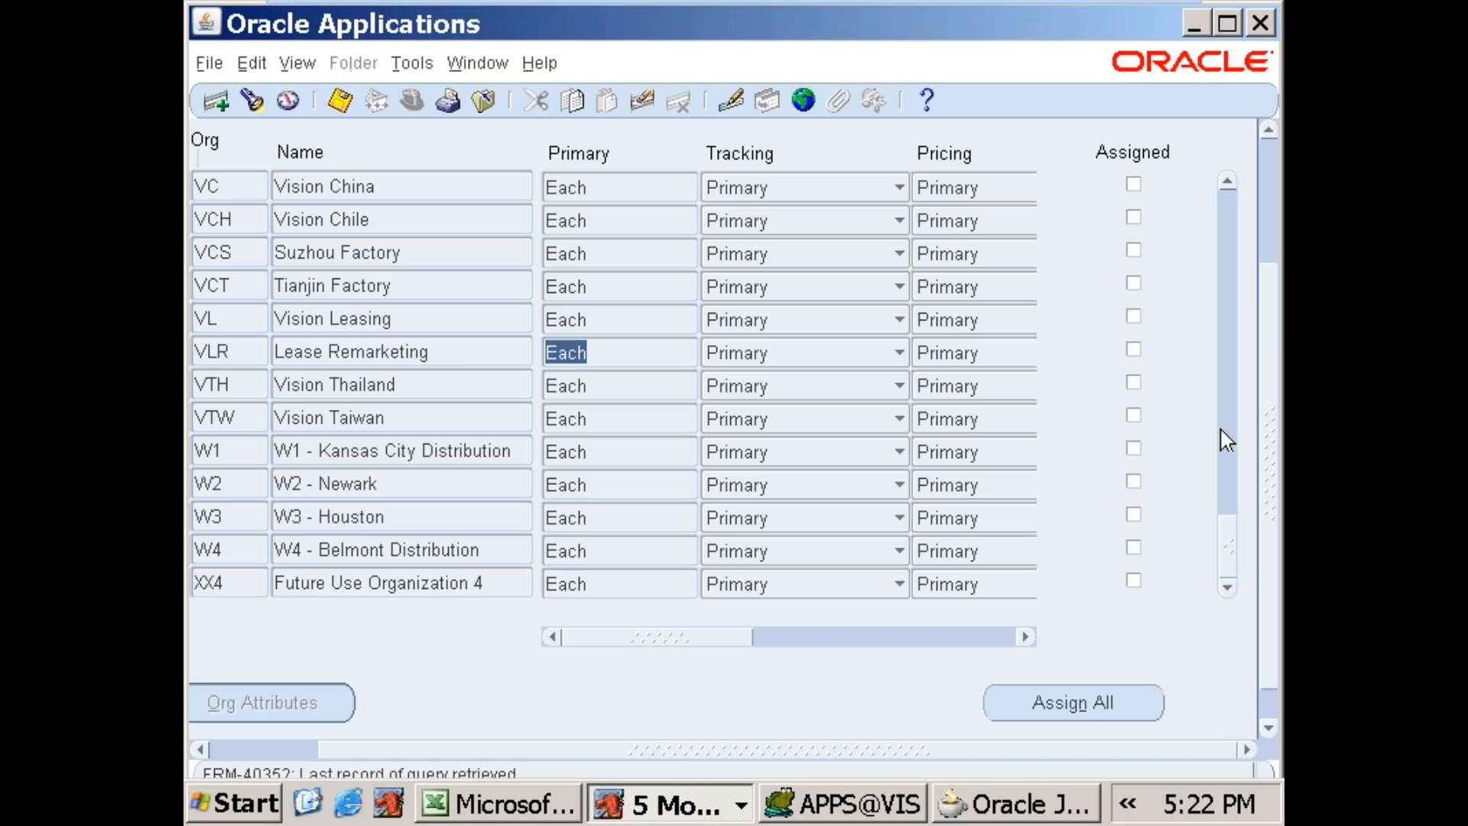
{"action": "left_click", "coordinate": [1228, 460]}
{"action": "left_click", "coordinate": [1233, 448]}
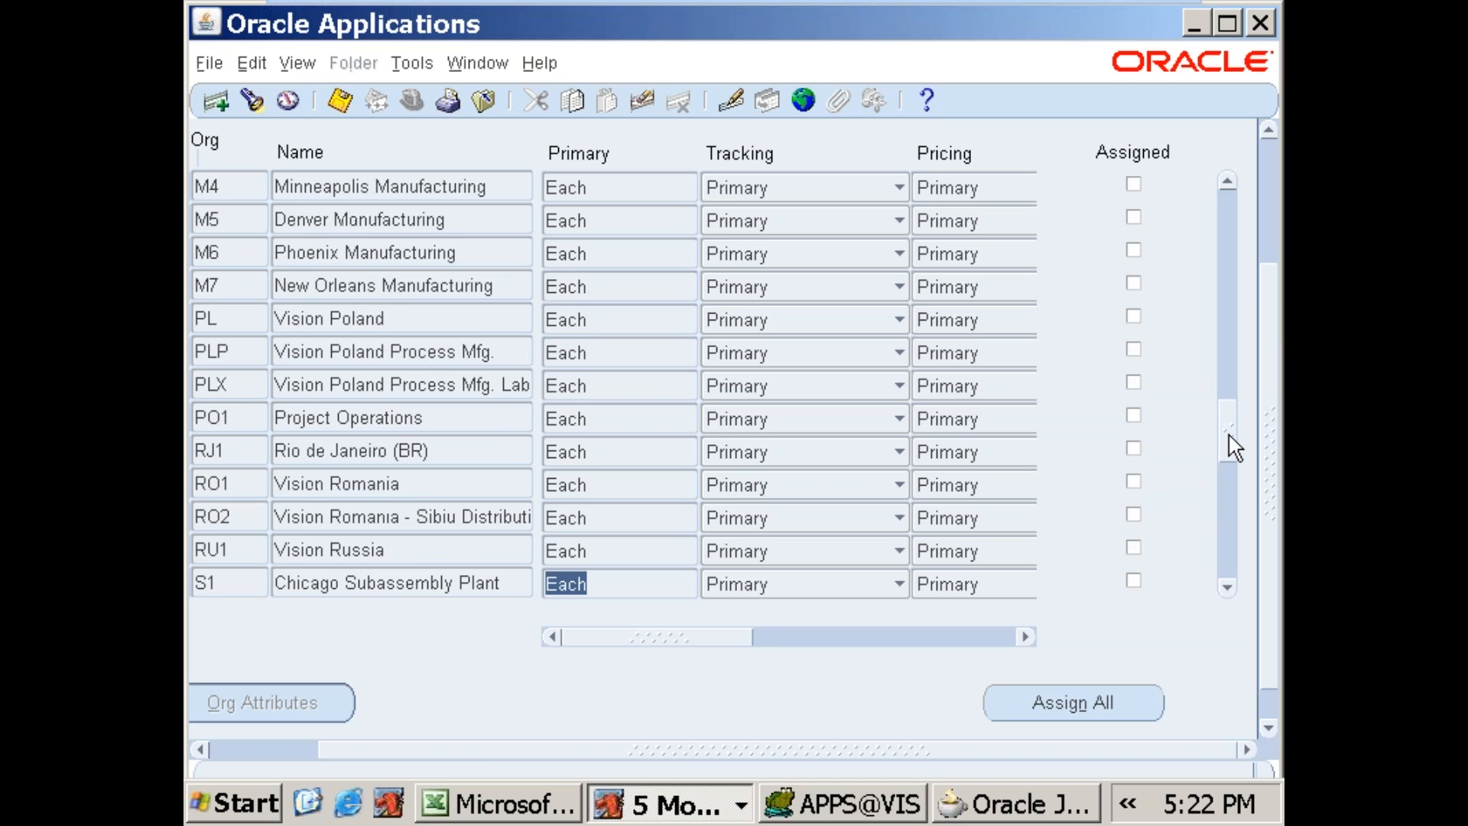
{"action": "left_click", "coordinate": [1227, 182]}
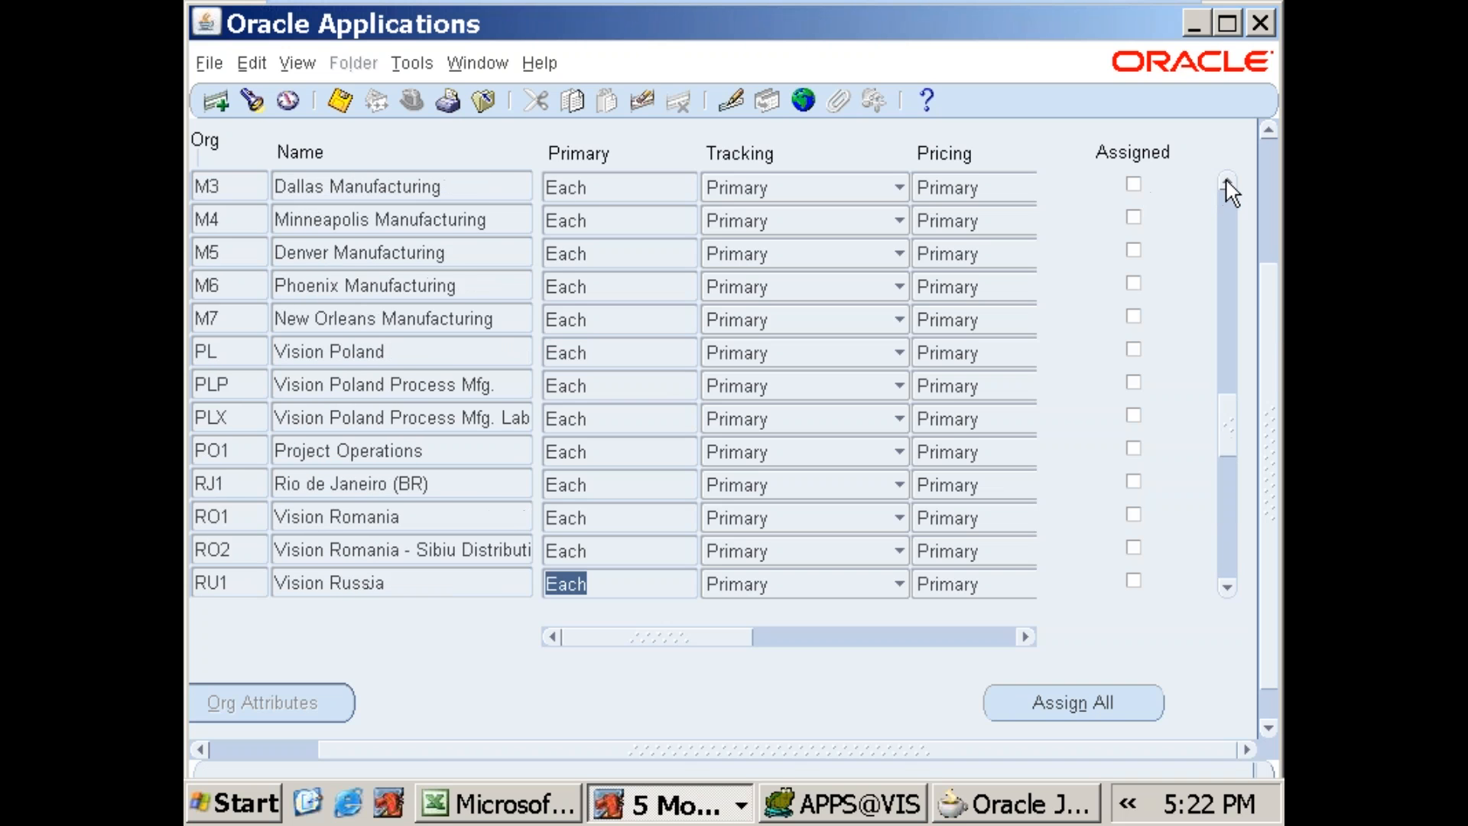
{"action": "left_click", "coordinate": [248, 214]}
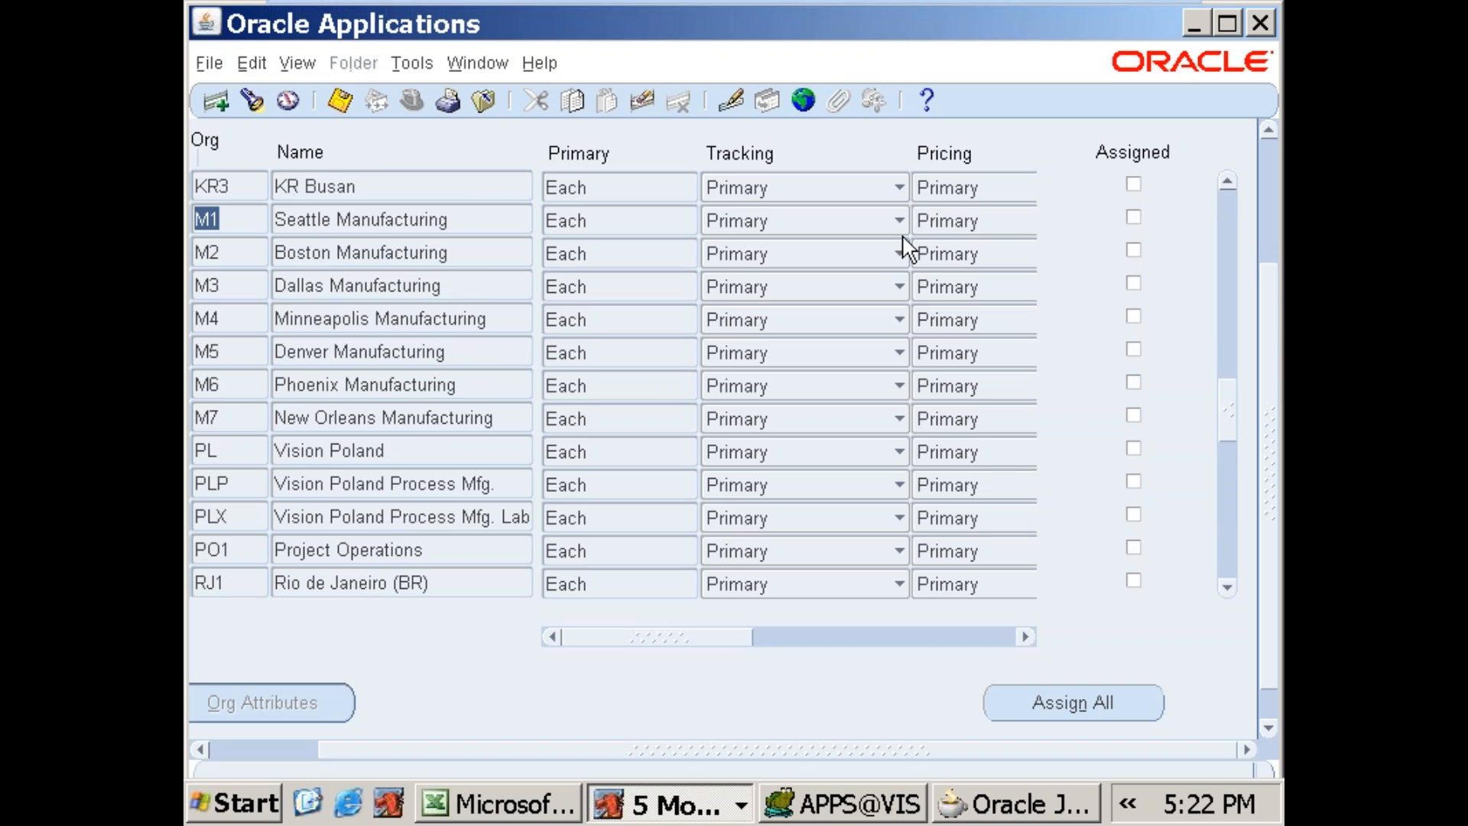
{"action": "left_click", "coordinate": [1134, 218]}
{"action": "left_click", "coordinate": [339, 99]}
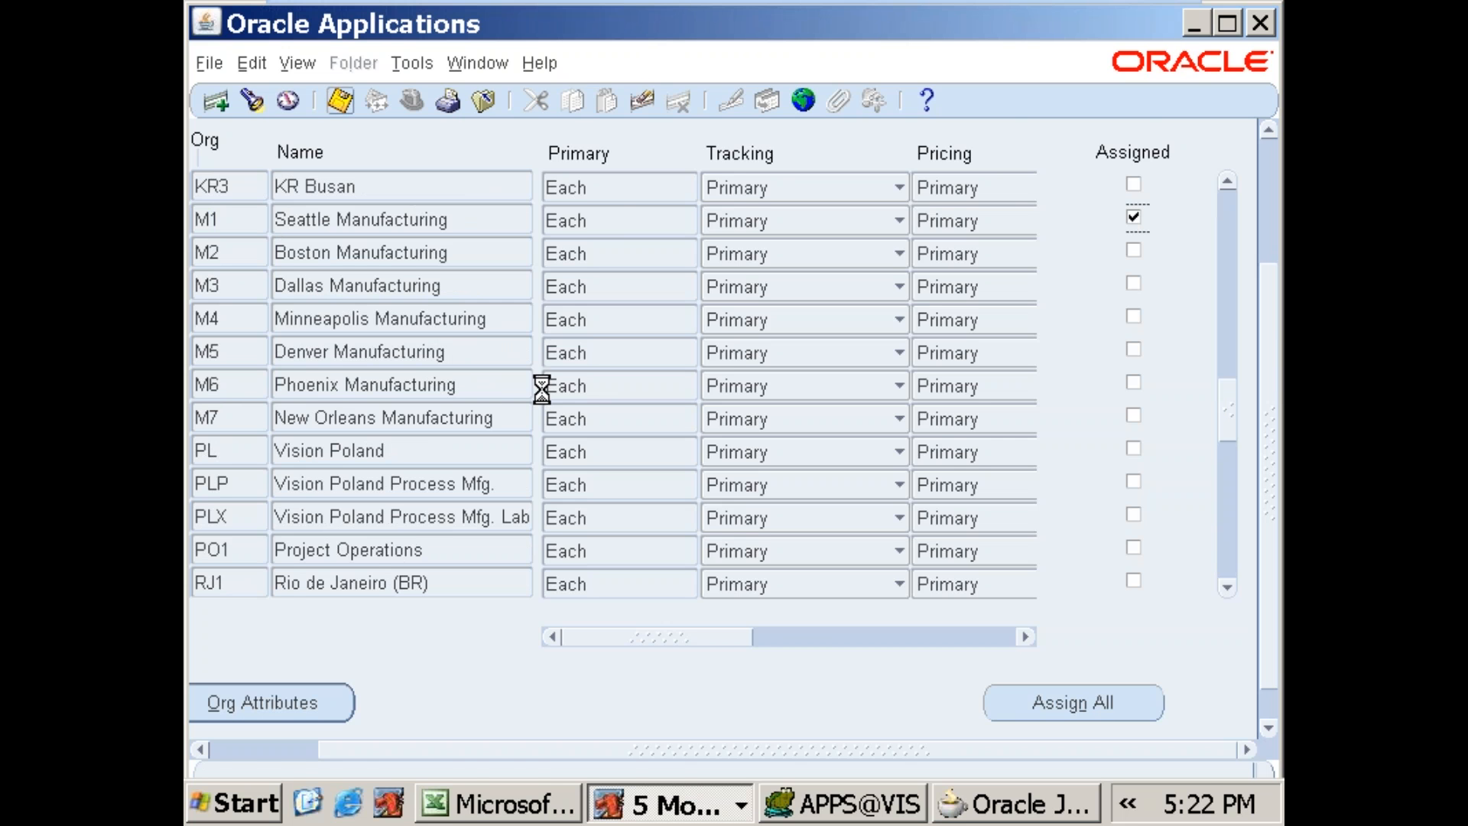
{"action": "key", "text": "F4"}
{"action": "left_click", "coordinate": [212, 369]}
{"action": "left_click_drag", "start_coordinate": [1271, 407], "coordinate": [1276, 243]}
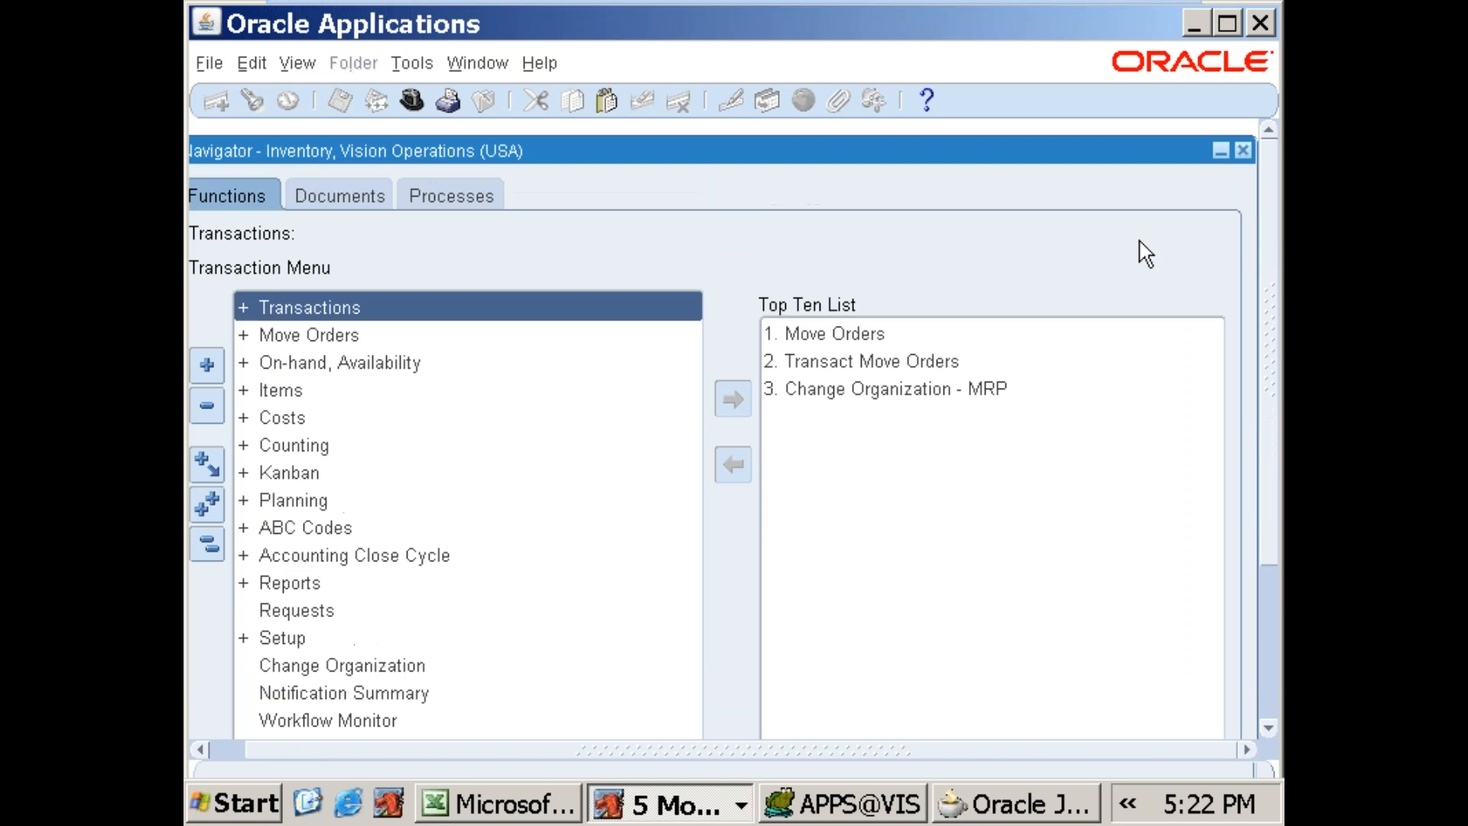
{"action": "double_click", "coordinate": [315, 306]}
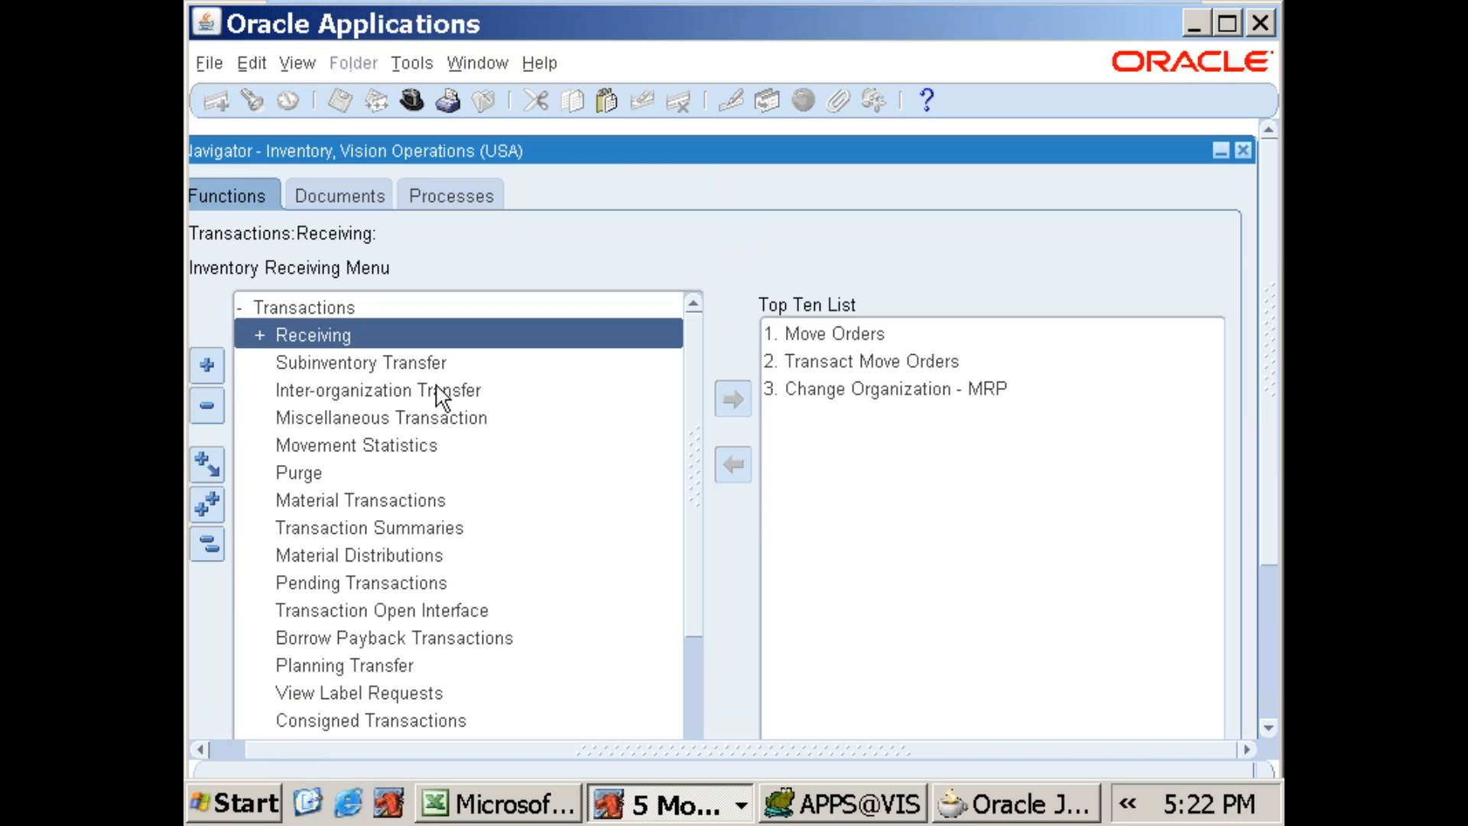
{"action": "left_click", "coordinate": [439, 430]}
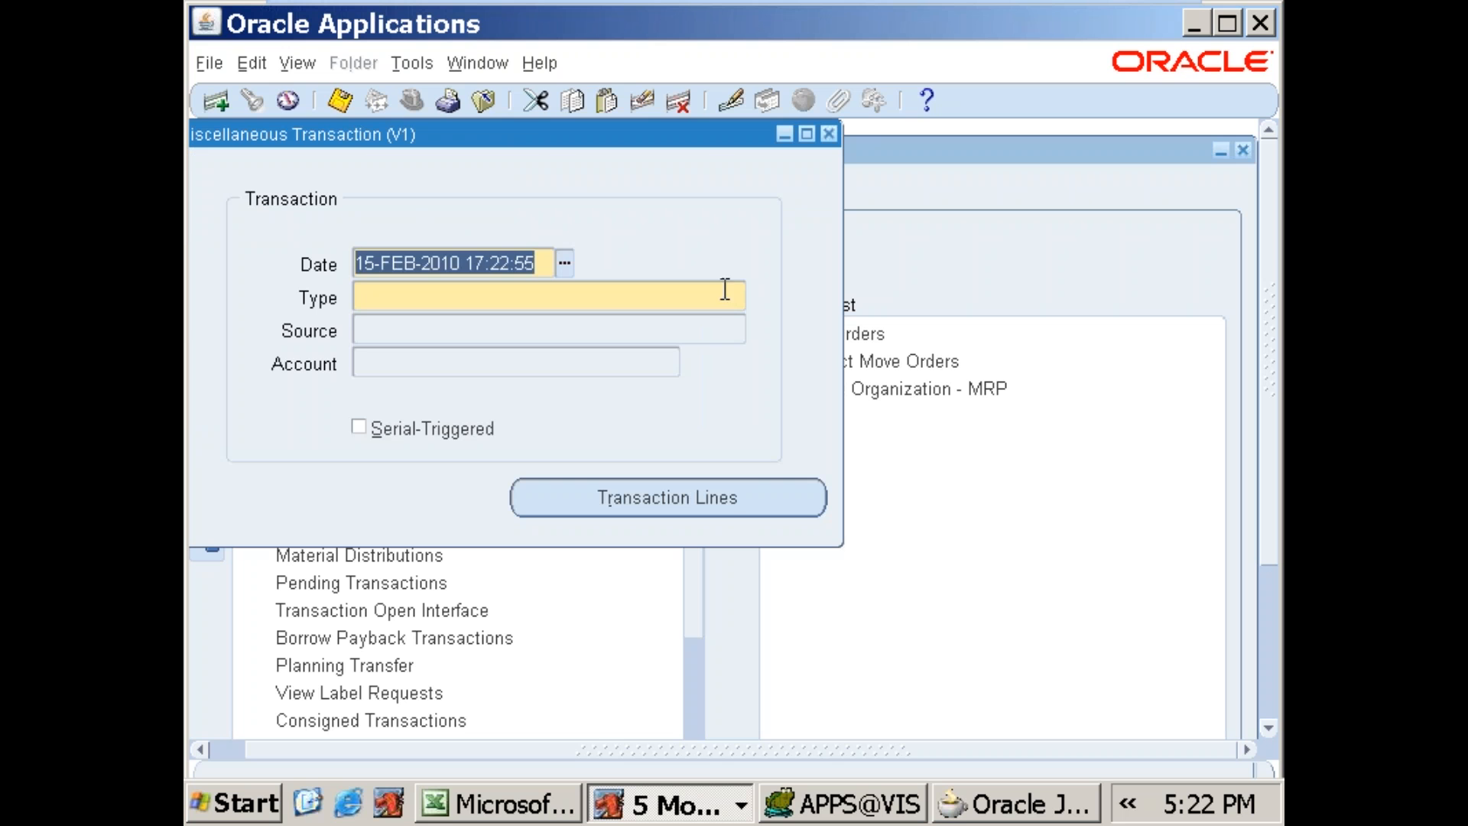
{"action": "left_click", "coordinate": [715, 303]}
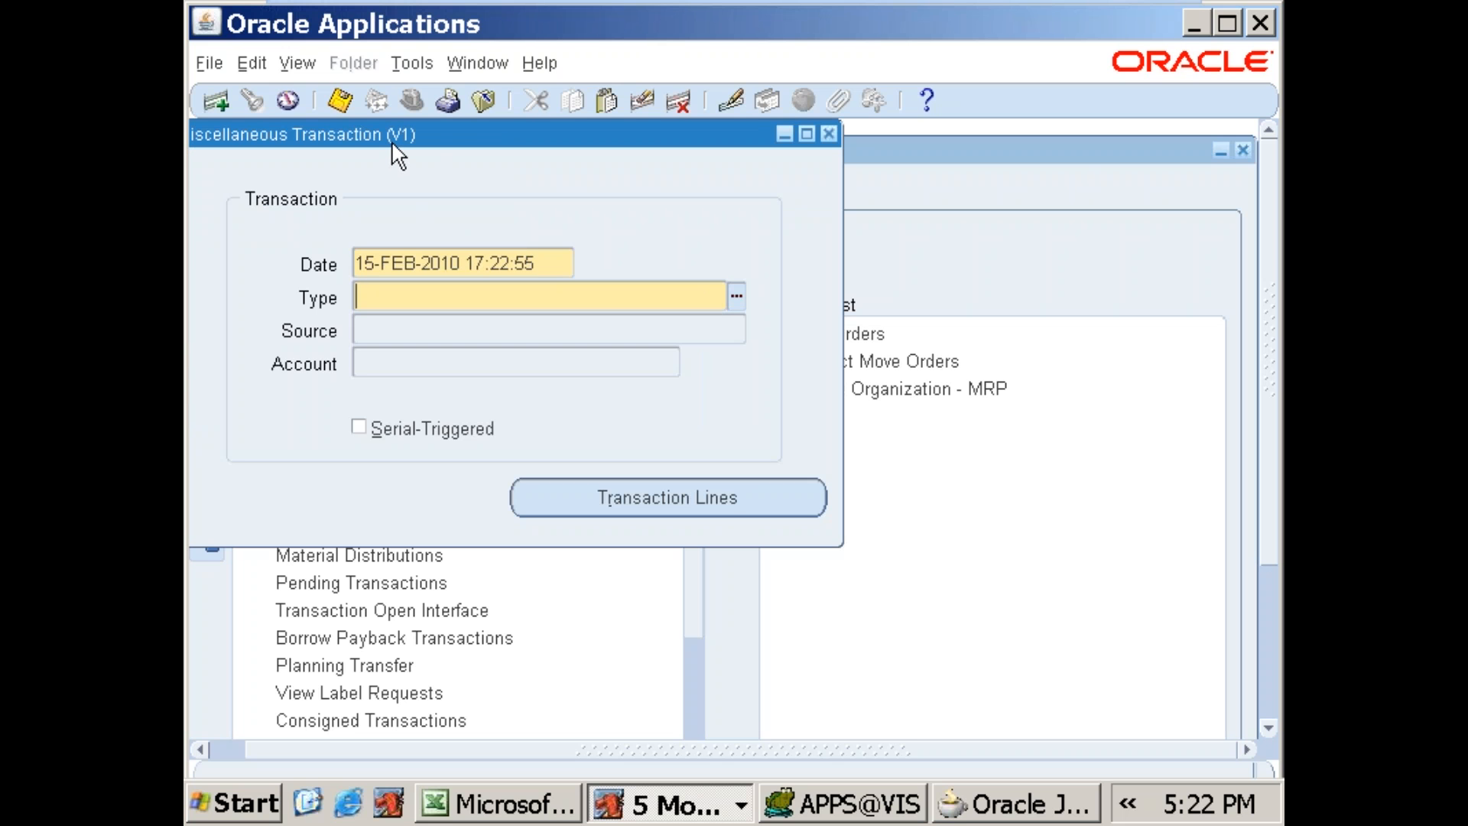
{"action": "key", "text": "F4"}
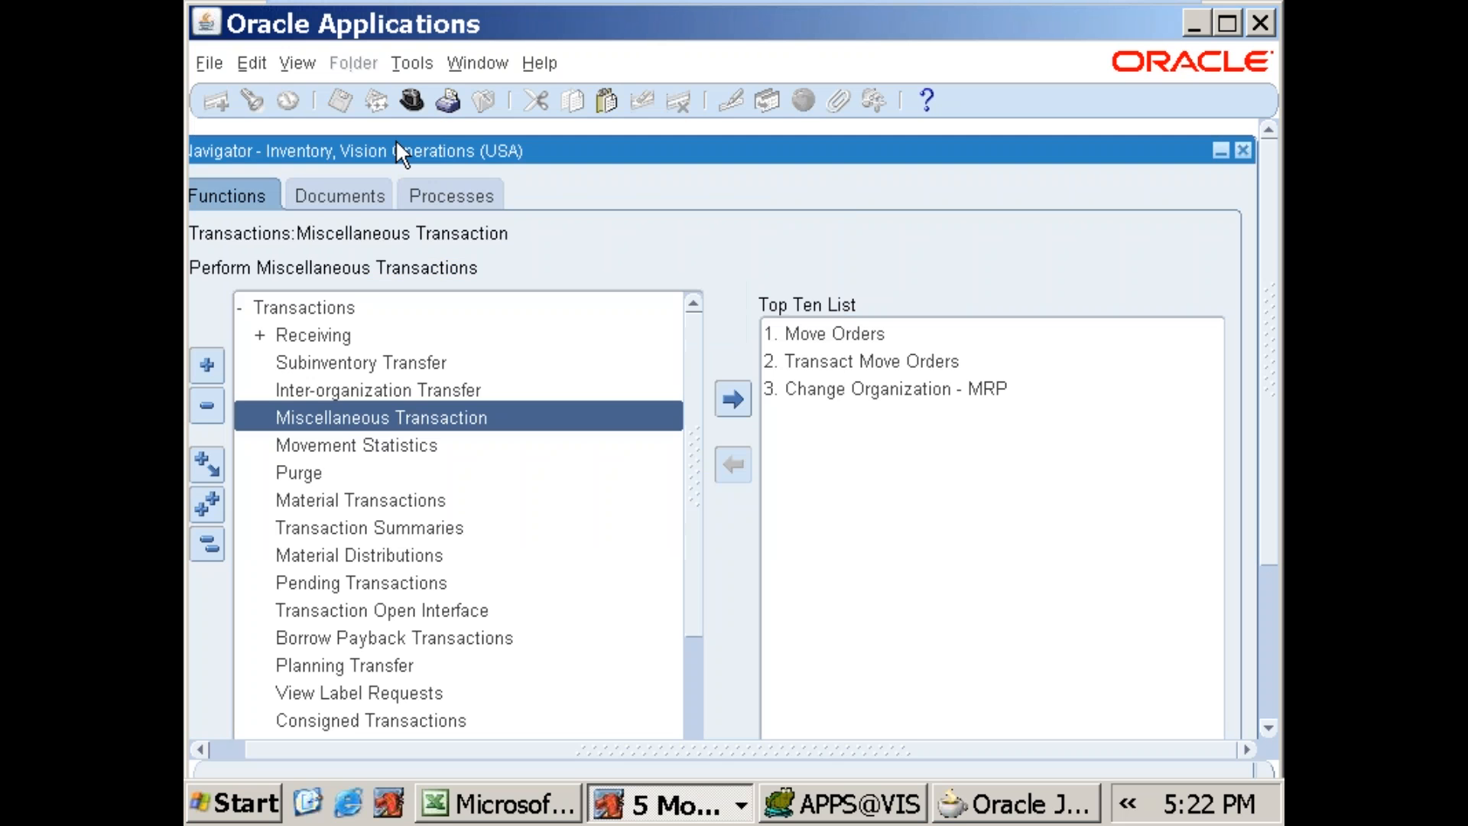
{"action": "left_click", "coordinate": [208, 545]}
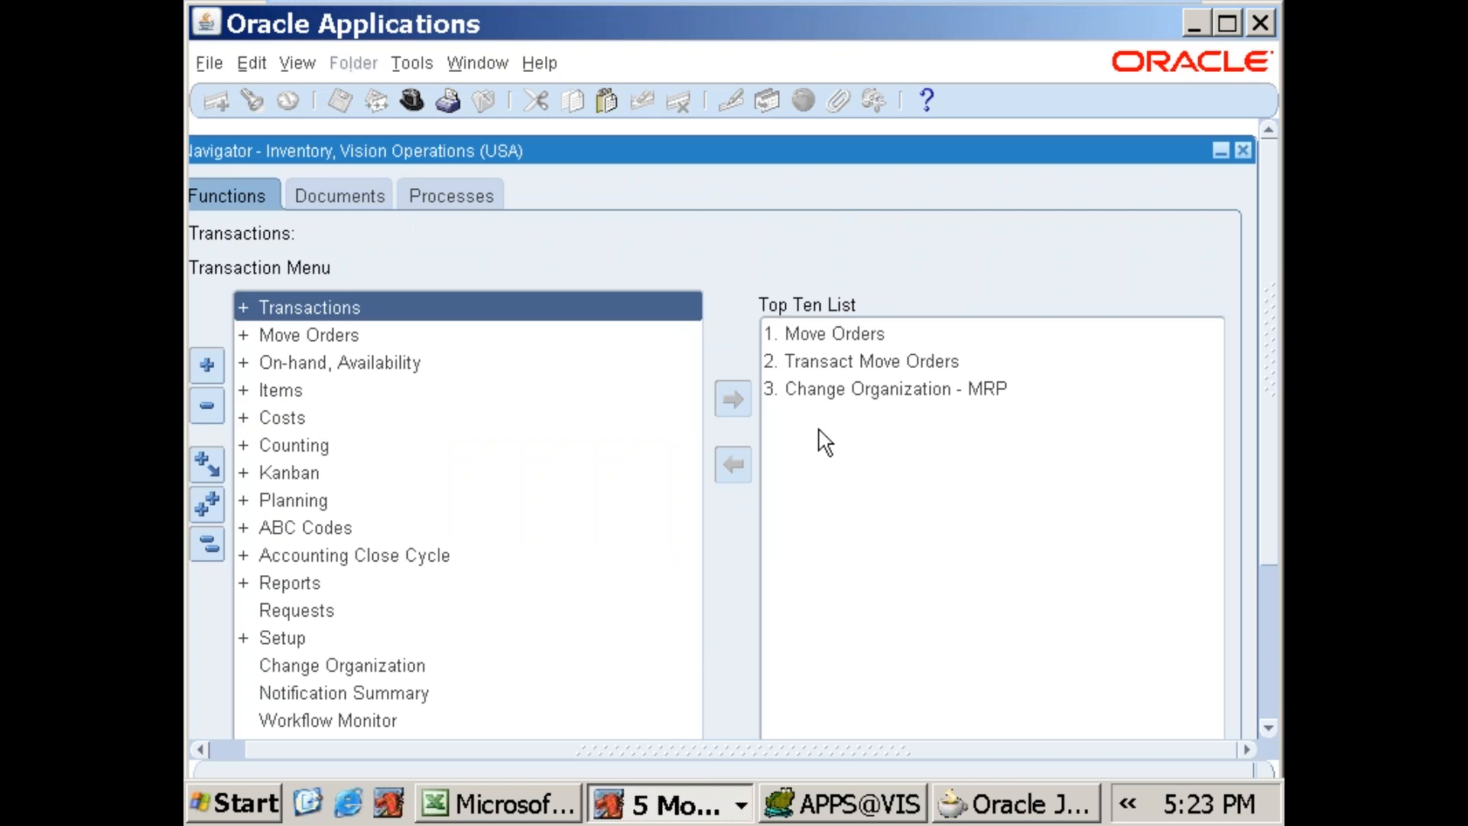
Step: Change the organization to M1, Seattle Manufacturing, and open the Miscellaneous Transaction form under Transactions
{"action": "double_click", "coordinate": [384, 666]}
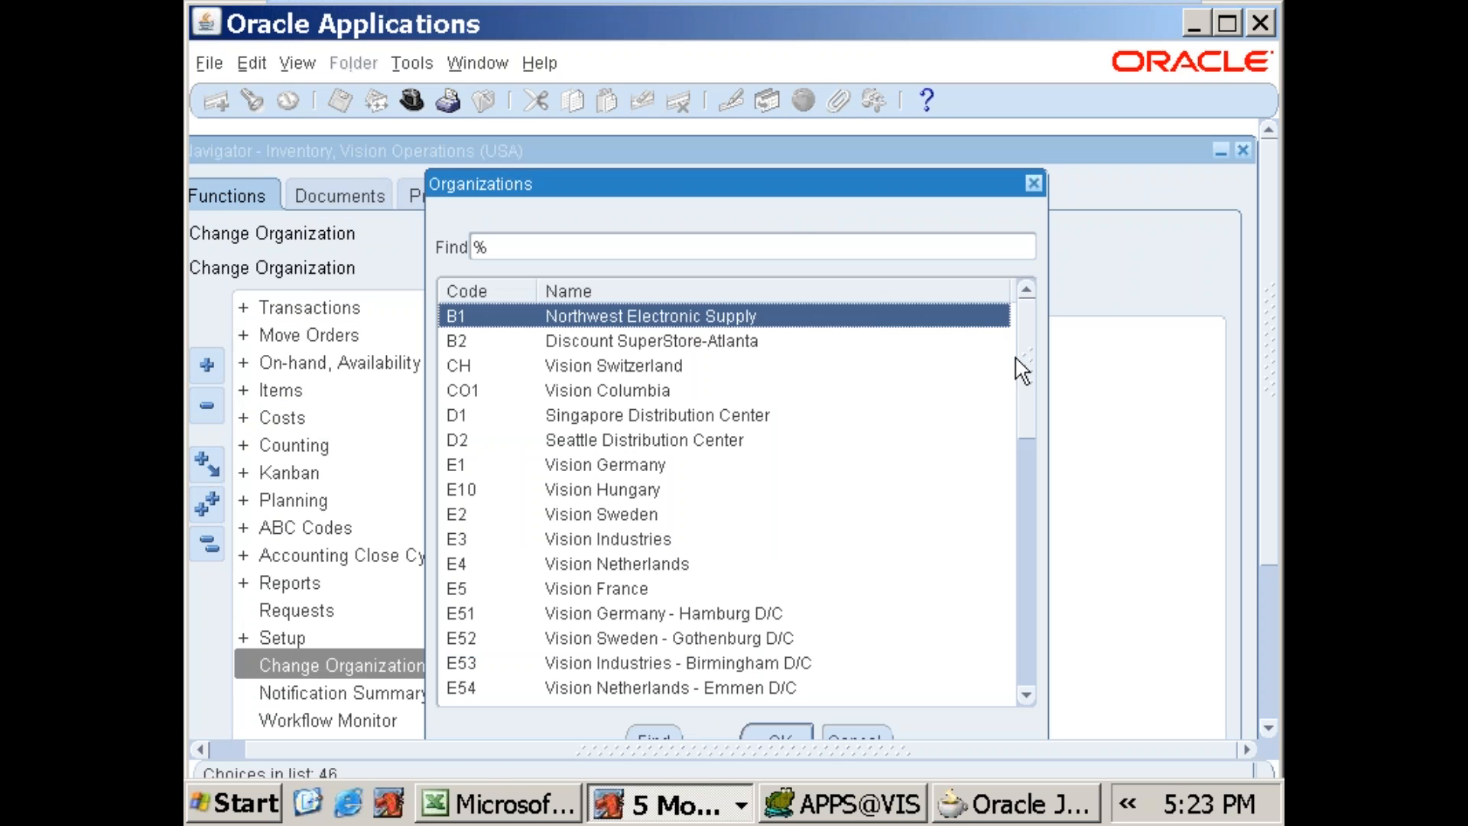
{"action": "type", "text": "m"}
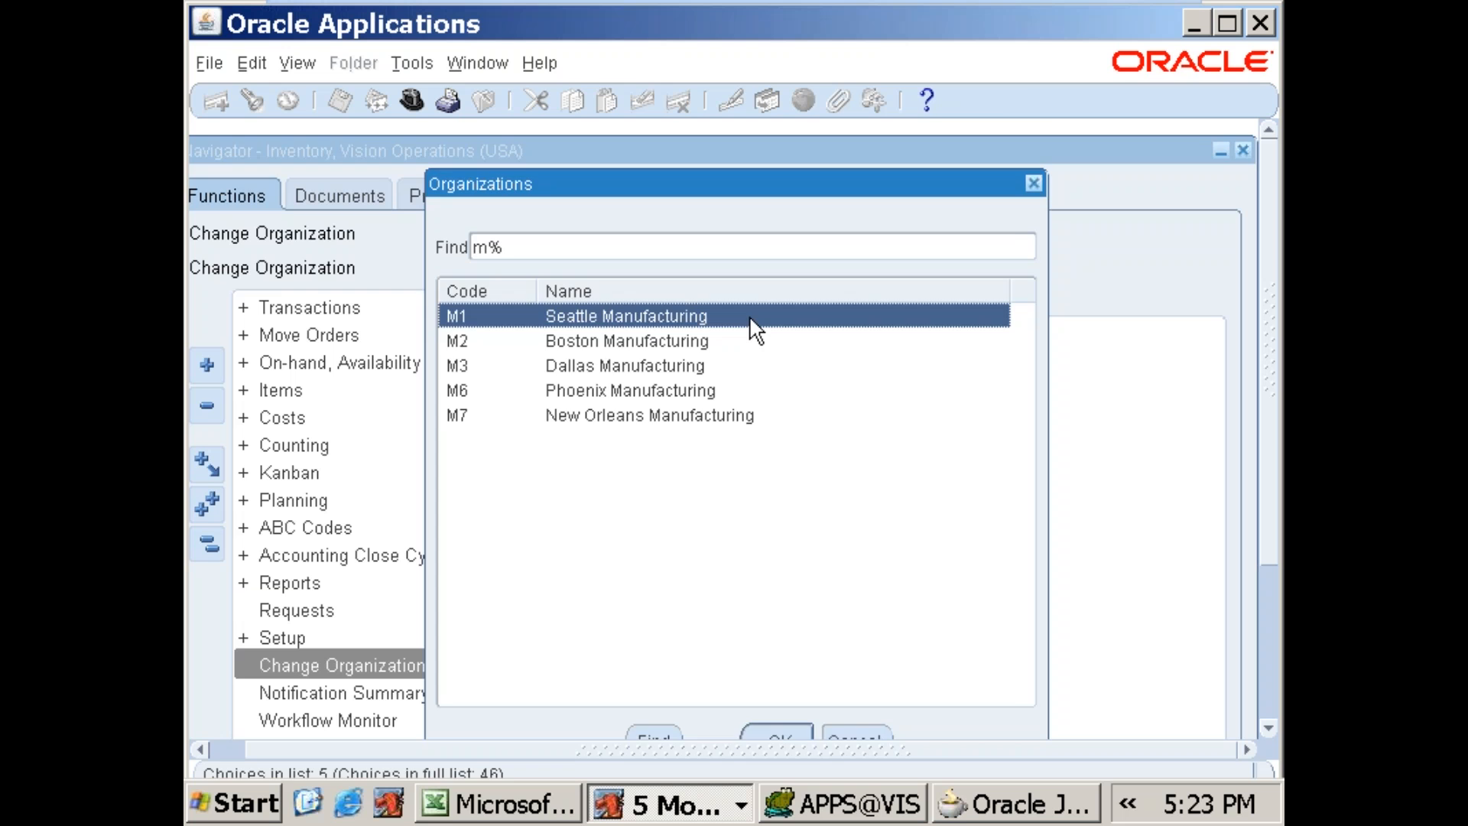
{"action": "double_click", "coordinate": [750, 318]}
{"action": "double_click", "coordinate": [341, 308]}
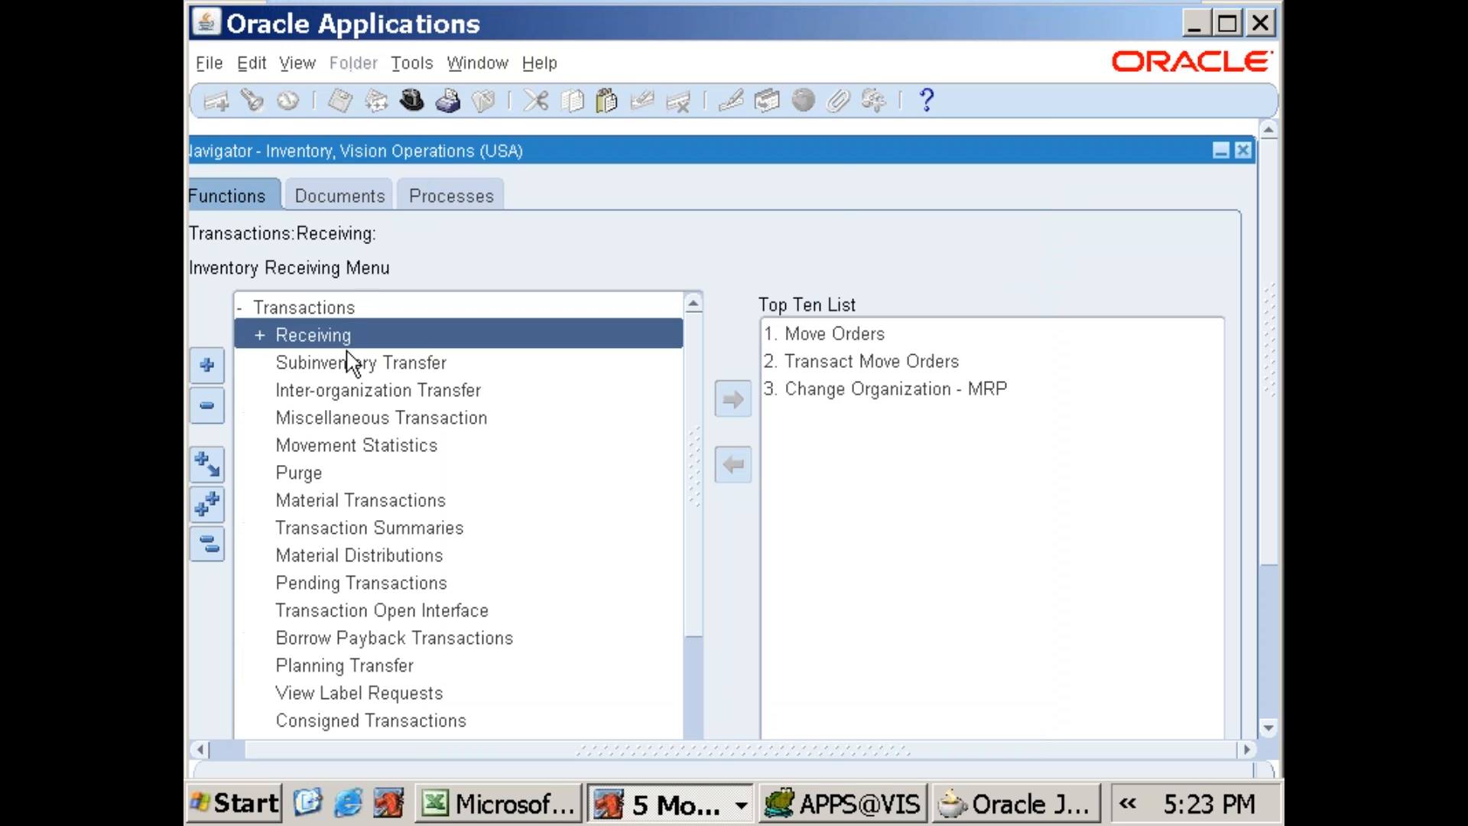
{"action": "double_click", "coordinate": [411, 421]}
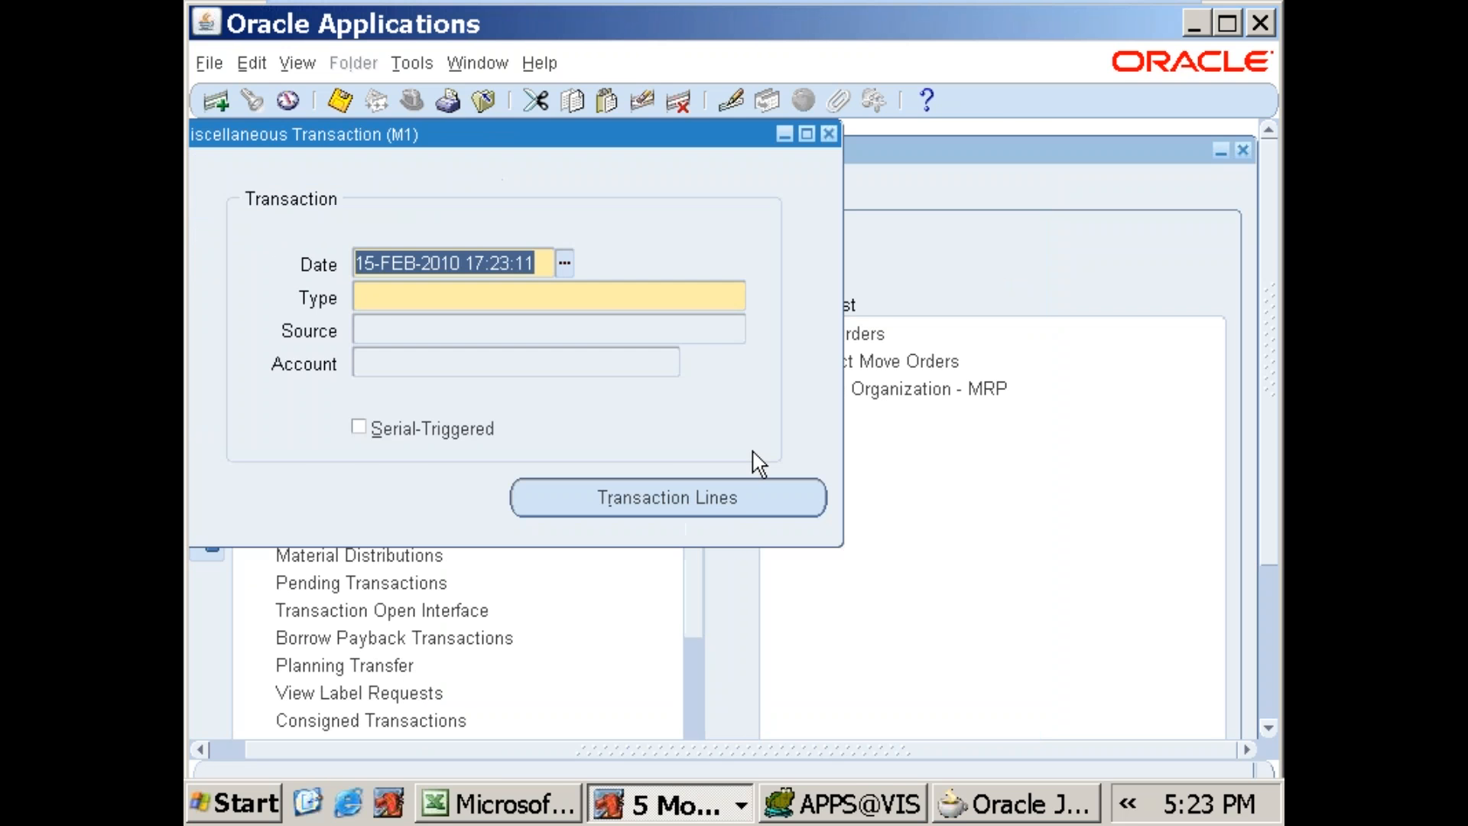
Step: Set the transaction type to Miscellaneous receipt and open its transaction lines
{"action": "left_click", "coordinate": [738, 297]}
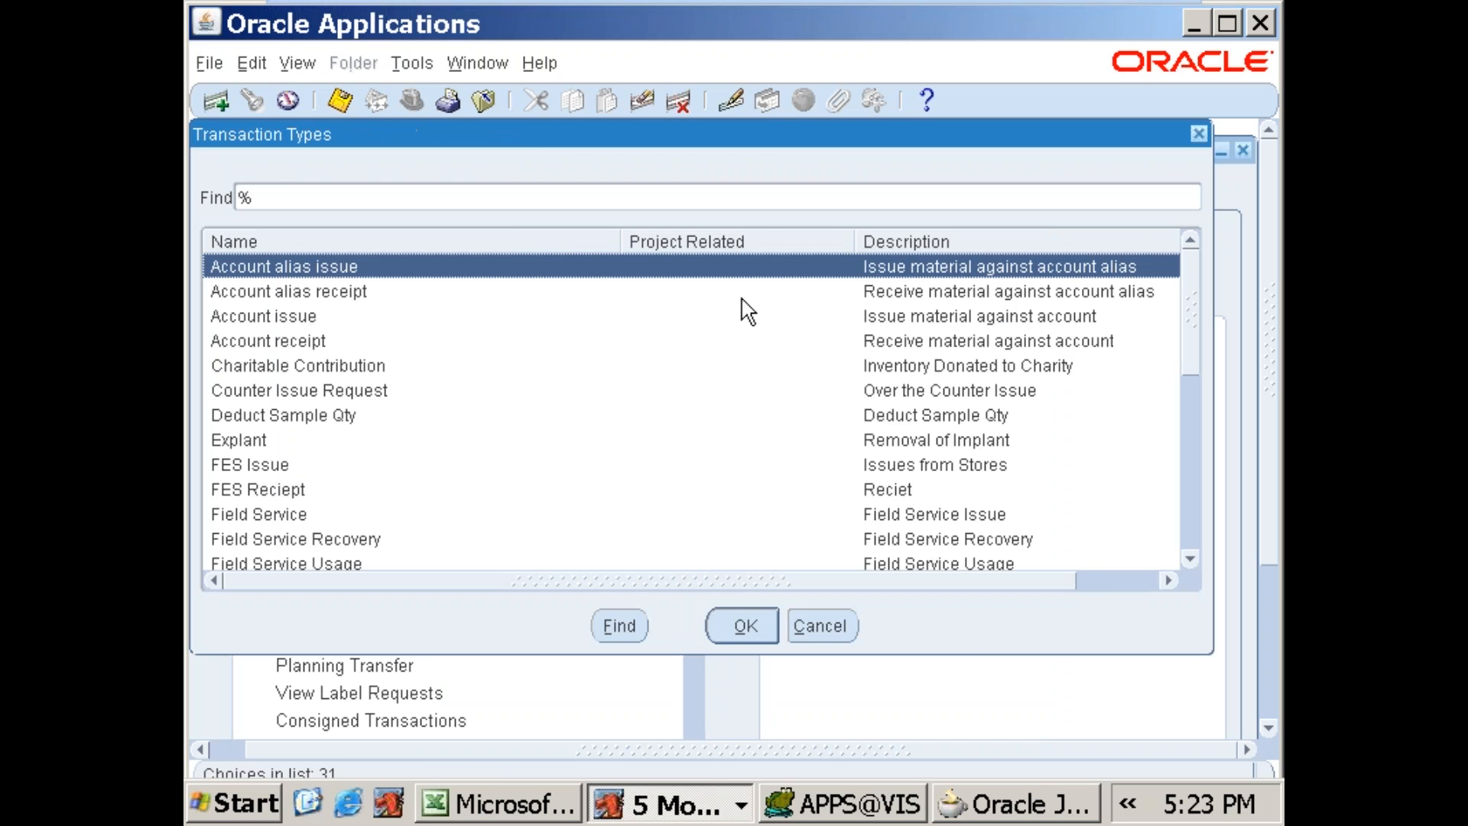
{"action": "type", "text": "miscellaneous %"}
{"action": "double_click", "coordinate": [393, 339]}
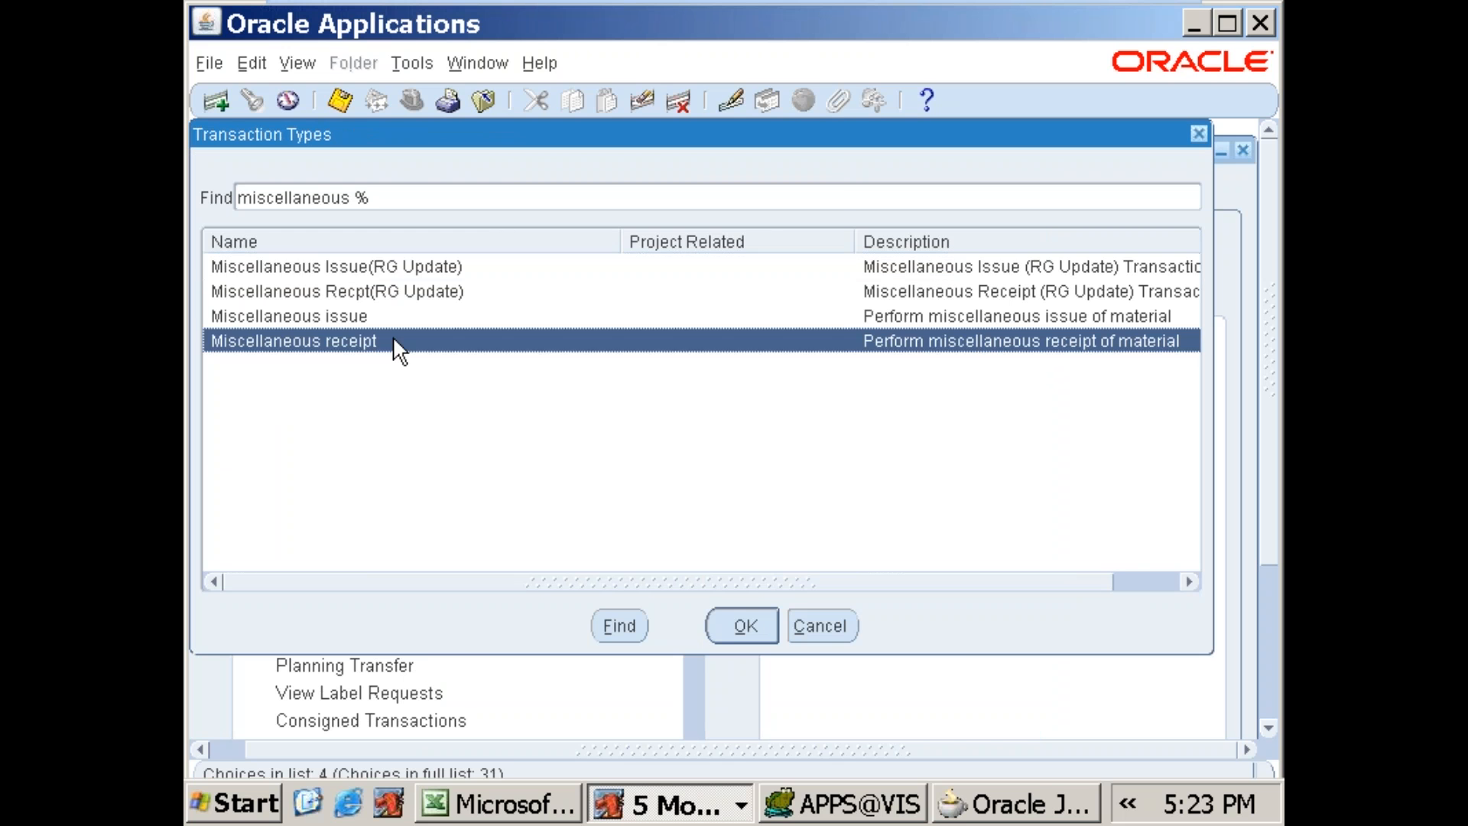
{"action": "left_click", "coordinate": [654, 495]}
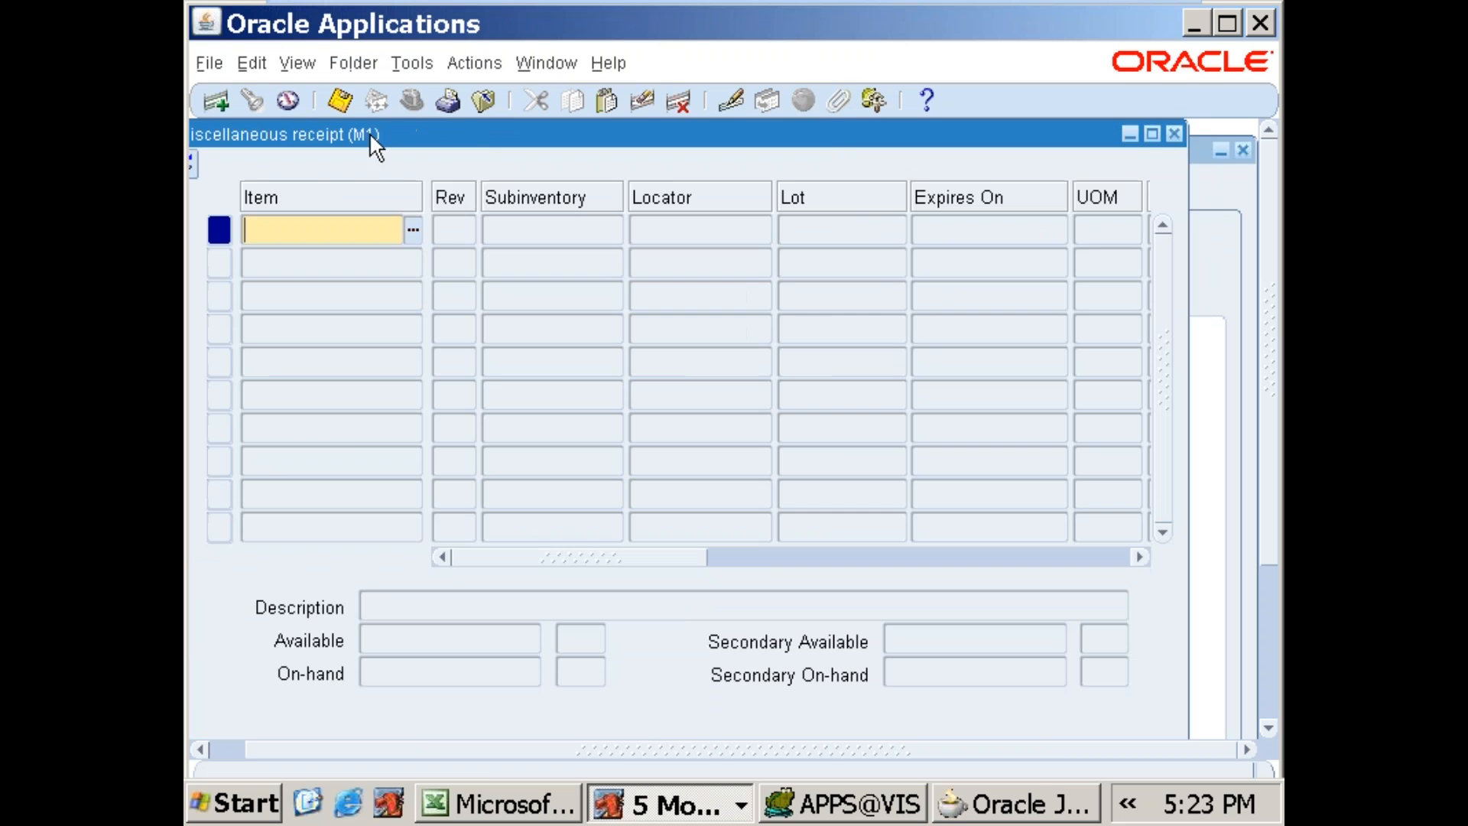
Step: Enter 688SALES_ITEM on the first receipt line and choose FGI as its subinventory
{"action": "type", "text": "688"}
{"action": "key", "text": "Tab"}
{"action": "key", "text": "Return"}
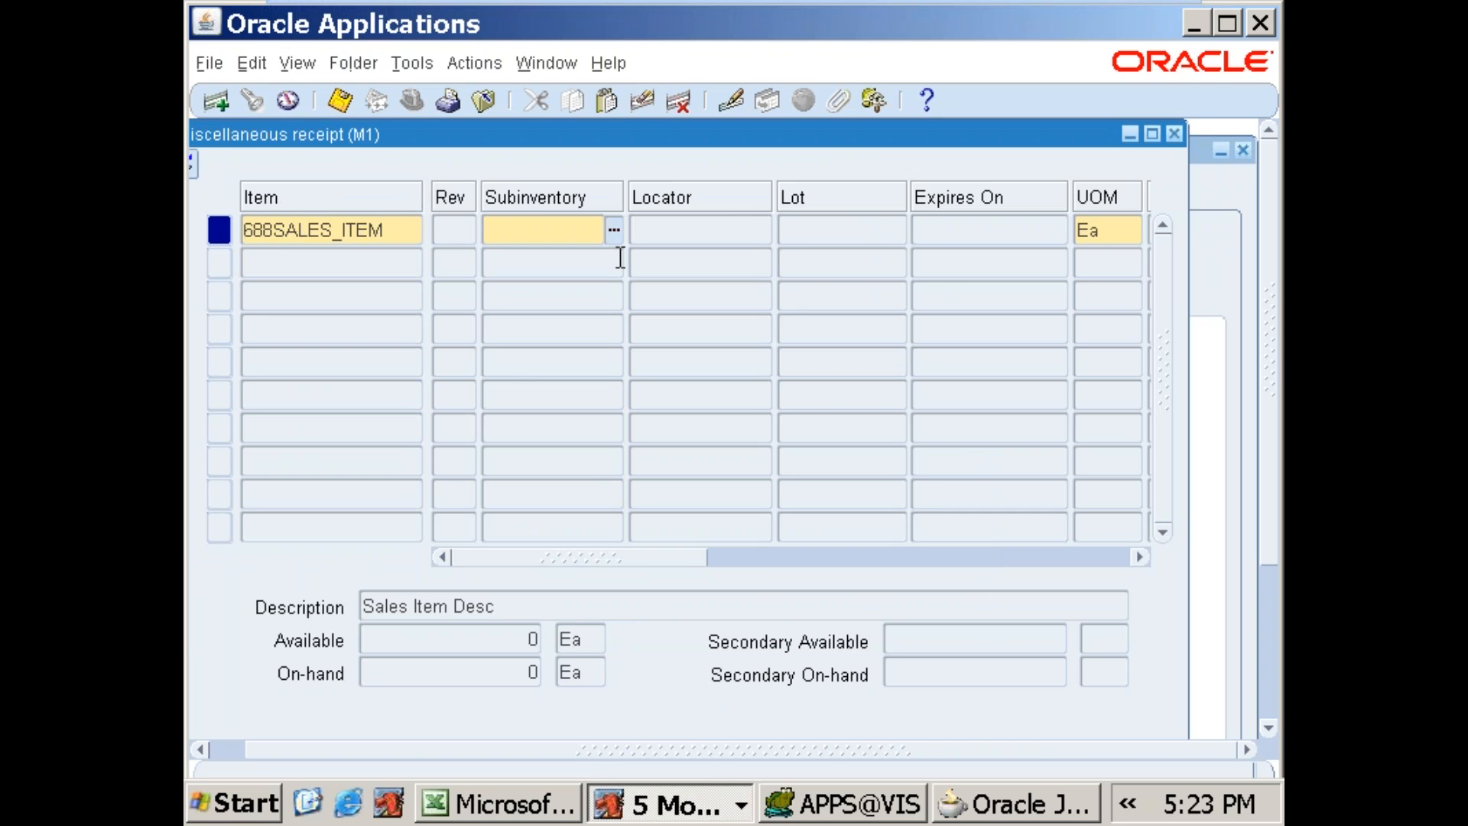
{"action": "left_click", "coordinate": [614, 229]}
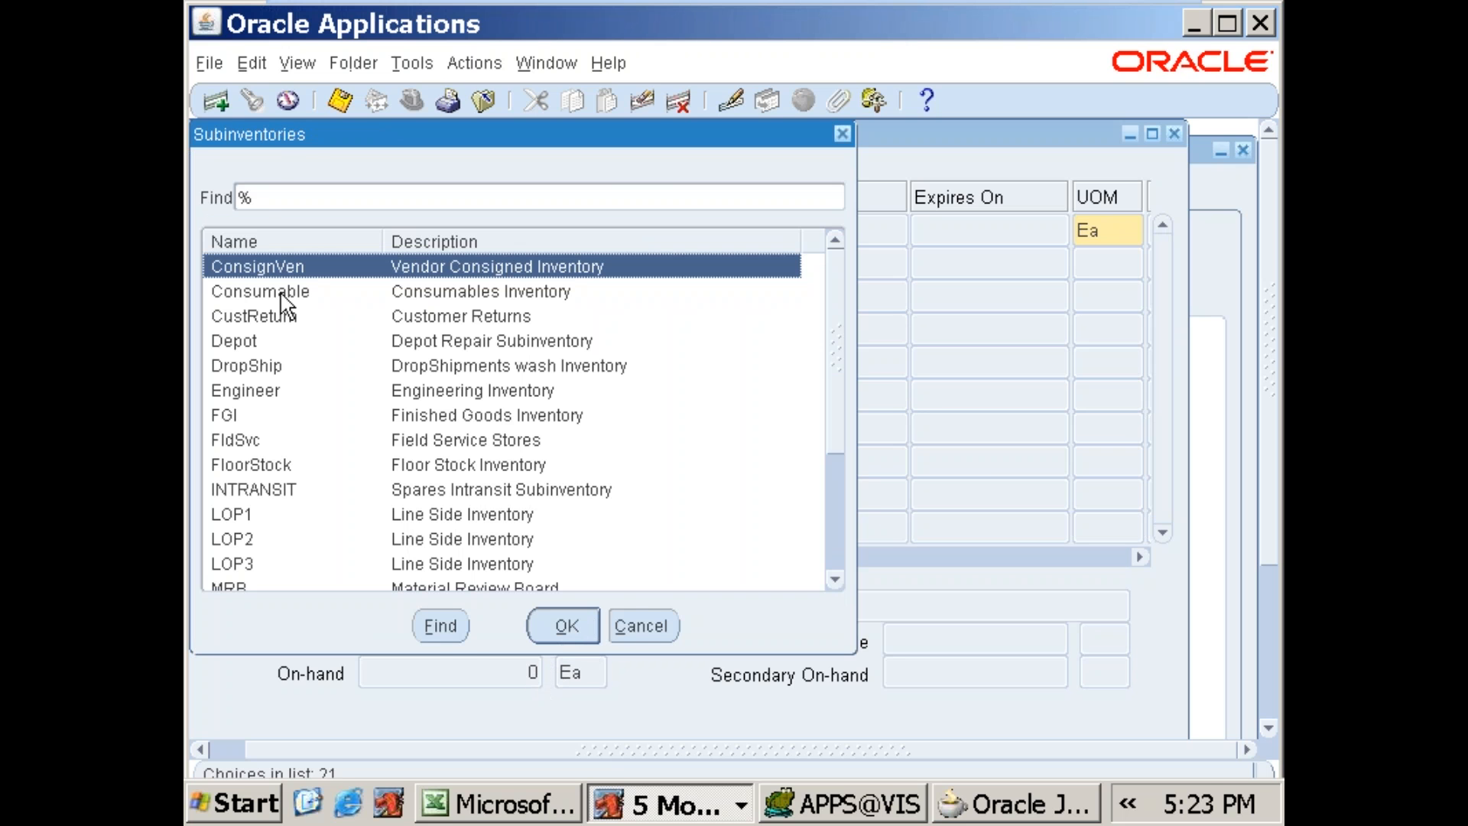
{"action": "left_click_drag", "start_coordinate": [278, 135], "coordinate": [310, 220]}
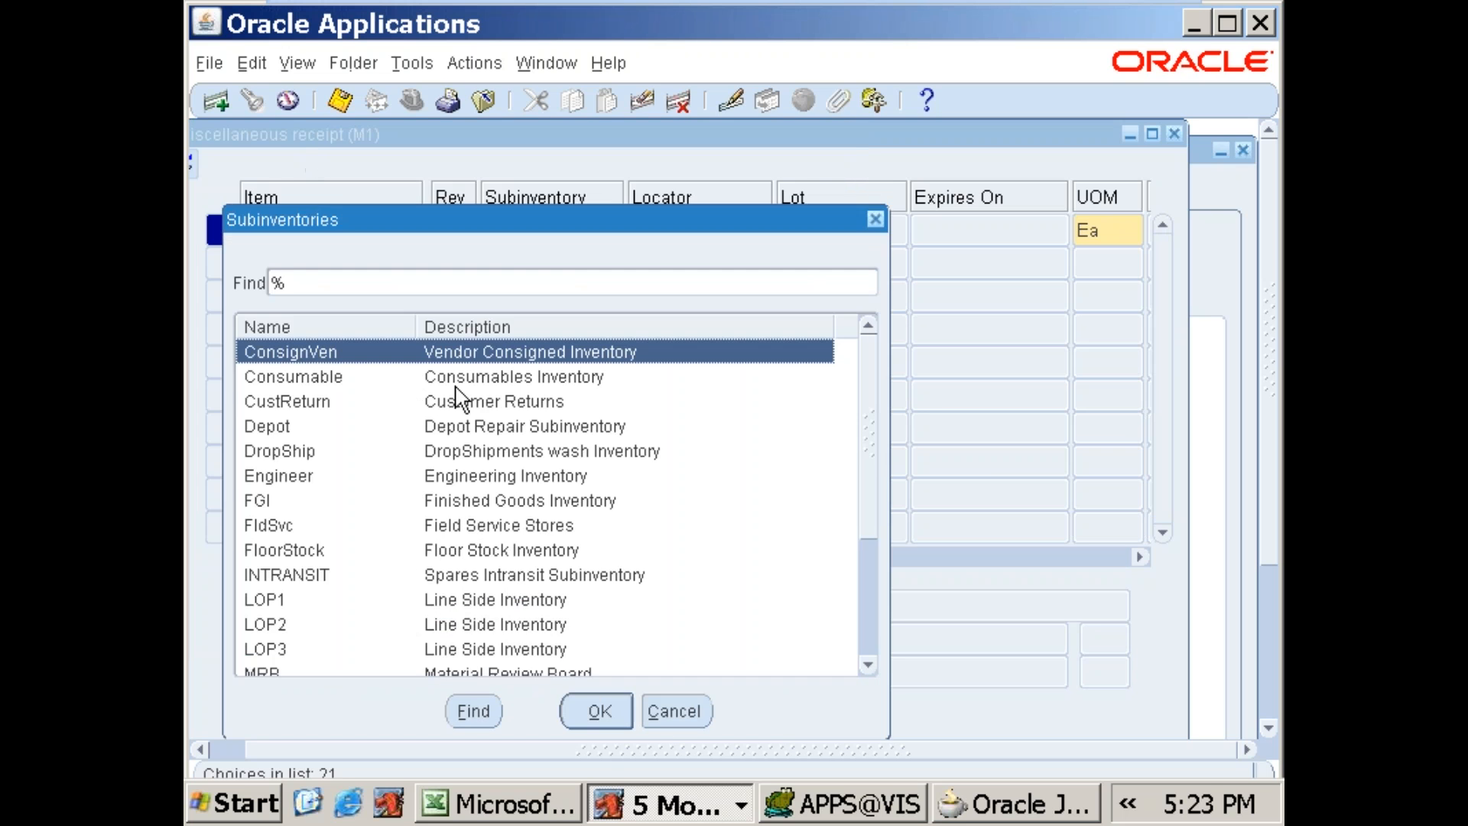
{"action": "mouse_move", "coordinate": [867, 436]}
{"action": "left_mouse_down"}
{"action": "mouse_move", "coordinate": [862, 588]}
{"action": "mouse_move", "coordinate": [892, 429]}
{"action": "left_mouse_up"}
{"action": "double_click", "coordinate": [287, 500]}
Step: Try to complete the line's quantity and reason, and close the miscellaneous receipt without saving
{"action": "left_click_drag", "start_coordinate": [673, 559], "coordinate": [806, 548]}
{"action": "left_click", "coordinate": [859, 231]}
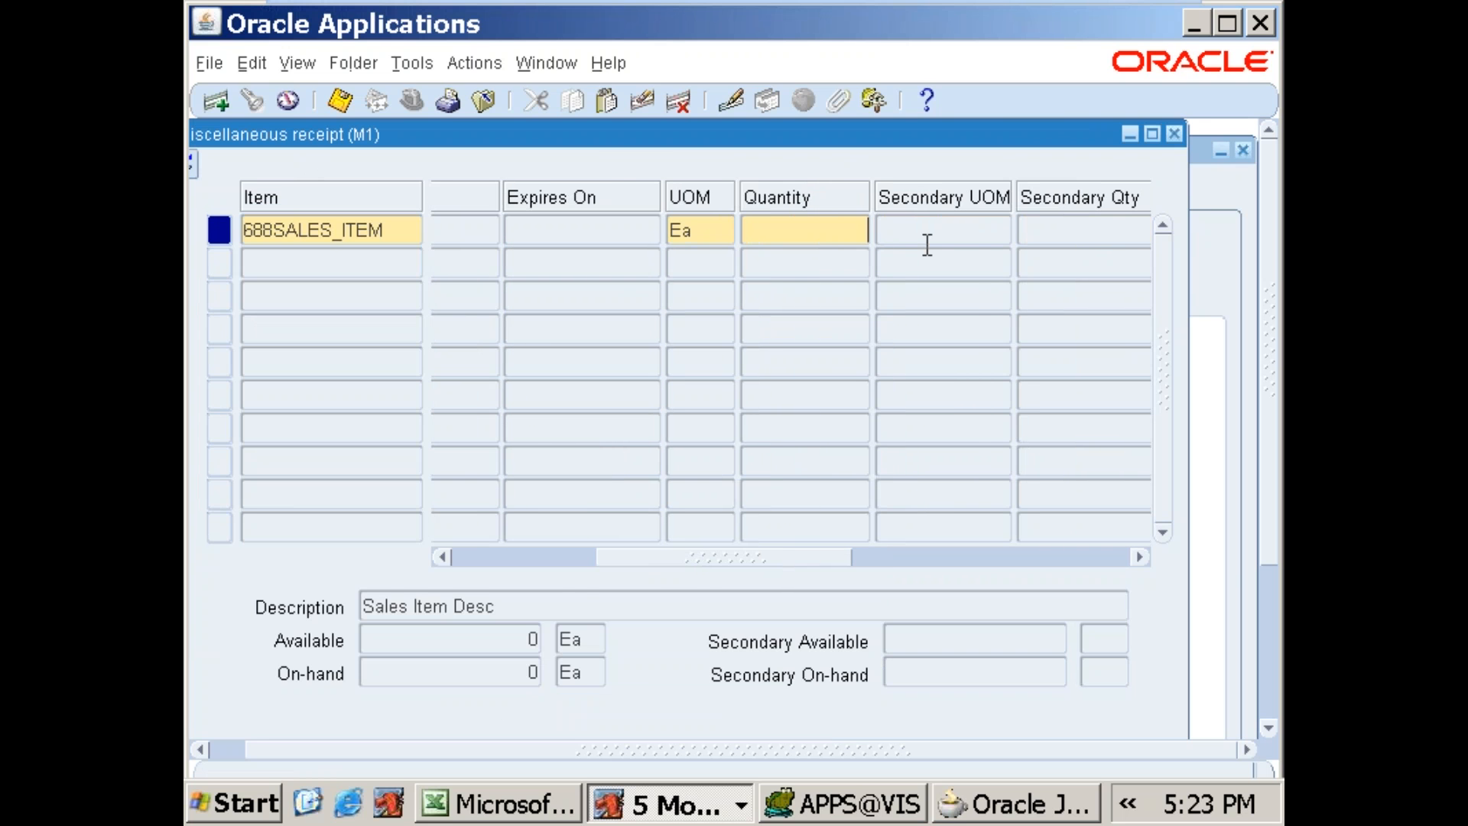
{"action": "key", "text": "Tab"}
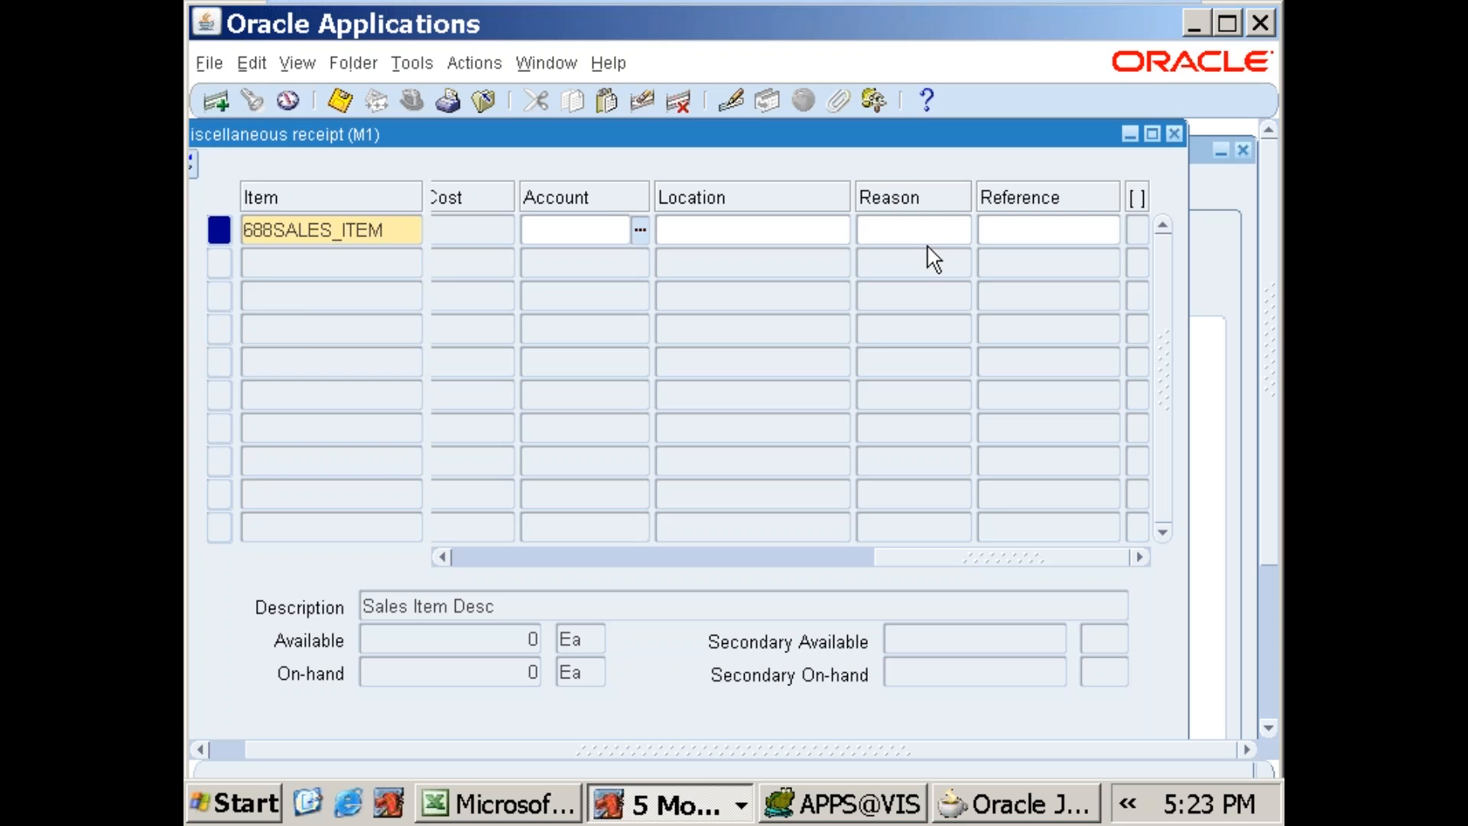
{"action": "left_click", "coordinate": [927, 238]}
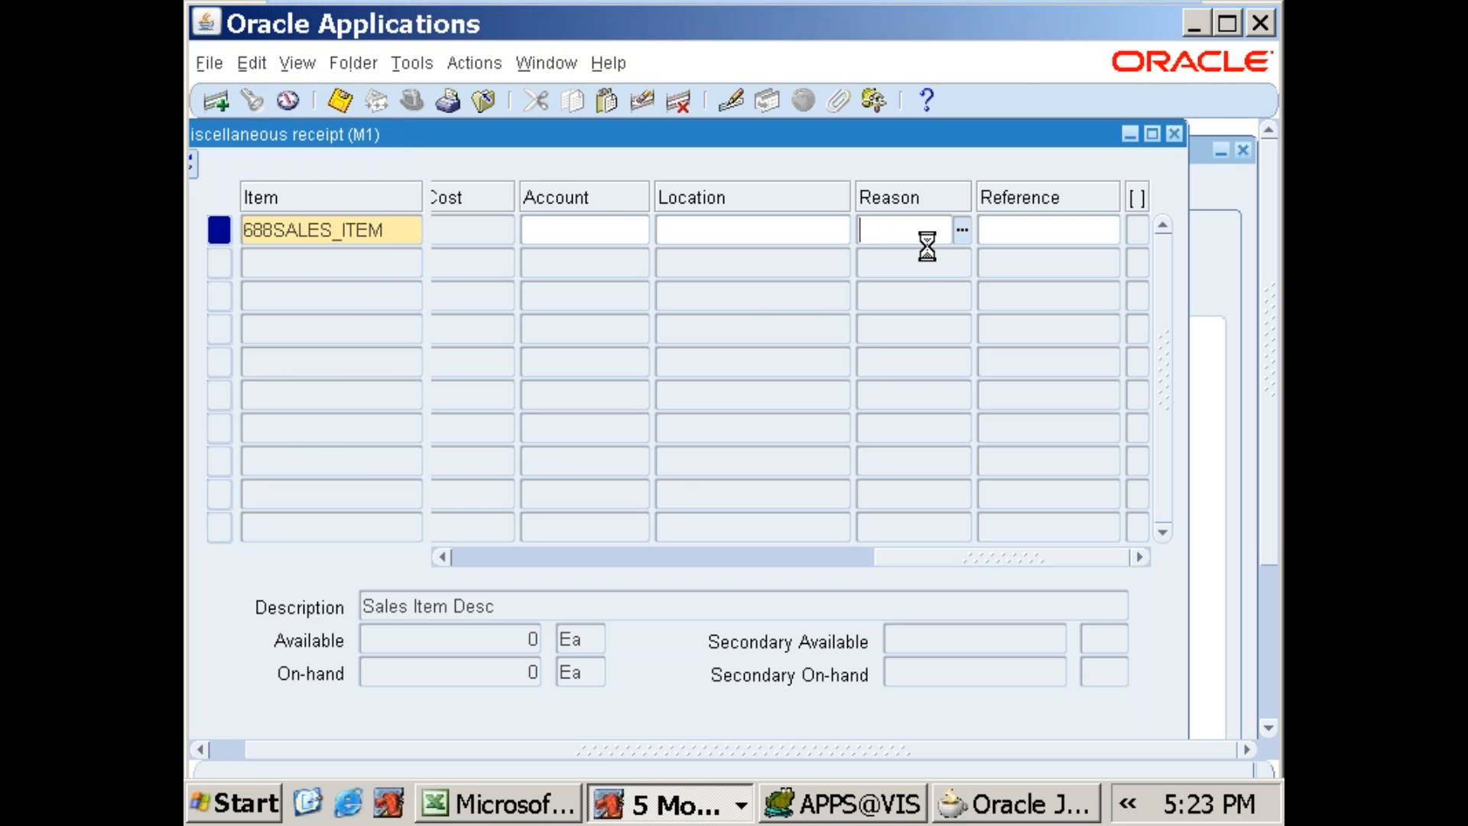
{"action": "key", "text": "F4"}
Step: Open a new Miscellaneous Transaction of type Miscellaneous receipt and enter 688SALES_ITEM on its first line
{"action": "key", "text": "Return"}
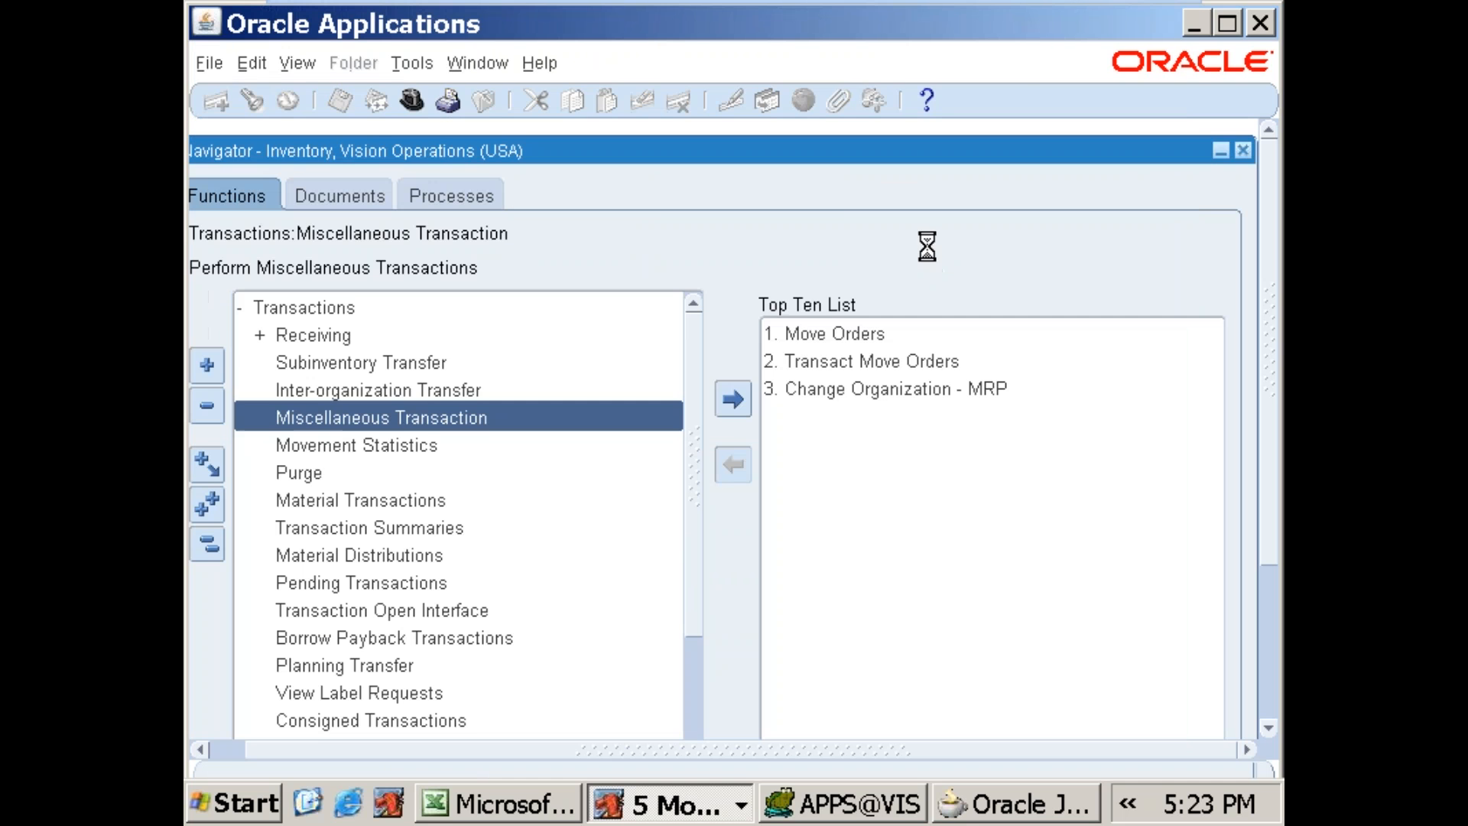
{"action": "type", "text": "Miscellaneous"}
{"action": "key", "text": "Tab"}
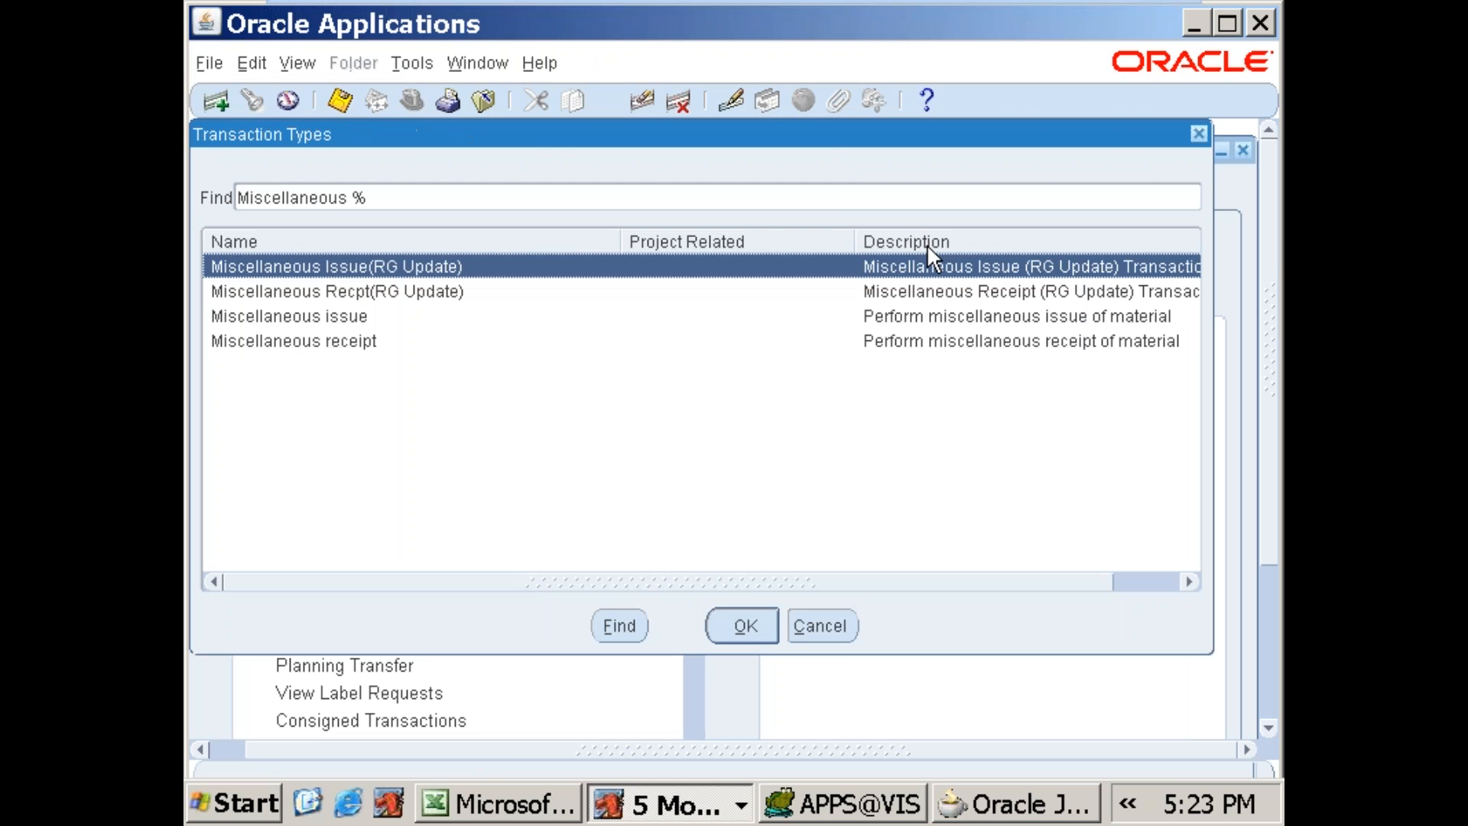
{"action": "key", "text": "Down"}
{"action": "key", "text": "Down"}
{"action": "key", "text": "Down"}
{"action": "key", "text": "Return"}
{"action": "key", "text": "alt+r"}
{"action": "type", "text": "688"}
{"action": "key", "text": "Return"}
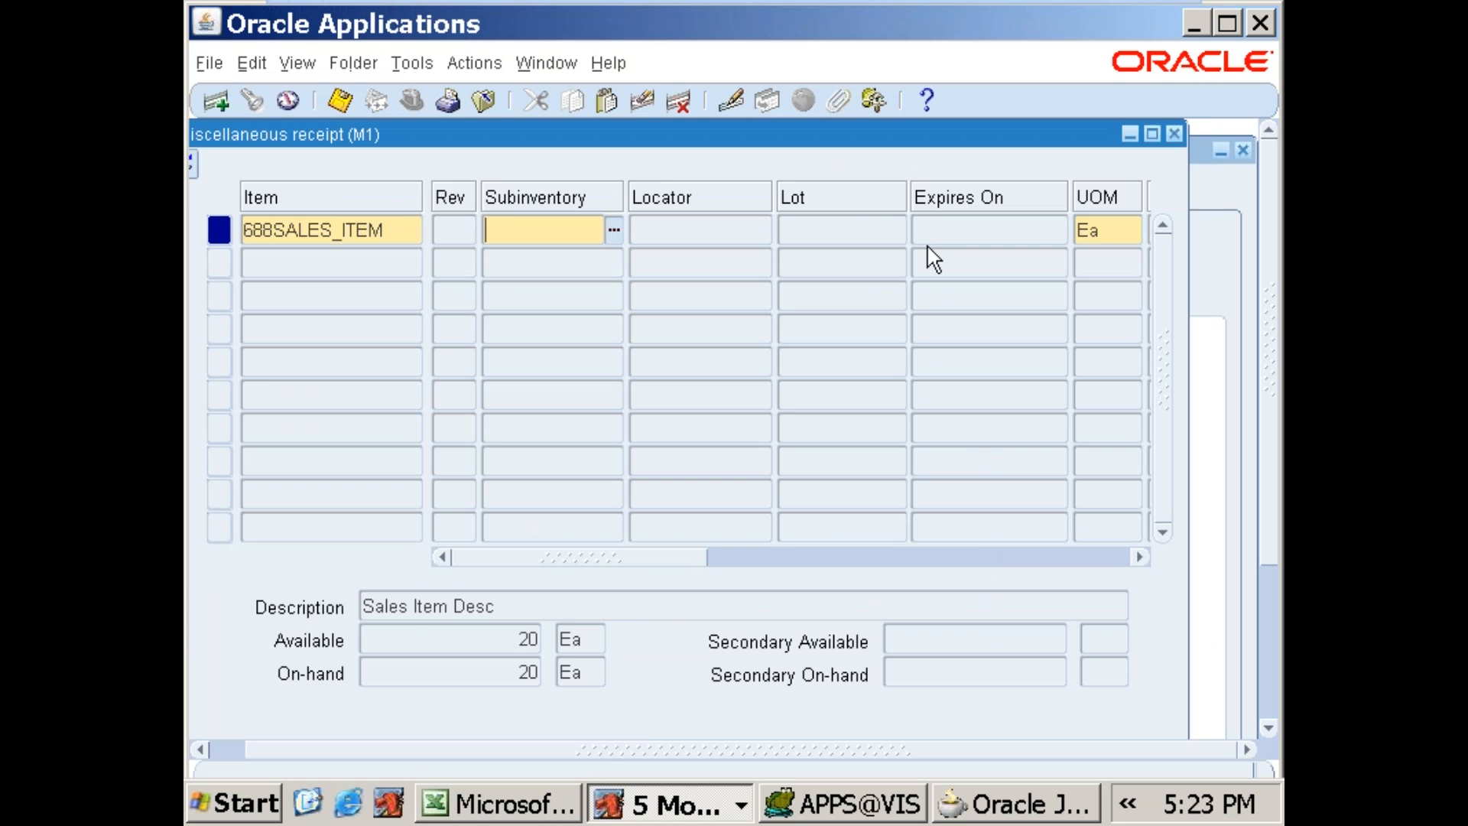
Step: Set the receipt line's subinventory to DropShip and its quantity to 200, and save the receipt
{"action": "key", "text": "ctrl+l"}
{"action": "key", "text": "Down"}
{"action": "key", "text": "Down"}
{"action": "key", "text": "Down"}
{"action": "key", "text": "Down"}
{"action": "key", "text": "Down"}
{"action": "key", "text": "Down"}
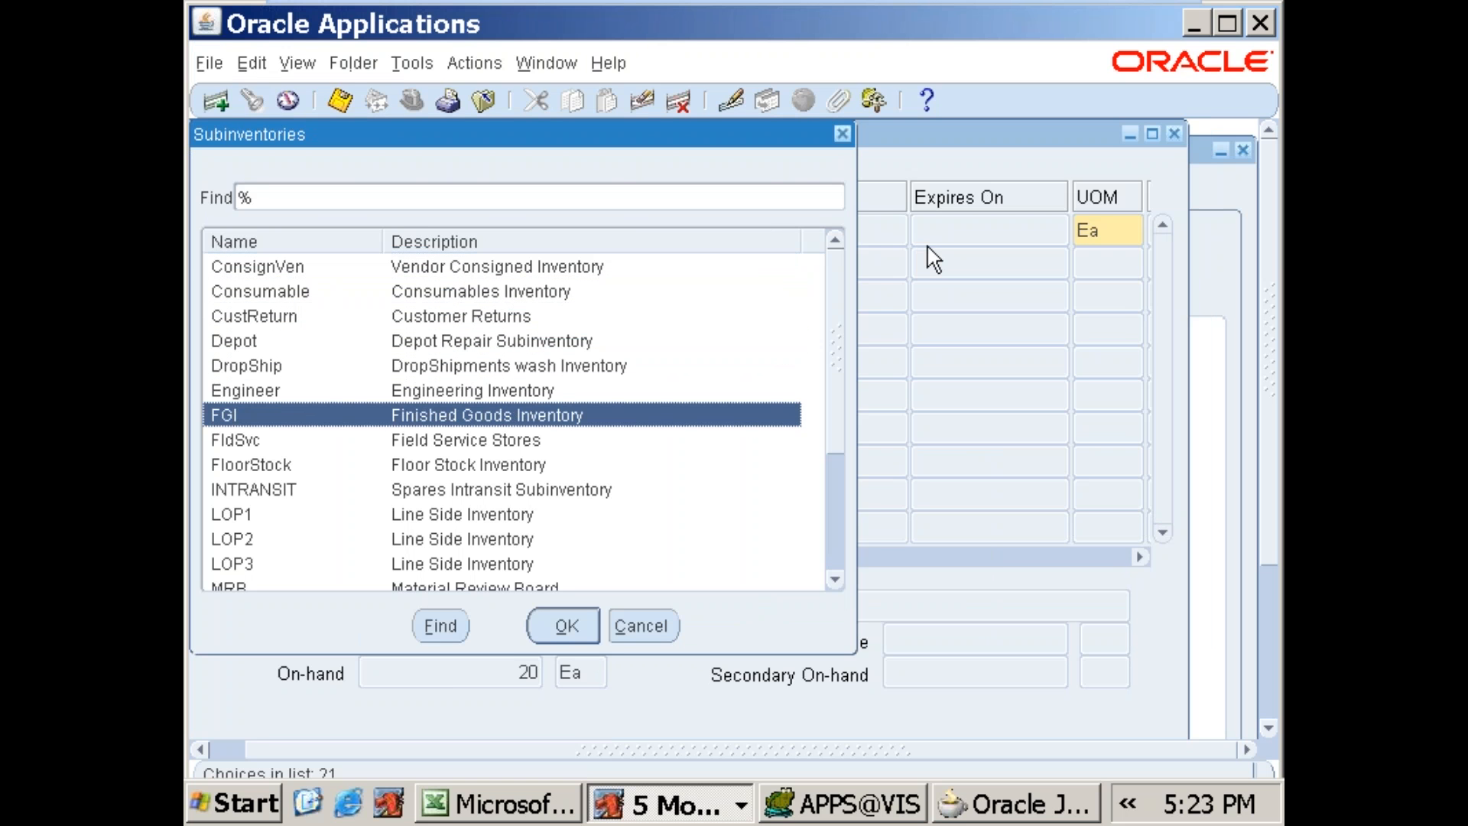
{"action": "key", "text": "Up"}
{"action": "key", "text": "Up"}
{"action": "key", "text": "Return"}
{"action": "key", "text": "Tab"}
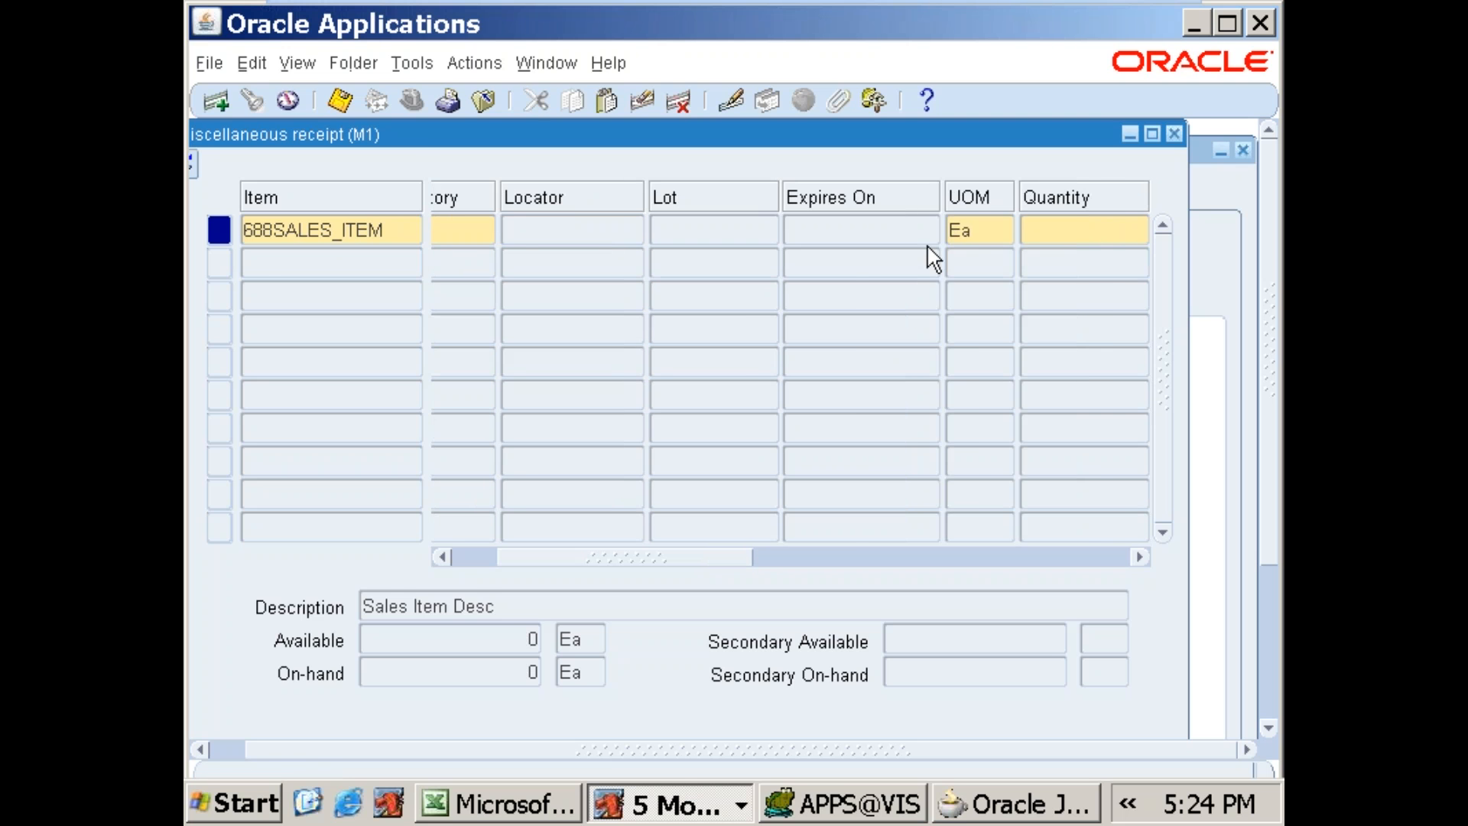
{"action": "key", "text": "Tab"}
{"action": "key", "text": "alt+f"}
{"action": "key", "text": "s"}
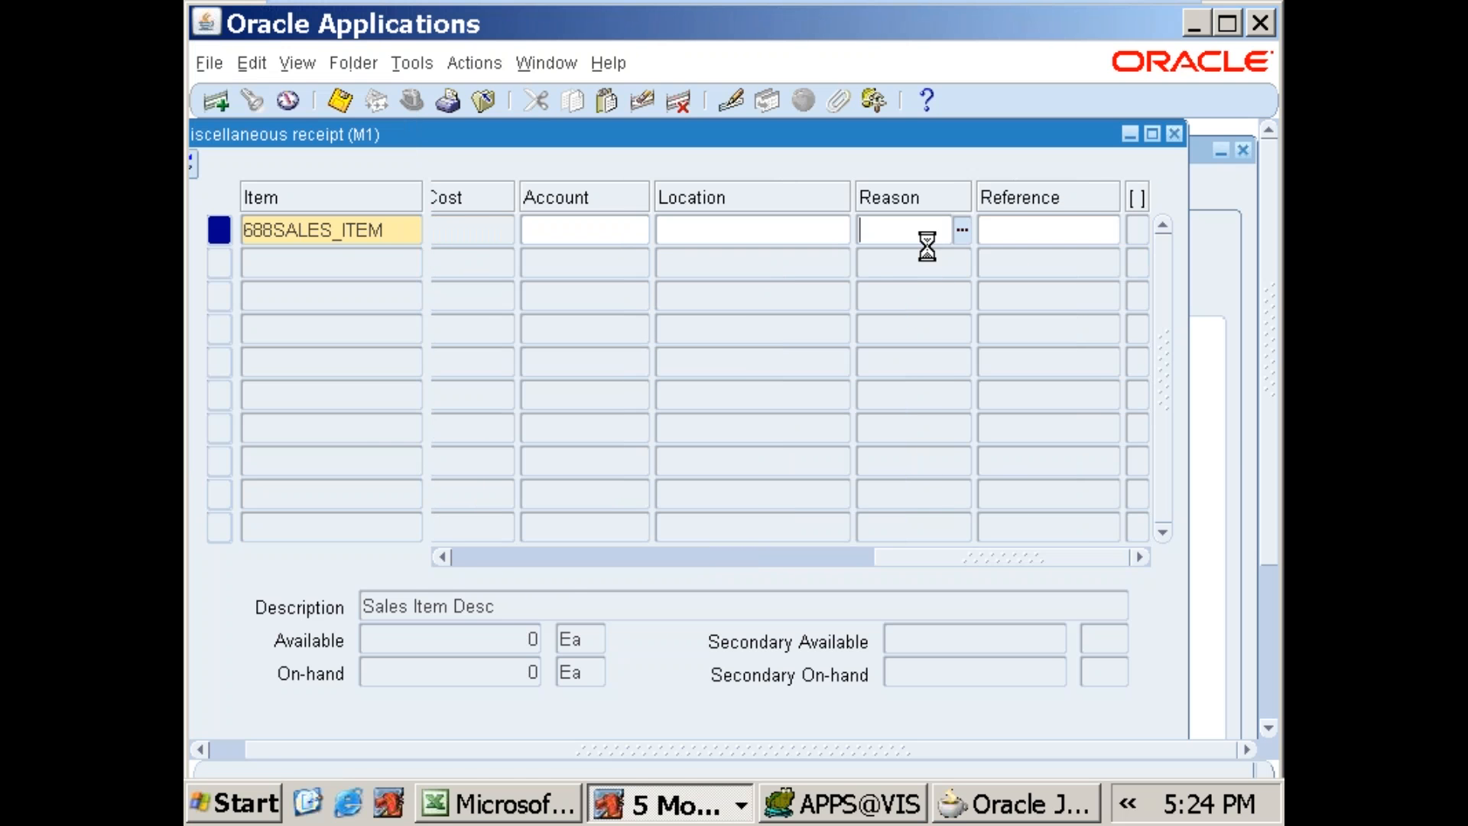
Step: Return to the Navigator's main functions and open the material query form under On-hand, Availability
{"action": "key", "text": "Up"}
{"action": "key", "text": "Up"}
{"action": "key", "text": "Up"}
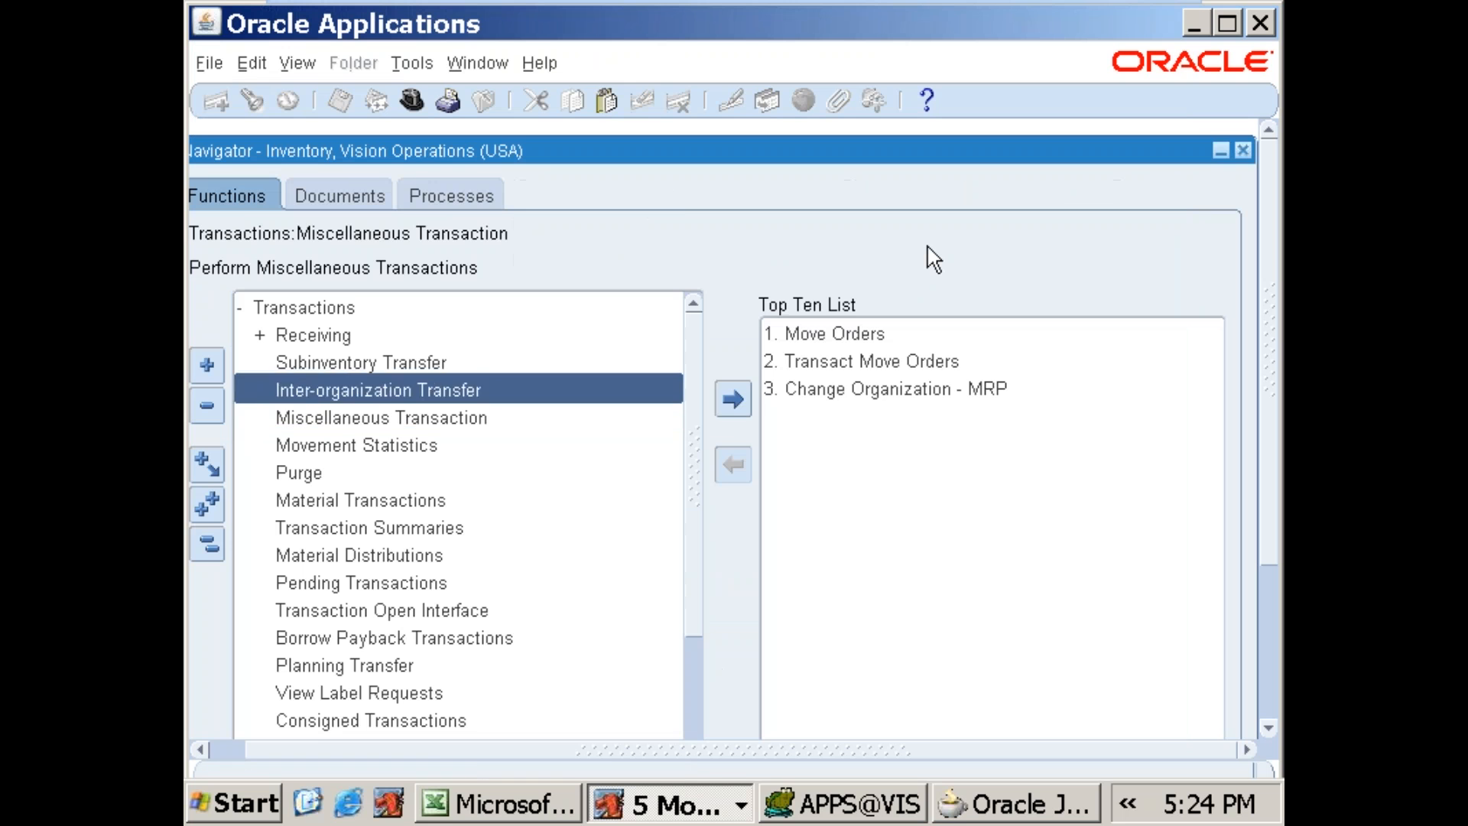
{"action": "key", "text": "Up"}
{"action": "key", "text": "Left"}
{"action": "key", "text": "Down"}
{"action": "key", "text": "Down"}
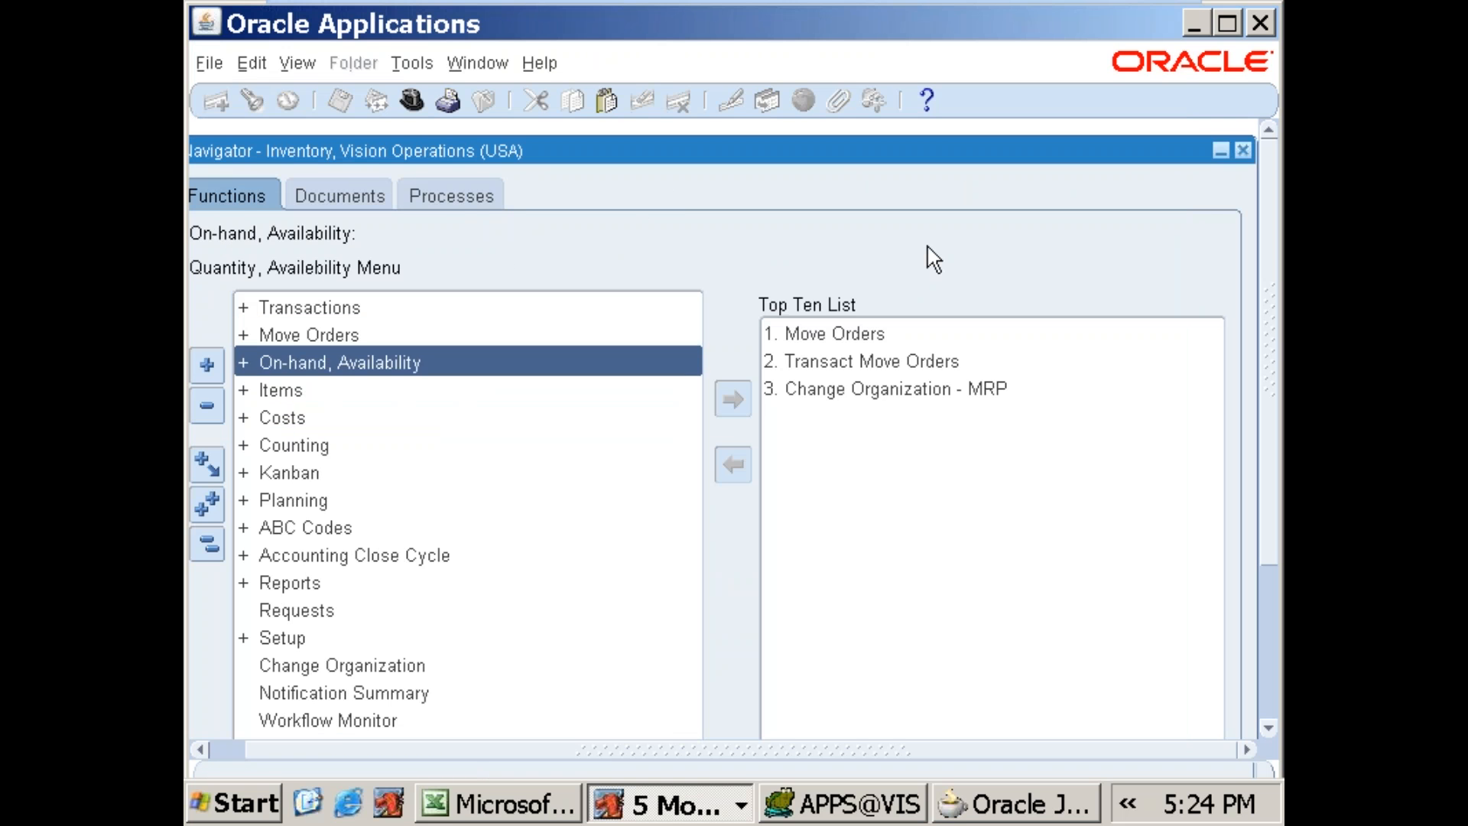
{"action": "key", "text": "Right"}
{"action": "key", "text": "Down"}
{"action": "key", "text": "Return"}
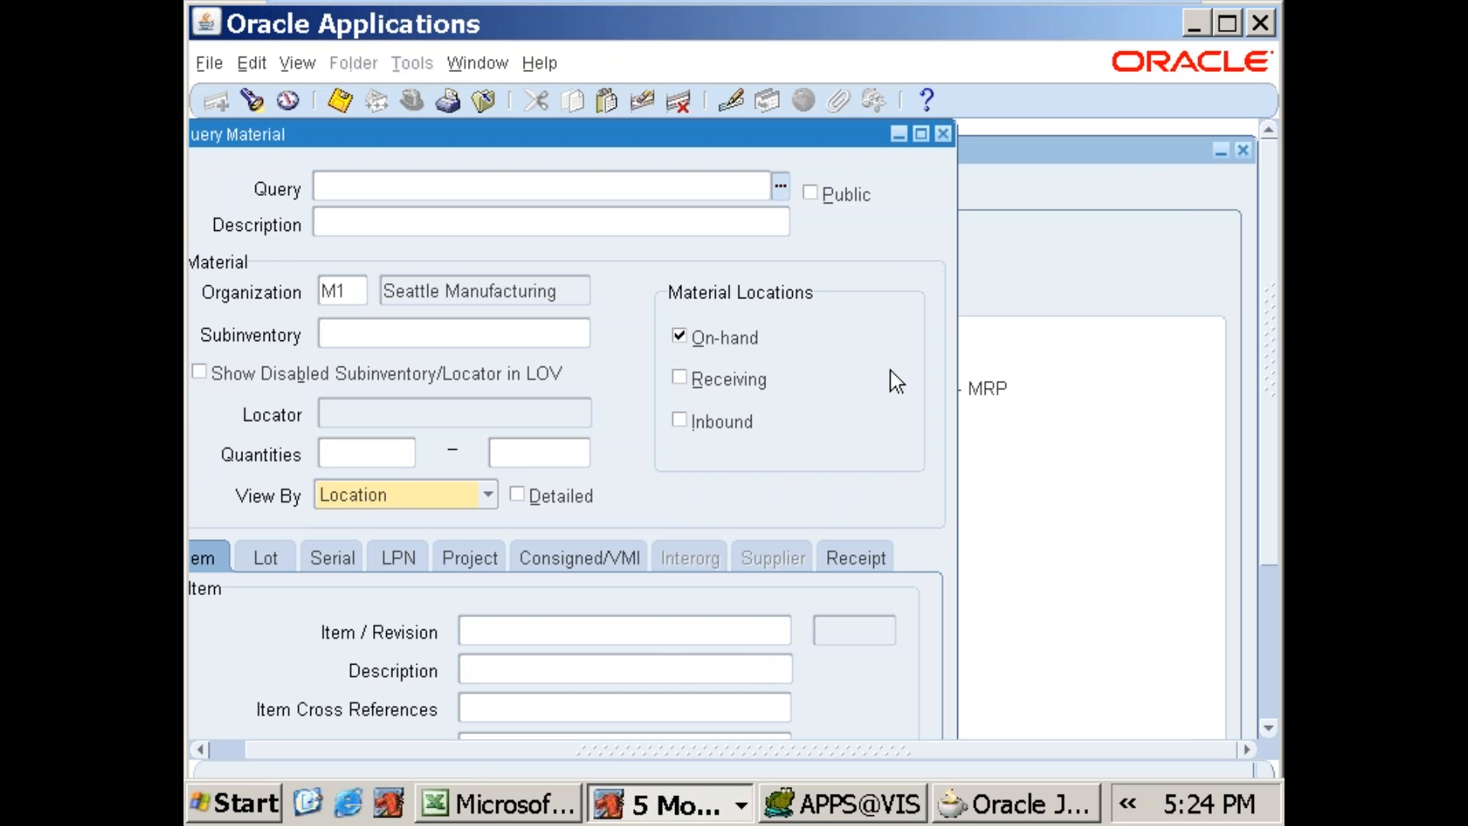
Step: Query the on-hand material for 688SALES_ITEM in organization M1 and check its total on-hand quantity
{"action": "left_click", "coordinate": [353, 291]}
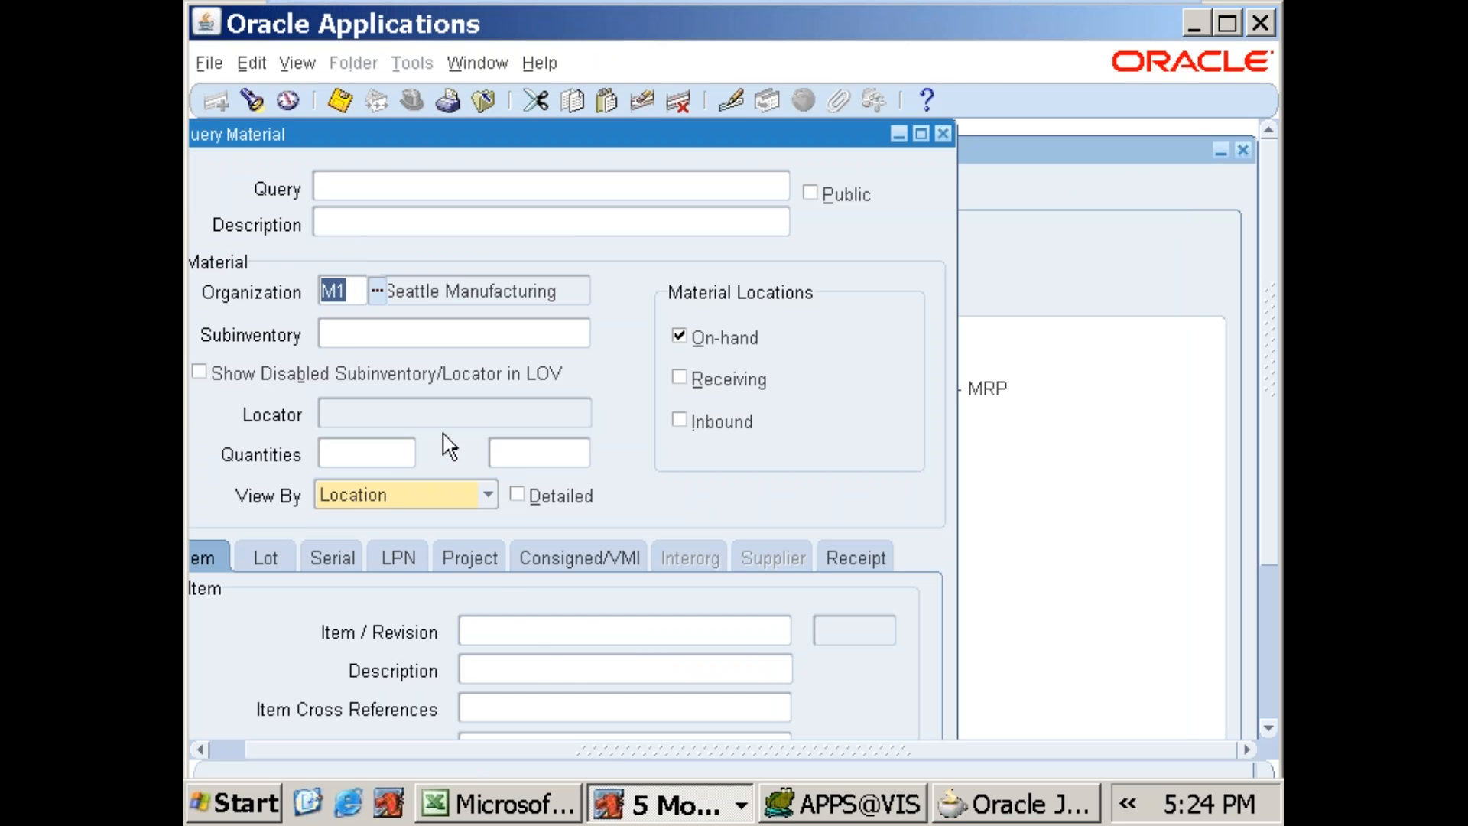
{"action": "left_click", "coordinate": [609, 629]}
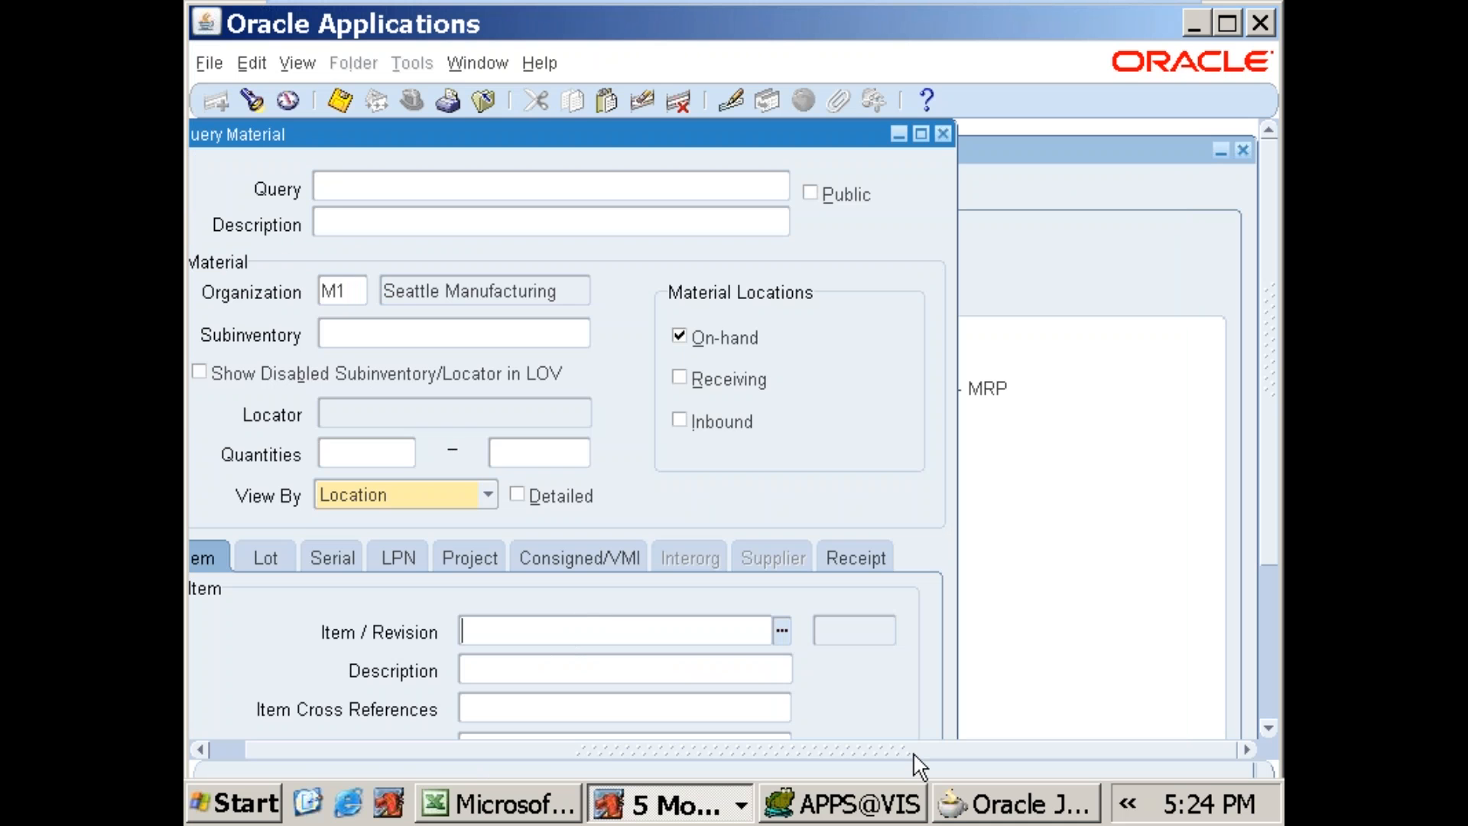
{"action": "type", "text": "688"}
{"action": "key", "text": "Return"}
{"action": "key", "text": "alt+i"}
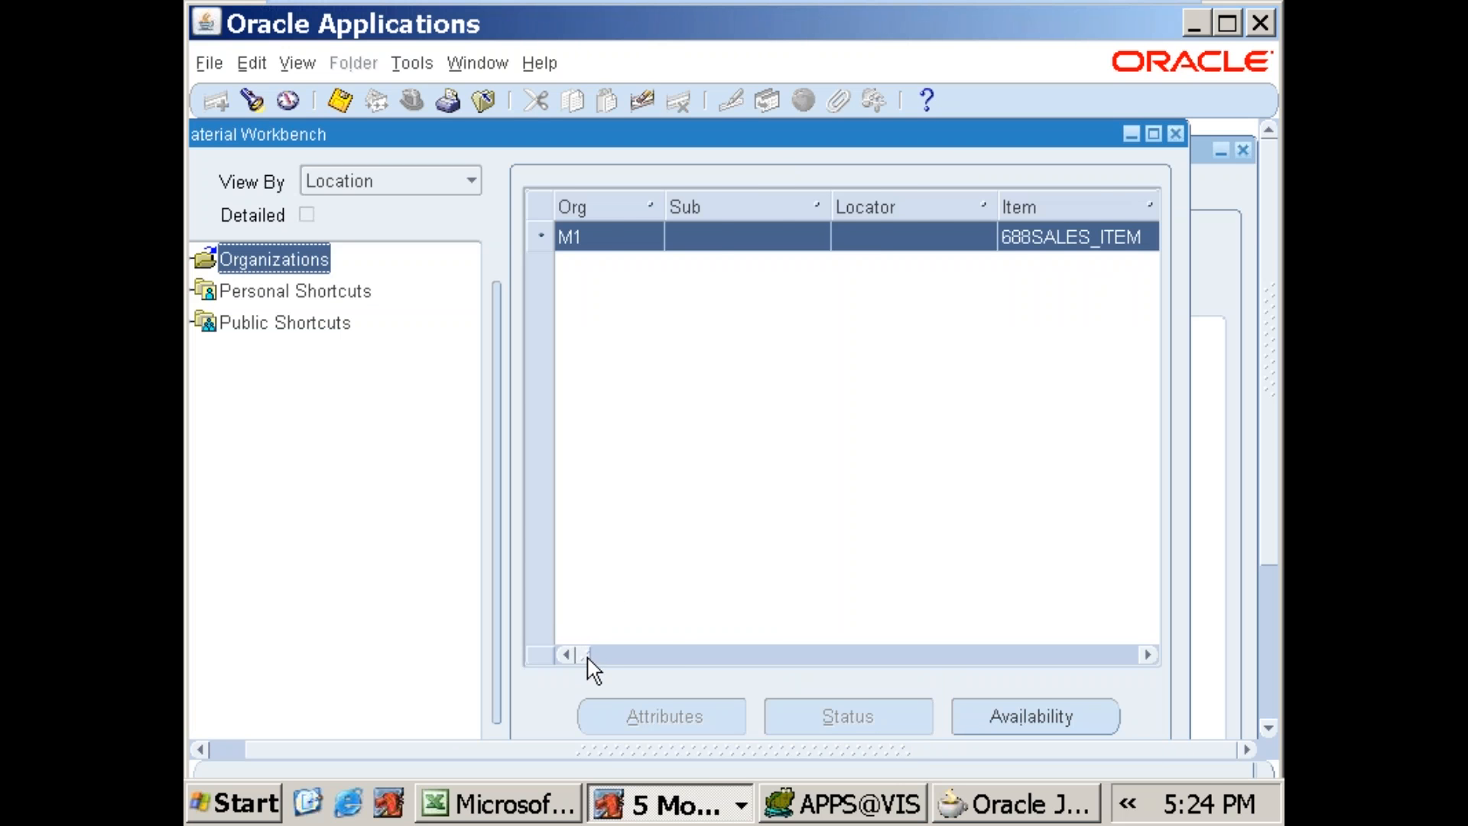
{"action": "left_click", "coordinate": [605, 656]}
{"action": "left_click_drag", "start_coordinate": [605, 657], "coordinate": [672, 656]}
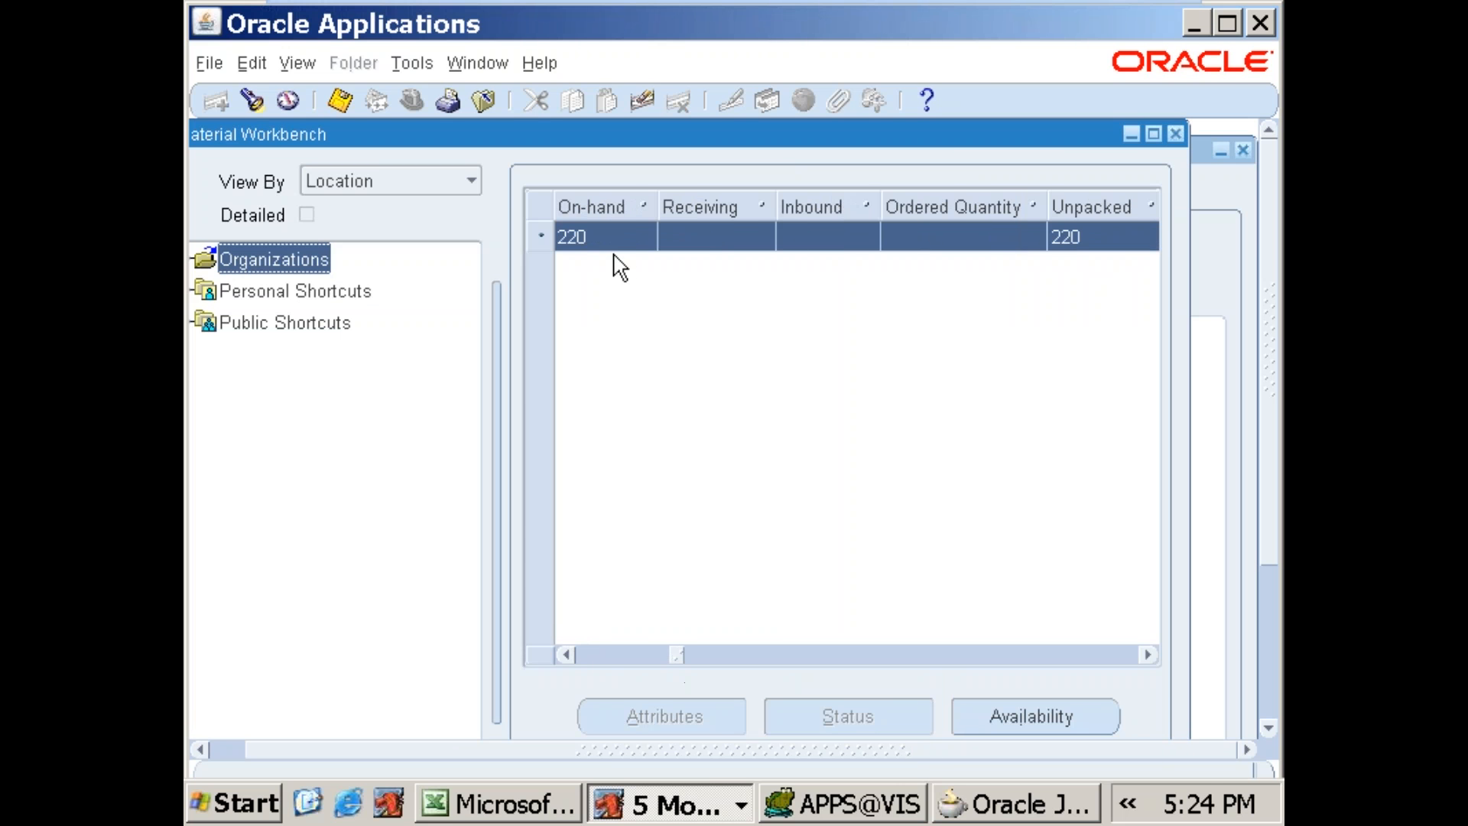
Step: Expand M1's on-hand material by subinventory and check the item's quantities in DropShip and FGI
{"action": "left_click", "coordinate": [208, 748]}
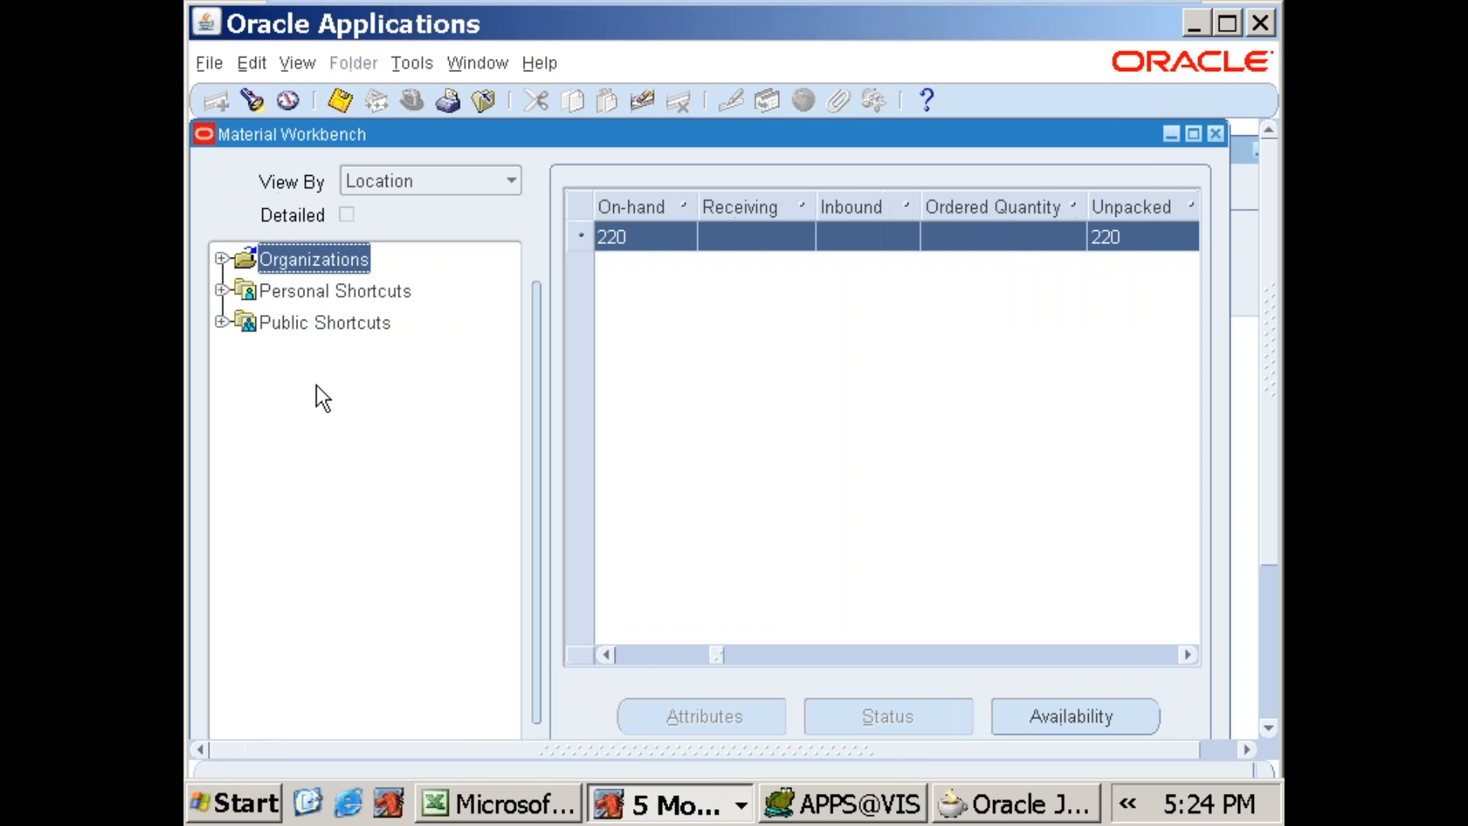
{"action": "left_click", "coordinate": [222, 259]}
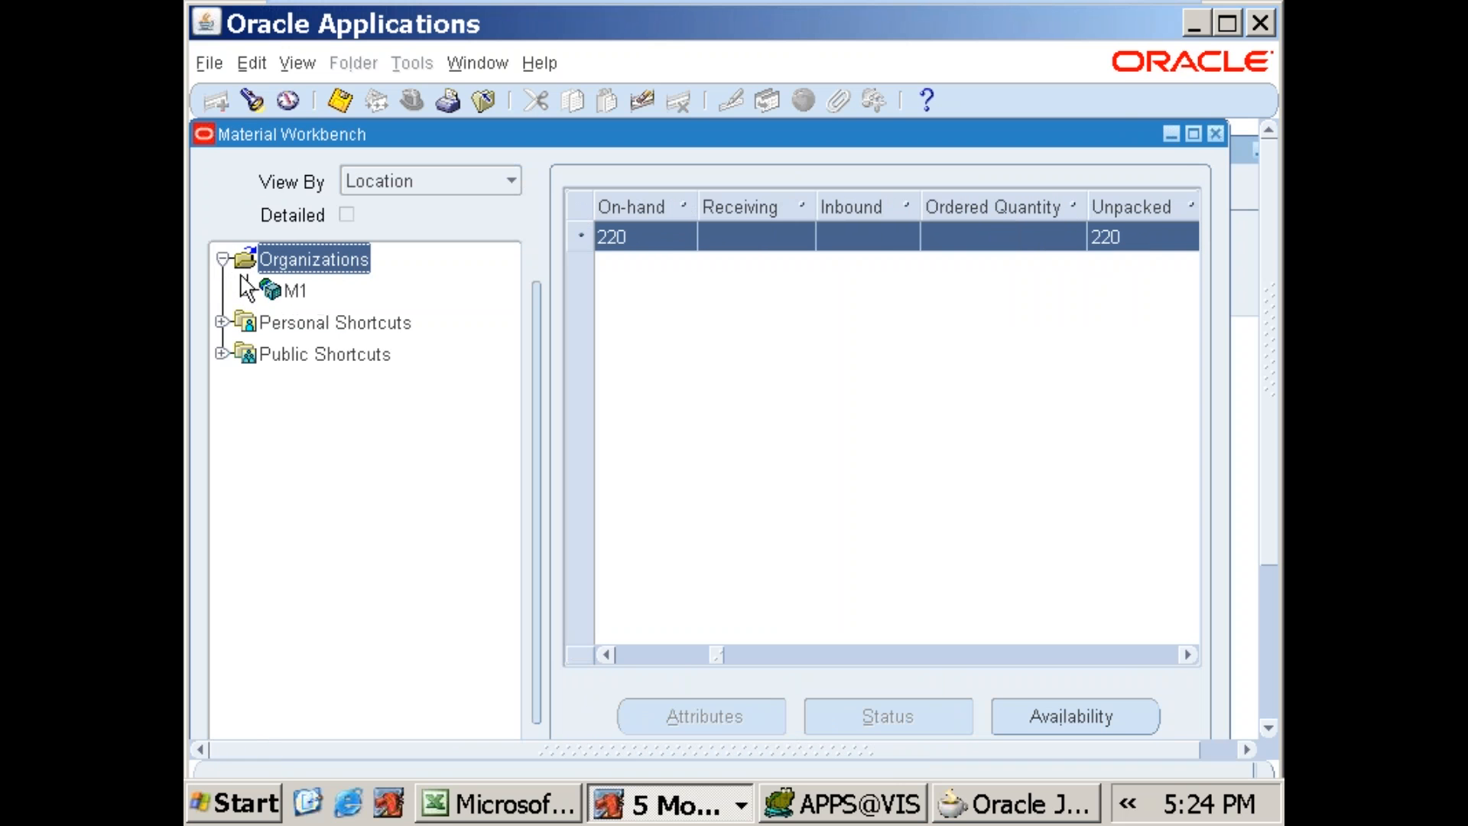
{"action": "left_click", "coordinate": [247, 290]}
{"action": "left_click", "coordinate": [273, 322]}
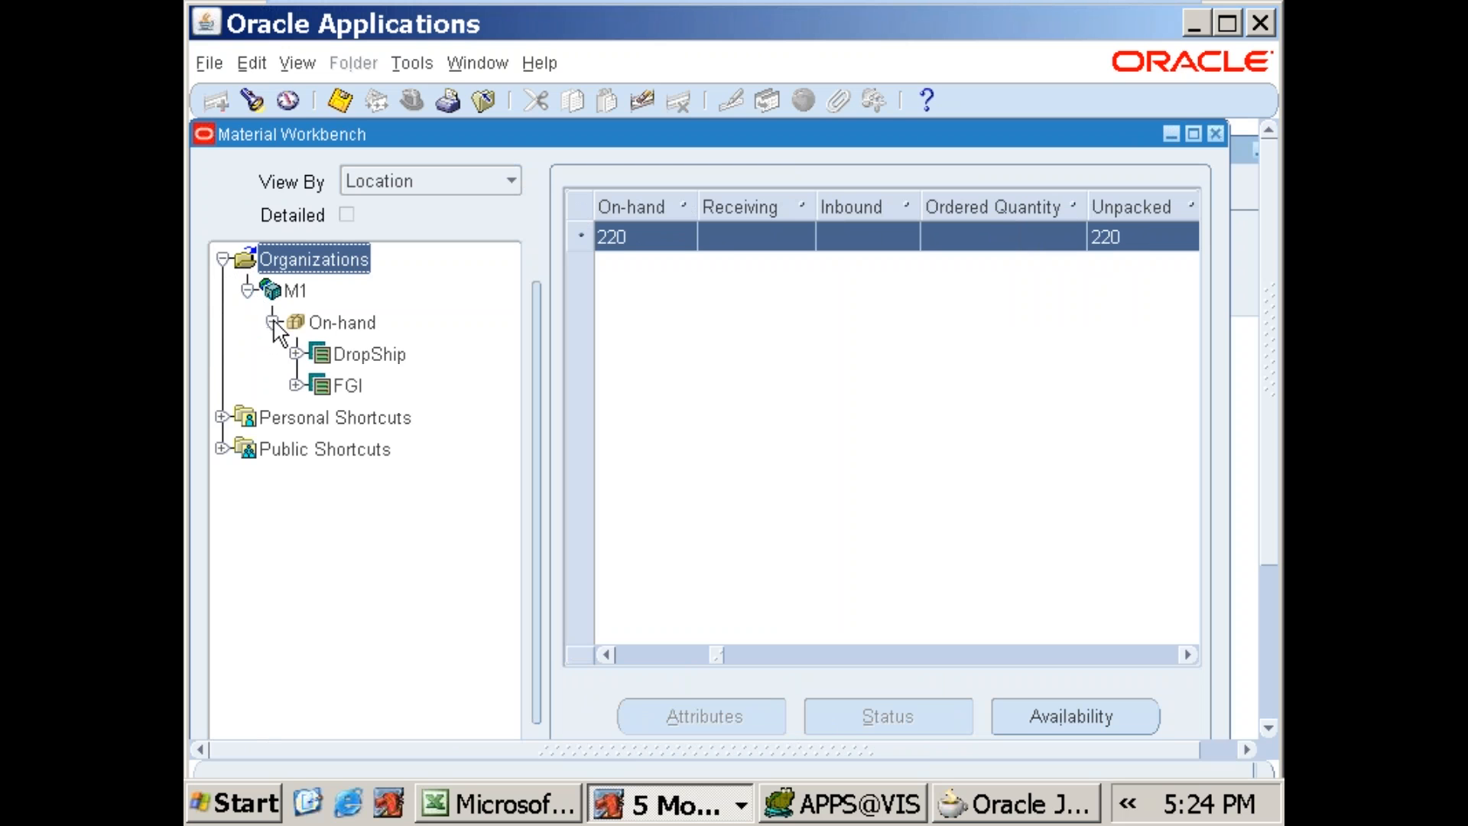
{"action": "left_click", "coordinate": [339, 358]}
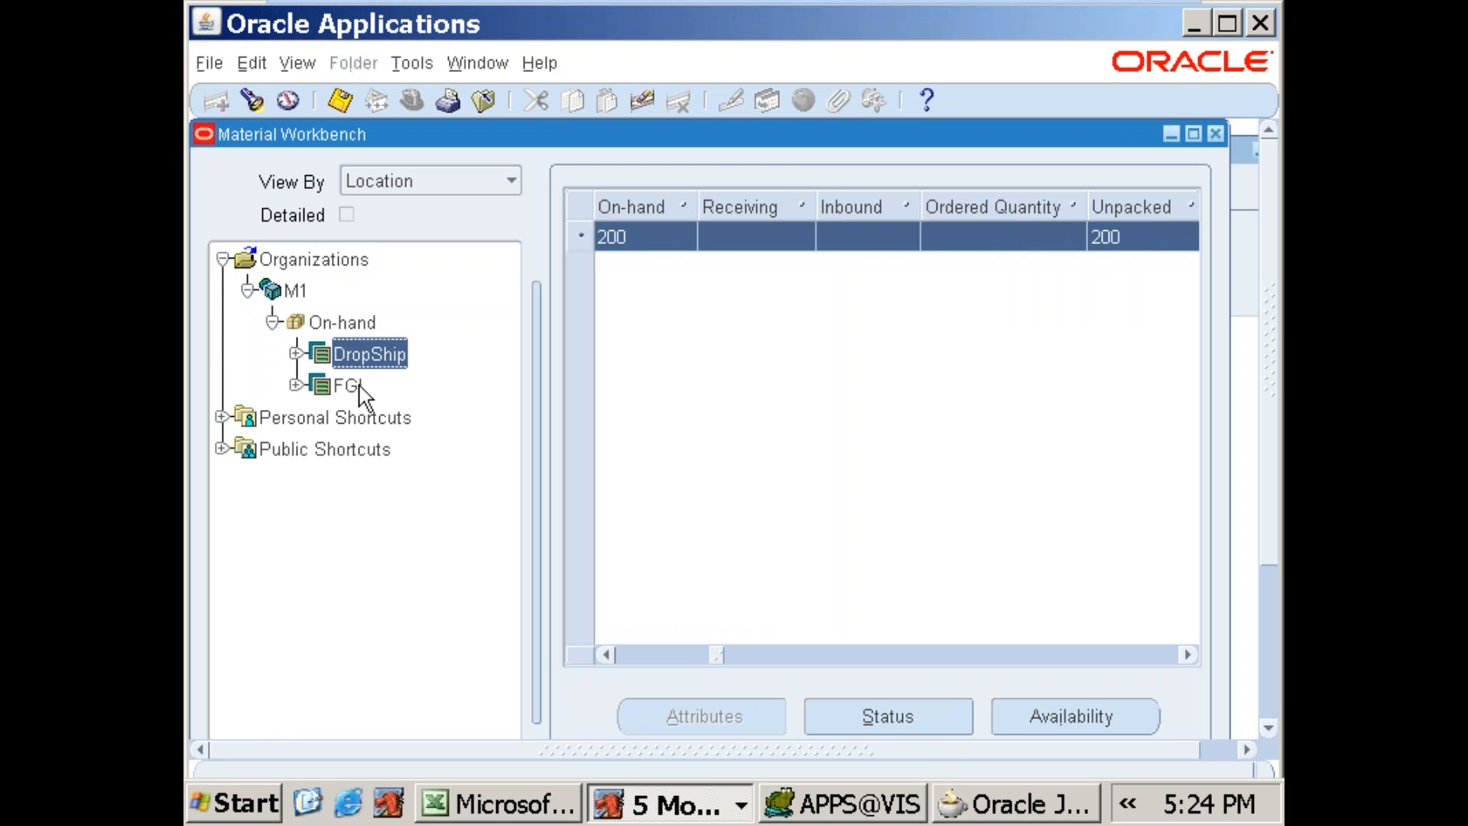
{"action": "left_click", "coordinate": [360, 388]}
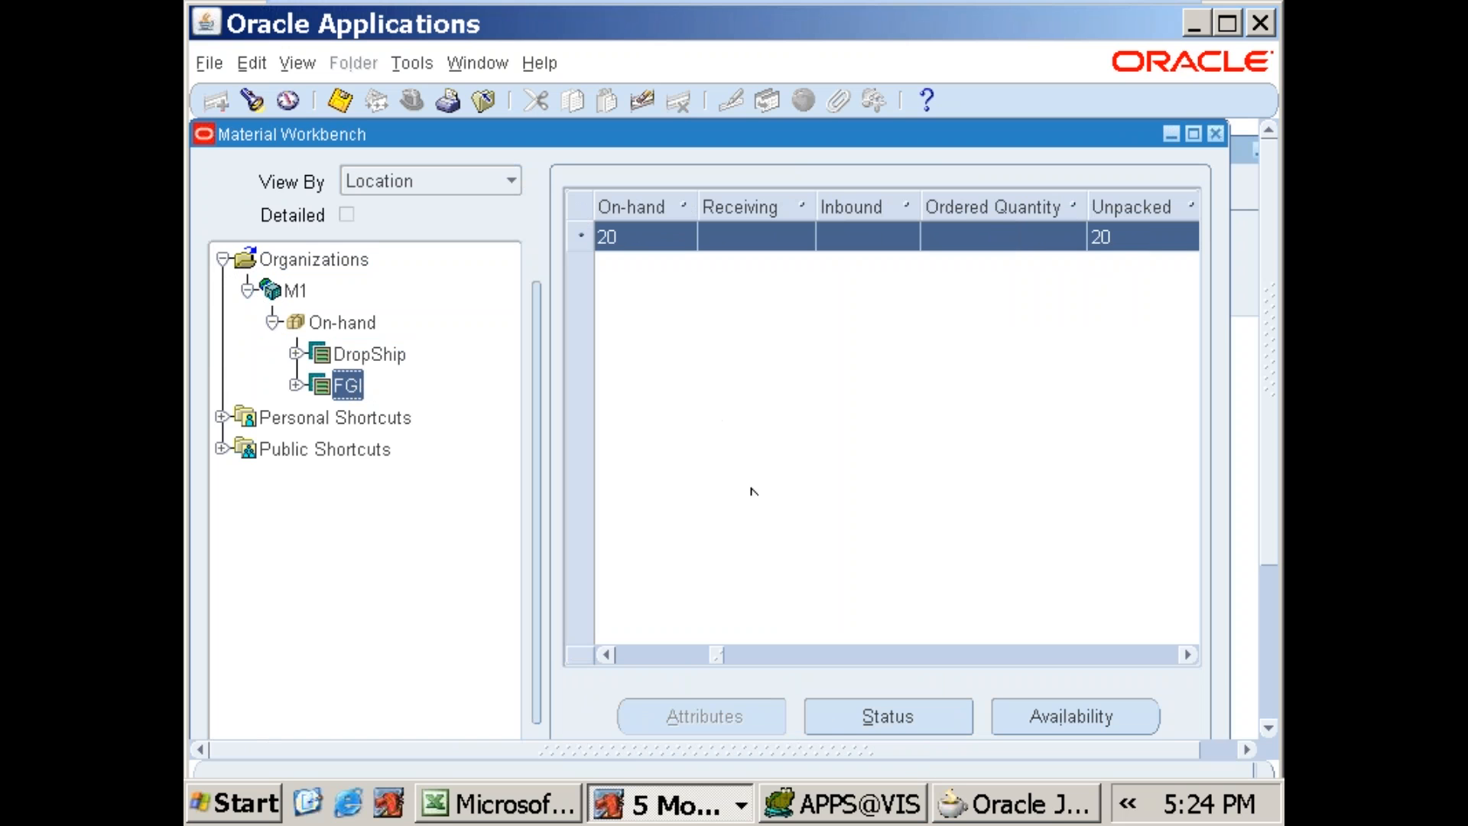
Step: Look up 688SALES_ITEM again in the Query Material form and copy it into the item name field of the Items Page in Mozilla
{"action": "left_click", "coordinate": [652, 807]}
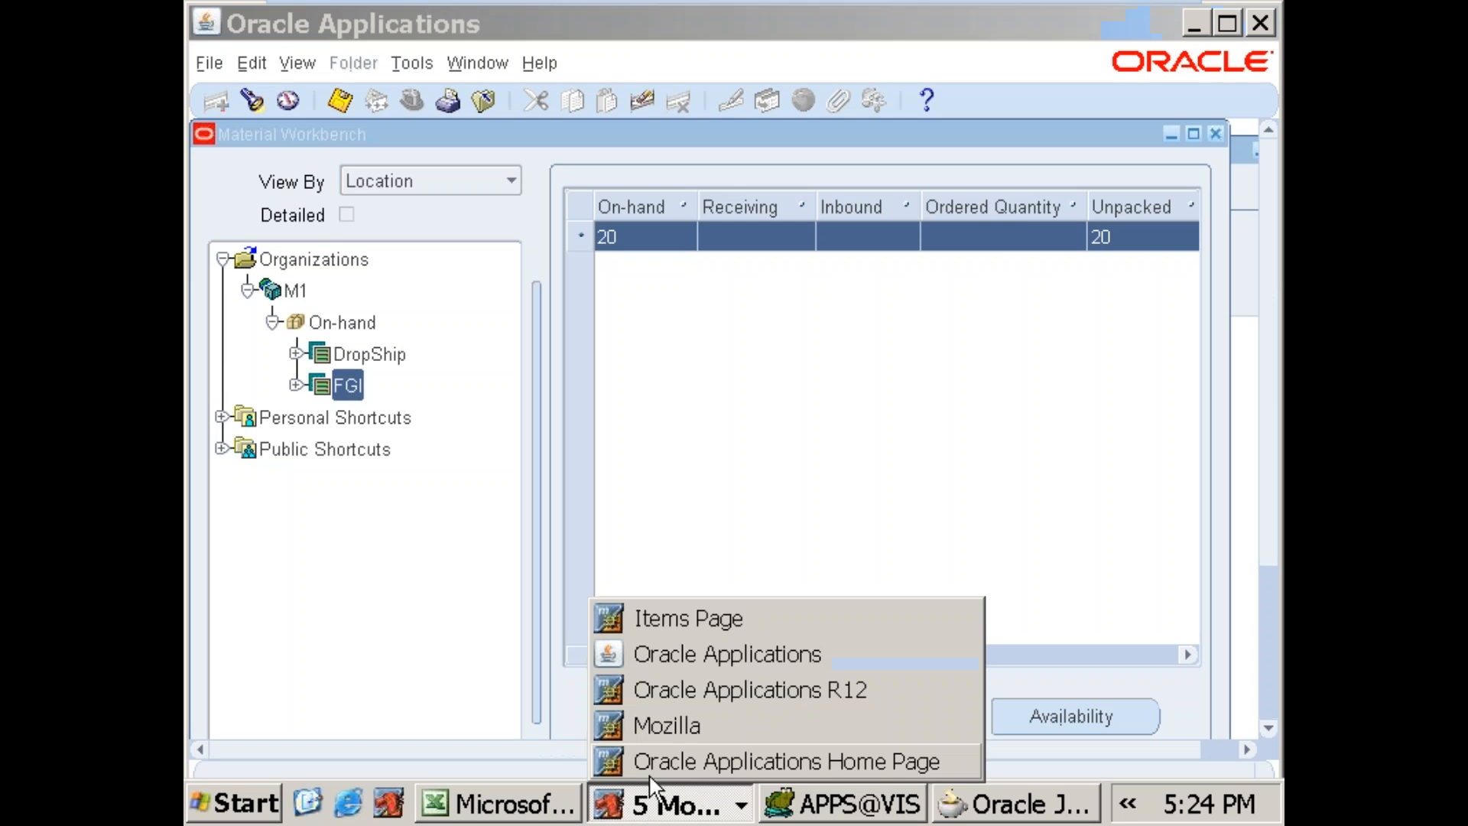
{"action": "left_click", "coordinate": [689, 619]}
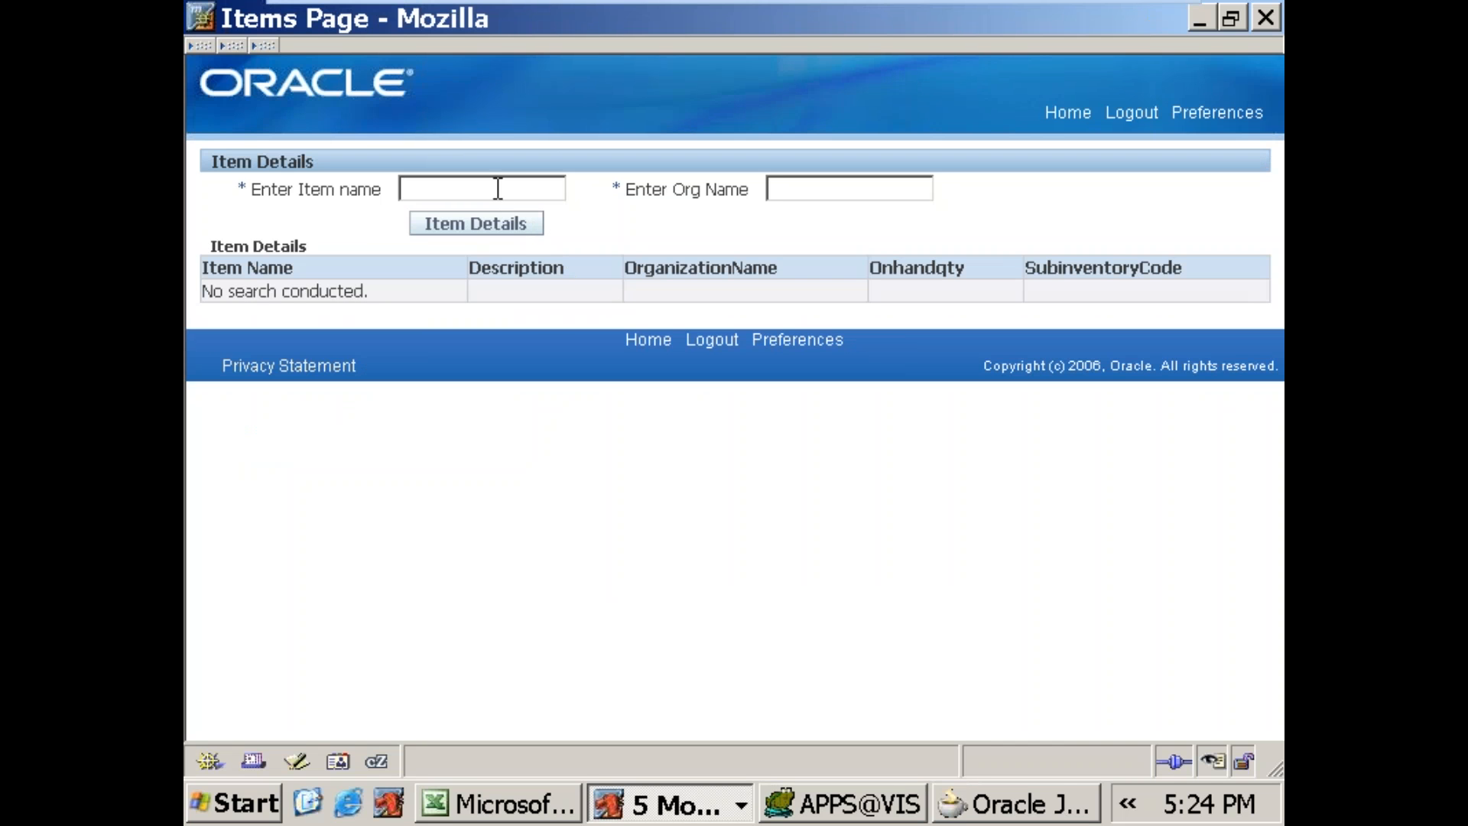
{"action": "key", "text": "alt+Tab"}
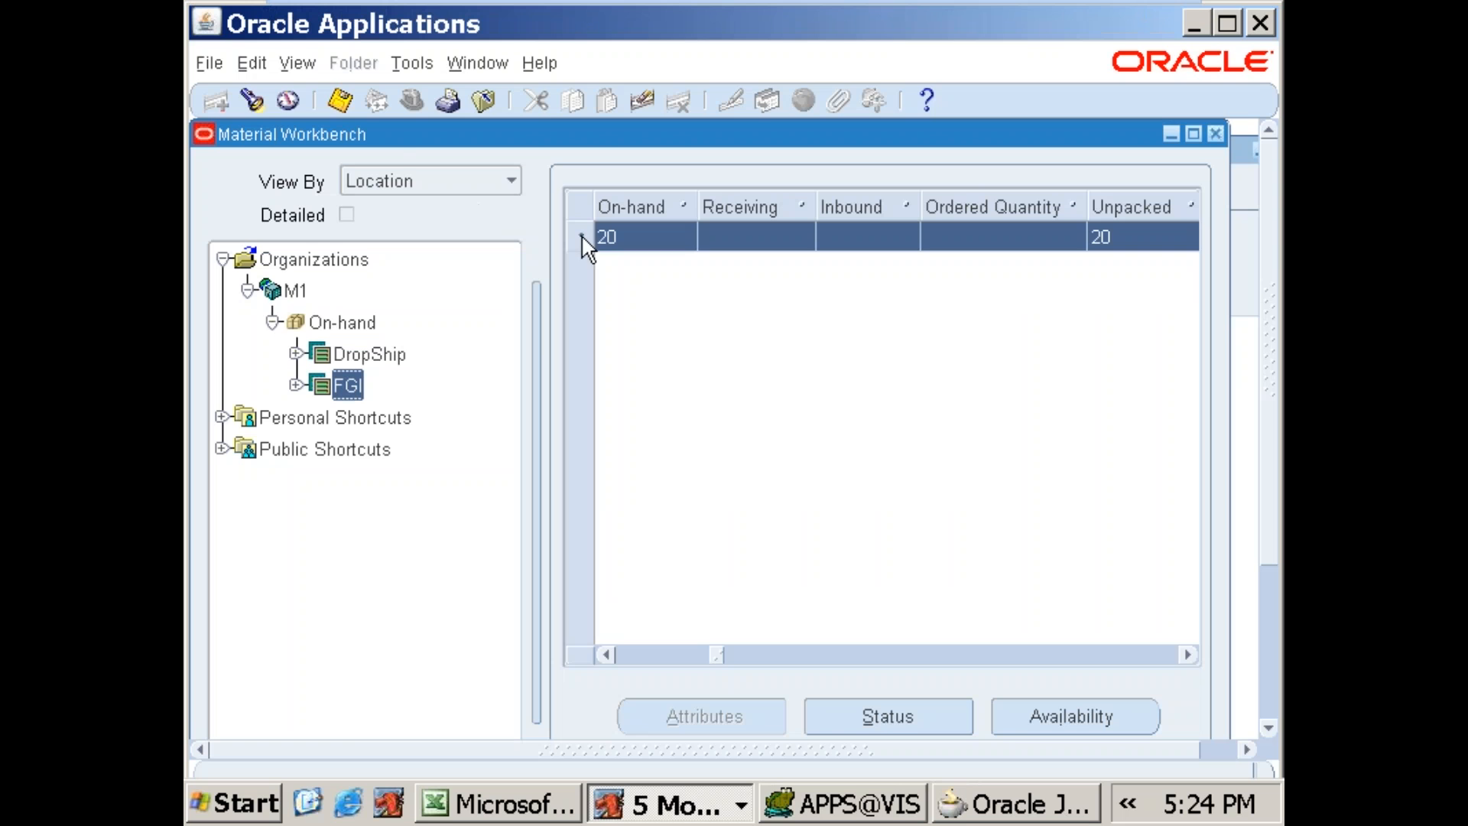
{"action": "left_click", "coordinate": [1215, 135]}
{"action": "double_click", "coordinate": [446, 388]}
{"action": "left_click", "coordinate": [585, 632]}
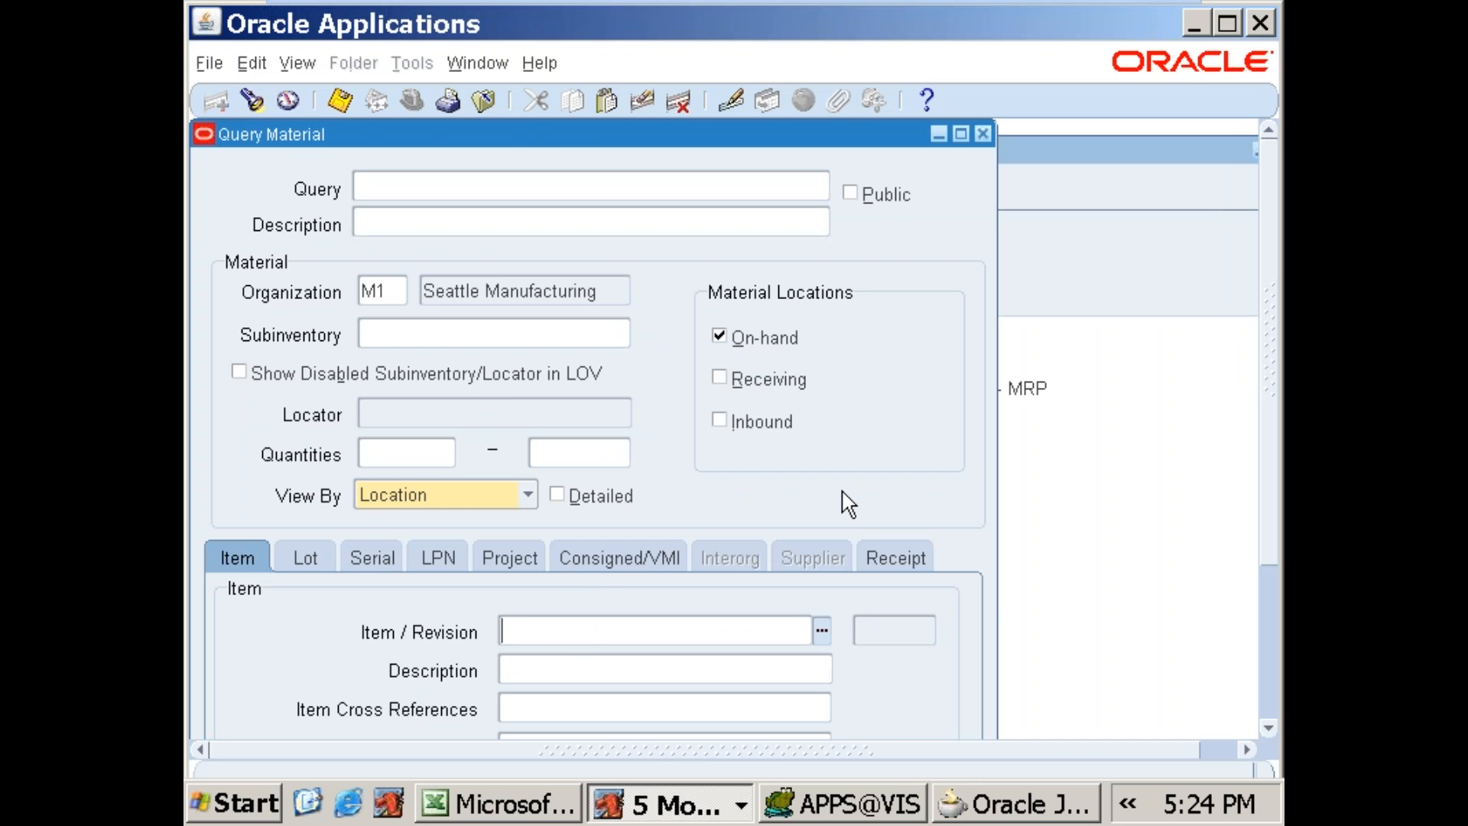
{"action": "type", "text": "688"}
{"action": "key", "text": "Tab"}
{"action": "key", "text": "Return"}
{"action": "key", "text": "shift+Tab"}
{"action": "key", "text": "ctrl+c"}
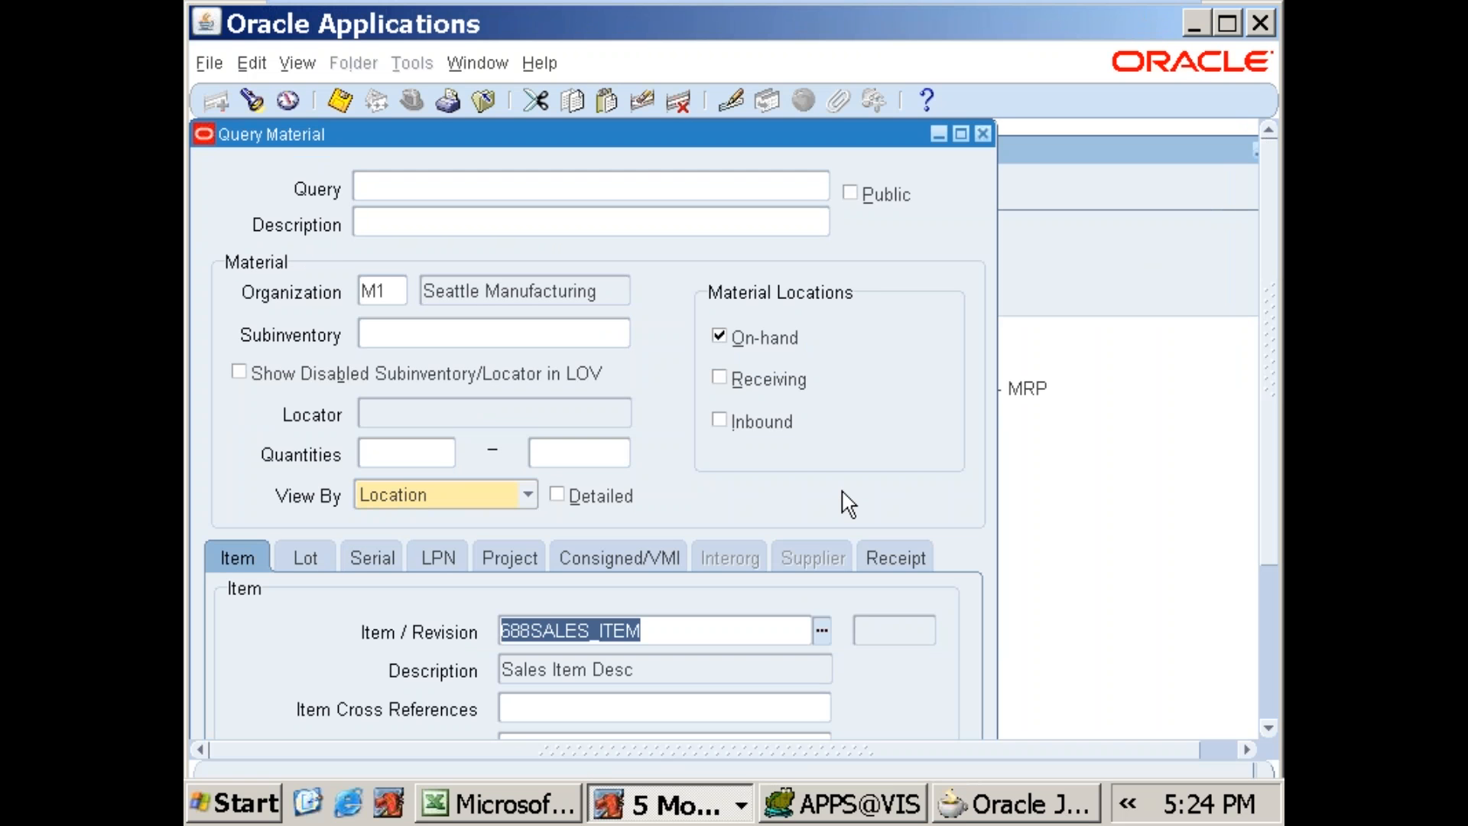
{"action": "key", "text": "alt+Tab"}
{"action": "key", "text": "ctrl+v"}
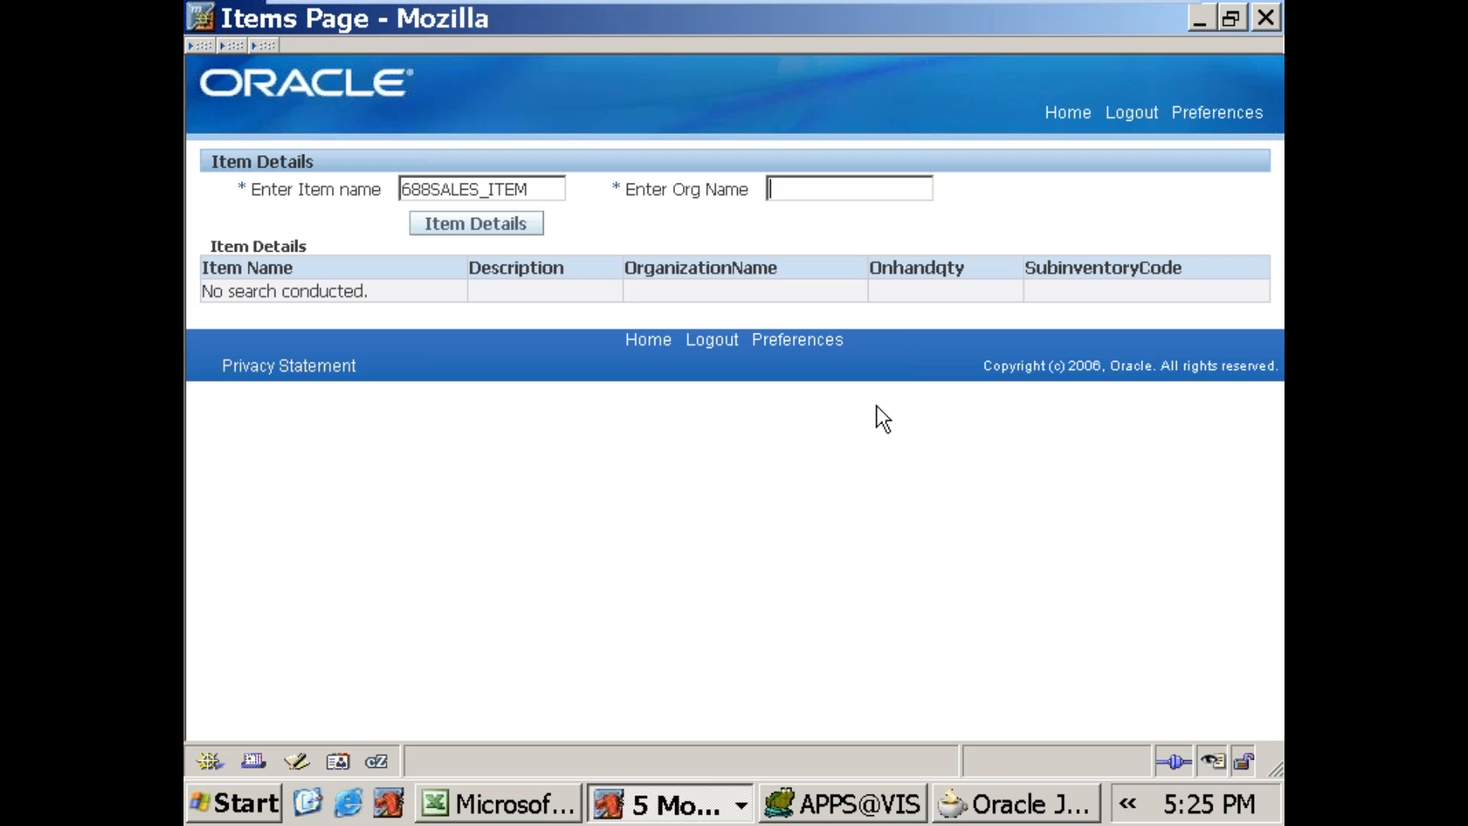
Step: Copy the organization name Seattle Manufacturing from Query Material into the Items Page's org name field and run the item details search
{"action": "left_click", "coordinate": [849, 807]}
{"action": "left_click", "coordinate": [695, 794]}
{"action": "left_click", "coordinate": [719, 651]}
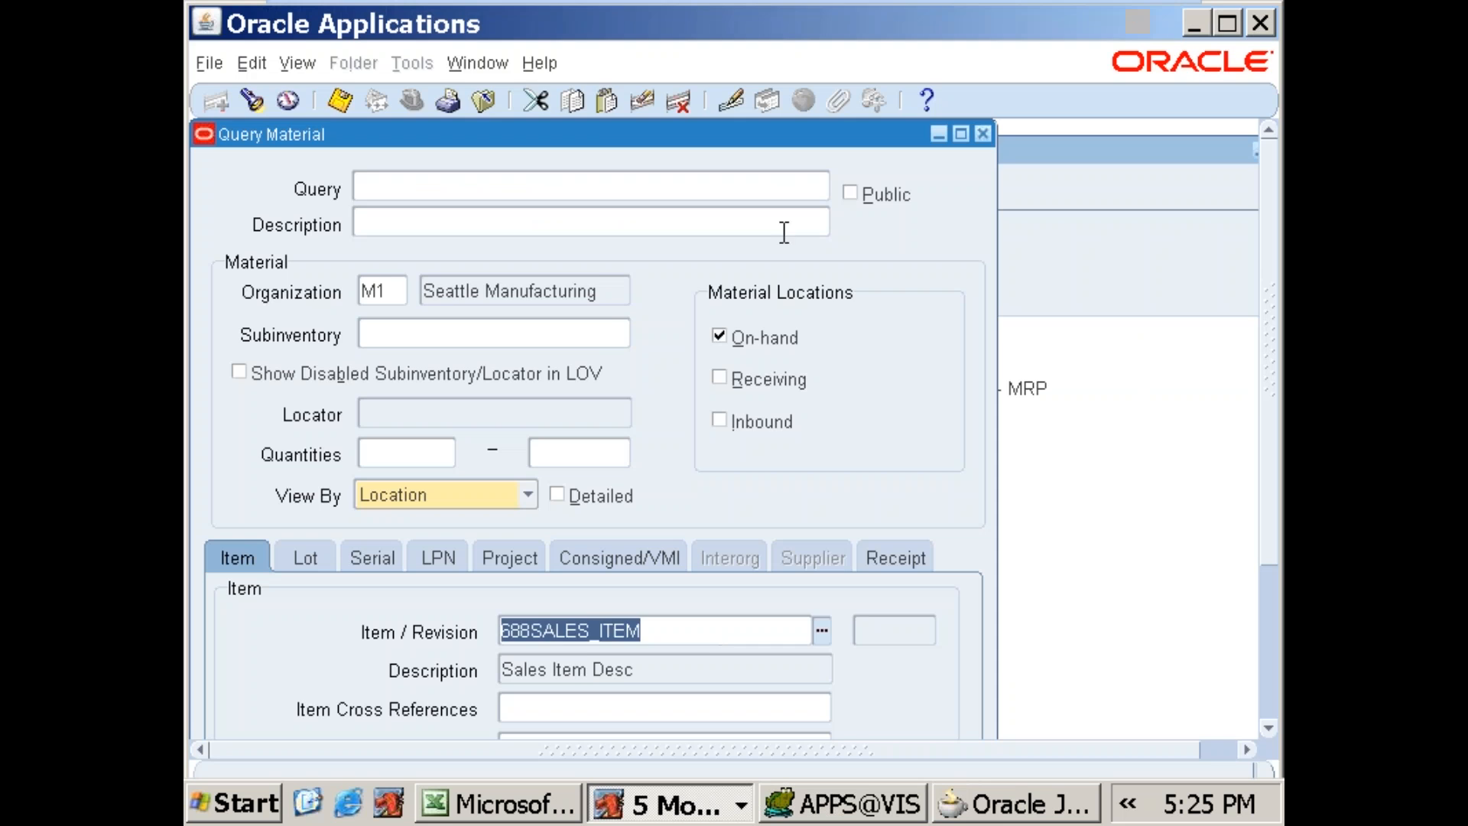
{"action": "left_click", "coordinate": [615, 290]}
{"action": "key", "text": "ctrl+c"}
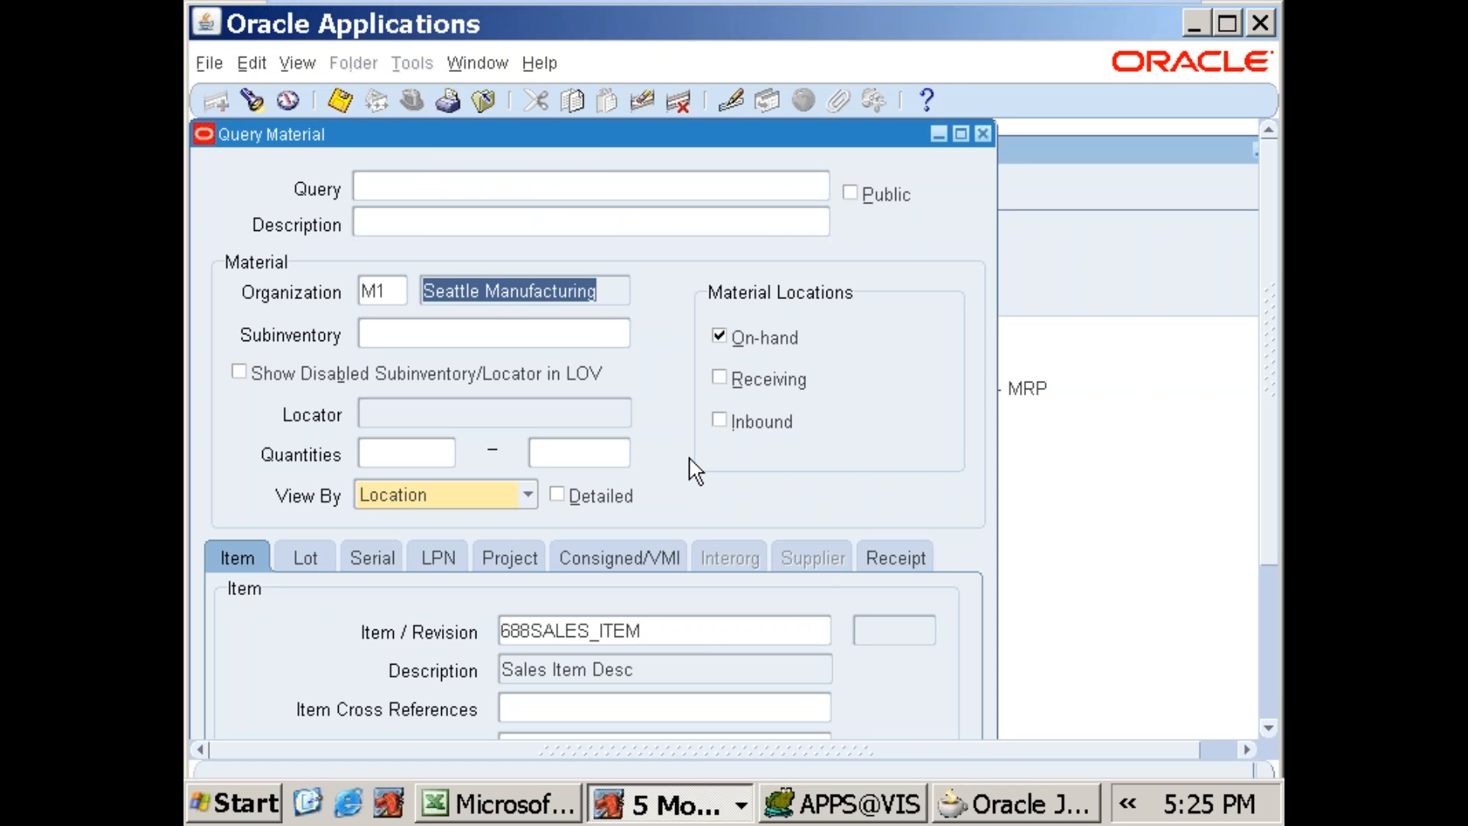
{"action": "key", "text": "alt+Tab"}
{"action": "left_click", "coordinate": [1044, 809]}
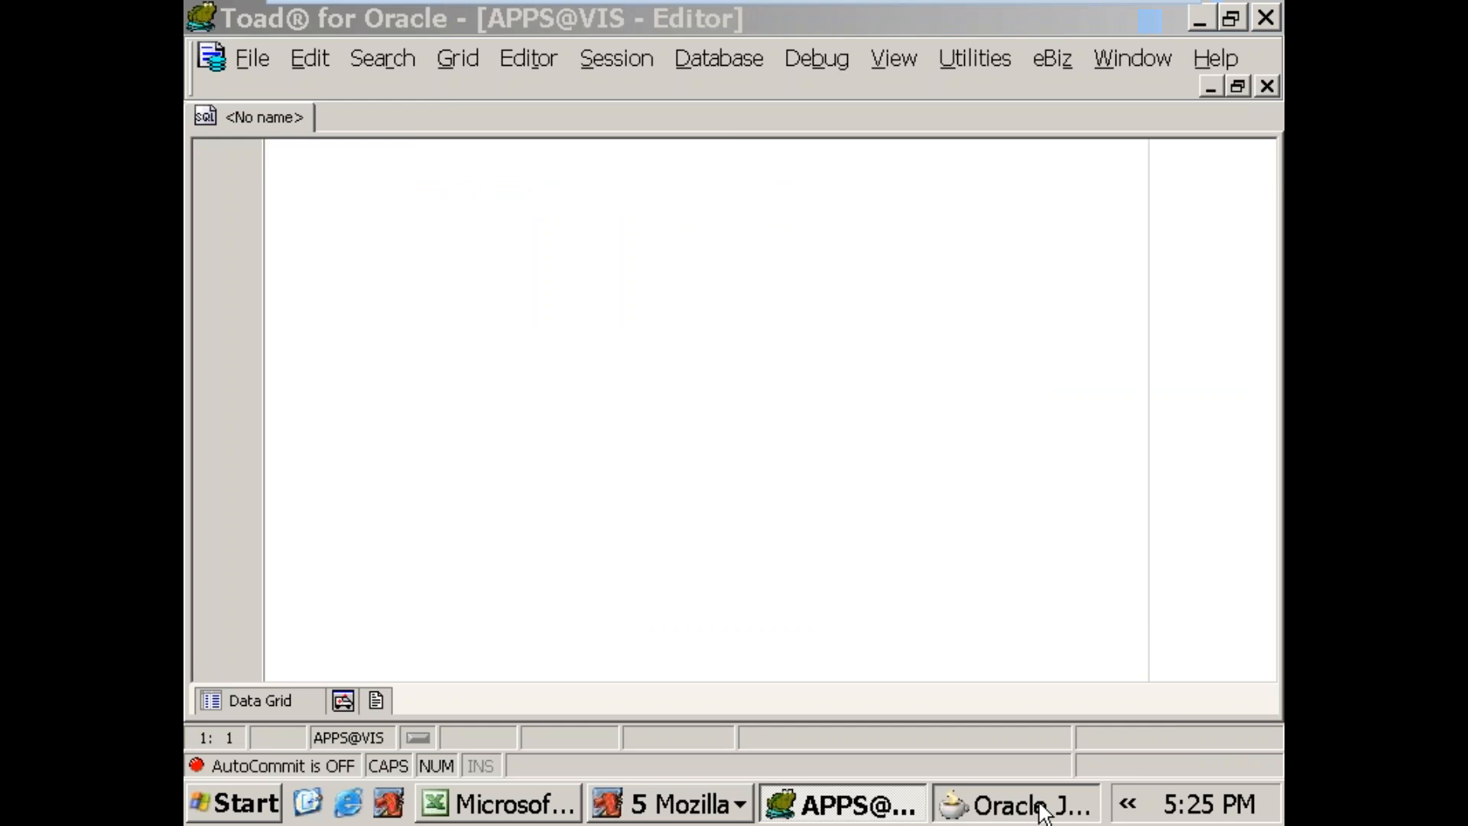
{"action": "left_click", "coordinate": [677, 803]}
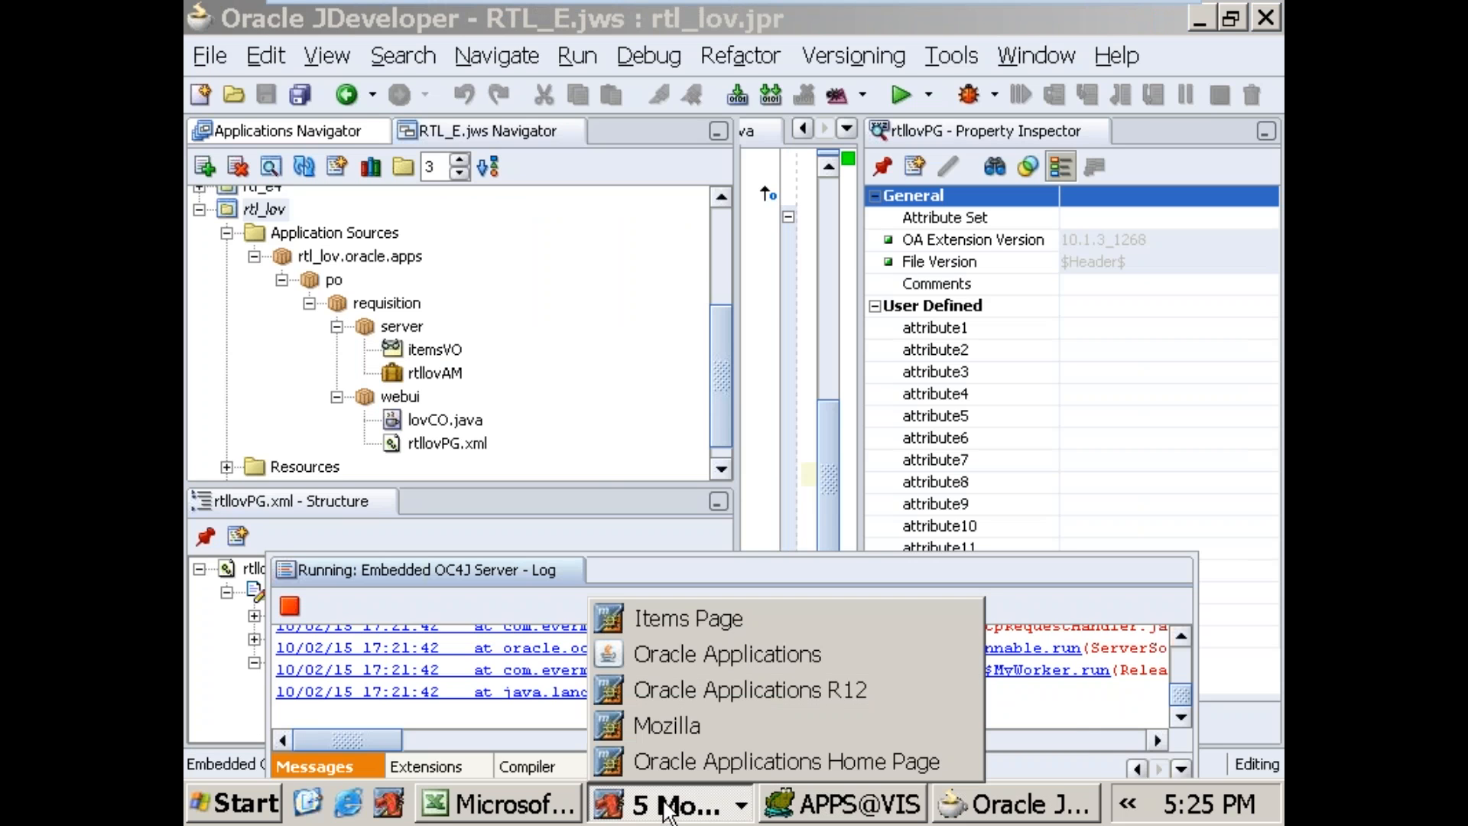
{"action": "left_click", "coordinate": [687, 626]}
{"action": "left_click", "coordinate": [811, 190]}
{"action": "key", "text": "ctrl+v"}
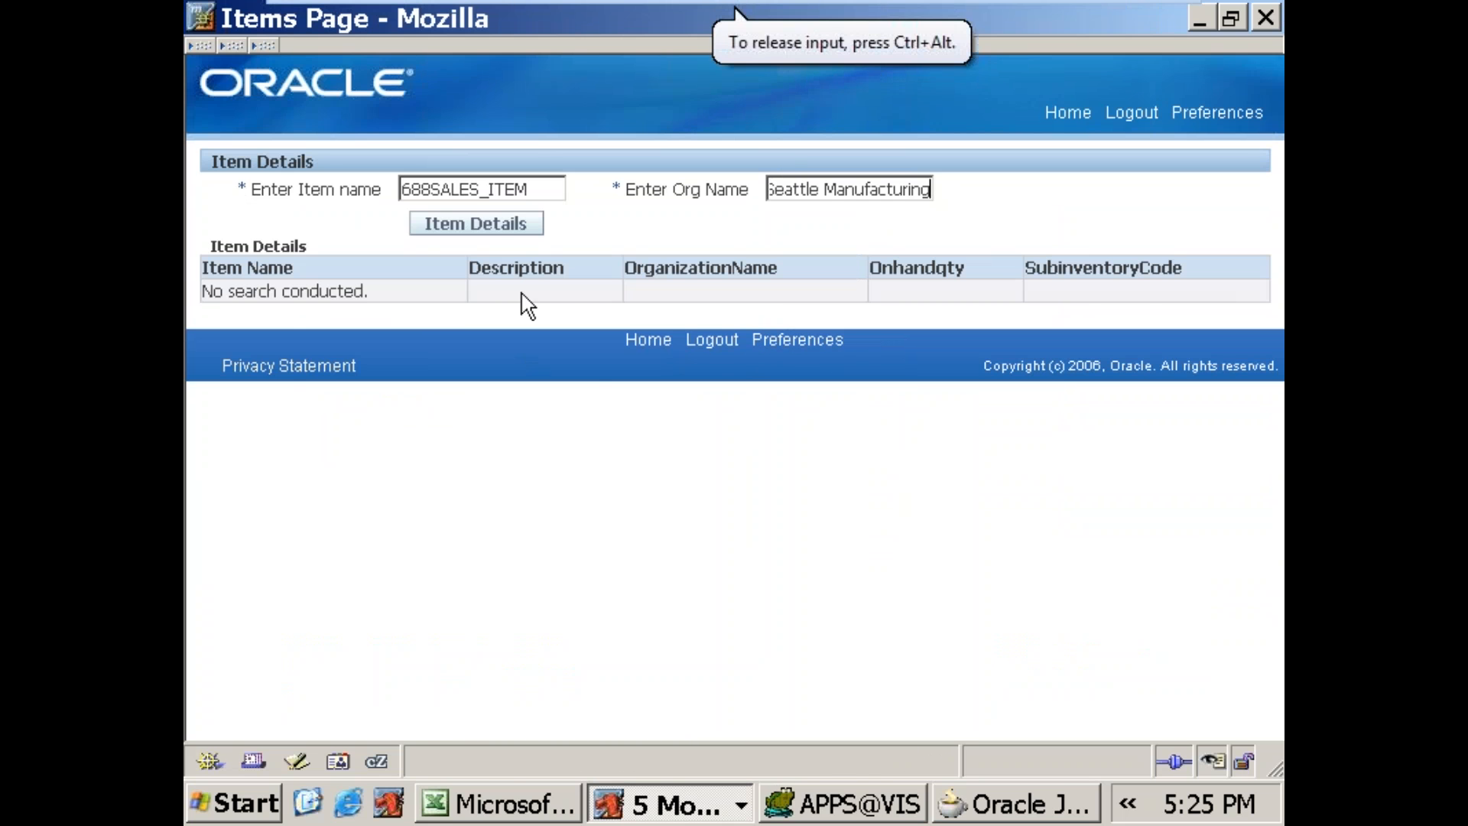
{"action": "left_click", "coordinate": [505, 226]}
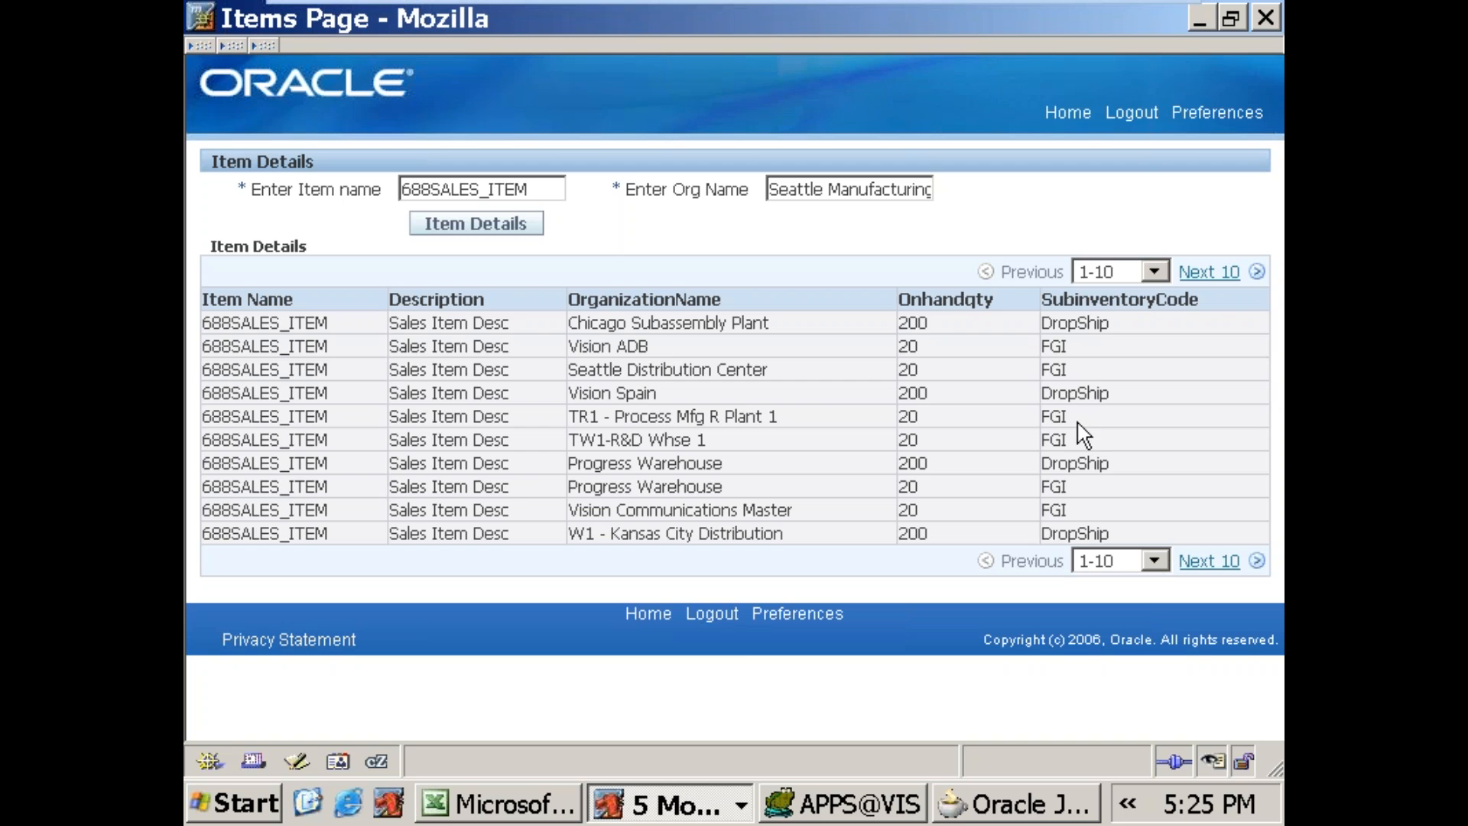
Step: Switch to Oracle JDeveloper and stop the running Embedded OC4J Server
{"action": "left_click", "coordinate": [817, 810]}
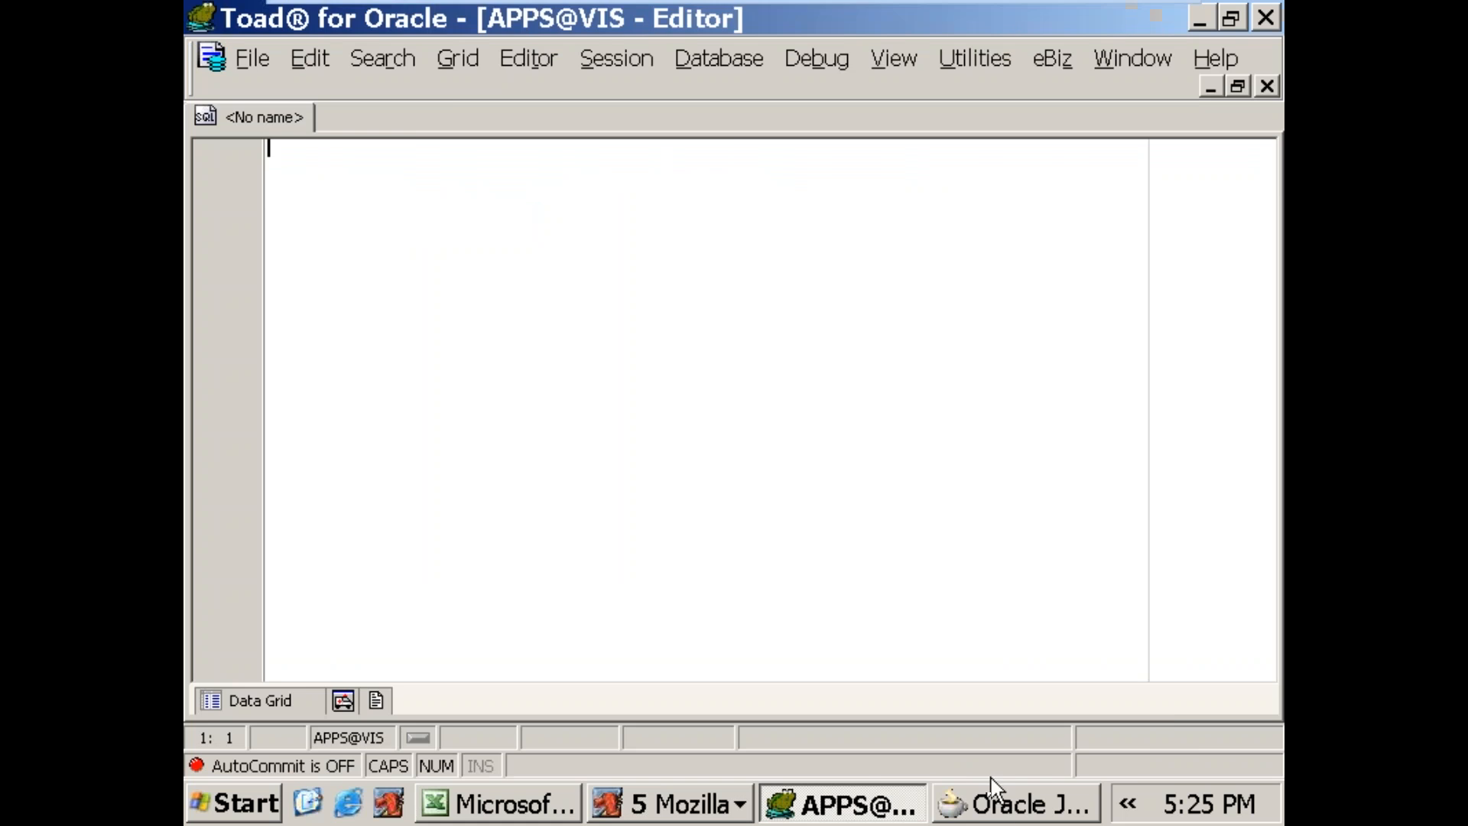
{"action": "left_click", "coordinate": [994, 803]}
{"action": "left_click", "coordinate": [289, 605]}
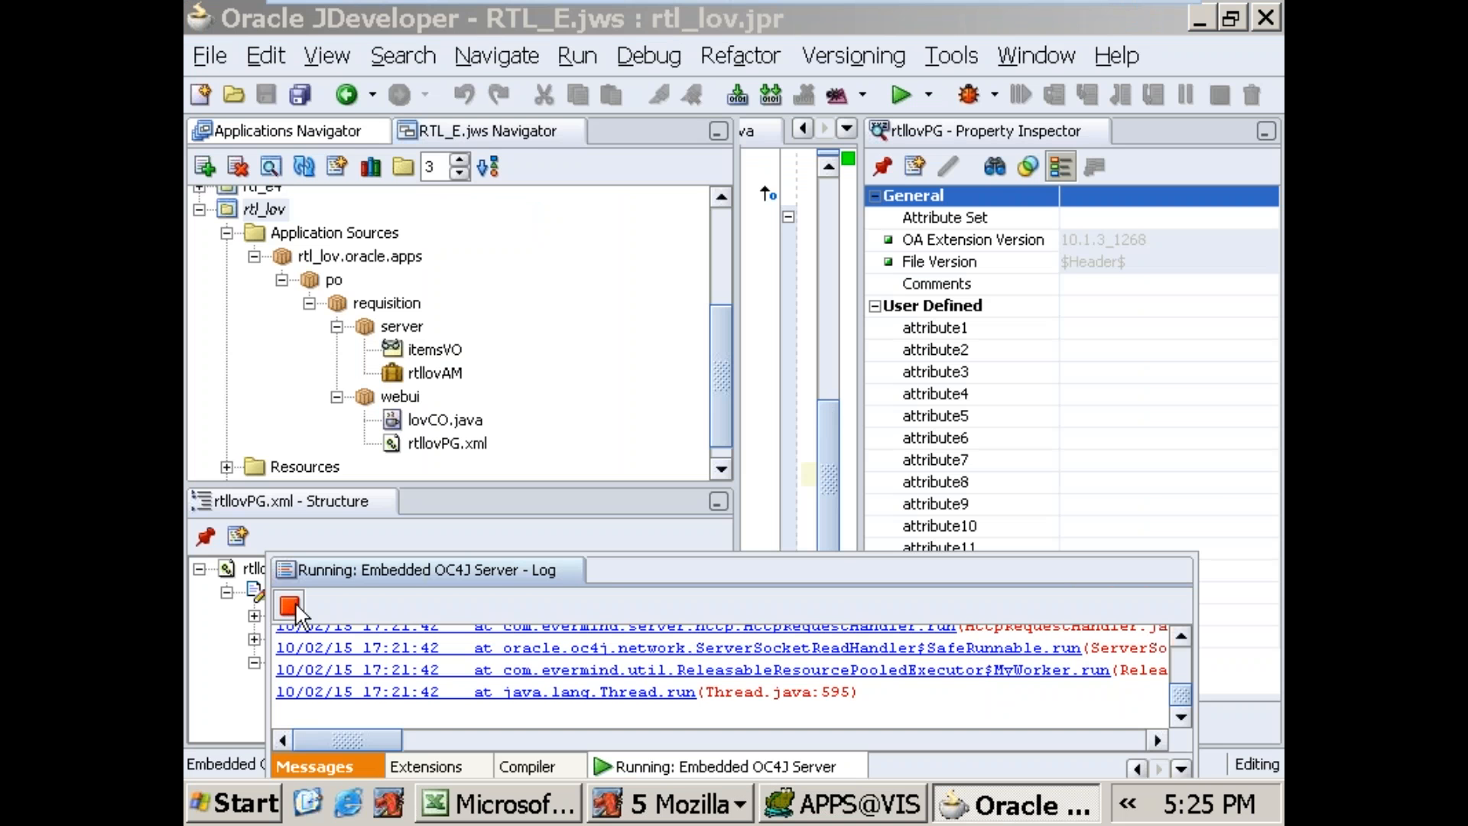
Step: Open the SQL statement of the itemsVO view object for editing, with the cursor in its WHERE conditions
{"action": "left_click", "coordinate": [442, 352]}
{"action": "right_click", "coordinate": [442, 353]}
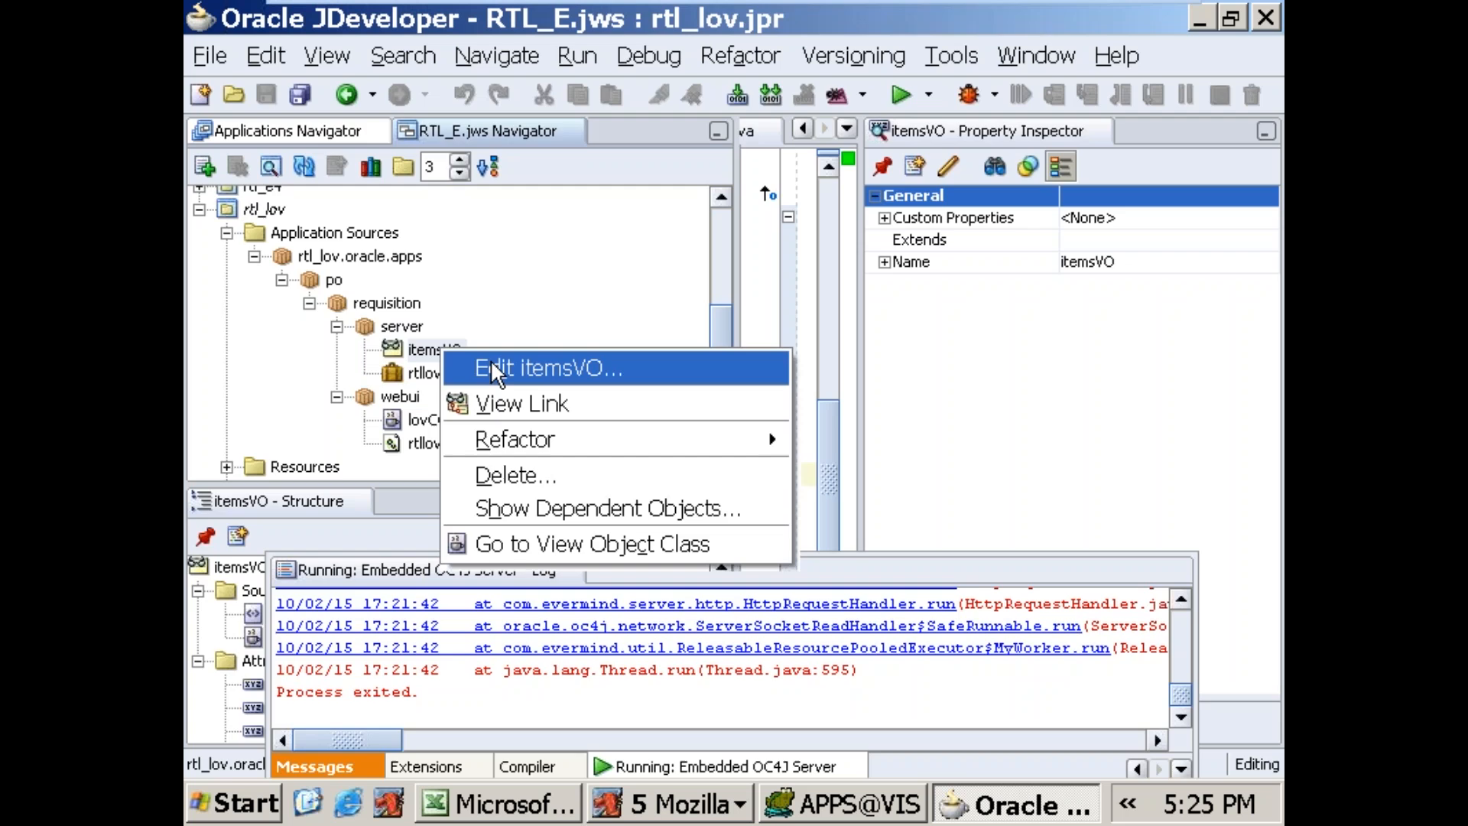
{"action": "left_click", "coordinate": [497, 366]}
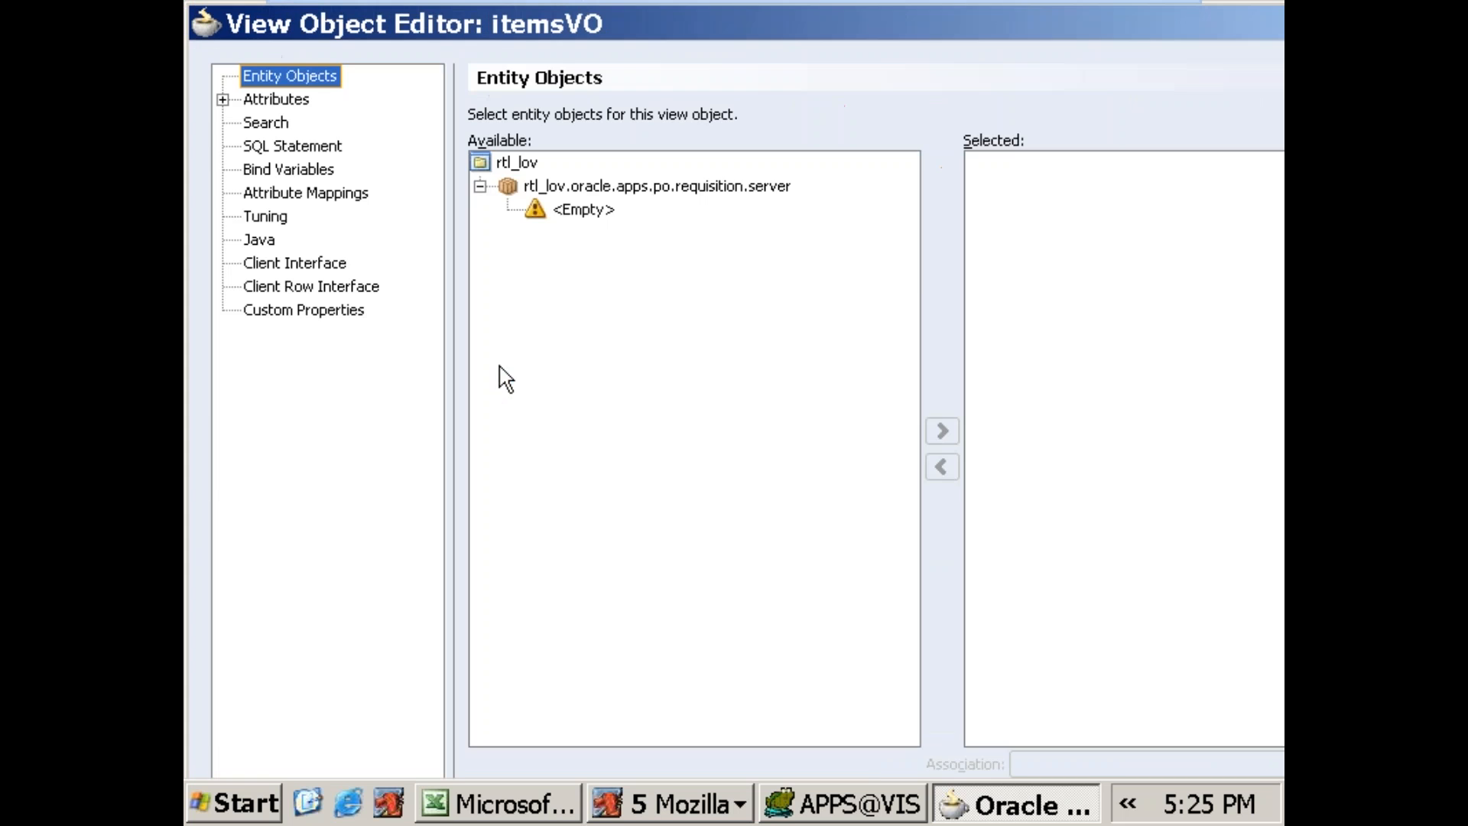
{"action": "left_click", "coordinate": [291, 144]}
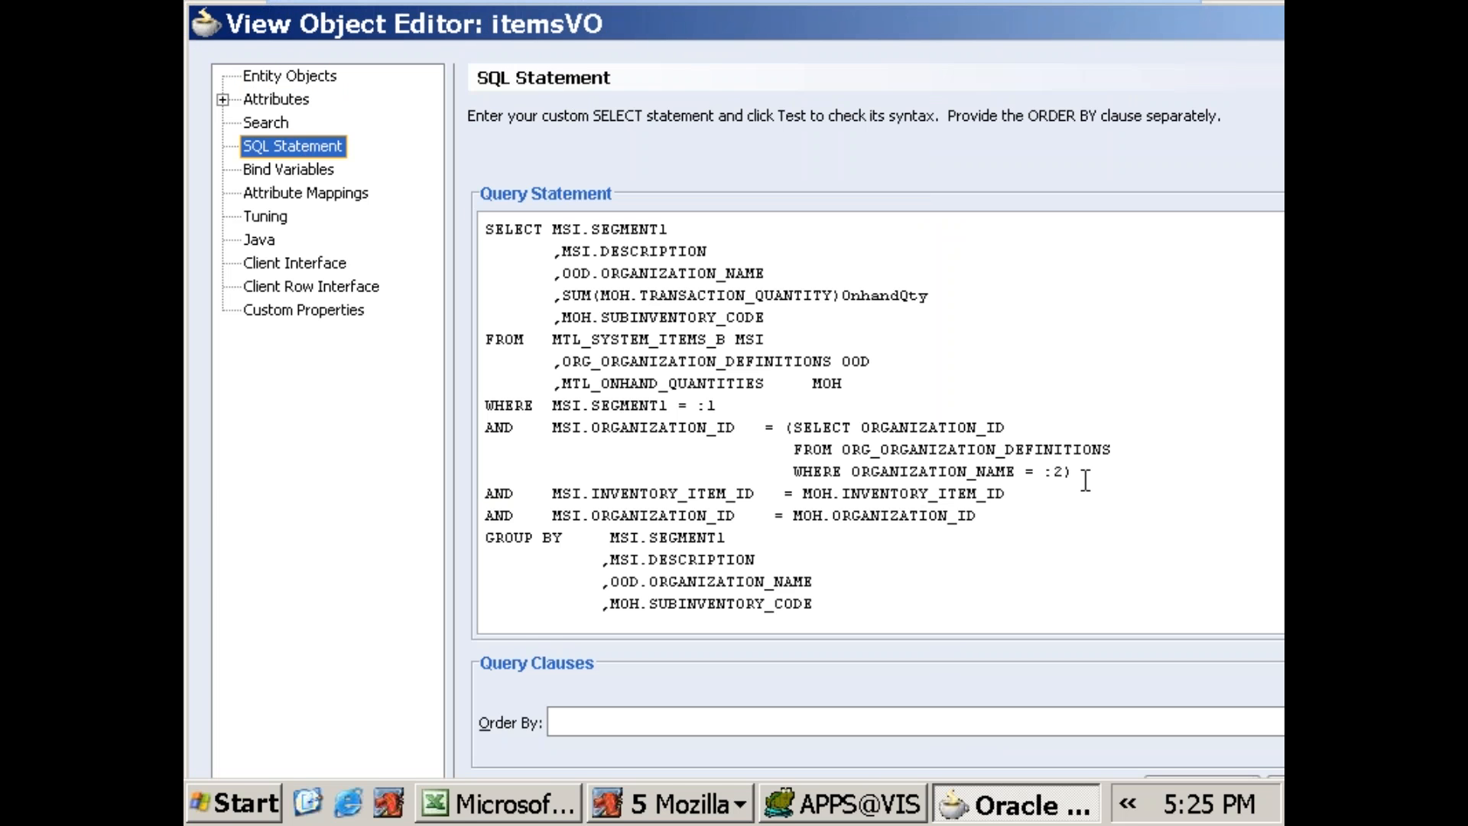
{"action": "left_click", "coordinate": [1093, 476]}
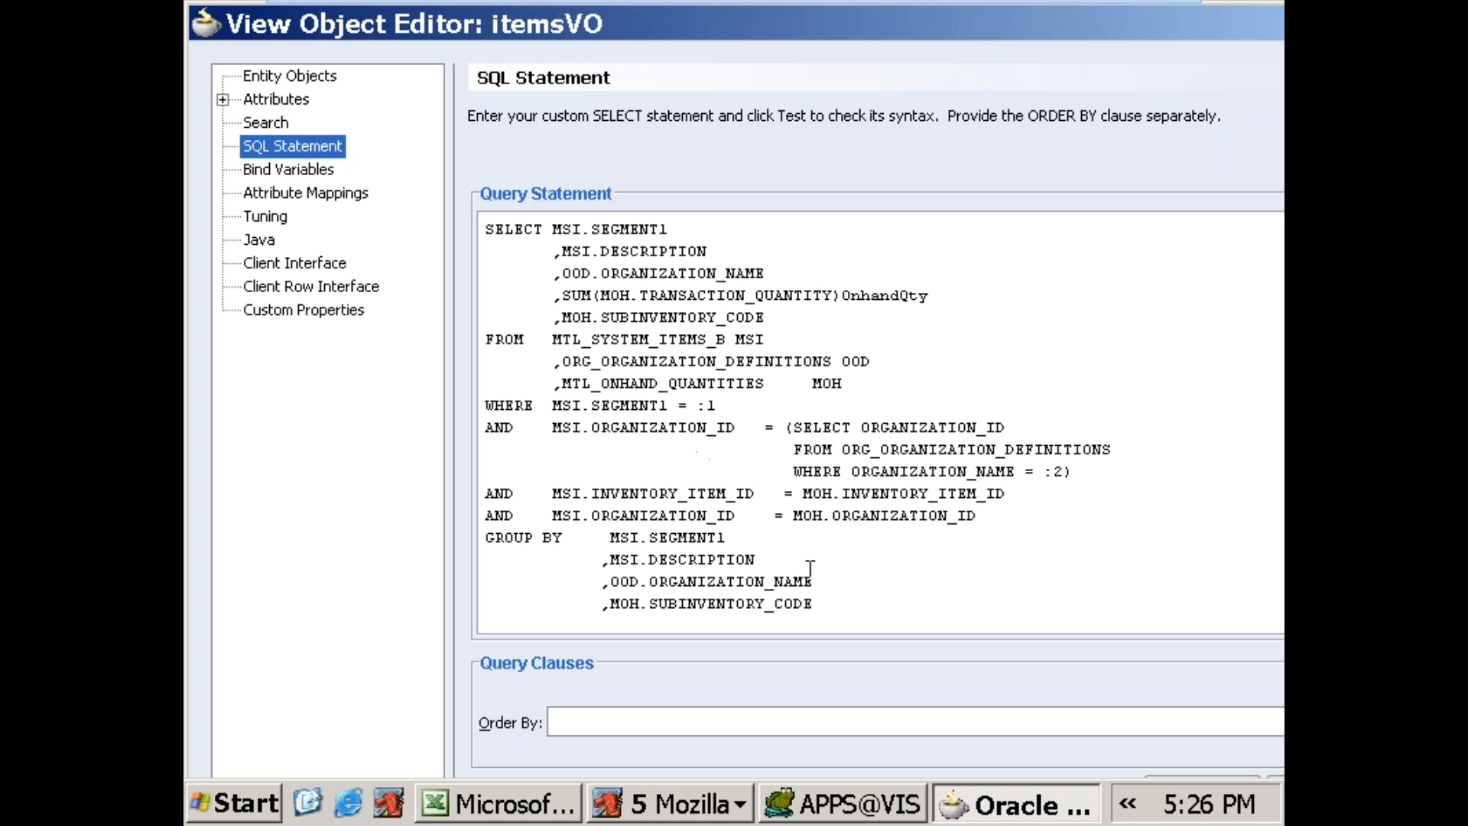
Step: Copy the entire itemsVO query statement and paste it into the empty SQL editor in Toad for Oracle
{"action": "left_click", "coordinate": [857, 604]}
{"action": "left_click_drag", "start_coordinate": [857, 604], "coordinate": [413, 210]}
{"action": "key", "text": "ctrl+c"}
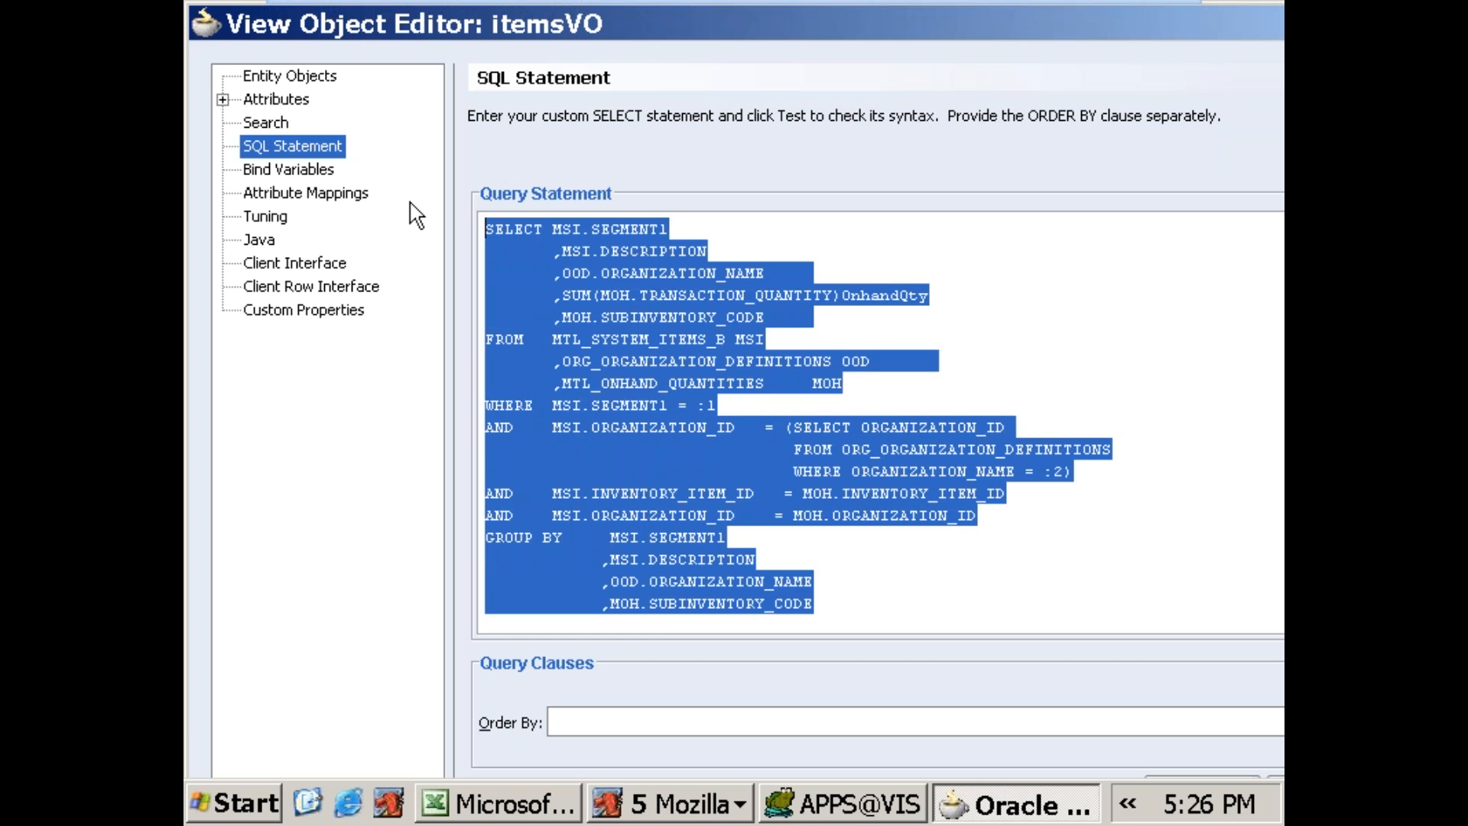
{"action": "left_click", "coordinate": [861, 809]}
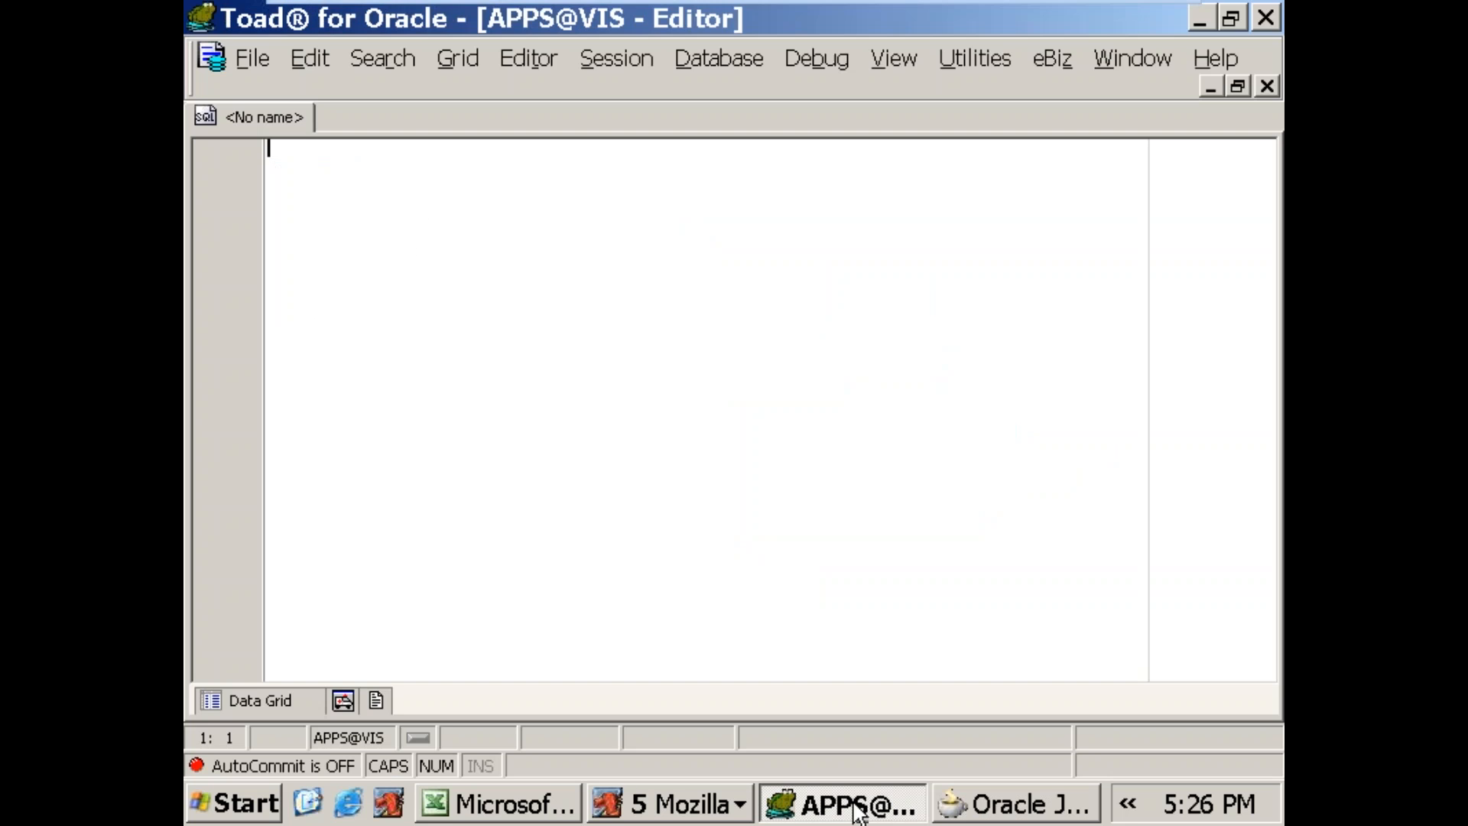
{"action": "key", "text": "ctrl+v"}
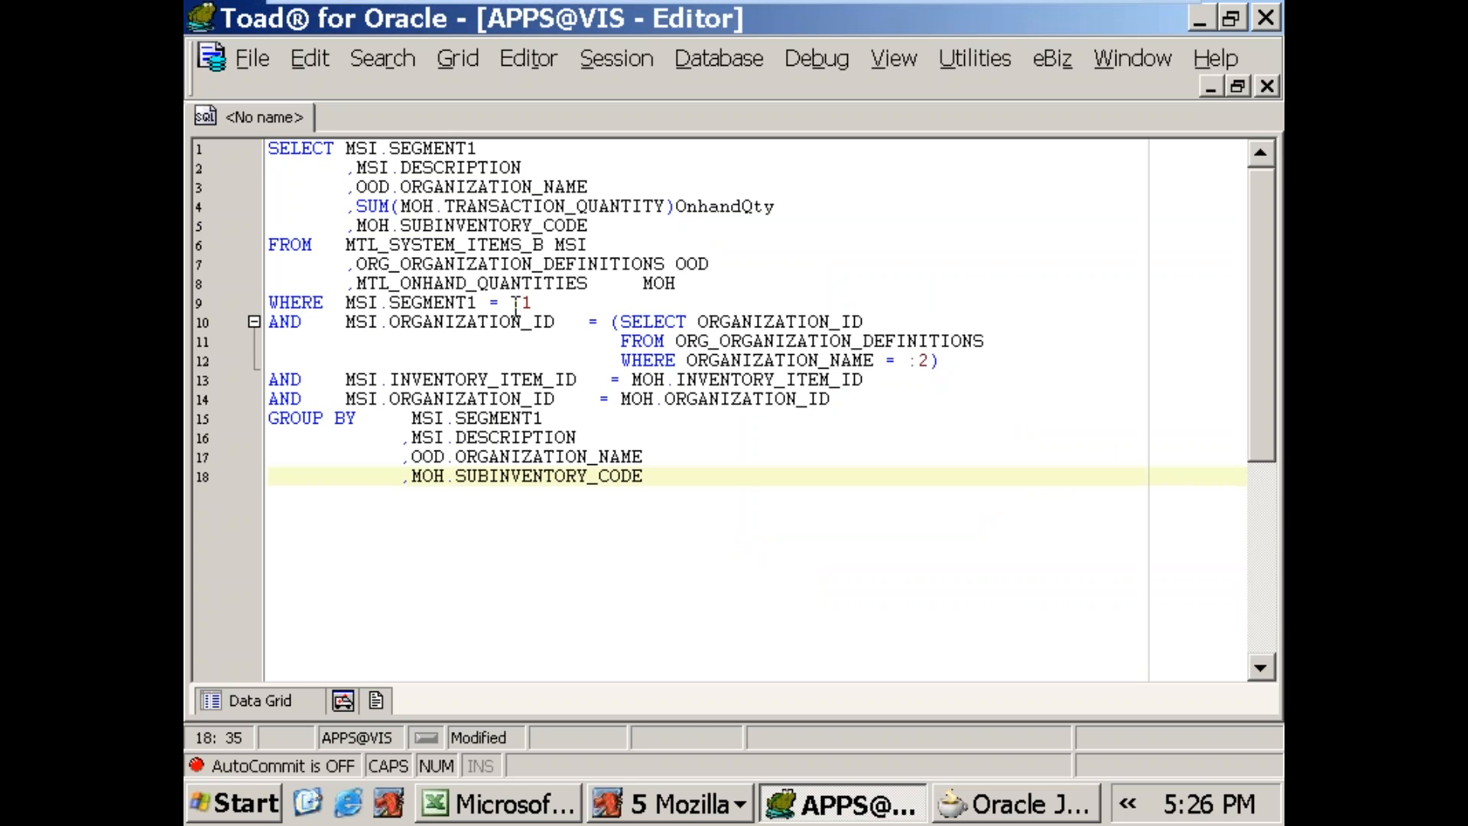
Step: Replace the :1 bind in the SEGMENT1 condition with '688SALES_ITEM', copying the item name from the Items Page in Mozilla
{"action": "left_click_drag", "start_coordinate": [514, 306], "coordinate": [545, 308]}
{"action": "left_click", "coordinate": [689, 805]}
{"action": "left_click", "coordinate": [692, 614]}
{"action": "double_click", "coordinate": [549, 189]}
{"action": "left_click", "coordinate": [549, 189]}
{"action": "left_click_drag", "start_coordinate": [549, 189], "coordinate": [314, 212]}
{"action": "key", "text": "ctrl+c"}
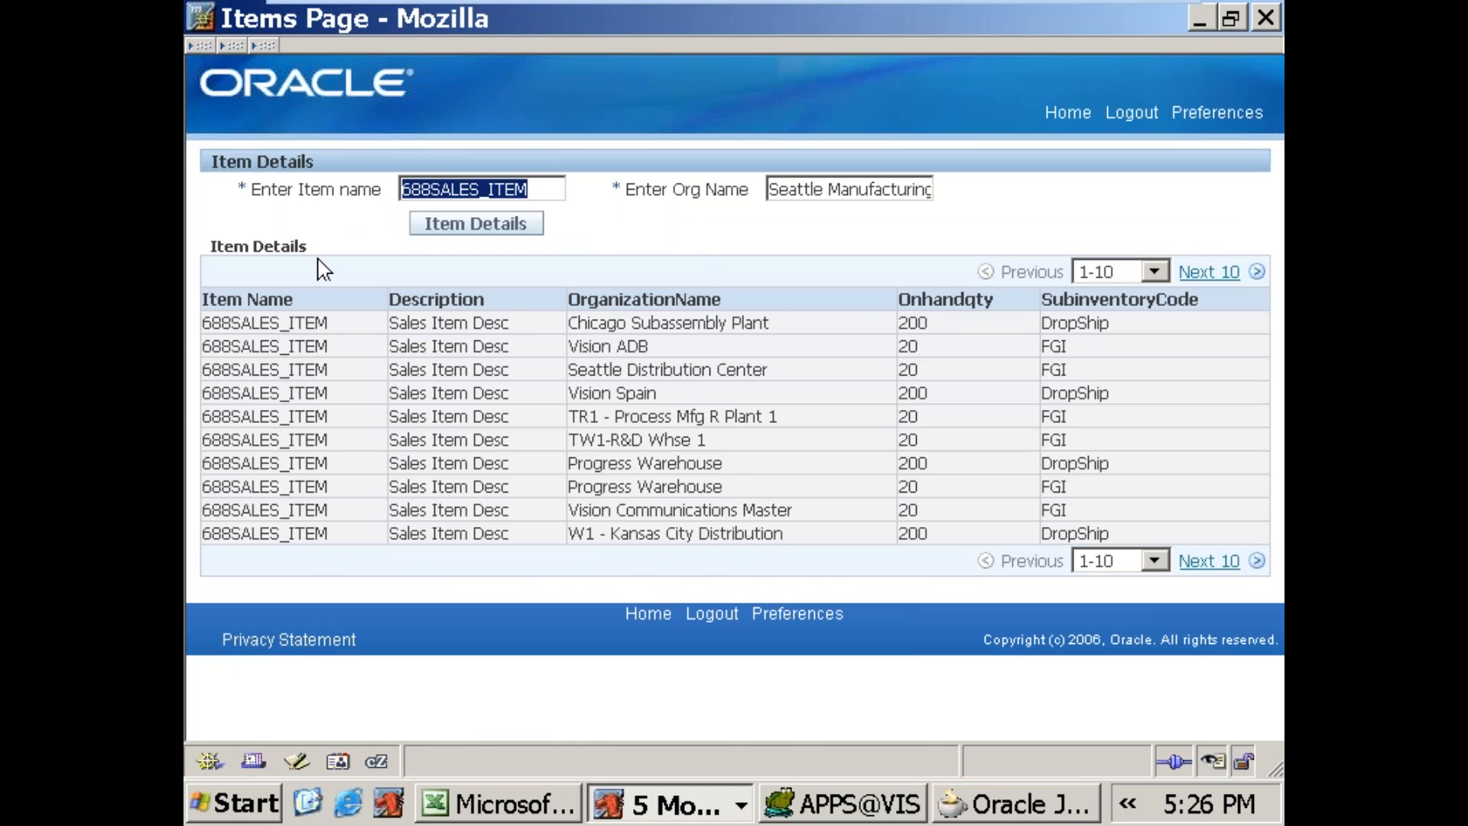
{"action": "left_click", "coordinate": [774, 803]}
{"action": "key", "text": "ctrl+v"}
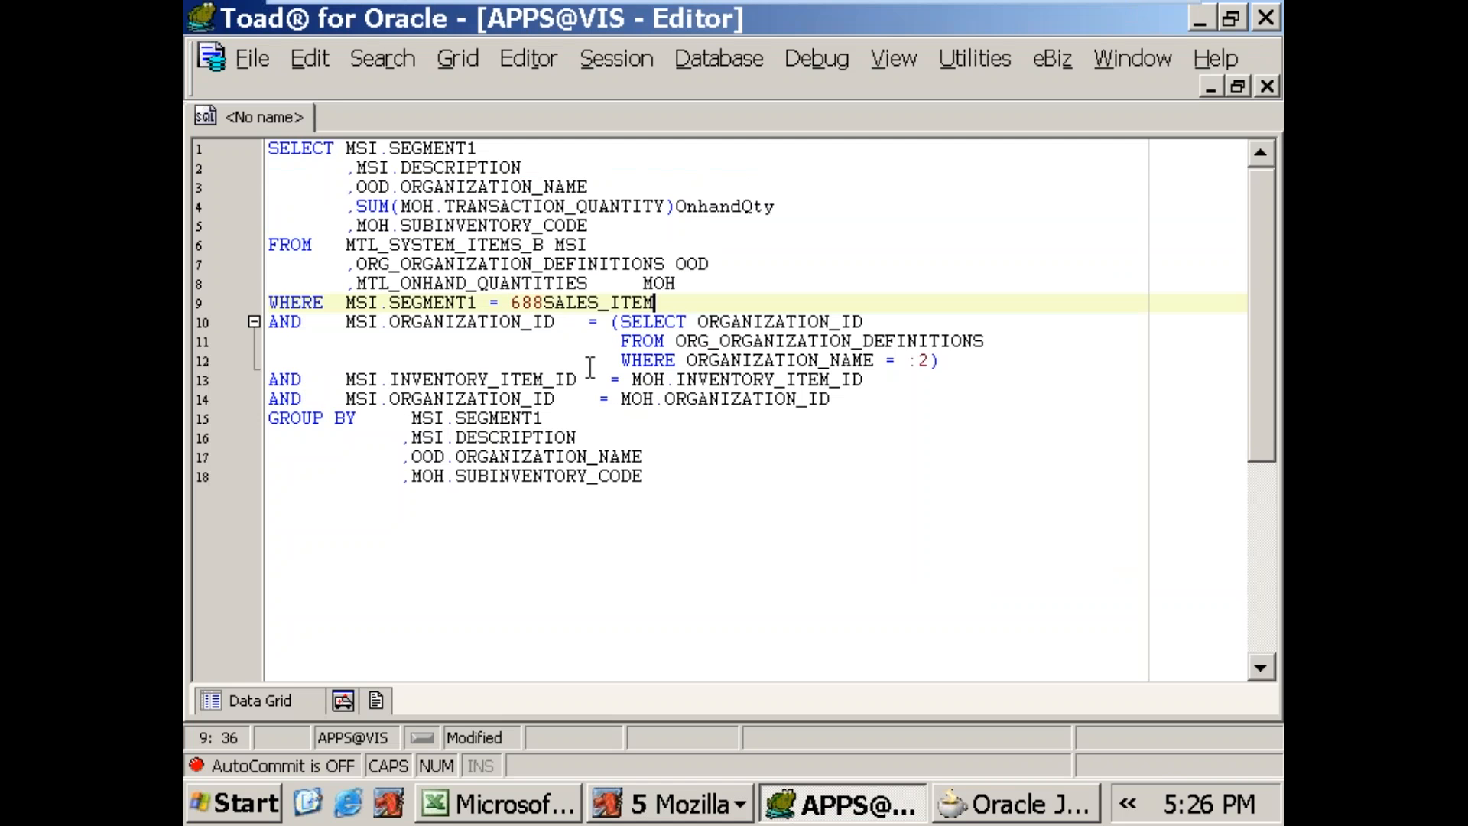
{"action": "left_click", "coordinate": [514, 303]}
{"action": "type", "text": "'"}
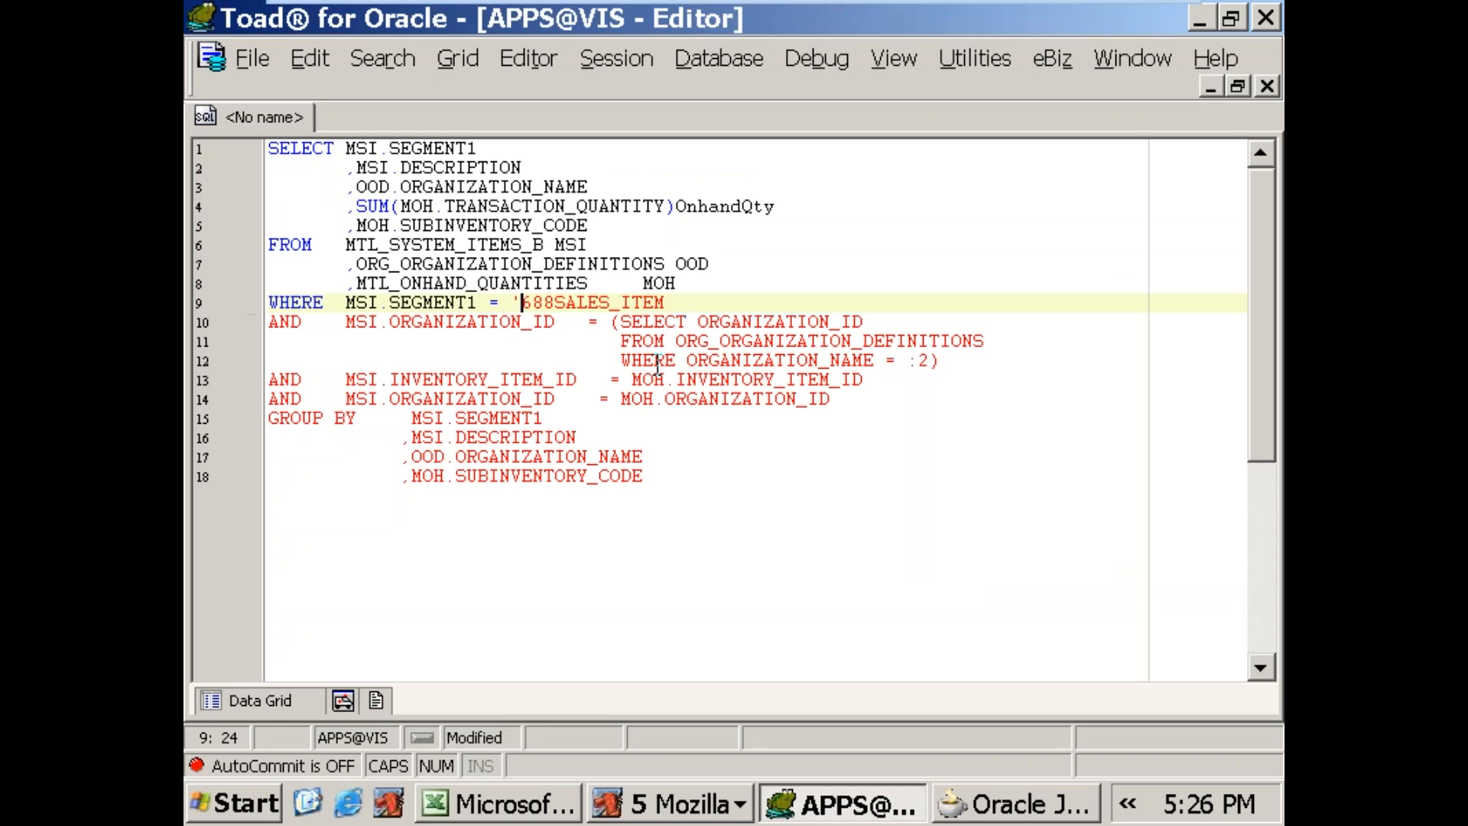
{"action": "type", "text": "'"}
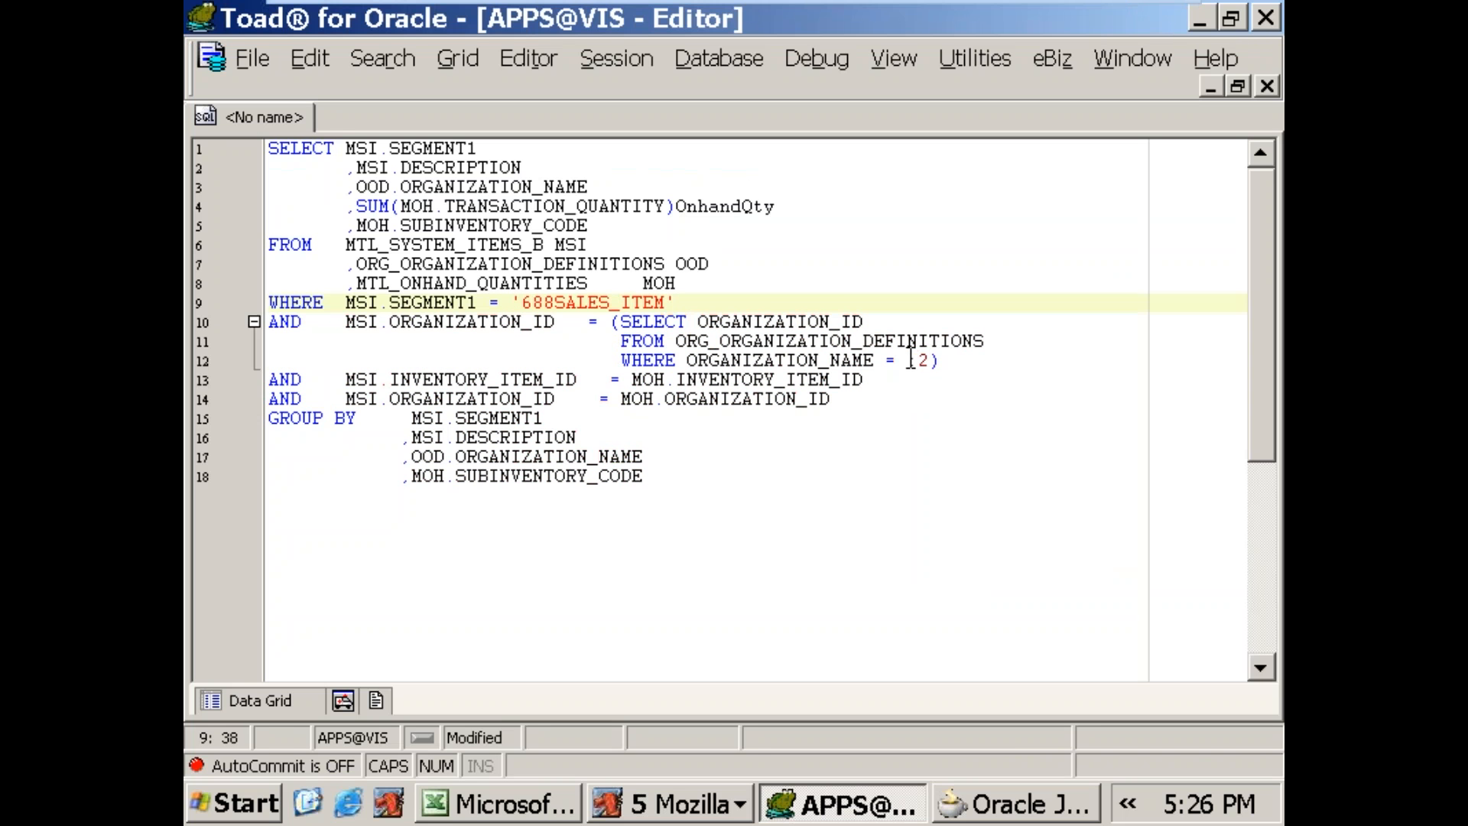
Step: Replace the :2 bind with 'Seattle Manufacturing', copied from the Items Page's org name field, then run the query and show its data grid
{"action": "left_click_drag", "start_coordinate": [908, 360], "coordinate": [922, 358]}
{"action": "key", "text": "alt+Tab"}
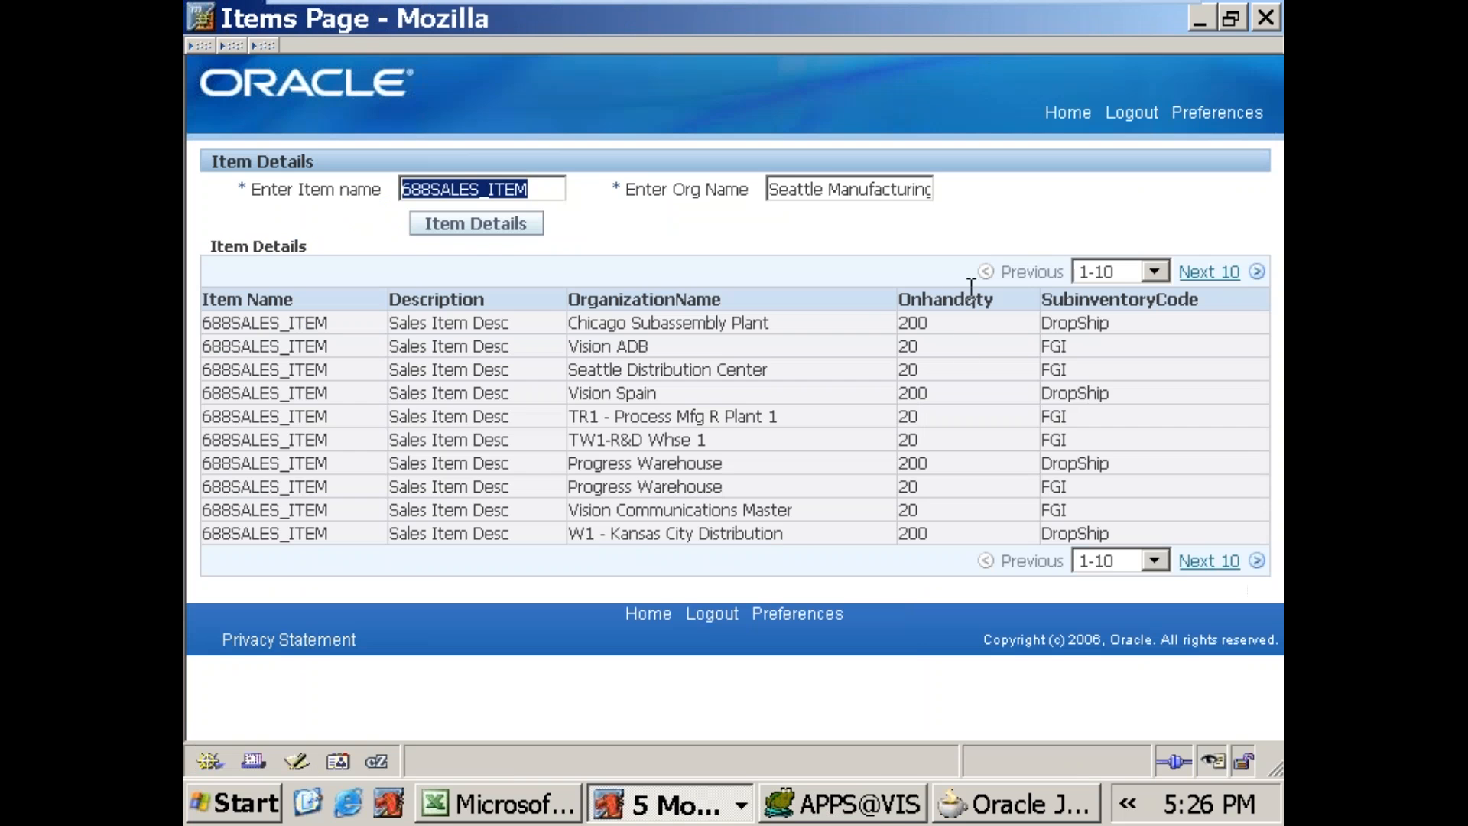
{"action": "triple_click", "coordinate": [890, 191]}
{"action": "key", "text": "ctrl+c"}
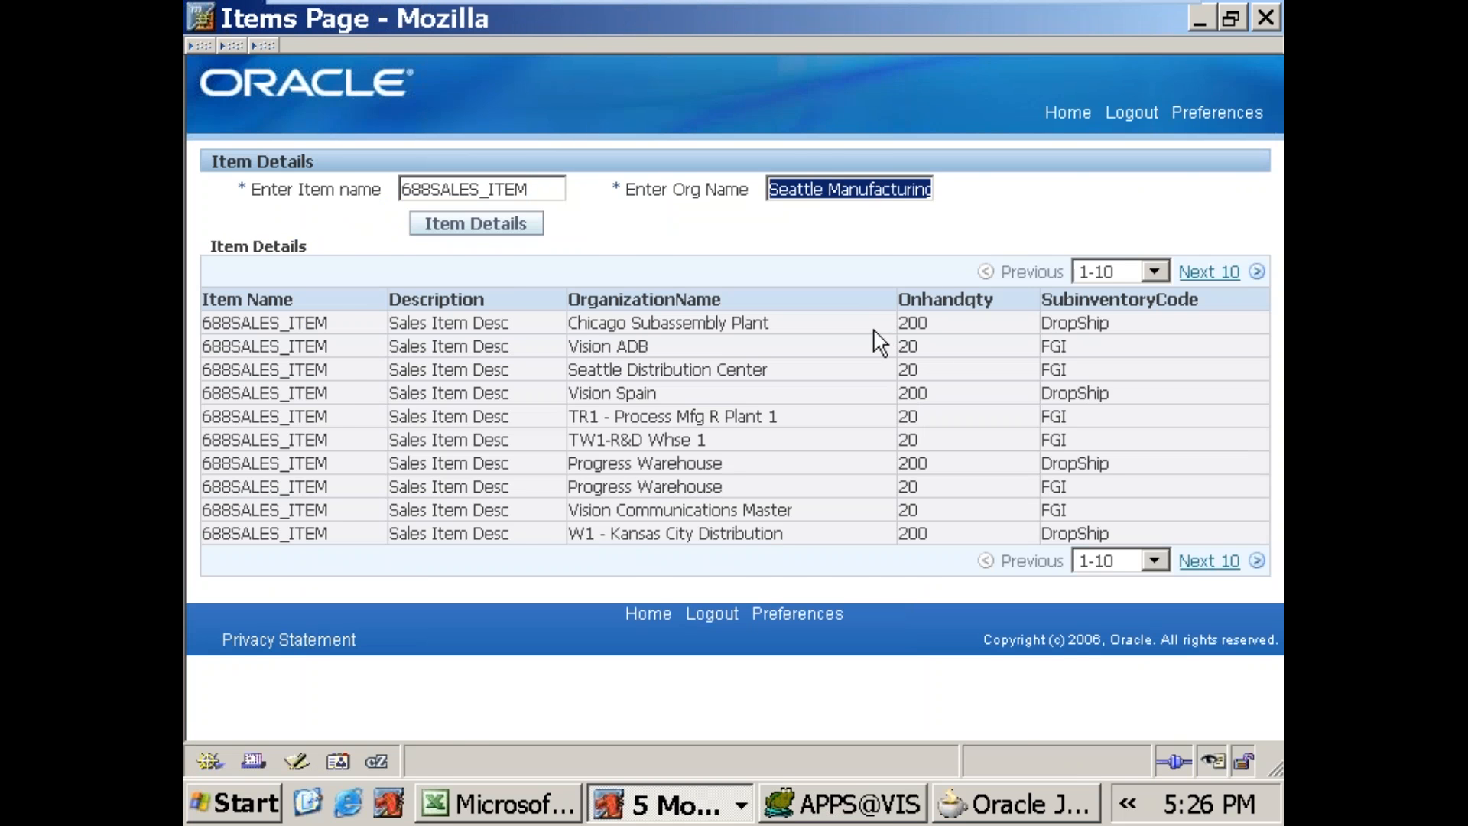
{"action": "key", "text": "alt+Tab"}
{"action": "type", "text": "'"}
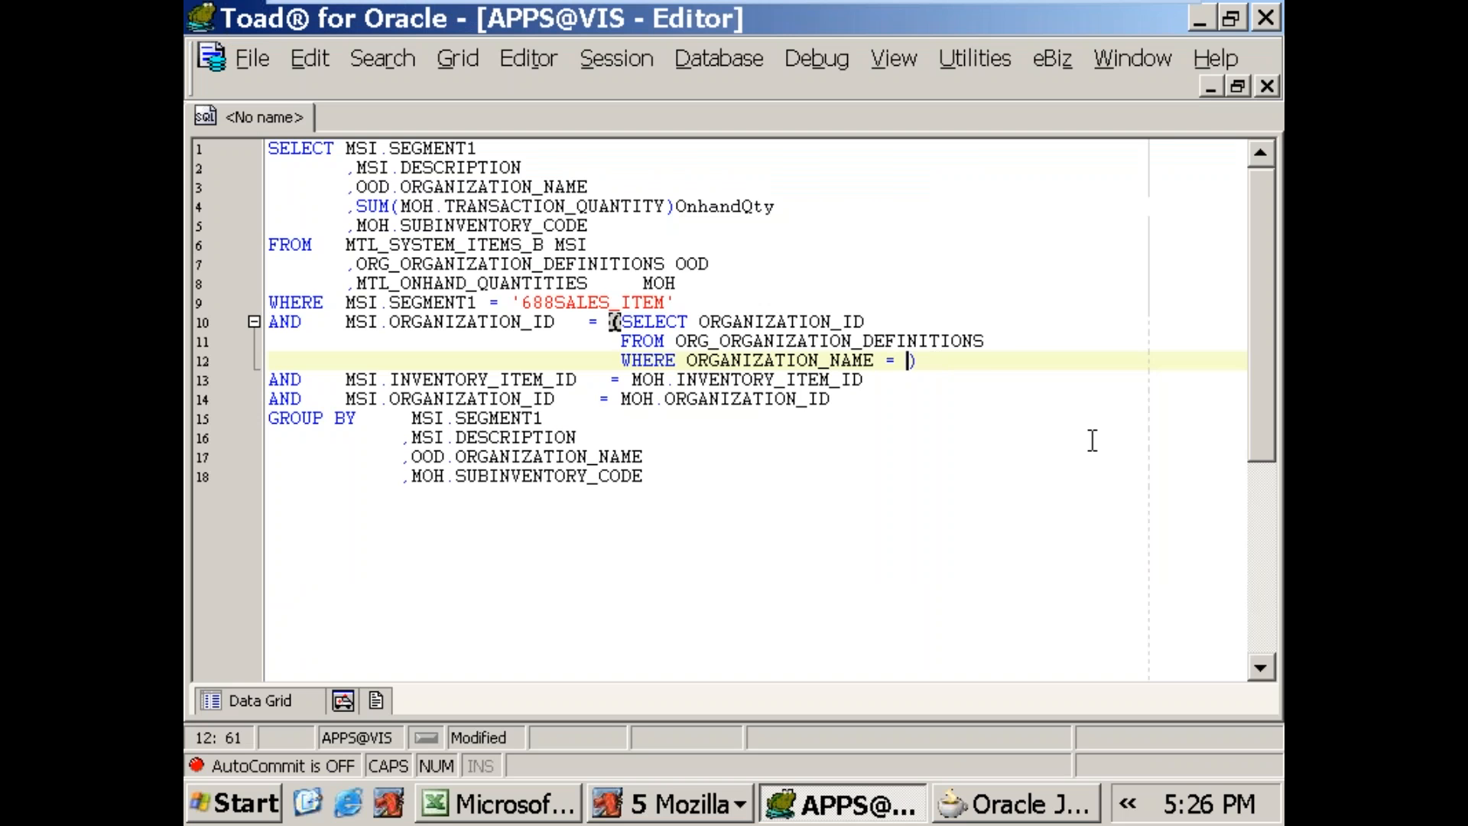
{"action": "key", "text": "ctrl+v"}
{"action": "type", "text": "'"}
{"action": "key", "text": "F9"}
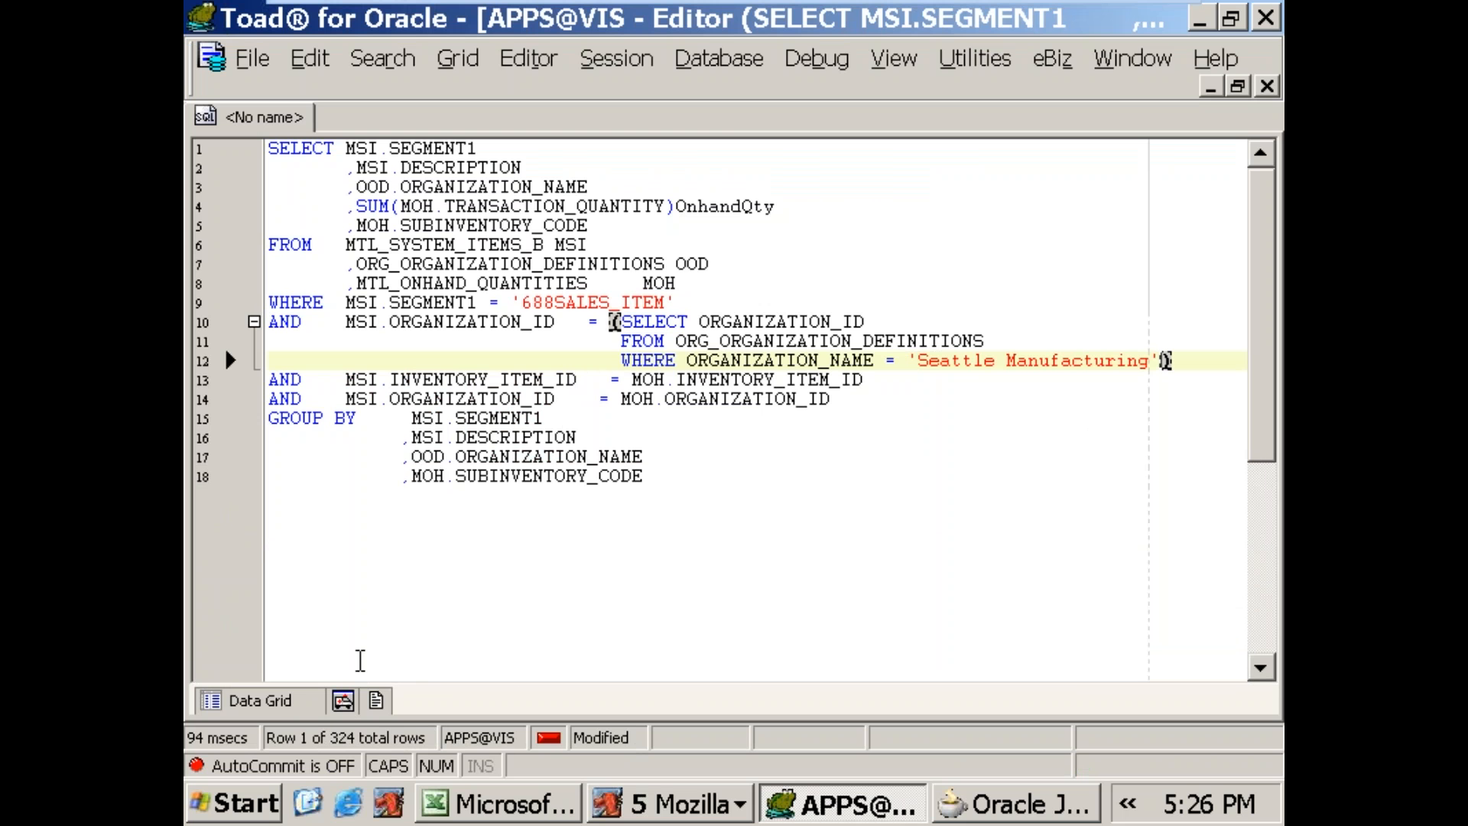
{"action": "mouse_move", "coordinate": [245, 701]}
{"action": "left_click", "coordinate": [1242, 479]}
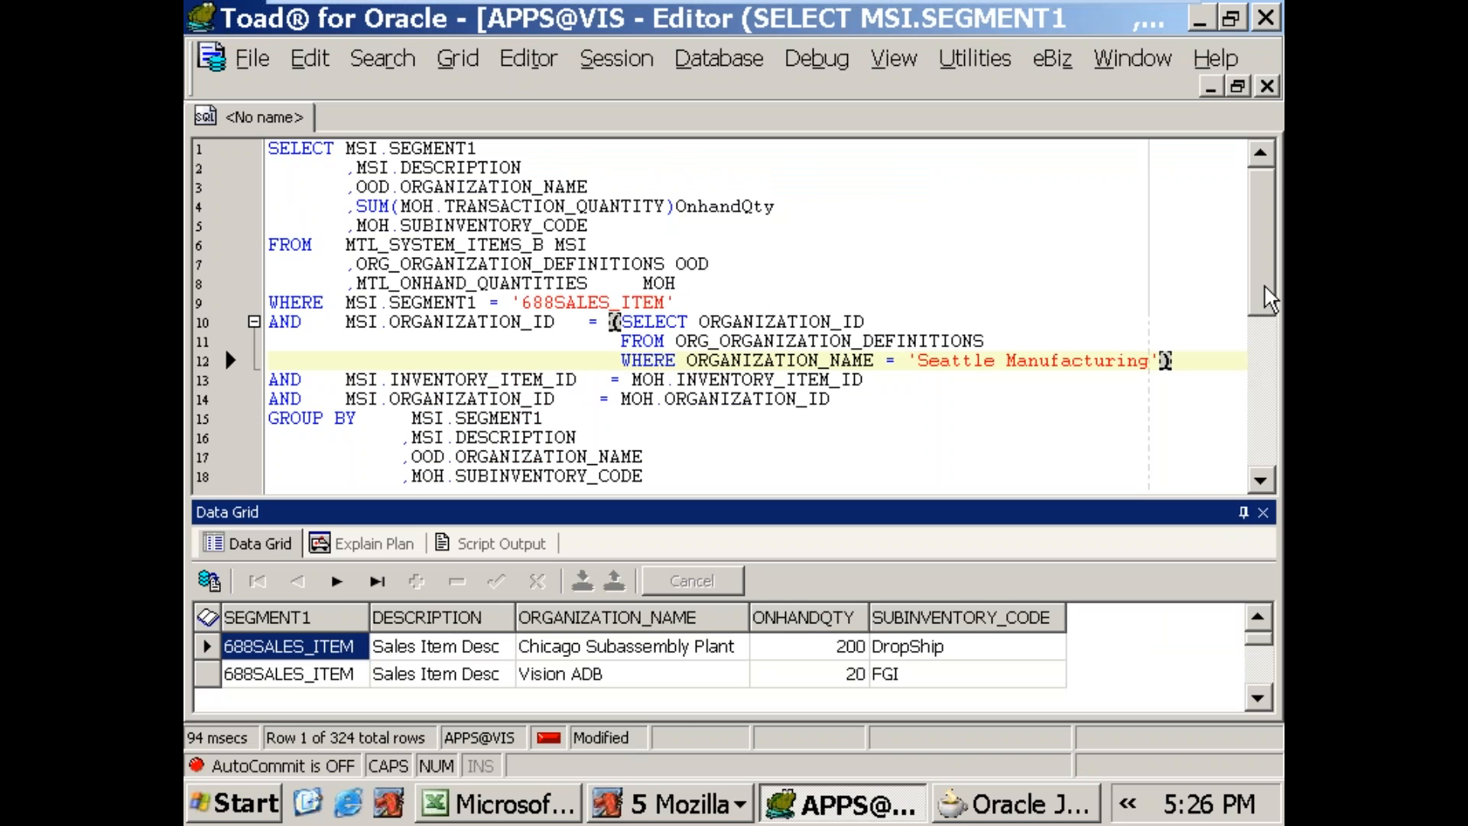
Step: Try the query with the organization subquery replaced by the fixed organization ID 207
{"action": "left_click_drag", "start_coordinate": [612, 322], "coordinate": [1186, 352]}
{"action": "key", "text": "ctrl+c"}
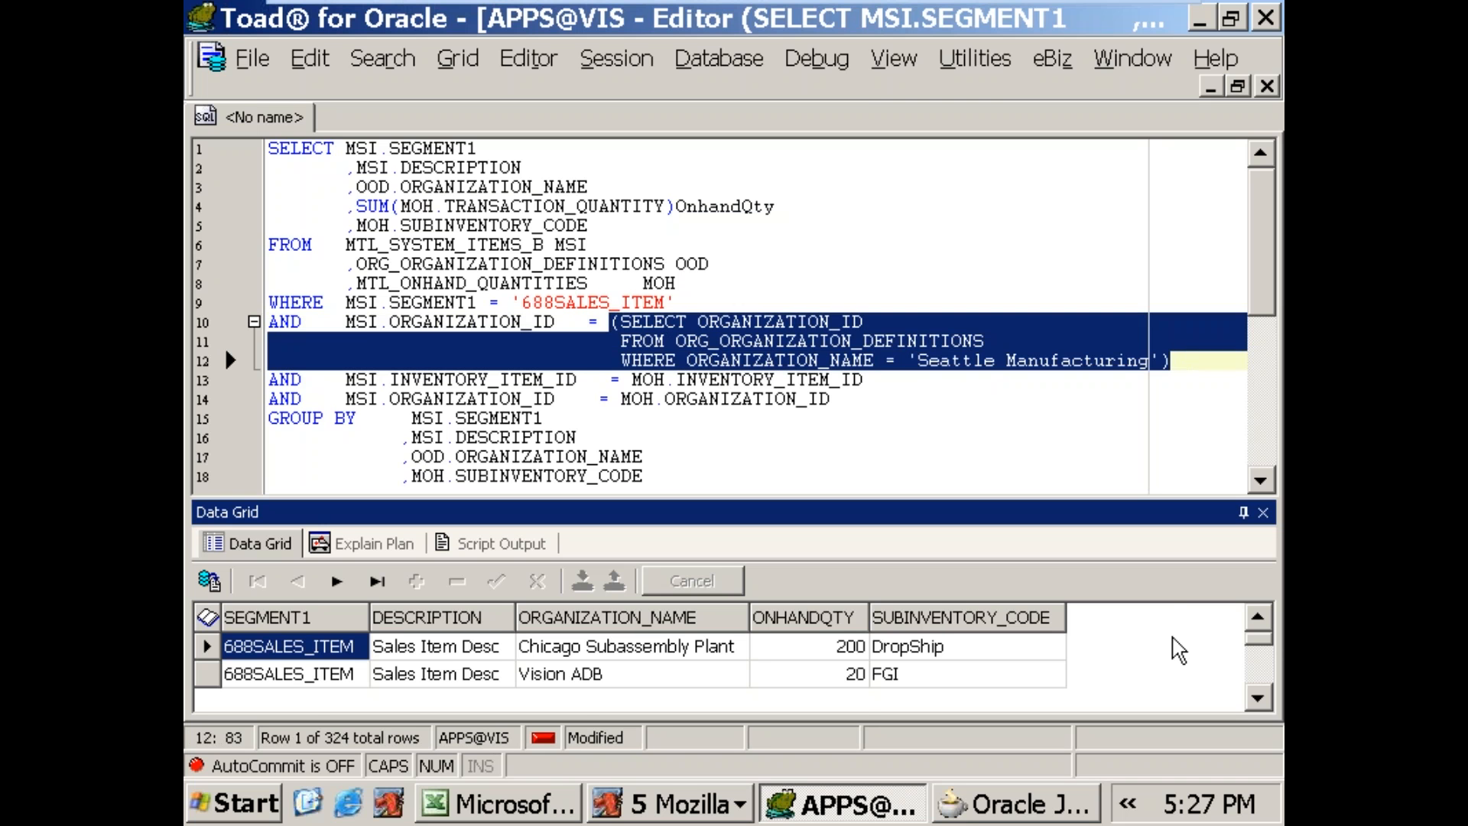
{"action": "key", "text": "Delete"}
{"action": "type", "text": "207"}
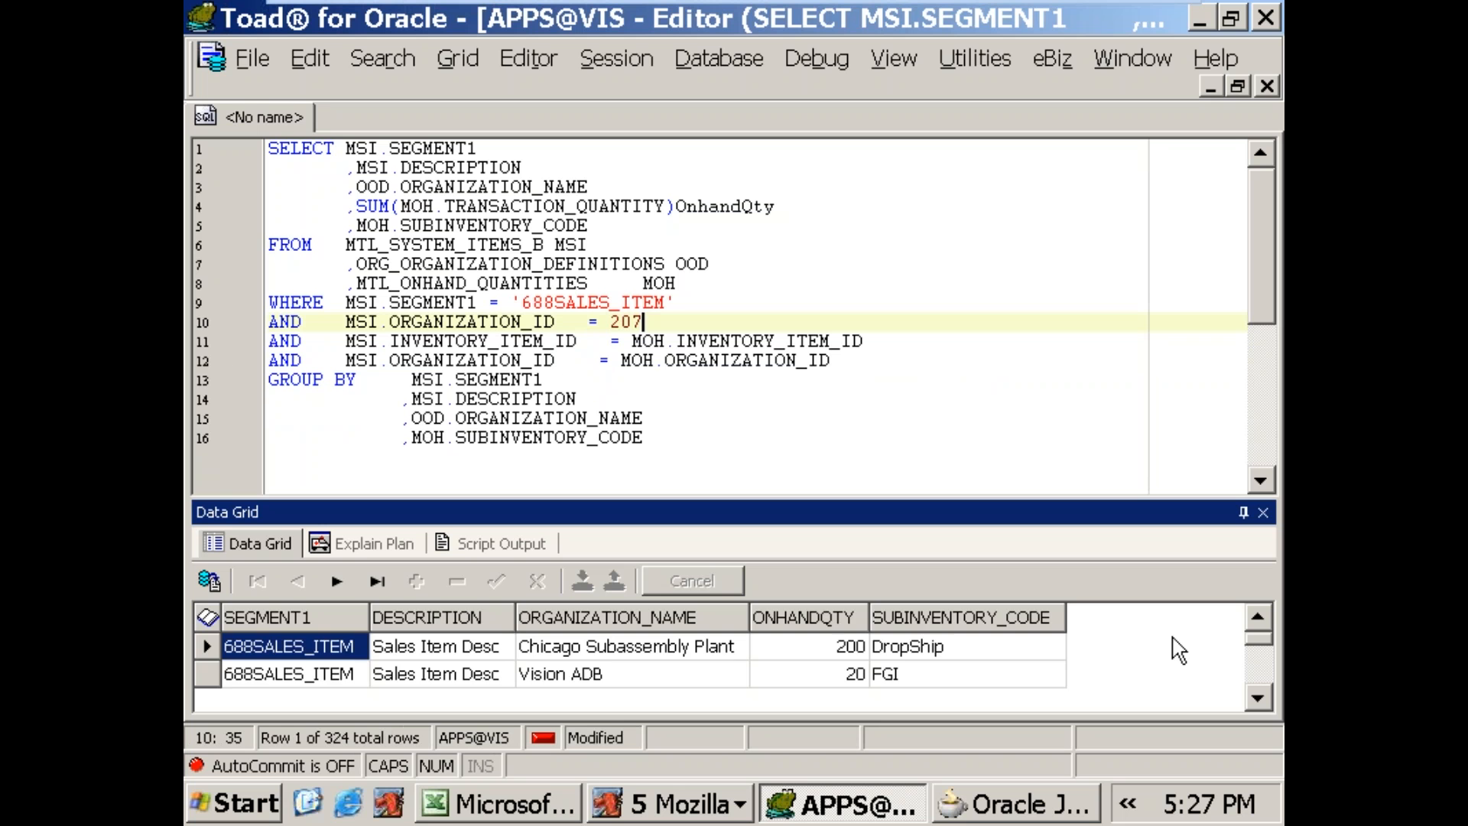
{"action": "key", "text": "F9"}
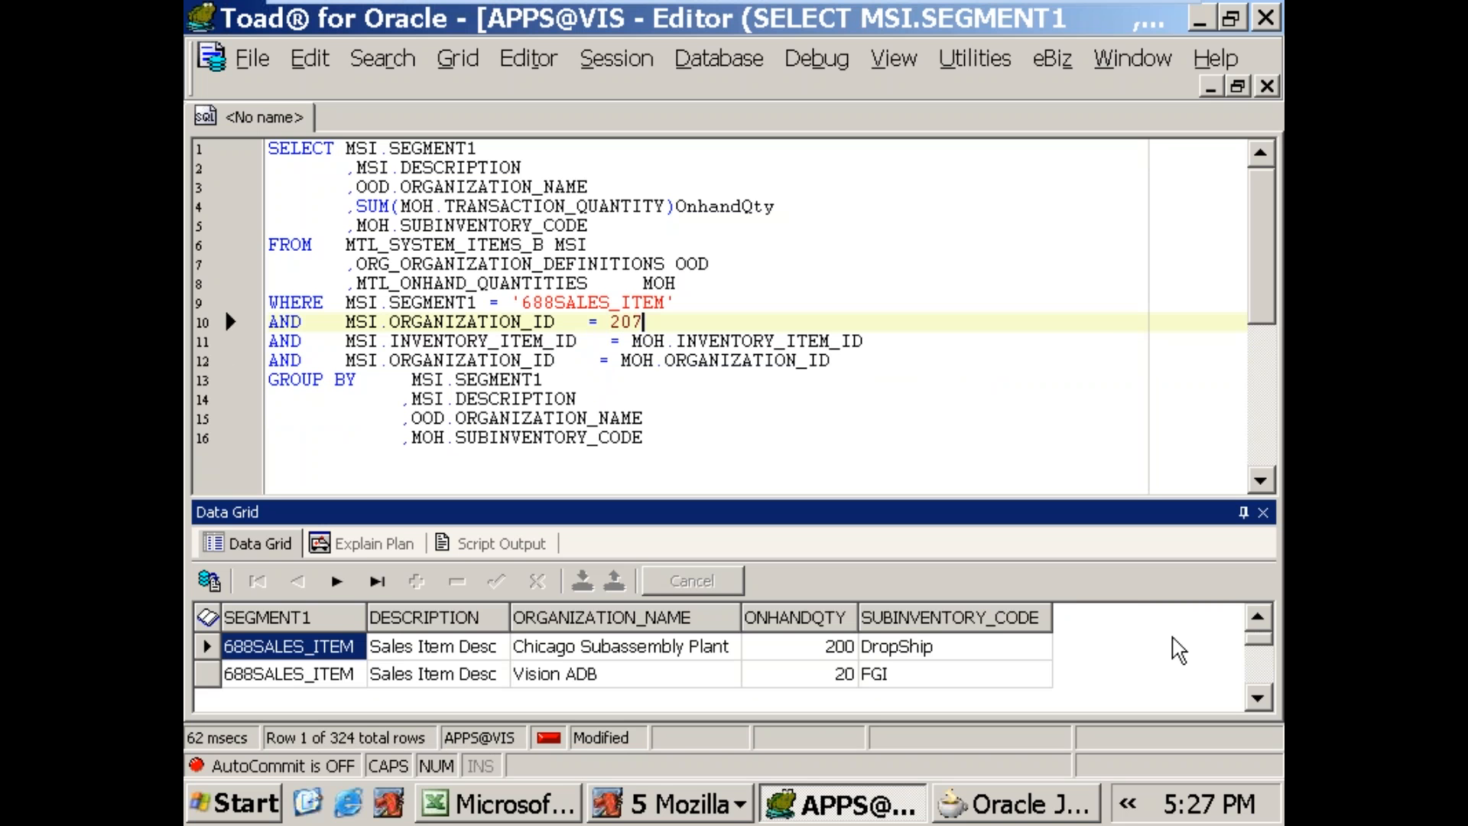
Step: Try the query with MSI.ORGANIZATION_ID set to 204
{"action": "key", "text": "BackSpace"}
{"action": "type", "text": "4"}
{"action": "key", "text": "F9"}
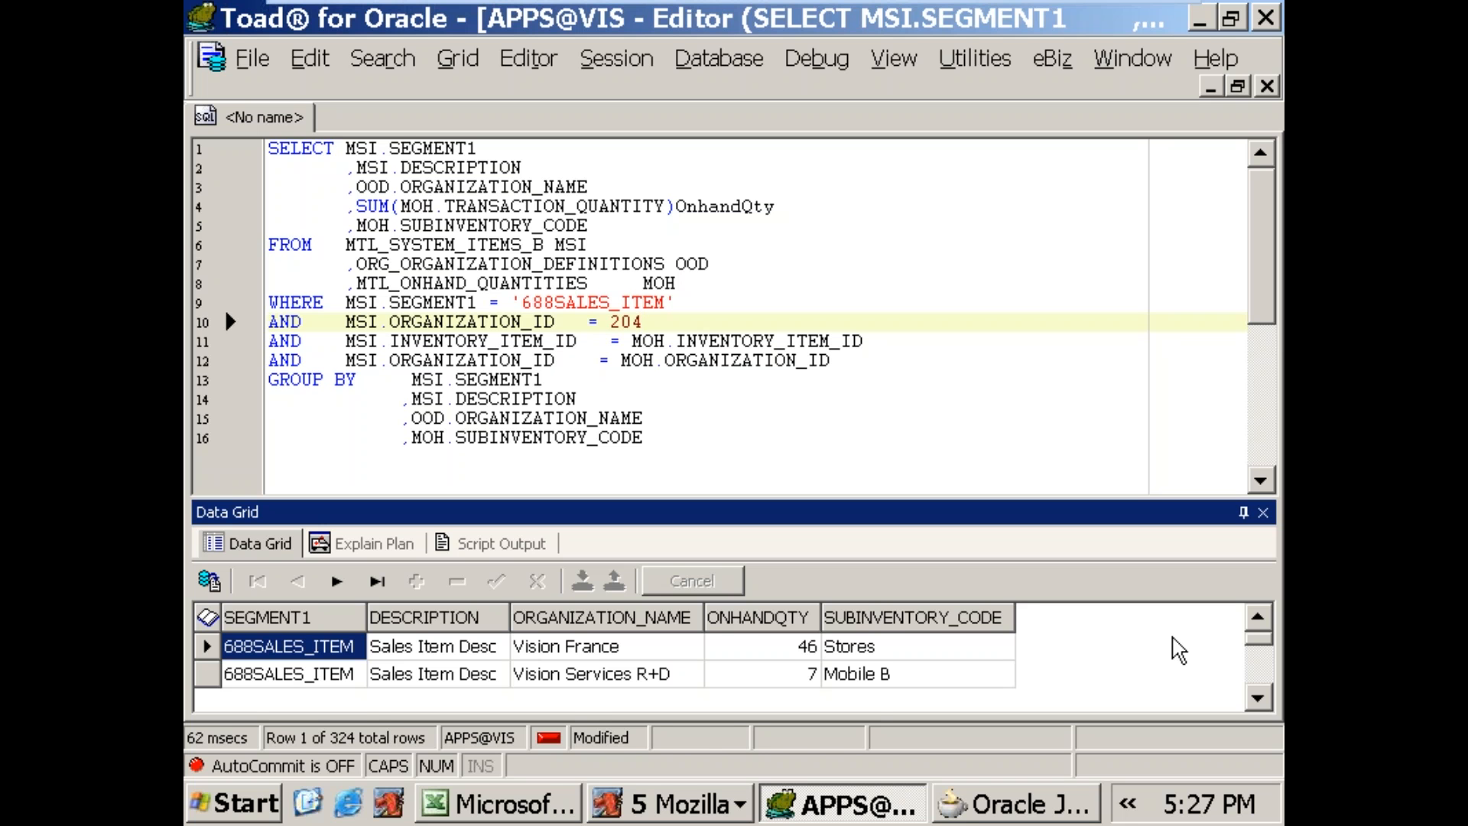
Step: Restore the ORG_ORGANIZATION_DEFINITIONS subquery for 'Seattle Manufacturing' in place of the fixed organization ID
{"action": "key", "text": "shift+Left"}
{"action": "key", "text": "shift+Left"}
{"action": "key", "text": "shift+Left"}
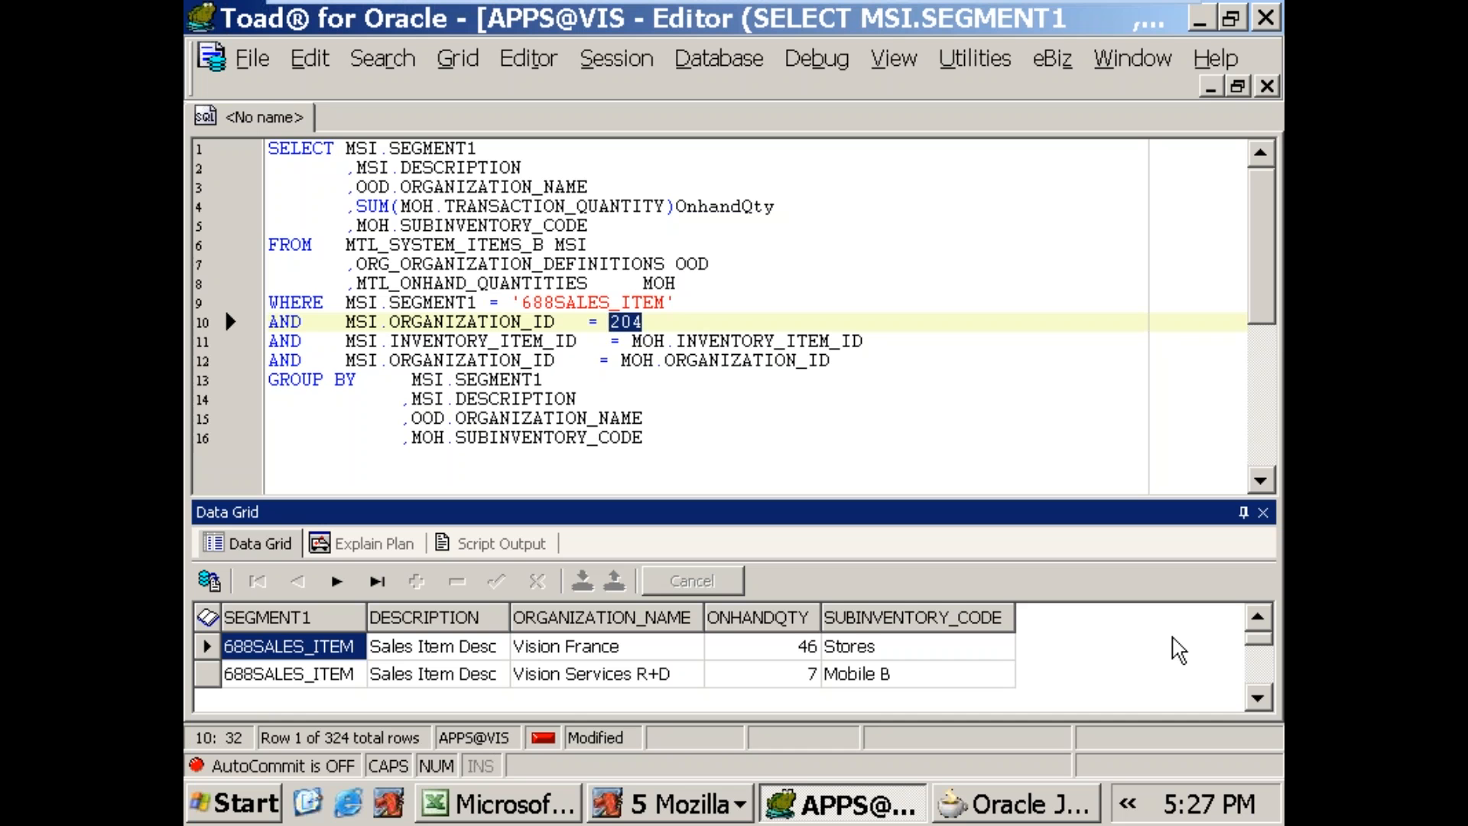
{"action": "key", "text": "Home"}
{"action": "key", "text": "End"}
{"action": "key", "text": "shift+Left"}
{"action": "key", "text": "shift+Left"}
{"action": "key", "text": "shift+Left"}
{"action": "key", "text": "Delete"}
{"action": "type", "text": "204"}
{"action": "key", "text": "BackSpace"}
{"action": "key", "text": "BackSpace"}
{"action": "key", "text": "BackSpace"}
{"action": "key", "text": "ctrl+v"}
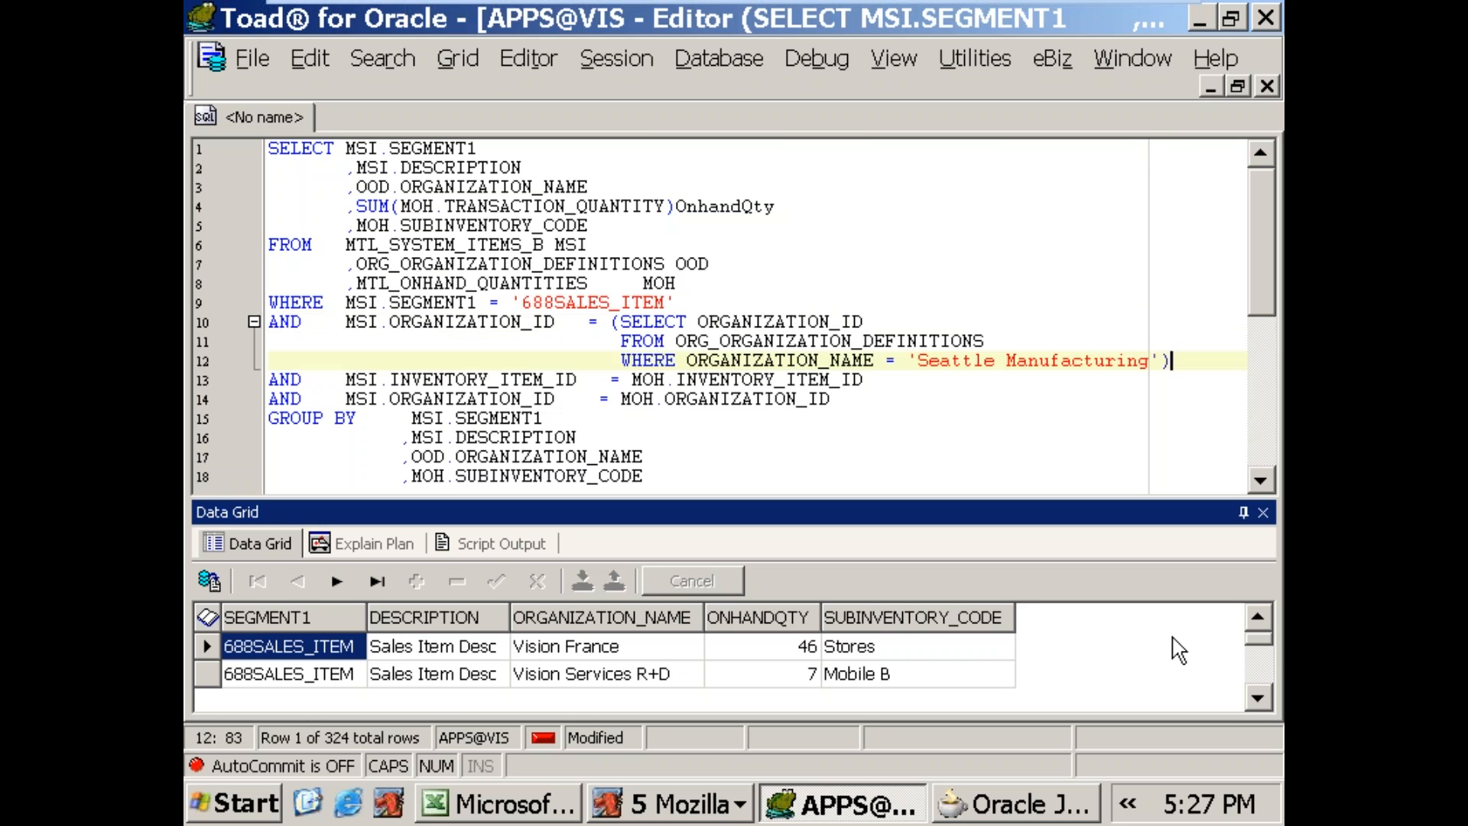
Step: Replace the organization subquery with OOD.ORGANIZATION_ID in the MSI.ORGANIZATION_ID condition
{"action": "key", "text": "Up"}
{"action": "key", "text": "Up"}
{"action": "key", "text": "Up"}
{"action": "key", "text": "Up"}
{"action": "key", "text": "Up"}
{"action": "key", "text": "Home"}
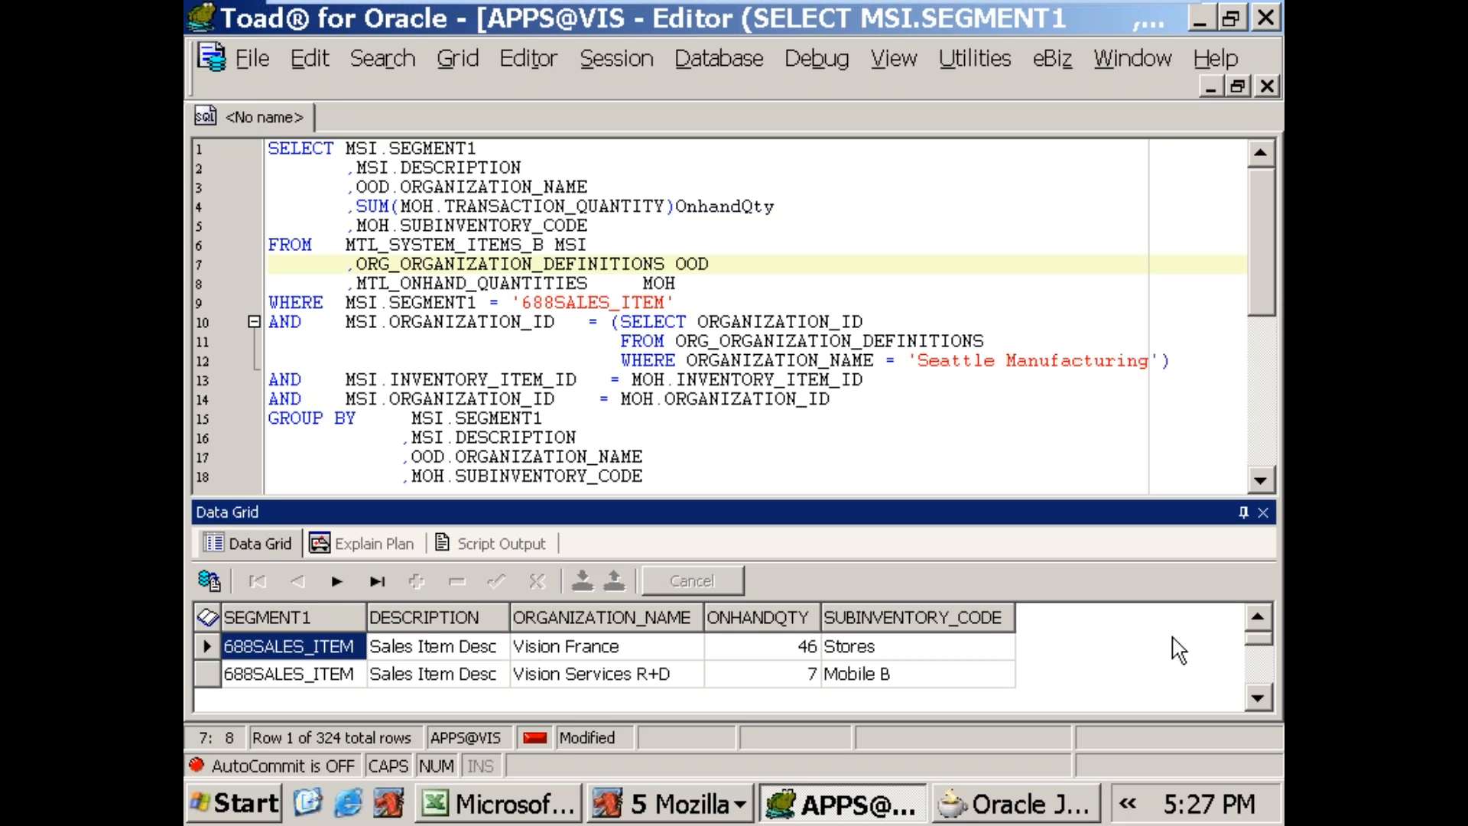
{"action": "key", "text": "Down"}
{"action": "key", "text": "Down"}
{"action": "key", "text": "Down"}
{"action": "key", "text": "End"}
{"action": "key", "text": "Left"}
{"action": "key", "text": "Left"}
{"action": "key", "text": "Left"}
{"action": "key", "text": "Left"}
{"action": "key", "text": "Left"}
{"action": "key", "text": "Left"}
{"action": "key", "text": "Left"}
{"action": "key", "text": "Left"}
{"action": "key", "text": "Left"}
{"action": "key", "text": "Left"}
{"action": "key", "text": "Left"}
{"action": "key", "text": "Left"}
{"action": "key", "text": "Left"}
{"action": "key", "text": "Left"}
{"action": "key", "text": "Left"}
{"action": "key", "text": "Left"}
{"action": "key", "text": "Left"}
{"action": "key", "text": "Left"}
{"action": "key", "text": "Left"}
{"action": "key", "text": "Left"}
{"action": "key", "text": "Left"}
{"action": "key", "text": "Right"}
{"action": "key", "text": "shift+End"}
{"action": "key", "text": "shift+Down"}
{"action": "key", "text": "shift+Down"}
{"action": "key", "text": "shift+End"}
{"action": "key", "text": "Delete"}
{"action": "type", "text": "OOD "}
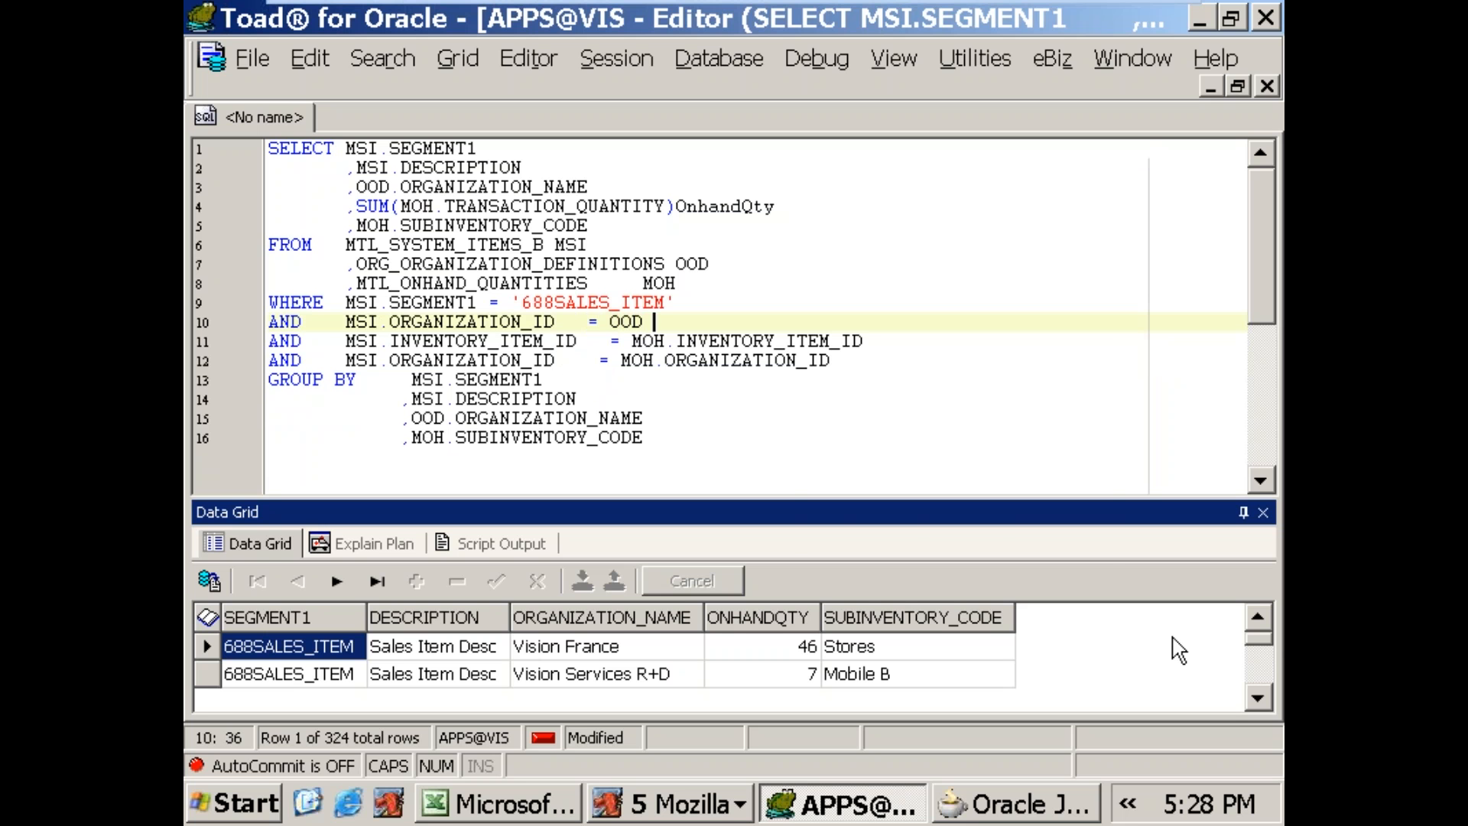
{"action": "type", "text": "ORG"}
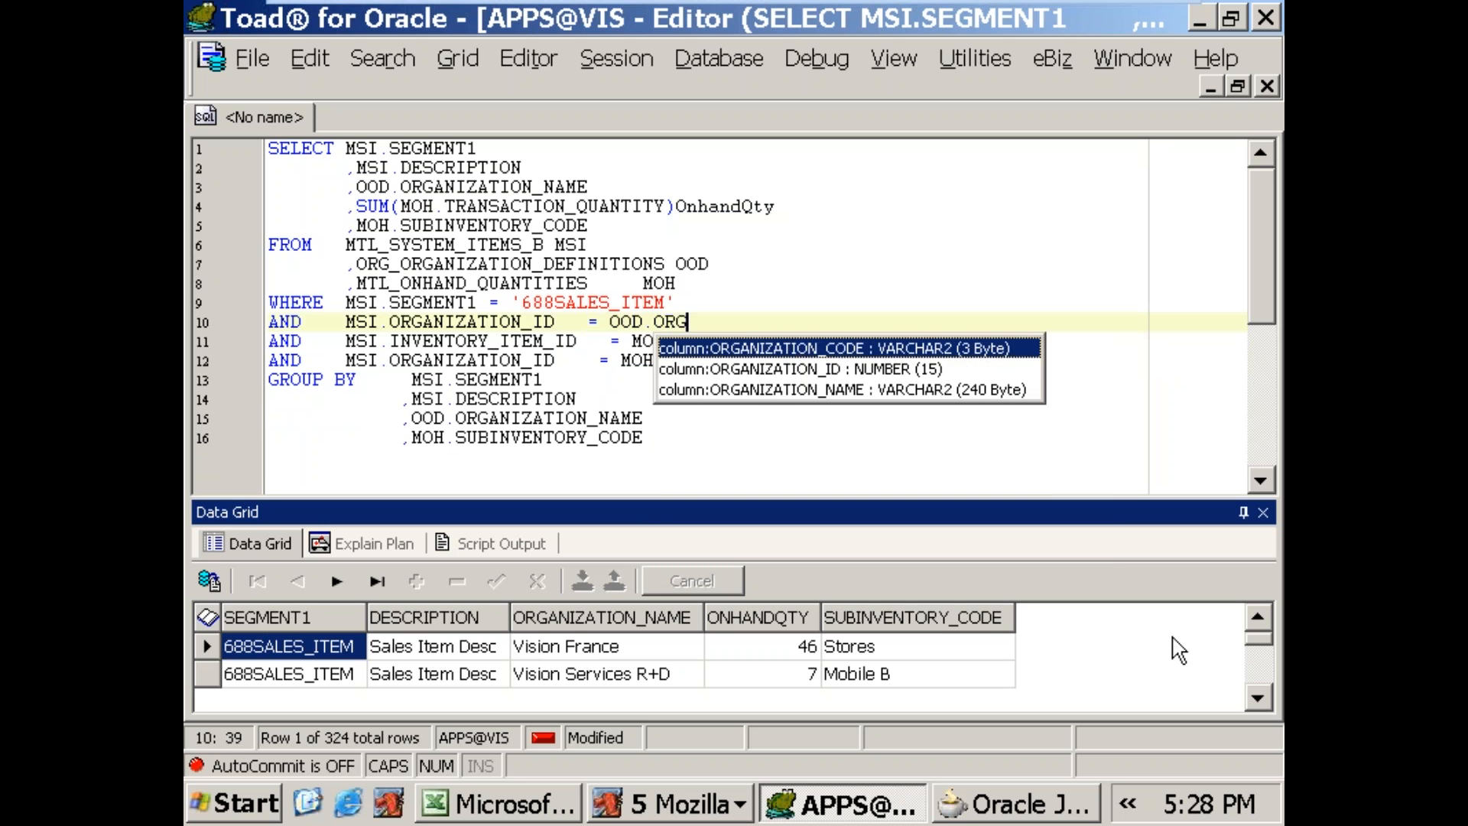
{"action": "key", "text": "Down"}
{"action": "key", "text": "Return"}
{"action": "key", "text": "Return"}
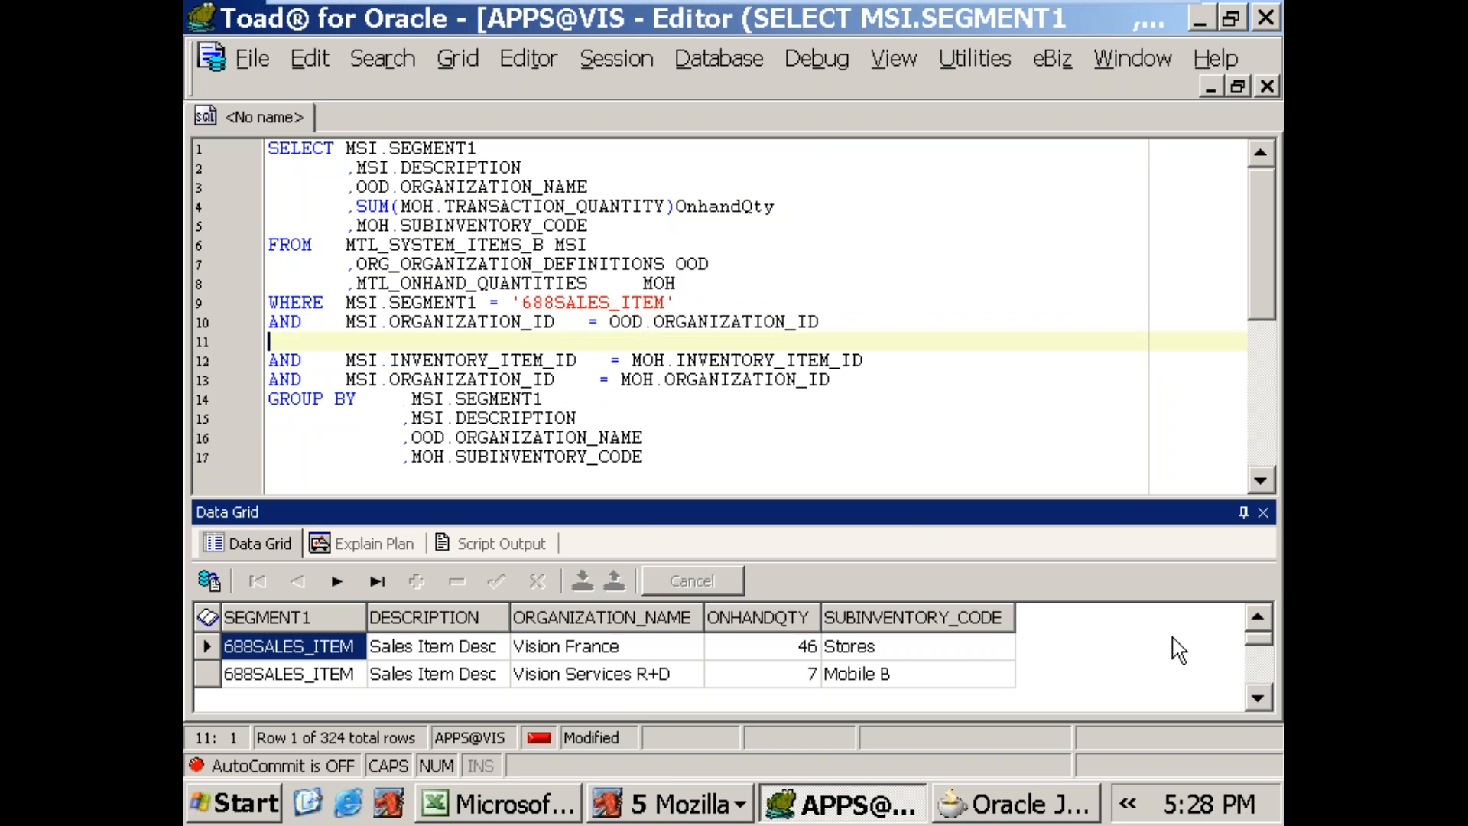
{"action": "key", "text": "BackSpace"}
Step: Run the joined query and enlarge the data grid to inspect the on-hand quantity of each organization and subinventory
{"action": "key", "text": "F9"}
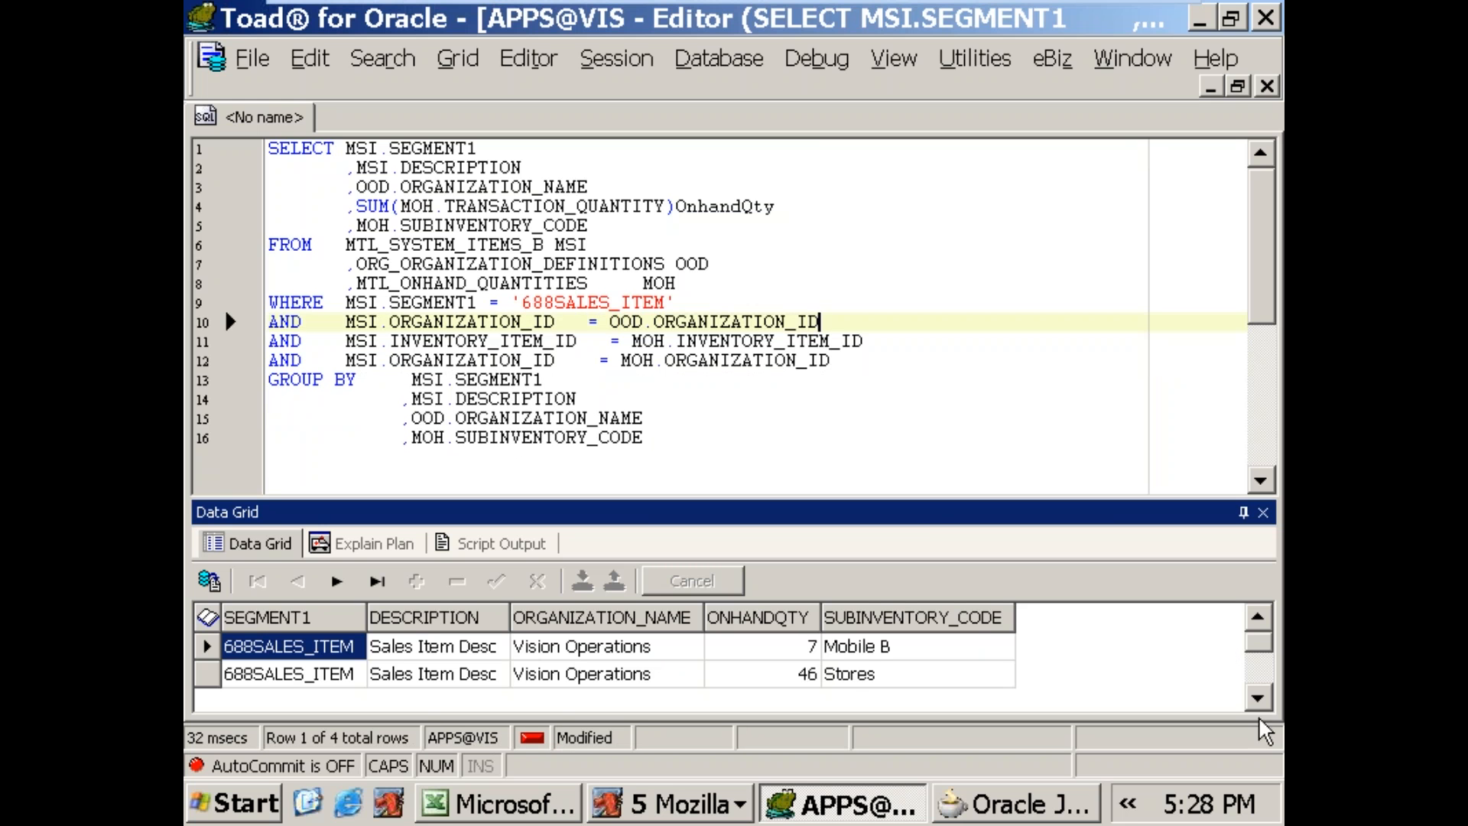
{"action": "left_click_drag", "start_coordinate": [918, 499], "coordinate": [918, 374]}
{"action": "left_click", "coordinate": [797, 608]}
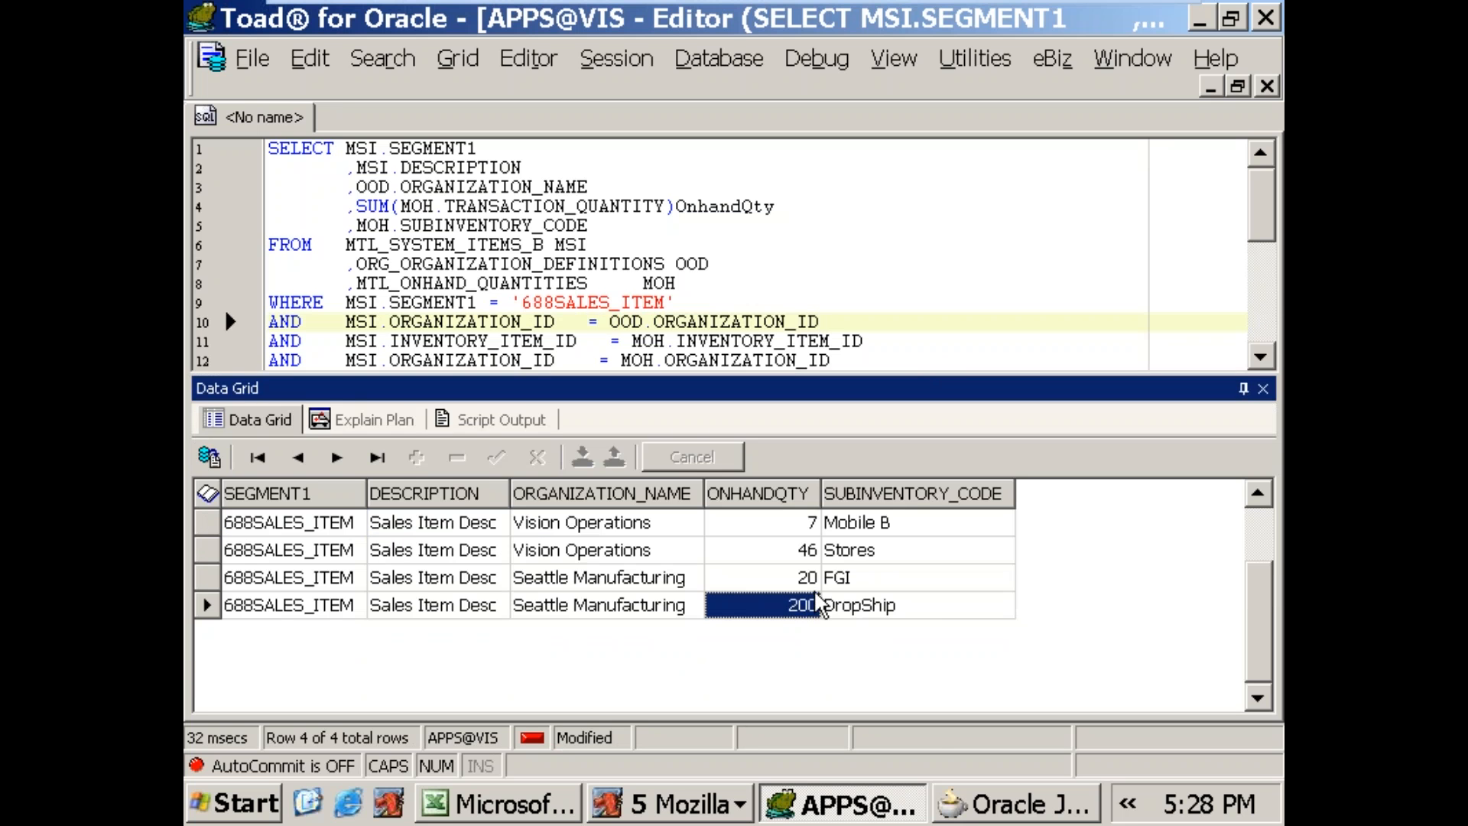
{"action": "key", "text": "Up"}
{"action": "key", "text": "Down"}
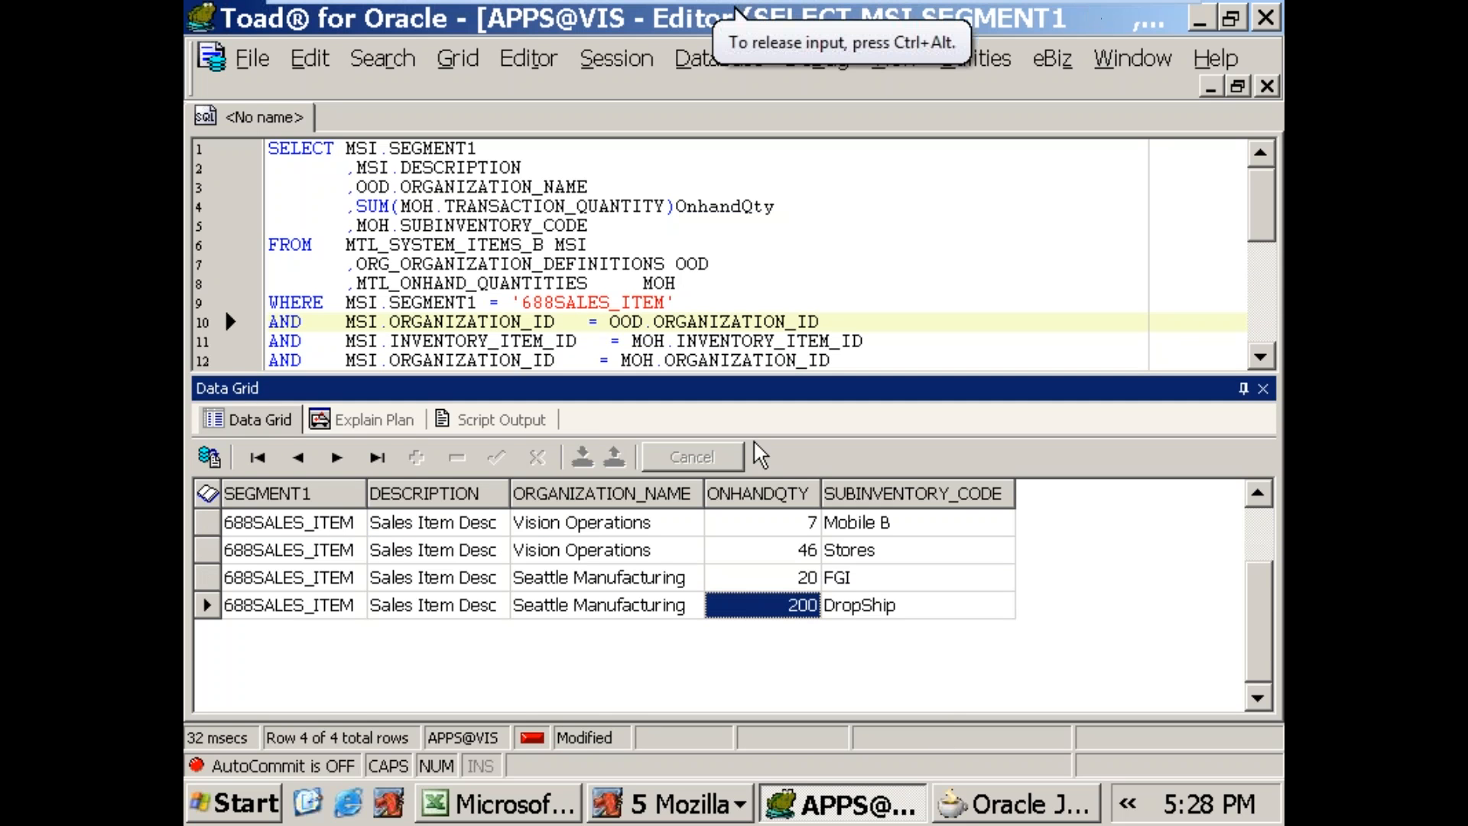
{"action": "left_click_drag", "start_coordinate": [1178, 375], "coordinate": [1178, 420]}
Step: Try the query with OOD.ORGANIZATION_ID replaced by 207 in the MSI.ORGANIZATION_ID condition
{"action": "left_click_drag", "start_coordinate": [610, 322], "coordinate": [825, 320]}
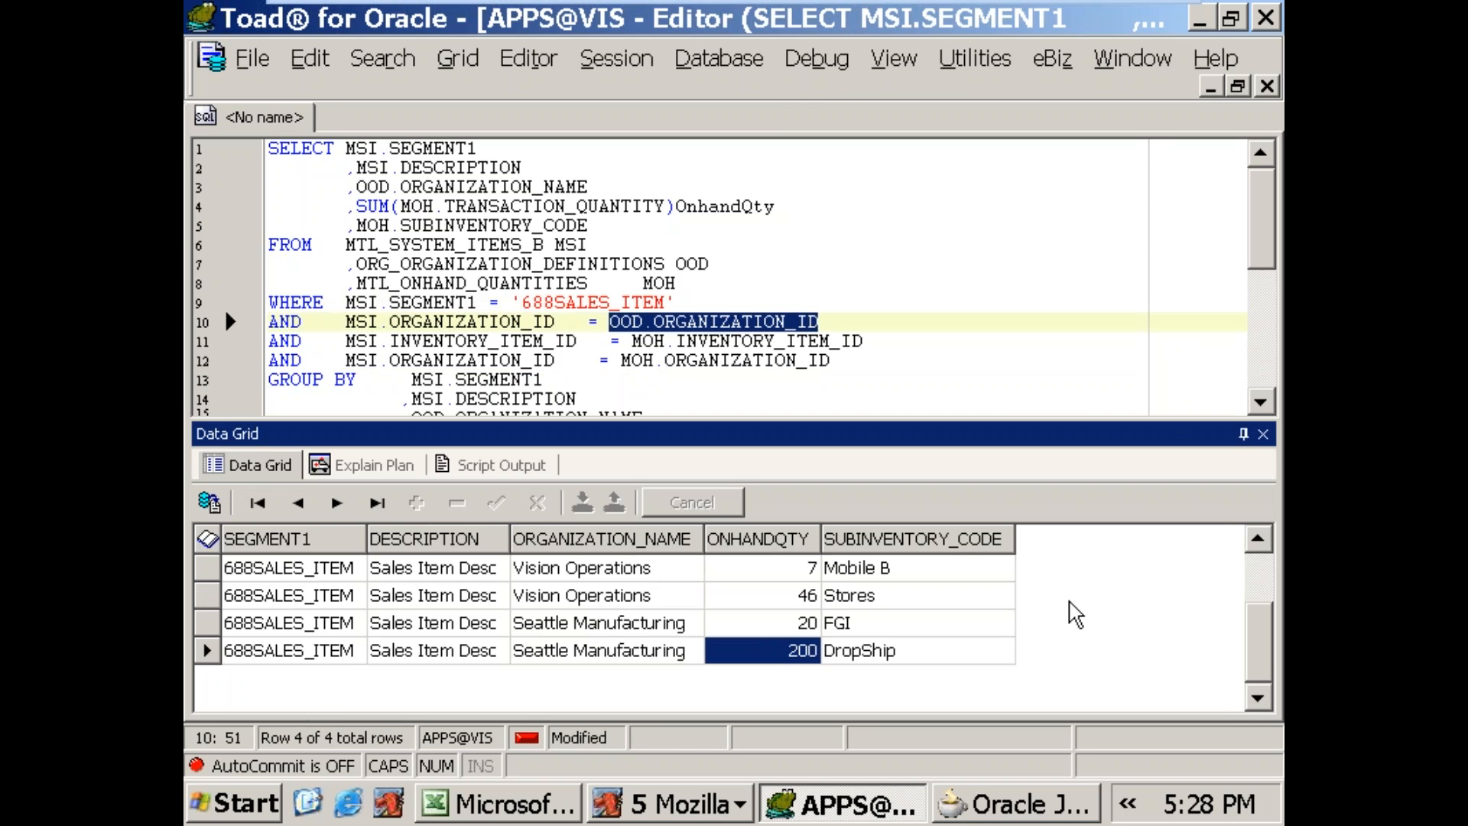
{"action": "type", "text": "207"}
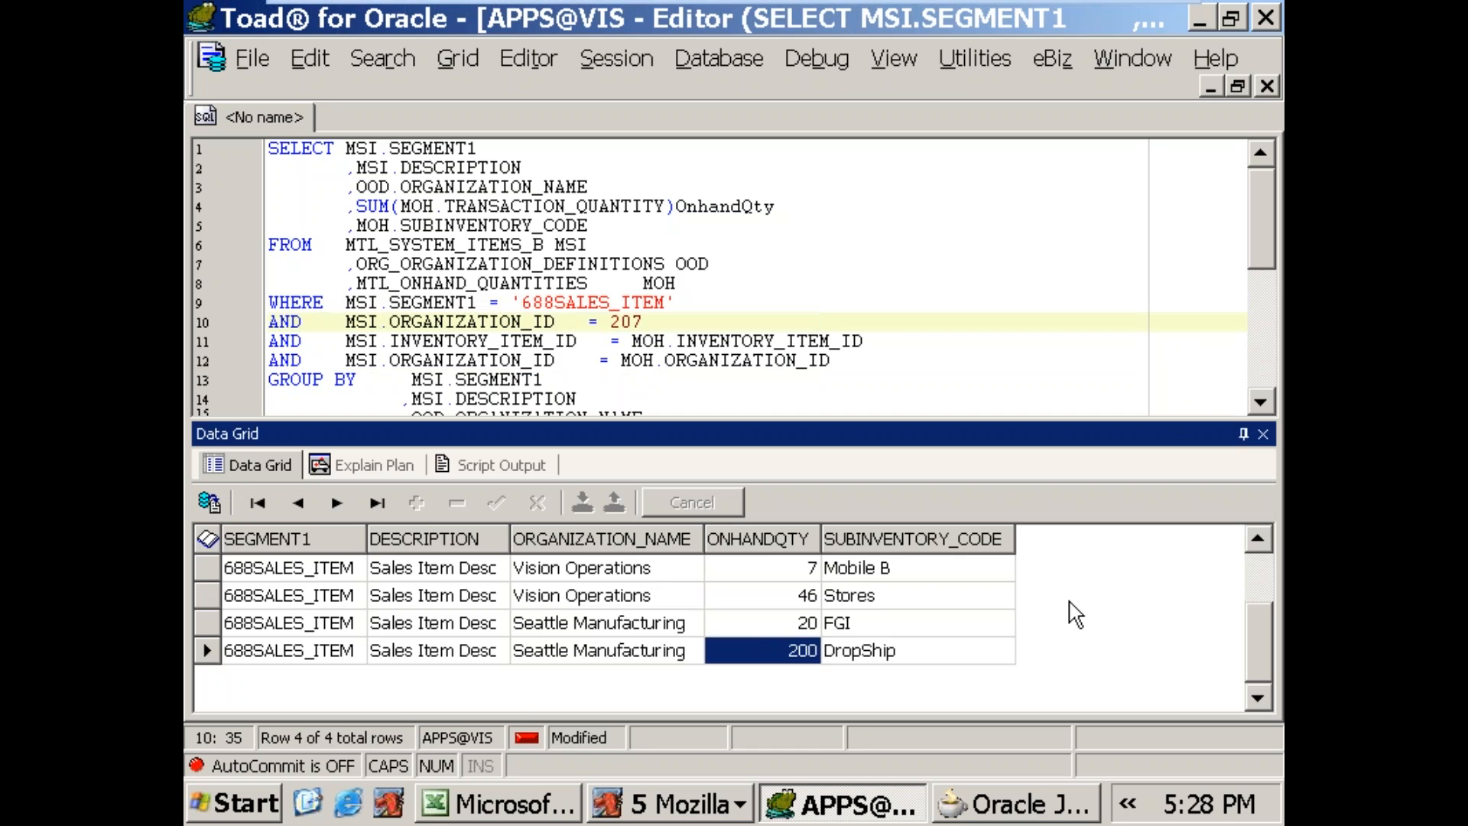
{"action": "key", "text": "F9"}
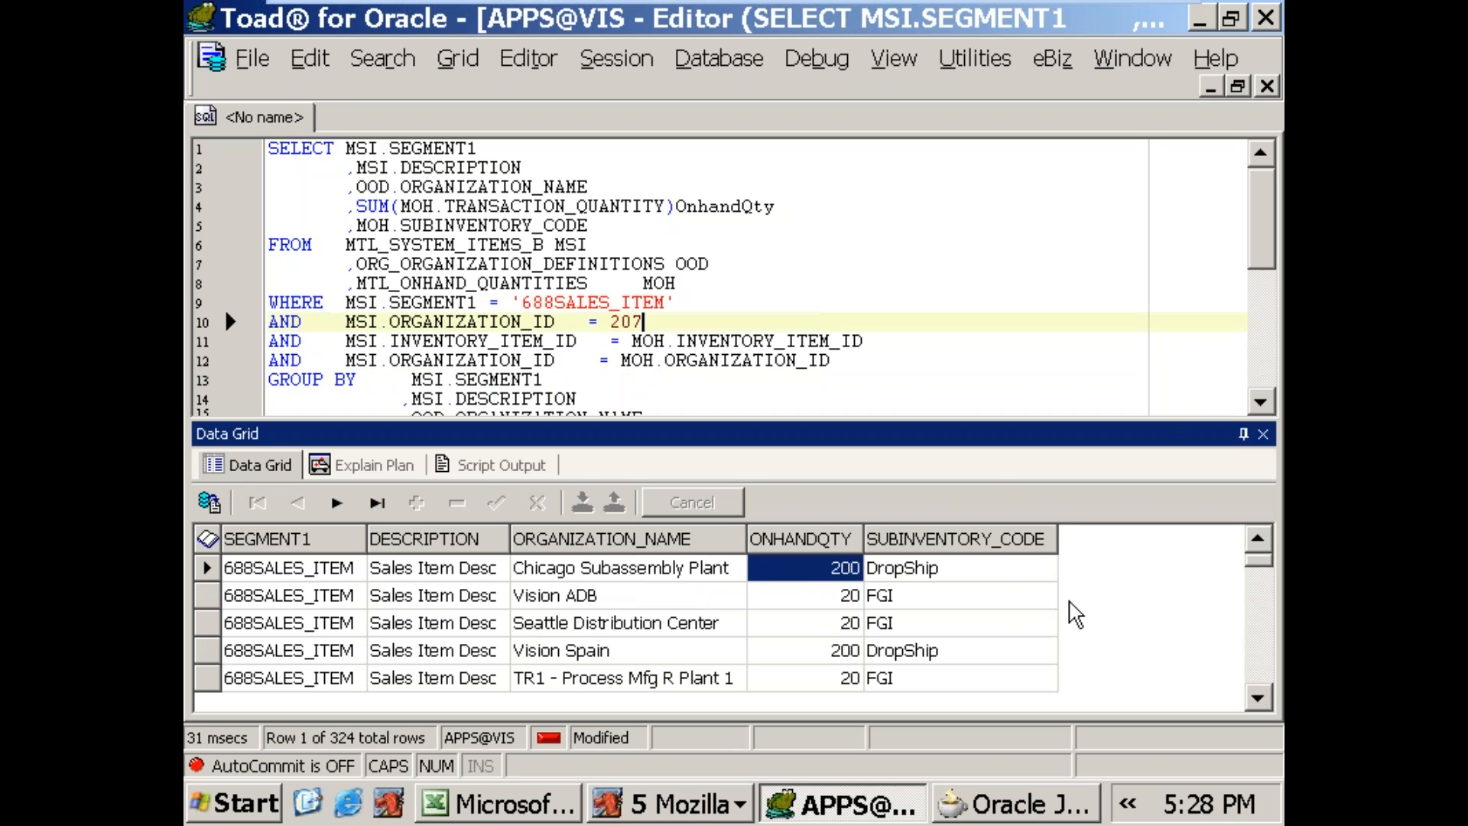
Step: Clear the organization ID value in the first AND condition and change that condition's table alias from MSI to OOD
{"action": "key", "text": "shift+Left"}
{"action": "key", "text": "shift+Left"}
{"action": "key", "text": "shift+Left"}
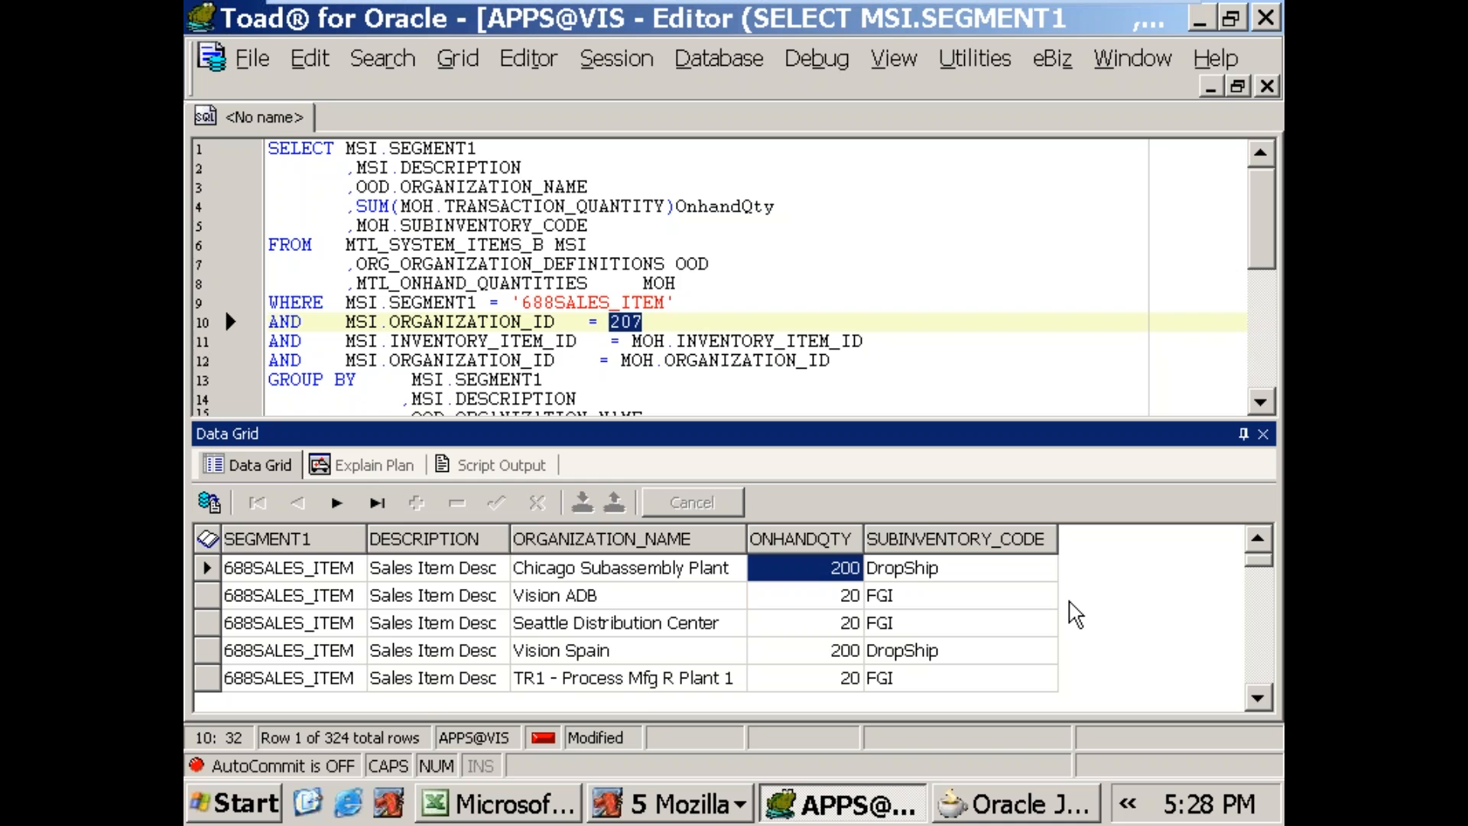
{"action": "key", "text": "Delete"}
{"action": "key", "text": "Home"}
{"action": "key", "text": "Right"}
{"action": "key", "text": "Right"}
{"action": "key", "text": "Right"}
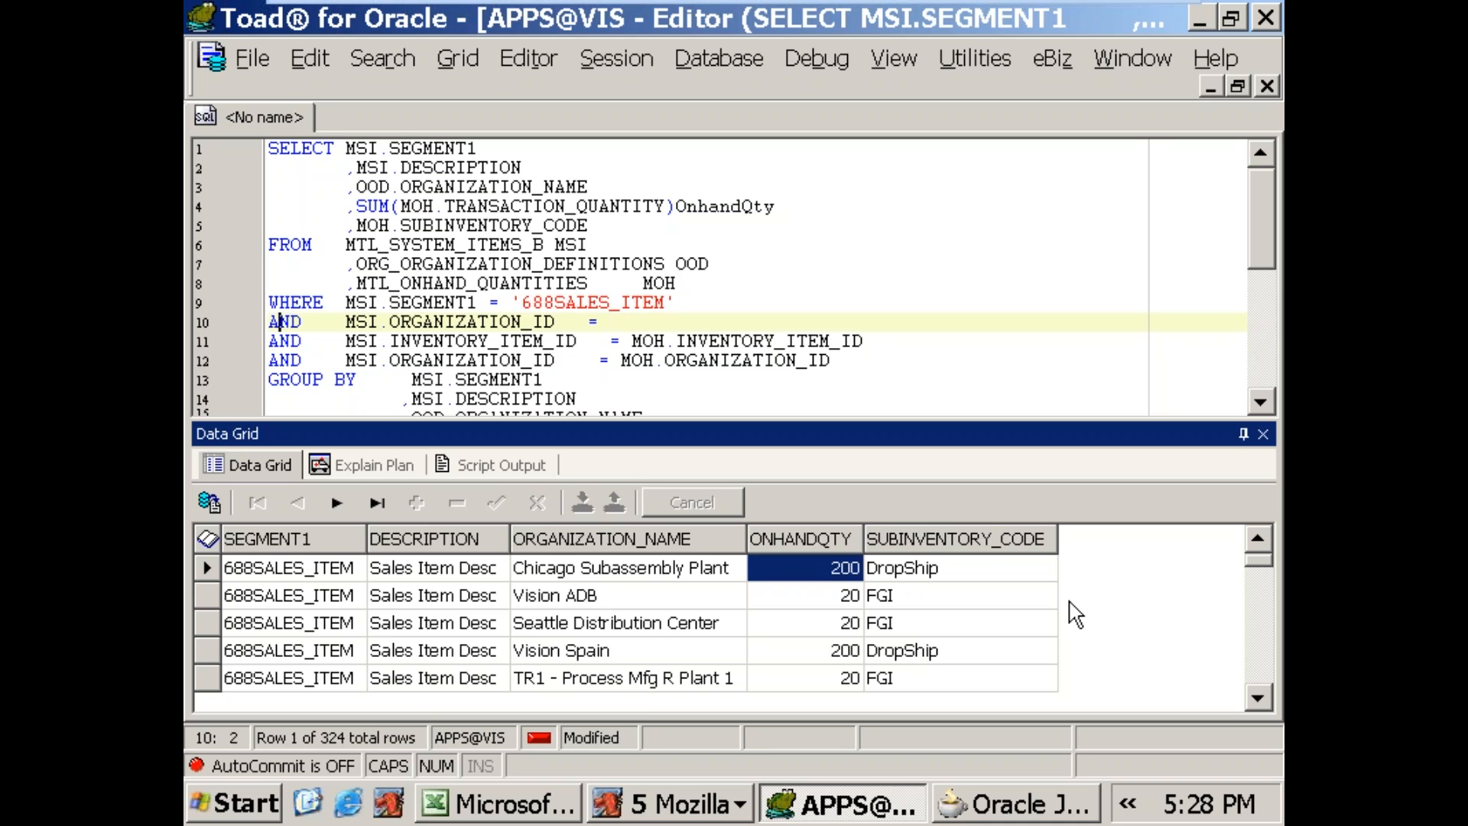
{"action": "key", "text": "Right"}
{"action": "key", "text": "Right"}
{"action": "key", "text": "Right"}
{"action": "key", "text": "Right"}
{"action": "key", "text": "Right"}
{"action": "key", "text": "Right"}
{"action": "key", "text": "Left"}
{"action": "key", "text": "Left"}
{"action": "key", "text": "Left"}
{"action": "key", "text": "Right"}
{"action": "key", "text": "Delete"}
{"action": "key", "text": "Delete"}
{"action": "key", "text": "Delete"}
{"action": "type", "text": "8"}
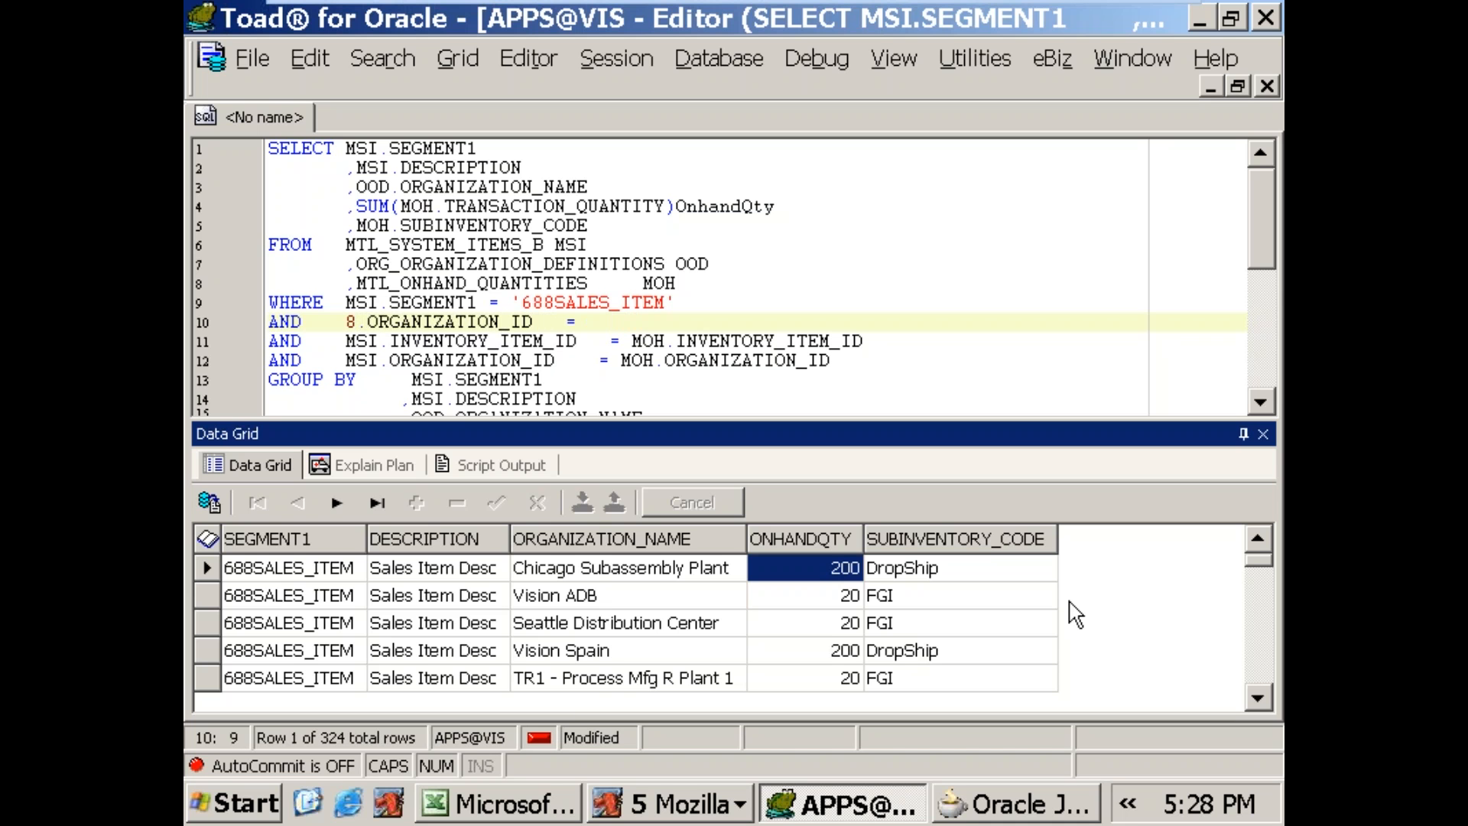
{"action": "key", "text": "BackSpace"}
{"action": "type", "text": "OOD"}
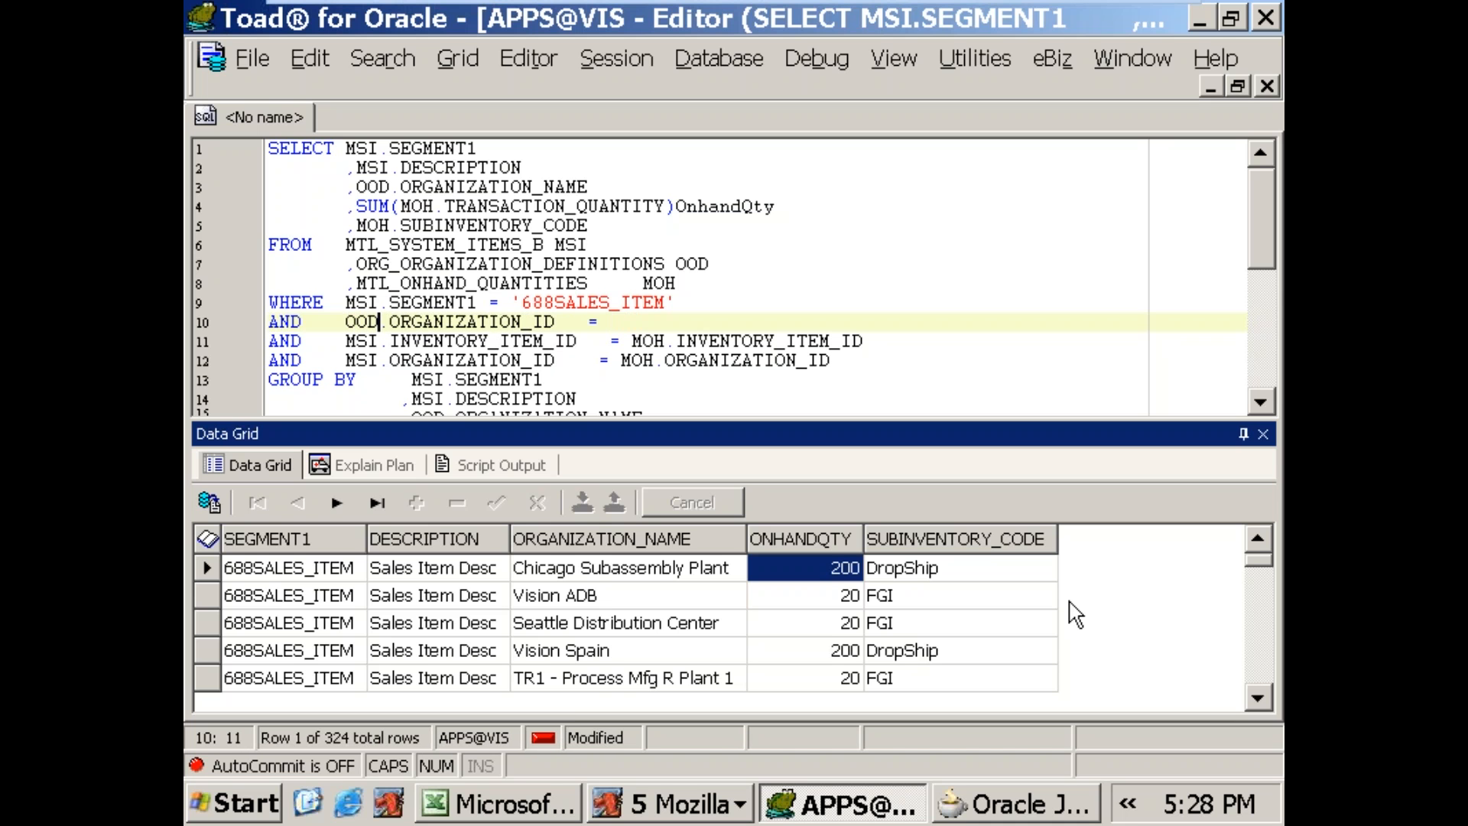
Step: Set the OOD.ORGANIZATION_ID condition to 207 and run the query
{"action": "key", "text": "End"}
{"action": "type", "text": "207"}
{"action": "key", "text": "F9"}
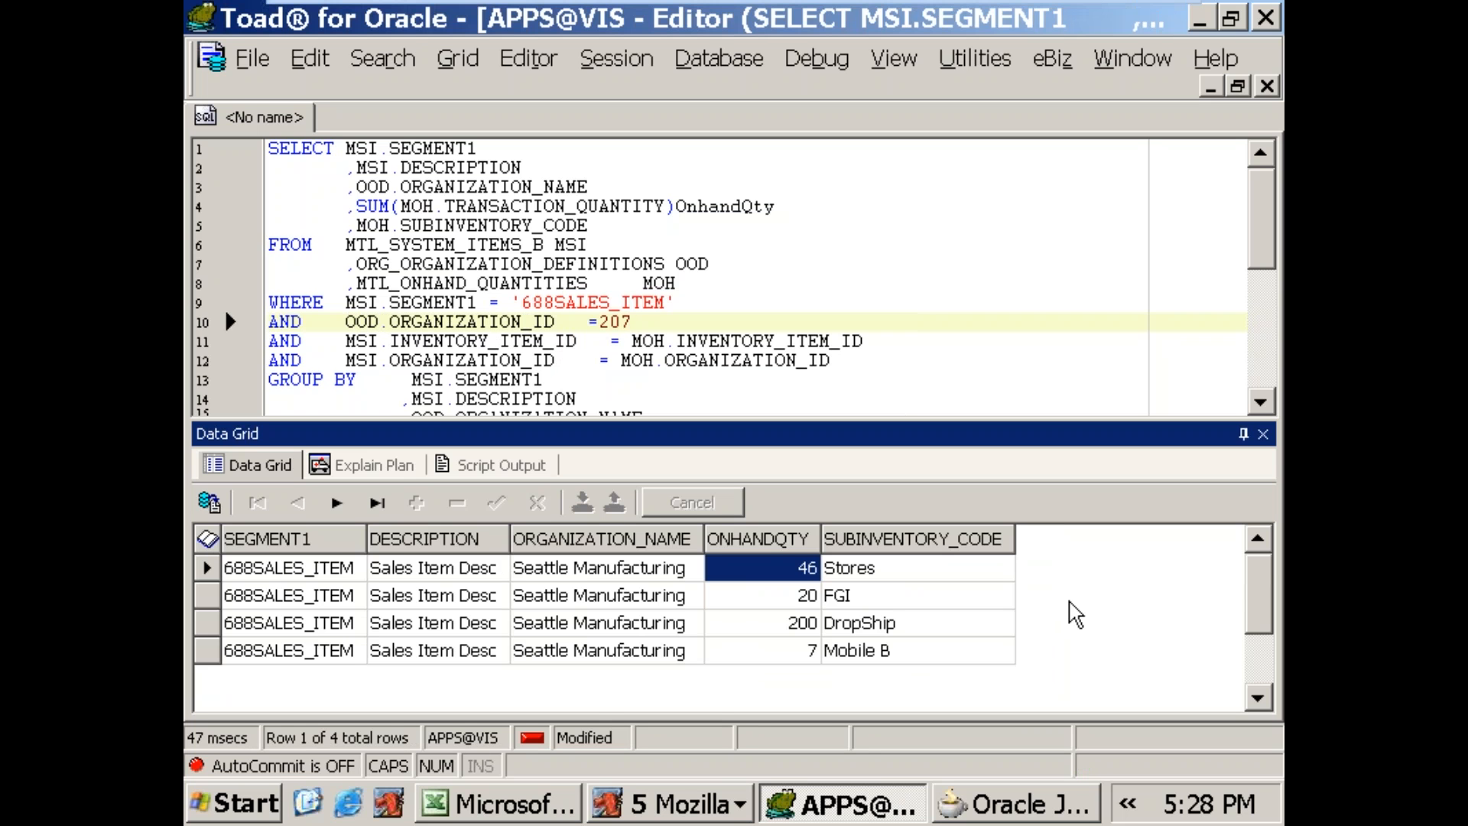
Step: Add the condition MSI.ORGANIZATION_ID =207 below the OOD.ORGANIZATION_ID condition and run the query
{"action": "key", "text": "Left"}
{"action": "key", "text": "Left"}
{"action": "key", "text": "Left"}
{"action": "key", "text": "Left"}
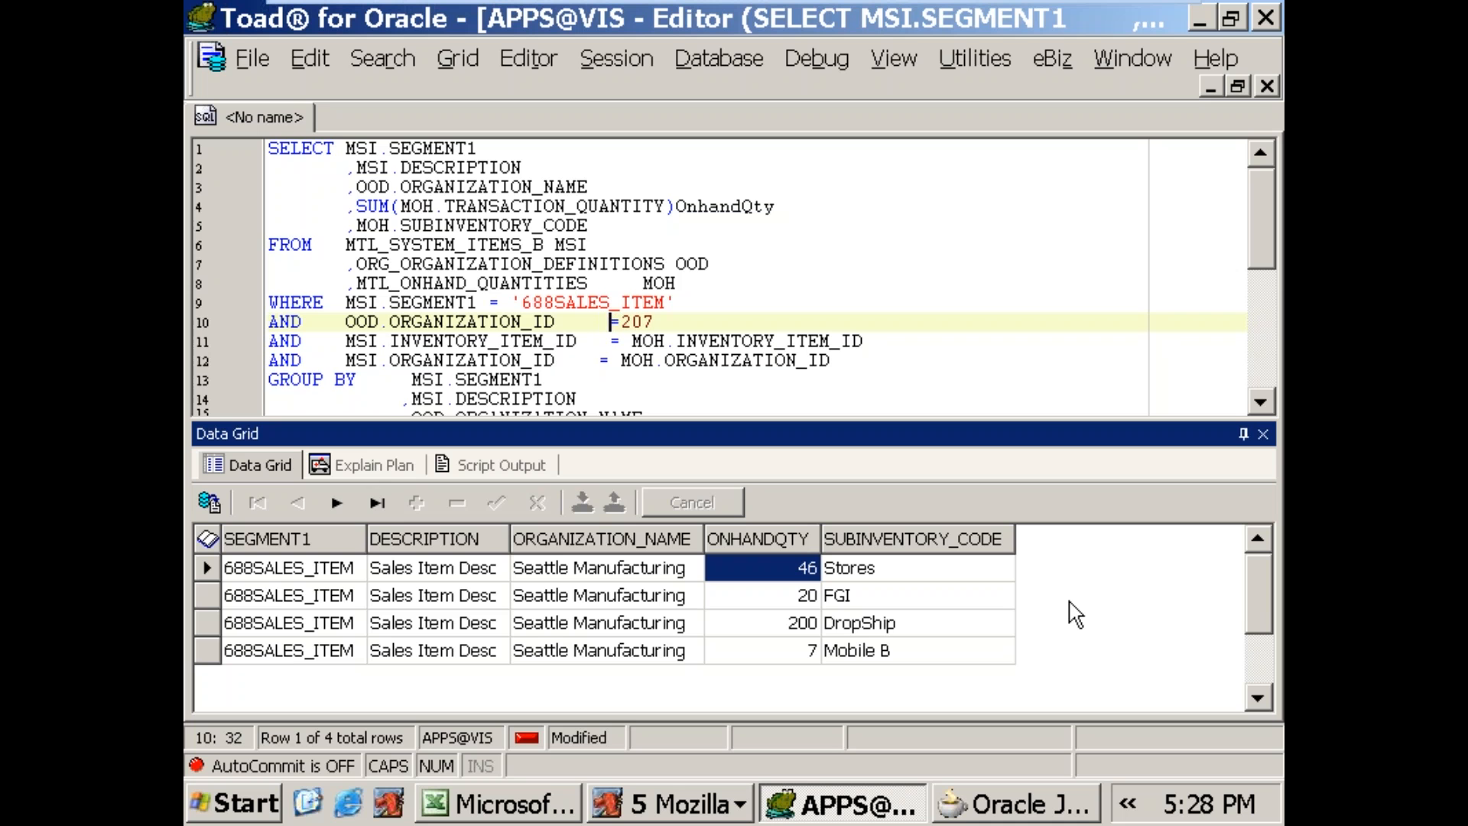
{"action": "key", "text": "End"}
{"action": "key", "text": "Return"}
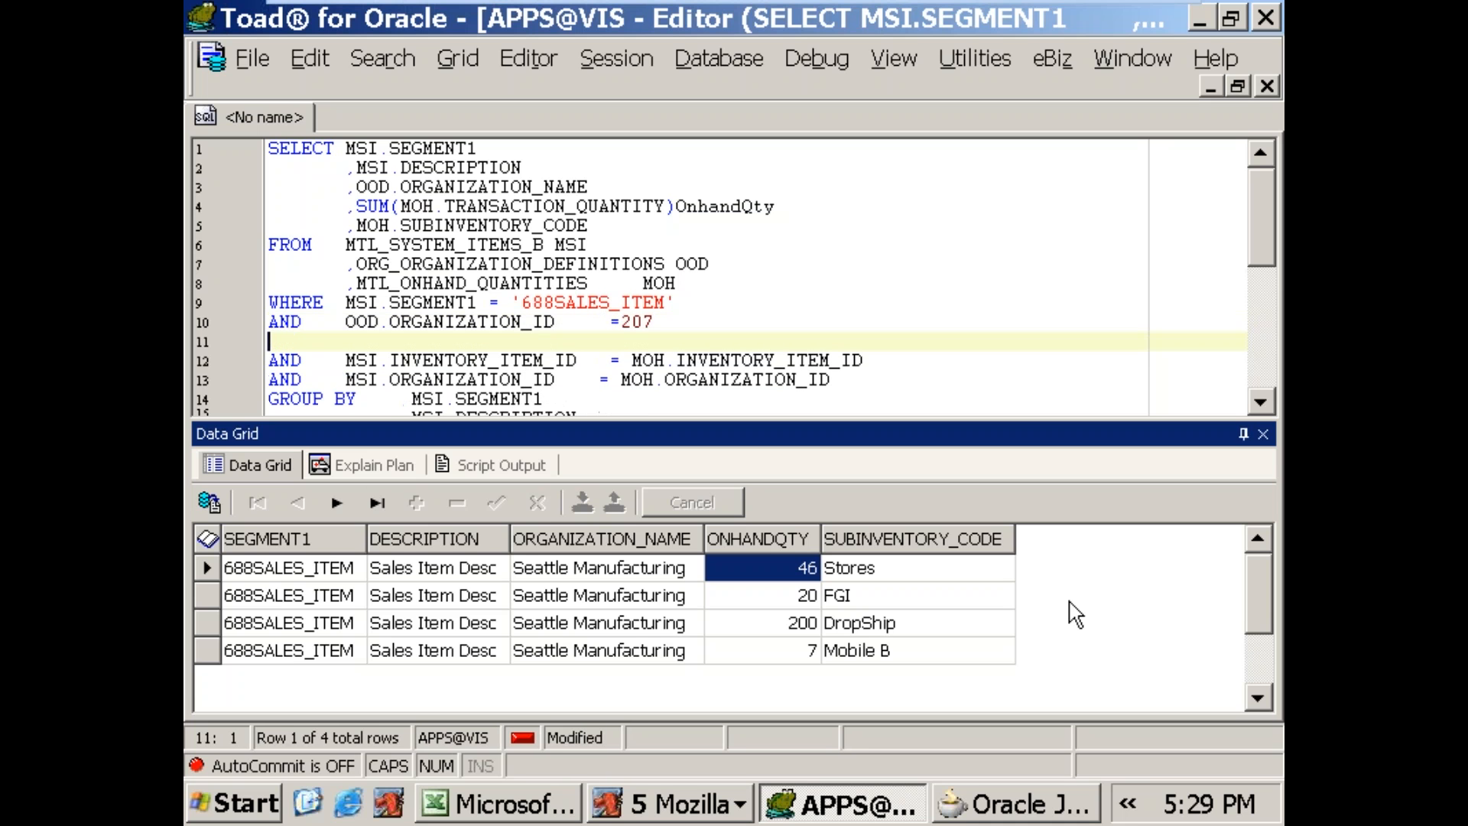
{"action": "type", "text": "AND    MSI."}
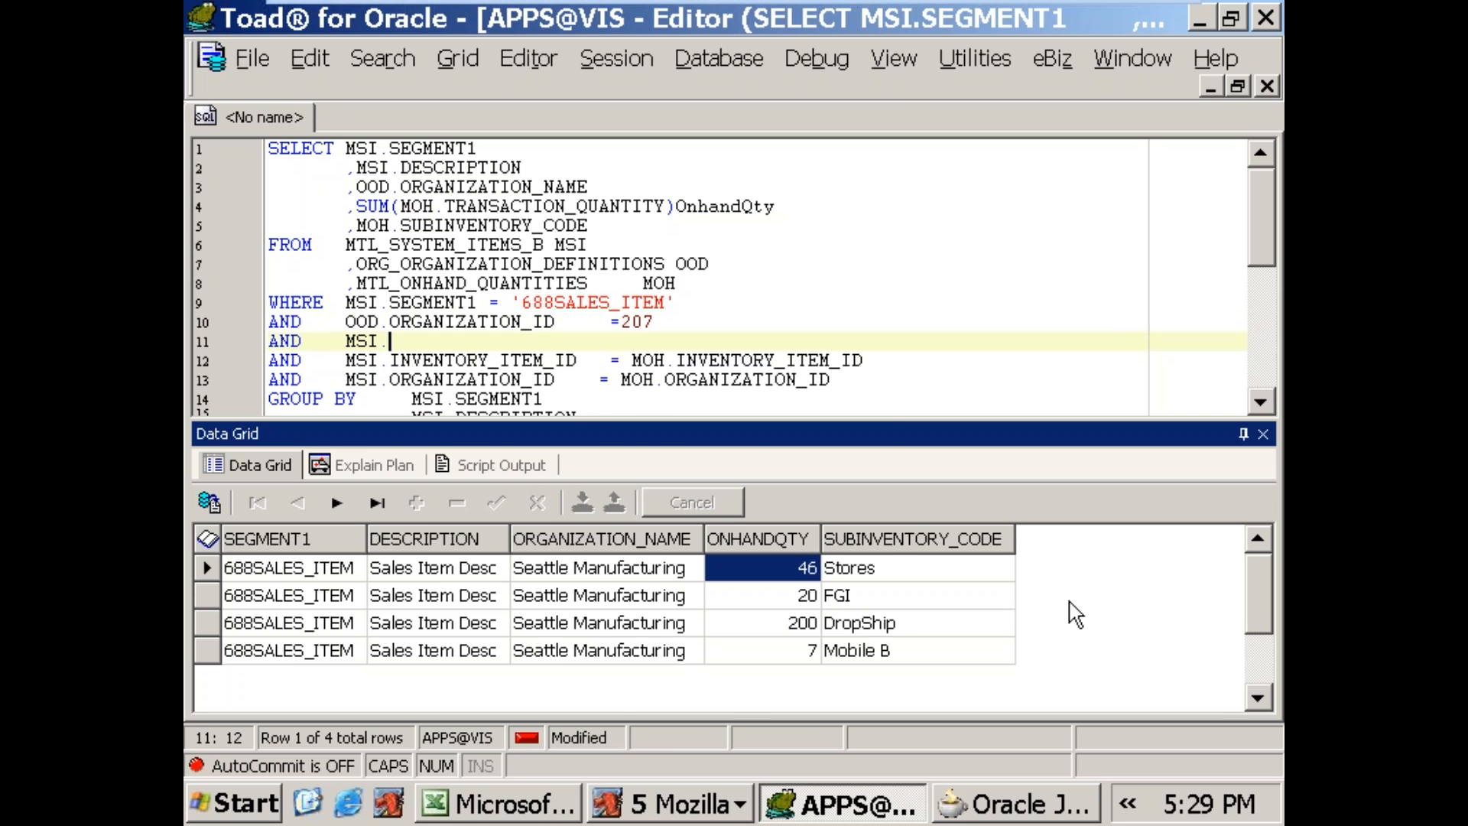
{"action": "type", "text": "ORG"}
{"action": "key", "text": "Return"}
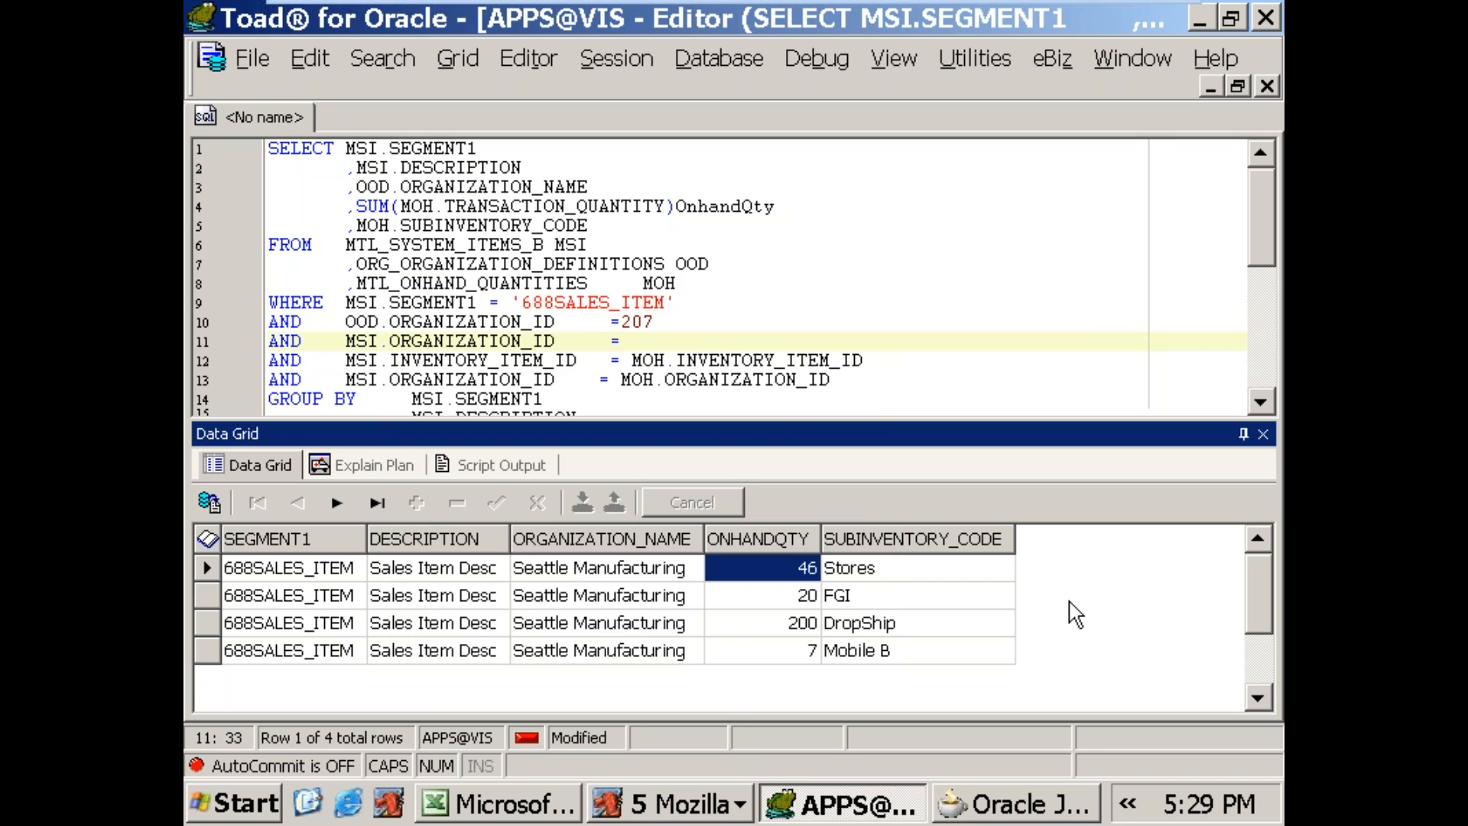
{"action": "type", "text": "=207"}
{"action": "key", "text": "F9"}
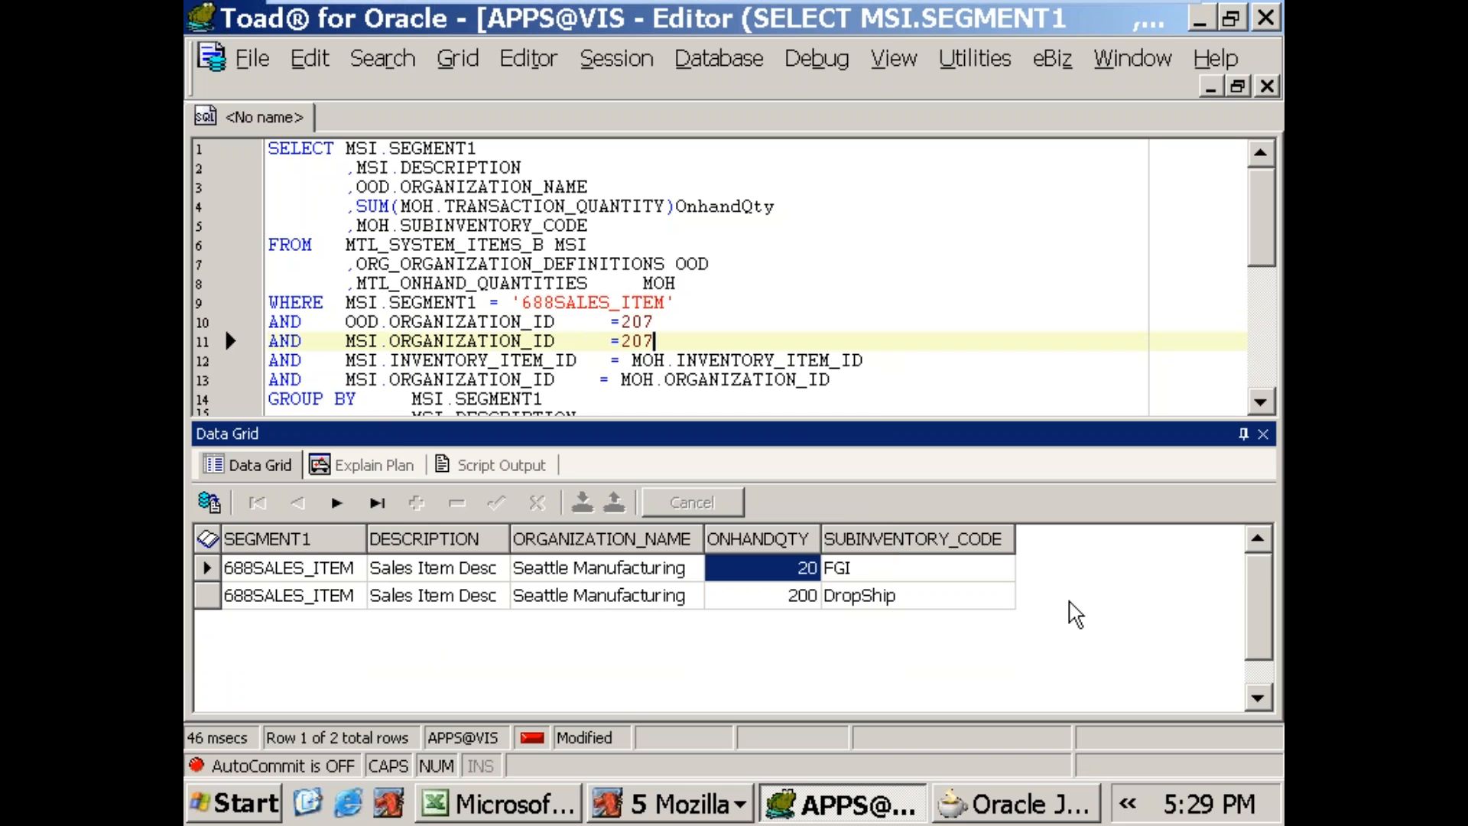
Step: Cut the OOD.ORGANIZATION_ID =207 condition line out of the WHERE clause
{"action": "key", "text": "Up"}
{"action": "key", "text": "Left"}
{"action": "key", "text": "Left"}
{"action": "key", "text": "Left"}
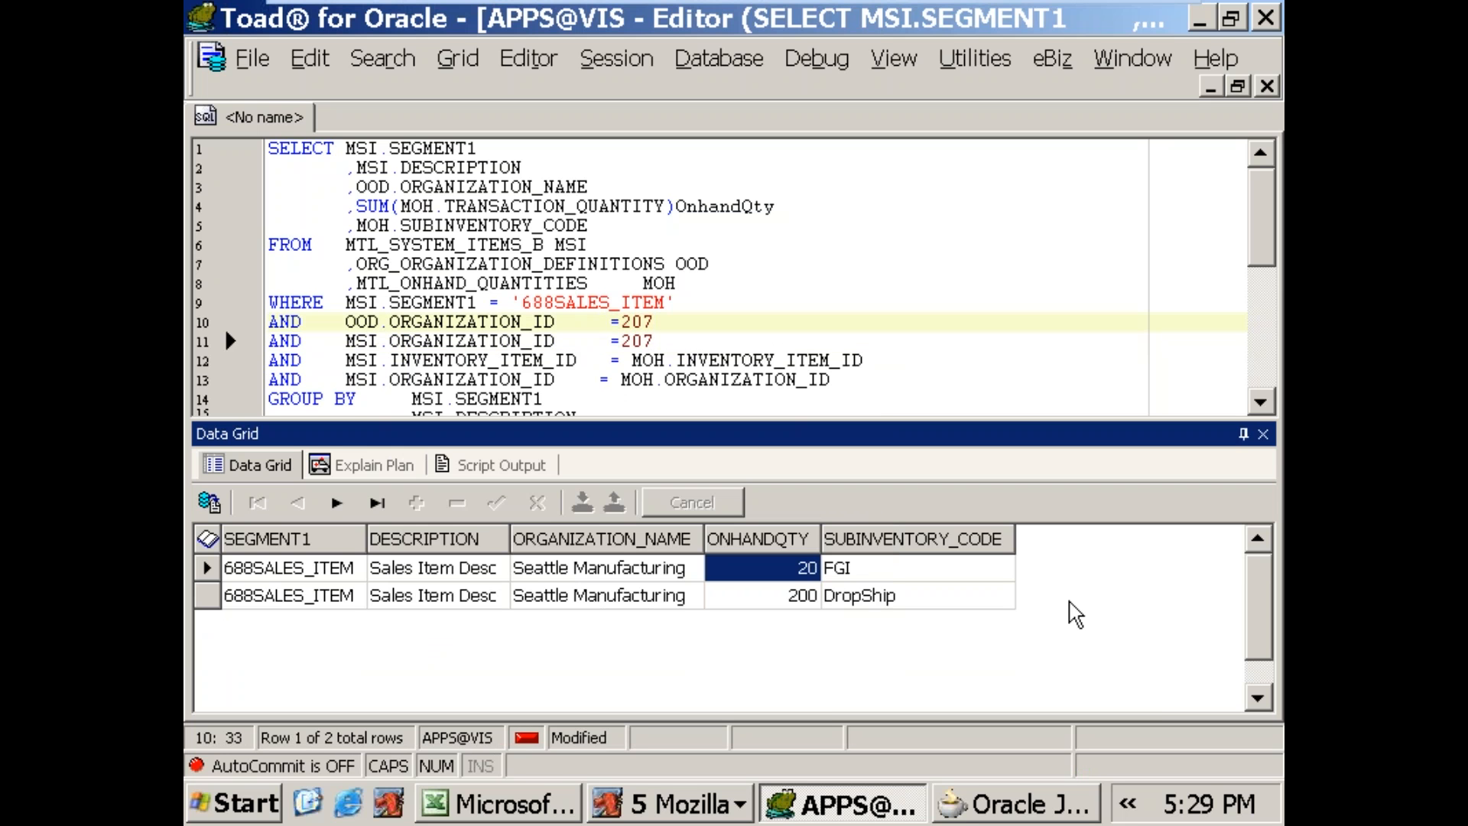
{"action": "key", "text": "Home"}
{"action": "key", "text": "shift+End"}
{"action": "key", "text": "ctrl+c"}
{"action": "key", "text": "Delete"}
{"action": "key", "text": "Delete"}
Step: Replace 207 in the MSI.ORGANIZATION_ID condition with OOD.ORGANIZATION_ID, pasting the cut text and trimming its AND and value
{"action": "key", "text": "End"}
{"action": "key", "text": "Left"}
{"action": "key", "text": "Left"}
{"action": "key", "text": "Left"}
{"action": "key", "text": "shift+End"}
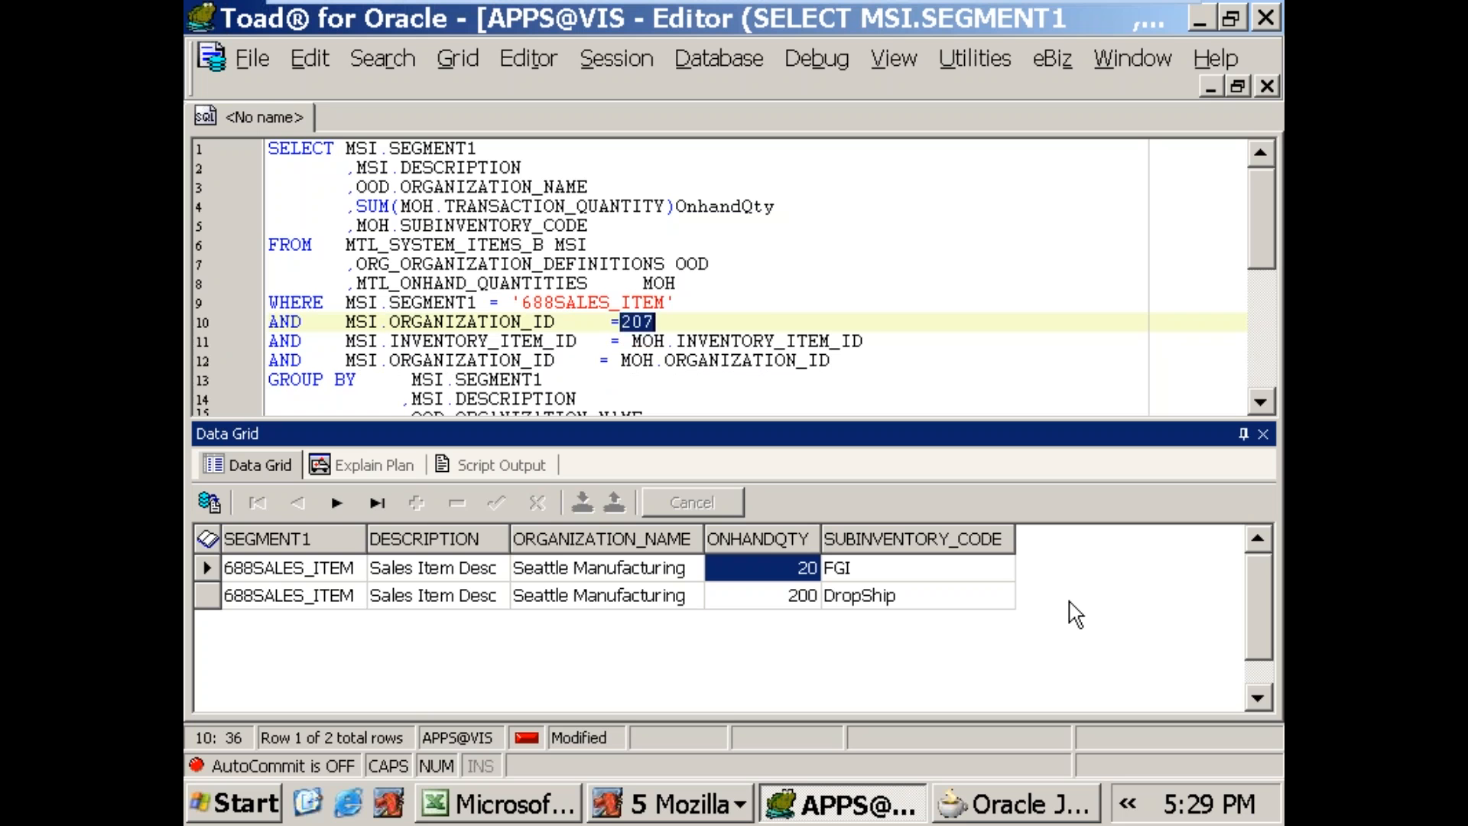
{"action": "key", "text": "ctrl+v"}
{"action": "key", "text": "Left"}
{"action": "key", "text": "Left"}
{"action": "key", "text": "Left"}
{"action": "key", "text": "Left"}
{"action": "key", "text": "Left"}
{"action": "key", "text": "shift+End"}
{"action": "key", "text": "Delete"}
{"action": "key", "text": "BackSpace"}
{"action": "key", "text": "BackSpace"}
{"action": "key", "text": "BackSpace"}
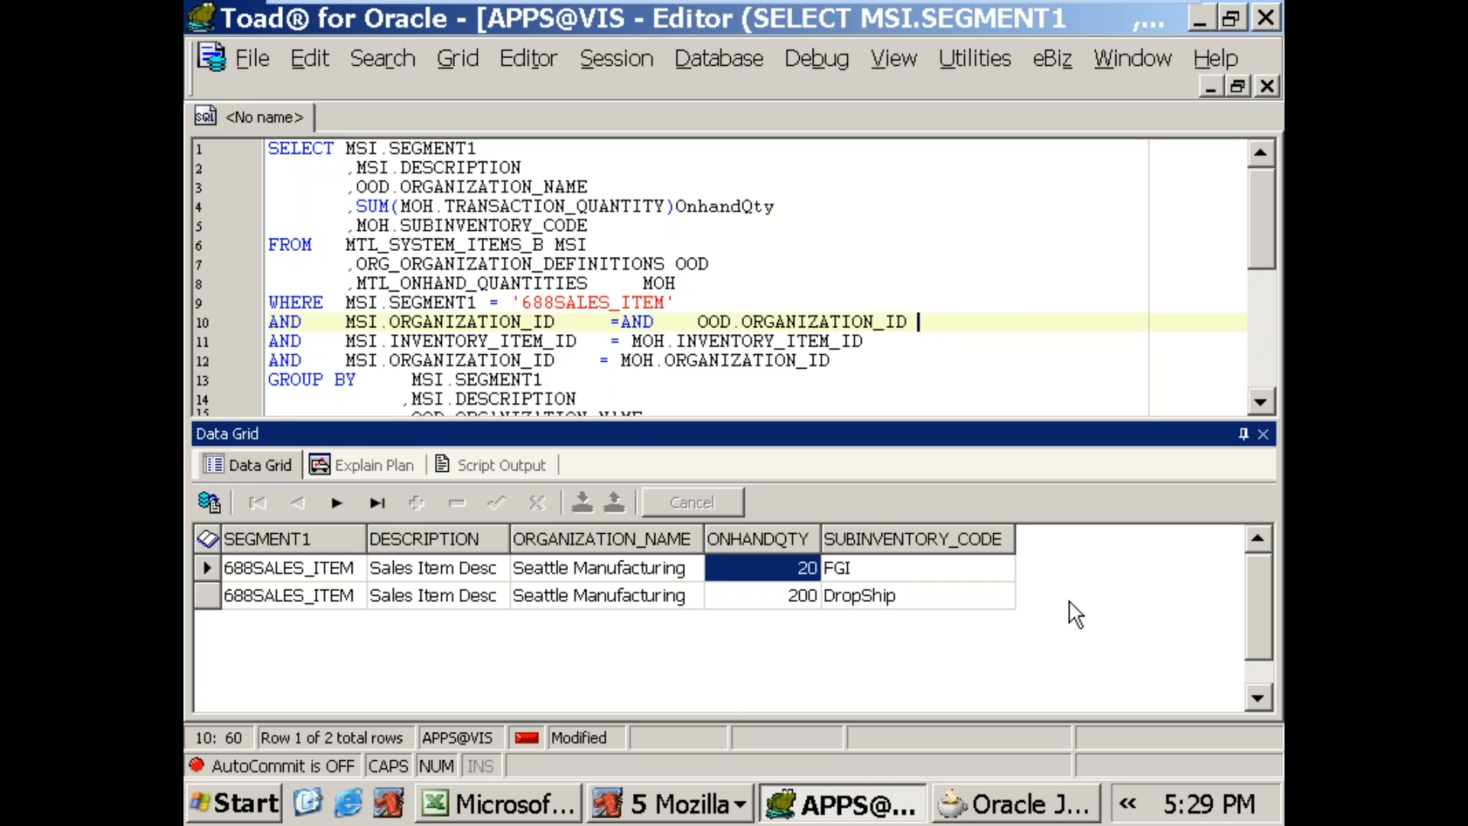
{"action": "key", "text": "Left"}
{"action": "key", "text": "Left"}
{"action": "key", "text": "Left"}
{"action": "key", "text": "Left"}
{"action": "key", "text": "Left"}
{"action": "key", "text": "Left"}
{"action": "key", "text": "Left"}
{"action": "key", "text": "Left"}
{"action": "key", "text": "Left"}
{"action": "key", "text": "Left"}
{"action": "key", "text": "Left"}
{"action": "key", "text": "Left"}
{"action": "key", "text": "Left"}
{"action": "key", "text": "Left"}
{"action": "key", "text": "Left"}
{"action": "key", "text": "Left"}
{"action": "key", "text": "Left"}
{"action": "key", "text": "Left"}
{"action": "key", "text": "Left"}
{"action": "key", "text": "Left"}
{"action": "key", "text": "Right"}
{"action": "key", "text": "Right"}
{"action": "key", "text": "Delete"}
{"action": "key", "text": "Delete"}
{"action": "key", "text": "Delete"}
{"action": "key", "text": "Delete"}
Step: Copy OOD.ORGANIZATION_ID onto a new line below the organization join and start that line with AND
{"action": "key", "text": "shift+End"}
{"action": "key", "text": "ctrl+c"}
{"action": "key", "text": "Right"}
{"action": "key", "text": "Return"}
{"action": "key", "text": "ctrl+v"}
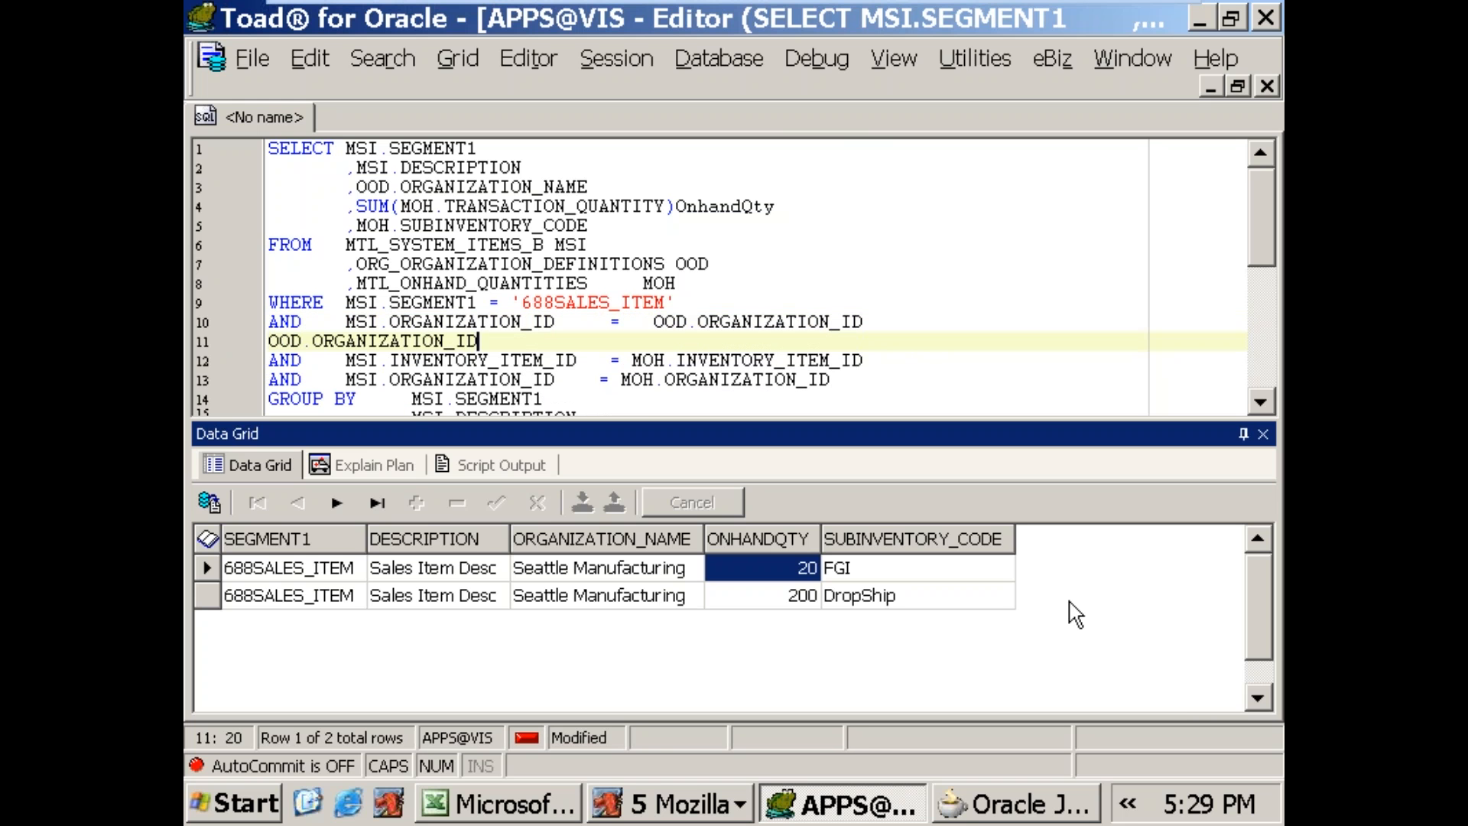
{"action": "key", "text": "Home"}
{"action": "type", "text": "AND"}
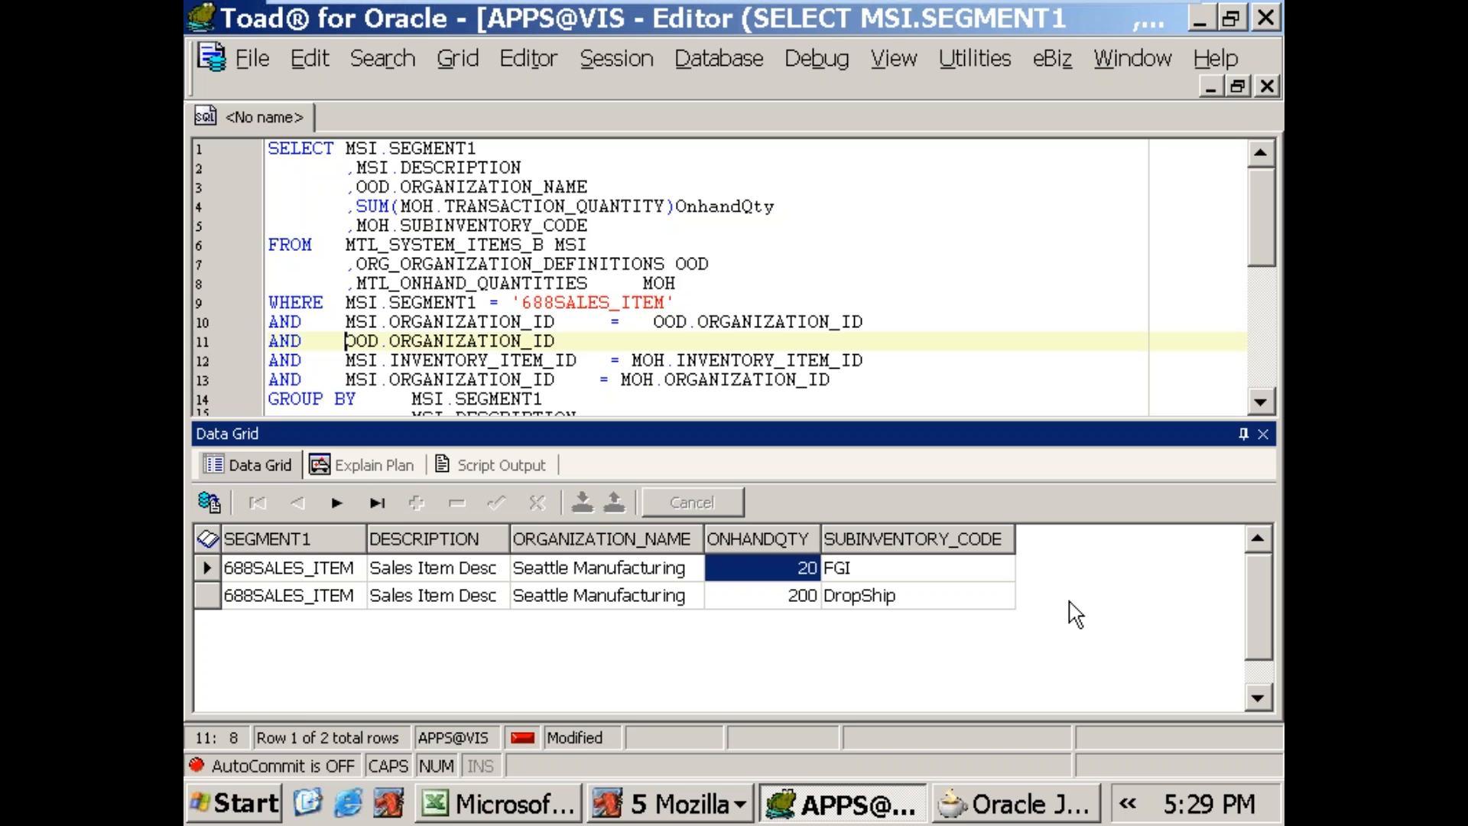
Step: Complete the new OOD.ORGANIZATION_ID condition with = 207 and run the query
{"action": "key", "text": "BackSpace"}
{"action": "key", "text": "Delete"}
{"action": "key", "text": "End"}
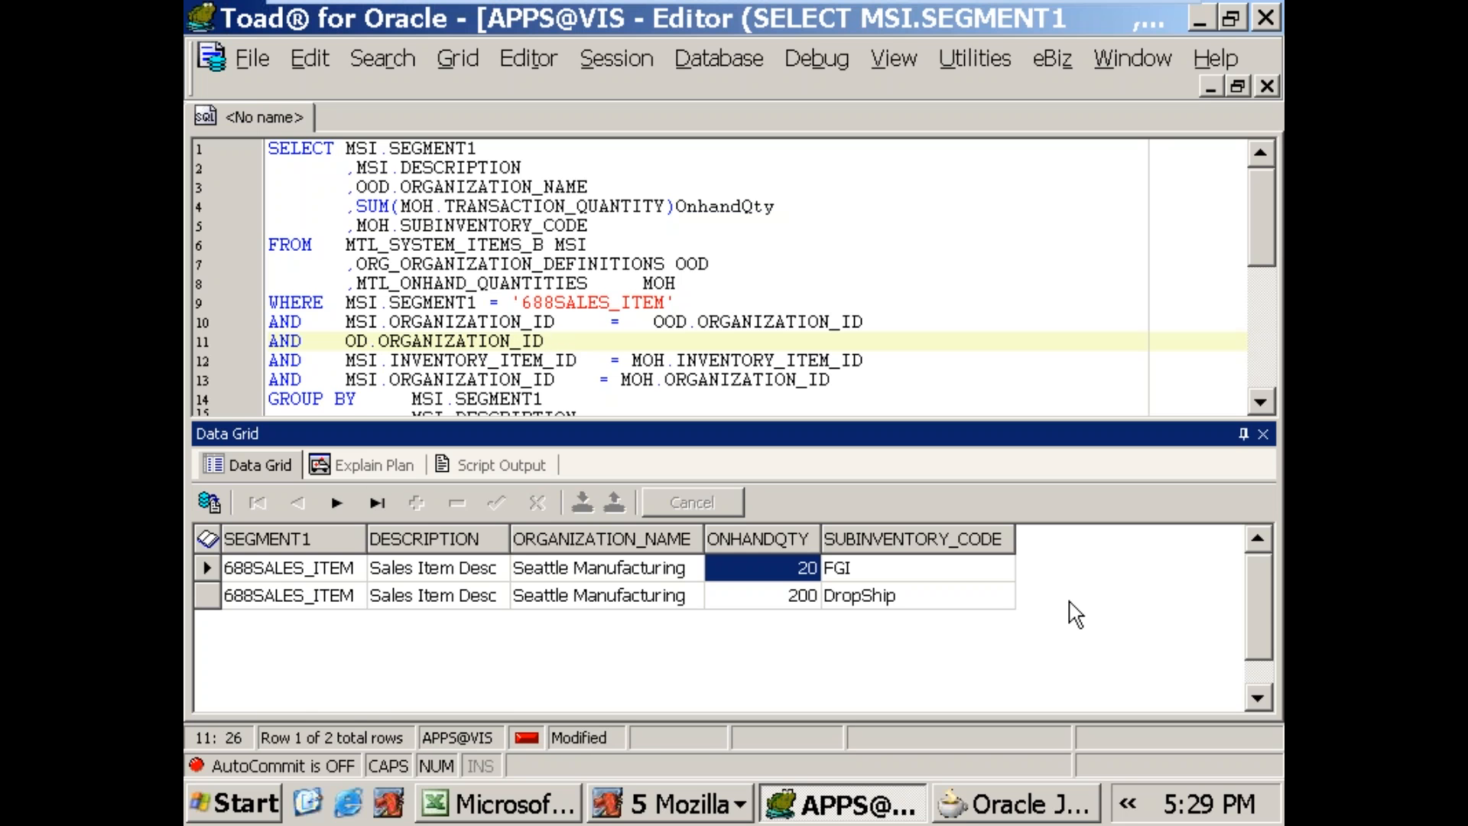
{"action": "key", "text": "Home"}
{"action": "key", "text": "Right"}
{"action": "key", "text": "Right"}
{"action": "key", "text": "Right"}
{"action": "key", "text": "Right"}
{"action": "key", "text": "Right"}
{"action": "key", "text": "Right"}
{"action": "key", "text": "Right"}
{"action": "key", "text": "Right"}
{"action": "key", "text": "Right"}
{"action": "key", "text": "Right"}
{"action": "key", "text": "Left"}
{"action": "key", "text": "Left"}
{"action": "key", "text": "Left"}
{"action": "type", "text": "O"}
{"action": "key", "text": "End"}
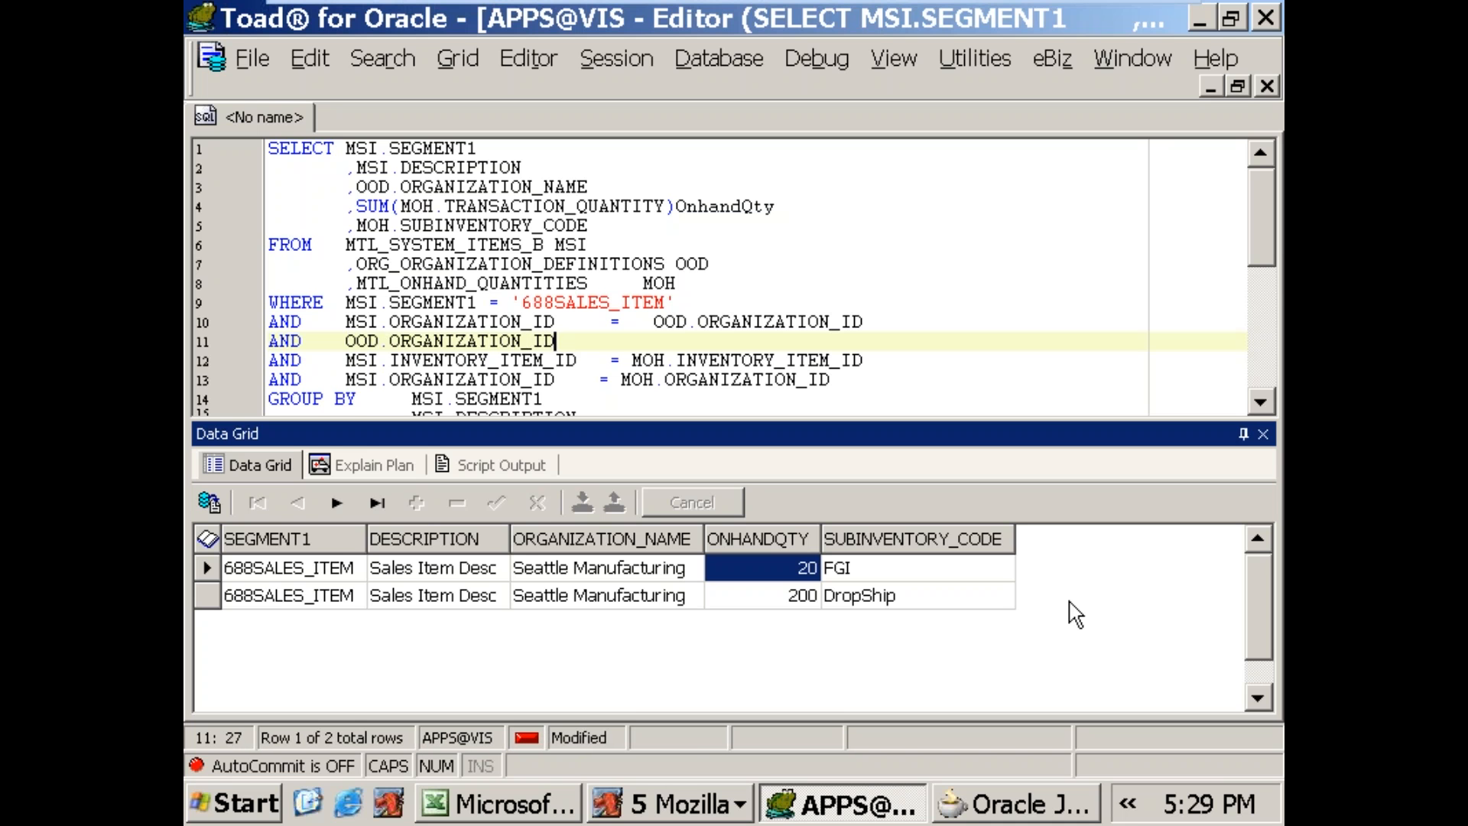
{"action": "type", "text": "= 207"}
{"action": "key", "text": "F9"}
Step: Replace 207 in the OOD.ORGANIZATION_ID condition with the organization name subquery copied from itemsVO in Oracle JDeveloper
{"action": "key", "text": "Left"}
{"action": "key", "text": "Left"}
{"action": "key", "text": "Left"}
{"action": "key", "text": "shift+End"}
{"action": "key", "text": "Delete"}
{"action": "left_click", "coordinate": [979, 810]}
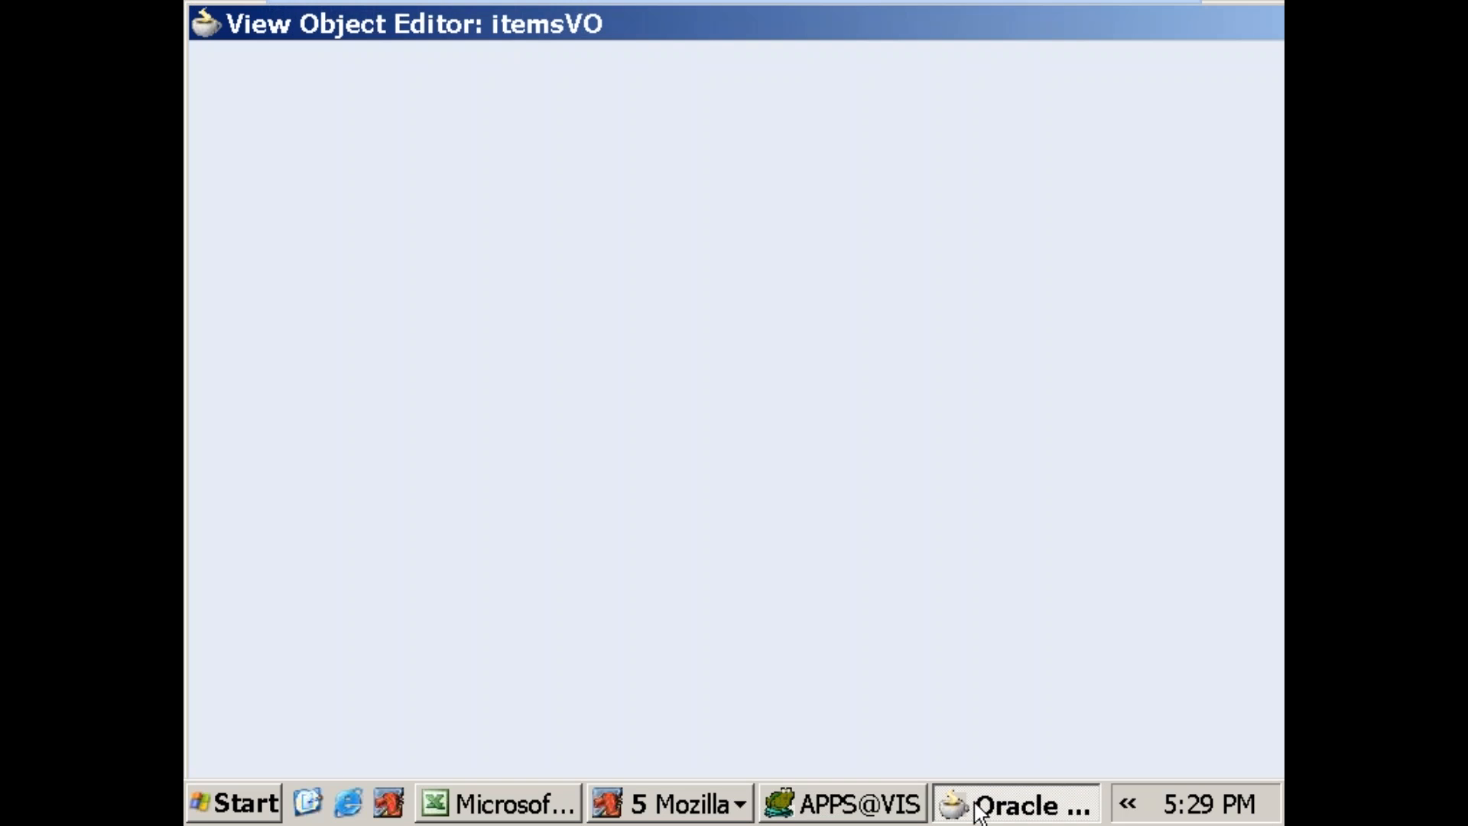
{"action": "left_click_drag", "start_coordinate": [785, 427], "coordinate": [1096, 484]}
{"action": "key", "text": "ctrl+c"}
{"action": "key", "text": "alt+Tab"}
{"action": "key", "text": "ctrl+v"}
Step: Copy the whole revised query from Toad over the itemsVO query statement in Oracle JDeveloper
{"action": "left_click", "coordinate": [952, 301]}
{"action": "key", "text": "ctrl+a"}
{"action": "left_click", "coordinate": [939, 809]}
{"action": "left_click", "coordinate": [876, 361]}
{"action": "key", "text": "ctrl+a"}
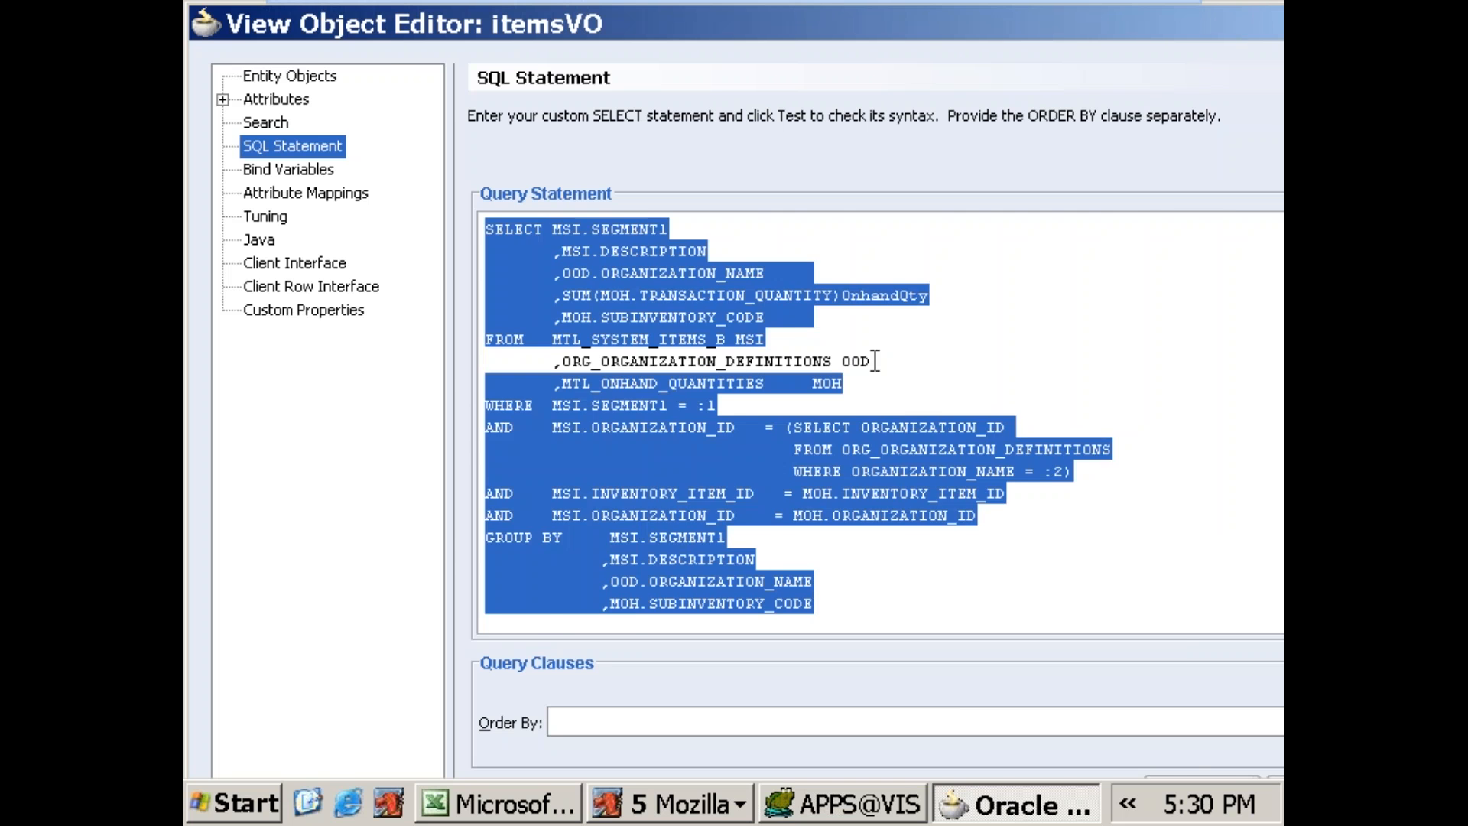
{"action": "key", "text": "ctrl+v"}
Step: Test the revised itemsVO query statement and save the view object
{"action": "left_click_drag", "start_coordinate": [1051, 15], "coordinate": [838, 6]}
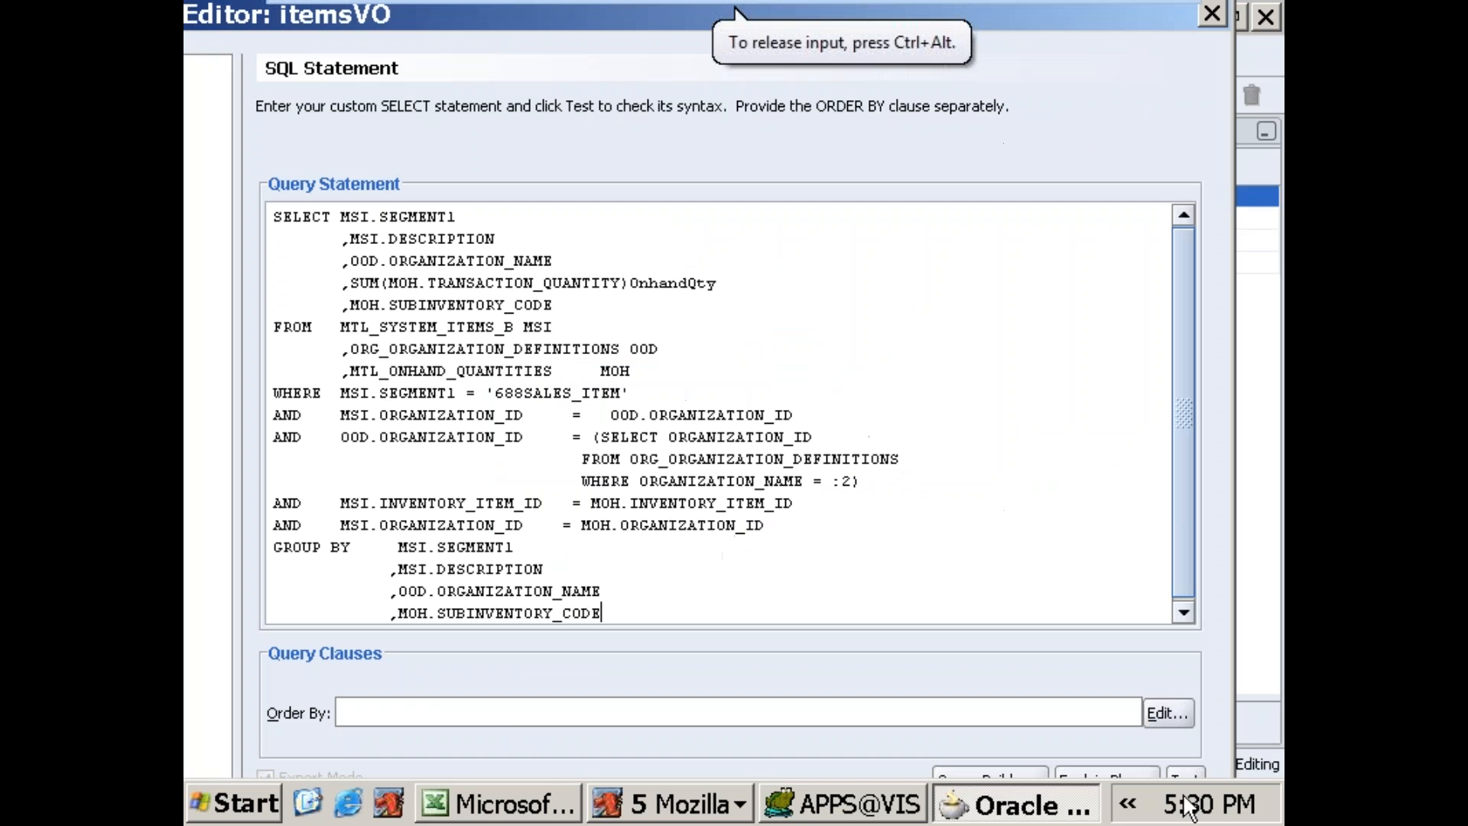
{"action": "left_click_drag", "start_coordinate": [612, 42], "coordinate": [637, 17]}
{"action": "left_click", "coordinate": [1216, 756]}
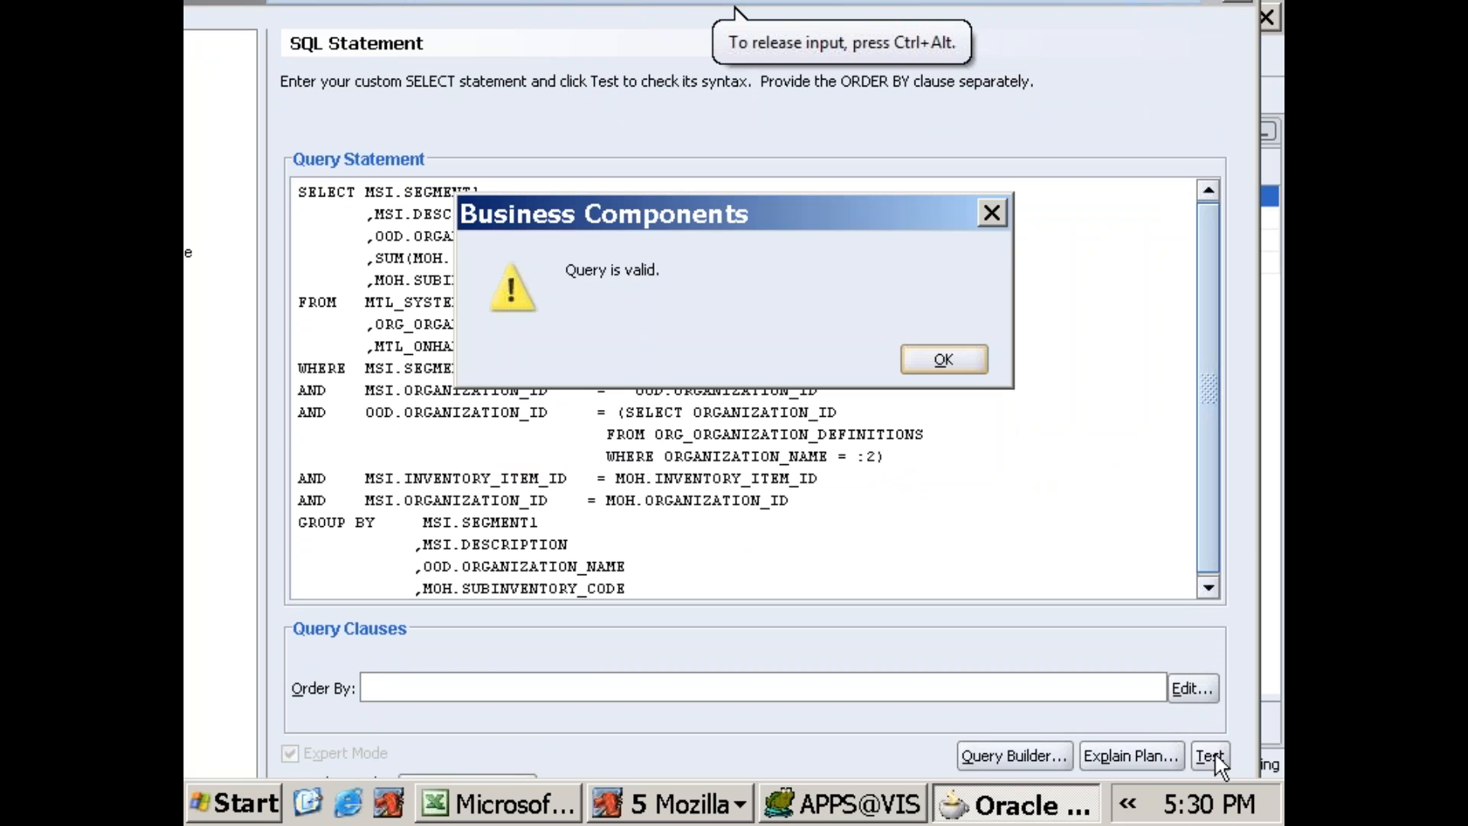
{"action": "left_click", "coordinate": [935, 360]}
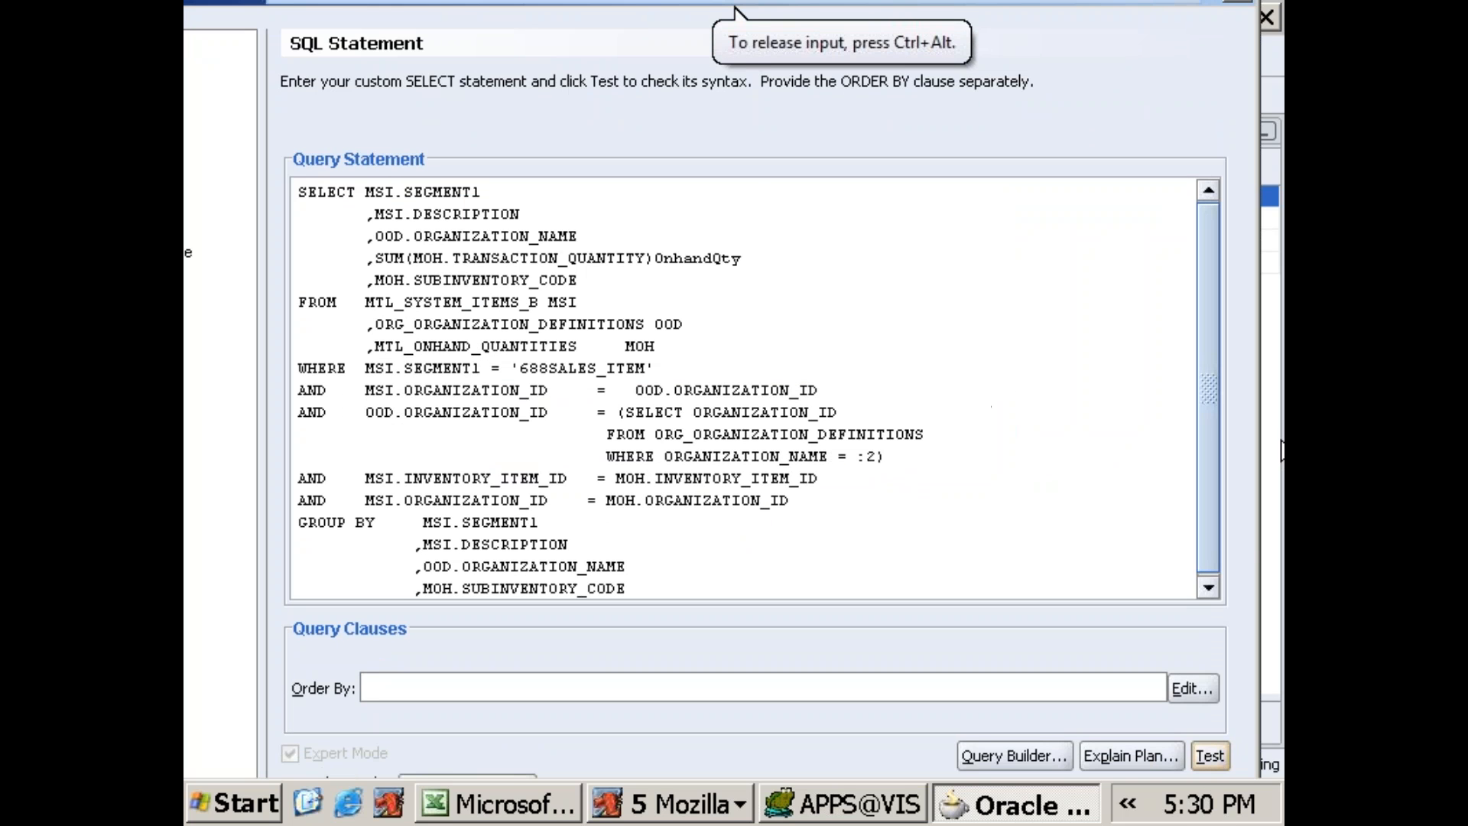
{"action": "left_click_drag", "start_coordinate": [1259, 66], "coordinate": [962, 114]}
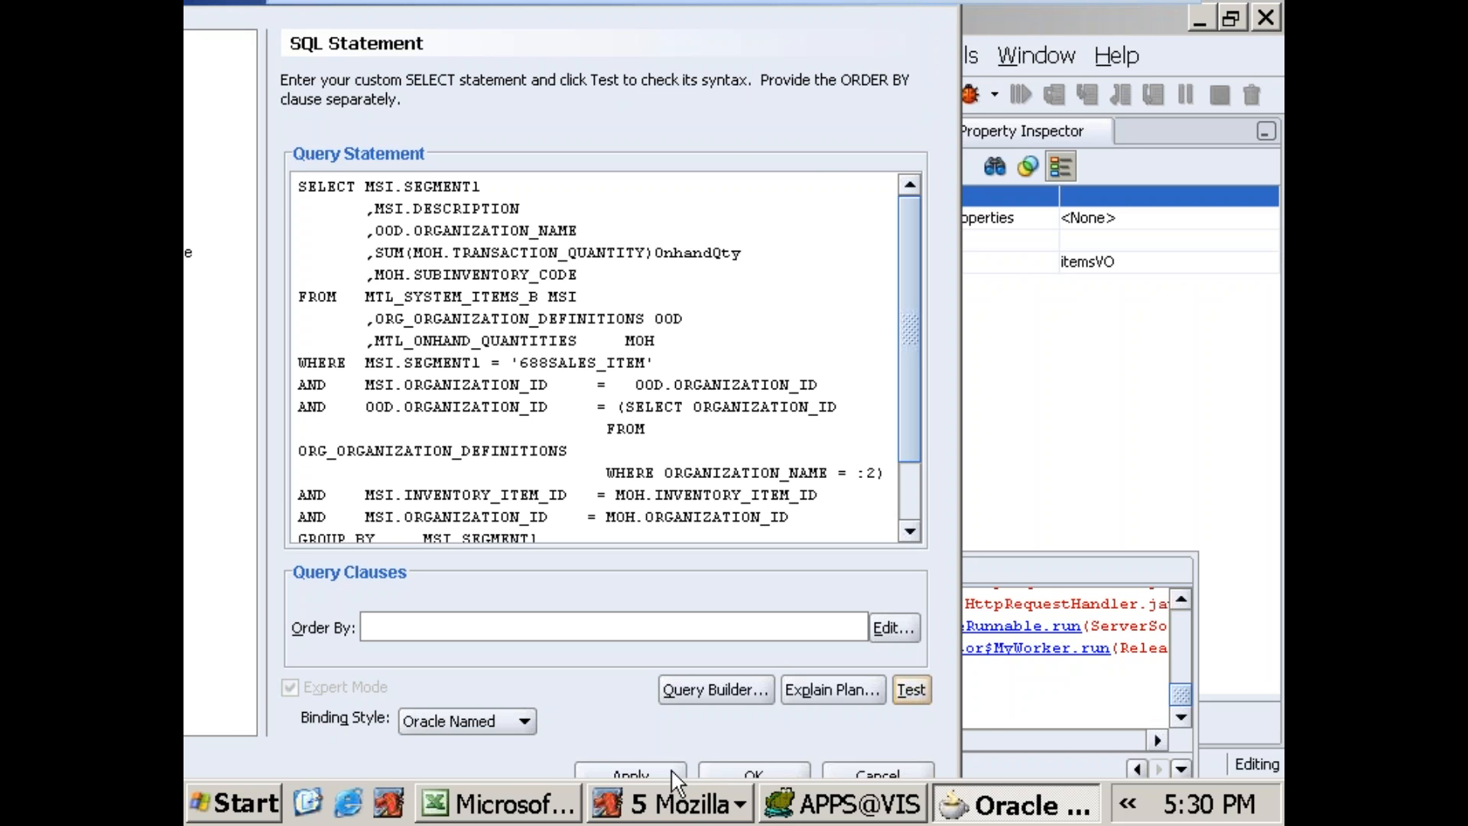
{"action": "left_click", "coordinate": [720, 771]}
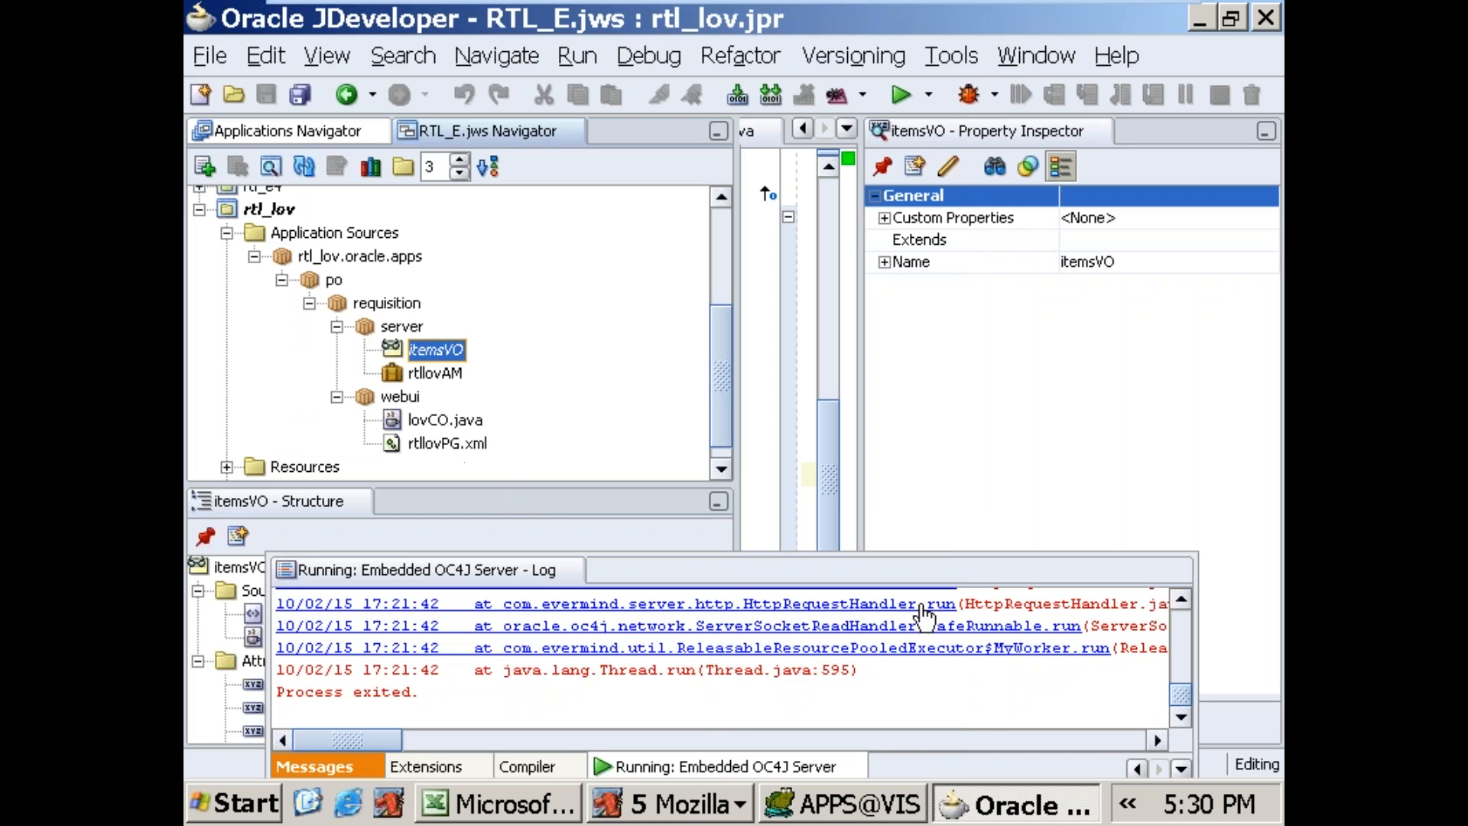
Step: Close the old Items Page browser window and run rtllovPG.xml from the rtl_lov project
{"action": "left_click", "coordinate": [647, 805]}
{"action": "right_click", "coordinate": [687, 617]}
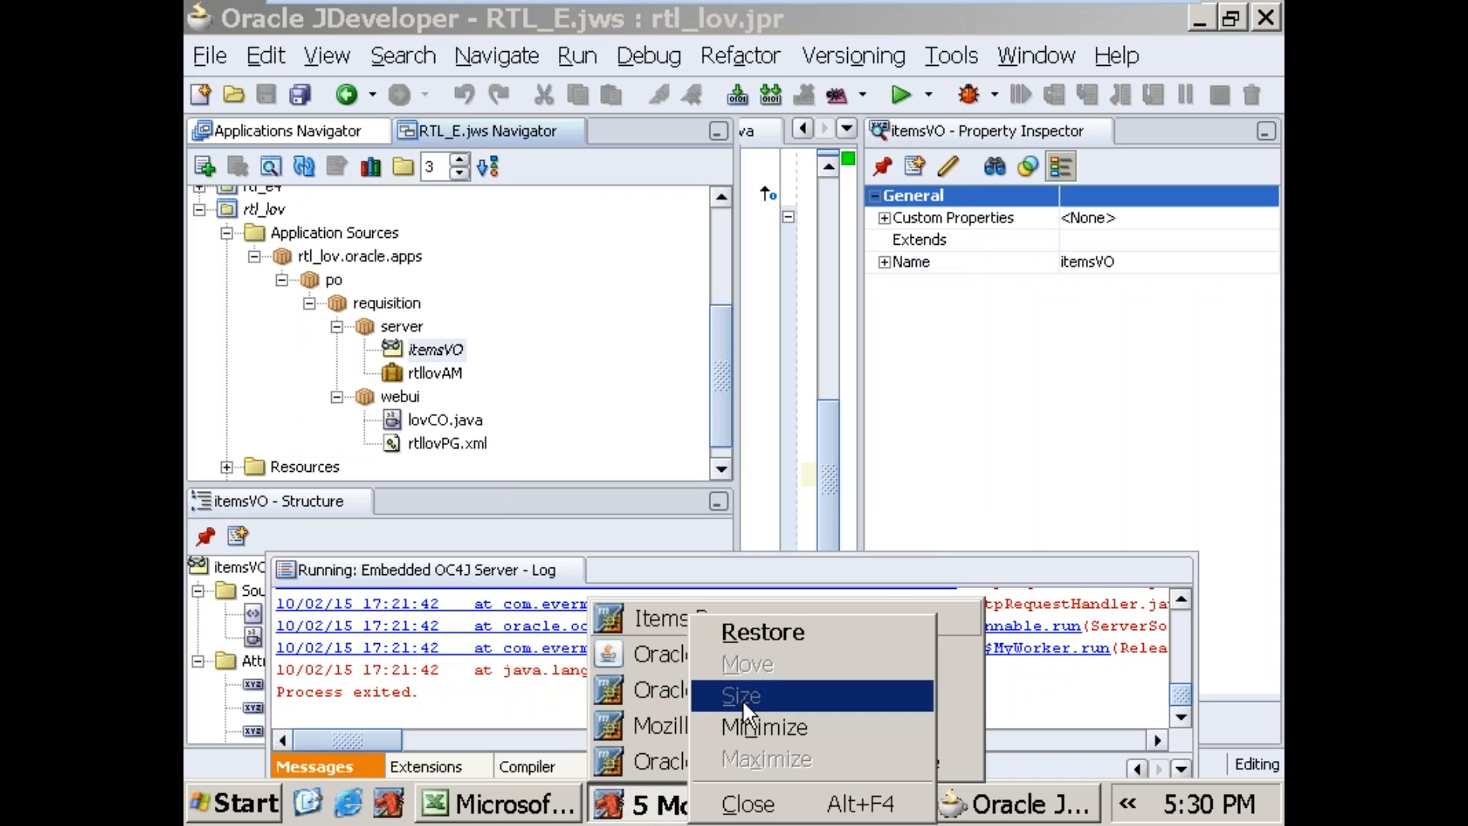
{"action": "left_click", "coordinate": [734, 800]}
{"action": "left_click", "coordinate": [440, 444]}
{"action": "right_click", "coordinate": [440, 445]}
{"action": "left_click", "coordinate": [493, 567]}
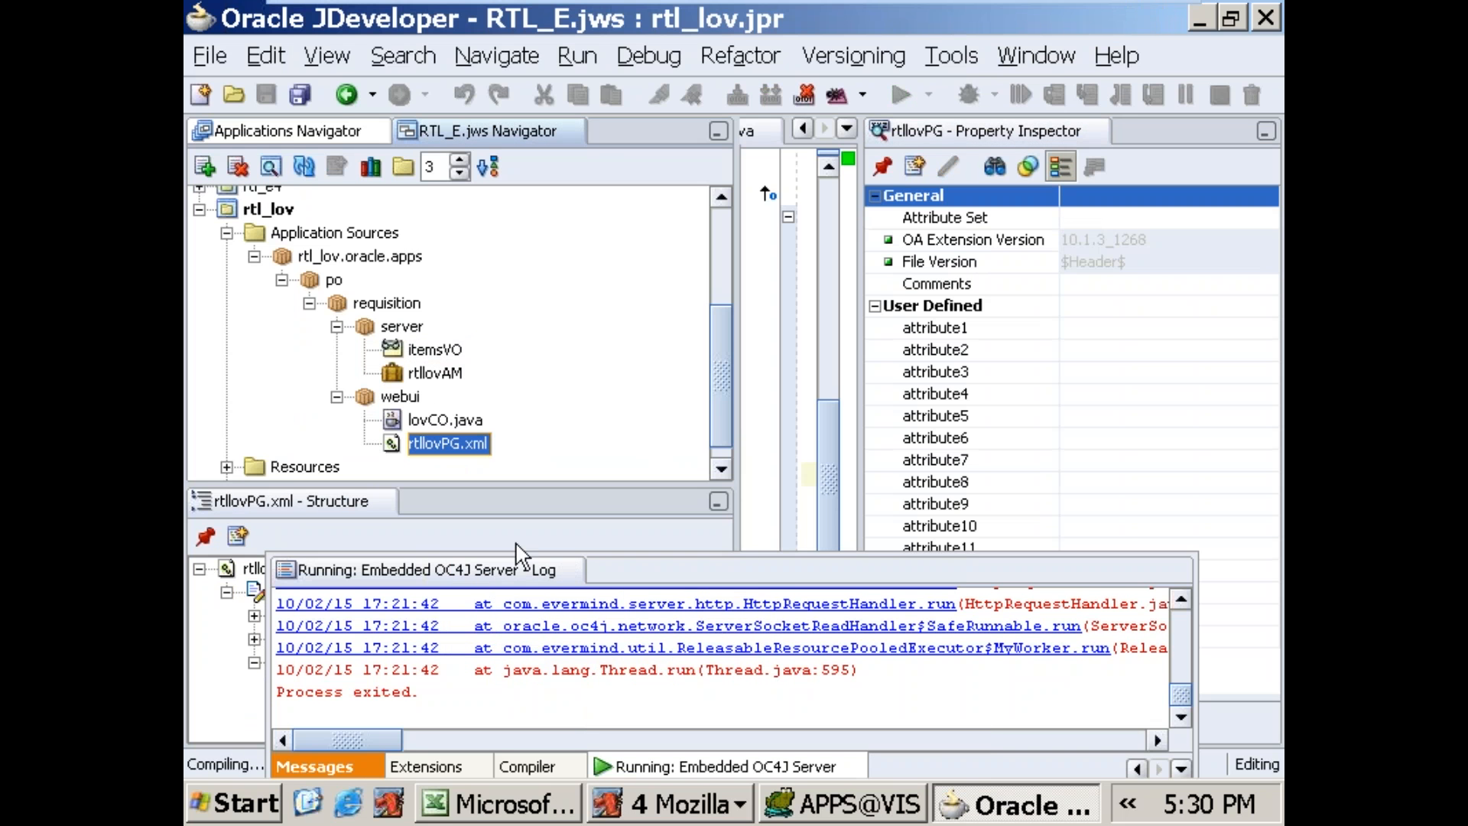
Step: Copy the organization name Seattle Manufacturing from the Query Material form in Oracle Applications and return to Oracle JDeveloper
{"action": "left_click", "coordinate": [691, 807]}
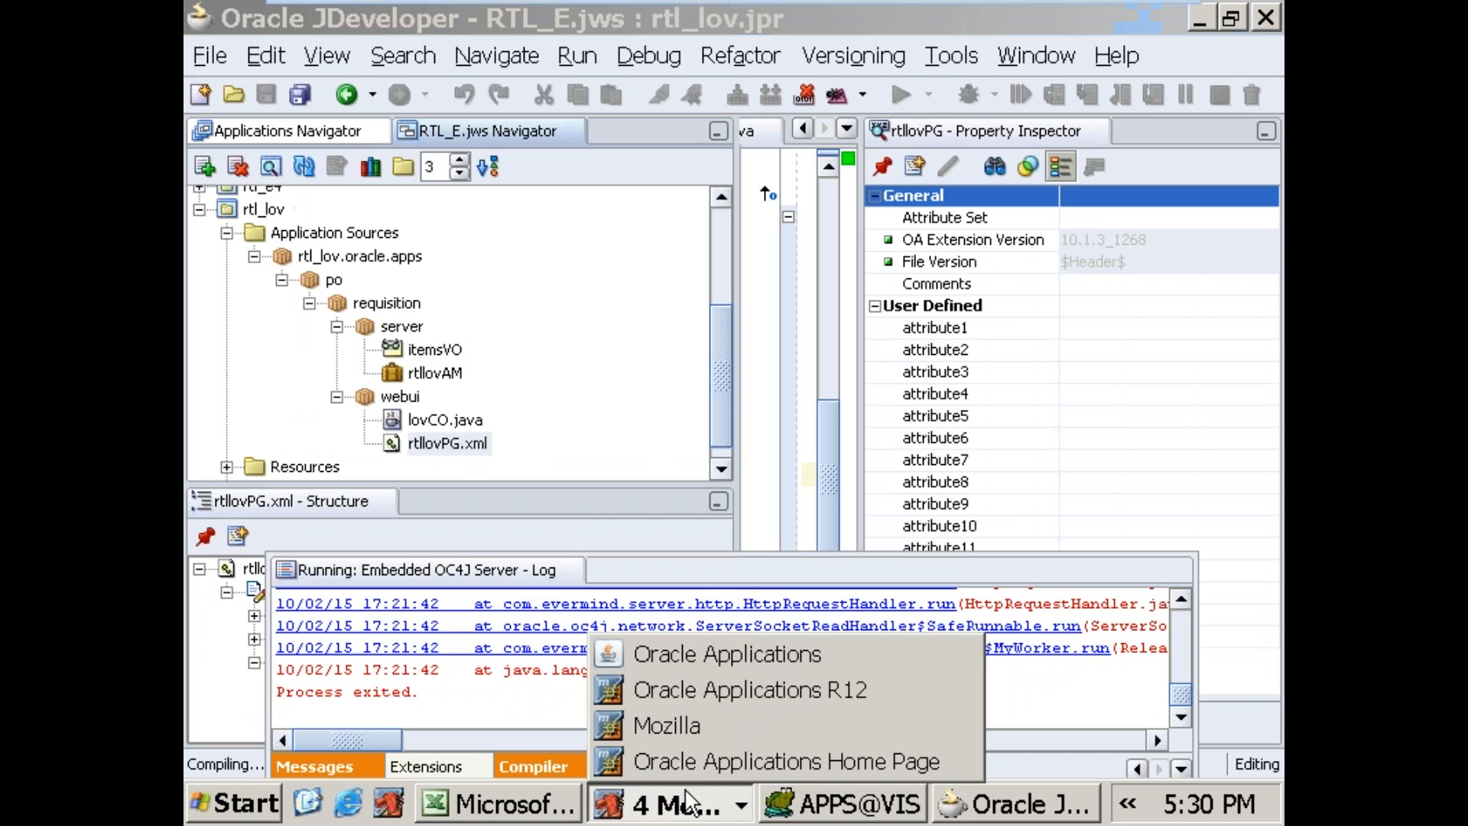
{"action": "left_click", "coordinate": [825, 824]}
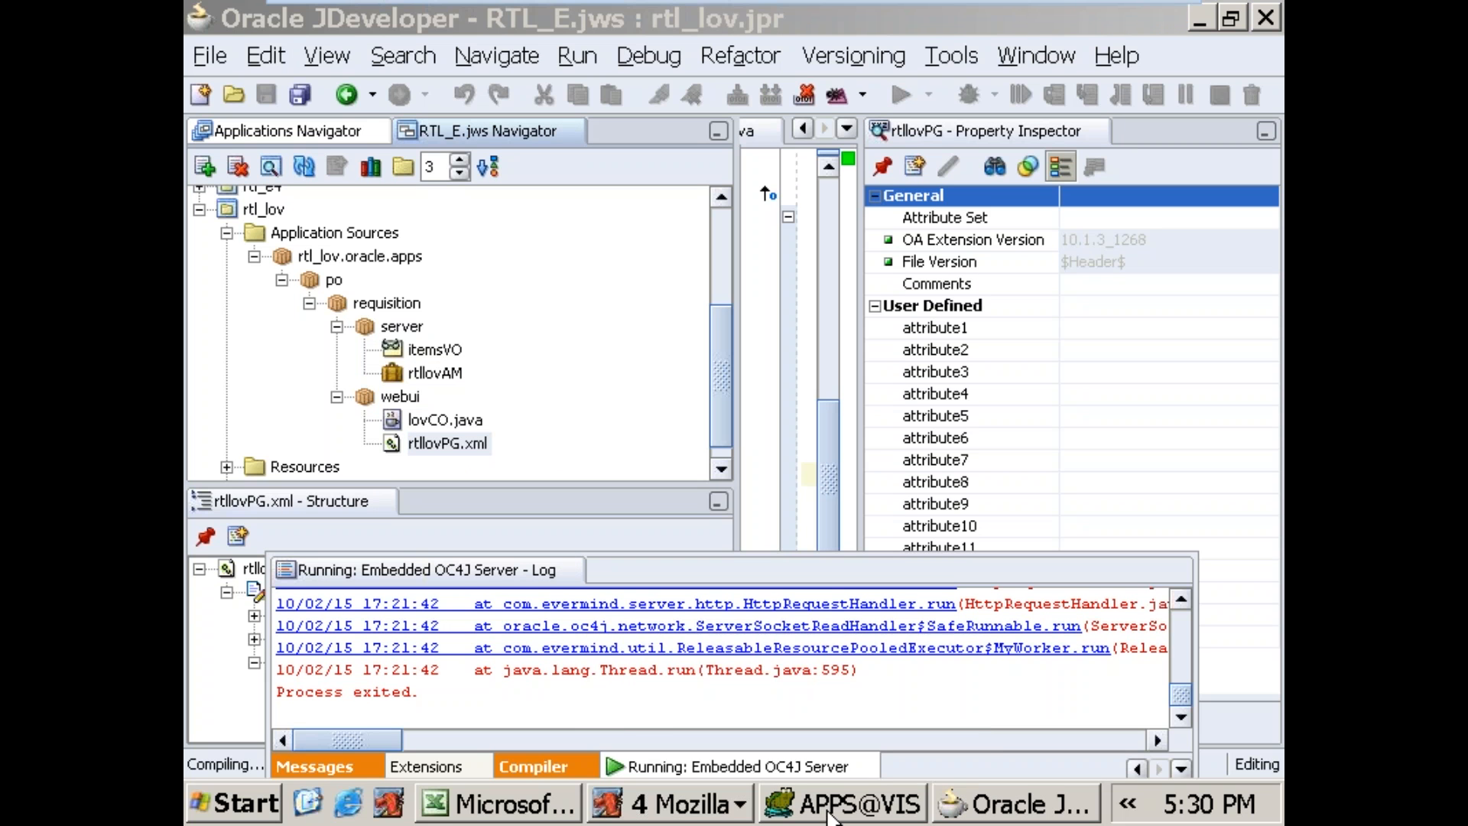
{"action": "left_click", "coordinate": [684, 810]}
{"action": "left_click", "coordinate": [676, 658]}
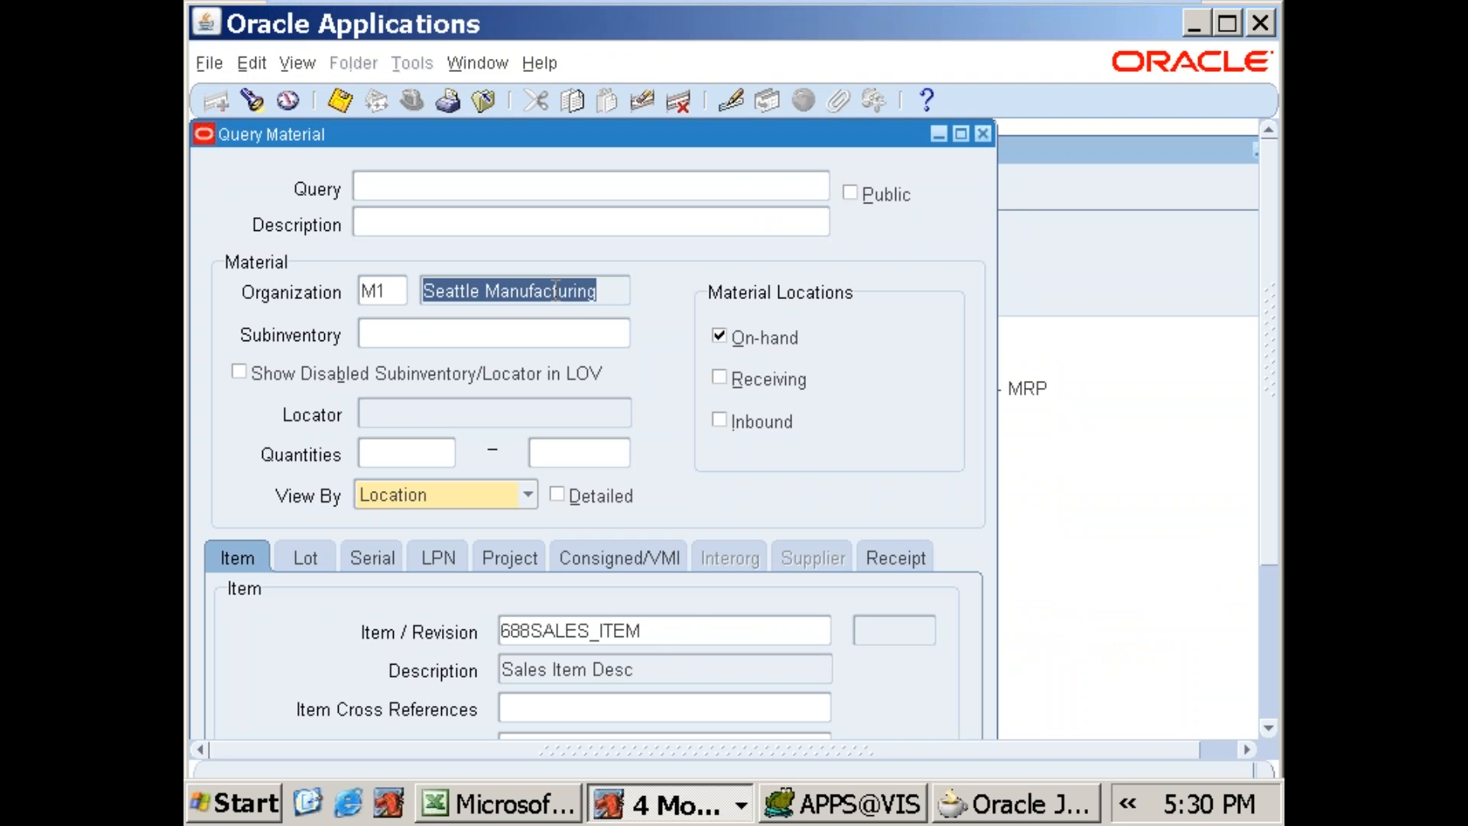
{"action": "right_click", "coordinate": [557, 296]}
{"action": "left_click", "coordinate": [598, 339]}
{"action": "left_click", "coordinate": [946, 803]}
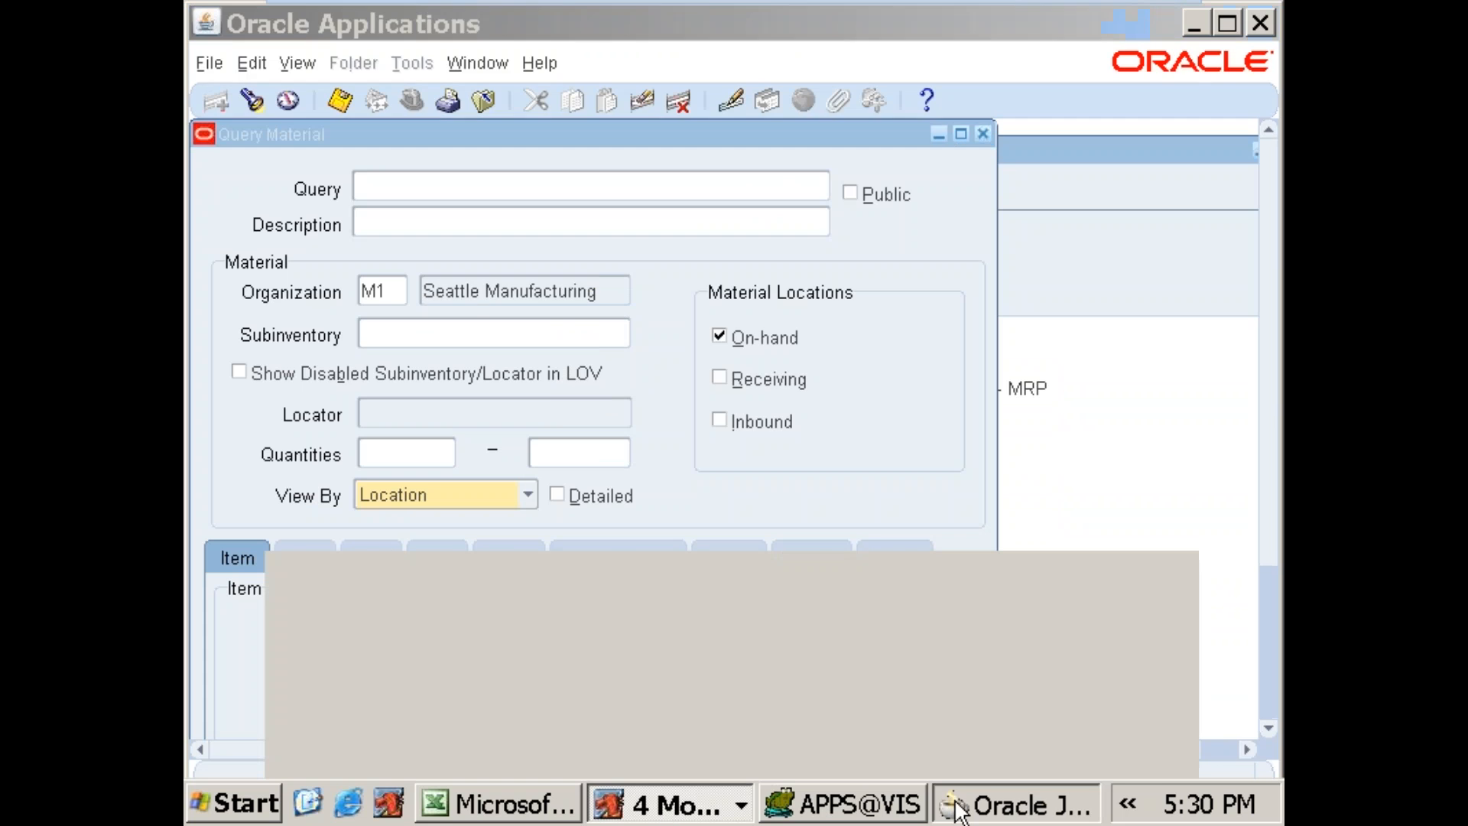
Step: Check the hard-coded MSI.SEGMENT1 value '688SALES_ITEM' in the Toad query, then switch back to Oracle JDeveloper
{"action": "left_click", "coordinate": [722, 523]}
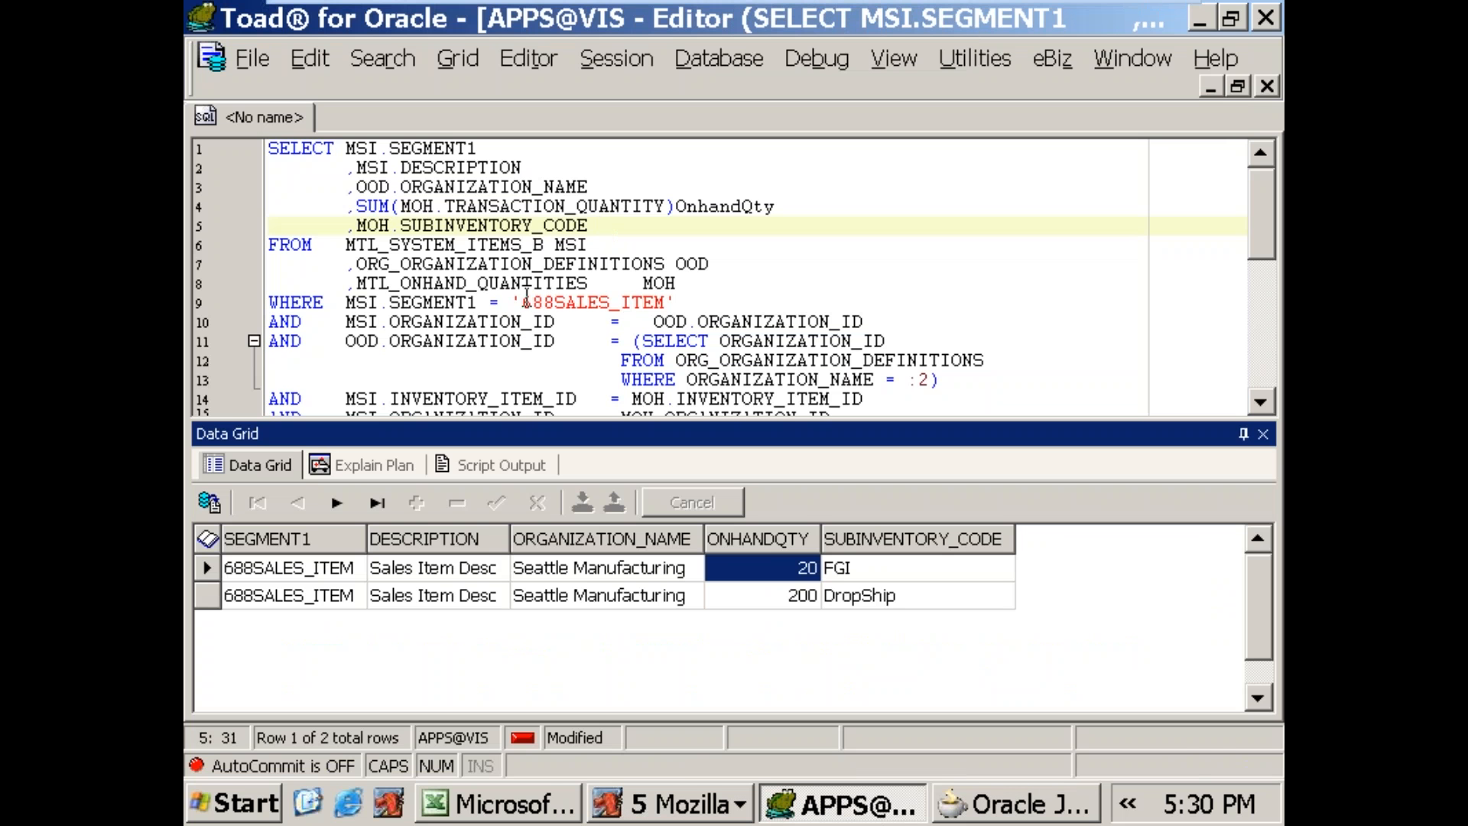
{"action": "left_click_drag", "start_coordinate": [511, 302], "coordinate": [673, 300]}
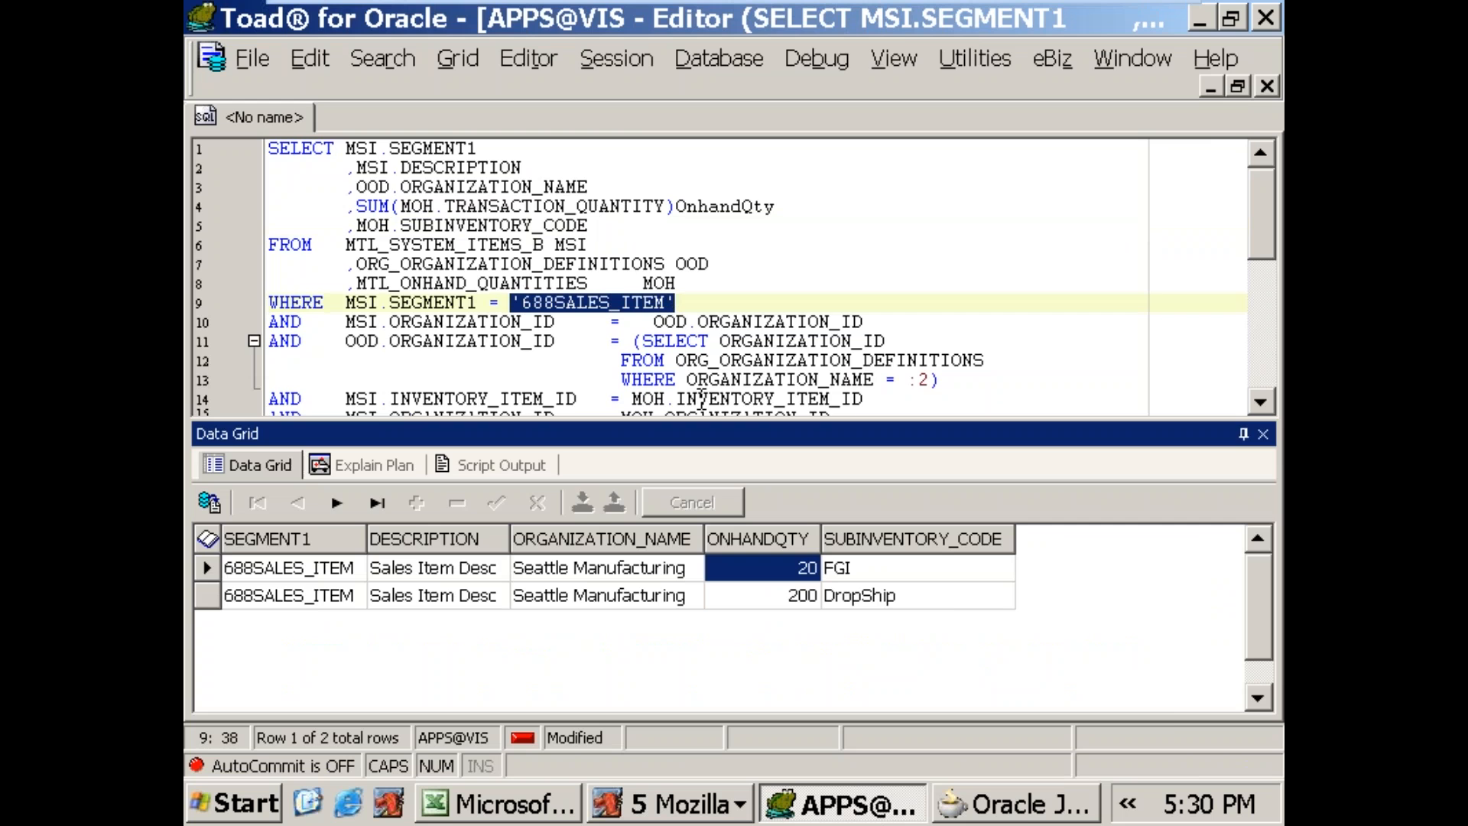
{"action": "left_click", "coordinate": [1027, 804]}
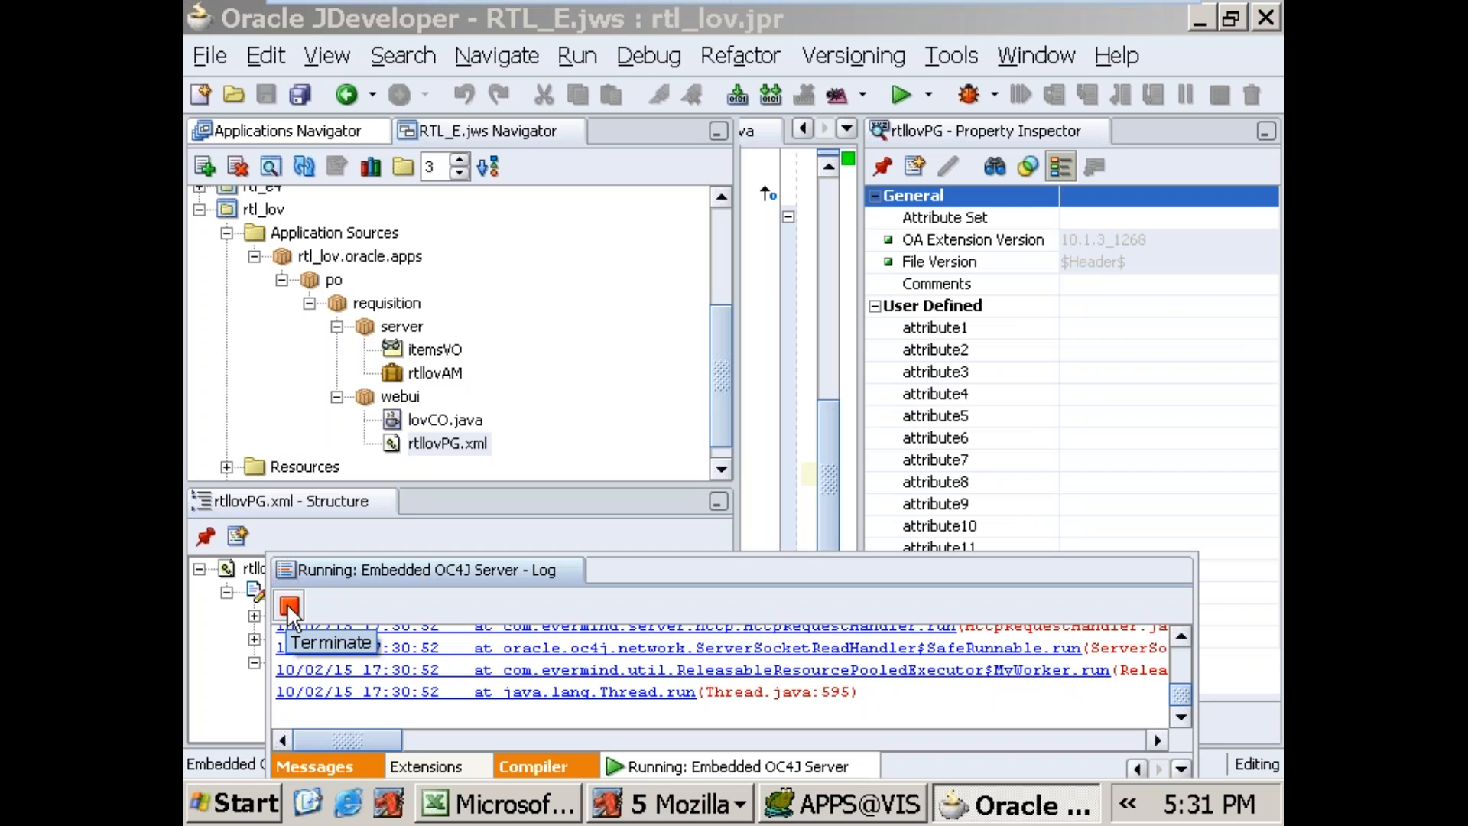
Step: Enter Seattle Manufacturing as the Org Name on the Items Page in Mozilla and try to fetch the item details
{"action": "left_click", "coordinate": [666, 804]}
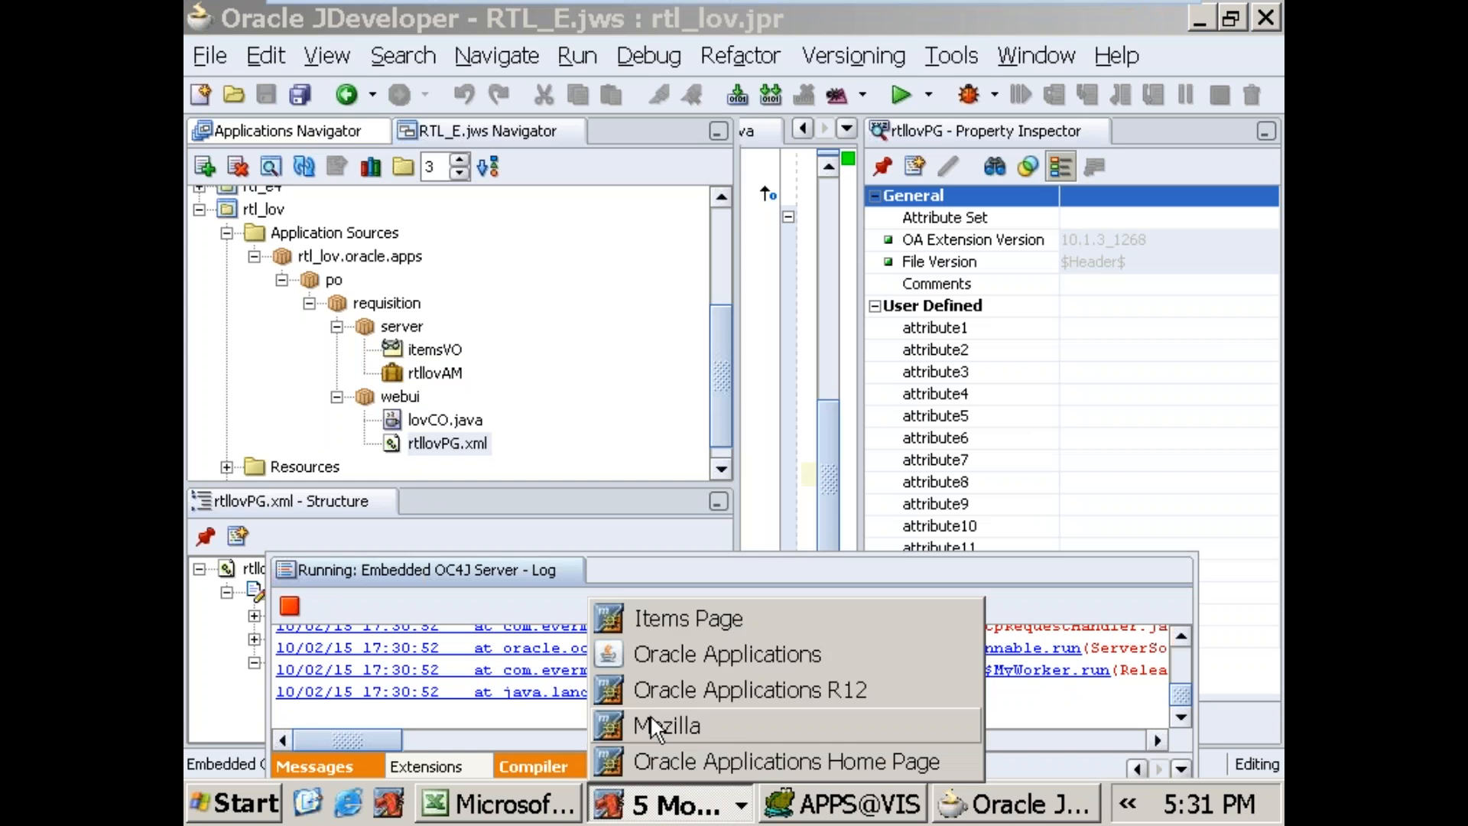
{"action": "left_click", "coordinate": [650, 623]}
{"action": "left_click", "coordinate": [819, 187]}
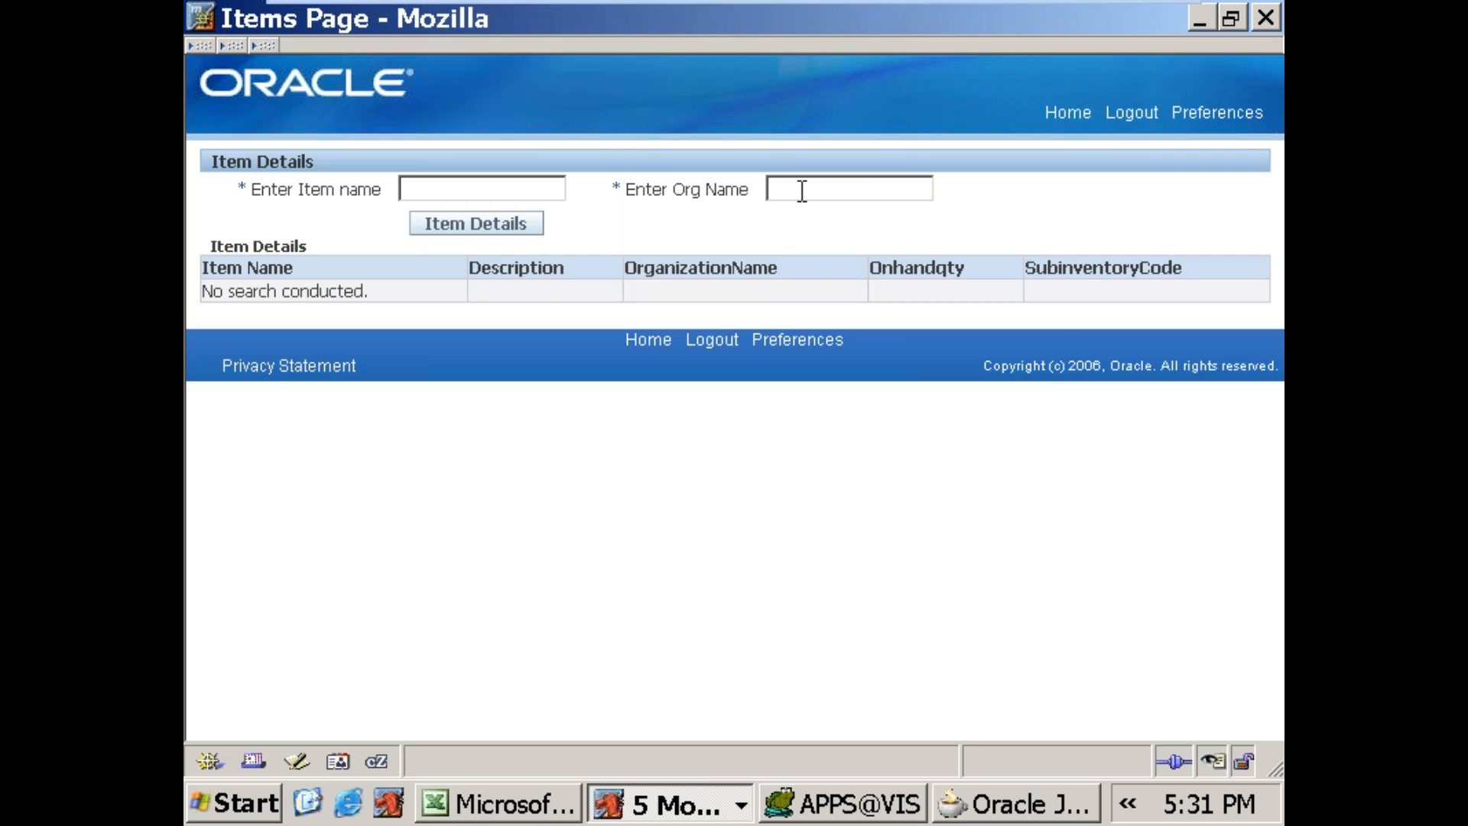
{"action": "key", "text": "ctrl+v"}
{"action": "left_click", "coordinate": [471, 229]}
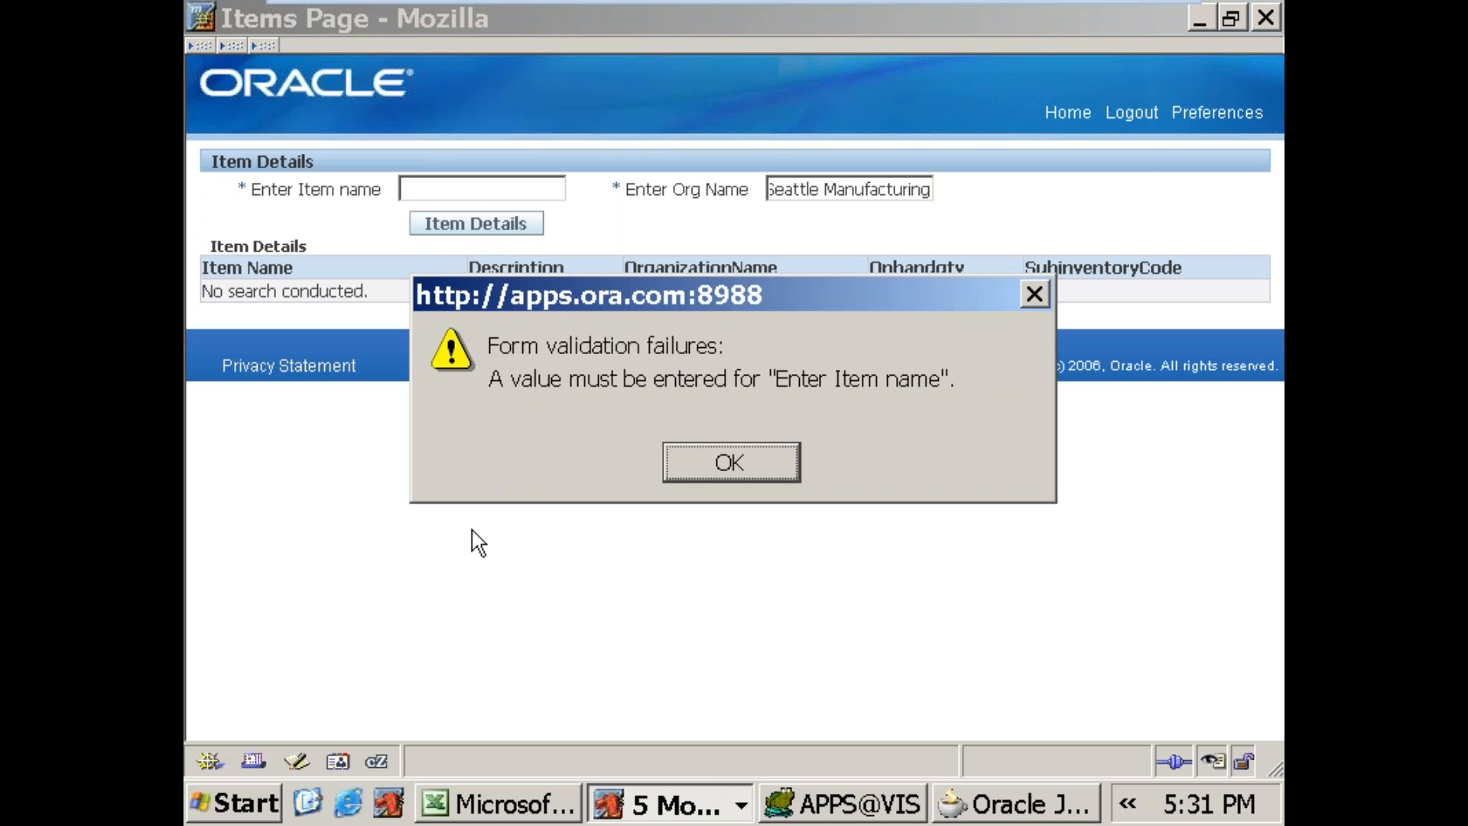
{"action": "left_click", "coordinate": [689, 462]}
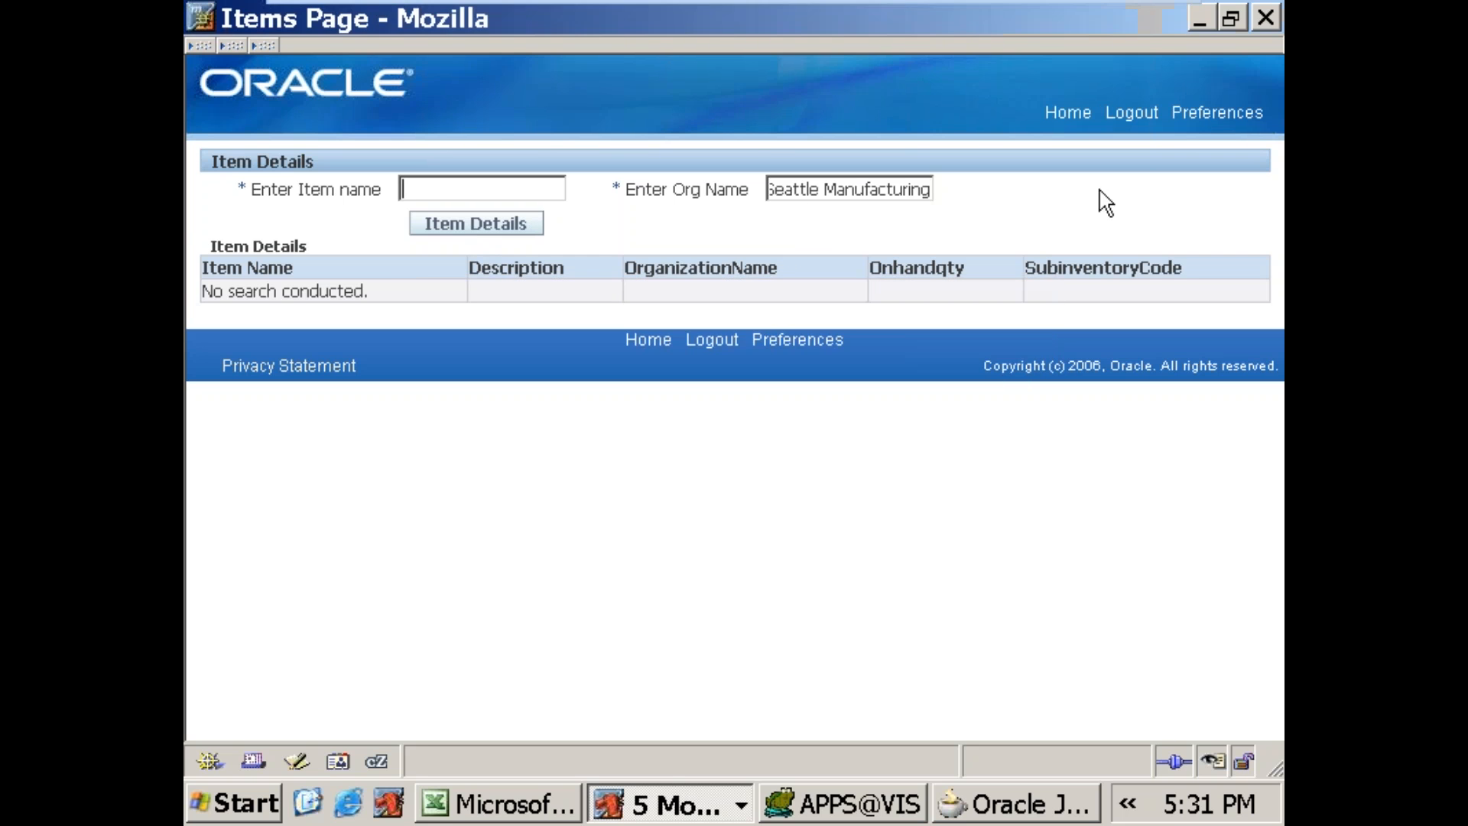
Step: Close the Items Page and terminate the embedded OC4J server in Oracle JDeveloper
{"action": "left_click", "coordinate": [1268, 17]}
{"action": "left_click", "coordinate": [289, 606]}
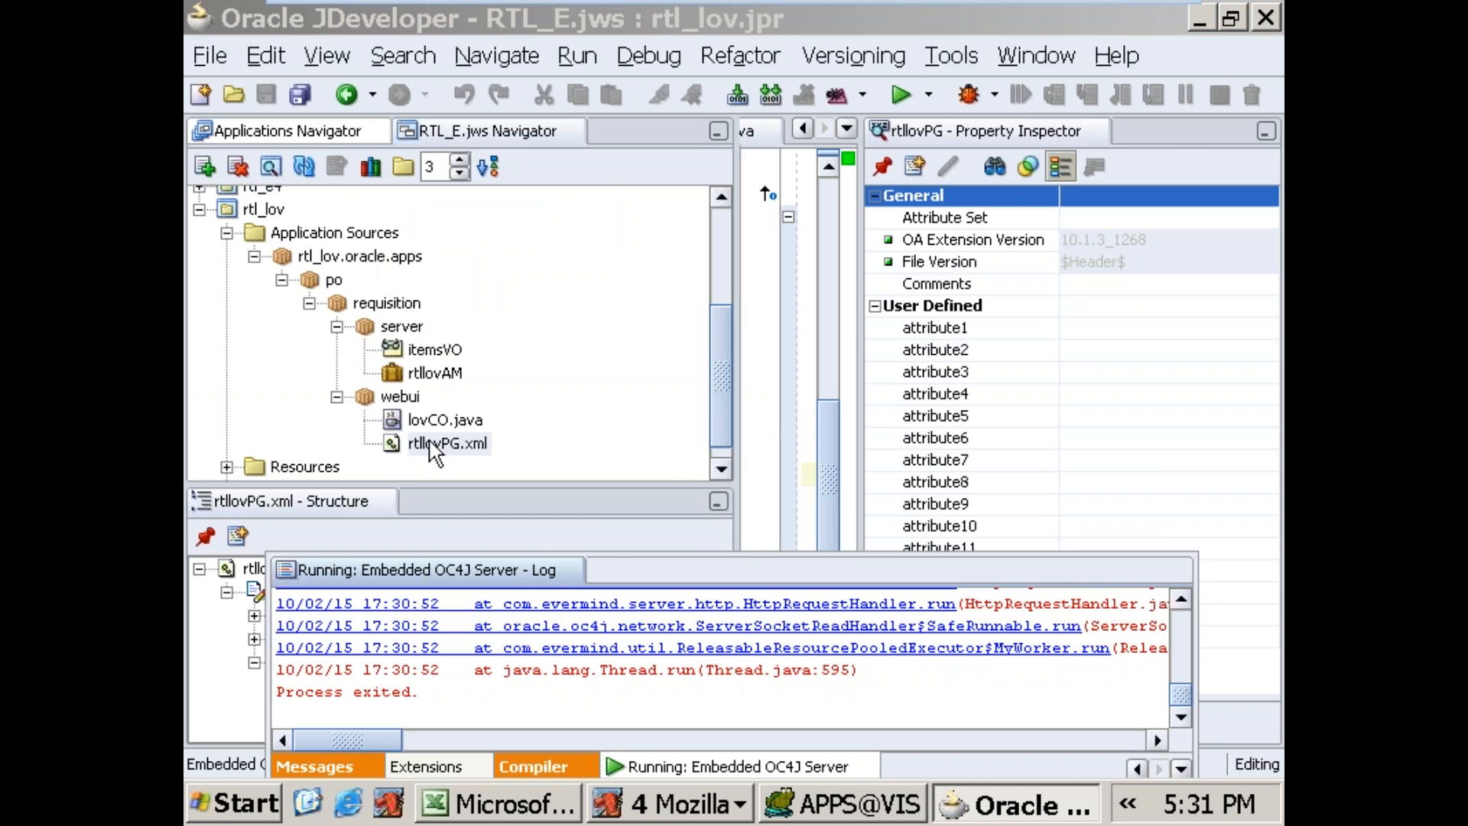
Step: Edit the itemsVO SQL statement to replace the literal '688SALES_ITEM' with the bind variable :1
{"action": "left_click", "coordinate": [442, 349]}
{"action": "right_click", "coordinate": [444, 348]}
{"action": "left_click", "coordinate": [492, 377]}
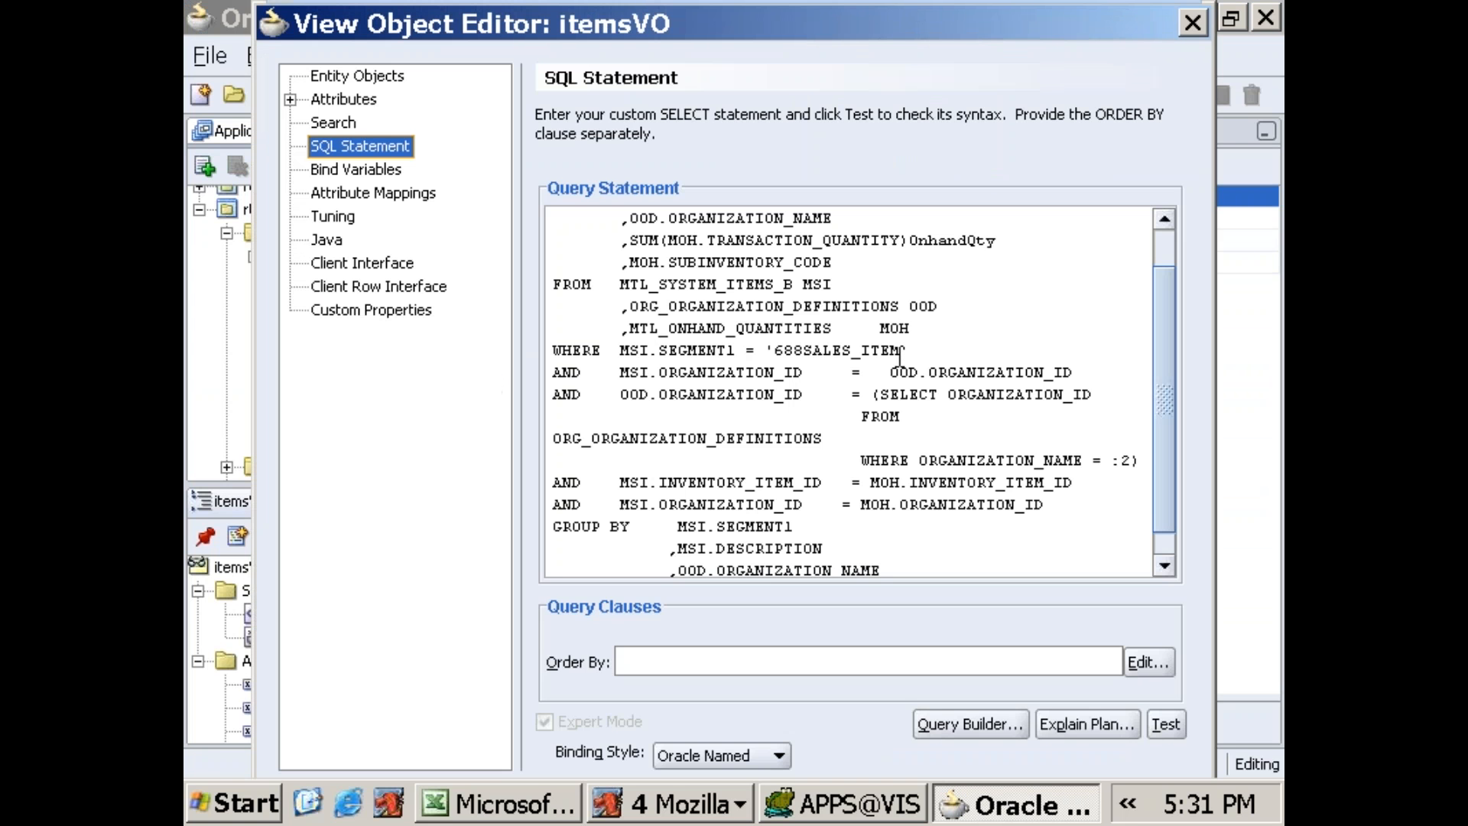
{"action": "left_click_drag", "start_coordinate": [769, 350], "coordinate": [932, 362]}
{"action": "type", "text": ":1"}
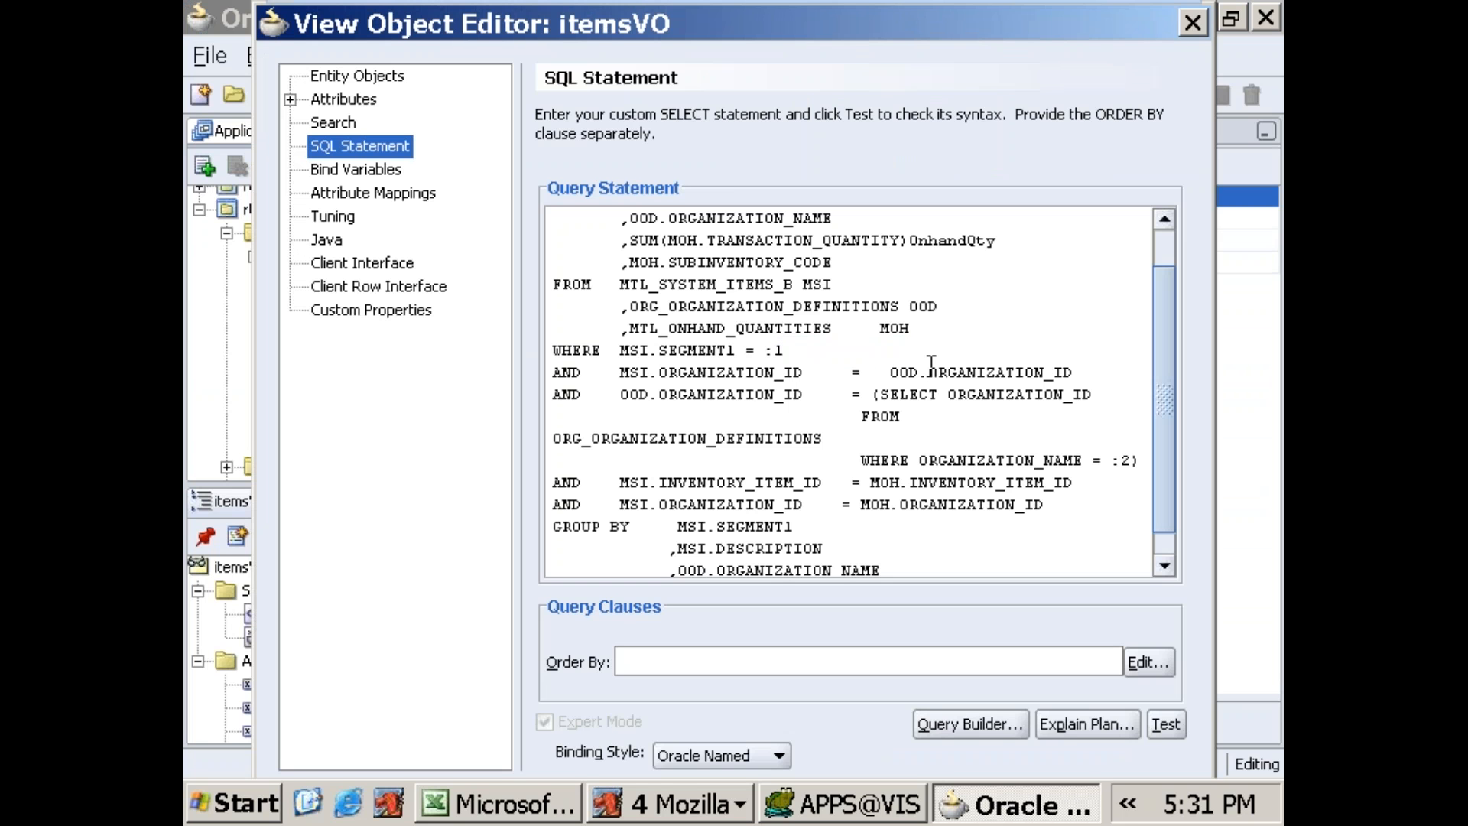
Step: Test the itemsVO SQL statement, then accept the edited query and close the View Object Editor
{"action": "left_click", "coordinate": [1164, 722]}
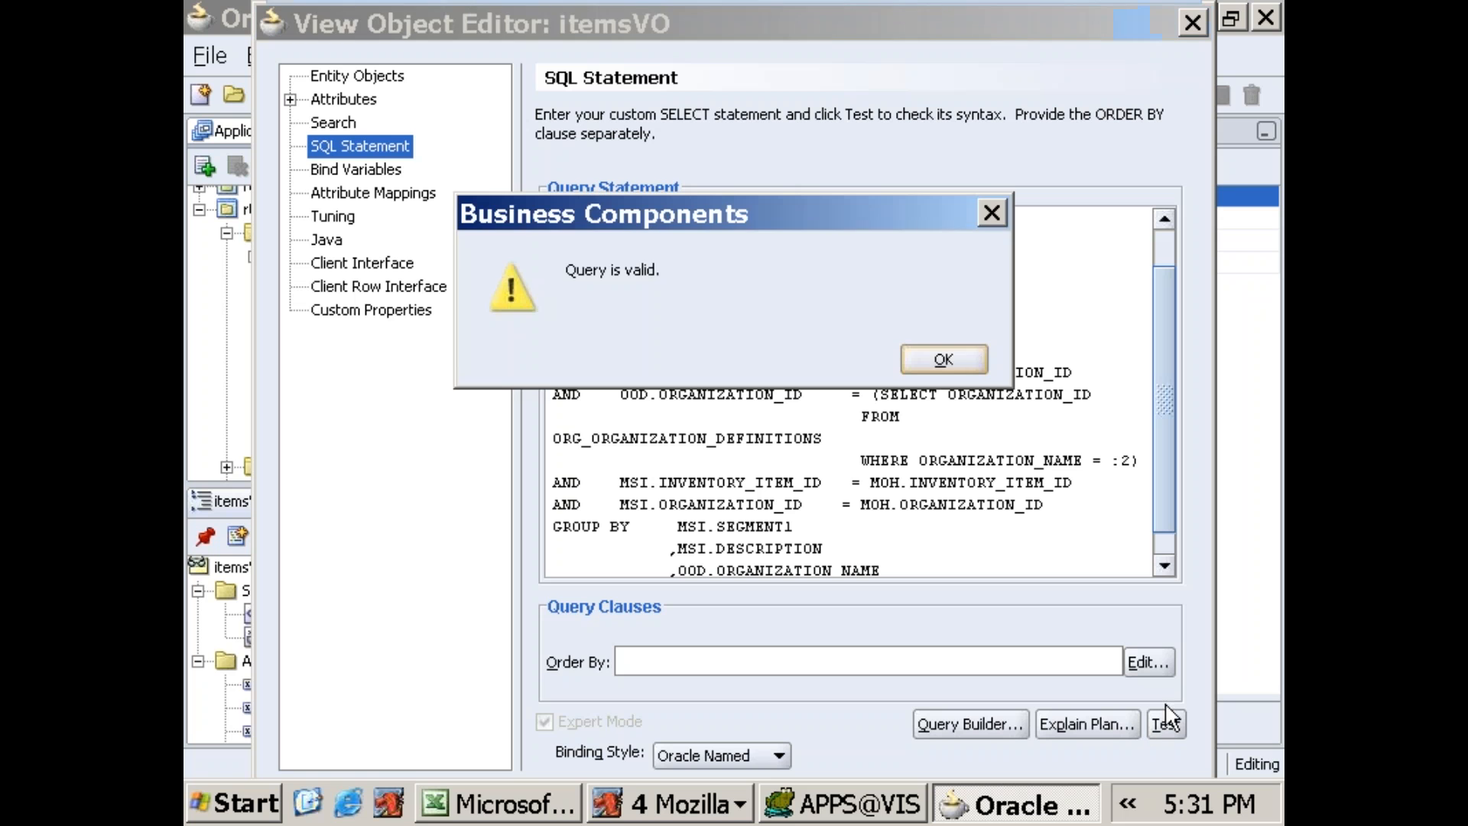
{"action": "left_click", "coordinate": [918, 358]}
{"action": "key", "text": "Return"}
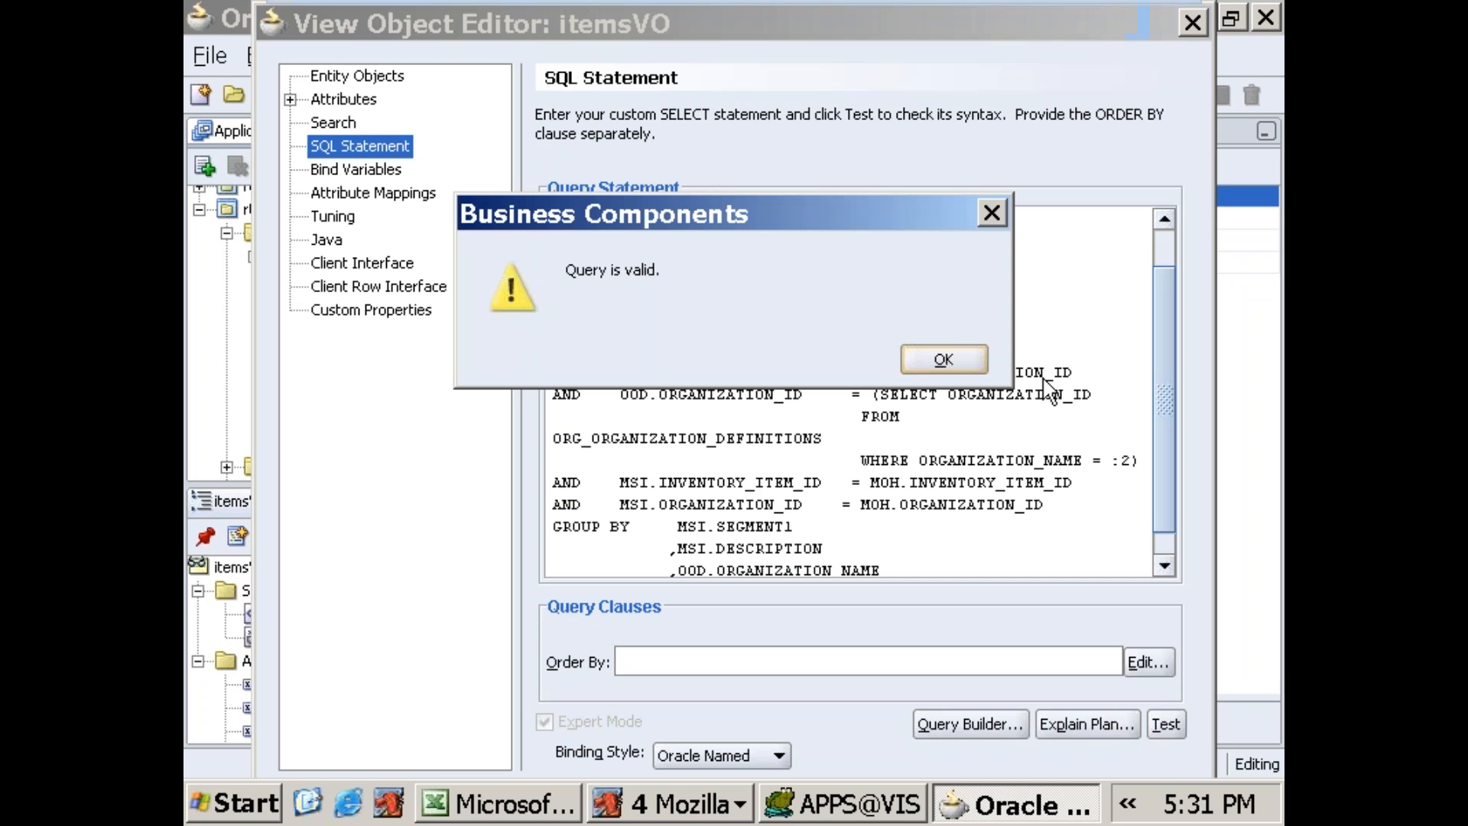
{"action": "left_click", "coordinate": [940, 357]}
{"action": "left_click_drag", "start_coordinate": [1007, 31], "coordinate": [974, 1]}
{"action": "left_click_drag", "start_coordinate": [1066, 6], "coordinate": [1074, 164]}
{"action": "left_click_drag", "start_coordinate": [742, 141], "coordinate": [787, 73]}
{"action": "left_click", "coordinate": [1008, 720]}
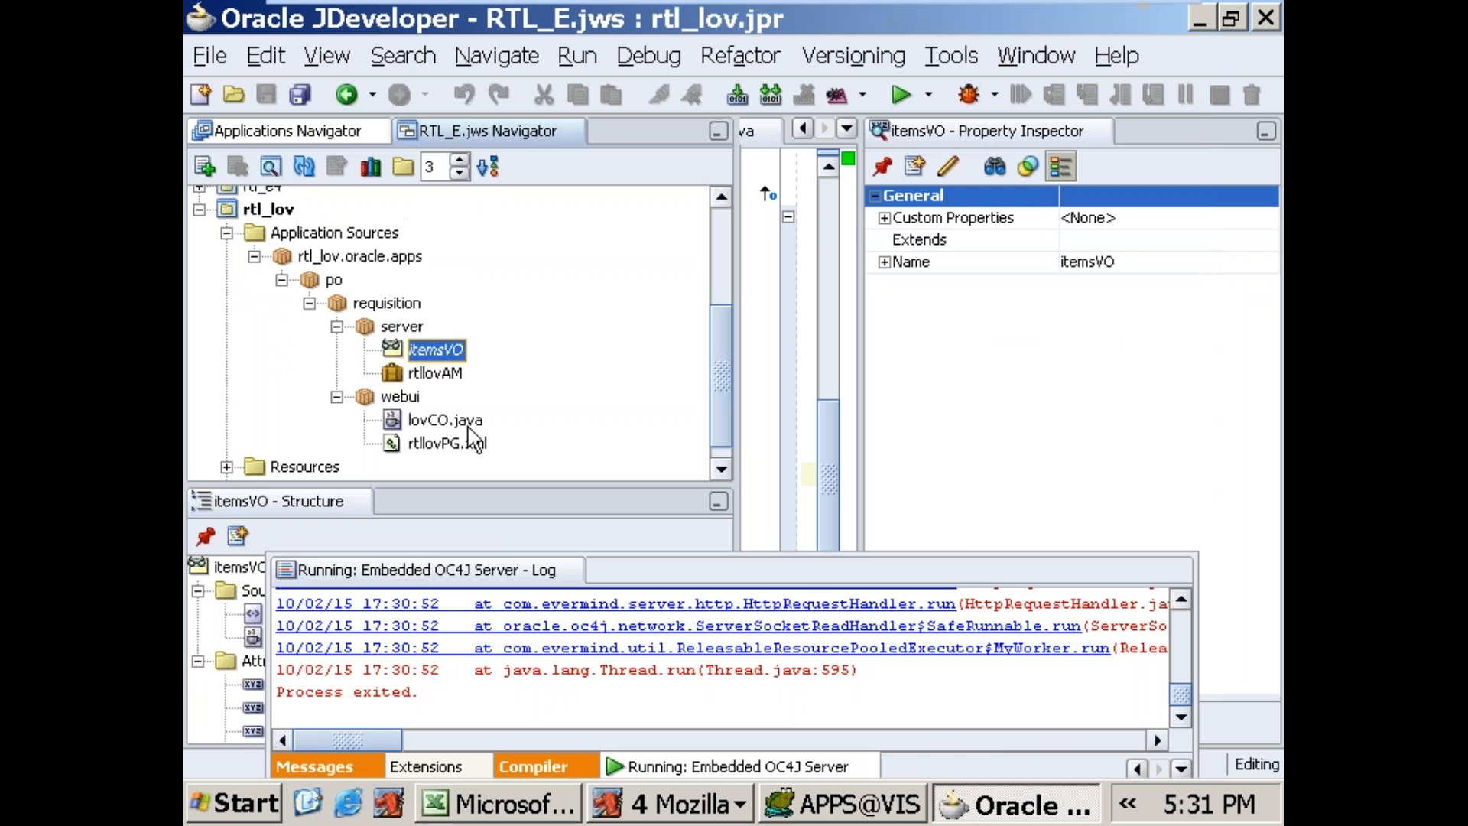
Step: Run the rtllovPG.xml page from the webui package
{"action": "left_click", "coordinate": [459, 447]}
{"action": "right_click", "coordinate": [461, 451]}
{"action": "left_click", "coordinate": [528, 569]}
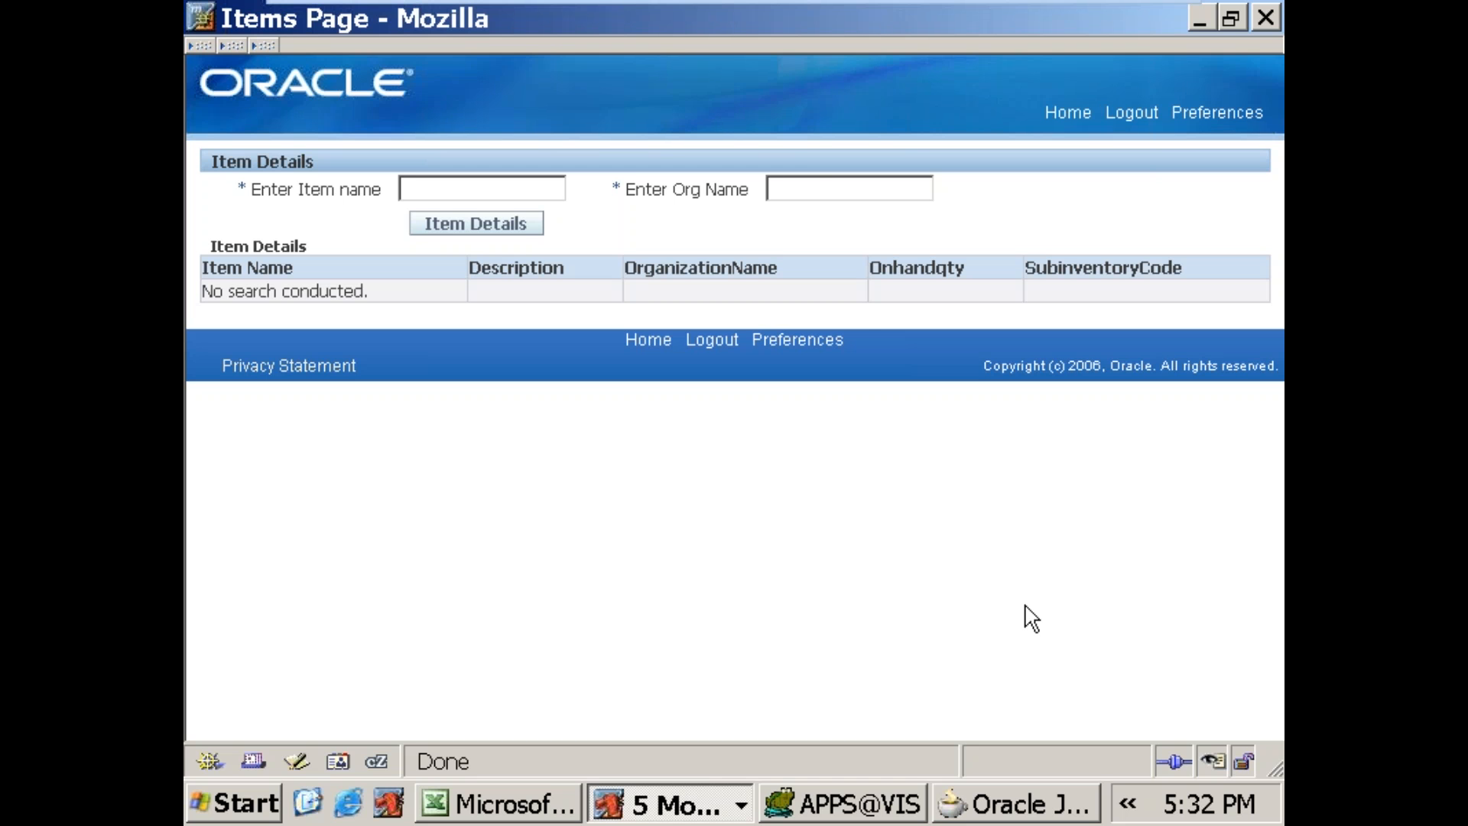
Step: On the Items Page, enter Seattle Manufacturing as the Org Name and 688SALES_ITEM, copied from Toad, as the Item name, and fetch the item details
{"action": "left_click", "coordinate": [800, 190]}
{"action": "key", "text": "ctrl+v"}
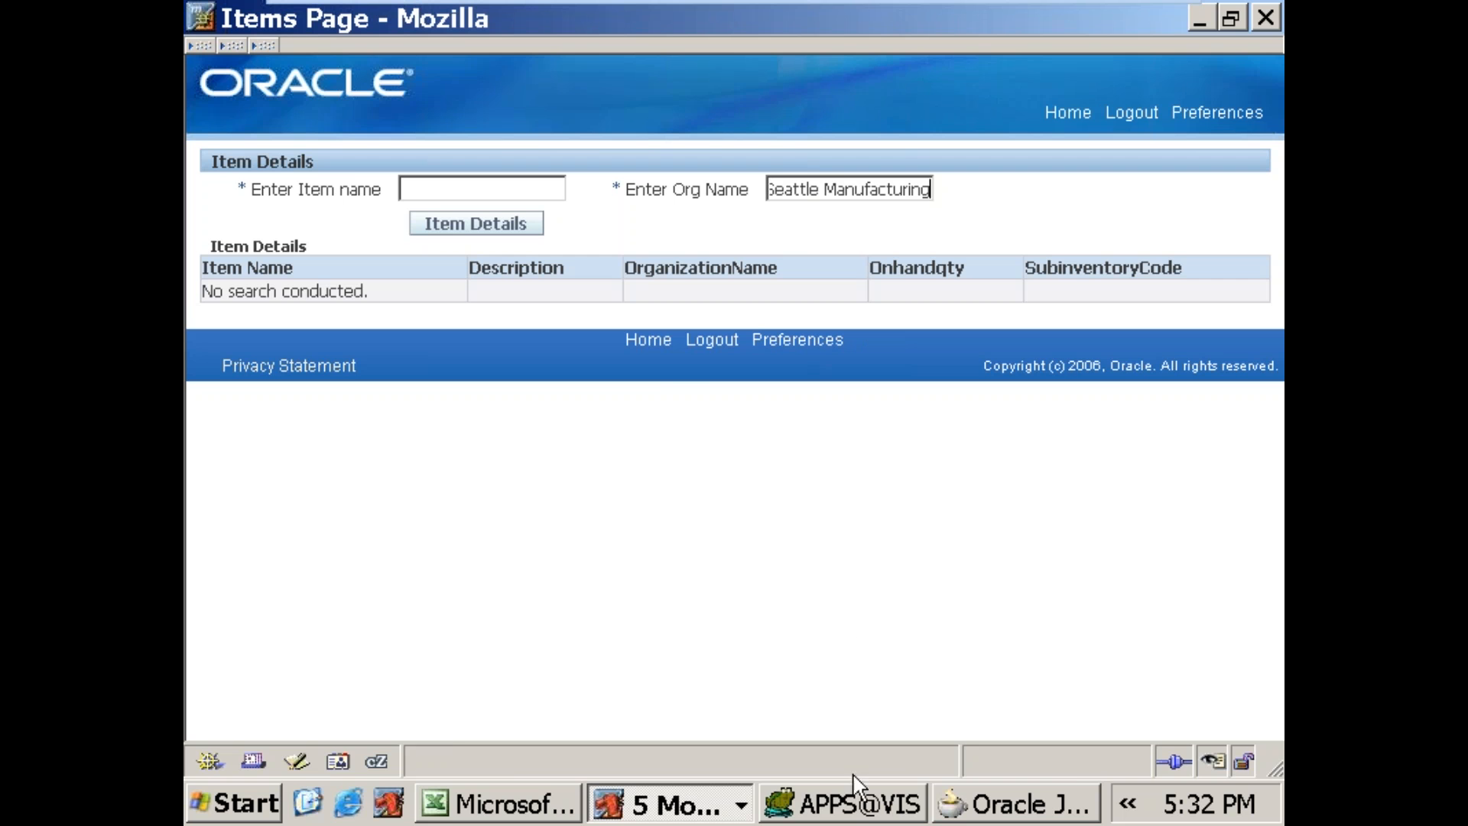
{"action": "left_click", "coordinate": [908, 807]}
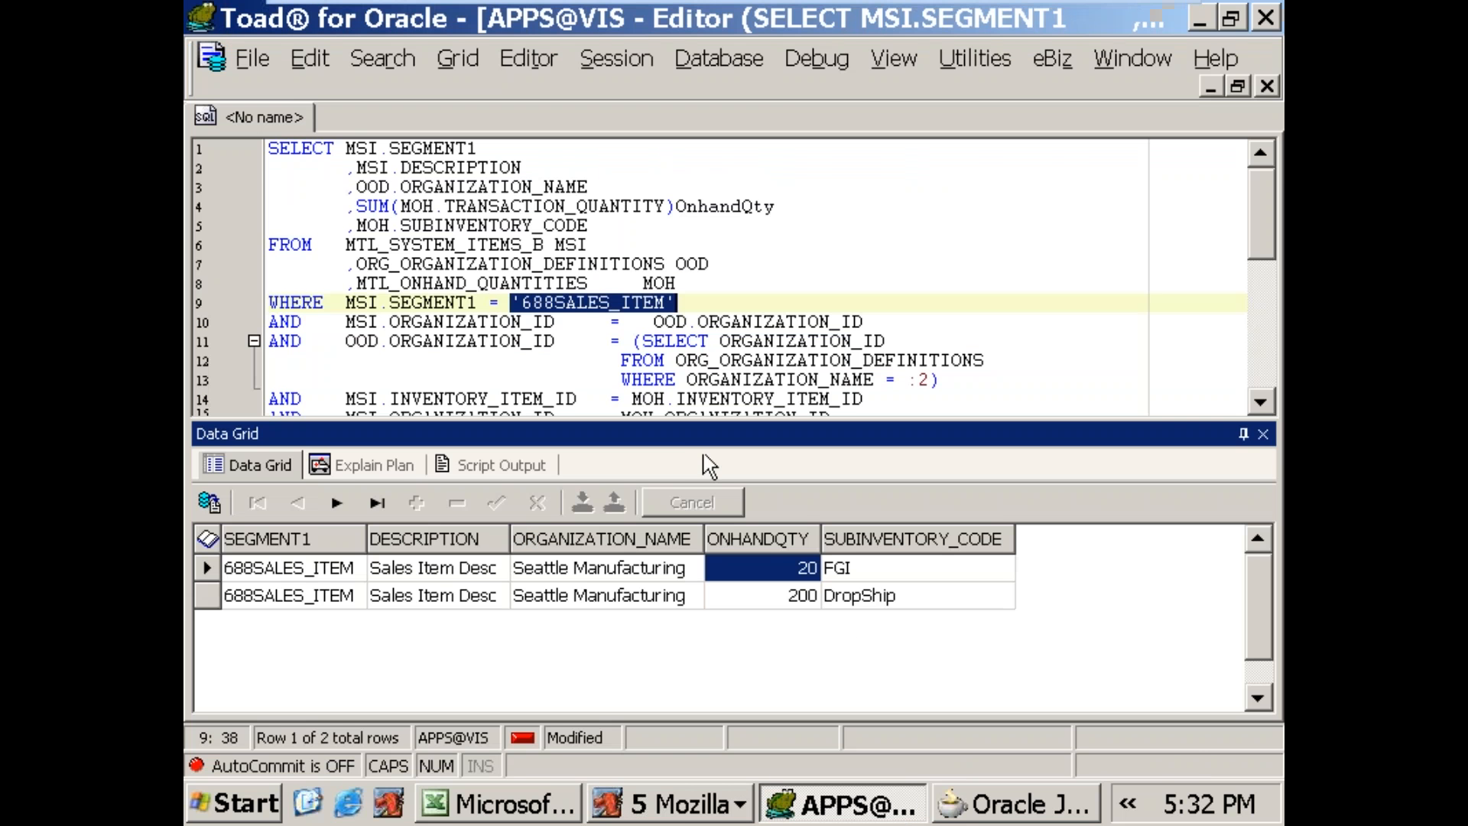
{"action": "key", "text": "alt+Tab"}
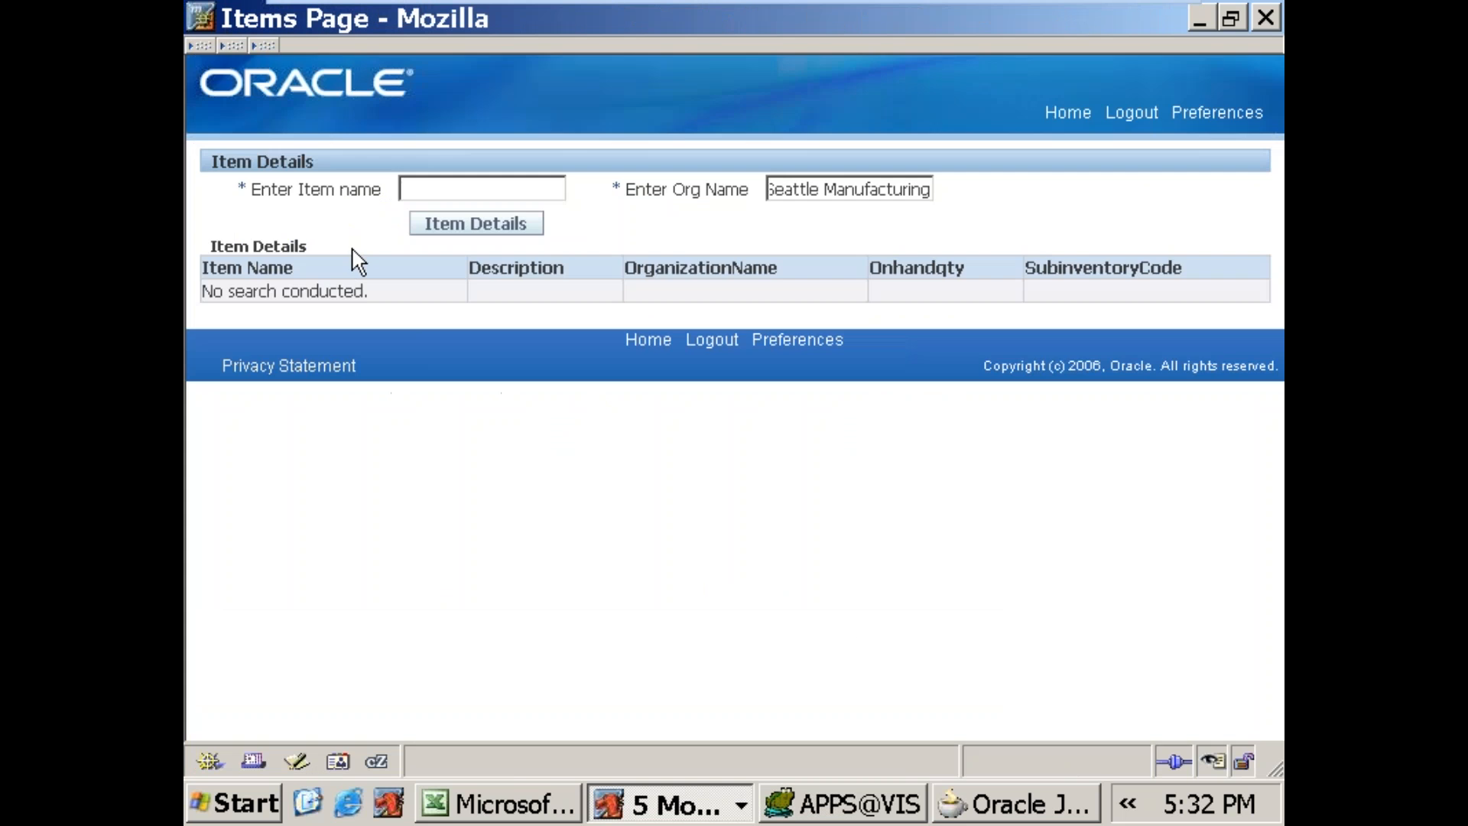
{"action": "left_click", "coordinate": [436, 189]}
{"action": "key", "text": "ctrl+v"}
{"action": "key", "text": "BackSpace"}
{"action": "key", "text": "Home"}
{"action": "key", "text": "Delete"}
{"action": "left_click", "coordinate": [479, 231]}
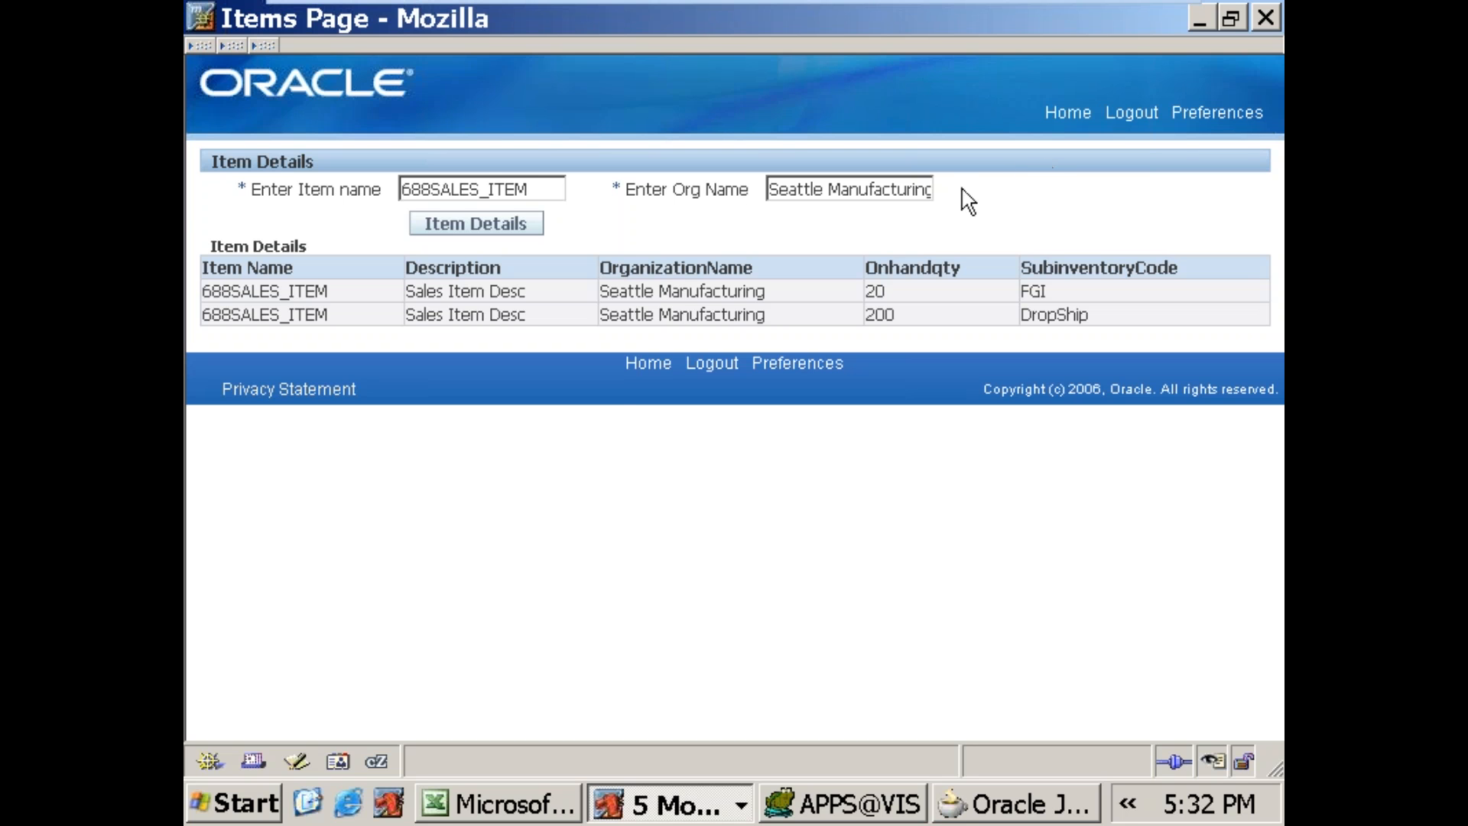
{"action": "left_click", "coordinate": [759, 306]}
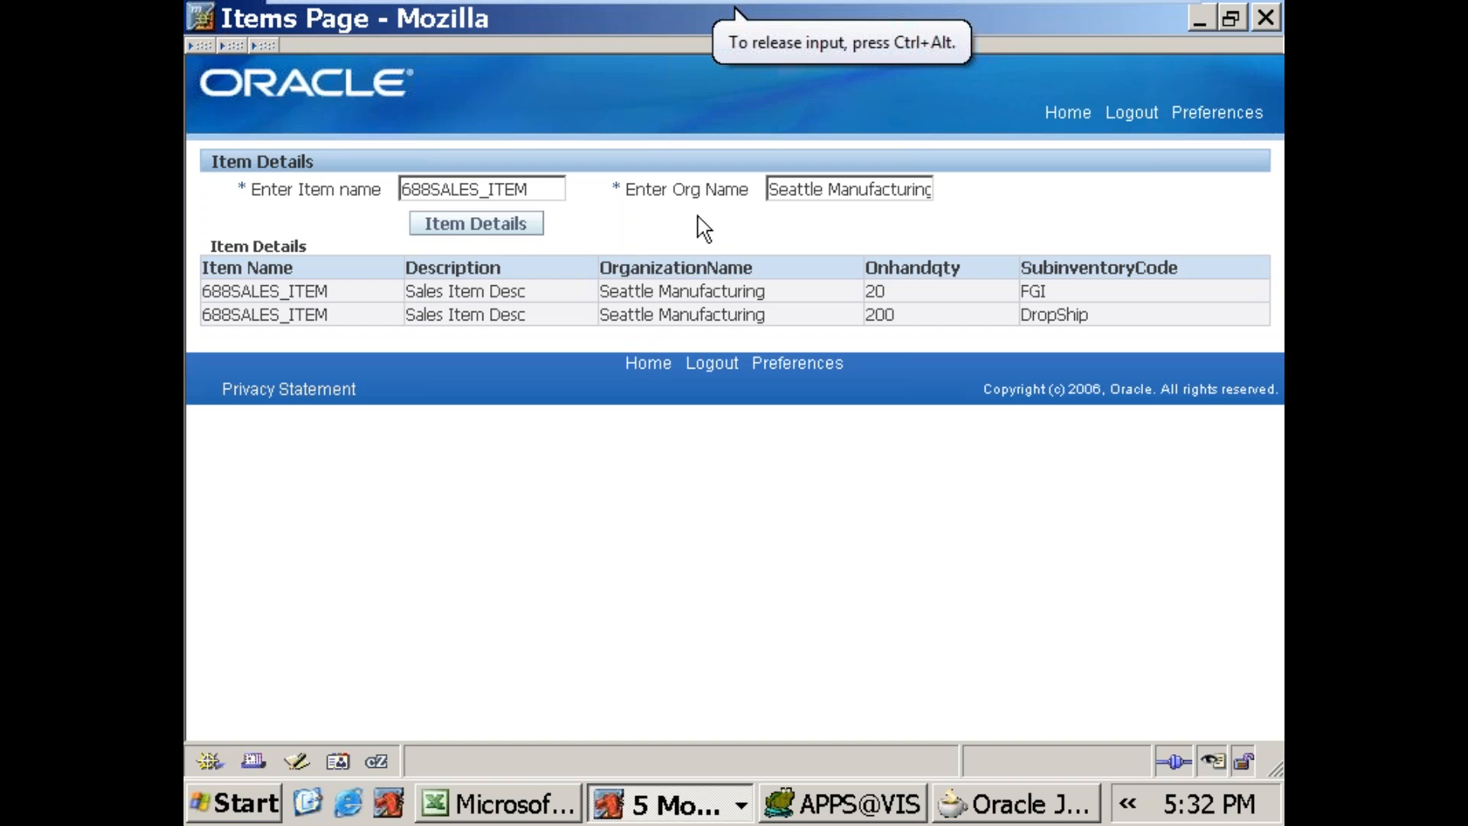
Step: Switch to Oracle JDeveloper, terminate the embedded OC4J server and close its log
{"action": "left_click", "coordinate": [1051, 804]}
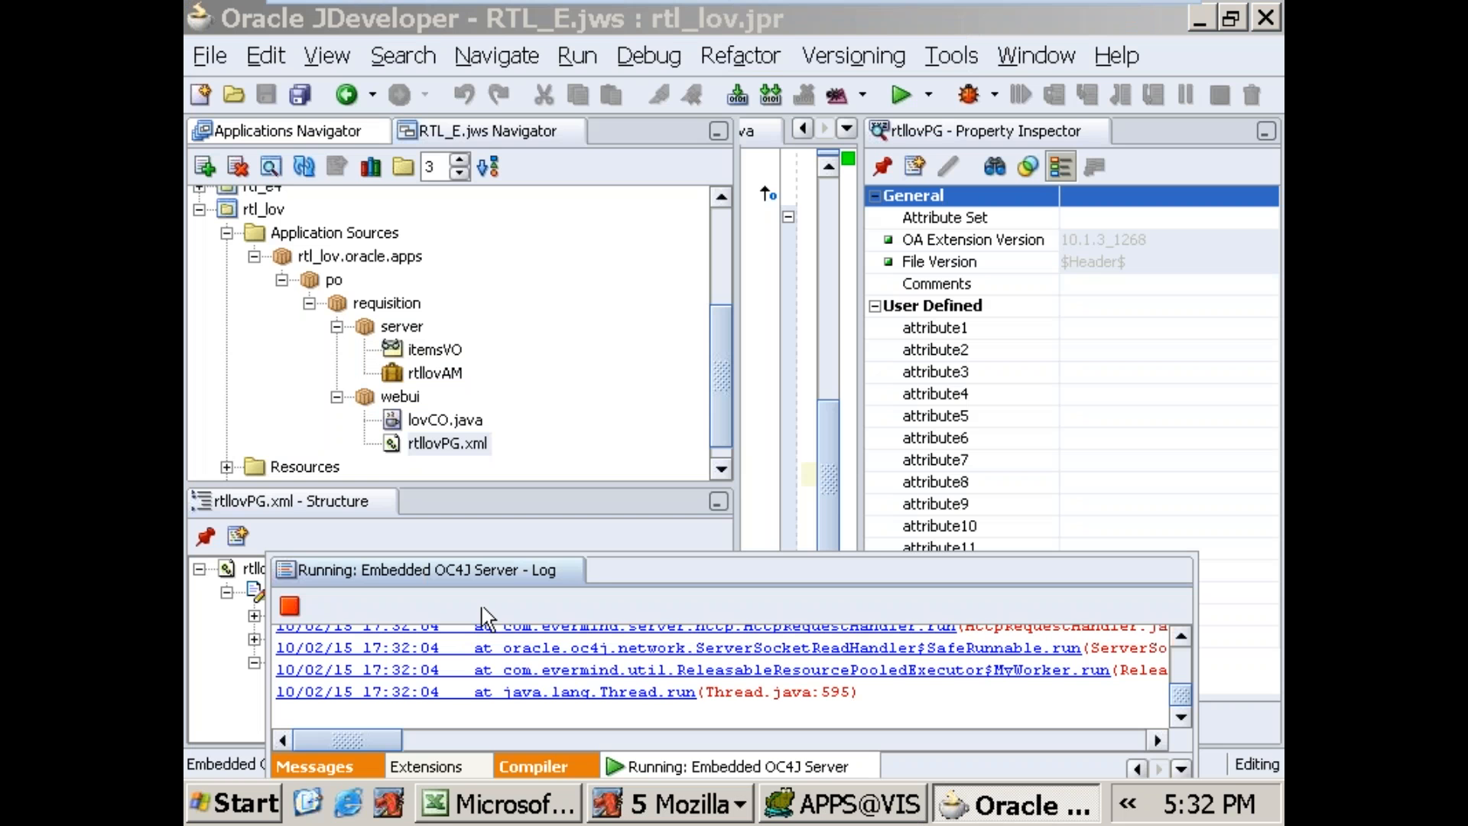
{"action": "left_click", "coordinate": [290, 606]}
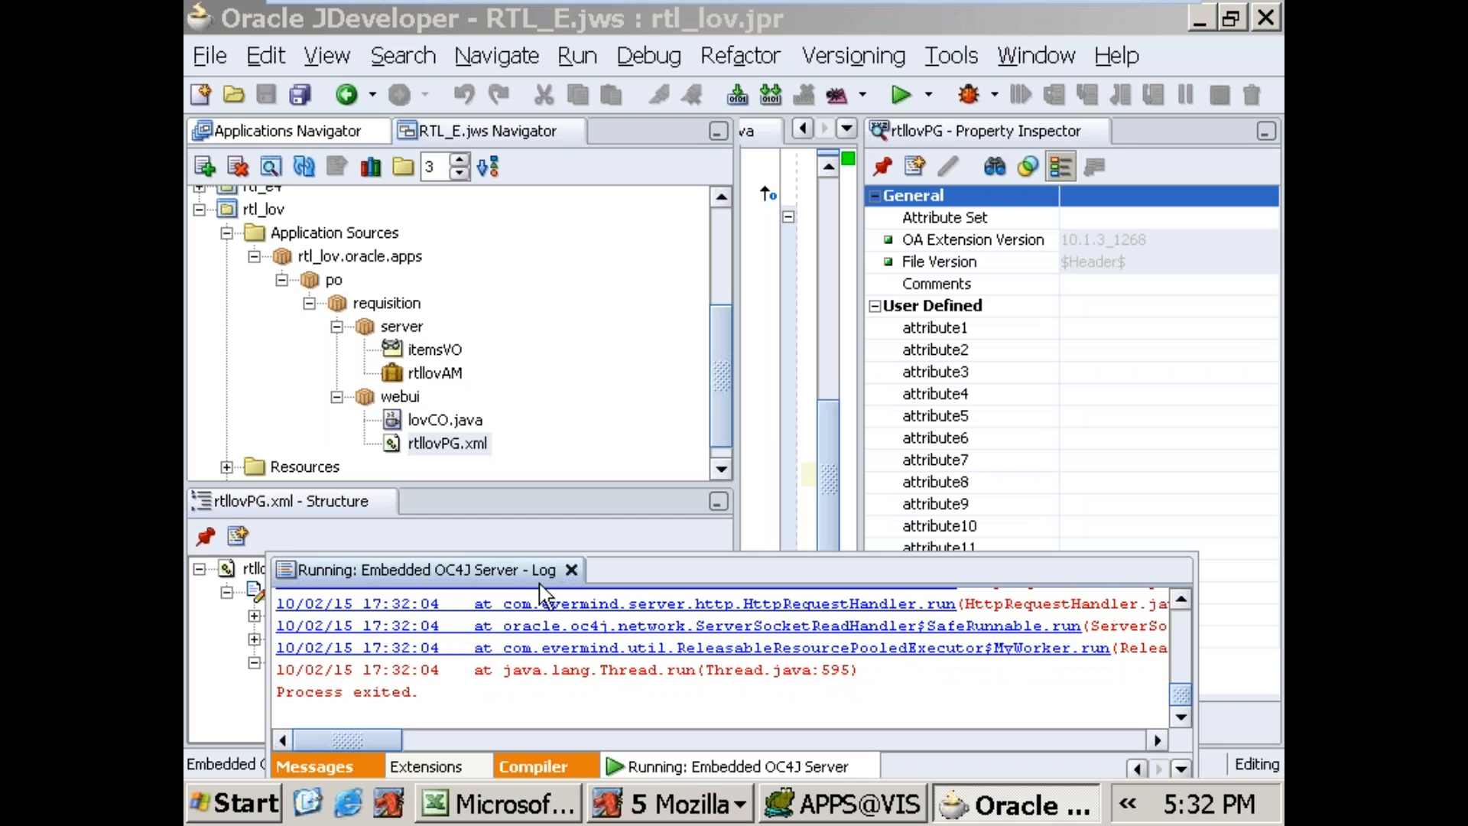
{"action": "left_click", "coordinate": [571, 570]}
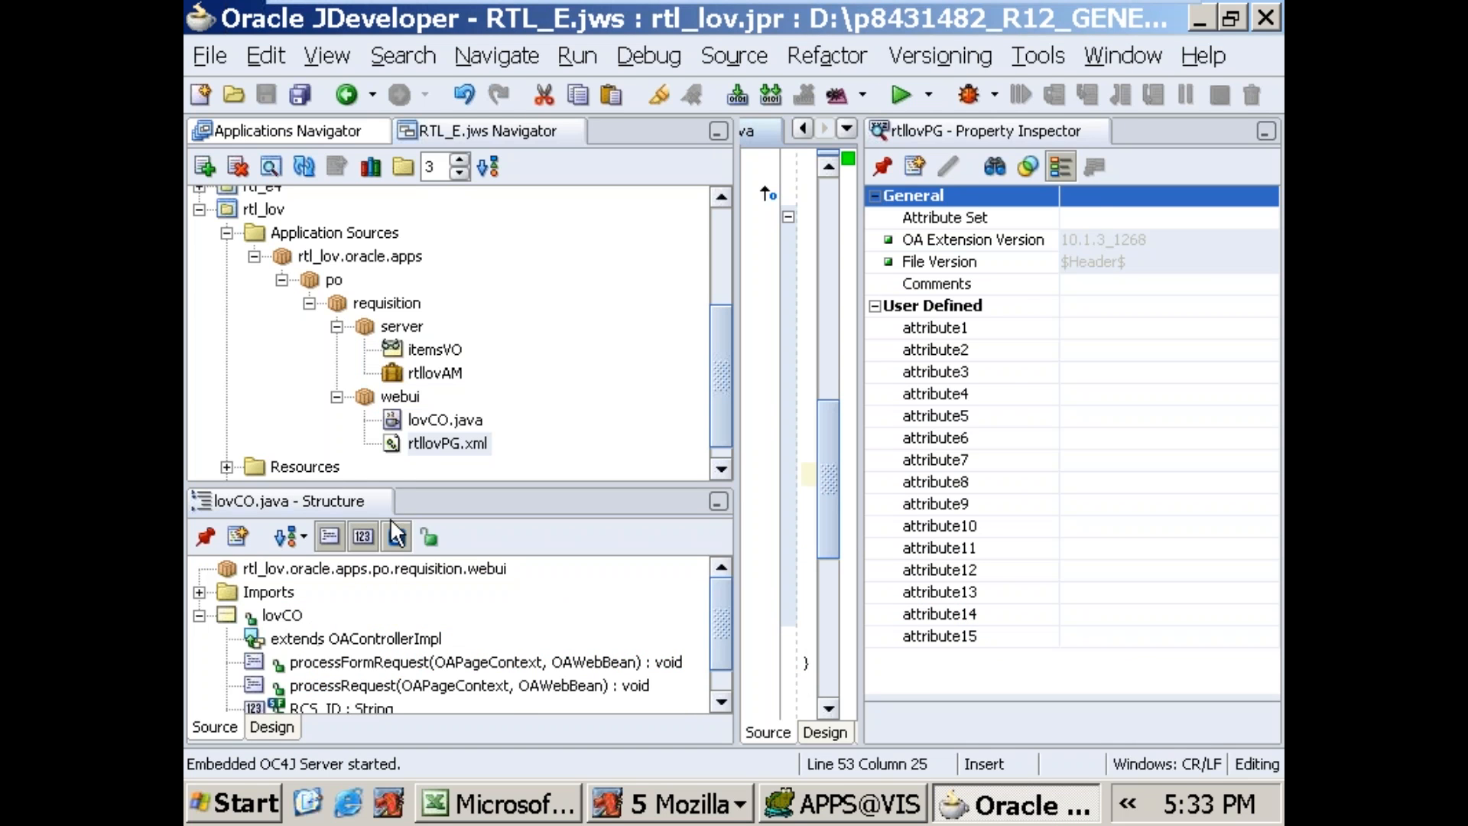
Step: Set the Region Style of region2 in rtllovPG.xml to defaultSingleColumn and accept the possible removal of its child components
{"action": "left_click", "coordinate": [420, 447]}
{"action": "left_click", "coordinate": [325, 616]}
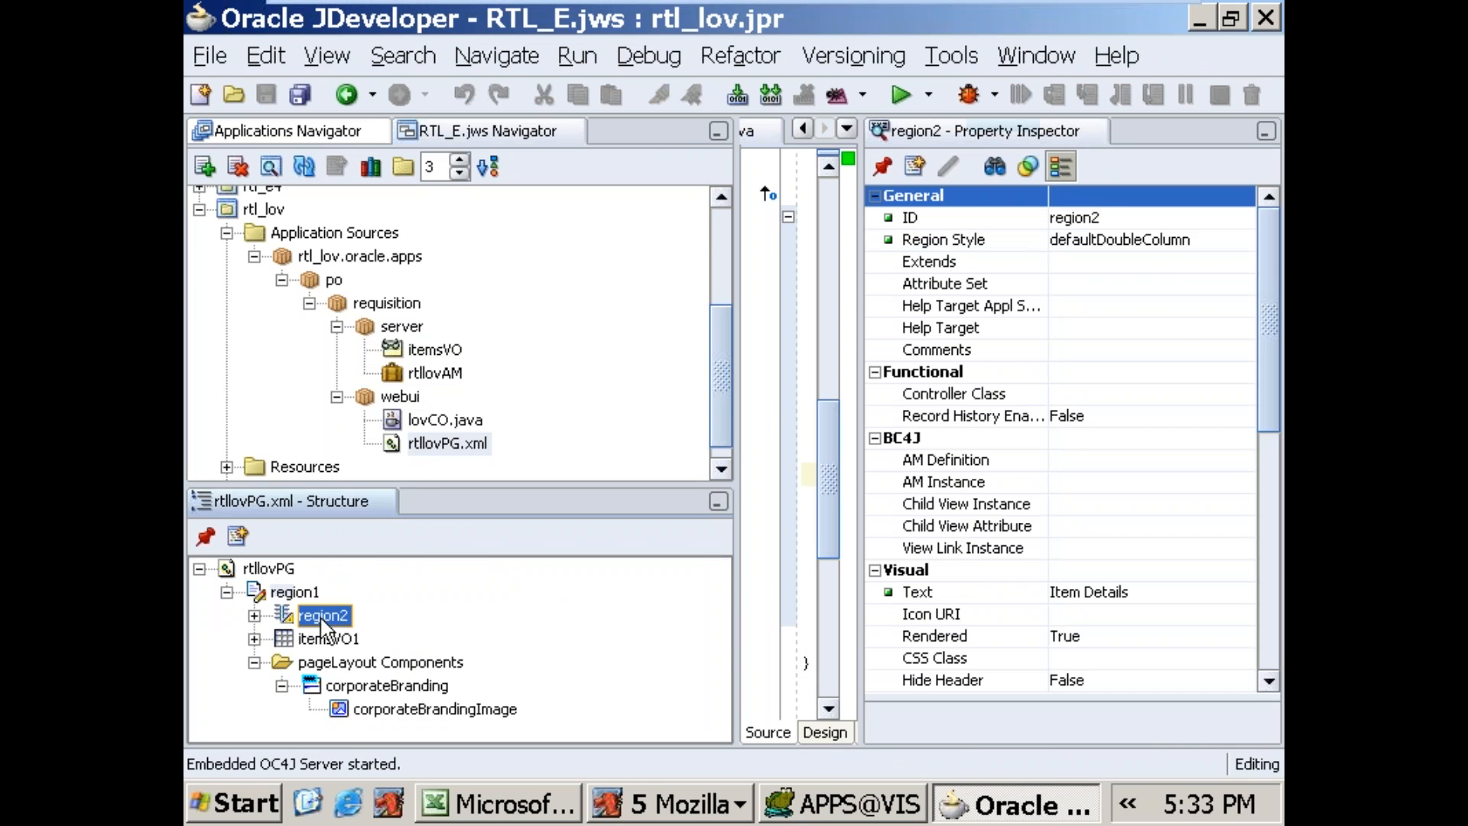
{"action": "left_click", "coordinate": [1185, 239]}
{"action": "left_click", "coordinate": [1185, 237]}
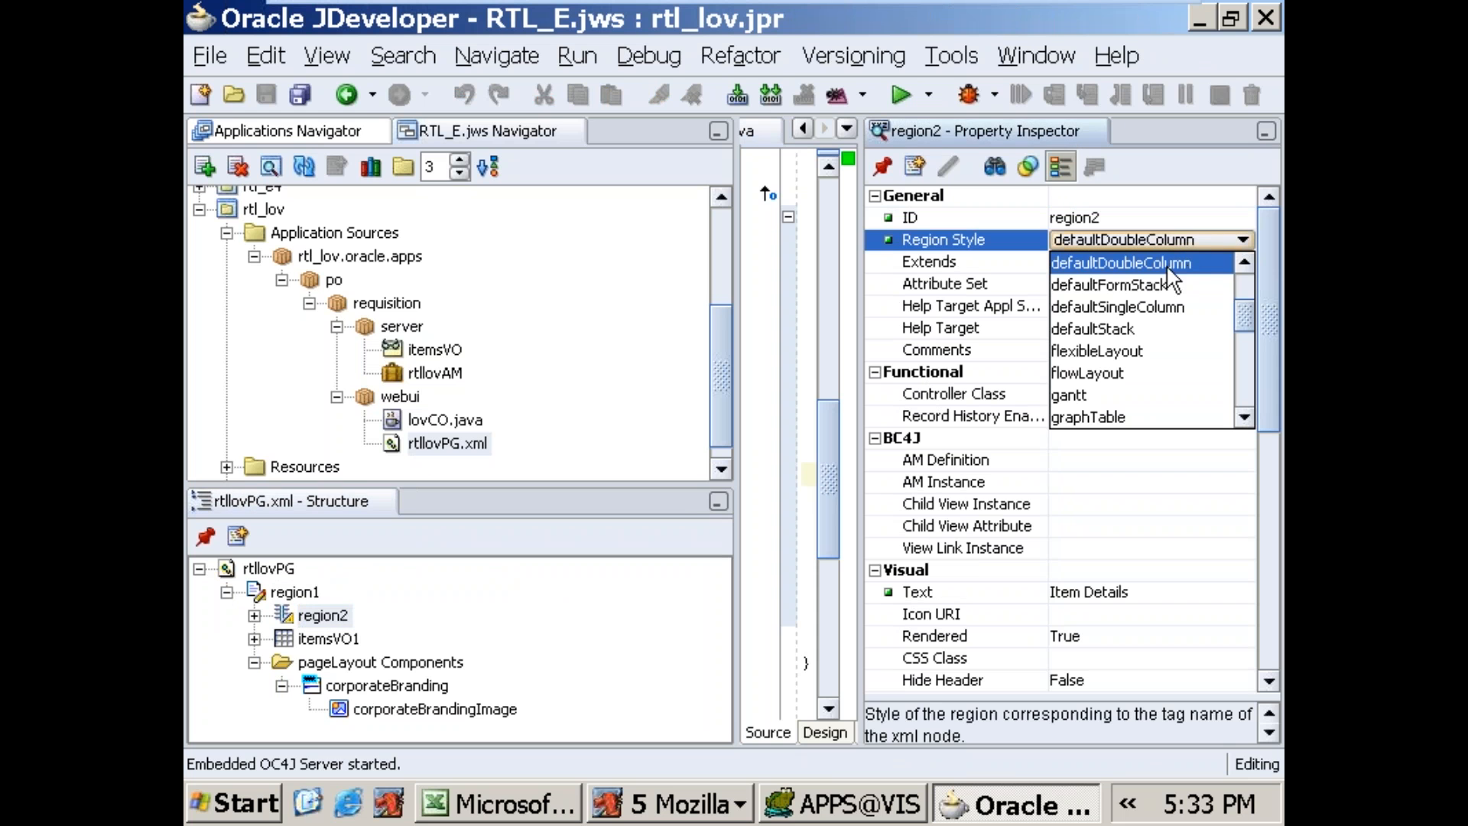
{"action": "left_click", "coordinate": [1244, 263]}
{"action": "left_click", "coordinate": [1244, 263]}
{"action": "left_click", "coordinate": [1243, 263]}
{"action": "left_click", "coordinate": [1243, 264]}
{"action": "left_click", "coordinate": [1243, 263]}
{"action": "left_click", "coordinate": [1245, 265]}
{"action": "left_click_drag", "start_coordinate": [1240, 296], "coordinate": [1239, 328]}
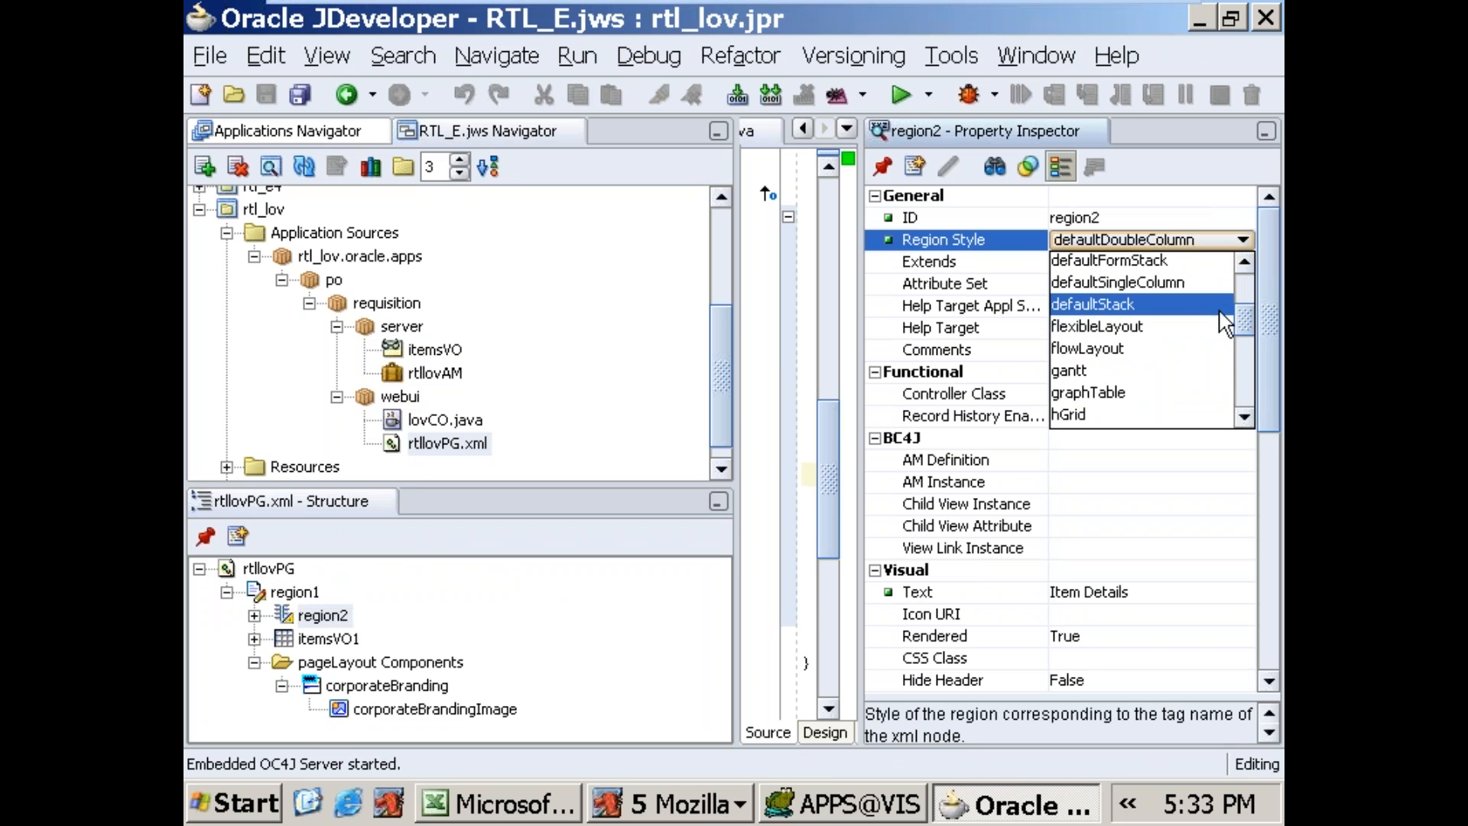
{"action": "left_click", "coordinate": [1186, 281]}
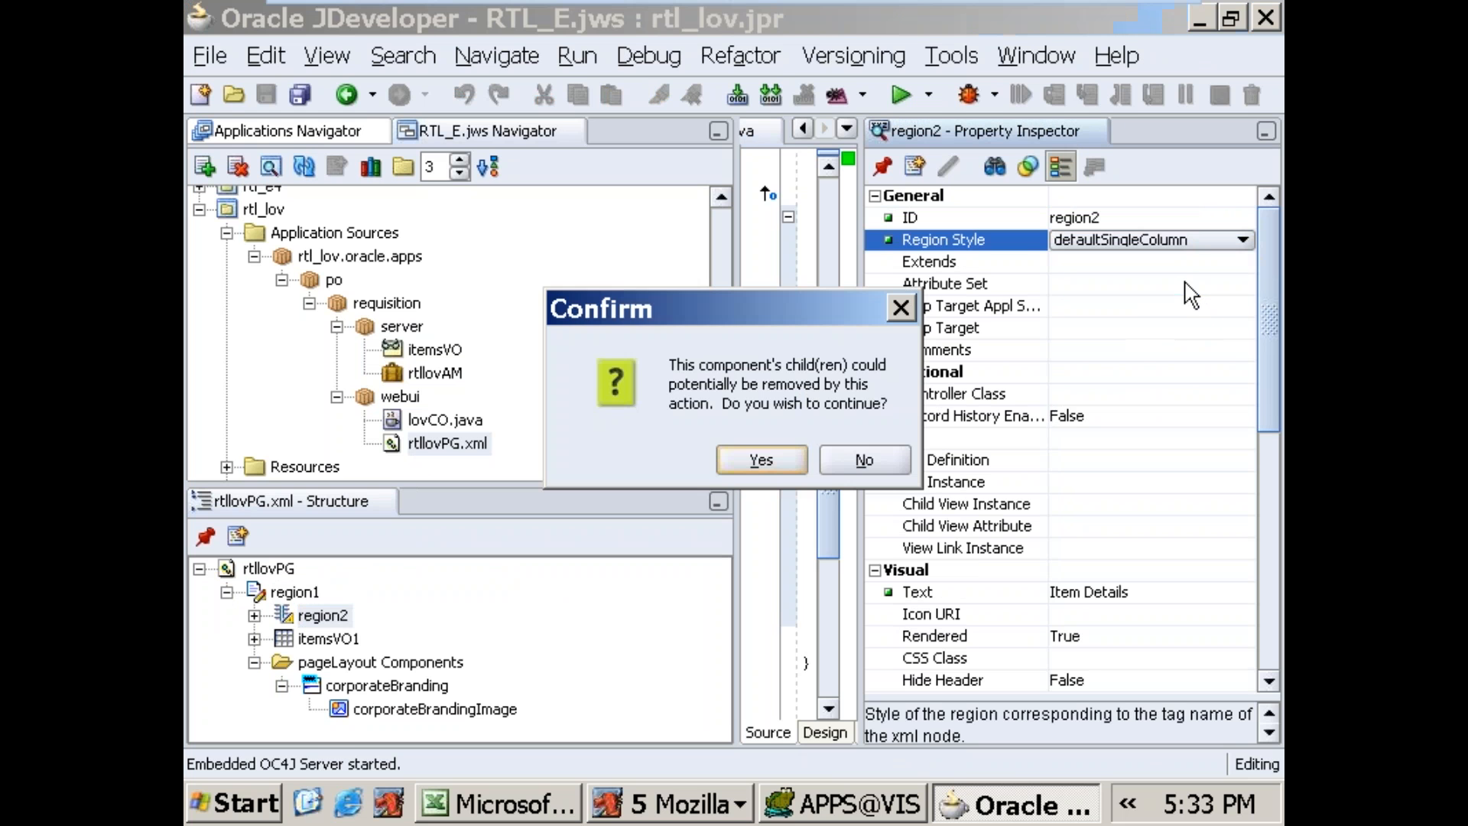
{"action": "left_click", "coordinate": [766, 457]}
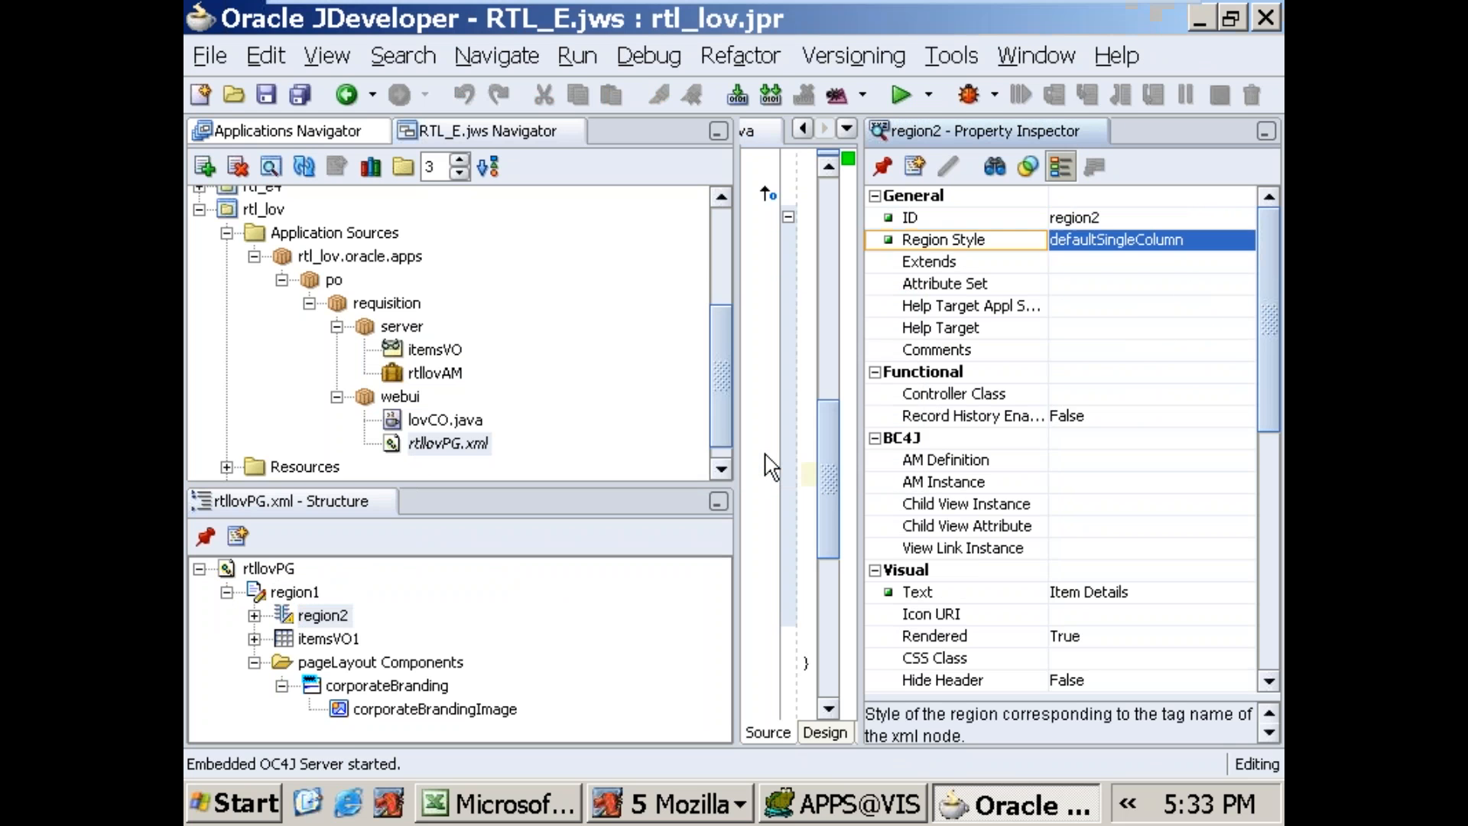
{"action": "left_click", "coordinate": [1120, 373]}
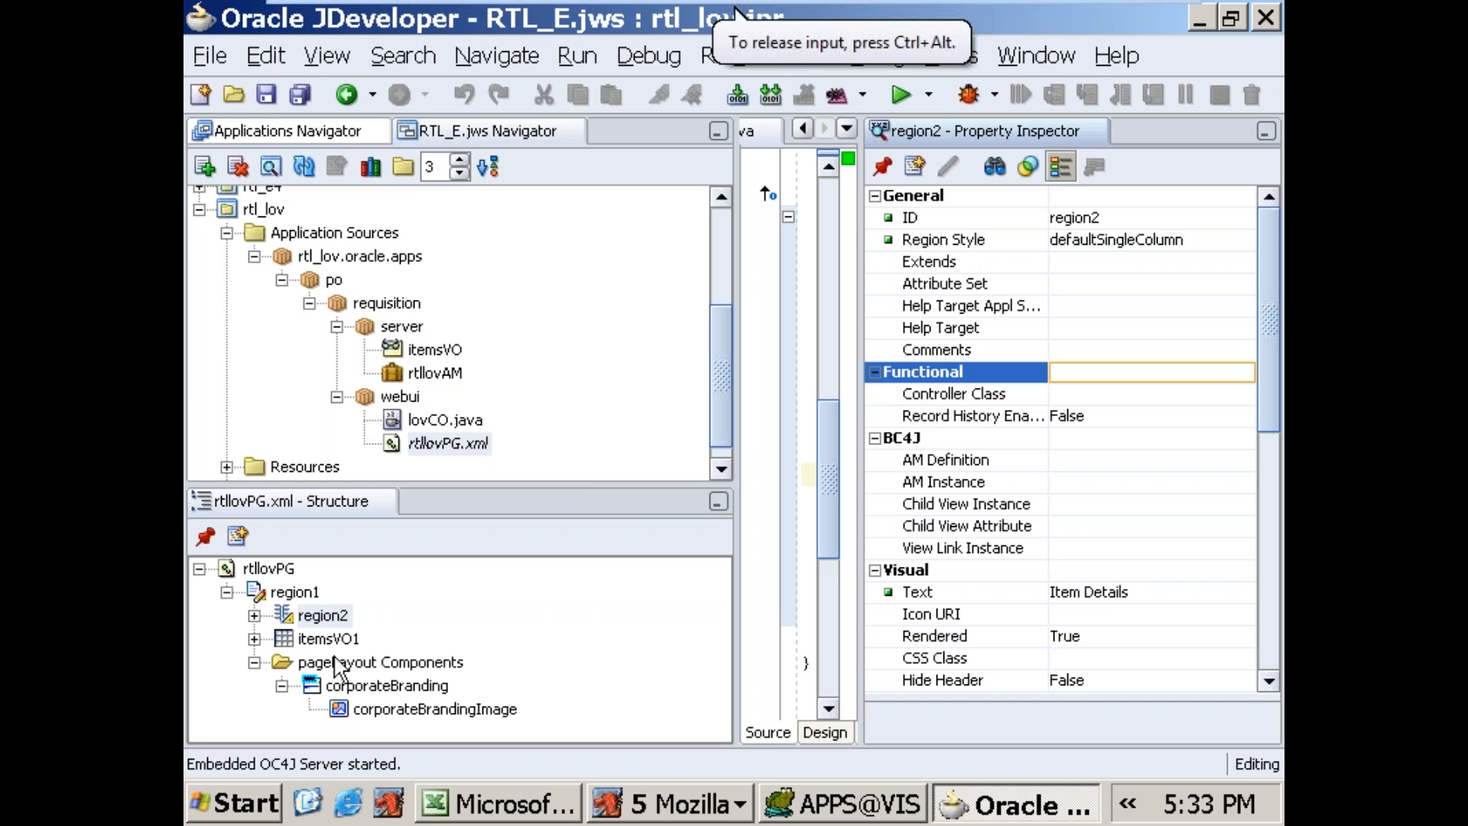
Step: Close the Items Page browser window opened by the test run
{"action": "left_click", "coordinate": [745, 805]}
{"action": "right_click", "coordinate": [694, 617]}
{"action": "left_click", "coordinate": [740, 599]}
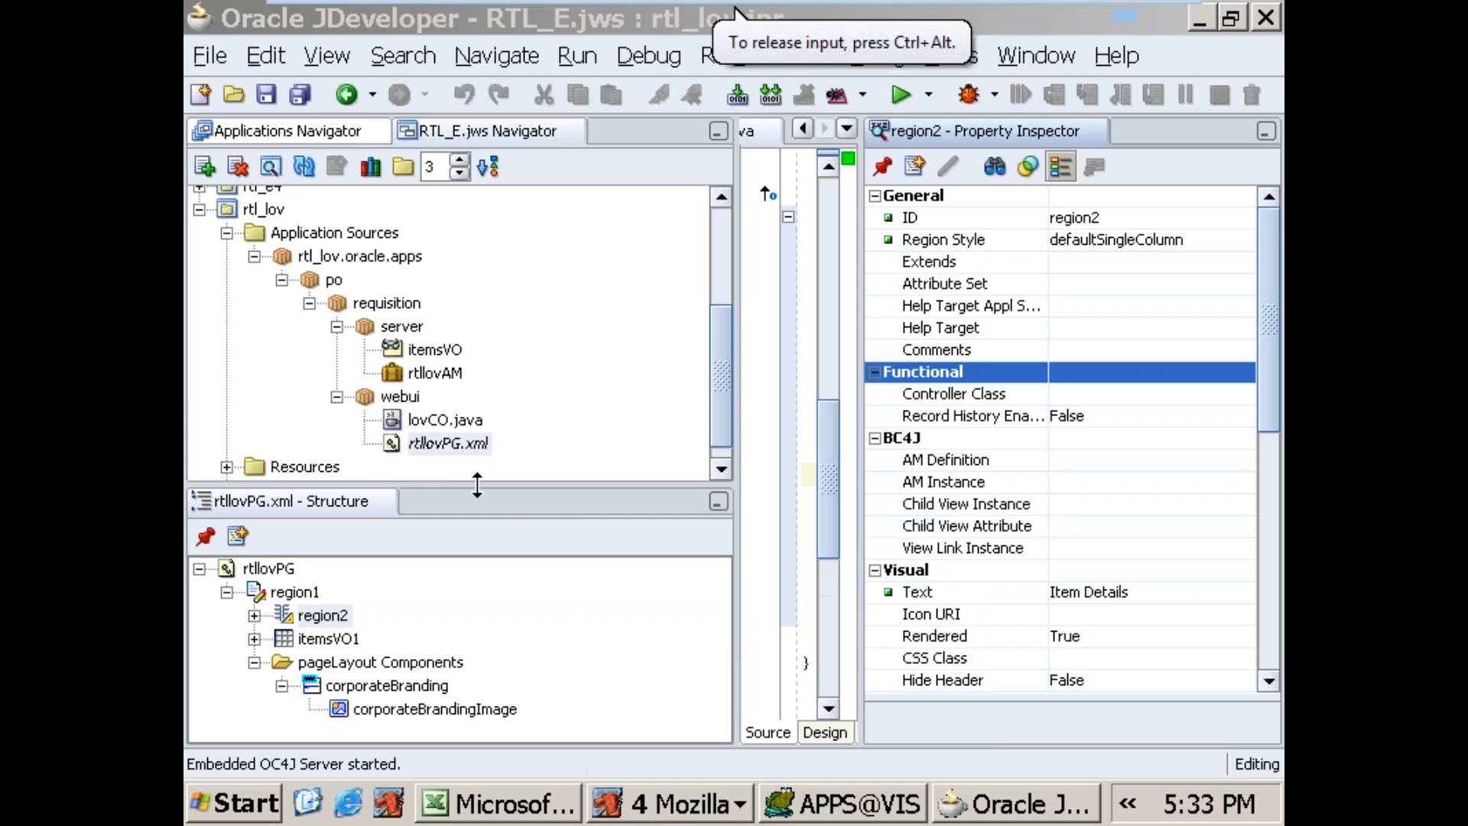
Step: Review the Item Name and Orgname layout in Profiles.xls in Excel, then return to the requisition package in Oracle JDeveloper
{"action": "left_click", "coordinate": [456, 447]}
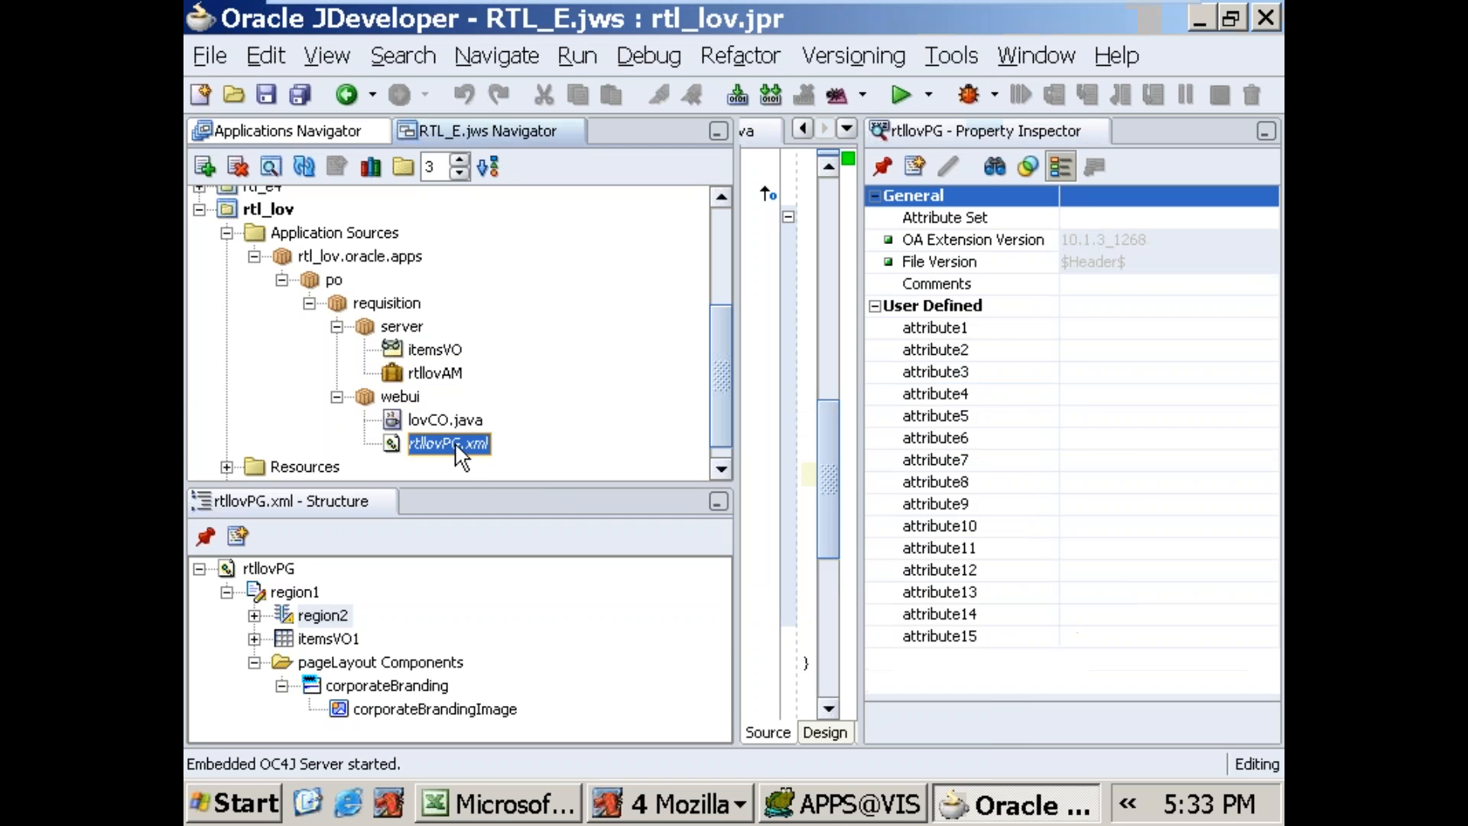
{"action": "left_click", "coordinate": [385, 327]}
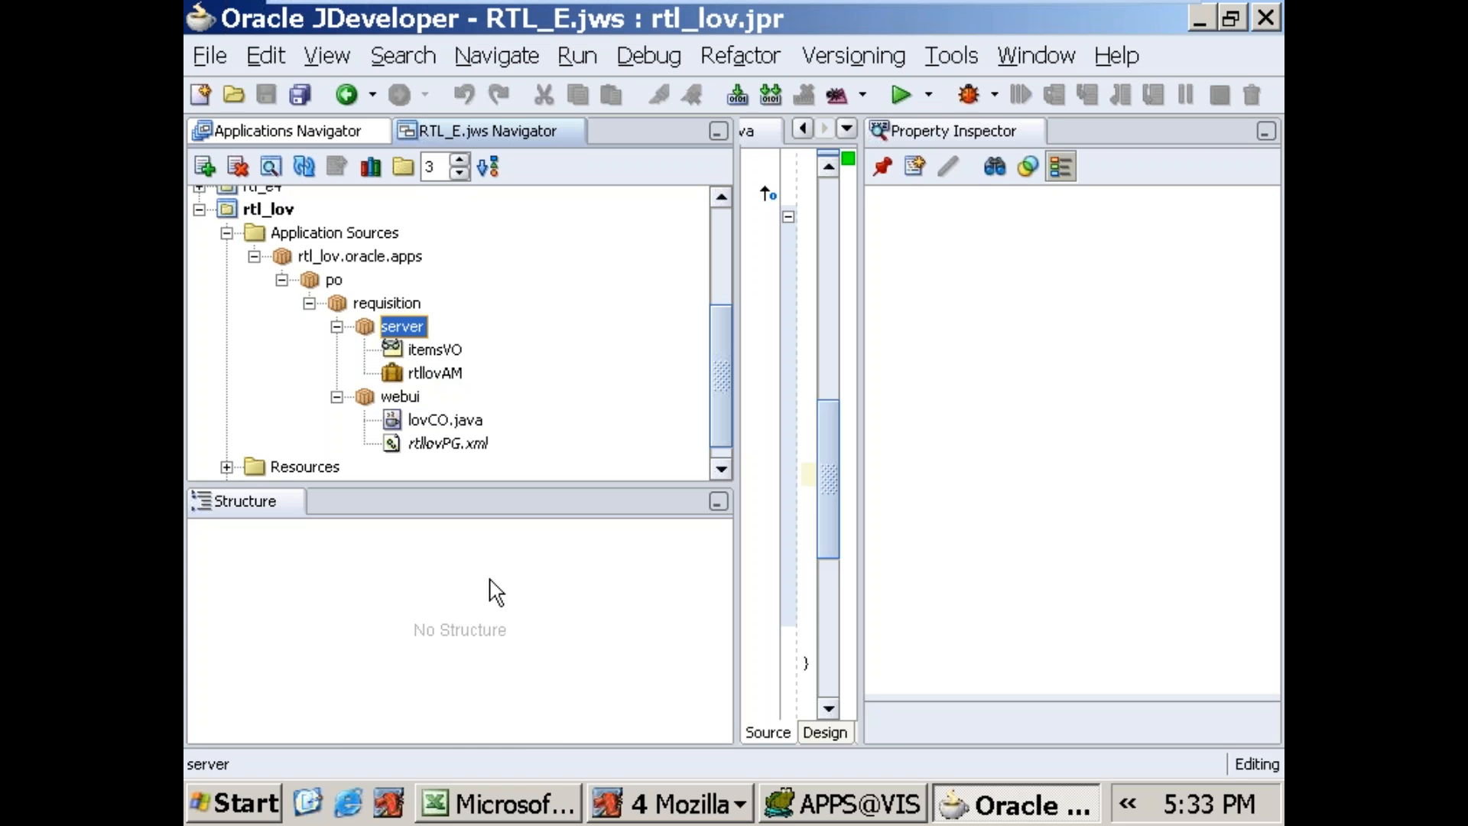
{"action": "left_click", "coordinate": [575, 809]}
{"action": "left_click", "coordinate": [703, 202]}
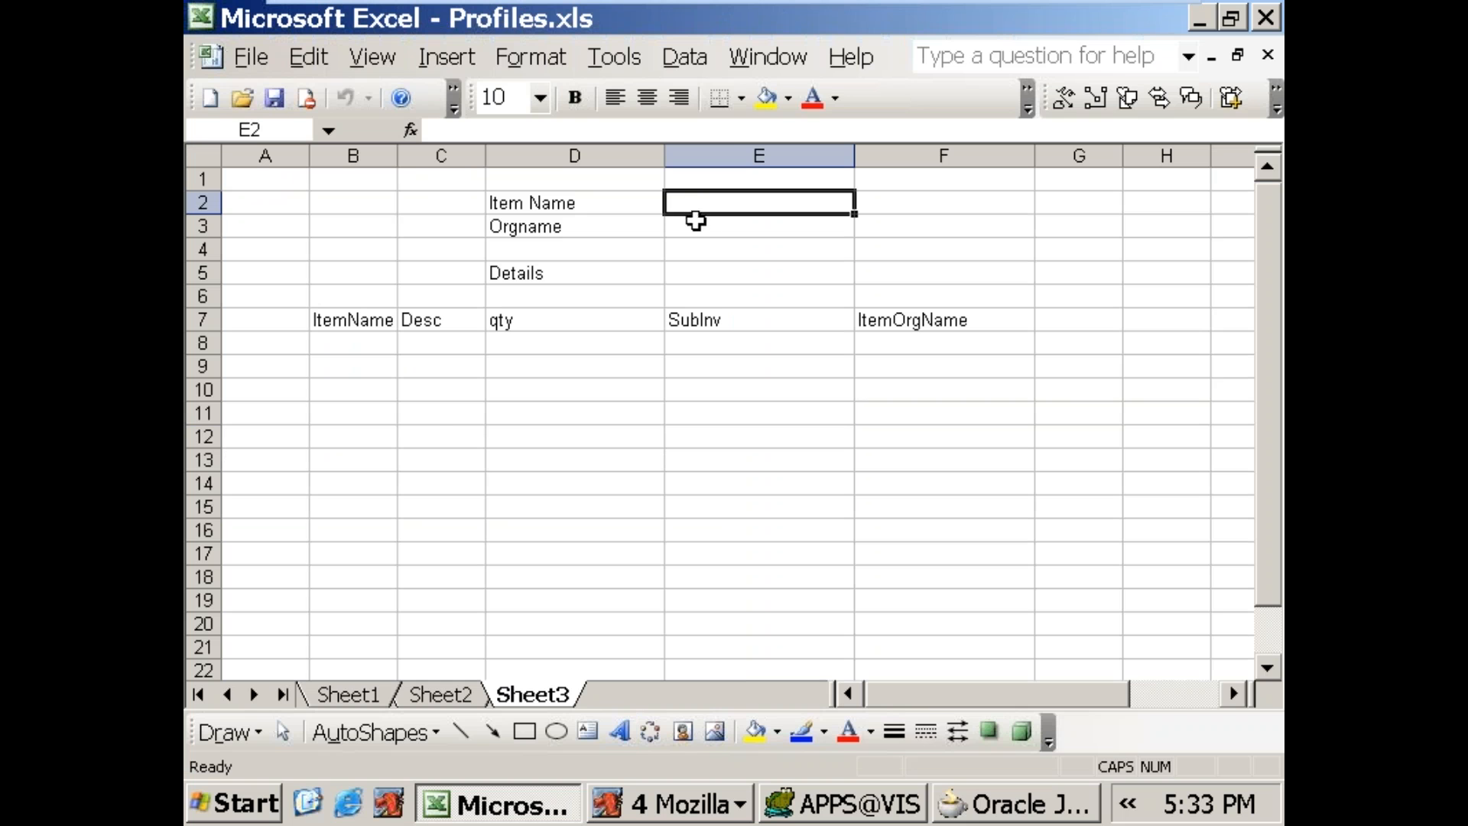
{"action": "left_click", "coordinate": [983, 809]}
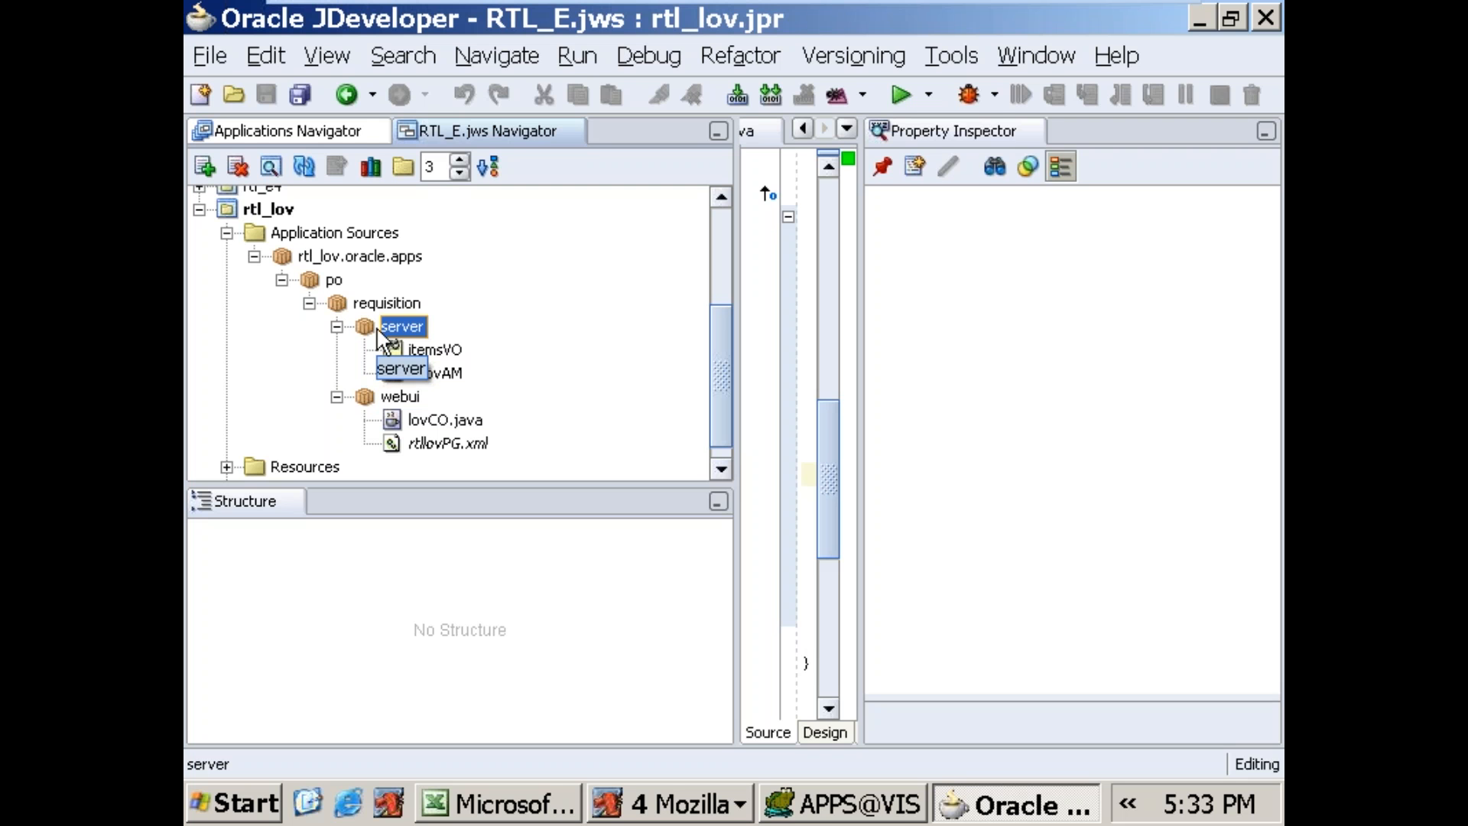
{"action": "left_click", "coordinate": [337, 306]}
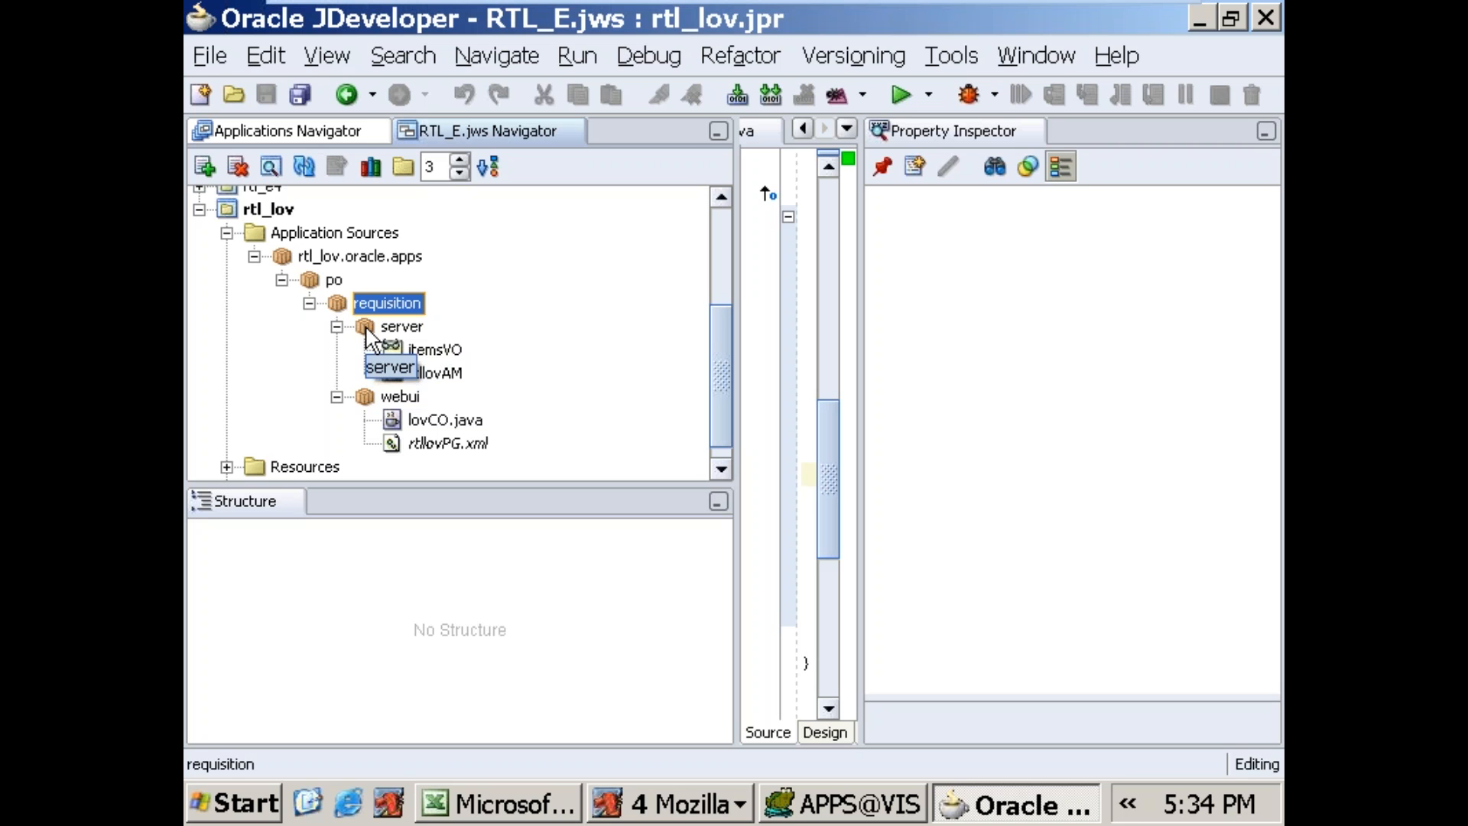
{"action": "left_click", "coordinate": [366, 329]}
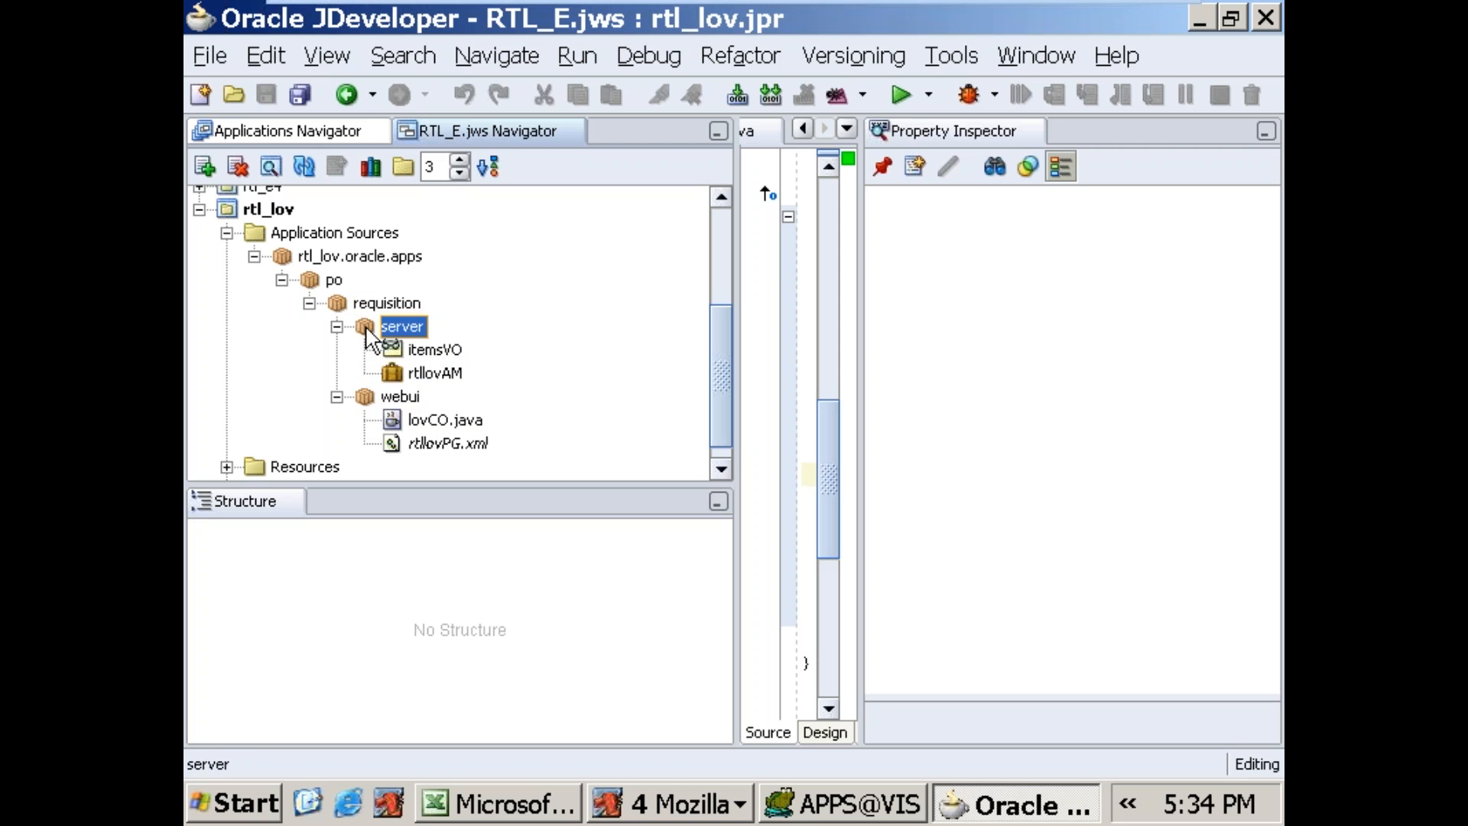
{"action": "left_click", "coordinate": [340, 308]}
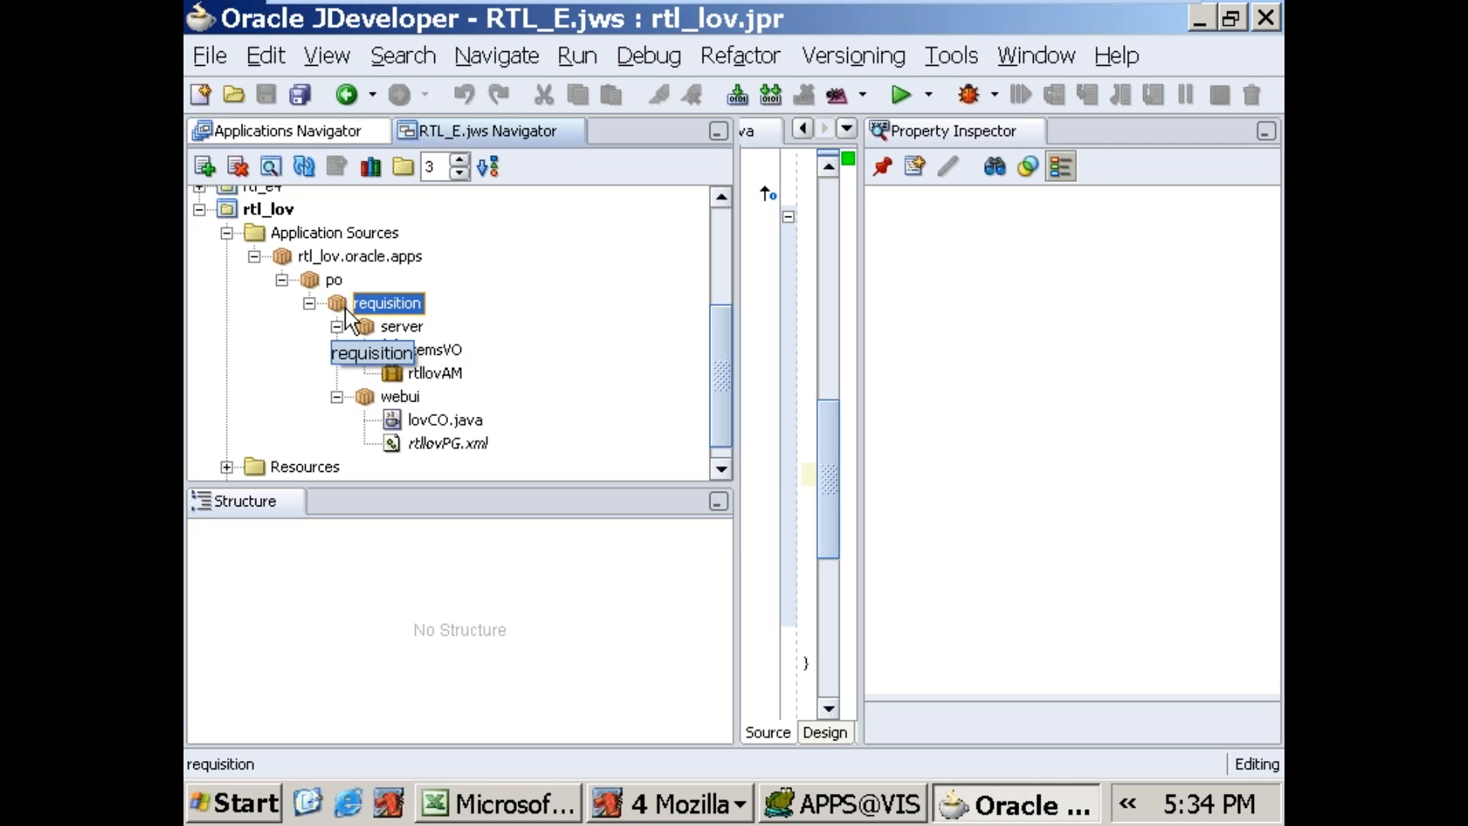
Step: Start a new view object named itemslistVO in the package rtl_lov.oracle.apps.po.requisition.lov.server
{"action": "right_click", "coordinate": [338, 312]}
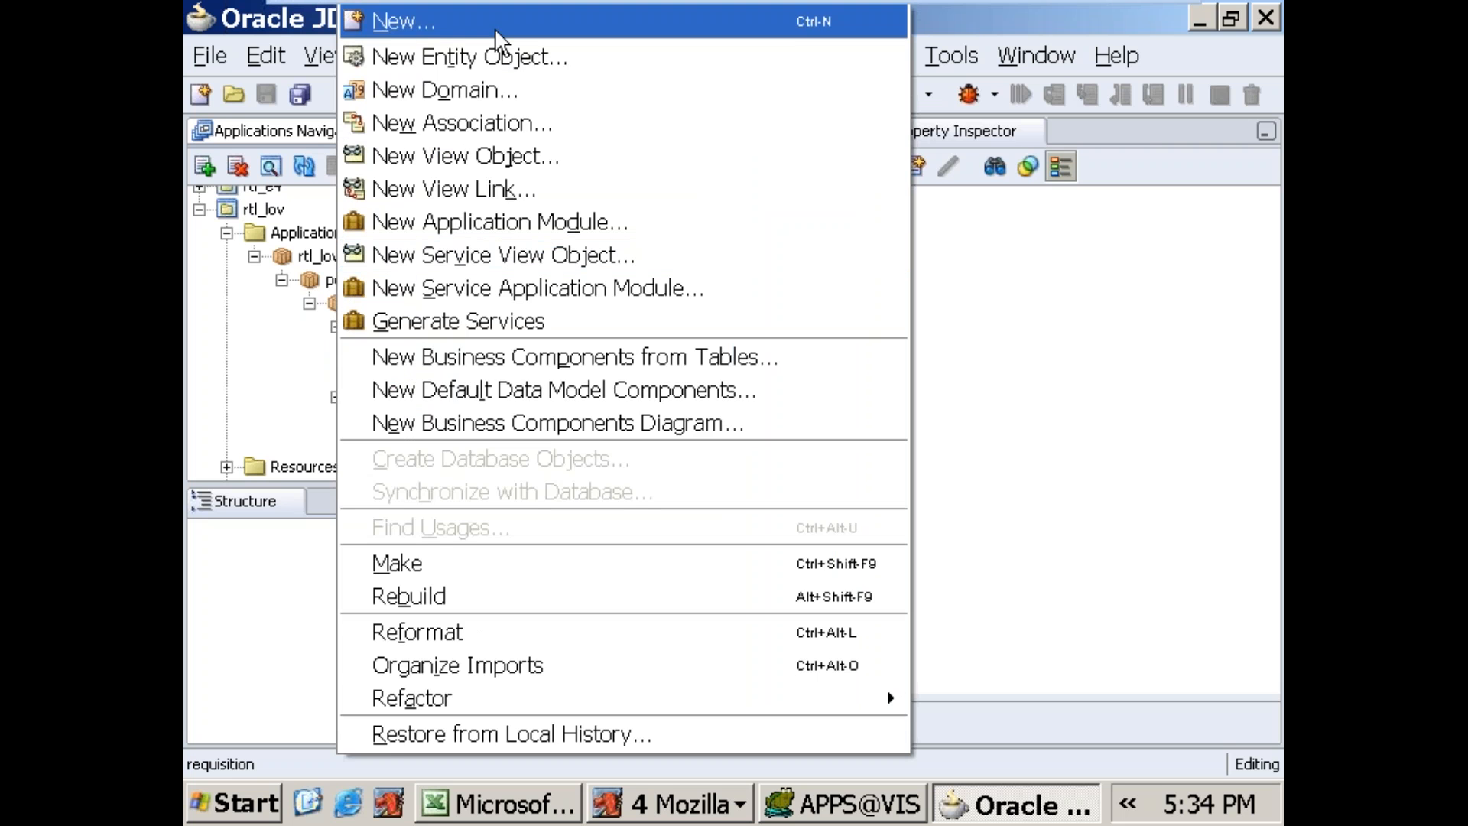
{"action": "left_click", "coordinate": [486, 170]}
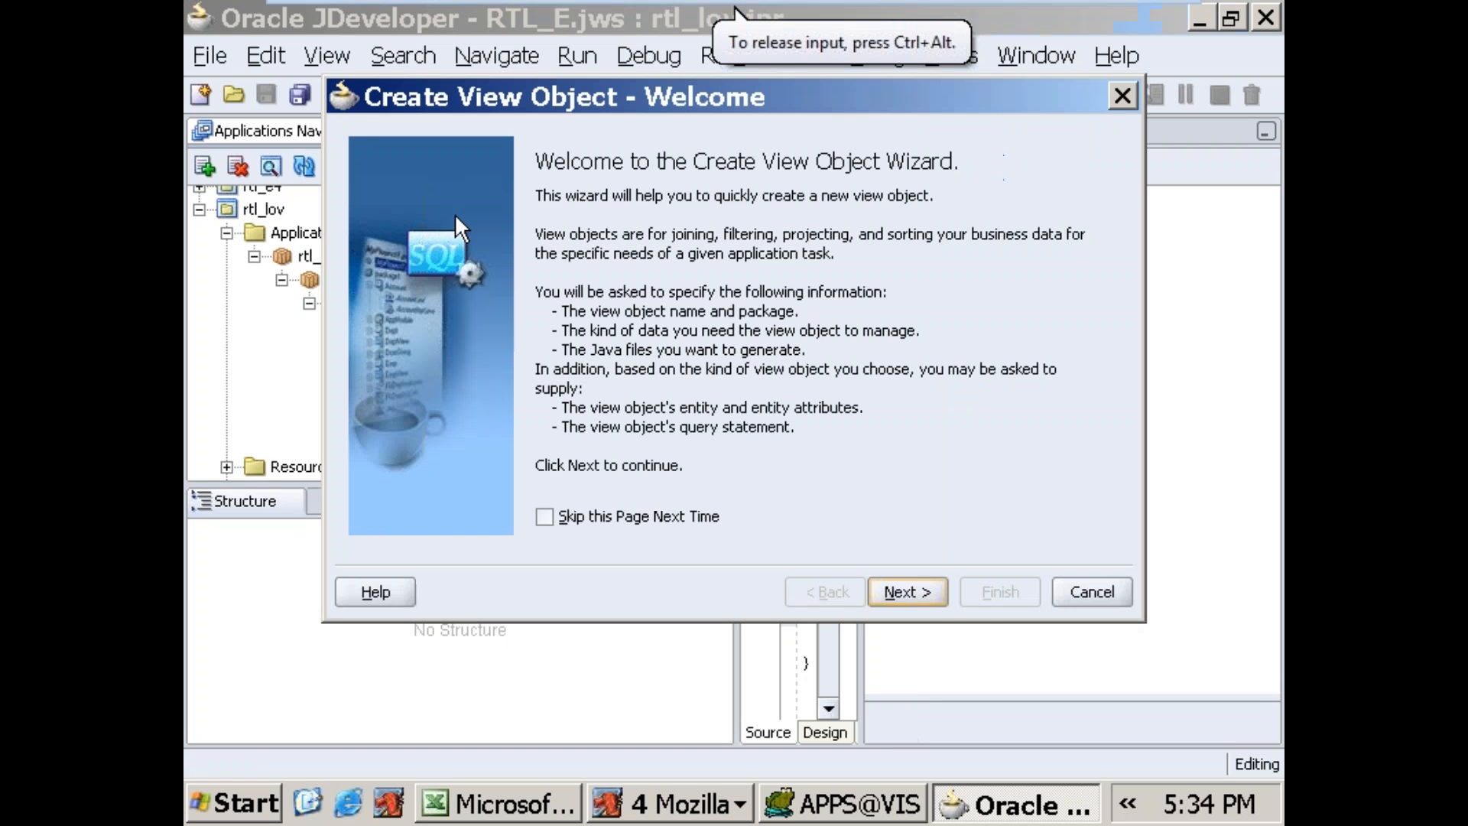
{"action": "left_click", "coordinate": [922, 588]}
{"action": "left_click", "coordinate": [873, 183]}
{"action": "type", "text": ".lov"}
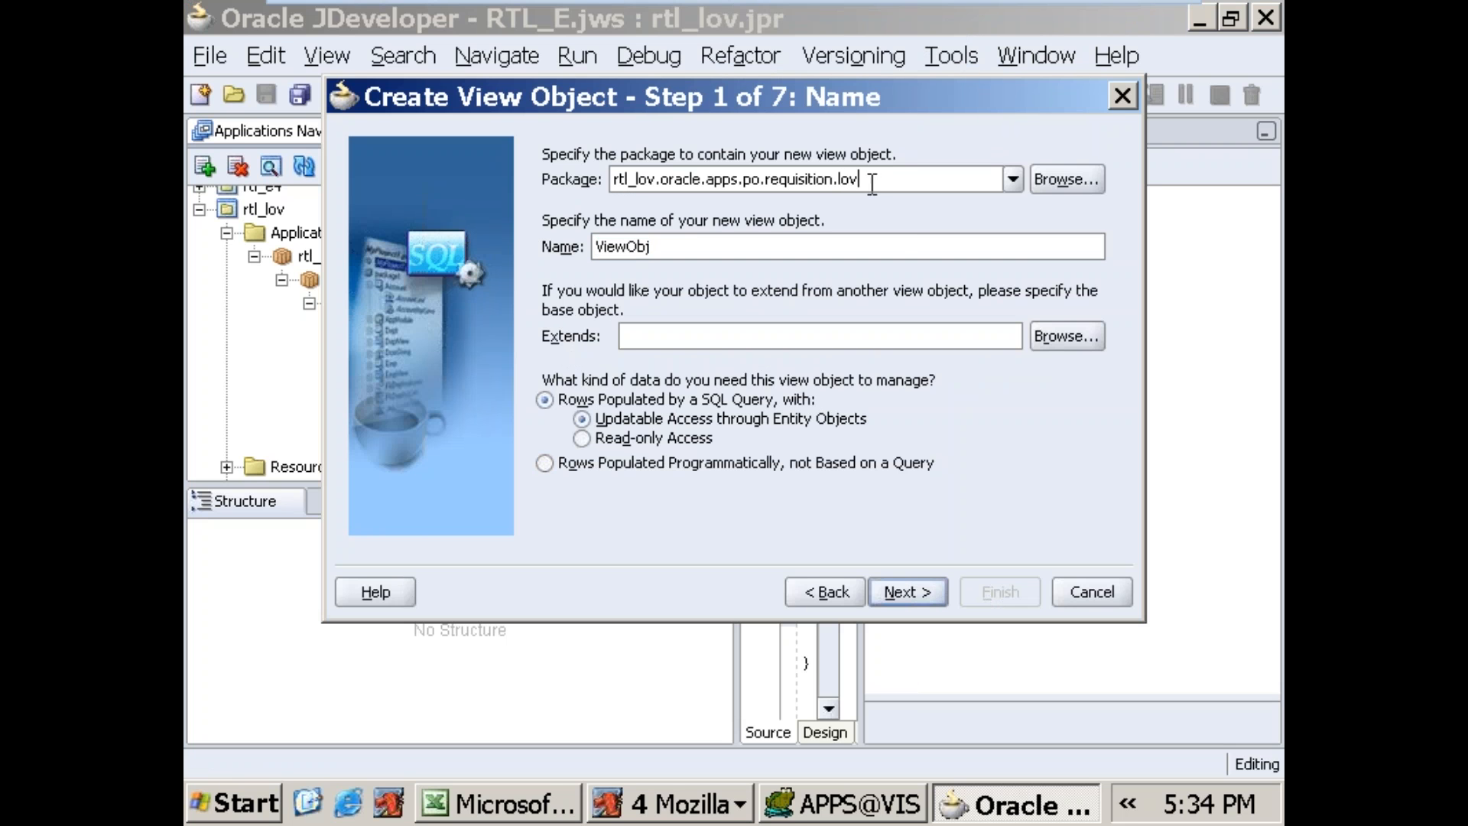
{"action": "key", "text": "Tab"}
{"action": "key", "text": "Tab"}
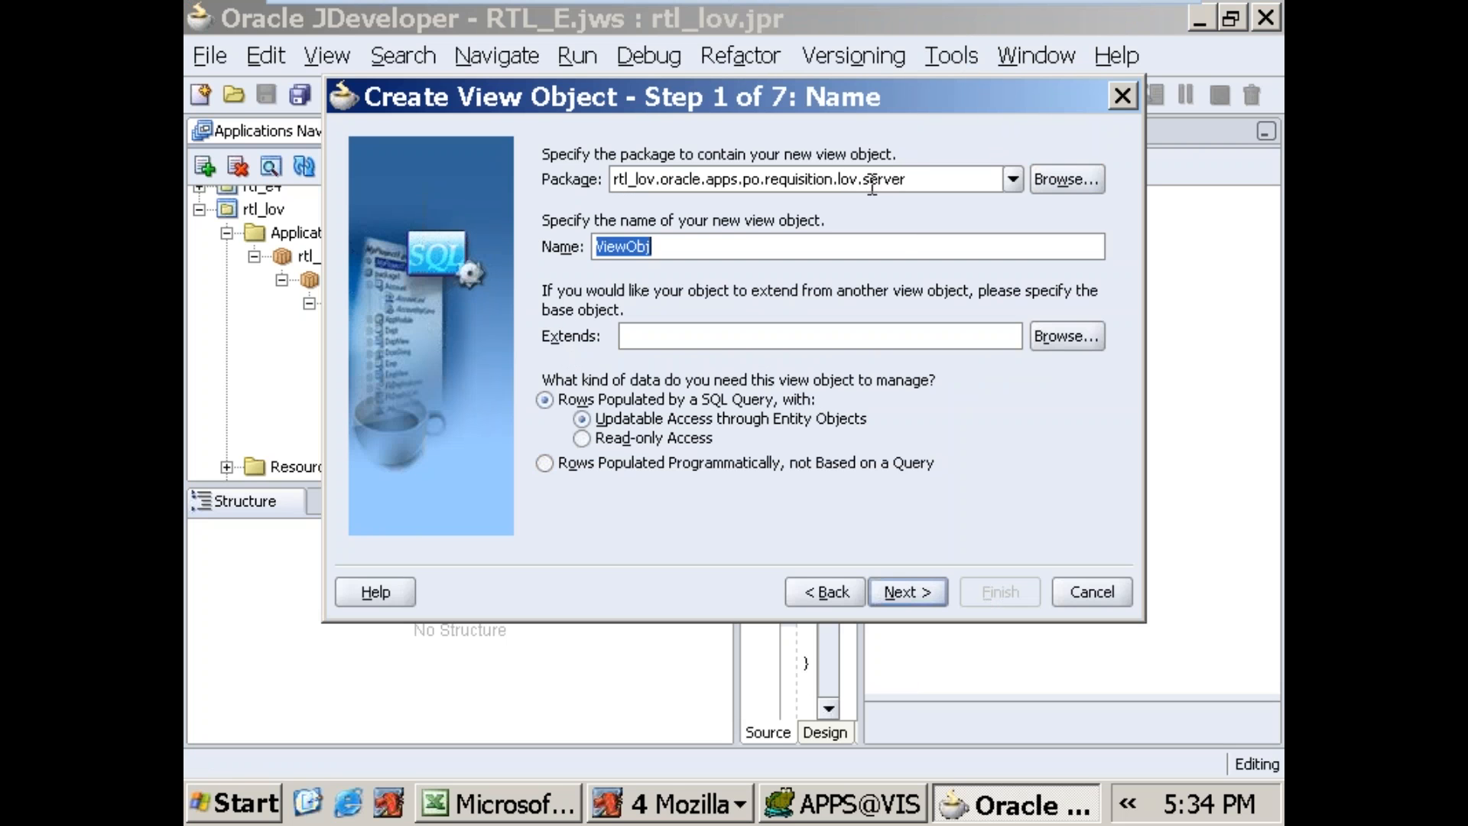
{"action": "type", "text": "itemslistVO"}
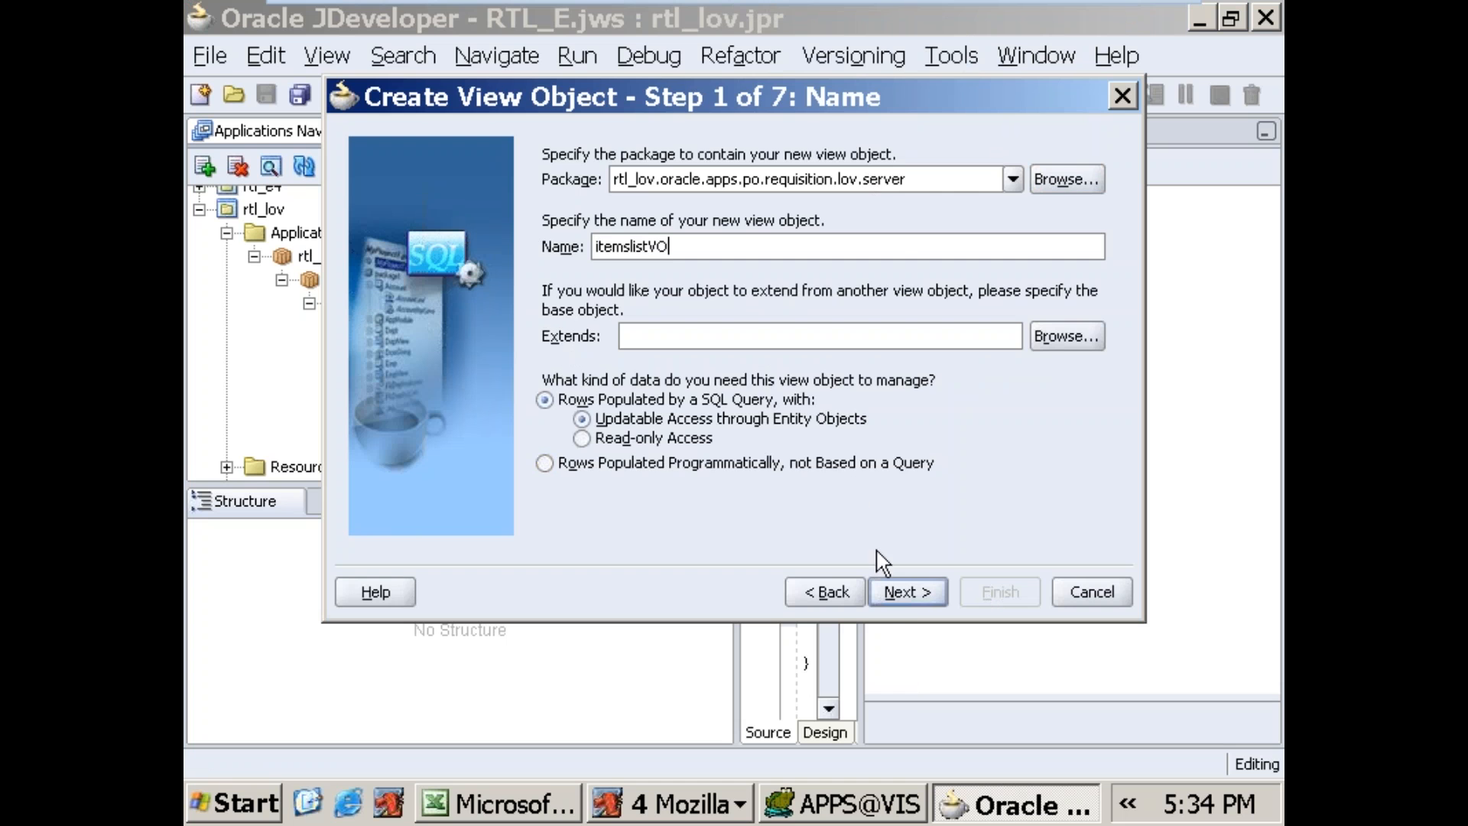
Step: Advance to the itemslistVO SQL statement and enter a query selecting SEGMENT1 from MTL_SYSTEM_ITEMS_B
{"action": "left_click", "coordinate": [906, 594]}
{"action": "left_click", "coordinate": [906, 591]}
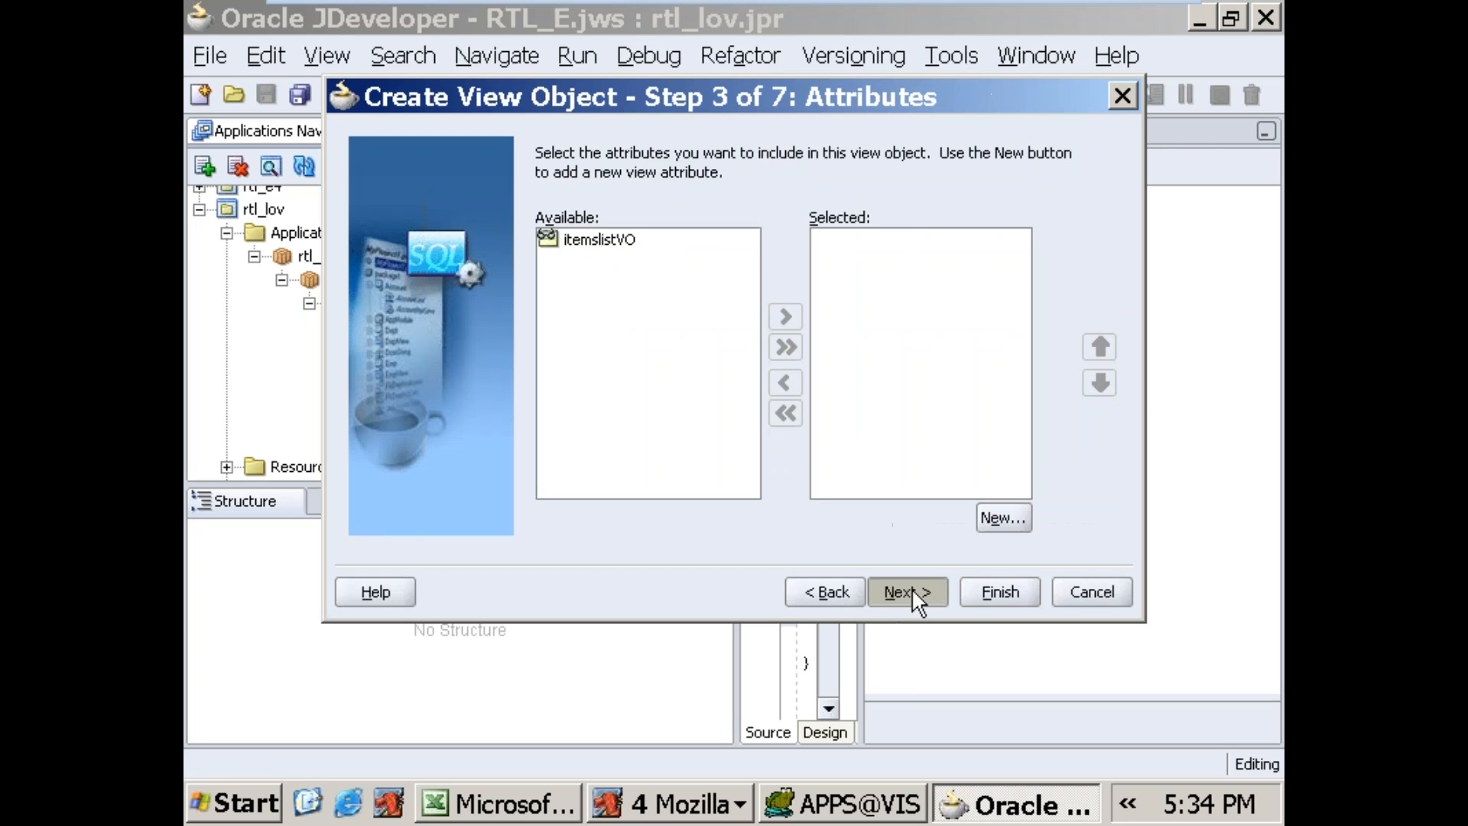
{"action": "left_click", "coordinate": [911, 590]}
{"action": "left_click", "coordinate": [912, 591]}
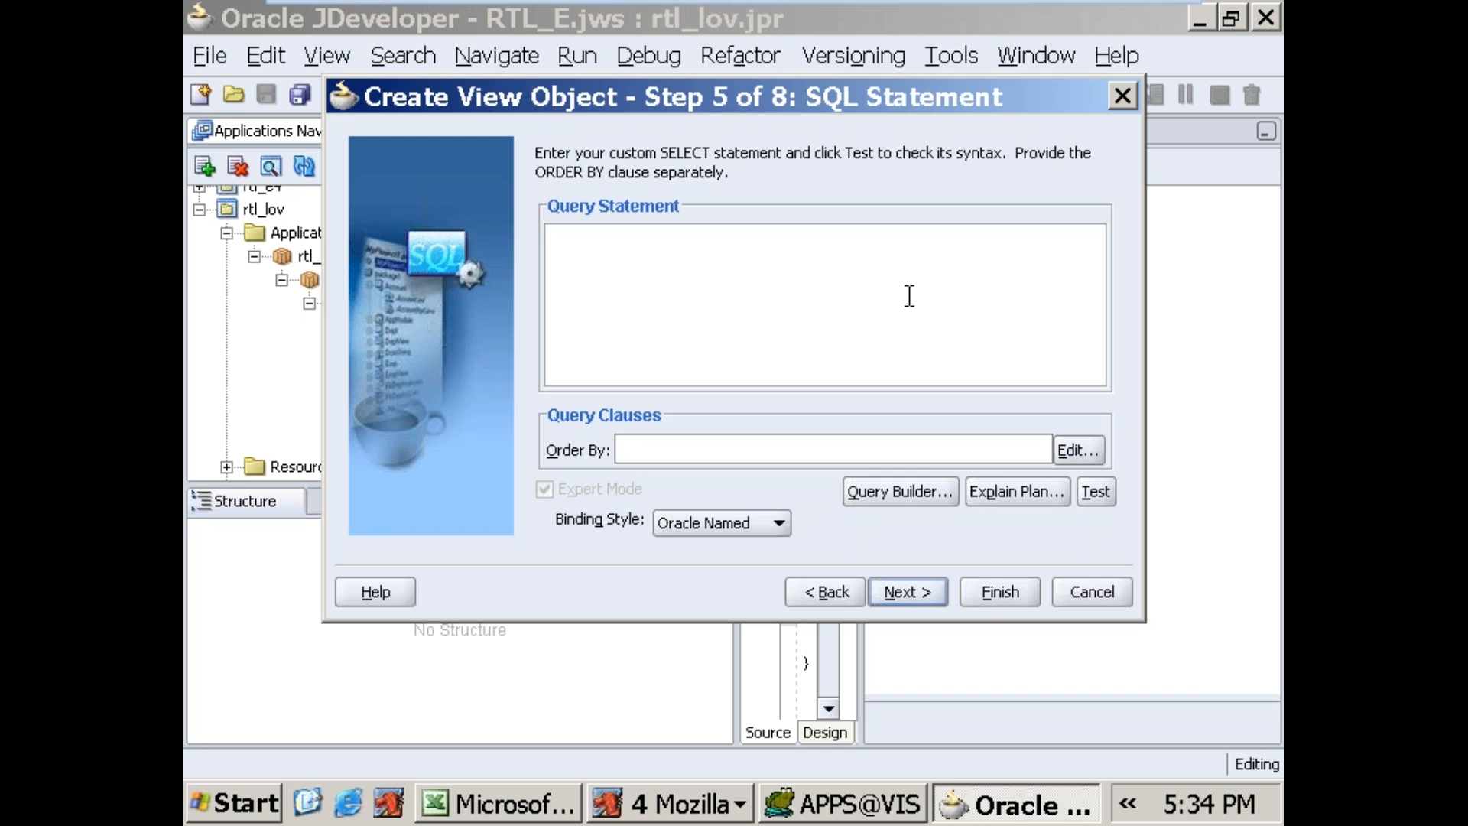
{"action": "type", "text": "SELECT"}
{"action": "type", "text": " SEGMENT"}
{"action": "type", "text": "F"}
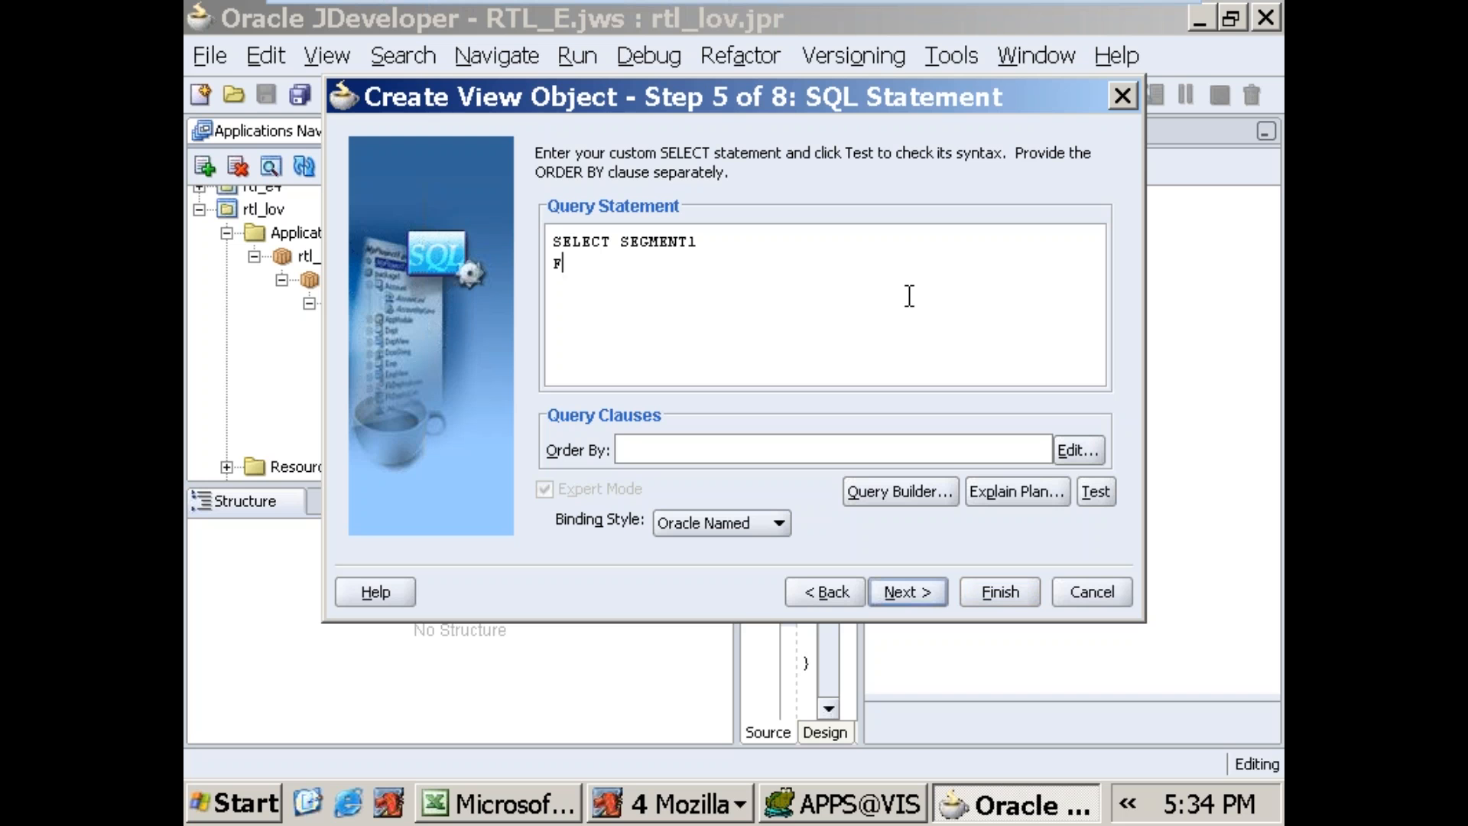
{"action": "type", "text": "ROM   MTL_SYSTEM_ITEMS_B"}
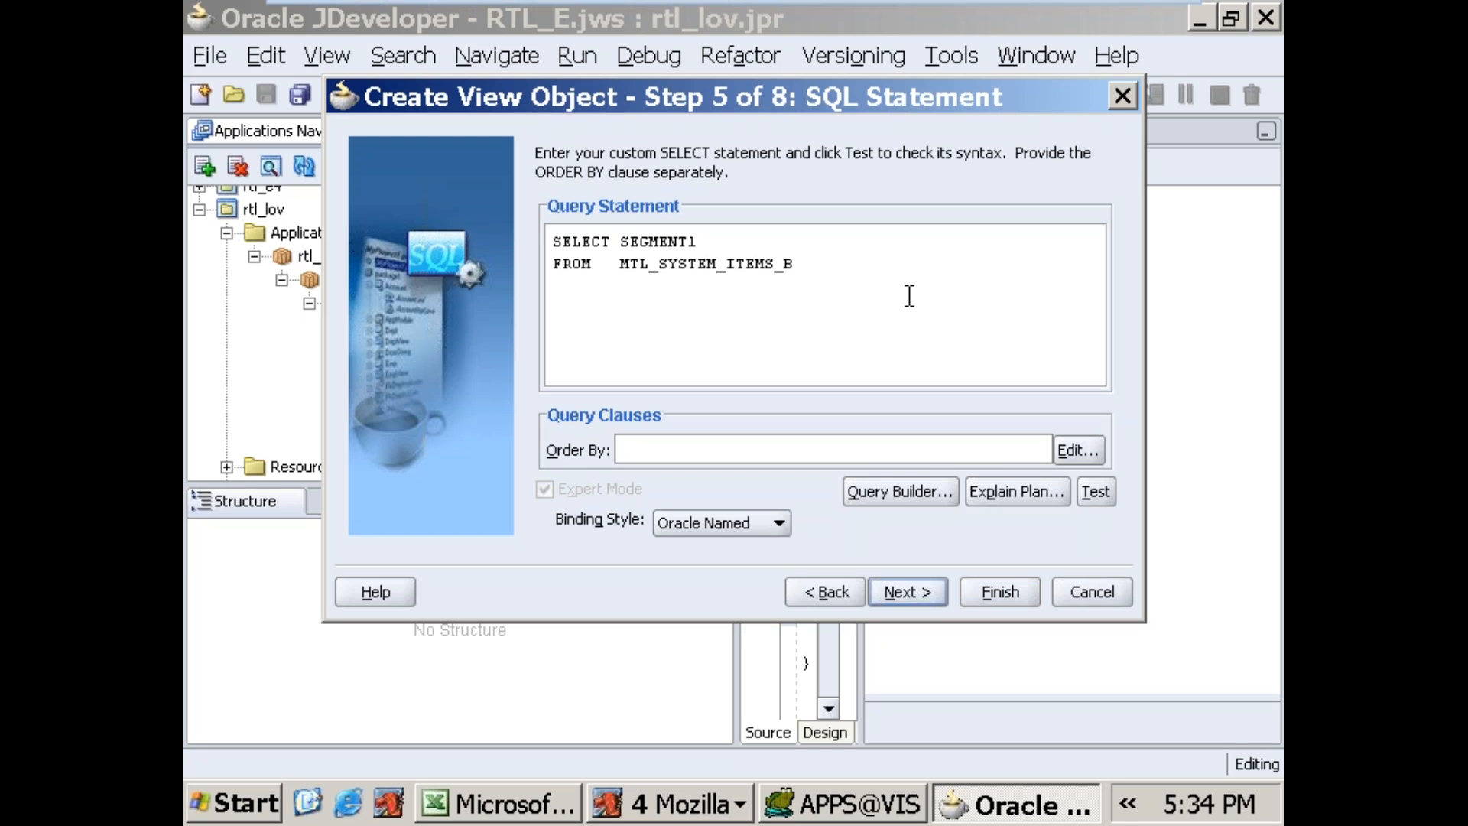
{"action": "type", "text": " DISTINCVT"}
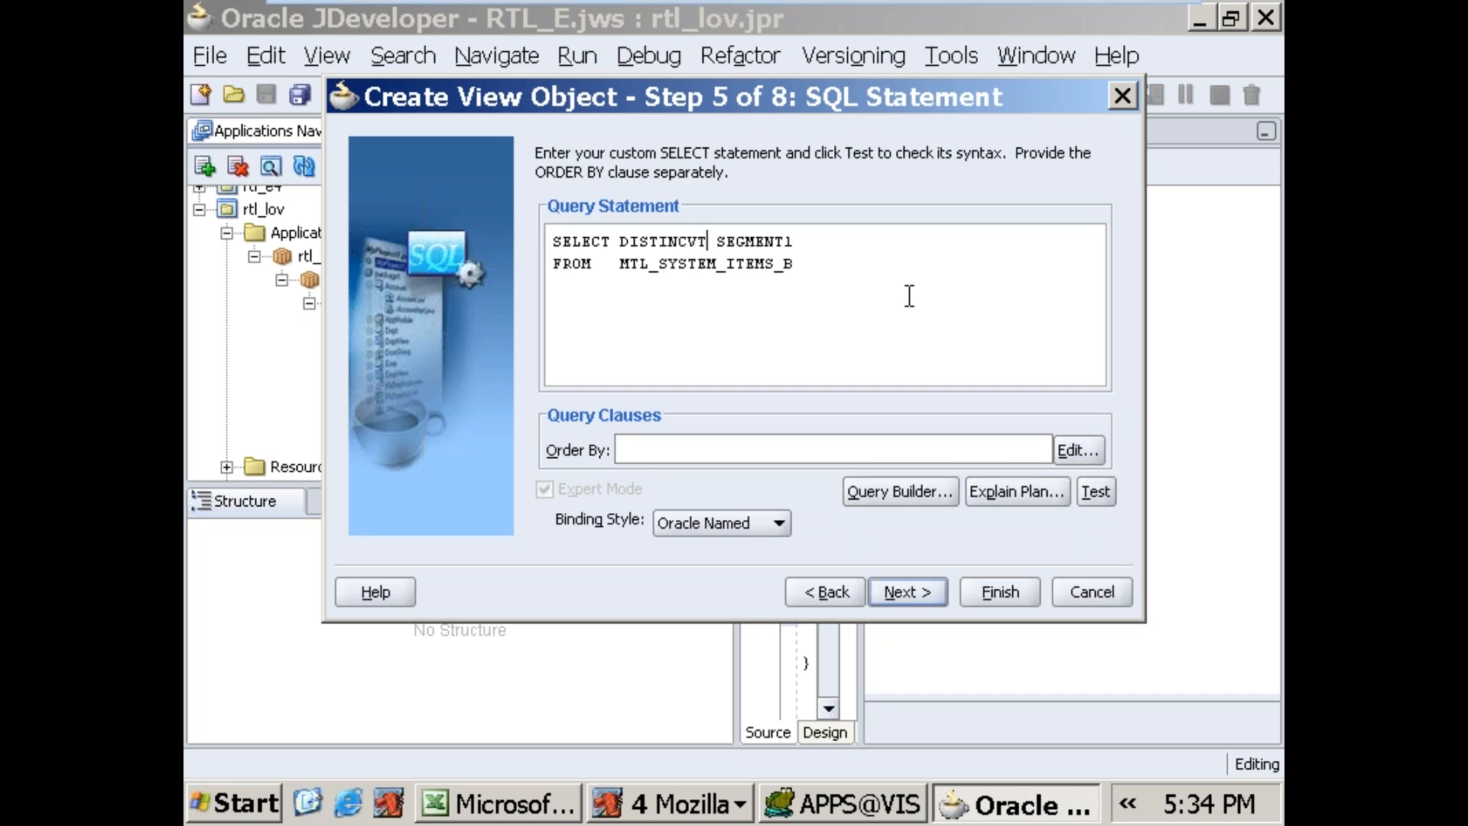
Step: Add DISTINCT before SEGMENT1 in the view object query and test its syntax
{"action": "key", "text": "Right"}
{"action": "key", "text": "Delete"}
{"action": "left_click", "coordinate": [1092, 495]}
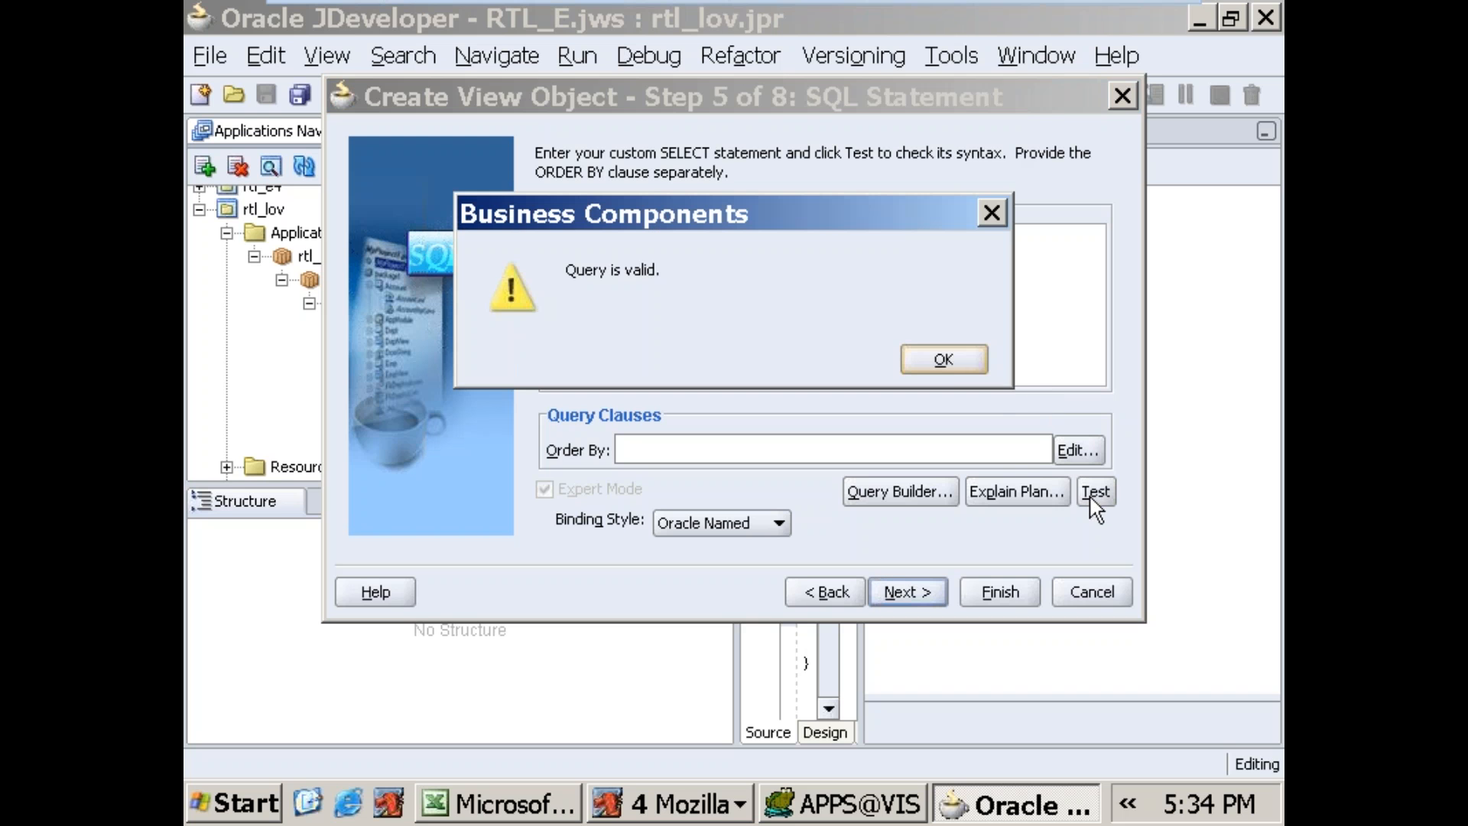
{"action": "left_click", "coordinate": [947, 364]}
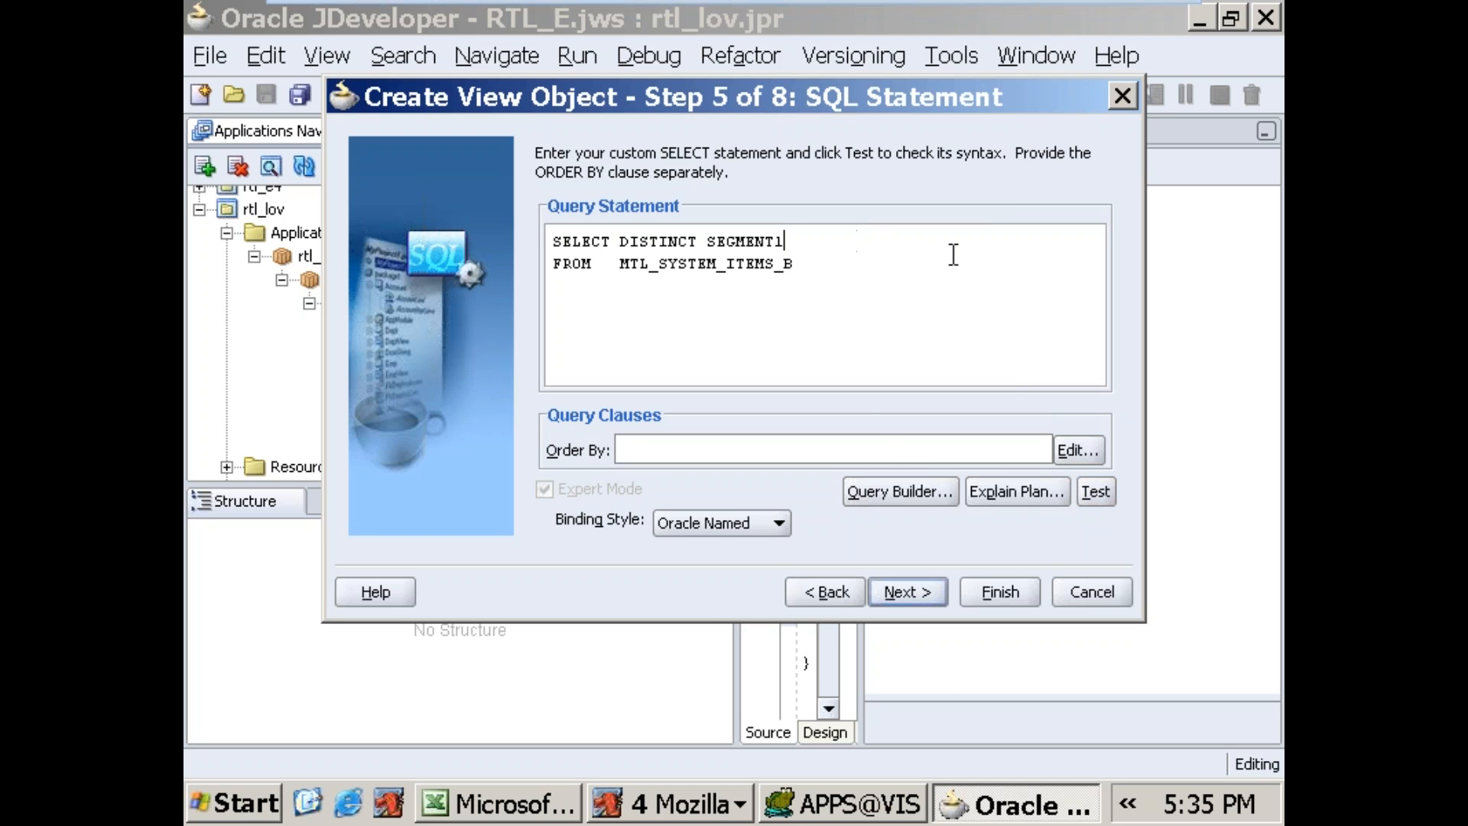
Step: Add ITEM_DESCRIPTION as a second column after SEGMENT1 and test the query
{"action": "type", "text": "TEMDESCRIPTION"}
{"action": "left_click", "coordinate": [1095, 493]}
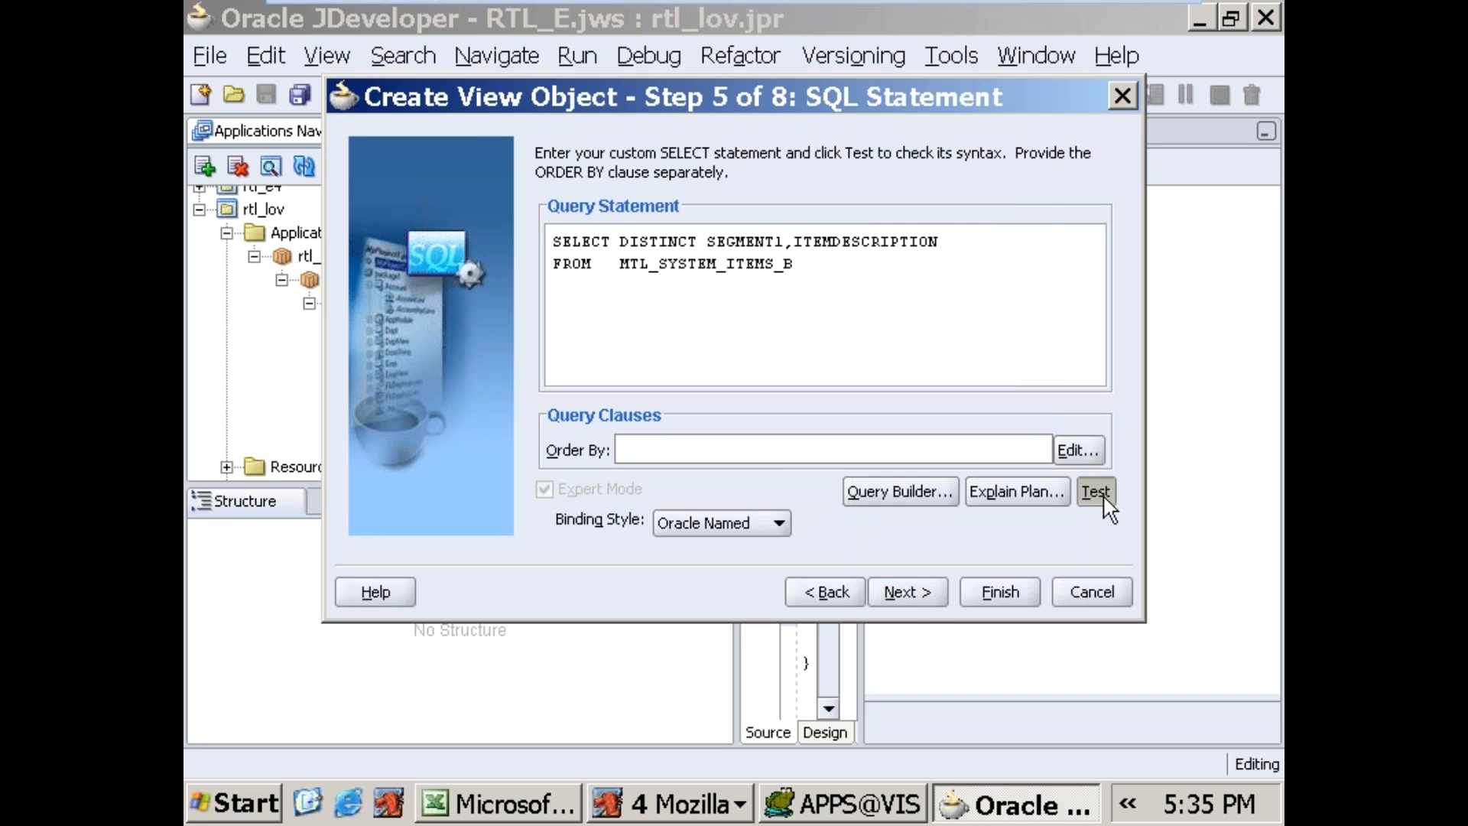
{"action": "left_click", "coordinate": [970, 594]}
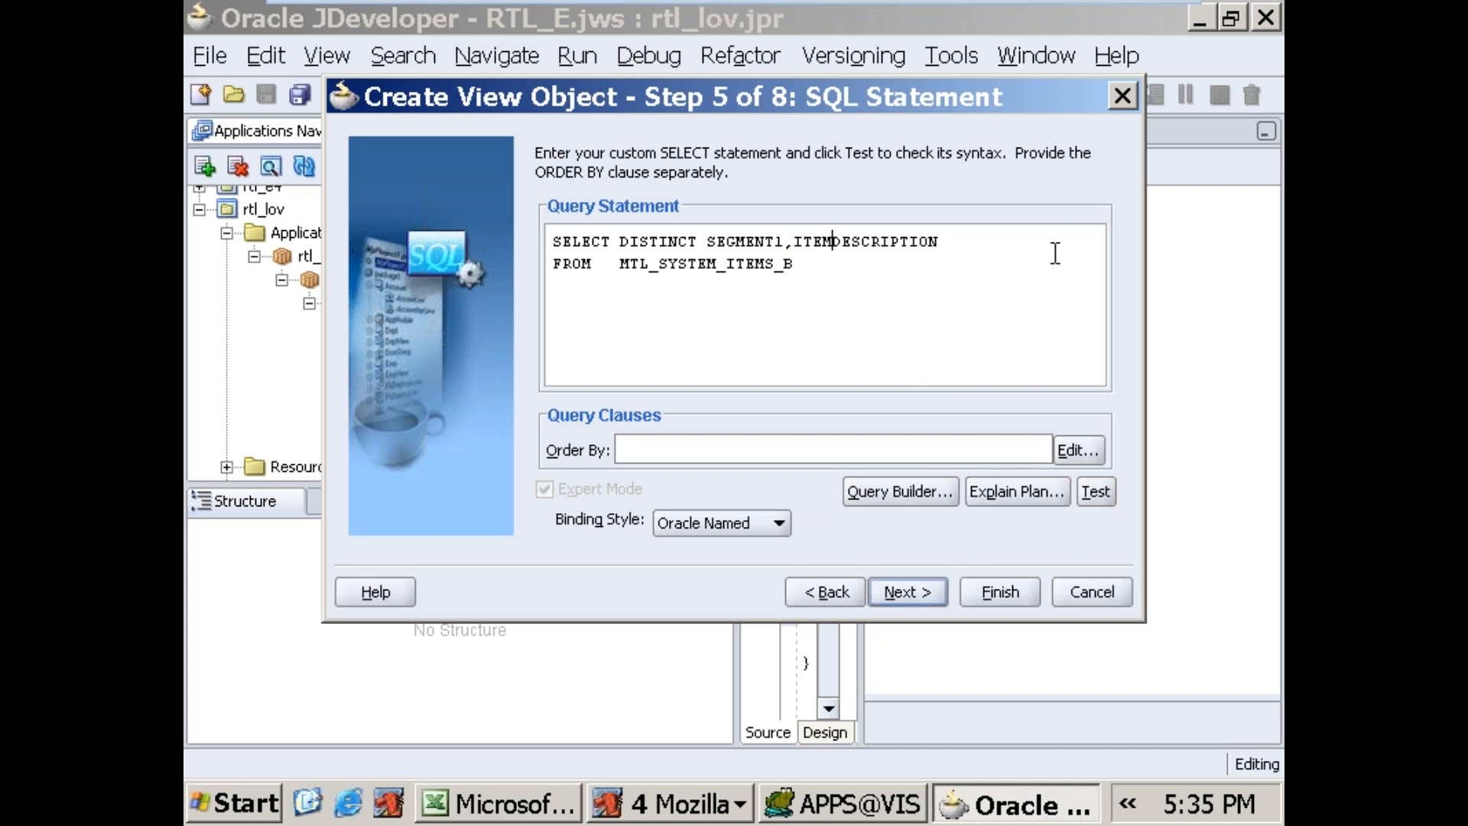
{"action": "type", "text": "_"}
{"action": "left_click", "coordinate": [1095, 491]}
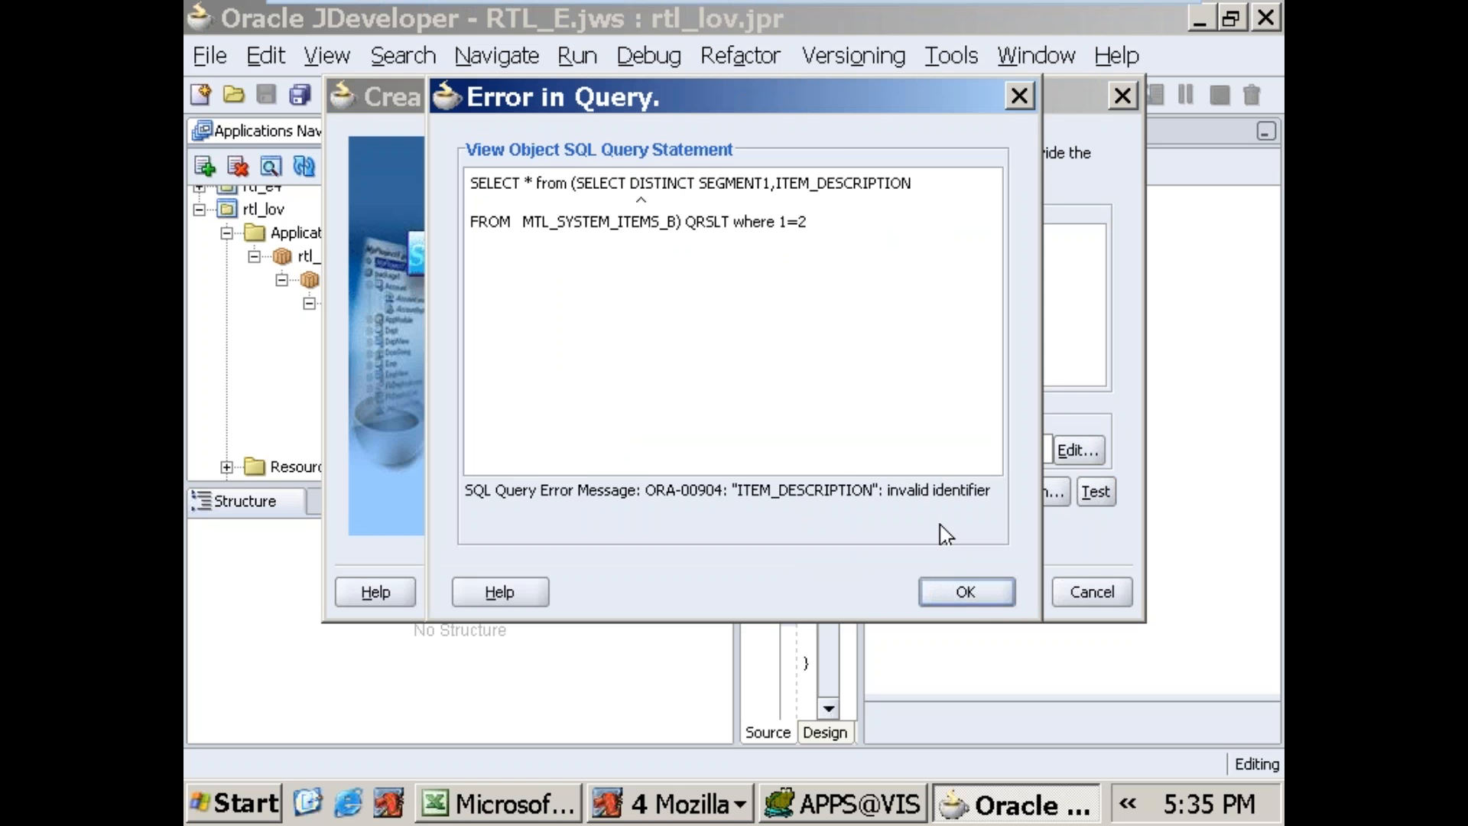
{"action": "left_click", "coordinate": [966, 594]}
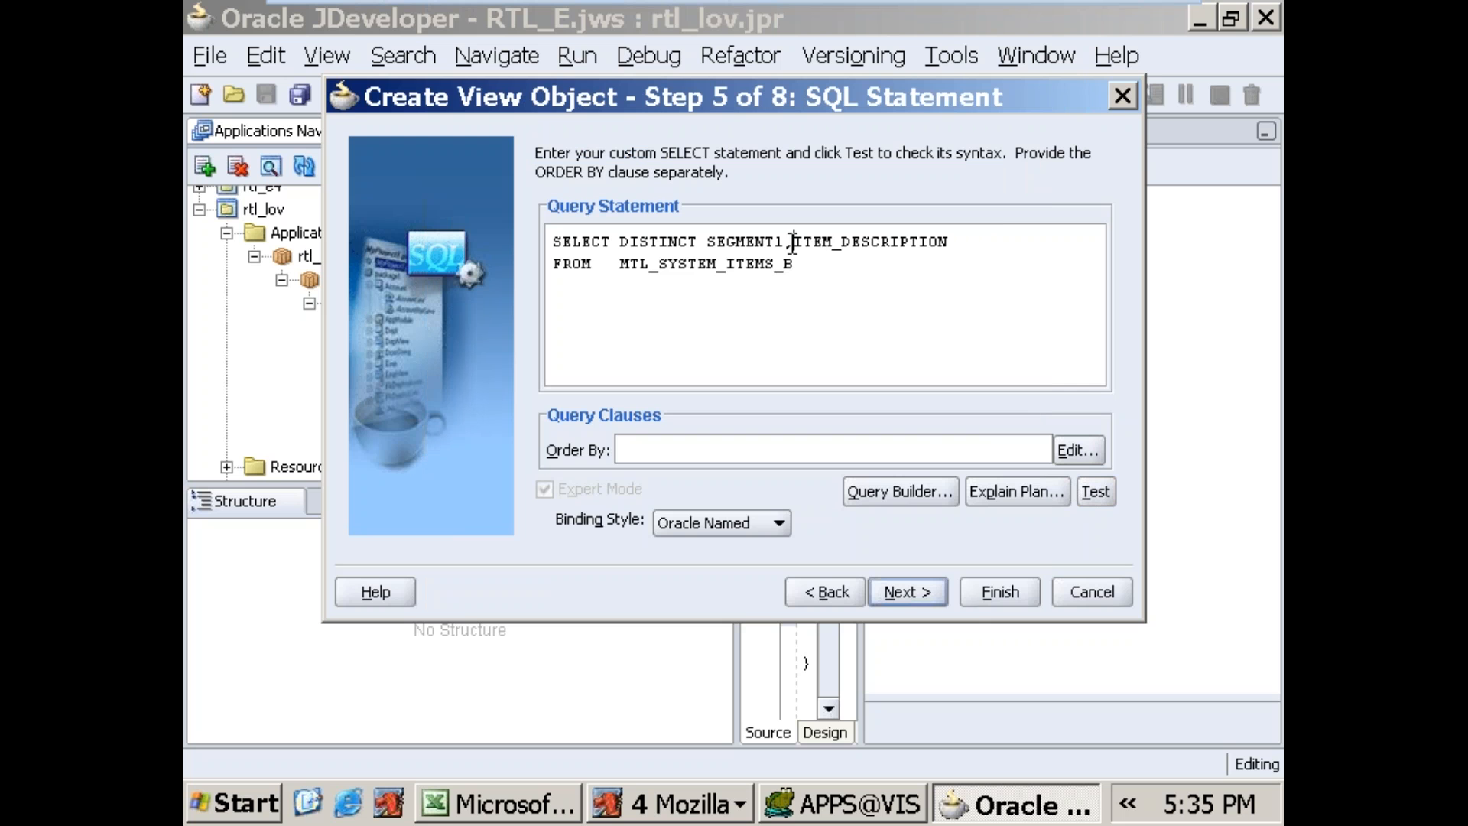
Step: Copy the whole query into the Toad for Oracle editor below the existing statement and run it
{"action": "left_click_drag", "start_coordinate": [793, 243], "coordinate": [1042, 253]}
{"action": "left_click", "coordinate": [957, 289]}
{"action": "left_click_drag", "start_coordinate": [790, 243], "coordinate": [939, 243]}
{"action": "left_click", "coordinate": [820, 280]}
{"action": "left_click_drag", "start_coordinate": [820, 280], "coordinate": [410, 233]}
{"action": "key", "text": "ctrl+c"}
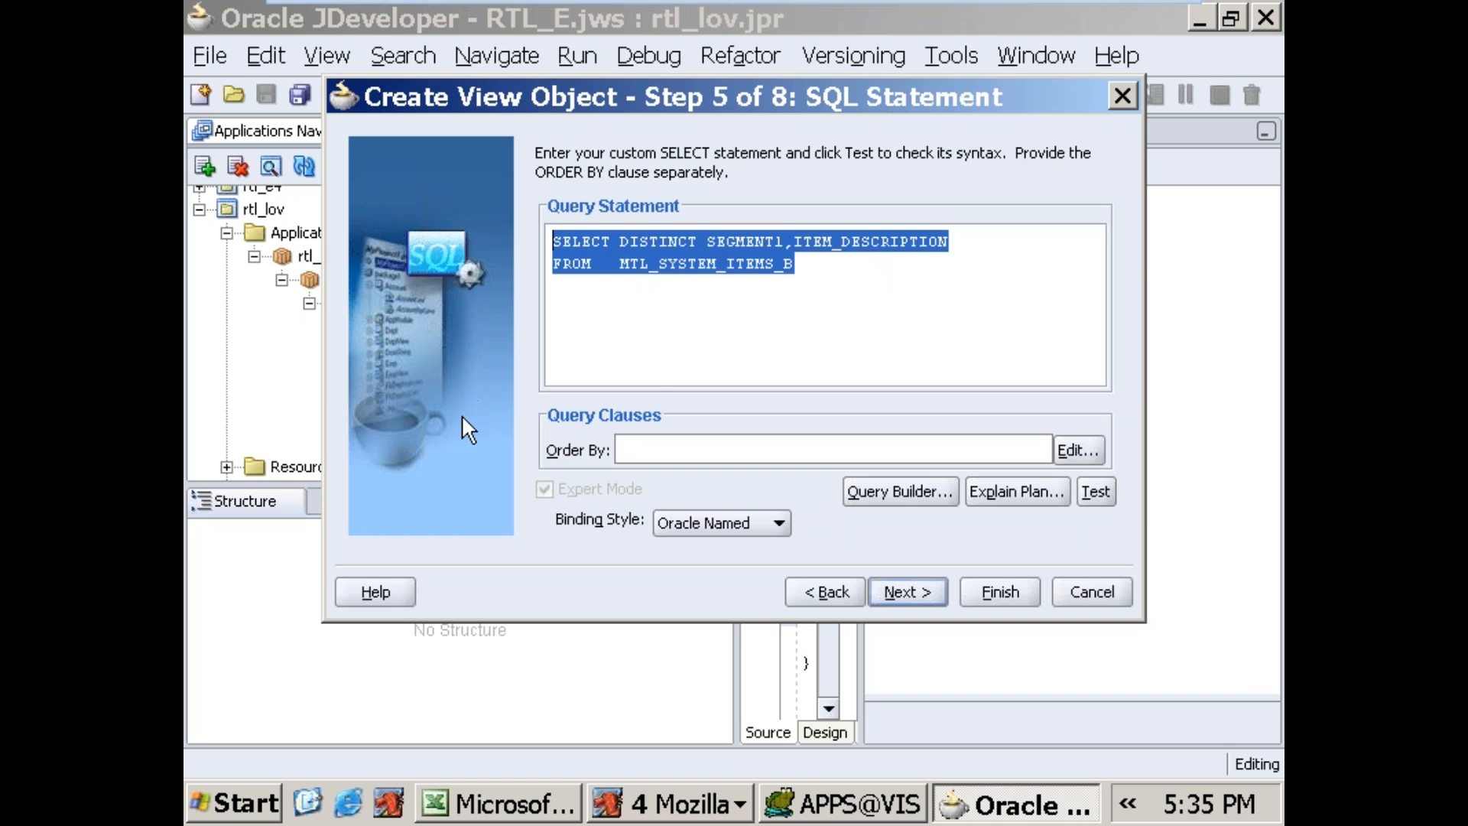
{"action": "left_click", "coordinate": [799, 815]}
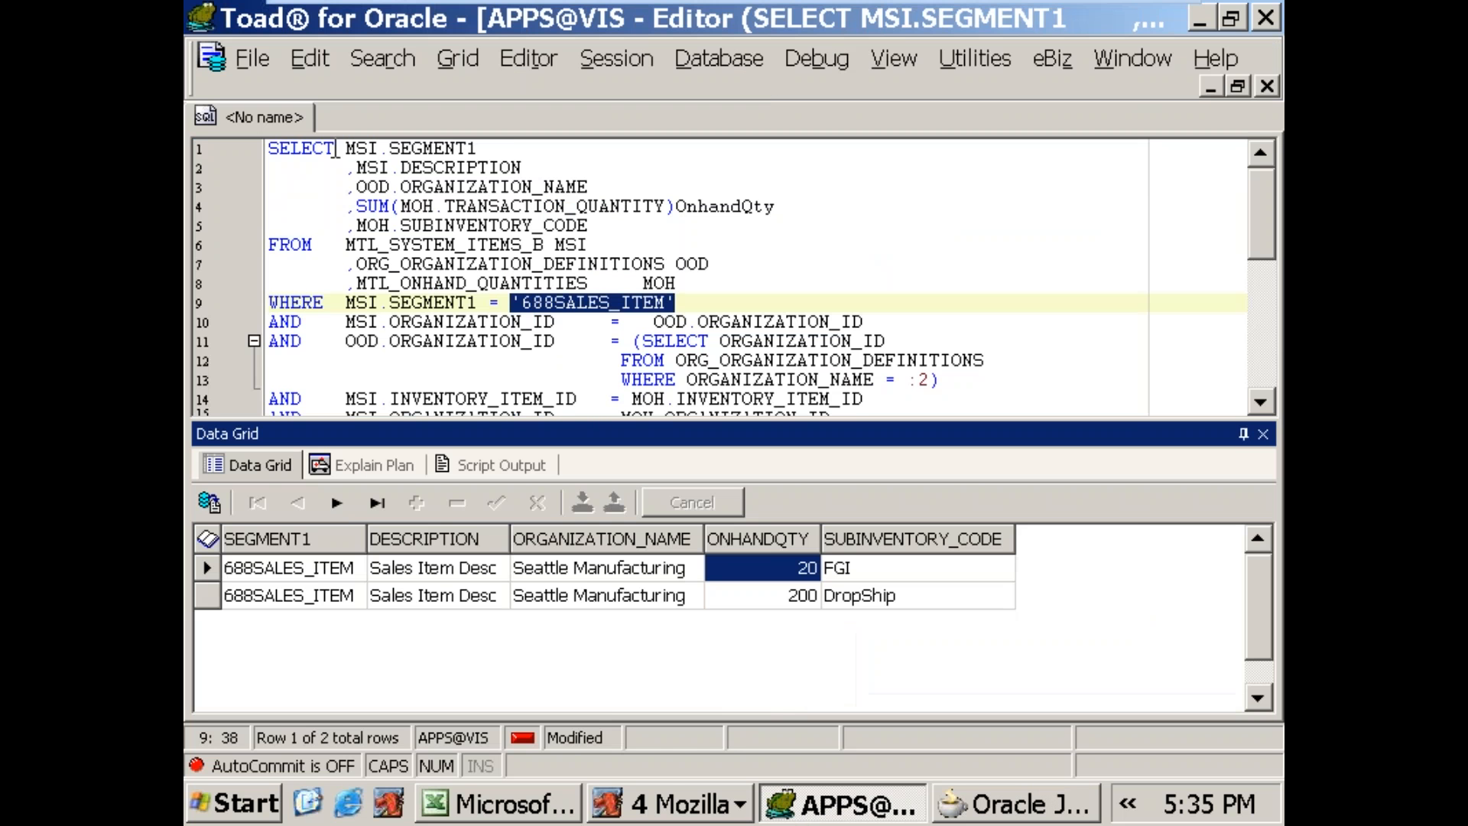
{"action": "scroll", "coordinate": [454, 261], "scroll_direction": "down", "scroll_amount": 2}
{"action": "scroll", "coordinate": [474, 271], "scroll_direction": "down", "scroll_amount": 3}
{"action": "left_click", "coordinate": [1219, 301]}
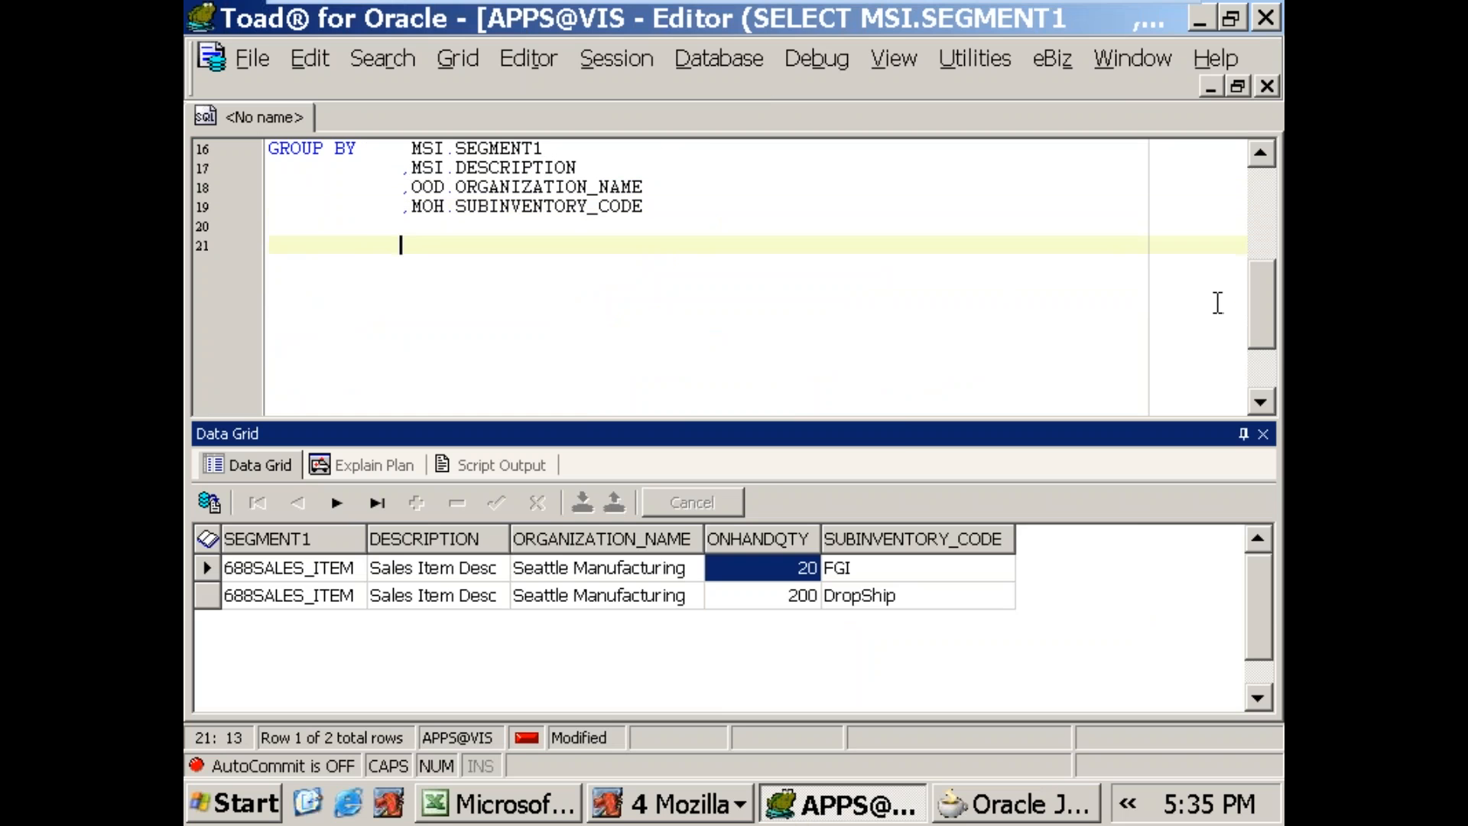
{"action": "key", "text": "ctrl+v"}
{"action": "key", "text": "F9"}
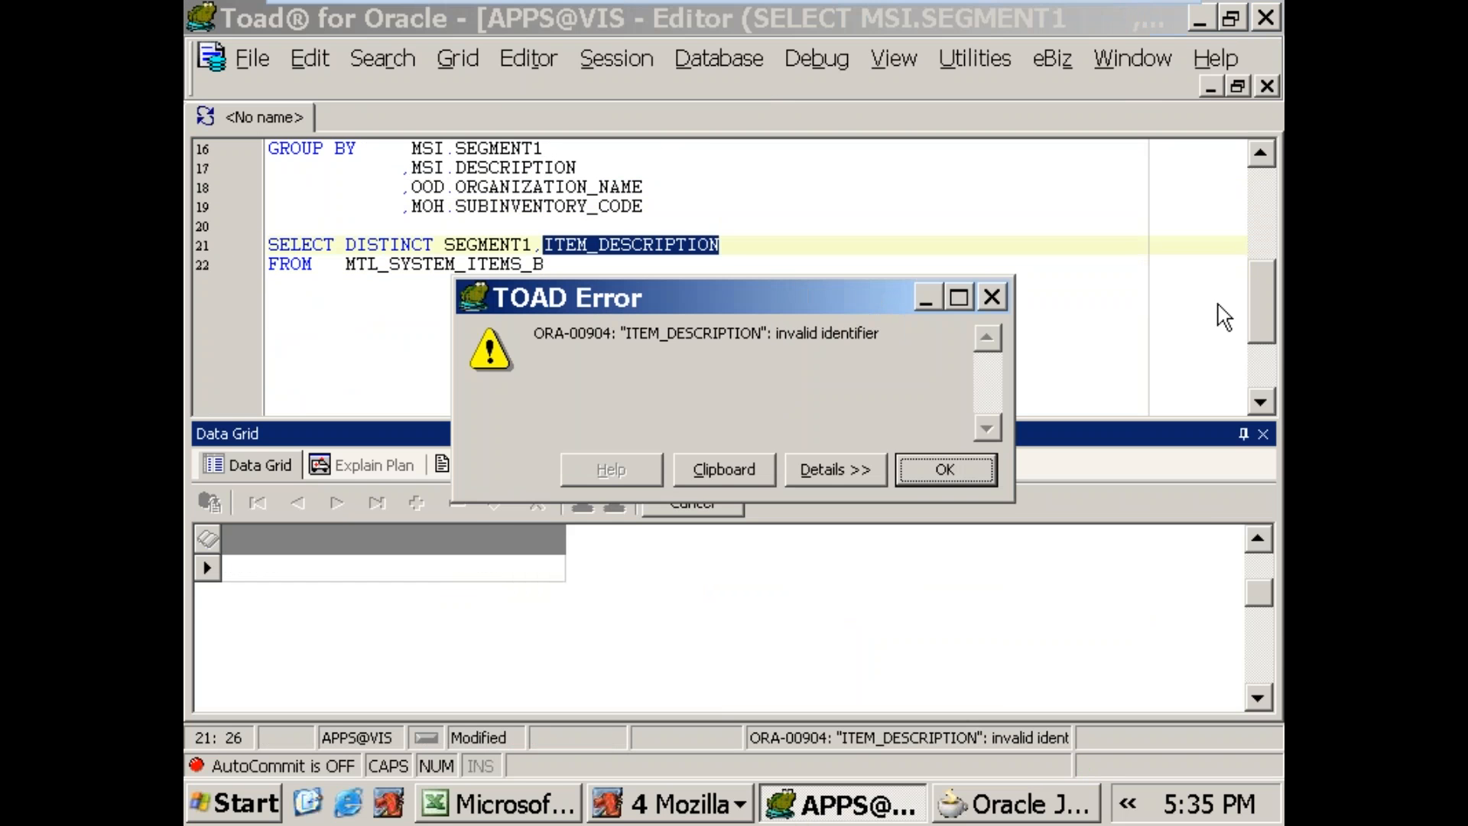
{"action": "key", "text": "Return"}
Step: Change the ITEM_DESCRIPTION column to DESCRIPTION in the pasted query and rerun it
{"action": "key", "text": "Left"}
{"action": "key", "text": "Up"}
{"action": "key", "text": "Down"}
{"action": "key", "text": "Right"}
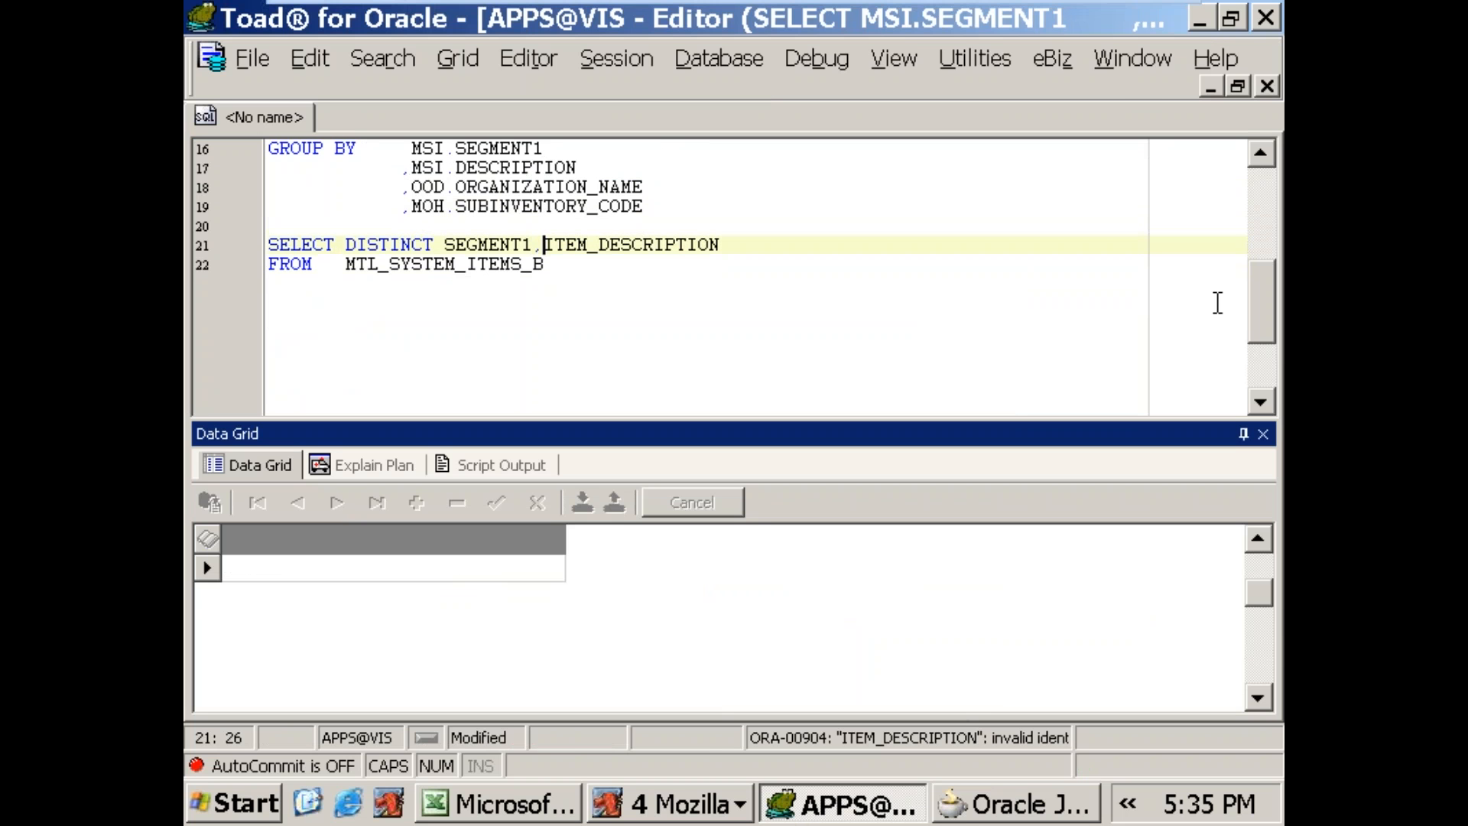
{"action": "key", "text": "Right"}
{"action": "key", "text": "Right"}
{"action": "key", "text": "Right"}
{"action": "key", "text": "Right"}
{"action": "key", "text": "Delete"}
{"action": "key", "text": "shift+Left"}
{"action": "key", "text": "shift+Left"}
{"action": "key", "text": "shift+Left"}
{"action": "key", "text": "shift+Left"}
{"action": "key", "text": "Delete"}
{"action": "key", "text": "F9"}
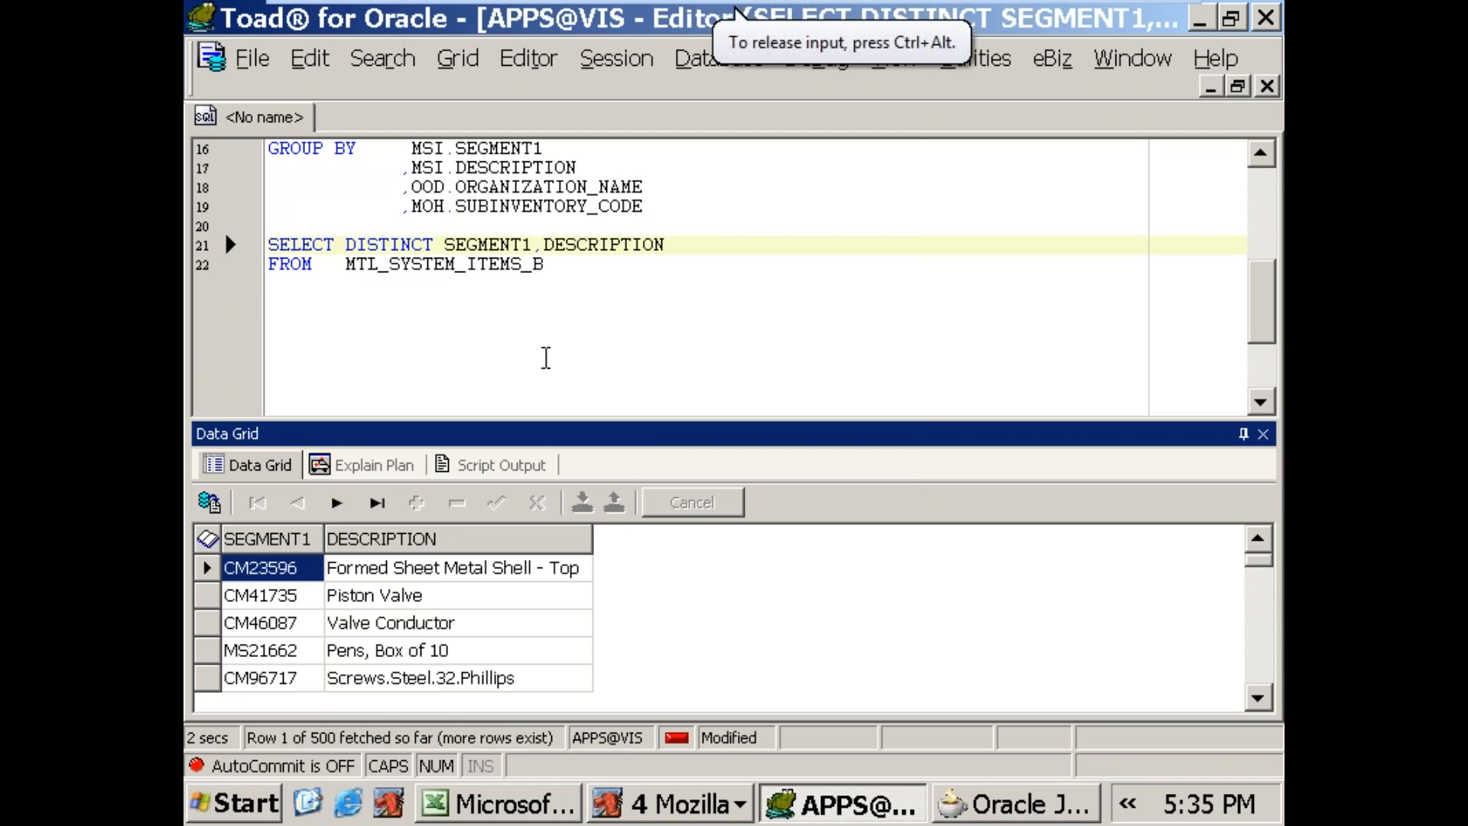
Step: Copy the corrected query back into the view object's SQL statement in Oracle JDeveloper and test it
{"action": "left_click_drag", "start_coordinate": [565, 289], "coordinate": [199, 246]}
{"action": "key", "text": "ctrl+c"}
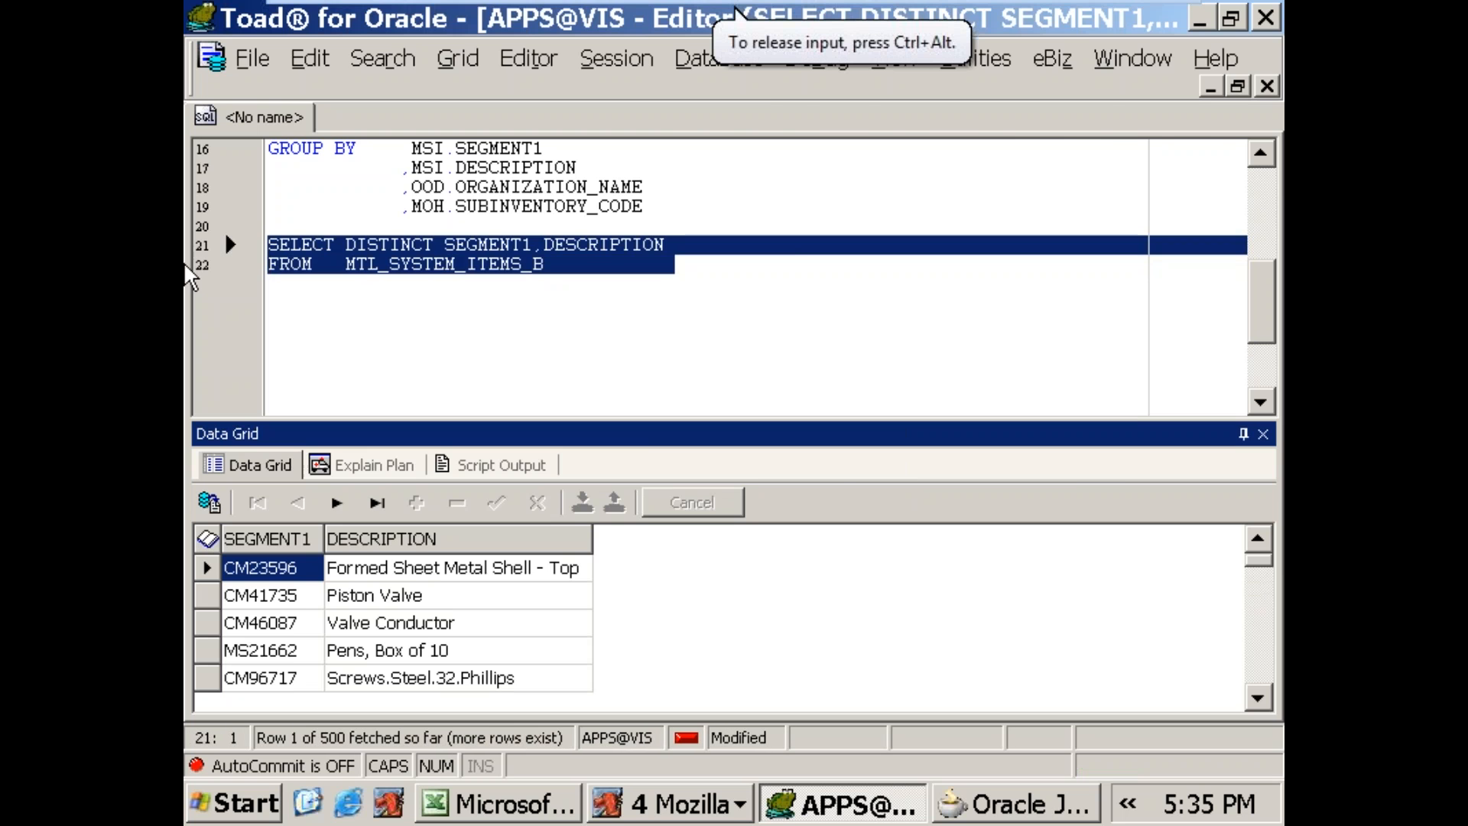
{"action": "key", "text": "alt+Tab"}
{"action": "key", "text": "ctrl+v"}
{"action": "left_click", "coordinate": [1101, 492]}
{"action": "left_click", "coordinate": [912, 361]}
Step: Accept the remaining wizard settings and finish creating the itemslistVO view object
{"action": "left_click", "coordinate": [923, 600]}
{"action": "left_click", "coordinate": [917, 595]}
{"action": "left_click", "coordinate": [910, 595]}
{"action": "left_click", "coordinate": [918, 605]}
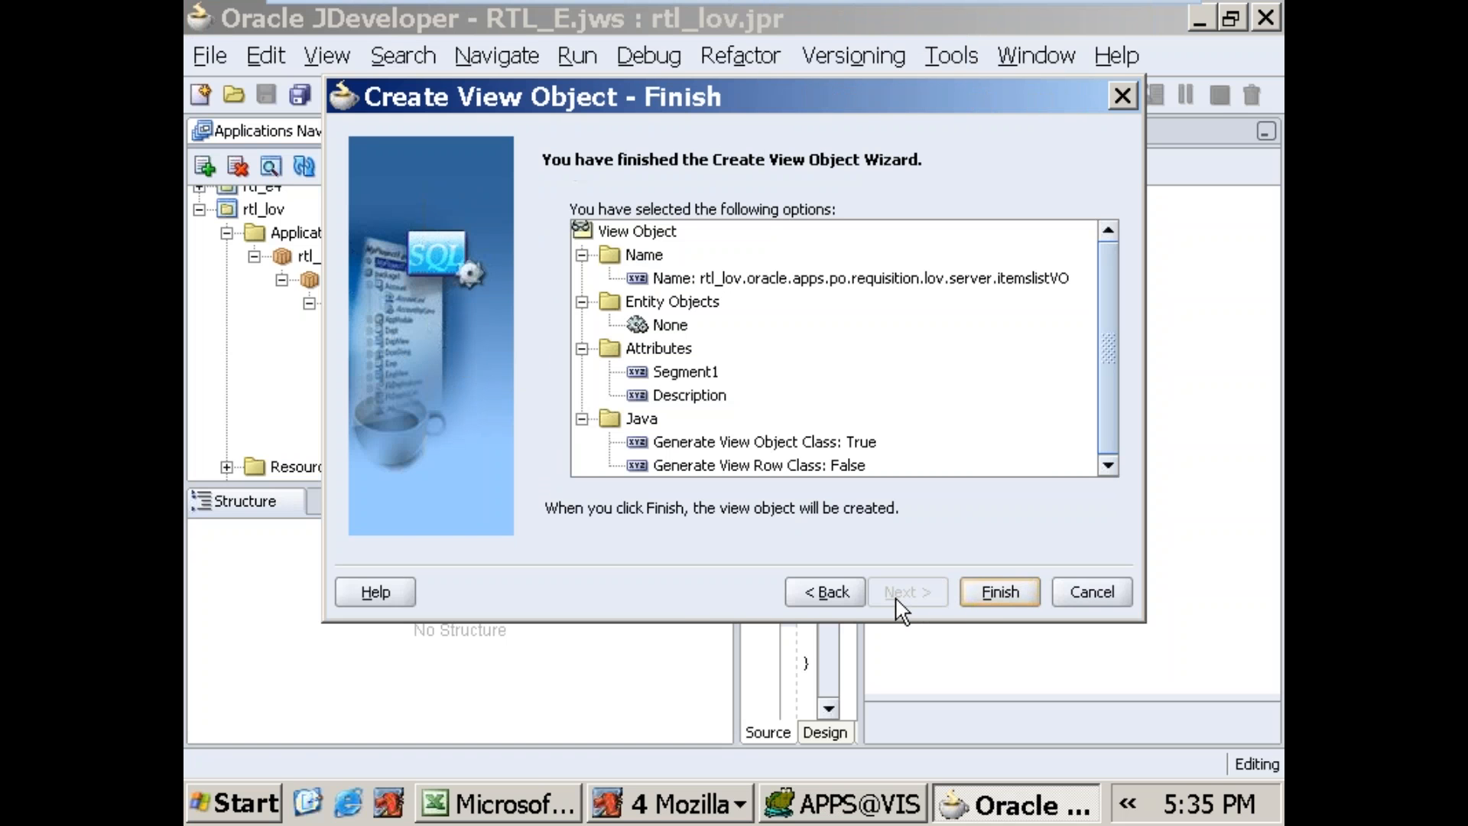
{"action": "left_click", "coordinate": [987, 603]}
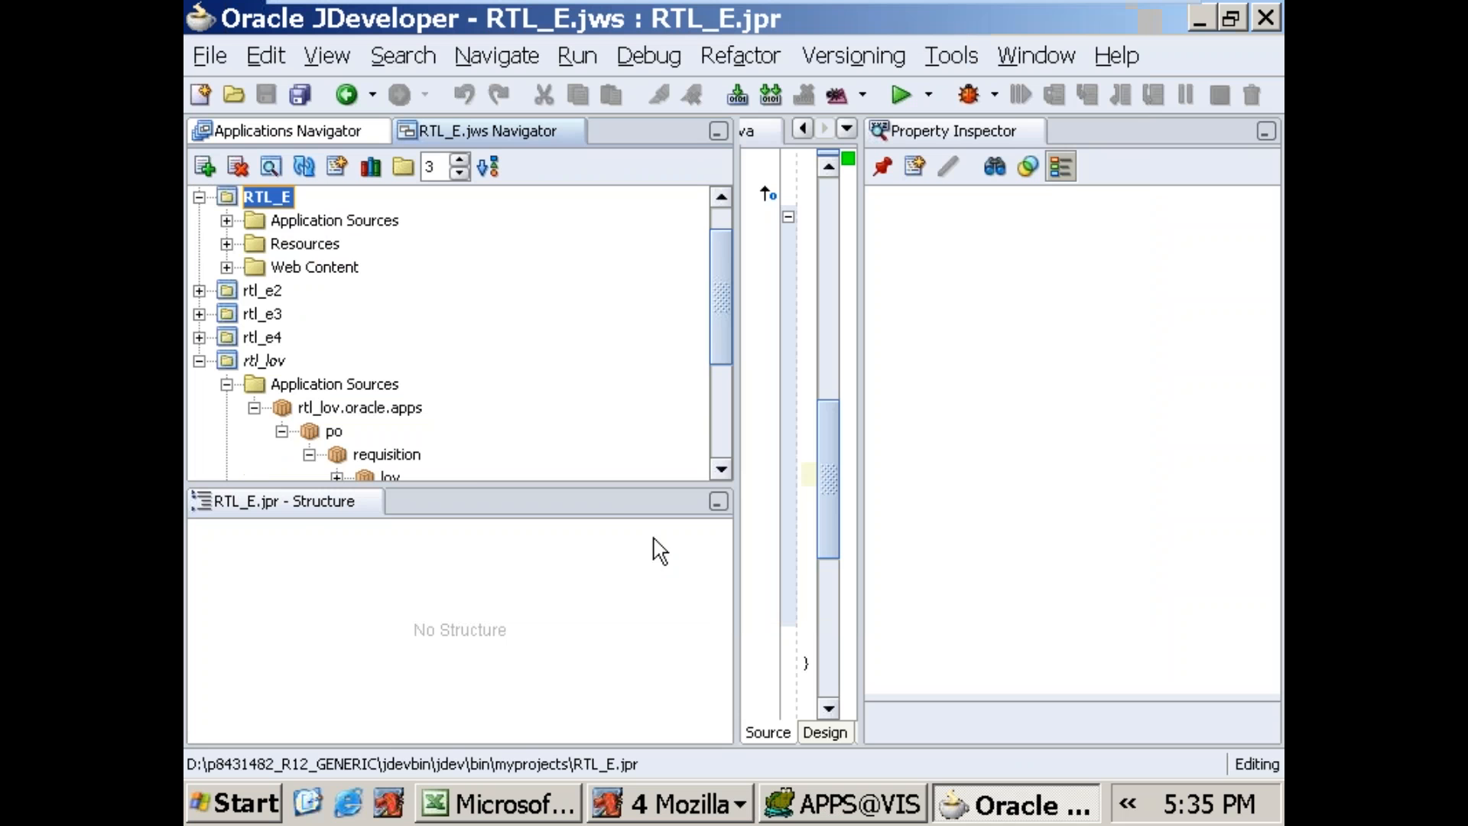
Step: Locate itemslistVO in the lov.server package of rtl_lov and examine its sources and attributes
{"action": "left_click_drag", "start_coordinate": [727, 299], "coordinate": [714, 372]}
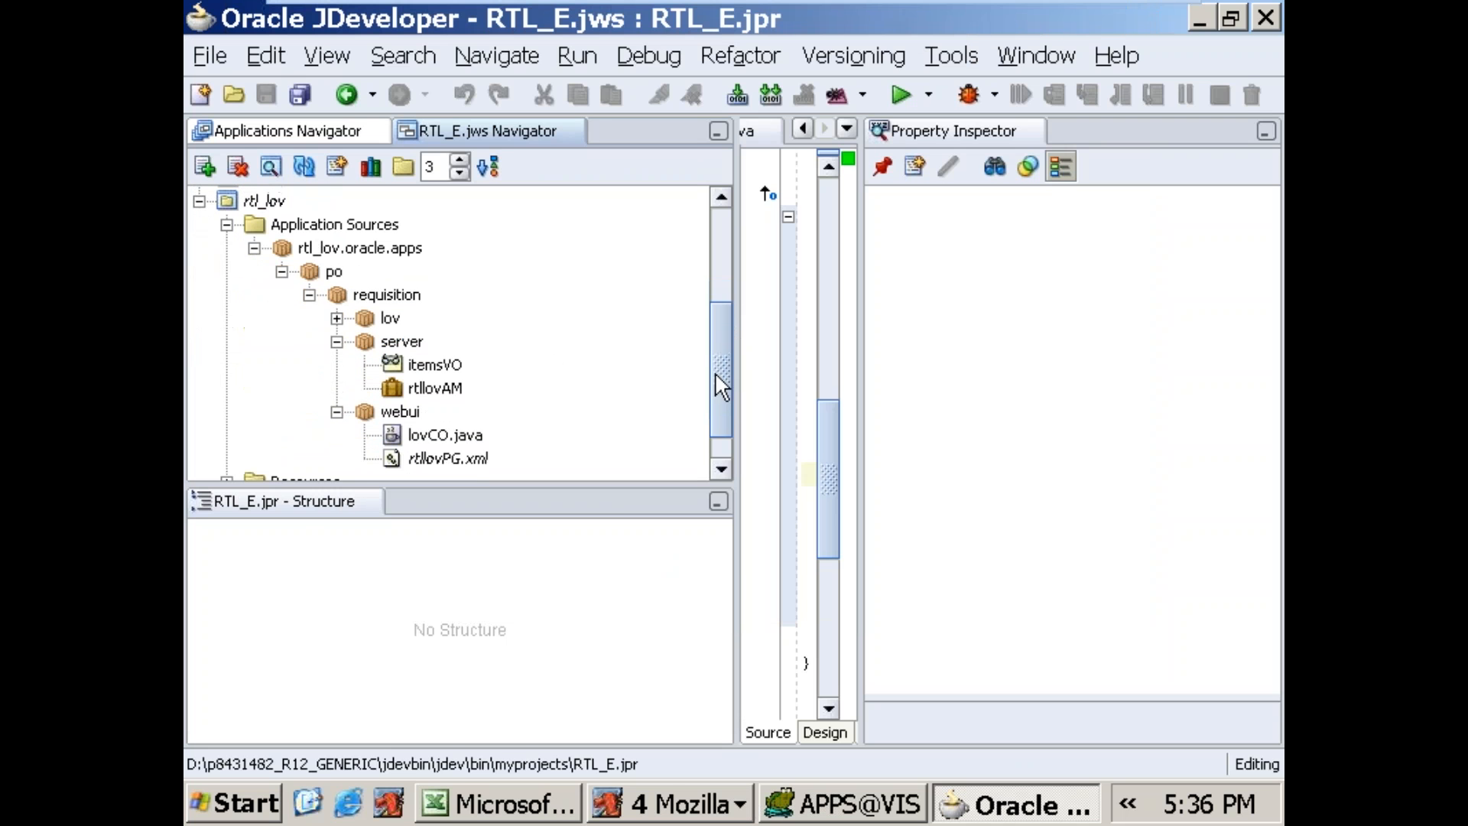
{"action": "left_click", "coordinate": [336, 342]}
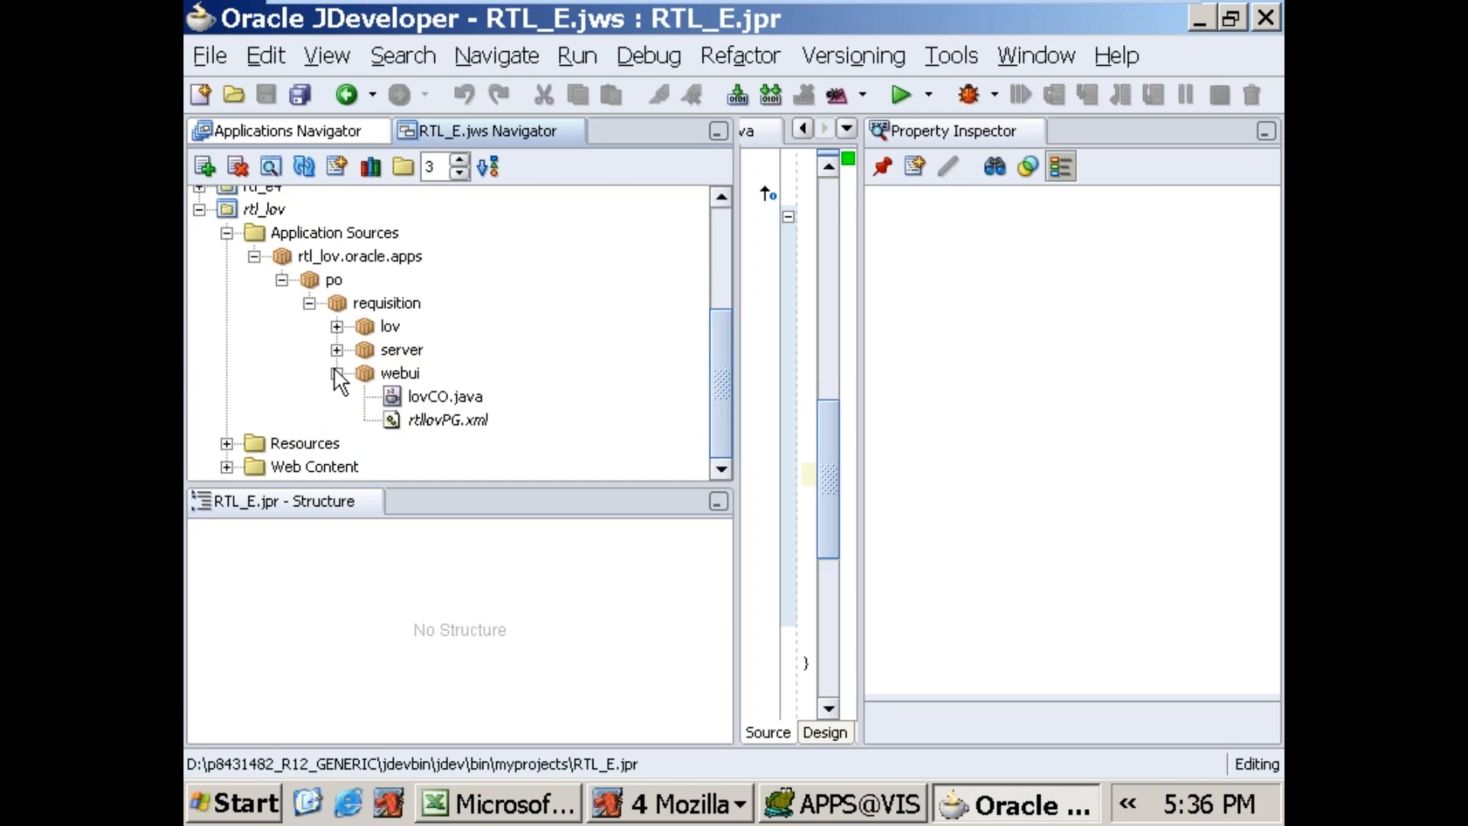
{"action": "left_click", "coordinate": [337, 365]}
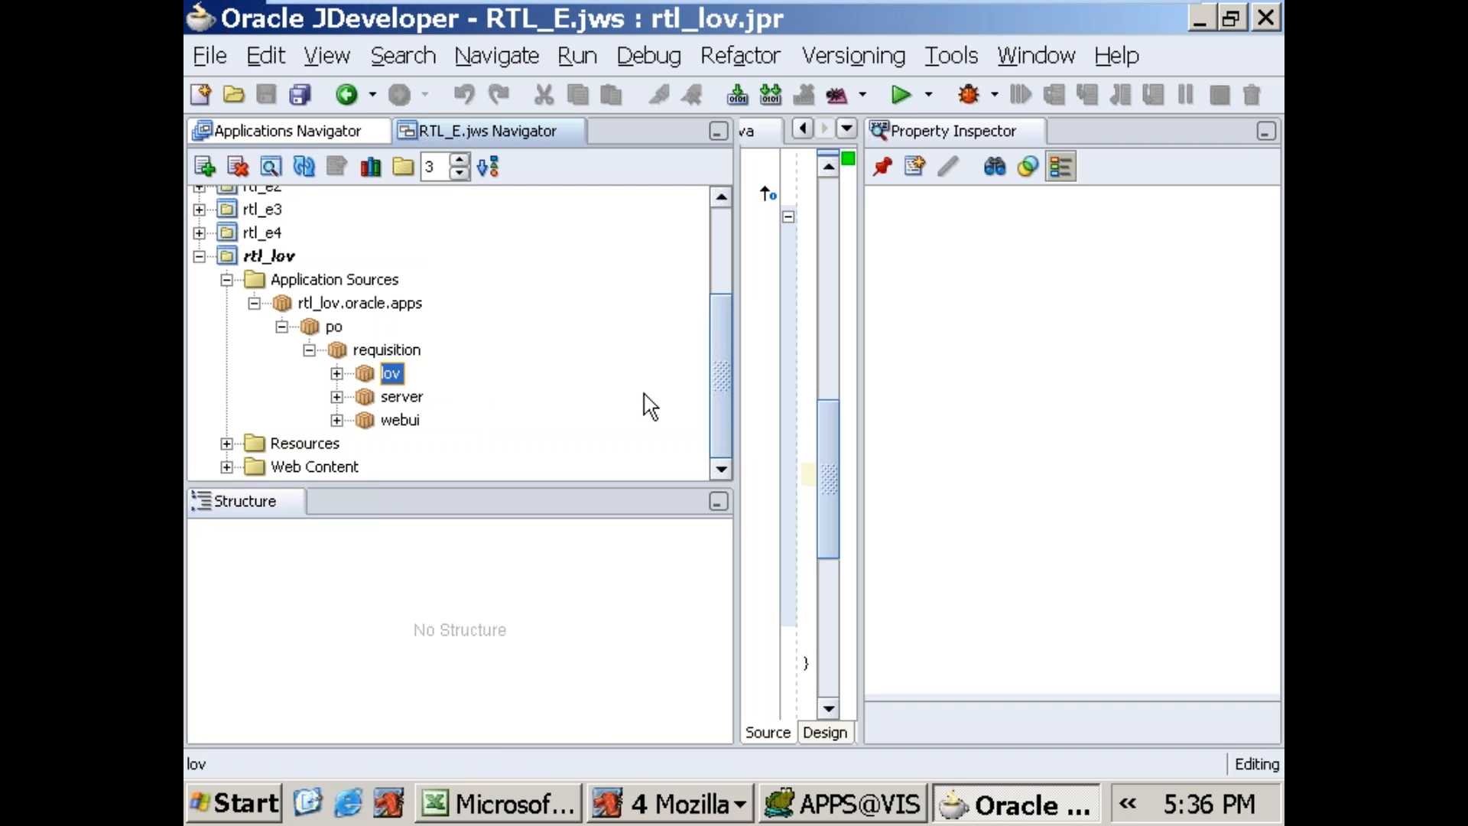
{"action": "left_click", "coordinate": [371, 400]}
{"action": "left_click", "coordinate": [336, 397]}
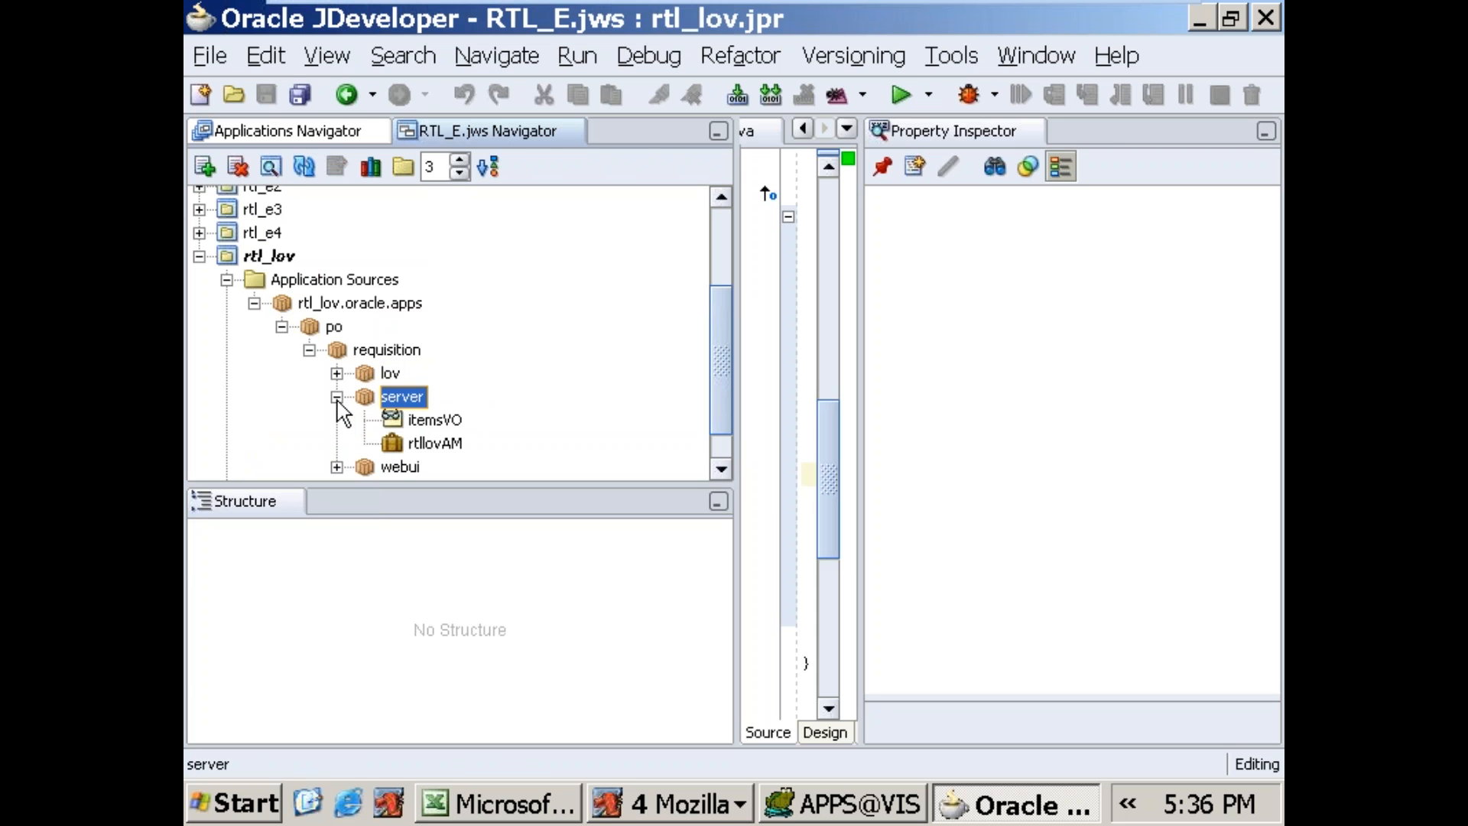
{"action": "left_click", "coordinate": [413, 443]}
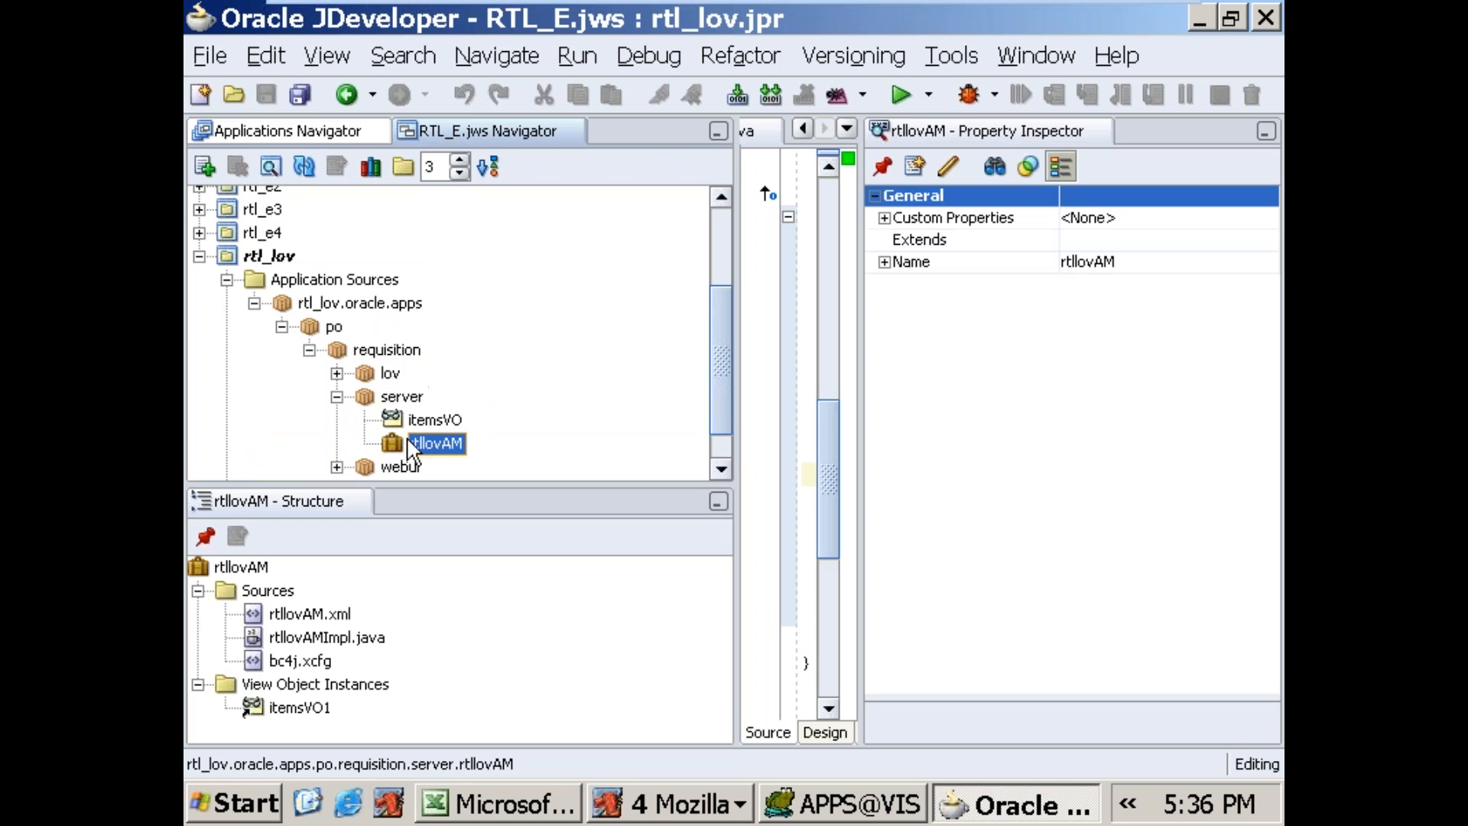
{"action": "left_click", "coordinate": [360, 374]}
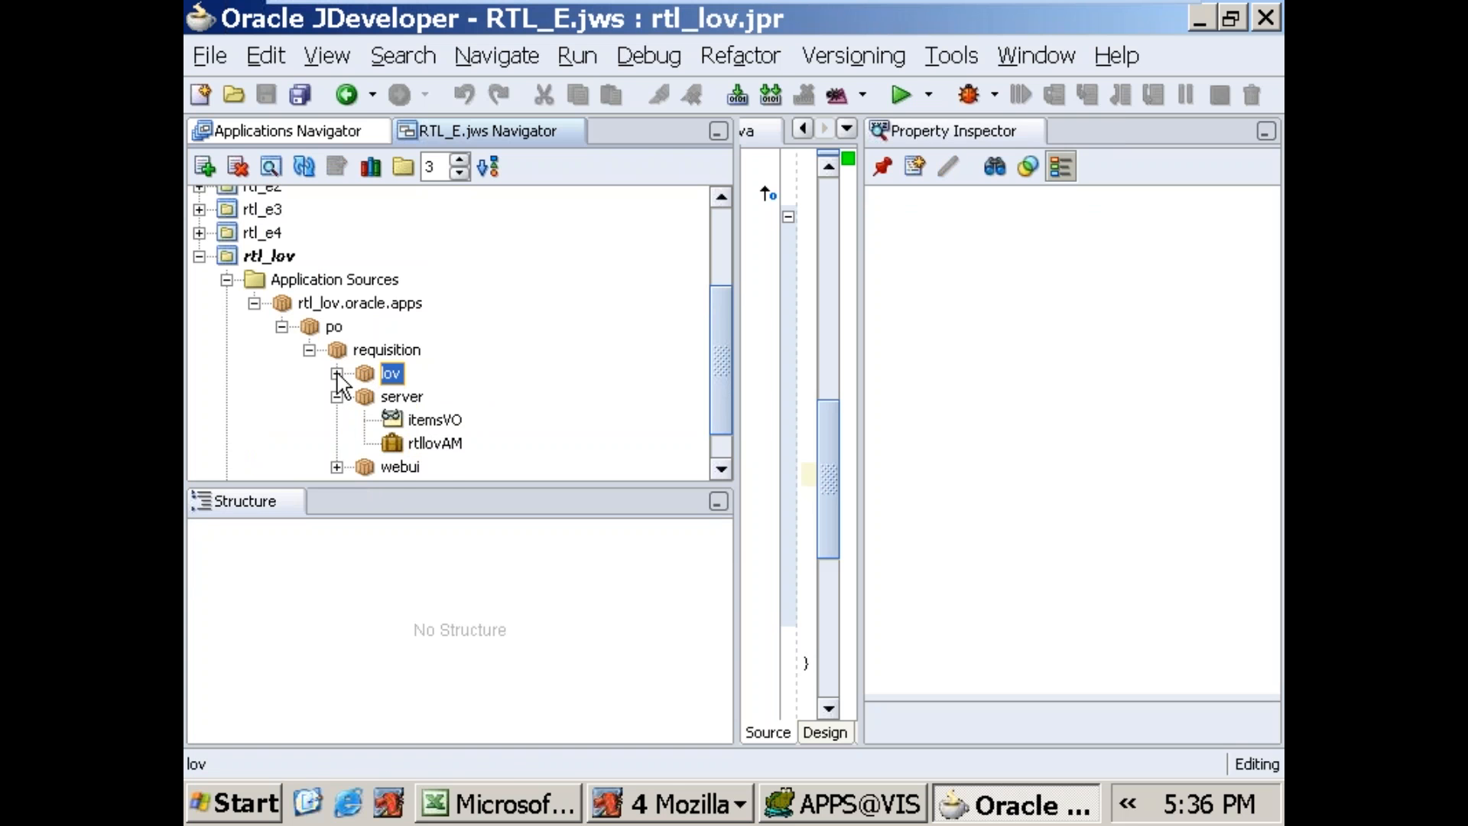
{"action": "left_click", "coordinate": [337, 374]}
{"action": "left_click", "coordinate": [364, 397]}
{"action": "left_click", "coordinate": [425, 421]}
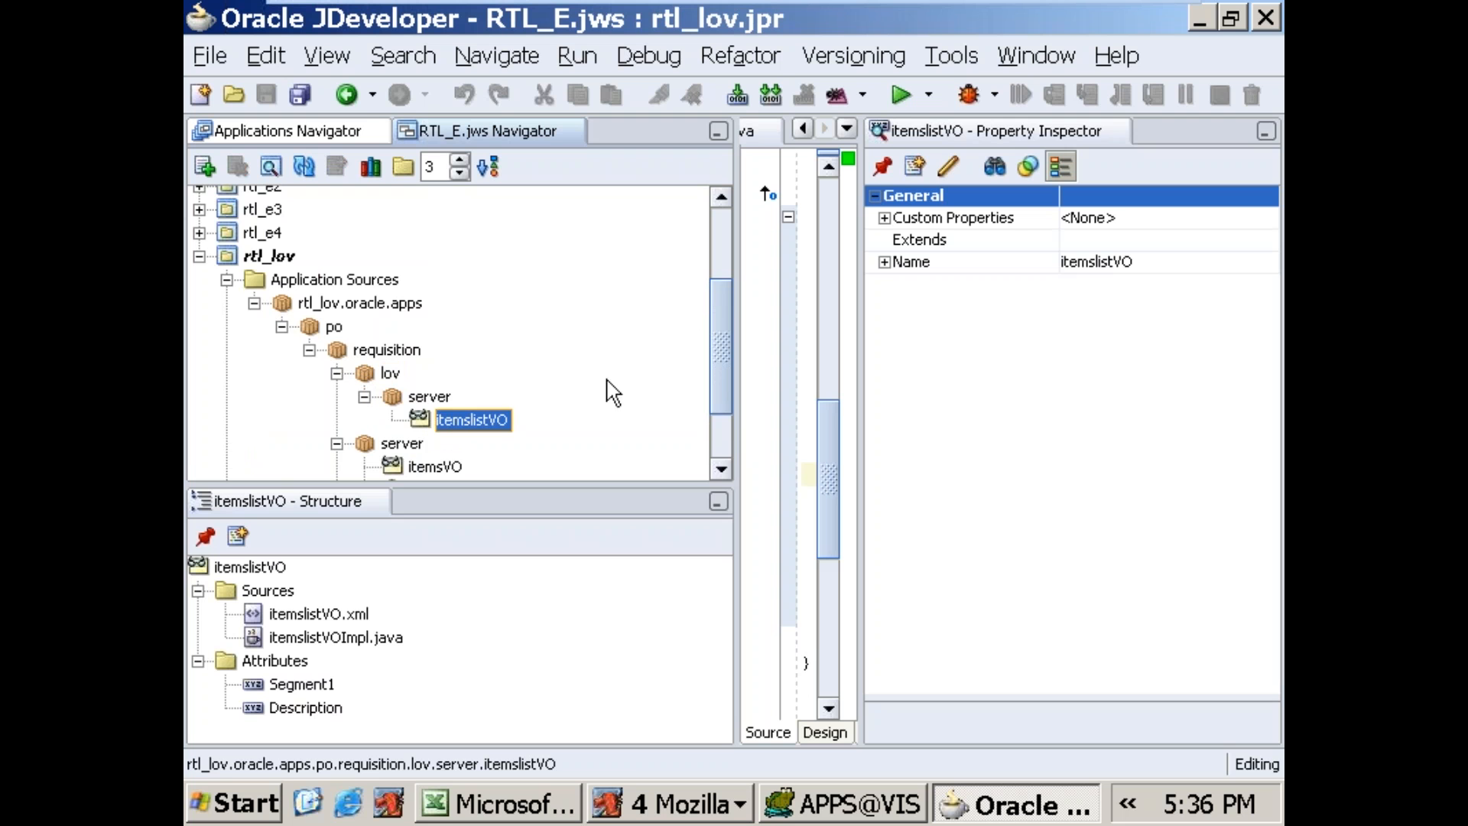
Step: Add an instance of itemslistVO, named itemslistVO1, to the data model of the rtllovAM application module
{"action": "left_click_drag", "start_coordinate": [725, 322], "coordinate": [713, 366]}
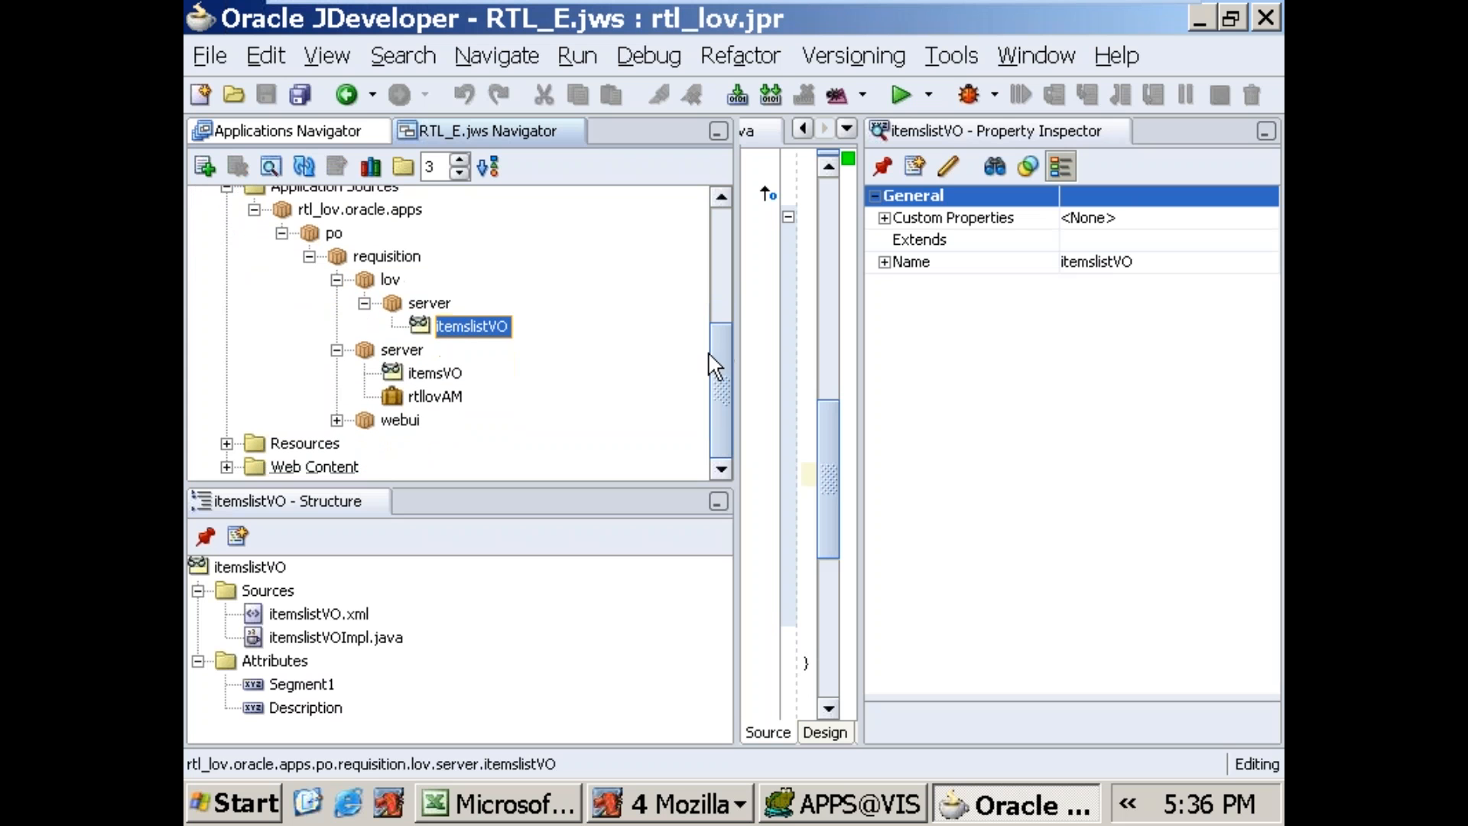
{"action": "left_click", "coordinate": [441, 404]}
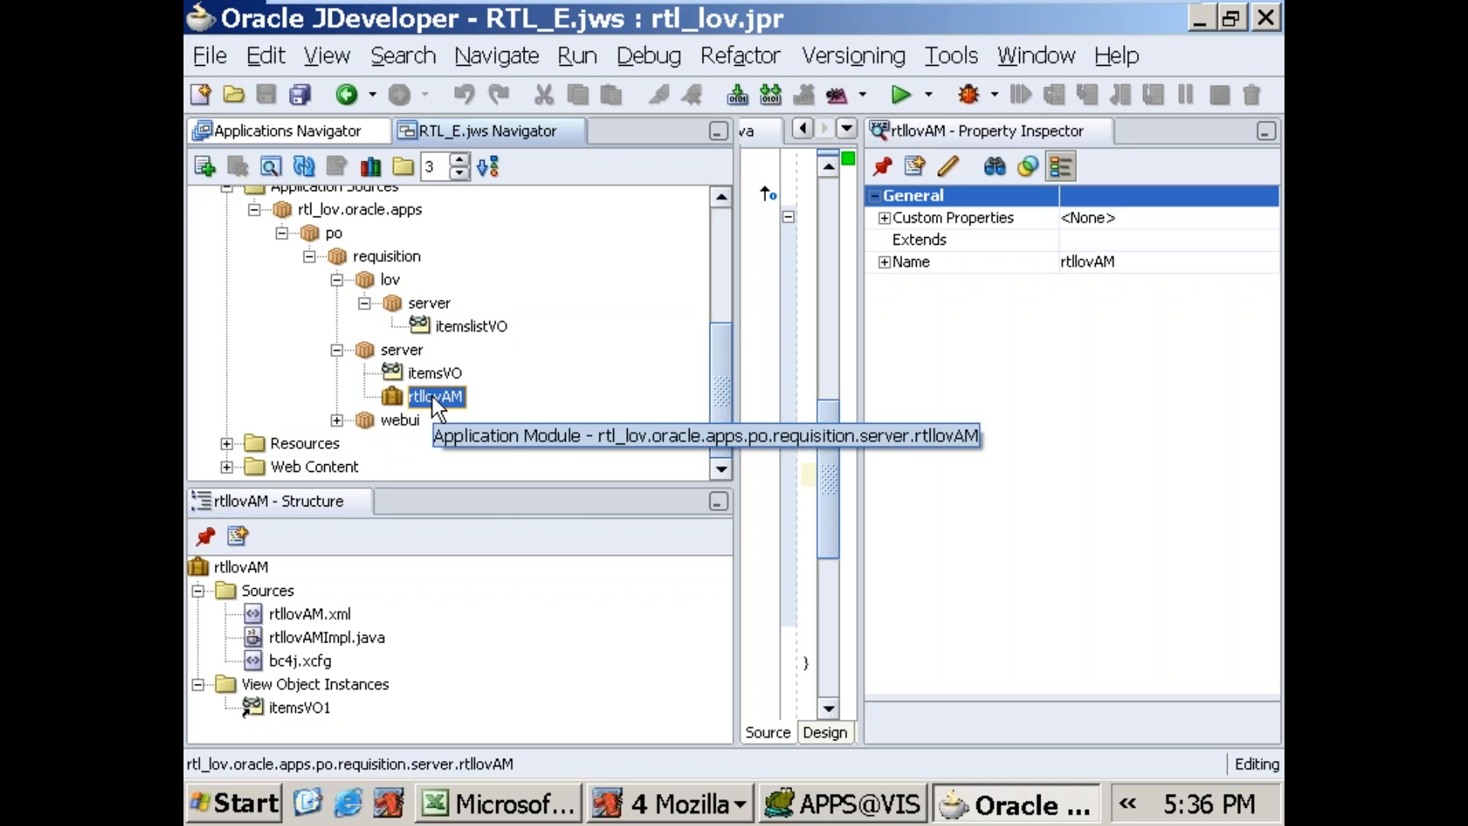
{"action": "right_click", "coordinate": [436, 405]}
{"action": "left_click", "coordinate": [474, 411]}
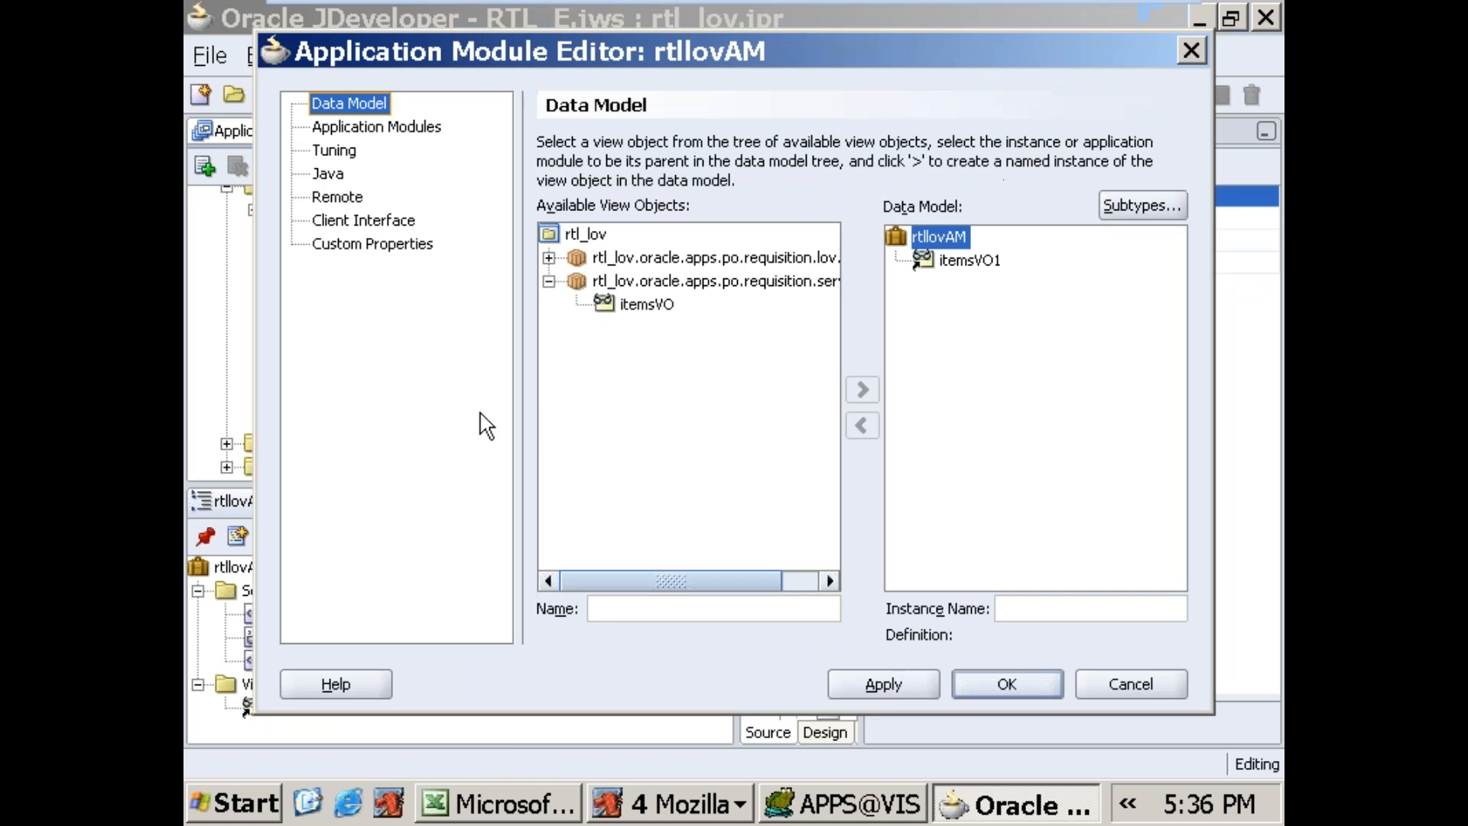
{"action": "left_click", "coordinate": [549, 258]}
{"action": "left_click", "coordinate": [650, 283]}
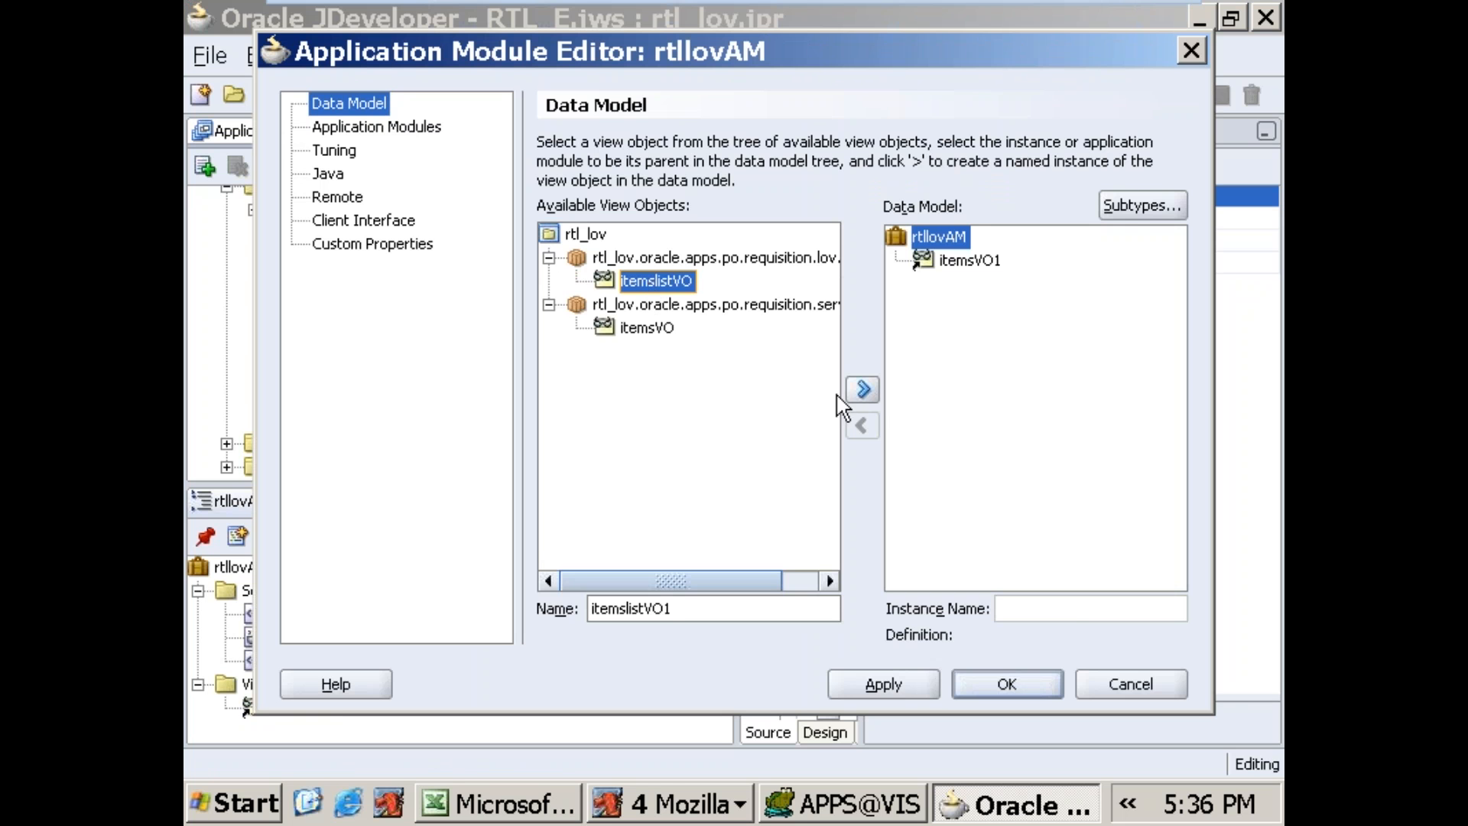
{"action": "left_click", "coordinate": [863, 389]}
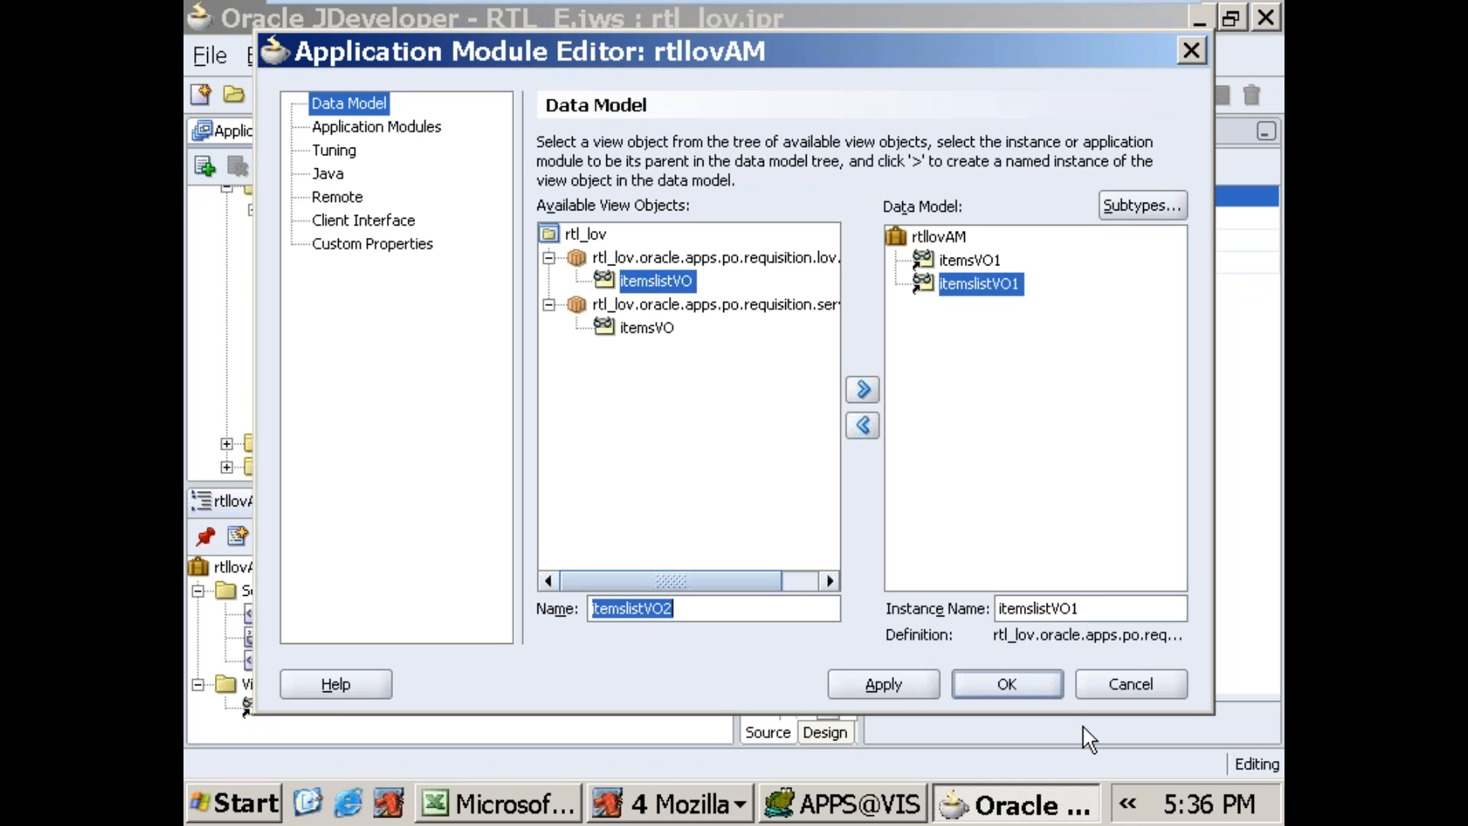
{"action": "left_click", "coordinate": [1038, 686]}
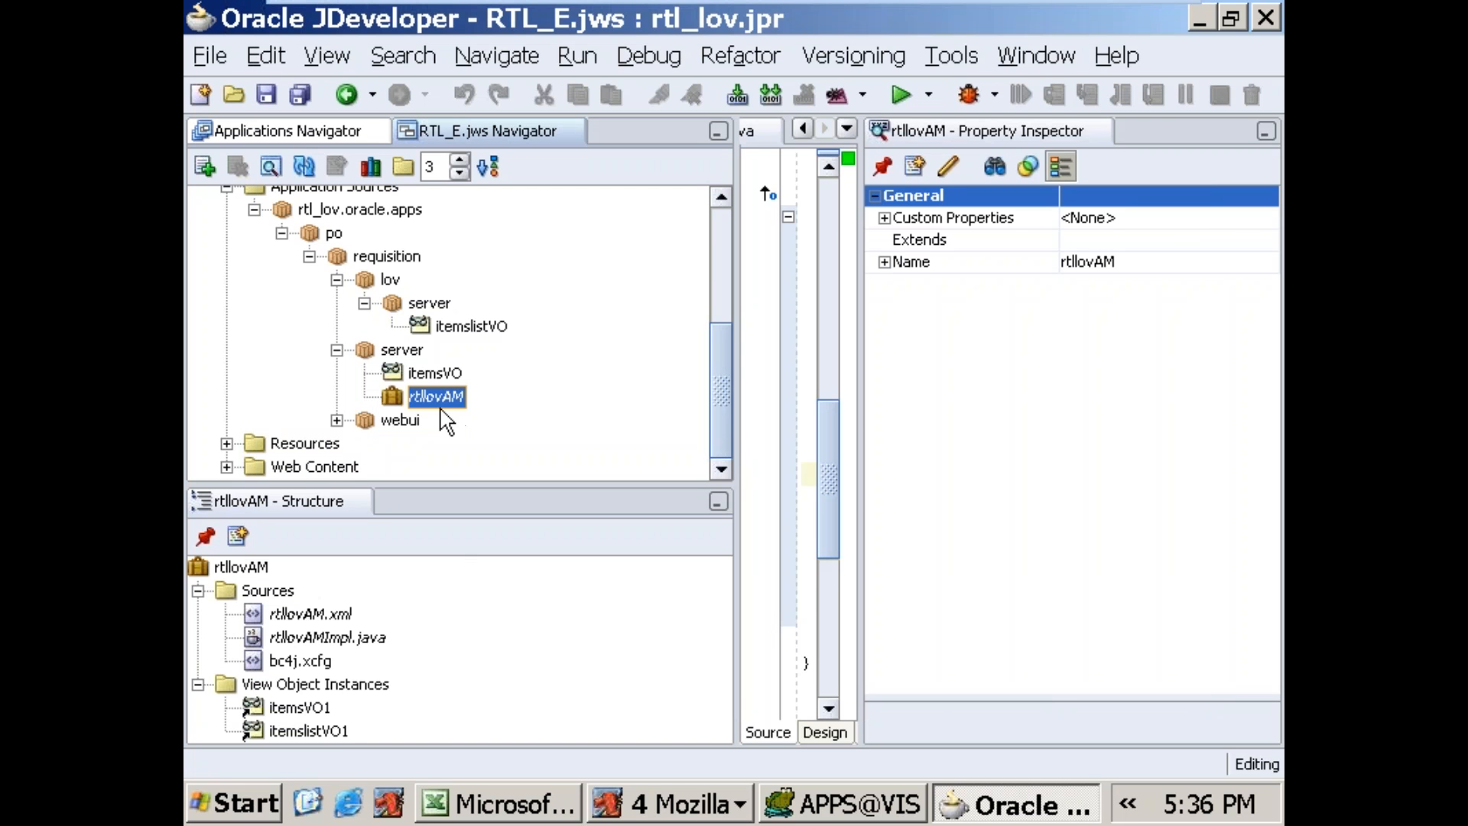
Step: Show the structure of rtllovPG.xml from the webui package and enlarge its structure view
{"action": "left_click", "coordinate": [337, 420]}
{"action": "left_click", "coordinate": [423, 466]}
{"action": "scroll", "coordinate": [733, 359], "scroll_direction": "down", "scroll_amount": 1}
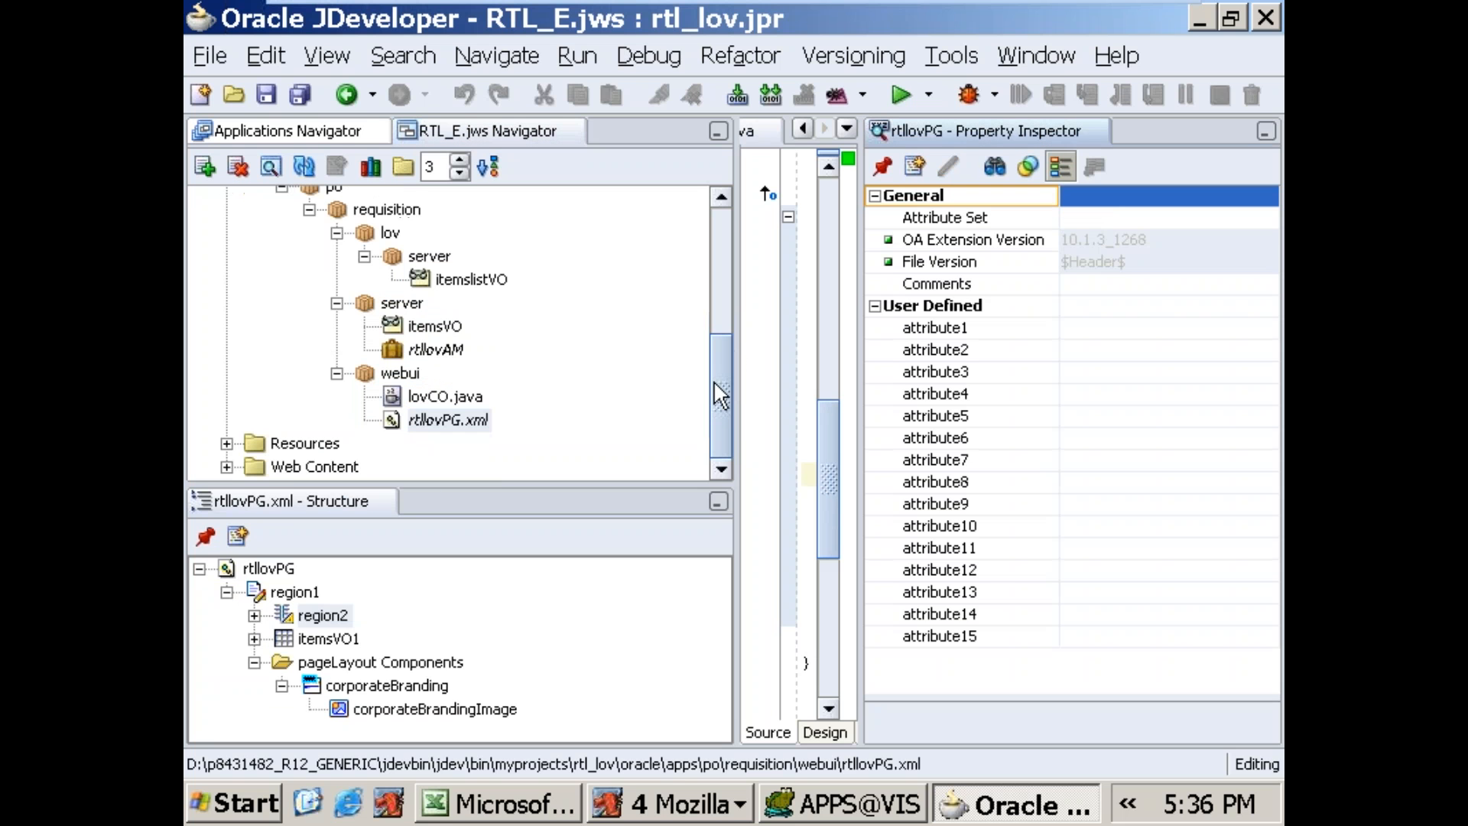
{"action": "left_click_drag", "start_coordinate": [523, 483], "coordinate": [524, 436]}
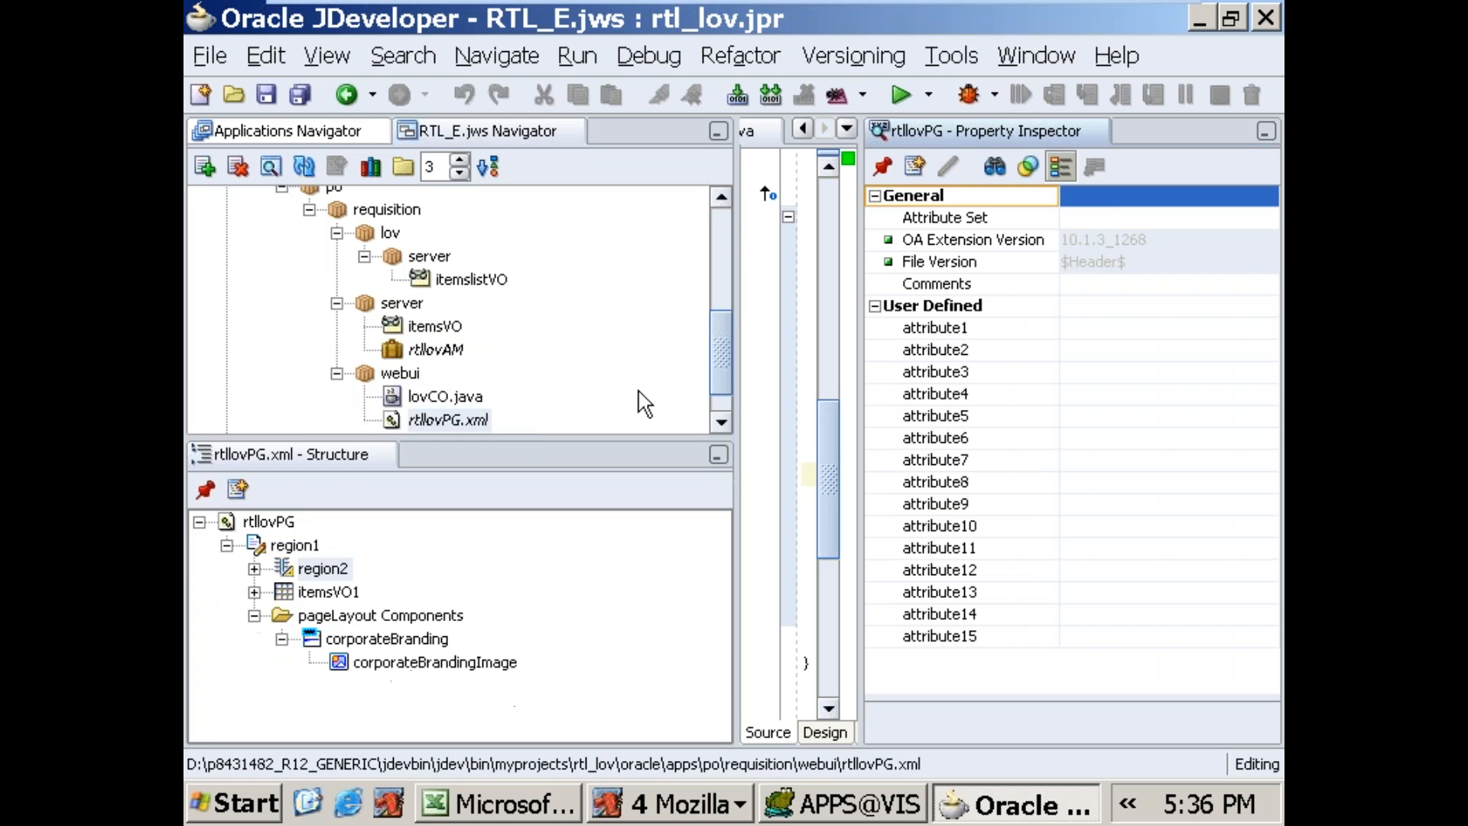
Step: Change the item style of ITEM in region2 of rtllovPG to messageLovChoice
{"action": "left_click_drag", "start_coordinate": [719, 333], "coordinate": [719, 370]}
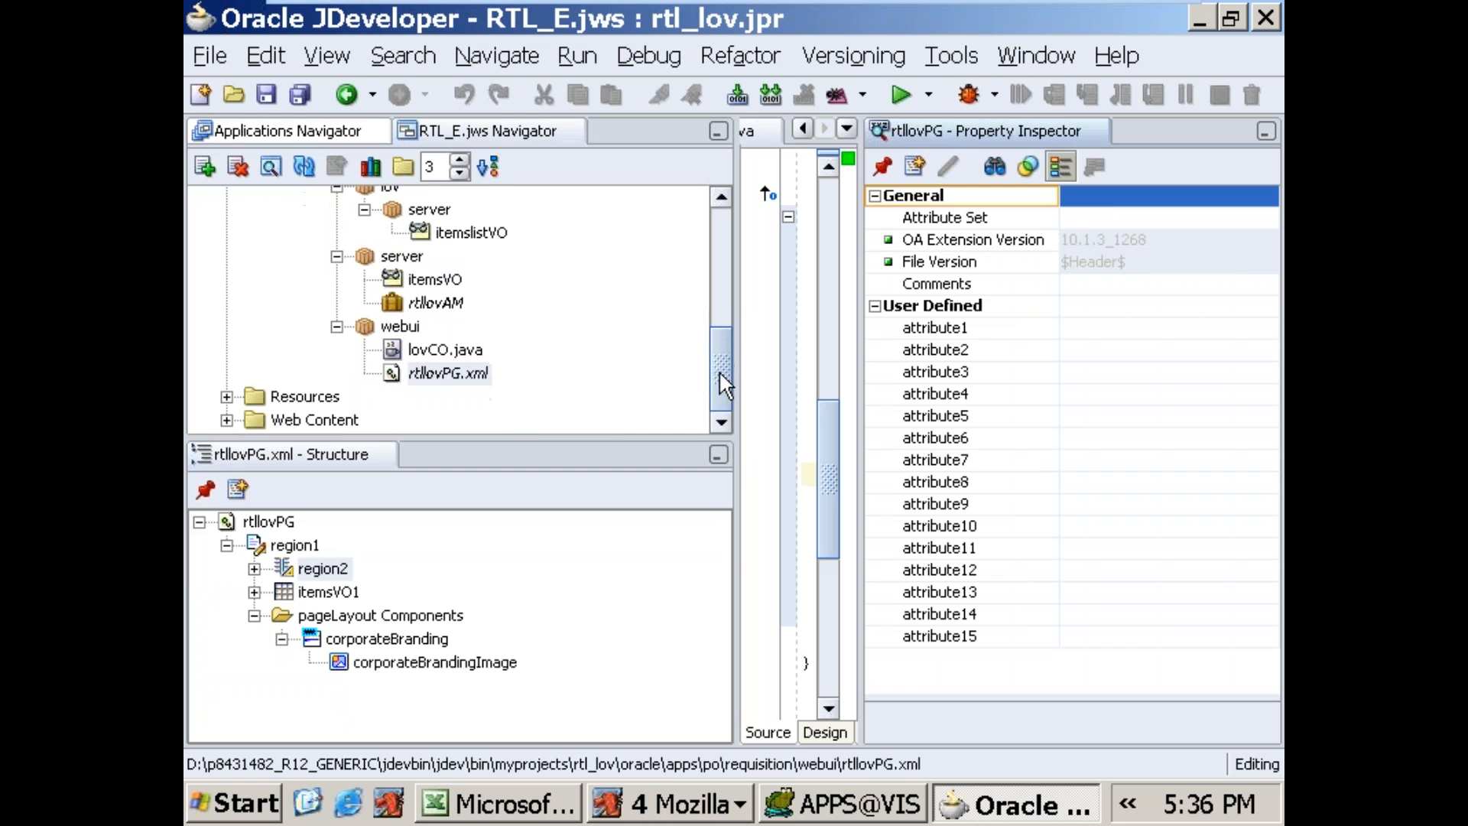
{"action": "left_click", "coordinate": [283, 569]}
{"action": "left_click", "coordinate": [254, 569]}
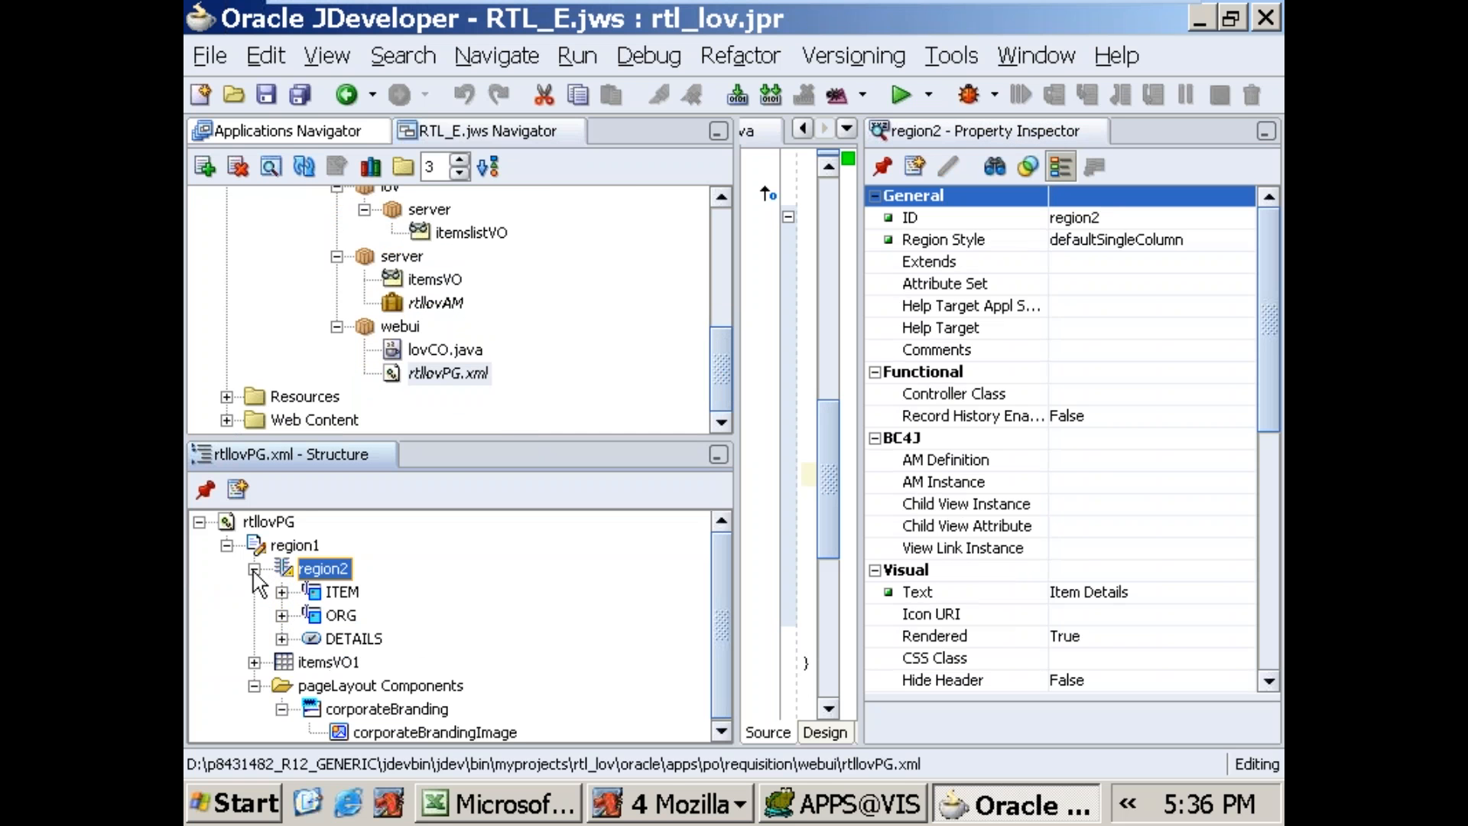
{"action": "left_click", "coordinate": [340, 592]}
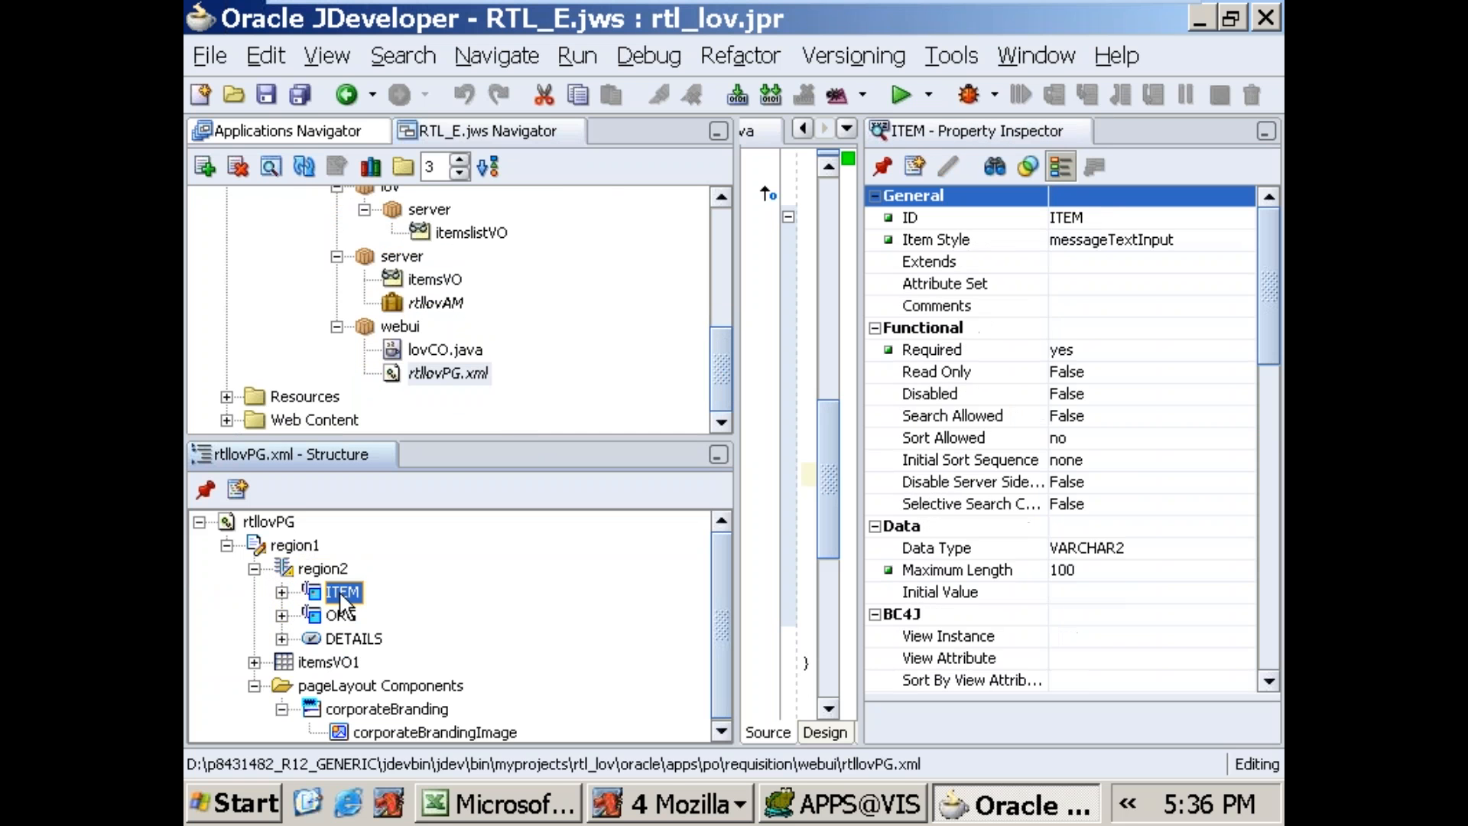
{"action": "left_click", "coordinate": [1185, 242]}
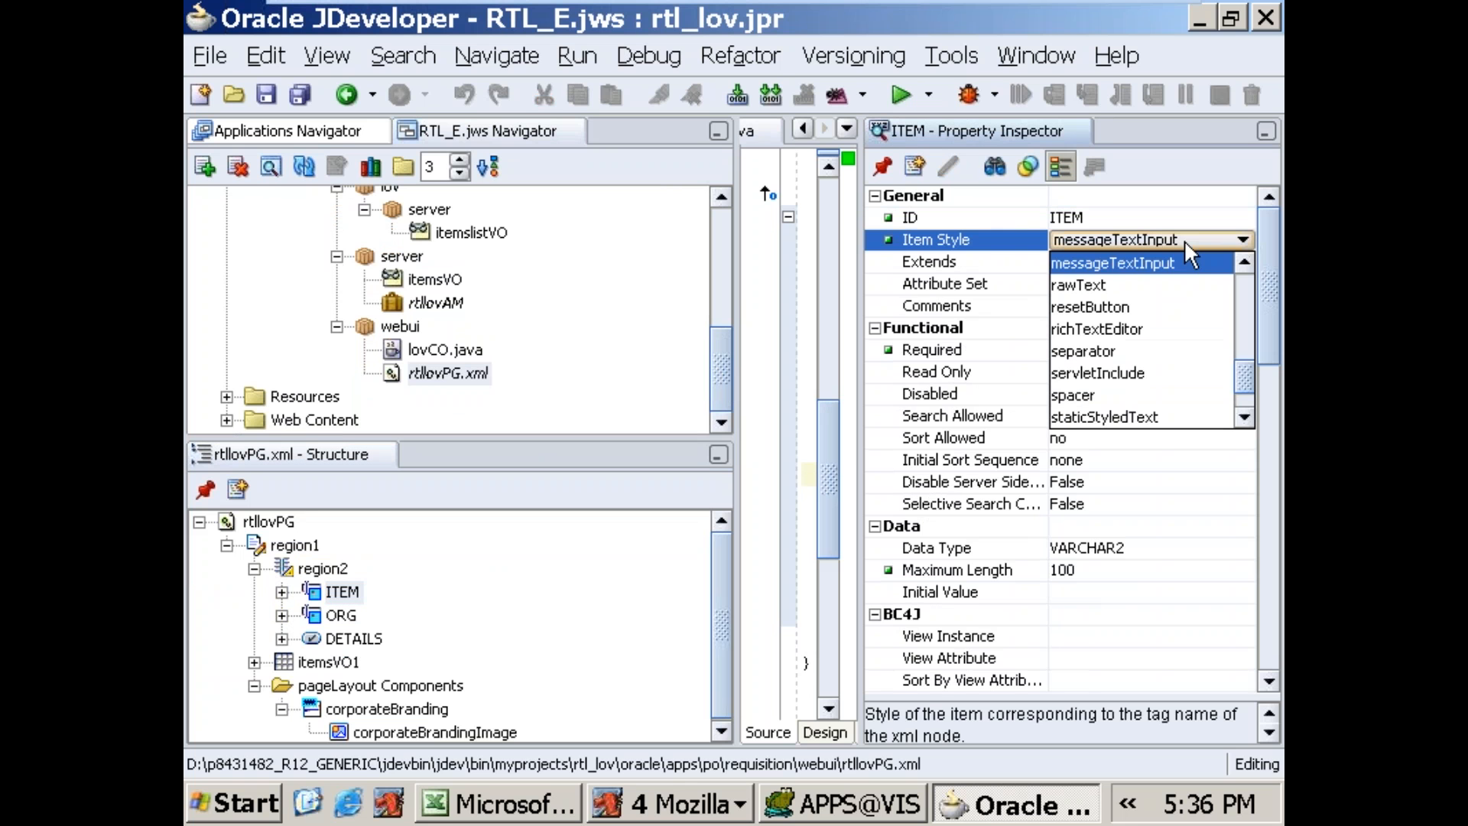
{"action": "left_click_drag", "start_coordinate": [1239, 385], "coordinate": [1239, 349]}
{"action": "left_click", "coordinate": [1198, 336]}
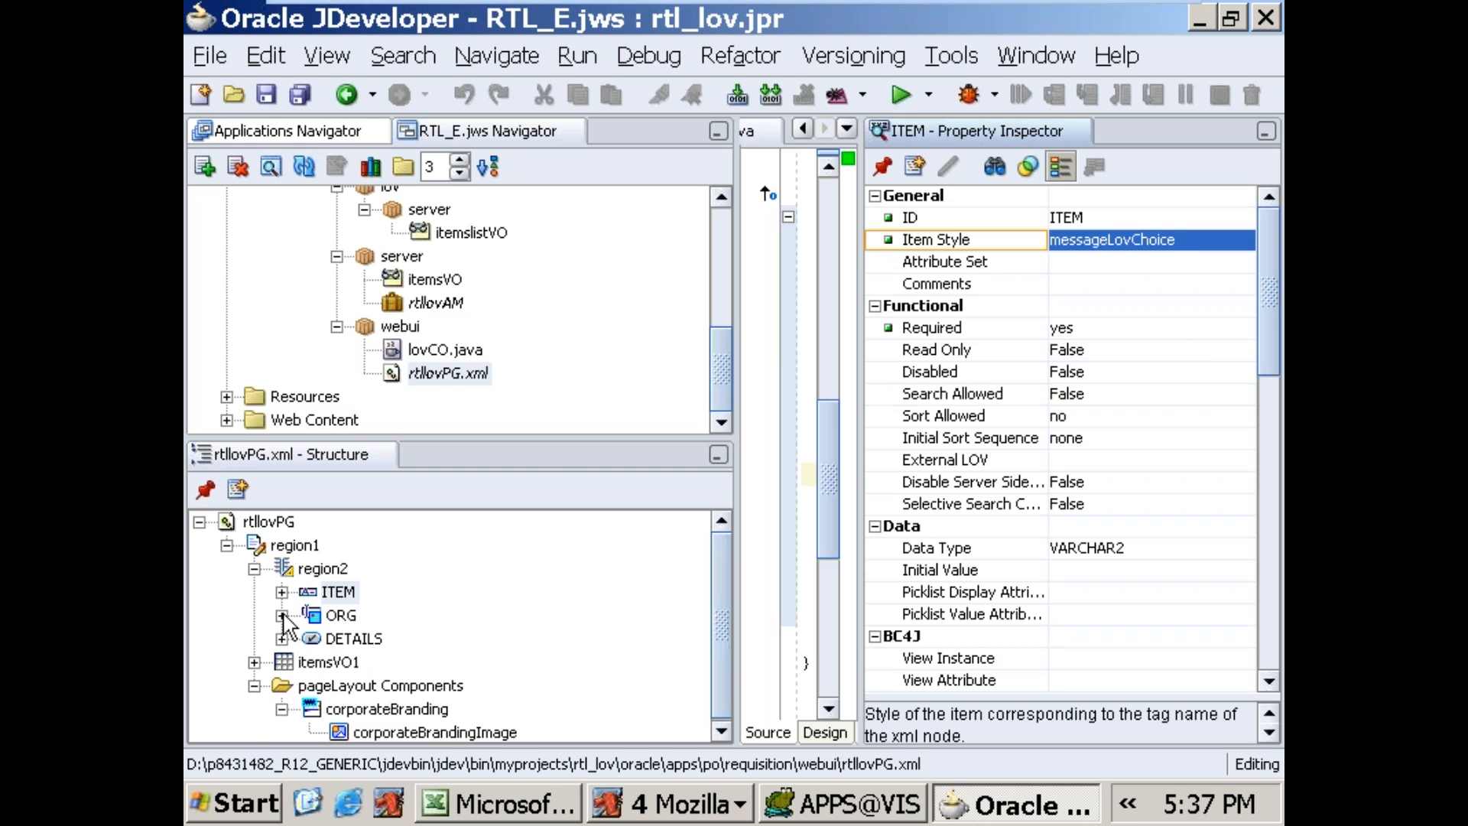
Step: Expand the ITEM node in the page structure and set its Search Allowed property to True
{"action": "left_click", "coordinate": [282, 592]}
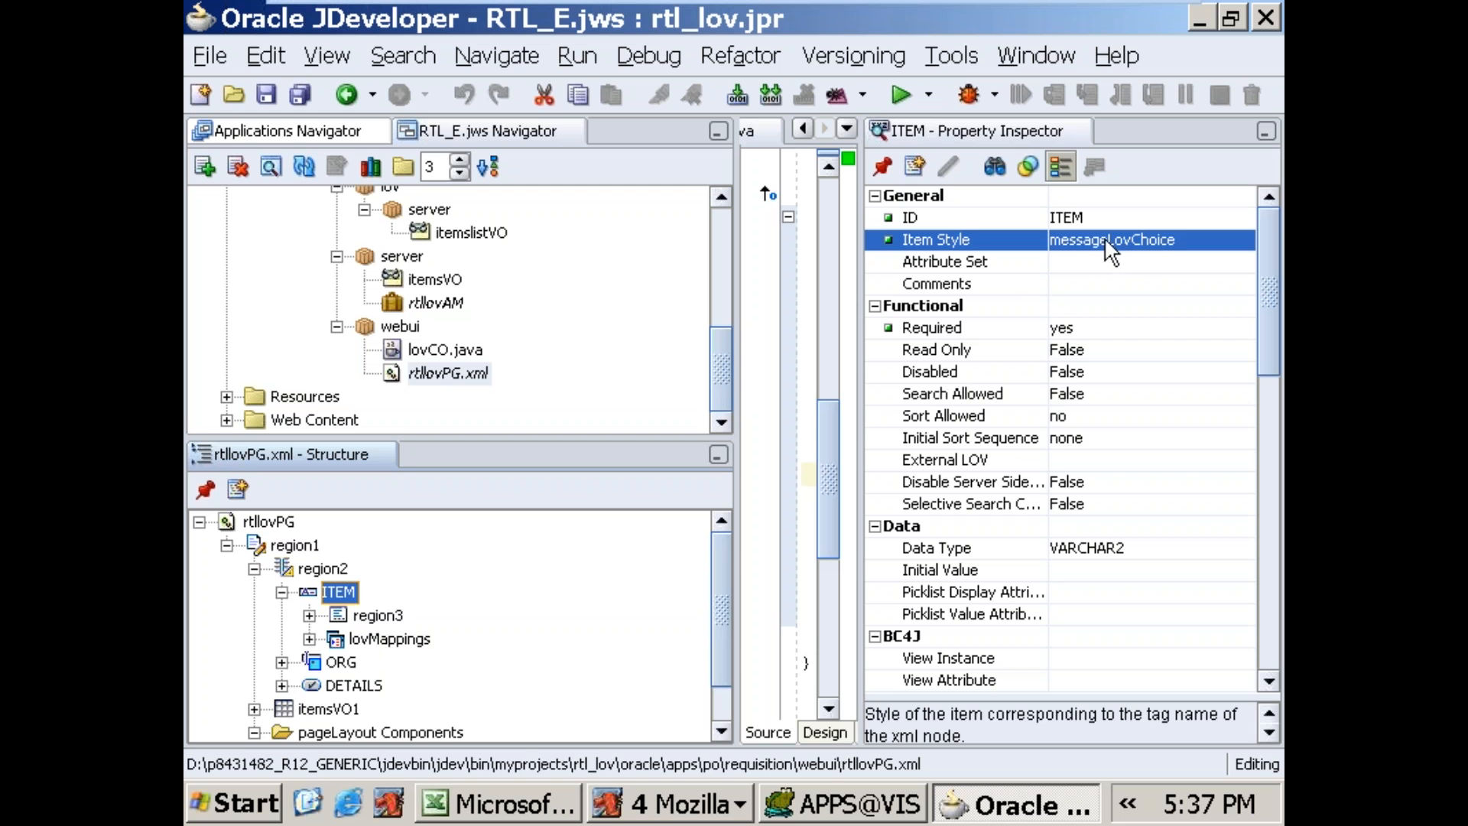
{"action": "left_click", "coordinate": [1145, 329]}
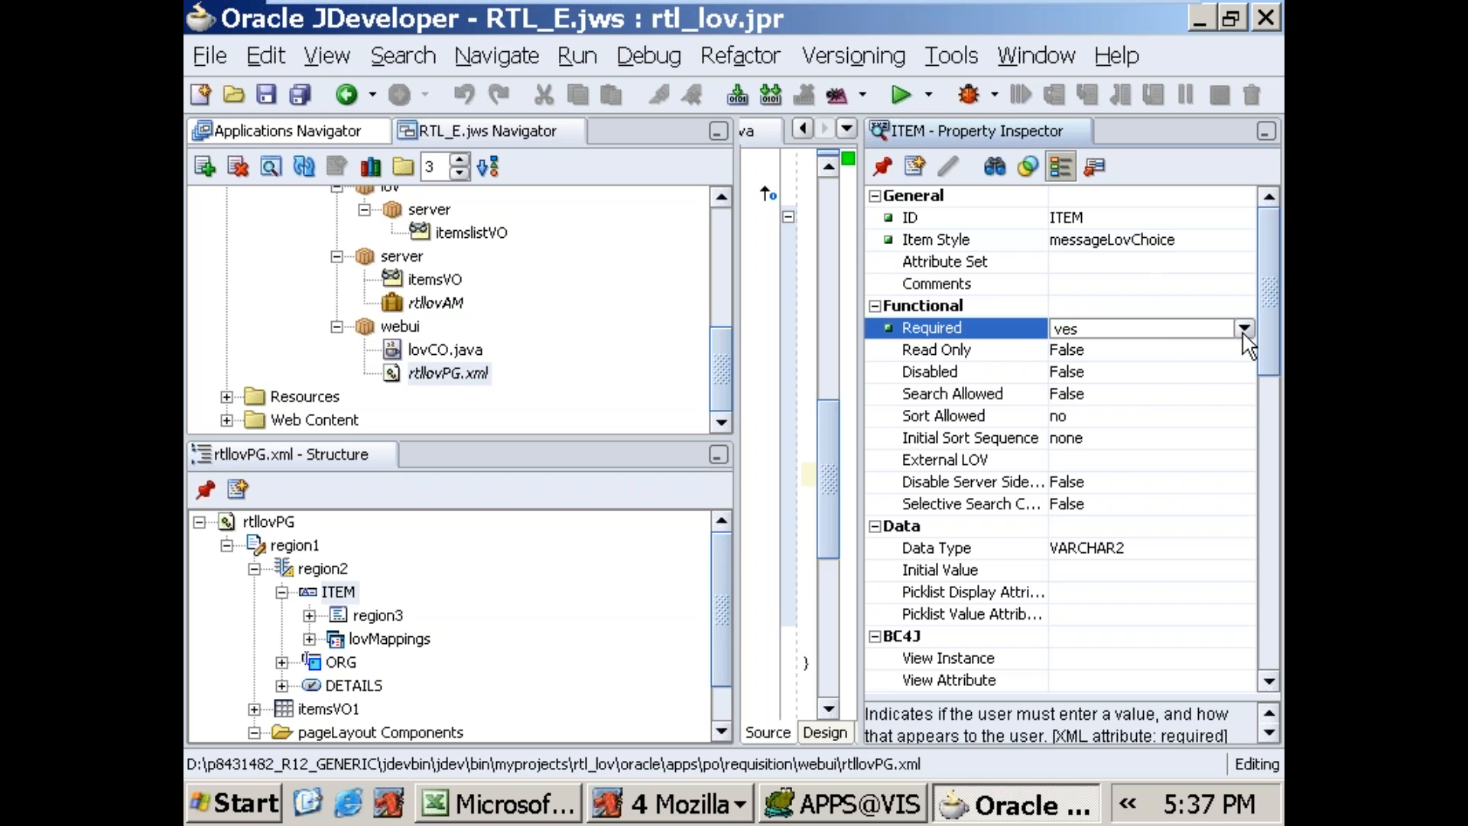
{"action": "left_click", "coordinate": [1158, 393]}
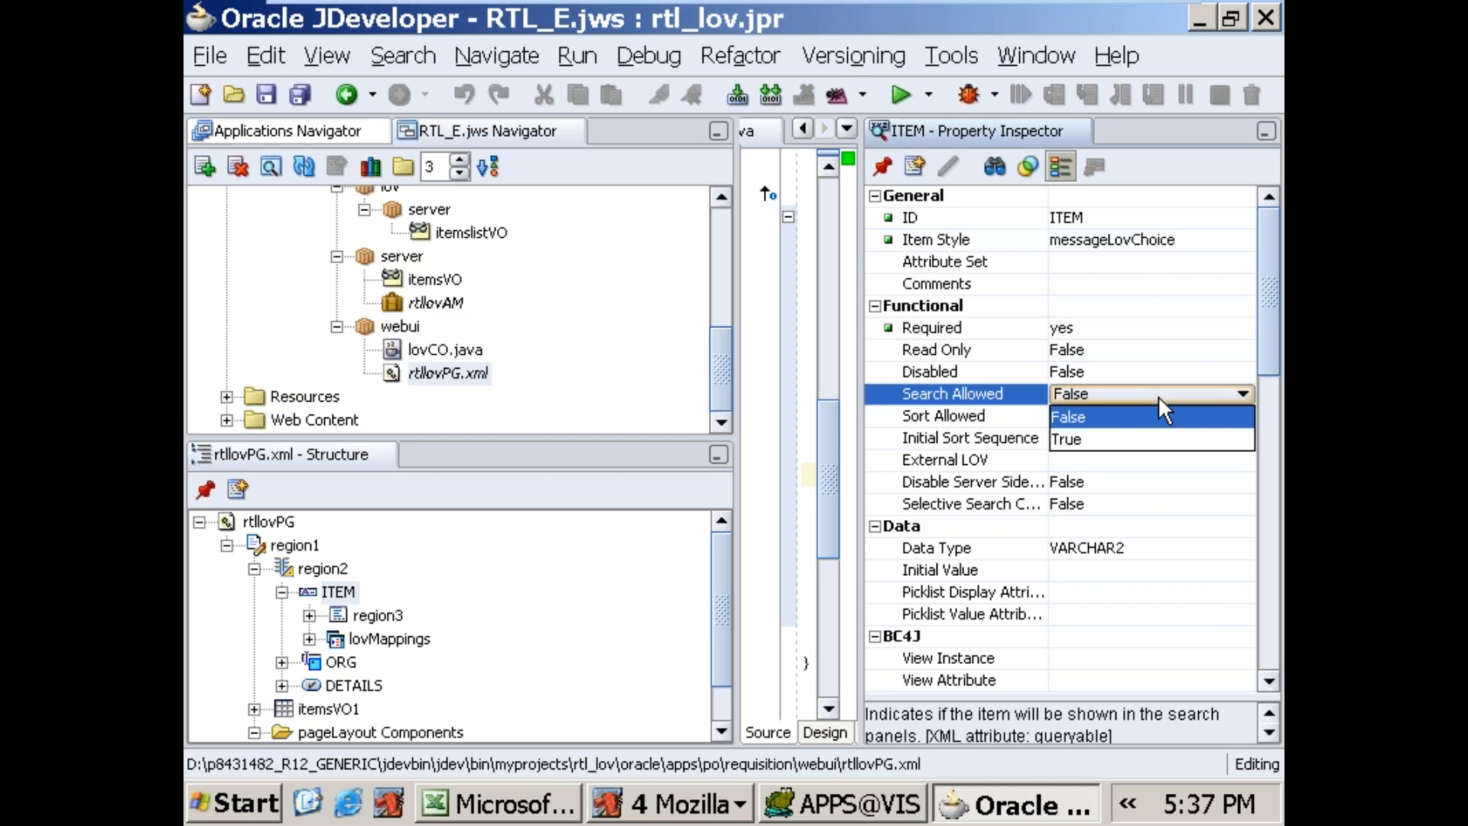
{"action": "left_click", "coordinate": [1094, 440]}
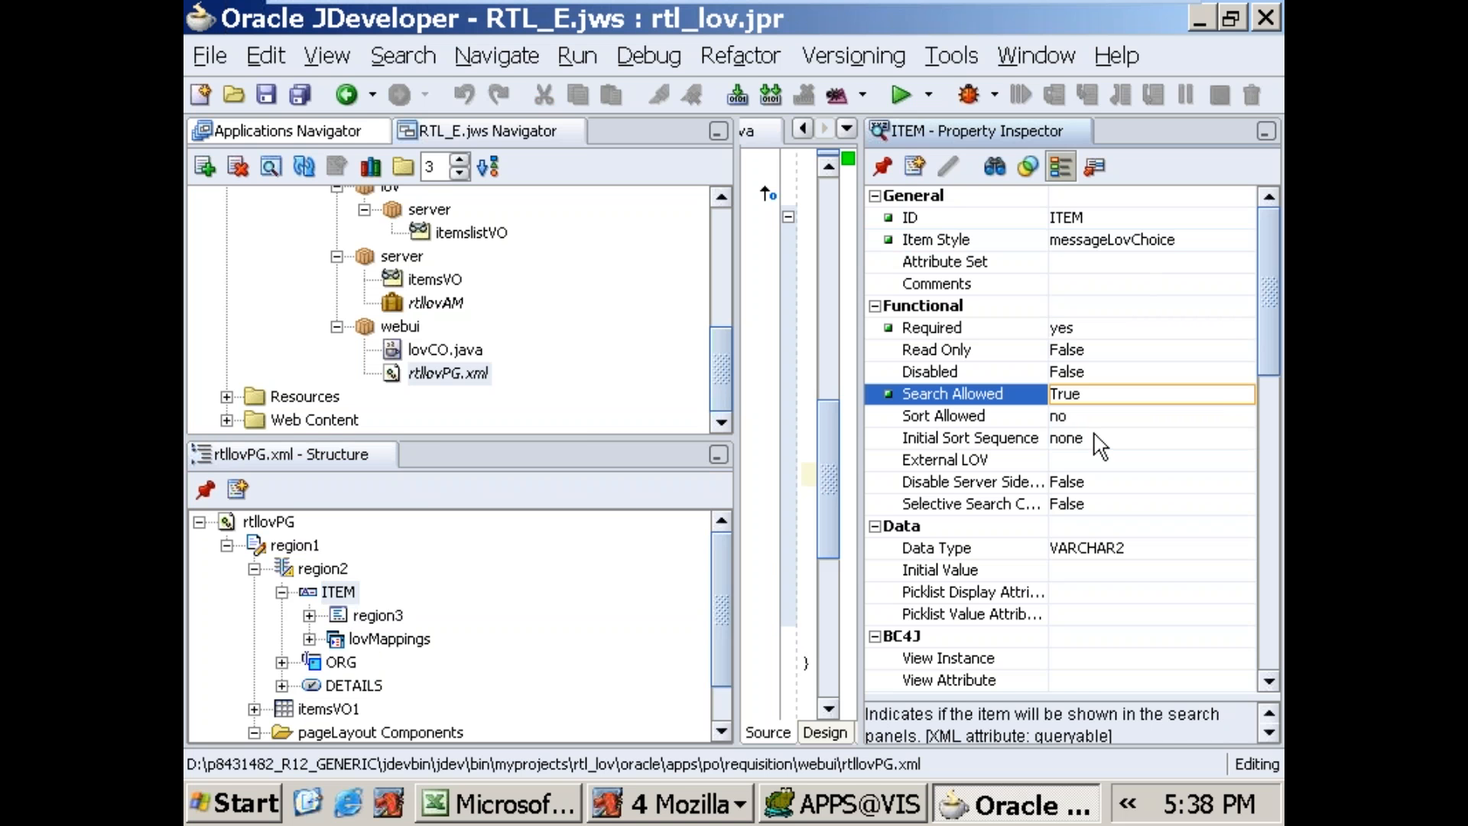
Step: Switch to Oracle Applications, close the Query Material form and change the responsibility to Purchasing, Vision Operations (USA)
{"action": "left_click", "coordinate": [684, 809]}
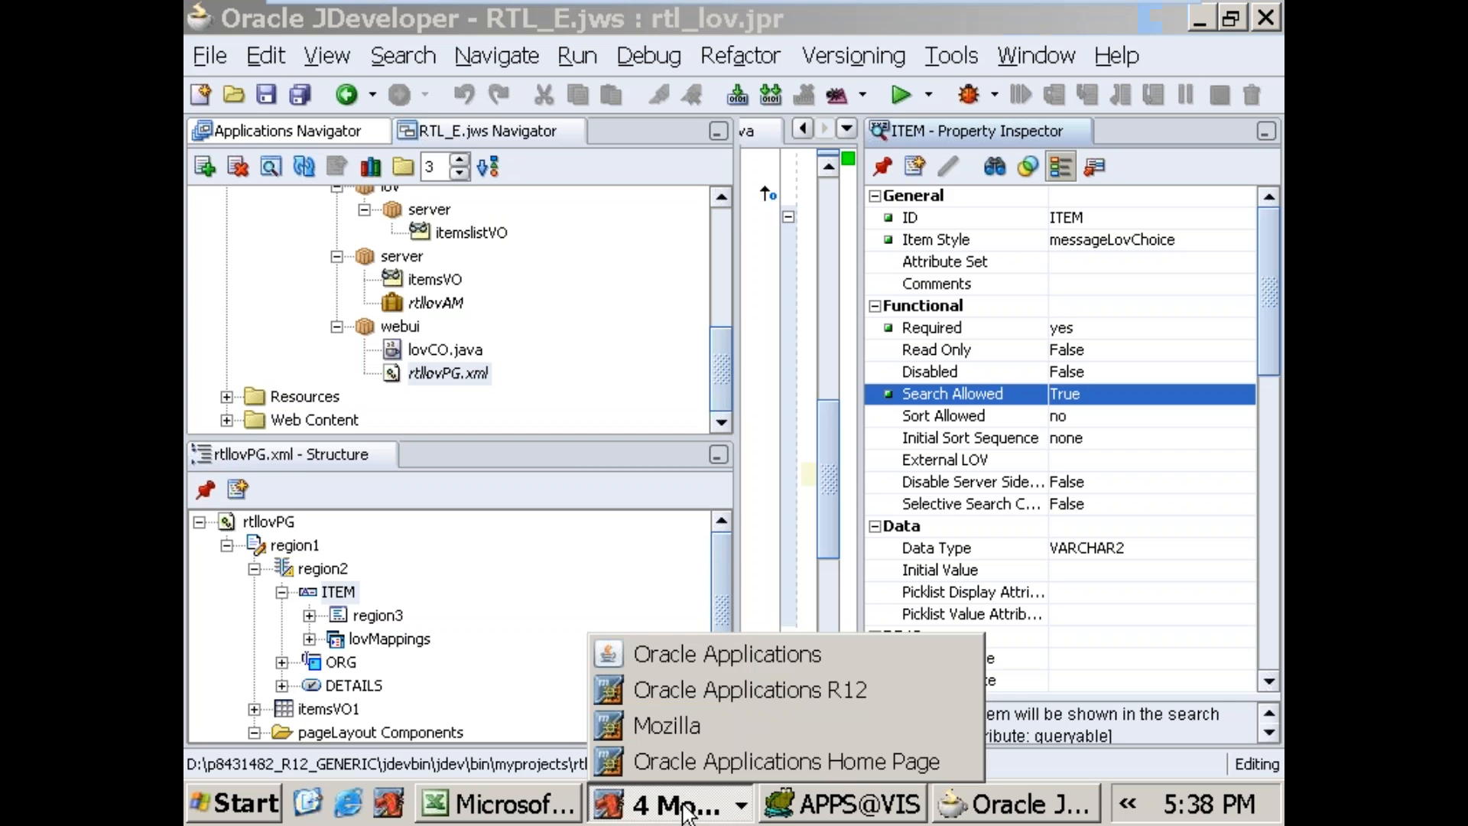
{"action": "left_click", "coordinate": [701, 663]}
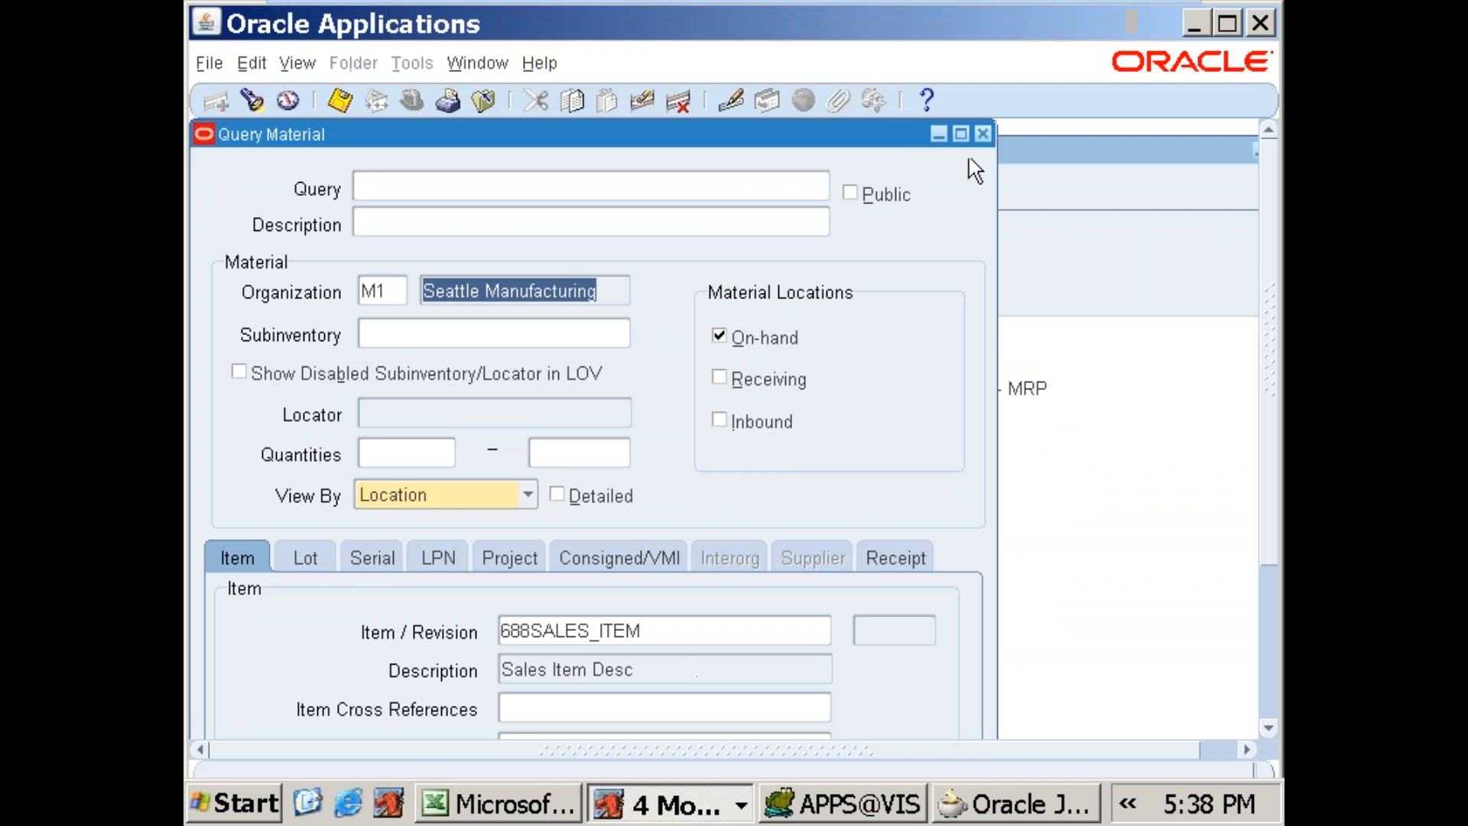
{"action": "left_click", "coordinate": [983, 135]}
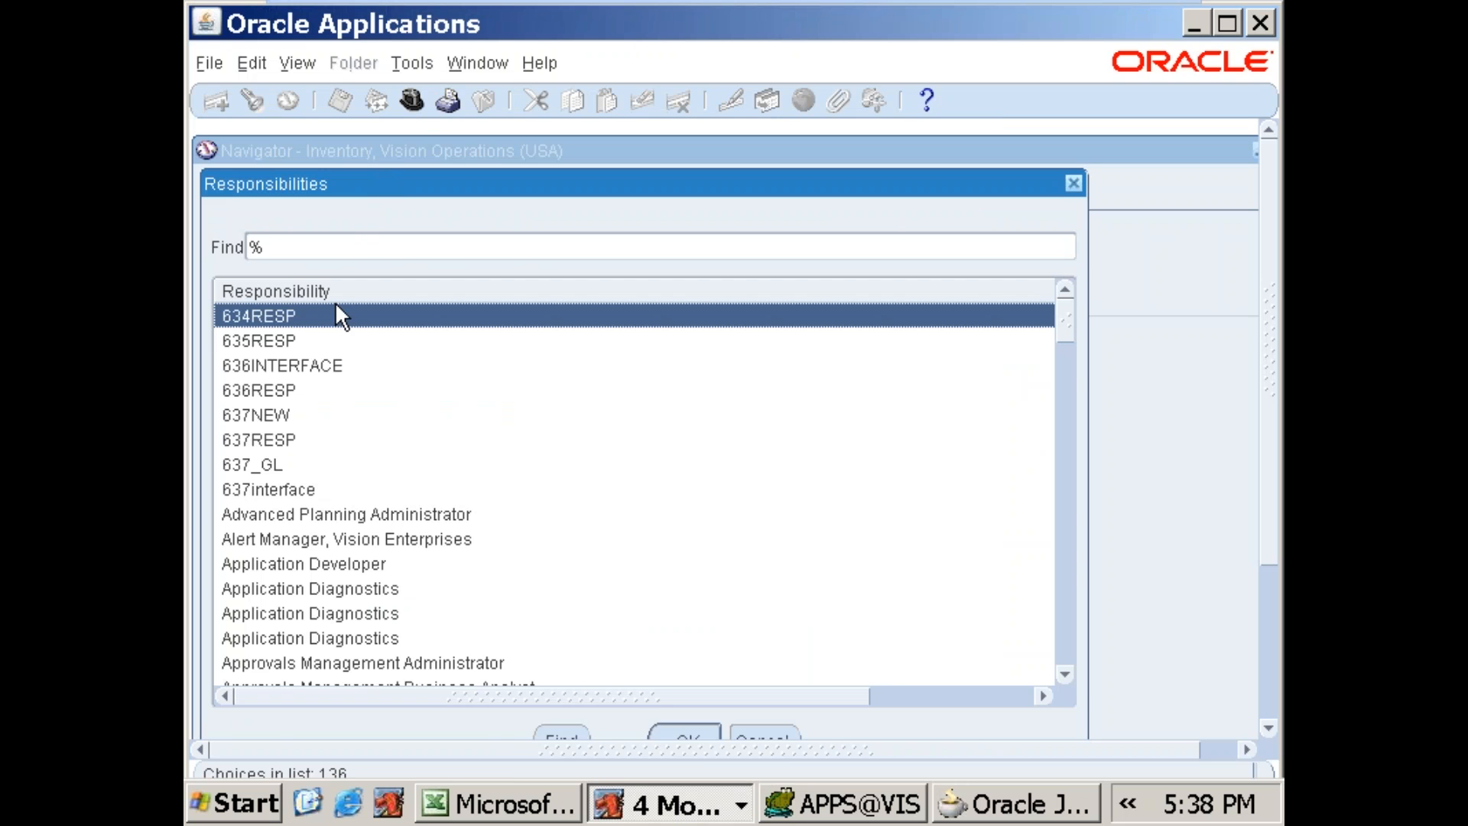
{"action": "type", "text": "p"}
{"action": "double_click", "coordinate": [346, 637]}
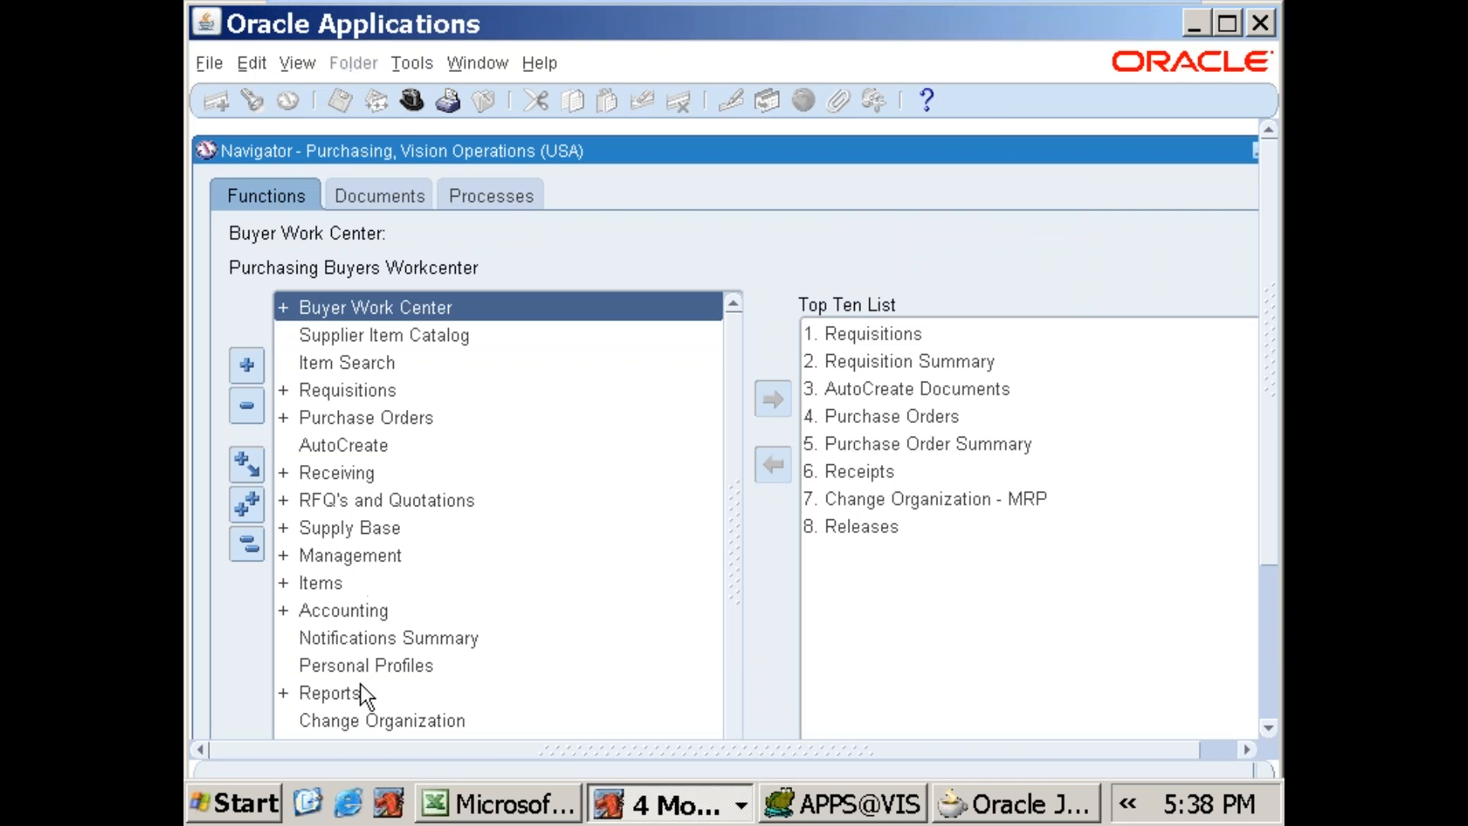
Step: Open the Buyers page from the Personnel functions in the Purchasing setup
{"action": "left_click", "coordinate": [1273, 448]}
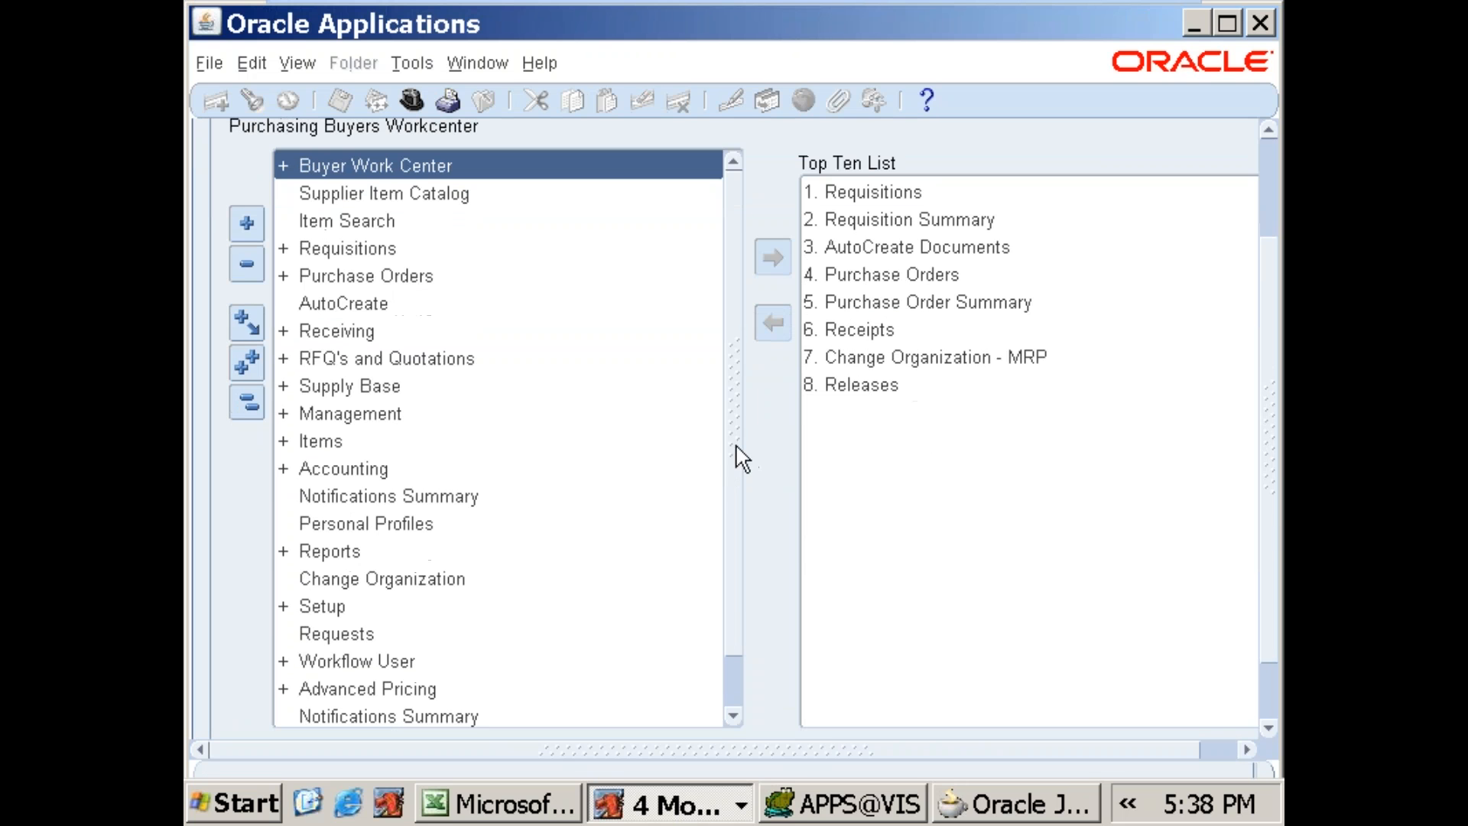
{"action": "left_click_drag", "start_coordinate": [736, 446], "coordinate": [729, 559]}
{"action": "double_click", "coordinate": [380, 554]}
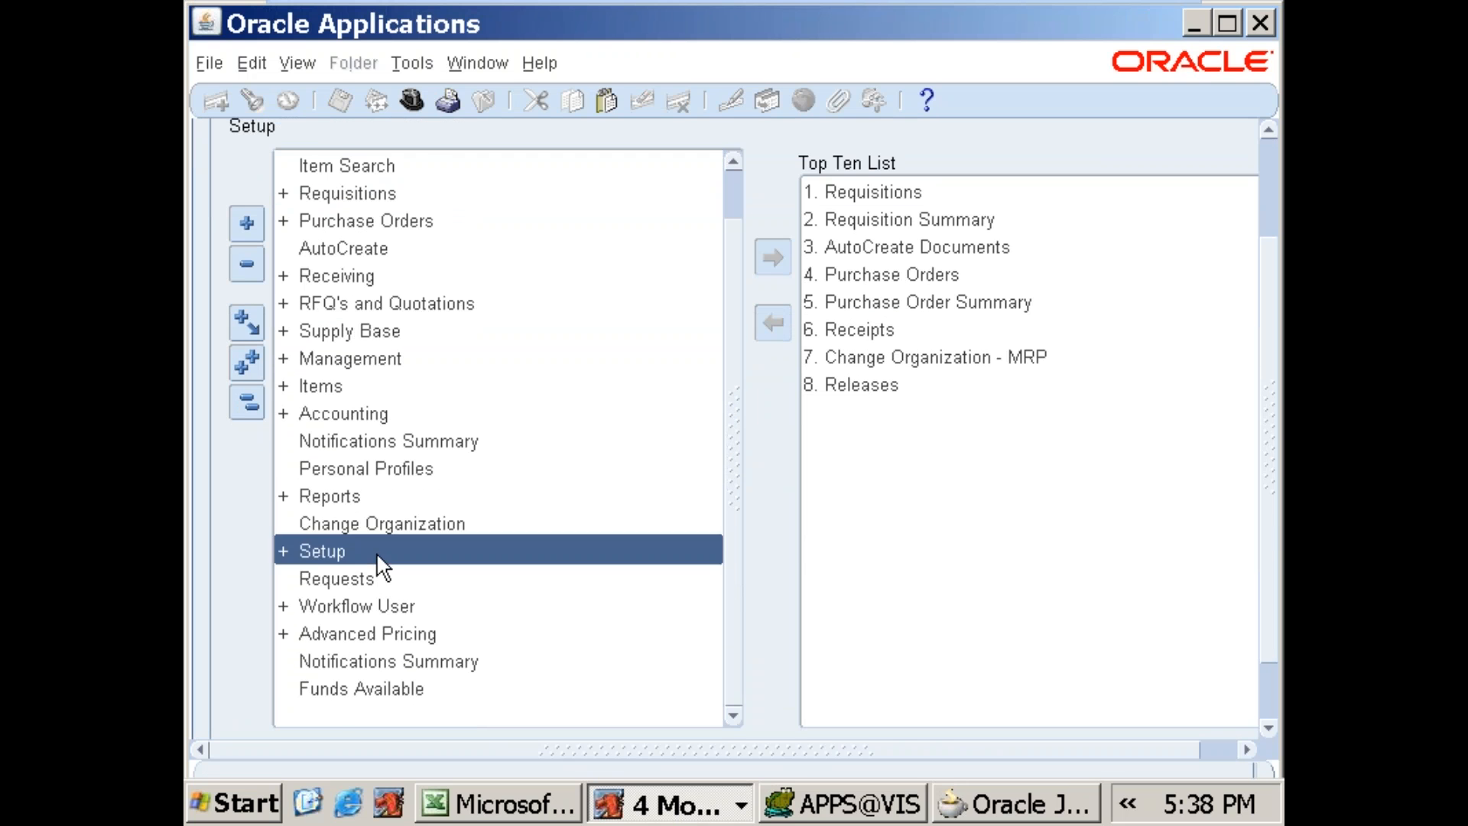
{"action": "scroll", "coordinate": [731, 478], "scroll_direction": "down", "scroll_amount": 1}
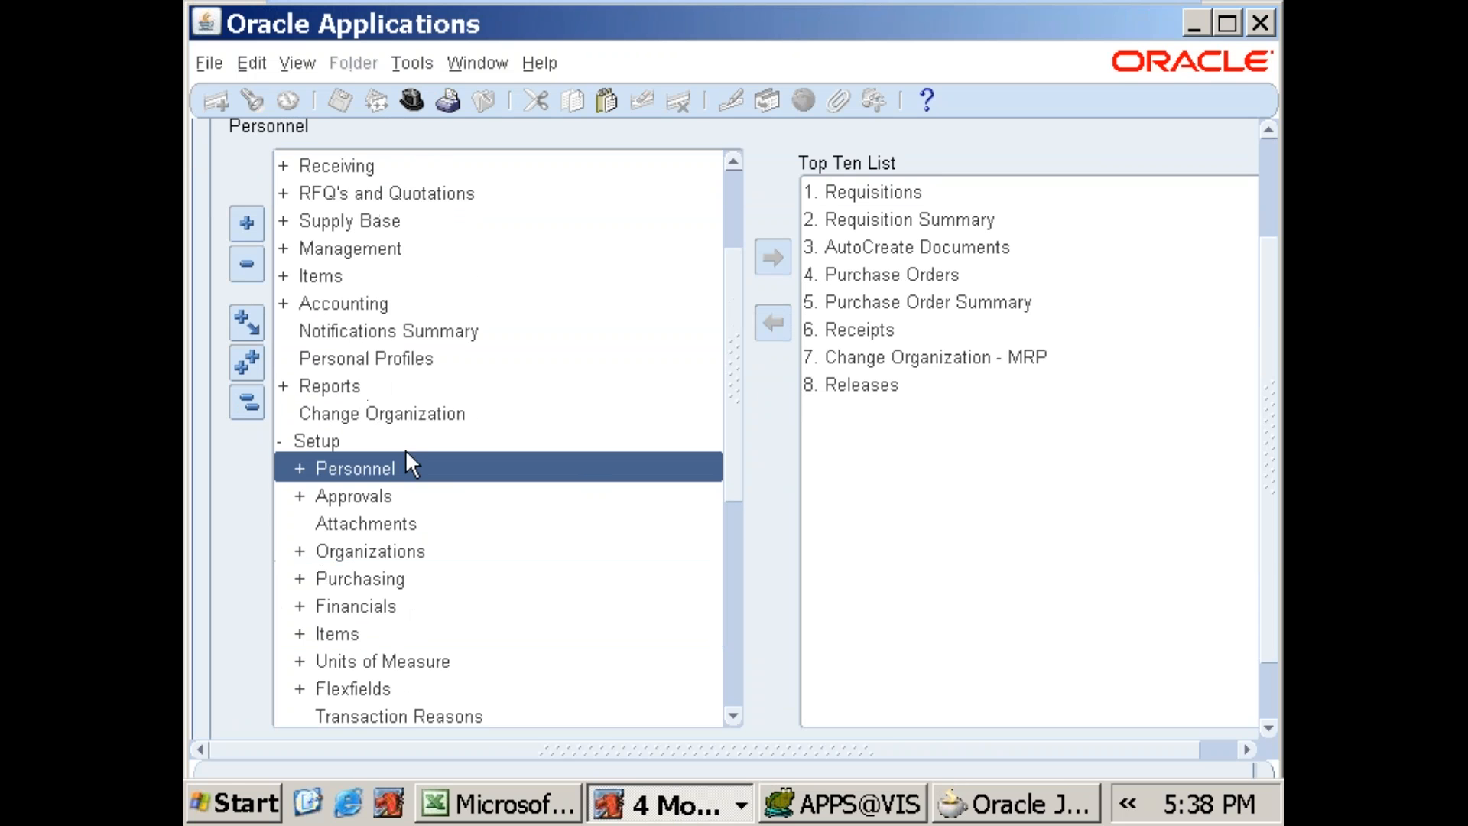
{"action": "double_click", "coordinate": [403, 464]}
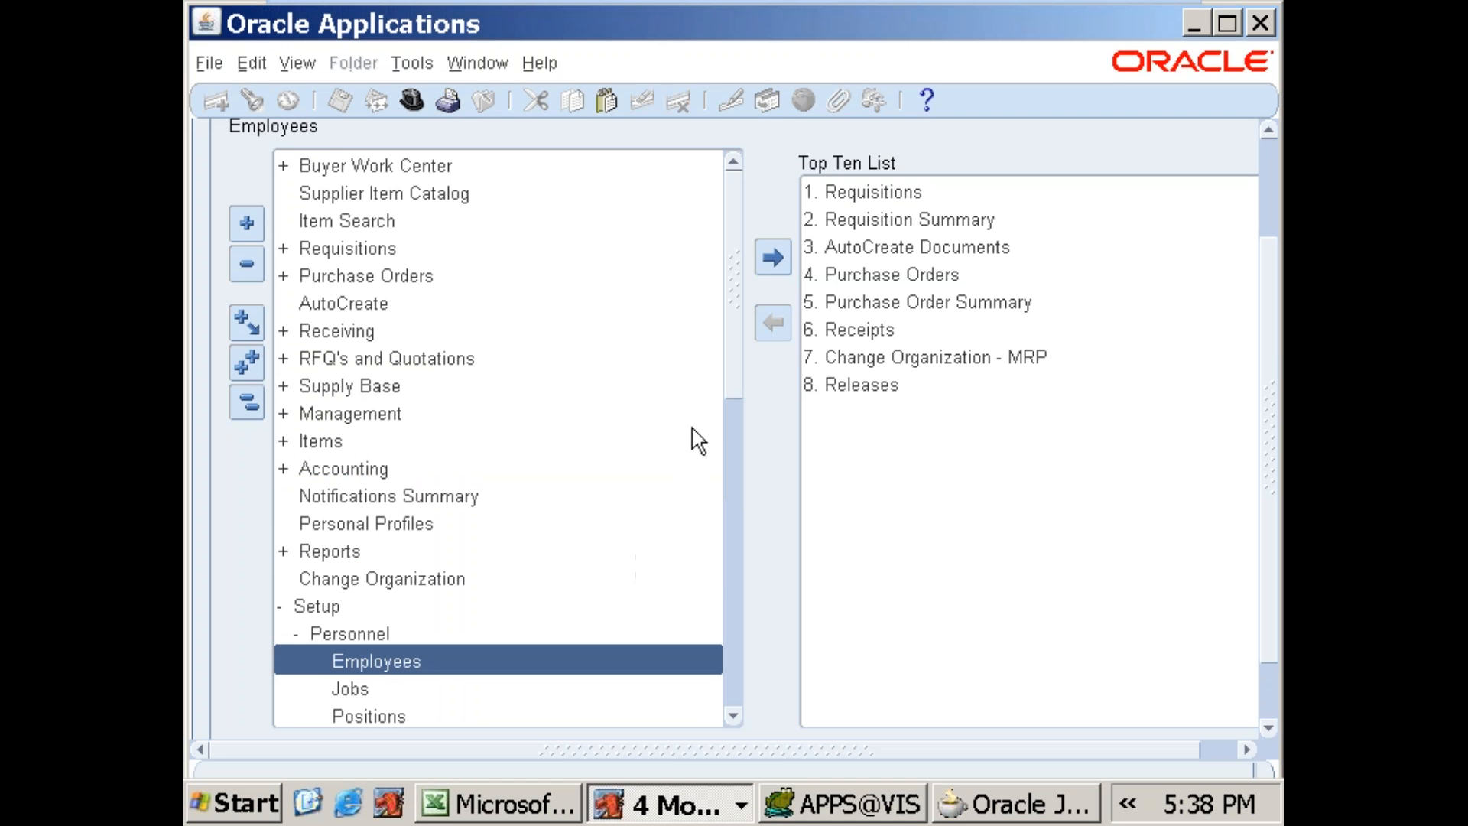
{"action": "left_click_drag", "start_coordinate": [735, 397], "coordinate": [719, 509]}
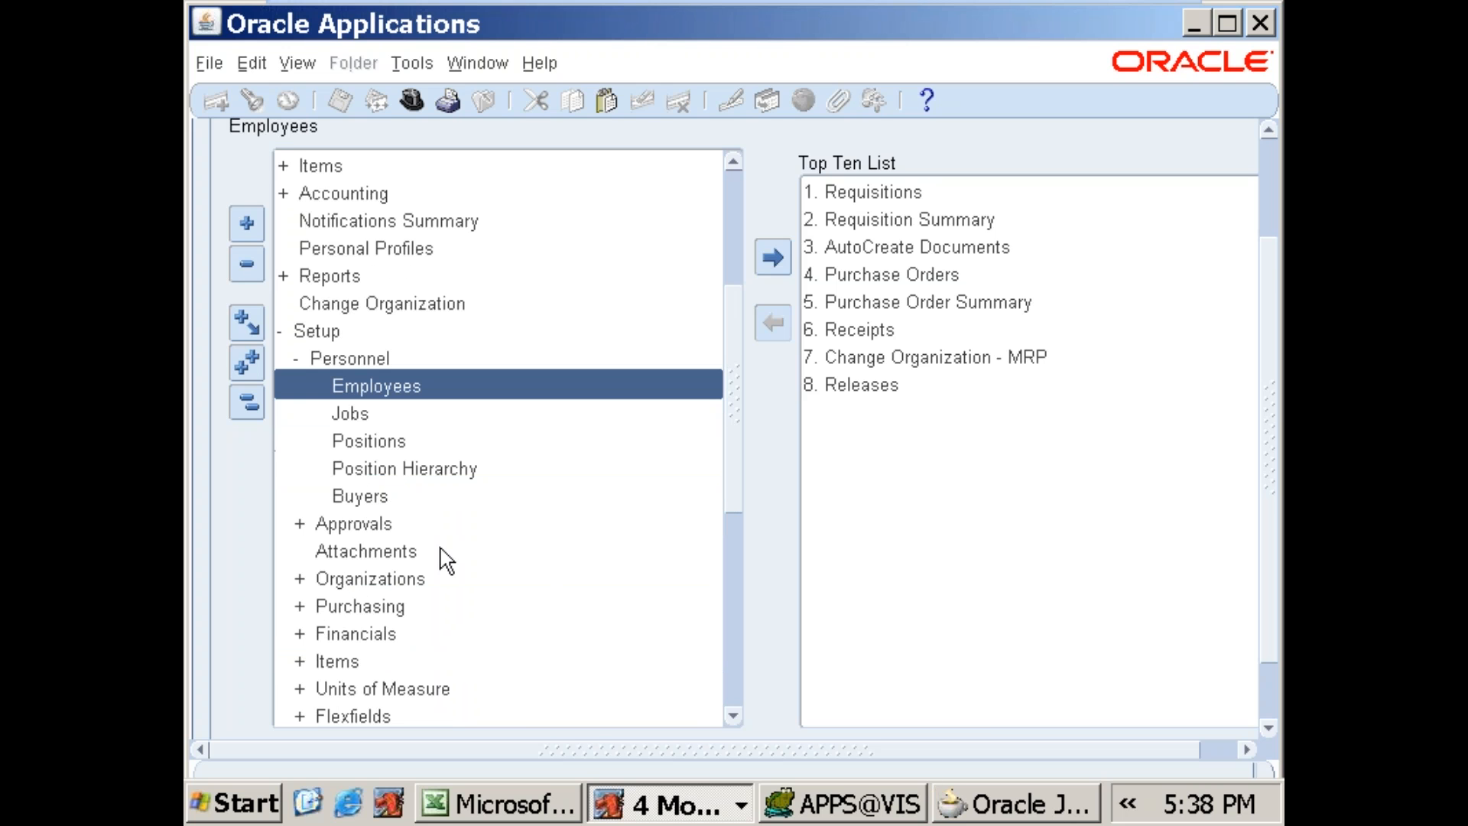
{"action": "double_click", "coordinate": [359, 496]}
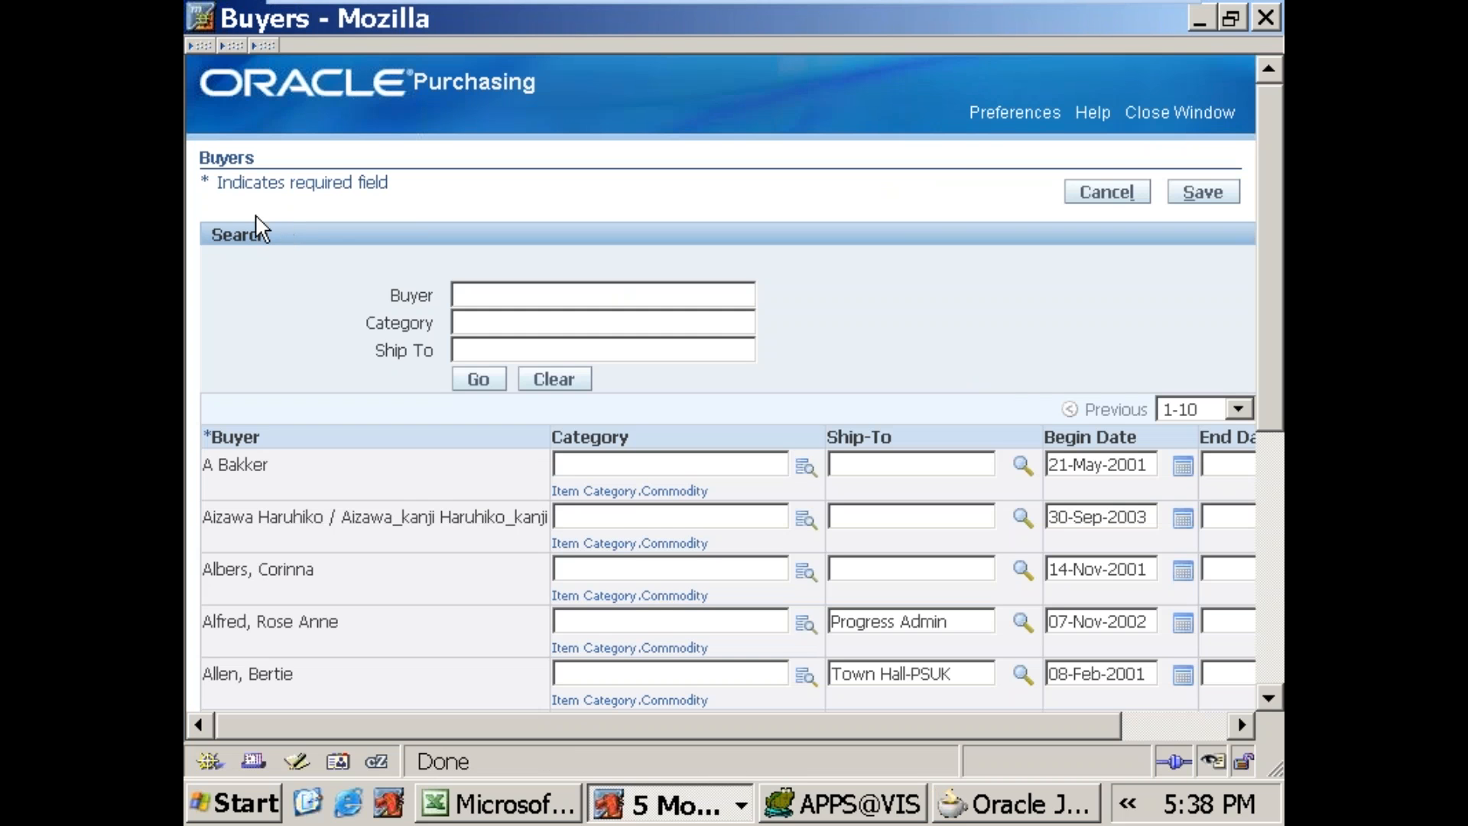
Step: Search the Buyers page for a single buyer, entering the buyer's name between % wildcards
{"action": "double_click", "coordinate": [220, 229]}
{"action": "left_click_drag", "start_coordinate": [411, 295], "coordinate": [444, 308]}
{"action": "left_click", "coordinate": [488, 297]}
{"action": "type", "text": "%Suman%"}
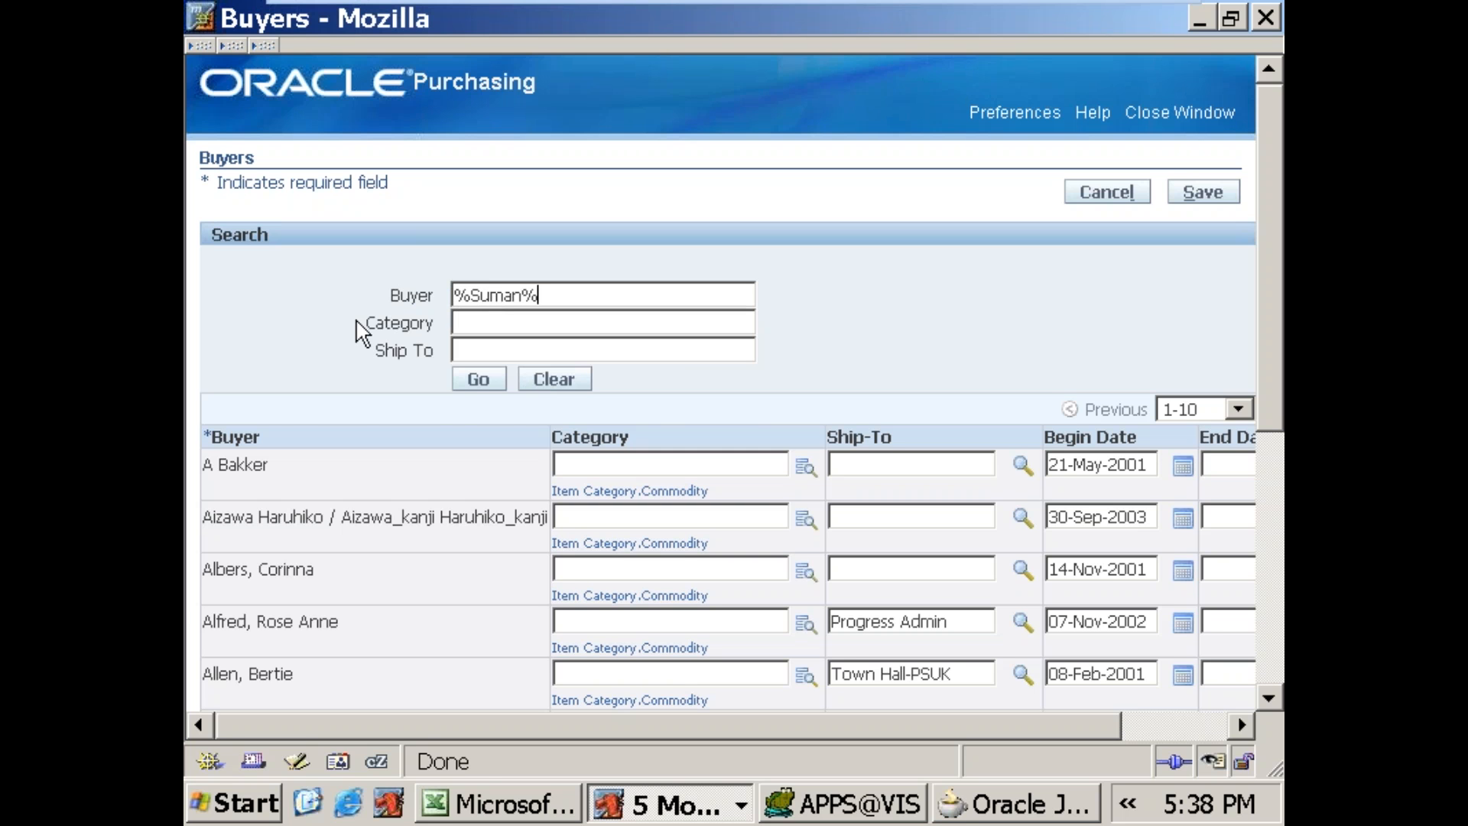
{"action": "left_click", "coordinate": [481, 381]}
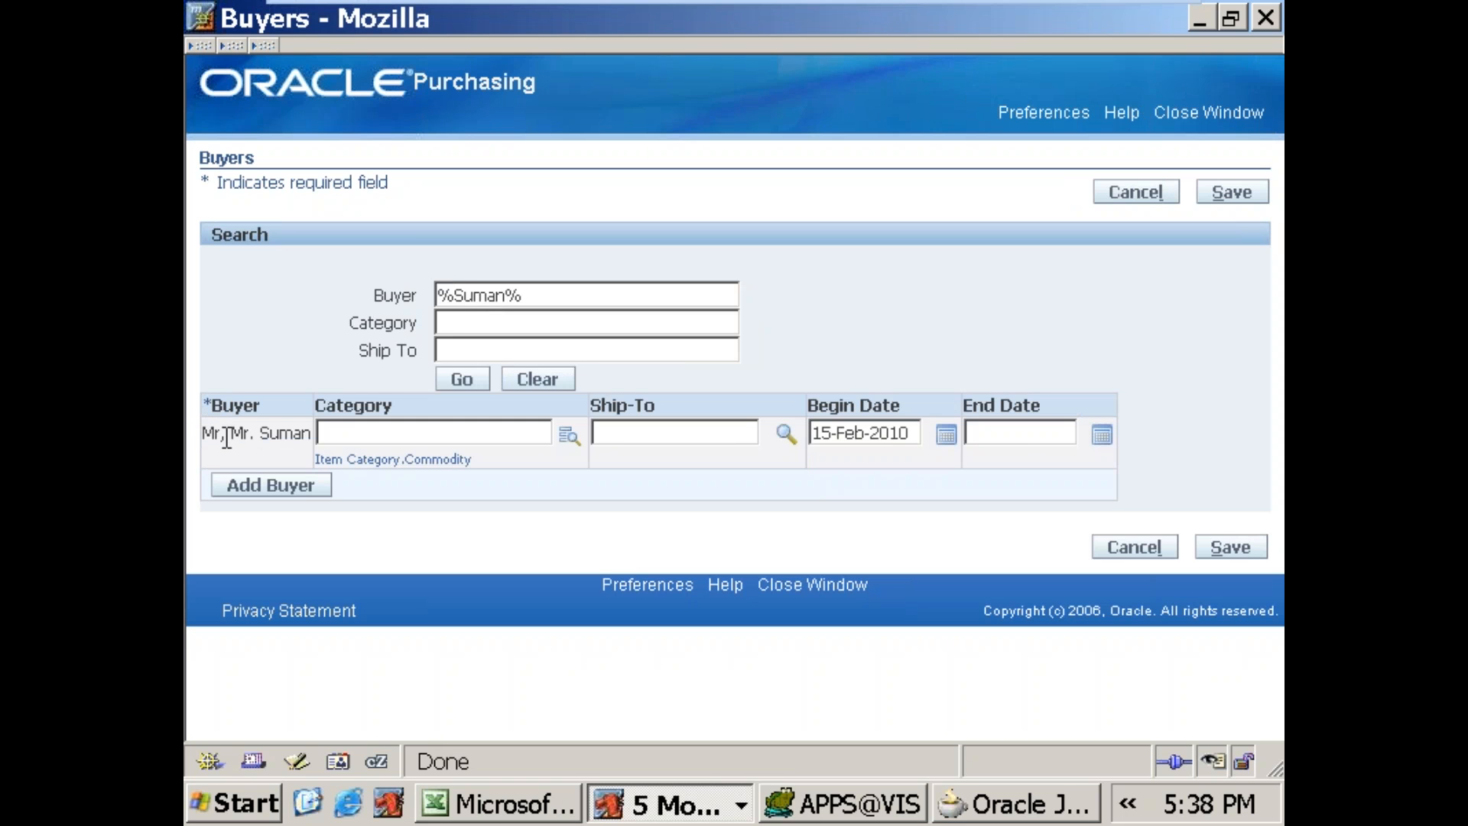
{"action": "left_click_drag", "start_coordinate": [204, 434], "coordinate": [294, 436]}
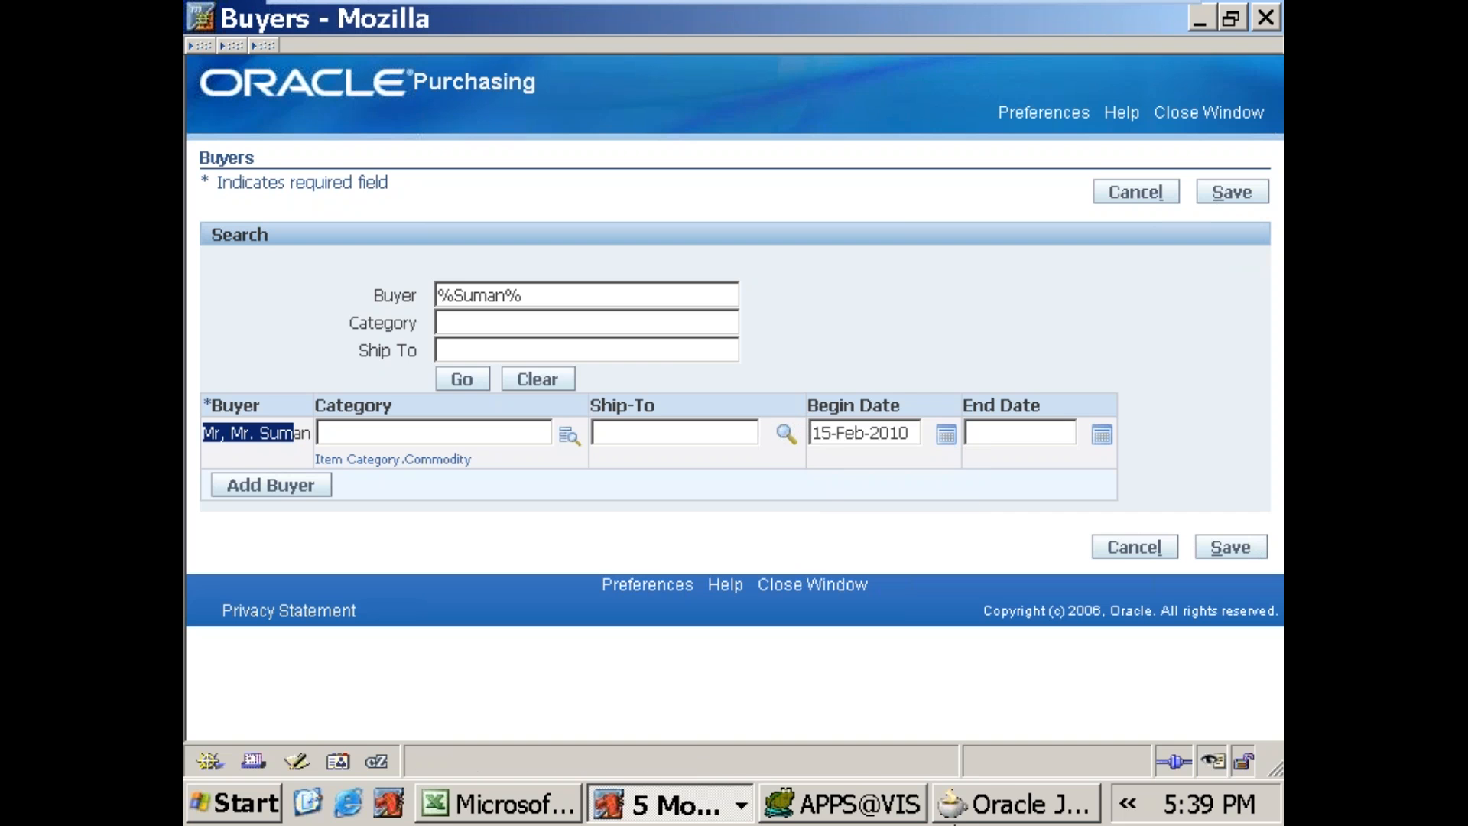
Step: Check the ITEM properties in JDeveloper, and open the Ship-To list of values on the Buyers page for comparison
{"action": "left_click", "coordinate": [1018, 803]}
{"action": "left_click", "coordinate": [335, 590]}
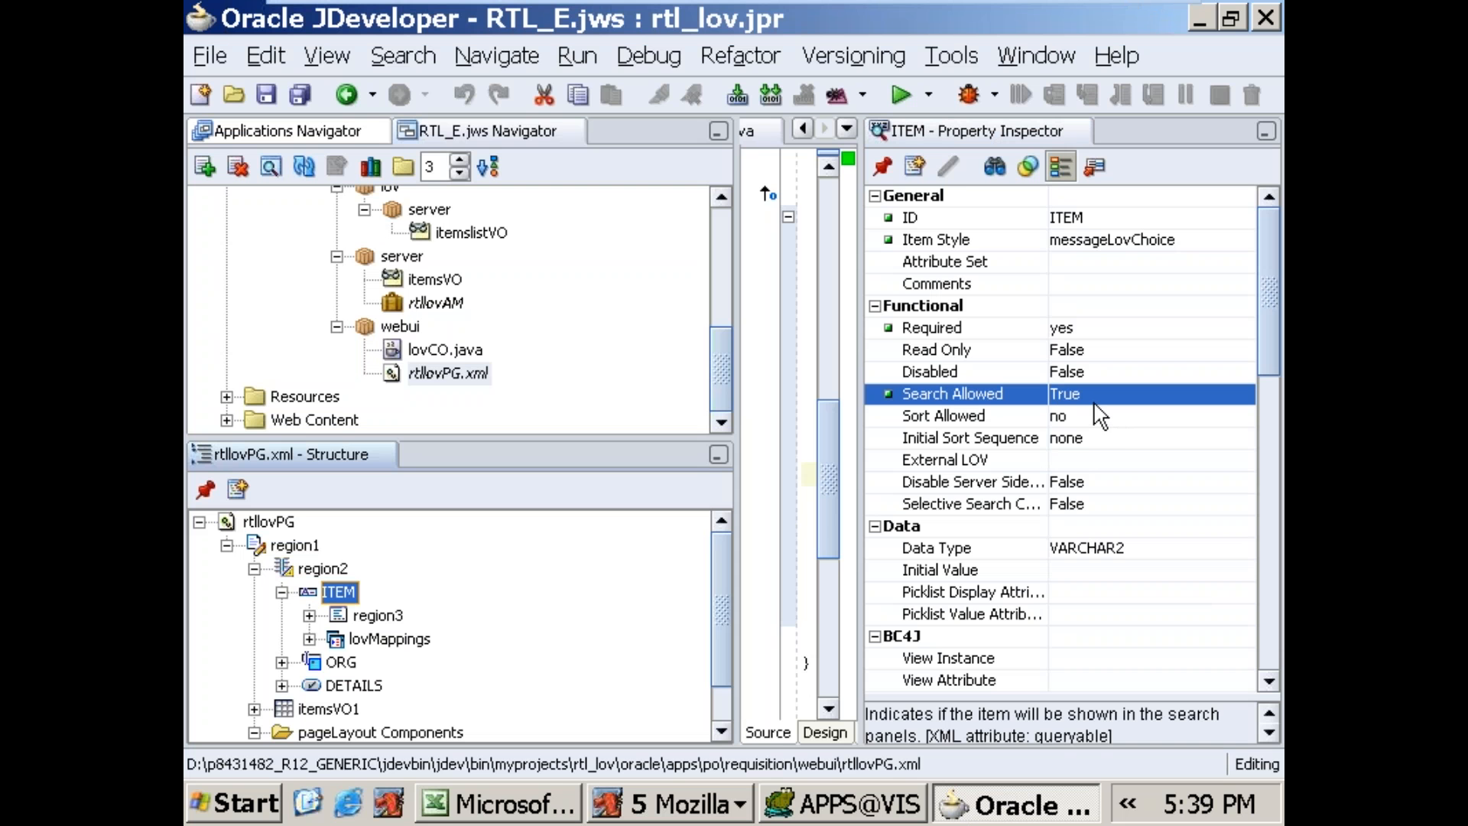
{"action": "left_click", "coordinate": [673, 804]}
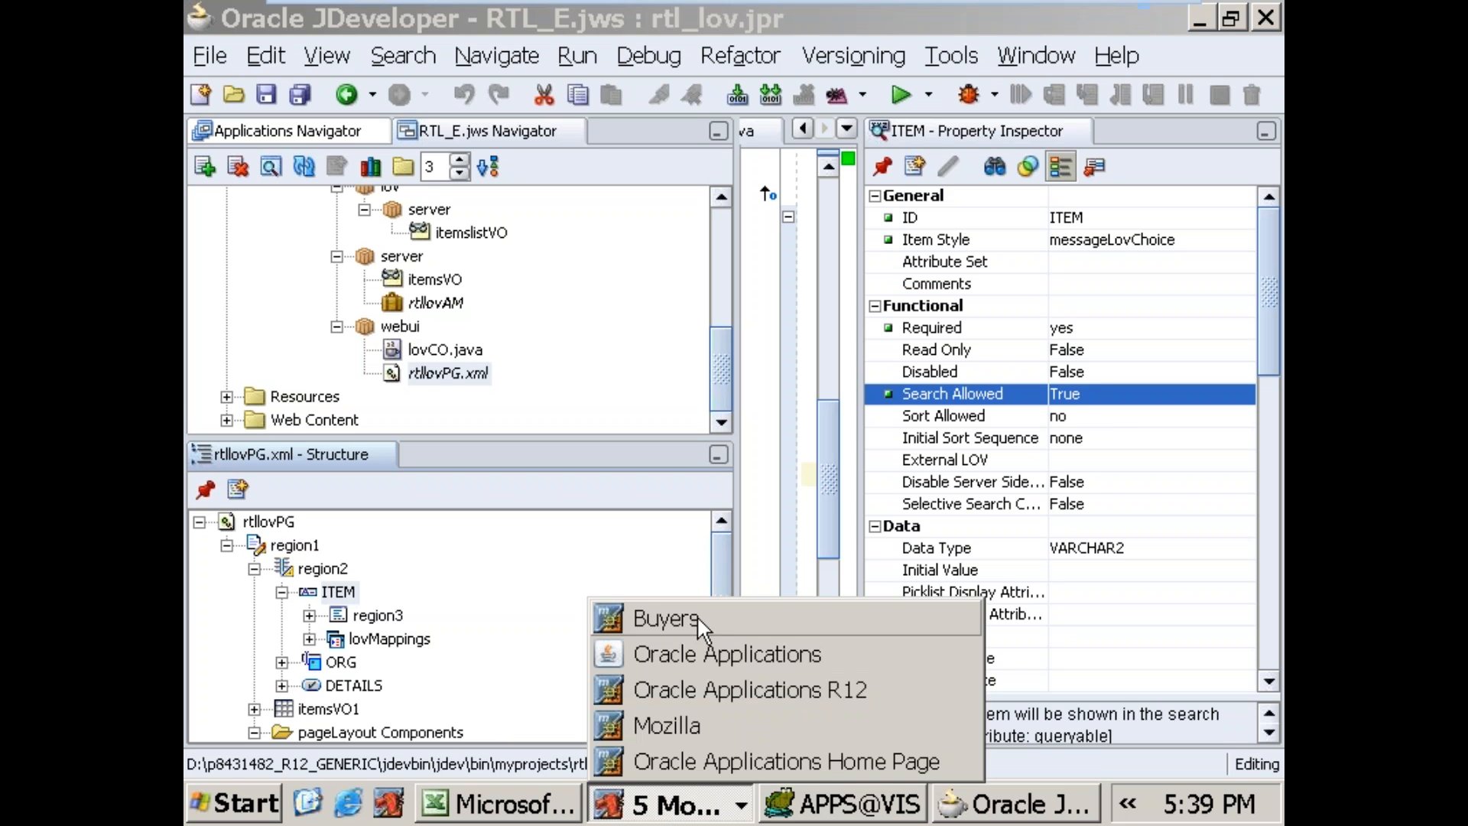
{"action": "left_click", "coordinate": [696, 616]}
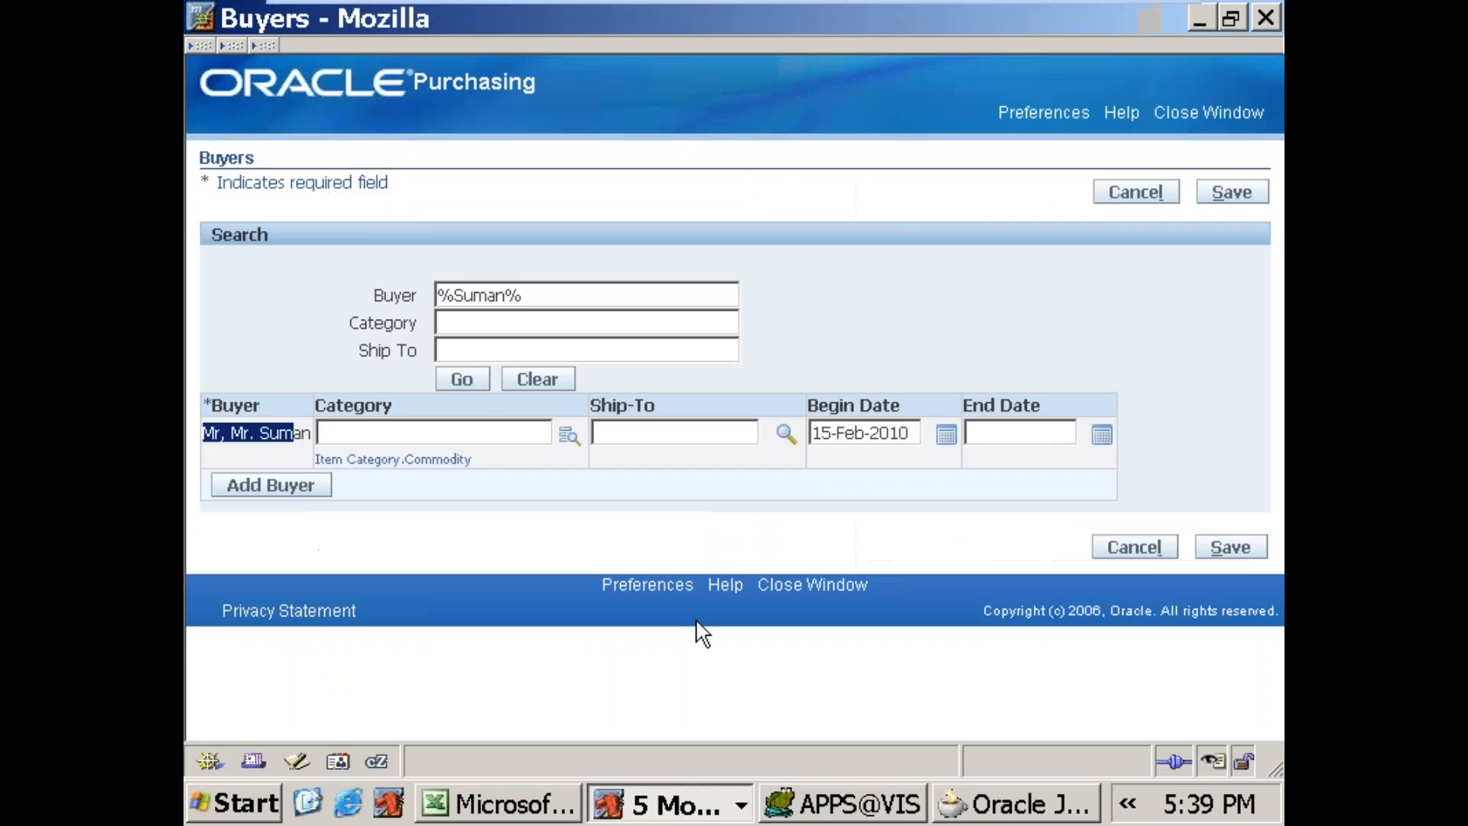
{"action": "left_click", "coordinate": [785, 435]}
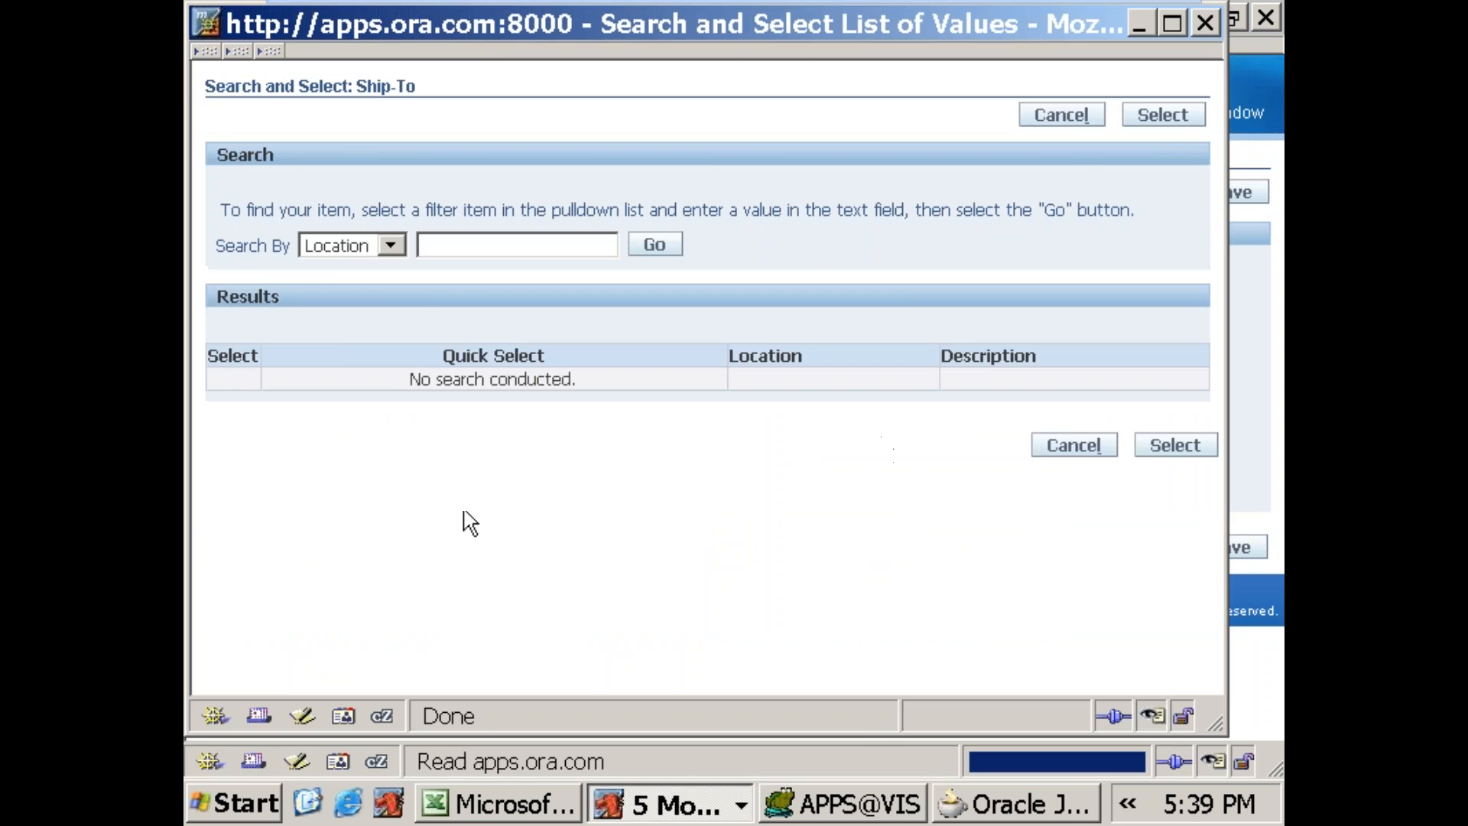
Step: View region3's properties in JDeveloper, and reopen the Ship-To list of values on the Buyers page to compare its layout
{"action": "left_click", "coordinate": [1025, 815]}
{"action": "left_click", "coordinate": [368, 617]}
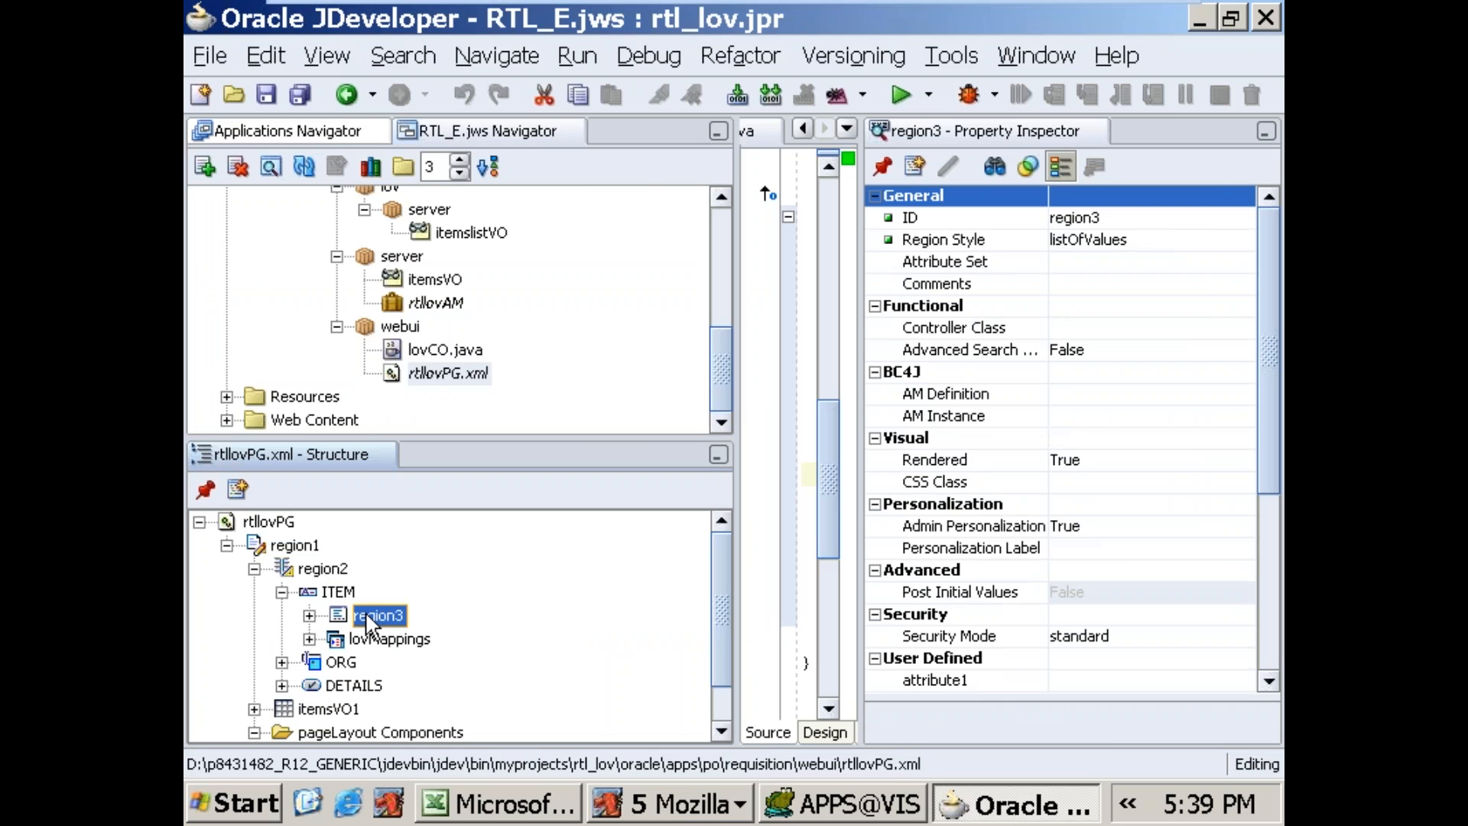
{"action": "left_click", "coordinate": [673, 805]}
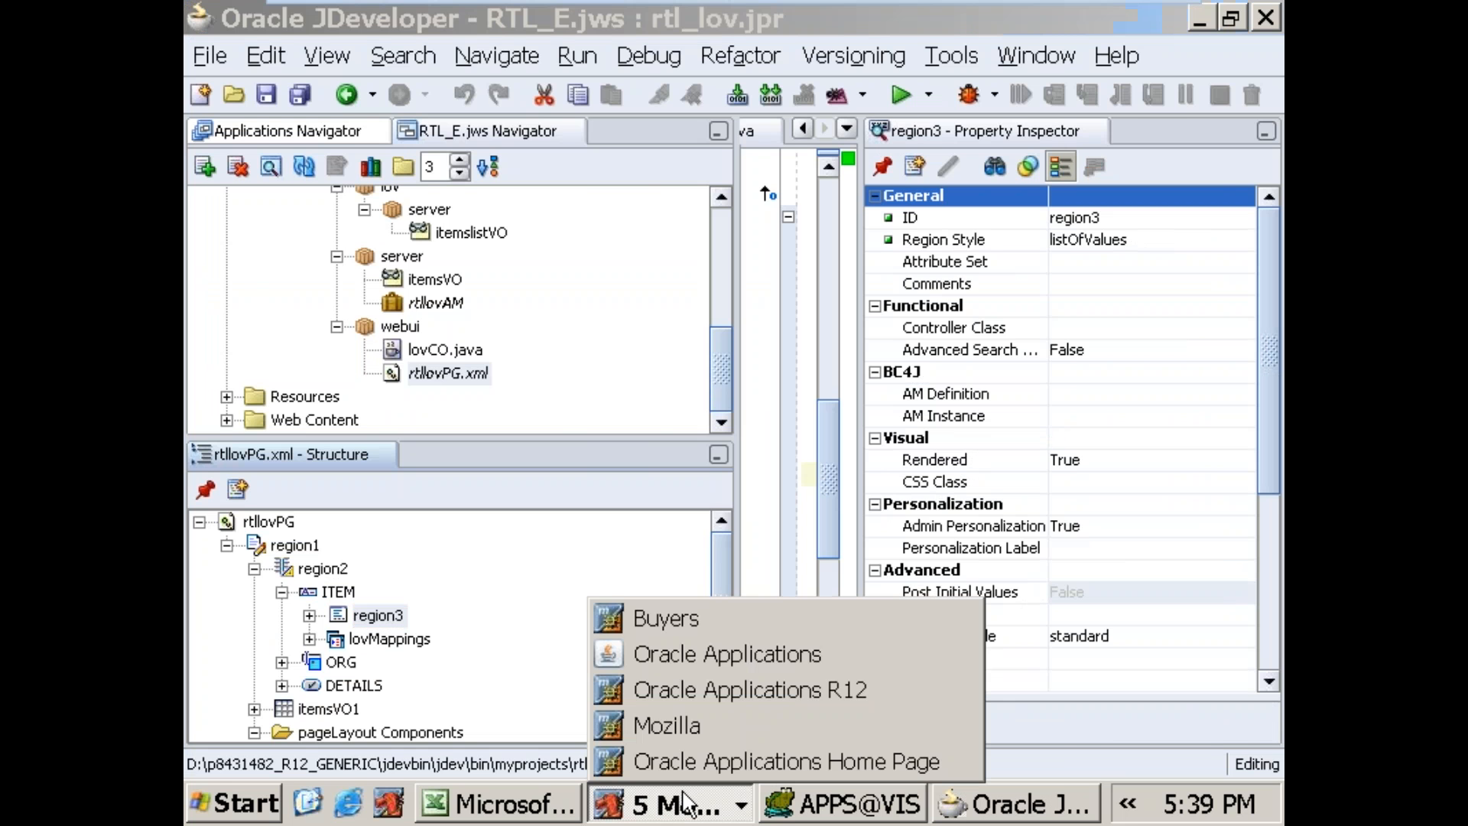
{"action": "left_click", "coordinate": [677, 624]}
{"action": "left_click", "coordinate": [1205, 22]}
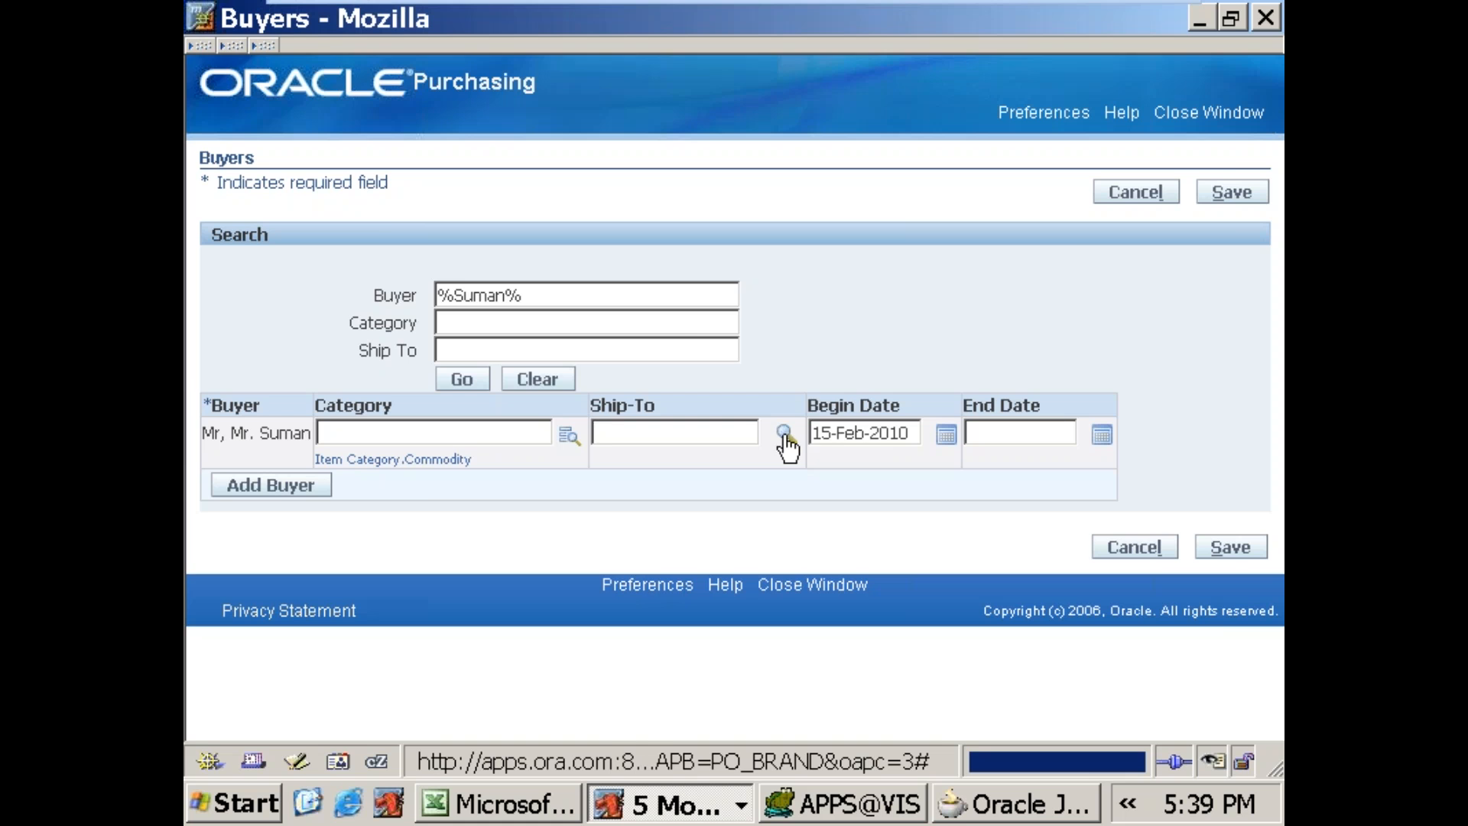
{"action": "left_click", "coordinate": [784, 434]}
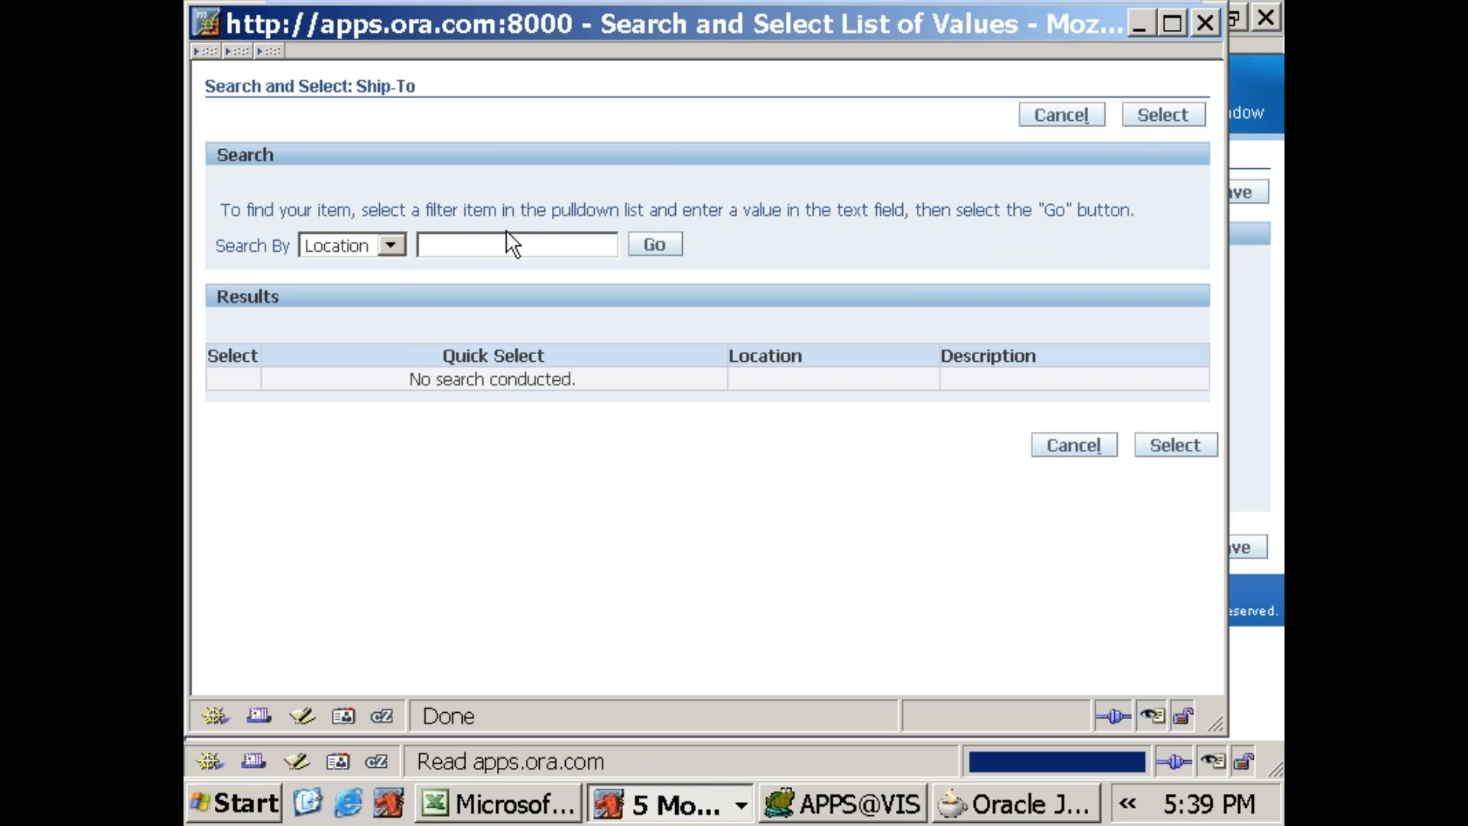
Step: In JDeveloper, start a wizard-built table under region3, using rtl_lov.oracle.apps.po.requisition.server.rtllovAM and its itemslistVO1 view usage
{"action": "left_click", "coordinate": [1001, 813]}
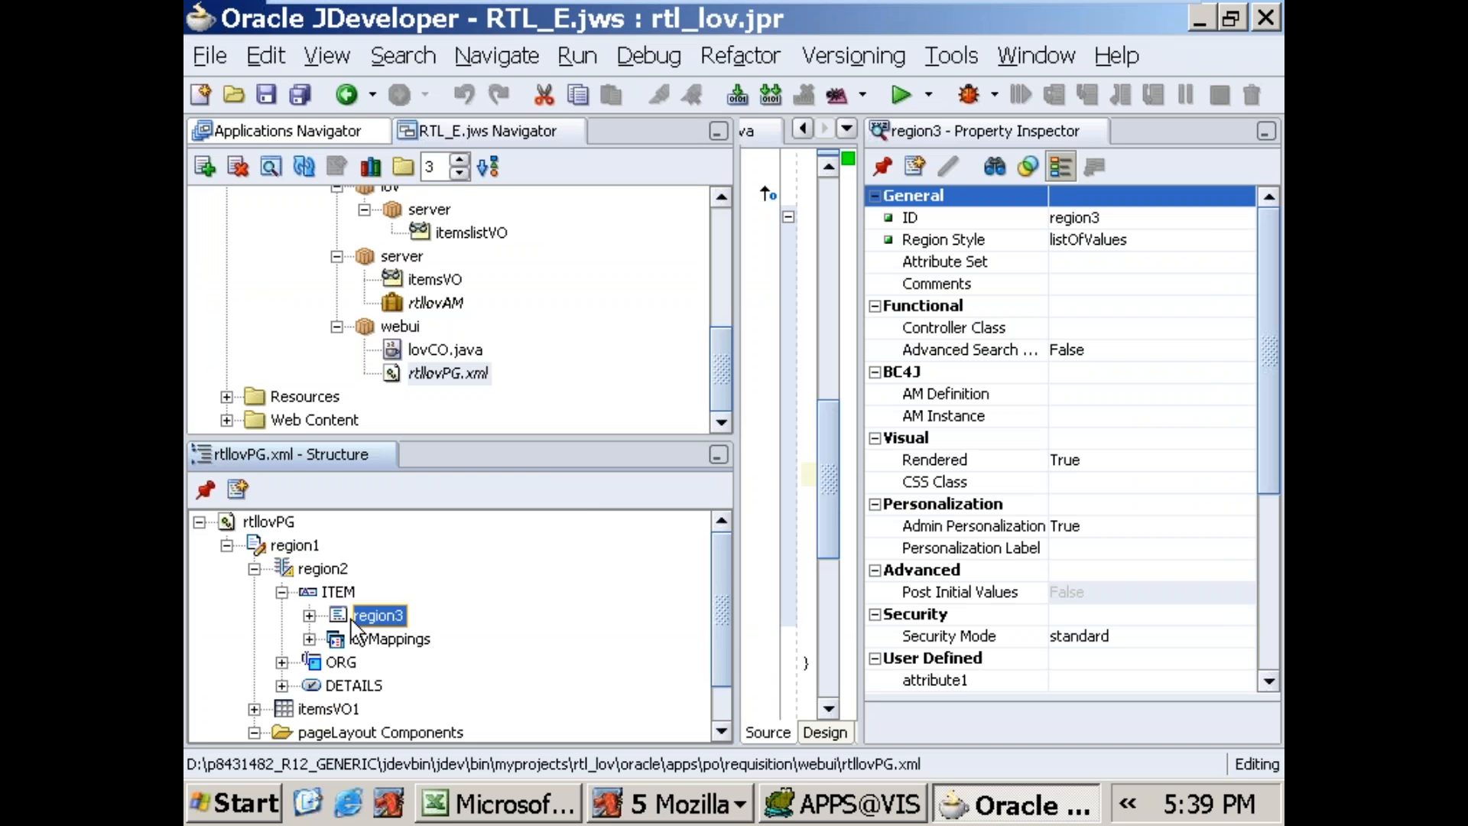
{"action": "left_click", "coordinate": [309, 616]}
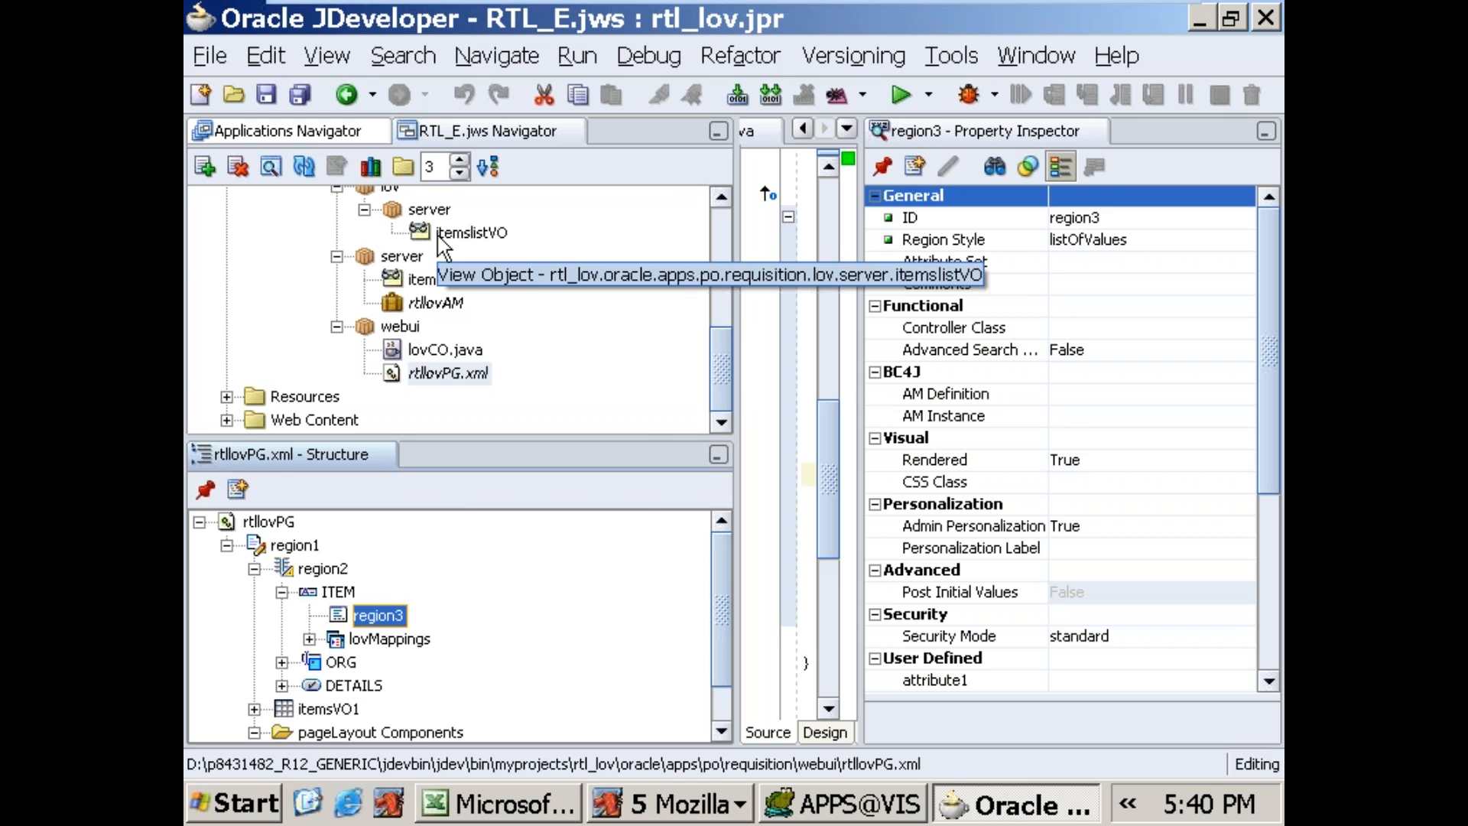
{"action": "right_click", "coordinate": [383, 609]}
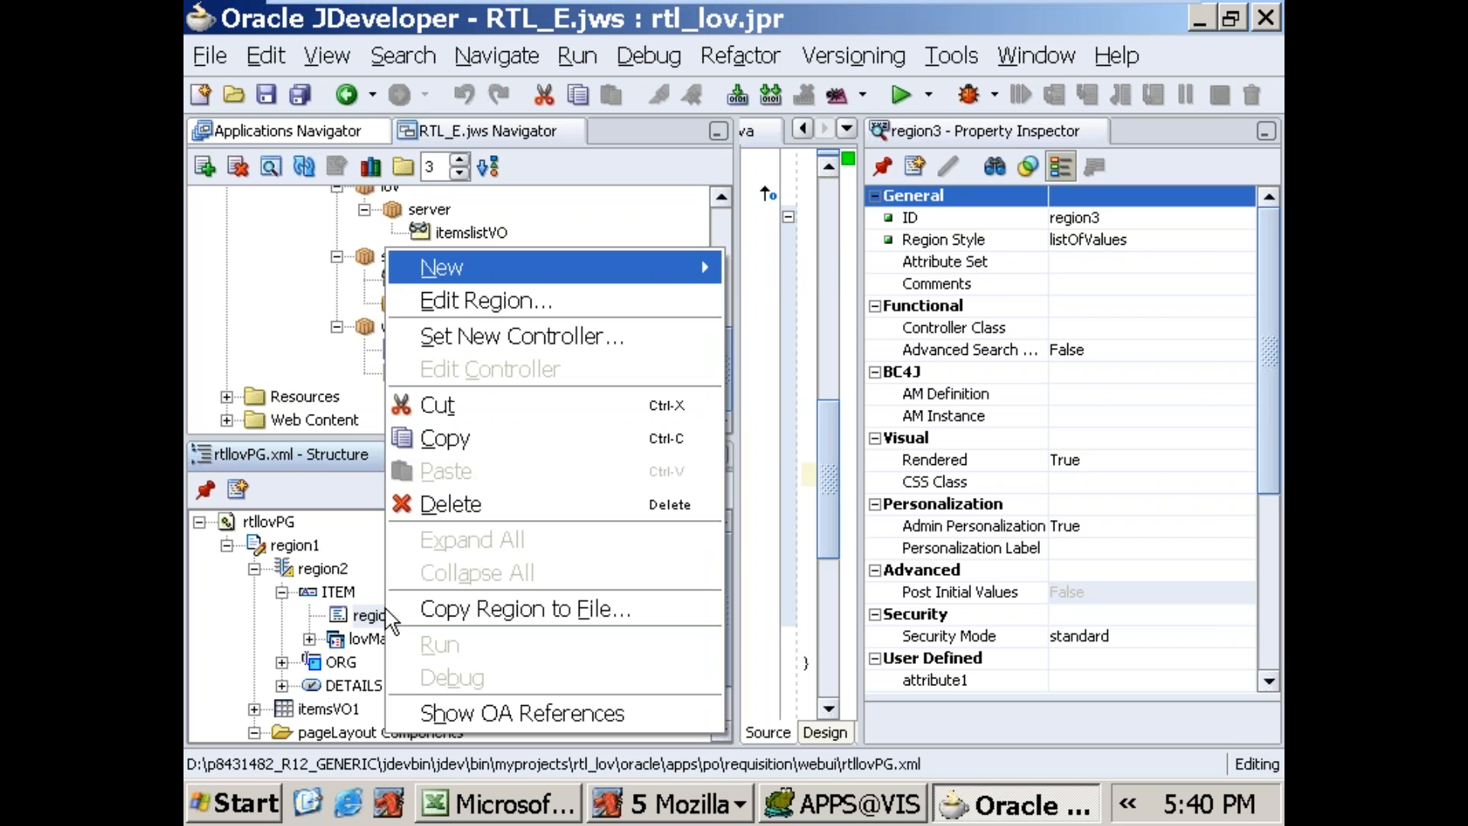
{"action": "mouse_move", "coordinate": [442, 283]}
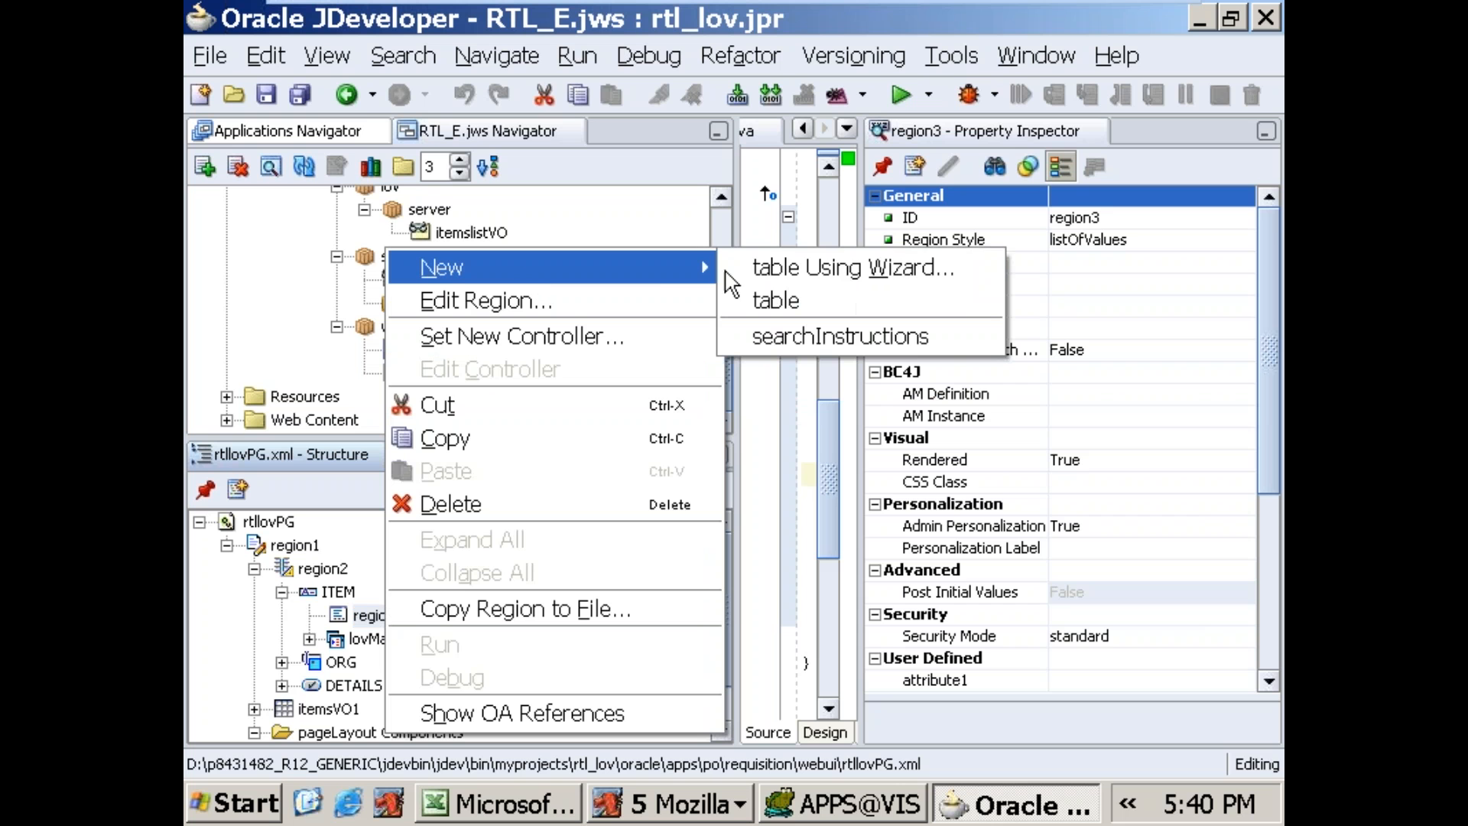
{"action": "left_click", "coordinate": [777, 279]}
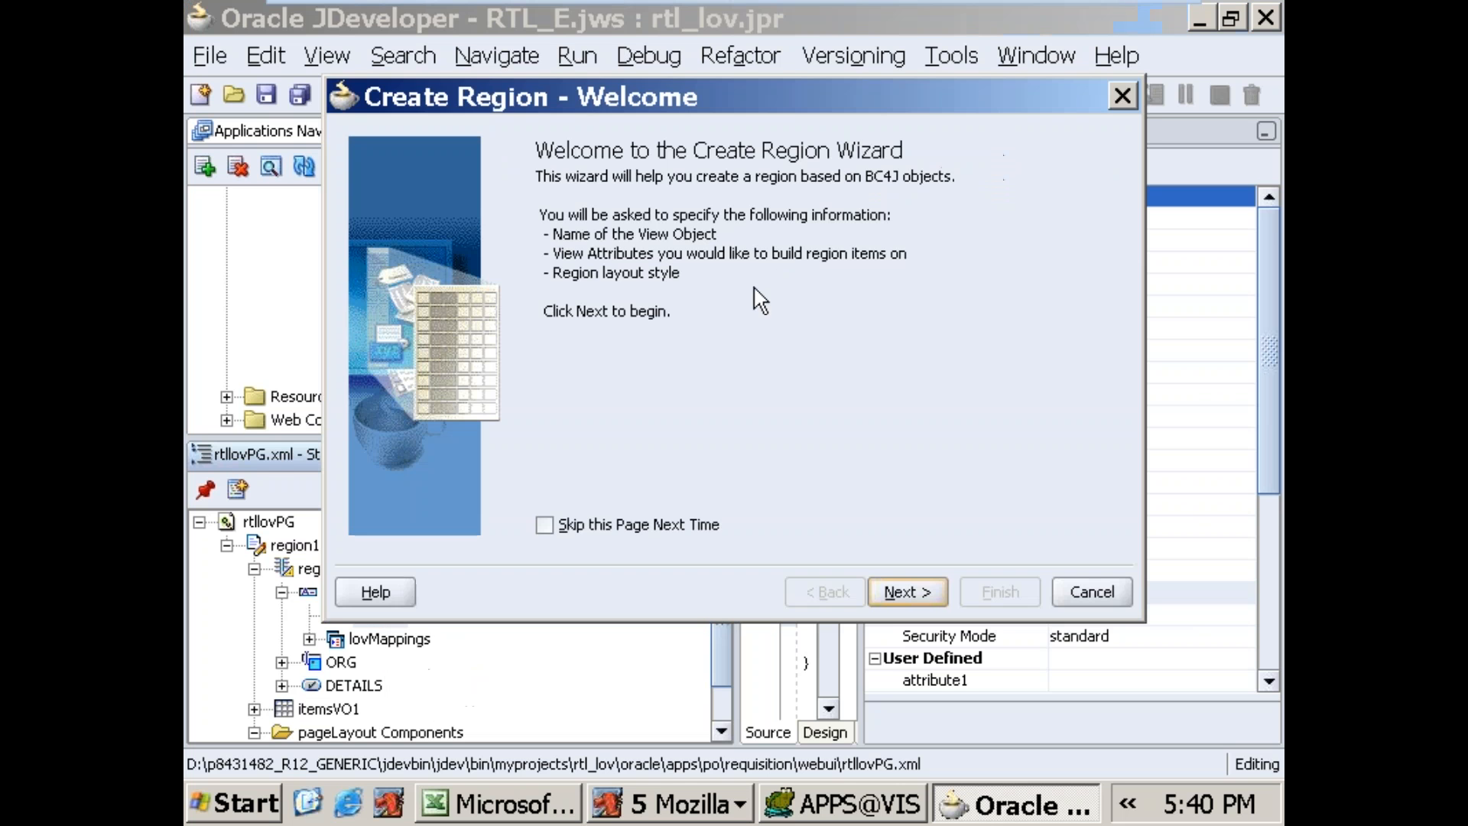
{"action": "left_click", "coordinate": [922, 595]}
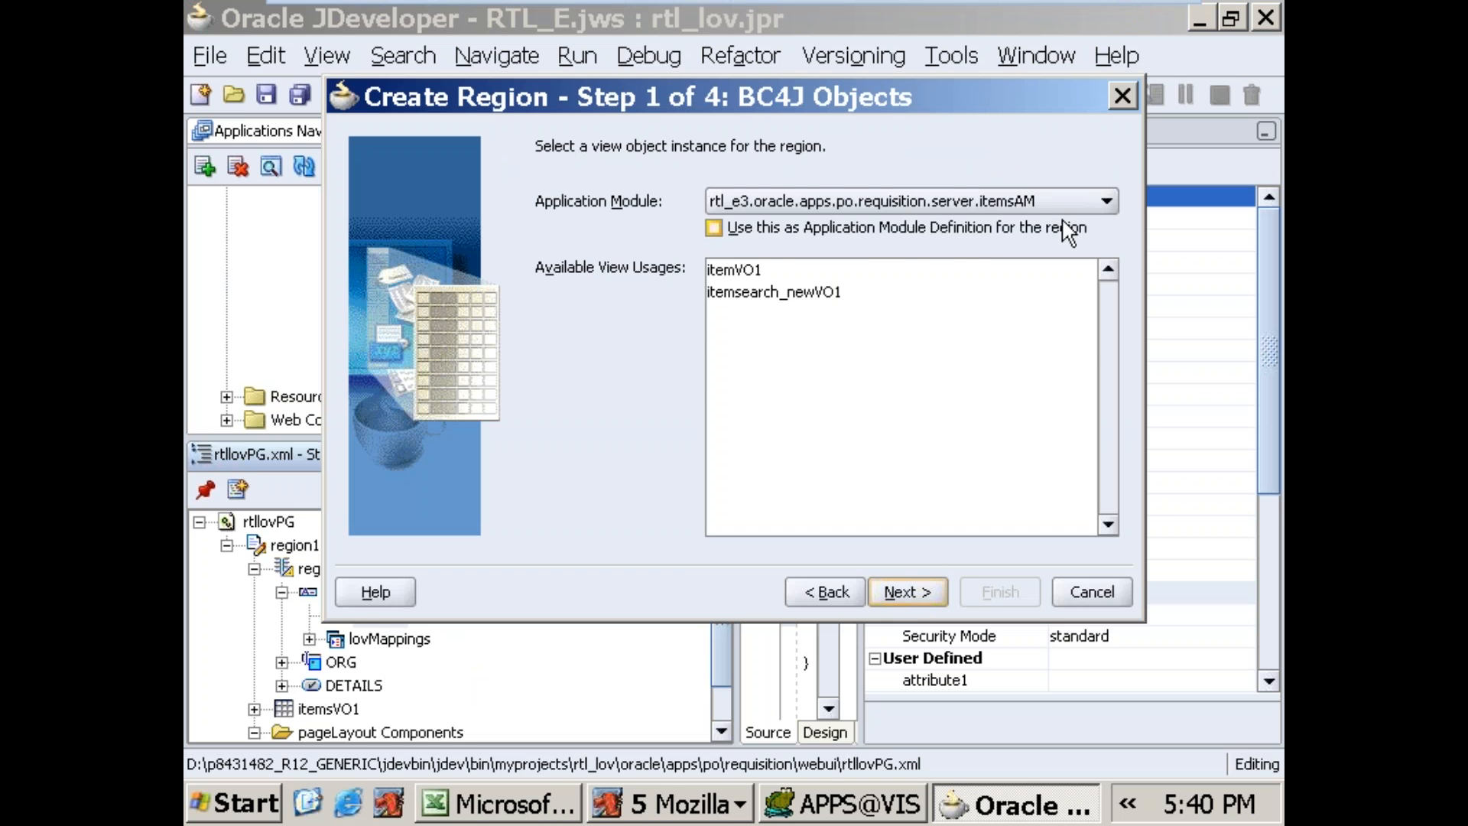
{"action": "left_click", "coordinate": [1079, 202]}
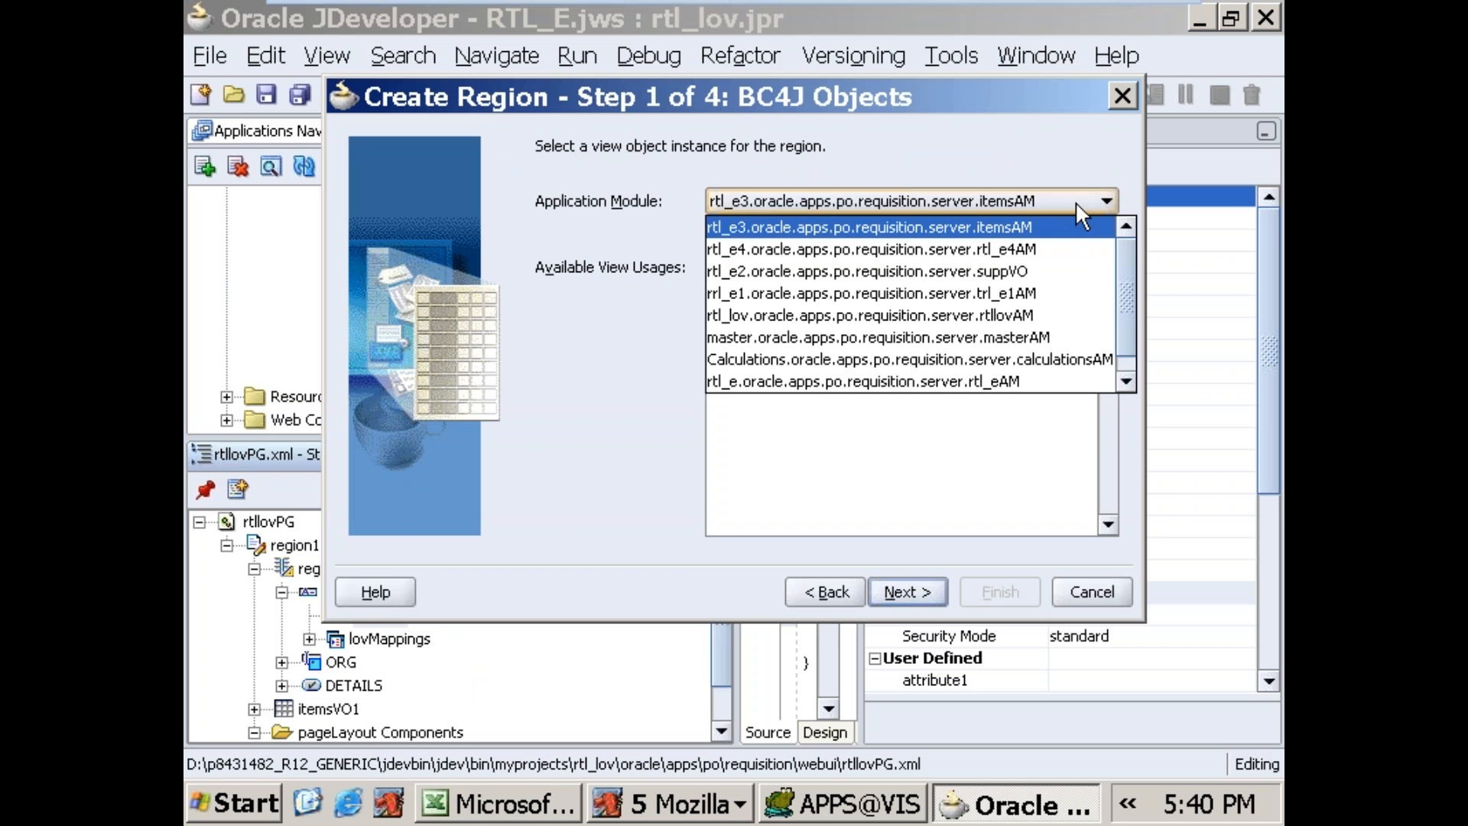
{"action": "left_click", "coordinate": [1033, 314]}
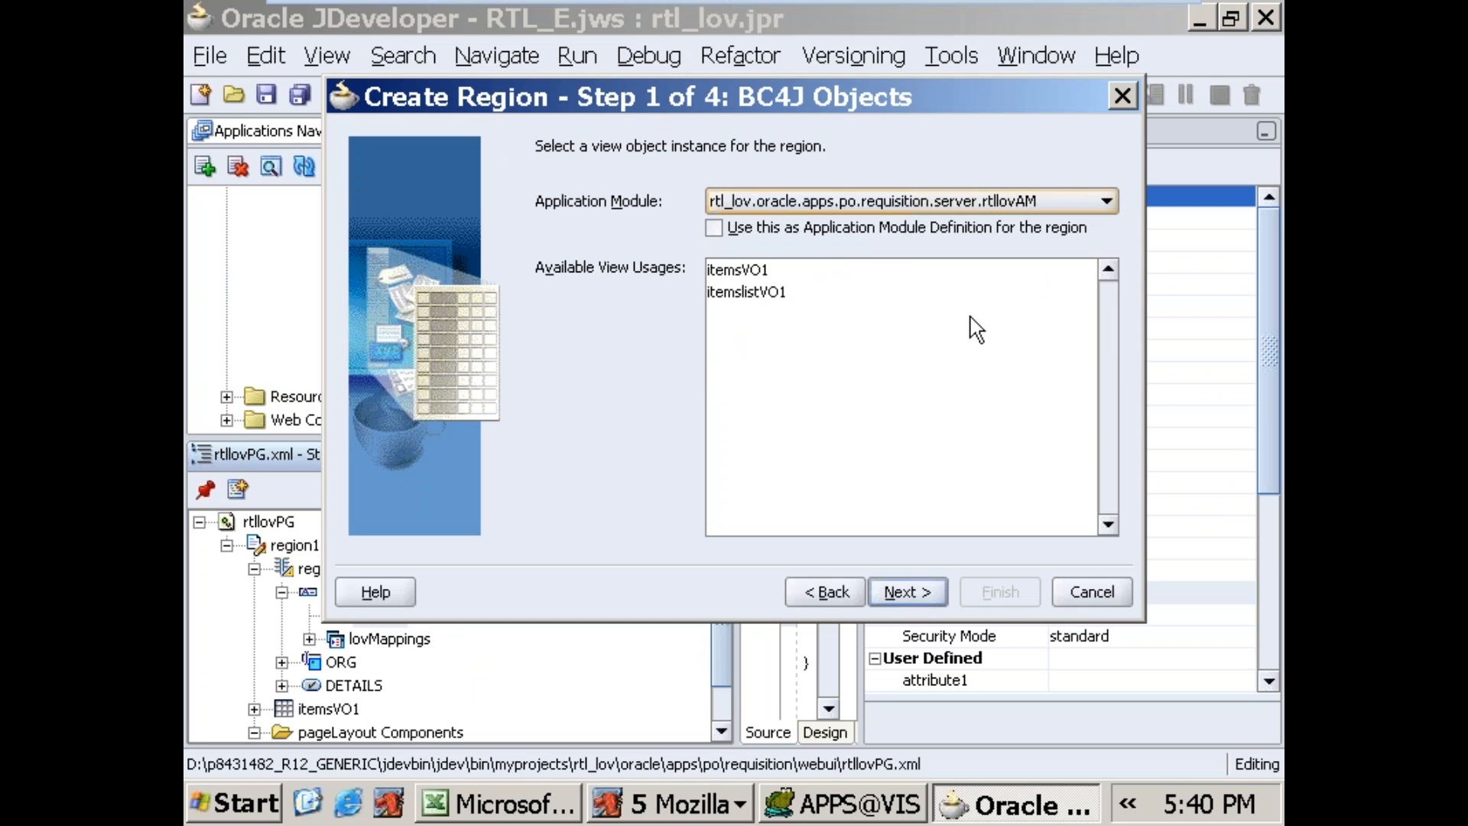
{"action": "left_click", "coordinate": [762, 294]}
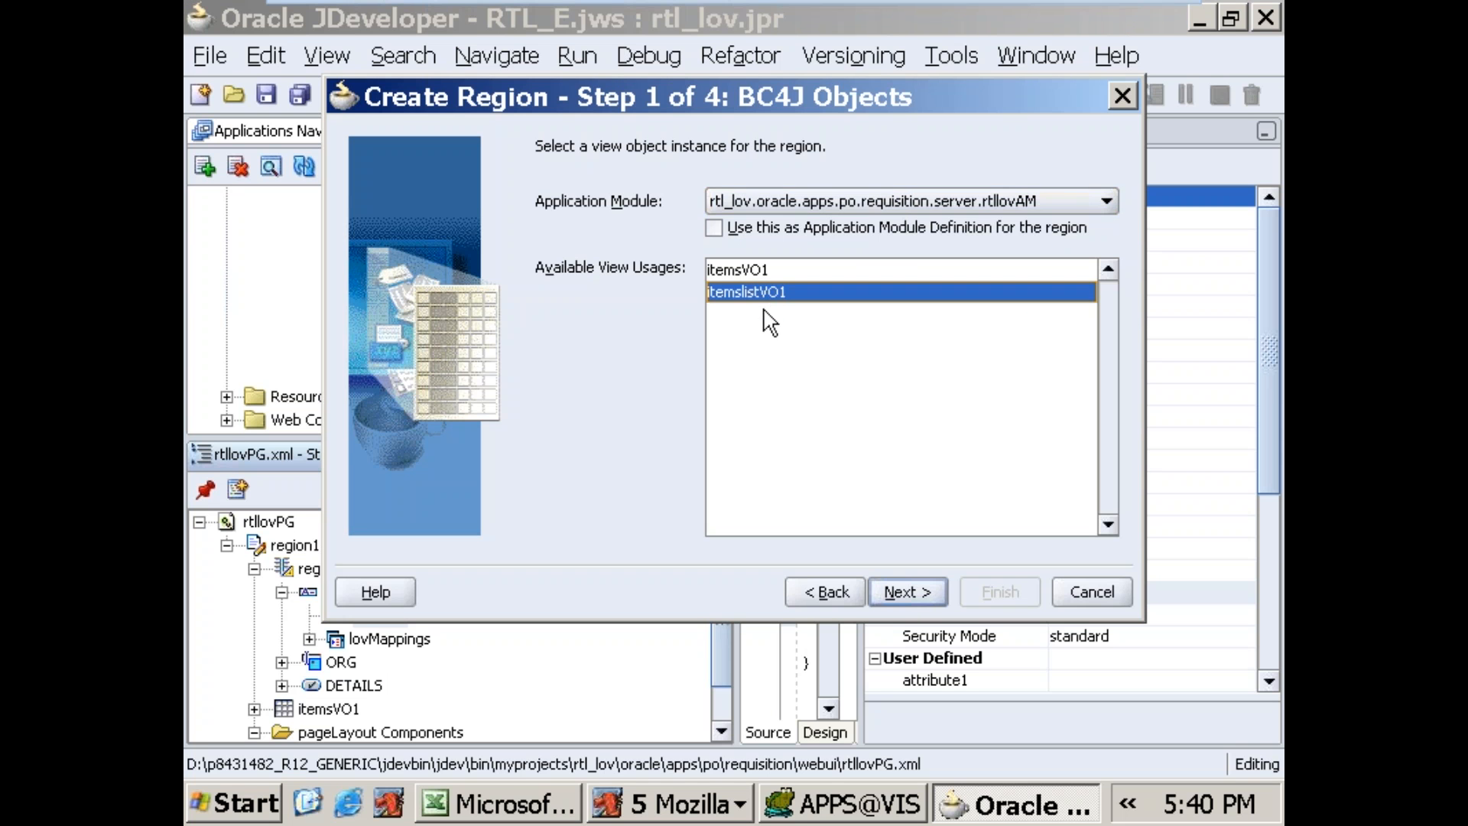
Step: Keep the itemslistVO1 region ID and table style, and include the Segment1 and Description attributes in the region
{"action": "left_click", "coordinate": [920, 604]}
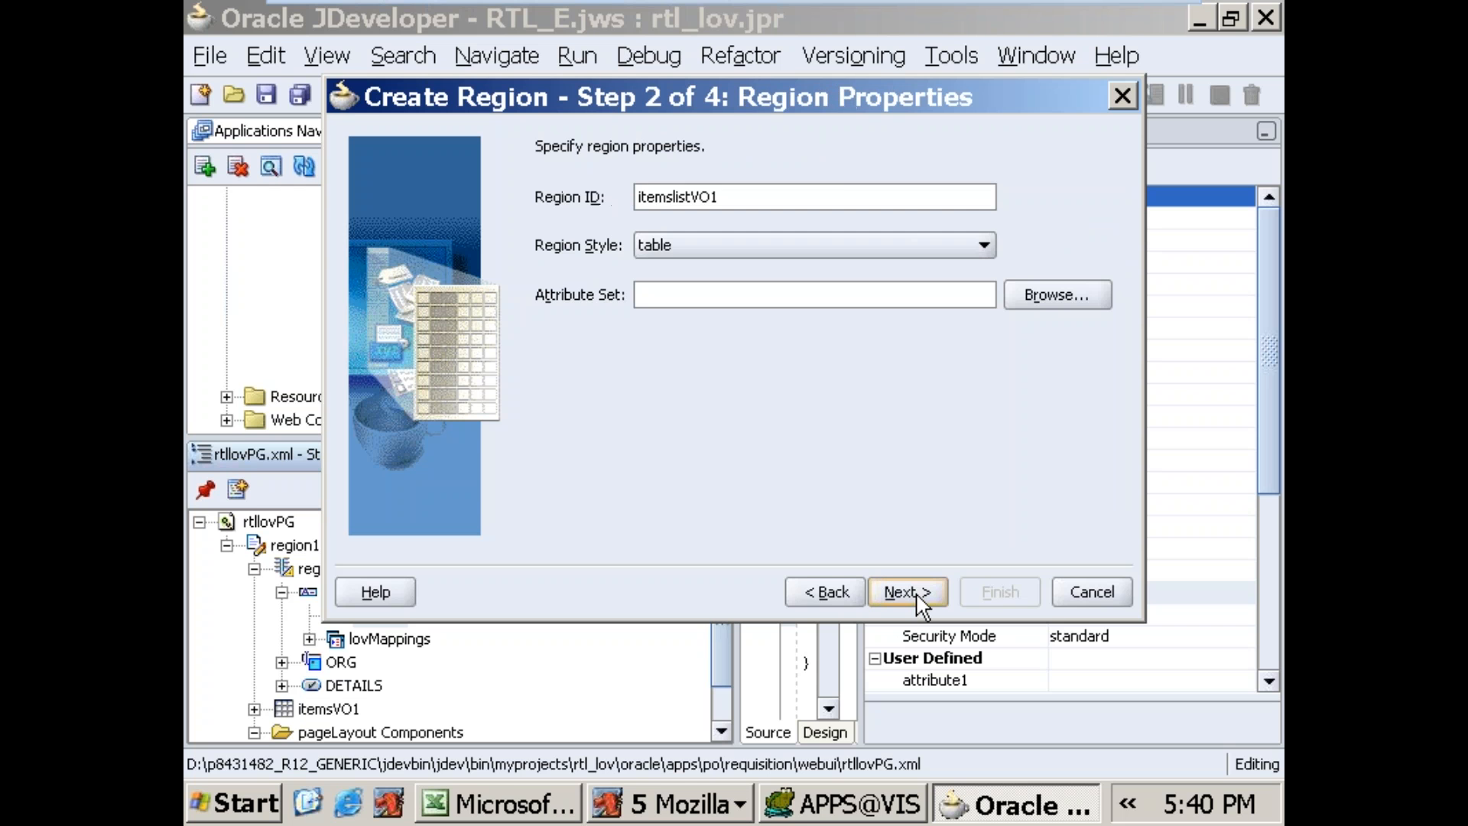
{"action": "left_click", "coordinate": [921, 603]}
{"action": "left_click", "coordinate": [807, 345]}
{"action": "left_click", "coordinate": [898, 589]}
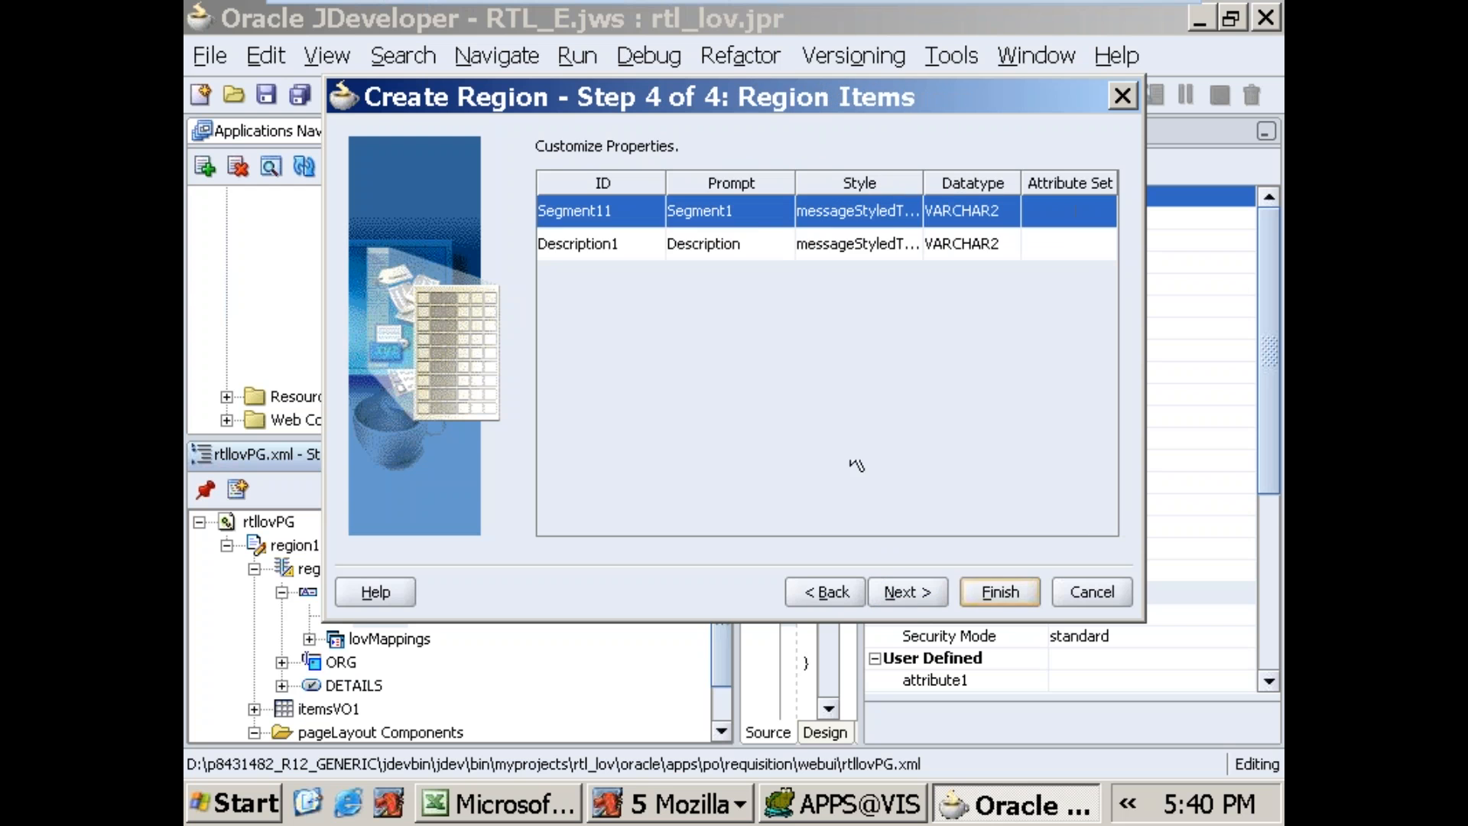
Step: Set the Segment11 item's prompt to ItemName, keep its style, and finish creating the table region
{"action": "left_click", "coordinate": [743, 218]}
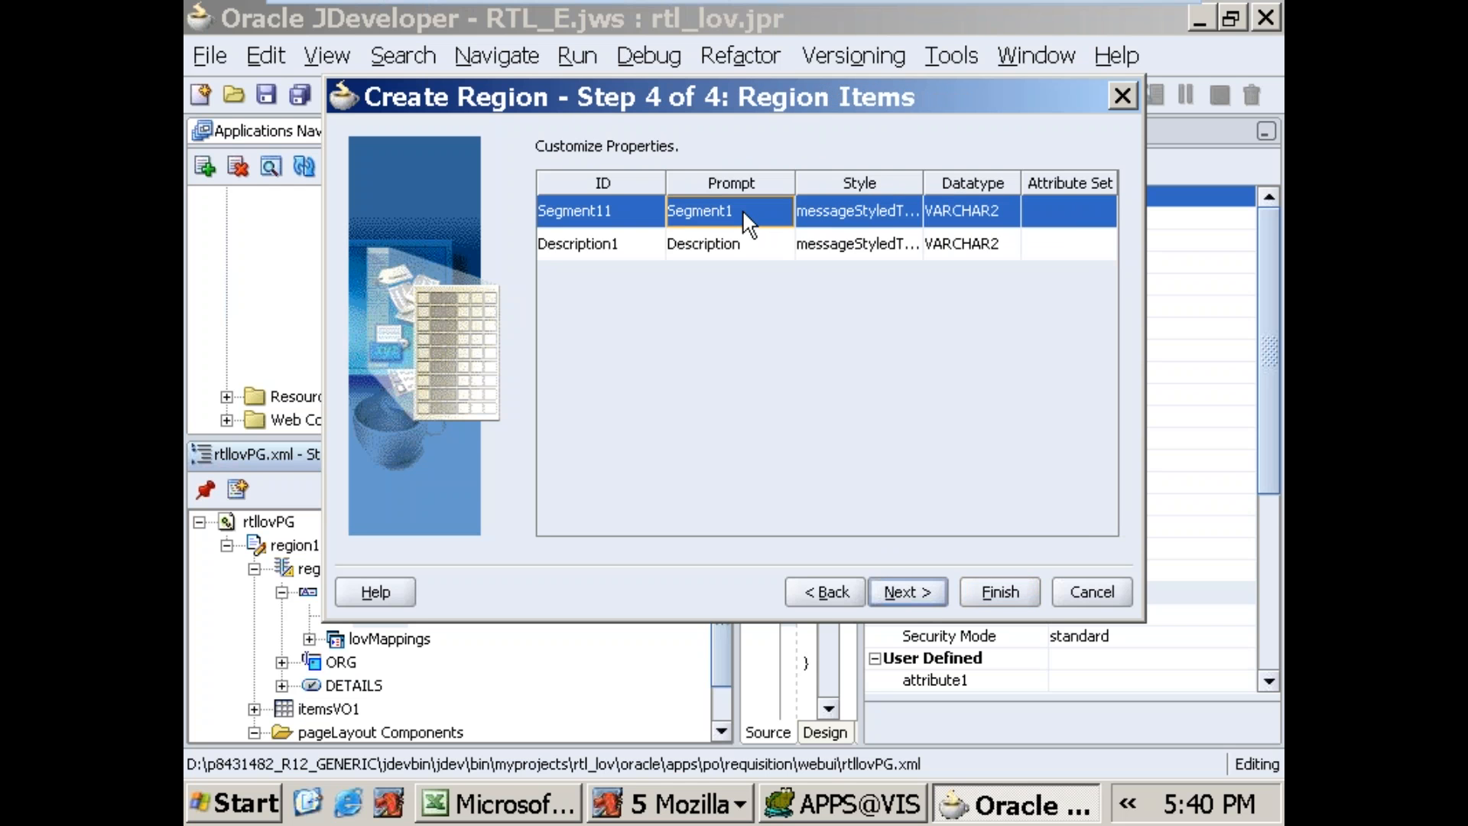
{"action": "left_click", "coordinate": [741, 209]}
{"action": "type", "text": "ItemName"}
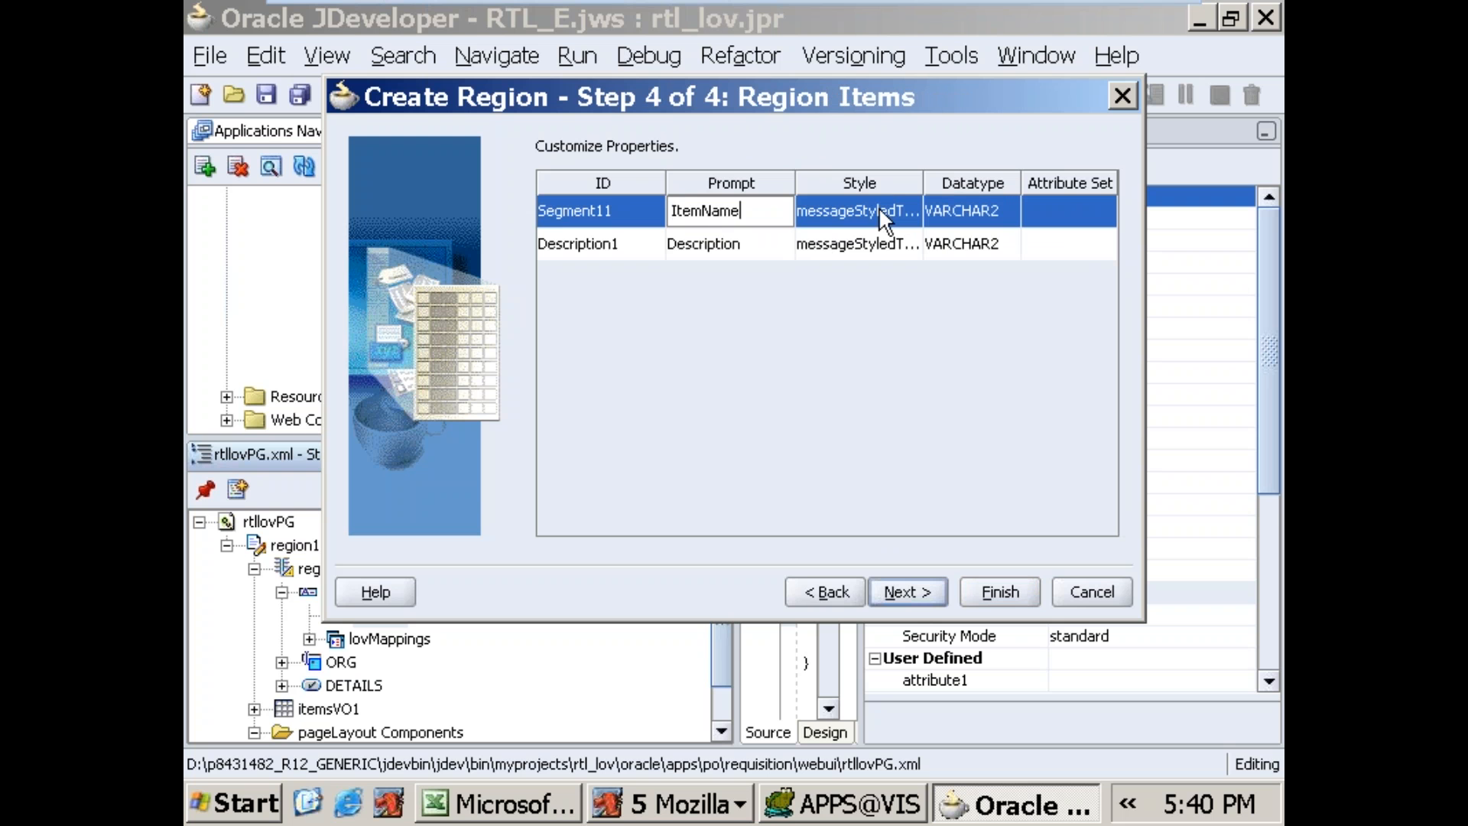
{"action": "key", "text": "Tab"}
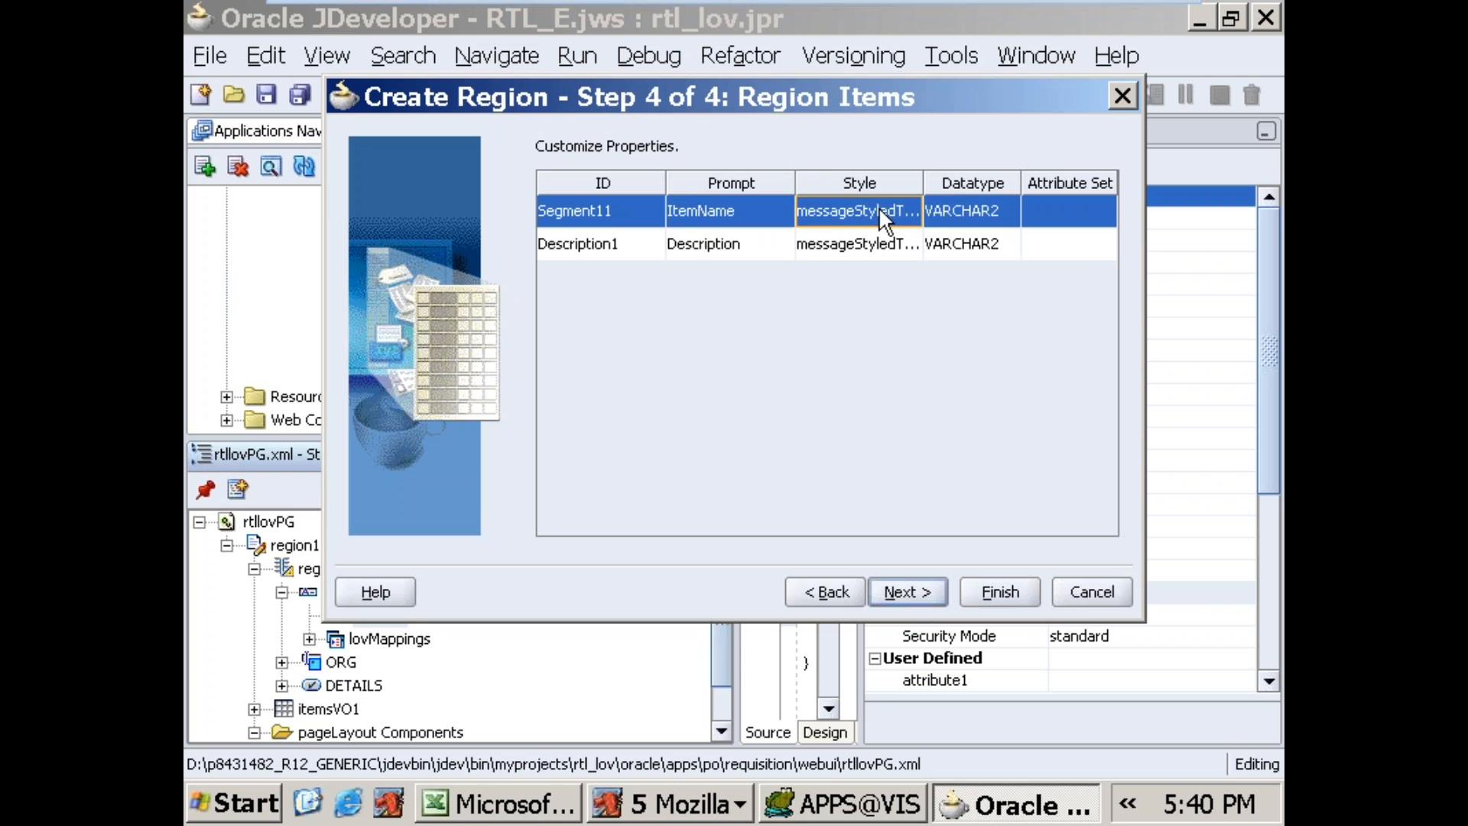
{"action": "left_click", "coordinate": [883, 213]}
{"action": "left_click", "coordinate": [883, 214]}
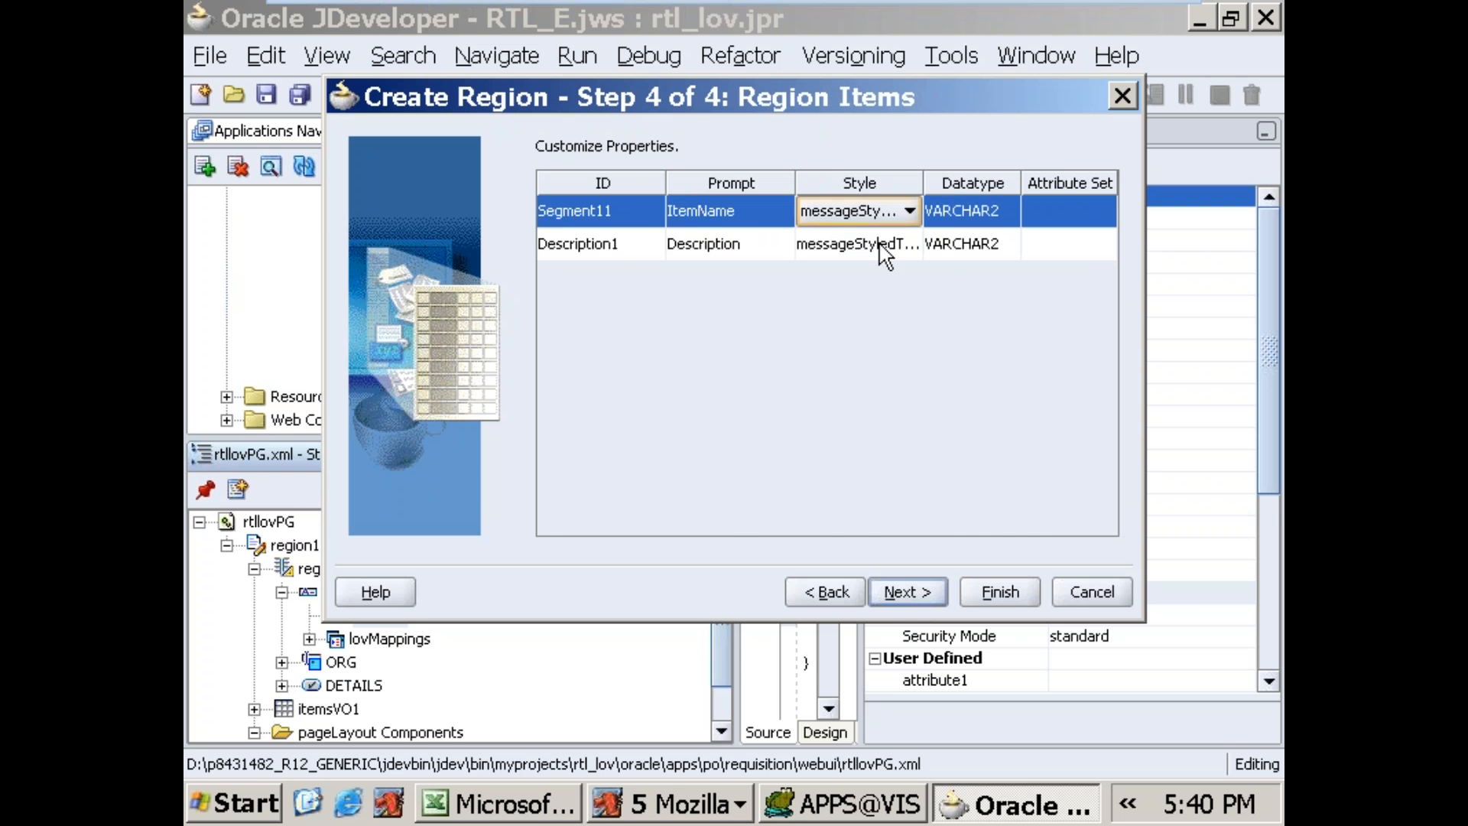
{"action": "left_click", "coordinate": [894, 595]}
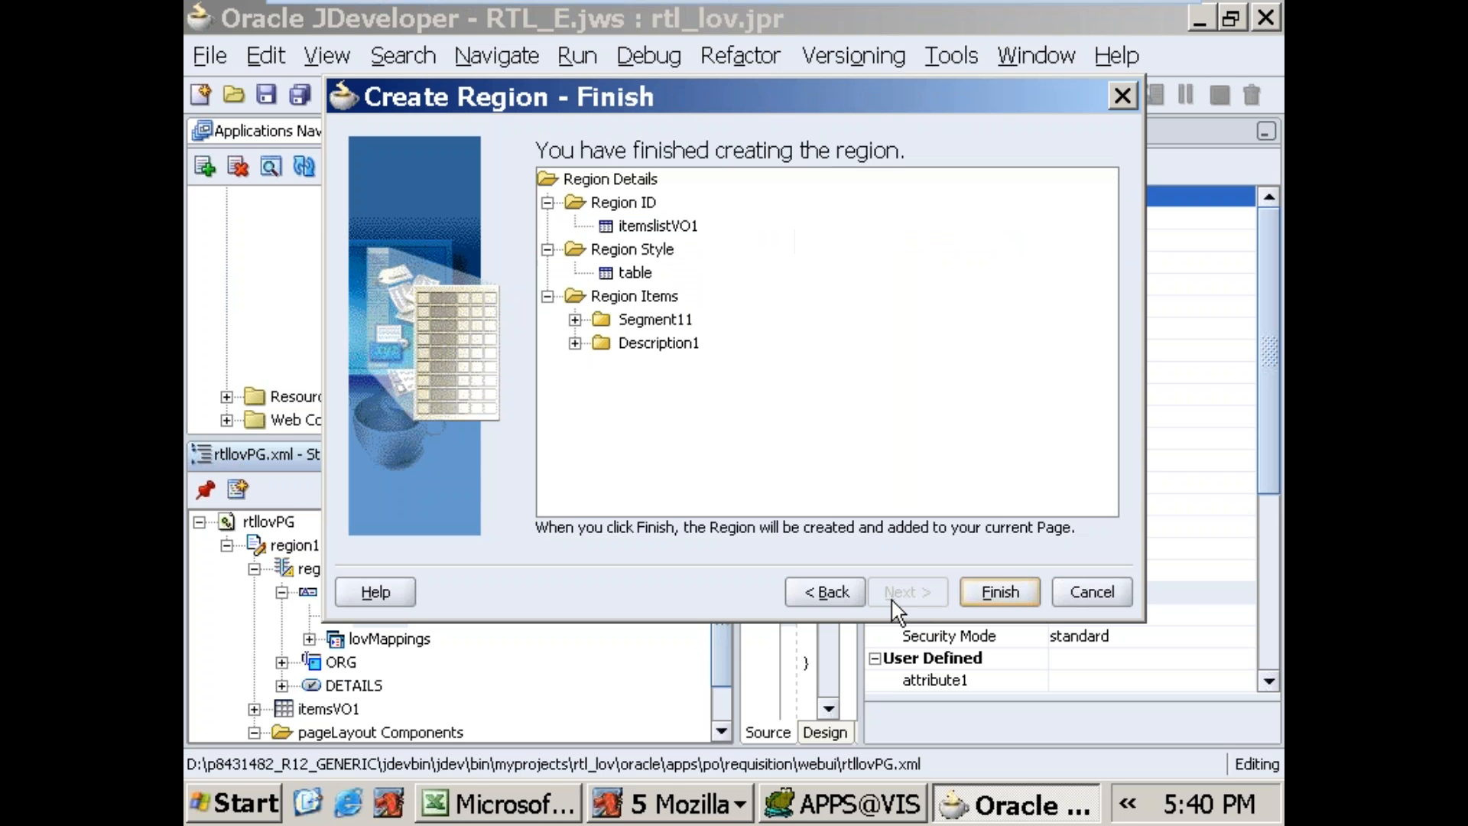
{"action": "left_click", "coordinate": [993, 589]}
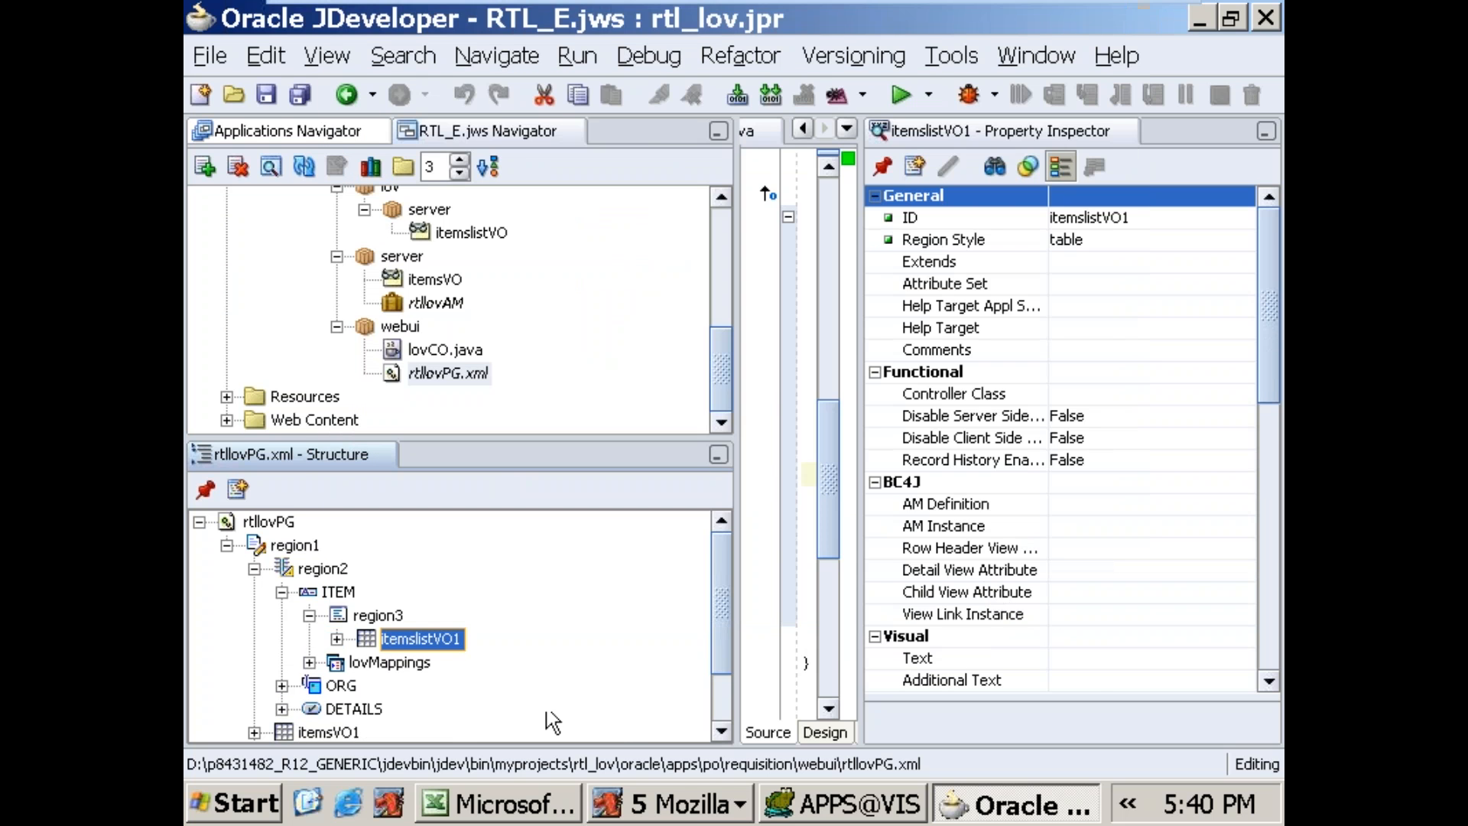
Step: Examine the Search By choices in the Buyers page's Ship-To list of values, and return to JDeveloper
{"action": "left_click", "coordinate": [692, 812]}
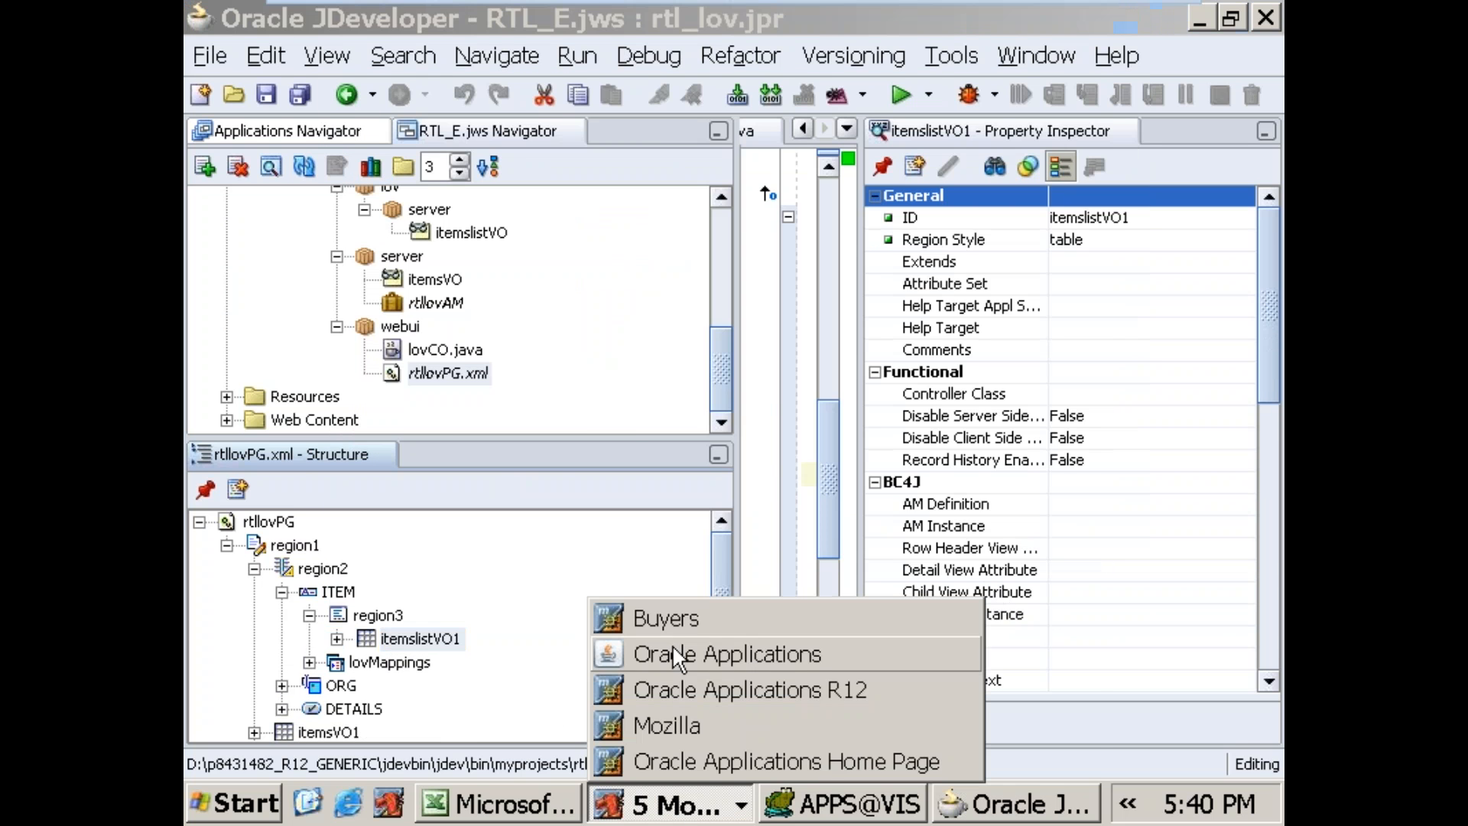
{"action": "left_click", "coordinate": [665, 620]}
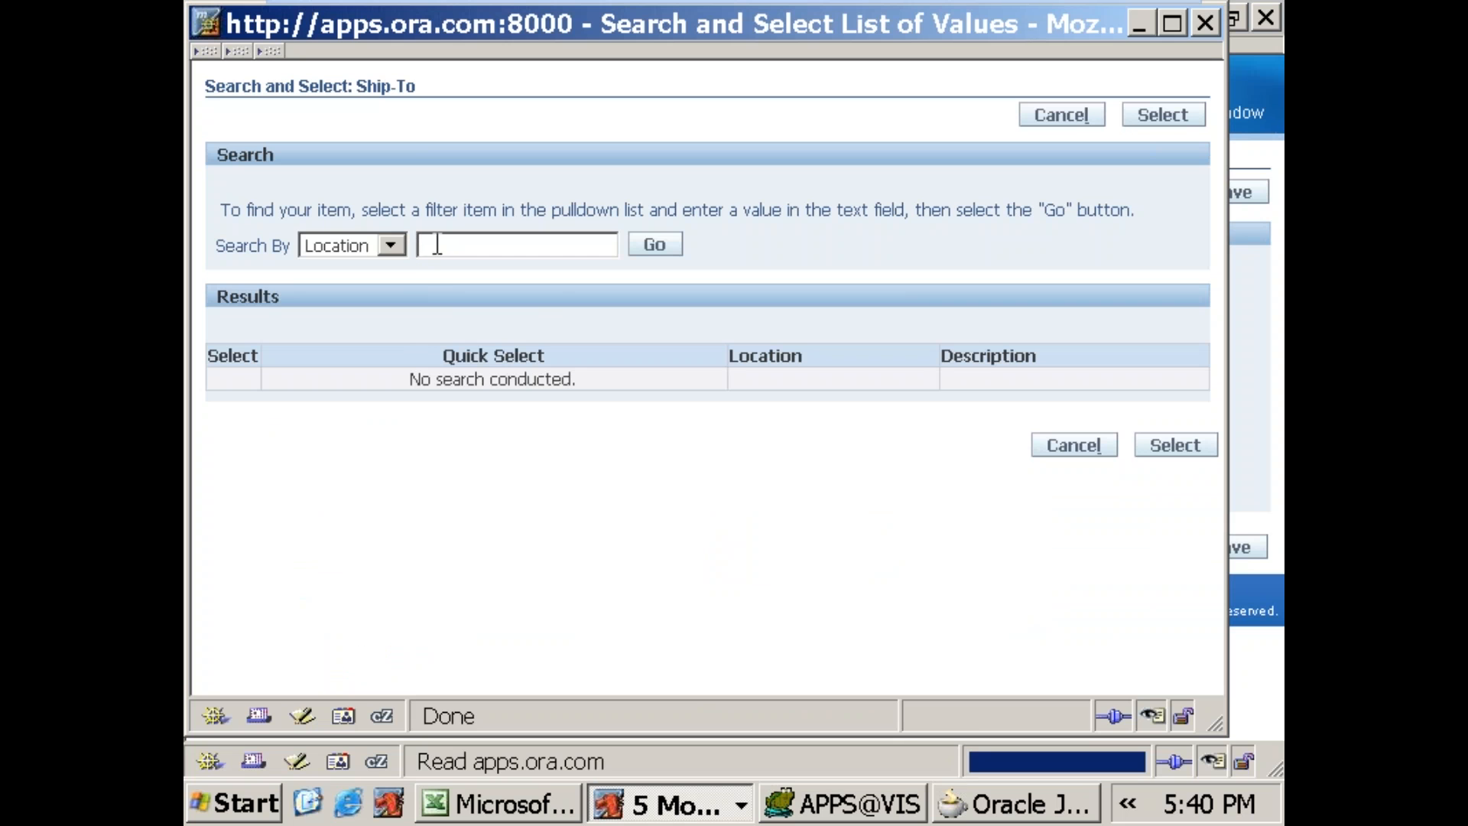
{"action": "left_click", "coordinate": [391, 245]}
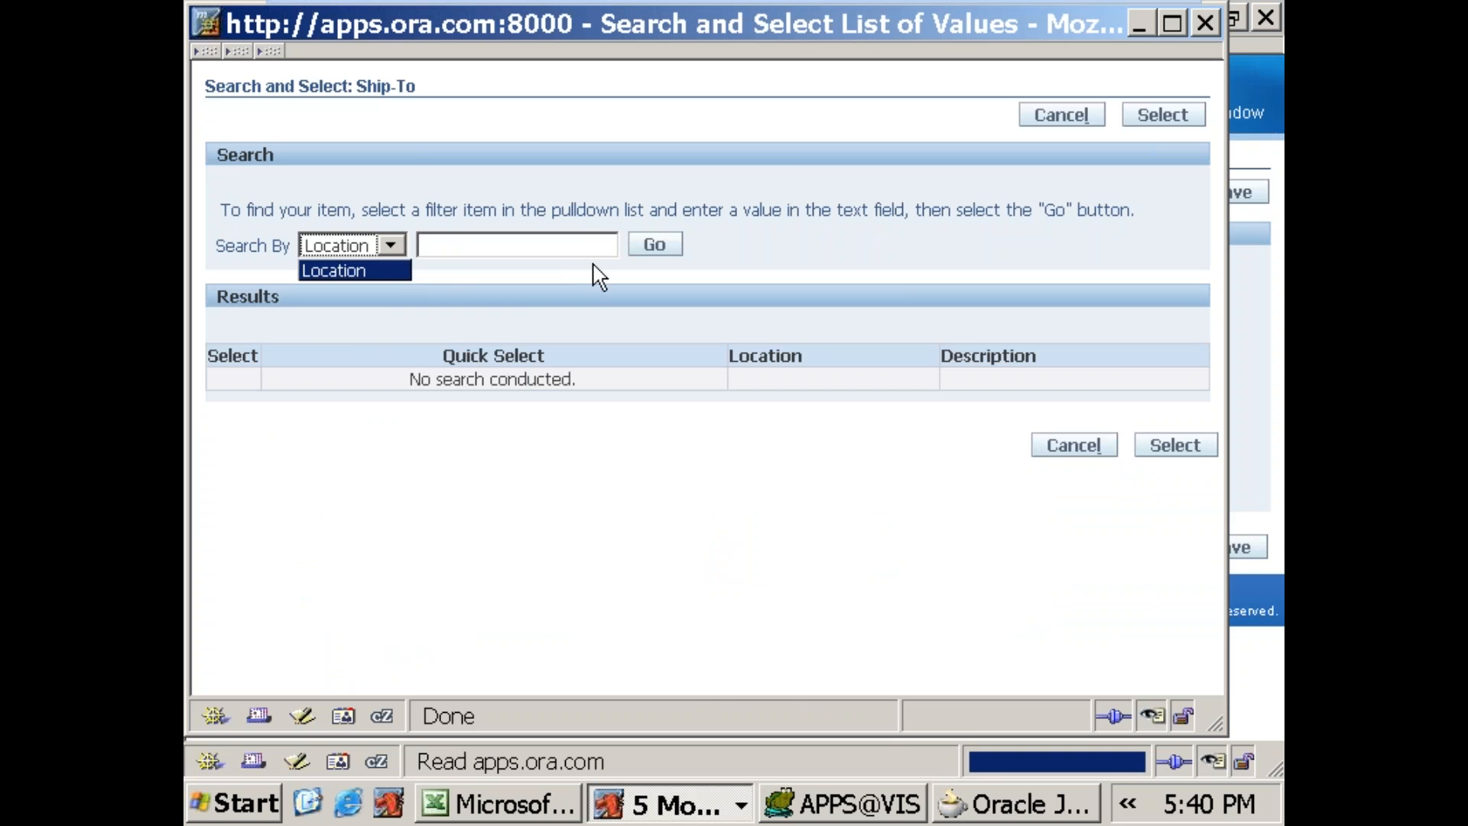
{"action": "left_click", "coordinate": [276, 160]}
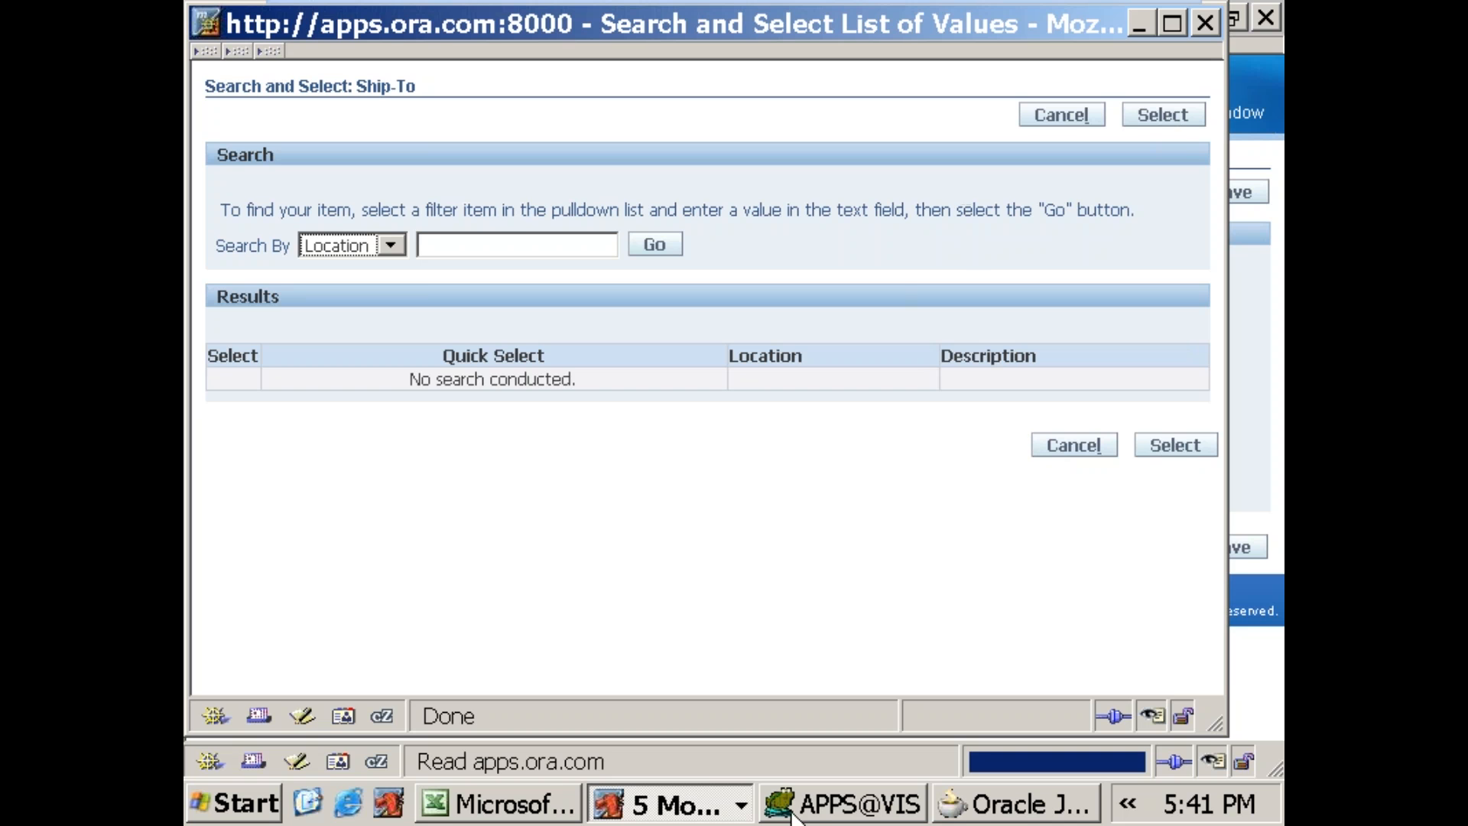
{"action": "left_click", "coordinate": [947, 809]}
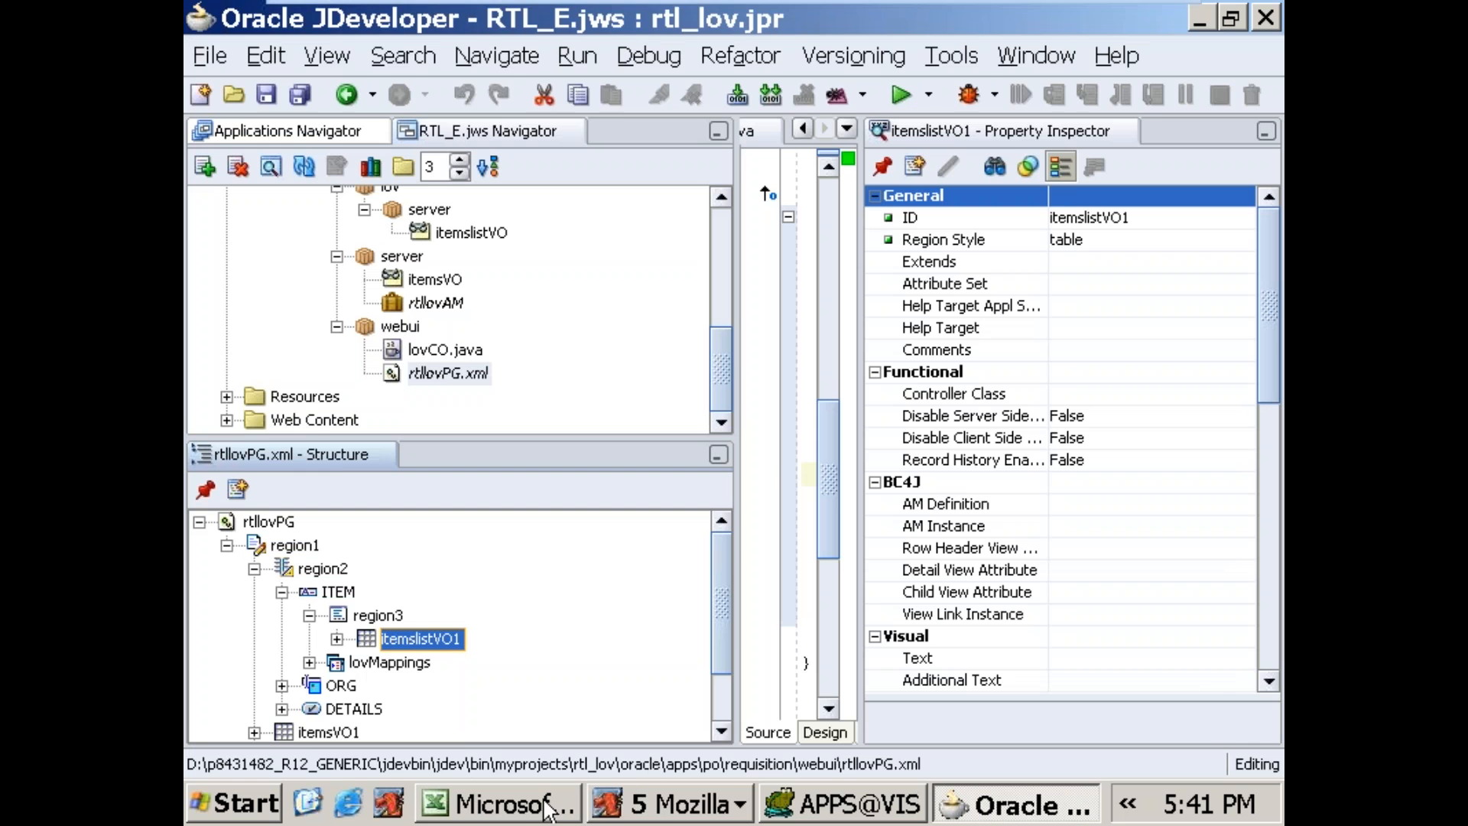
Step: Search the Ship-To list of values on the Buyers page with %, and quick-select AD1-Vision A&D Final Assy Plant 1
{"action": "left_click", "coordinate": [638, 810]}
{"action": "left_click", "coordinate": [674, 618]}
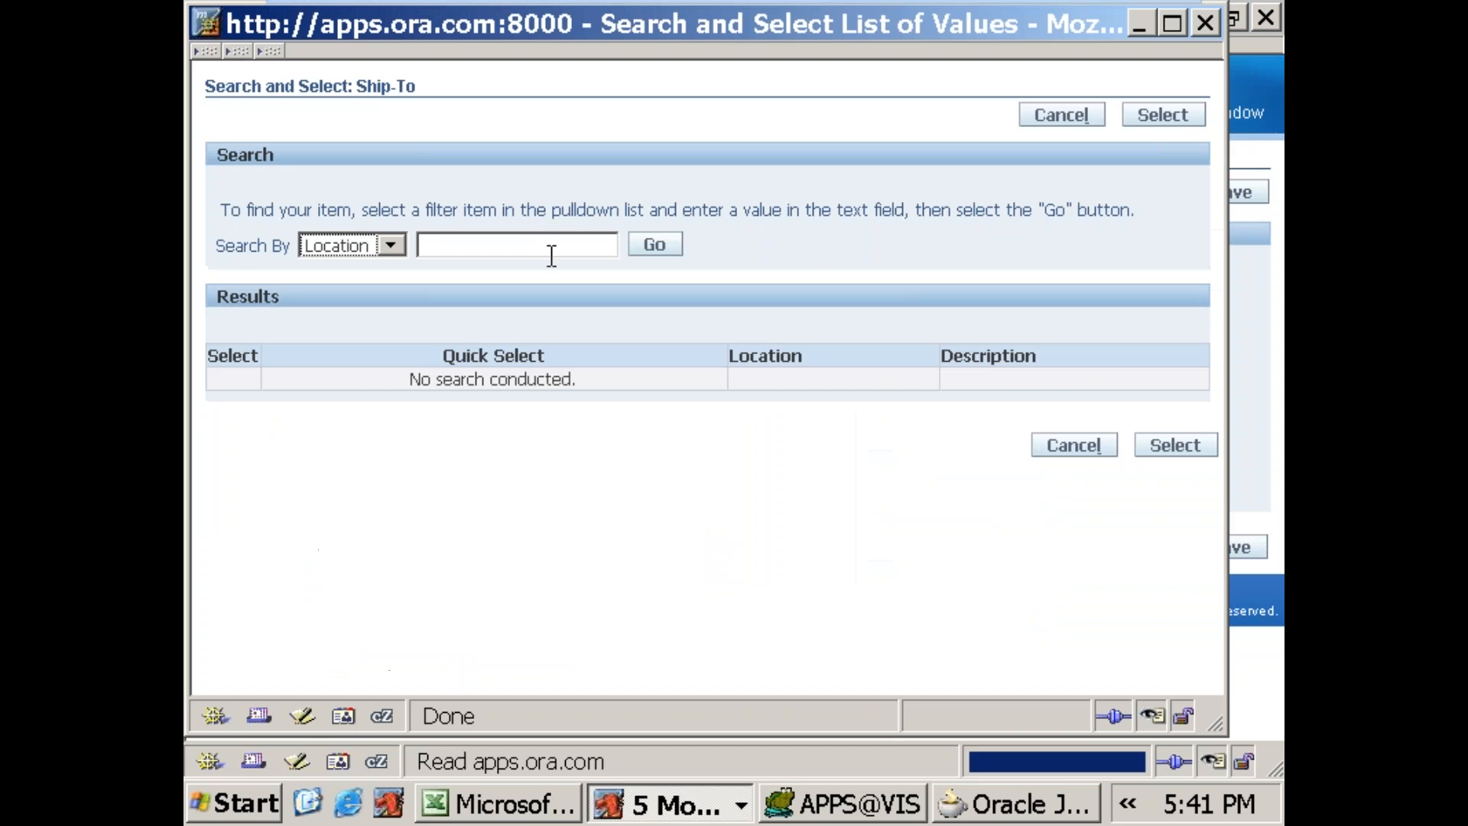
{"action": "left_click", "coordinate": [543, 242]}
{"action": "type", "text": "%"}
{"action": "left_click", "coordinate": [656, 246]}
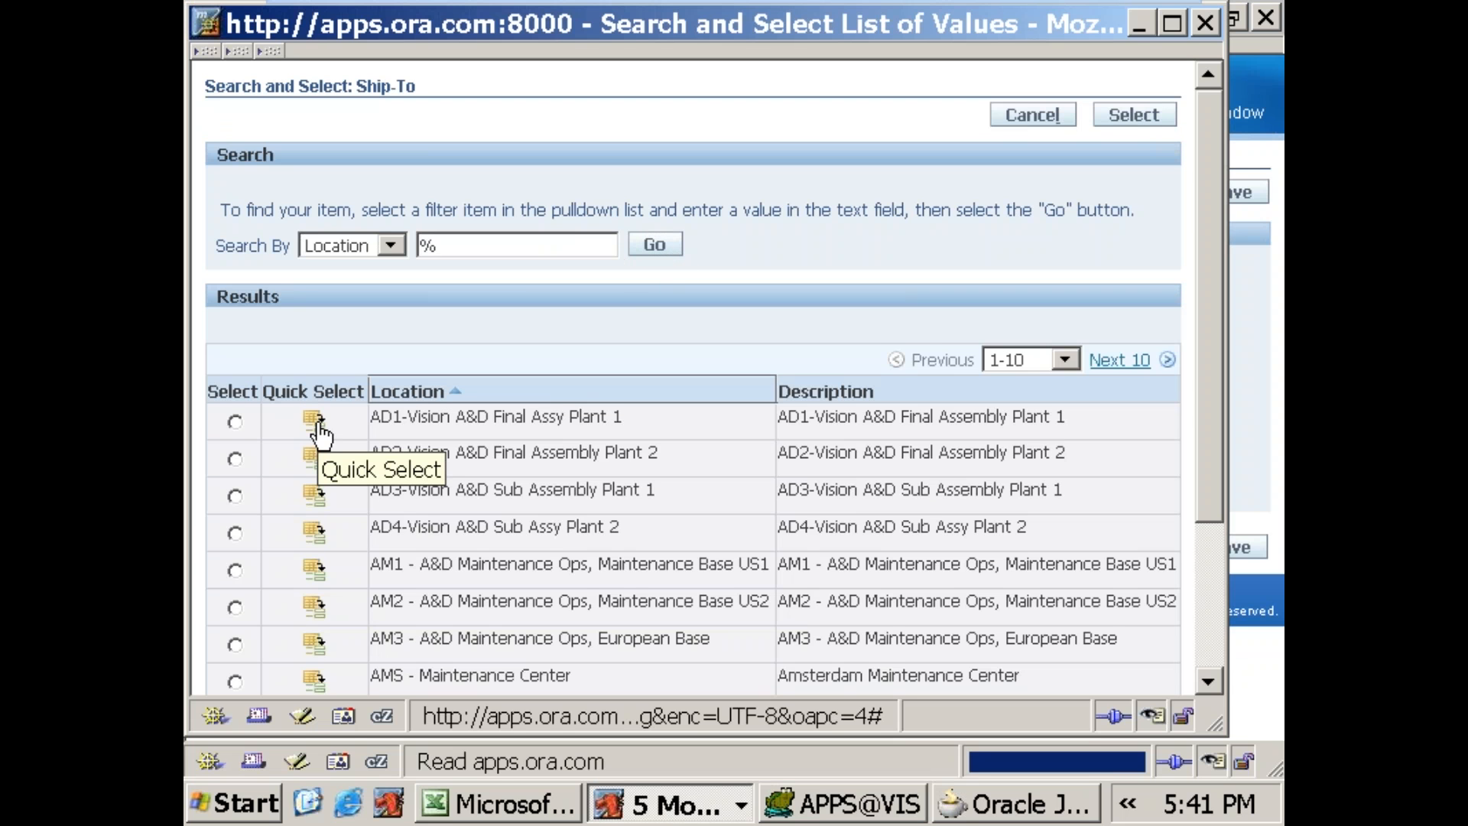
{"action": "left_click_drag", "start_coordinate": [373, 417], "coordinate": [635, 433]}
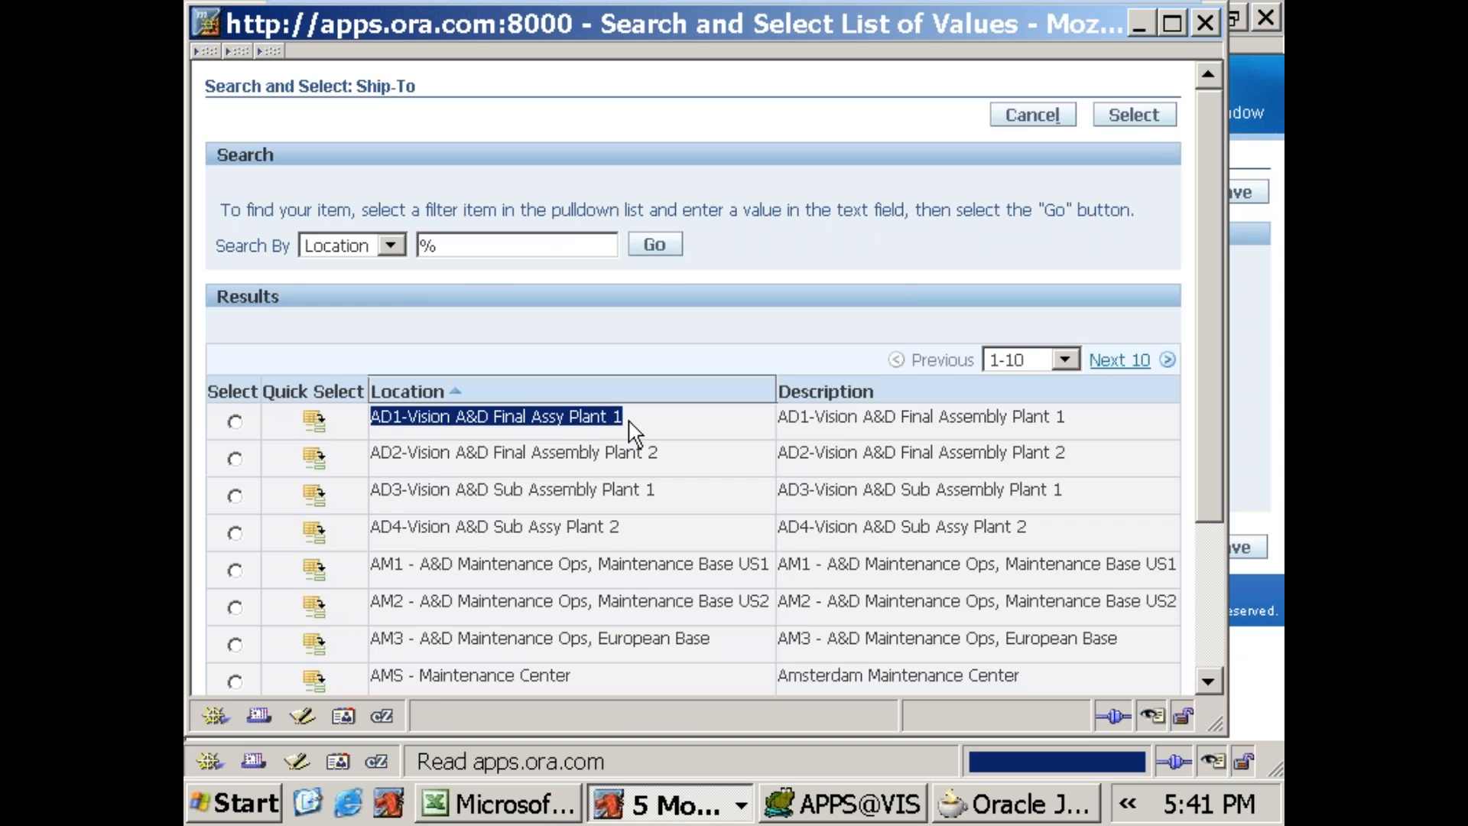
{"action": "left_click", "coordinate": [314, 420]}
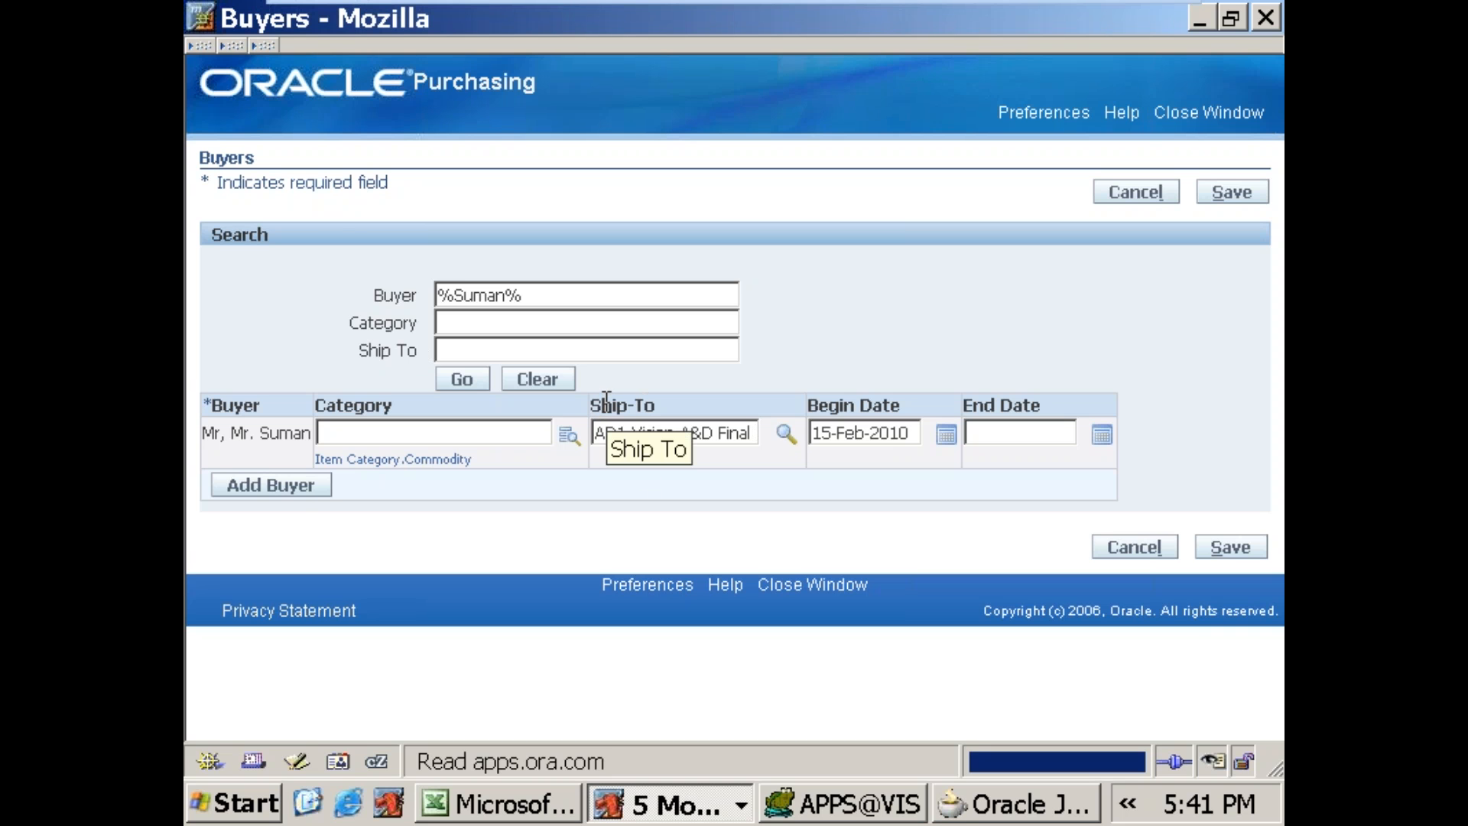
Step: In JDeveloper, set the LOV Region Item of lovMap1 under ITEM's lovMappings to Segment11
{"action": "left_click", "coordinate": [994, 815]}
{"action": "left_click", "coordinate": [345, 664]}
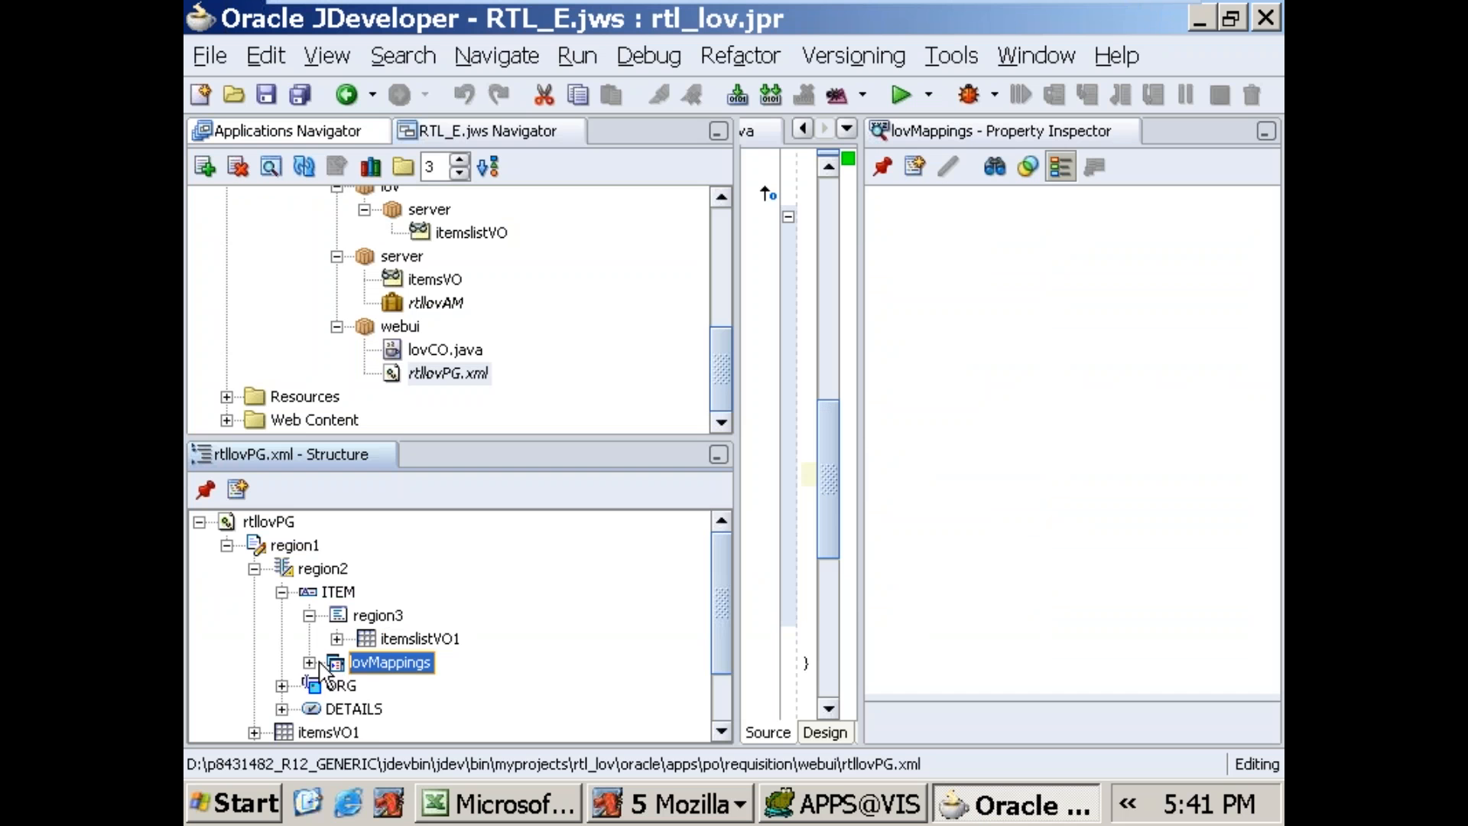
{"action": "left_click", "coordinate": [310, 663]}
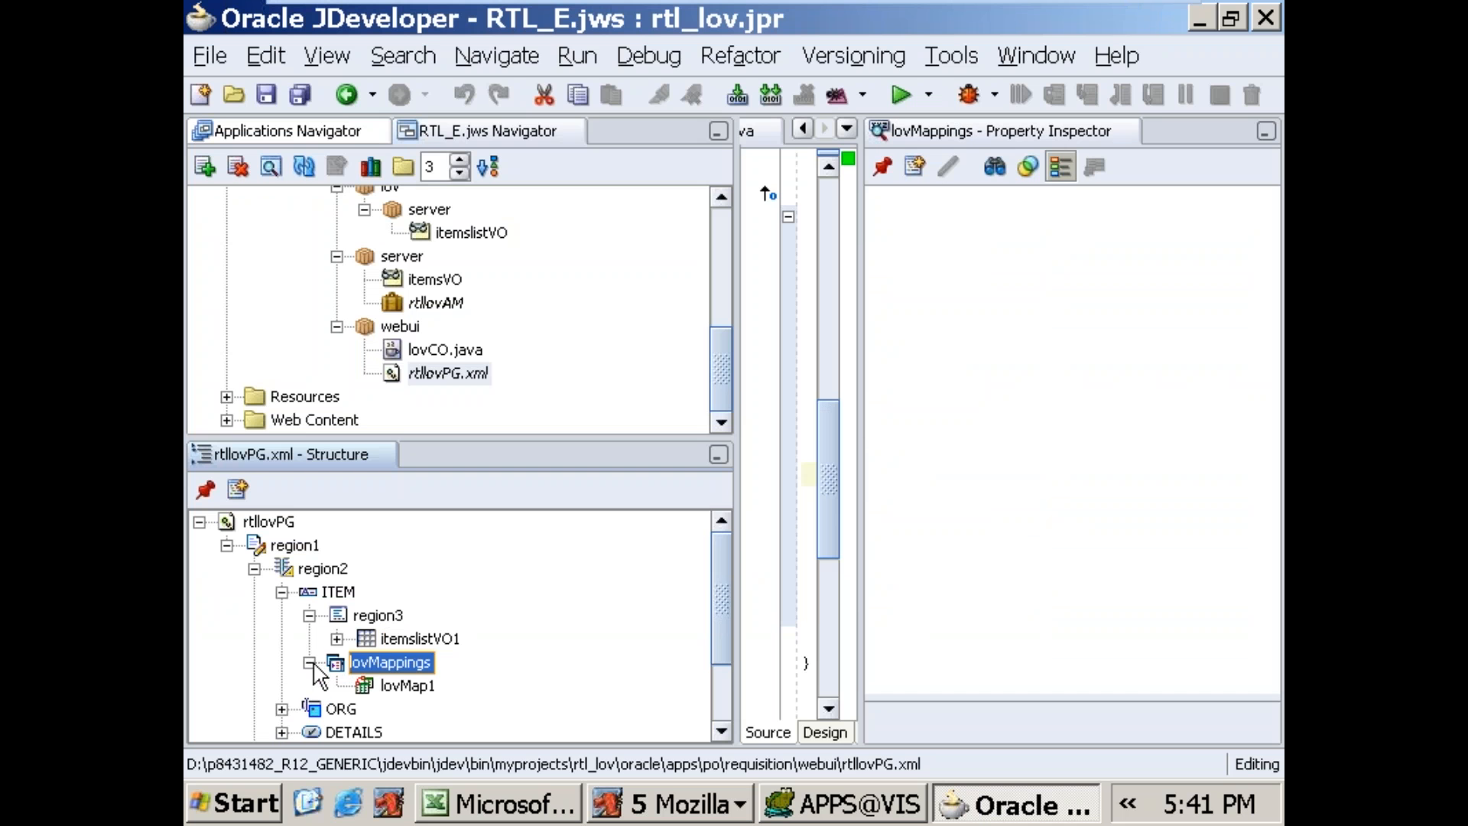
{"action": "left_click", "coordinate": [374, 639]}
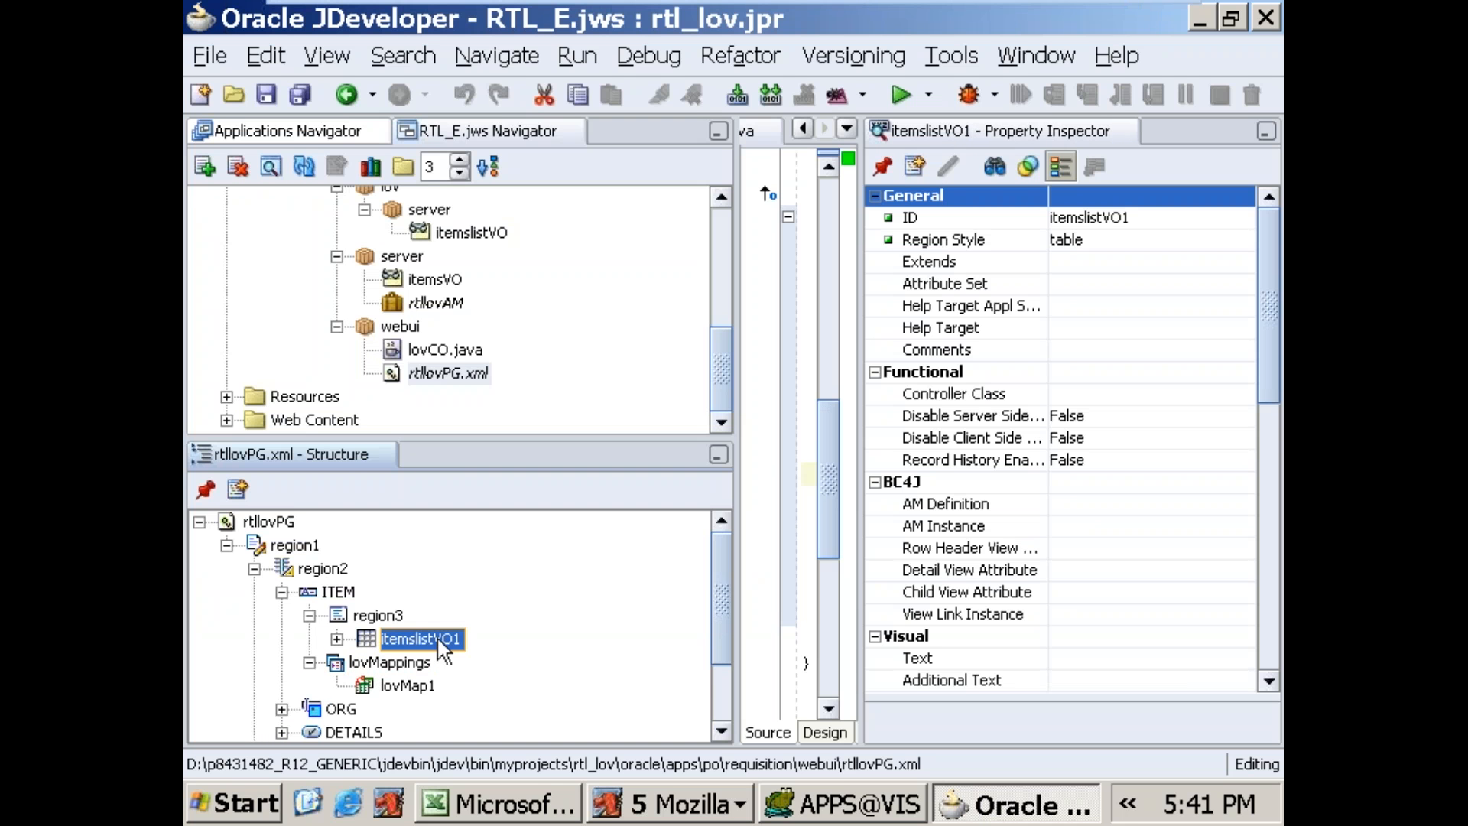
{"action": "left_click", "coordinate": [407, 686]}
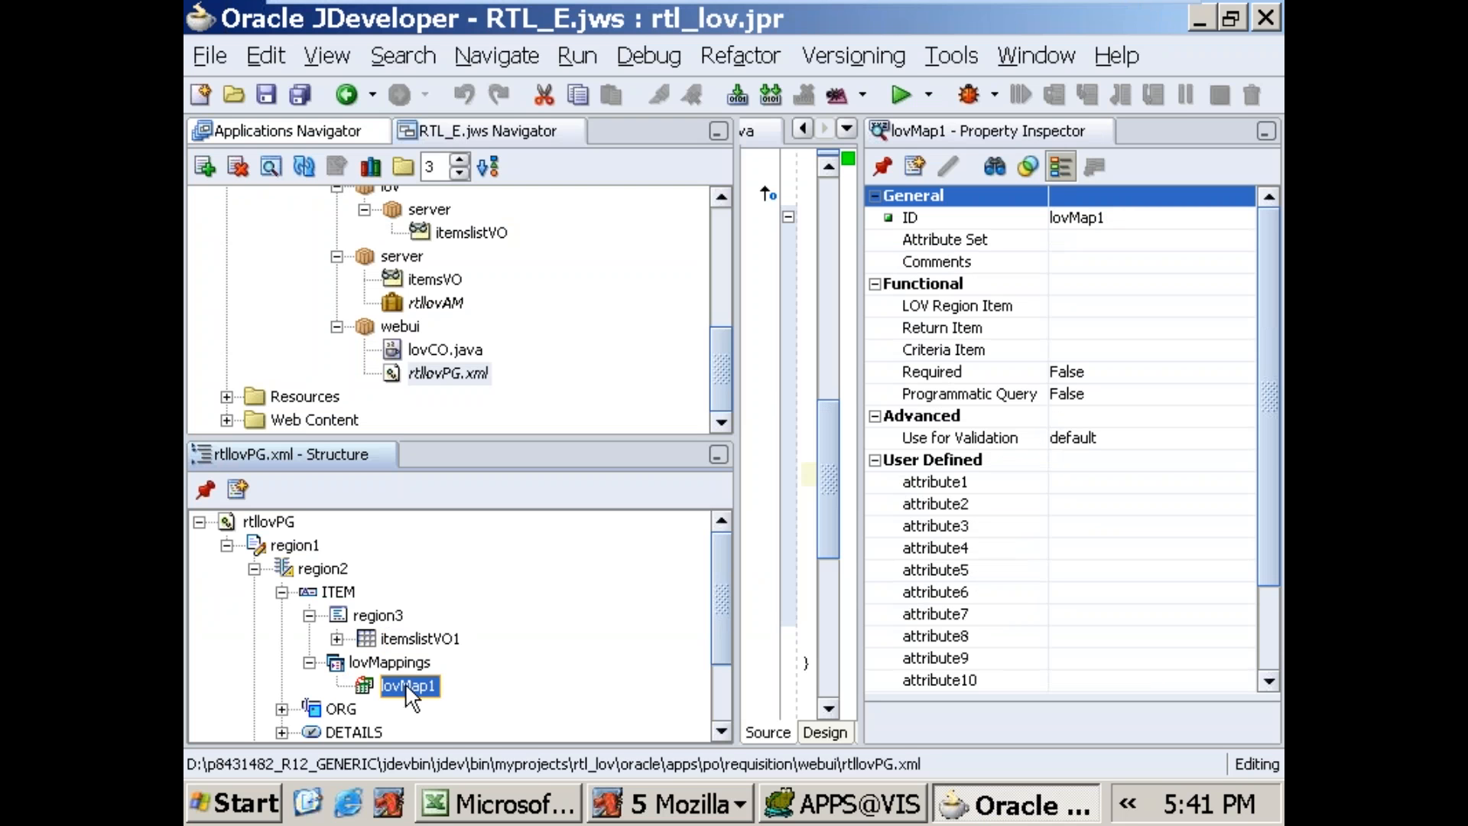
{"action": "left_click", "coordinate": [1151, 306]}
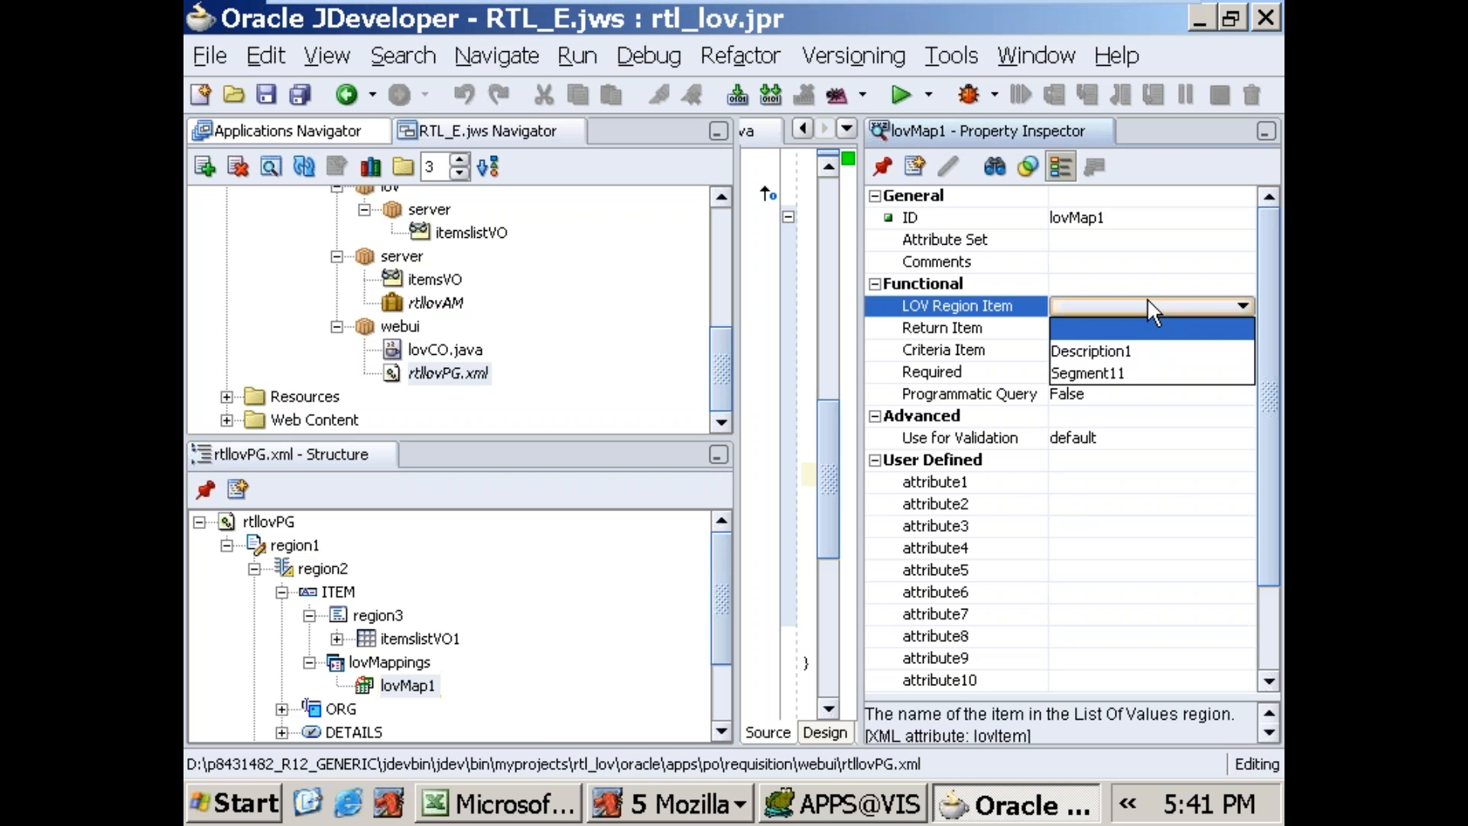
{"action": "left_click", "coordinate": [1128, 374]}
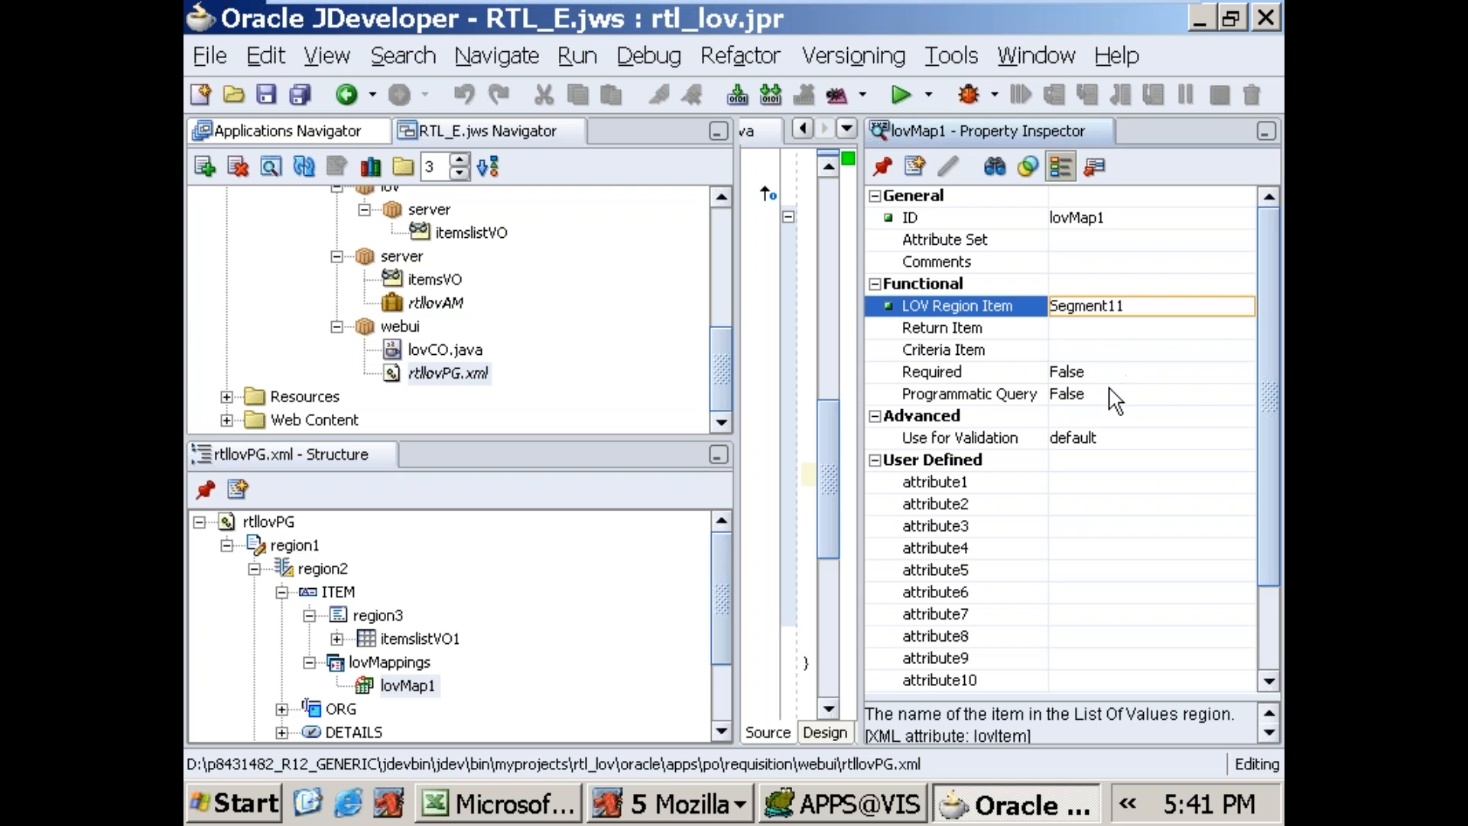
Step: Set both the Return Item and the Criteria Item of lovMap1 to ITEM
{"action": "left_click", "coordinate": [1087, 332]}
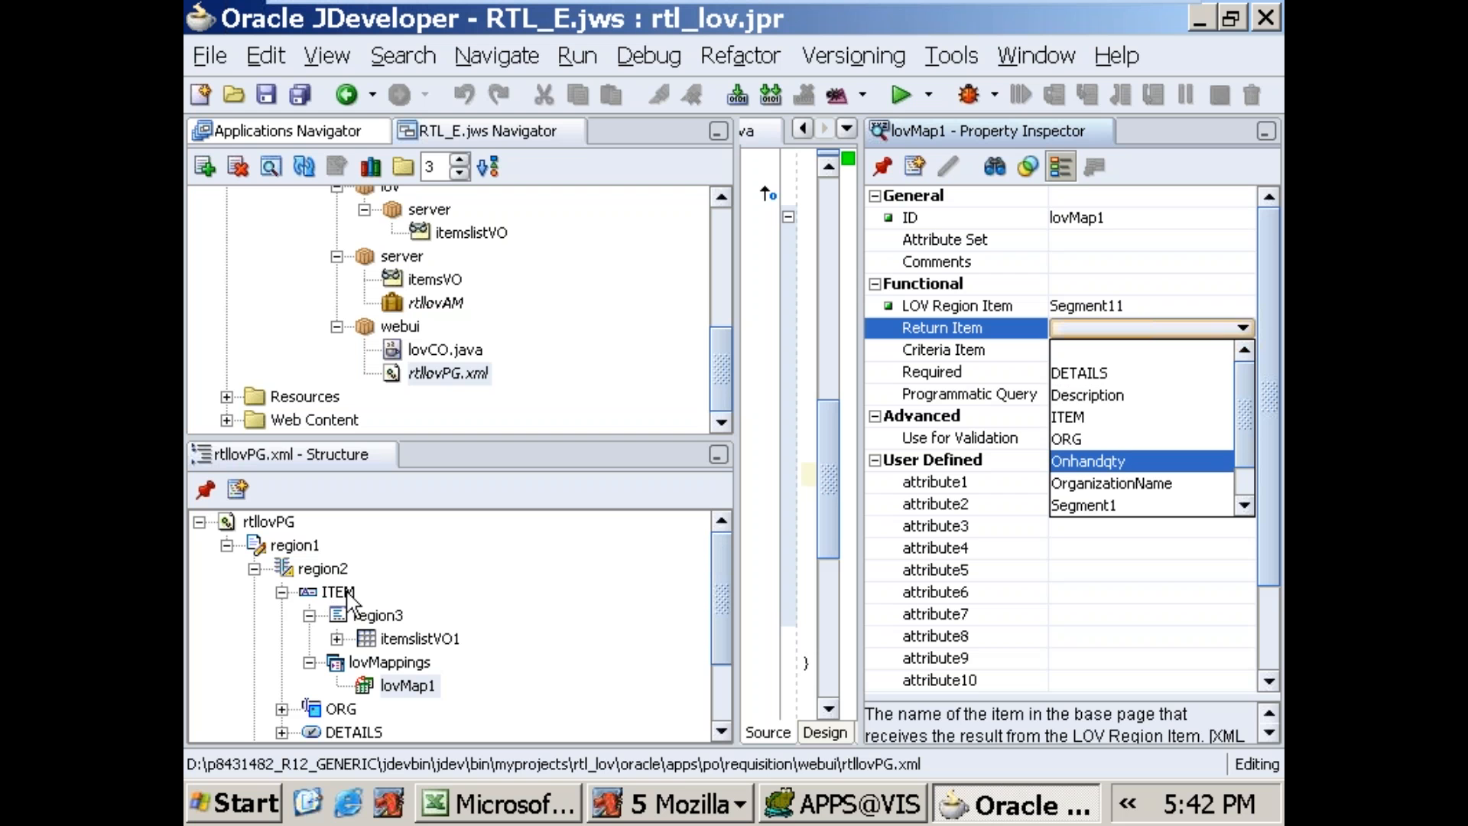
{"action": "left_click", "coordinate": [1102, 421]}
{"action": "left_click", "coordinate": [1106, 350]}
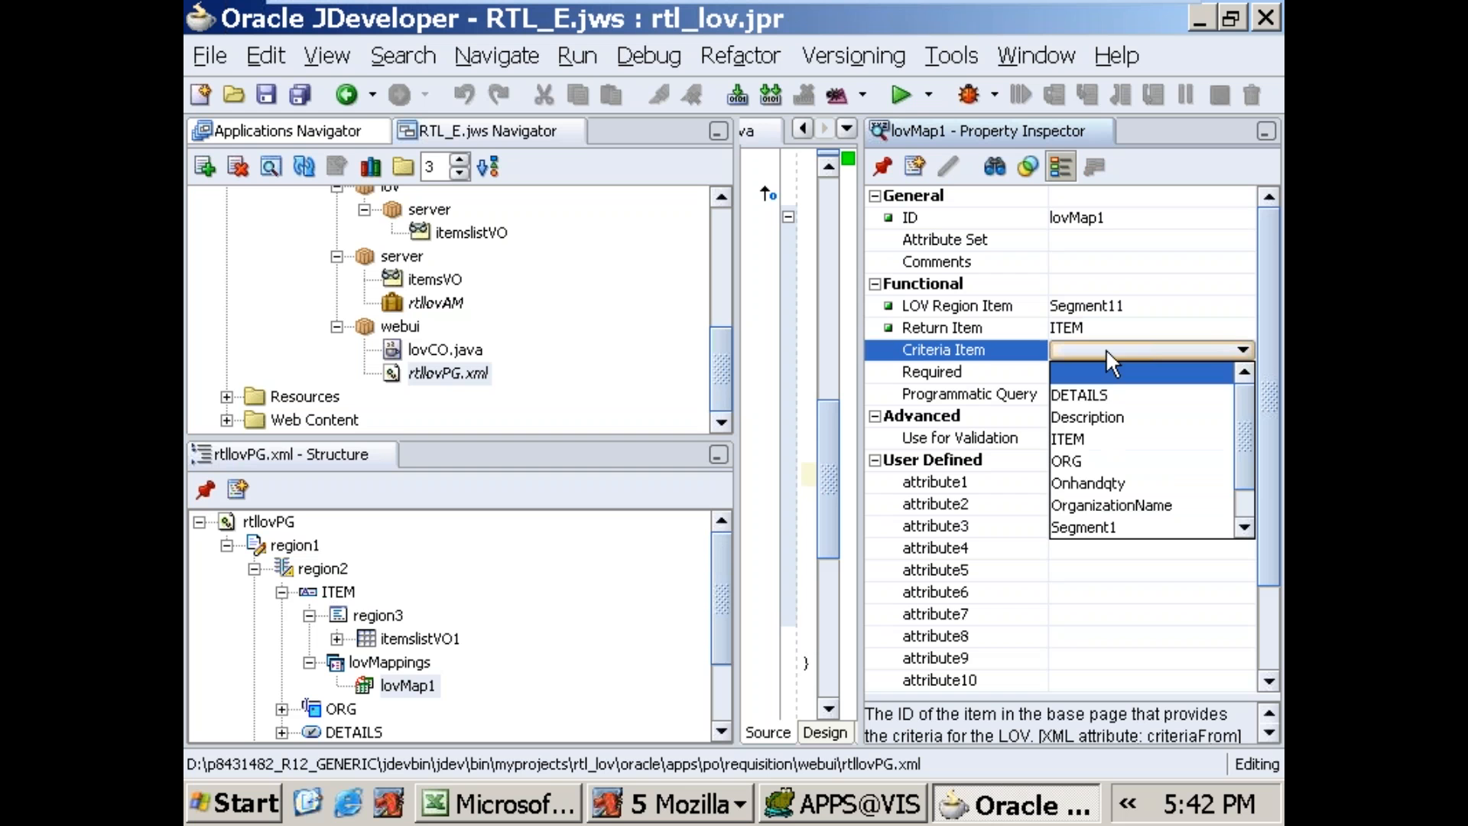
{"action": "left_click", "coordinate": [1088, 442]}
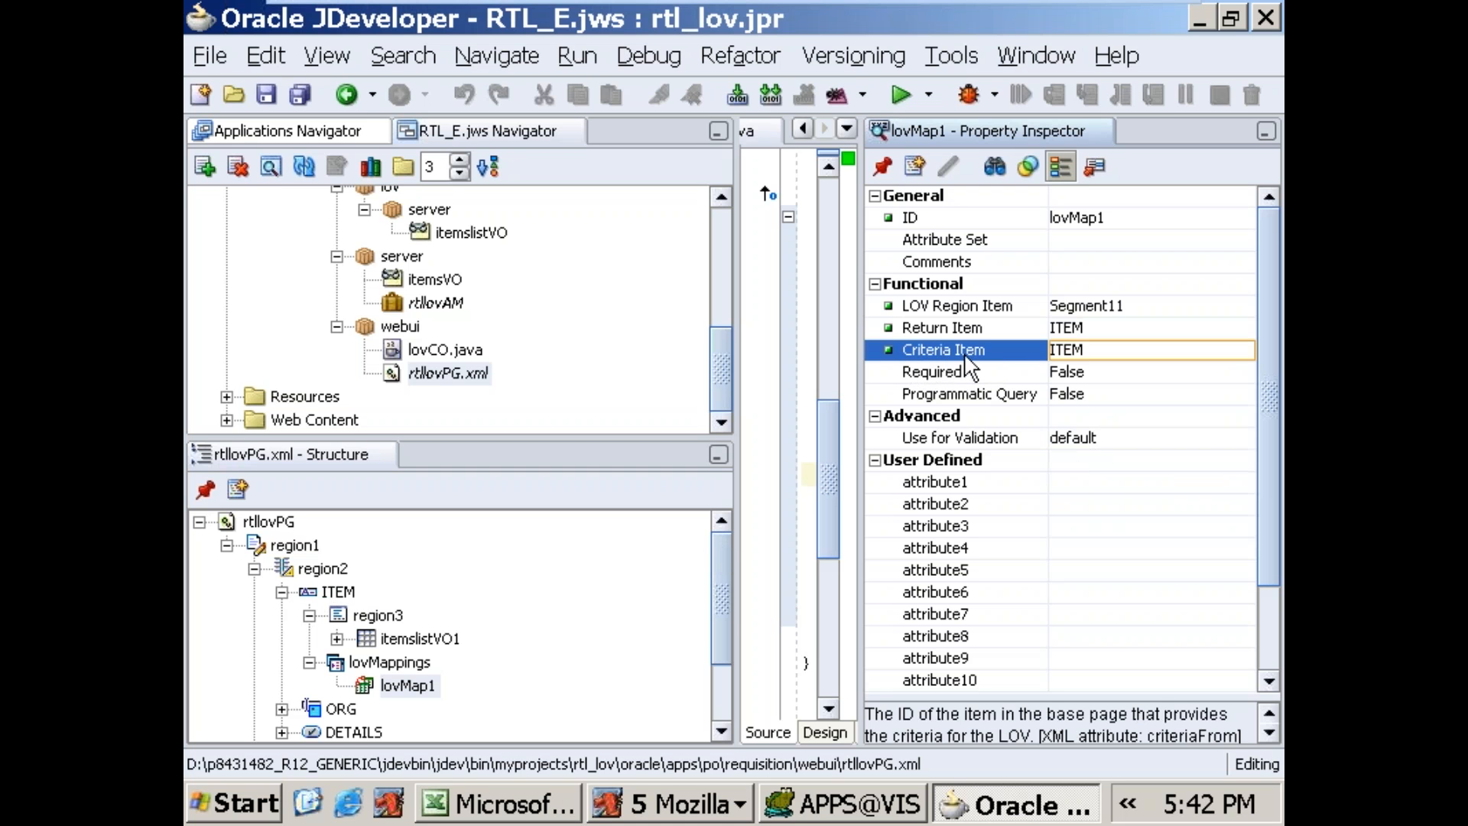
Step: Review ITEM's region3, lovMappings and lovMap1 in the rtllovPG.xml structure, along with the attributes of the itemslistVO view object
{"action": "left_click", "coordinate": [341, 666]}
{"action": "left_click", "coordinate": [338, 593]}
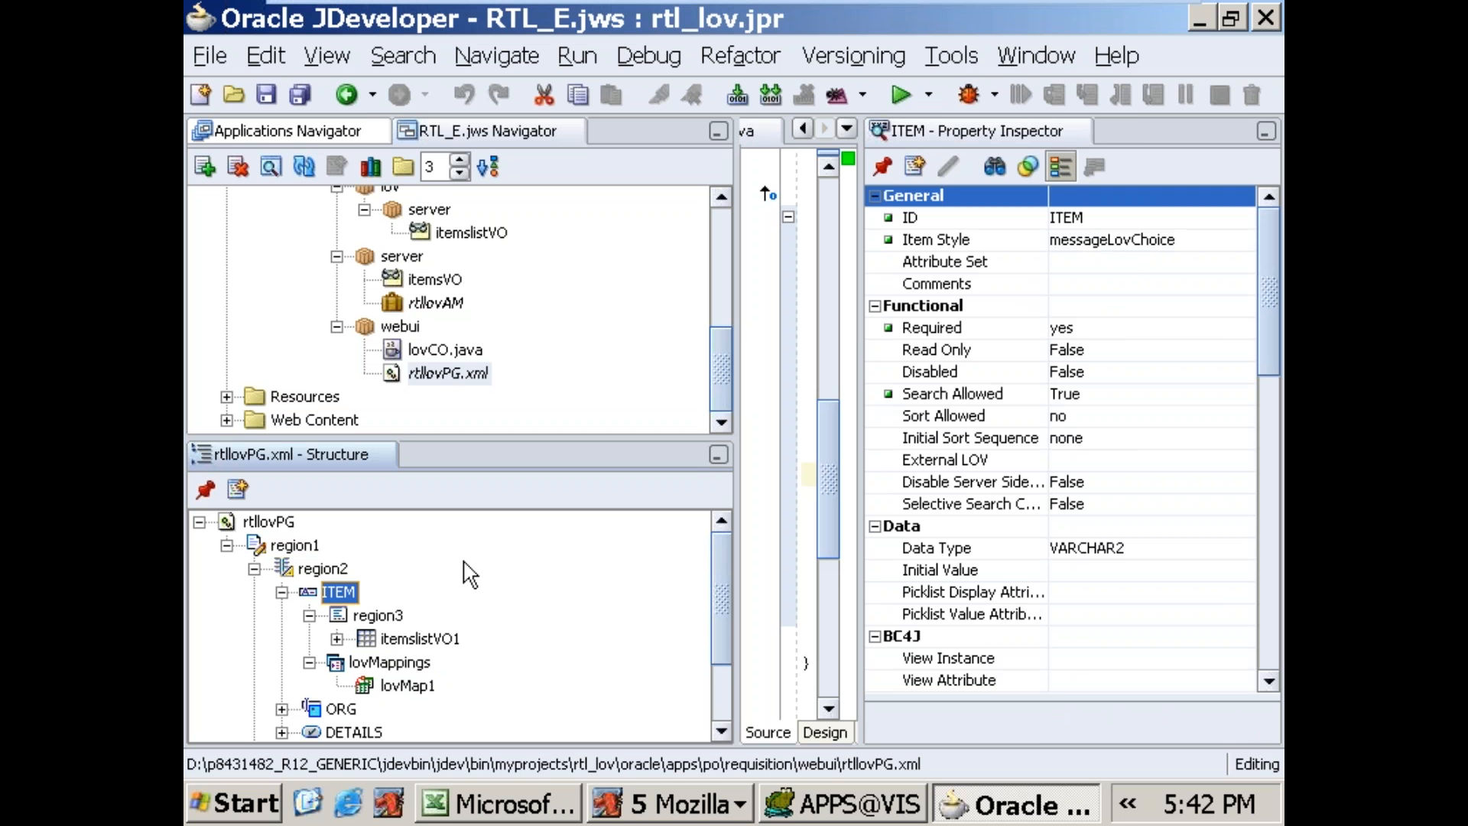
{"action": "left_click", "coordinate": [366, 618]}
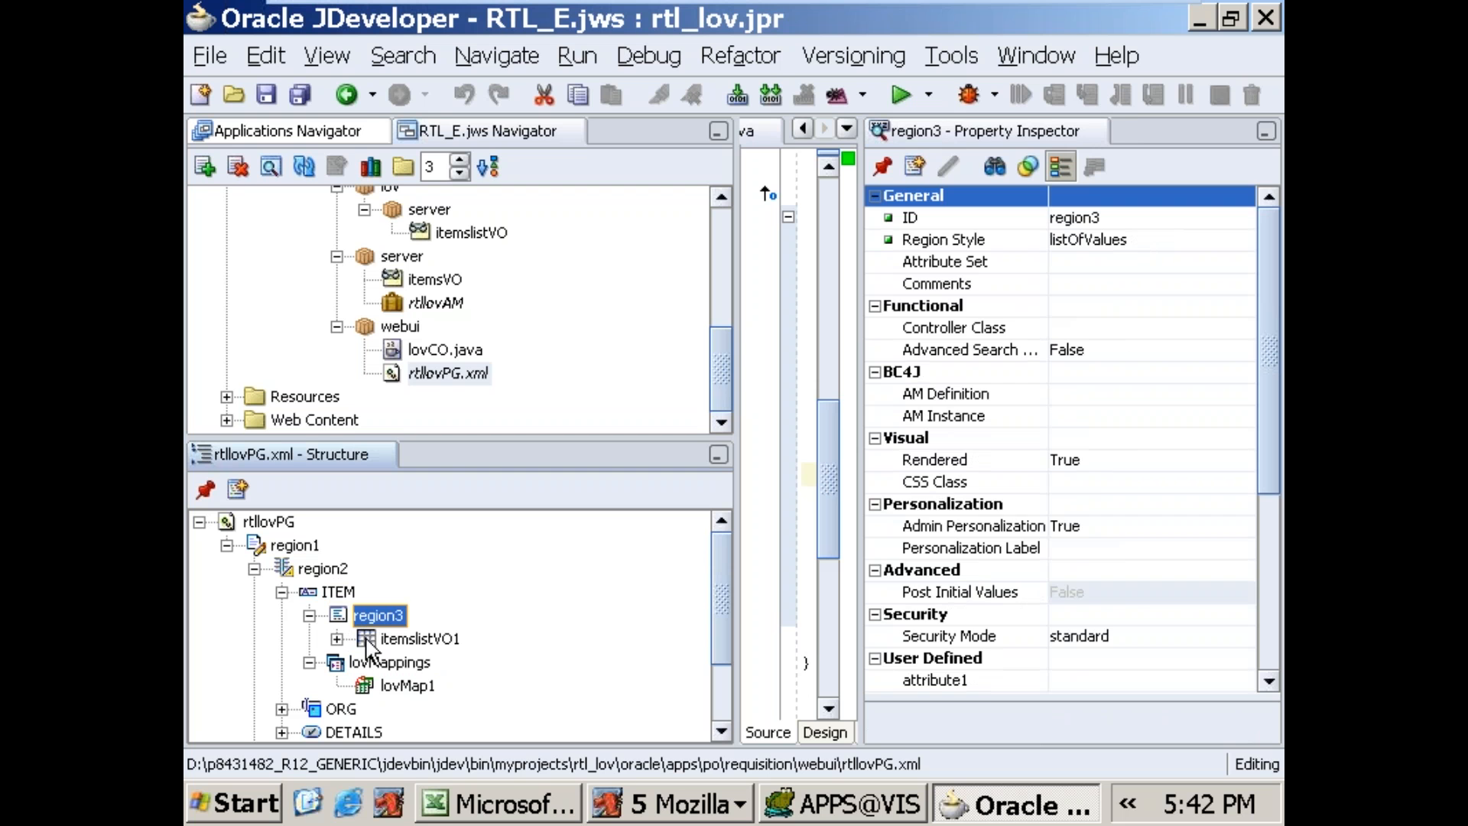
{"action": "left_click", "coordinate": [367, 661]}
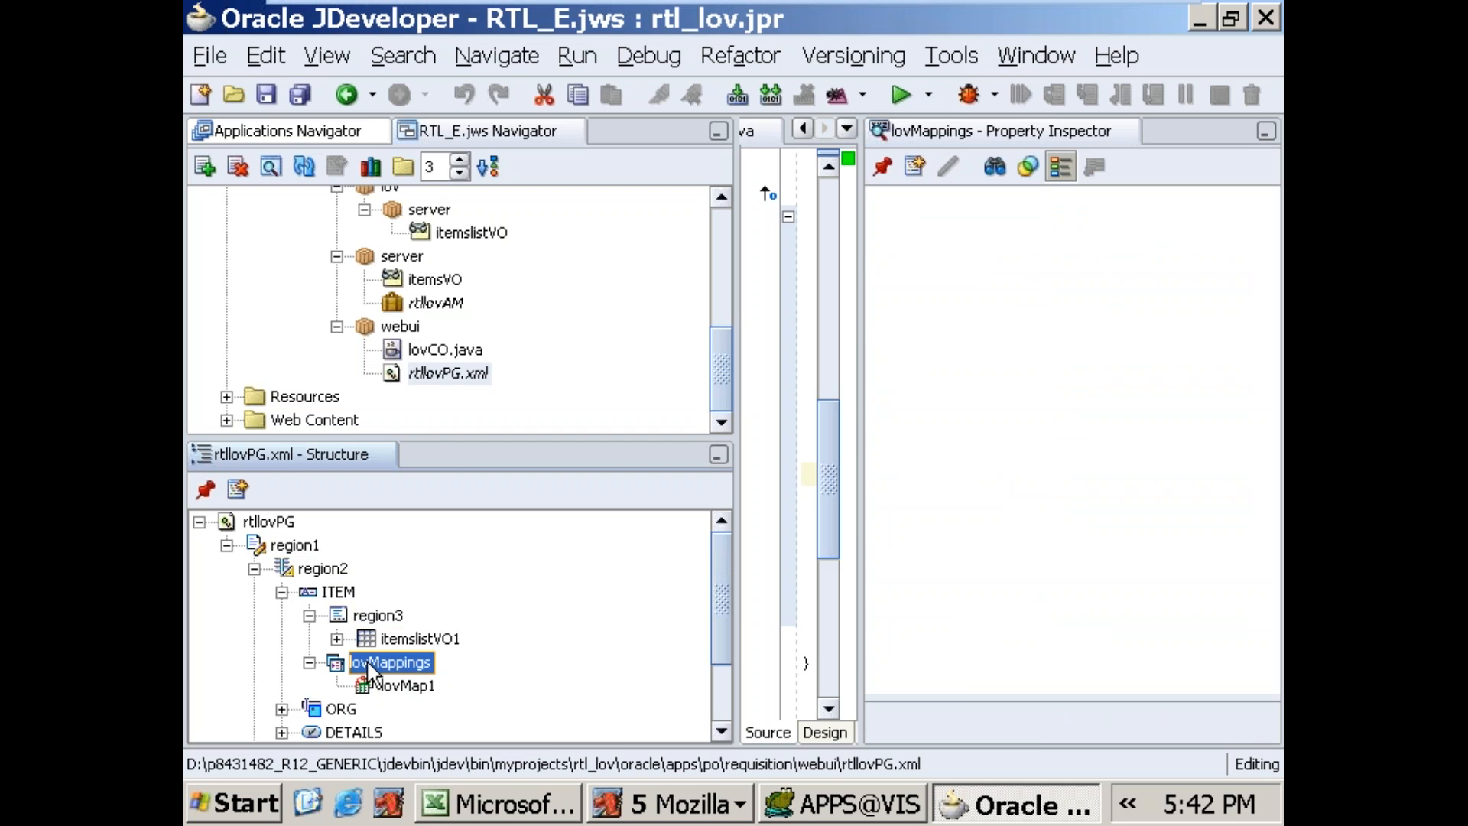
{"action": "left_click", "coordinate": [378, 618]}
{"action": "left_click", "coordinate": [471, 233]}
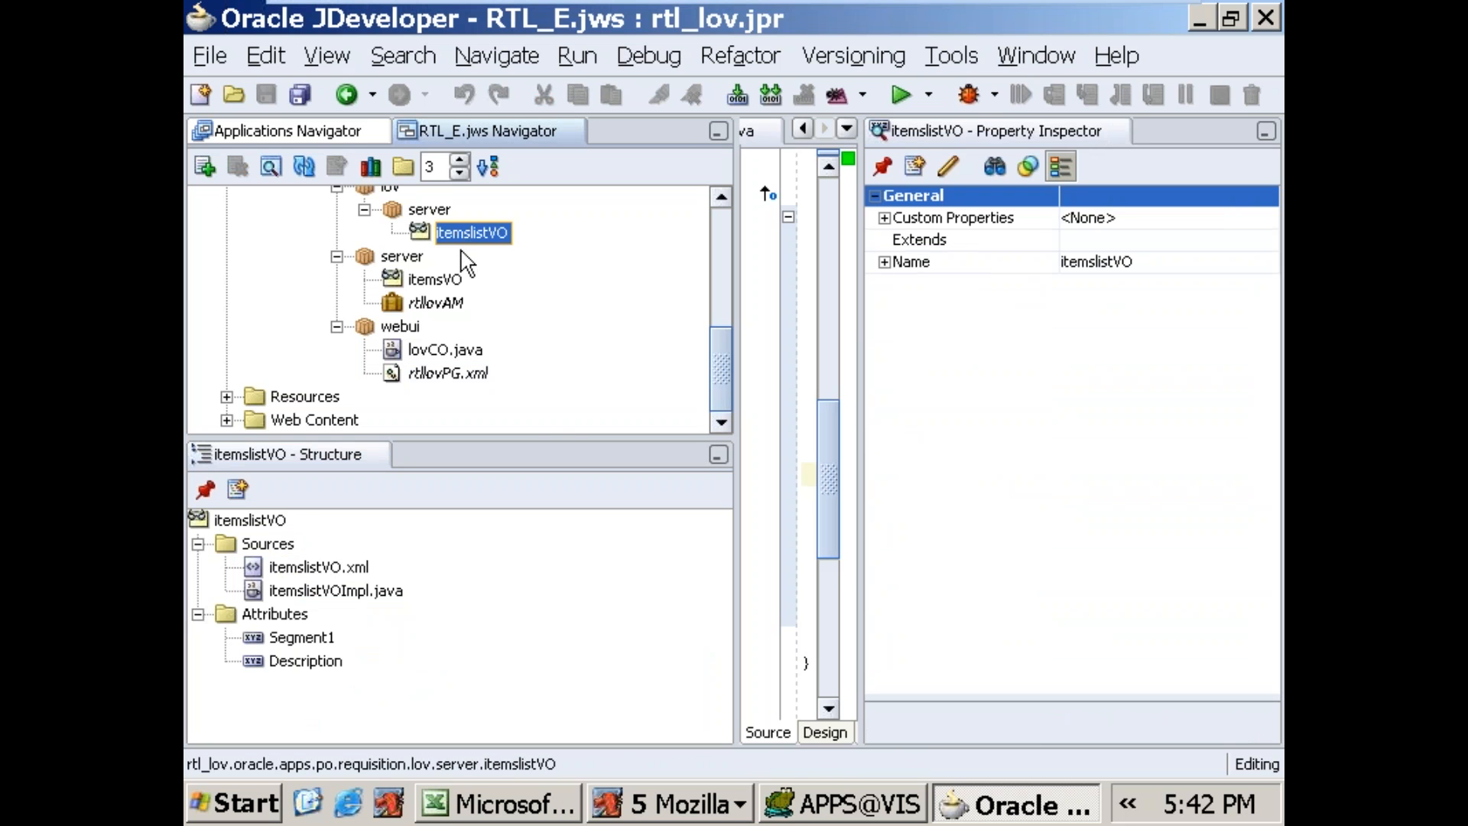
{"action": "left_click", "coordinate": [428, 375]}
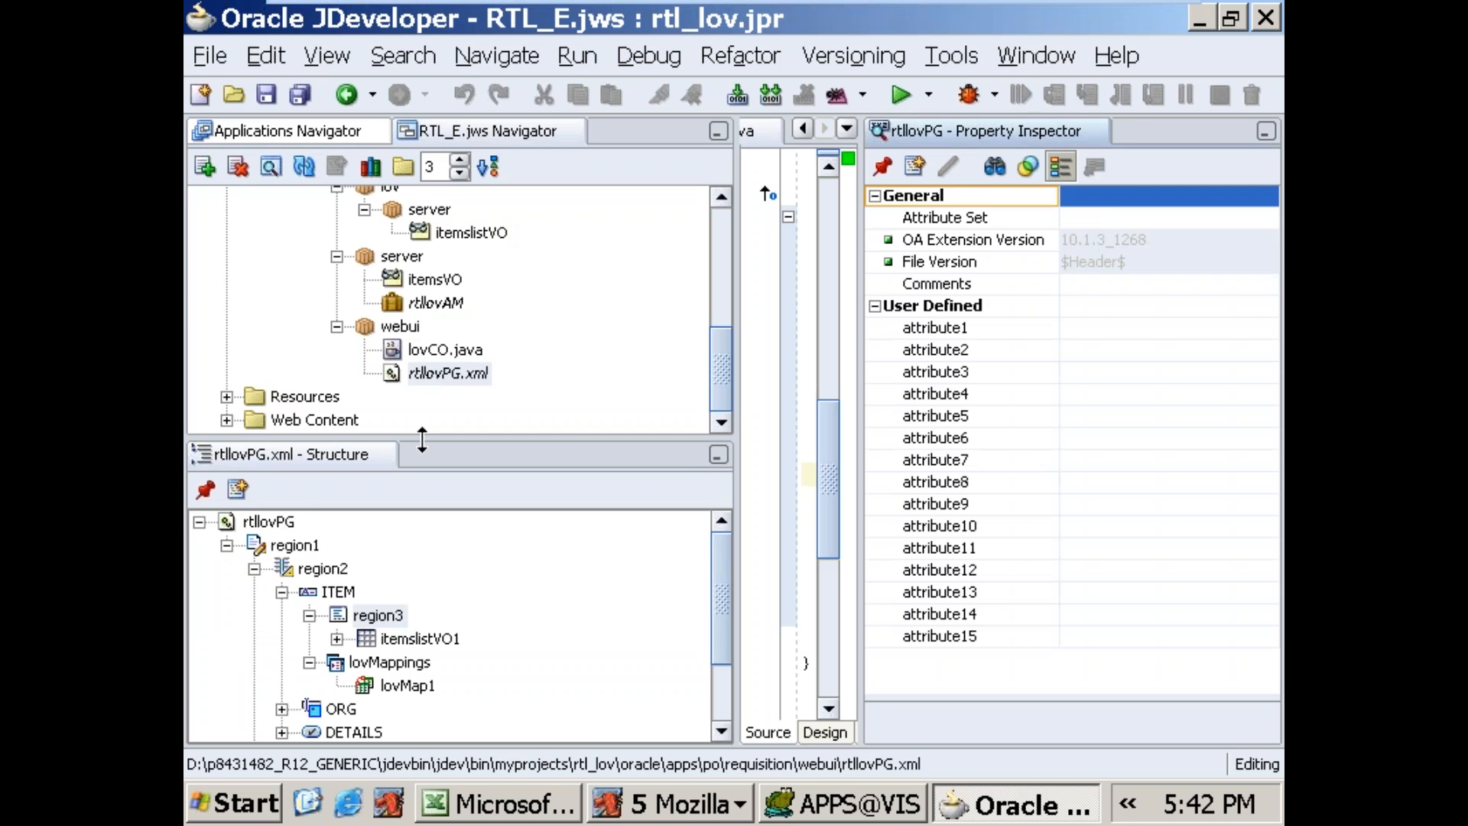
{"action": "left_click", "coordinate": [399, 683]}
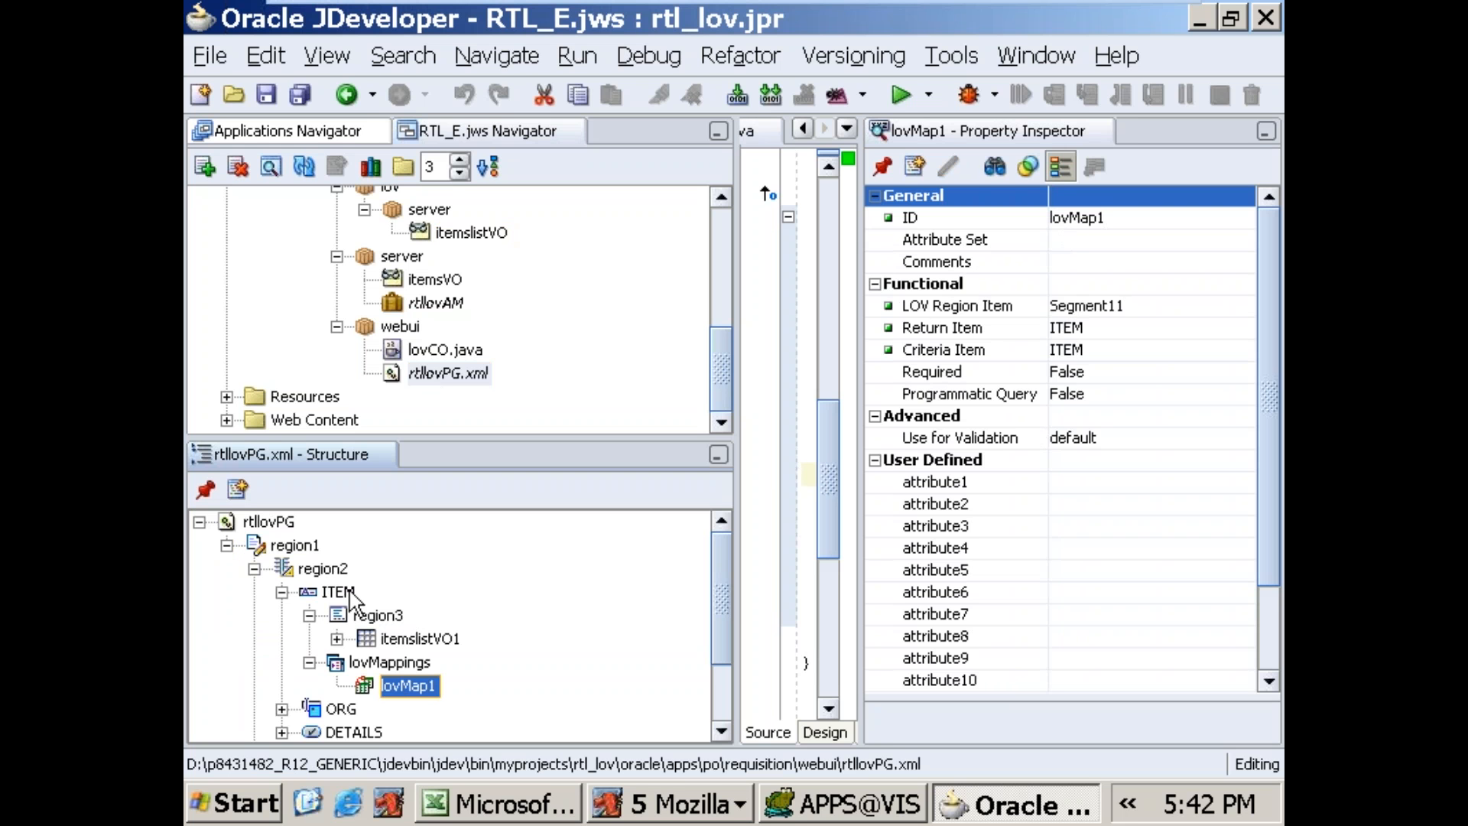
{"action": "left_click", "coordinate": [380, 641]}
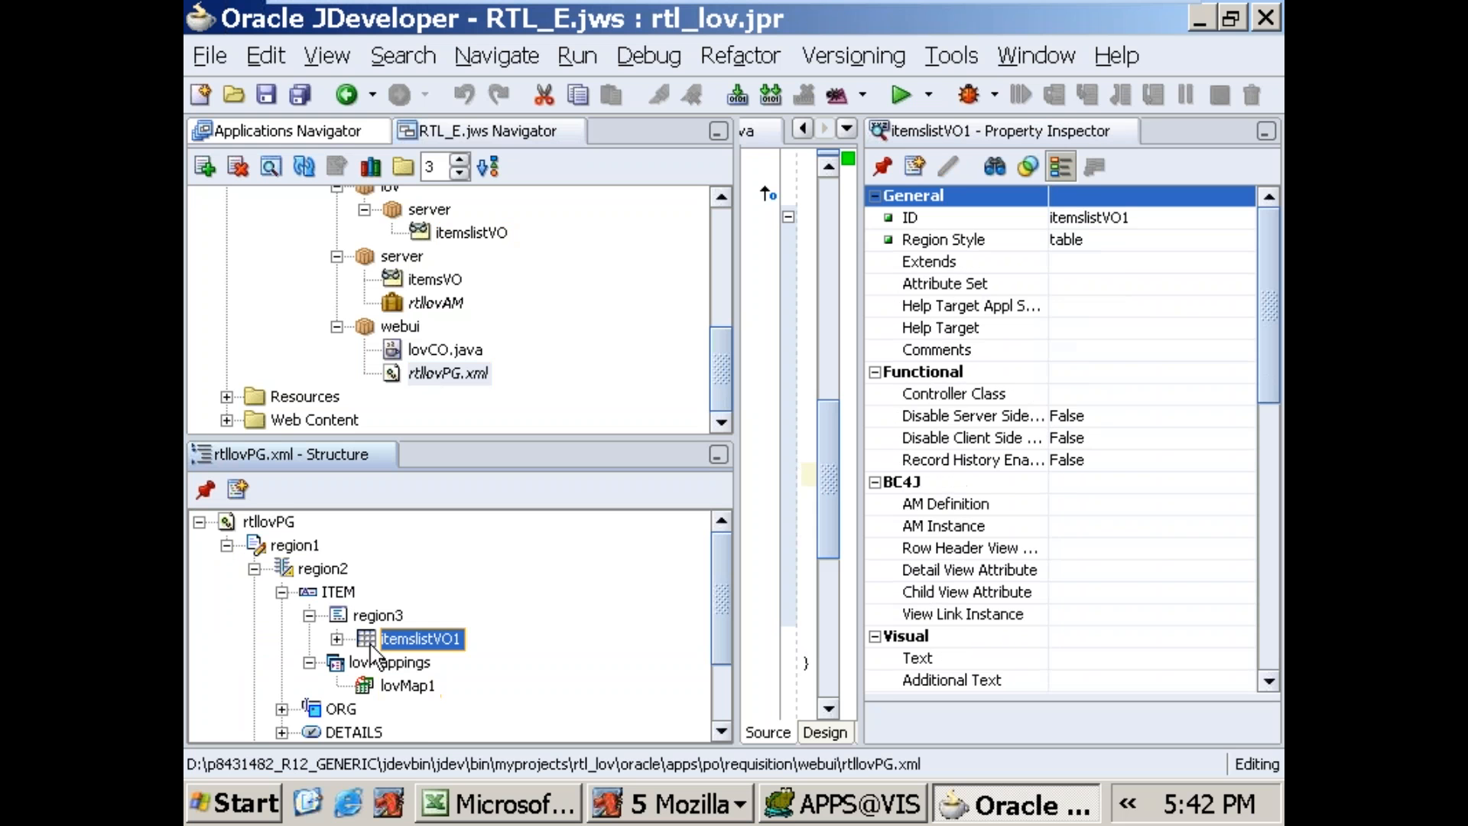
Step: Set Search Allowed to True for the Segment11 item of the itemslistVO1 table under region3
{"action": "left_click", "coordinate": [336, 640]}
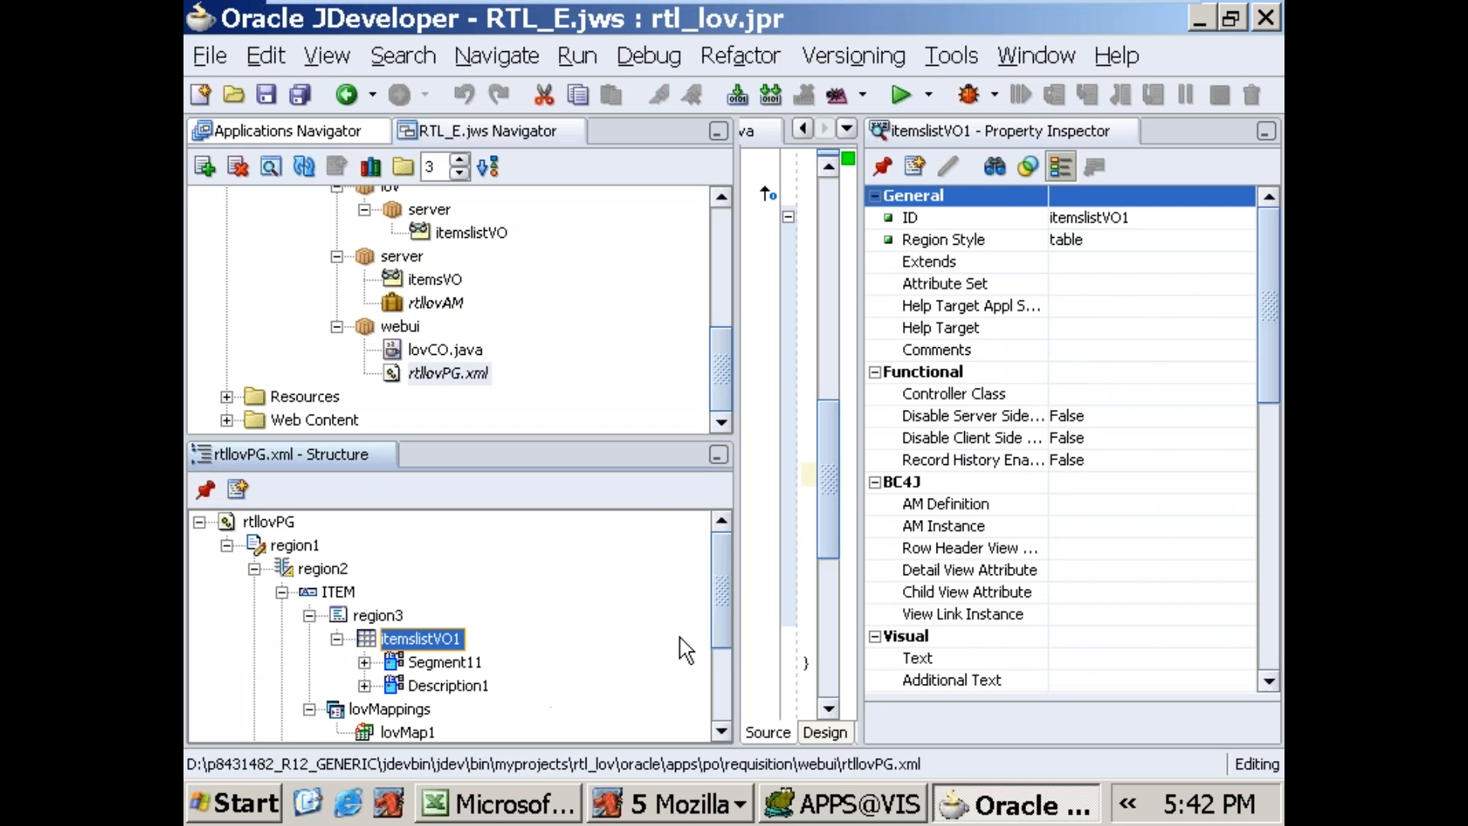
{"action": "scroll", "coordinate": [723, 617], "scroll_direction": "down", "scroll_amount": 1}
{"action": "left_click", "coordinate": [456, 604]}
{"action": "left_click", "coordinate": [1105, 370]}
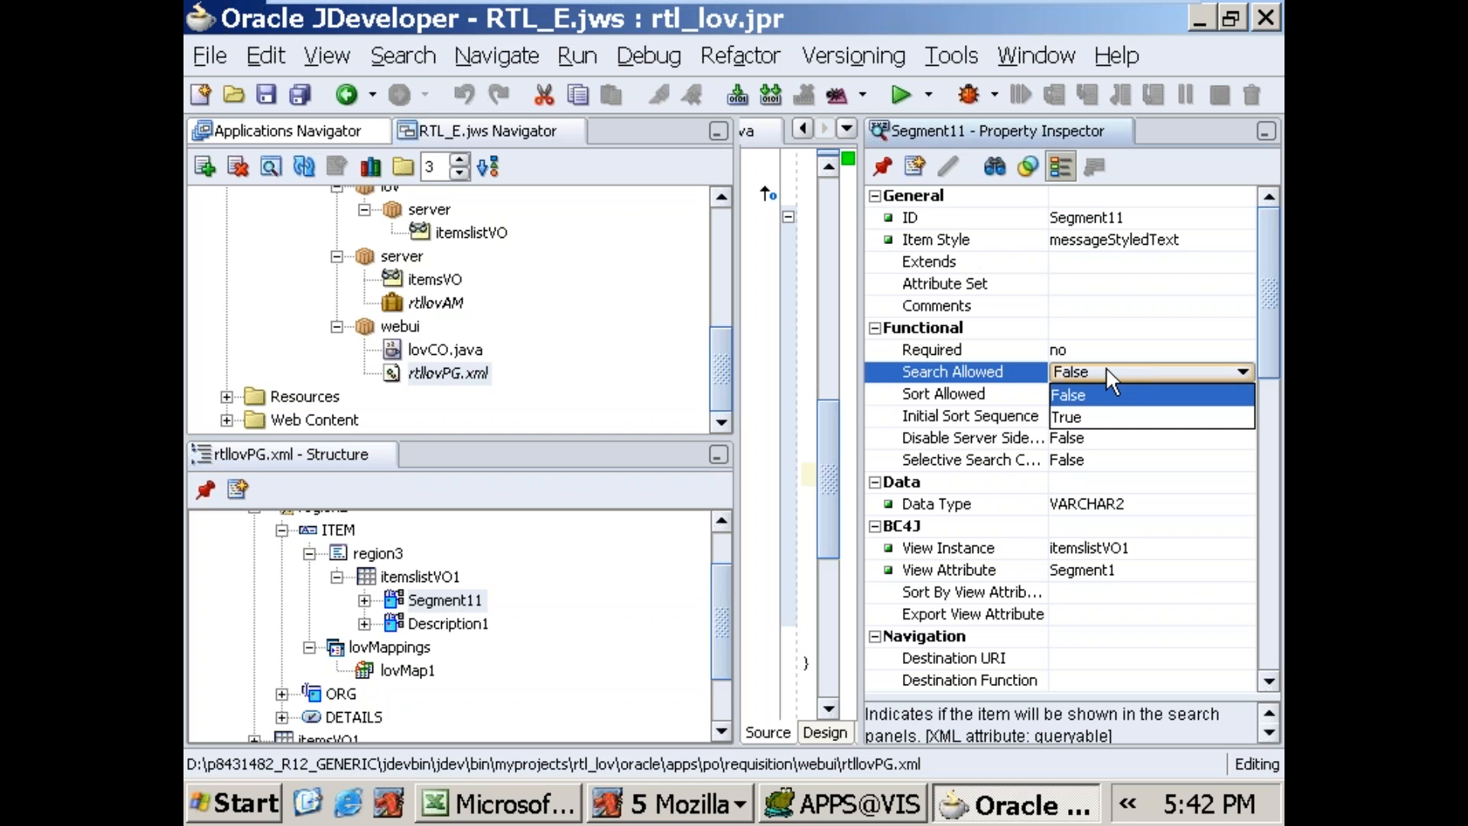
{"action": "left_click", "coordinate": [1086, 416]}
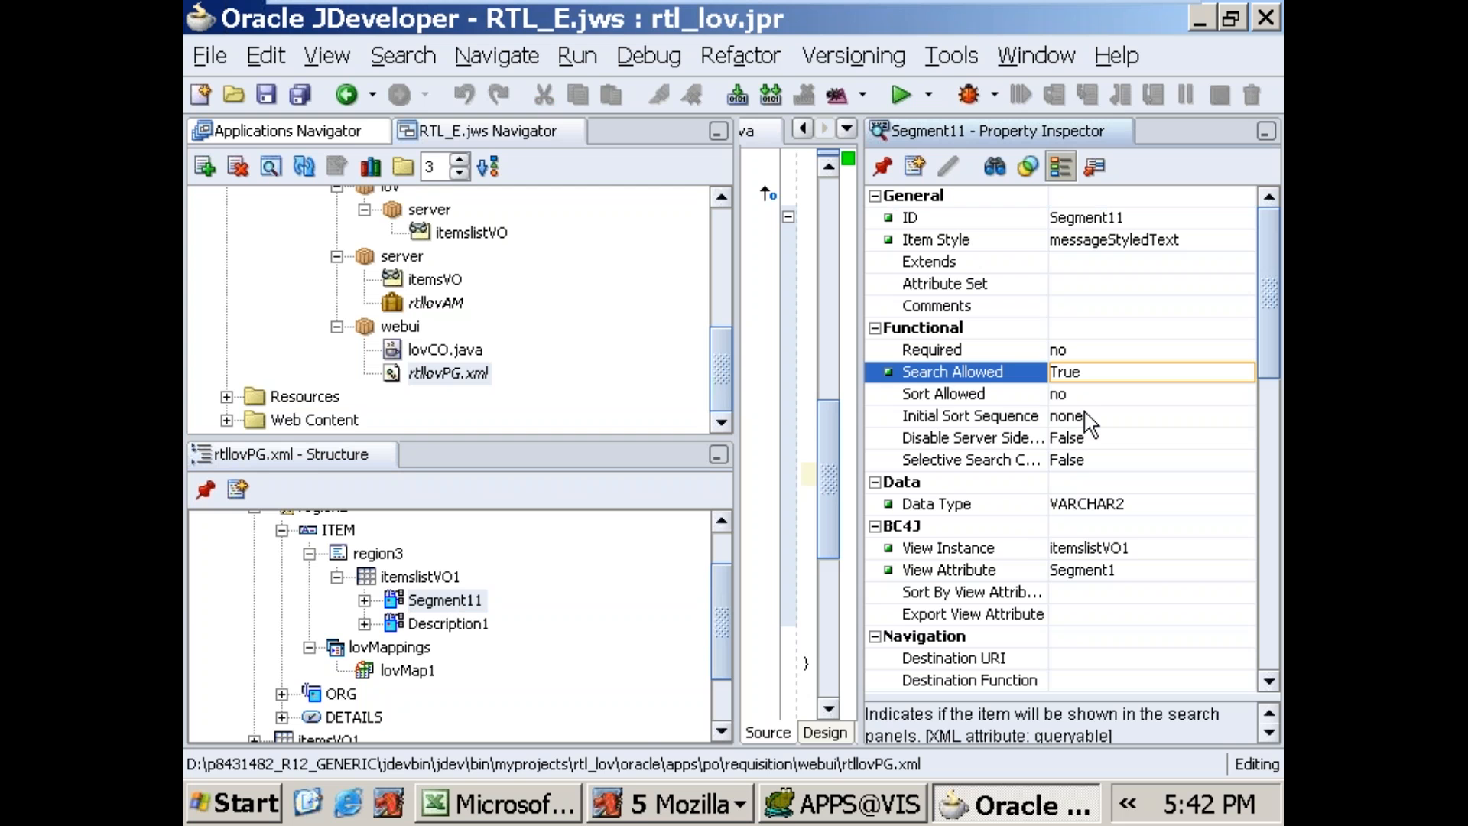
Step: Switch to the Buyers page in Mozilla, check the Search By choices in the Ship-To list of values, and return to JDeveloper
{"action": "left_click", "coordinate": [665, 805]}
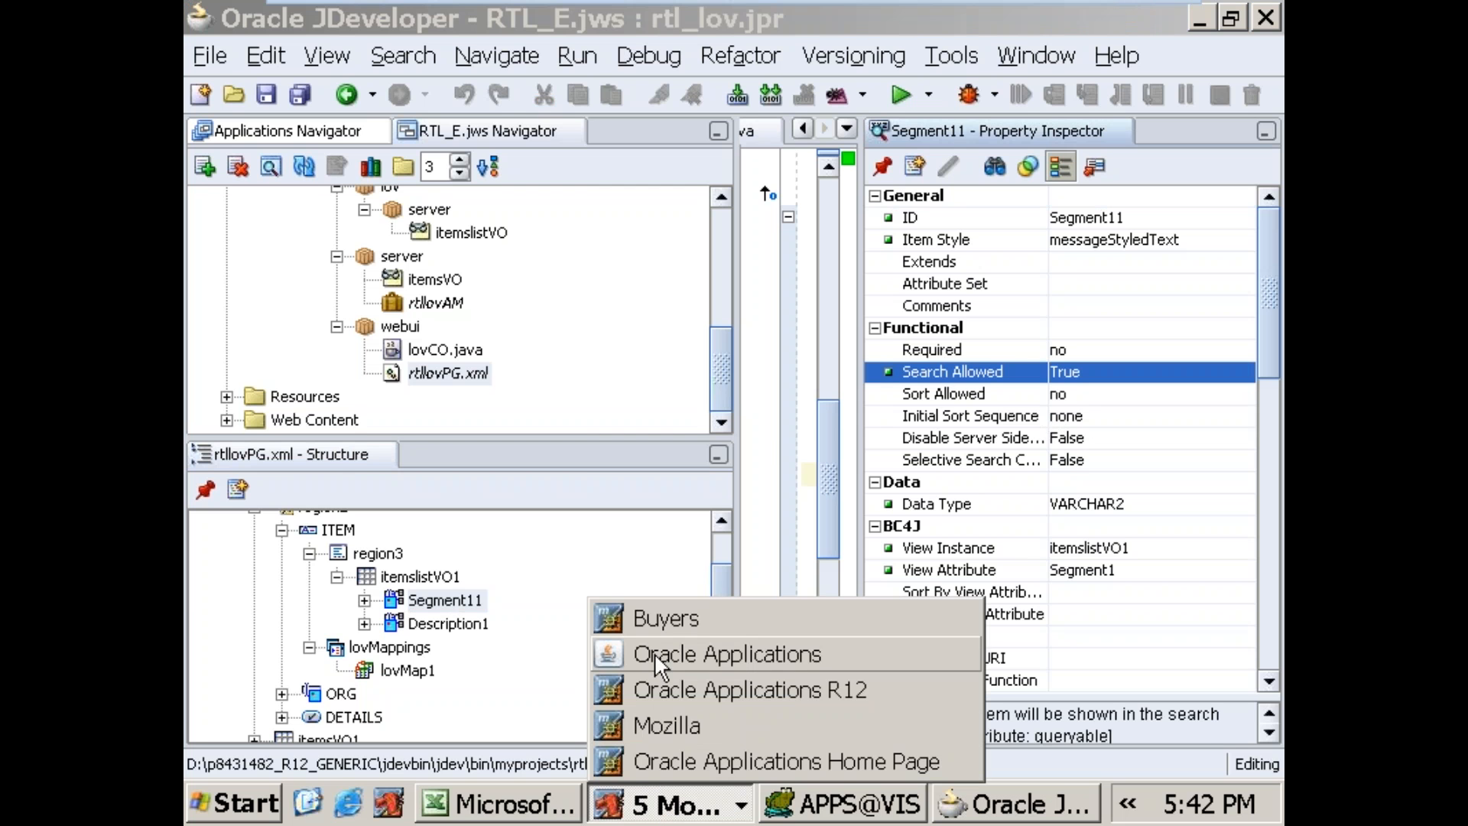
{"action": "left_click", "coordinate": [654, 619]}
{"action": "left_click", "coordinate": [792, 435]}
{"action": "left_click", "coordinate": [394, 246]}
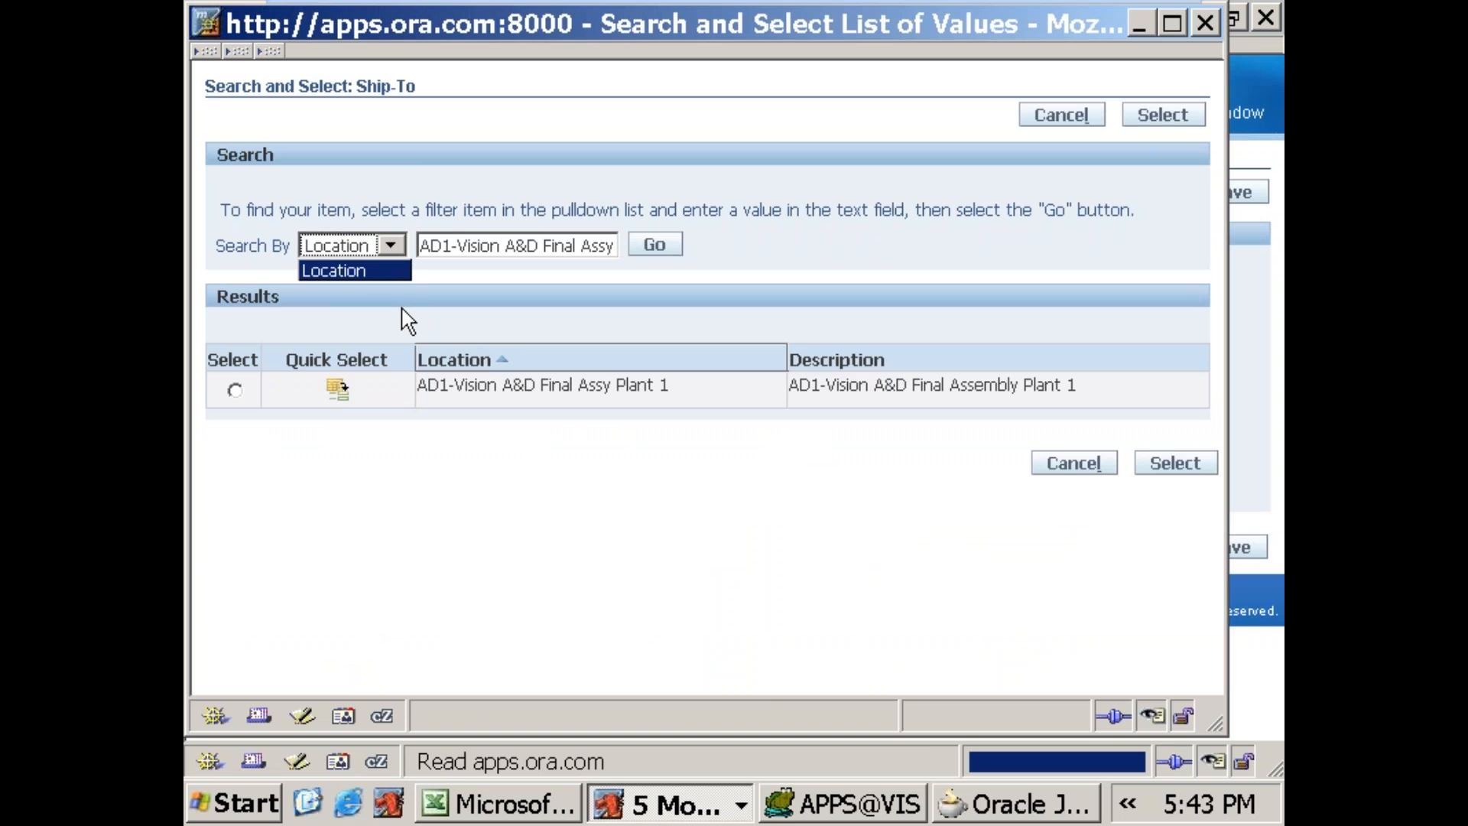
{"action": "left_click", "coordinate": [985, 807]}
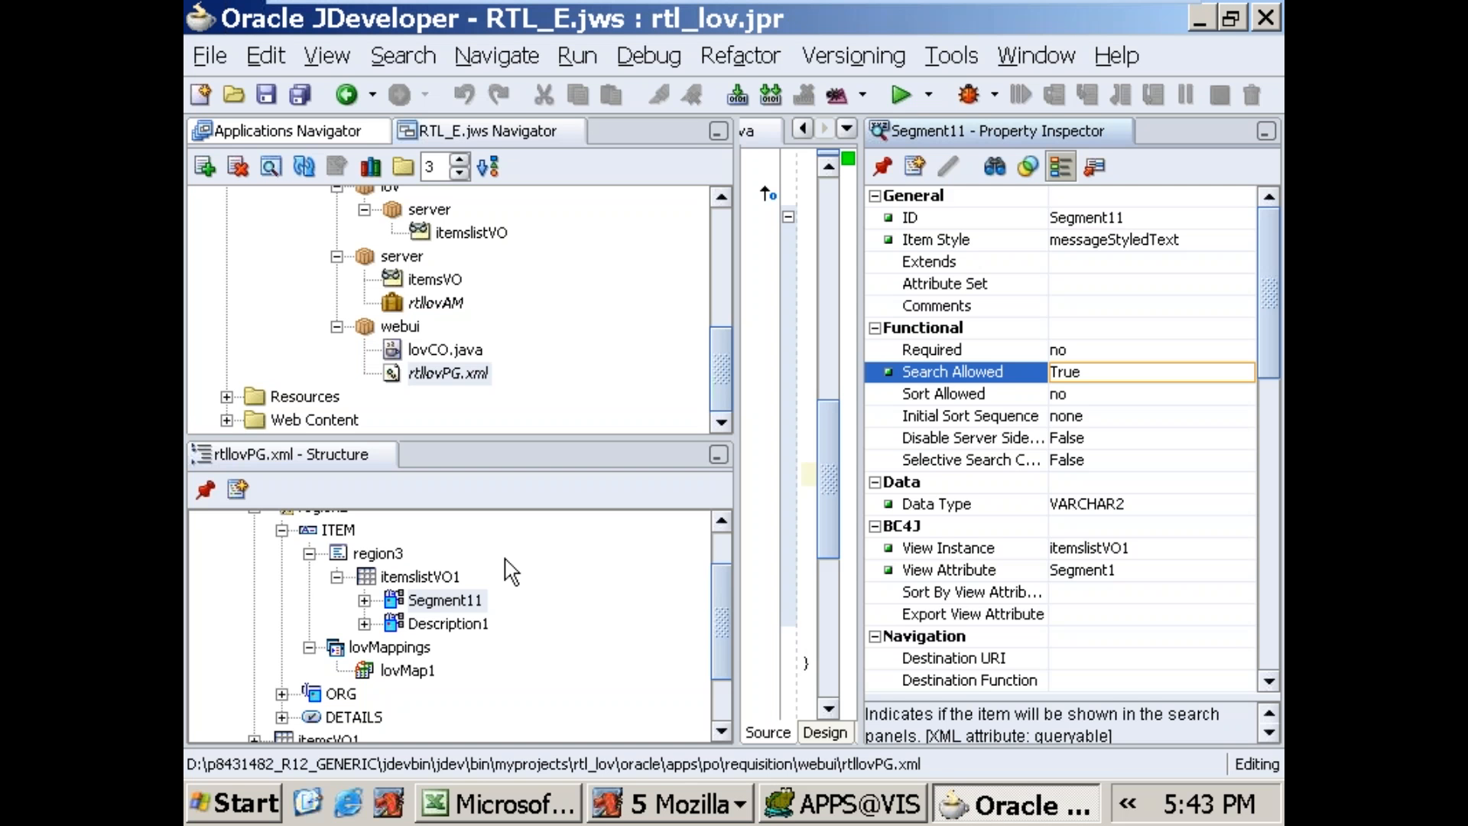
Step: Set Search Allowed to True for the Description1 item of the itemslistVO1 table
{"action": "left_click", "coordinate": [416, 623]}
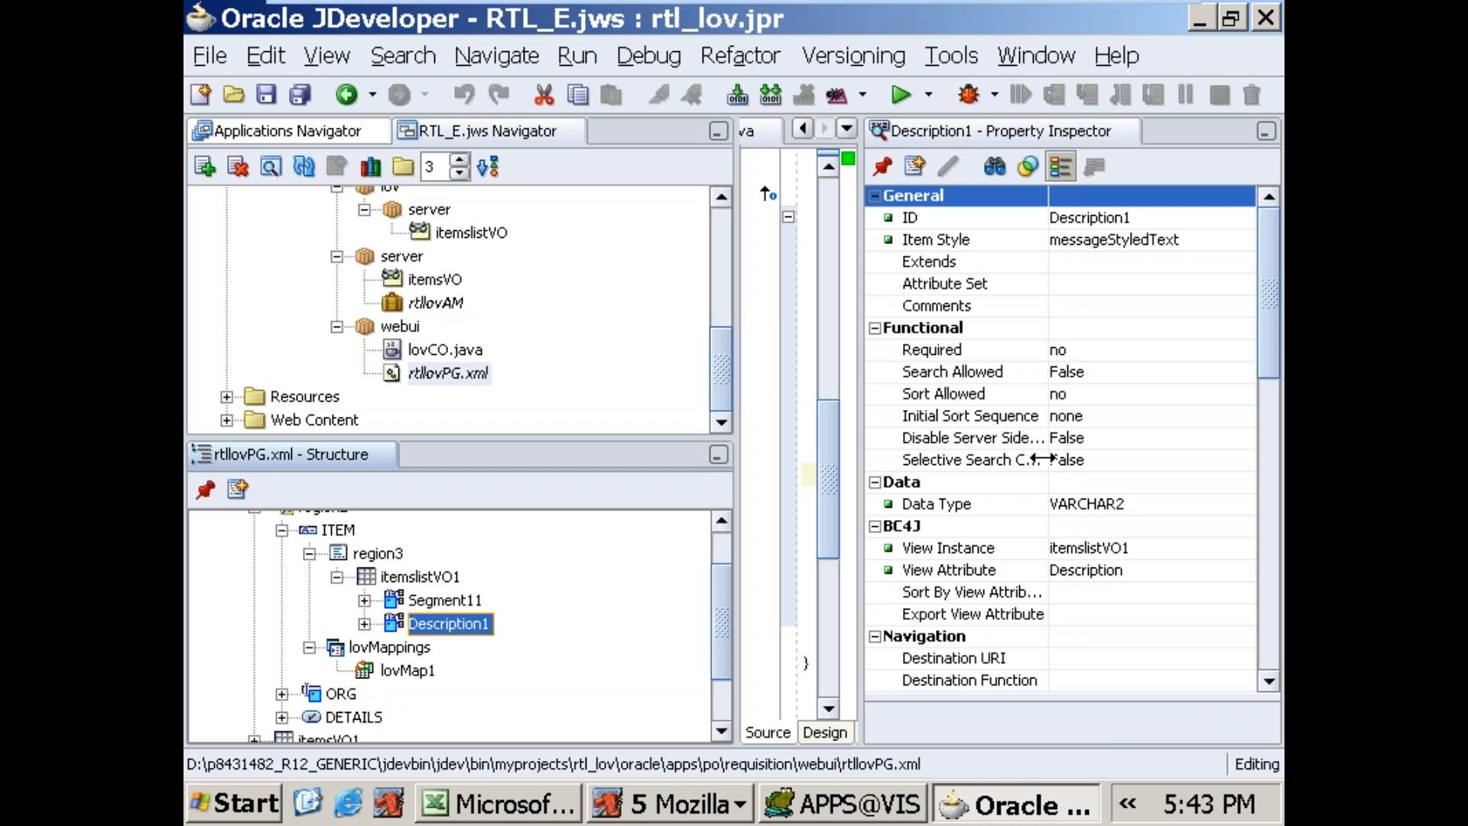
{"action": "left_click", "coordinate": [1103, 368]}
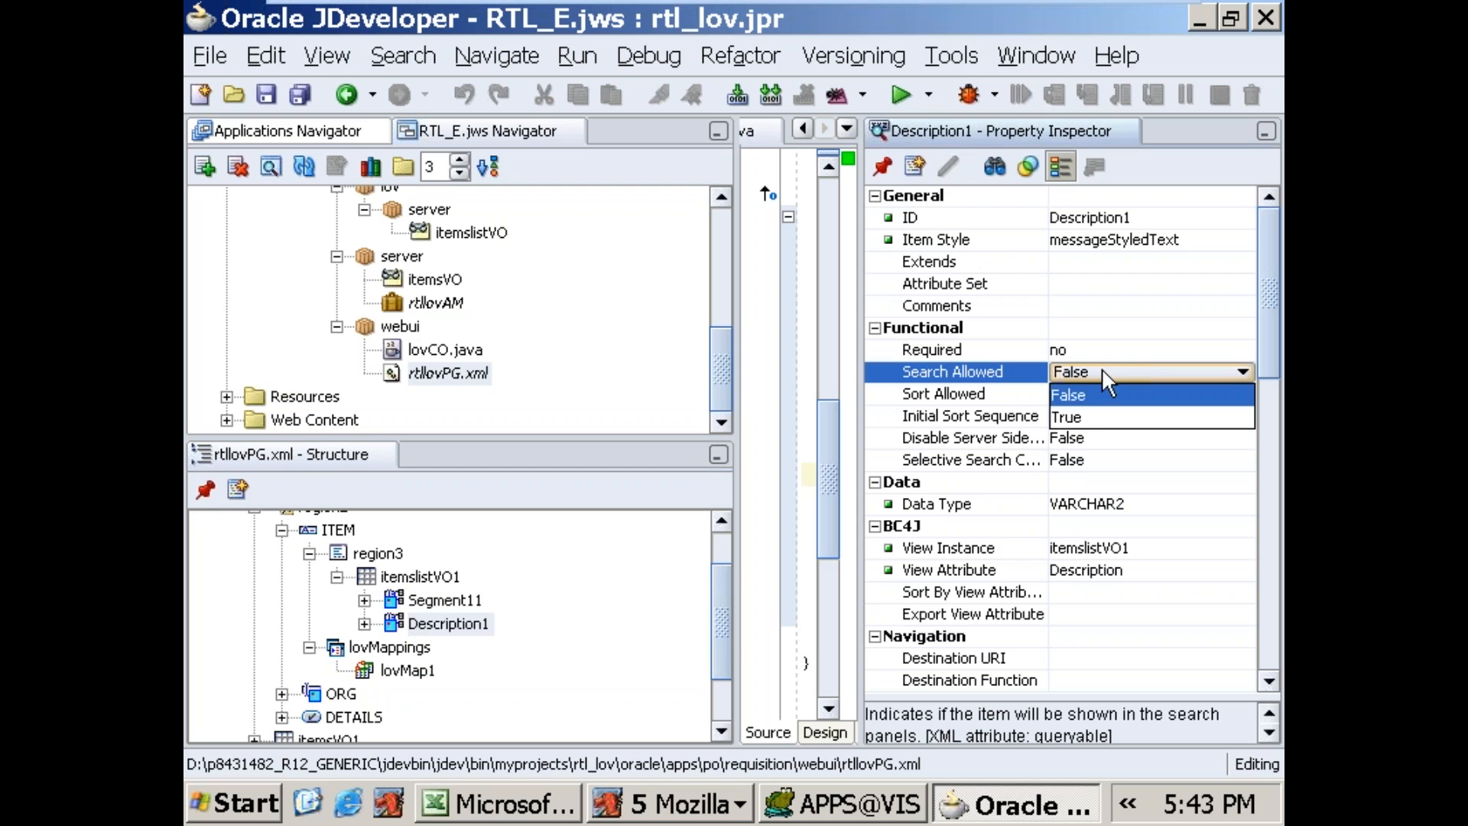
{"action": "left_click", "coordinate": [1076, 416]}
Step: Recheck the Ship-To Search By choices on the Buyers page in Mozilla, cancel the list of values, and return to JDeveloper
{"action": "left_click", "coordinate": [707, 812]}
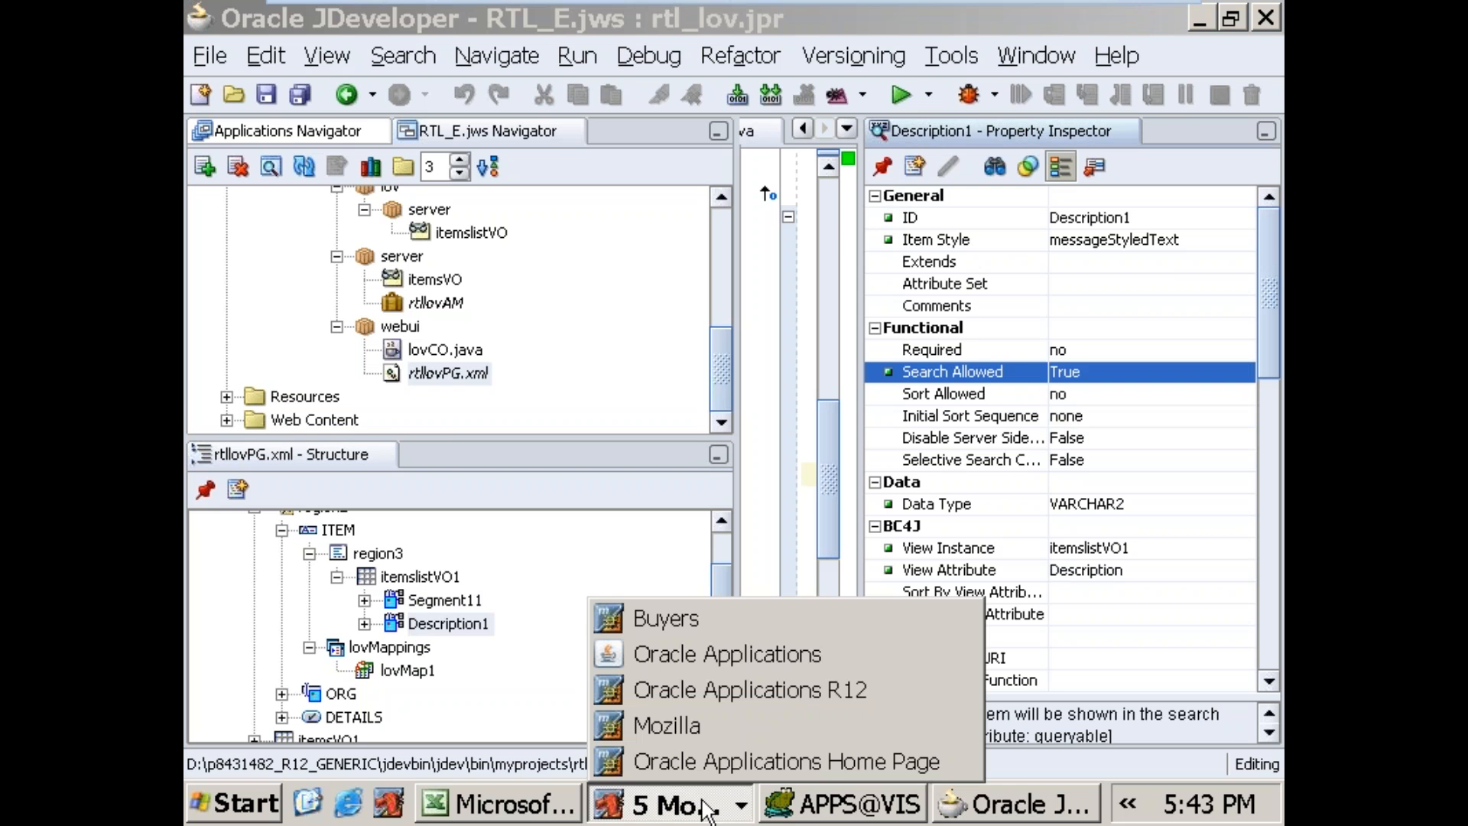
{"action": "left_click", "coordinate": [661, 618]}
{"action": "left_click", "coordinate": [393, 249]}
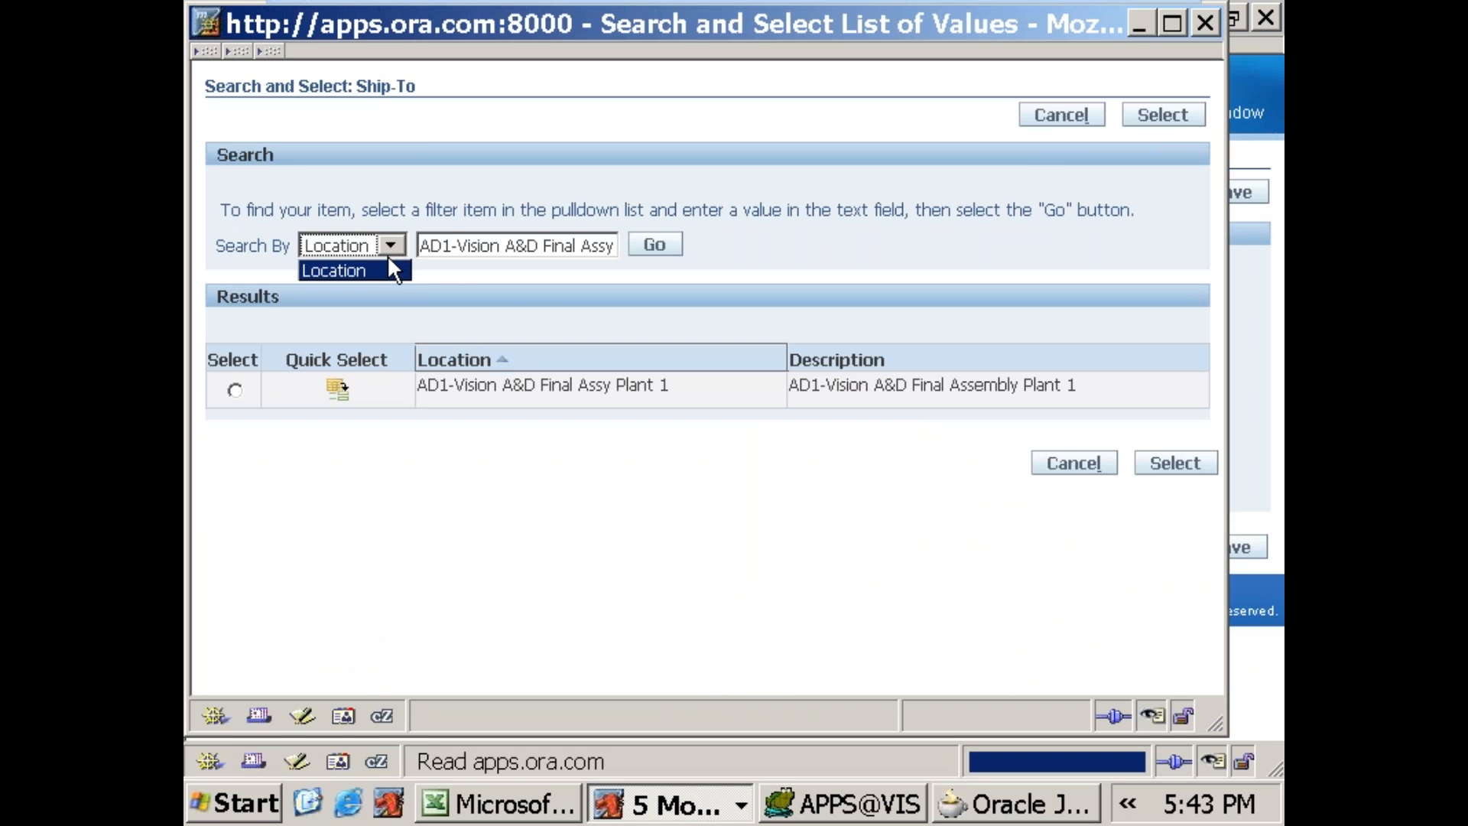
{"action": "left_click", "coordinate": [1050, 123]}
{"action": "left_click", "coordinate": [1063, 117]}
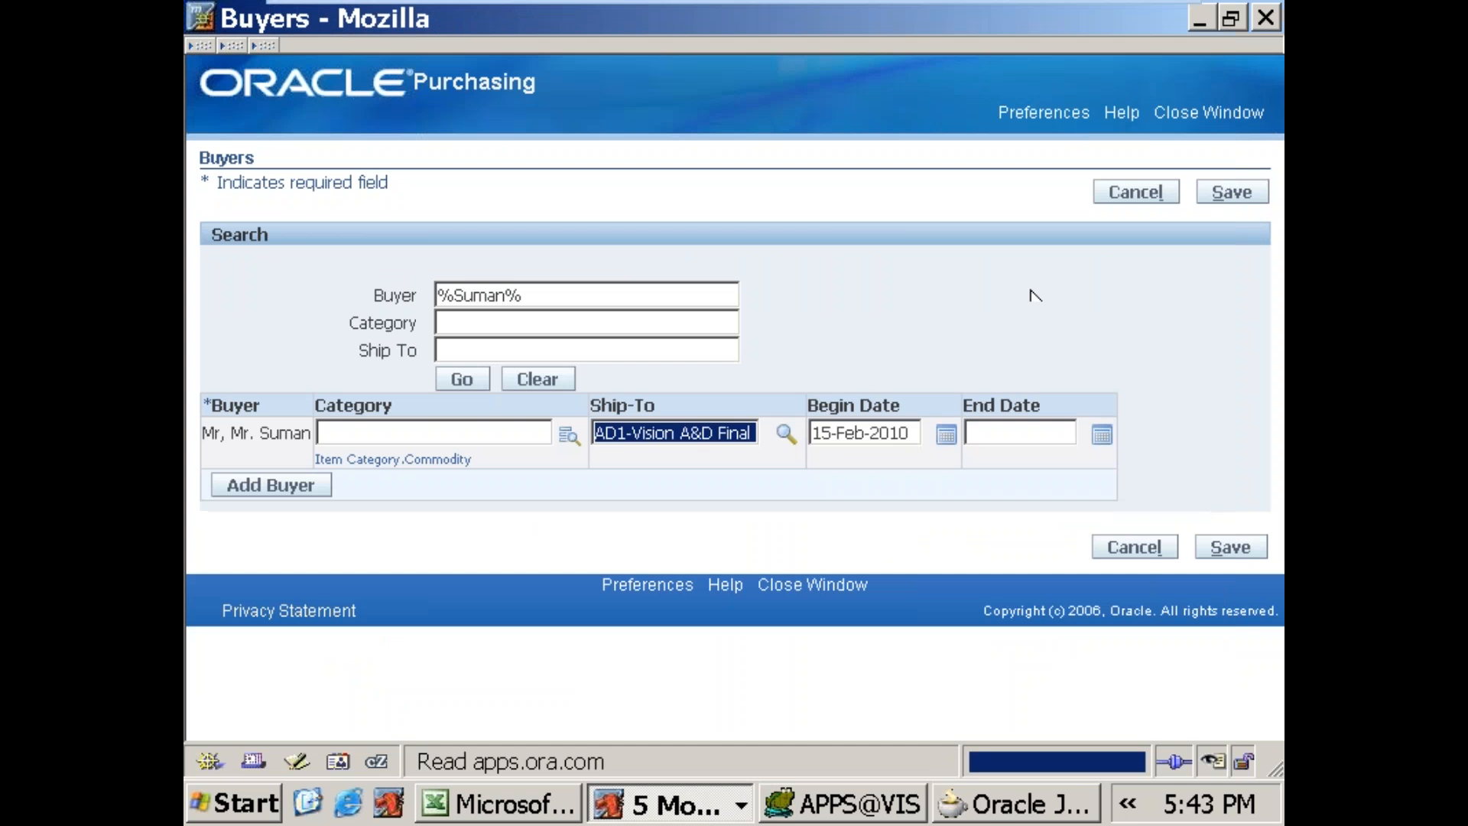
{"action": "left_click", "coordinate": [987, 820]}
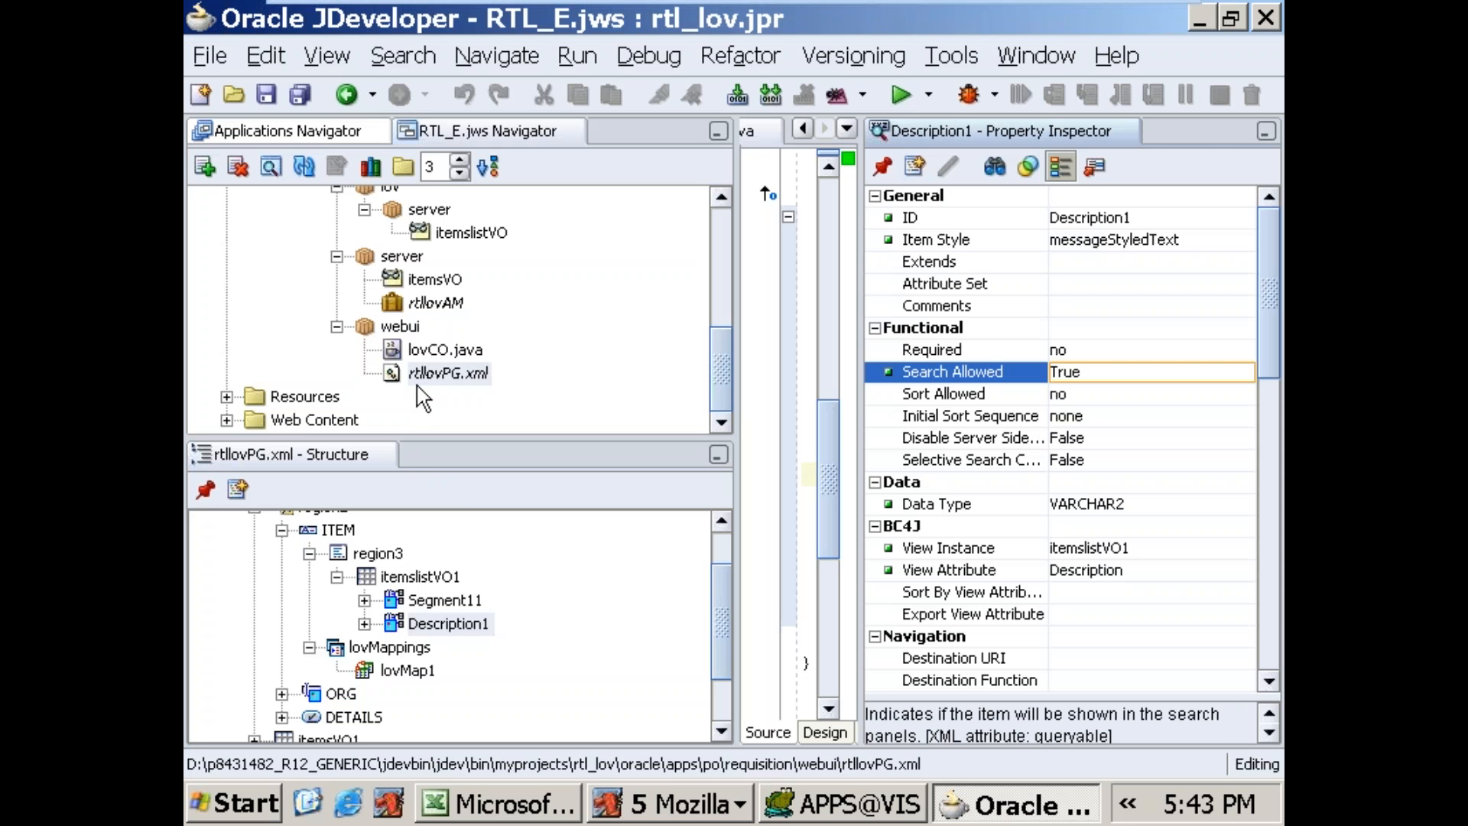
Step: Run the rtllovPG.xml page from the webui package of the rtl_lov project
{"action": "left_click", "coordinate": [428, 374]}
{"action": "right_click", "coordinate": [429, 372]}
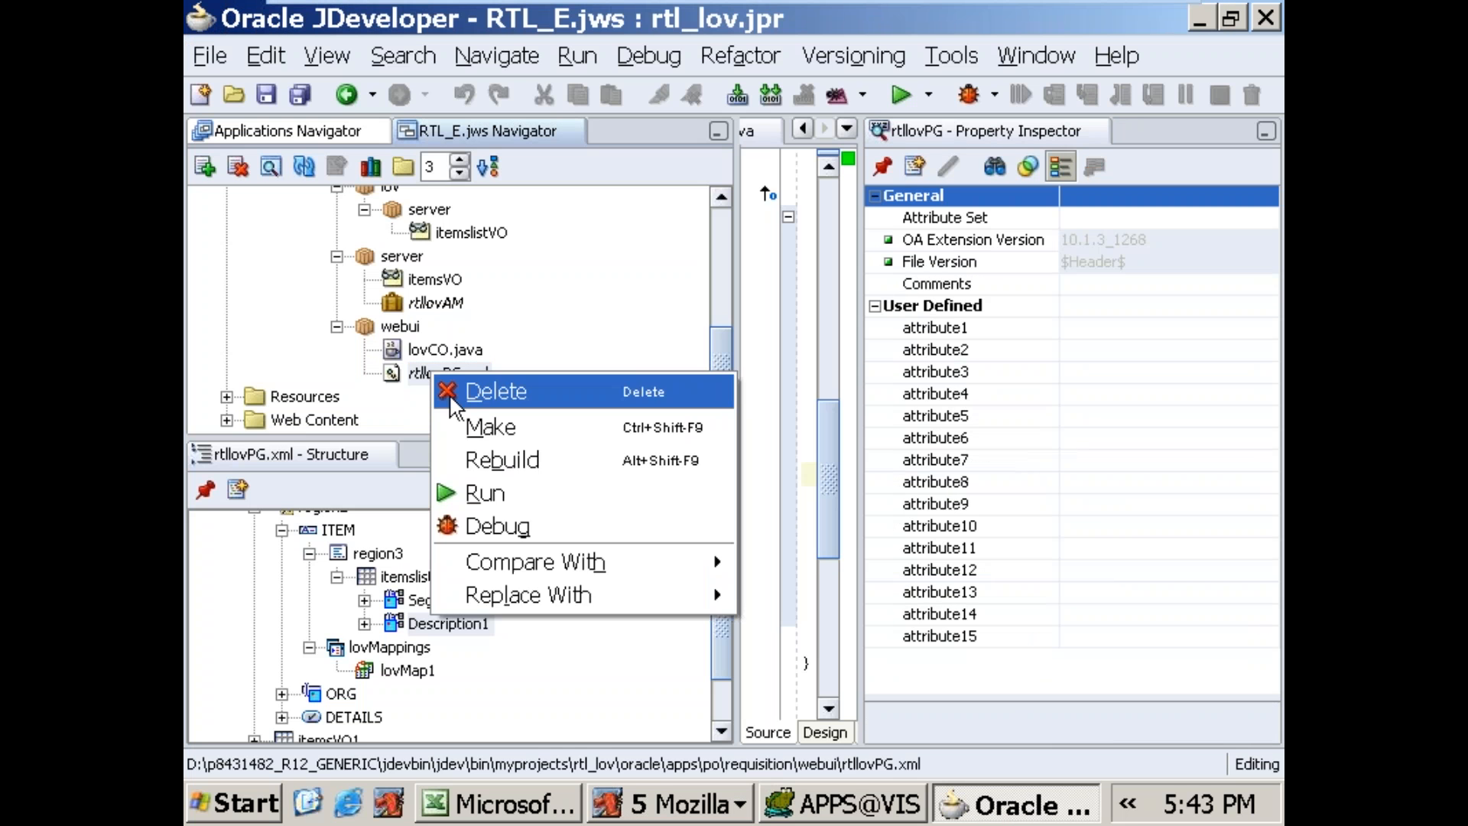
{"action": "left_click", "coordinate": [482, 488]}
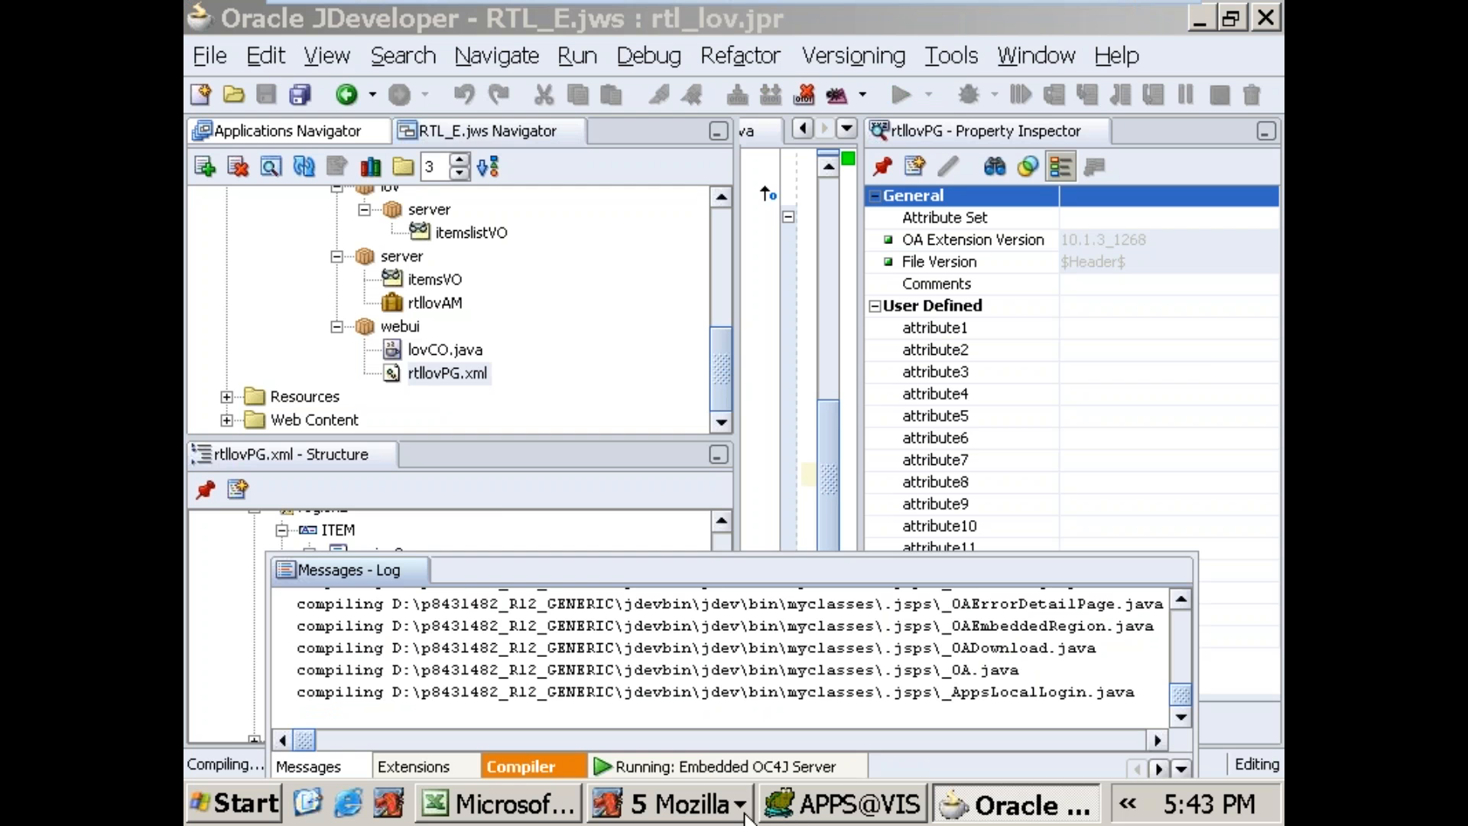
Step: Switch to Profiles.xls in Excel and set the font size of cells A10:F21 on Sheet3 to 14
{"action": "left_click", "coordinate": [533, 811]}
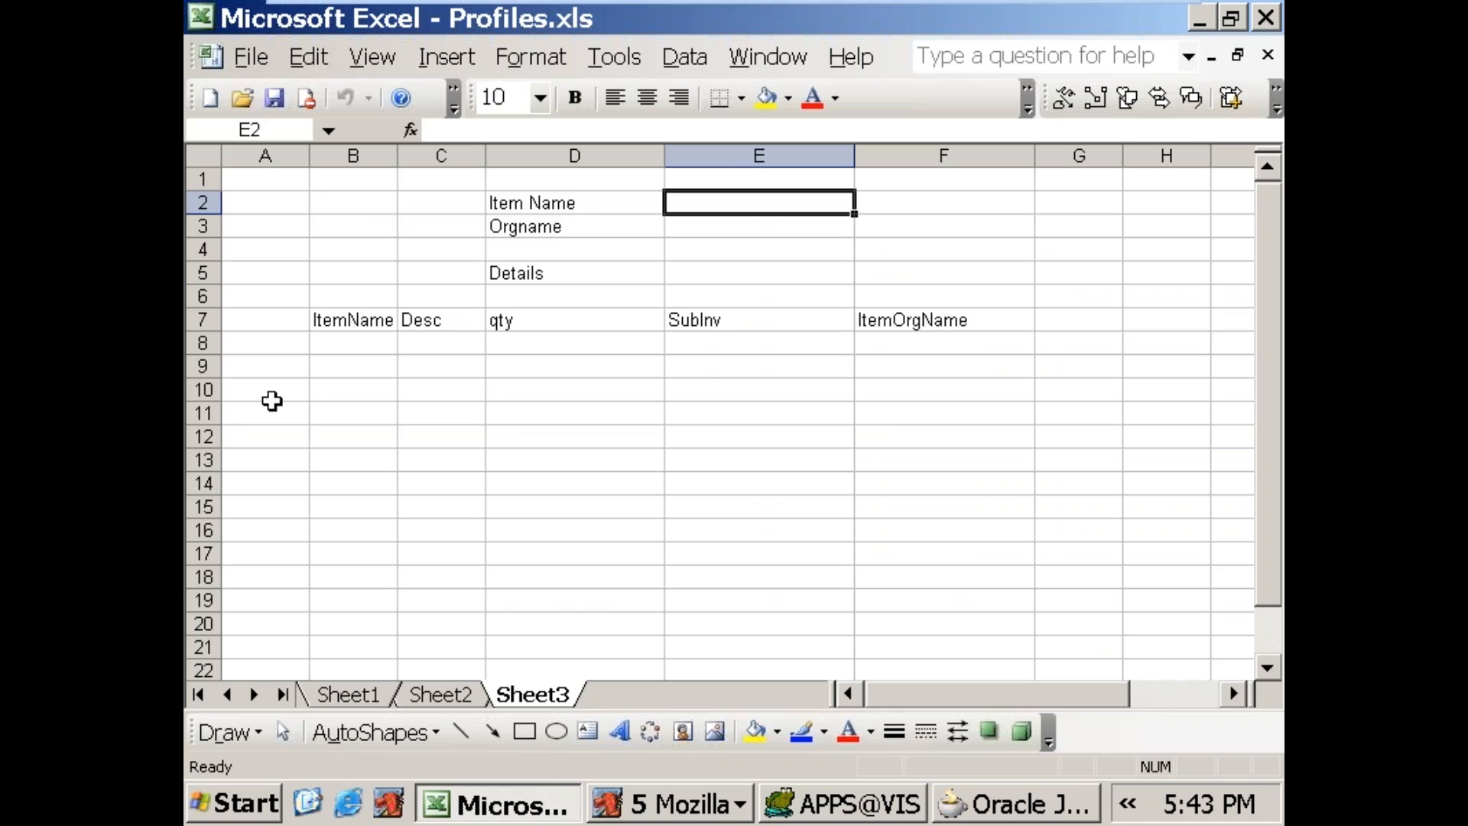
{"action": "left_click", "coordinate": [273, 394]}
{"action": "left_click_drag", "start_coordinate": [543, 459], "coordinate": [962, 647]}
{"action": "left_click", "coordinate": [541, 97]}
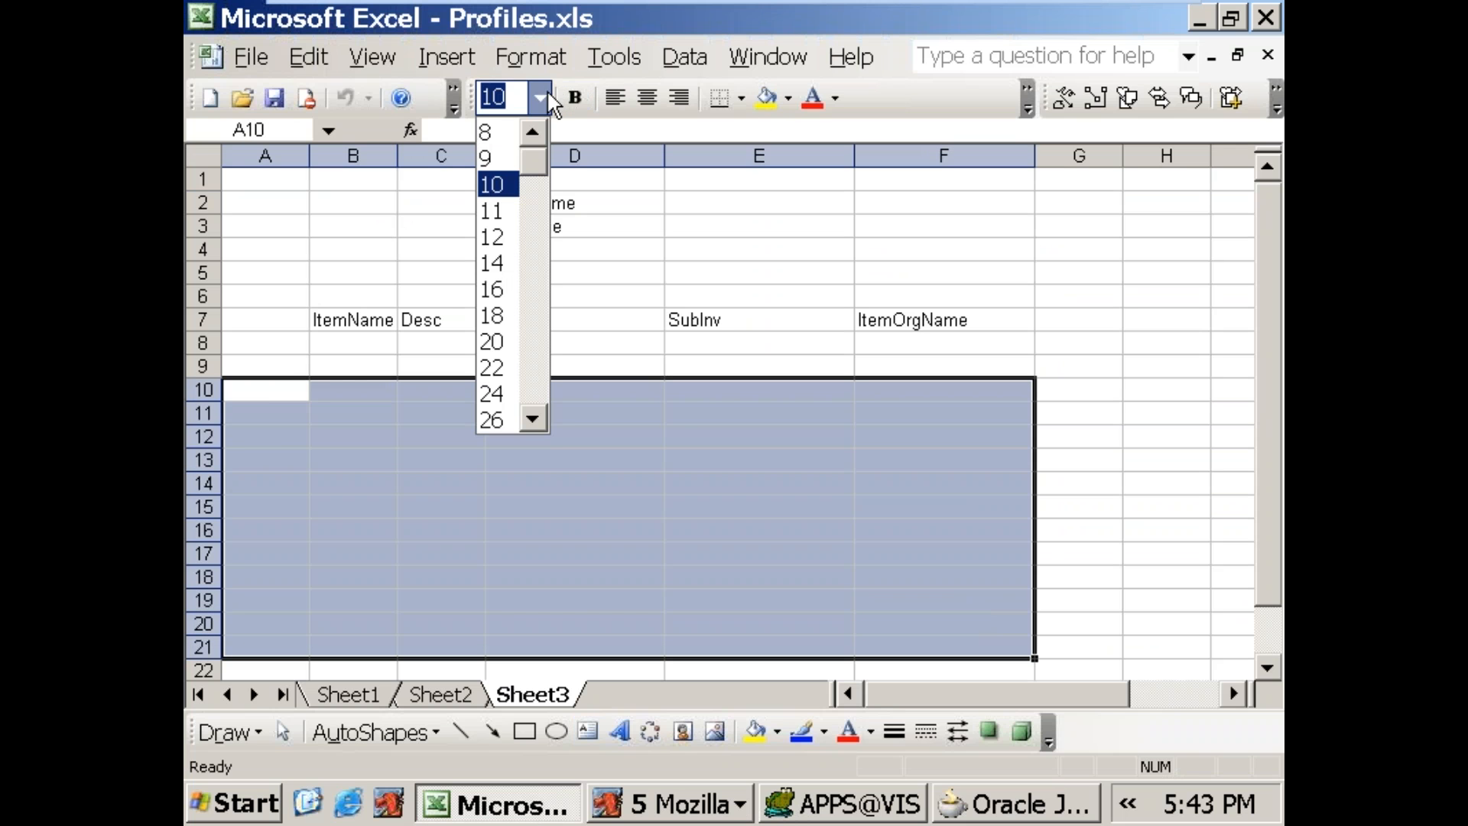
{"action": "left_click", "coordinate": [497, 263]}
Step: Widen column B to over five times its width and enter 1 and Create a VO in row 10
{"action": "left_click", "coordinate": [344, 479]}
{"action": "left_click", "coordinate": [292, 399]}
{"action": "left_click", "coordinate": [369, 397]}
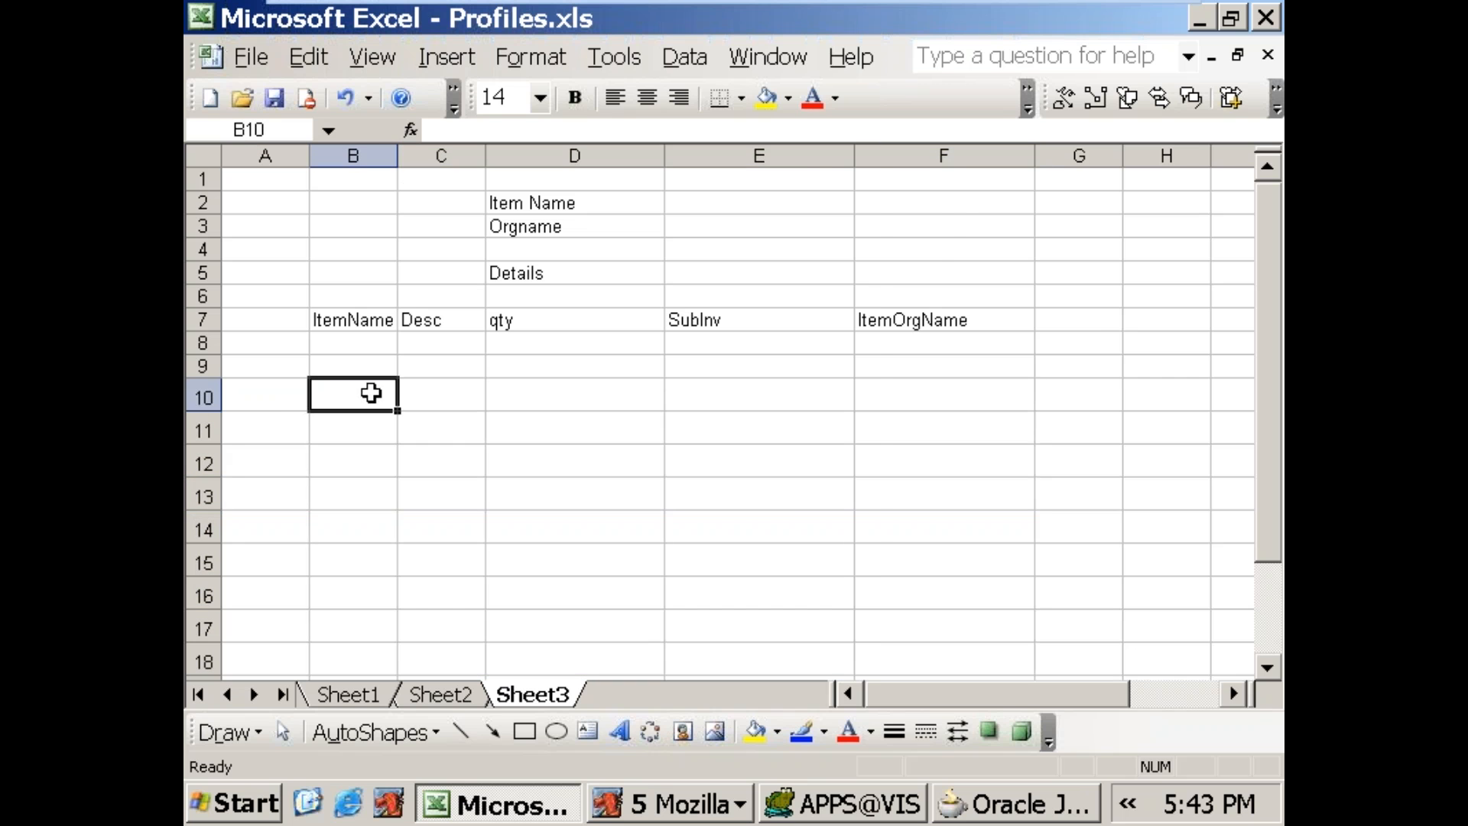
{"action": "left_click_drag", "start_coordinate": [398, 155], "coordinate": [791, 155]}
{"action": "key", "text": "Left"}
{"action": "type", "text": "1"}
{"action": "key", "text": "Tab"}
{"action": "type", "text": "Create a VO"}
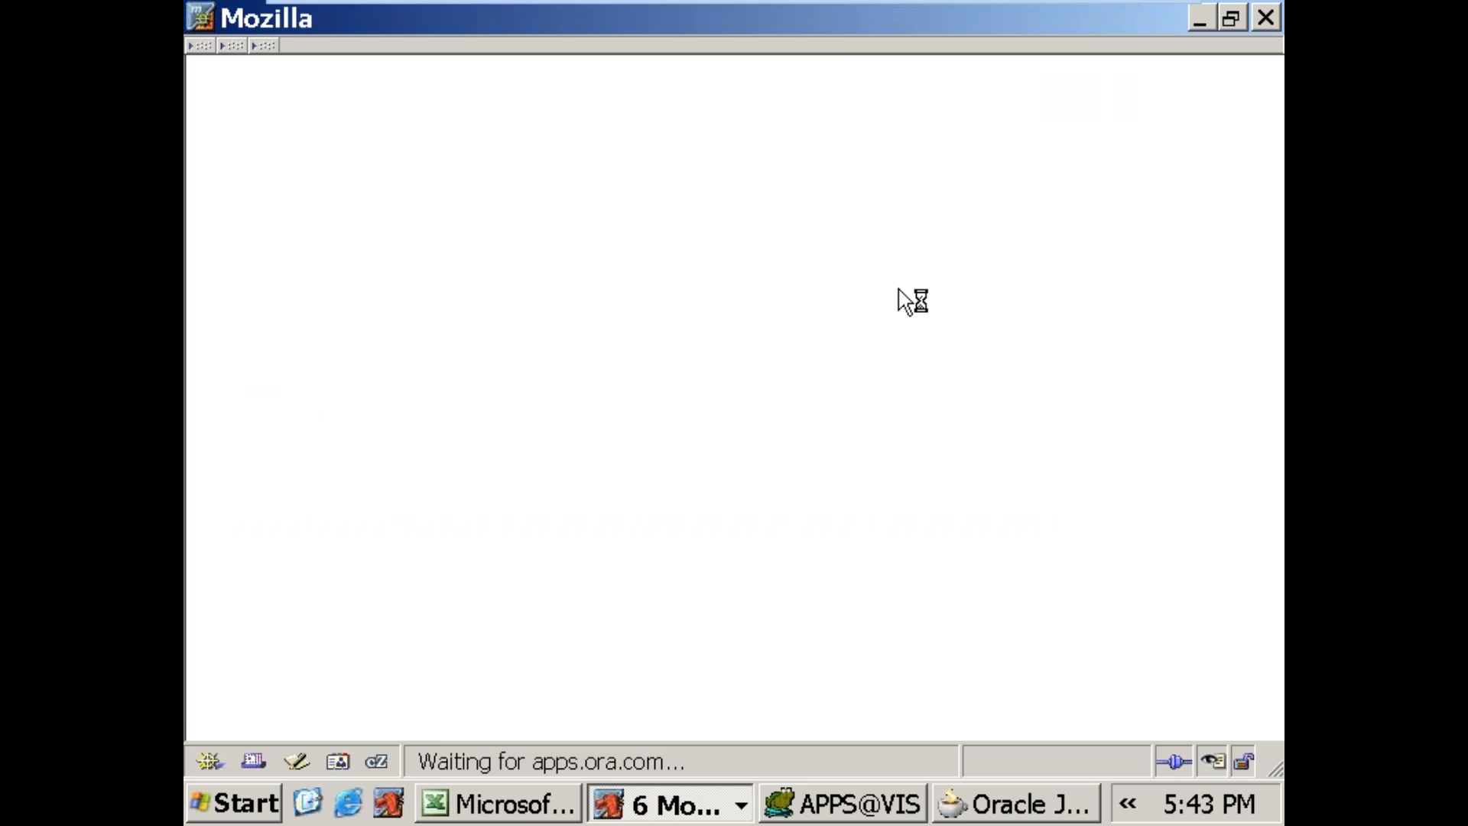
Step: Return to the Excel sheet and enter 2 and Attach VO to AM in row 11
{"action": "left_click", "coordinate": [511, 805]}
{"action": "left_click", "coordinate": [300, 429]}
{"action": "type", "text": "2"}
{"action": "key", "text": "Tab"}
{"action": "type", "text": "Att"}
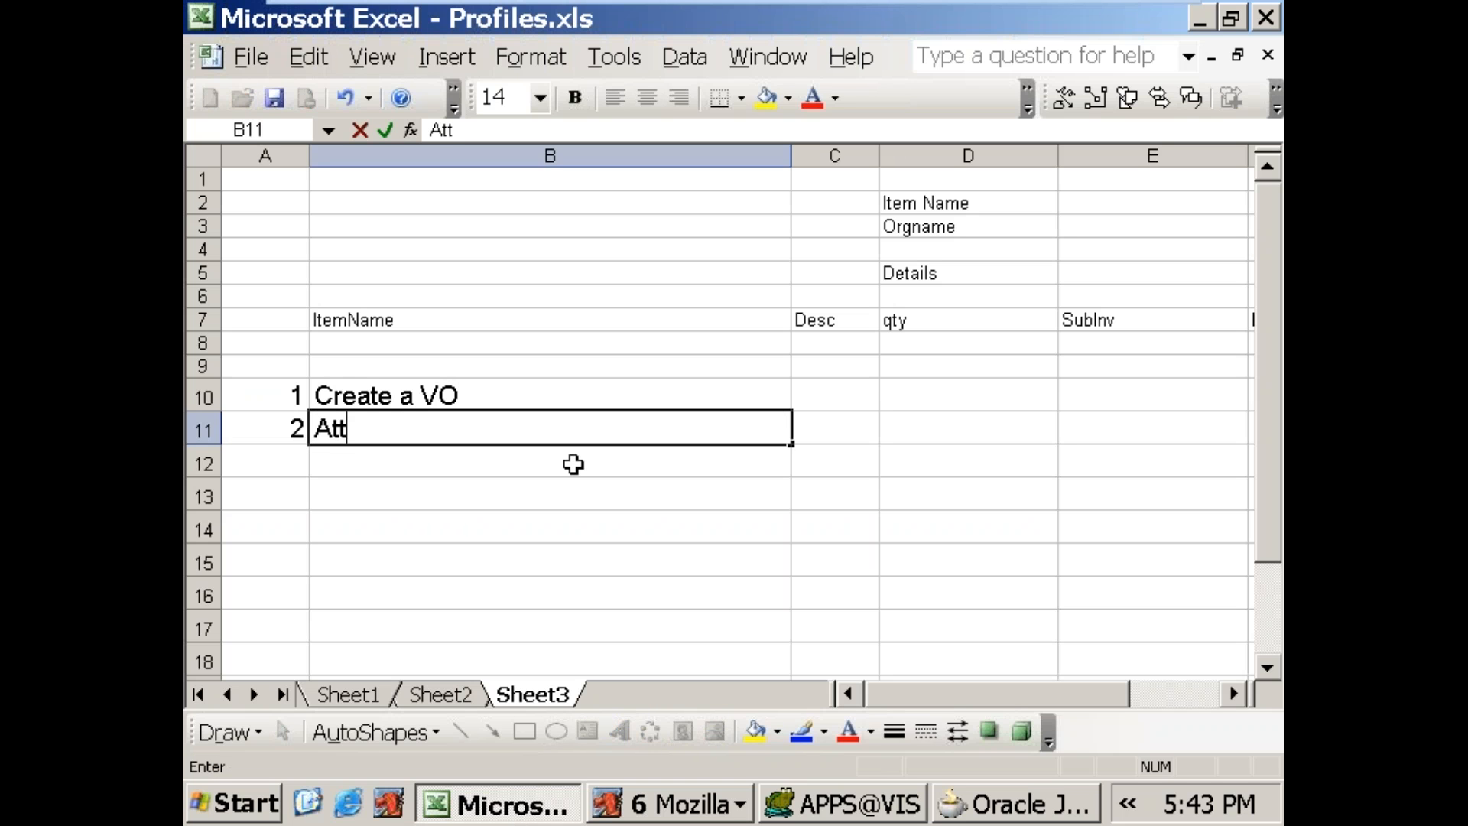
{"action": "type", "text": "ach VO to AM"}
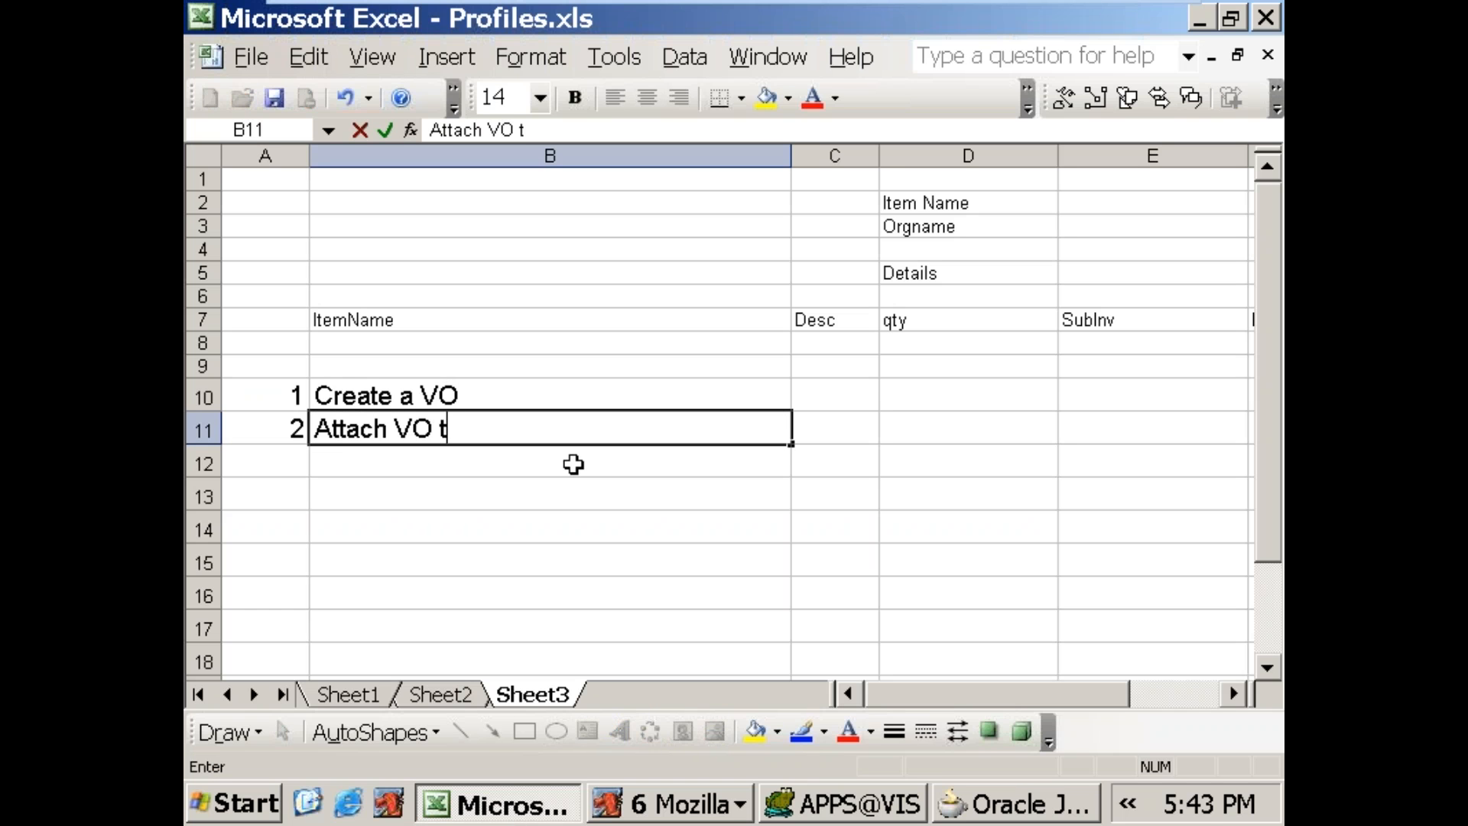
{"action": "key", "text": "Return"}
Step: Enter 3 and Create Item (ItemStyle = messageLovChoice) in row 12, and widen column B to fit the text
{"action": "type", "text": "3"}
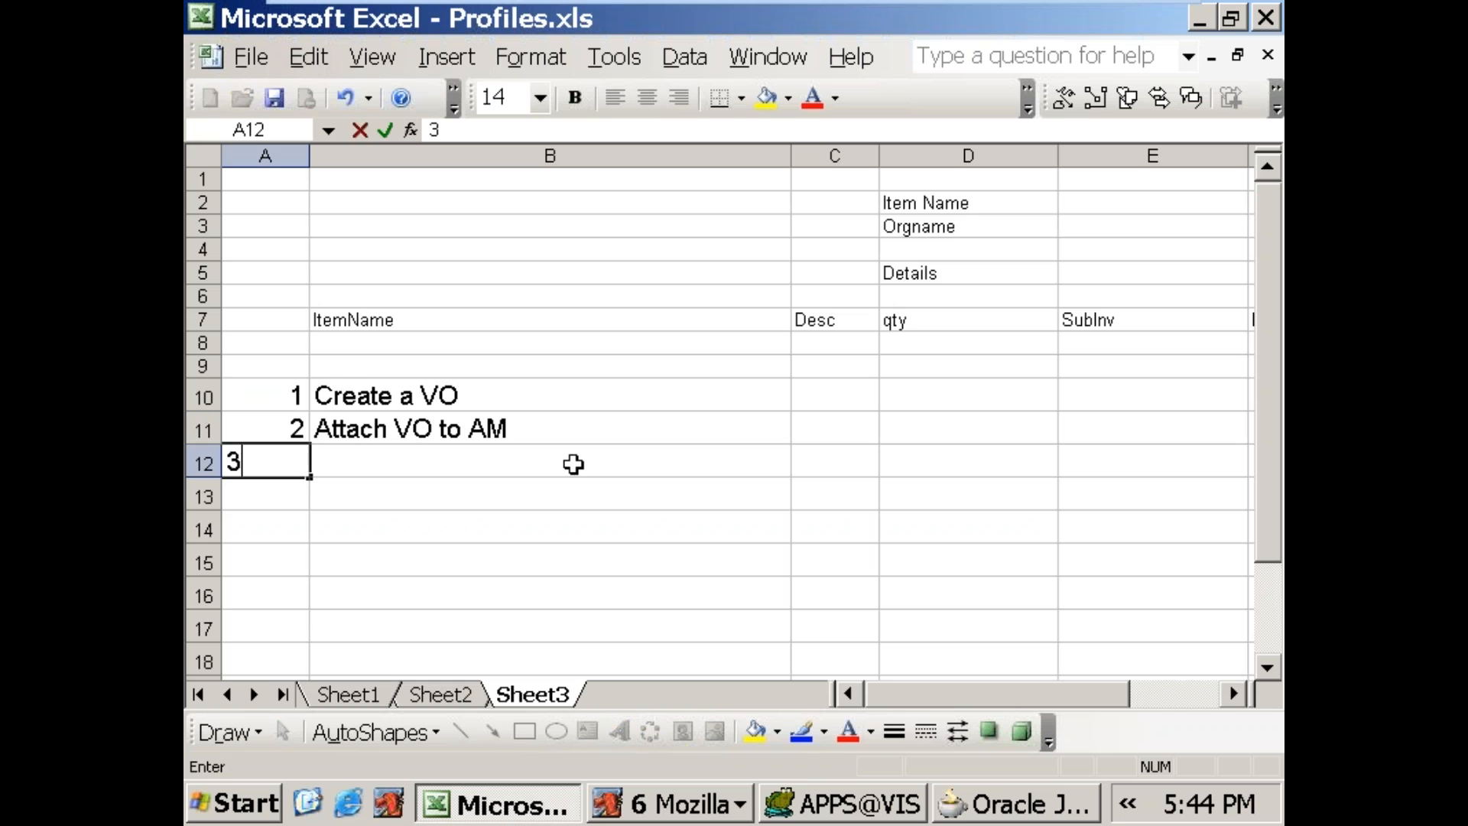
{"action": "key", "text": "Tab"}
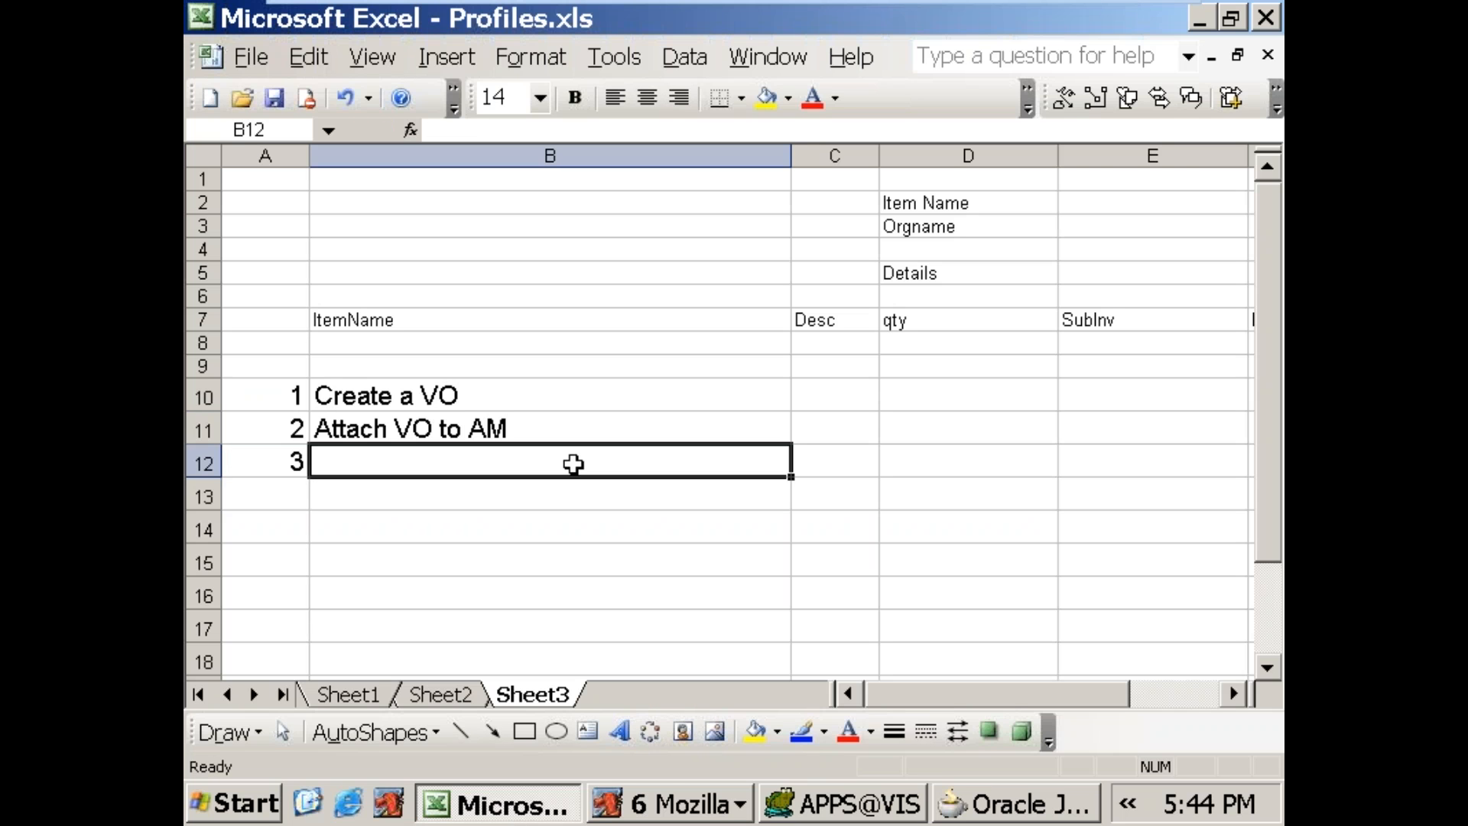
{"action": "type", "text": "Create Item"}
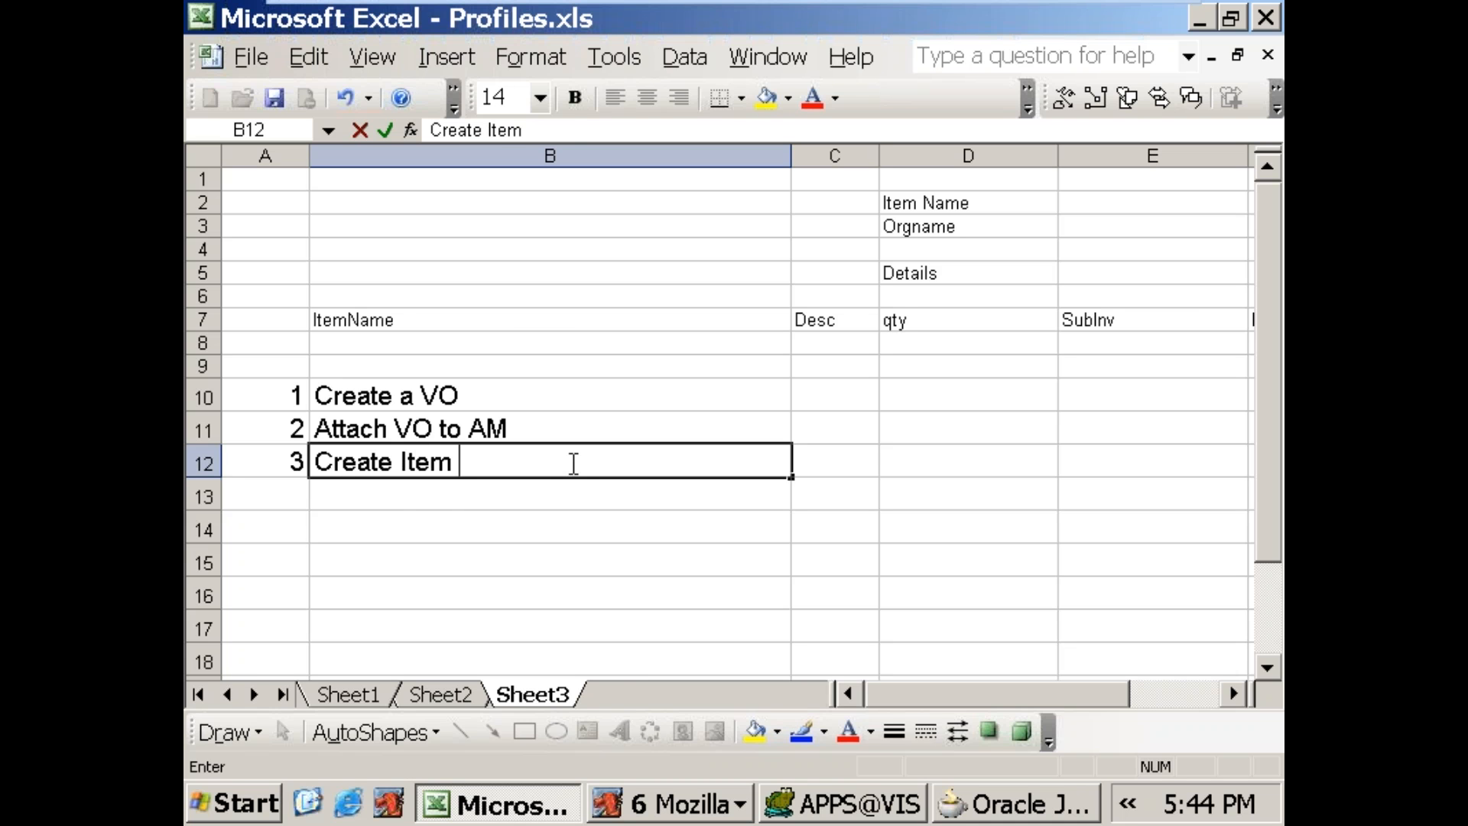
{"action": "type", "text": " (ItemSy"}
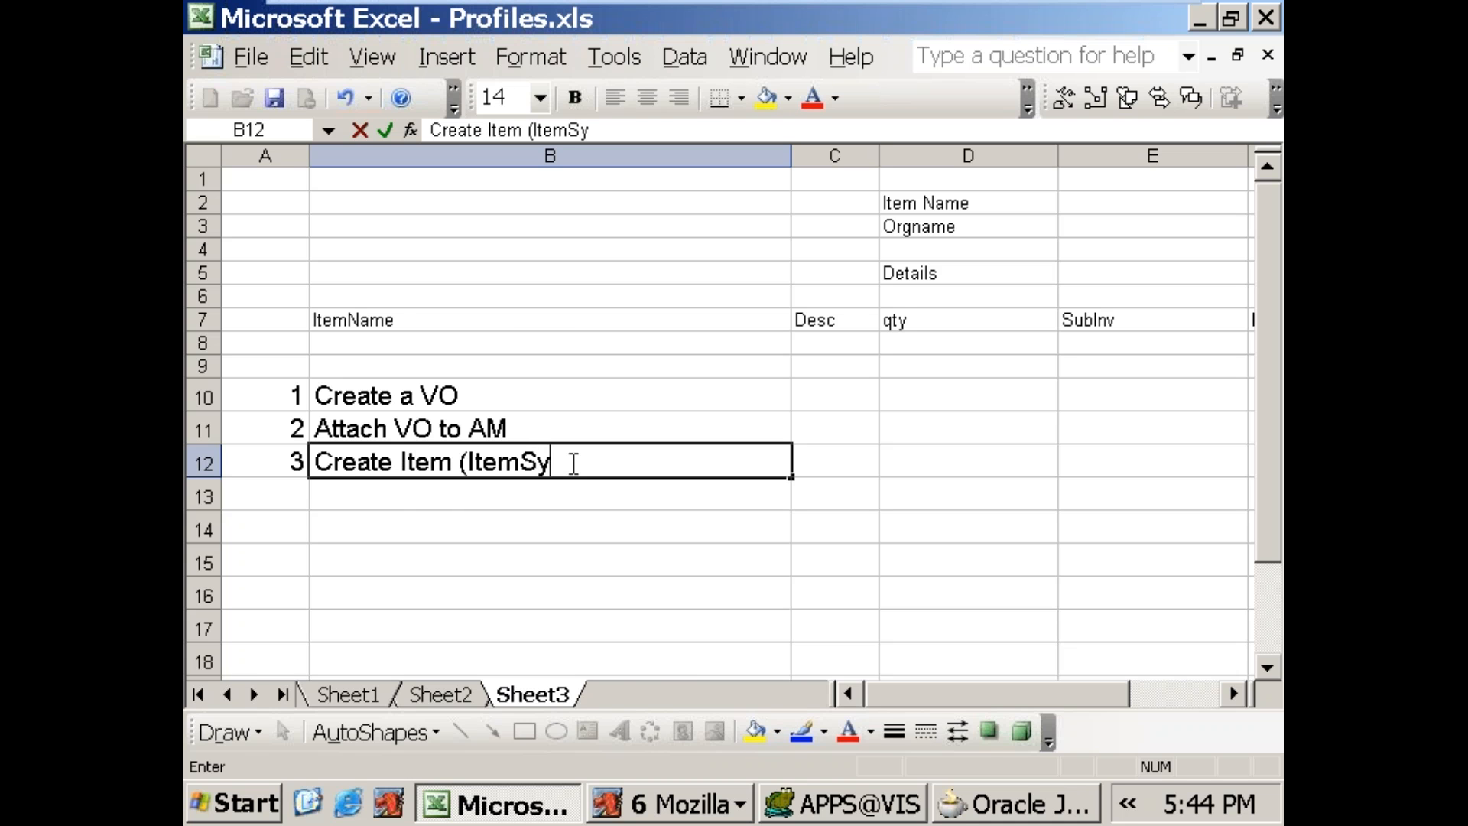
{"action": "key", "text": "BackSpace"}
{"action": "type", "text": "tyle = messageLov"}
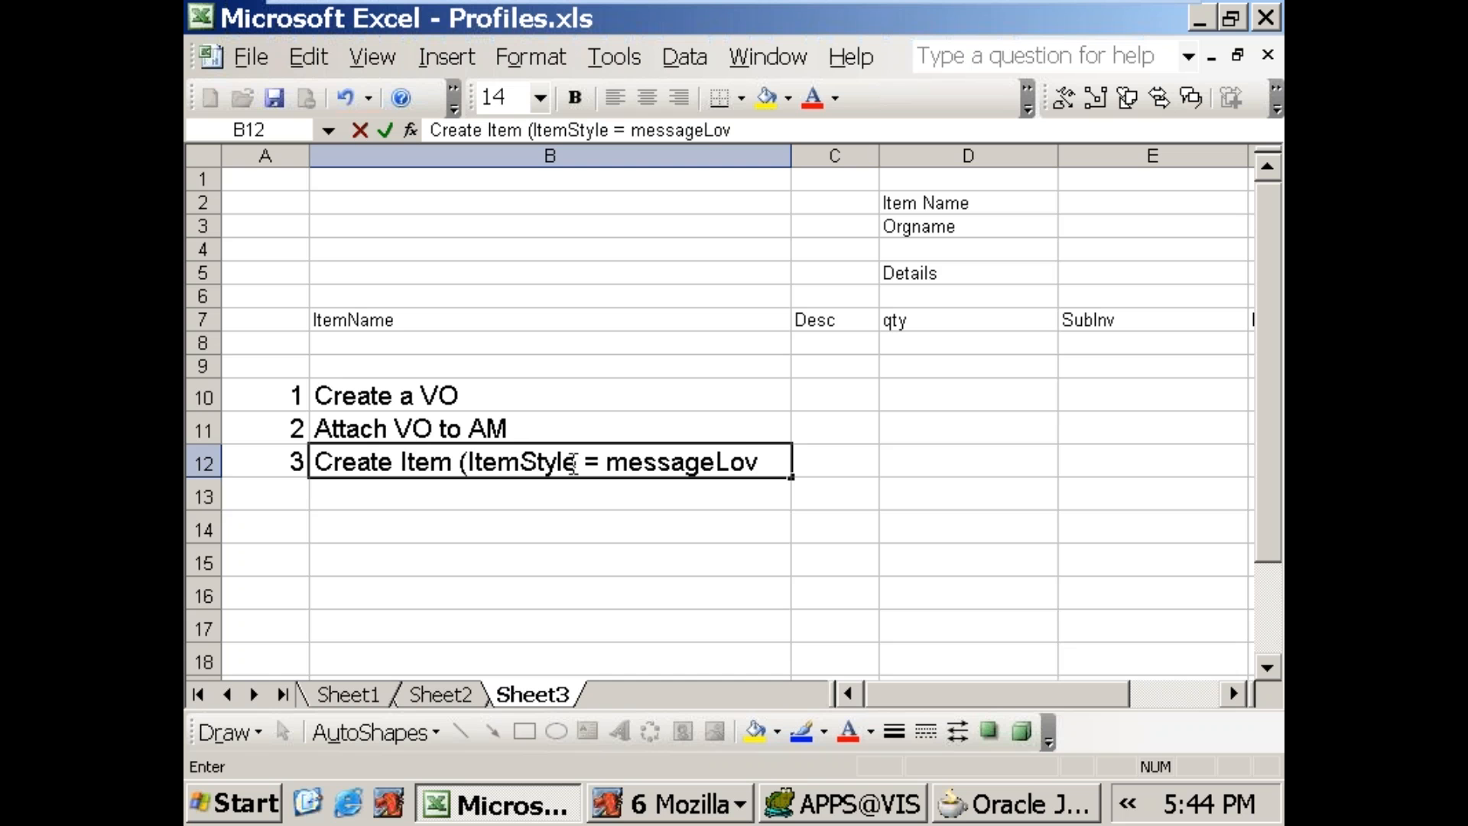
{"action": "type", "text": "Choice)"}
{"action": "key", "text": "Return"}
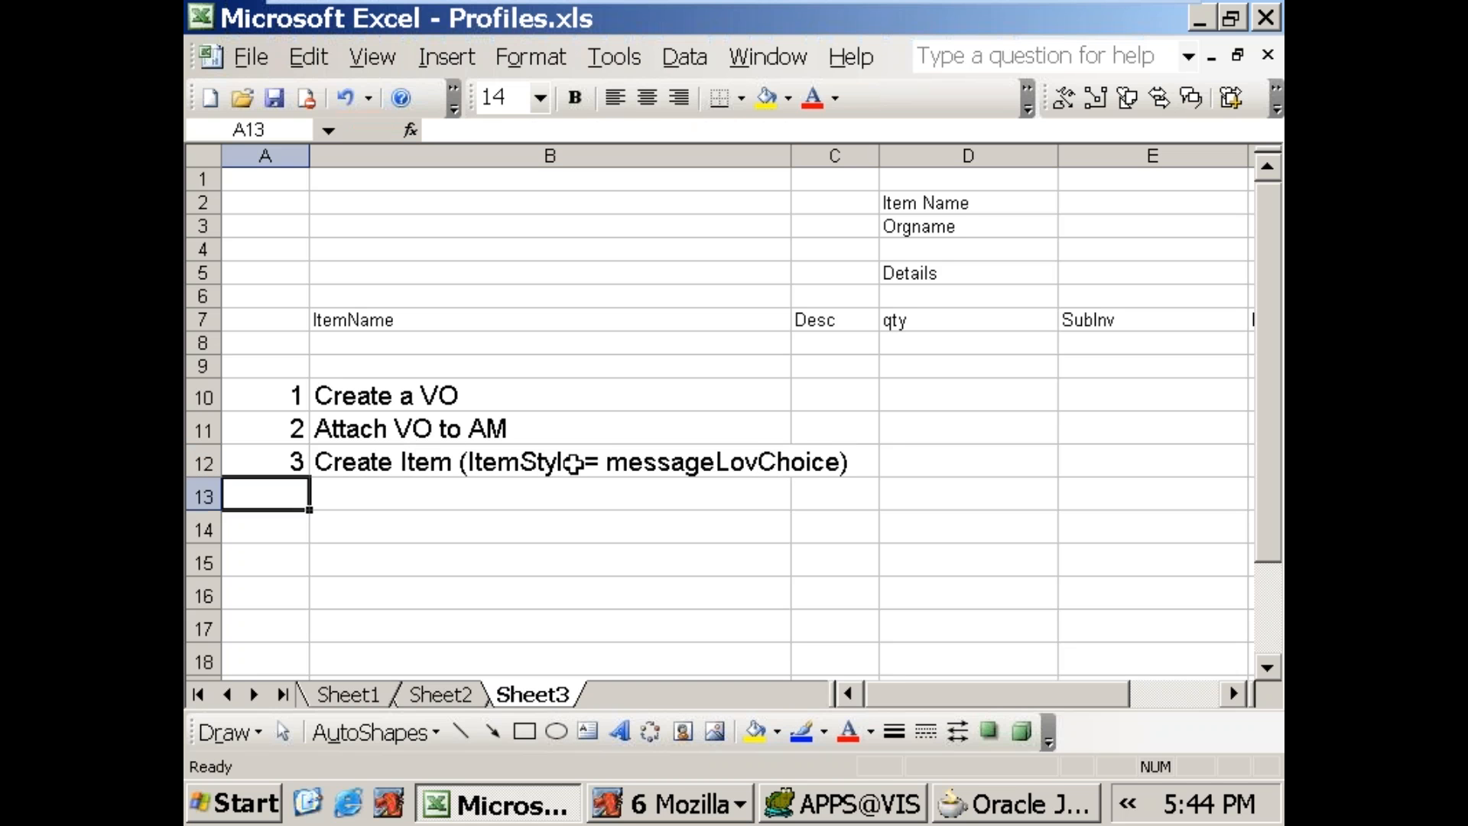
{"action": "left_click", "coordinate": [699, 462]}
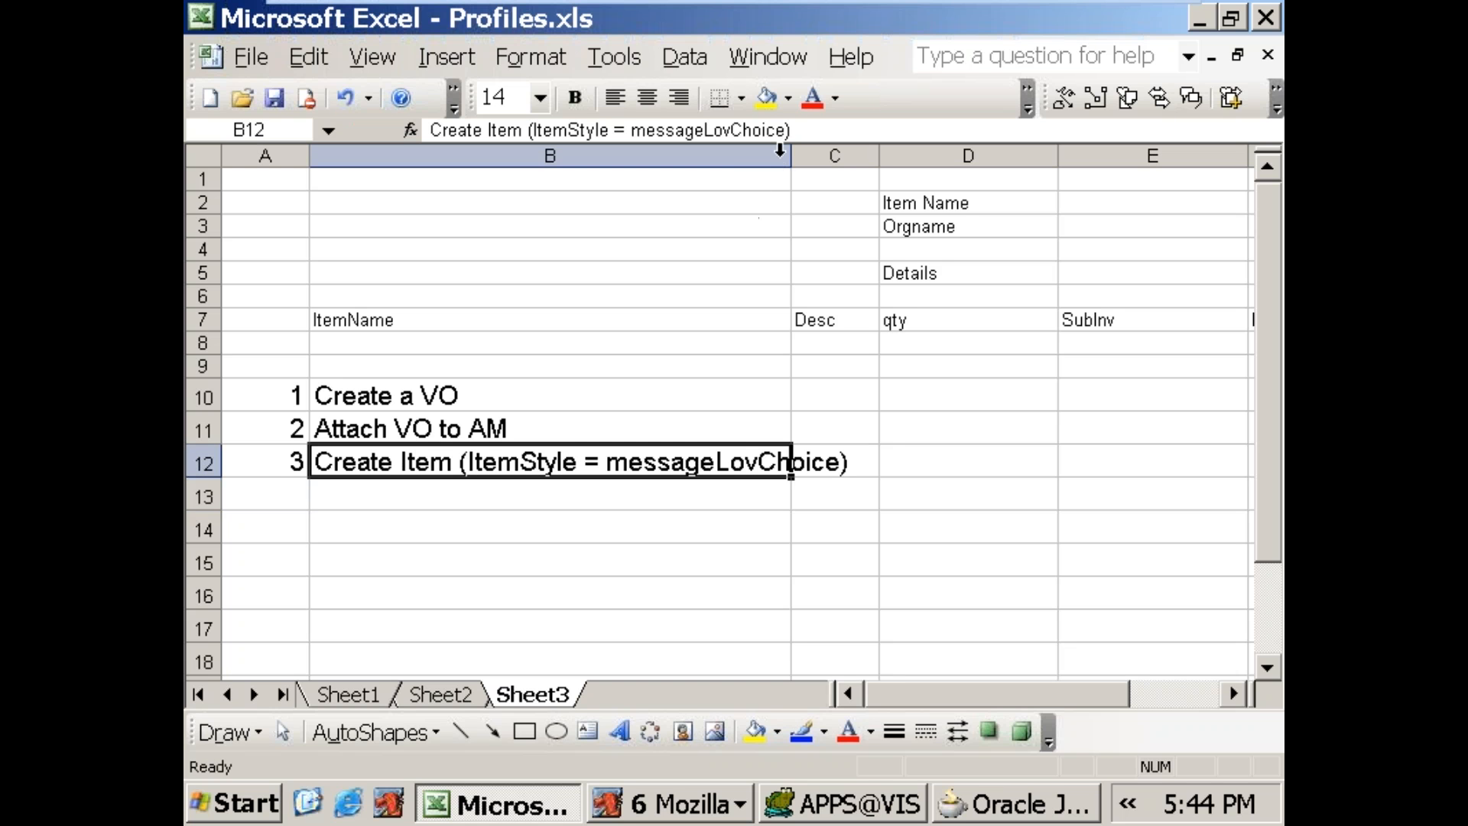
{"action": "left_click_drag", "start_coordinate": [790, 162], "coordinate": [897, 179]}
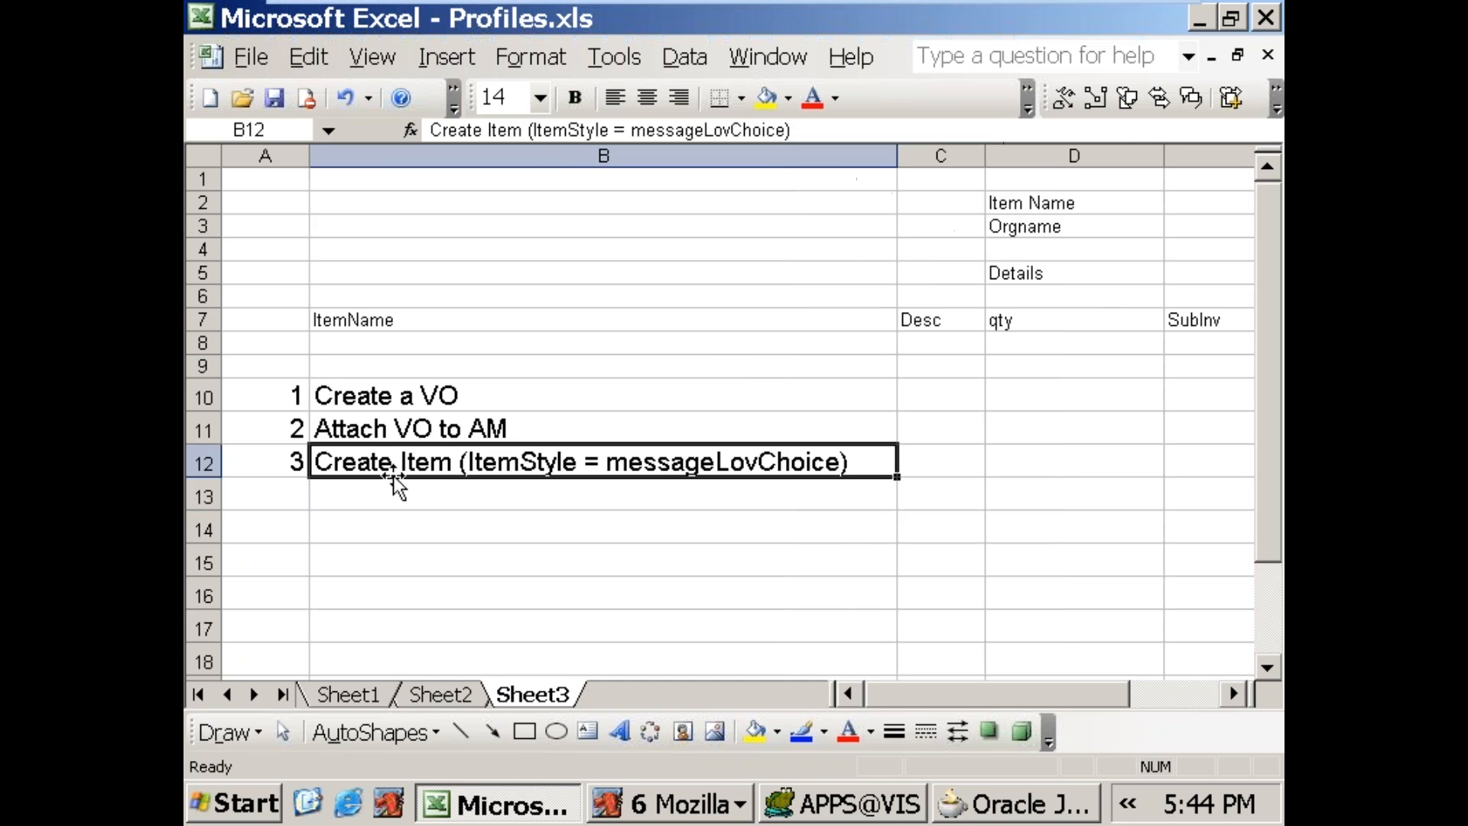
Step: Switch to the Mozilla error page, open its exception details and read the exception messages there
{"action": "left_click", "coordinate": [295, 482]}
{"action": "left_click", "coordinate": [669, 803]}
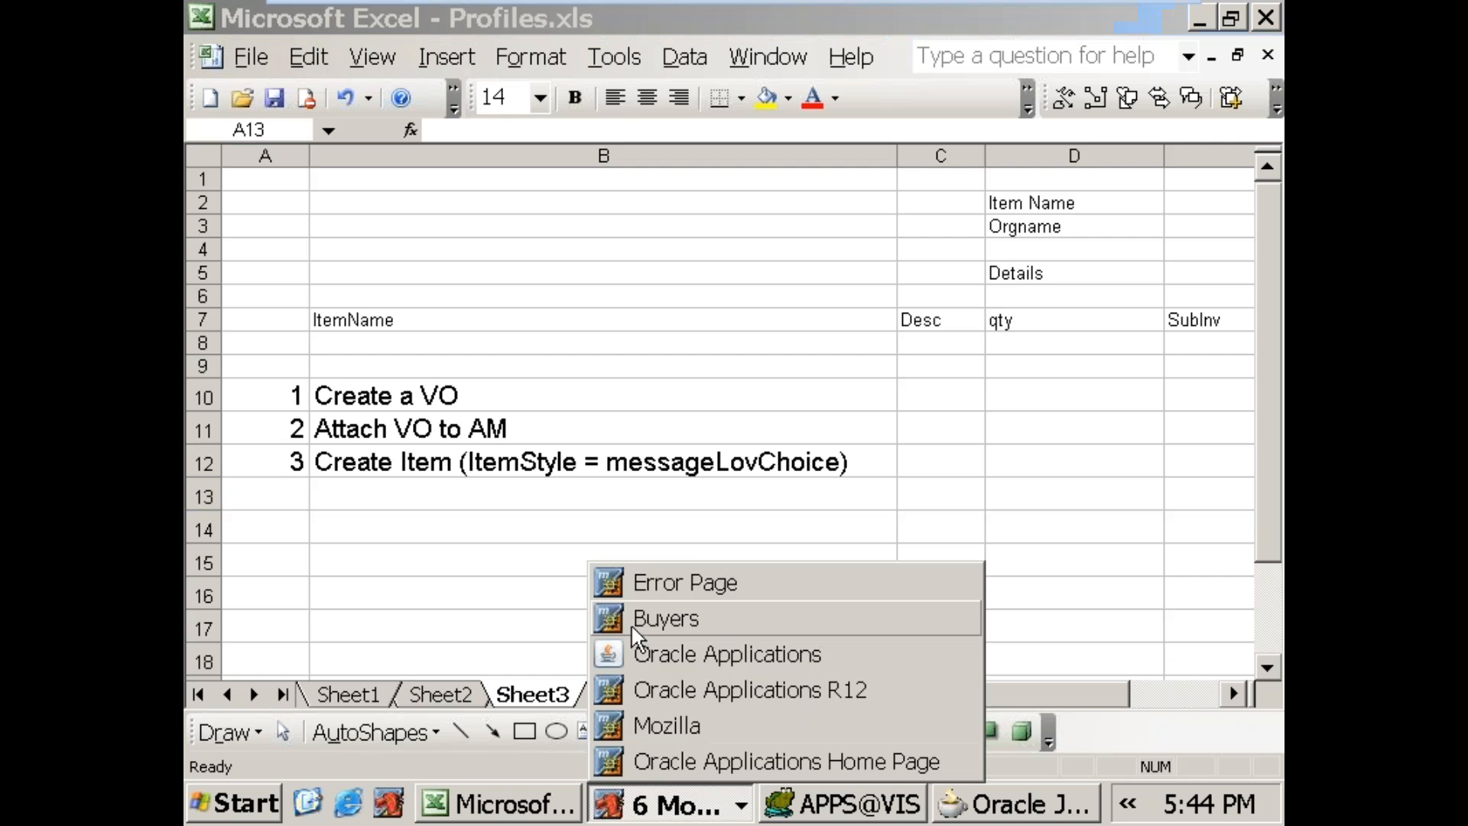
{"action": "left_click", "coordinate": [656, 572]}
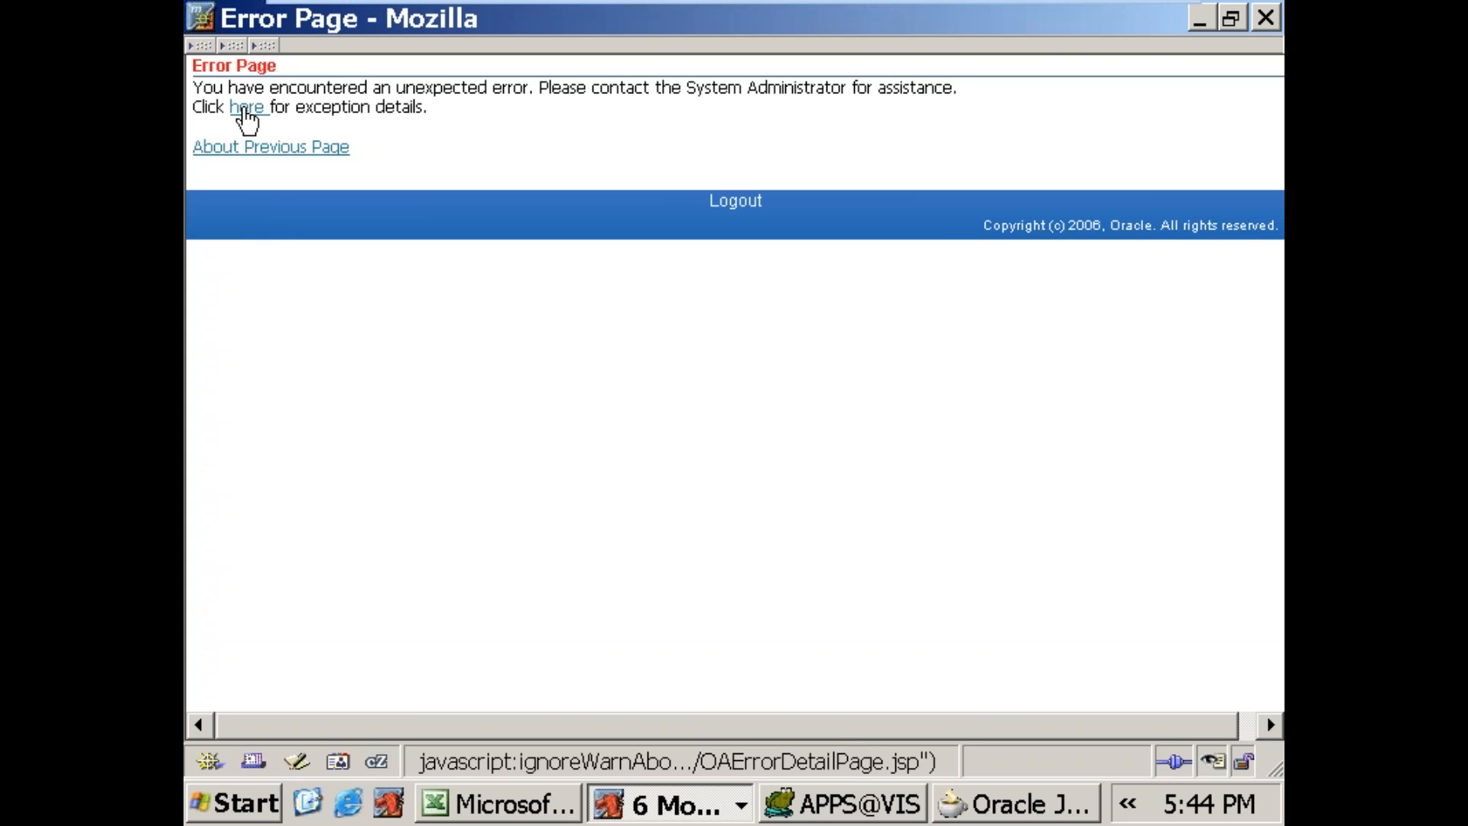
{"action": "left_click", "coordinate": [245, 110]}
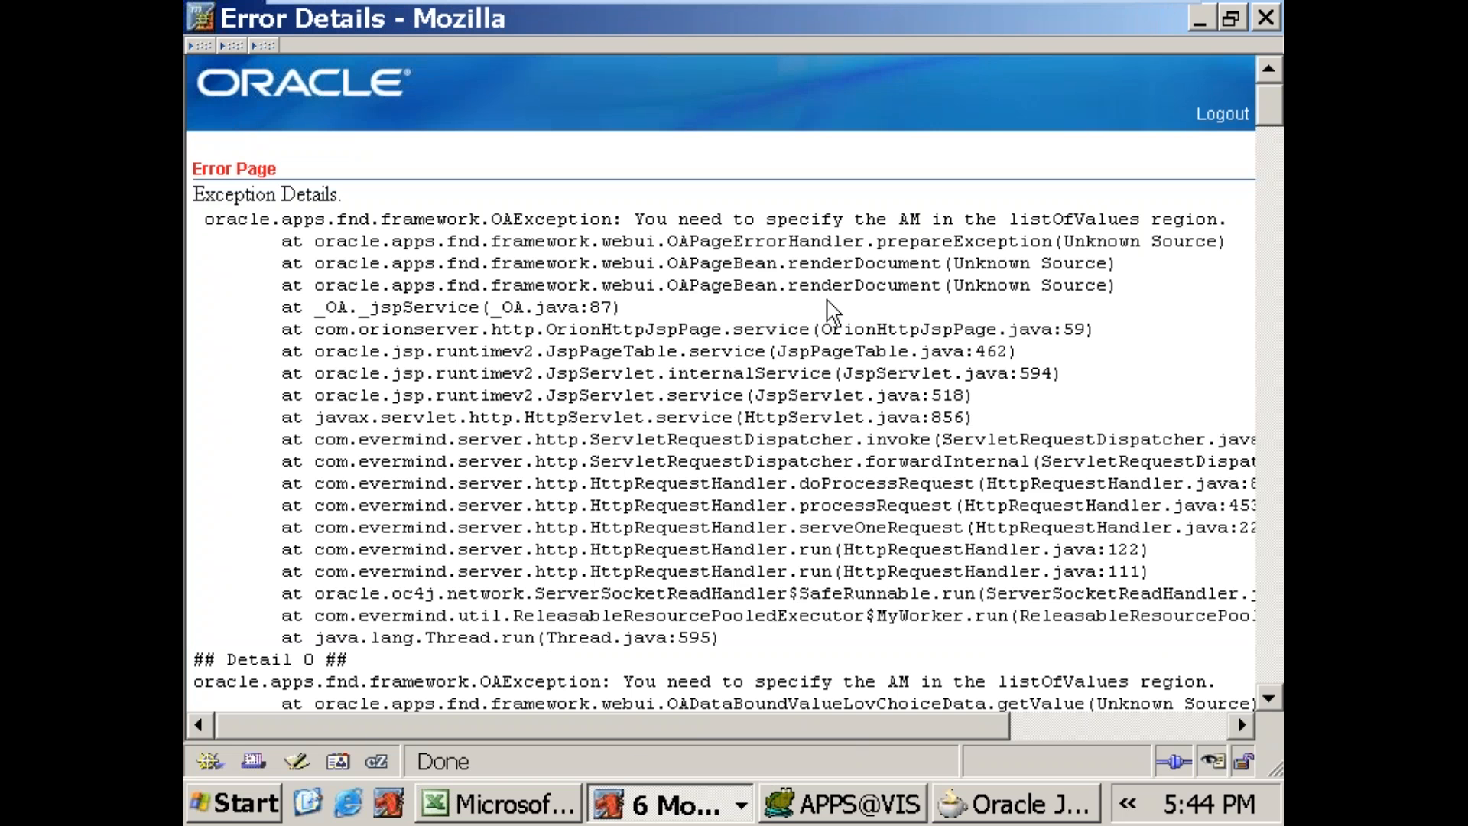
{"action": "left_click_drag", "start_coordinate": [627, 218], "coordinate": [1219, 214]}
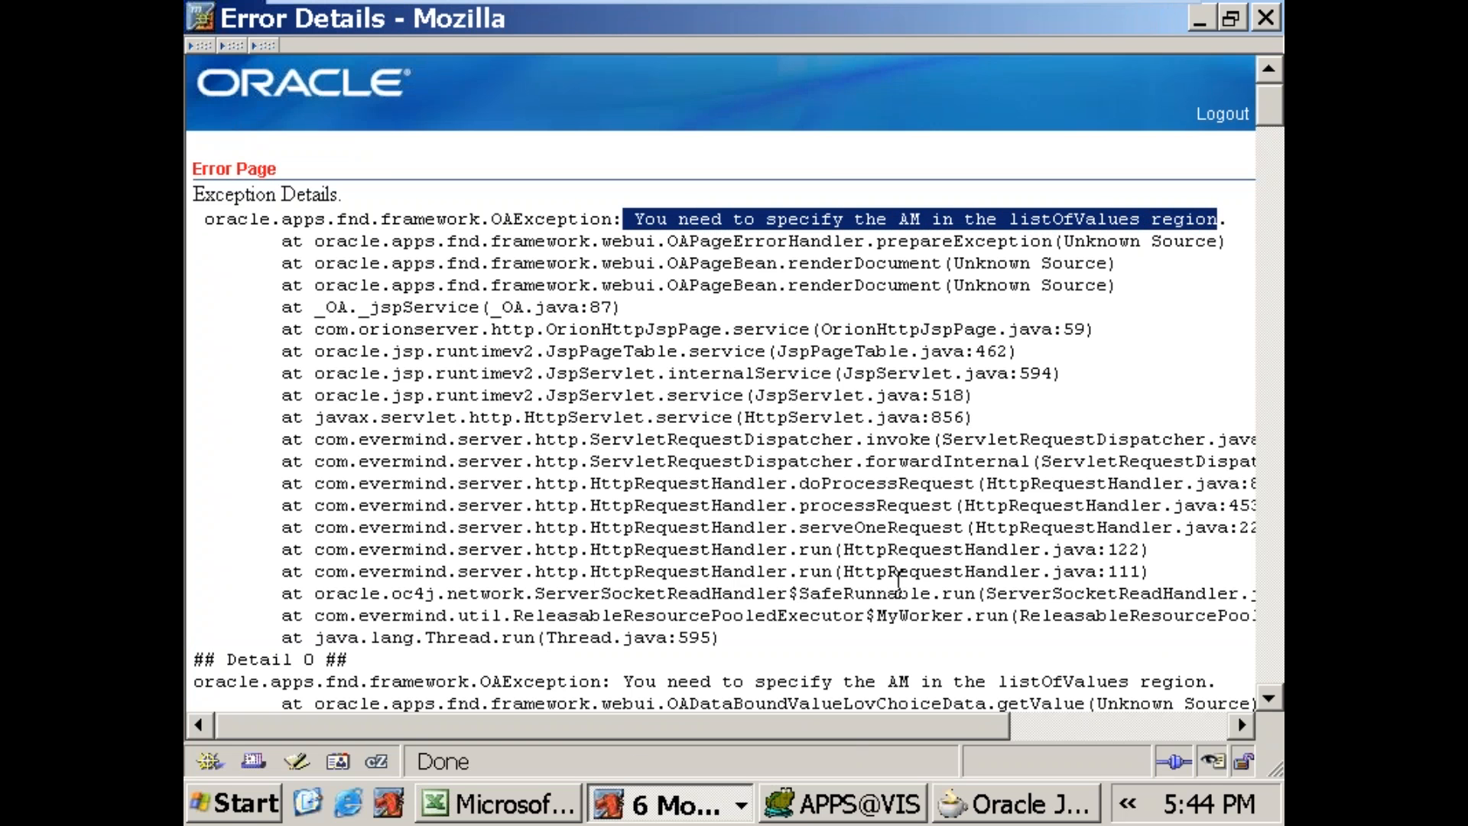
{"action": "scroll", "coordinate": [753, 572], "scroll_direction": "down", "scroll_amount": 5}
{"action": "left_click_drag", "start_coordinate": [622, 368], "coordinate": [1218, 368]}
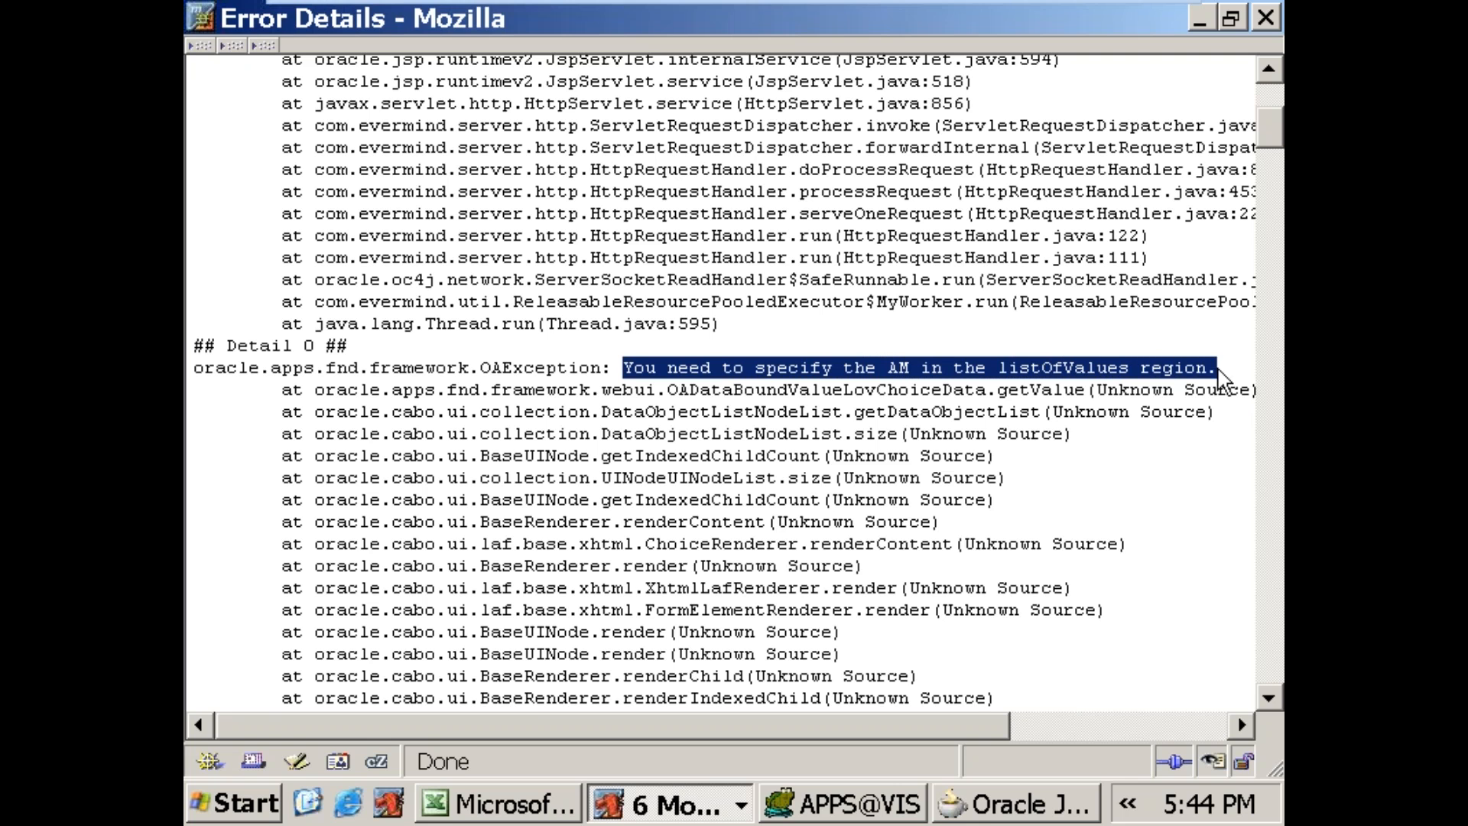
Step: Switch to JDeveloper and examine the properties of ITEM, itemslistVO1, Segment11, Description1 and lovMap1 in rtllovPG.xml
{"action": "left_click", "coordinate": [983, 803]}
{"action": "left_click", "coordinate": [571, 570]}
{"action": "left_click", "coordinate": [571, 570]}
{"action": "left_click", "coordinate": [464, 377]}
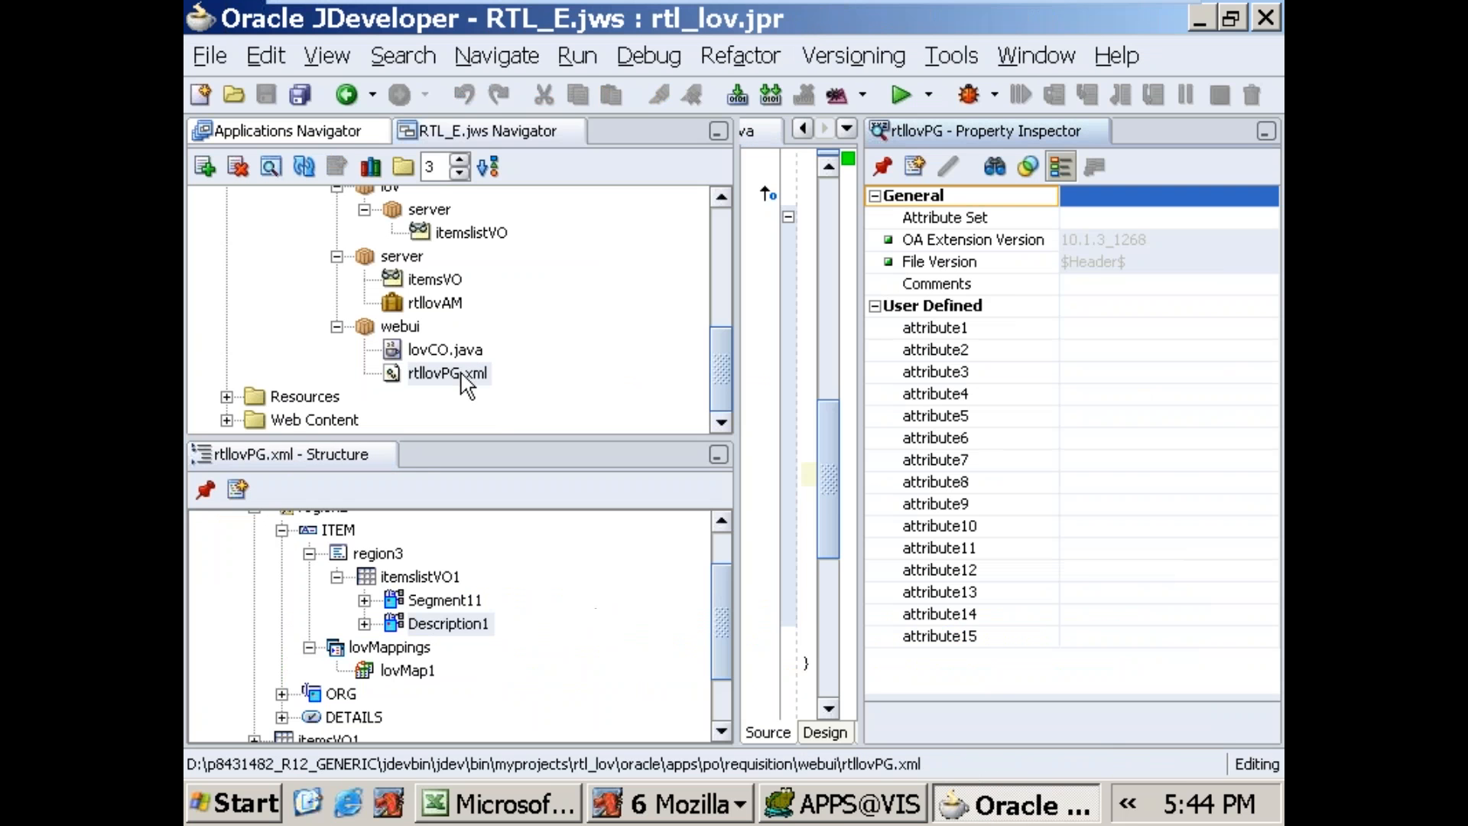
{"action": "left_click_drag", "start_coordinate": [723, 664], "coordinate": [734, 612]}
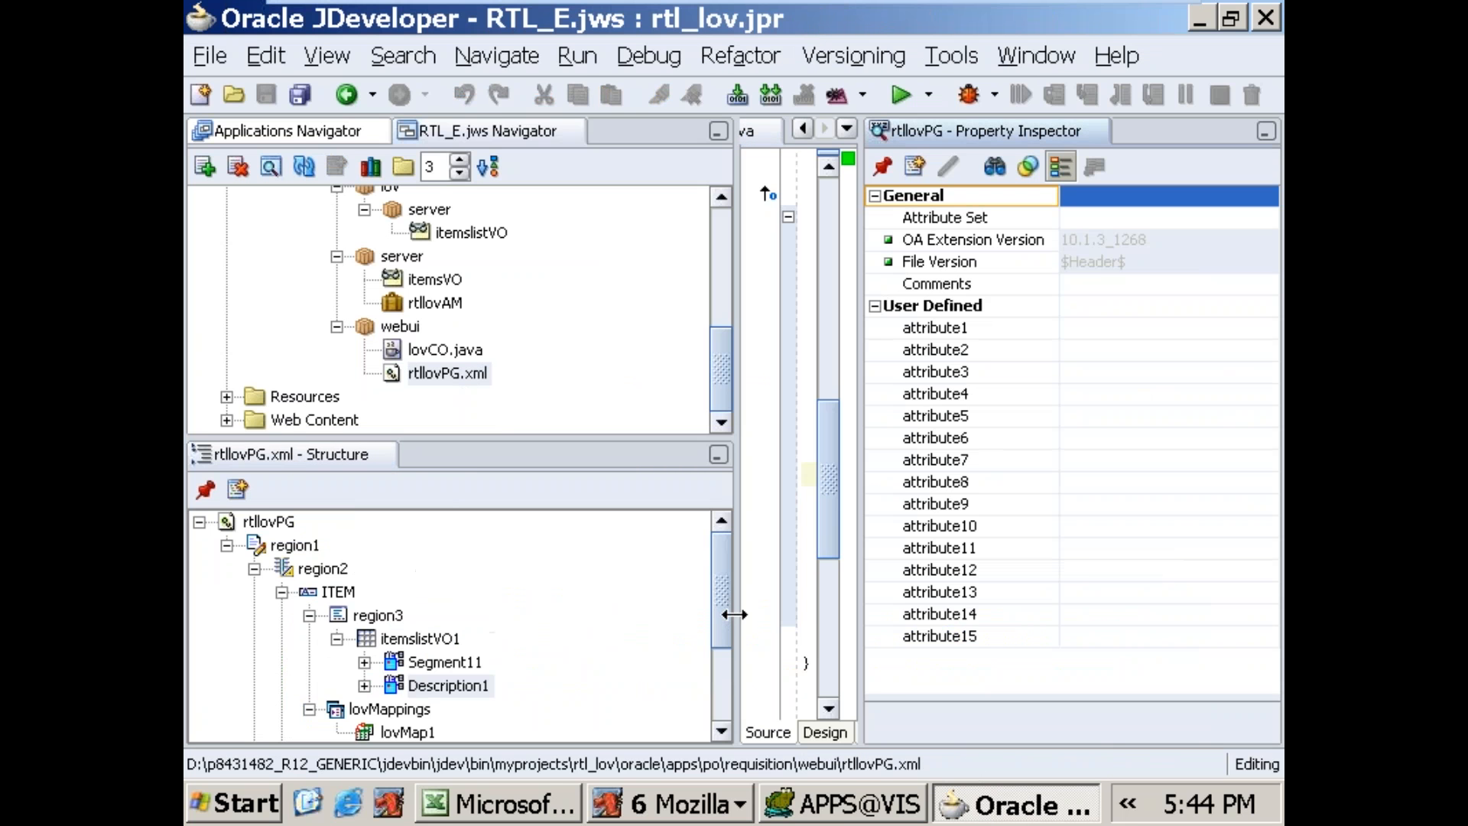
{"action": "left_click", "coordinate": [339, 594]}
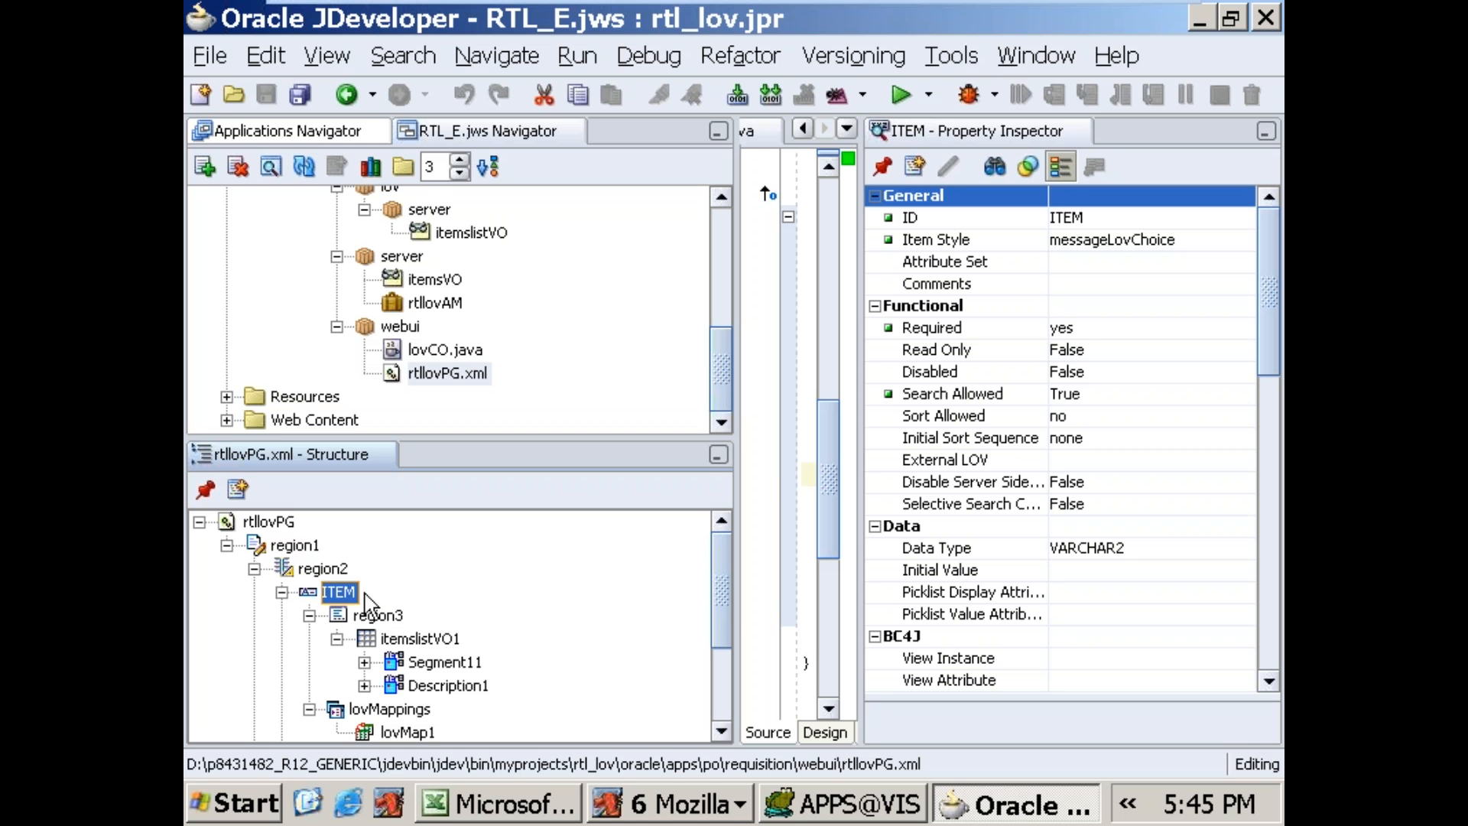
{"action": "left_click", "coordinate": [396, 641]}
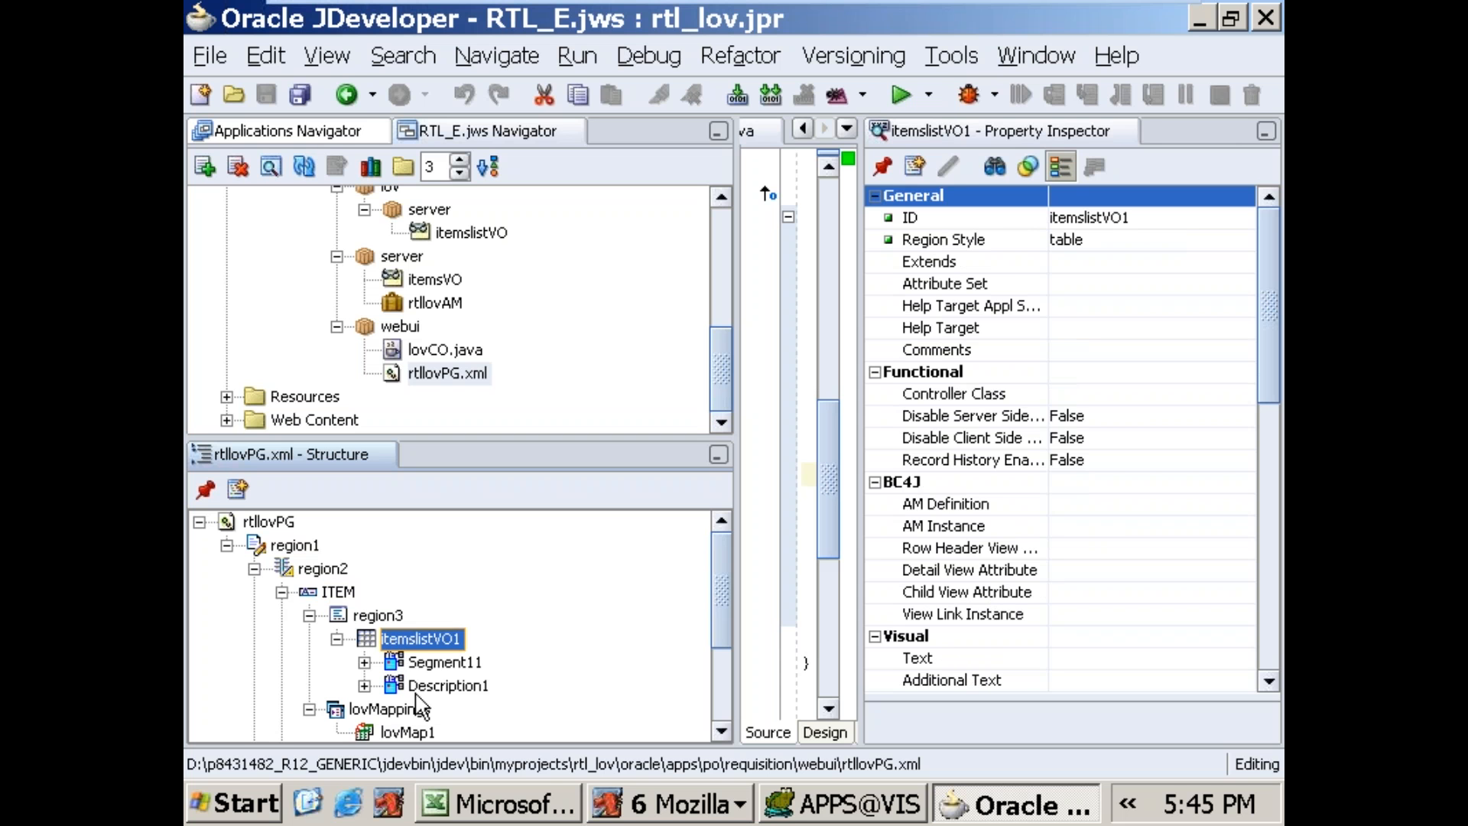
{"action": "left_click", "coordinate": [440, 664]}
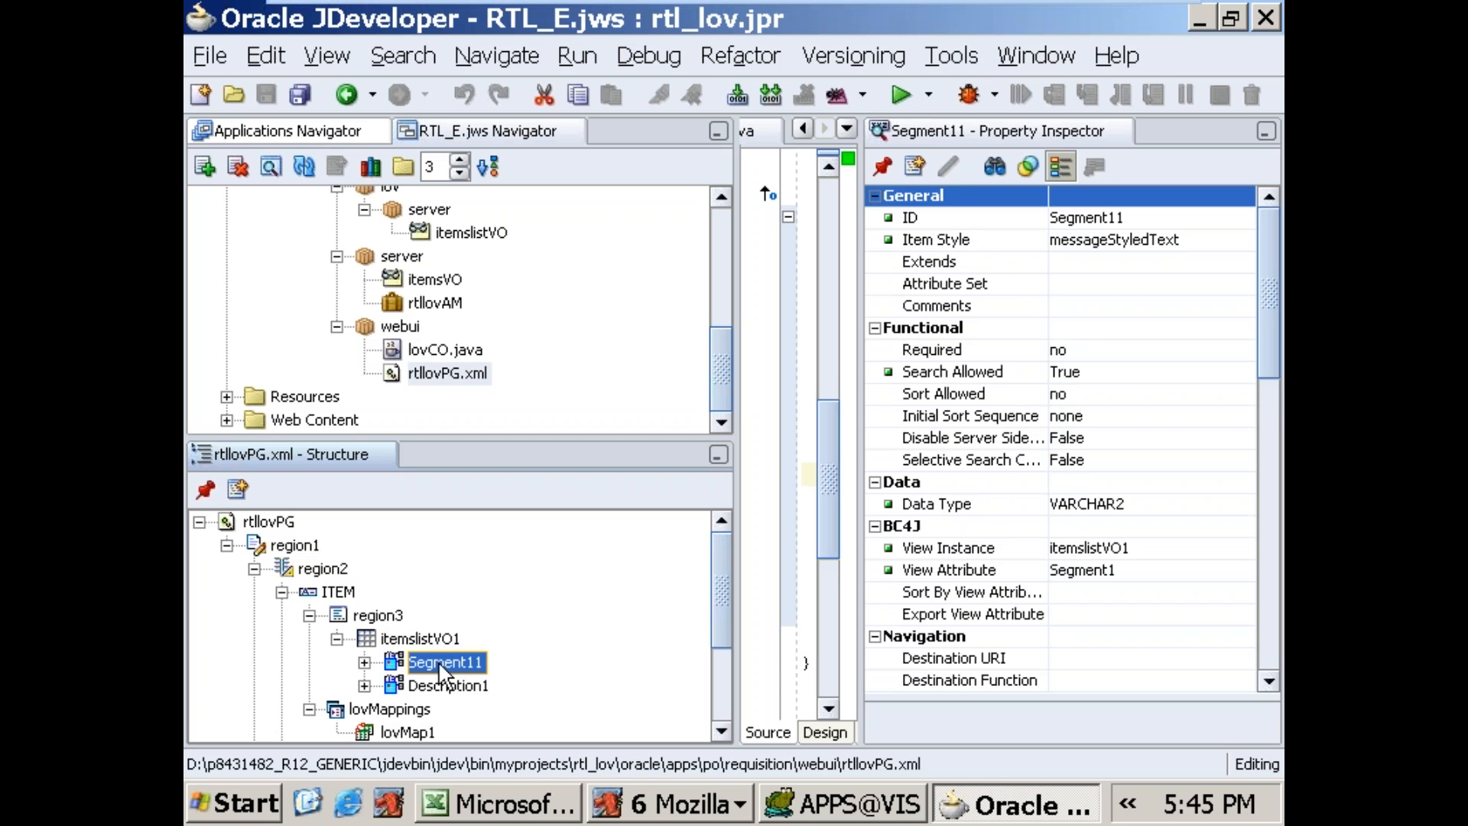
{"action": "left_click", "coordinate": [453, 687]}
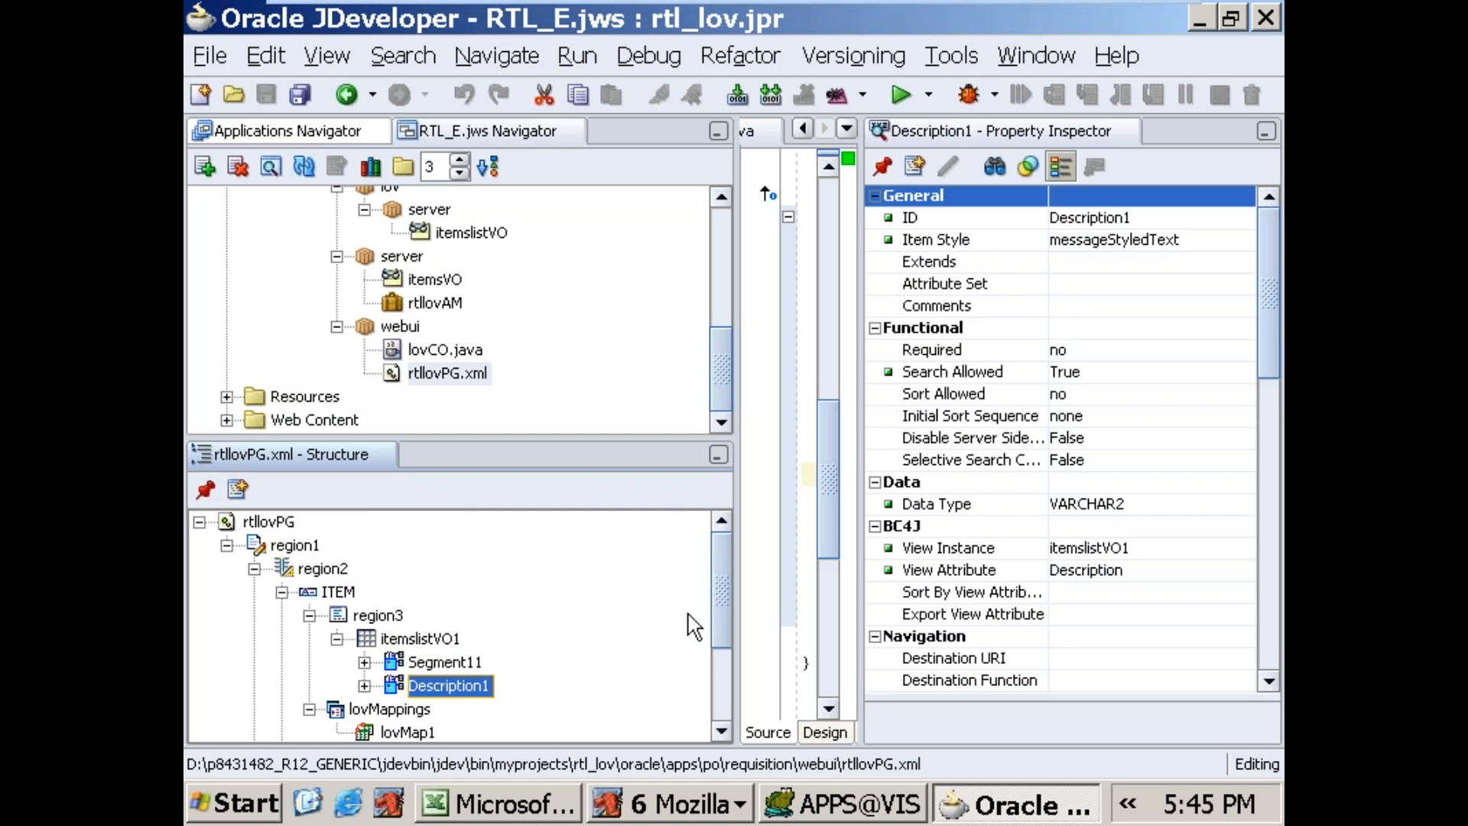
{"action": "left_click_drag", "start_coordinate": [728, 582], "coordinate": [727, 631]}
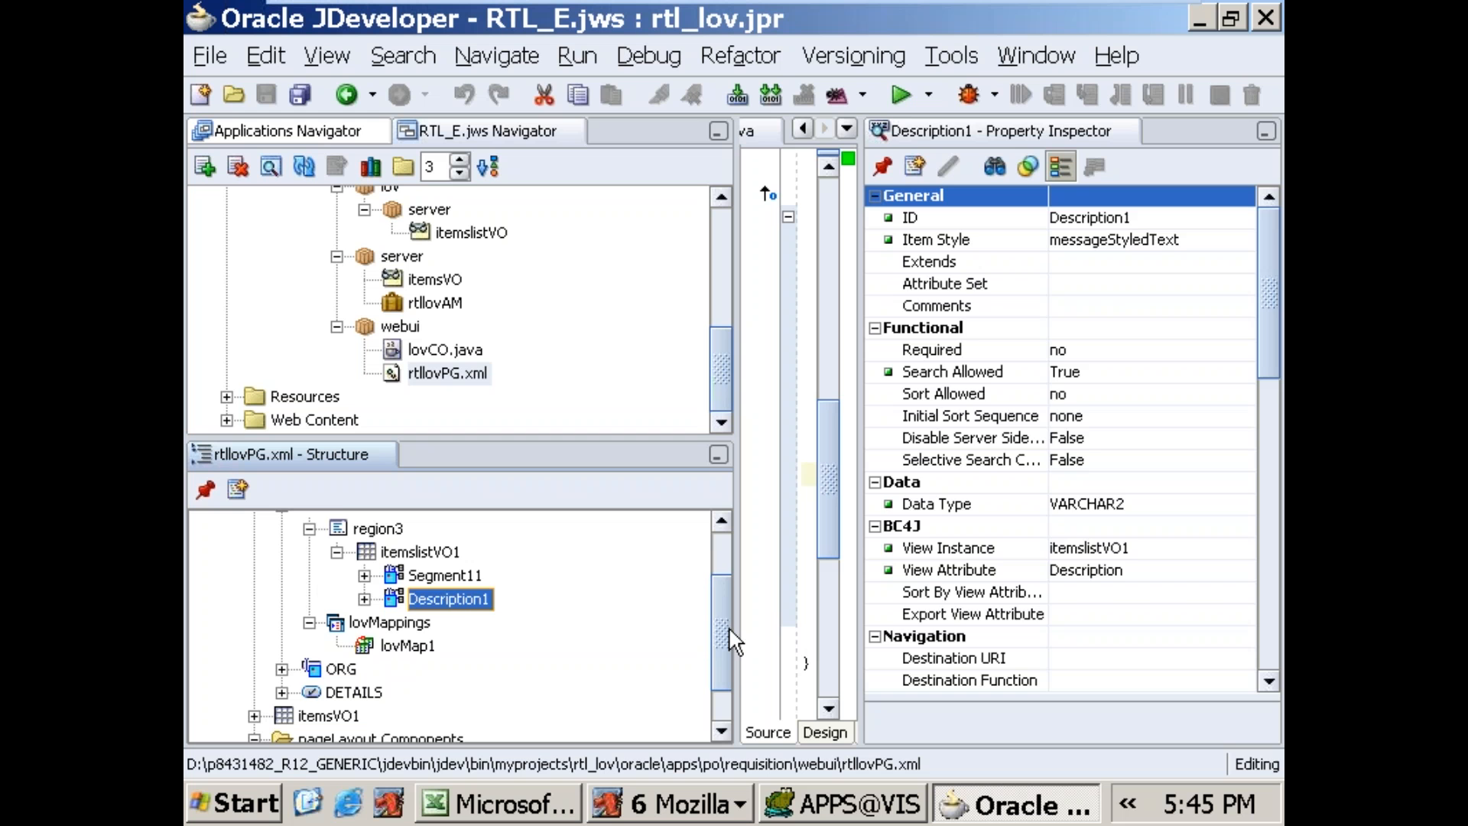
{"action": "left_click", "coordinate": [390, 644]}
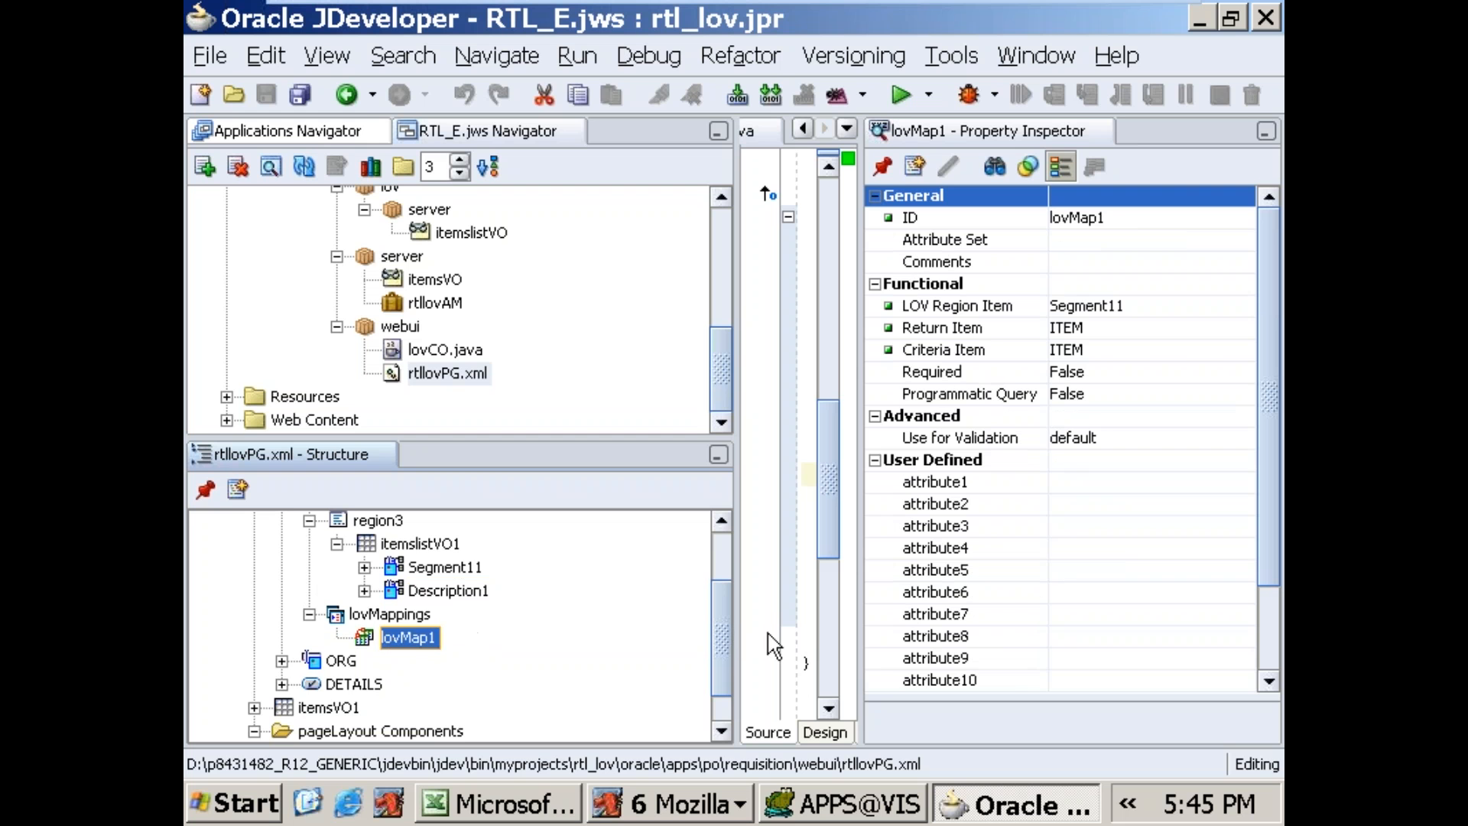
{"action": "left_click_drag", "start_coordinate": [724, 654], "coordinate": [727, 608]}
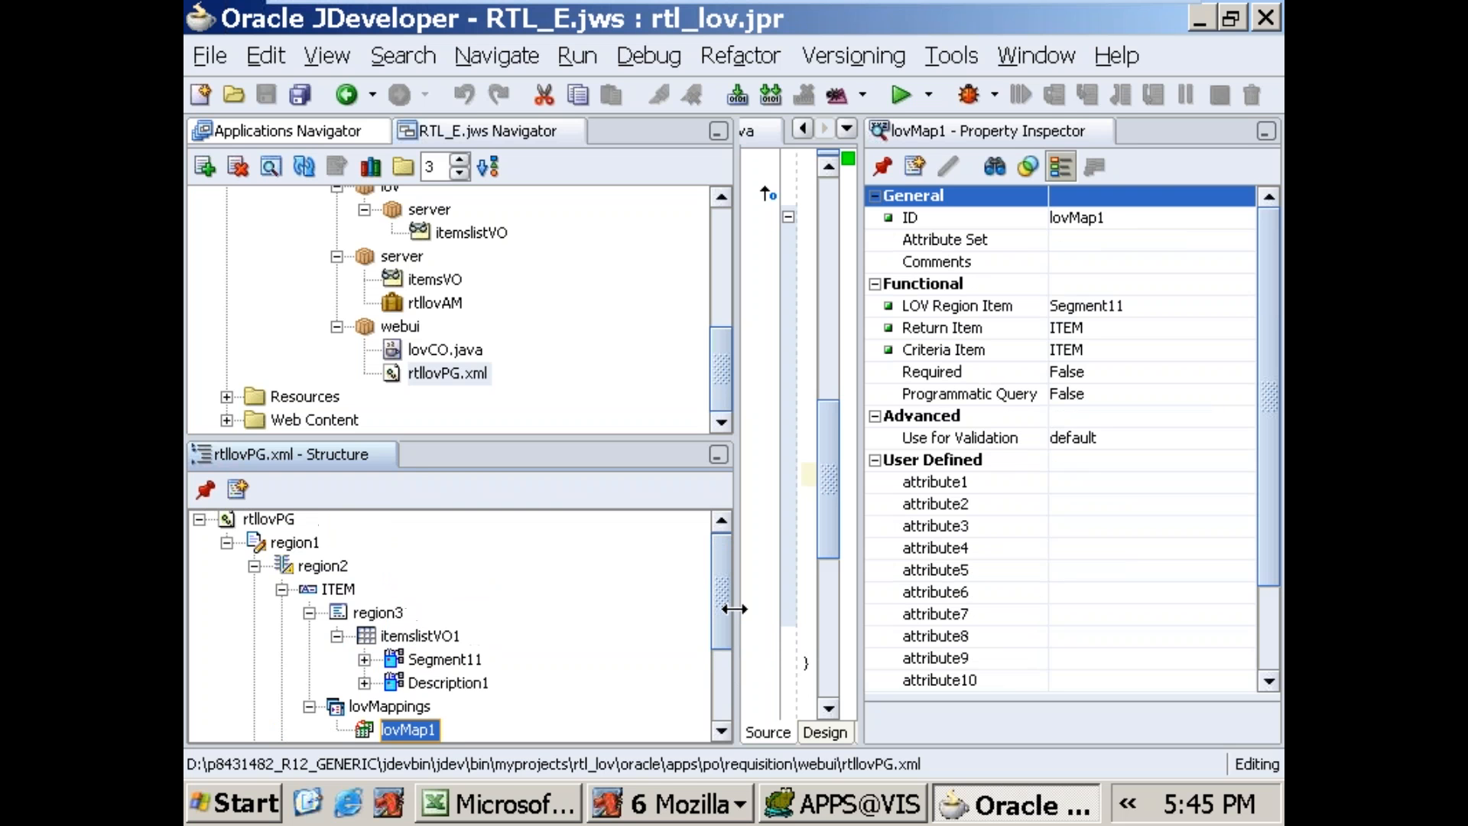
Step: Set the AM Definition of the listOfValues region region3 to rtl_lov.oracle.apps.po.requisition.server.rtllovAM, rechecking the error details in Mozilla
{"action": "left_click", "coordinate": [343, 617]}
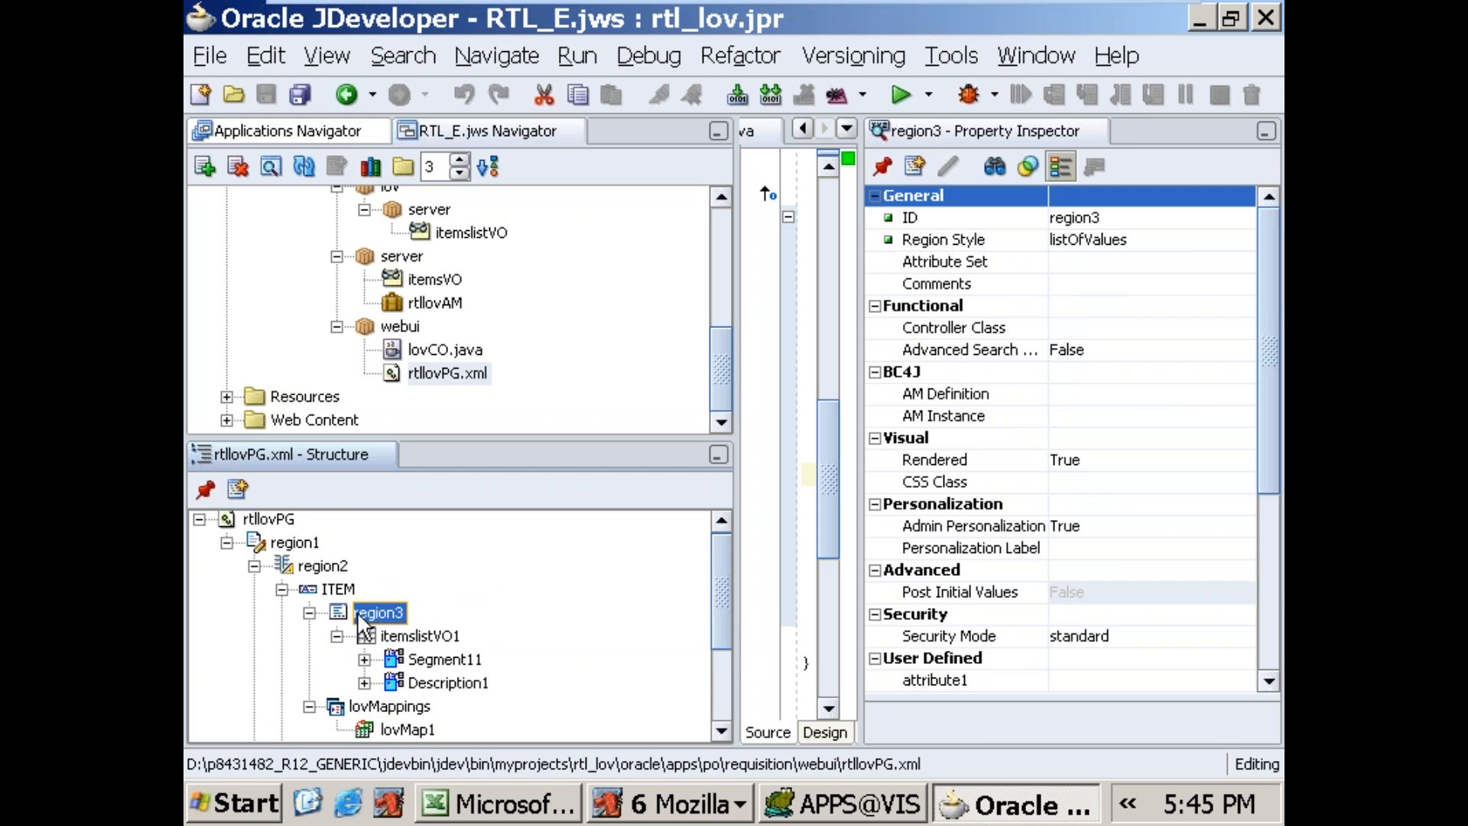
{"action": "left_click", "coordinate": [1120, 393]}
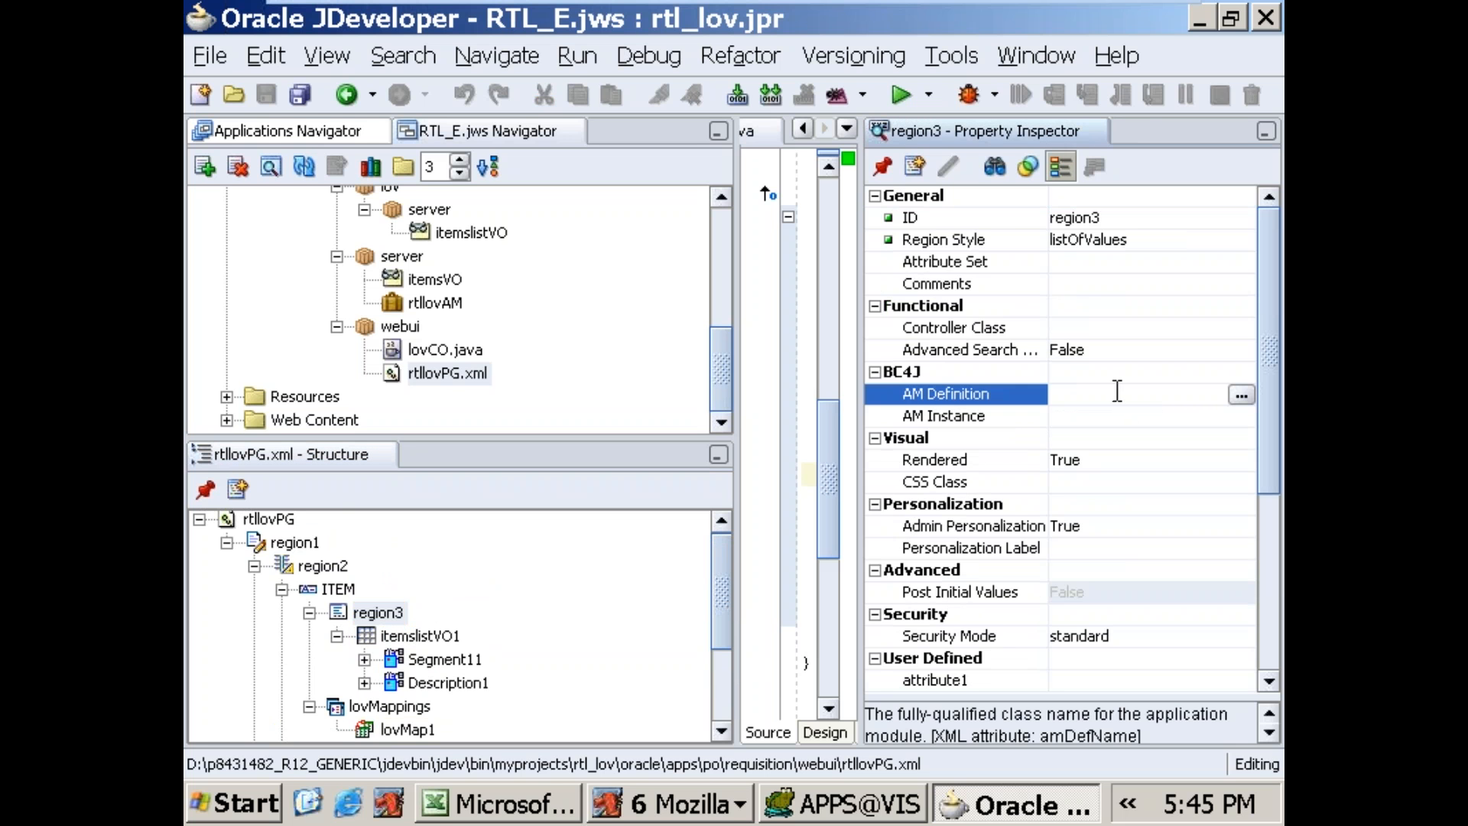
{"action": "left_click", "coordinate": [669, 803]}
{"action": "left_click", "coordinate": [673, 495]}
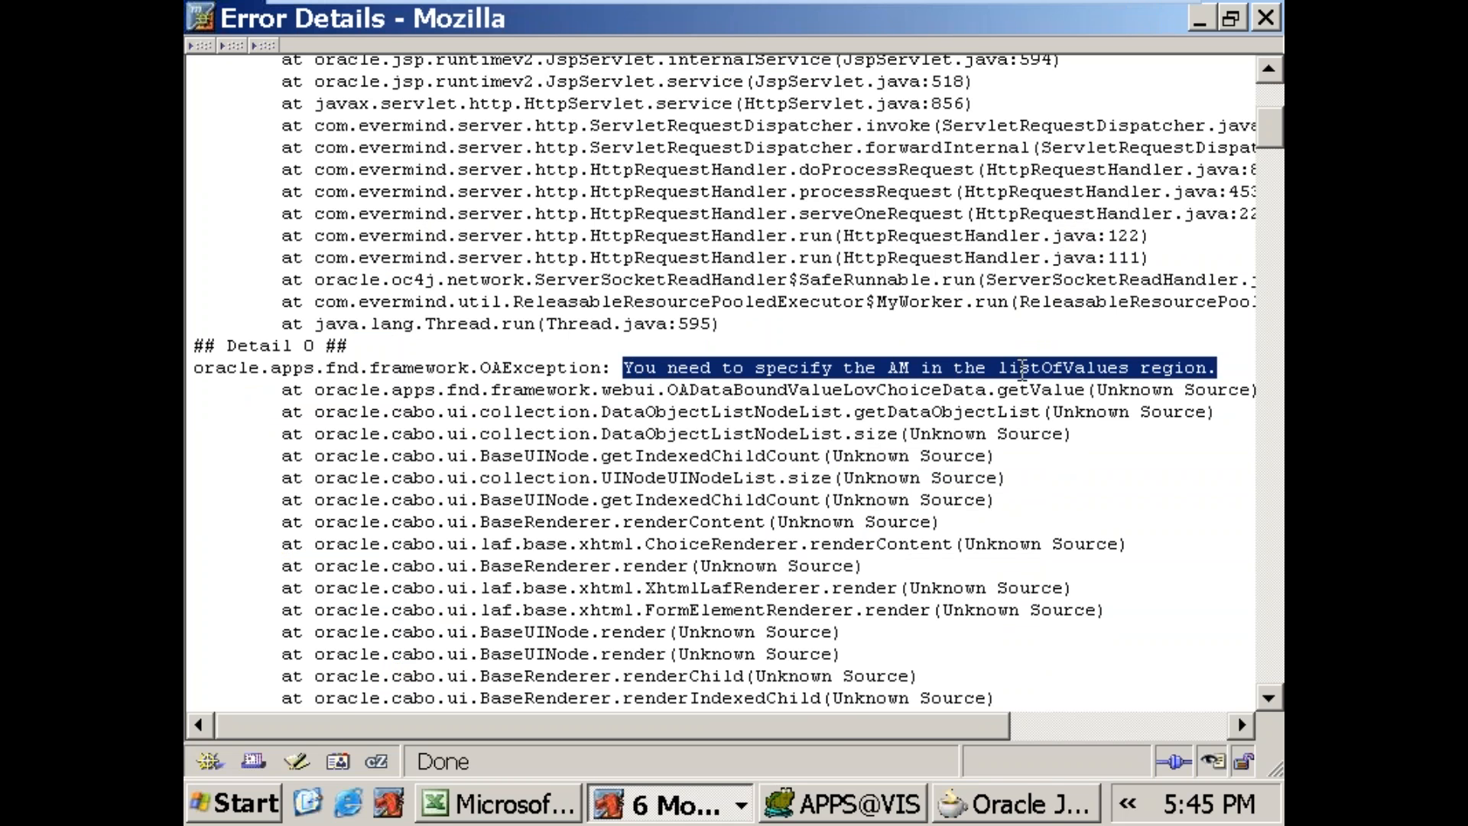
{"action": "left_click", "coordinate": [1025, 803]}
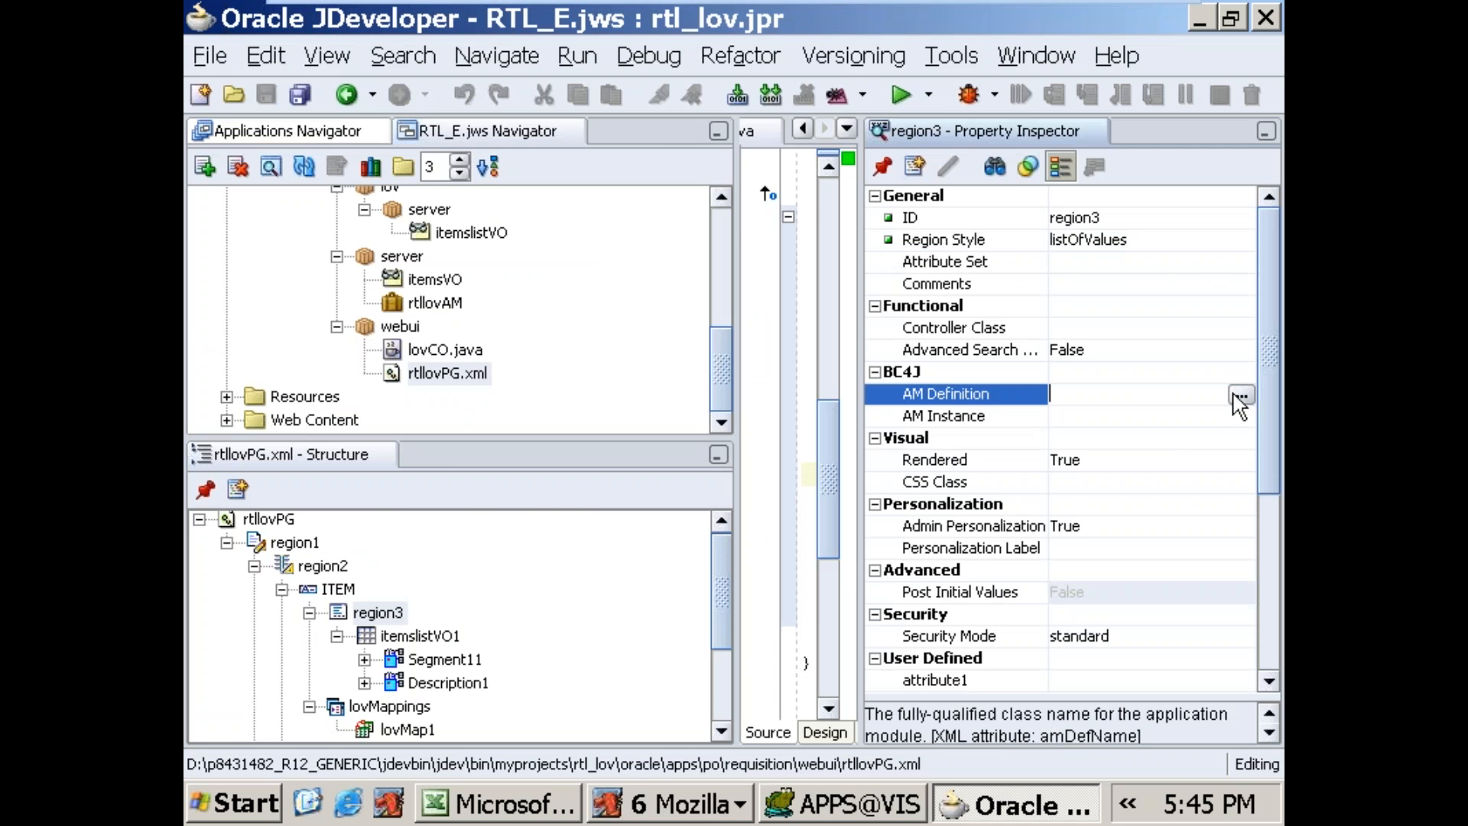
{"action": "left_click", "coordinate": [1239, 396]}
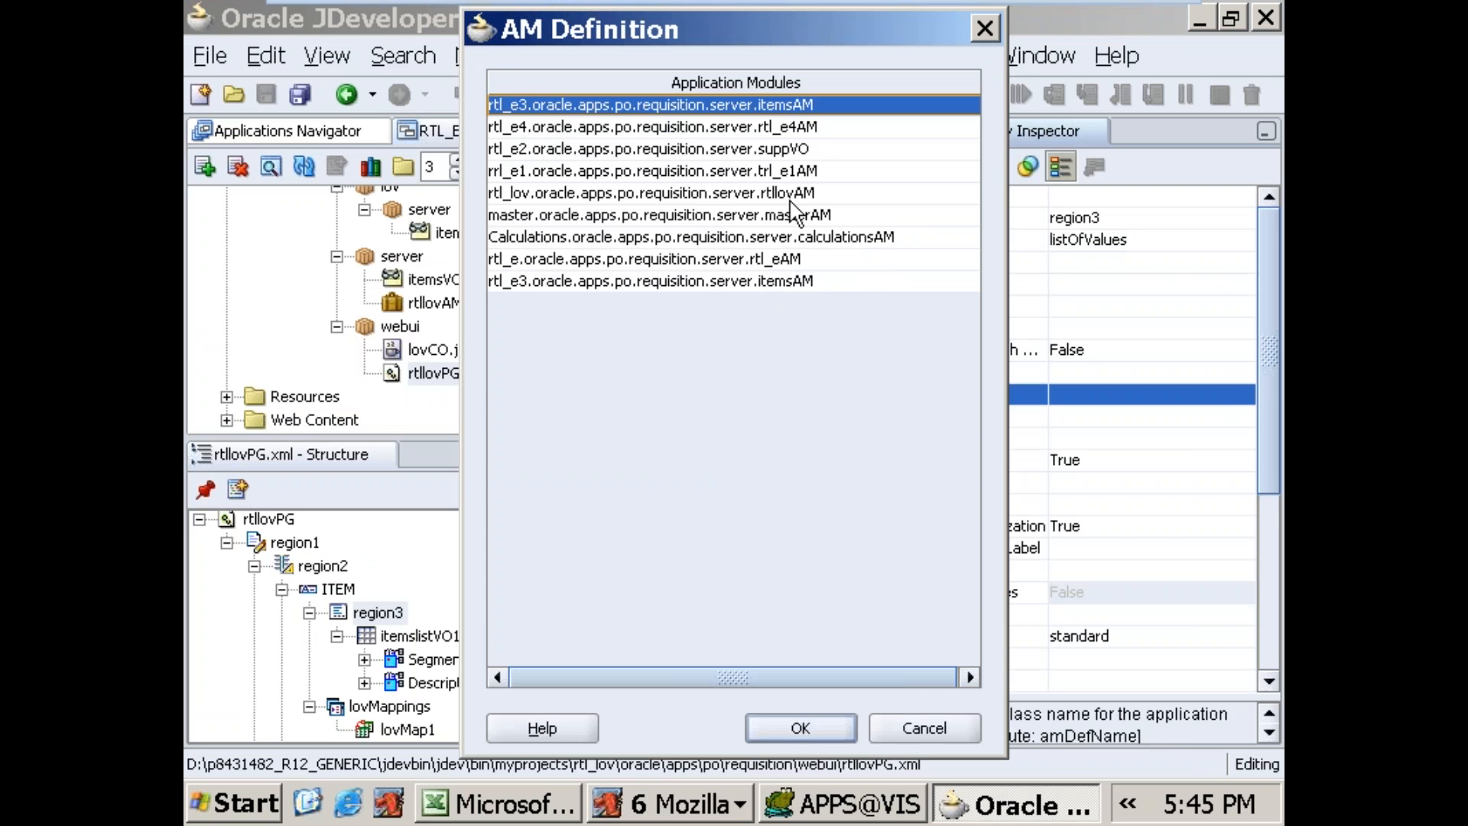
{"action": "left_click", "coordinate": [789, 194]}
{"action": "left_click", "coordinate": [796, 727]}
{"action": "left_click", "coordinate": [1107, 354]}
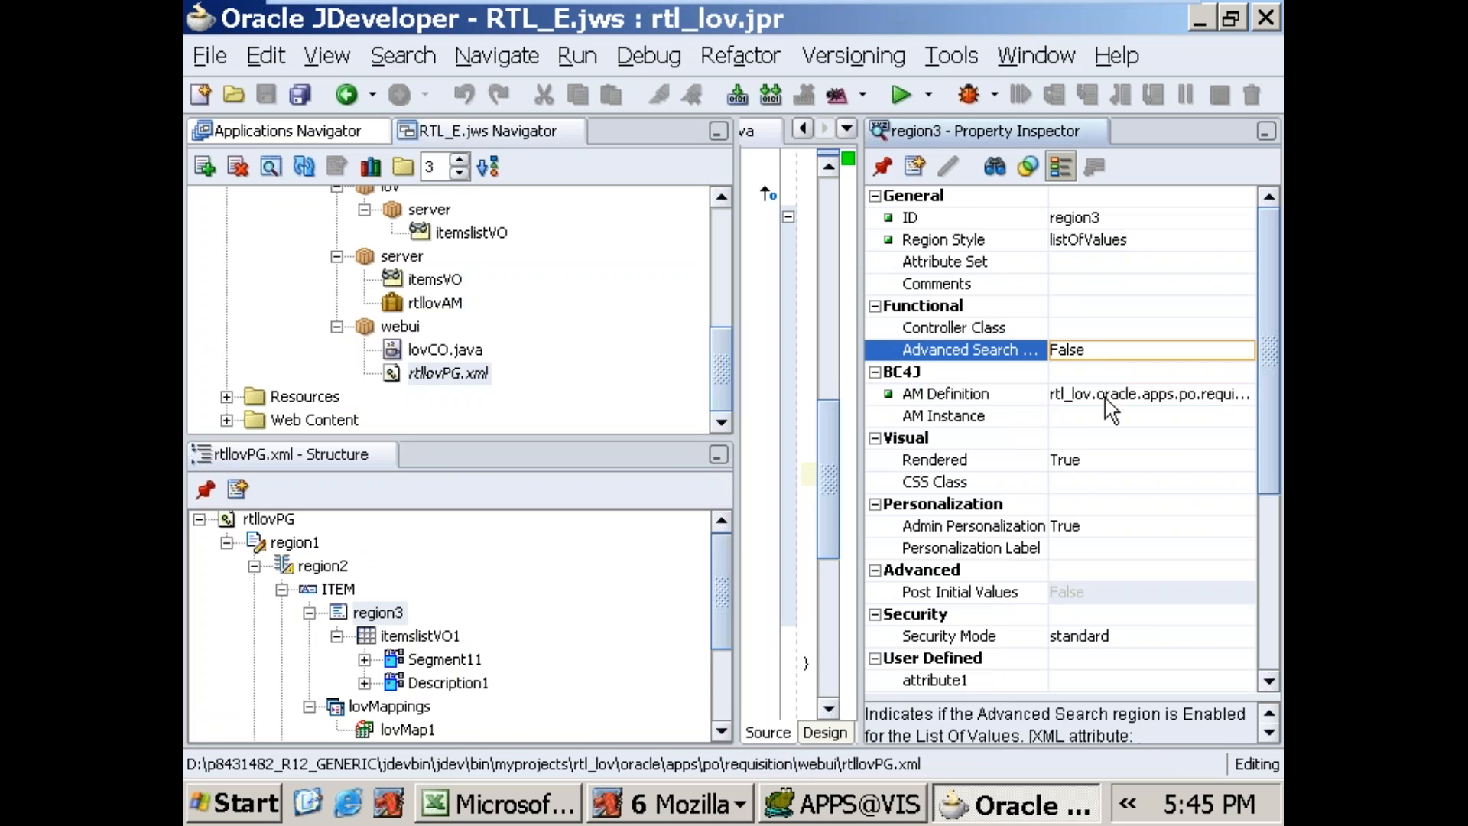
Step: Close the old Mozilla error window and run rtllovPG.xml again from JDeveloper
{"action": "left_click", "coordinate": [671, 812]}
{"action": "right_click", "coordinate": [687, 572]}
{"action": "left_click", "coordinate": [734, 763]}
{"action": "left_click", "coordinate": [459, 373]}
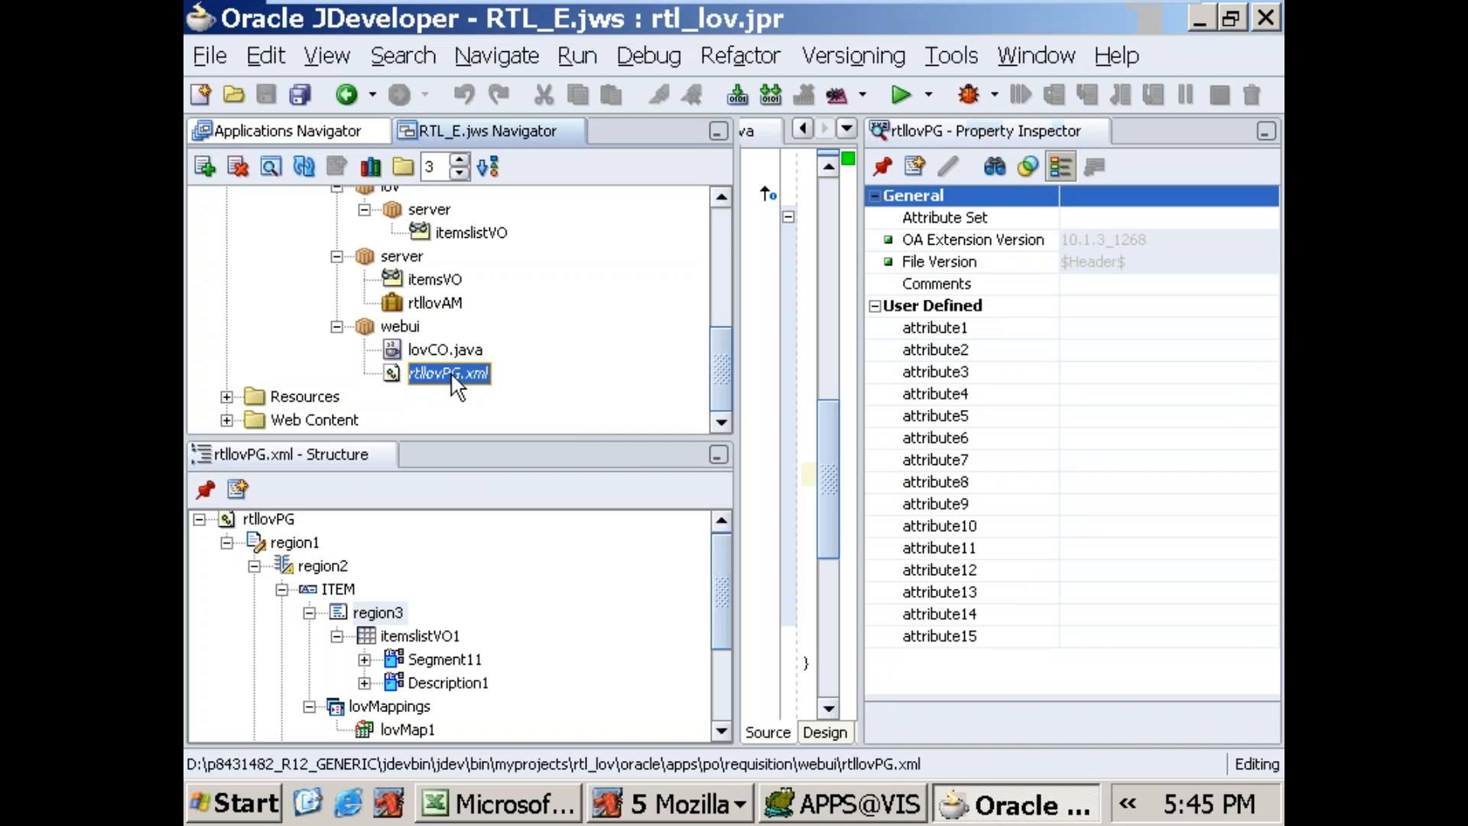
{"action": "right_click", "coordinate": [480, 380]}
{"action": "left_click", "coordinate": [527, 489]}
{"action": "left_click_drag", "start_coordinate": [548, 571], "coordinate": [857, 559]}
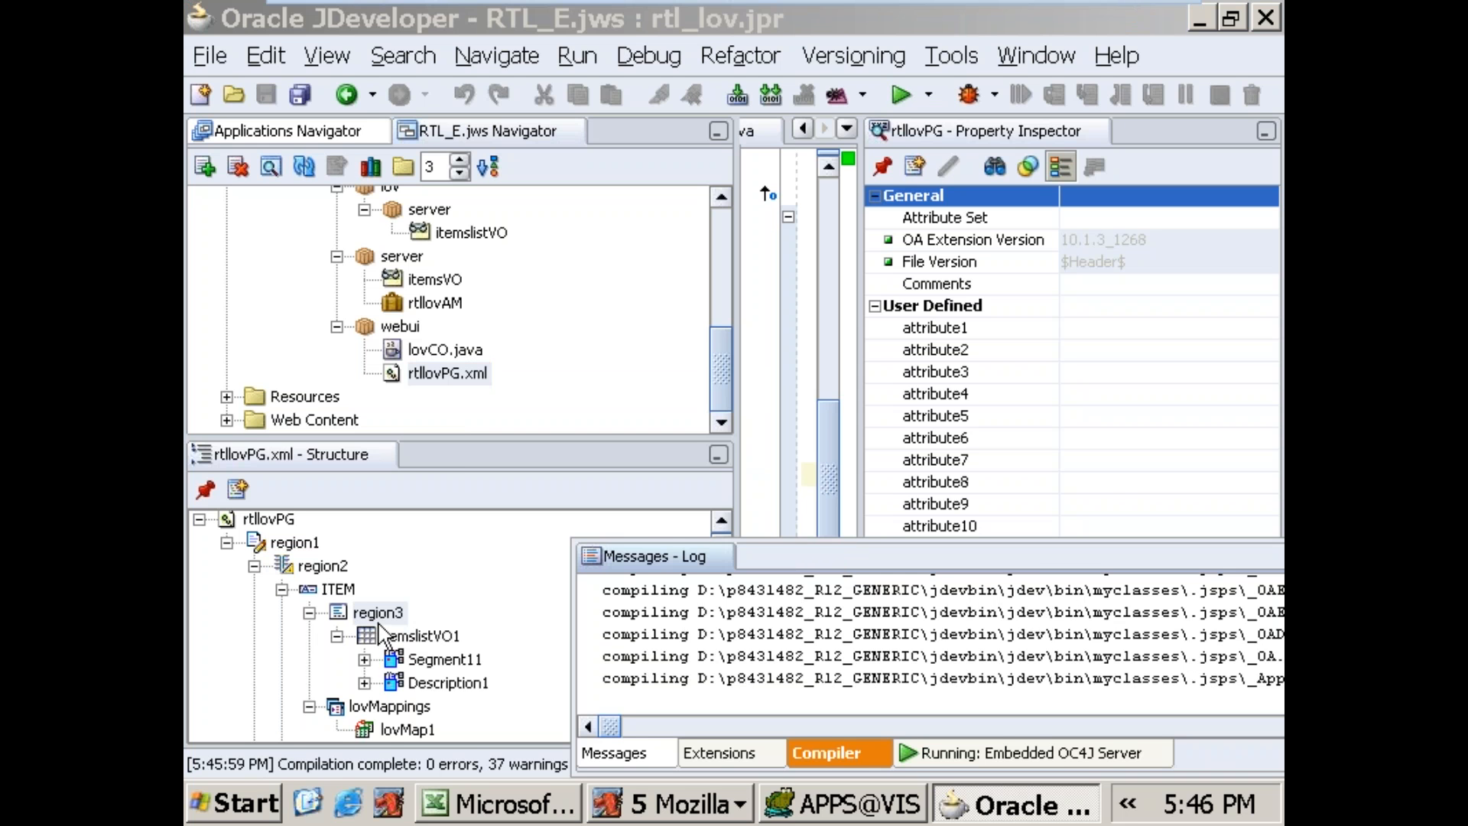
{"action": "left_click", "coordinate": [309, 549]}
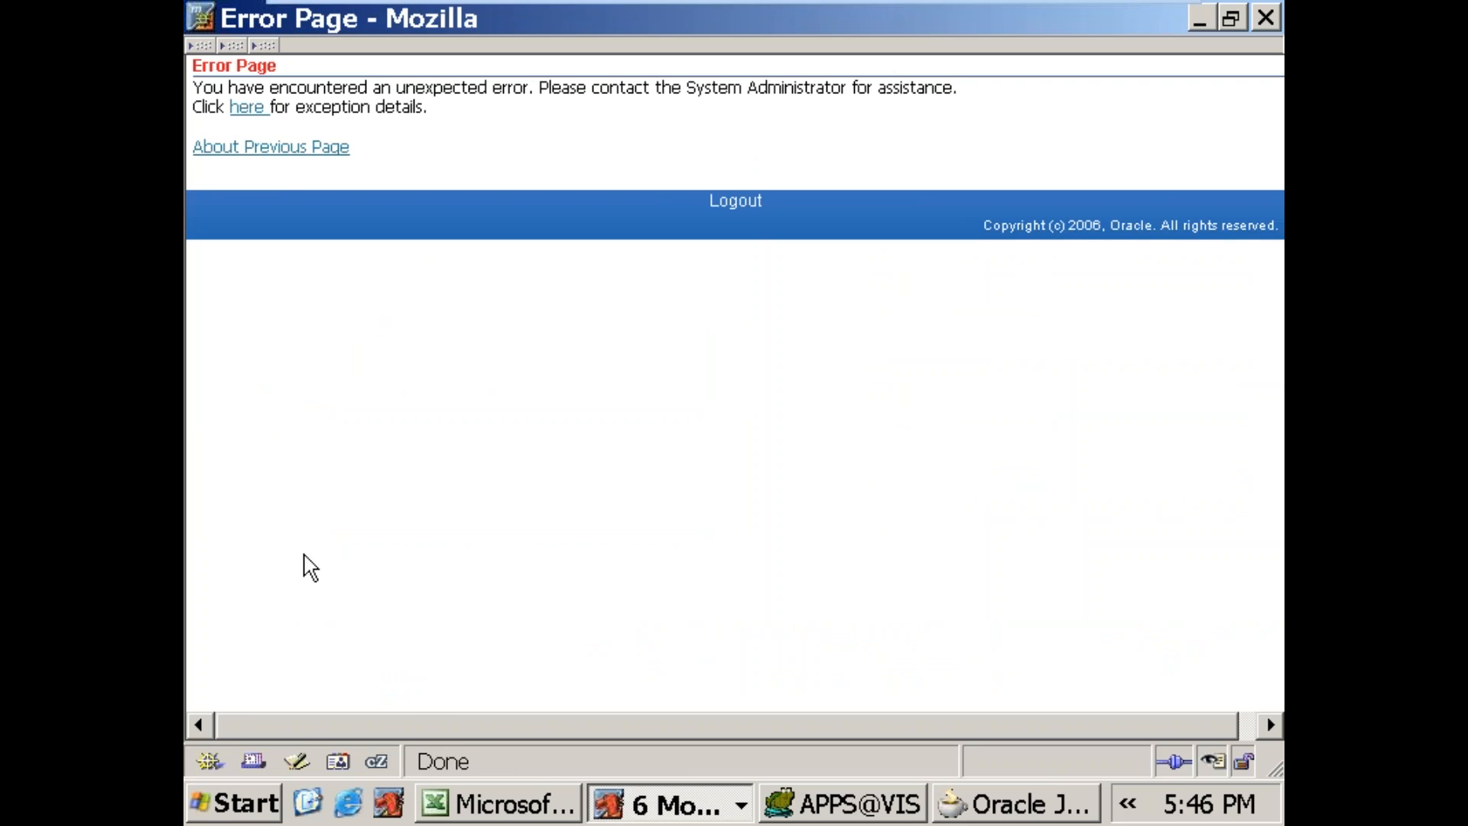
Step: Open the exception details of the new error page and read the full first exception line
{"action": "left_click", "coordinate": [247, 109]}
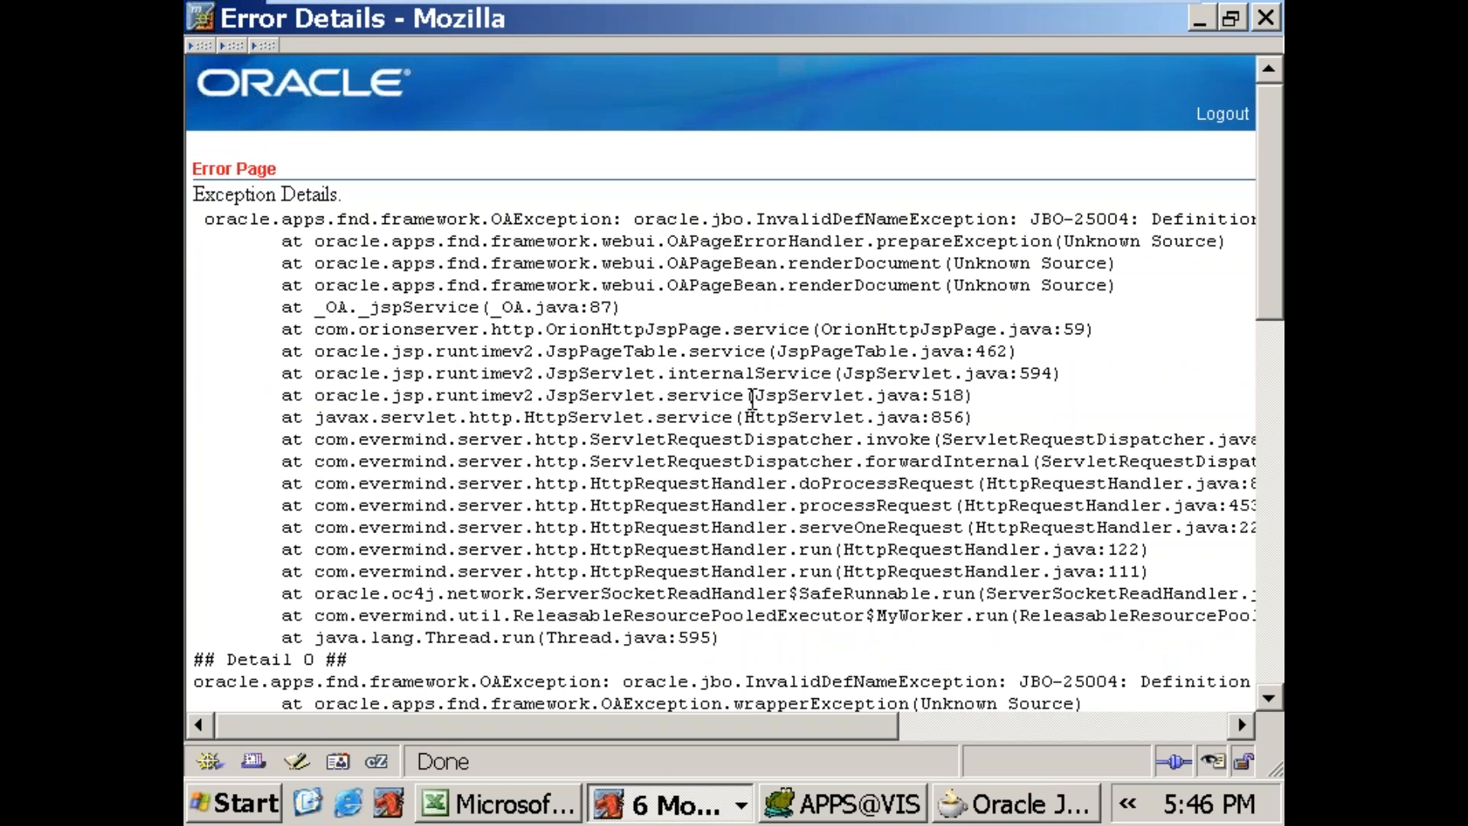
{"action": "left_click_drag", "start_coordinate": [788, 733], "coordinate": [1067, 733]}
{"action": "left_click_drag", "start_coordinate": [806, 219], "coordinate": [1060, 224]}
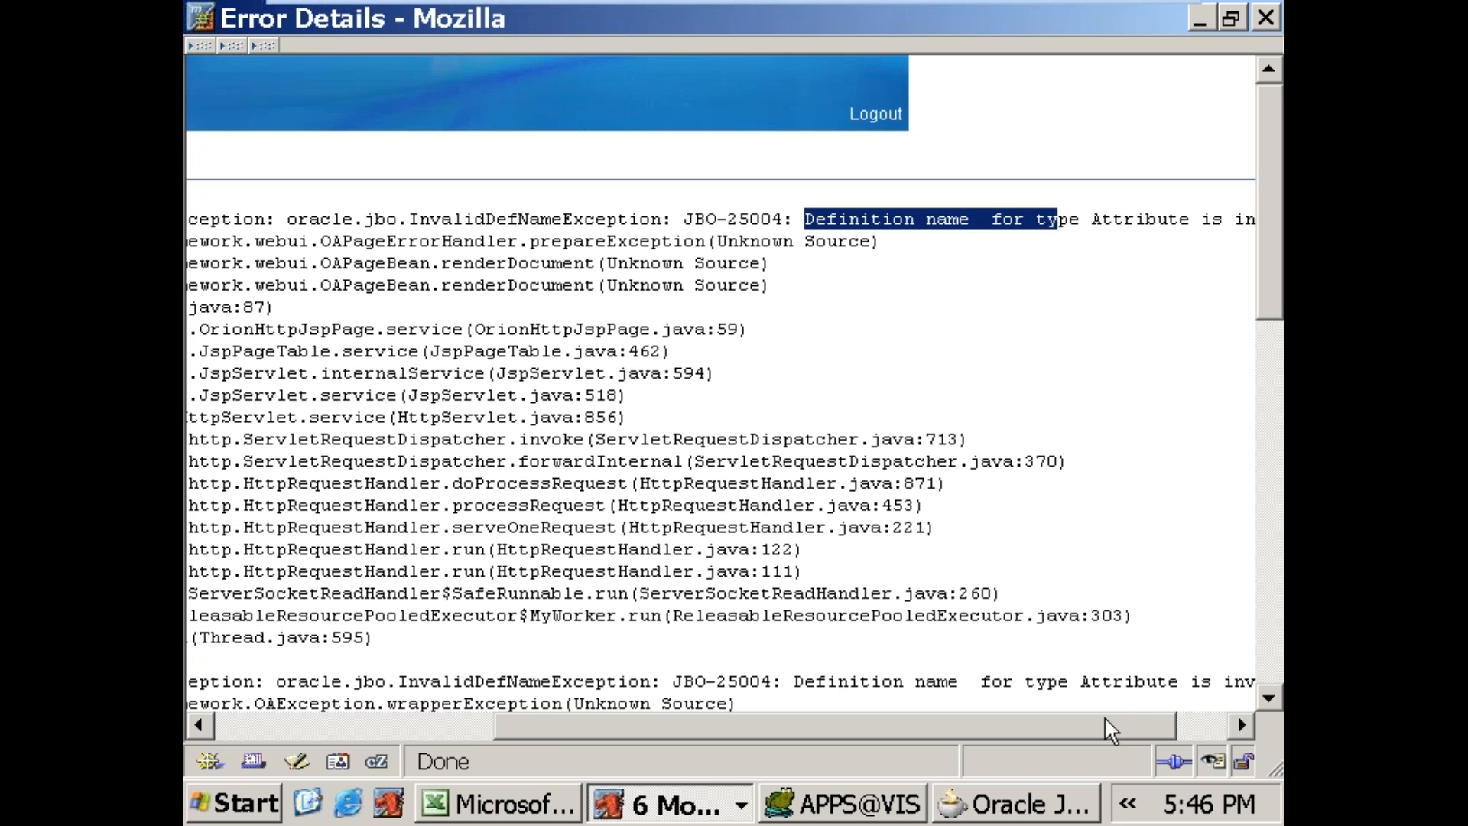
{"action": "left_click_drag", "start_coordinate": [1107, 720], "coordinate": [1159, 729]}
{"action": "left_click", "coordinate": [1000, 261]}
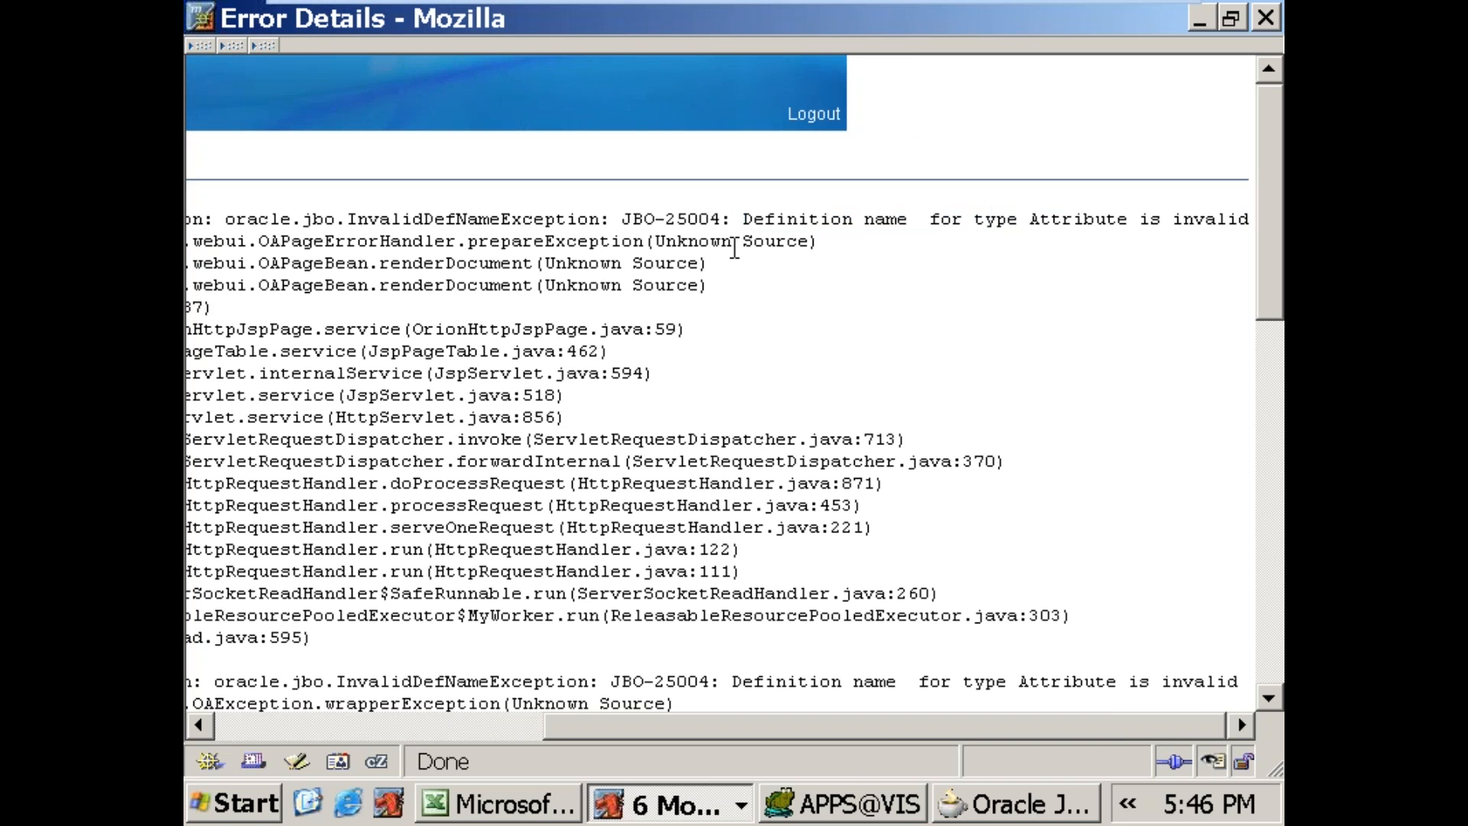
{"action": "left_click_drag", "start_coordinate": [746, 228], "coordinate": [1205, 223]}
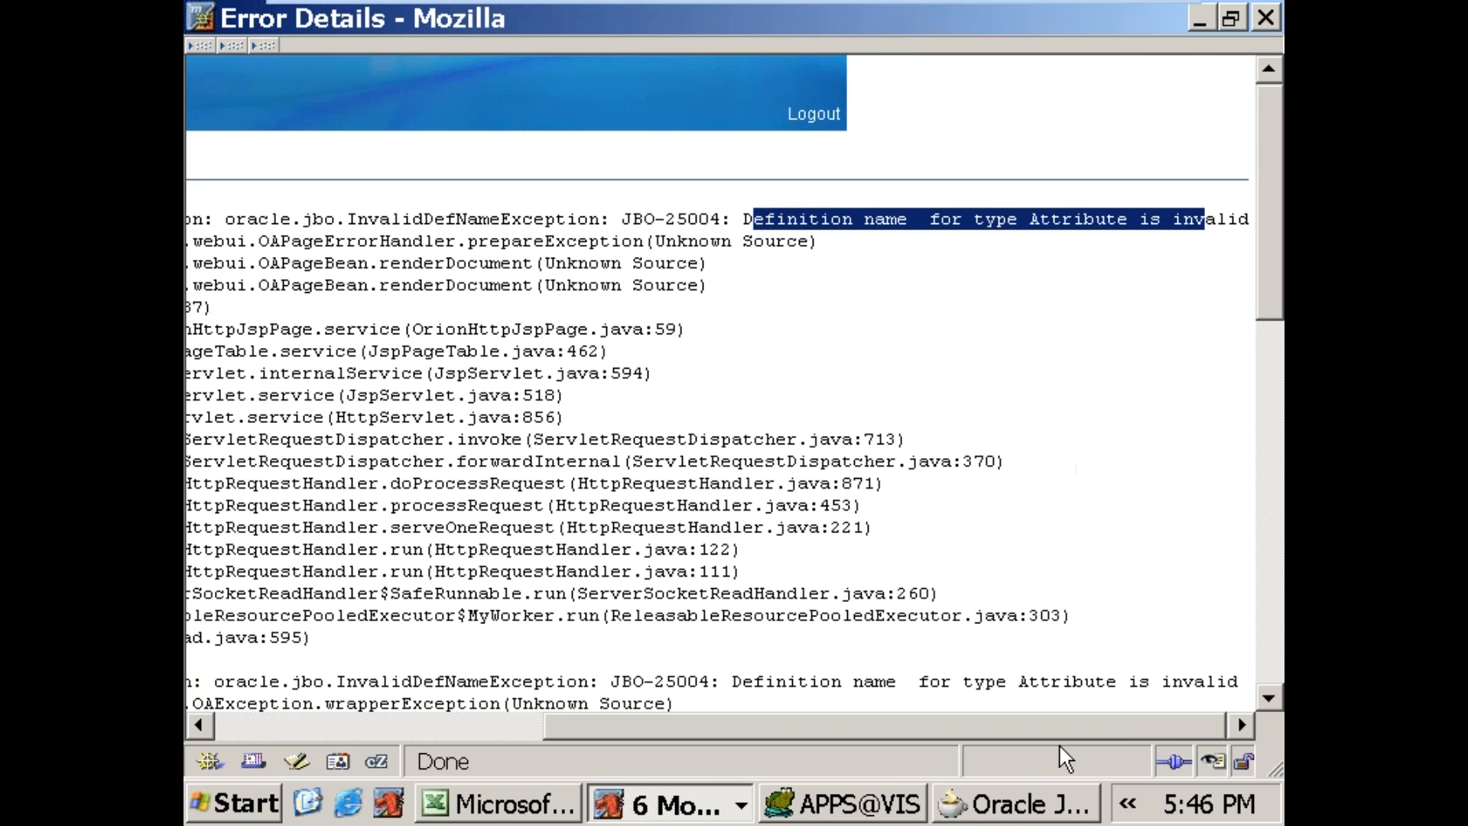
Step: Return to JDeveloper and check the AM Definition of region3 and the properties of region2 in rtllovPG.xml
{"action": "left_click", "coordinate": [1014, 813]}
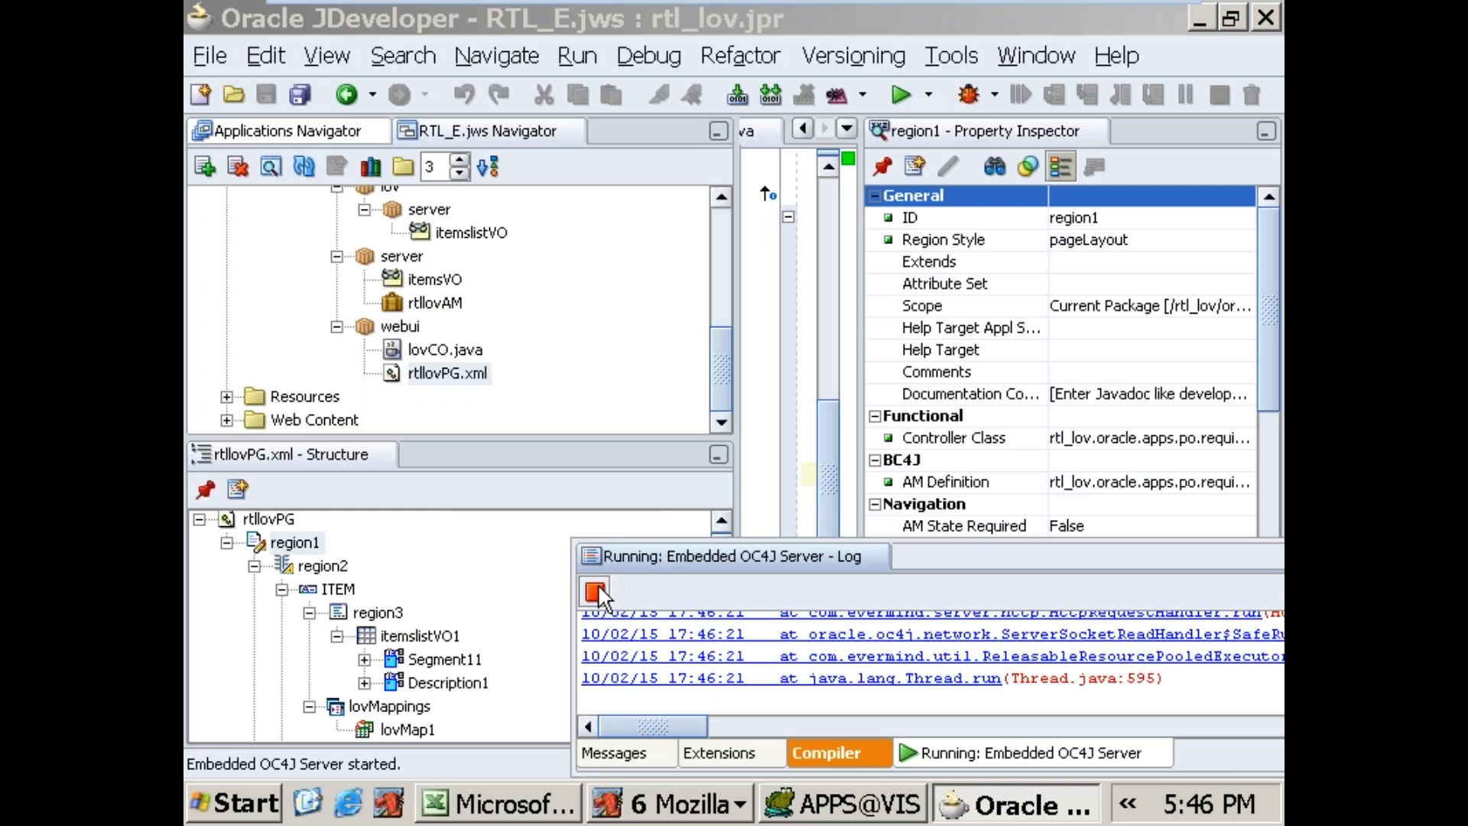
{"action": "left_click", "coordinate": [877, 556]}
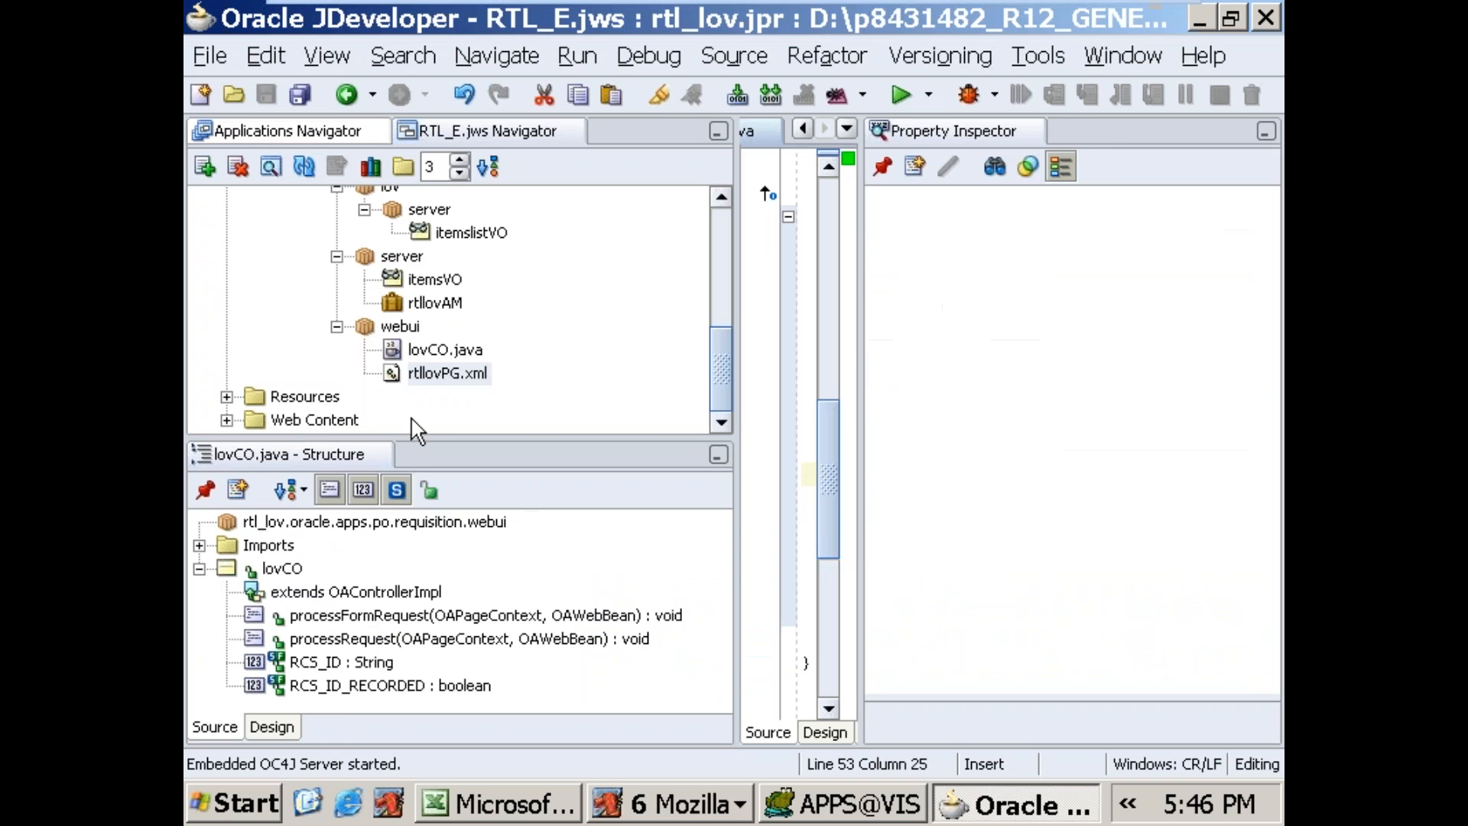
{"action": "left_click", "coordinate": [429, 375]}
{"action": "left_click", "coordinate": [354, 614]}
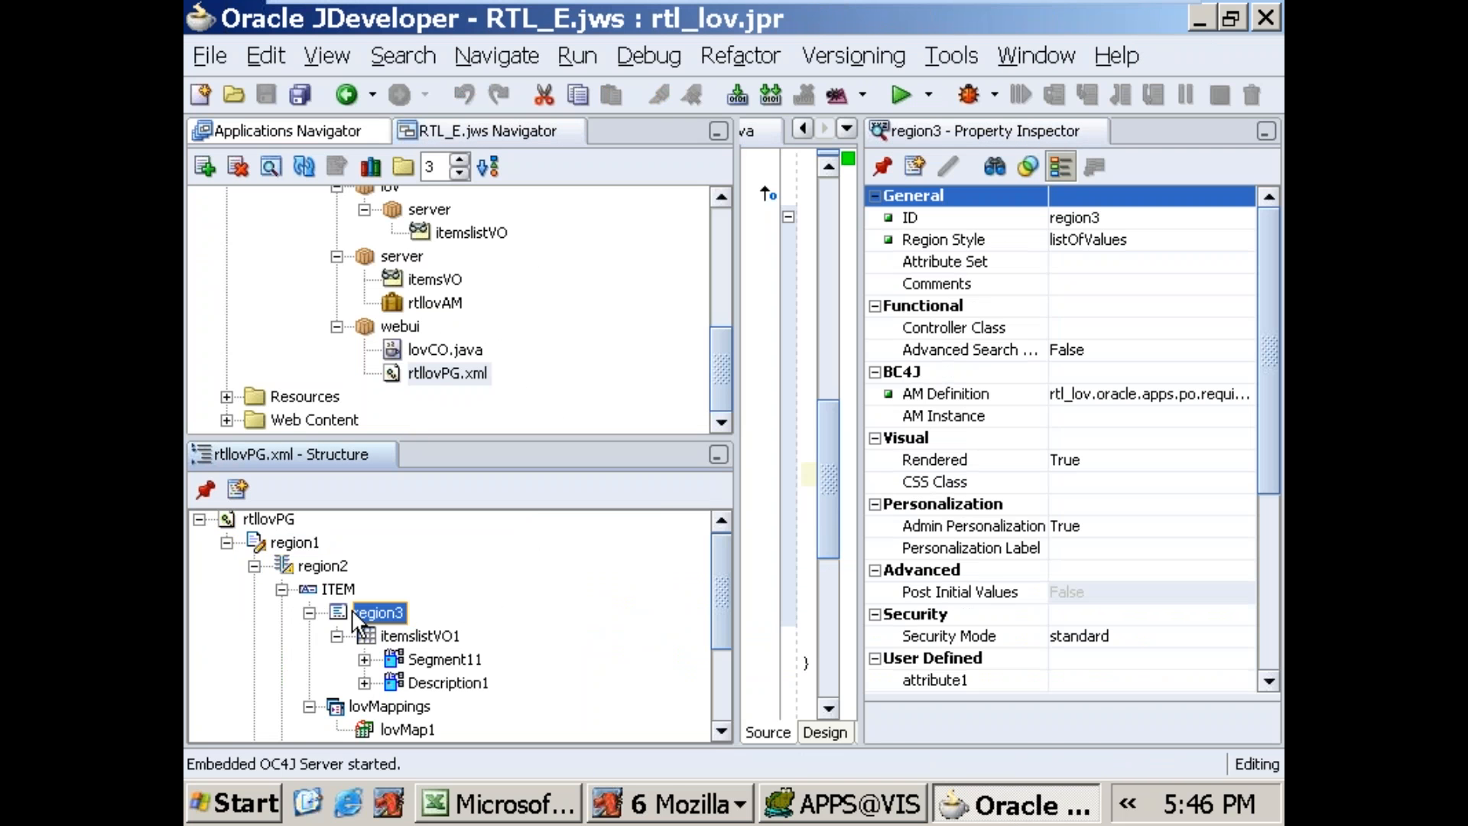
{"action": "left_click", "coordinate": [1075, 393]}
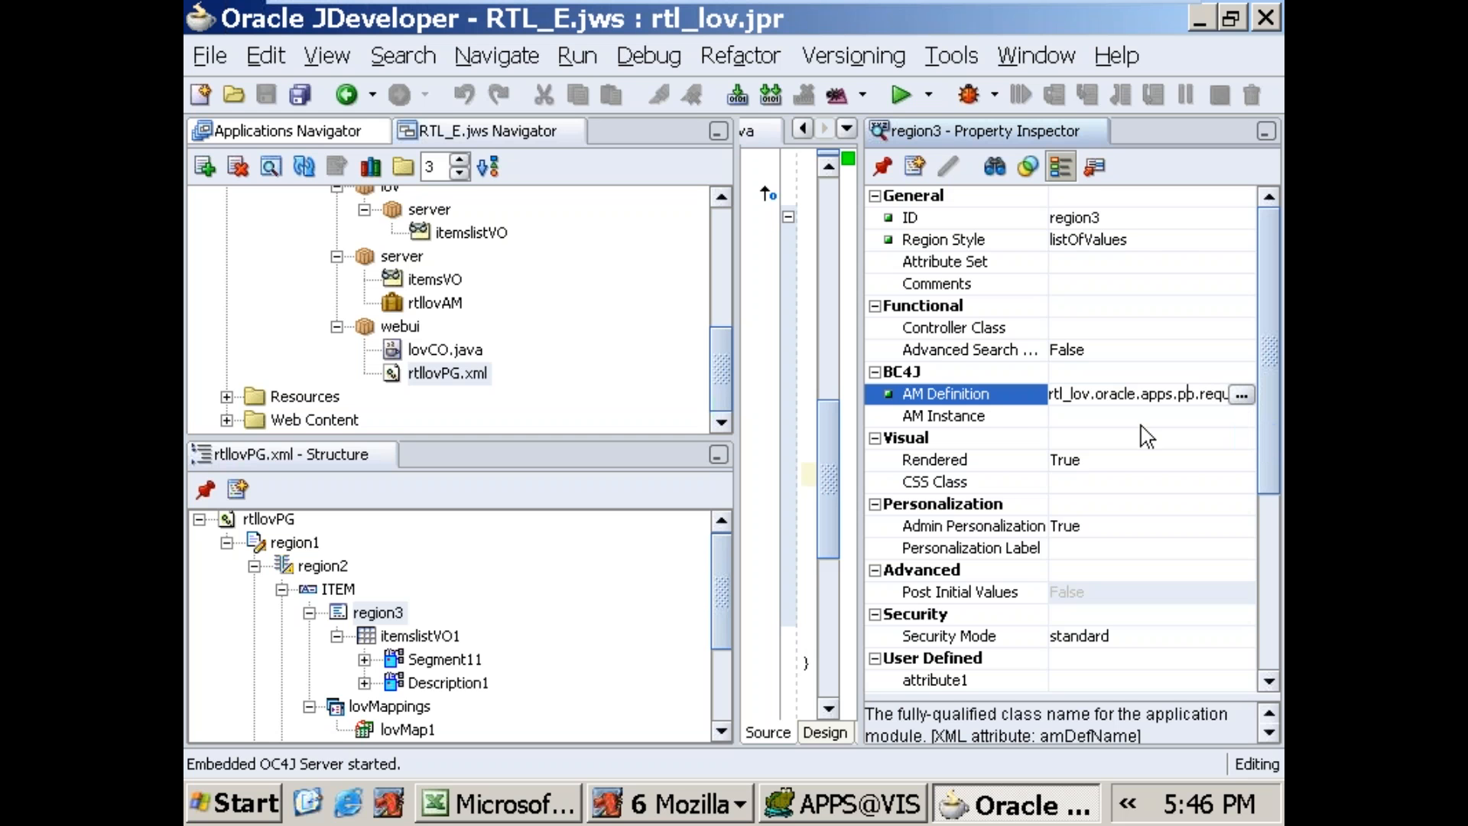
{"action": "left_click", "coordinate": [327, 570]}
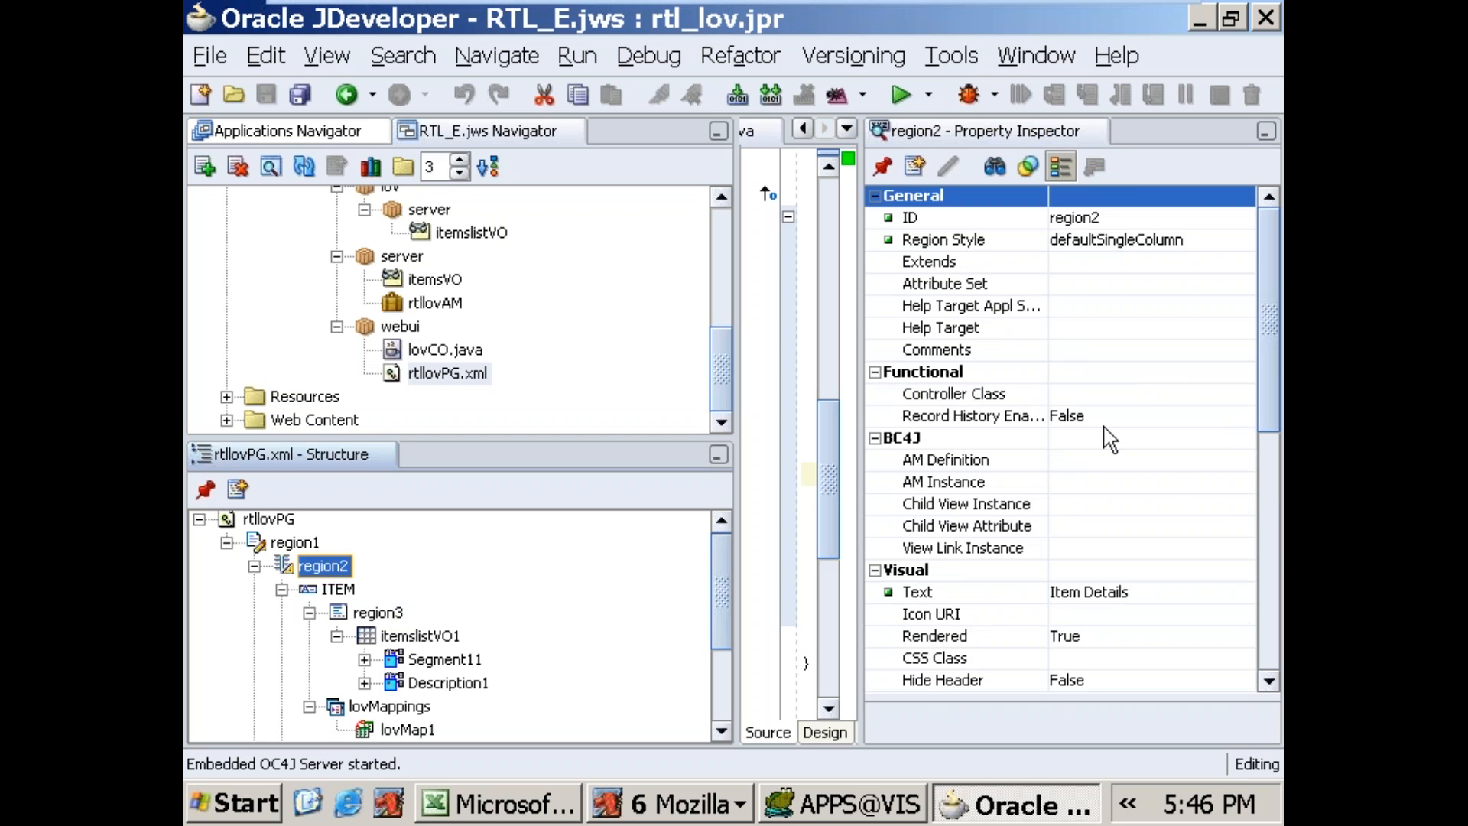
Step: Clear the Controller Class property of region1 in rtllovPG.xml, removing rtl_lov.oracle.apps.po.requisition.webui.lovCO
{"action": "left_click", "coordinate": [310, 542]}
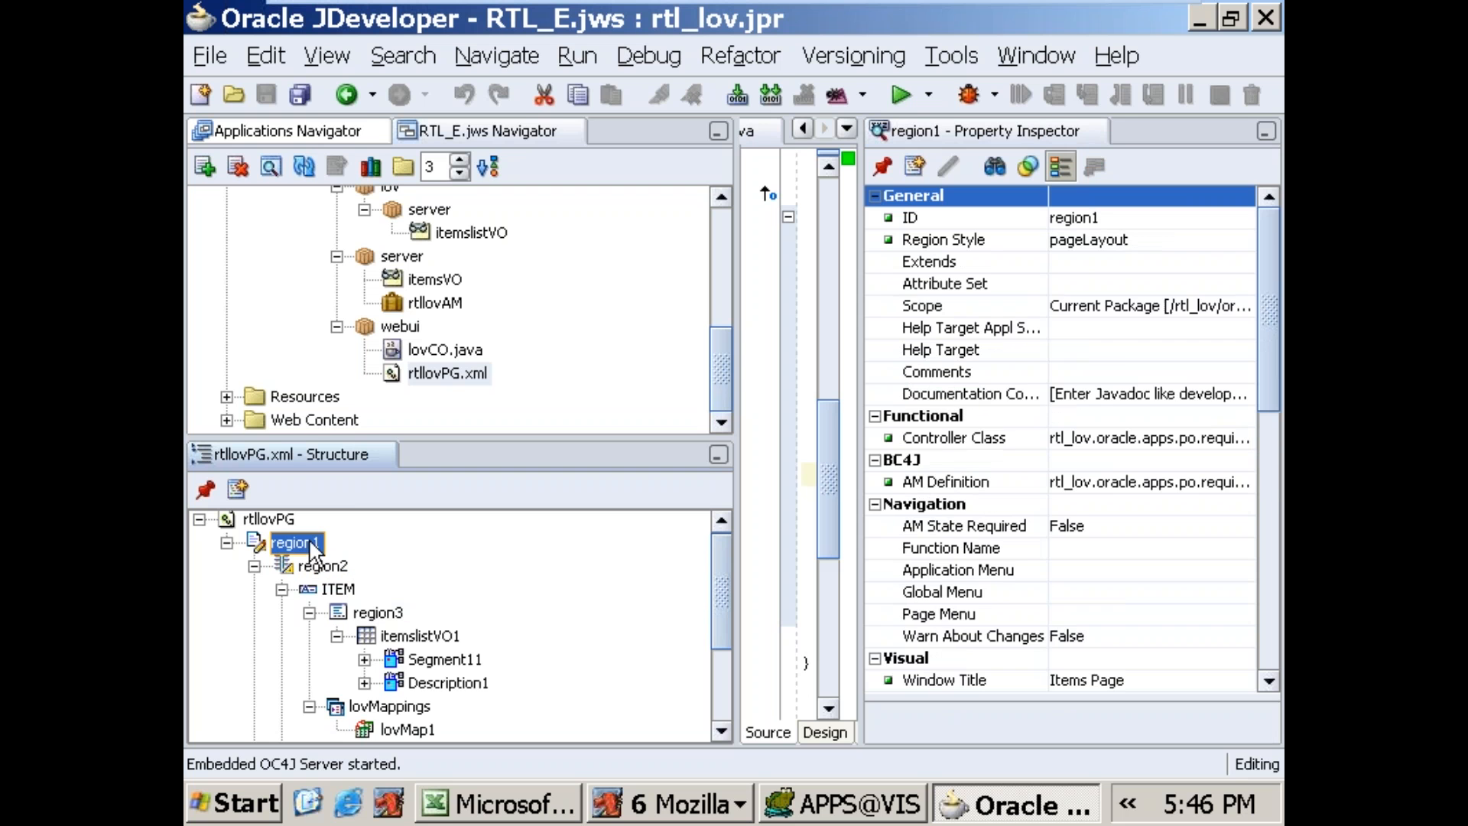
{"action": "left_click", "coordinate": [1026, 439]}
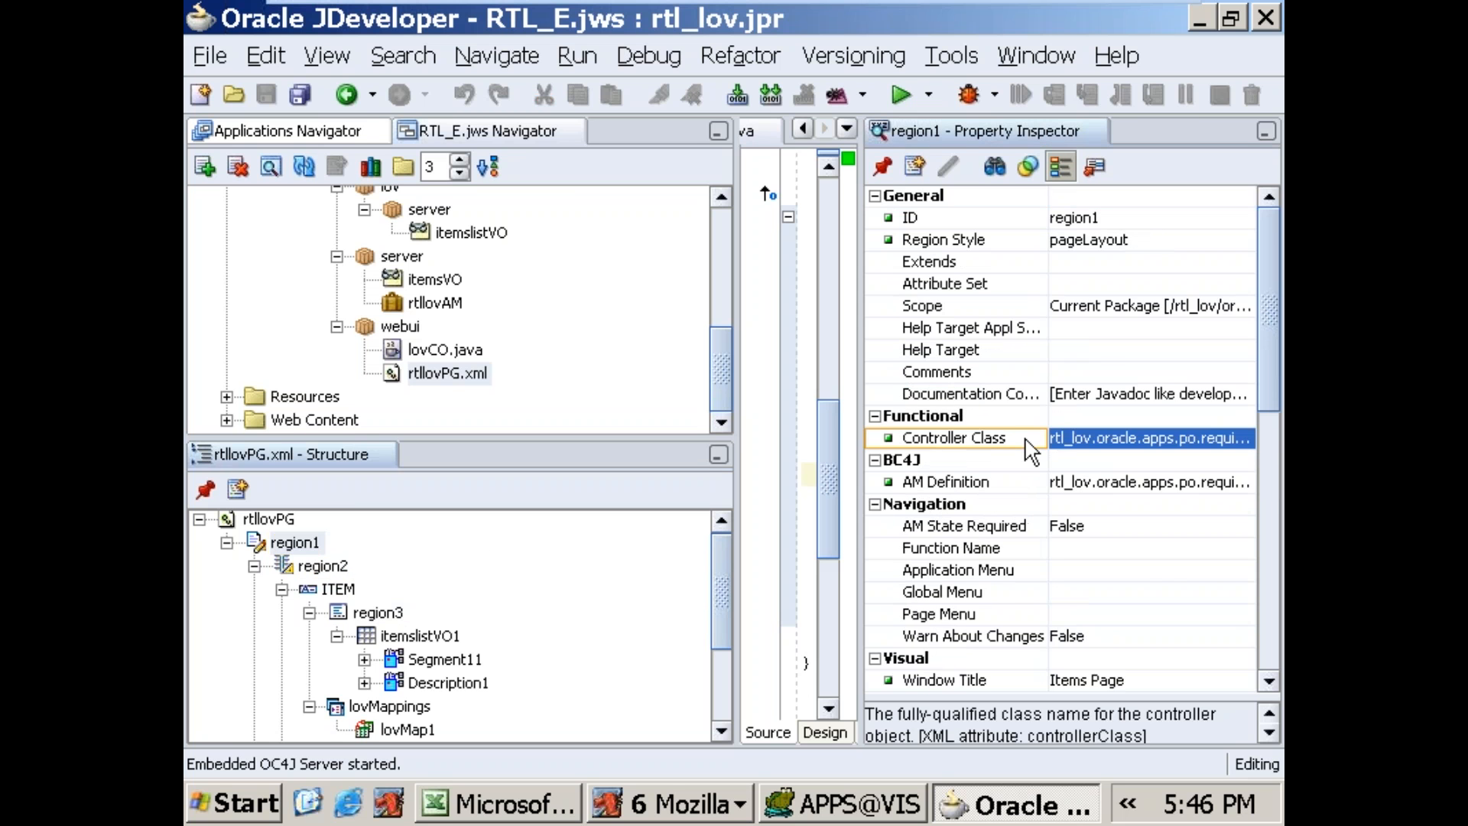
{"action": "left_click", "coordinate": [1142, 439]}
{"action": "left_click", "coordinate": [1242, 439]}
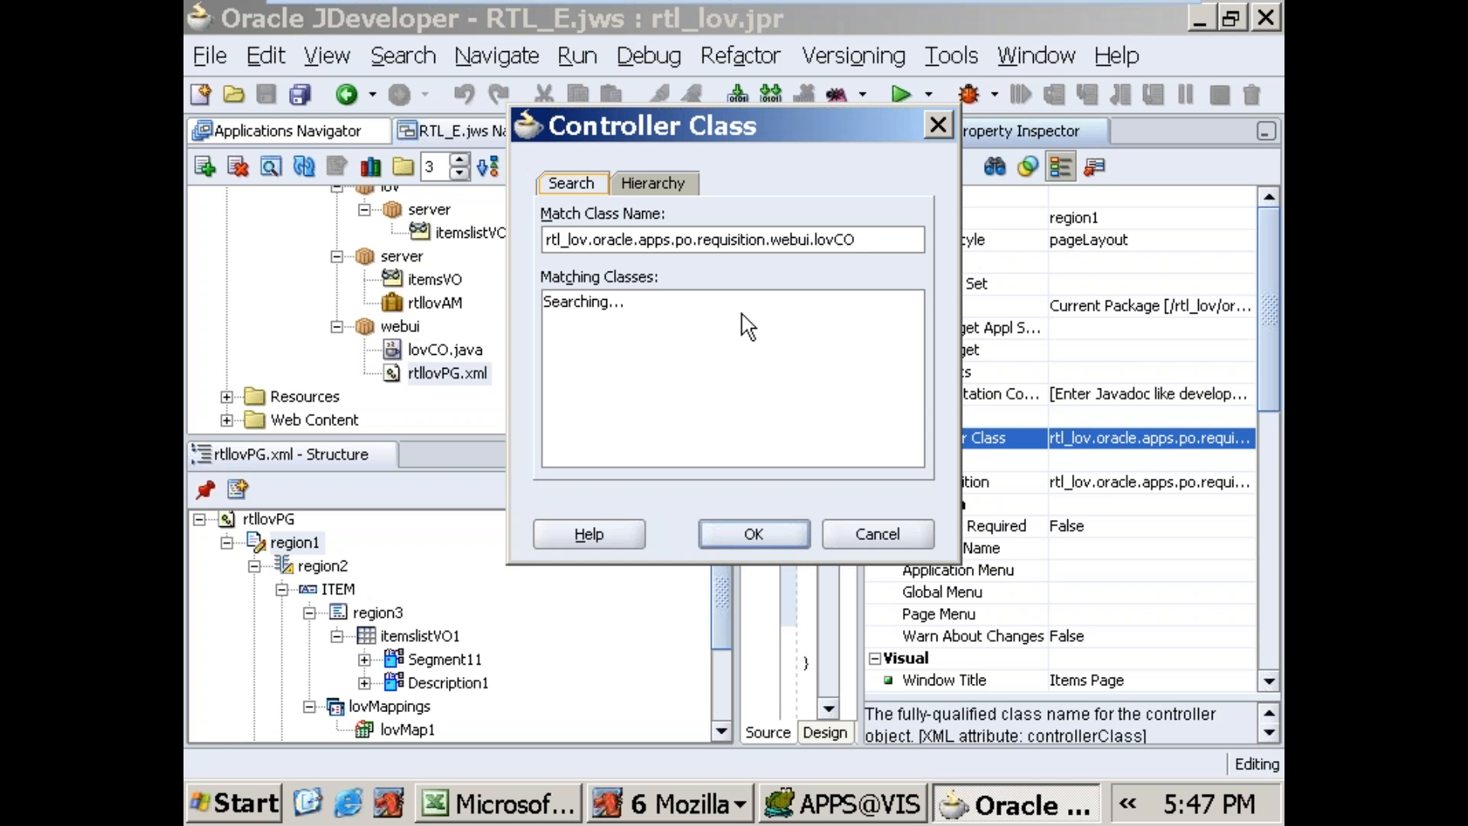
{"action": "left_click", "coordinate": [879, 233]}
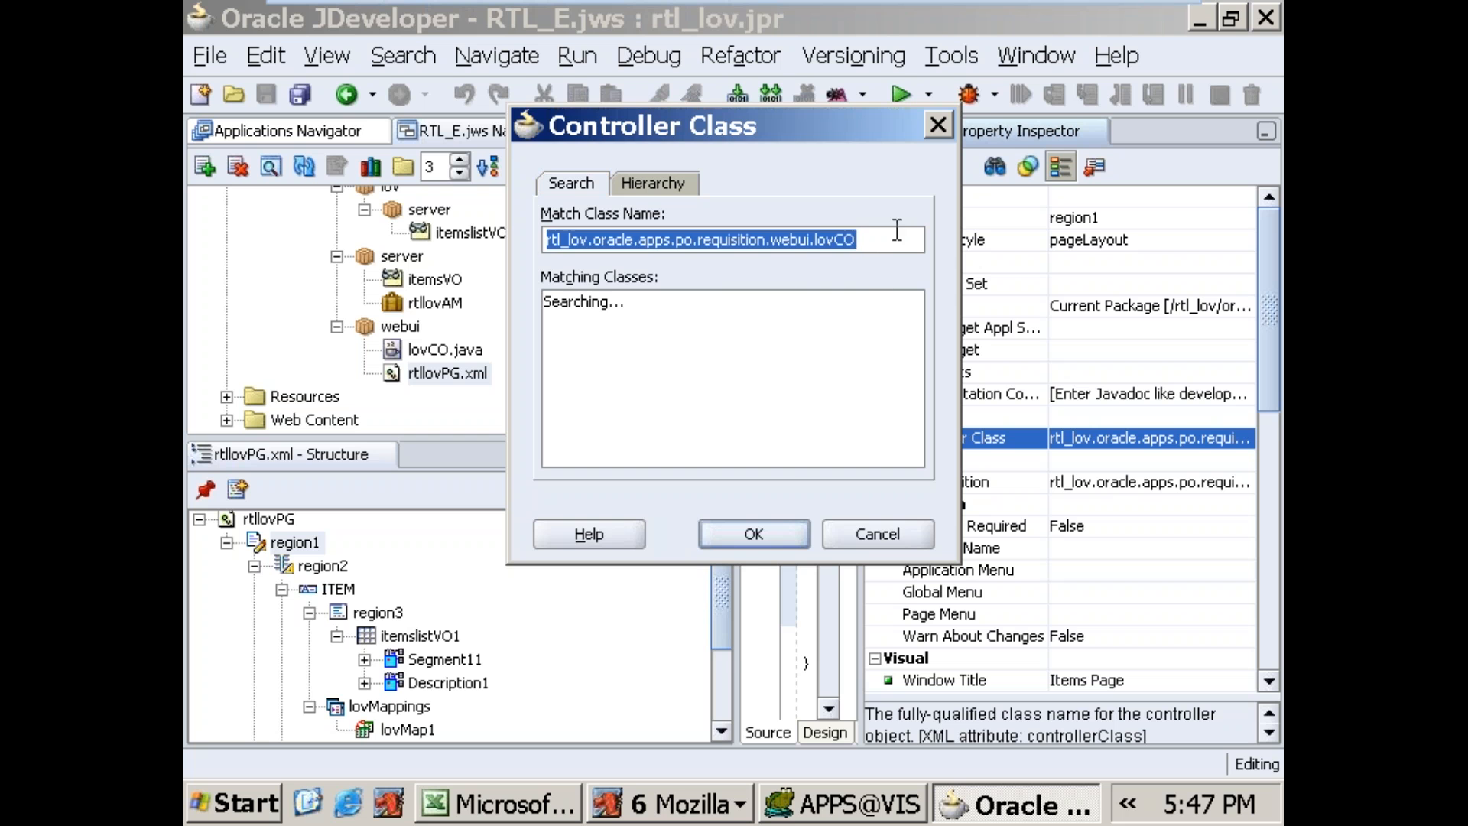
{"action": "left_click", "coordinate": [897, 231]}
{"action": "left_click", "coordinate": [763, 540]}
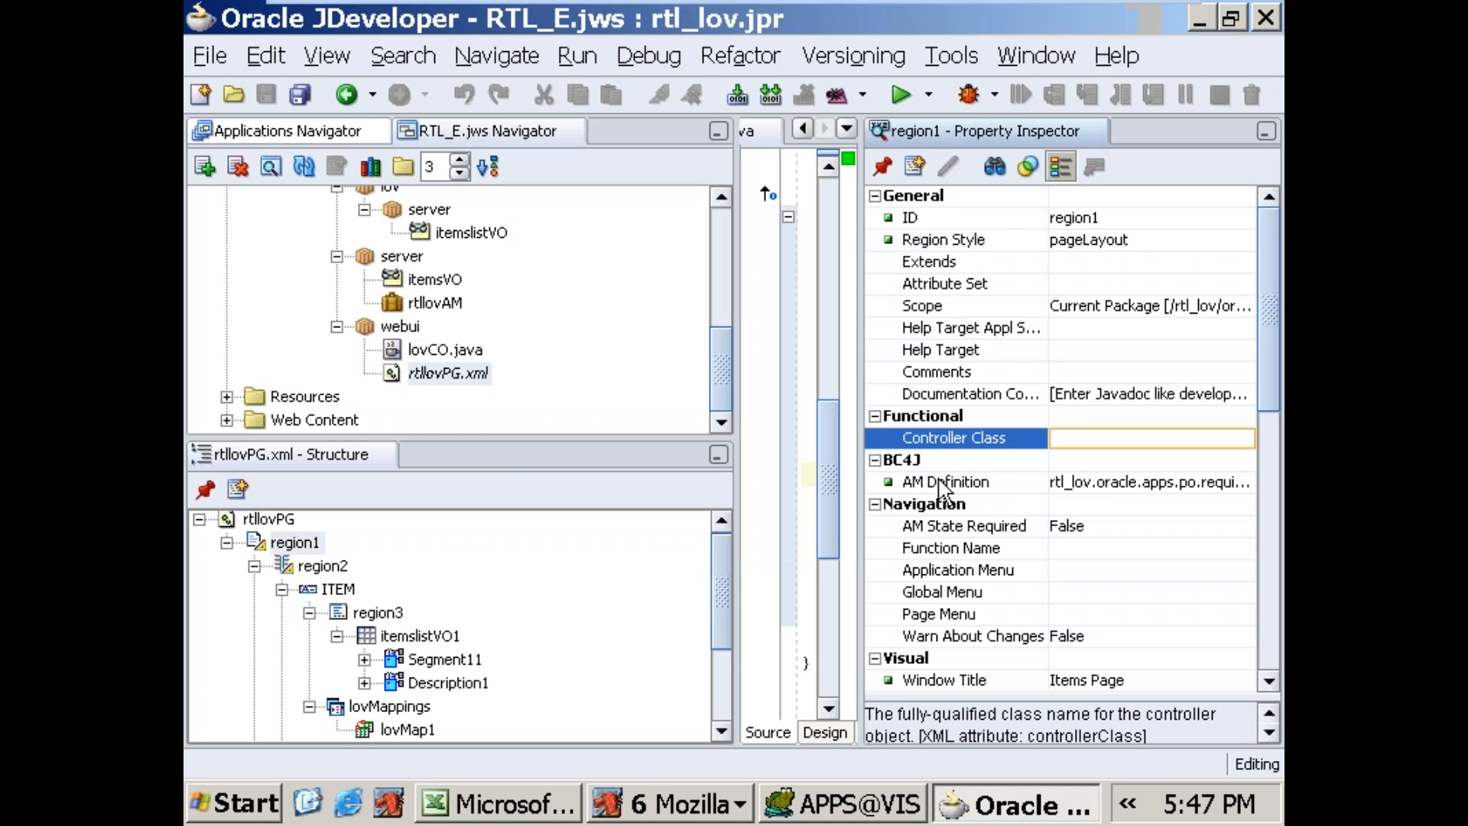
Step: Reselect rtl_lov.oracle.apps.po.requisition.server.rtllovAM as the AM Definition of region1 and run rtllovPG.xml
{"action": "left_click", "coordinate": [1034, 485]}
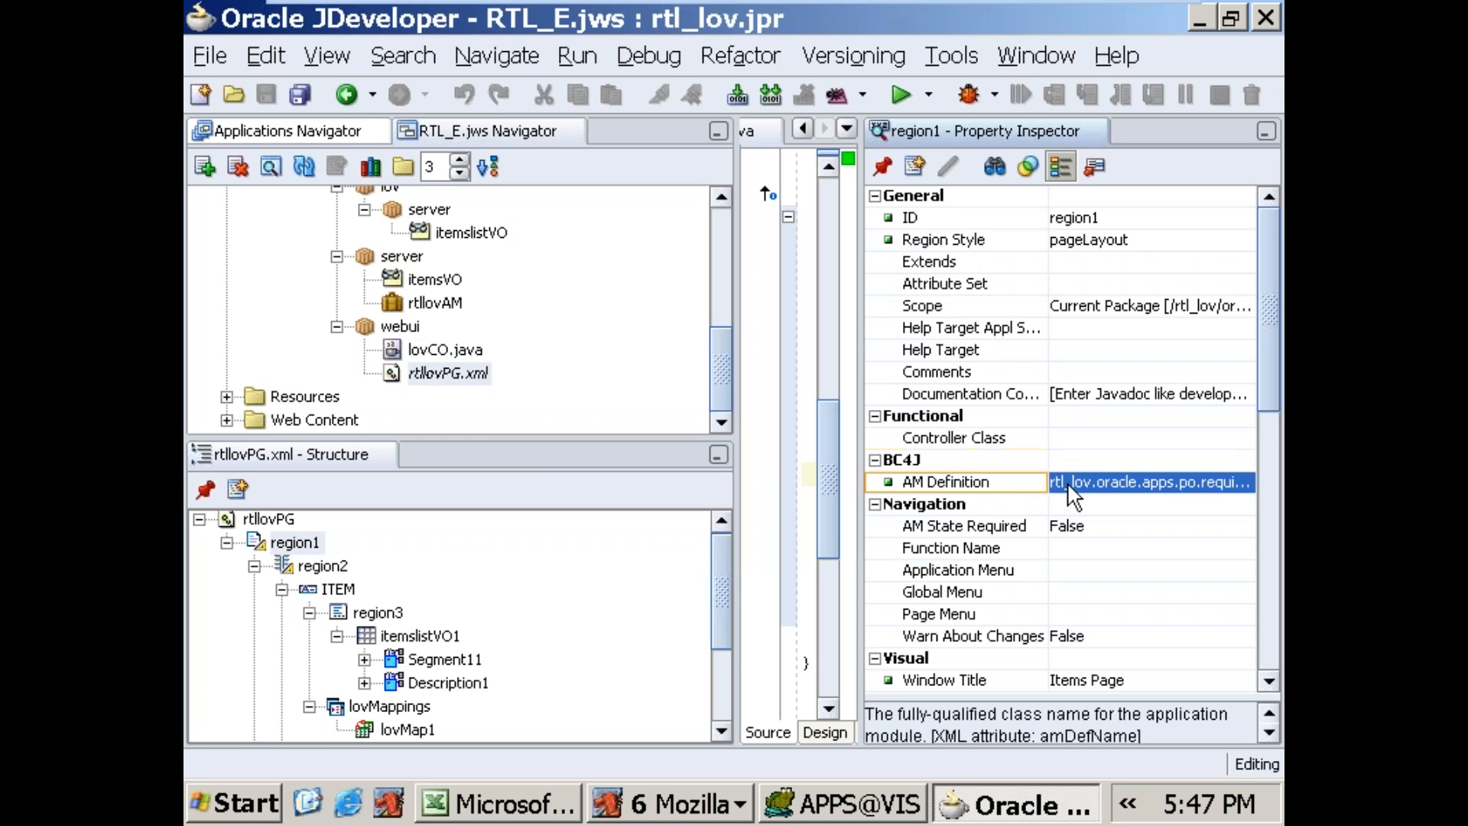
{"action": "left_click", "coordinate": [1247, 484]}
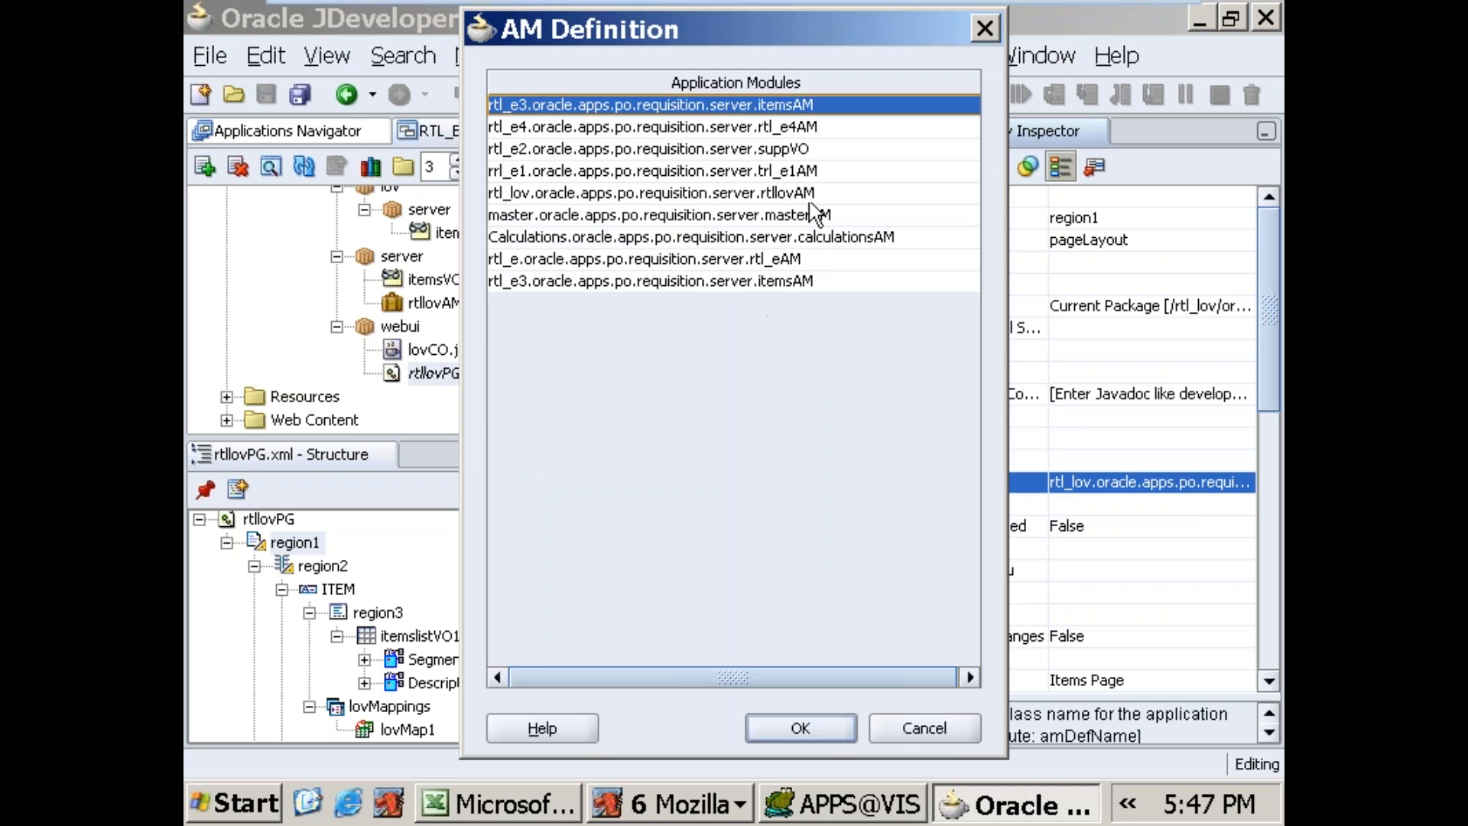
{"action": "left_click", "coordinate": [809, 195]}
{"action": "left_click", "coordinate": [803, 723]}
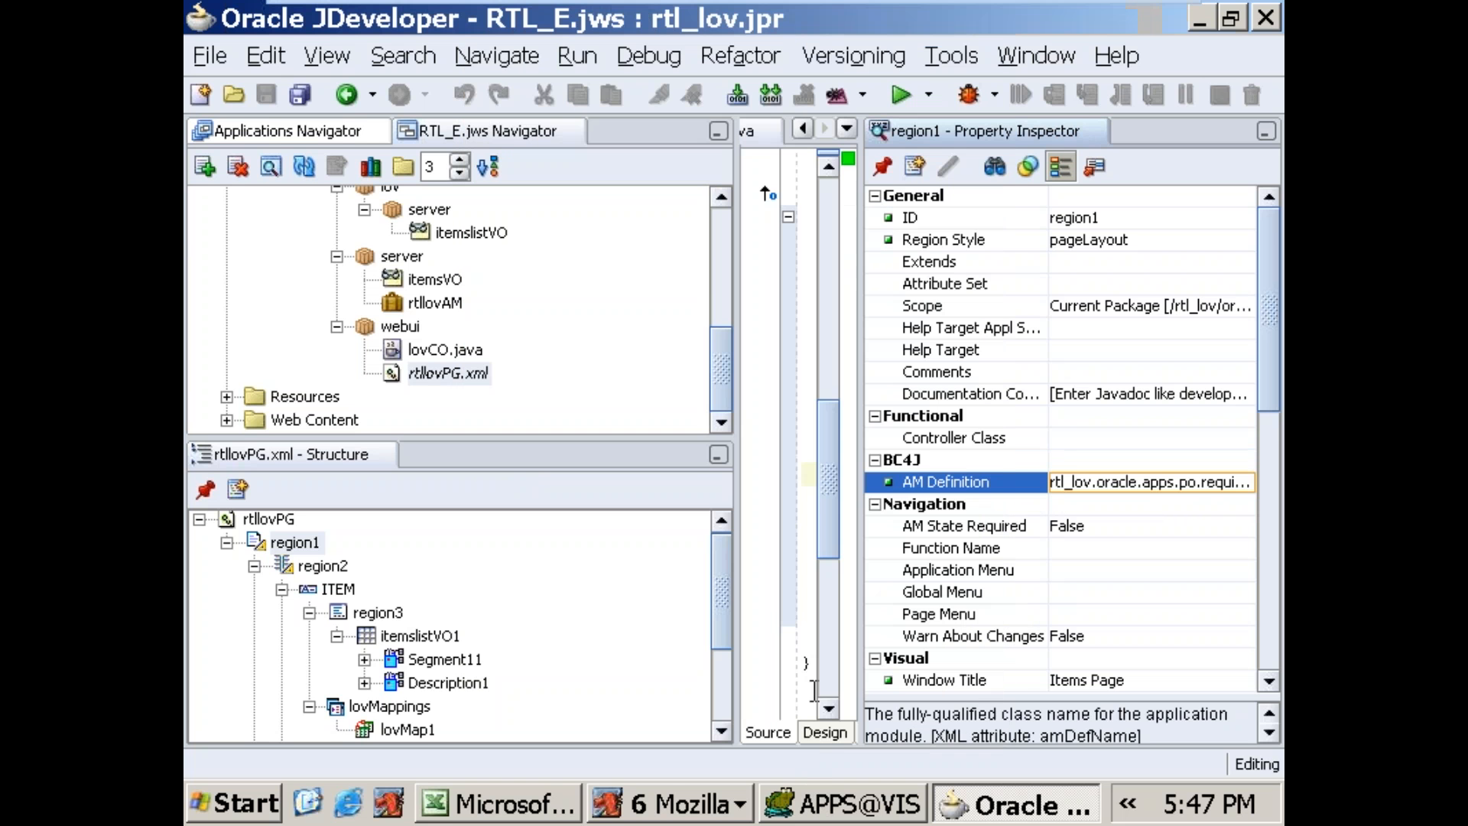
{"action": "left_click", "coordinate": [1063, 460]}
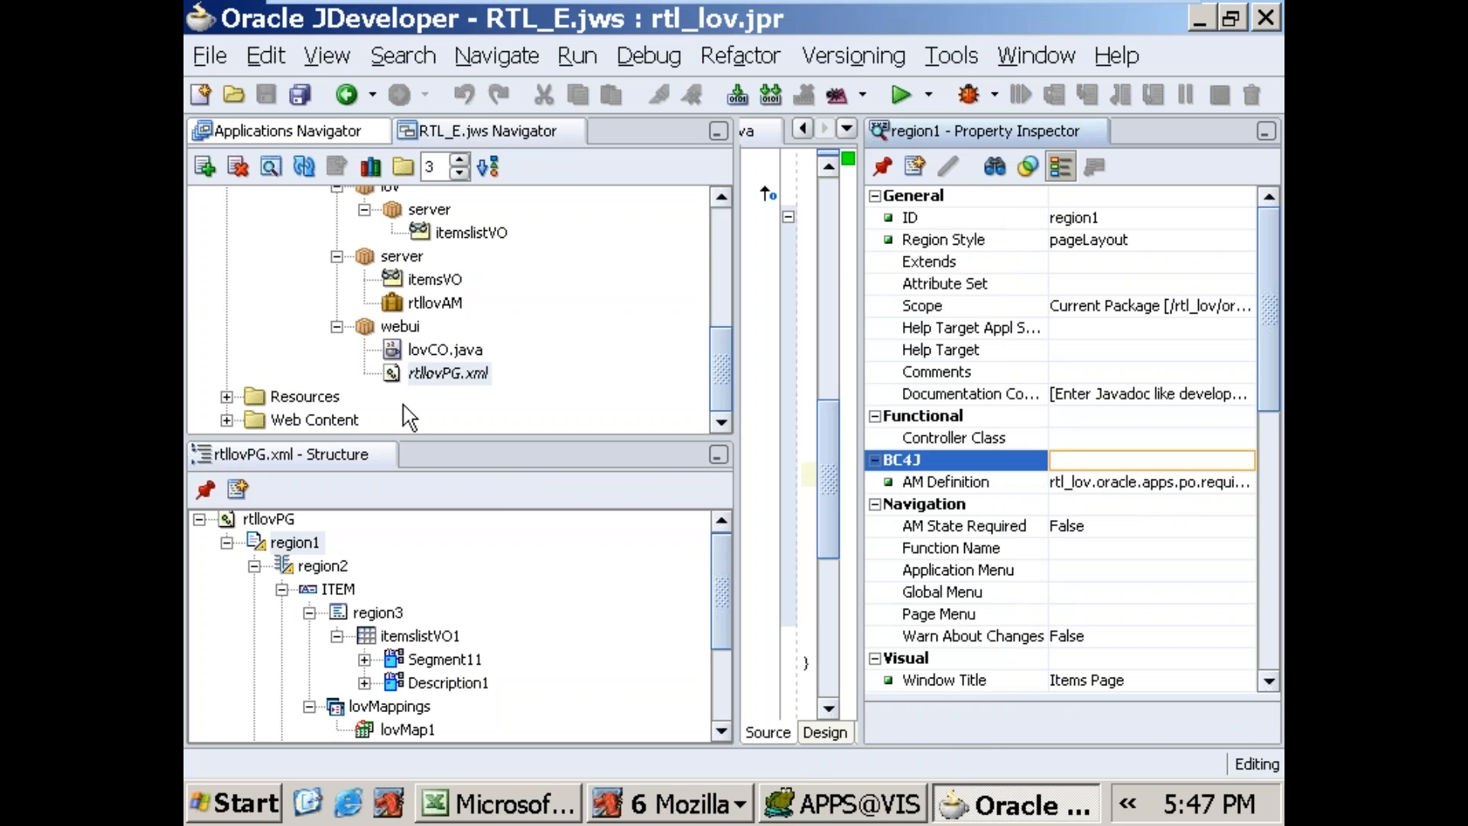
{"action": "right_click", "coordinate": [424, 370]}
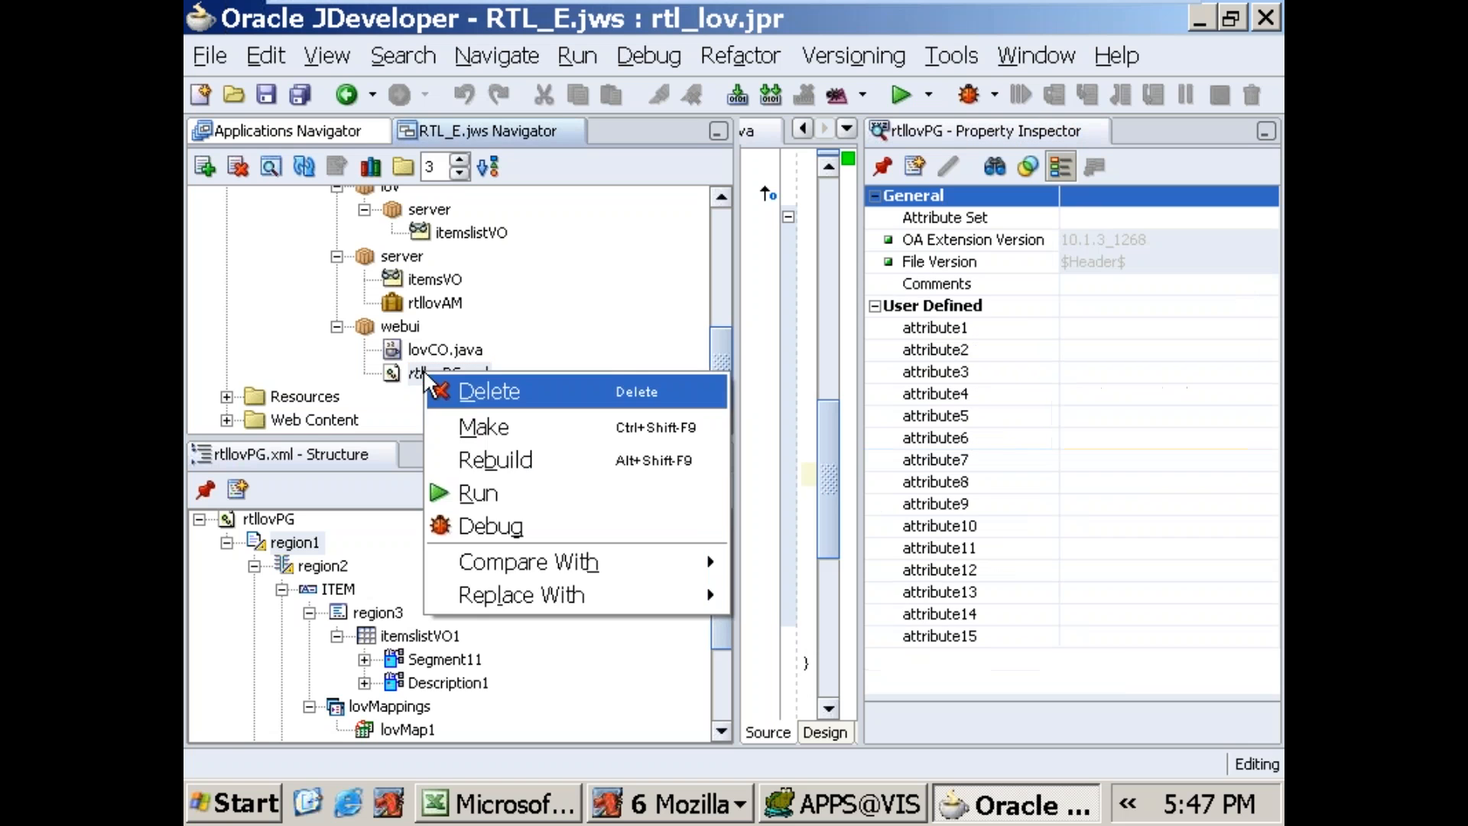
{"action": "left_click", "coordinate": [468, 492]}
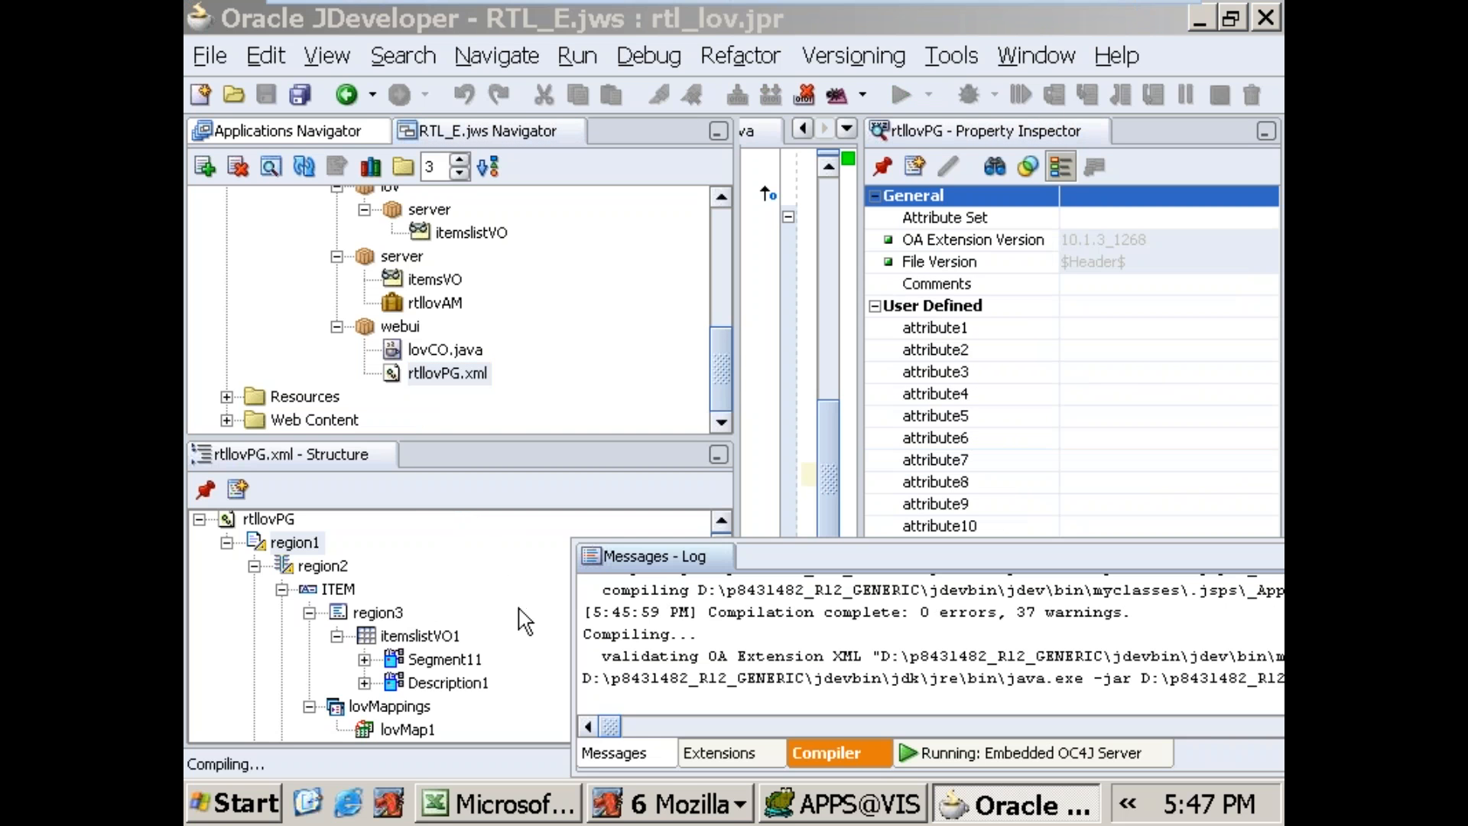
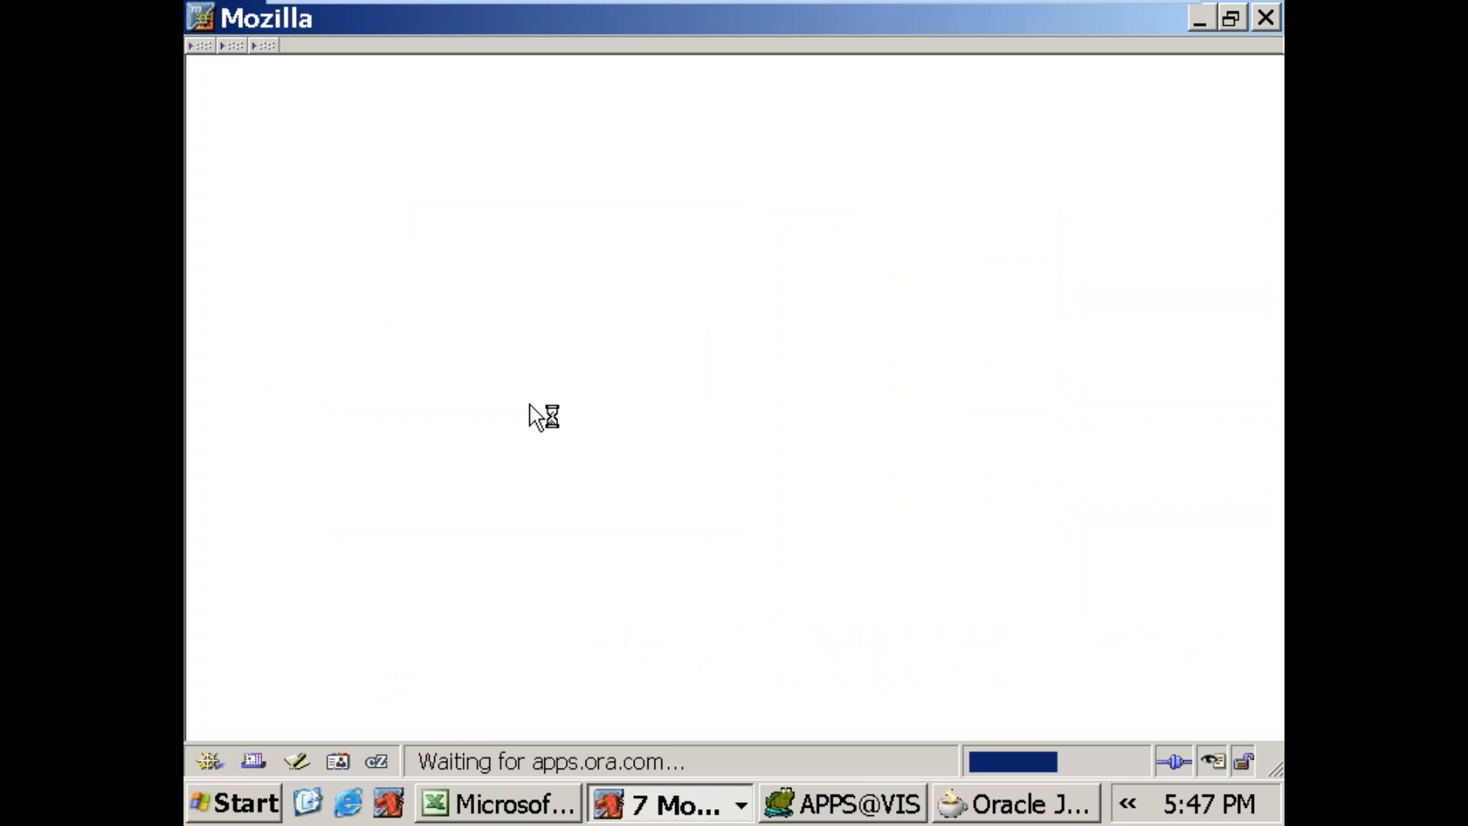
Step: Open the exception details of the error page and read the first exception line through to its end
{"action": "left_click", "coordinate": [247, 108]}
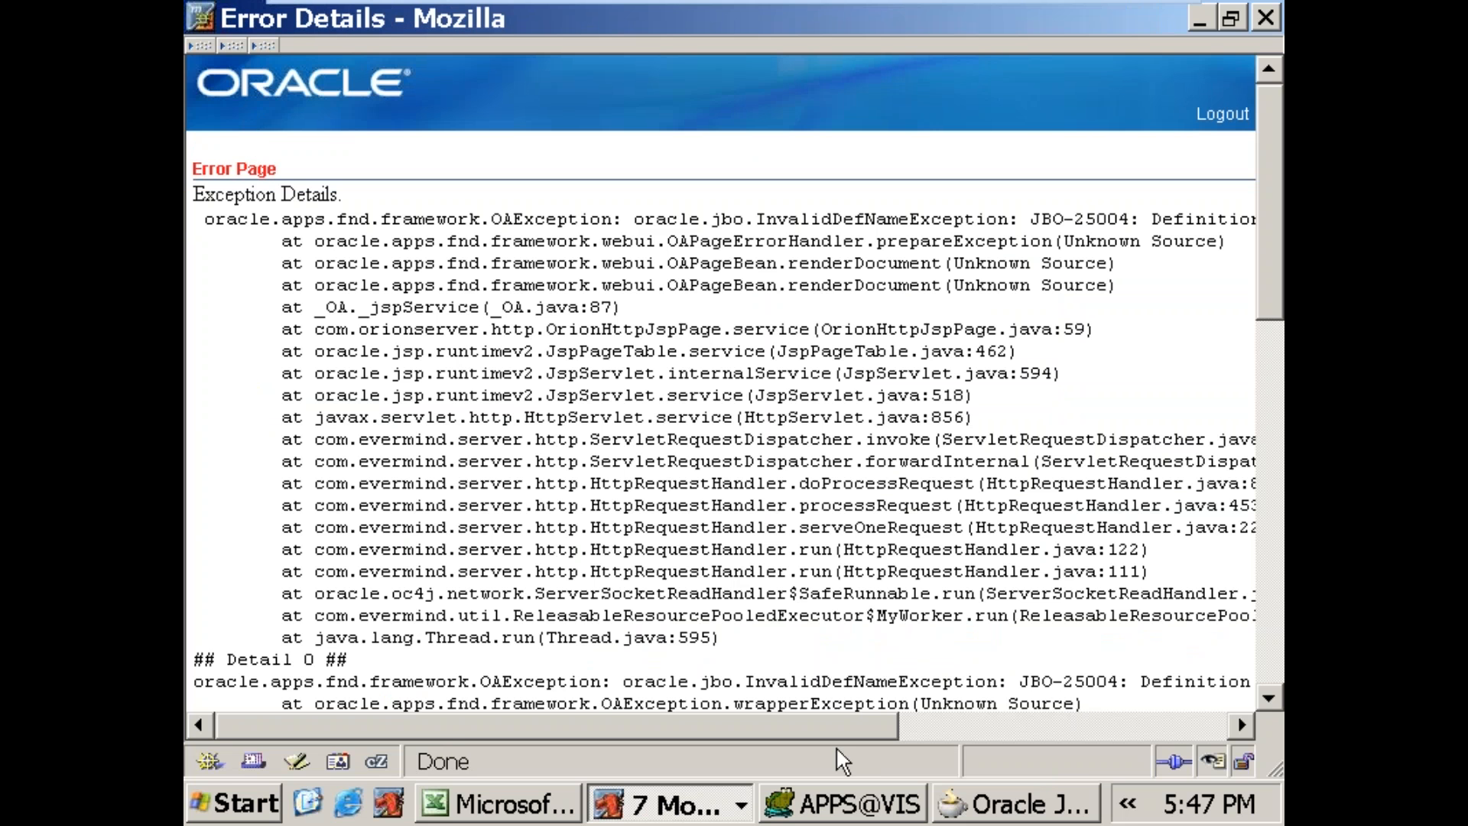
{"action": "left_click_drag", "start_coordinate": [810, 727], "coordinate": [1212, 728]}
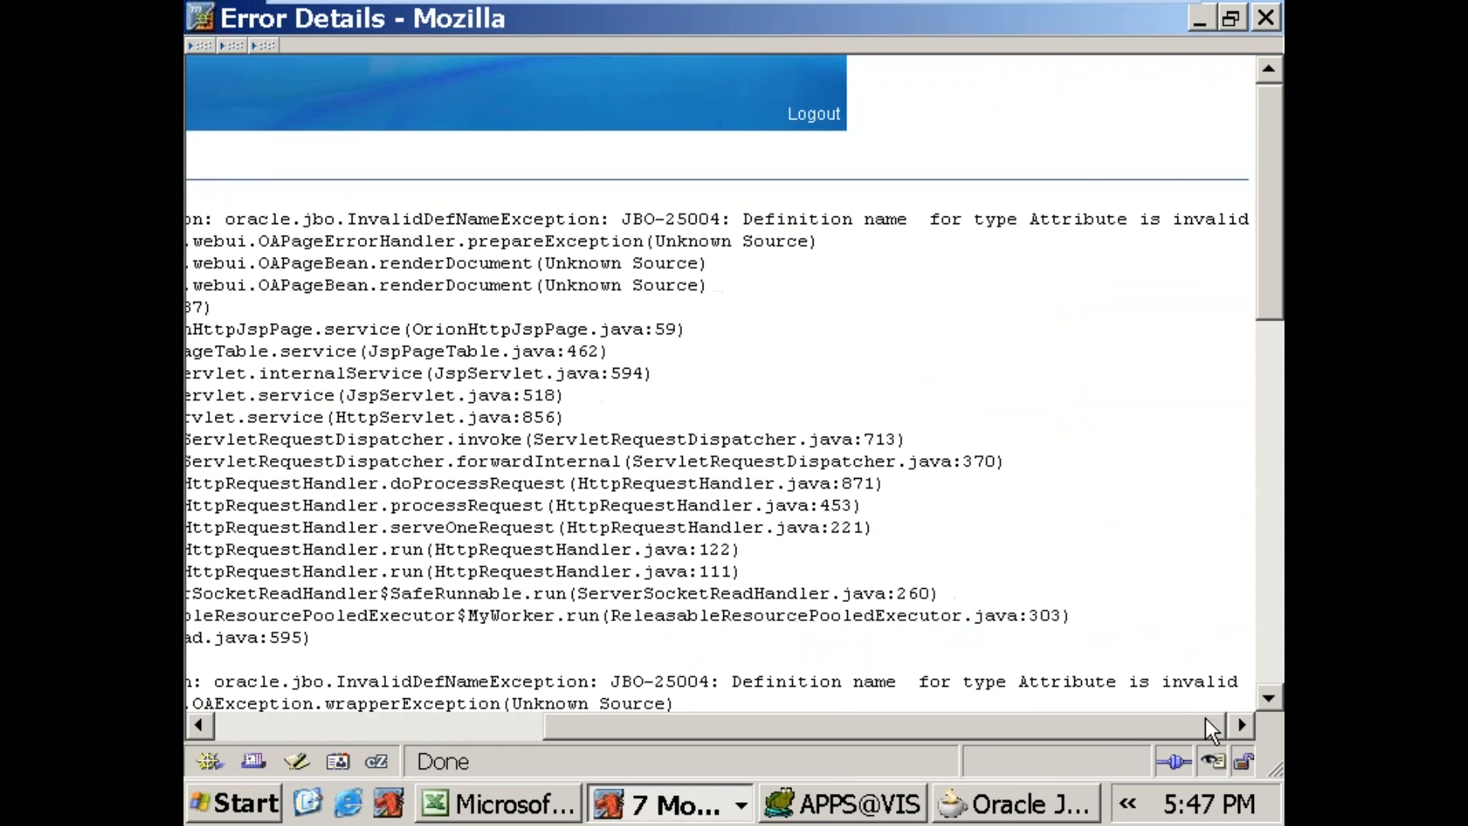
Step: Switch to JDeveloper, terminate the running Embedded OC4J Server and close its log
{"action": "left_click", "coordinate": [992, 807]}
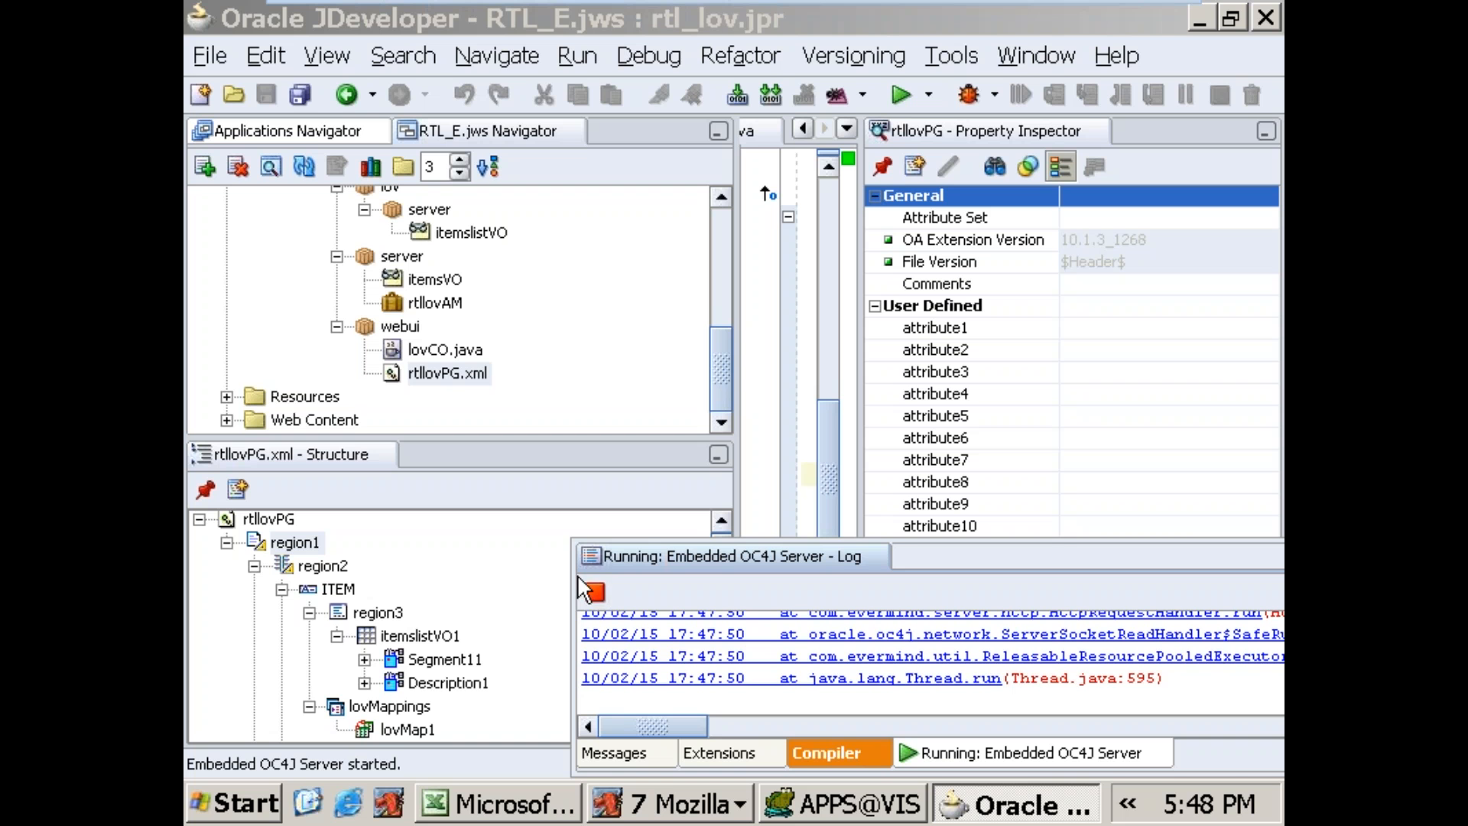
{"action": "left_click", "coordinate": [597, 589]}
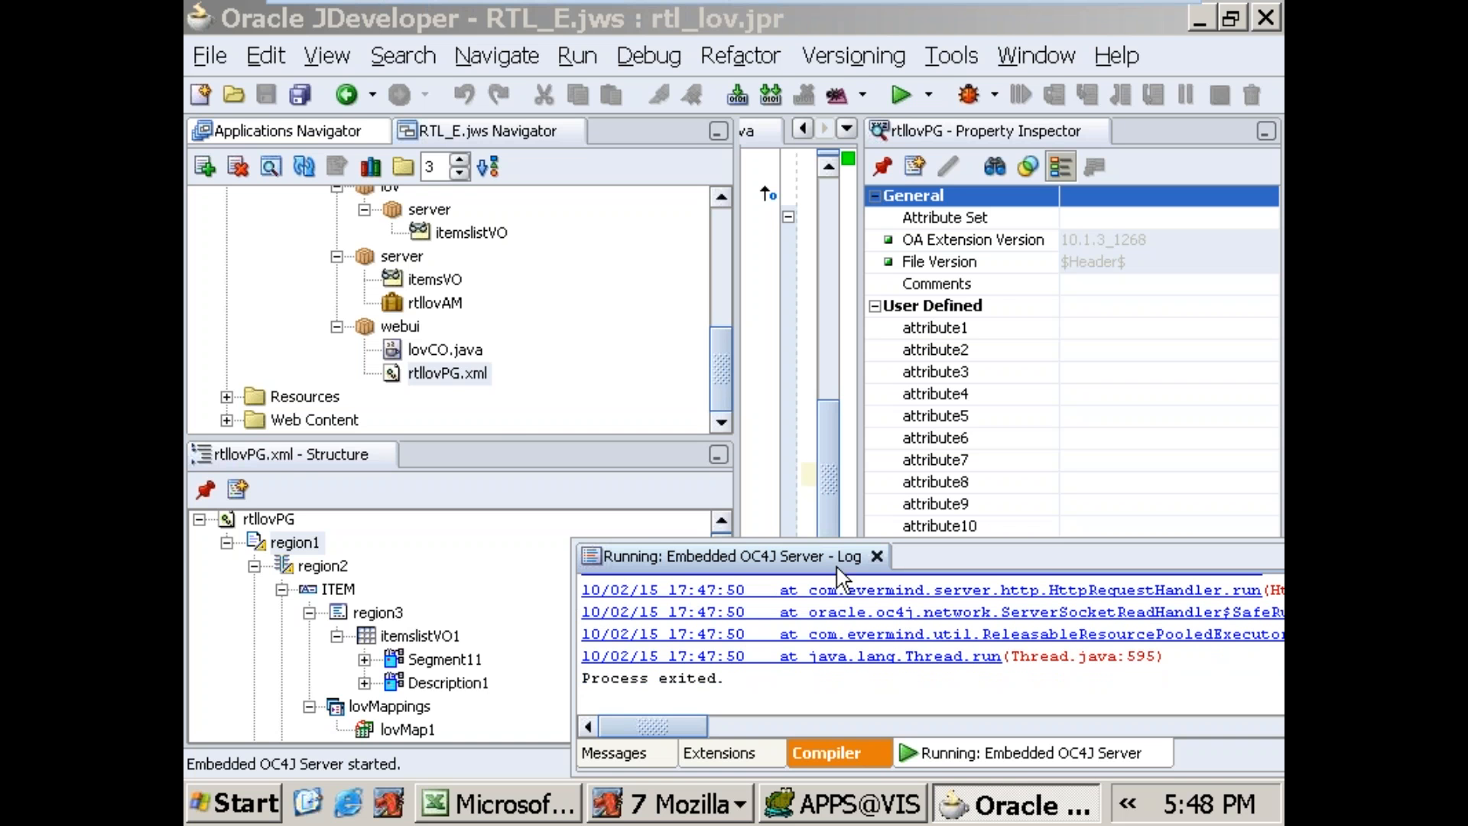
{"action": "left_click", "coordinate": [877, 557]}
Step: Inspect the properties of region2, ITEM, itemslistVO1, Segment11, Description1 and lovMap1 in rtllovPG.xml for the cause of the attribute error
{"action": "left_click", "coordinate": [466, 384]}
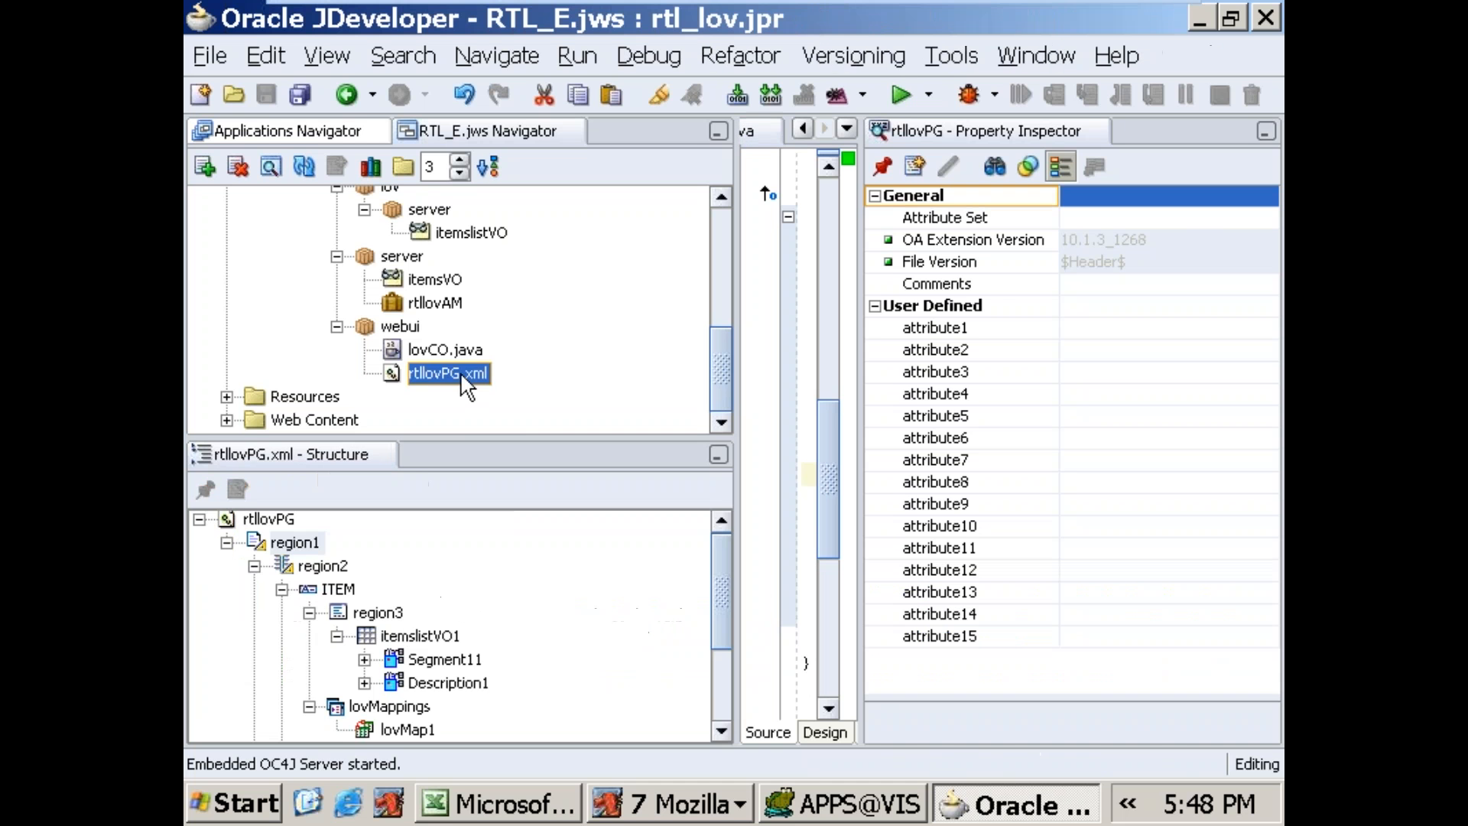
{"action": "left_click_drag", "start_coordinate": [728, 600], "coordinate": [719, 652]}
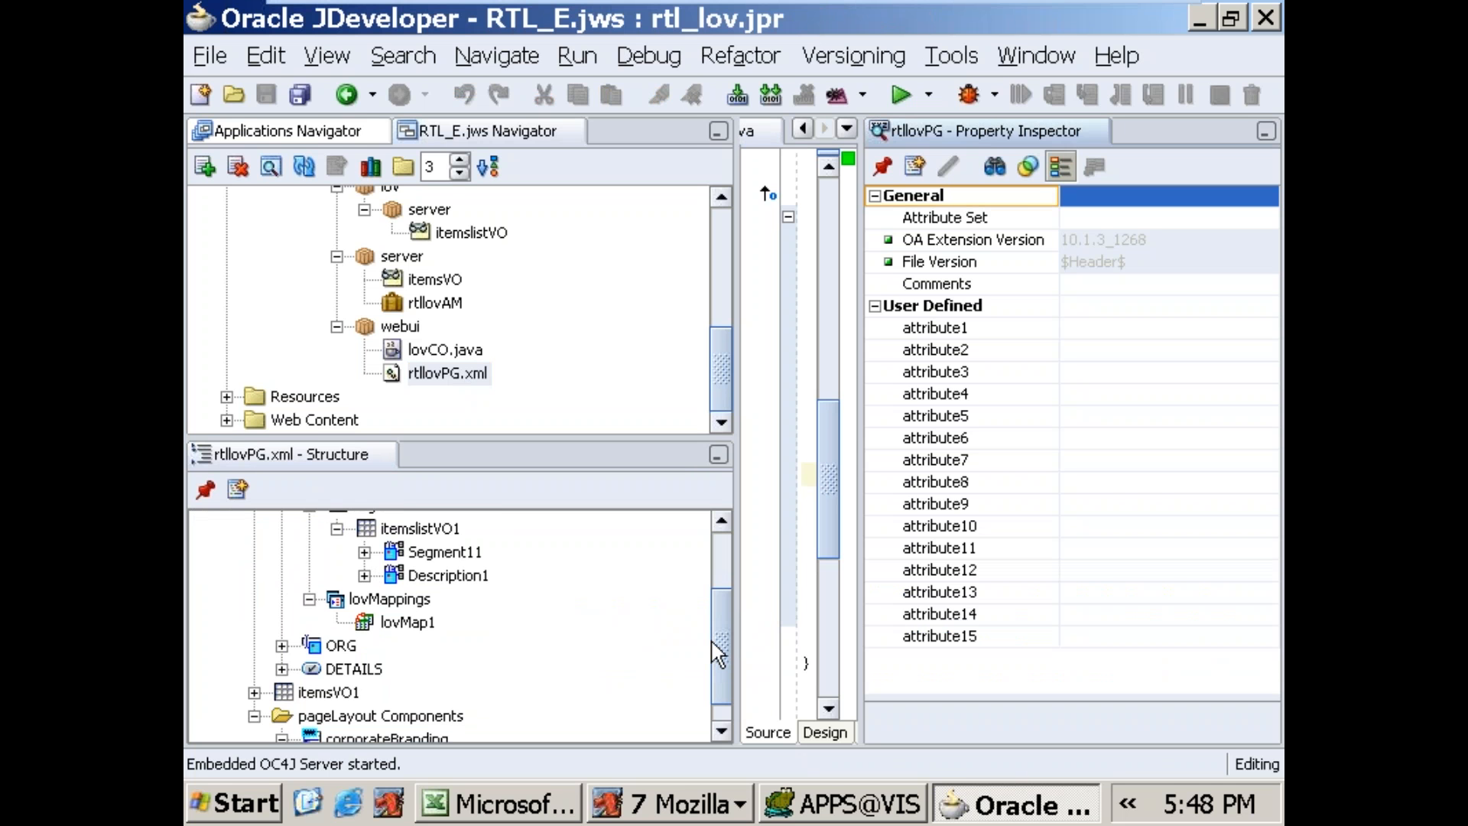
{"action": "left_click_drag", "start_coordinate": [719, 652], "coordinate": [736, 582]}
{"action": "left_click", "coordinate": [335, 566]}
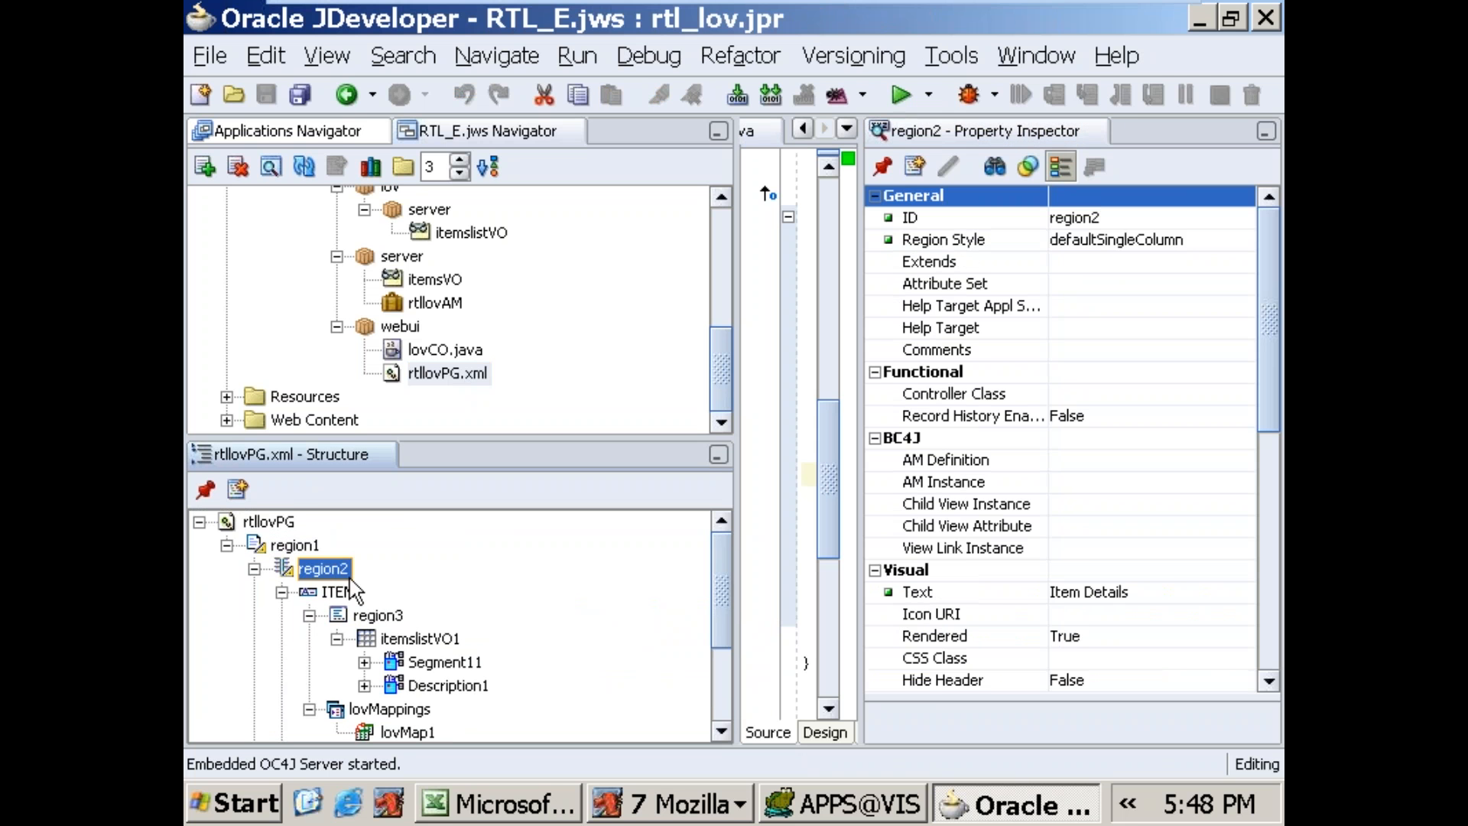
{"action": "left_click", "coordinate": [343, 595]}
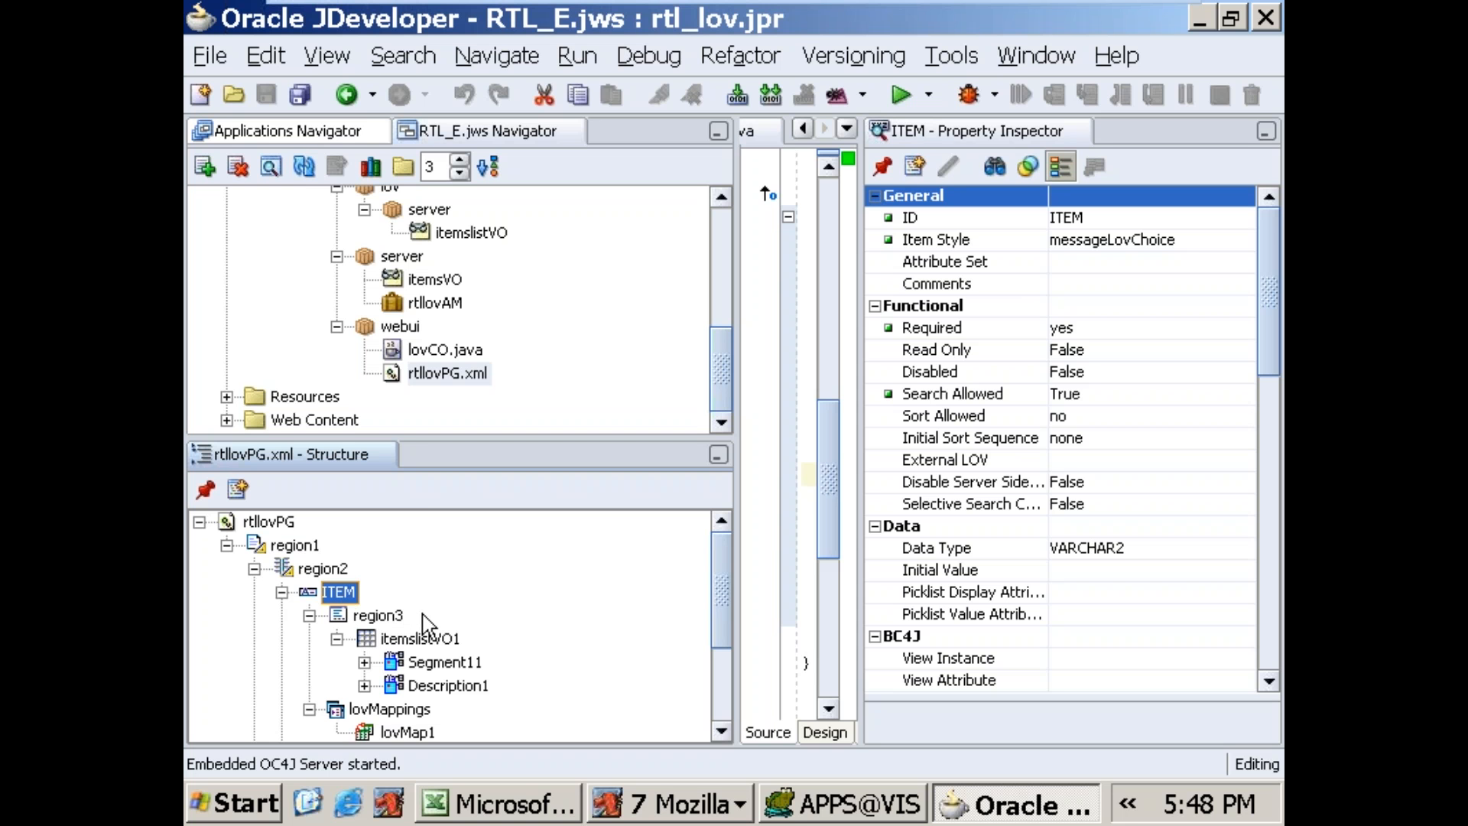
{"action": "left_click", "coordinate": [1202, 659]}
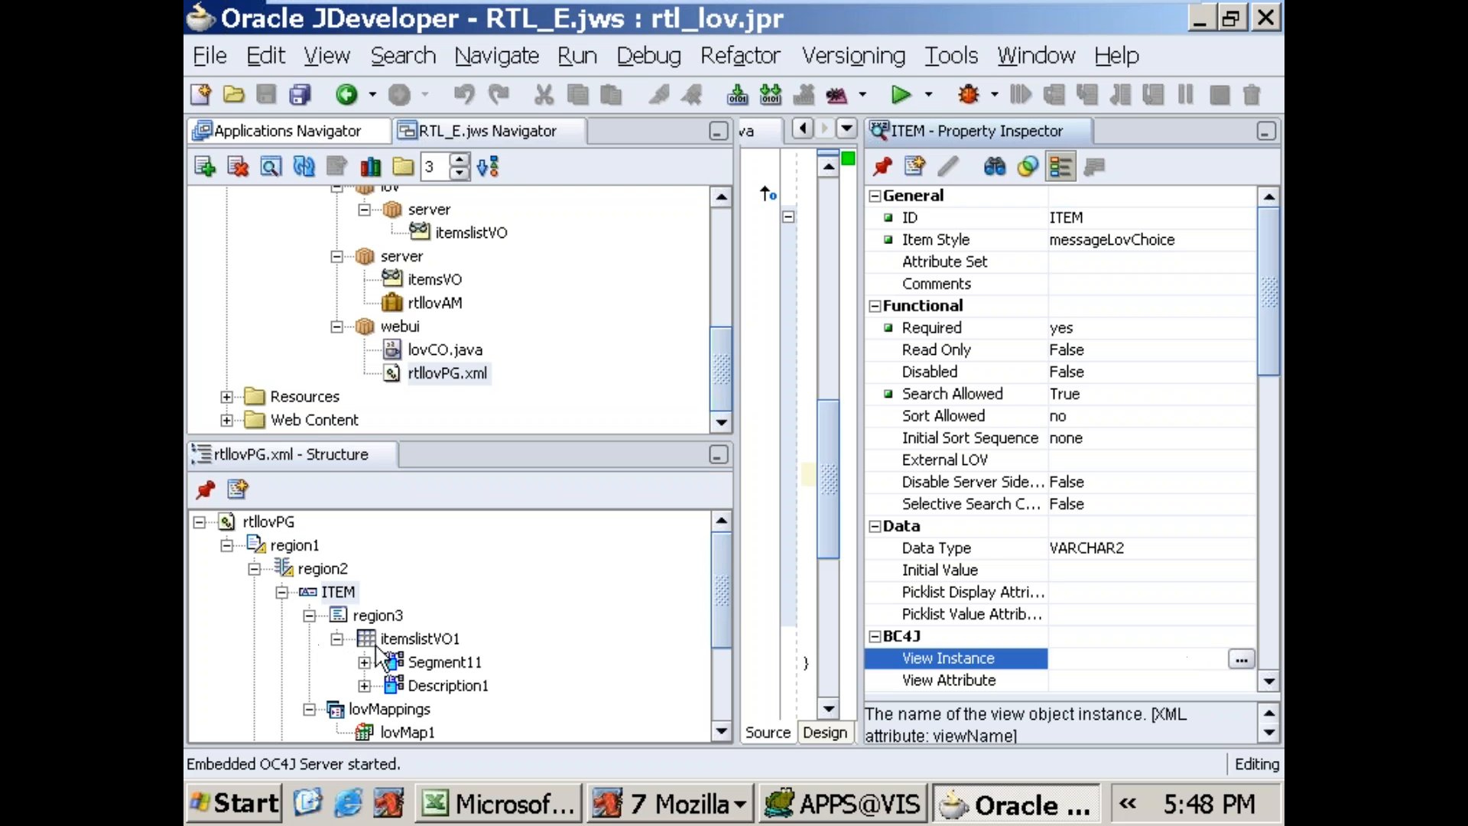
{"action": "left_click", "coordinate": [416, 639]}
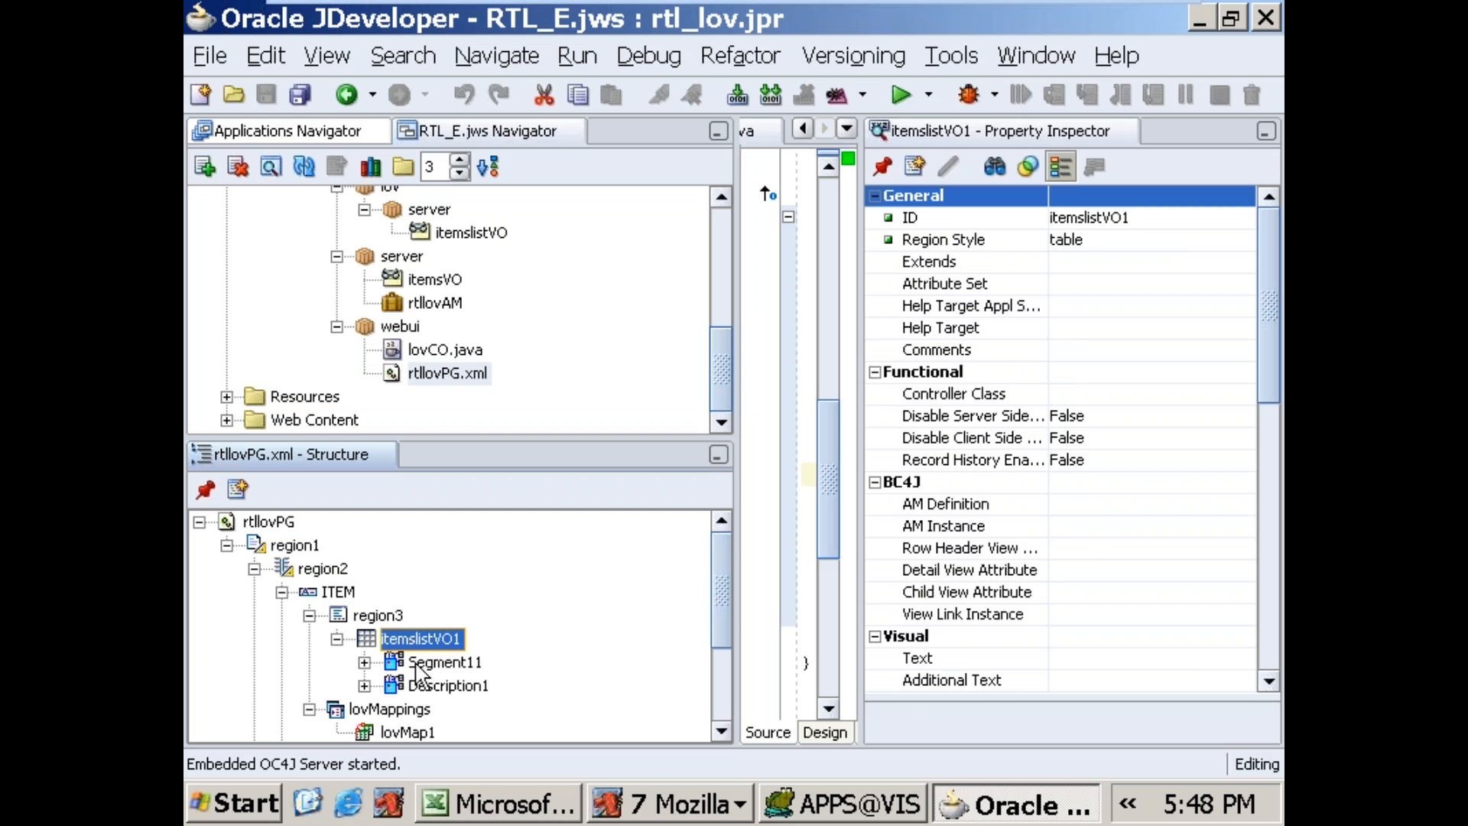
{"action": "left_click", "coordinate": [417, 664]}
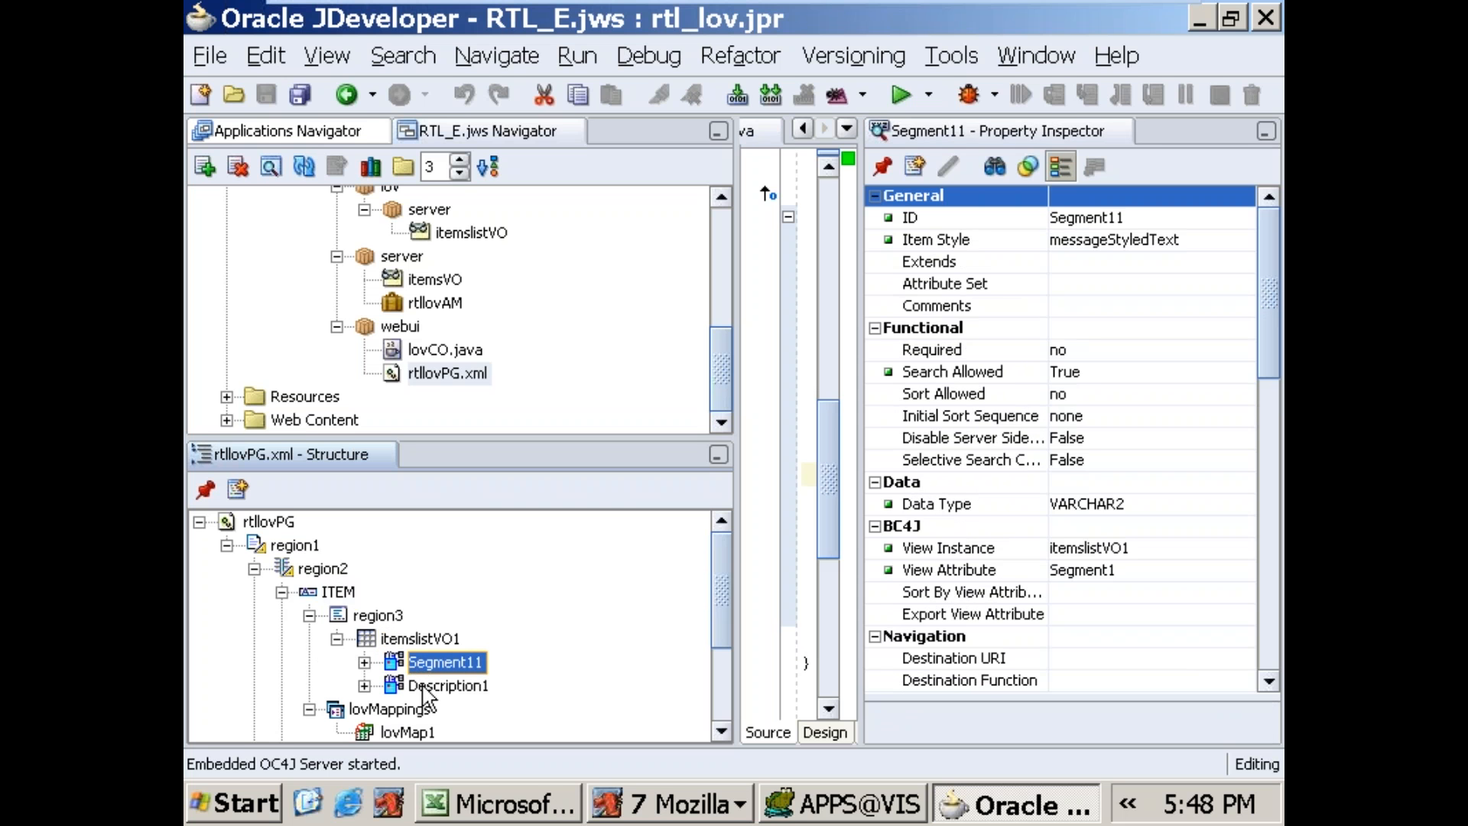
{"action": "left_click", "coordinate": [424, 690]}
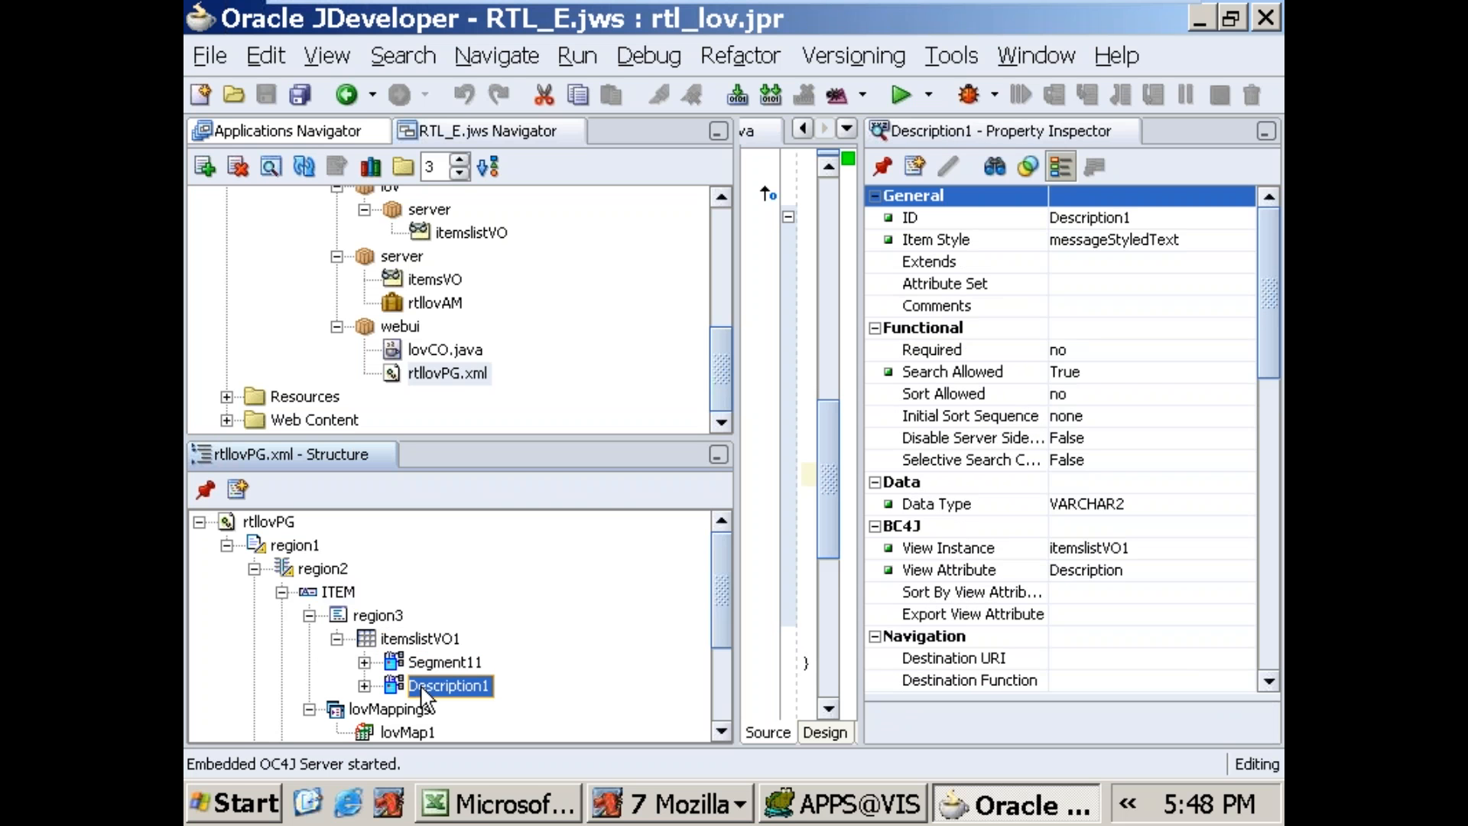
{"action": "left_click_drag", "start_coordinate": [722, 566], "coordinate": [714, 630]}
{"action": "left_click", "coordinate": [409, 606]}
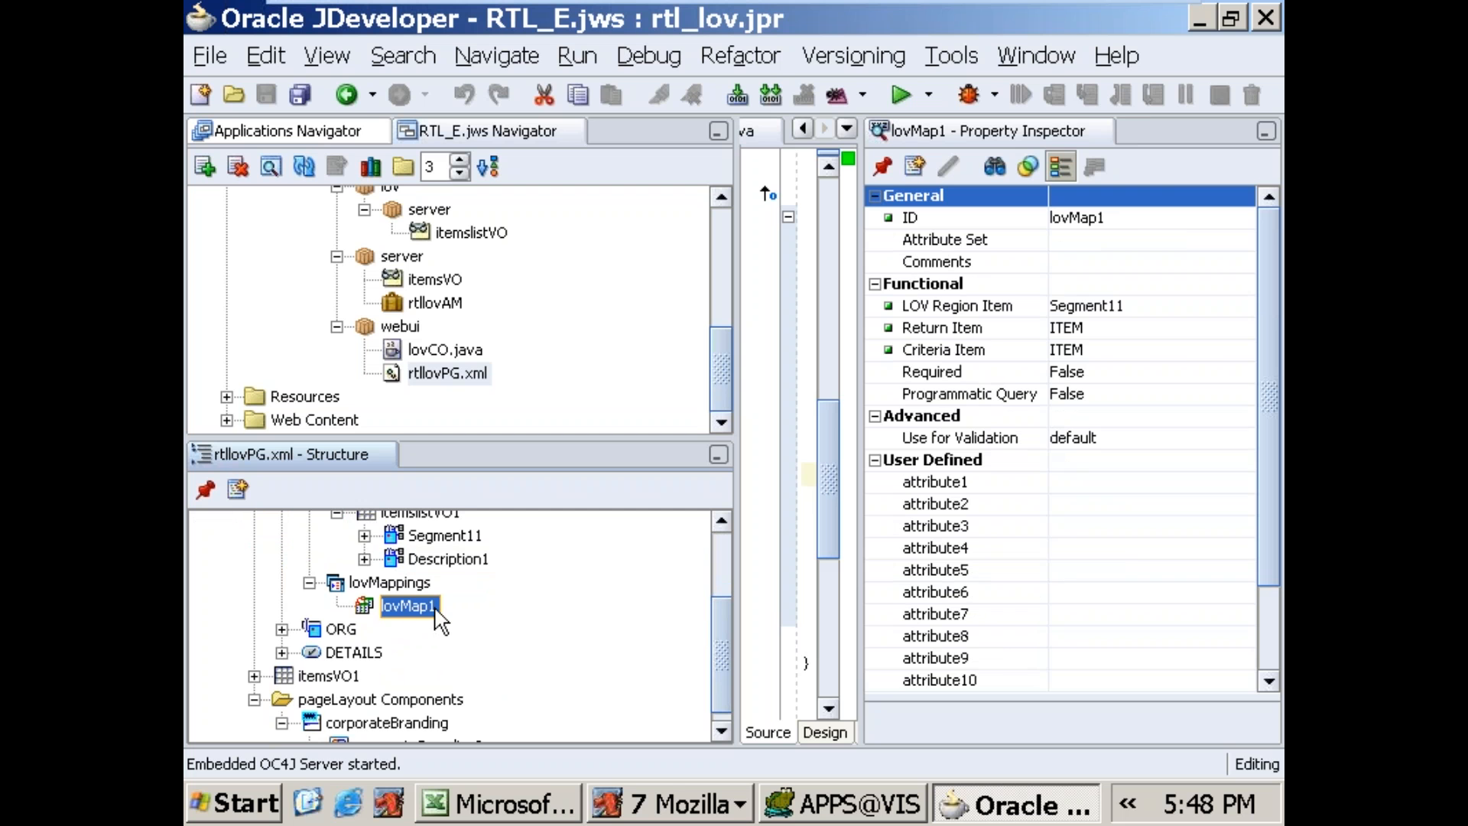
{"action": "left_click_drag", "start_coordinate": [725, 679], "coordinate": [733, 608]}
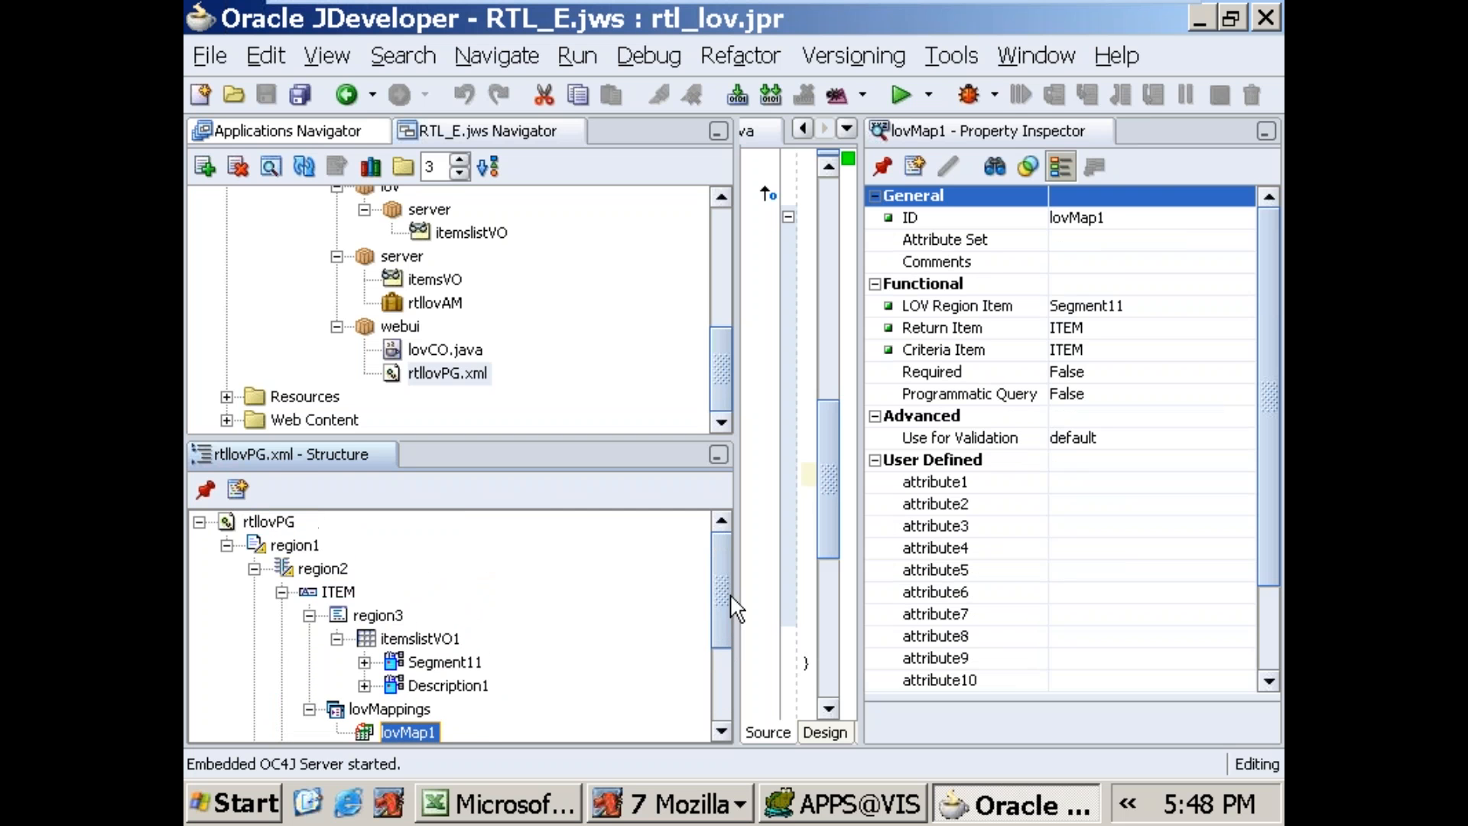
{"action": "left_click", "coordinate": [319, 574]}
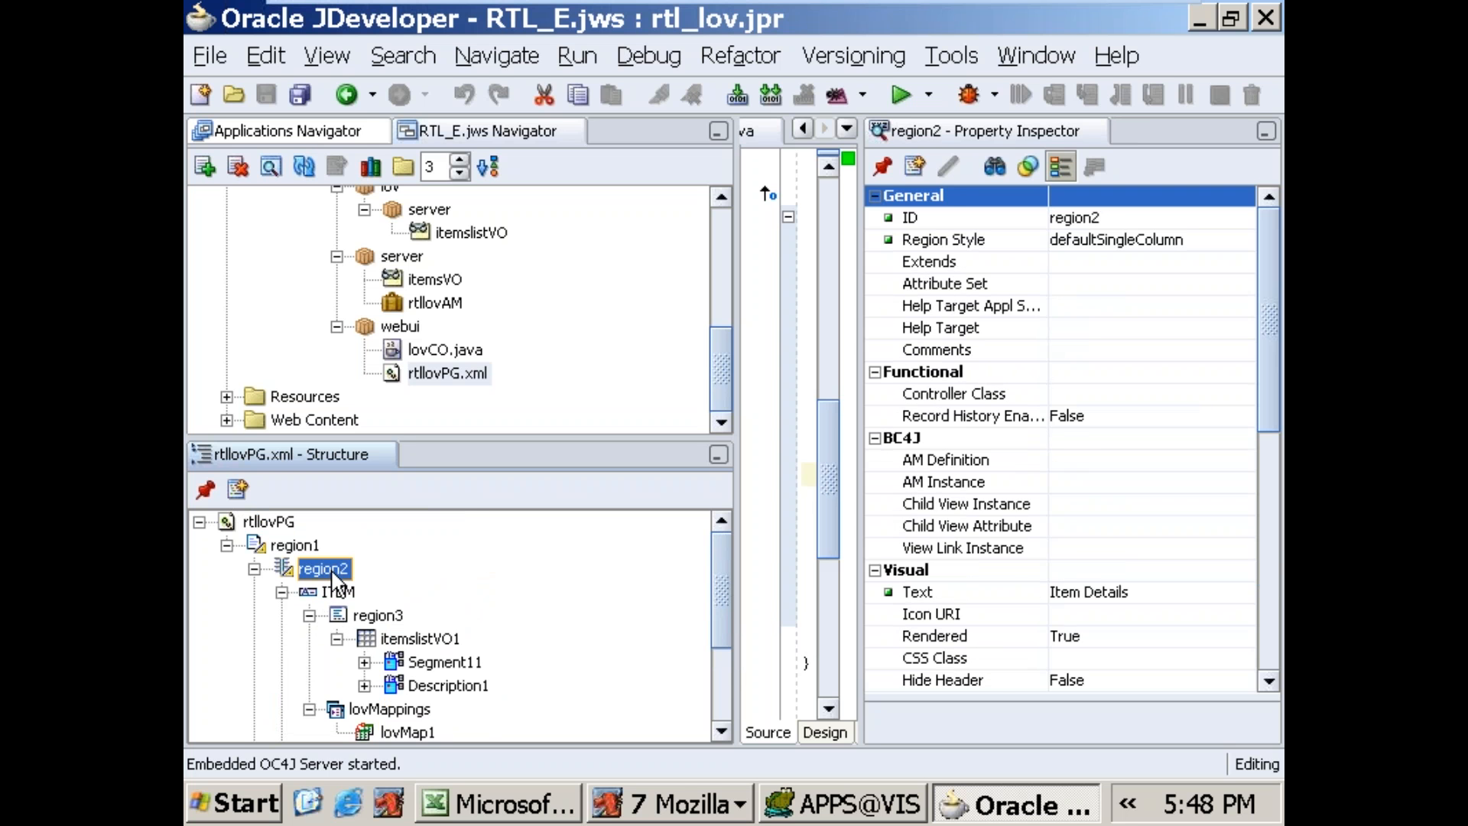
Step: Delete the messageLovChoice item ITEM from region2, together with its list of values region and mappings
{"action": "left_click", "coordinate": [339, 593]}
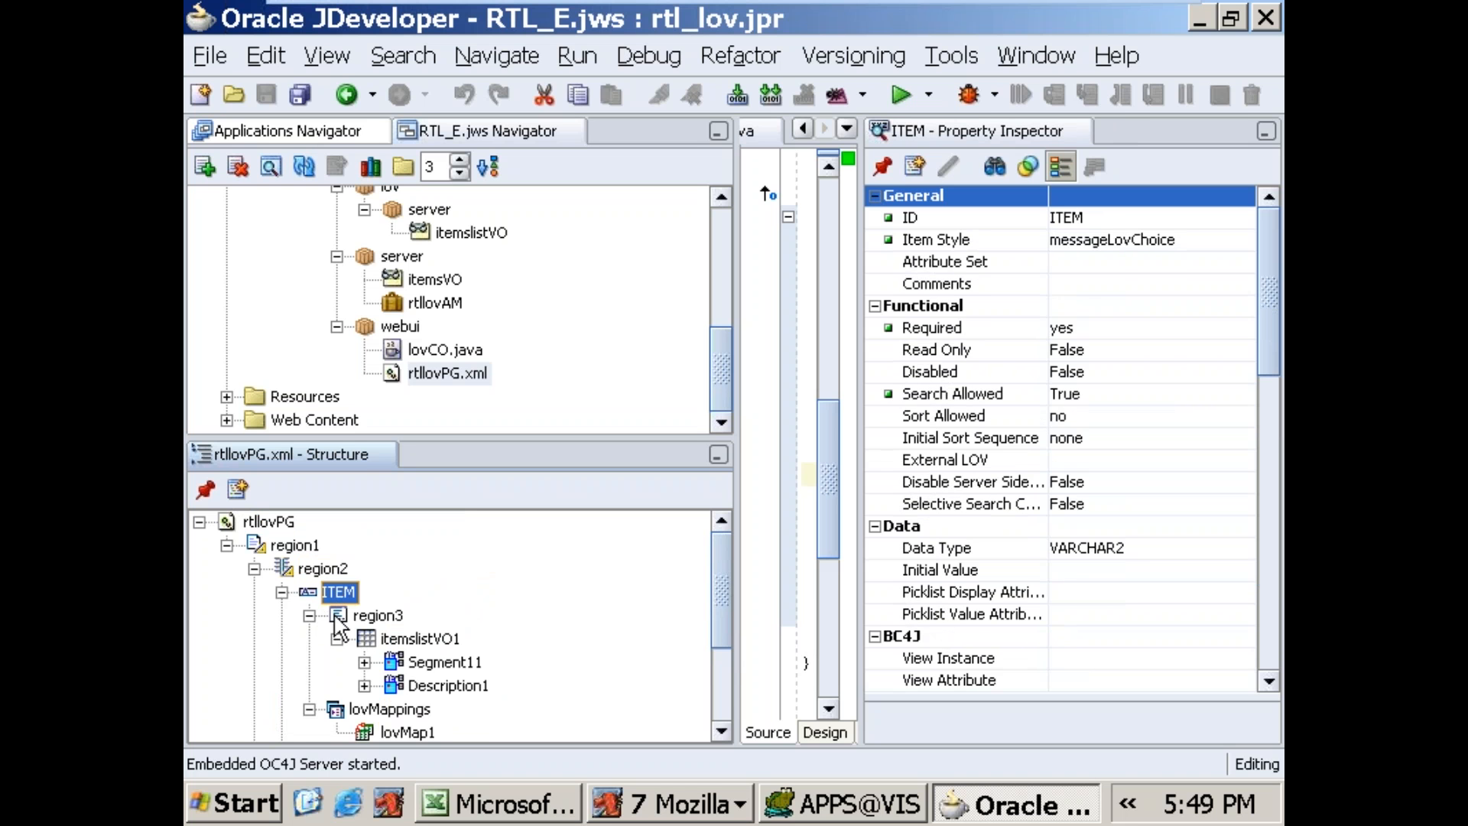
{"action": "left_click", "coordinate": [309, 616]}
{"action": "left_click", "coordinate": [309, 640]}
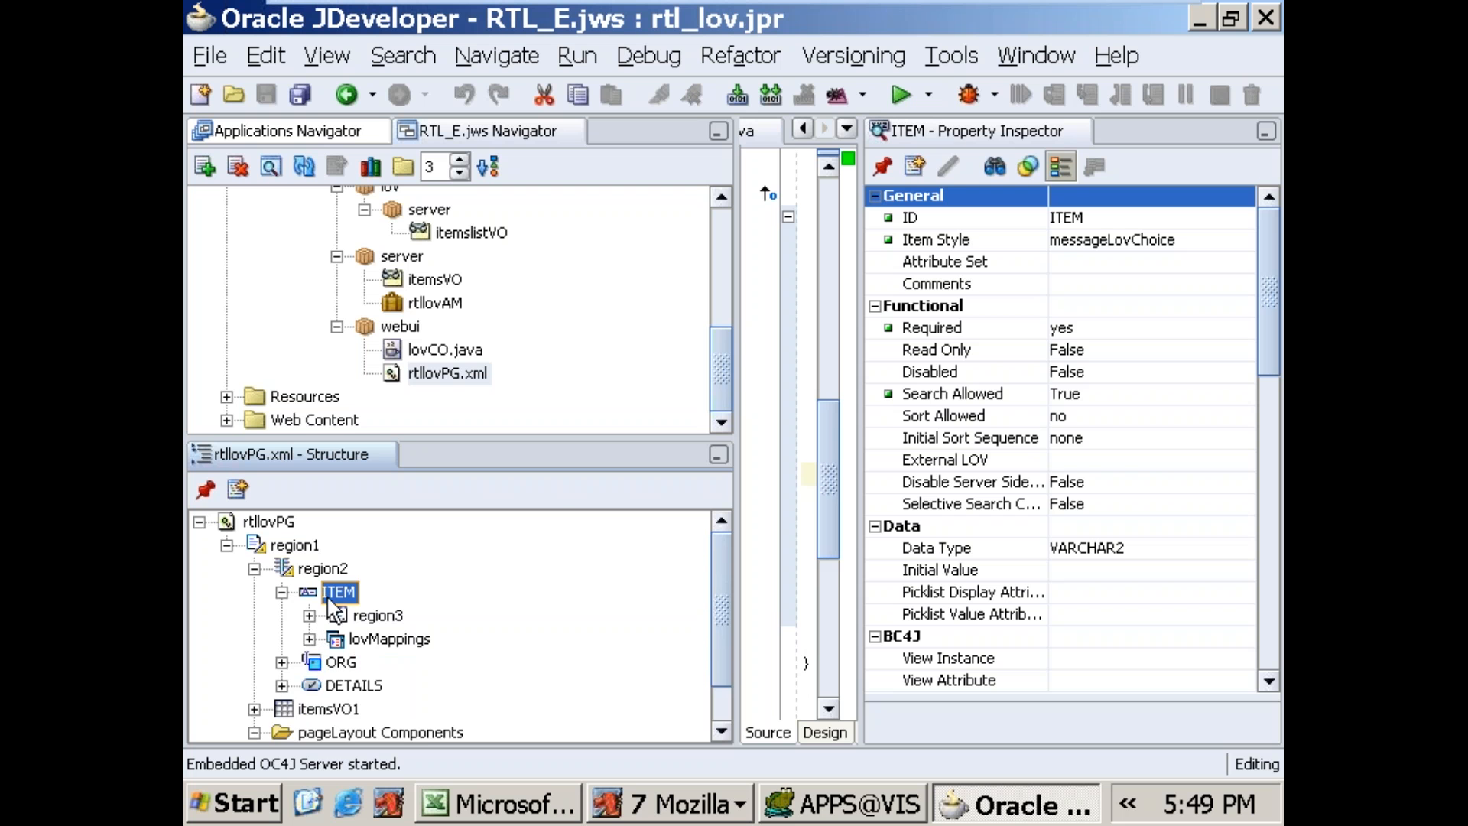
{"action": "right_click", "coordinate": [329, 596]}
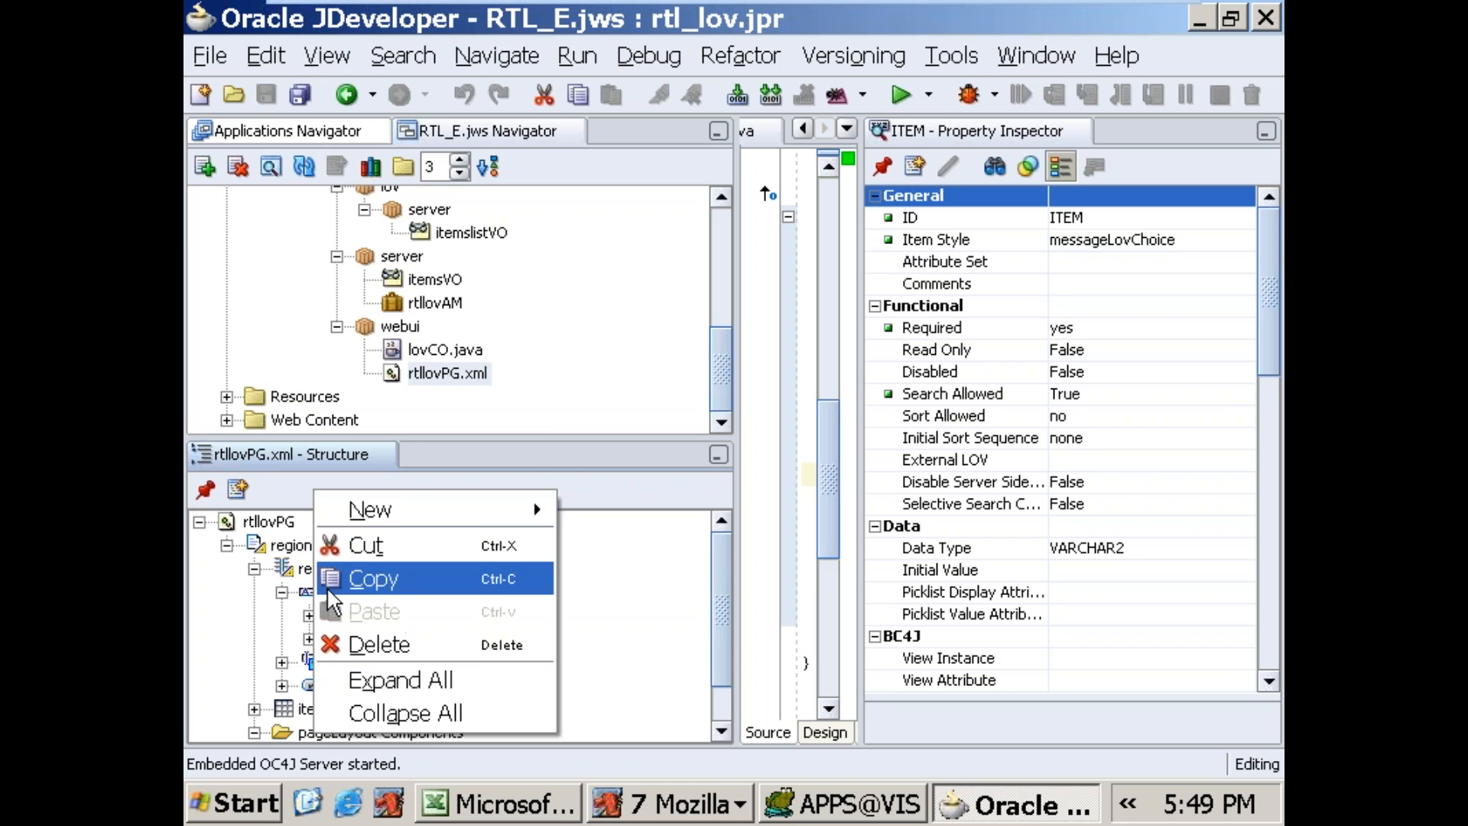
{"action": "left_click", "coordinate": [365, 642]}
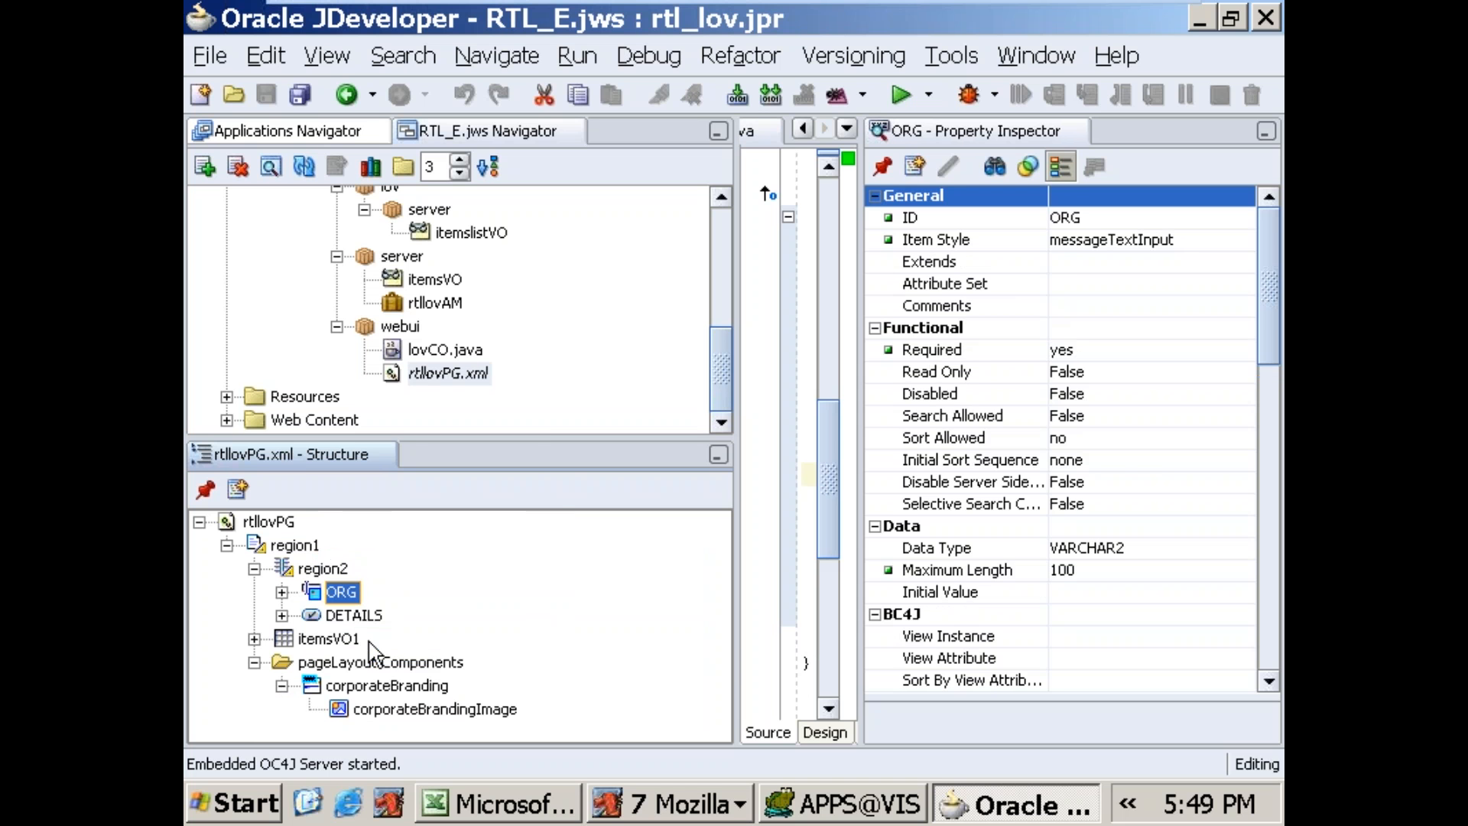
Step: Add a new item under region2 with the ID ITEM and the item style messageLovInput
{"action": "left_click", "coordinate": [327, 566]}
{"action": "right_click", "coordinate": [336, 569]}
{"action": "mouse_move", "coordinate": [582, 264]}
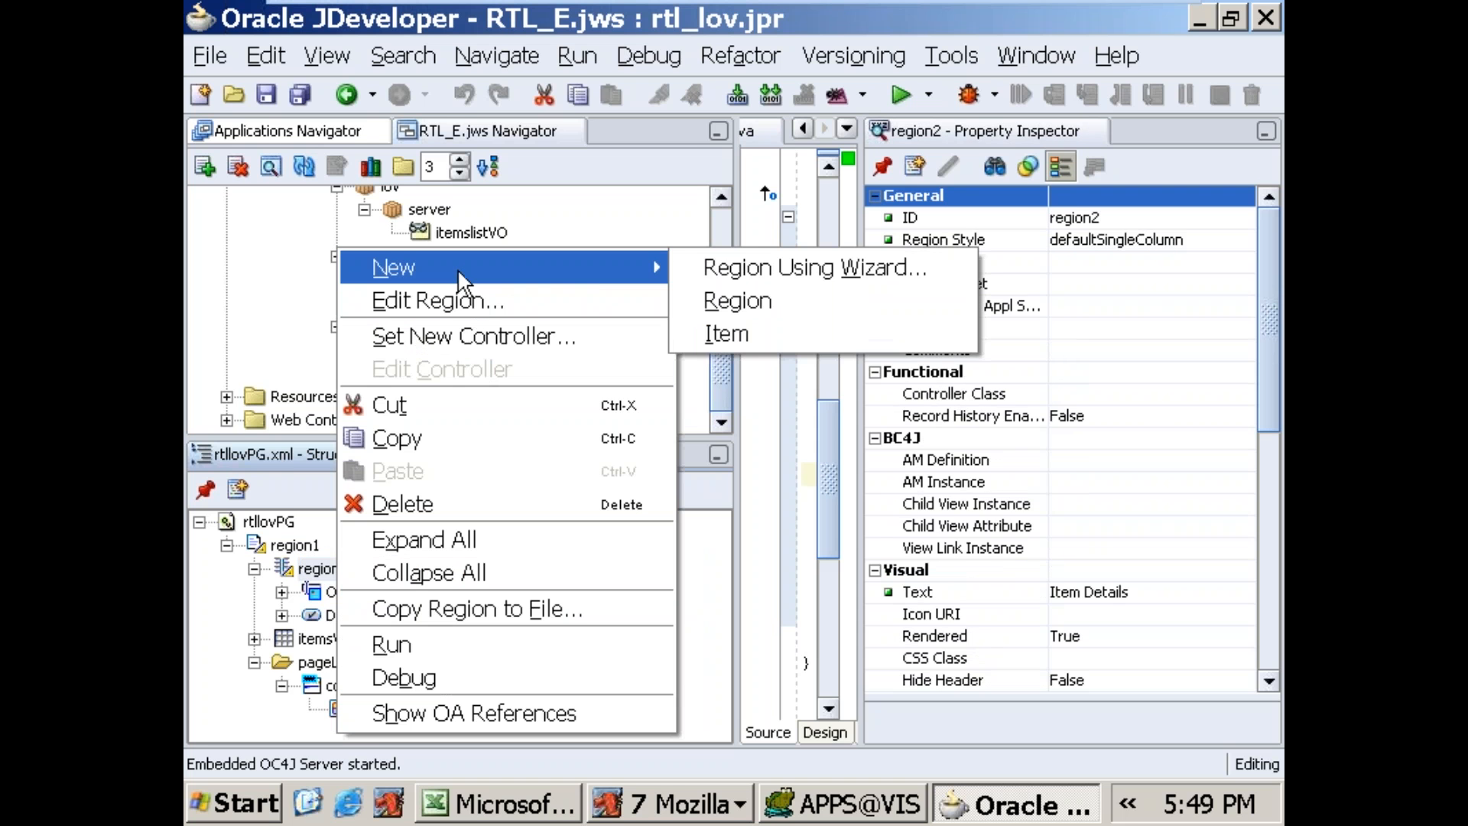
{"action": "left_click", "coordinate": [729, 324]}
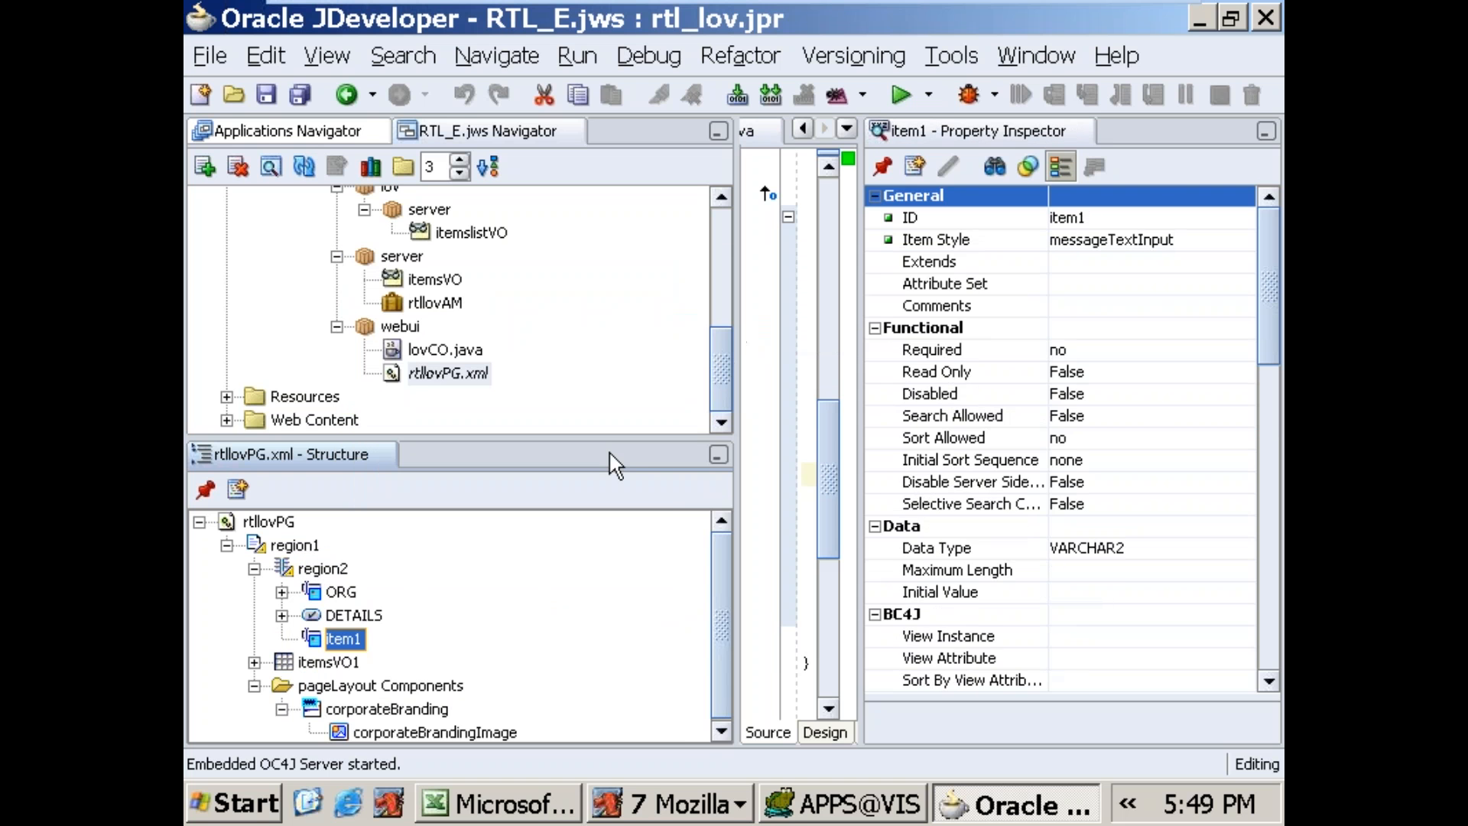
{"action": "left_click", "coordinate": [1094, 218]}
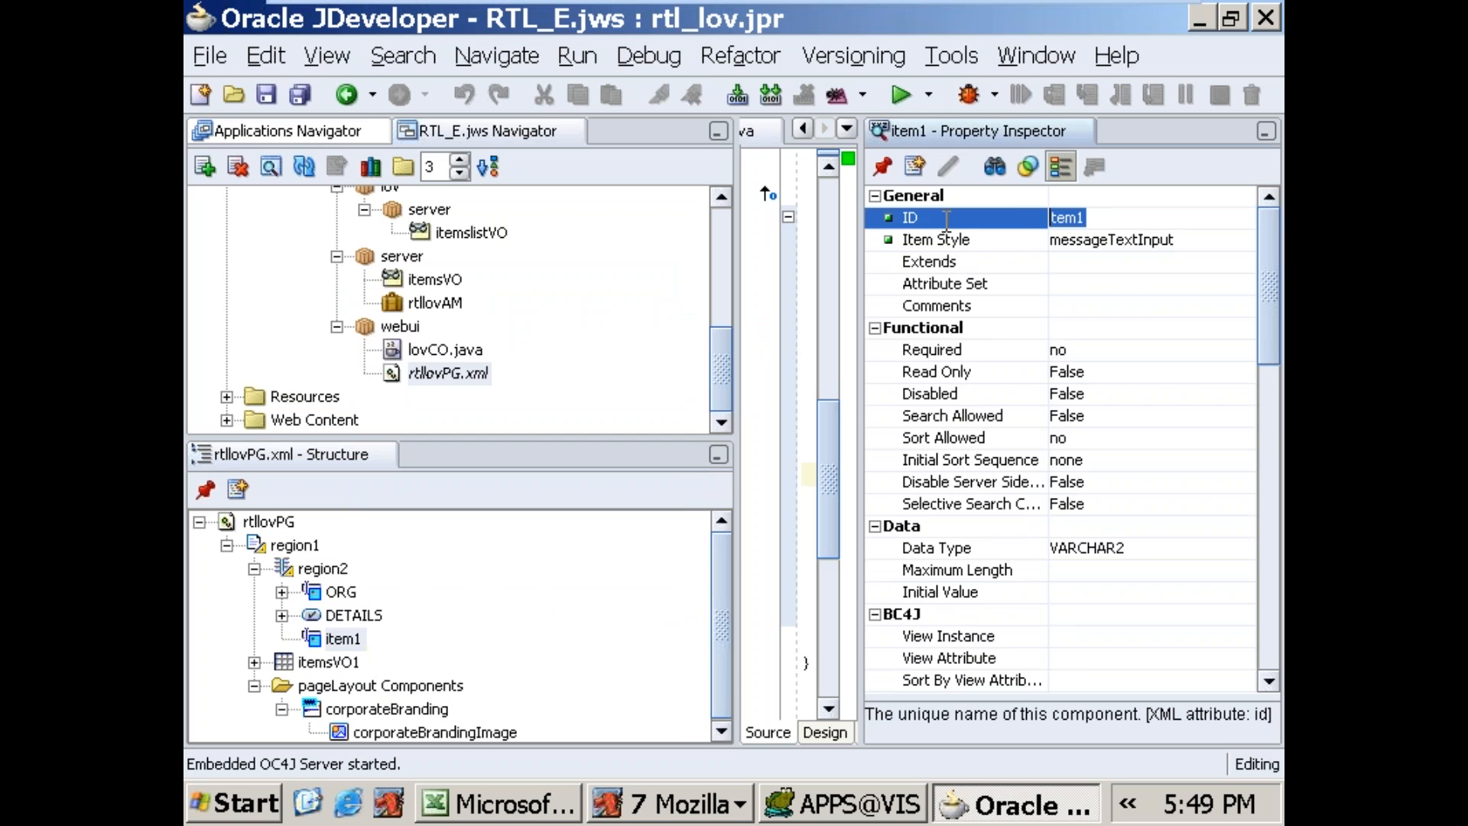
{"action": "type", "text": "ITEM"}
{"action": "left_click", "coordinate": [1147, 241]}
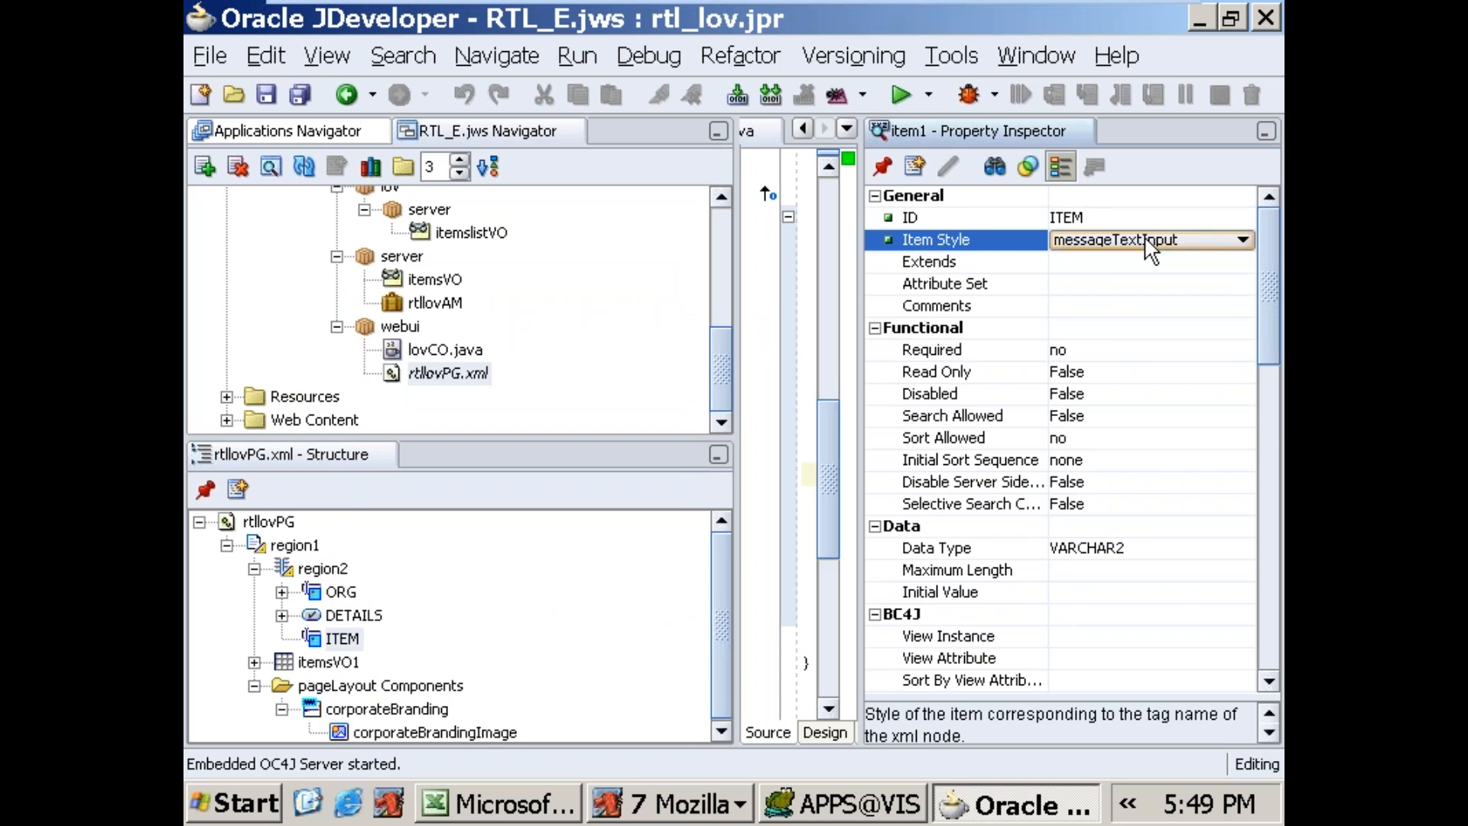
{"action": "left_click", "coordinate": [1148, 240]}
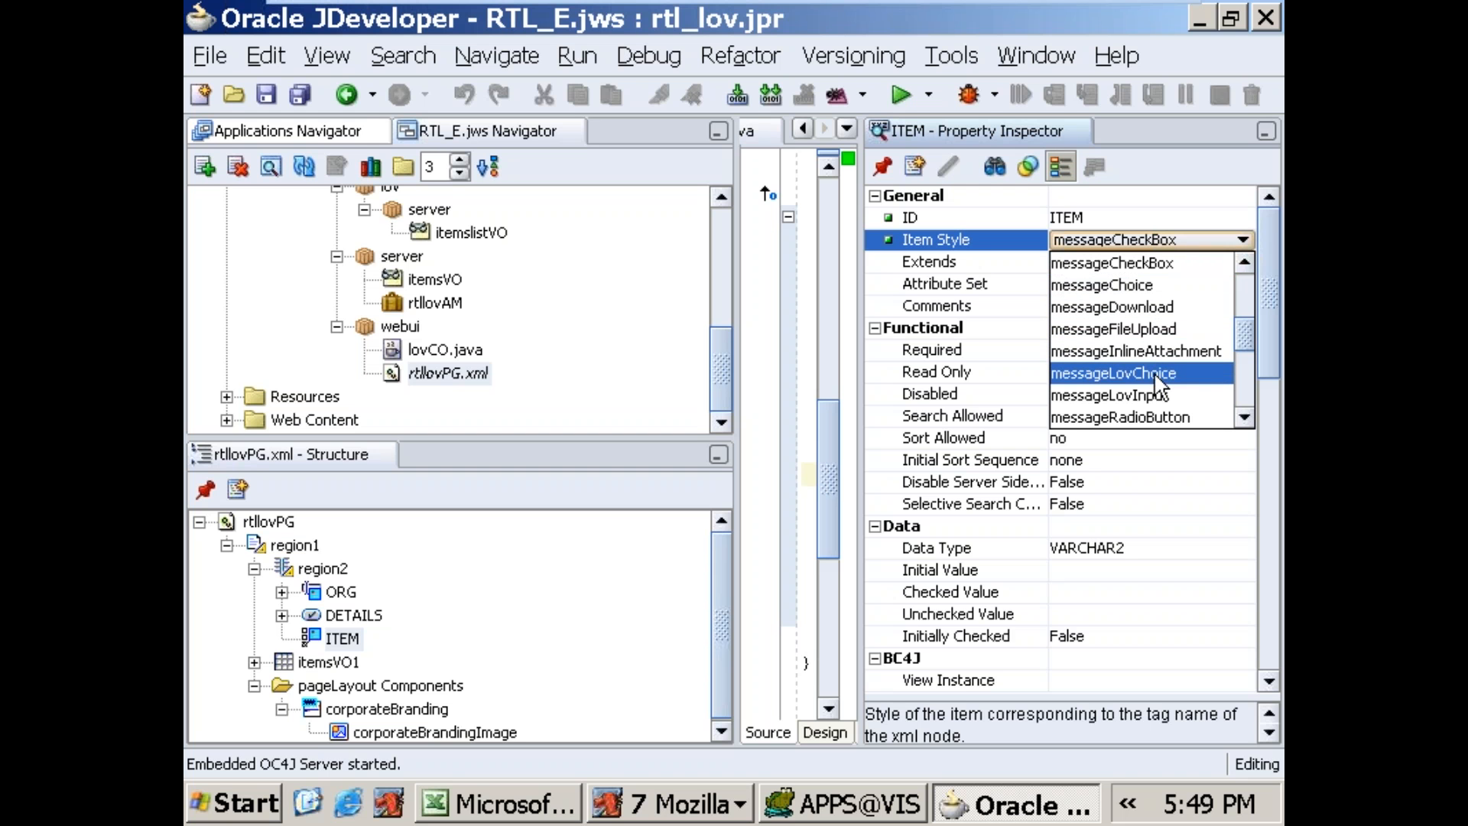
{"action": "left_click", "coordinate": [1157, 395]}
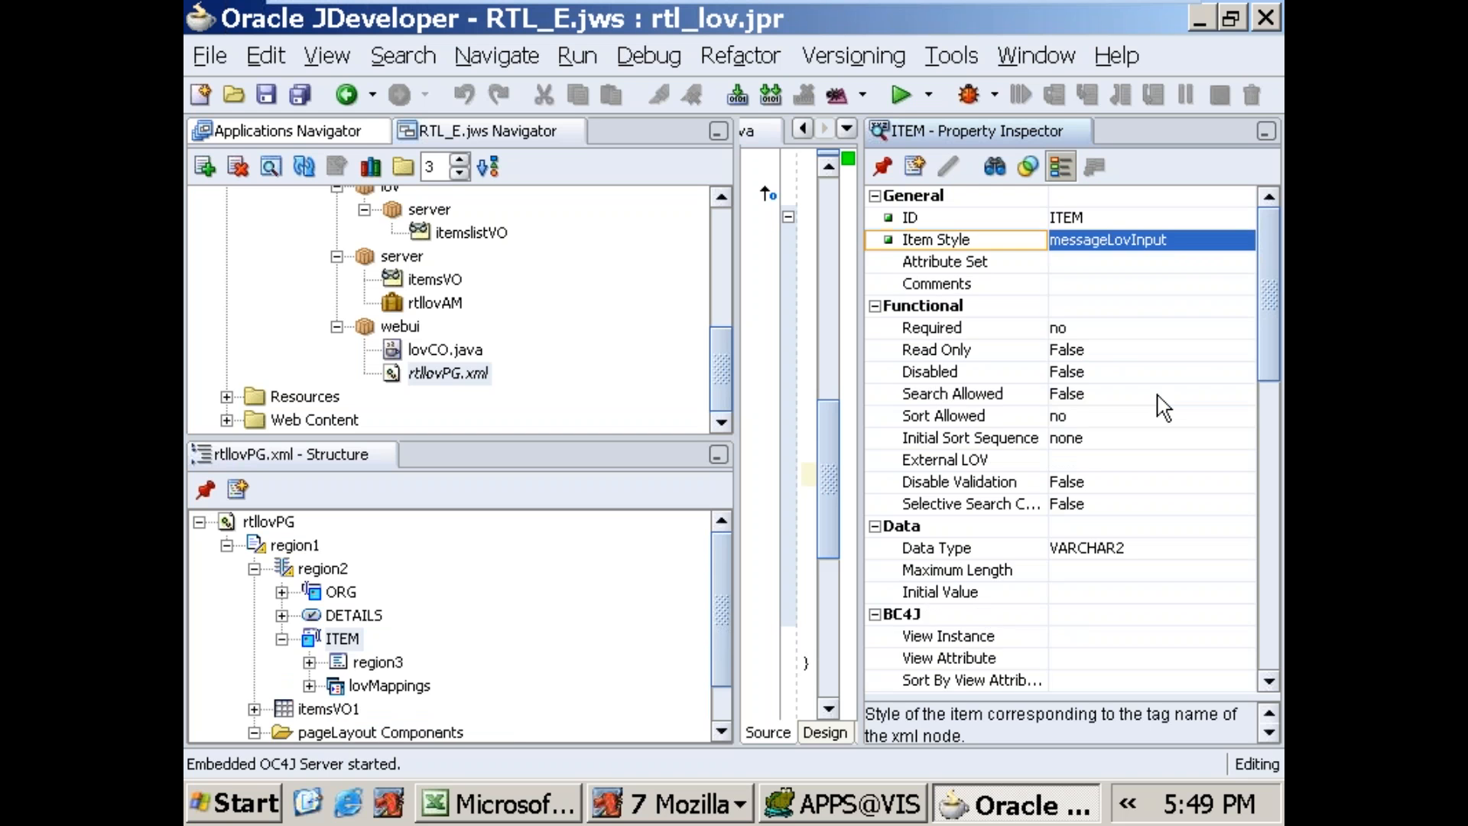
Step: Start a wizard-based table under ITEM's region3, using application module rtl_lov.oracle.apps.po.requisition.server.rtllovAM and view usage itemslistVO1
{"action": "left_click", "coordinate": [372, 662]}
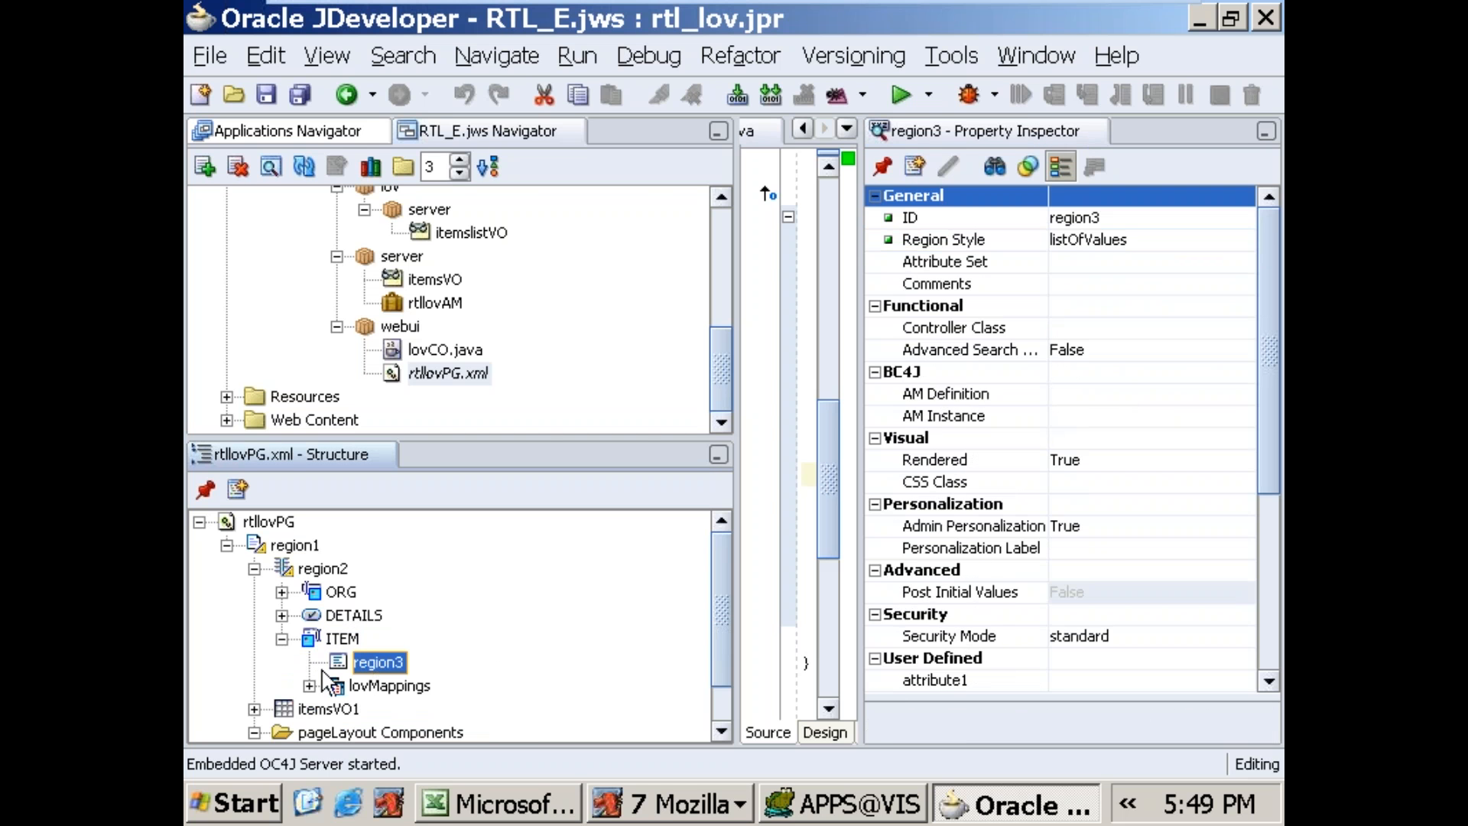
{"action": "right_click", "coordinate": [383, 679]}
{"action": "mouse_move", "coordinate": [574, 284]}
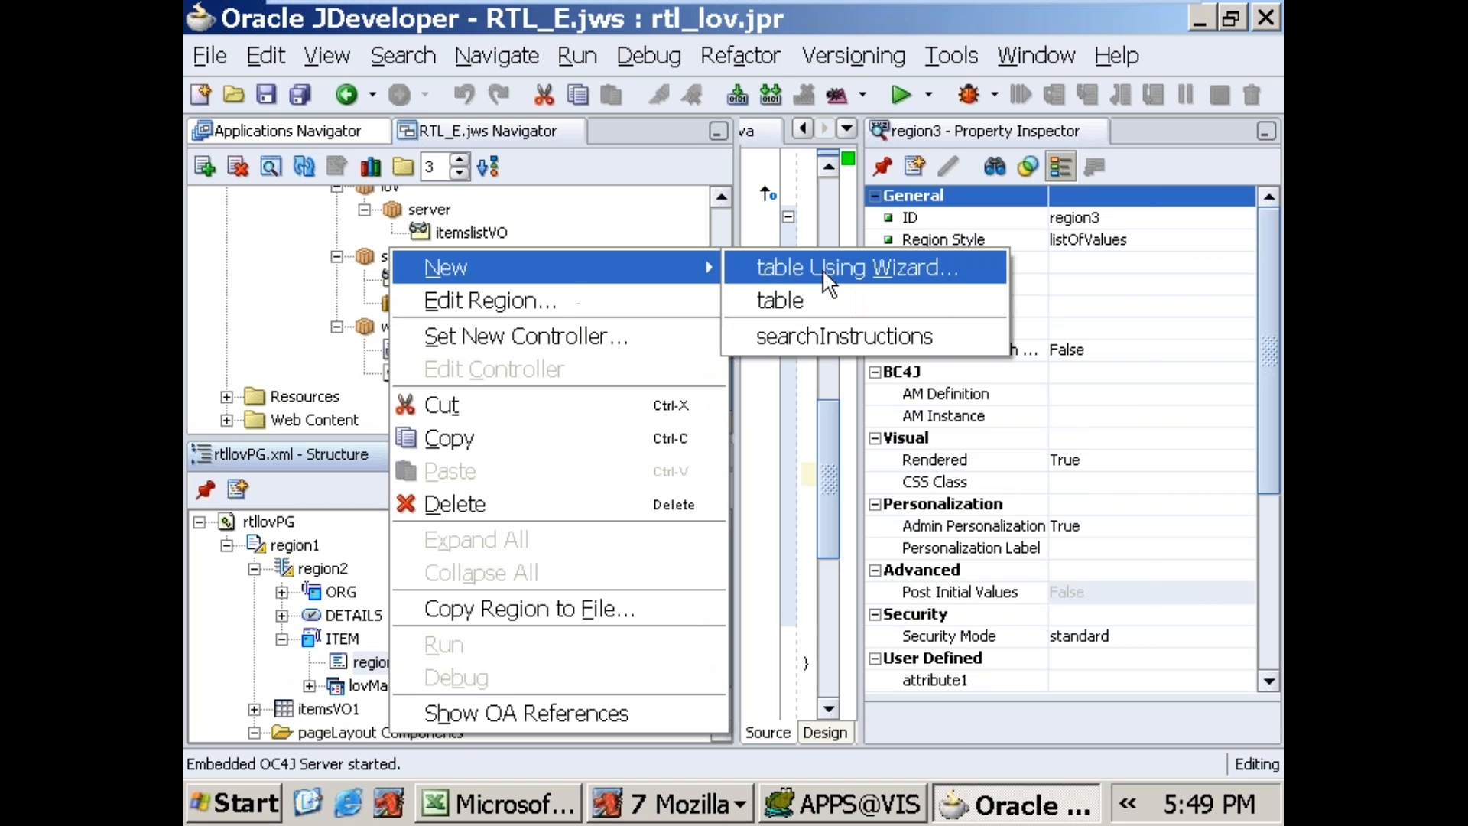
{"action": "left_click", "coordinate": [810, 268]}
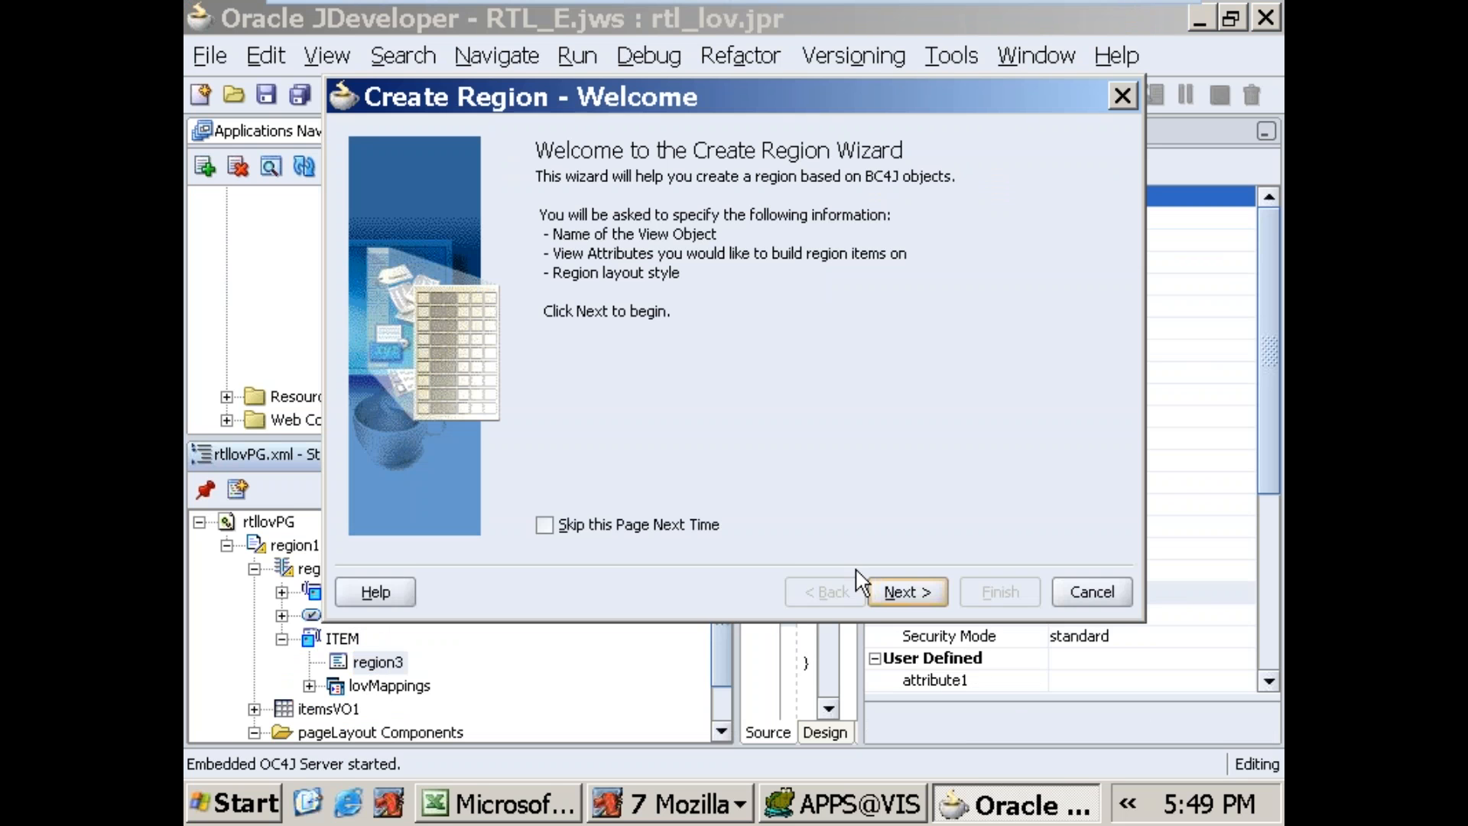
{"action": "left_click", "coordinate": [880, 594]}
{"action": "left_click", "coordinate": [822, 292]}
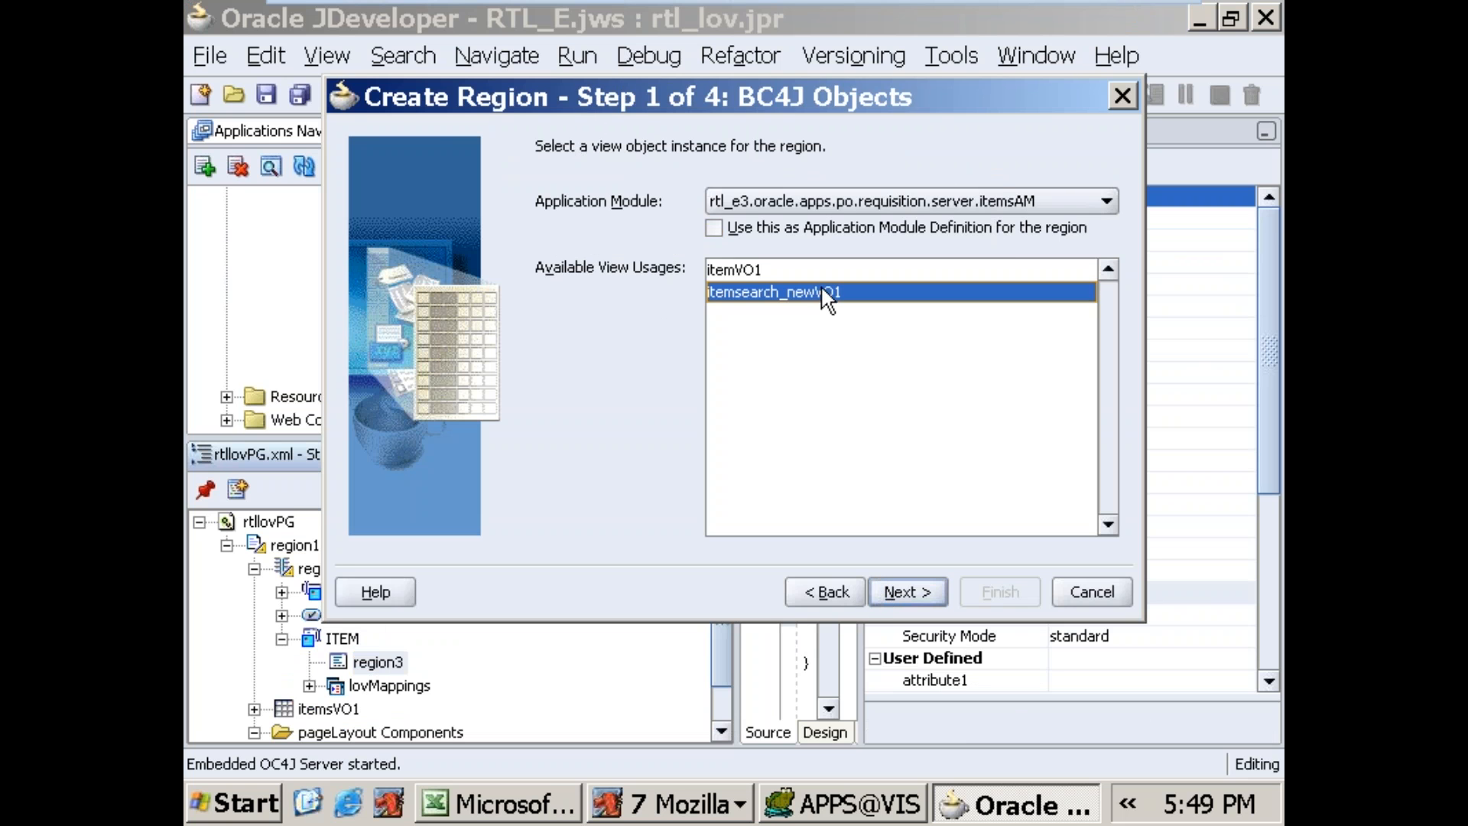
{"action": "left_click", "coordinate": [994, 200]}
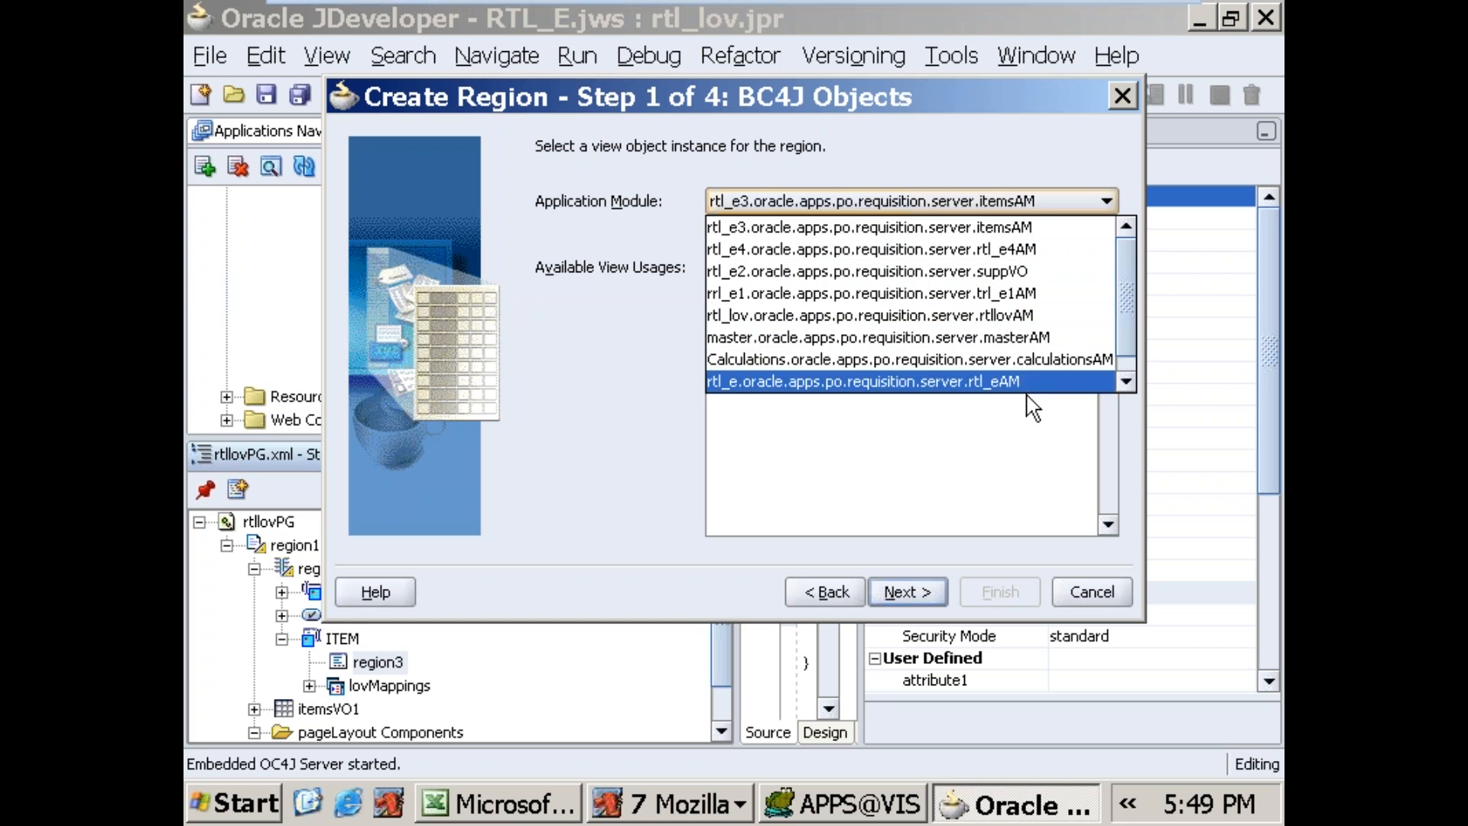
{"action": "left_click", "coordinate": [1031, 315]}
{"action": "left_click", "coordinate": [902, 292]}
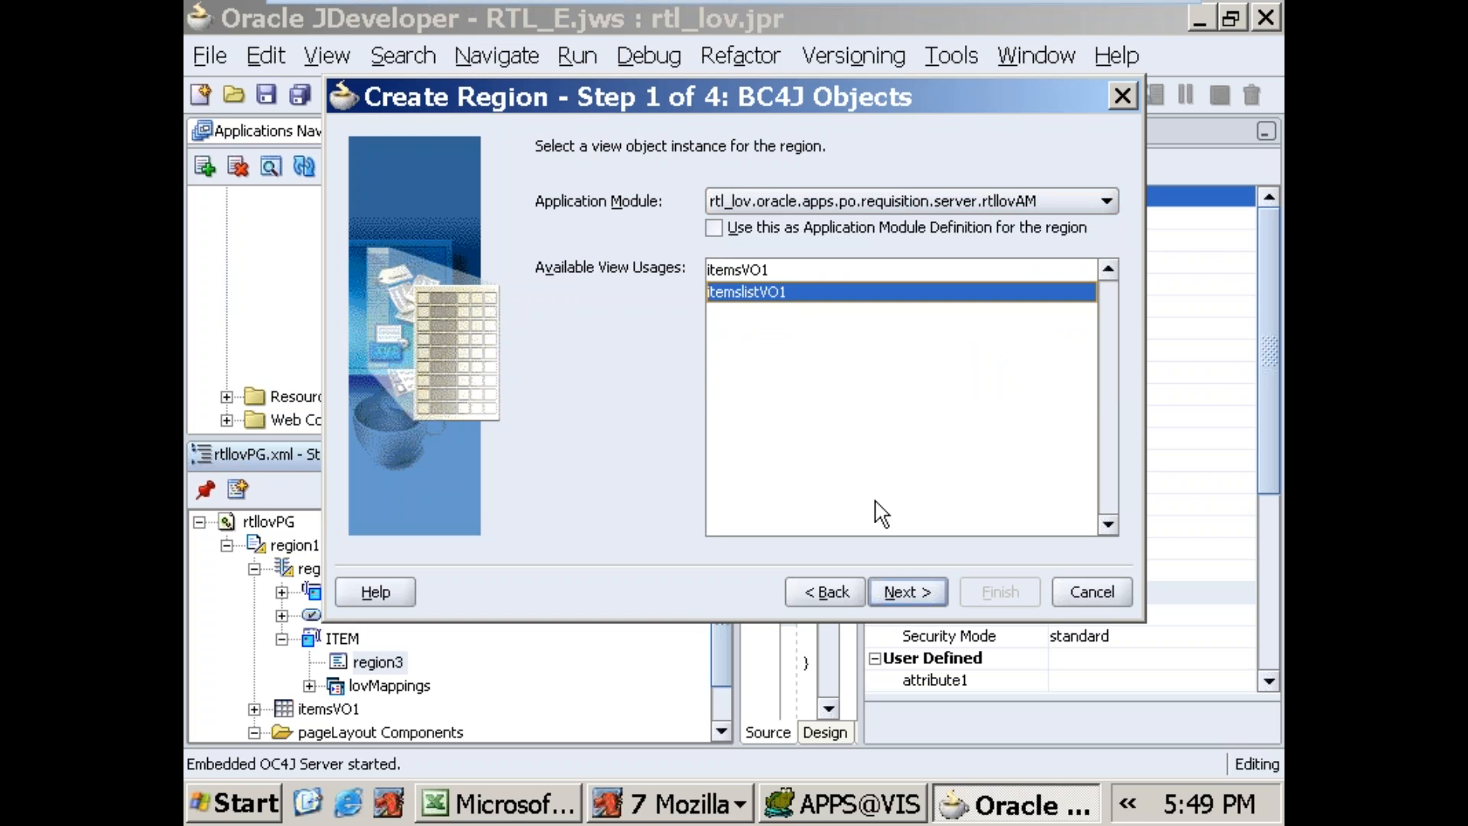
{"action": "left_click", "coordinate": [902, 590]}
Step: Accept the region properties of the new table and include both view attributes, Segment1 and Description
{"action": "left_click", "coordinate": [902, 591]}
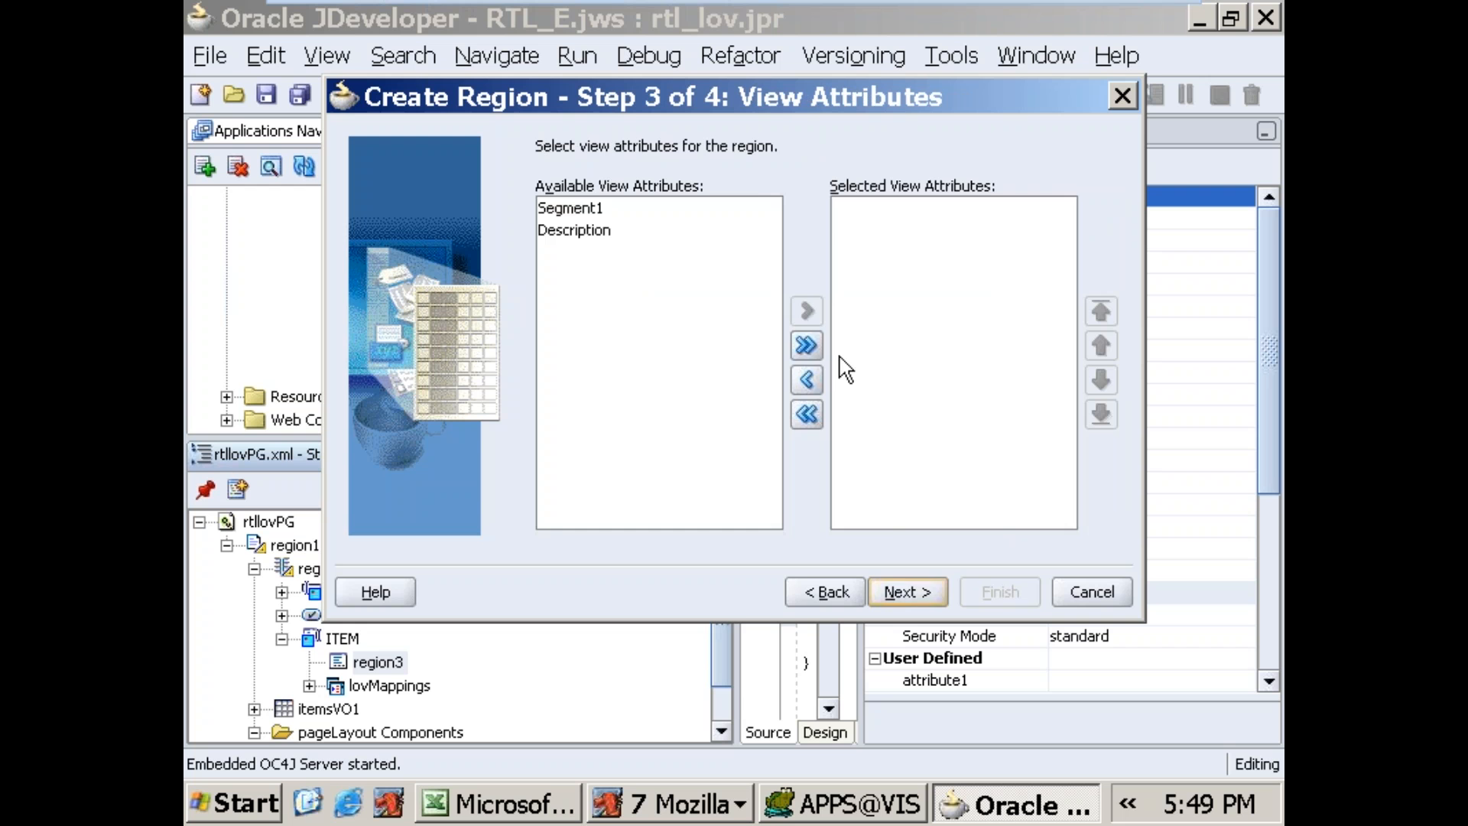
{"action": "left_click", "coordinate": [807, 345]}
{"action": "left_click", "coordinate": [901, 578]}
Step: Edit the prompt of the Segment11 region item and finish creating the itemslistVO1 table region
{"action": "left_click", "coordinate": [747, 221]}
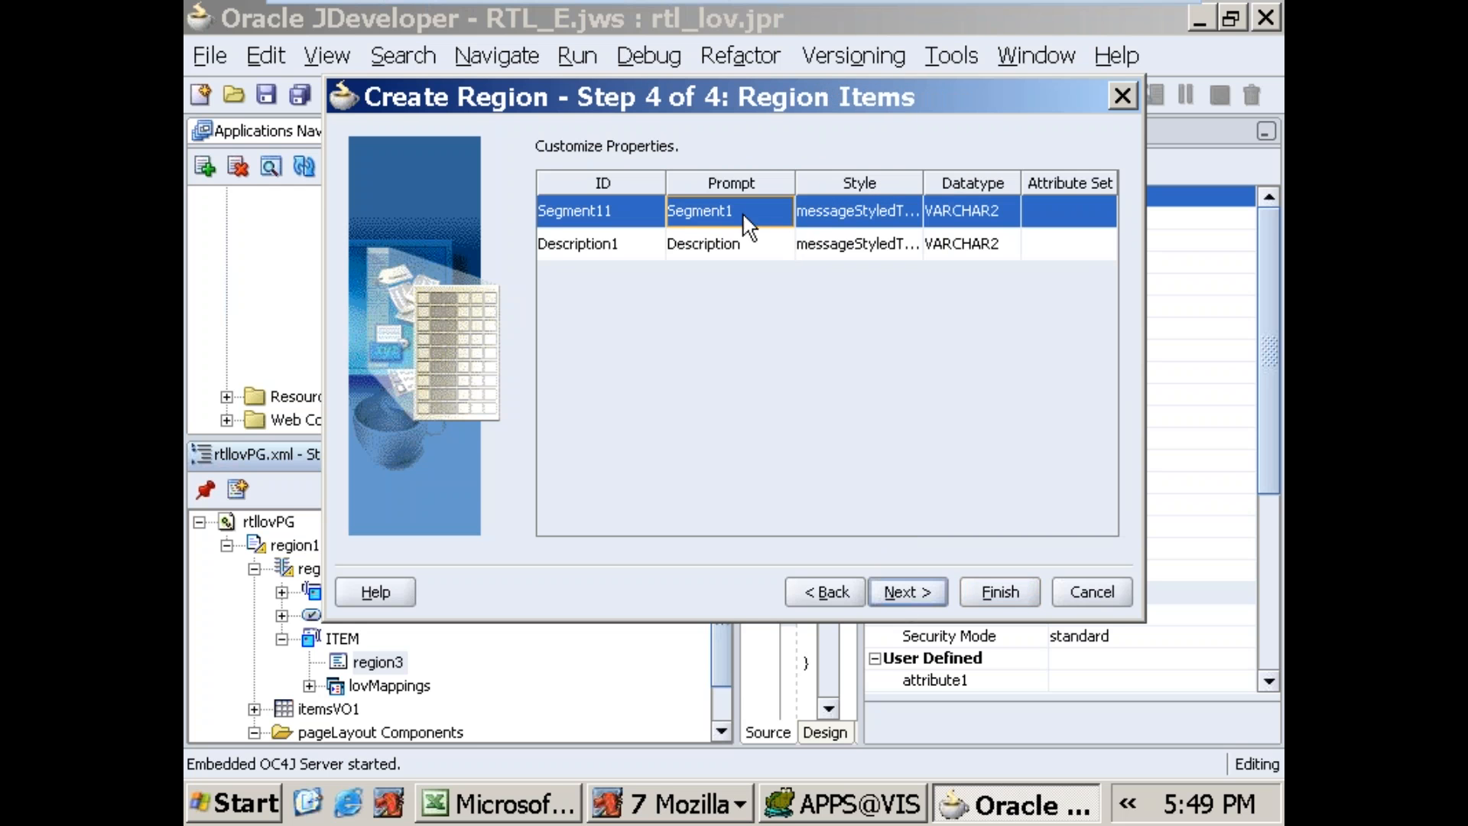
{"action": "key", "text": "Tab"}
{"action": "key", "text": "Tab"}
{"action": "key", "text": "Tab"}
{"action": "key", "text": "Tab"}
{"action": "left_click", "coordinate": [765, 215]}
{"action": "double_click", "coordinate": [740, 211]}
{"action": "type", "text": "It"}
{"action": "left_click", "coordinate": [888, 595]}
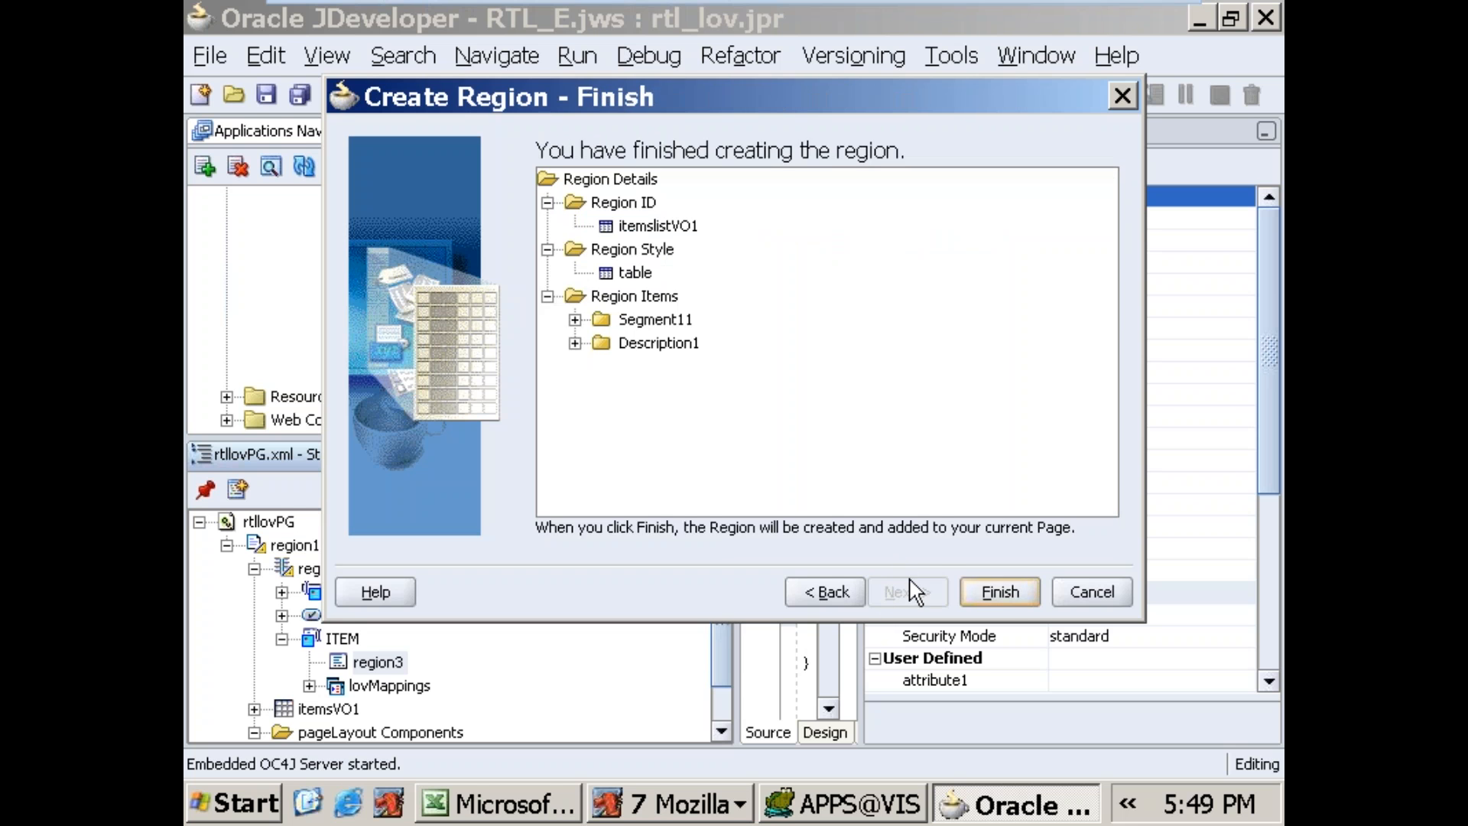
{"action": "left_click", "coordinate": [1000, 592]}
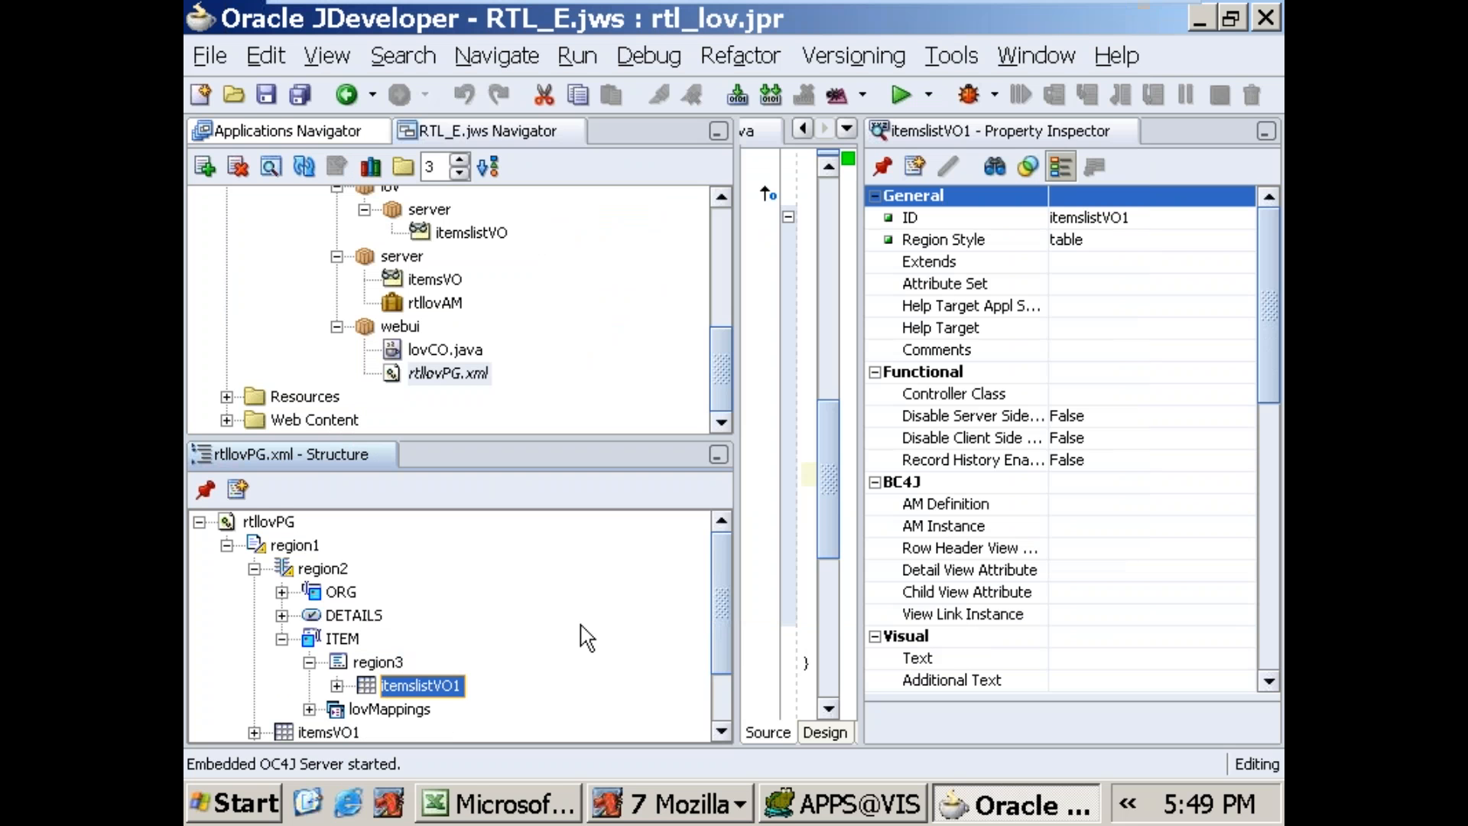
Step: Set Search Allowed to True for the Segment11 and Description1 items in the itemslistVO1 table
{"action": "left_click", "coordinate": [336, 685]}
{"action": "left_click_drag", "start_coordinate": [719, 606], "coordinate": [698, 669]}
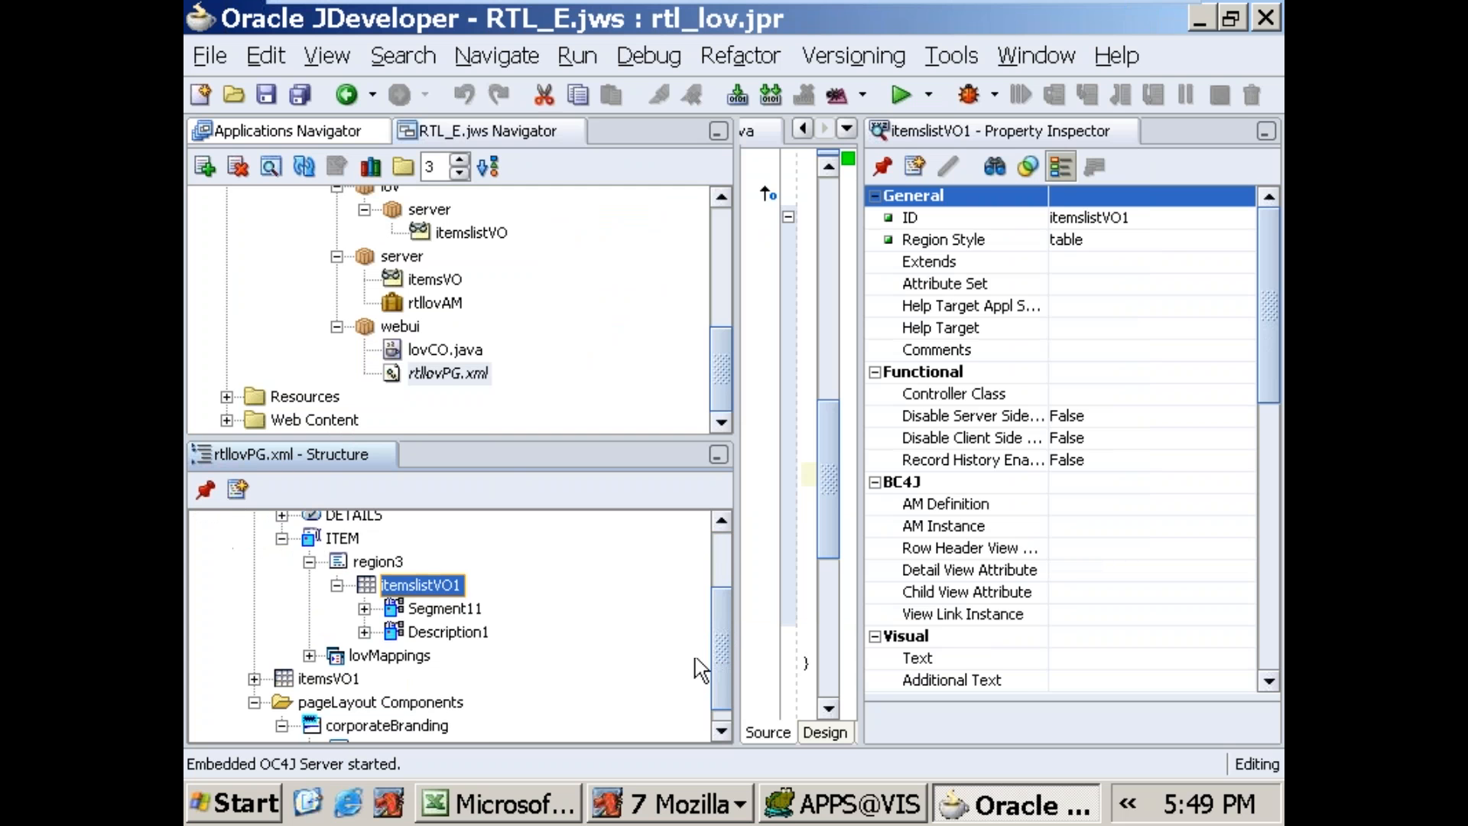
{"action": "left_click", "coordinate": [417, 609]}
{"action": "left_click", "coordinate": [1207, 372]}
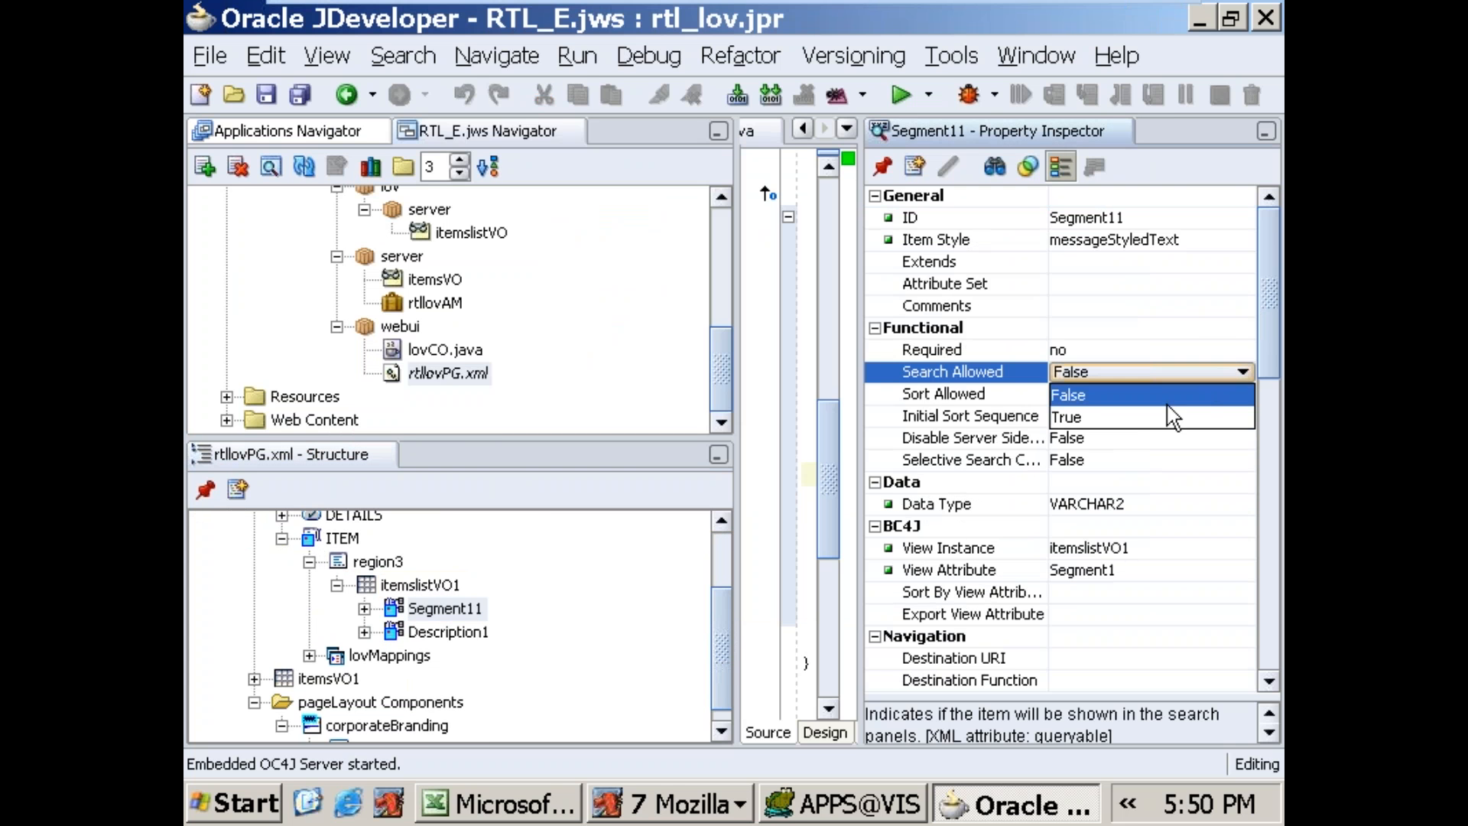
{"action": "left_click", "coordinate": [1071, 416]}
{"action": "left_click", "coordinate": [448, 632]}
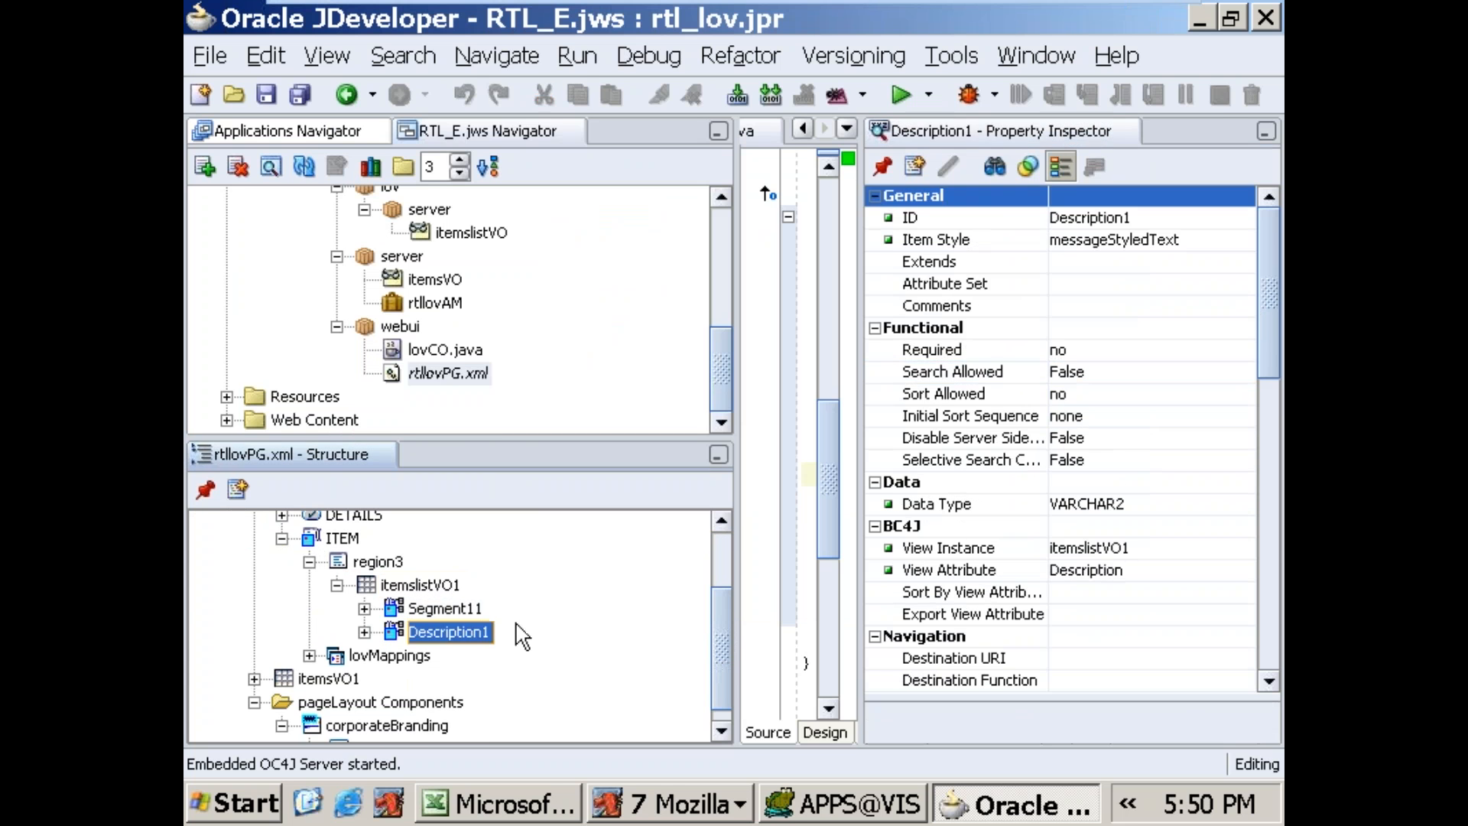
{"action": "left_click", "coordinate": [1197, 374]}
{"action": "left_click", "coordinate": [1135, 417]}
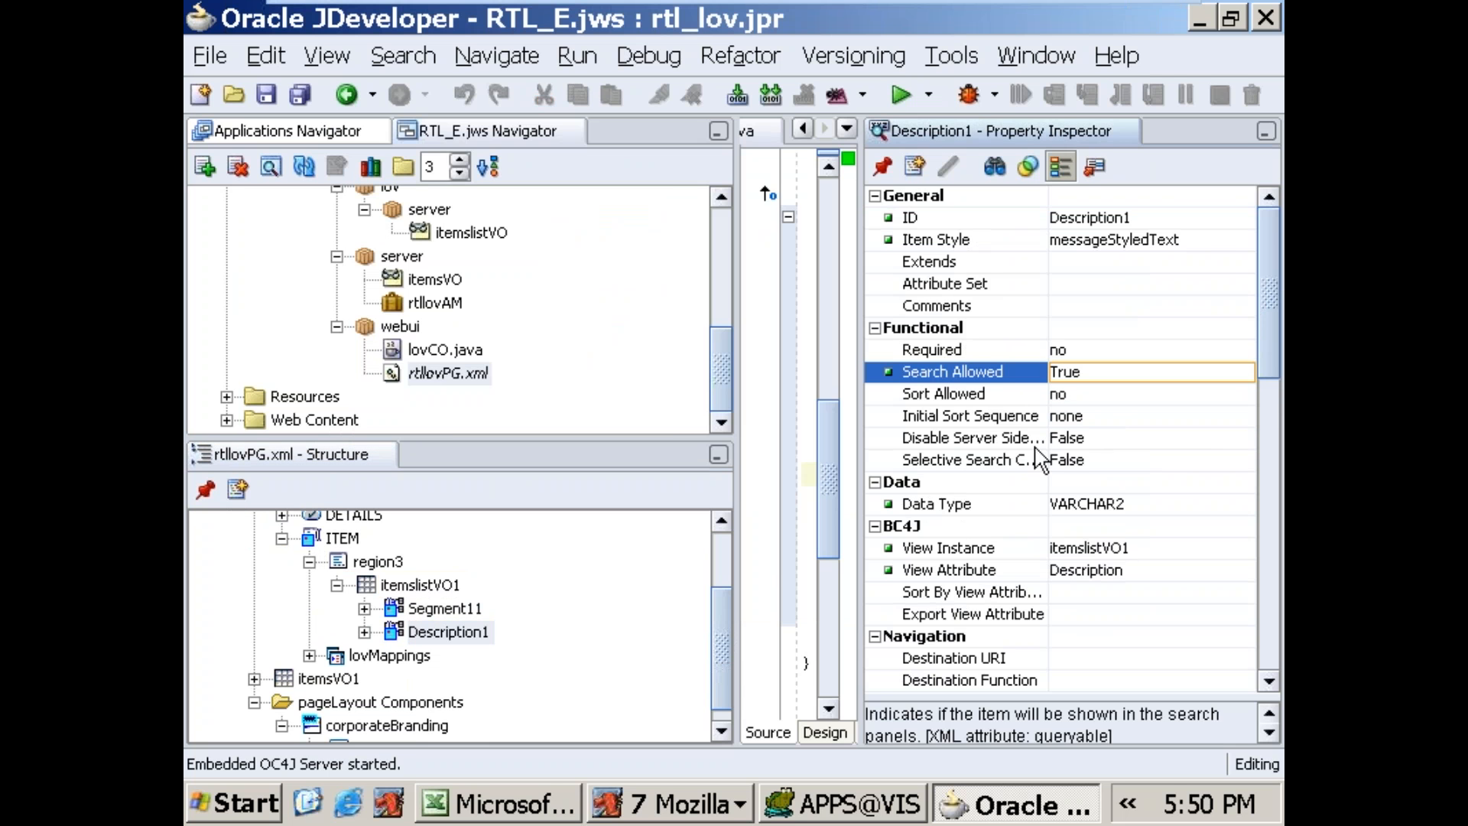
Step: Configure lovMap1 under ITEM's lovMappings with LOV region item Segment11, return item ITEM and criteria item ITEM
{"action": "left_click", "coordinate": [309, 655]}
{"action": "left_click", "coordinate": [393, 673]}
{"action": "left_click", "coordinate": [1228, 306]}
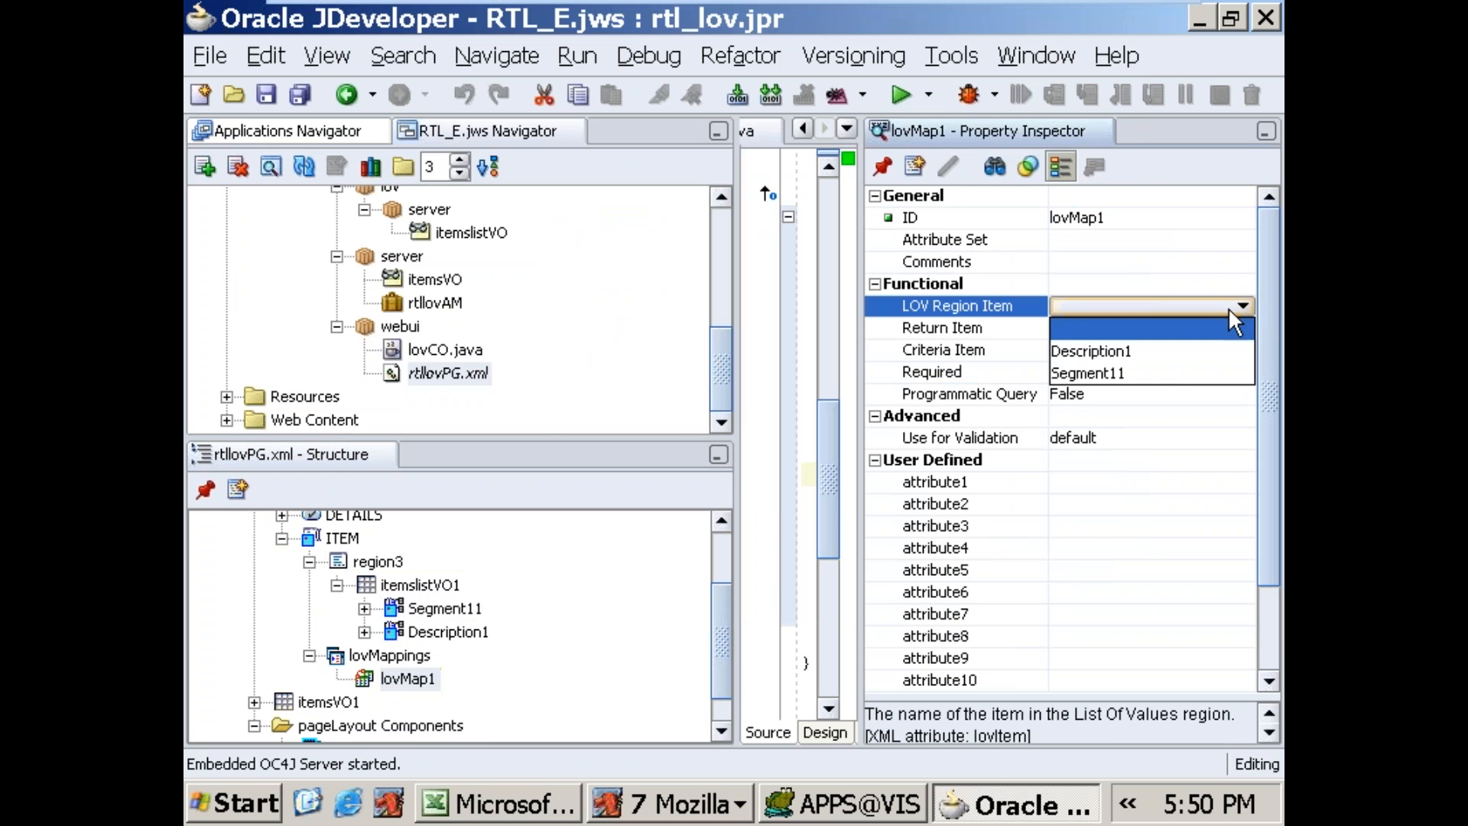
{"action": "left_click", "coordinate": [1154, 361]}
{"action": "left_click", "coordinate": [1145, 328]}
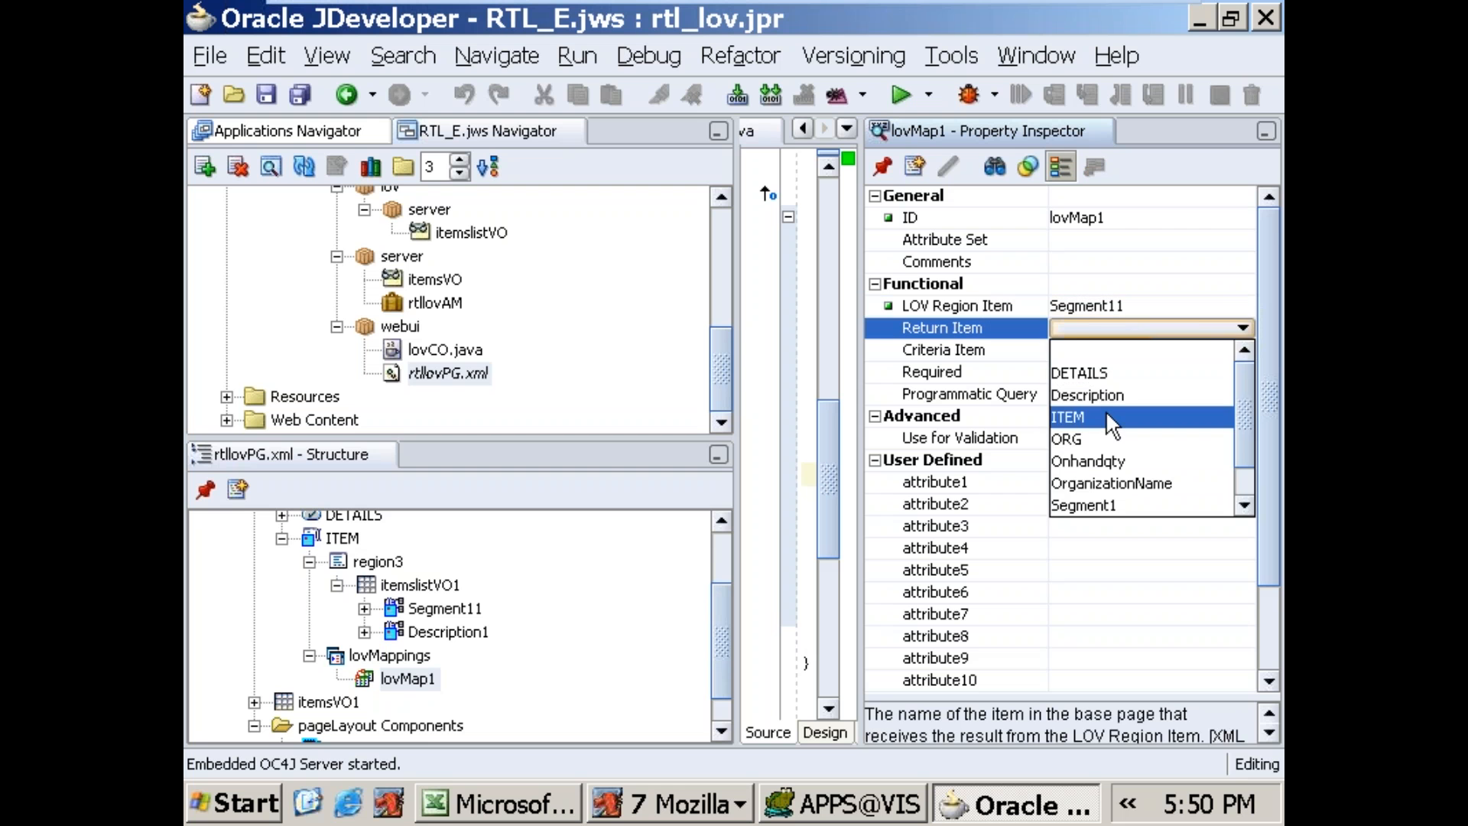
{"action": "left_click", "coordinate": [1106, 413]}
{"action": "left_click", "coordinate": [1122, 350]}
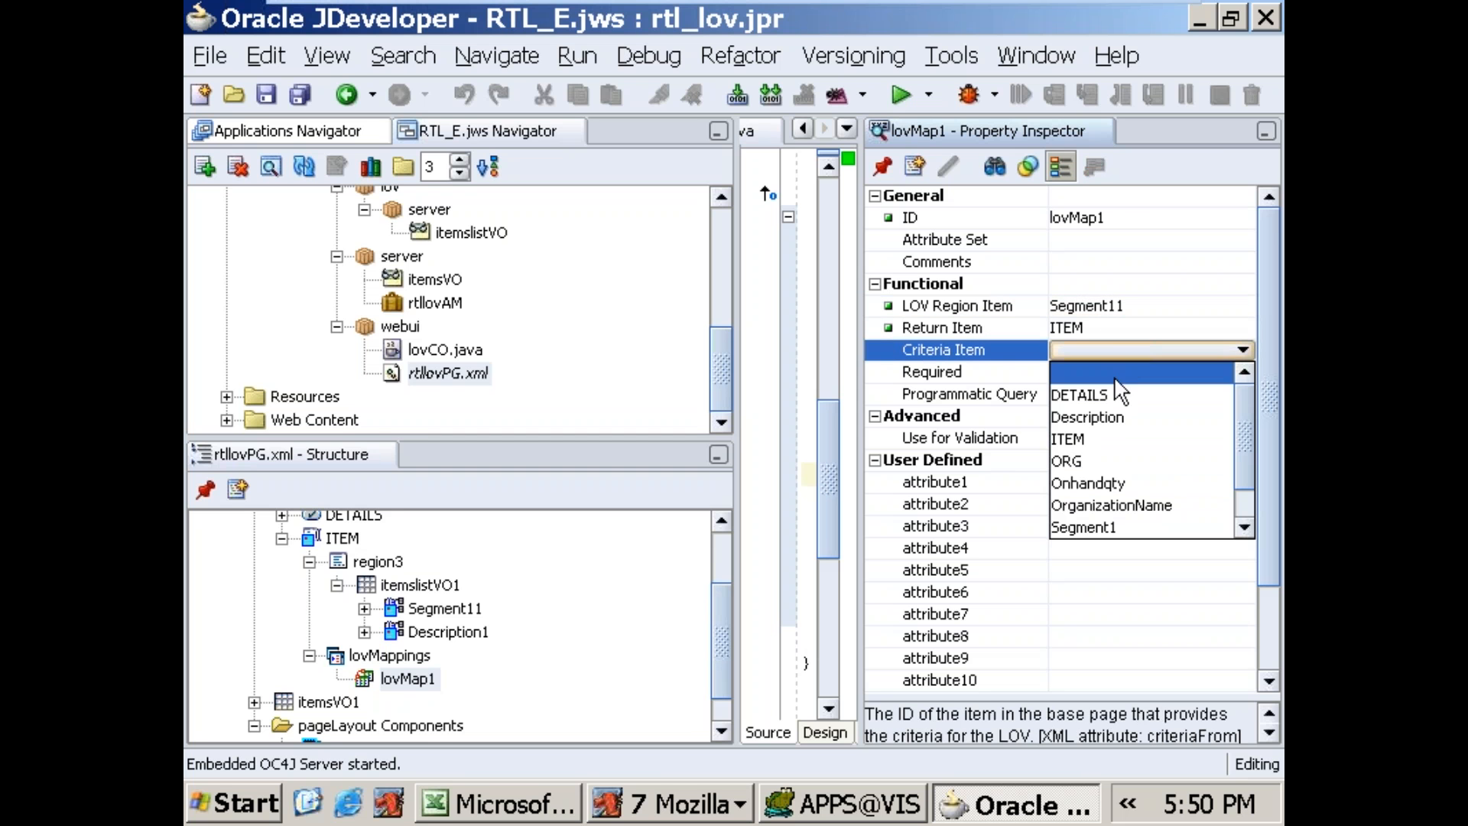
{"action": "left_click", "coordinate": [1097, 442]}
{"action": "left_click", "coordinate": [1128, 283]}
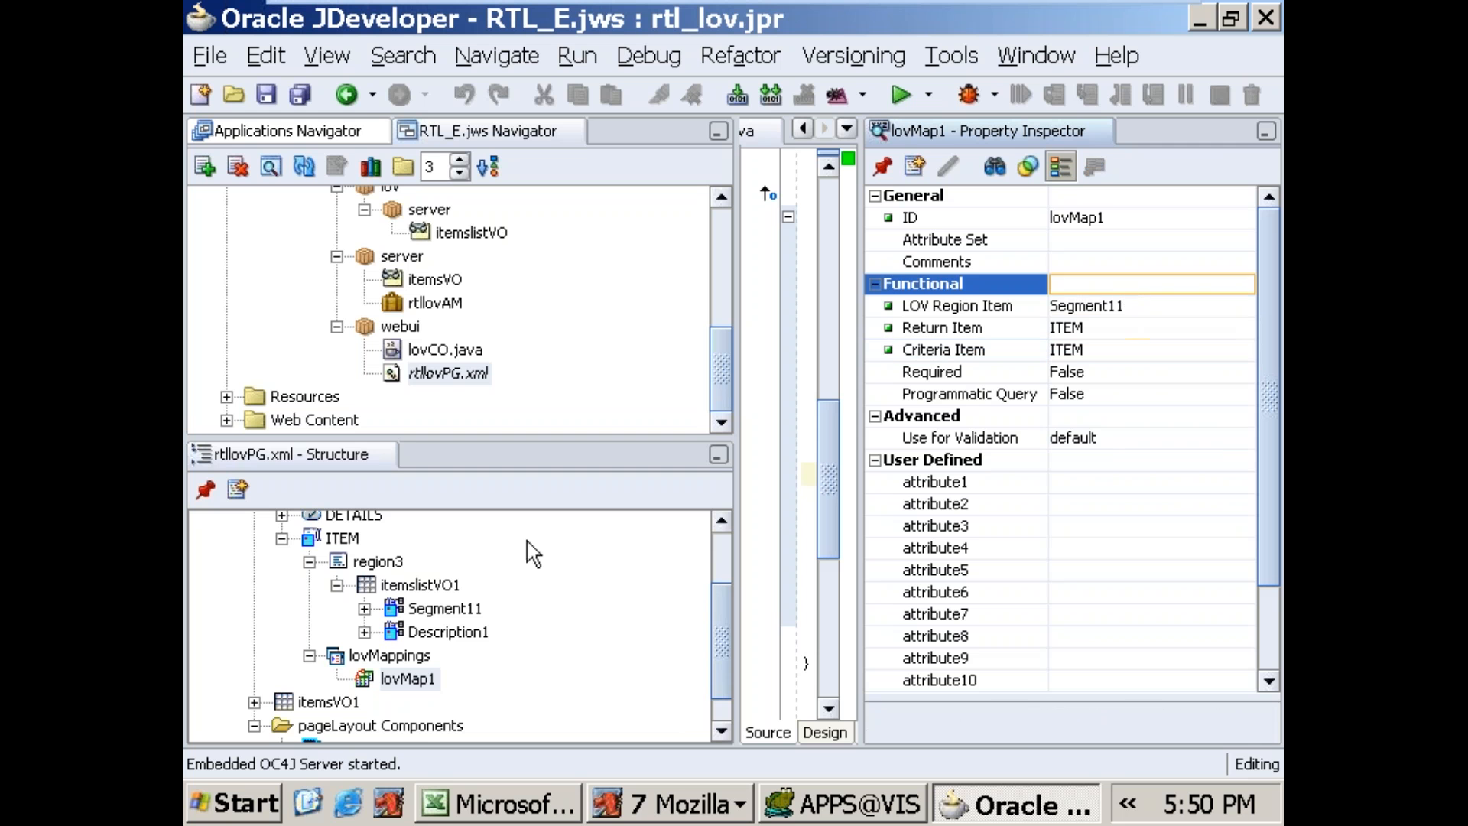
Step: Reorder region2 so that ITEM comes first, above ORG and DETAILS
{"action": "left_click_drag", "start_coordinate": [709, 640], "coordinate": [728, 576]}
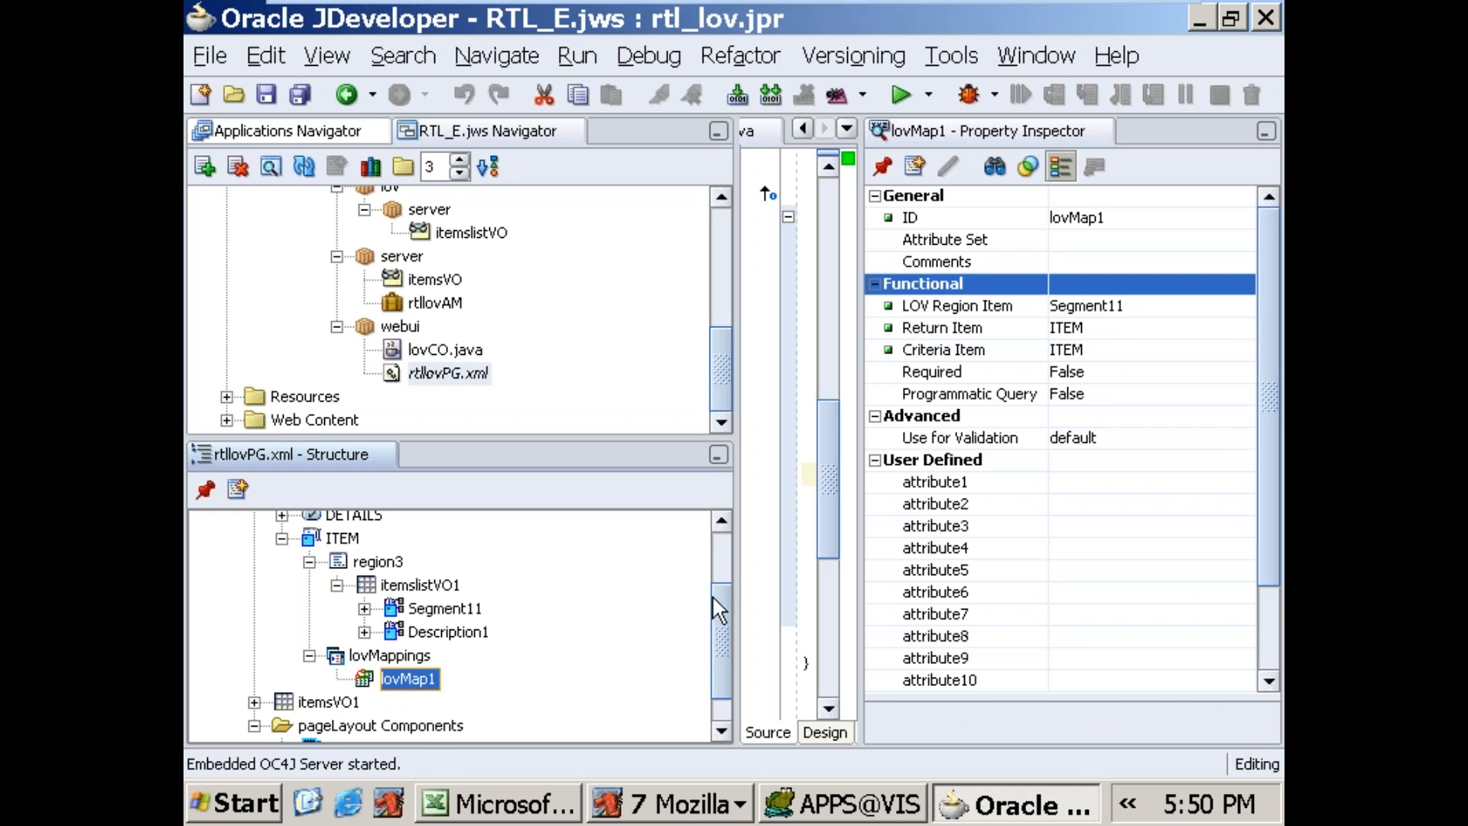
{"action": "left_click", "coordinate": [282, 538]}
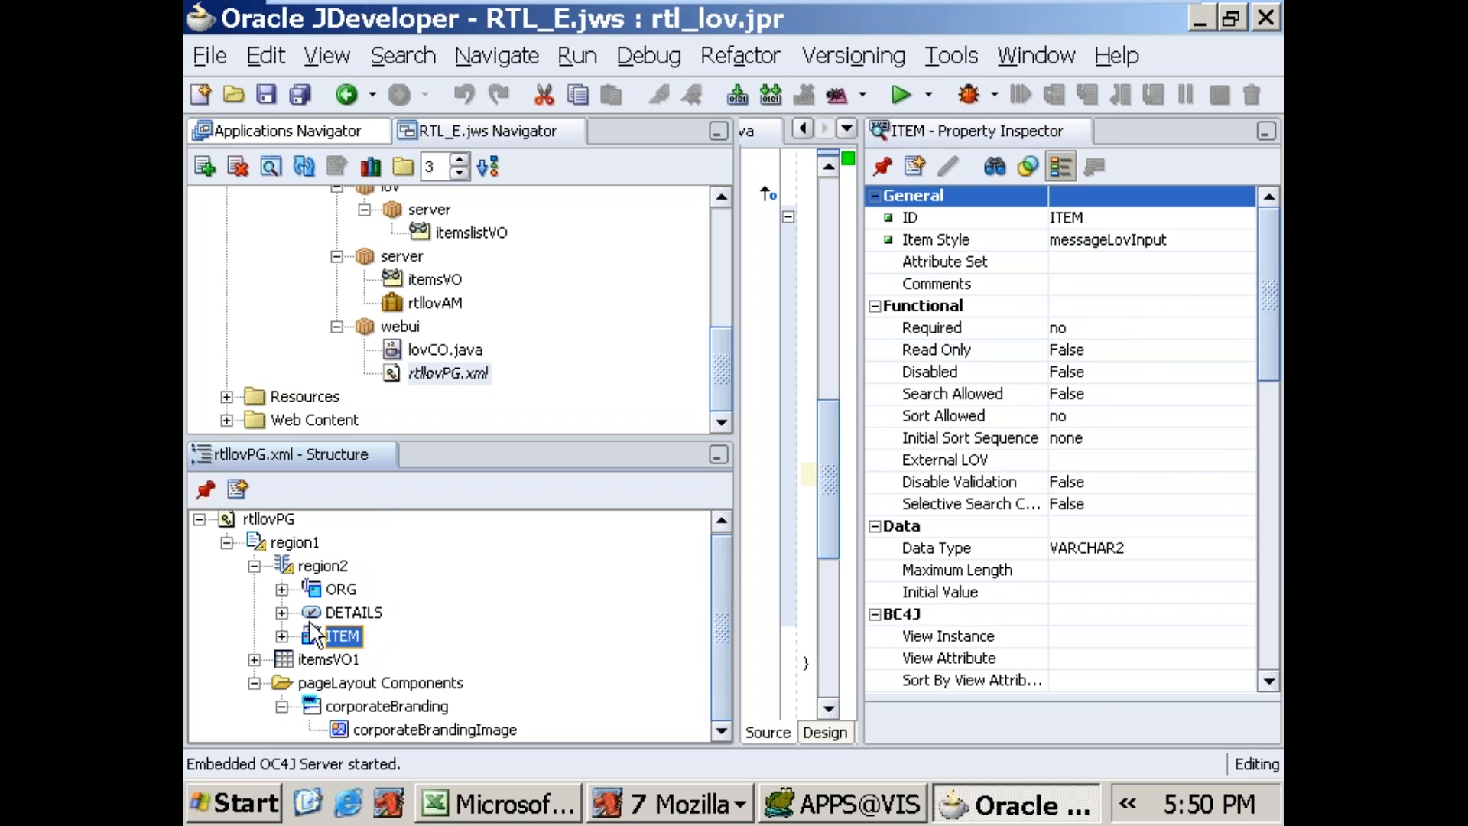
{"action": "left_click_drag", "start_coordinate": [308, 634], "coordinate": [321, 621]}
{"action": "left_click_drag", "start_coordinate": [332, 595], "coordinate": [323, 568]}
{"action": "left_click", "coordinate": [623, 474]}
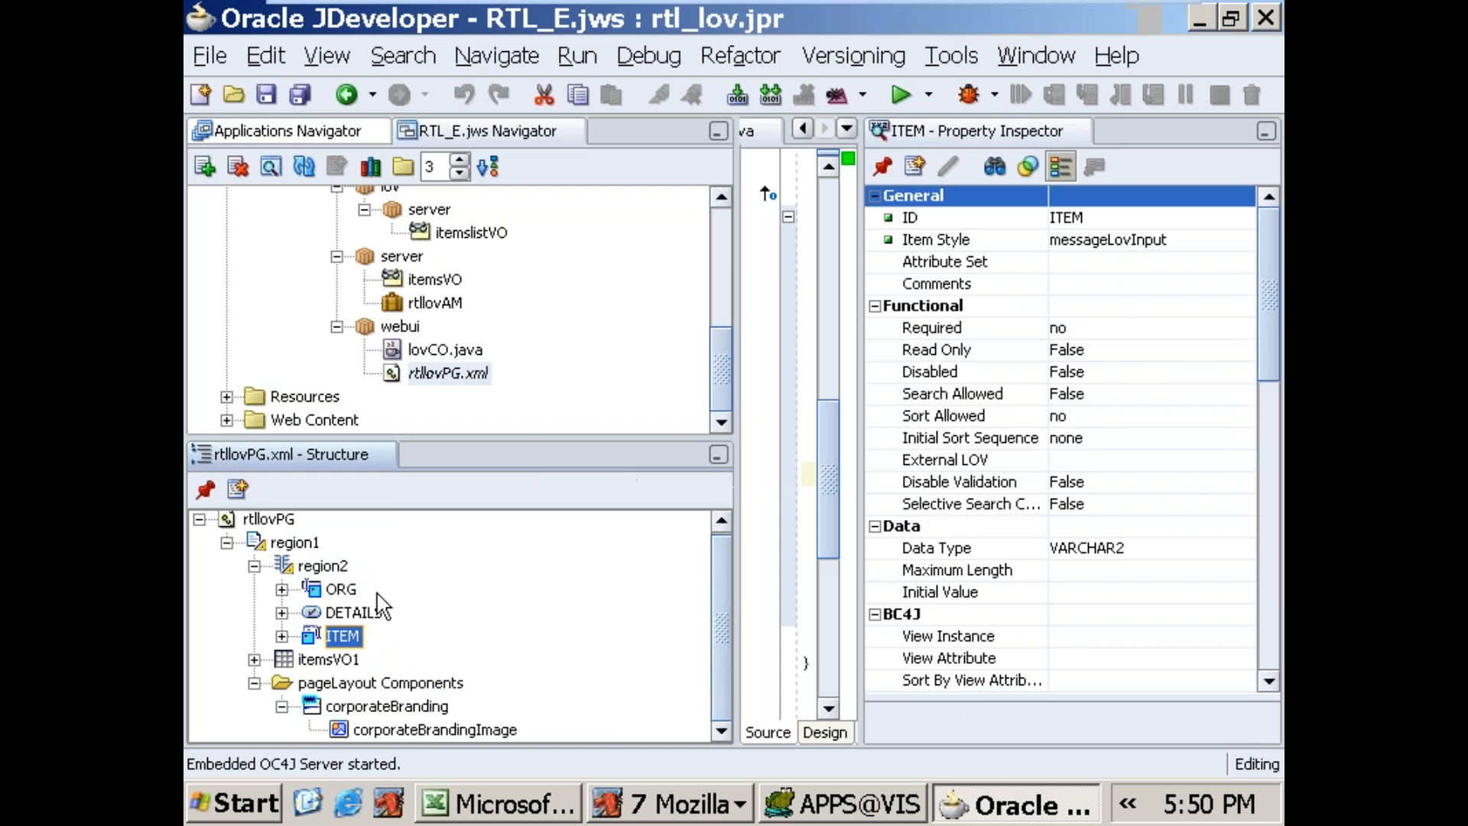
{"action": "left_click_drag", "start_coordinate": [329, 613], "coordinate": [364, 623]}
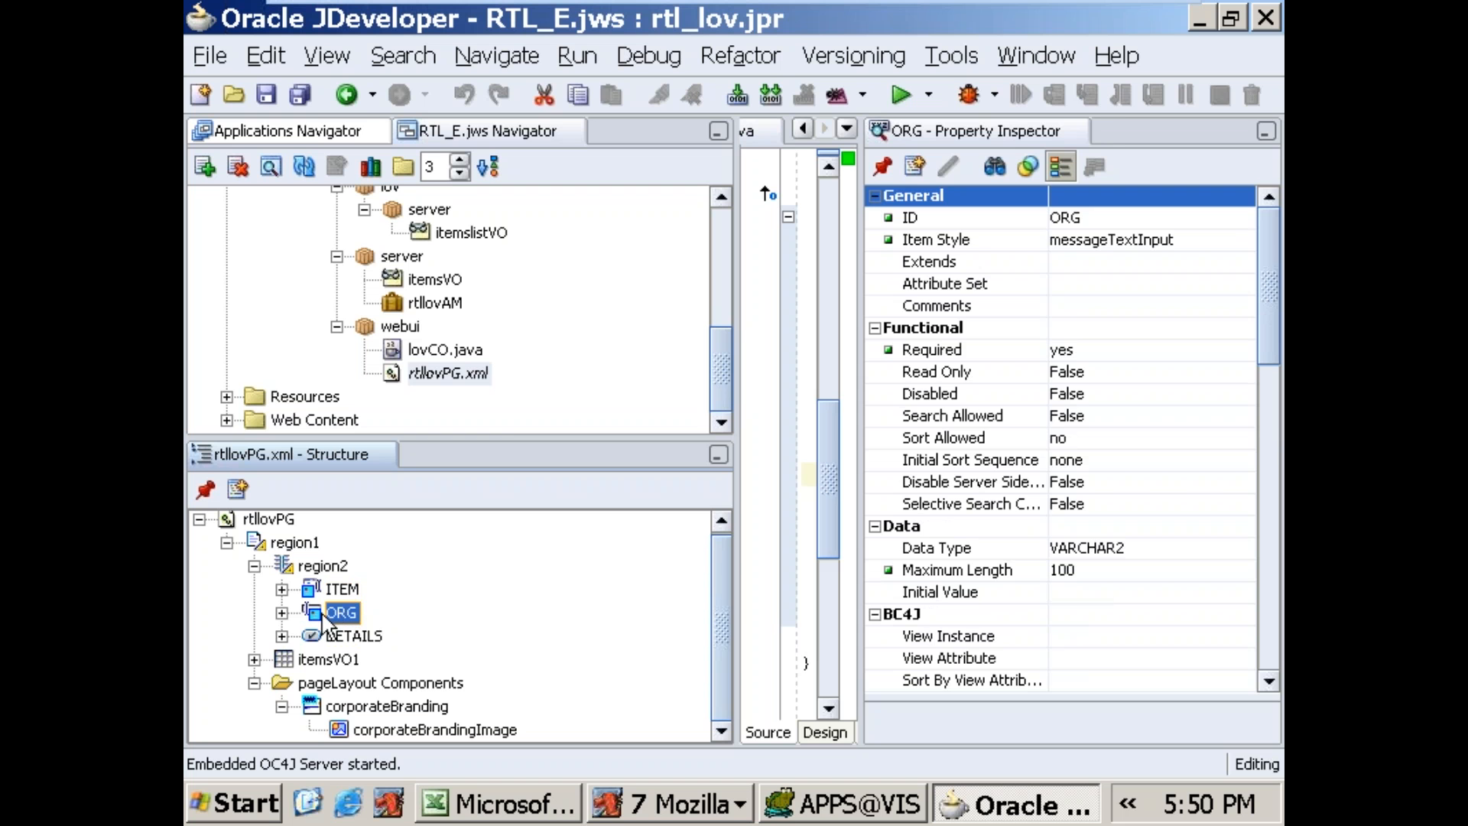
Step: Run the rtllovPG.xml page
{"action": "left_click", "coordinate": [472, 373]}
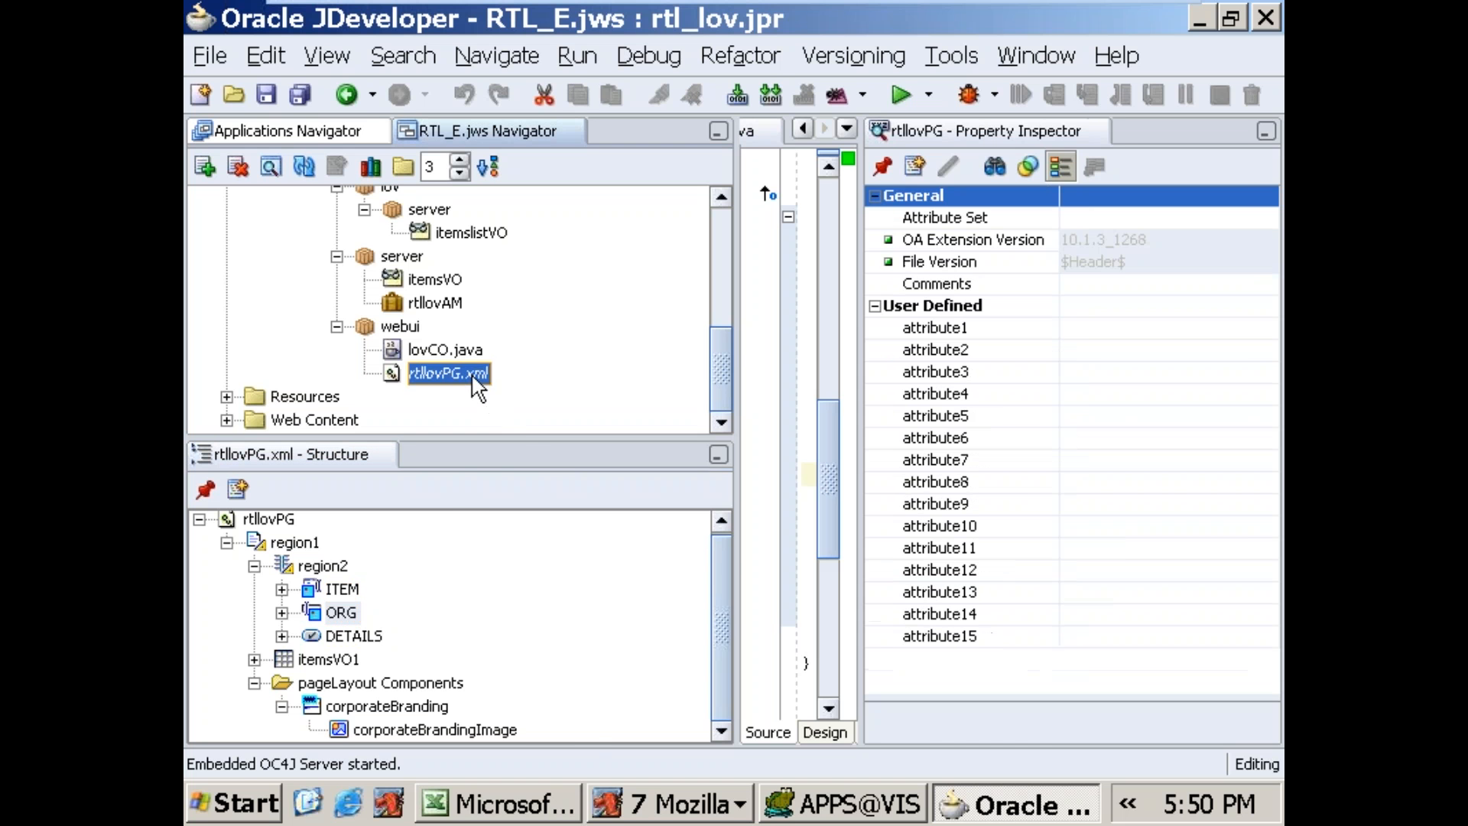
{"action": "right_click", "coordinate": [471, 373]}
{"action": "left_click", "coordinate": [512, 497]}
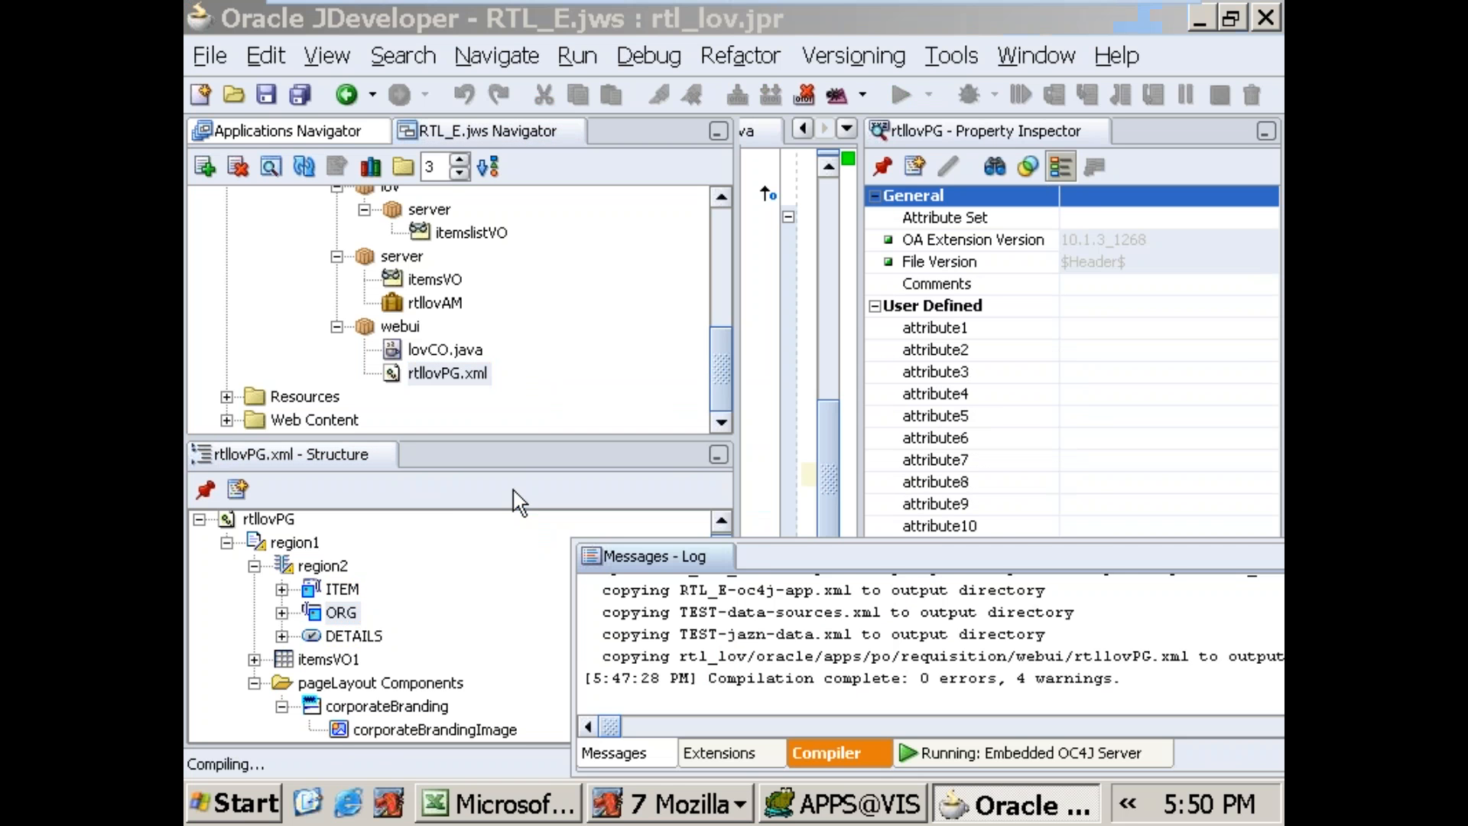
Step: Close the two old Error Details browser windows
{"action": "left_click", "coordinate": [671, 801]}
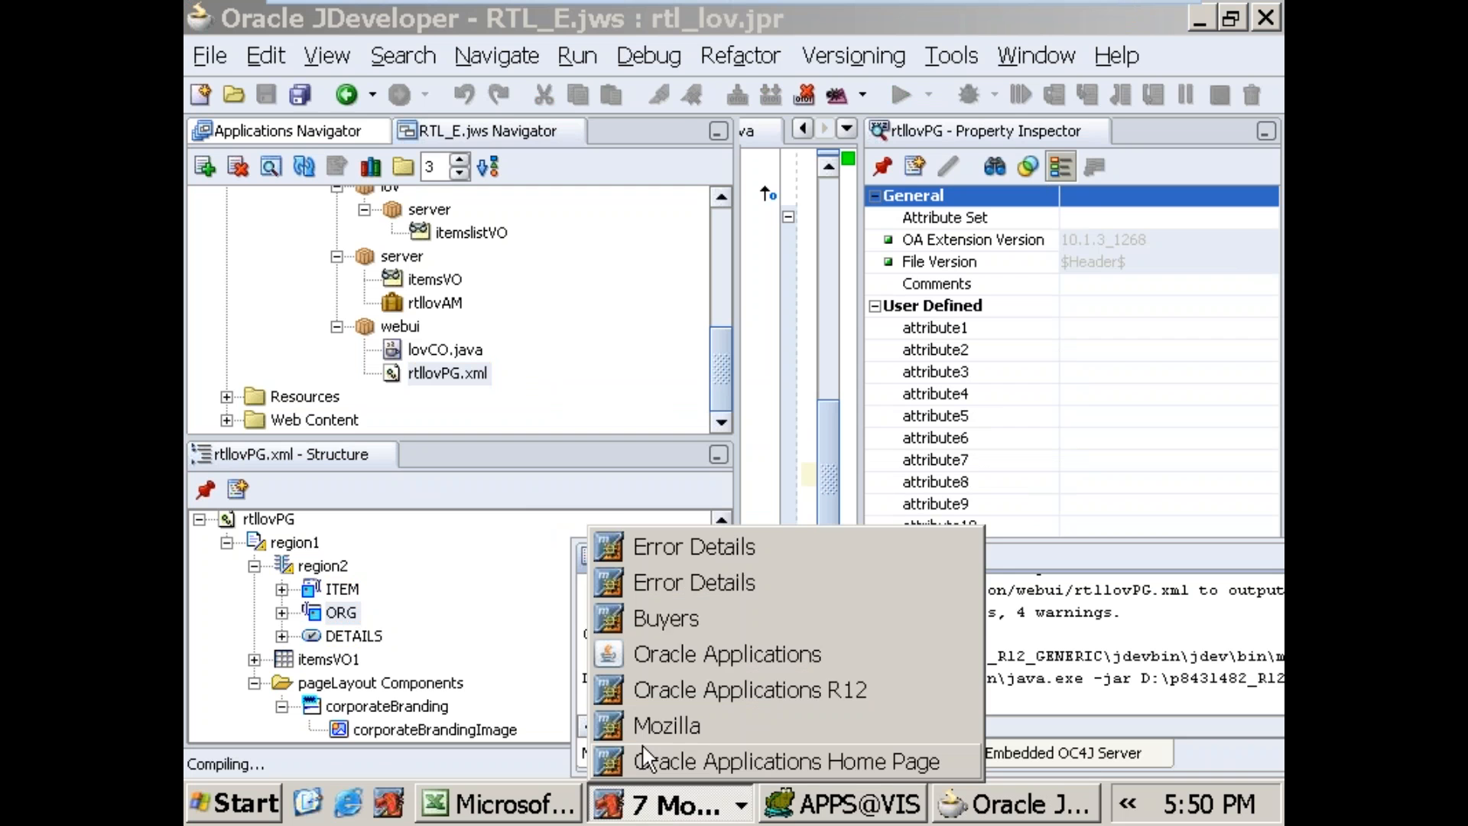
{"action": "right_click", "coordinate": [679, 592]}
{"action": "left_click", "coordinate": [686, 787]}
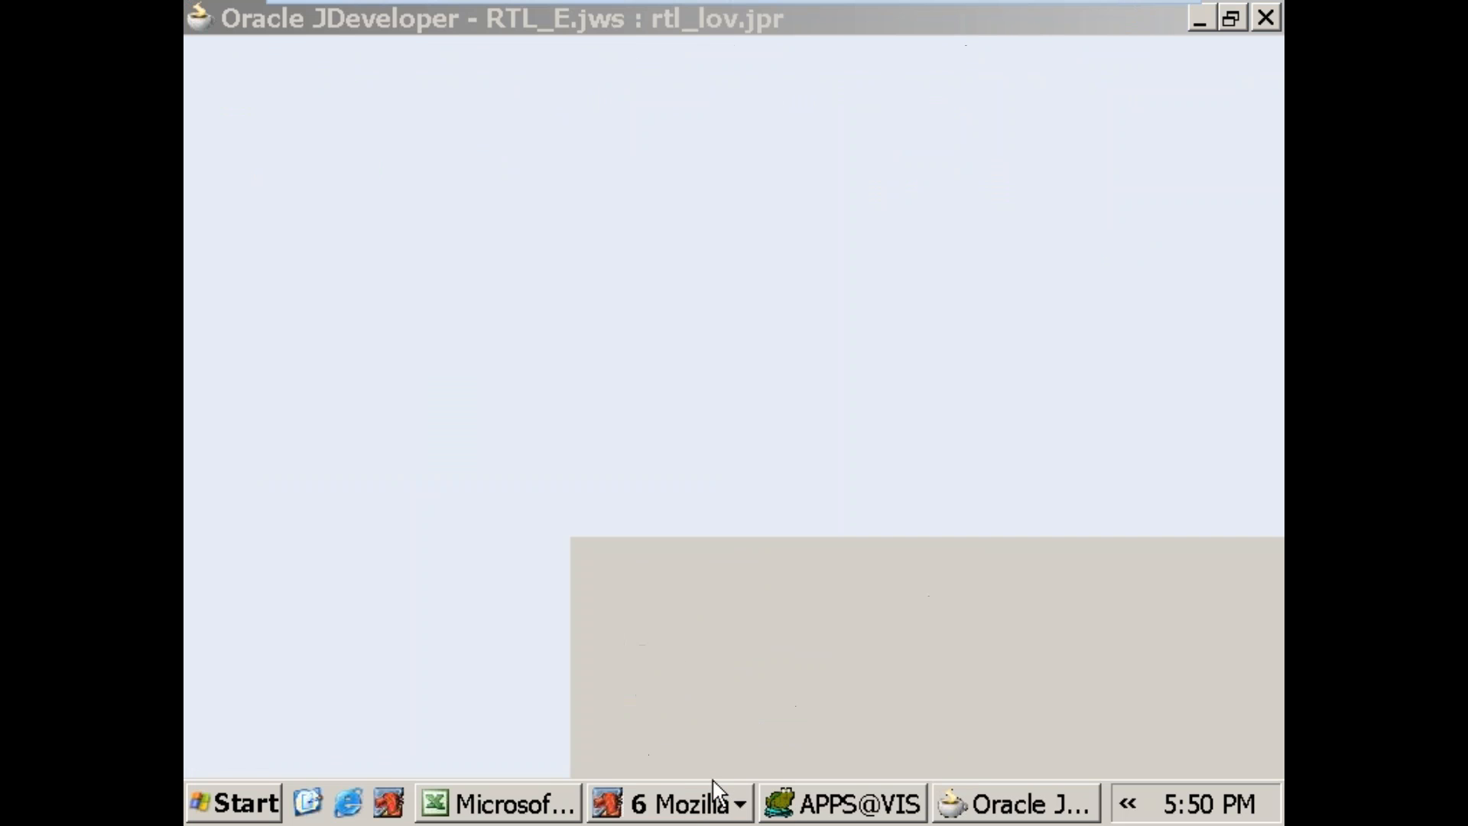
{"action": "left_click", "coordinate": [683, 805]}
{"action": "right_click", "coordinate": [701, 585]}
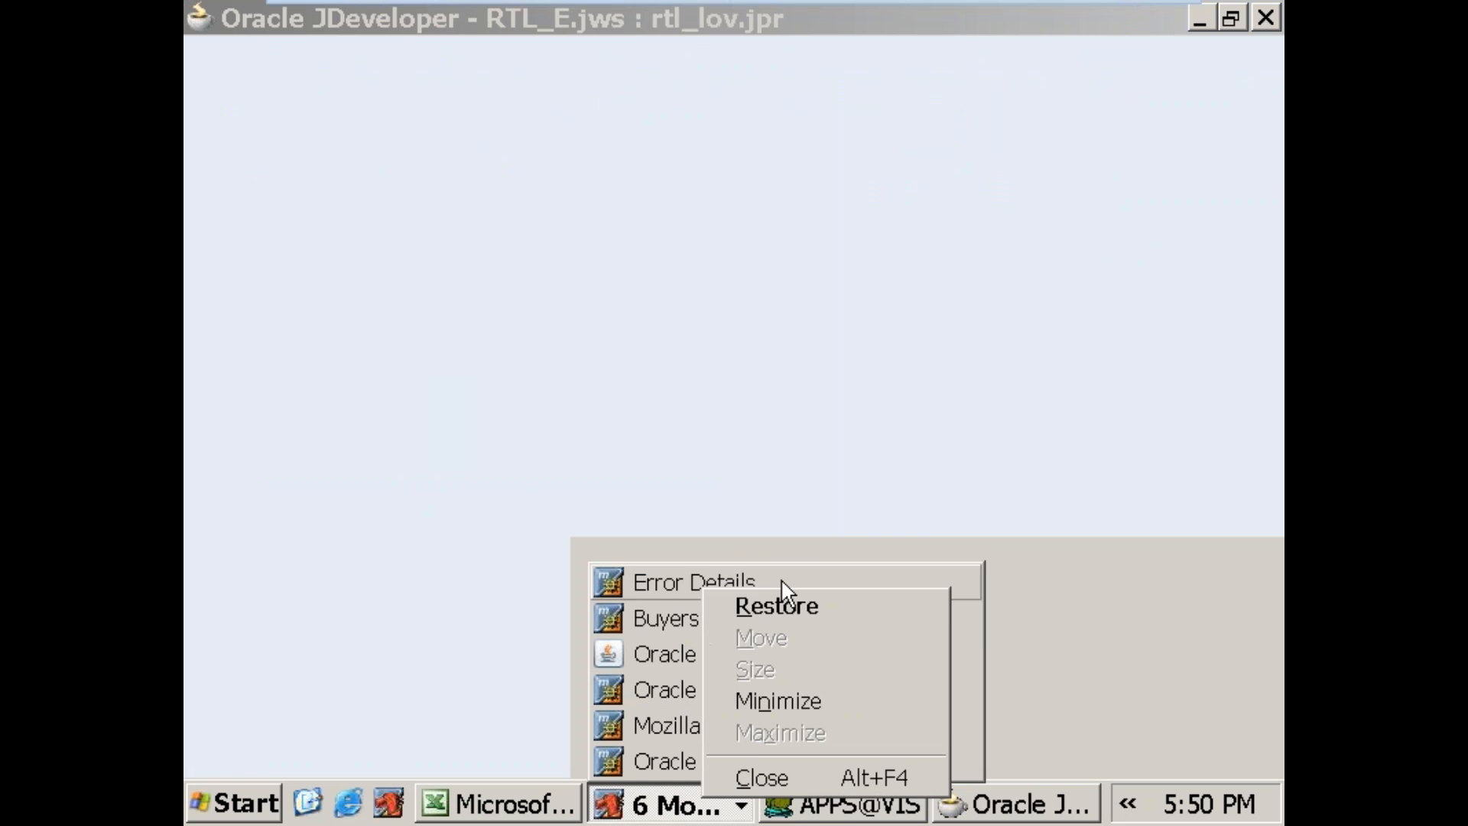
{"action": "left_click", "coordinate": [758, 777]}
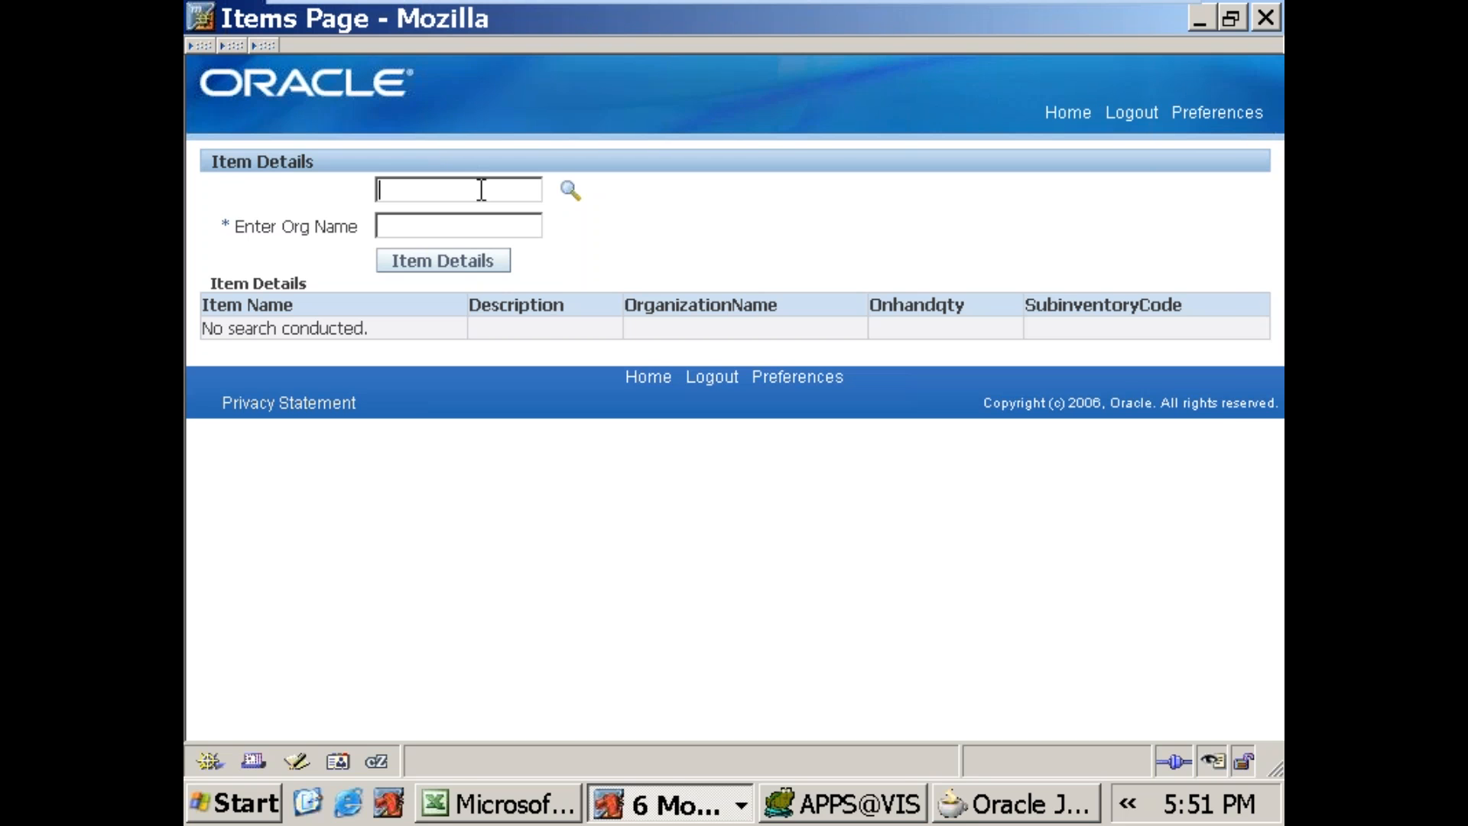
Step: Open the item list of values on the Items Page and search by Itemname without a filter value
{"action": "left_click", "coordinate": [569, 191]}
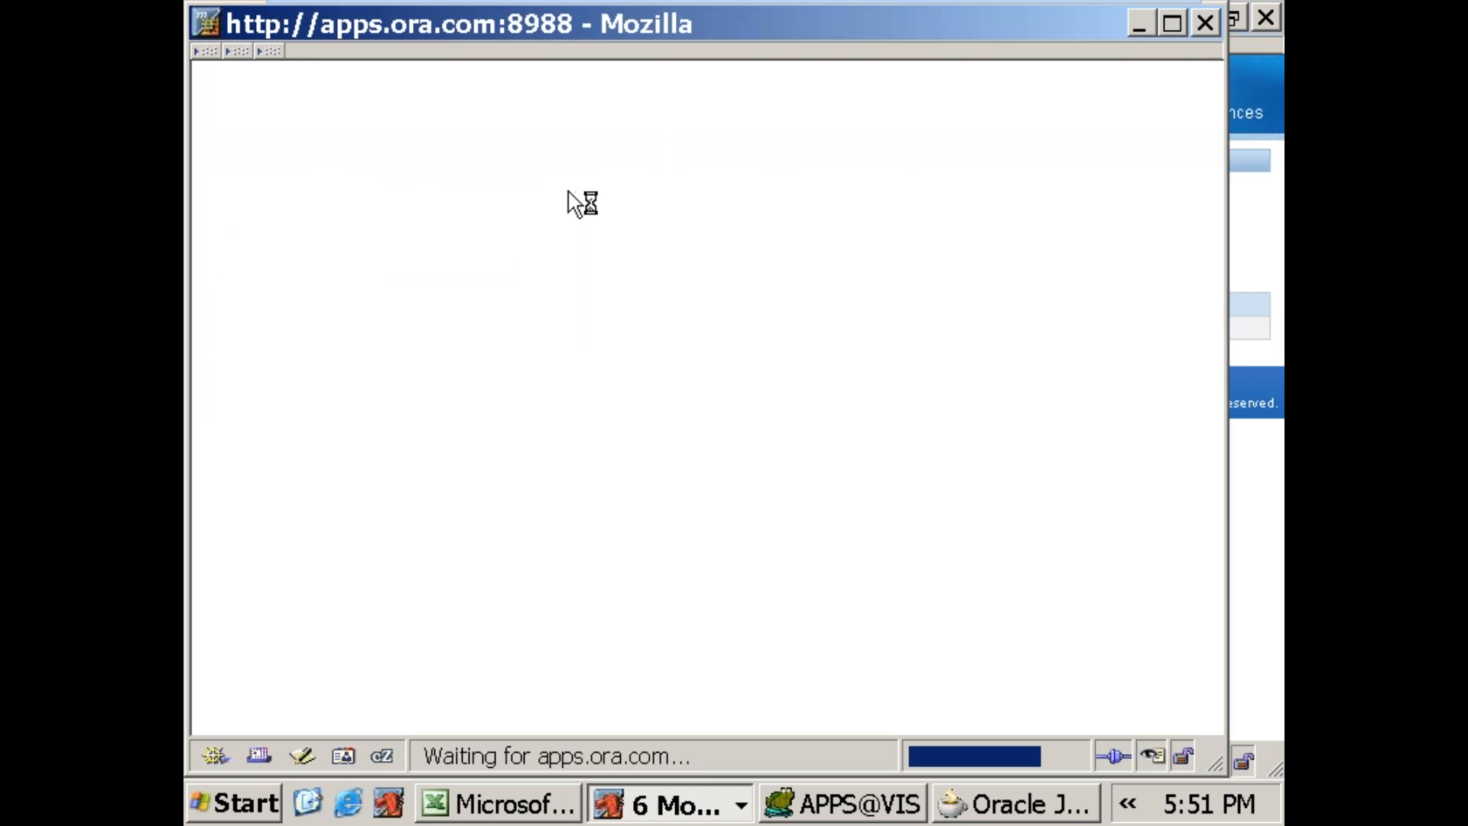
{"action": "left_click", "coordinate": [423, 249]}
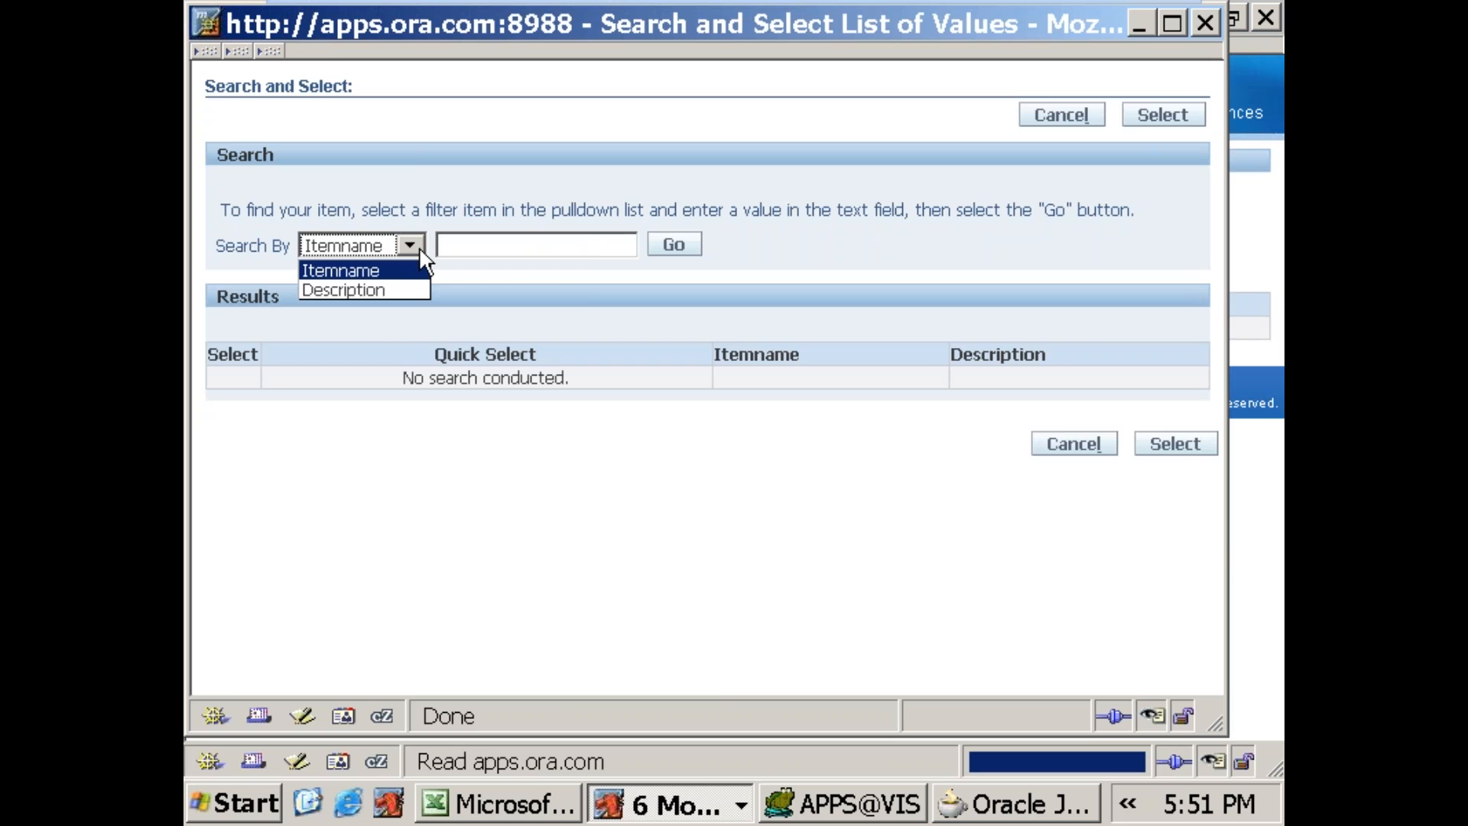
{"action": "left_click", "coordinate": [425, 259]}
{"action": "left_click", "coordinate": [677, 247]}
Step: Filter the list of values by Itemname 688 and return 688SALES_ITEM to the page with Quick Select
{"action": "left_click", "coordinate": [489, 248]}
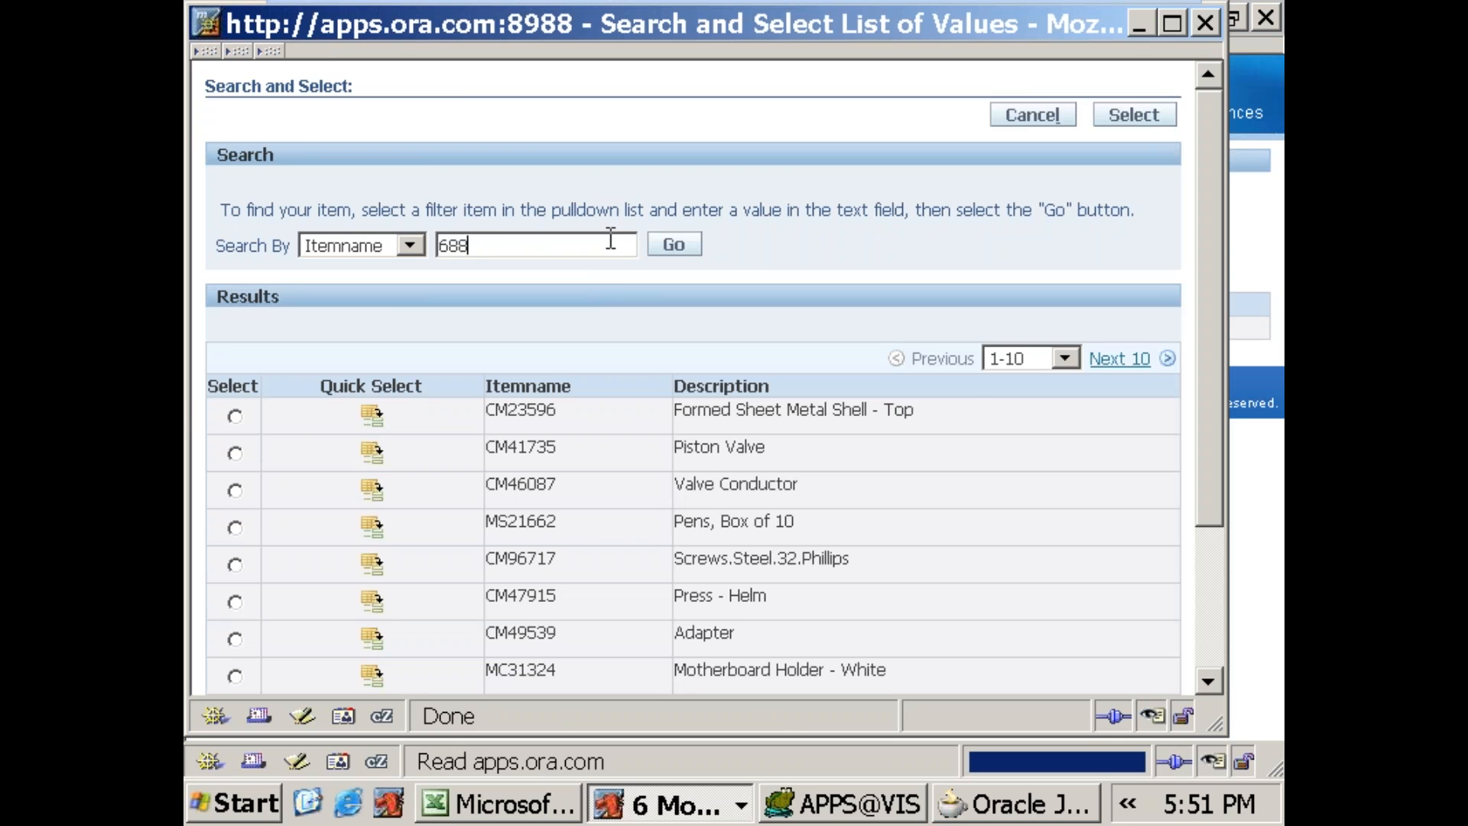
{"action": "left_click", "coordinate": [677, 246]}
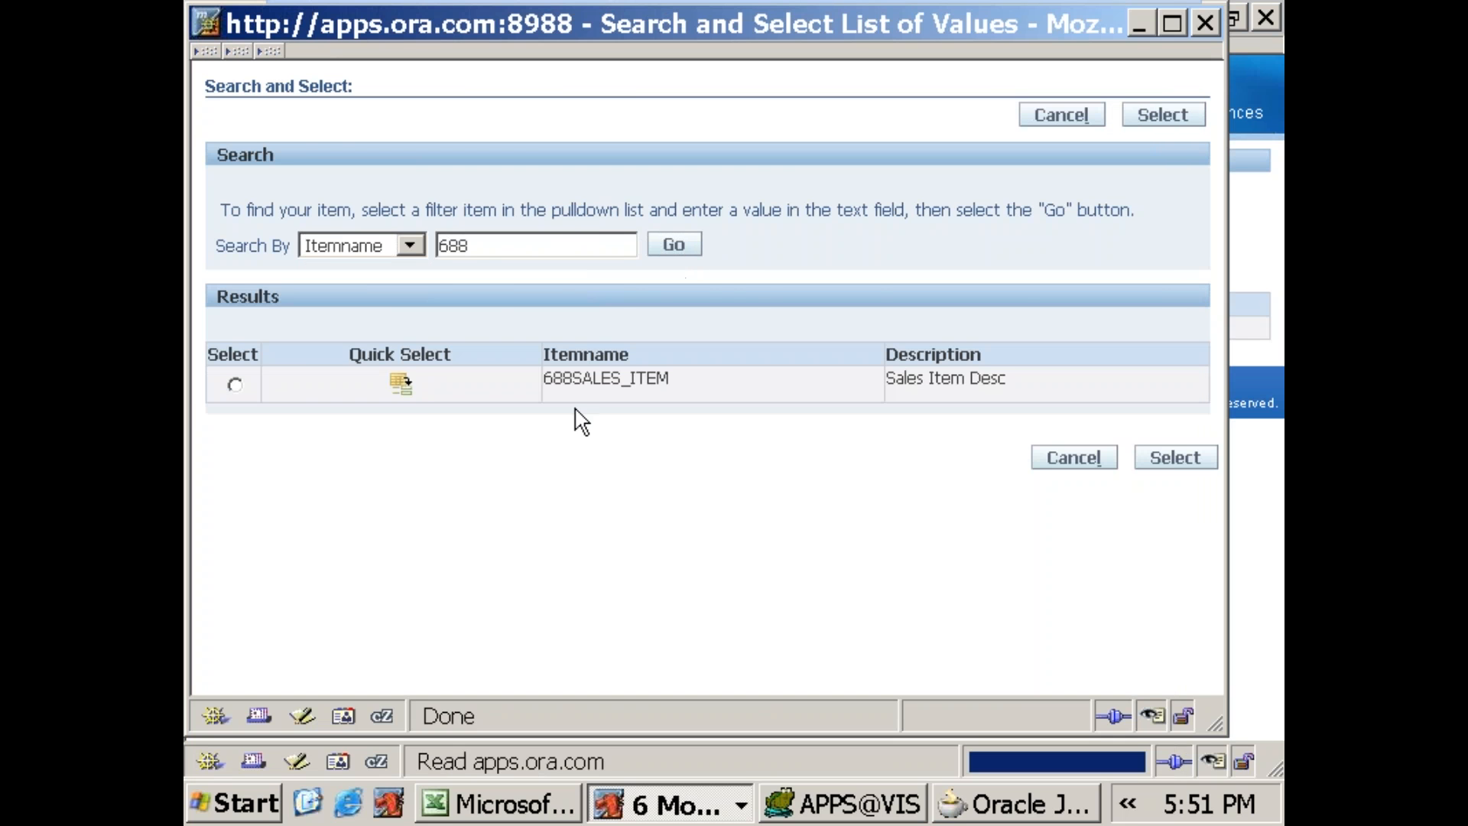
{"action": "left_click", "coordinate": [401, 383]}
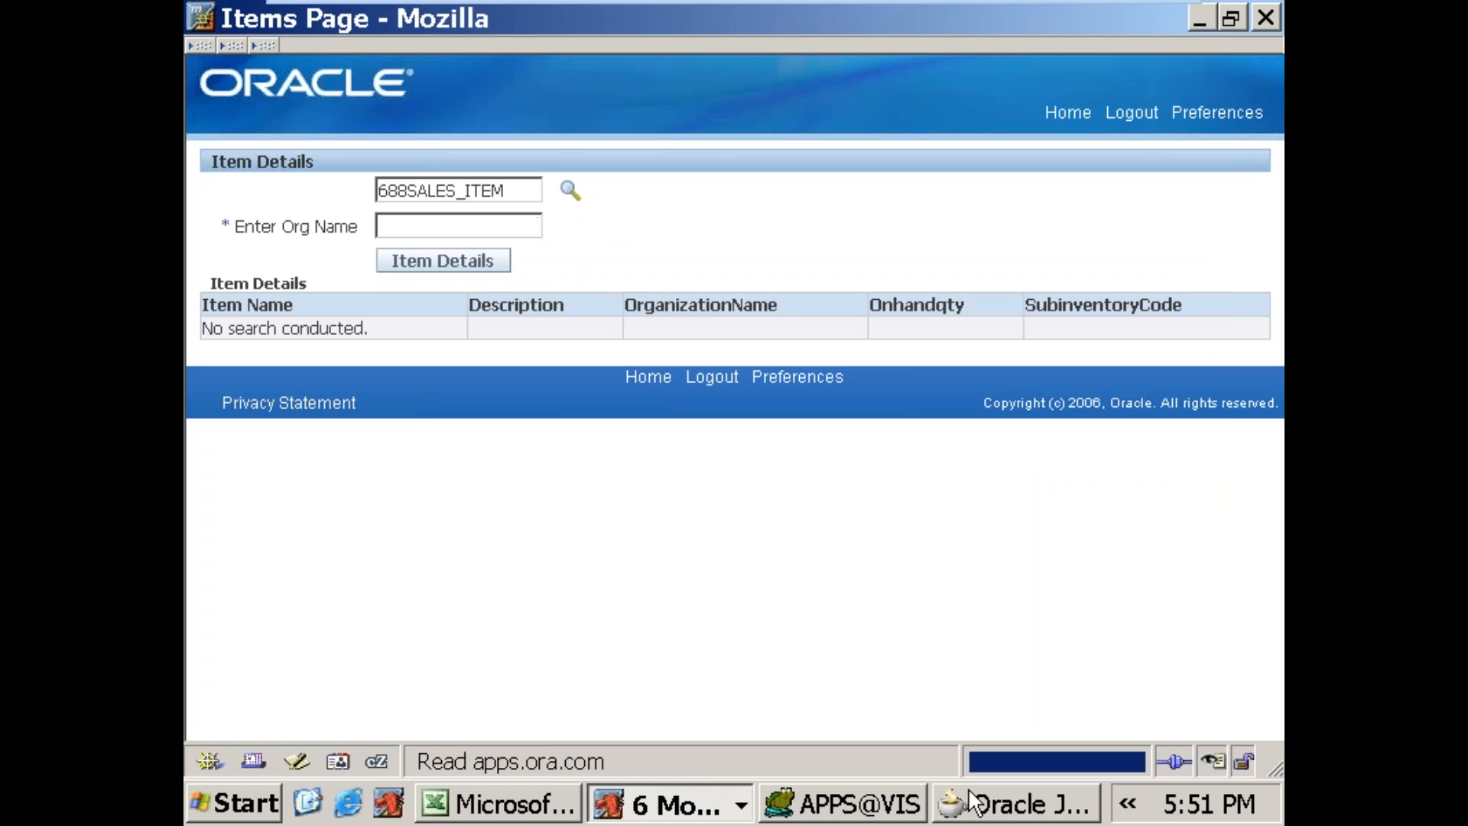
Step: Switch back to JDeveloper, close the log and bring up the rtllovPG.xml structure
{"action": "left_click", "coordinate": [1017, 811]}
{"action": "left_click", "coordinate": [595, 590]}
{"action": "left_click", "coordinate": [341, 589]}
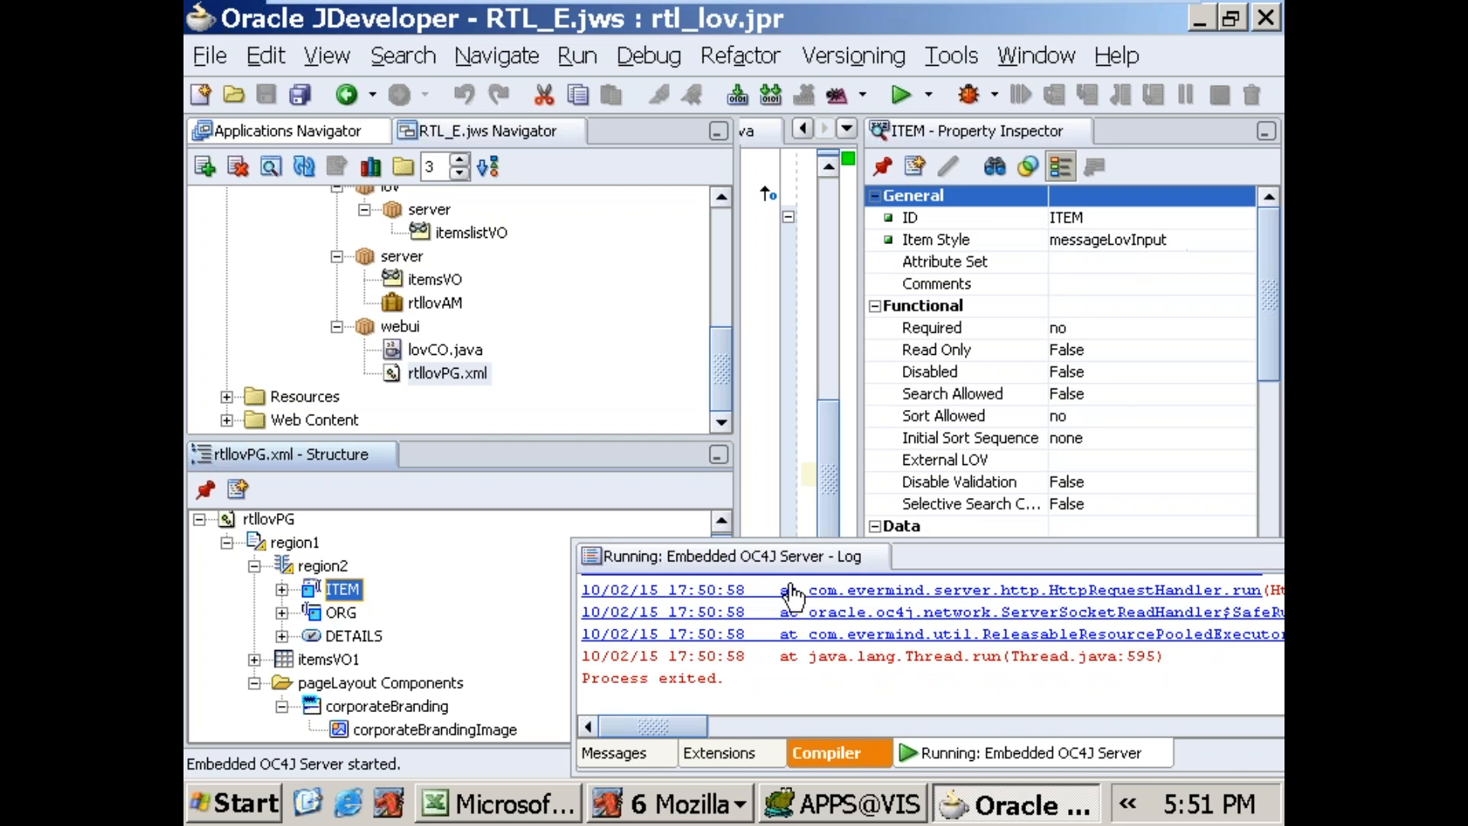
{"action": "left_click", "coordinate": [878, 558]}
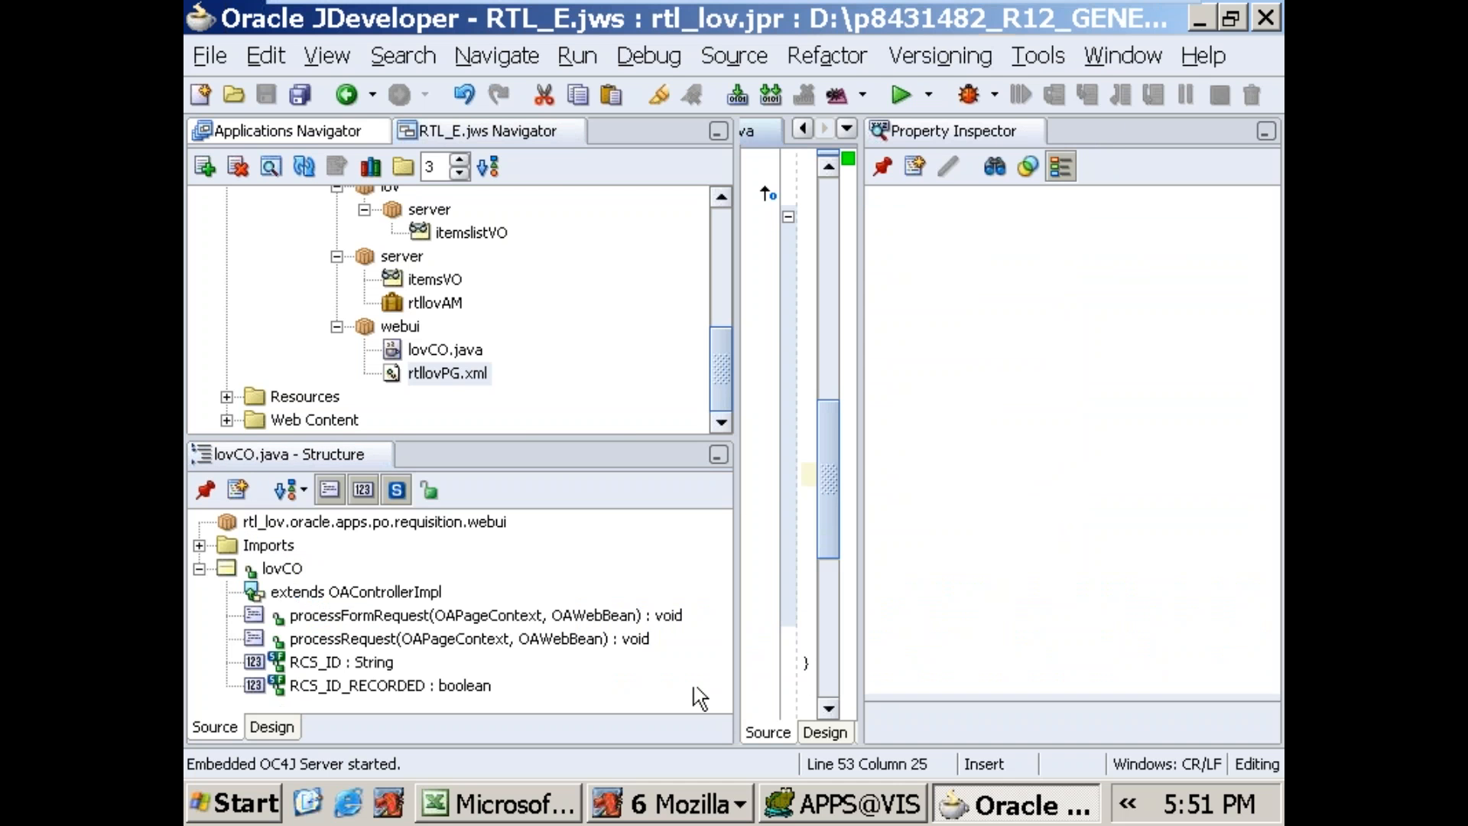
{"action": "left_click", "coordinate": [482, 373]}
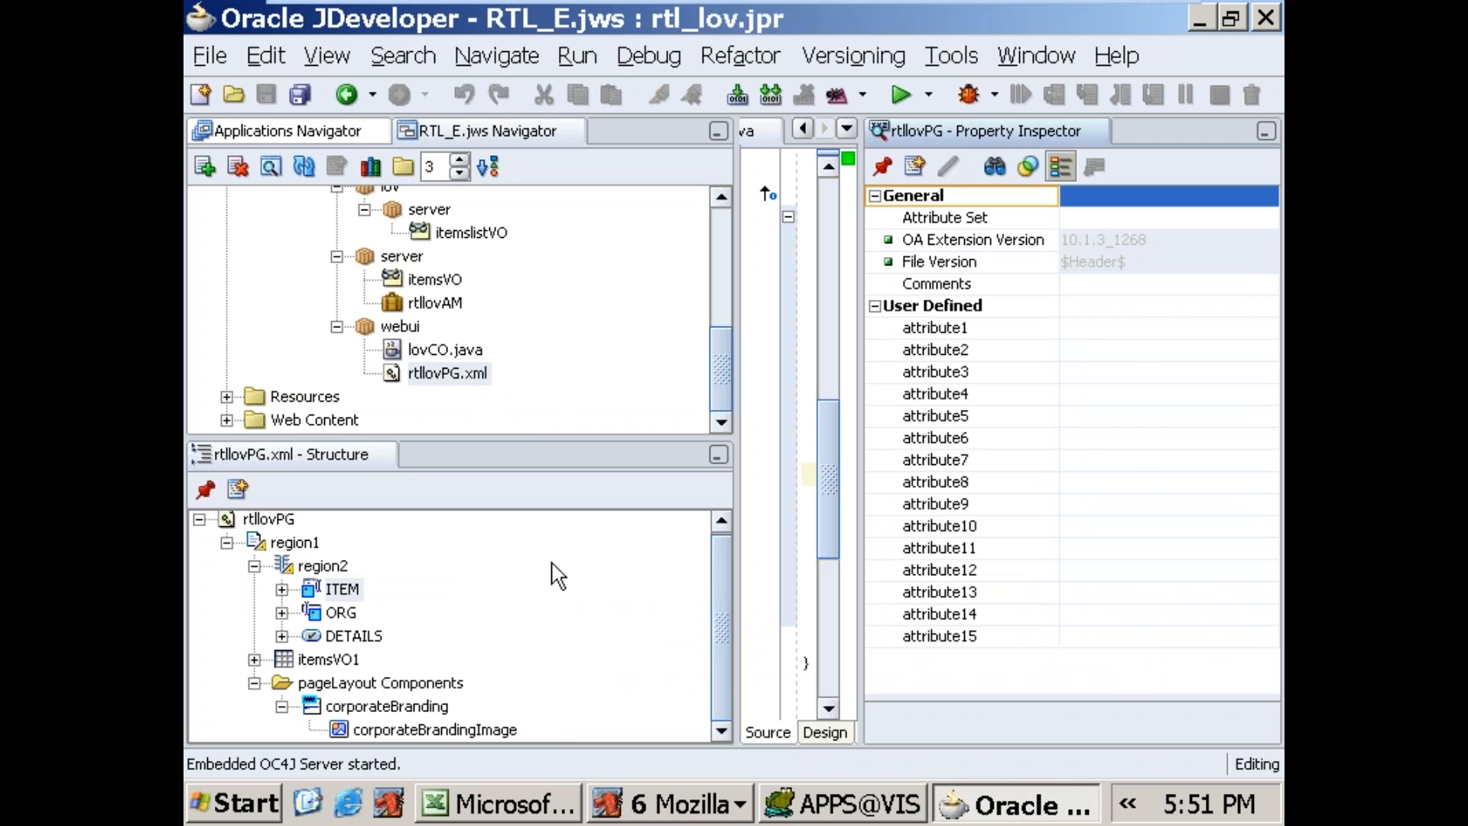
Step: Set Search Allowed to True for the ITEM lov input and give it the prompt ItemName
{"action": "left_click", "coordinate": [341, 590]}
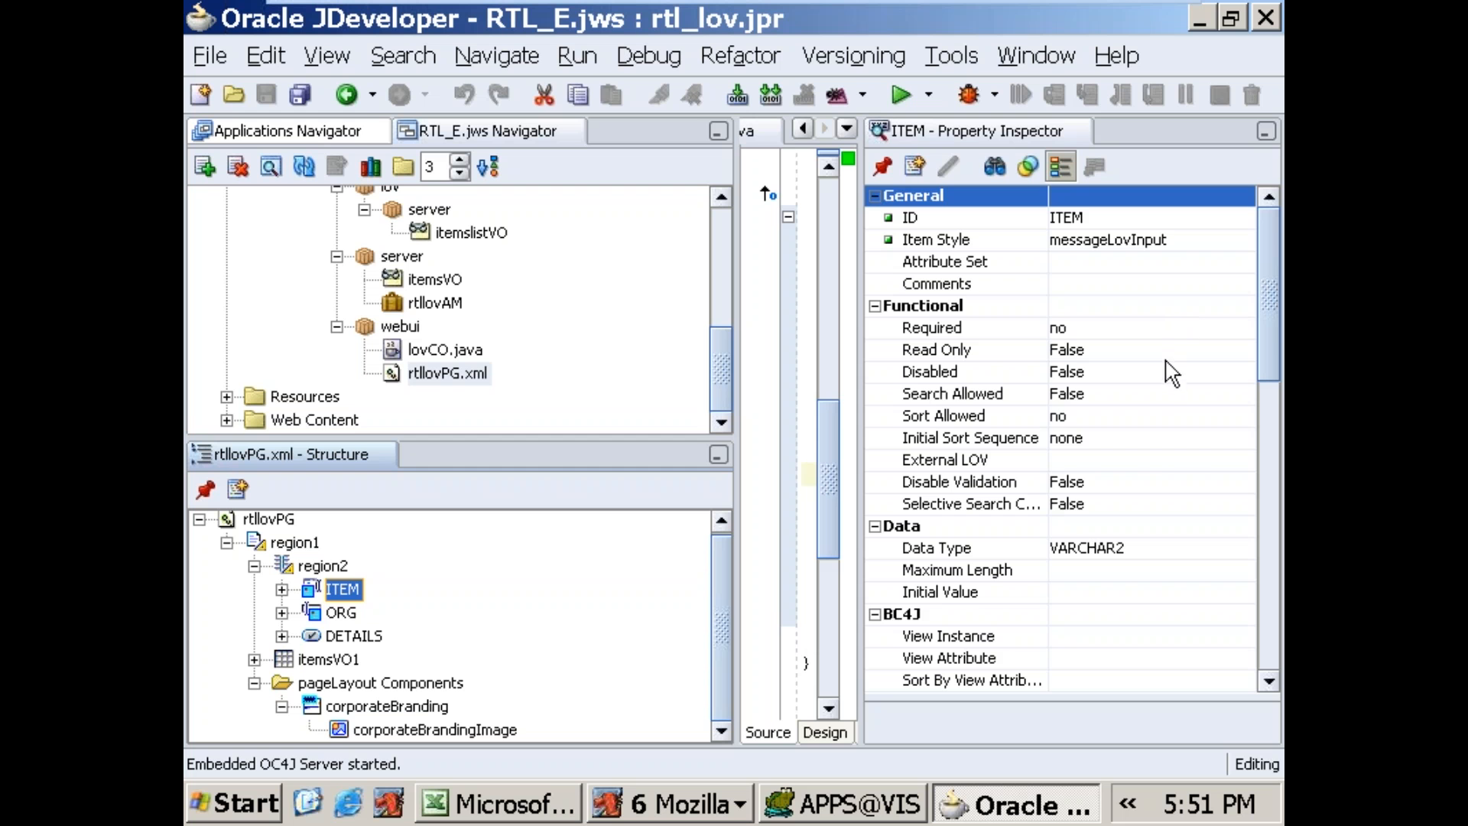
{"action": "left_click", "coordinate": [1170, 393]}
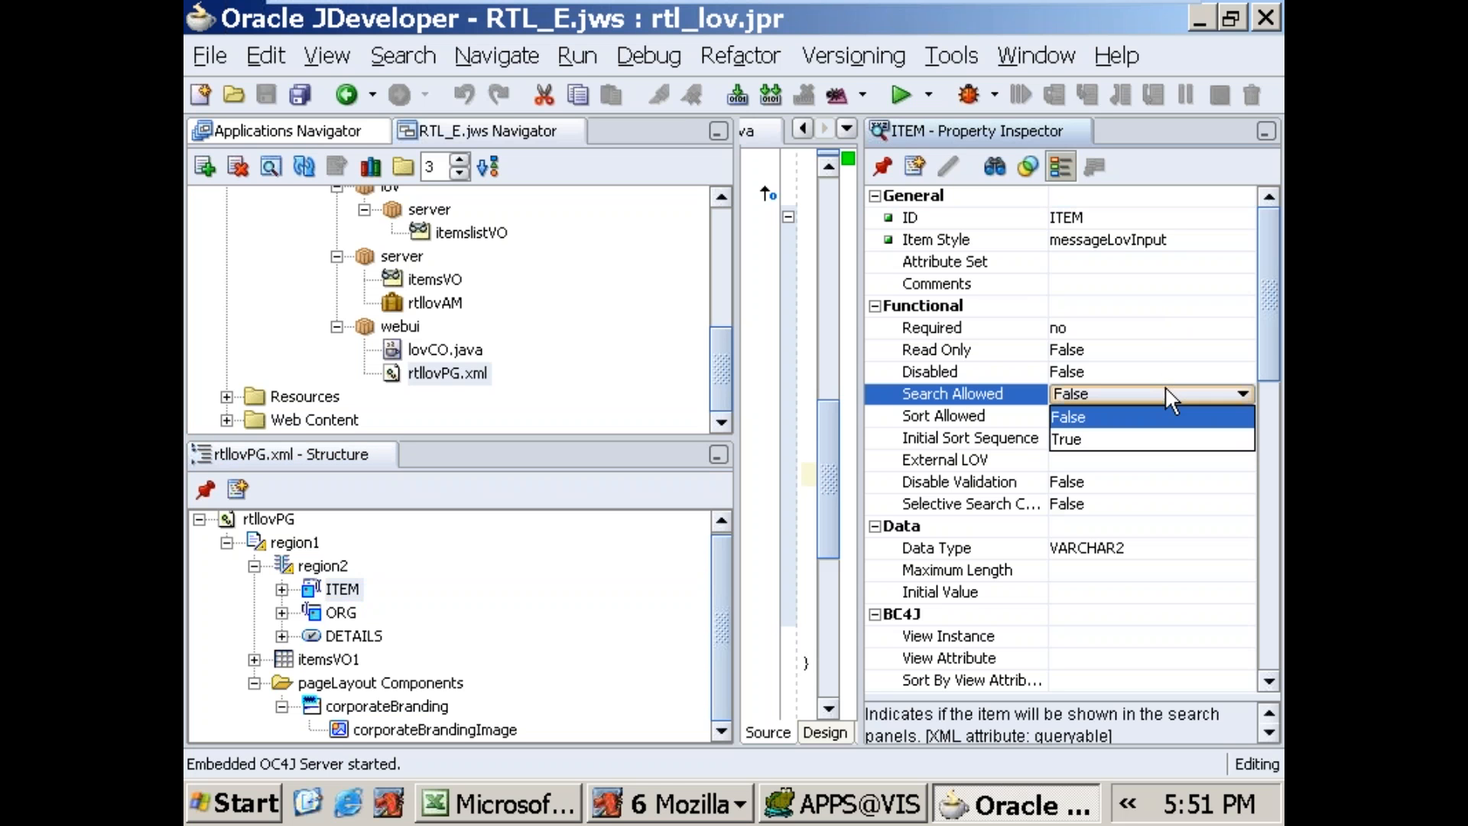
{"action": "left_click", "coordinate": [1135, 442]}
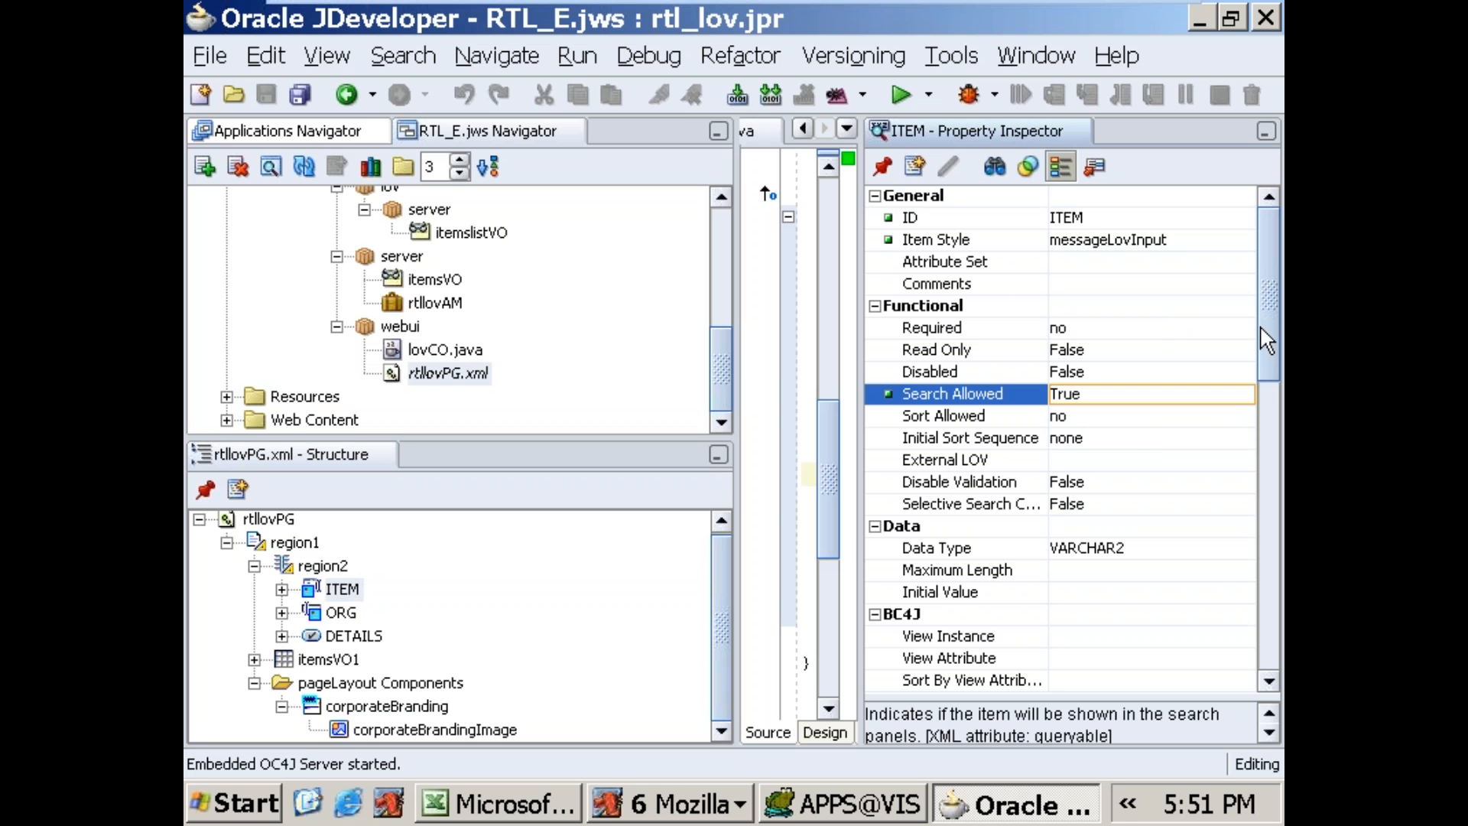
{"action": "left_click_drag", "start_coordinate": [1271, 348], "coordinate": [1263, 439]}
{"action": "left_click", "coordinate": [1123, 532]}
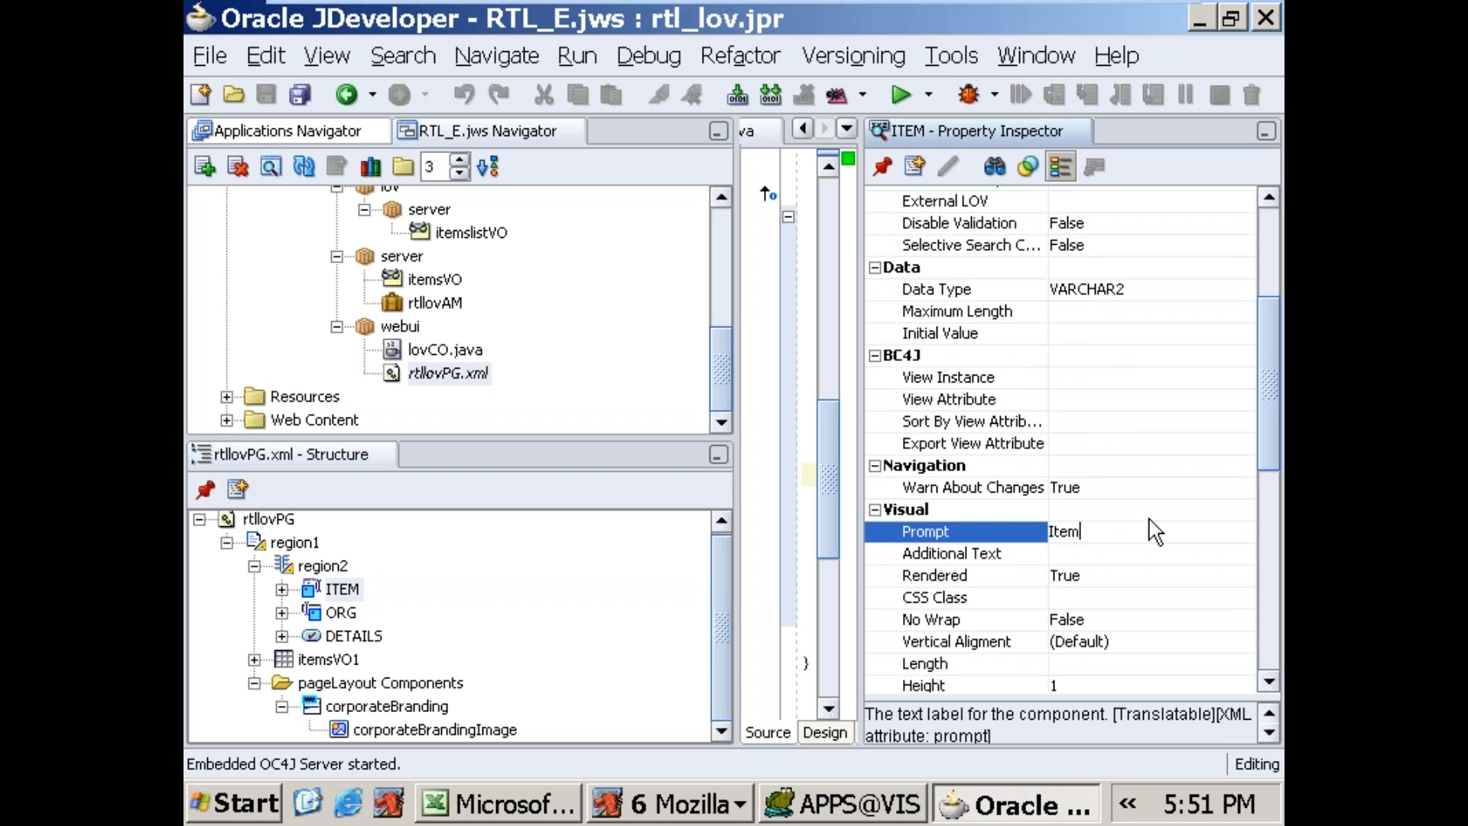
{"action": "left_click", "coordinate": [1155, 515]}
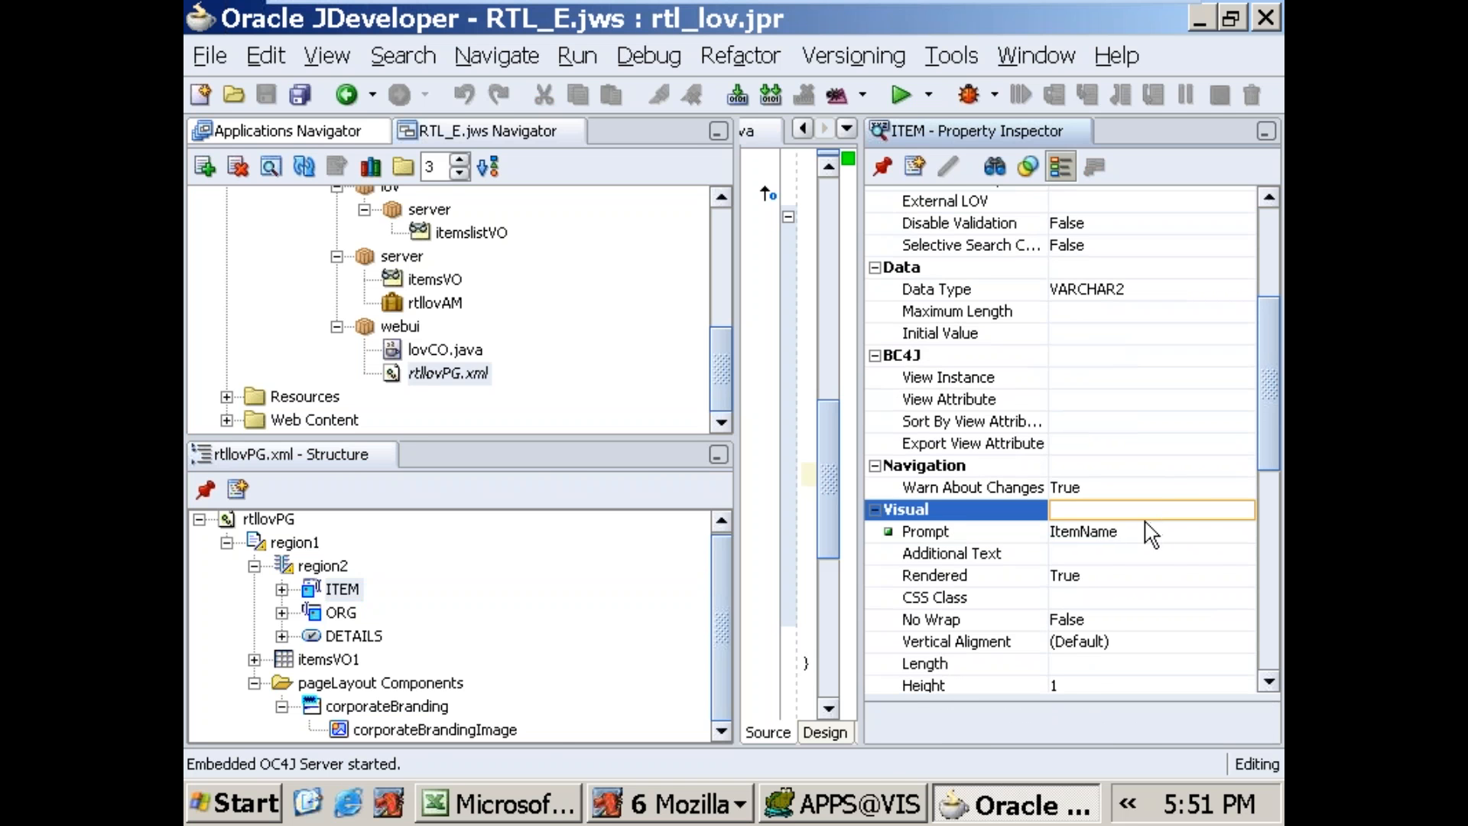
Step: Switch to Profiles.xls in Excel and correct the item style in cell B12 to messageLovInput
{"action": "left_click", "coordinate": [544, 817]}
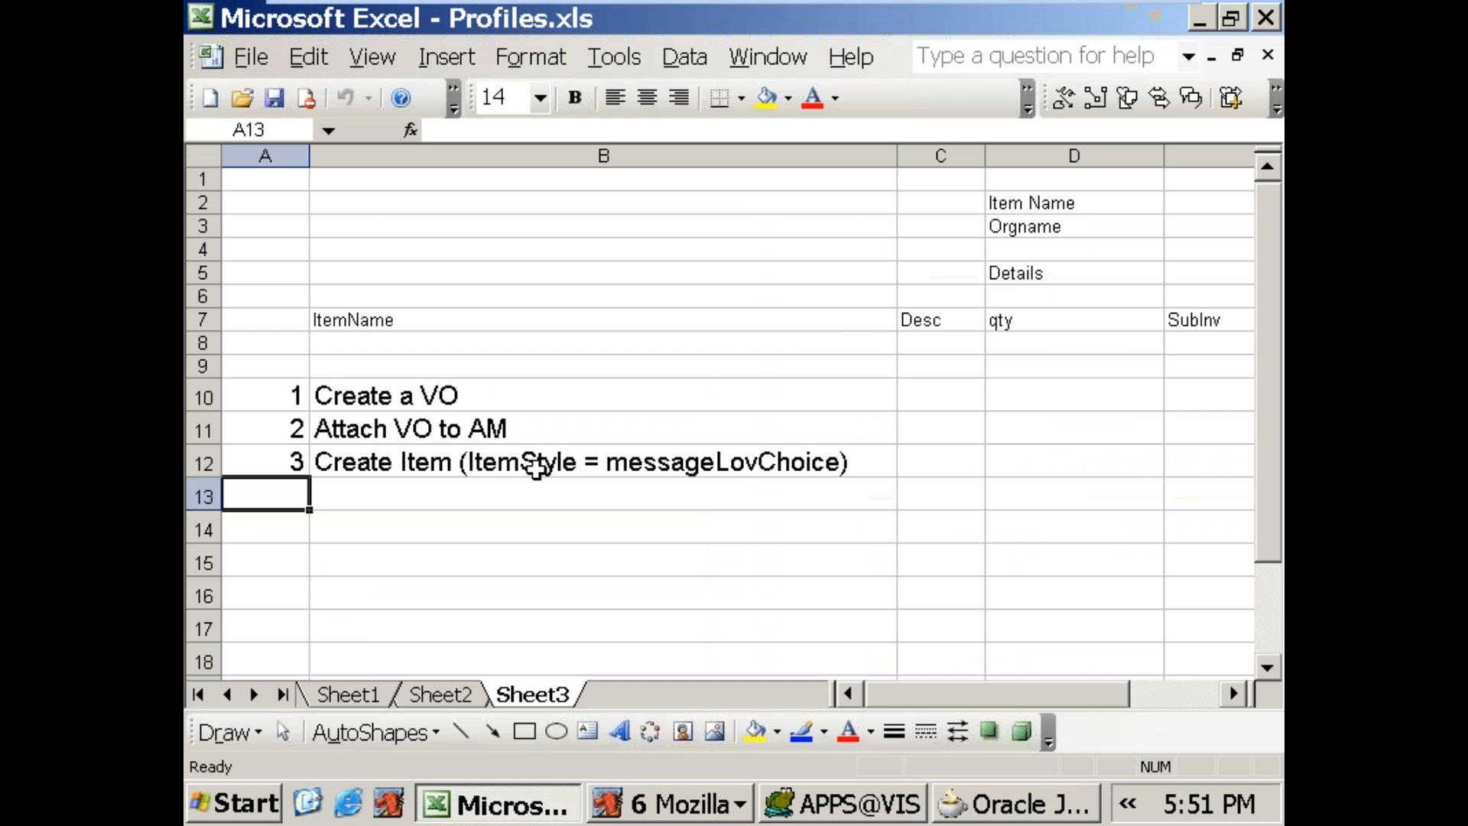
{"action": "double_click", "coordinate": [806, 464]}
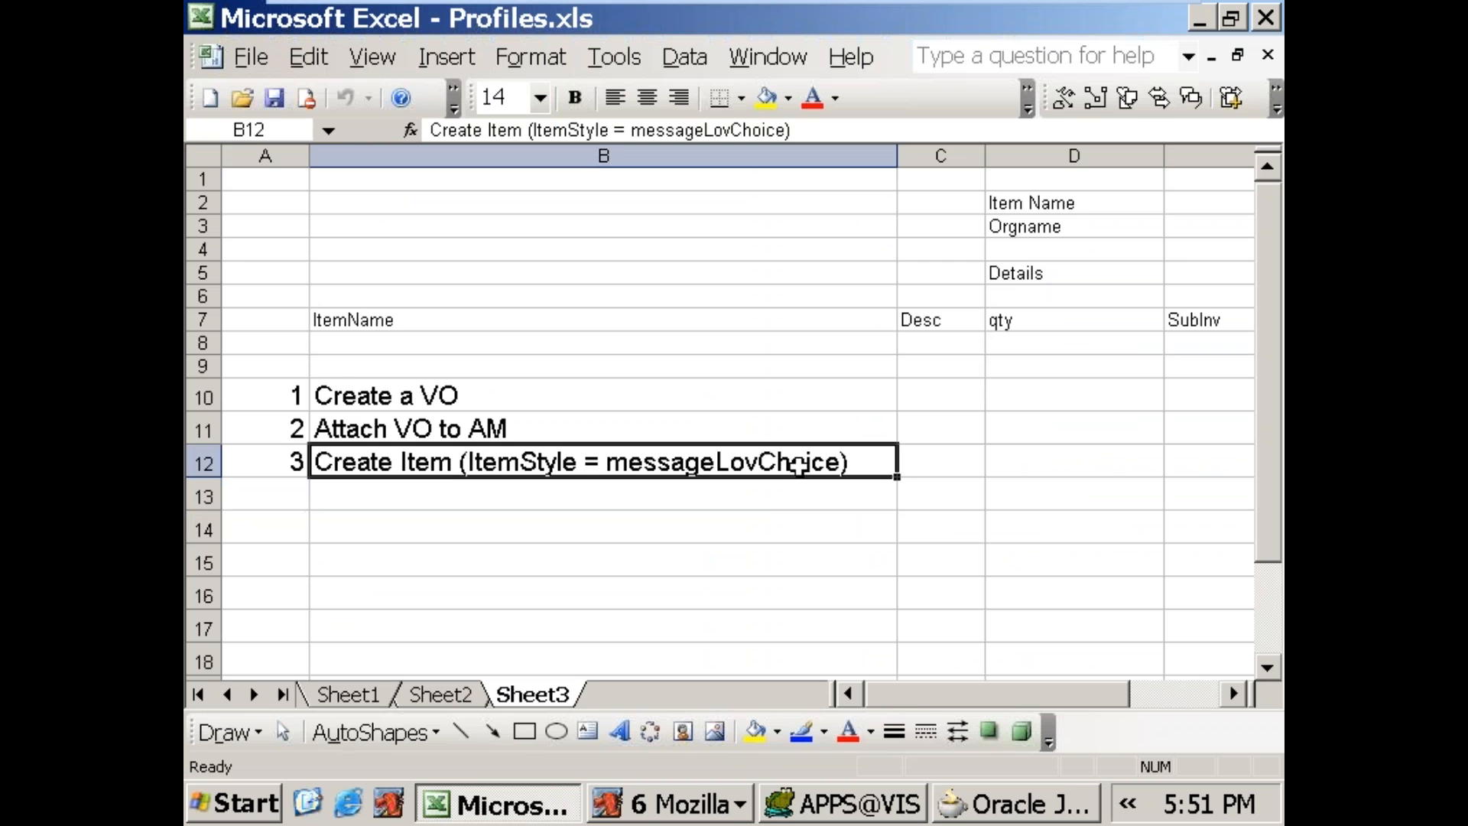
{"action": "left_click_drag", "start_coordinate": [765, 461], "coordinate": [839, 466]}
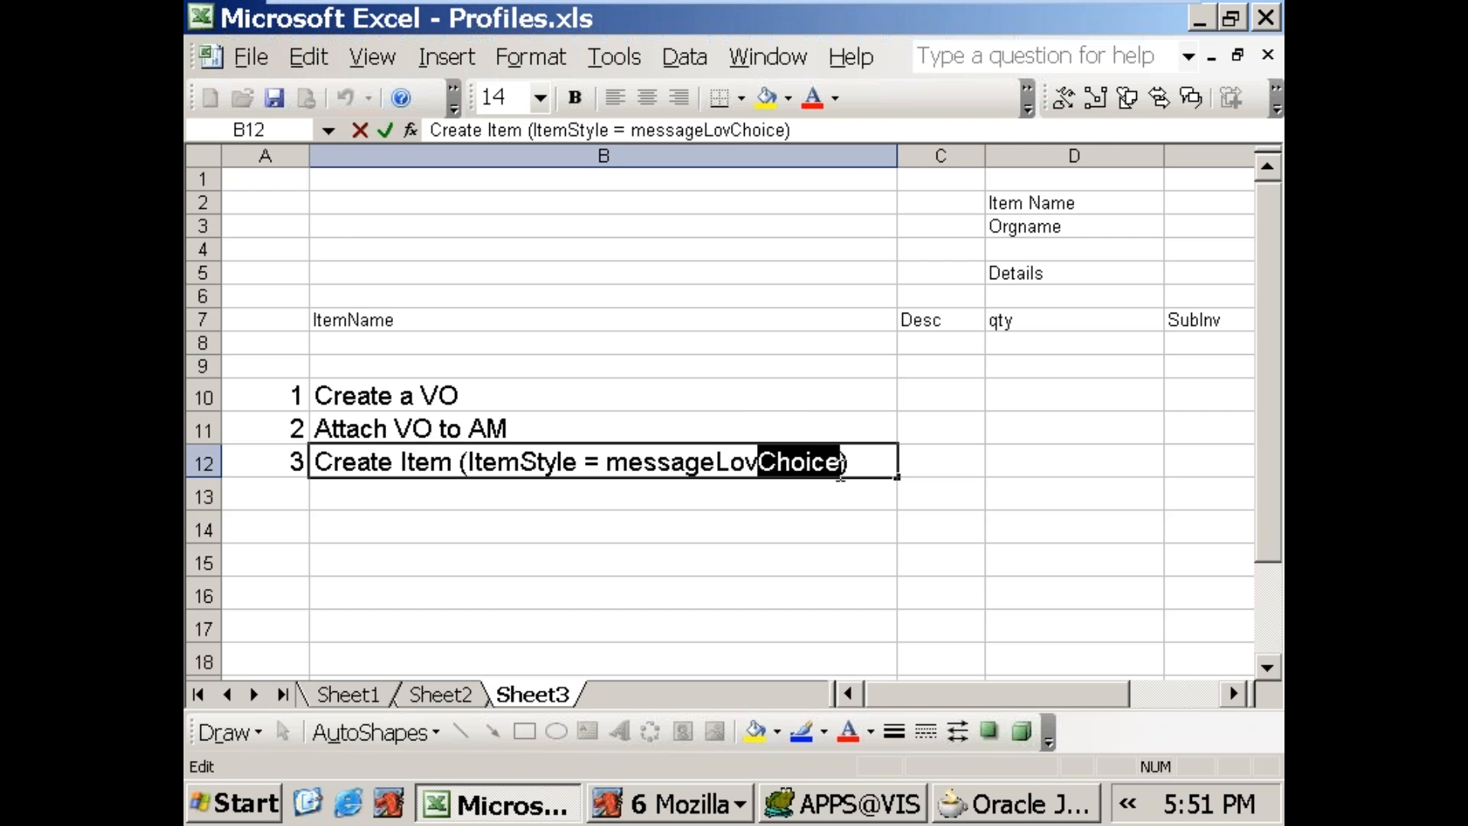
{"action": "type", "text": "Inout"}
{"action": "key", "text": "Return"}
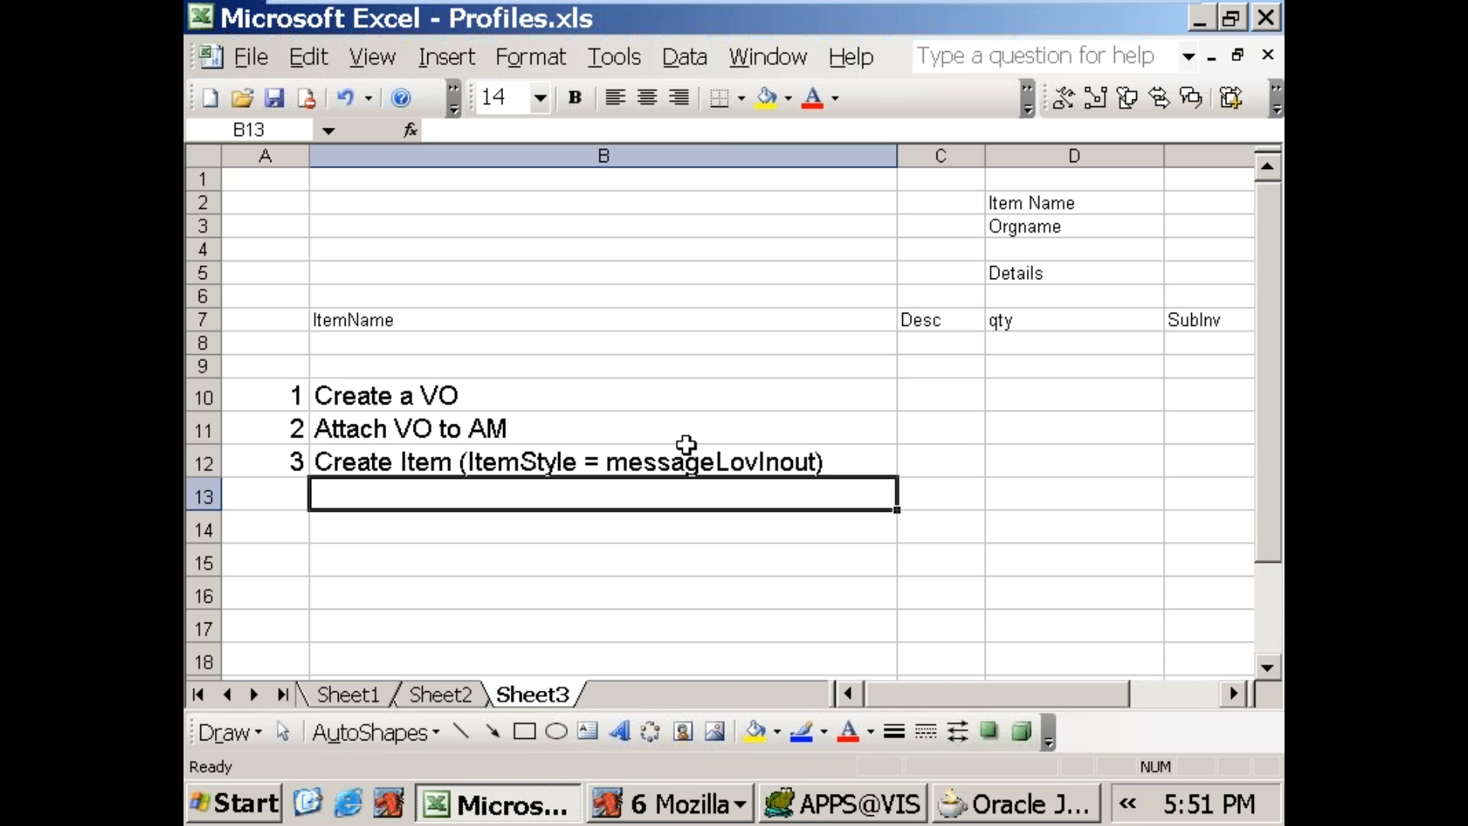
{"action": "left_click", "coordinate": [787, 462]}
{"action": "double_click", "coordinate": [787, 462]}
{"action": "key", "text": "BackSpace"}
{"action": "type", "text": "p"}
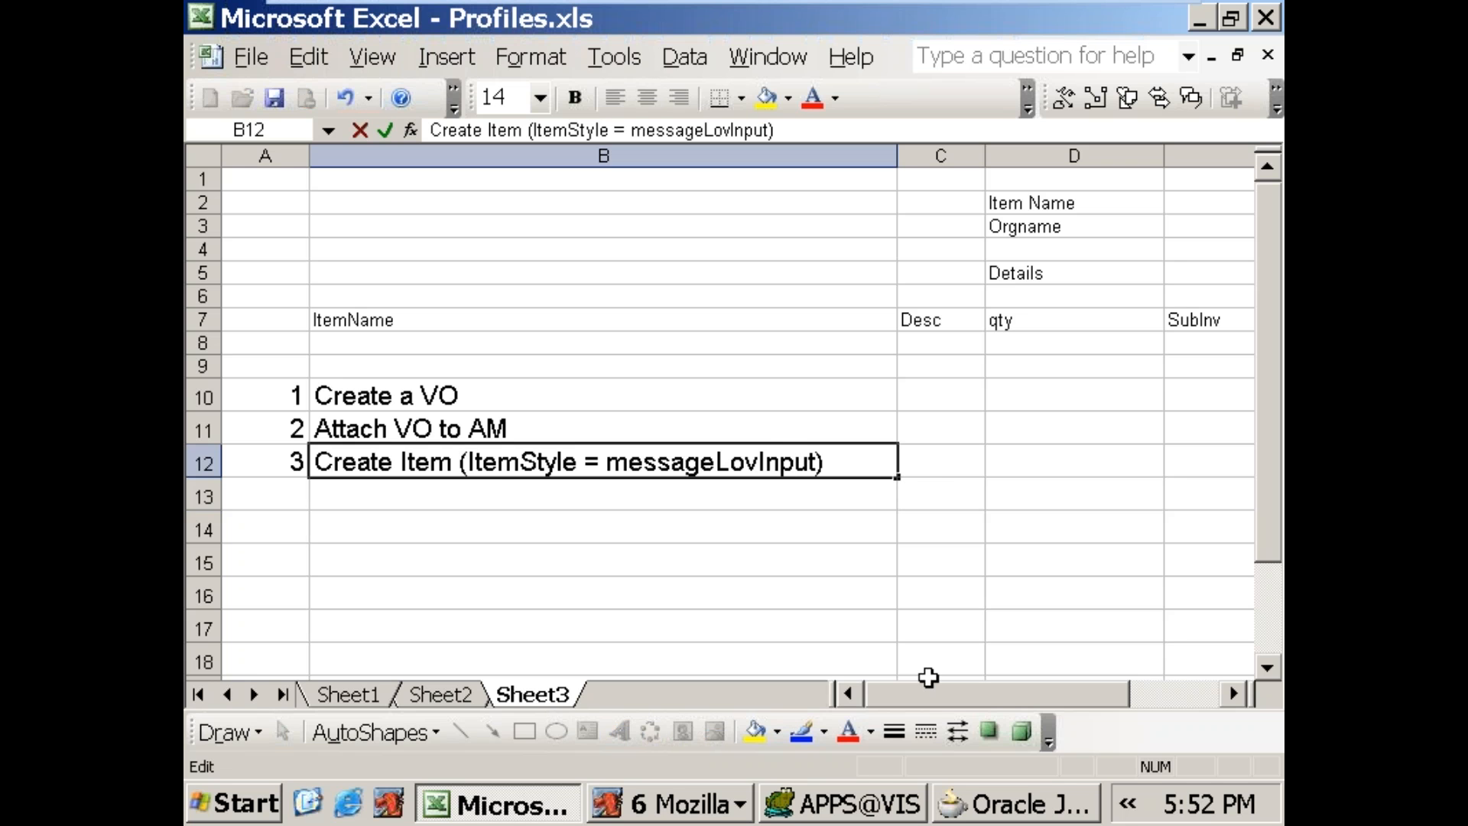
Step: Add step number 4 in row 13 with the text "Search Allowed Property = TRUE"
{"action": "key", "text": "Return"}
{"action": "key", "text": "Left"}
{"action": "type", "text": "4"}
{"action": "key", "text": "Tab"}
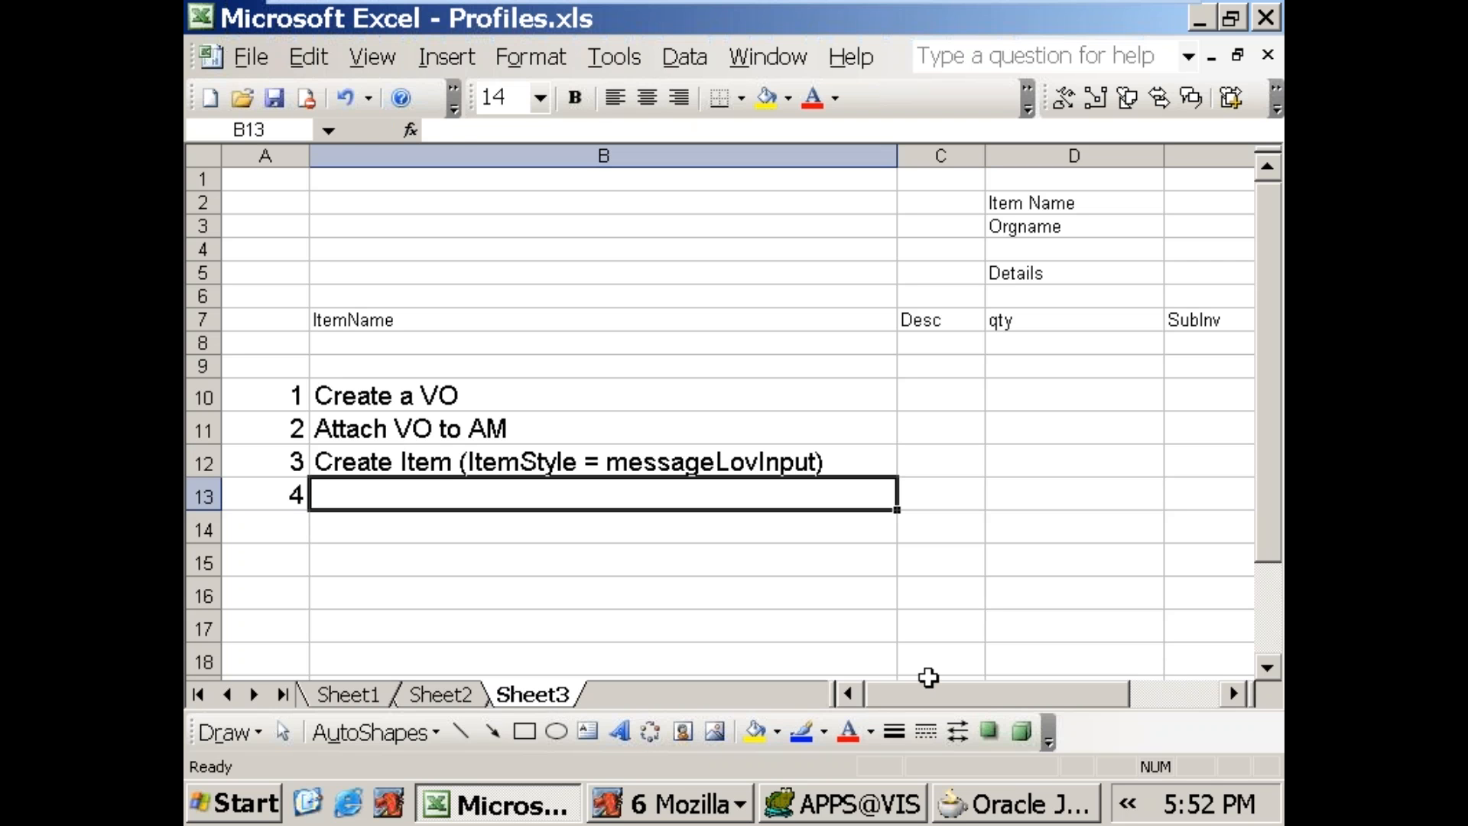
{"action": "type", "text": "Se"}
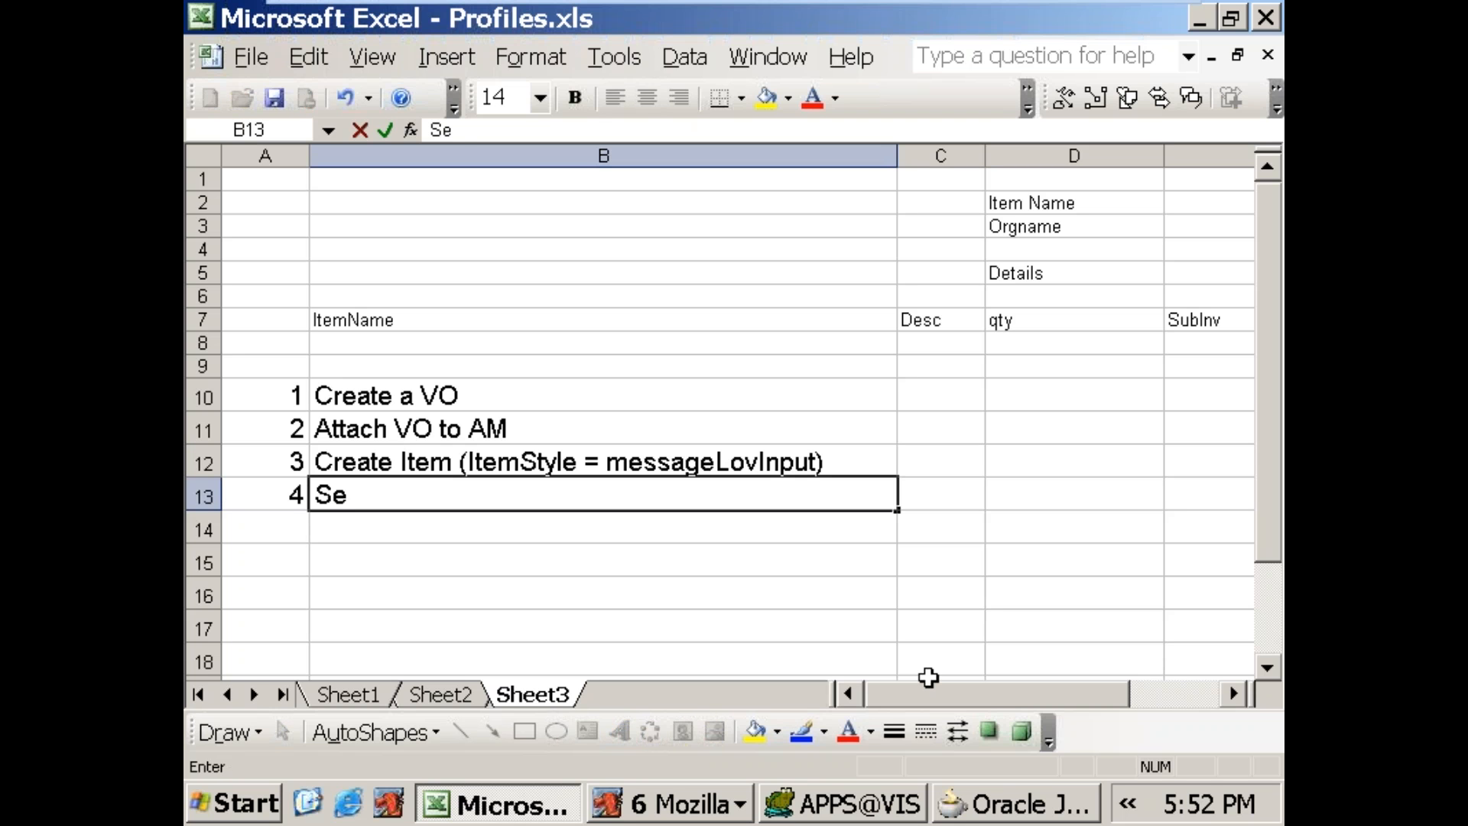
{"action": "type", "text": "arch Allowed"}
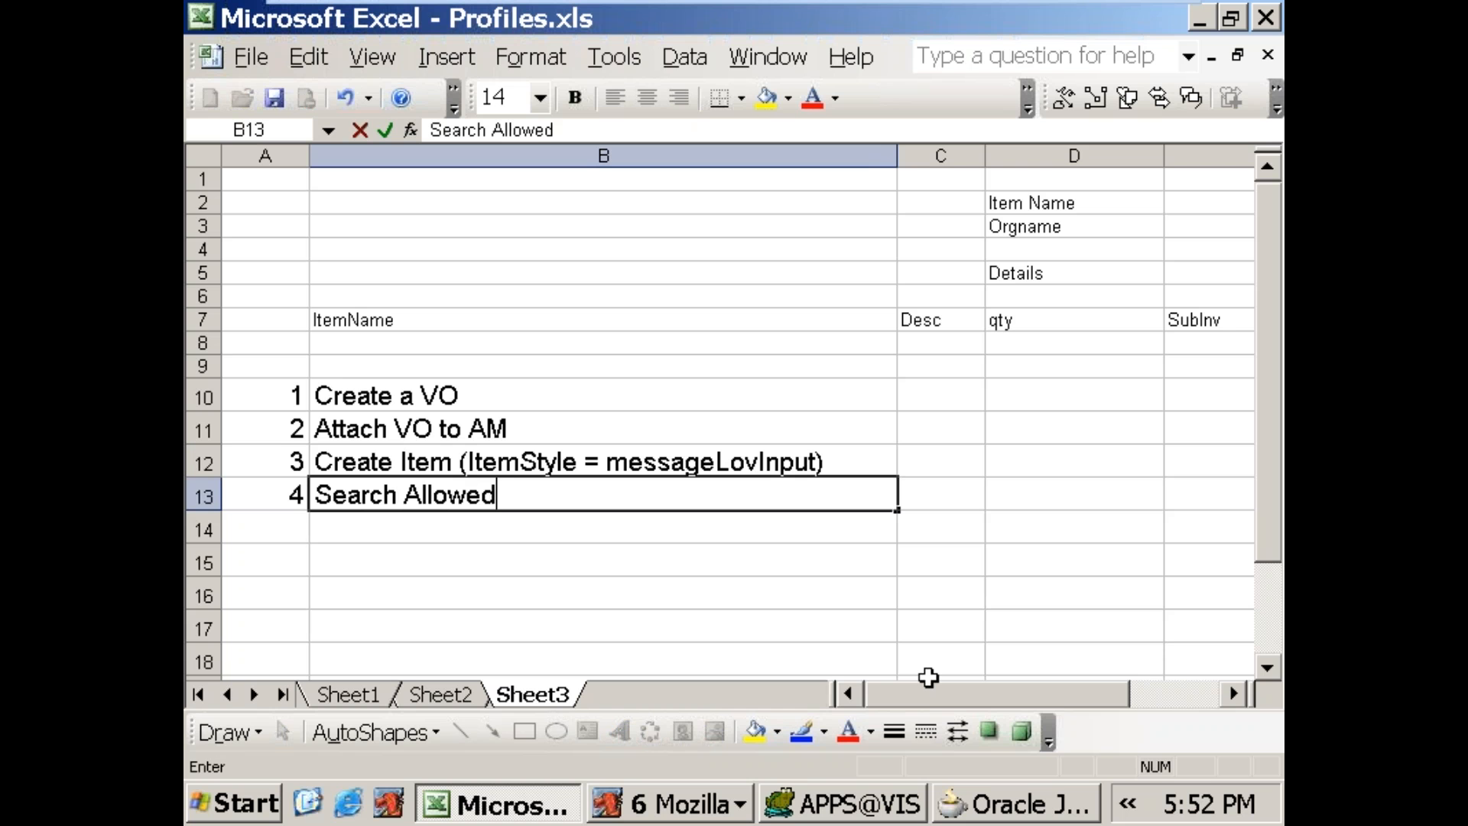
{"action": "type", "text": " Property "}
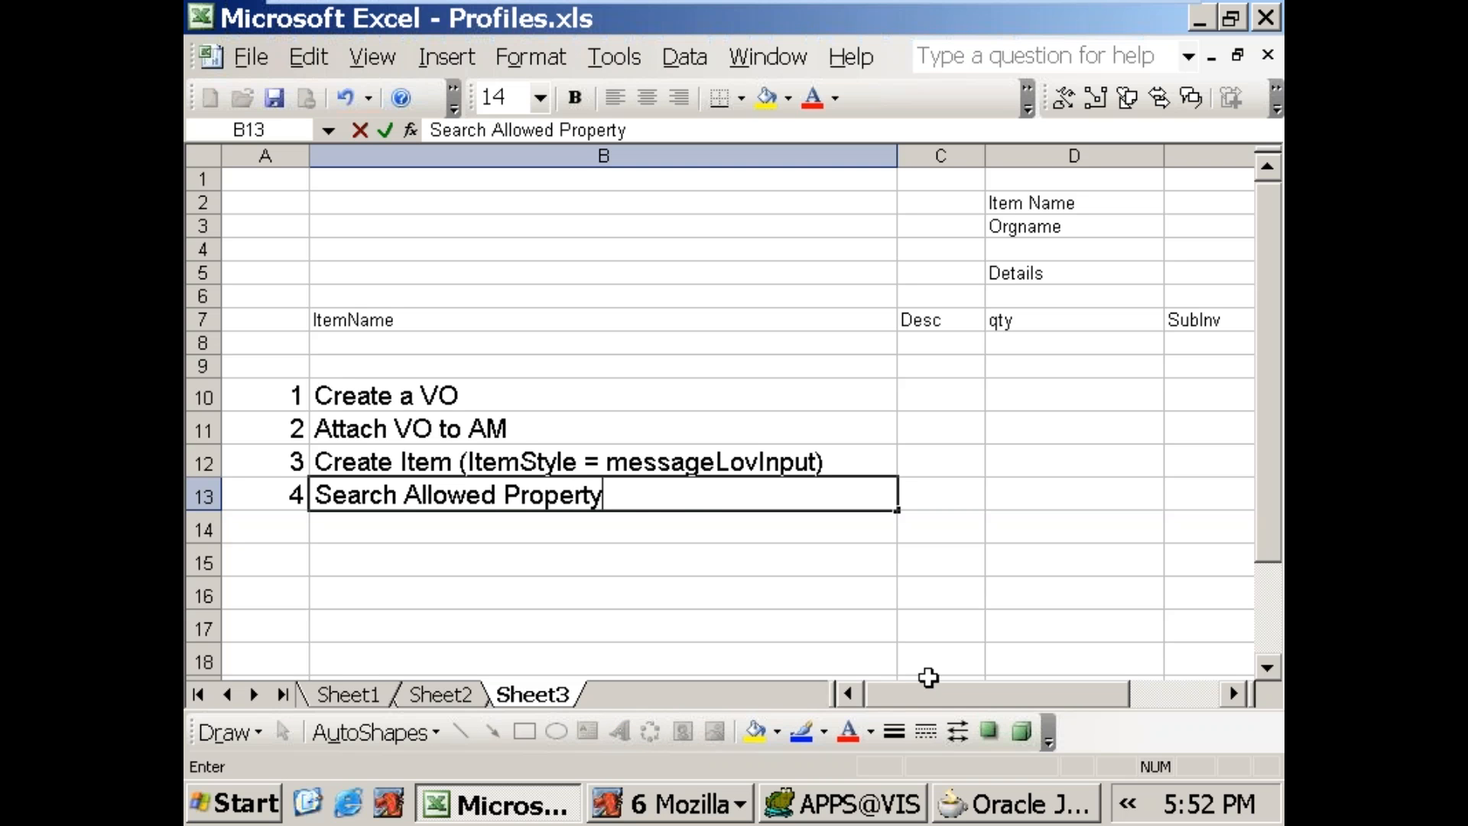
{"action": "type", "text": "="}
{"action": "key", "text": "Caps_Lock"}
{"action": "type", "text": "TRUE"}
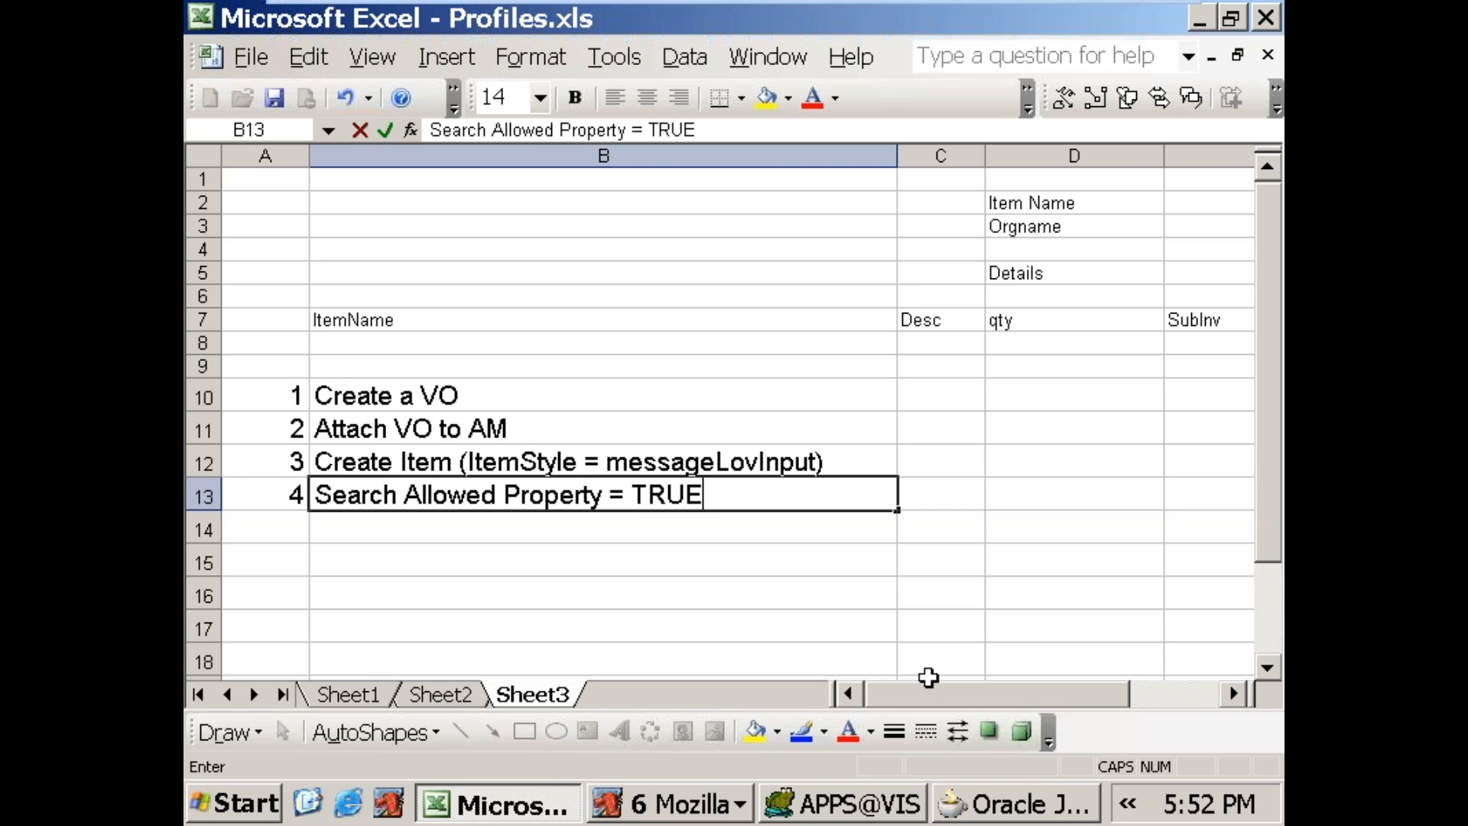
{"action": "key", "text": "Caps_Lock"}
{"action": "key", "text": "Return"}
Step: Add step number 5 in row 14 with the text "Goto the Lov Region display the VO (Table style)"
{"action": "type", "text": "5"}
{"action": "key", "text": "Tab"}
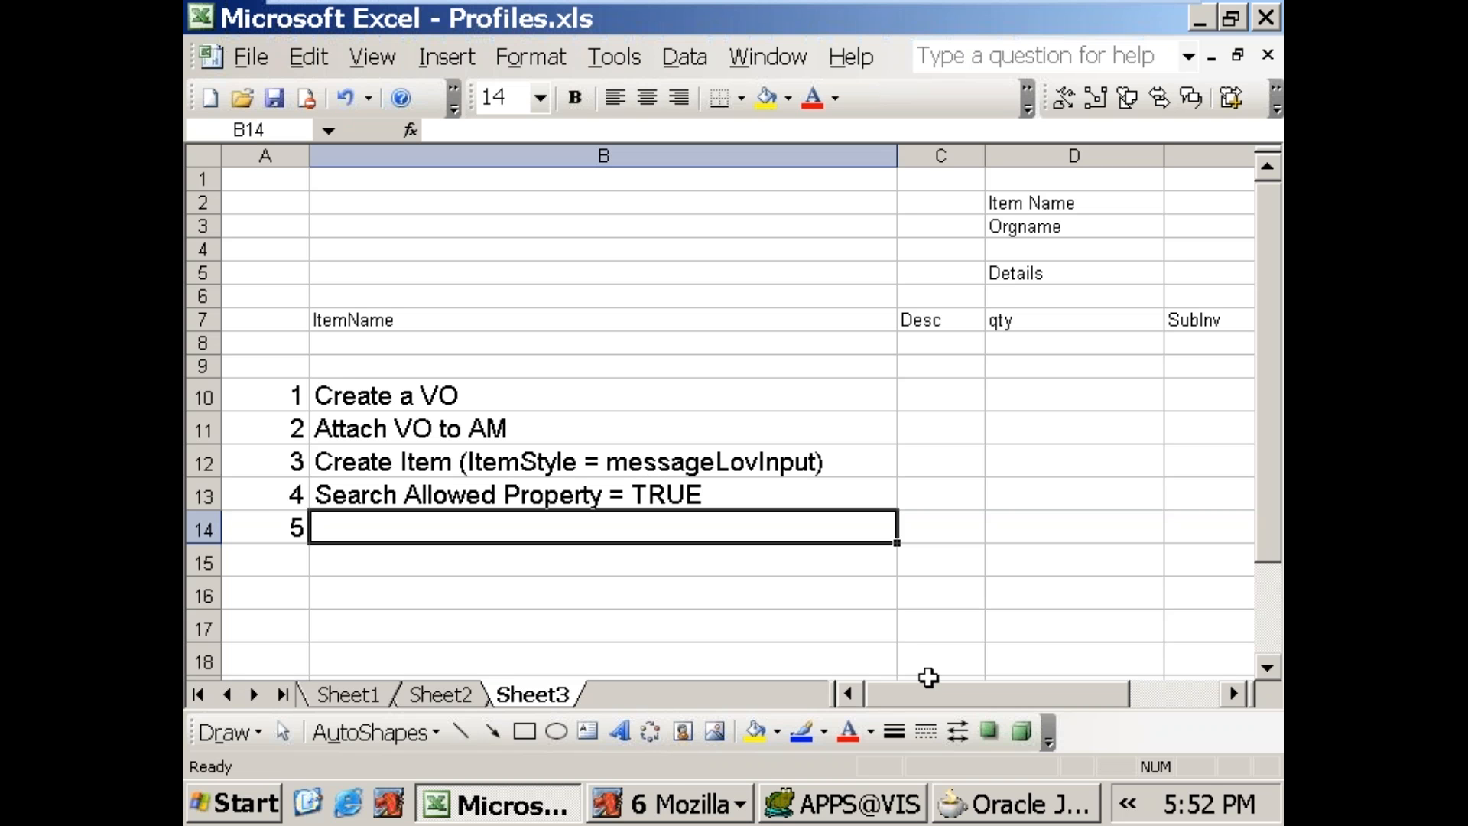
{"action": "type", "text": "Goto th"}
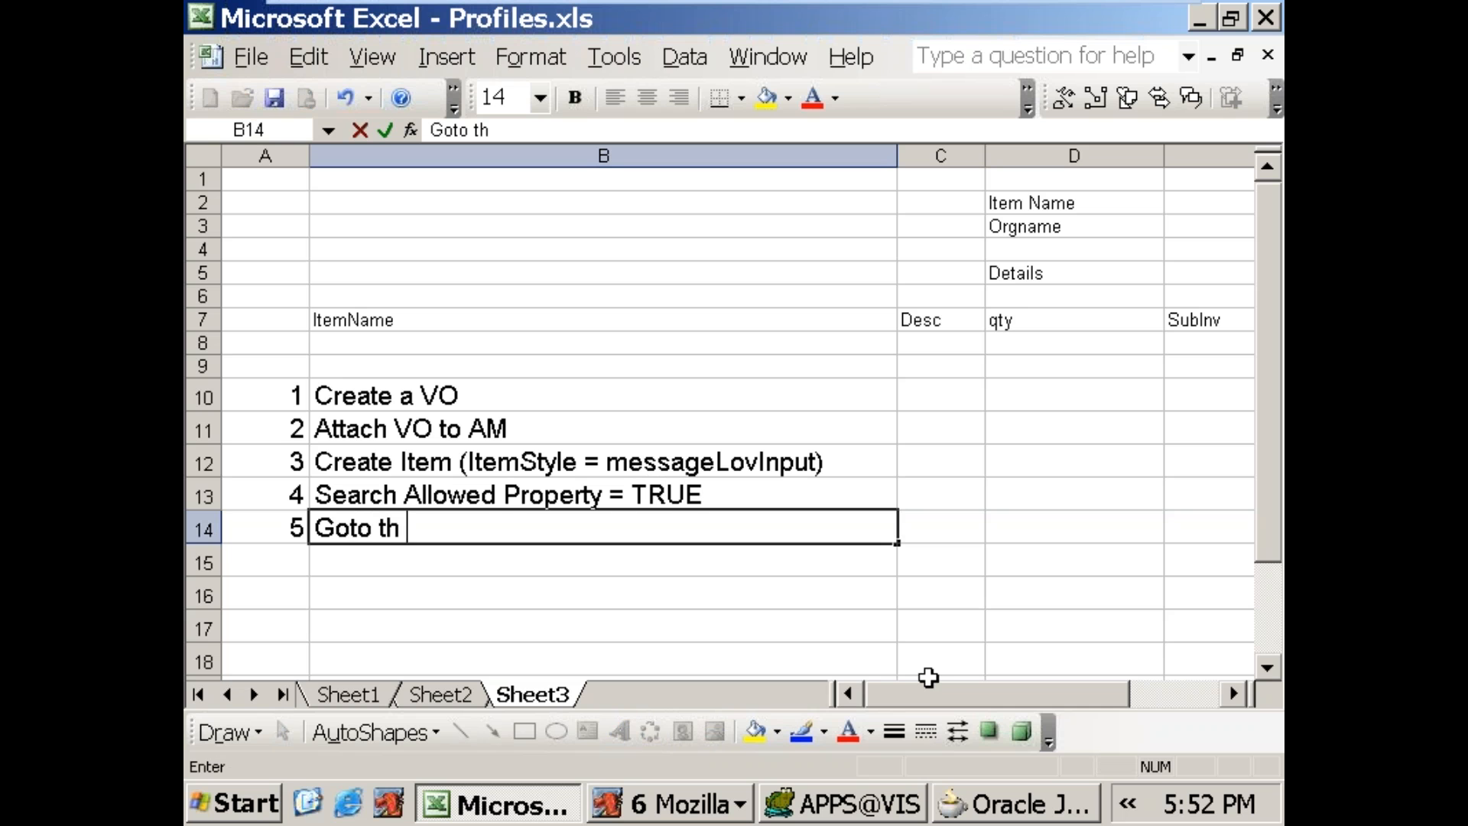
{"action": "type", "text": "e Lov"}
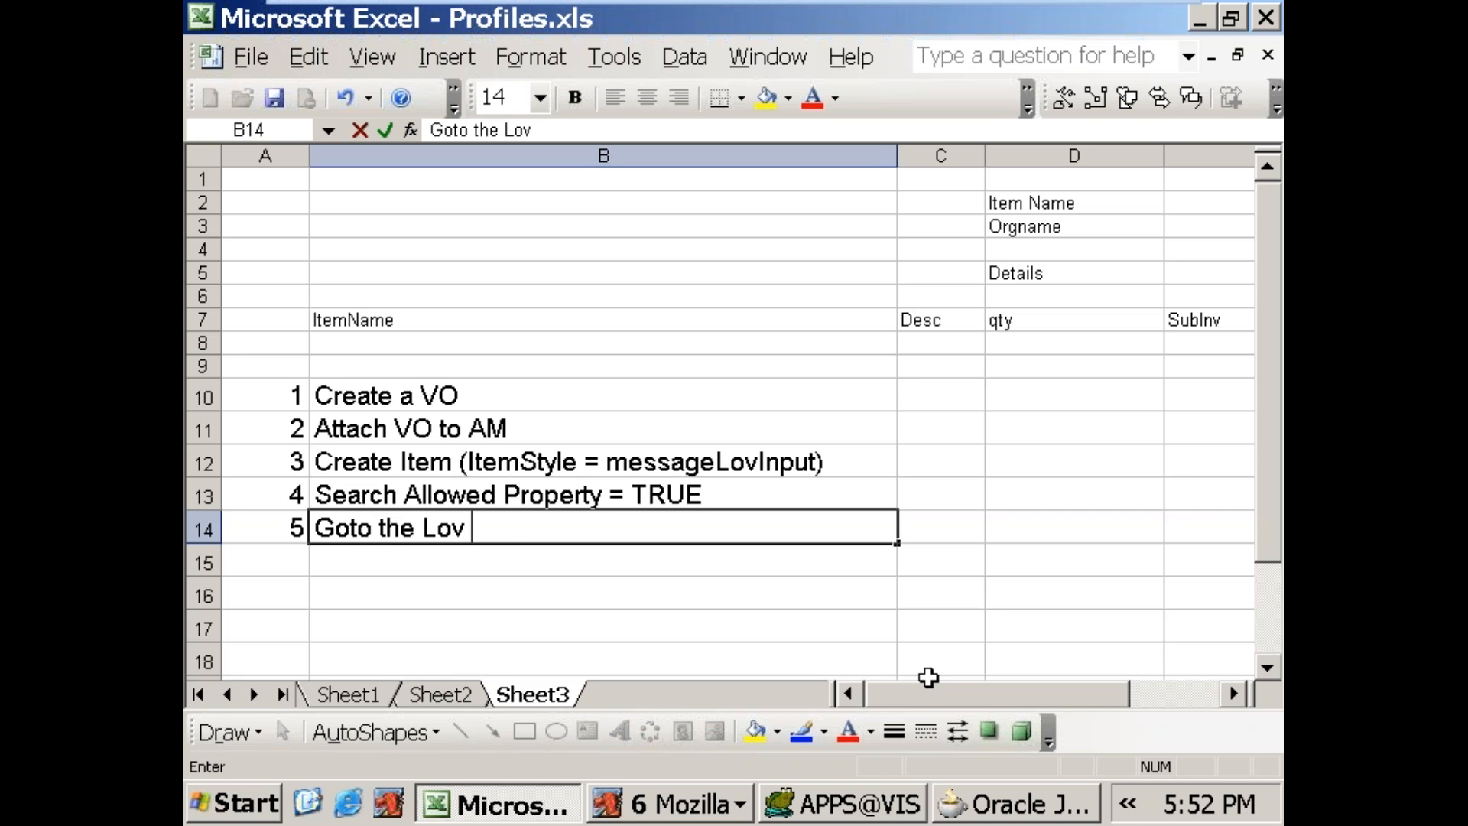
{"action": "type", "text": " Region display the VO"}
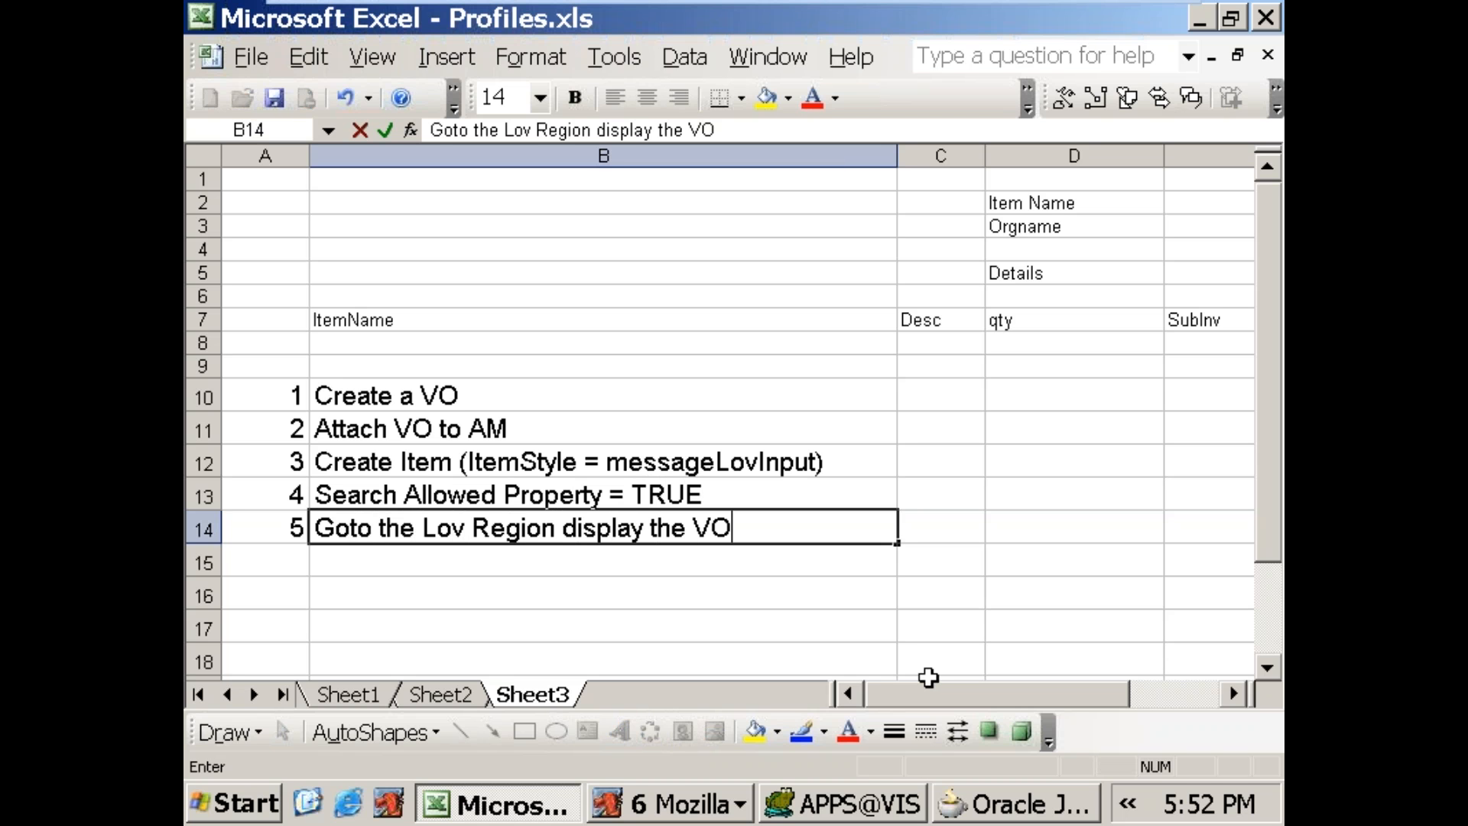
{"action": "type", "text": " (Tab"}
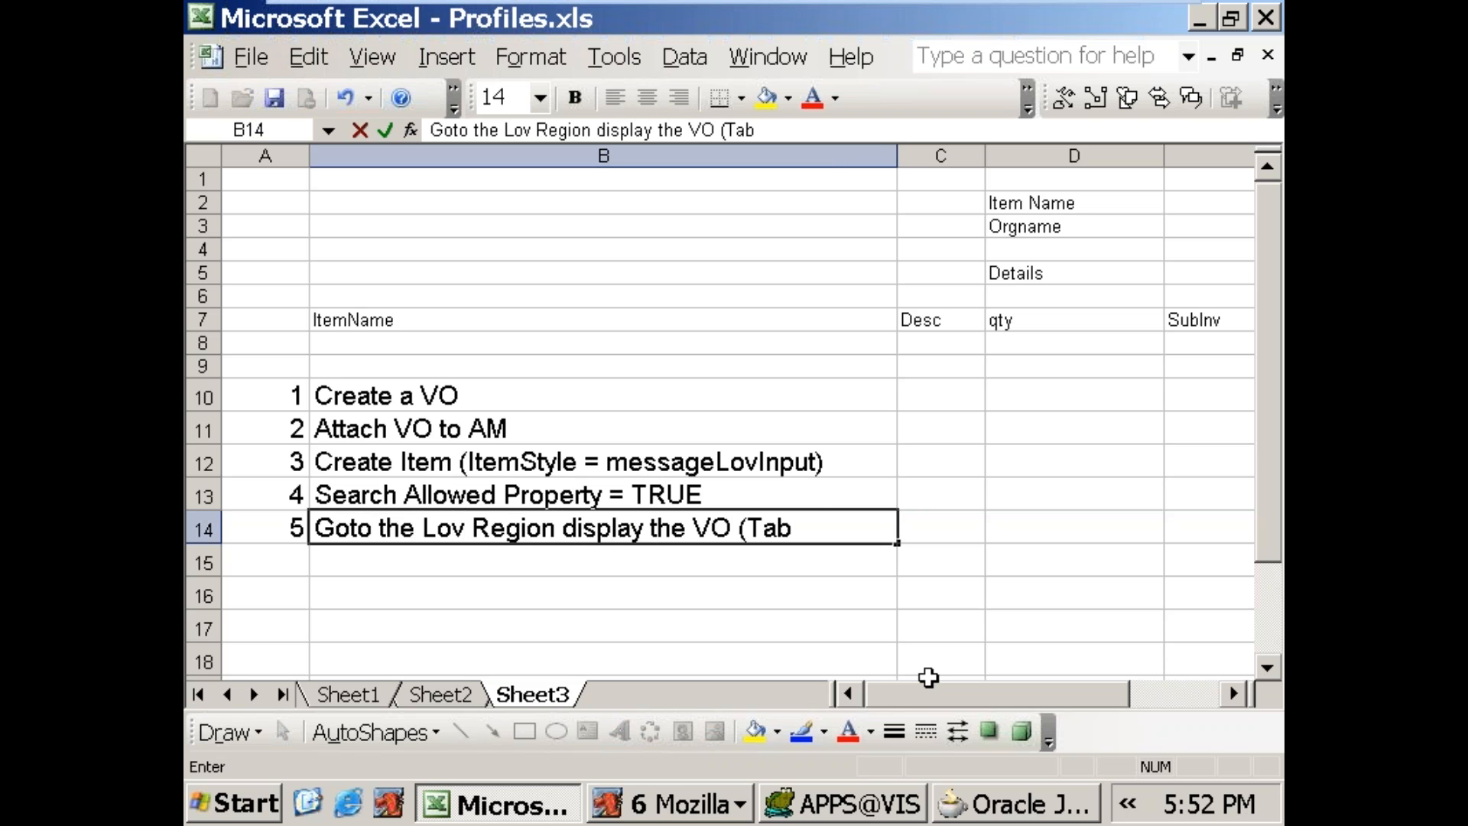
{"action": "type", "text": "le style"}
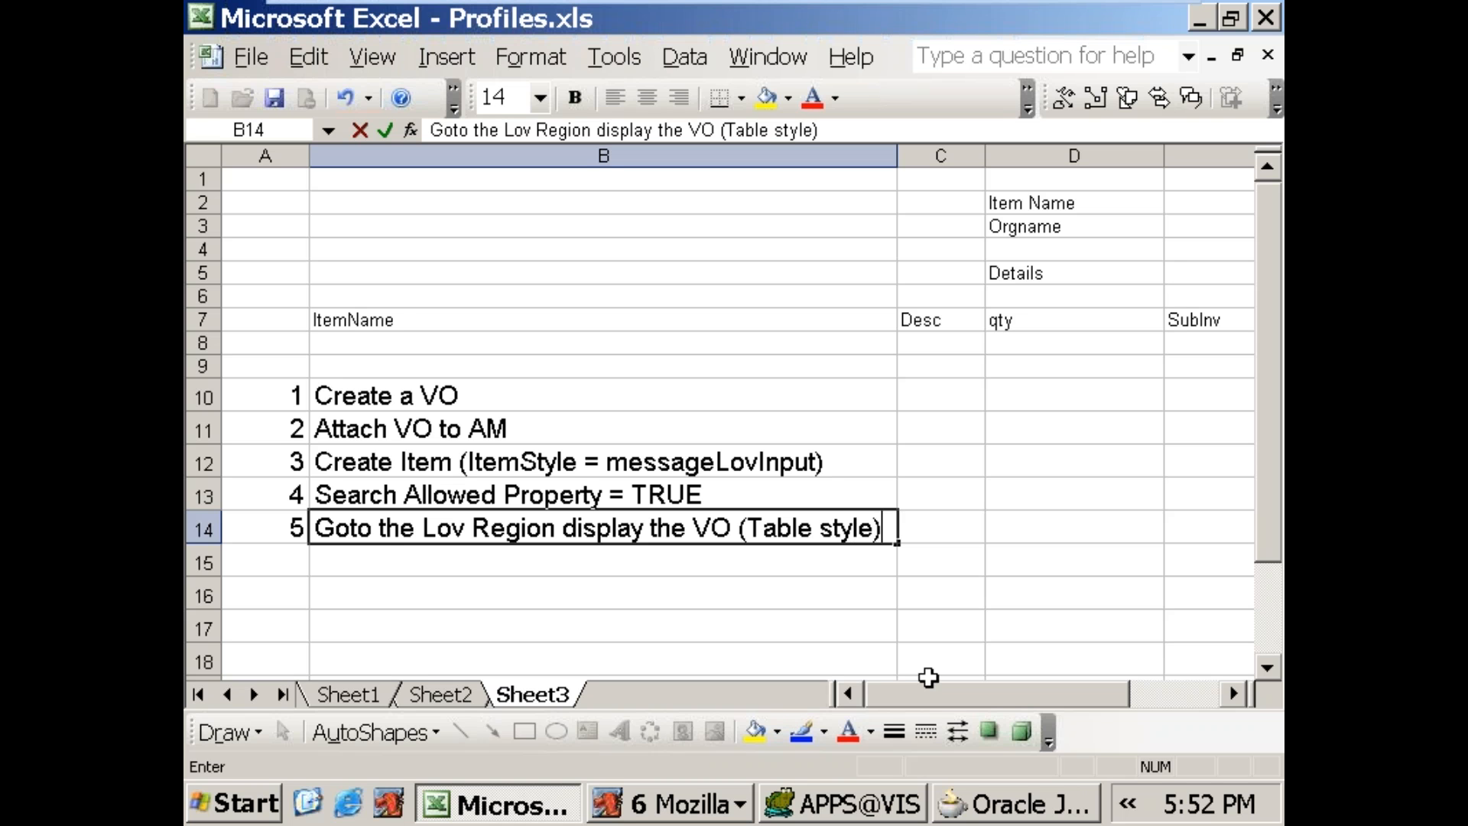
{"action": "type", "text": ")"}
{"action": "key", "text": "Return"}
Step: Add step number 6 in row 15 with the text "Select the Item set SearchAllowed = TRUE)"
{"action": "type", "text": "6"}
{"action": "key", "text": "Tab"}
{"action": "type", "text": "Select the Item "}
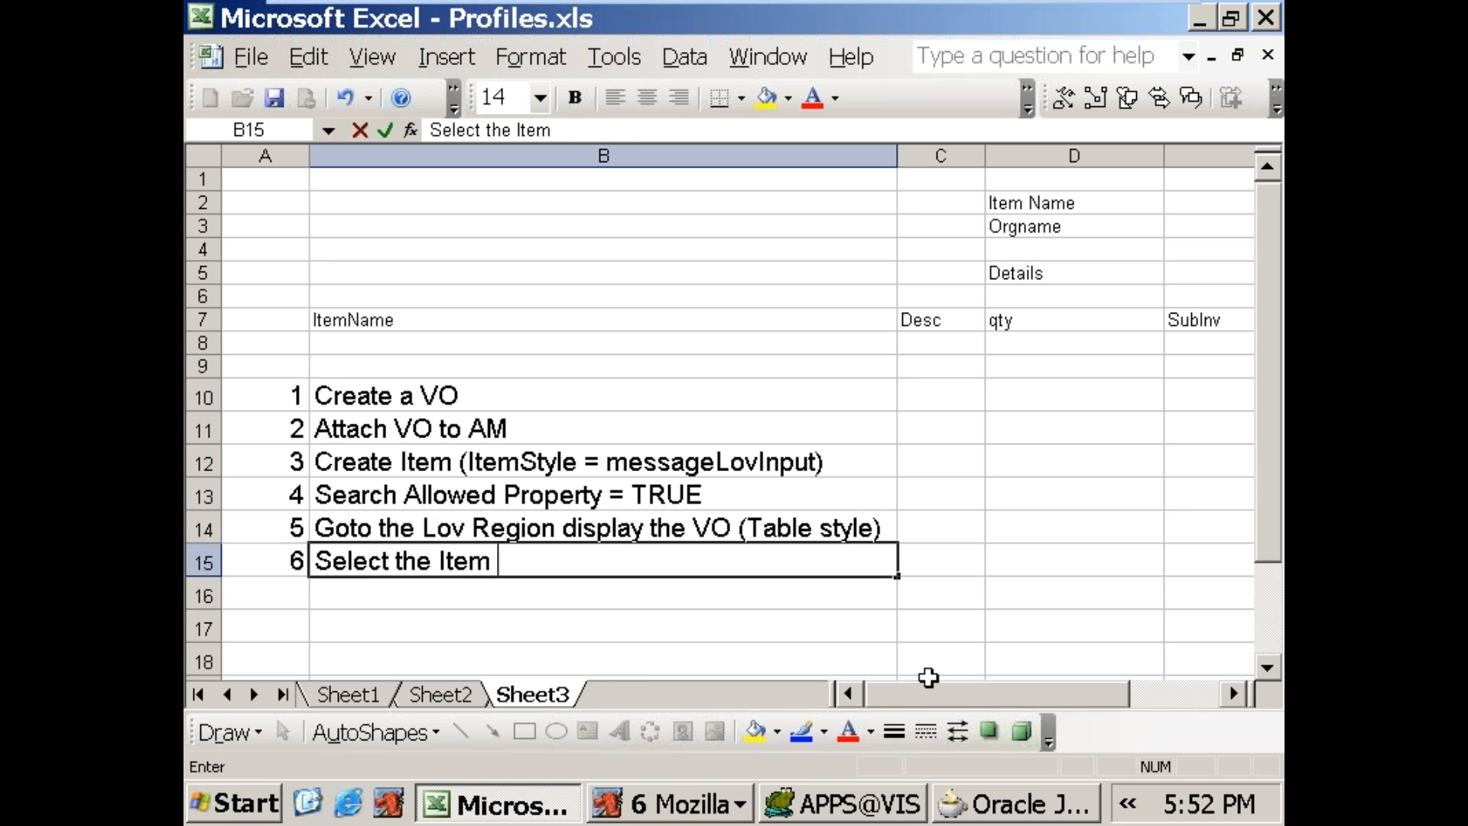
{"action": "type", "text": "set Se"}
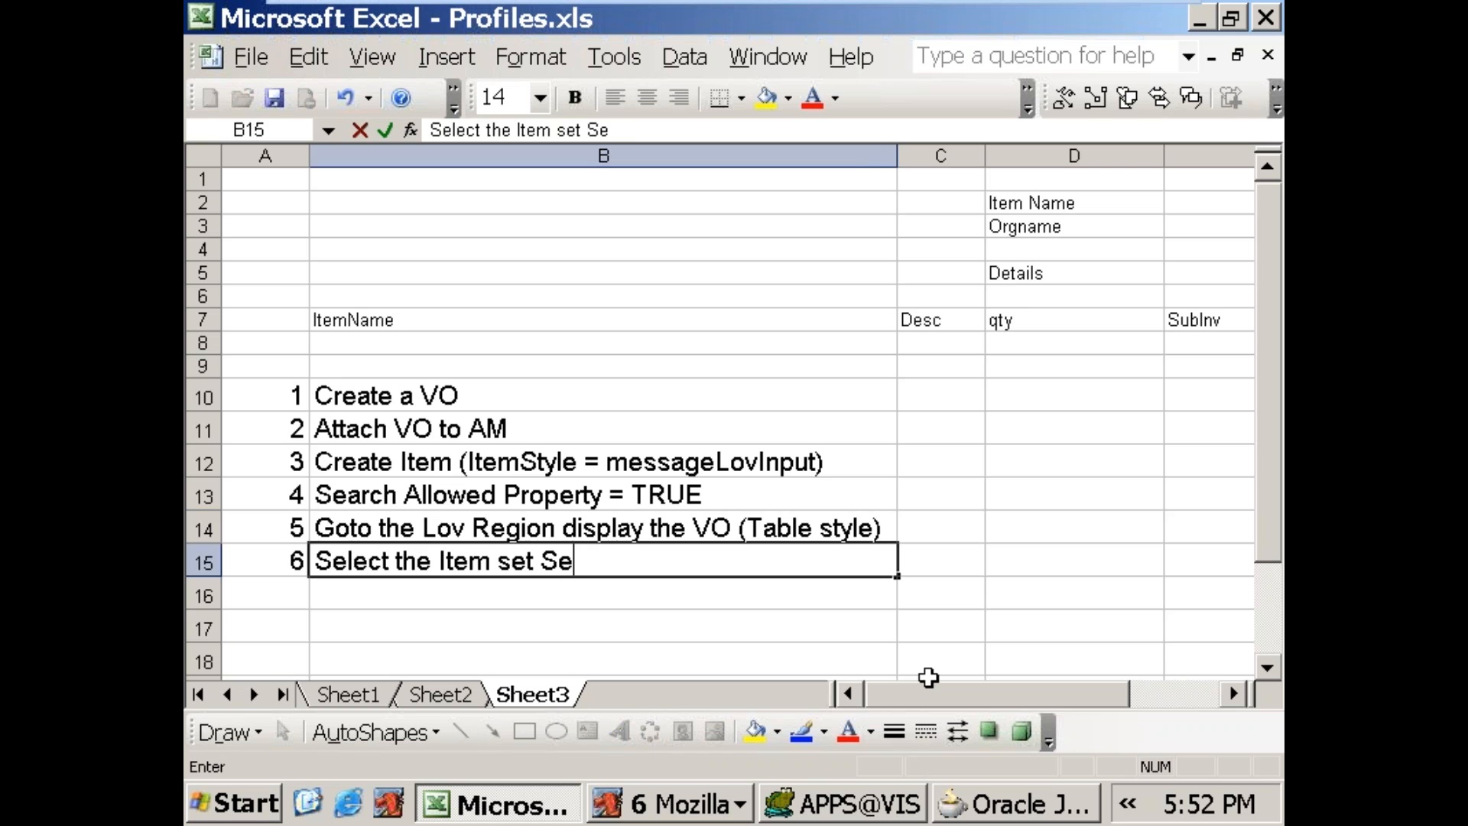
{"action": "type", "text": "archAllowed ="}
{"action": "key", "text": "Caps_Lock"}
{"action": "type", "text": "TRUE"}
{"action": "key", "text": "Caps_Lock"}
{"action": "type", "text": ")"}
{"action": "key", "text": "Return"}
Step: Enter the unnumbered note "atleast one column we have to configure" in cell B16 beneath step 6
{"action": "key", "text": "Right"}
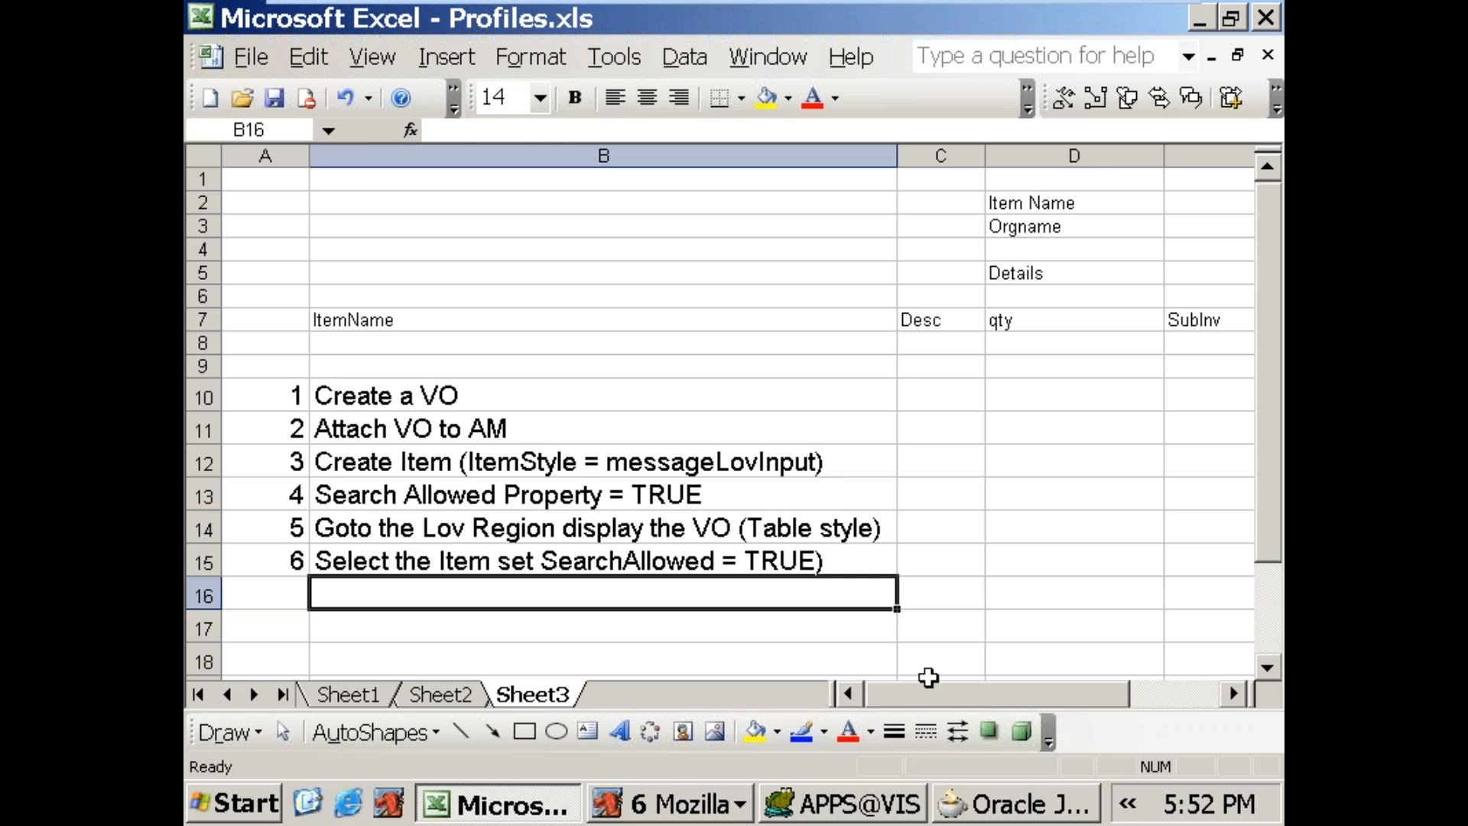
{"action": "type", "text": "atle"}
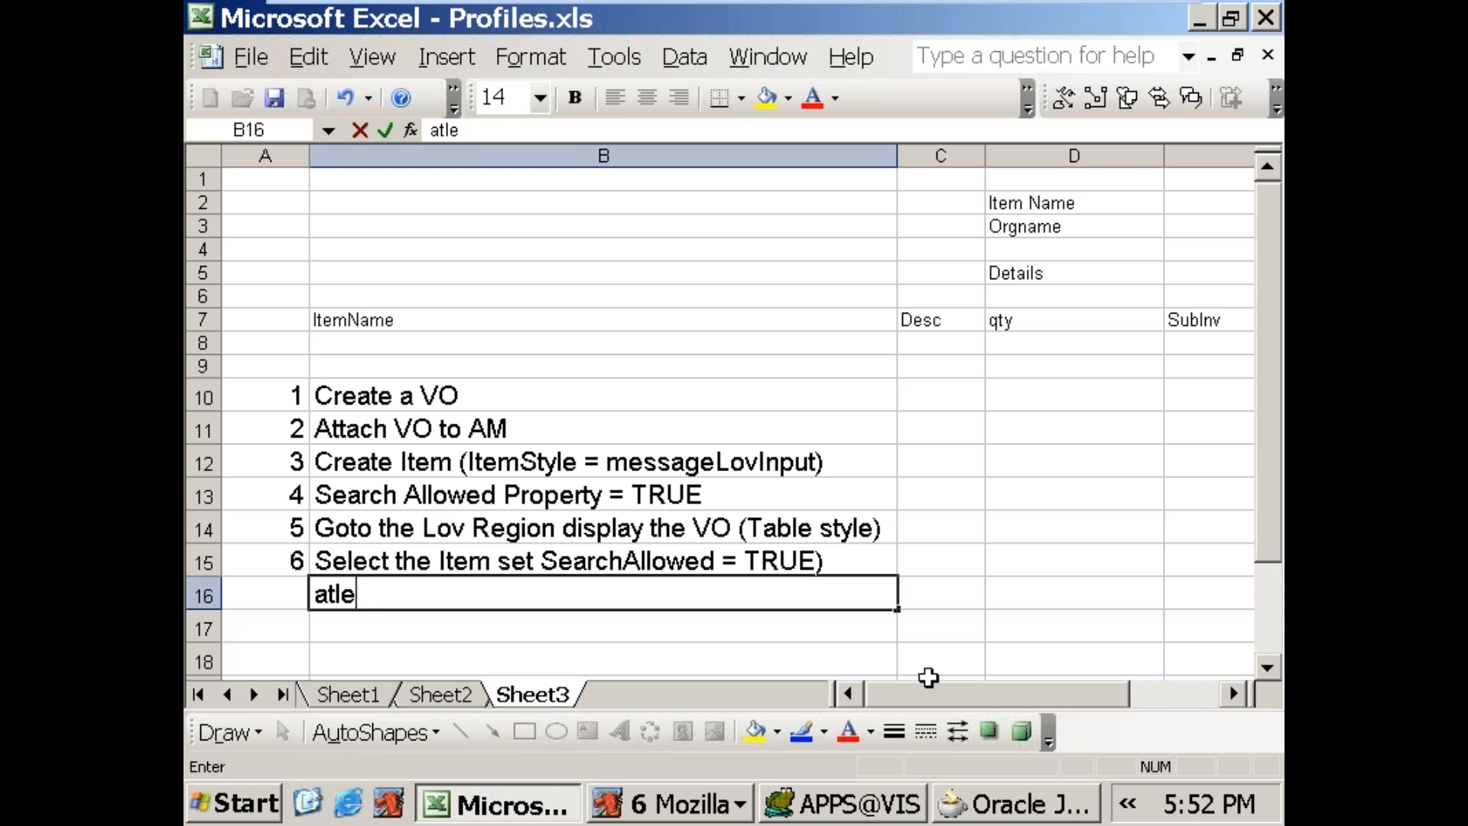
{"action": "type", "text": "ast one colu"}
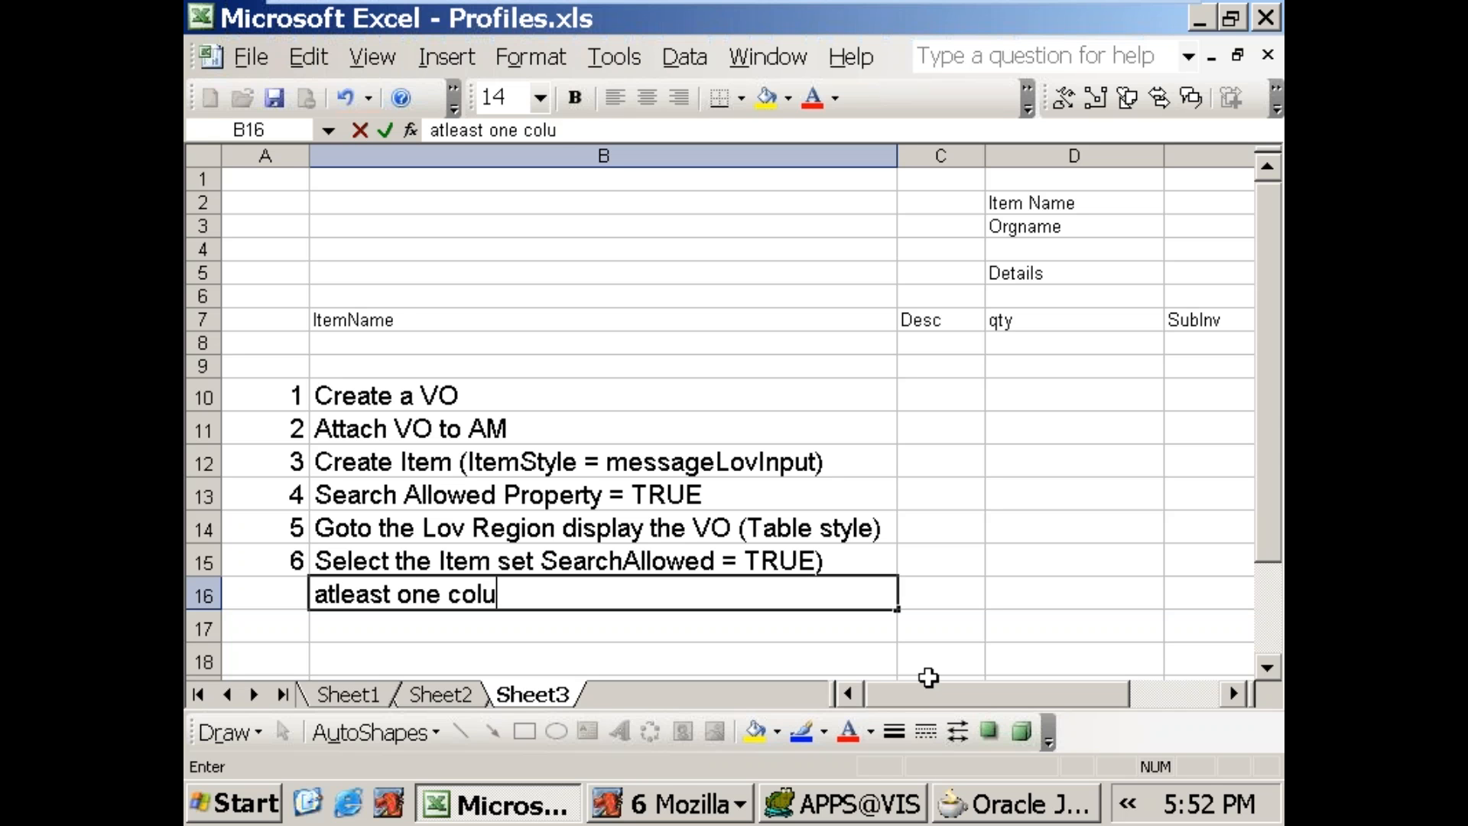
{"action": "type", "text": "mn we have t"}
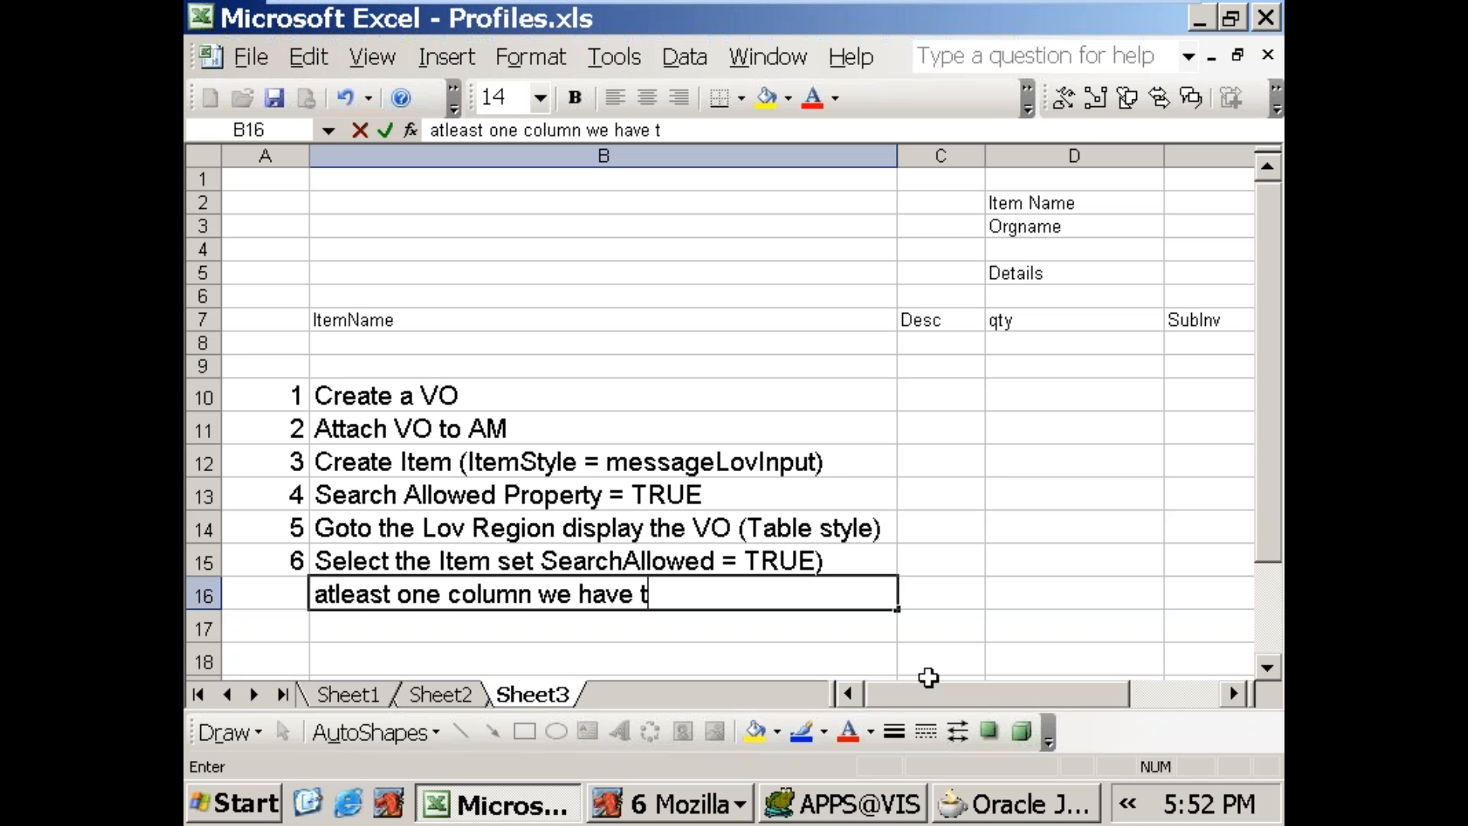
{"action": "type", "text": "o configure"}
{"action": "key", "text": "Return"}
Step: Add step number 7 in row 17 with the text "Define the Mapping"
{"action": "key", "text": "Left"}
{"action": "type", "text": "7"}
{"action": "key", "text": "Tab"}
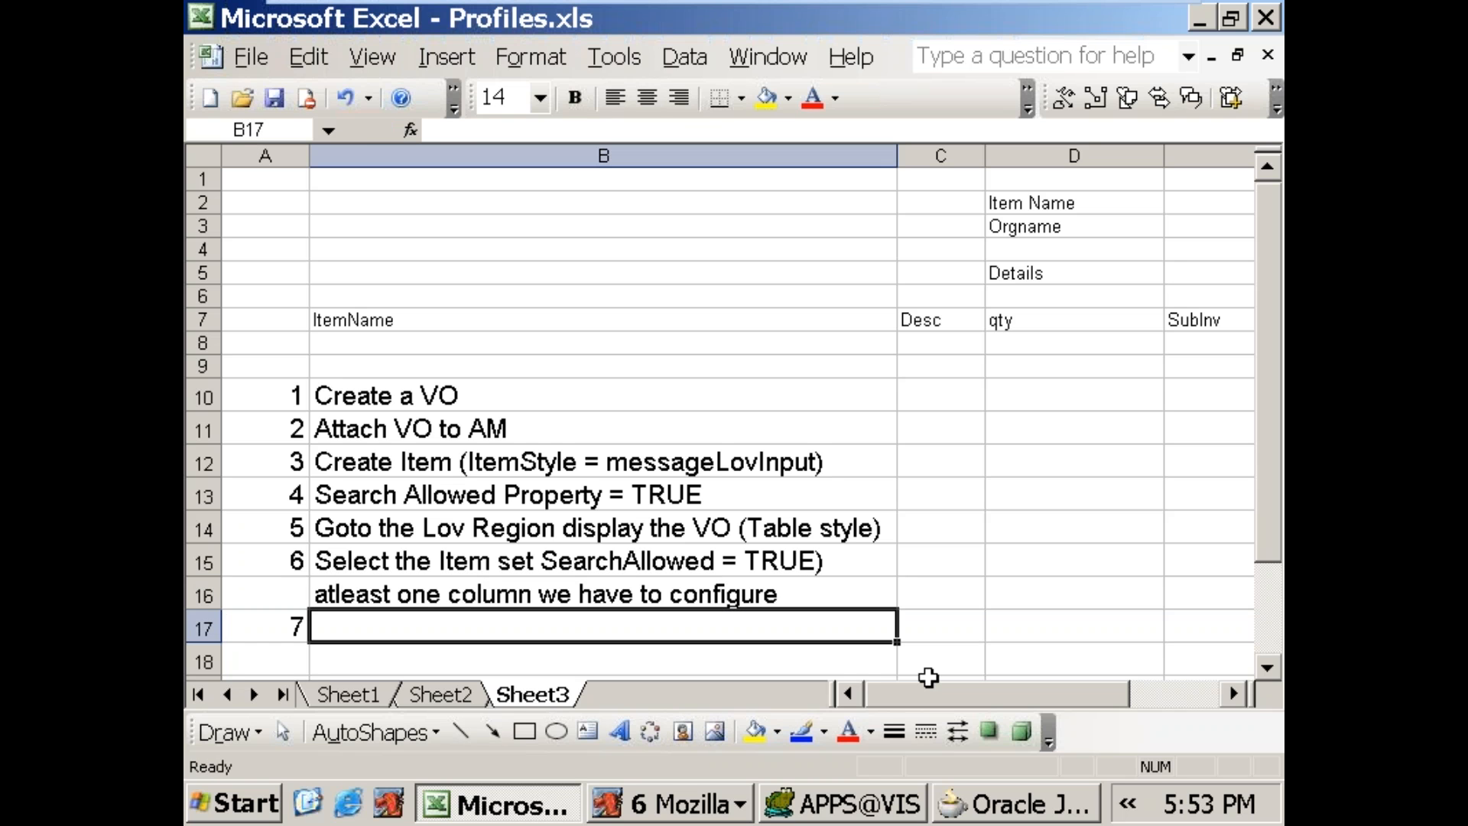
{"action": "type", "text": "Define t"}
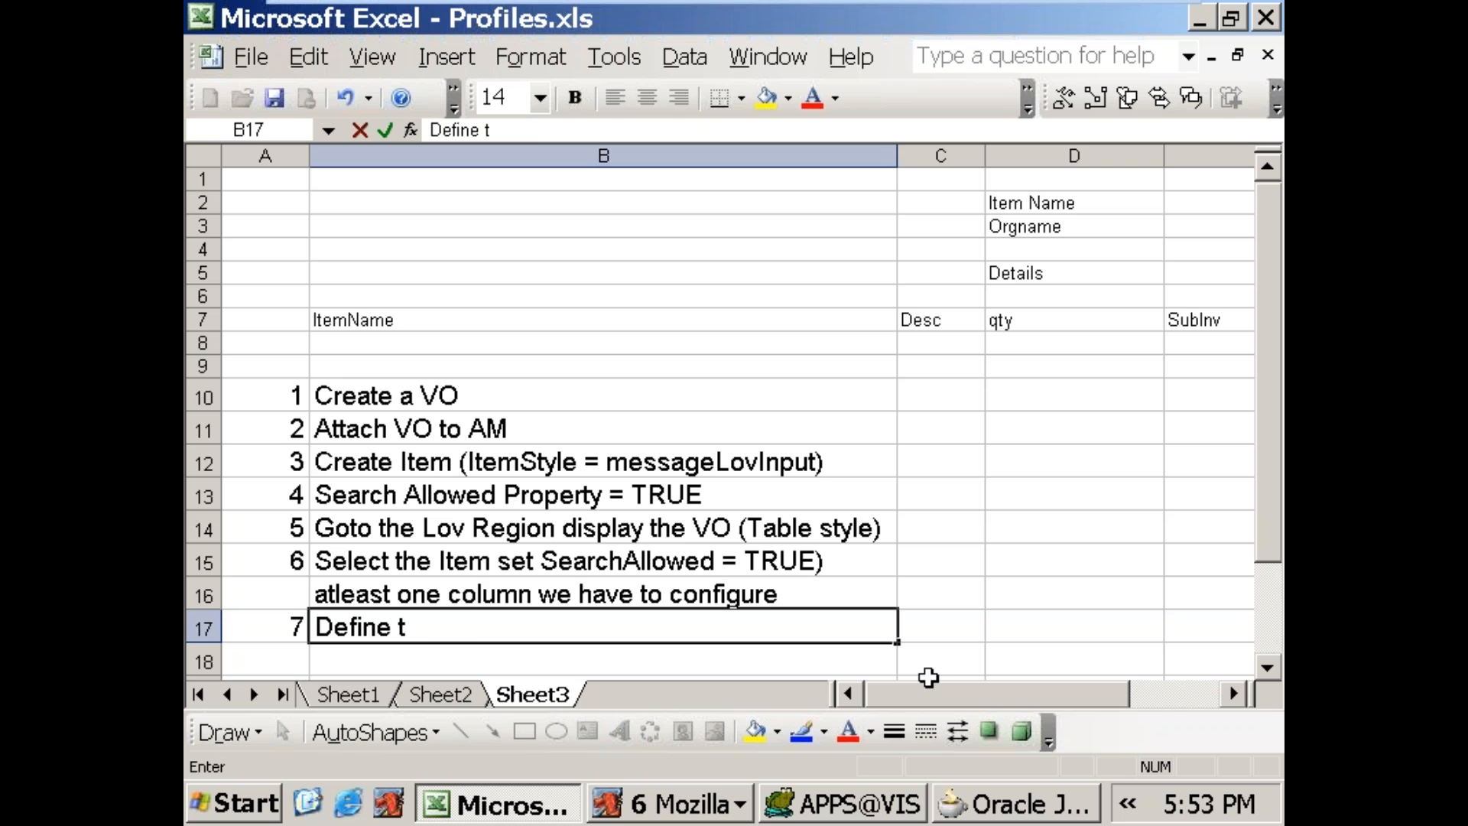
{"action": "type", "text": "he Mapping"}
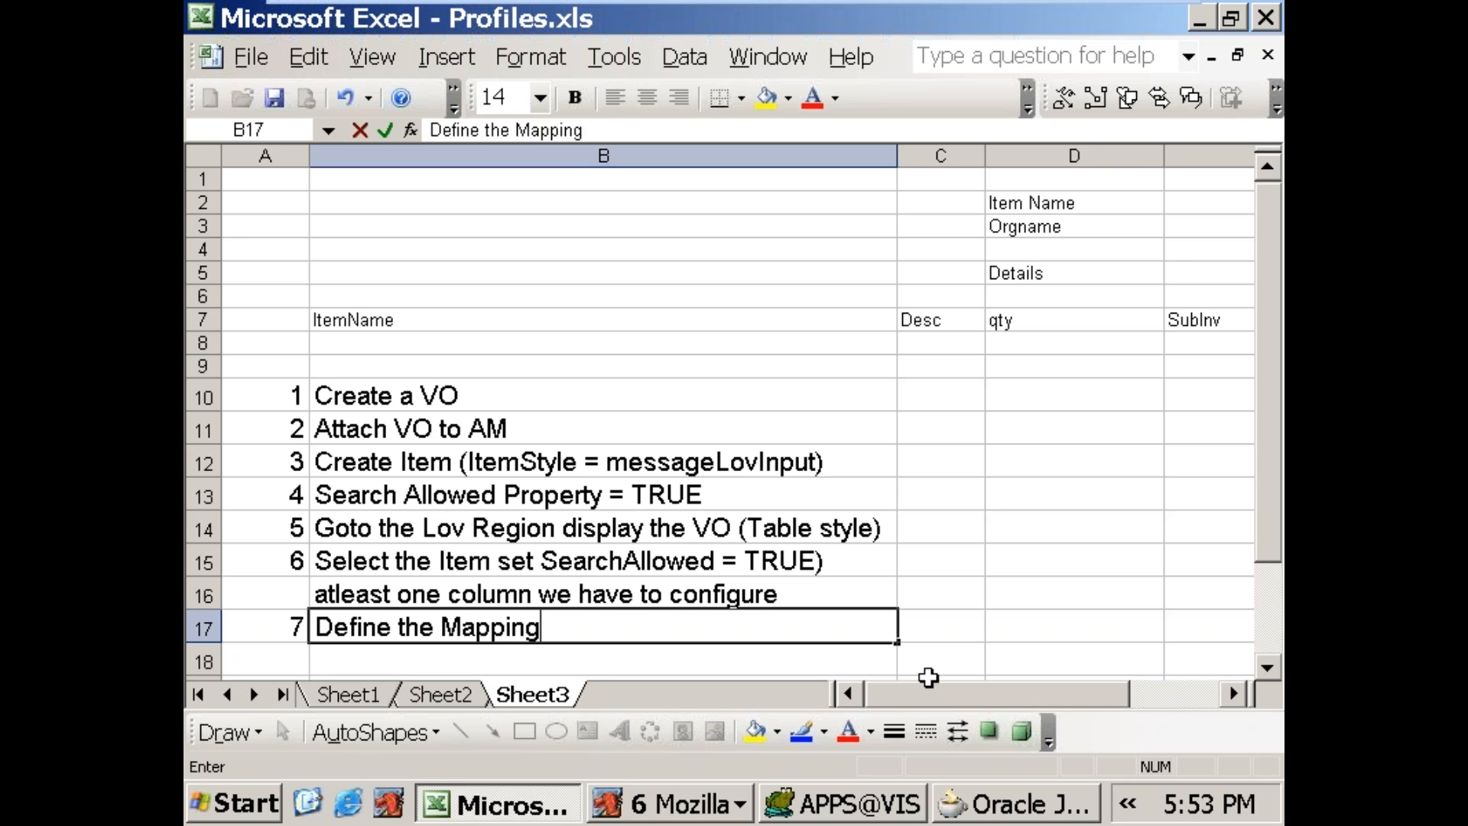
{"action": "key", "text": "Return"}
Step: Enter the first mapping line "LOV Region item = ColumnName" in cell B18
{"action": "key", "text": "Tab"}
{"action": "type", "text": "LOV Rego"}
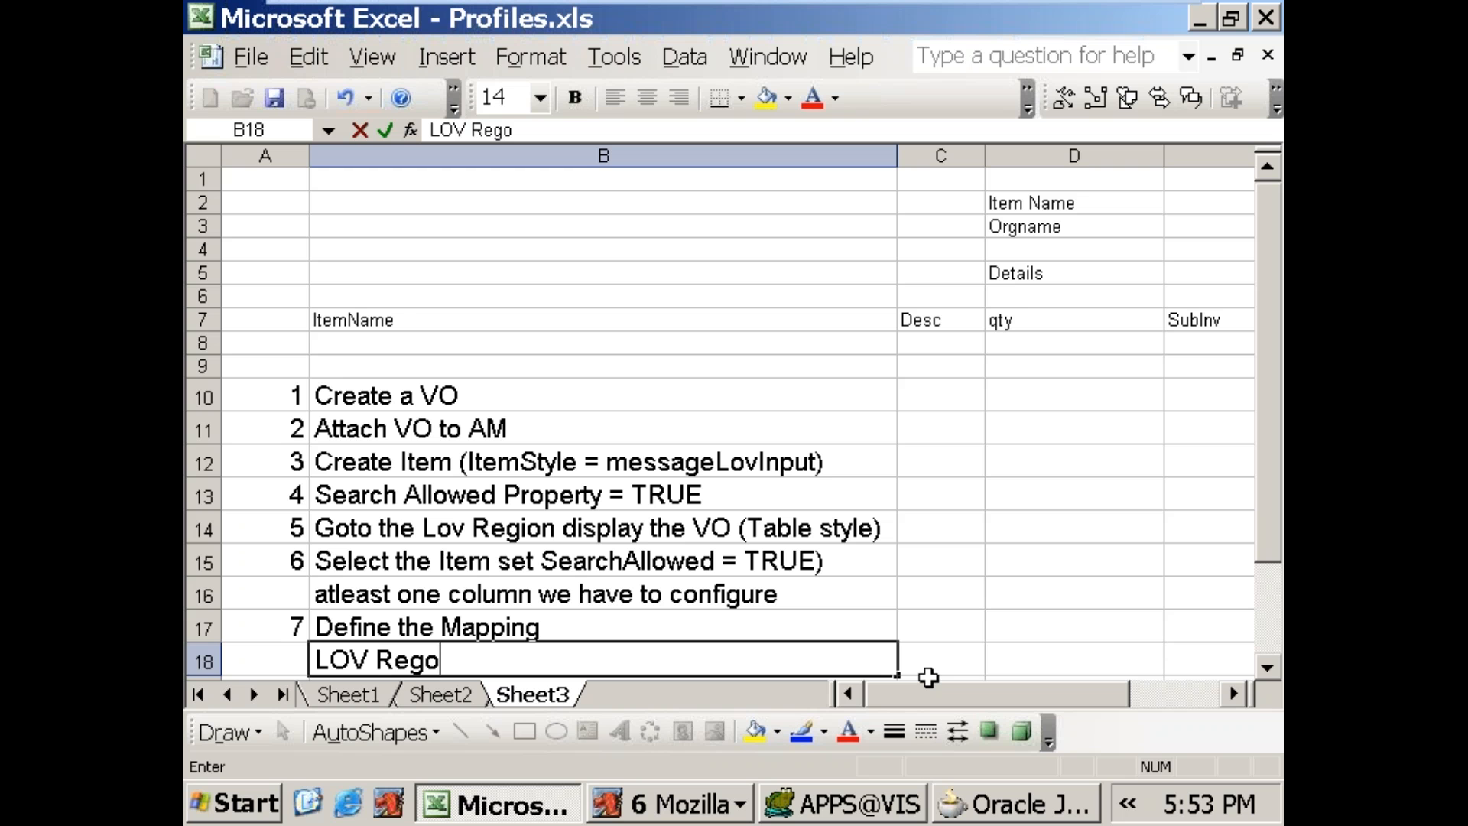
{"action": "key", "text": "BackSpace"}
{"action": "type", "text": "ion item  = ColumnName"}
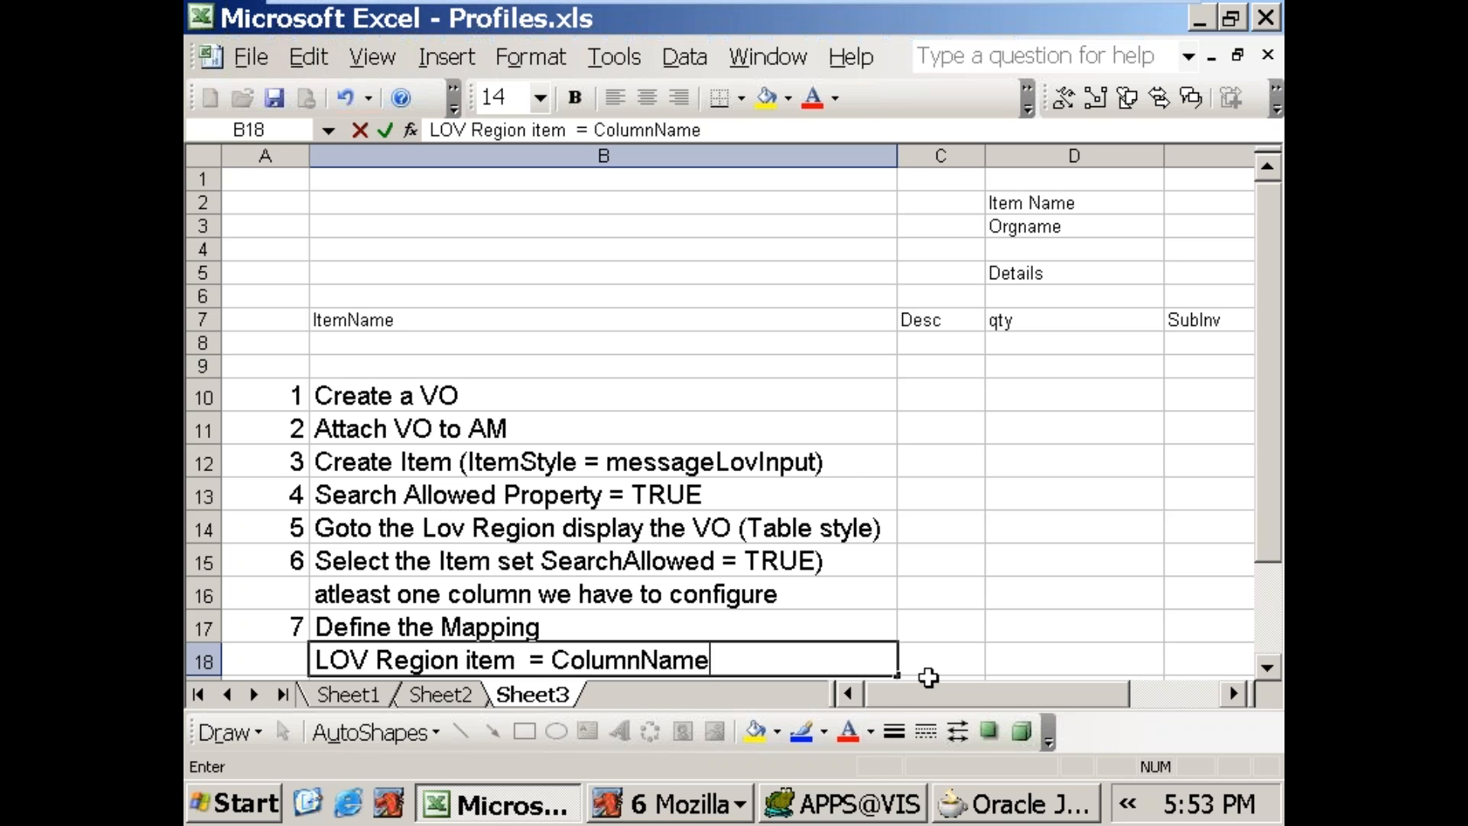
{"action": "key", "text": "Return"}
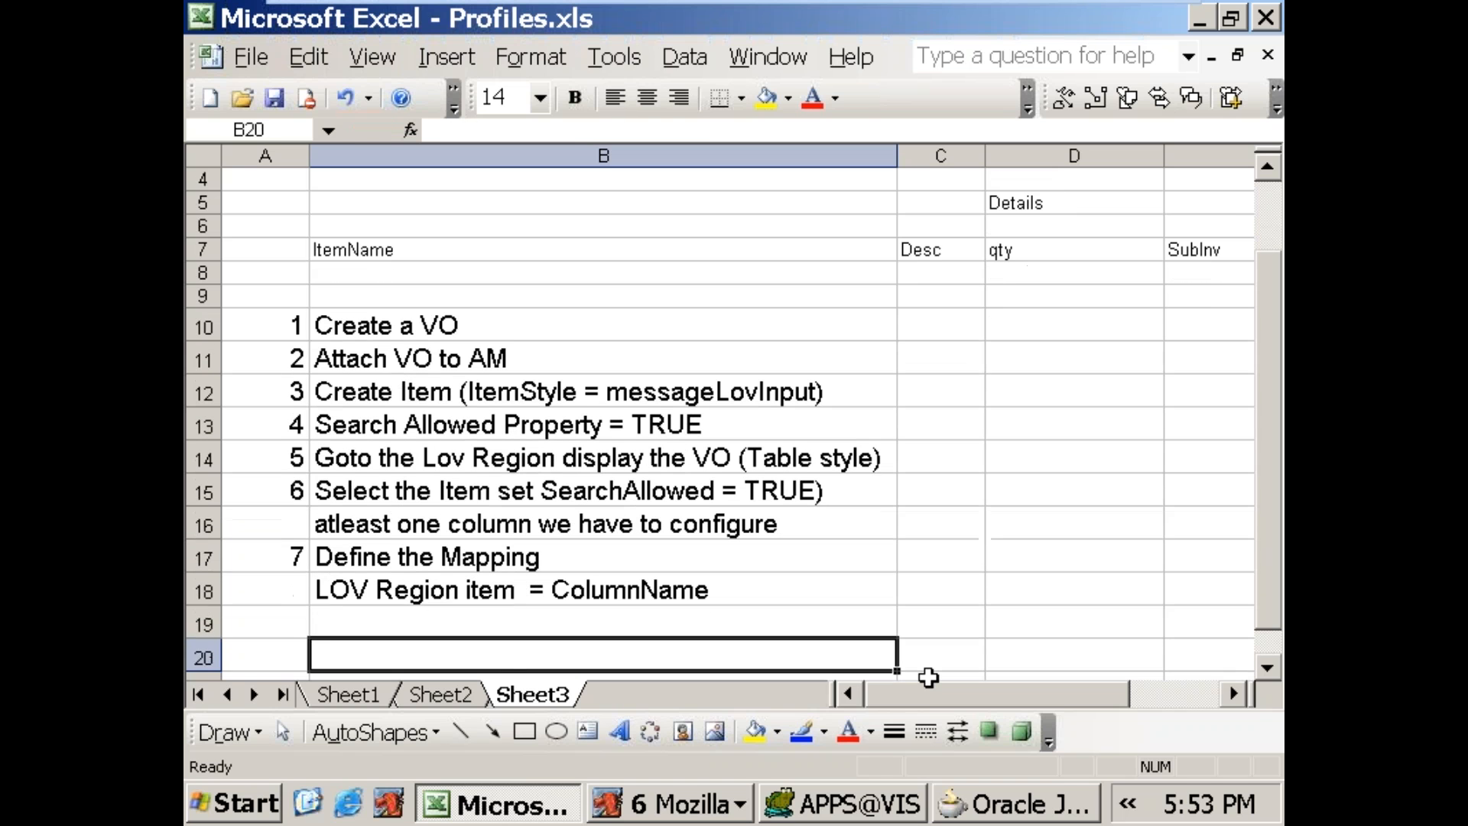
Step: Enter the mapping line "return item = ItemName" in cell B19, spacing its equals sign to line up with the row above
{"action": "type", "text": "return item"}
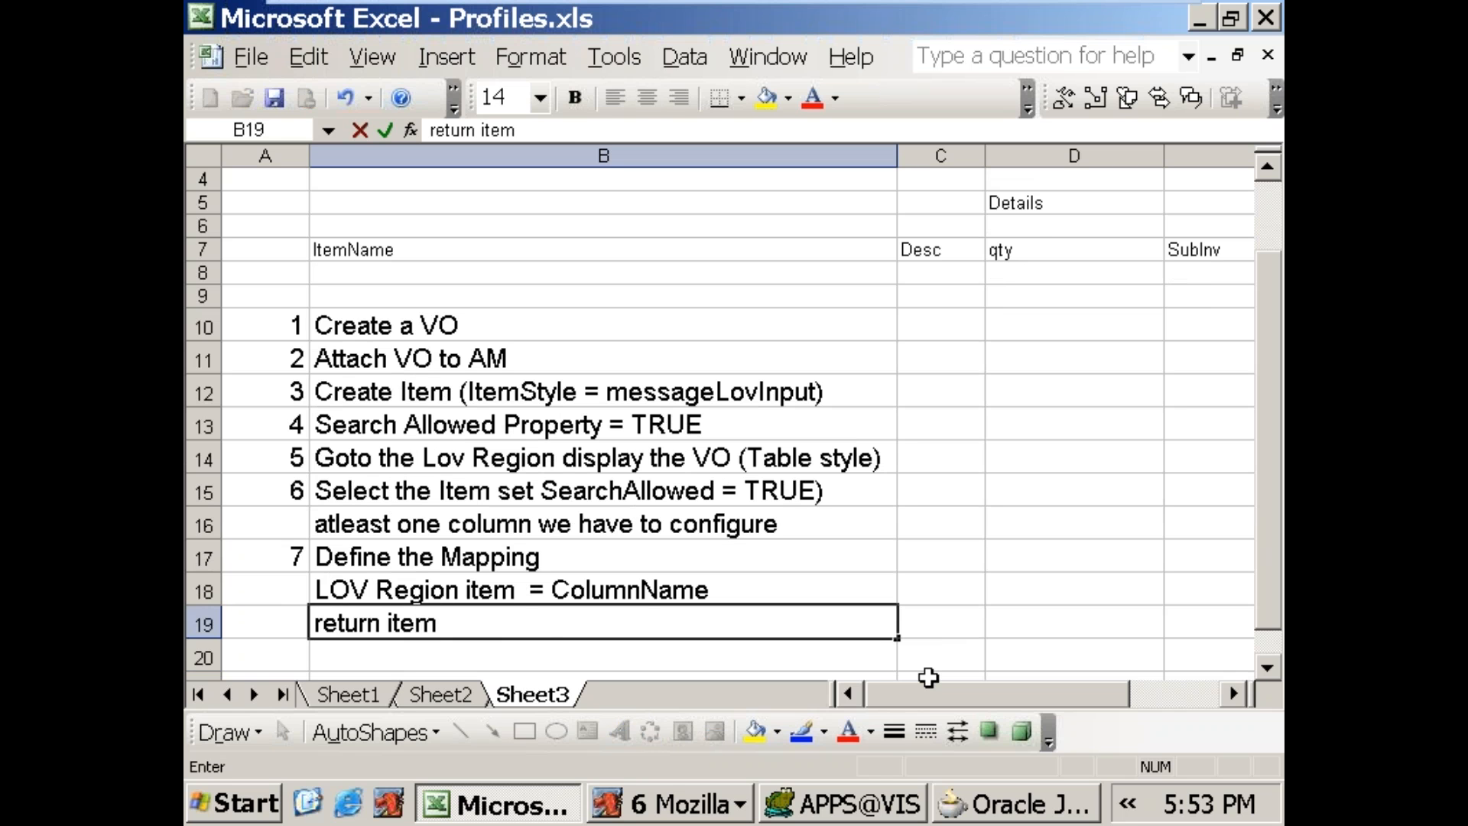
{"action": "type", "text": "            = ItemName"}
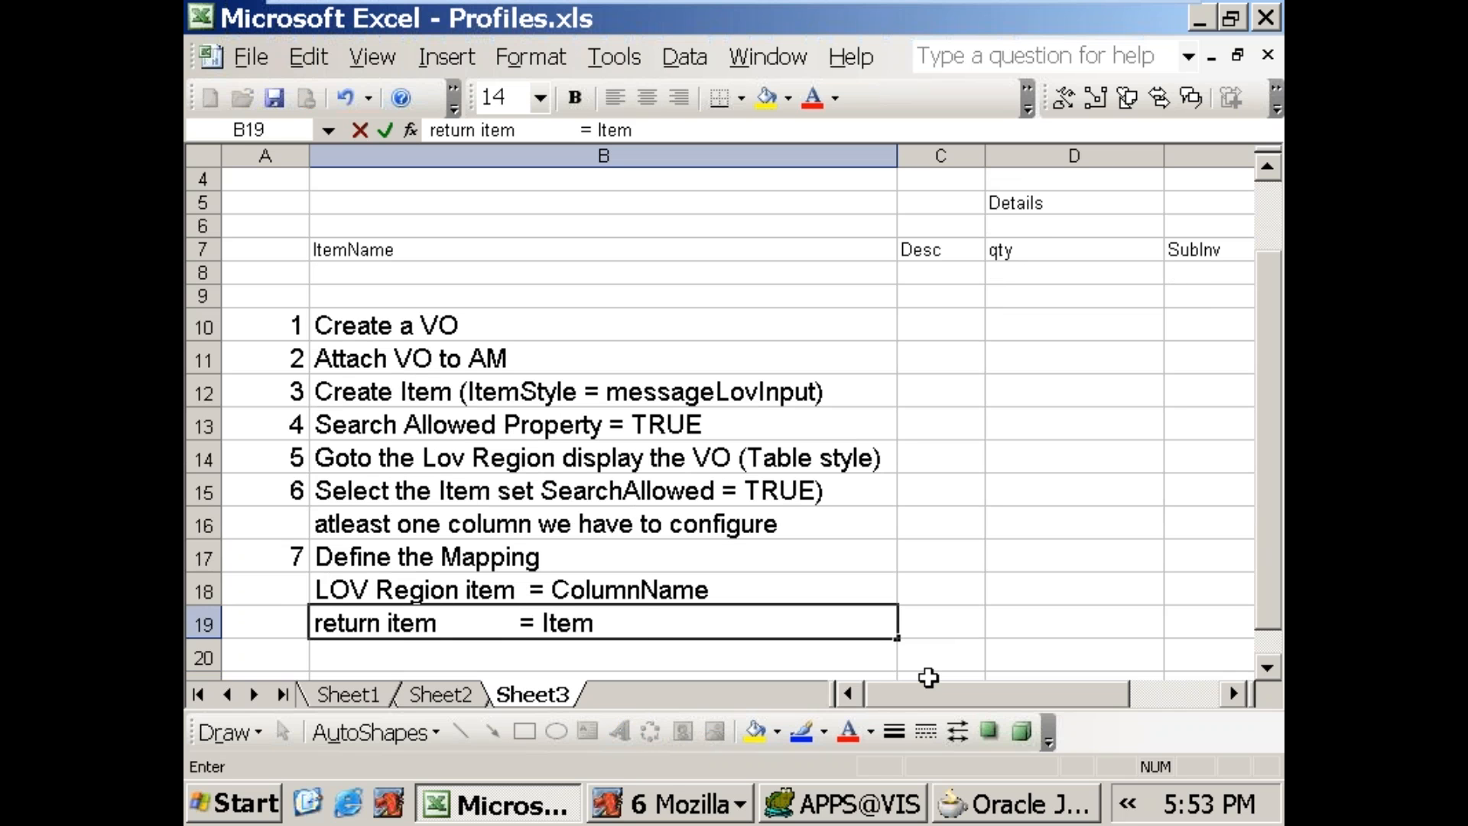
{"action": "key", "text": "Return"}
Step: Enter the mapping line "CriteriaItem = ItemName" in cell B20, with its equals sign spaced to line up with the rows above
{"action": "type", "text": "Cri"}
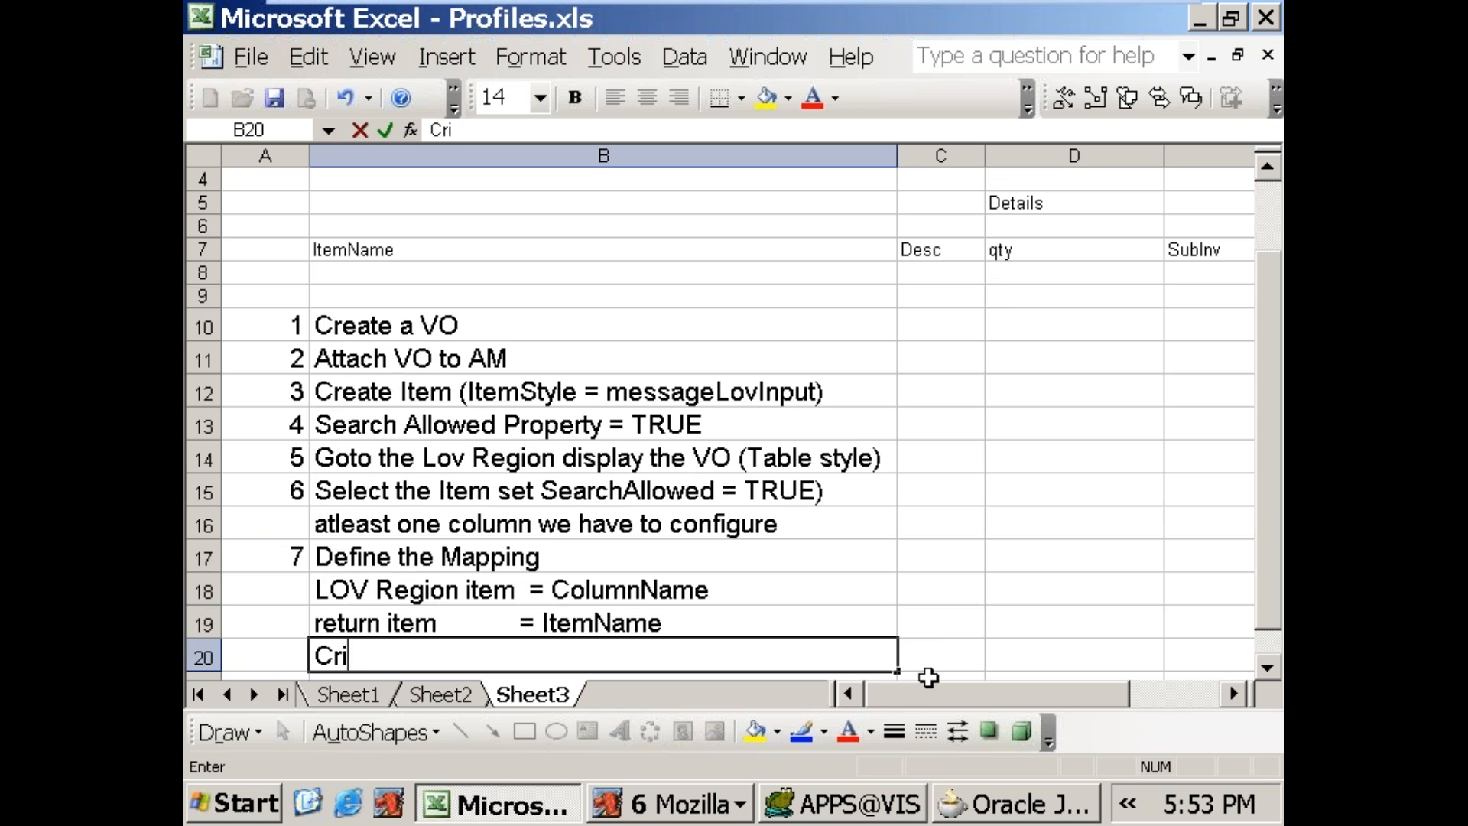
{"action": "type", "text": "teriaItem"}
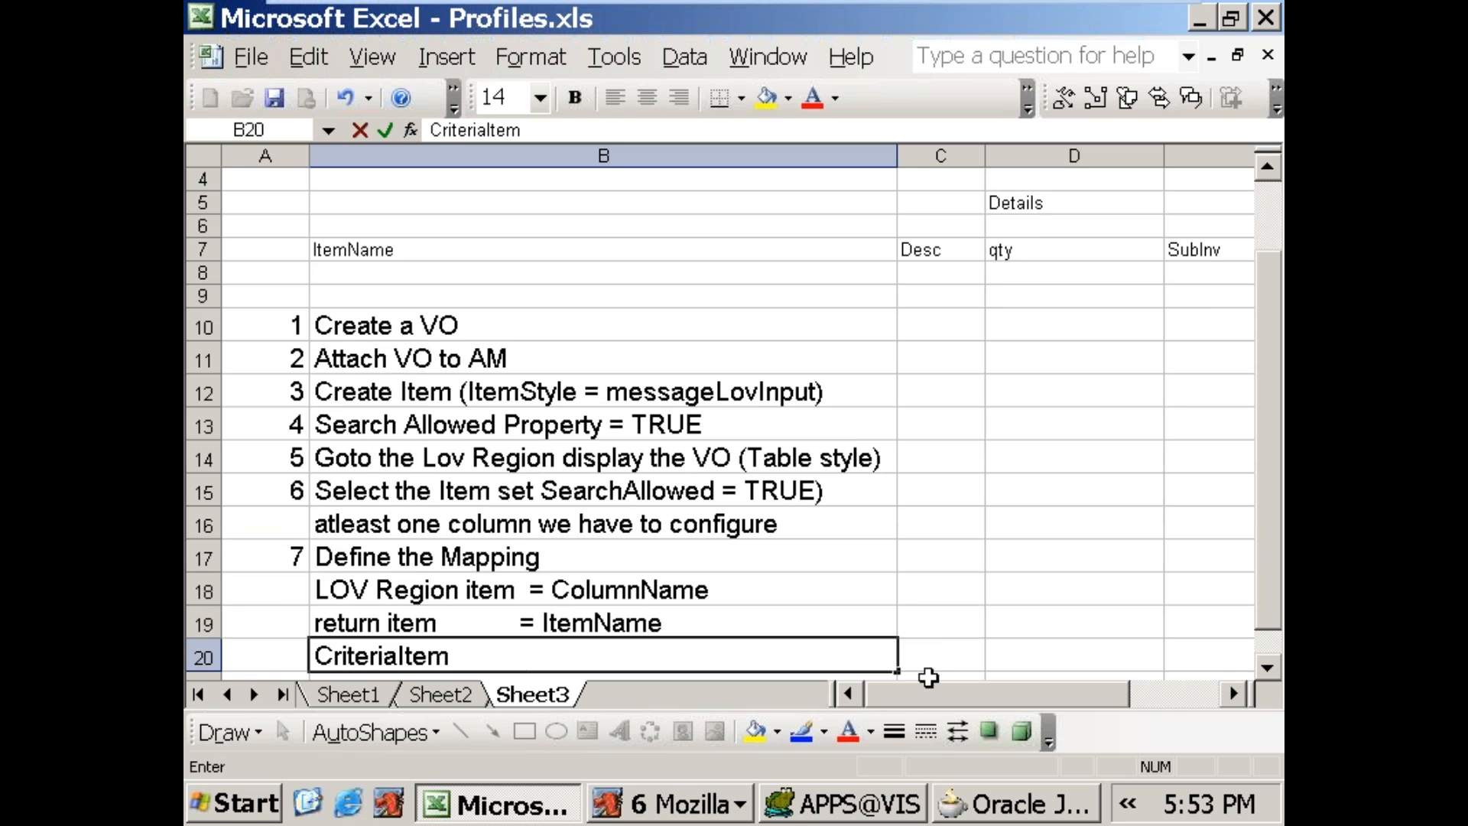
{"action": "type", "text": "           = Itemname"}
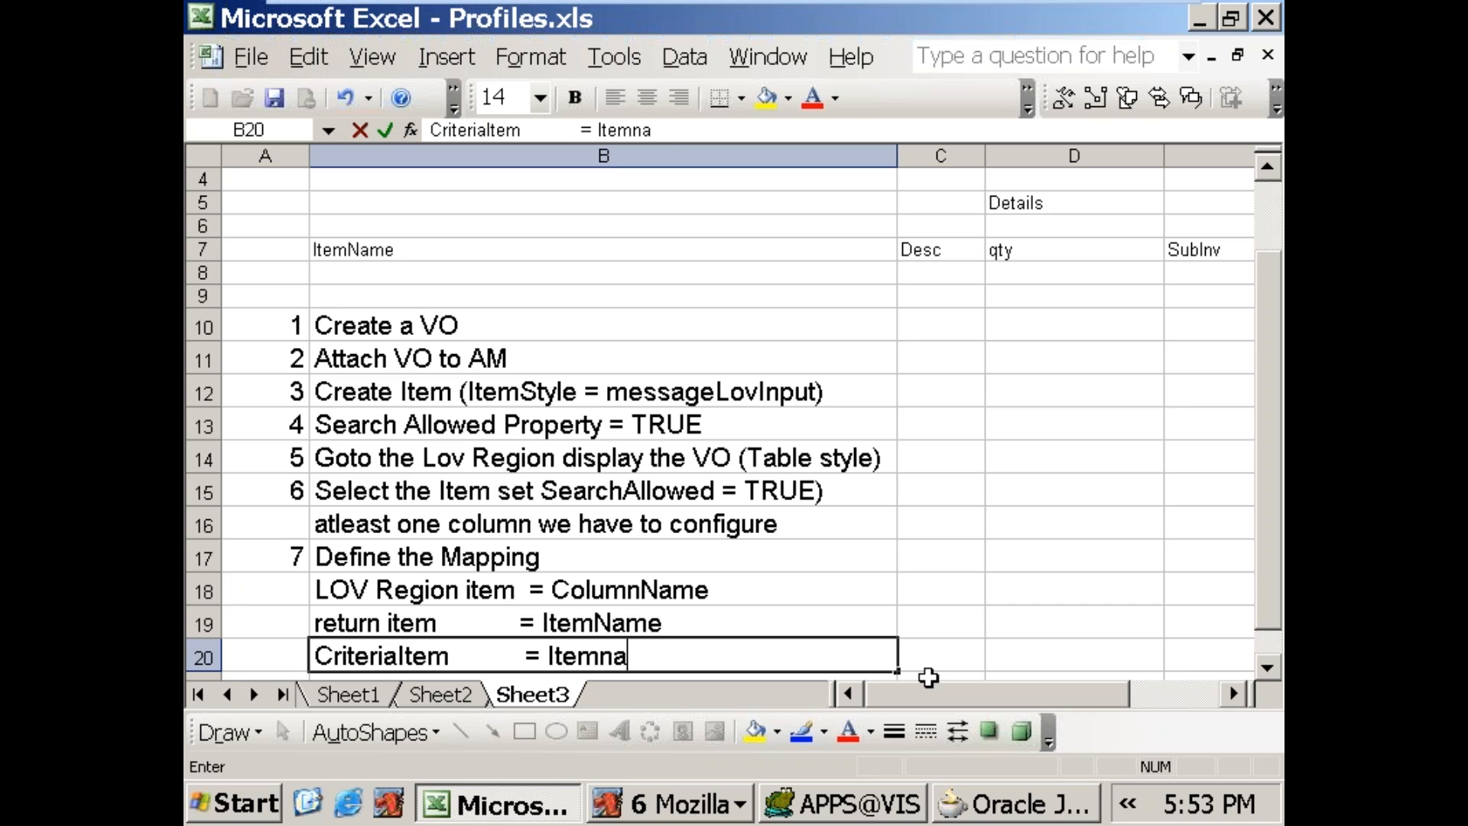
{"action": "key", "text": "BackSpace"}
{"action": "key", "text": "BackSpace"}
{"action": "key", "text": "BackSpace"}
{"action": "key", "text": "BackSpace"}
{"action": "type", "text": "Name"}
{"action": "key", "text": "Return"}
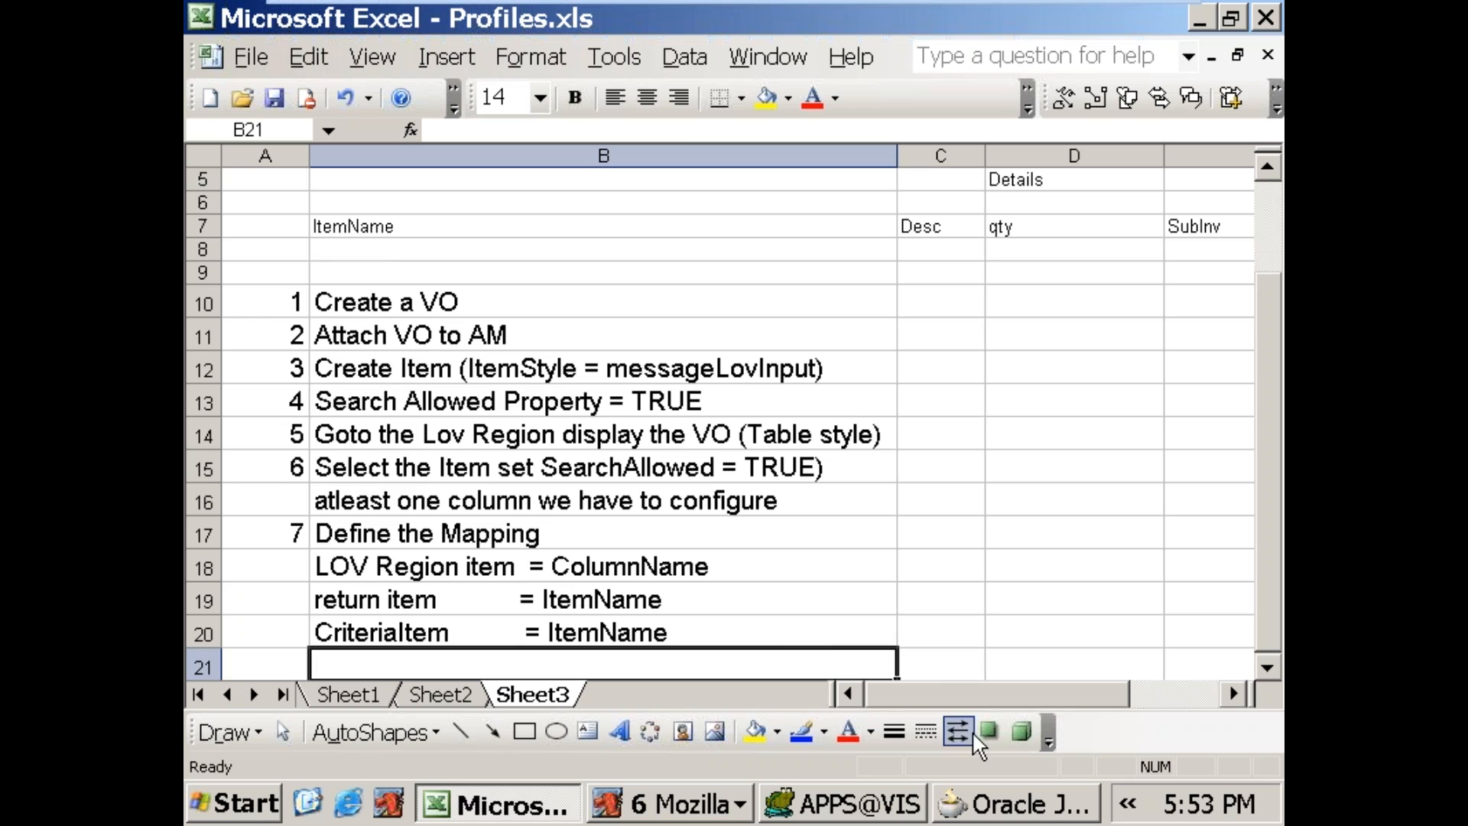
Step: Review the list of LOV creation steps on Sheet3 together with the Item Name and Orgname search fields above it
{"action": "left_click", "coordinate": [936, 316]}
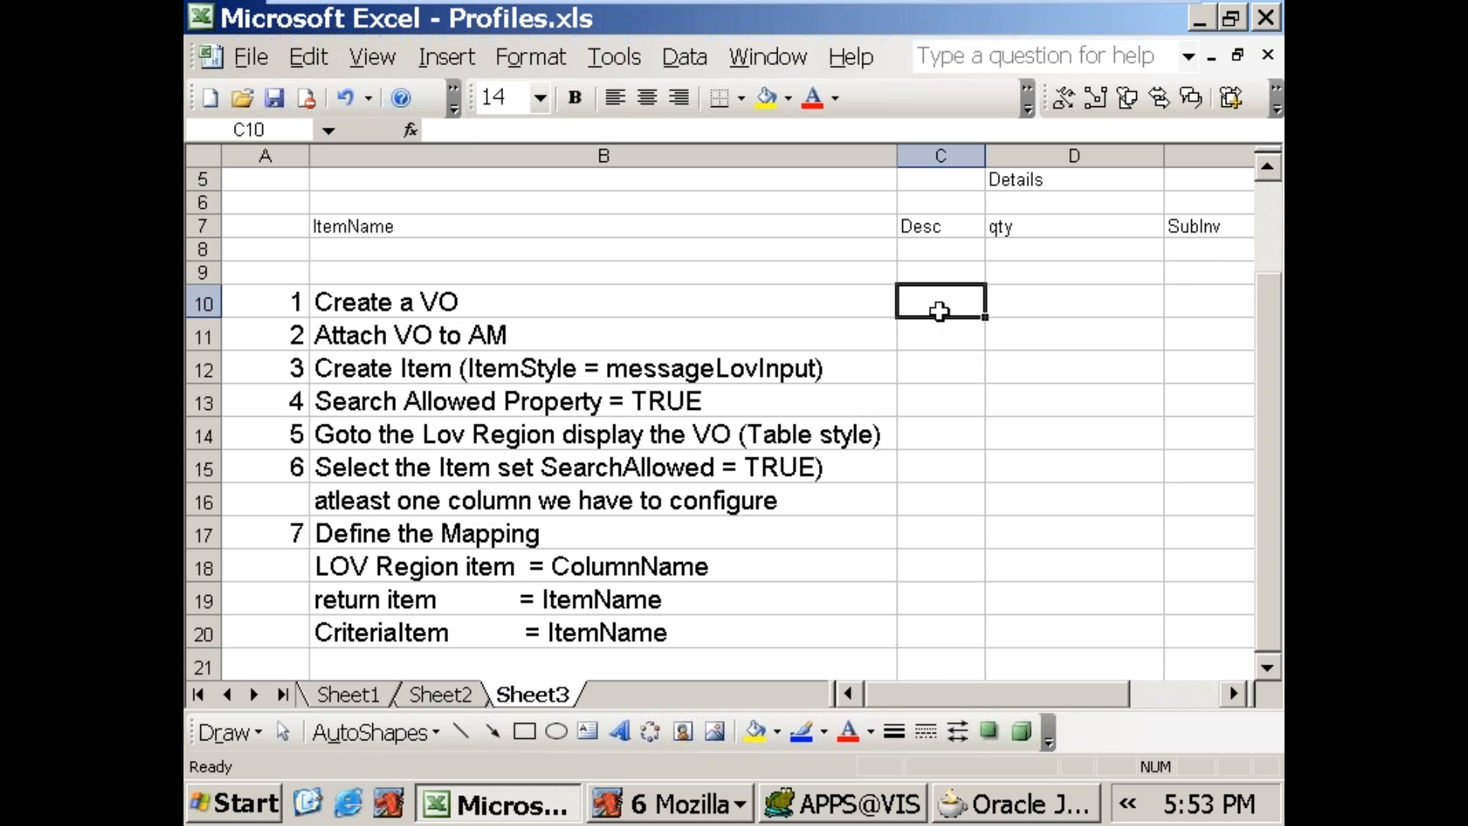
{"action": "left_click", "coordinate": [586, 308]}
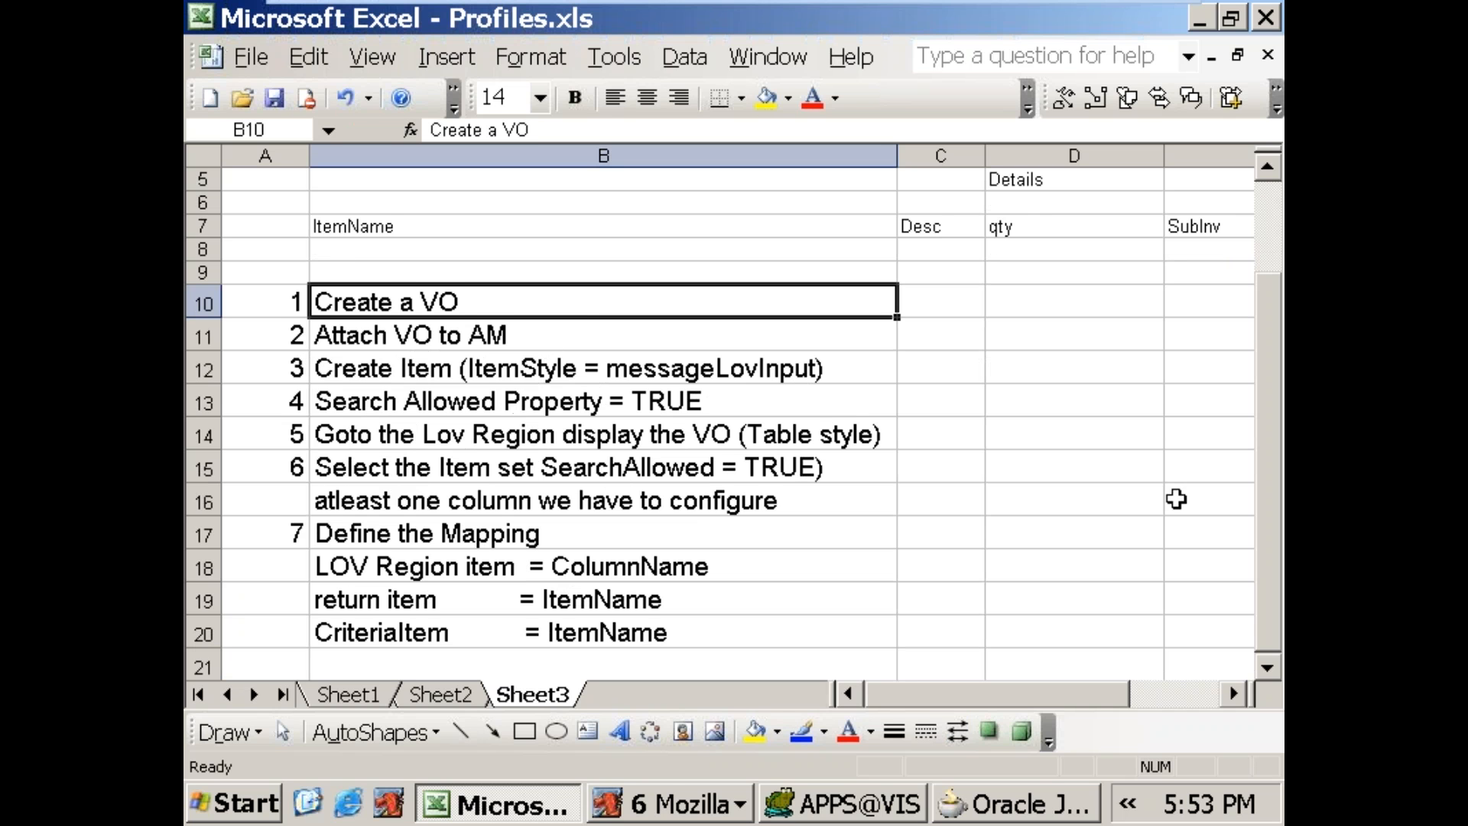
{"action": "left_click", "coordinate": [1268, 668]}
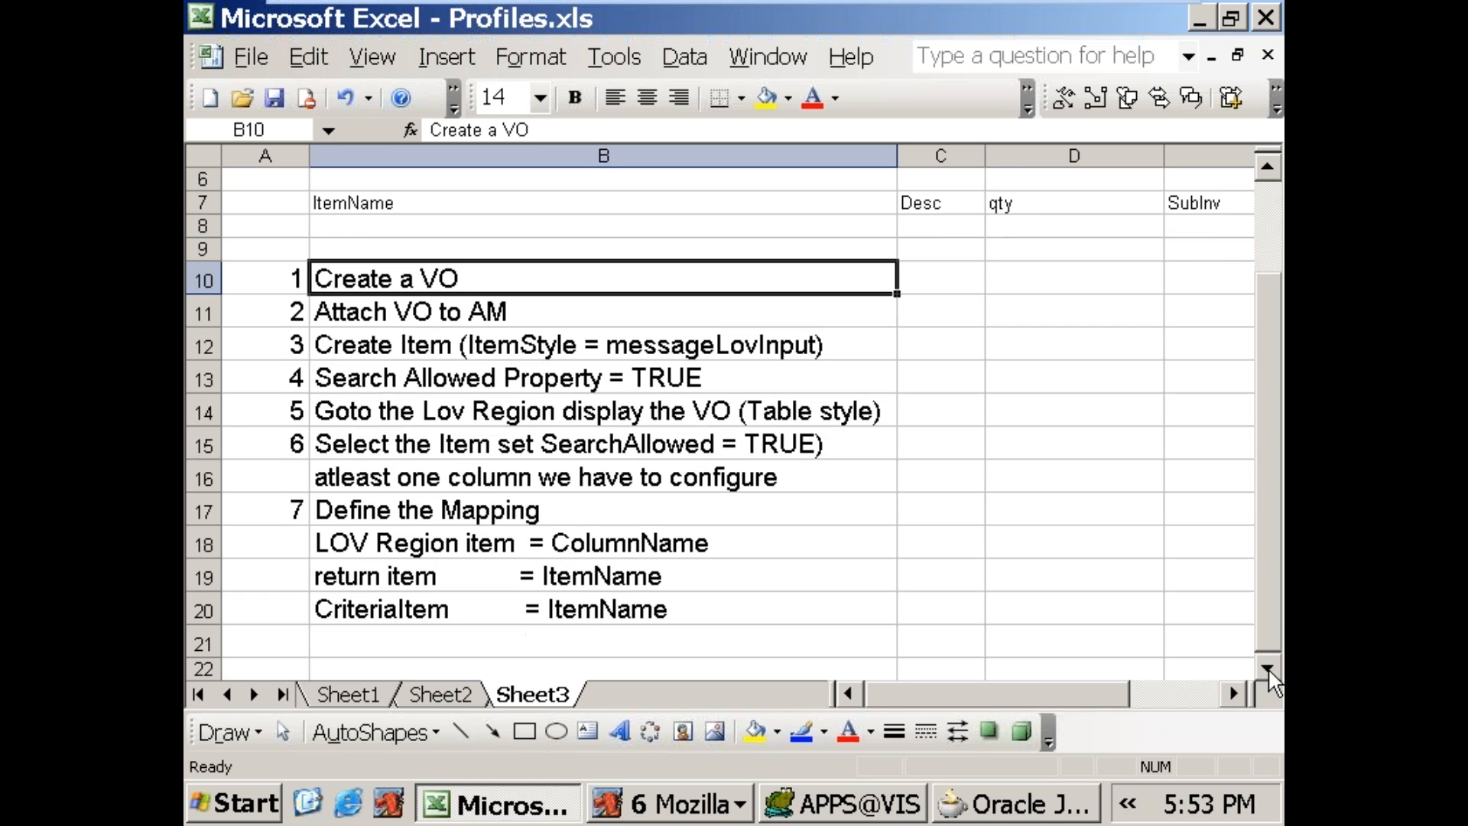
{"action": "scroll", "coordinate": [902, 367], "scroll_direction": "up", "scroll_amount": 2}
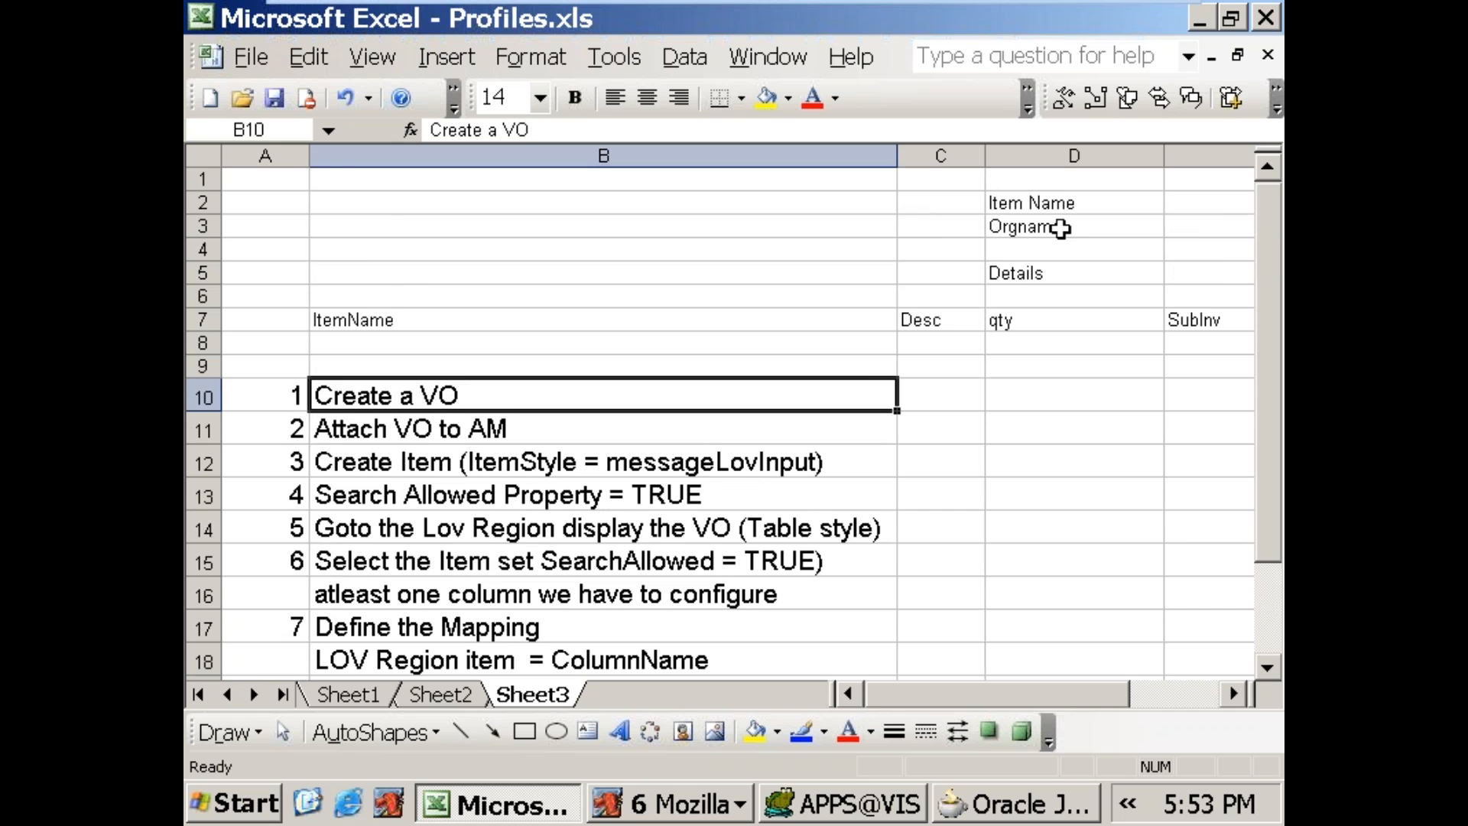
{"action": "left_click", "coordinate": [1072, 205]}
{"action": "left_click", "coordinate": [1077, 228]}
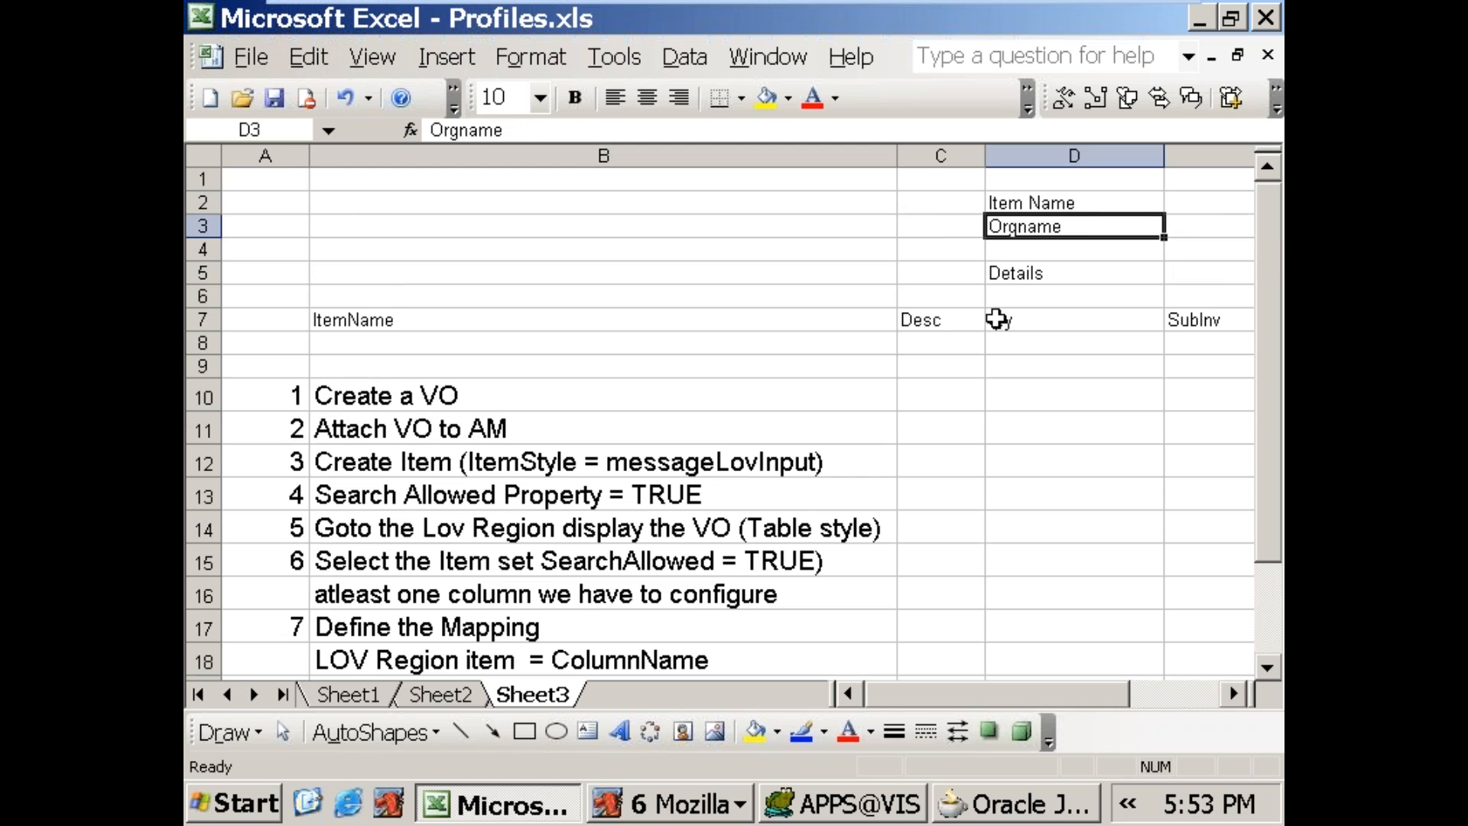
{"action": "scroll", "coordinate": [704, 486], "scroll_direction": "down", "scroll_amount": 2}
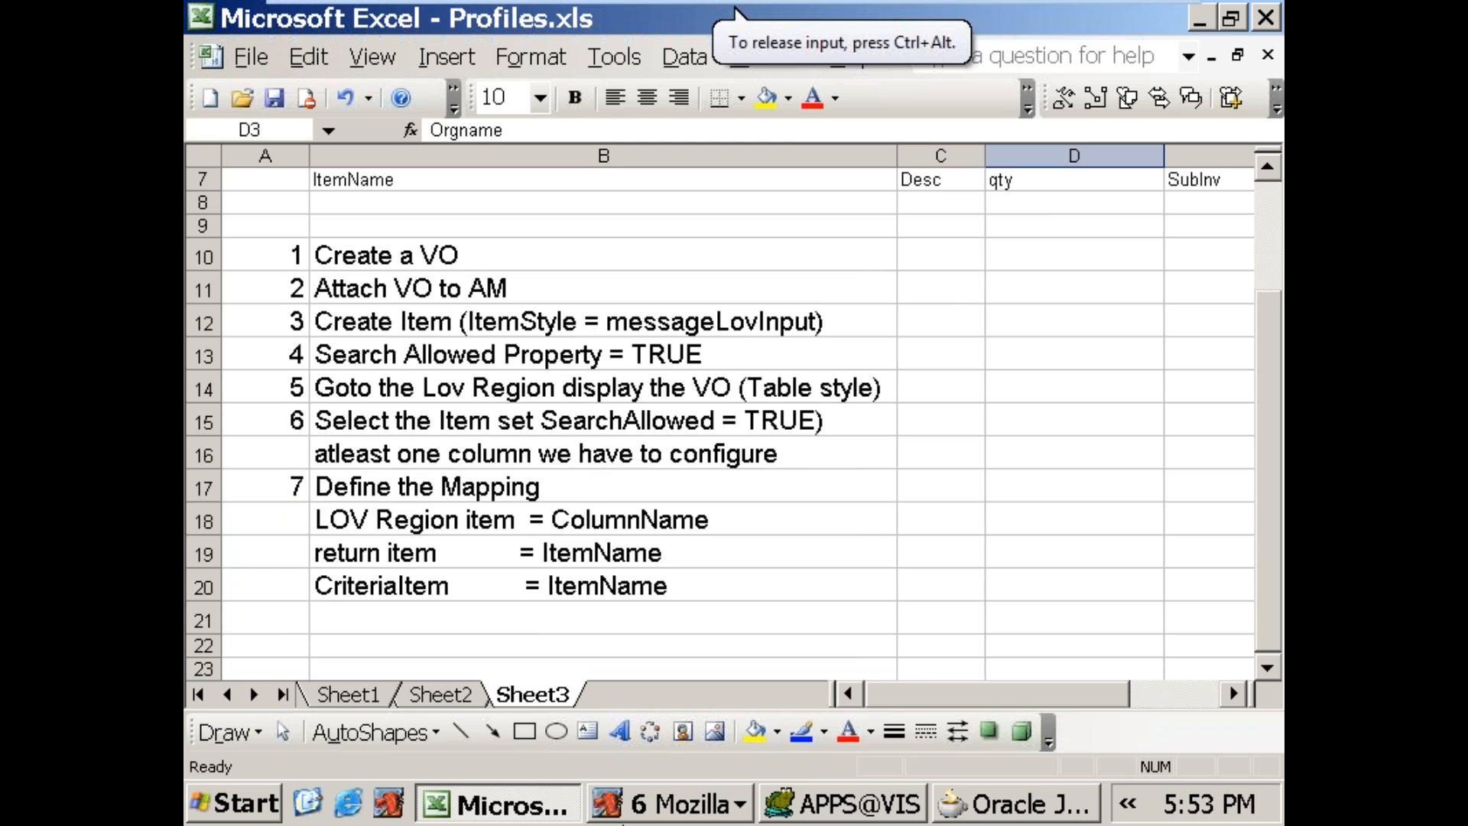
Step: Apply the current fill colour to the "Create a VO" step in cell B10 of Sheet3
{"action": "left_click", "coordinate": [1007, 799]}
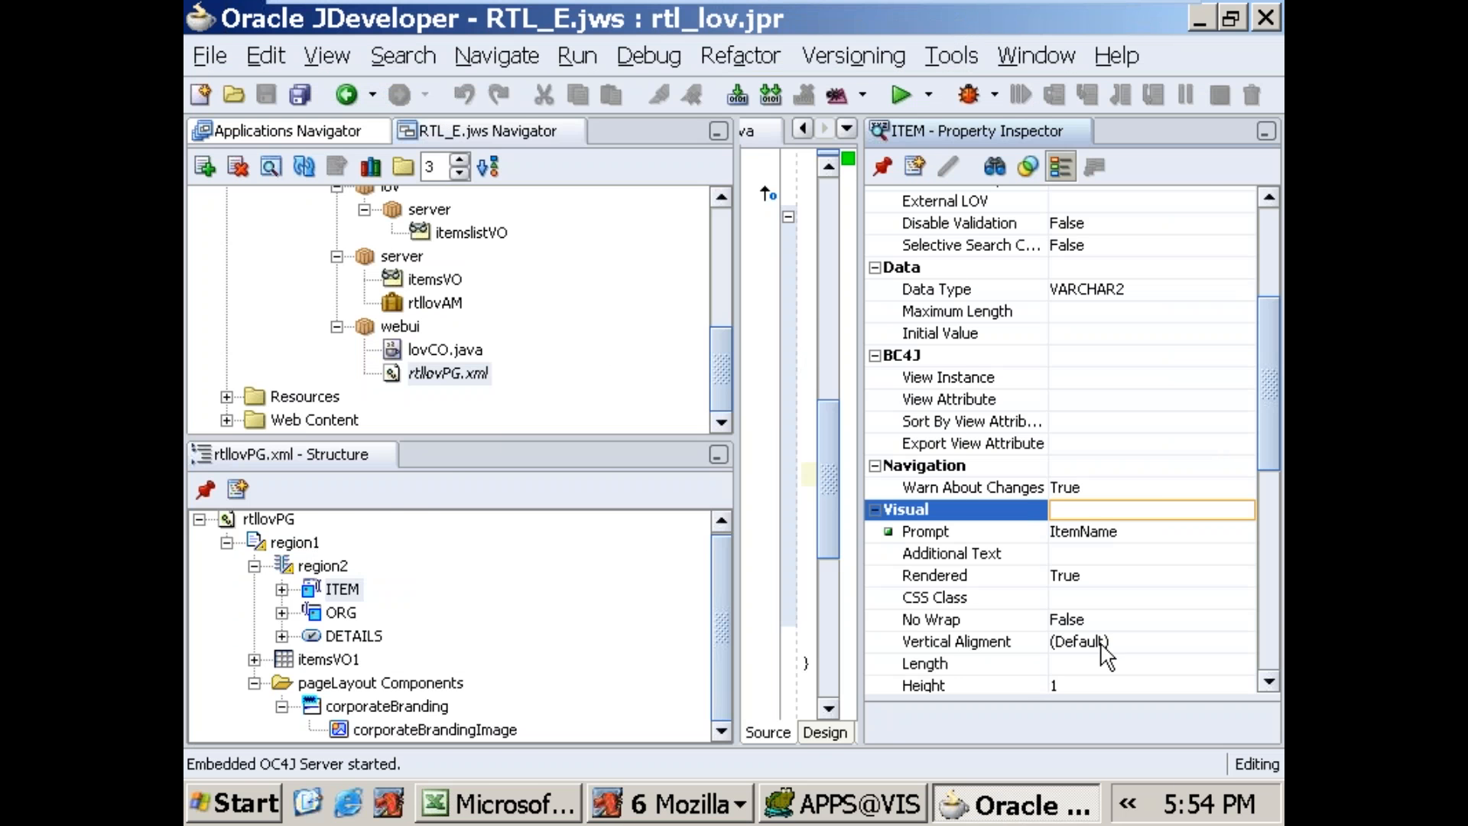
{"action": "key", "text": "alt+Tab"}
{"action": "left_click", "coordinate": [411, 264]}
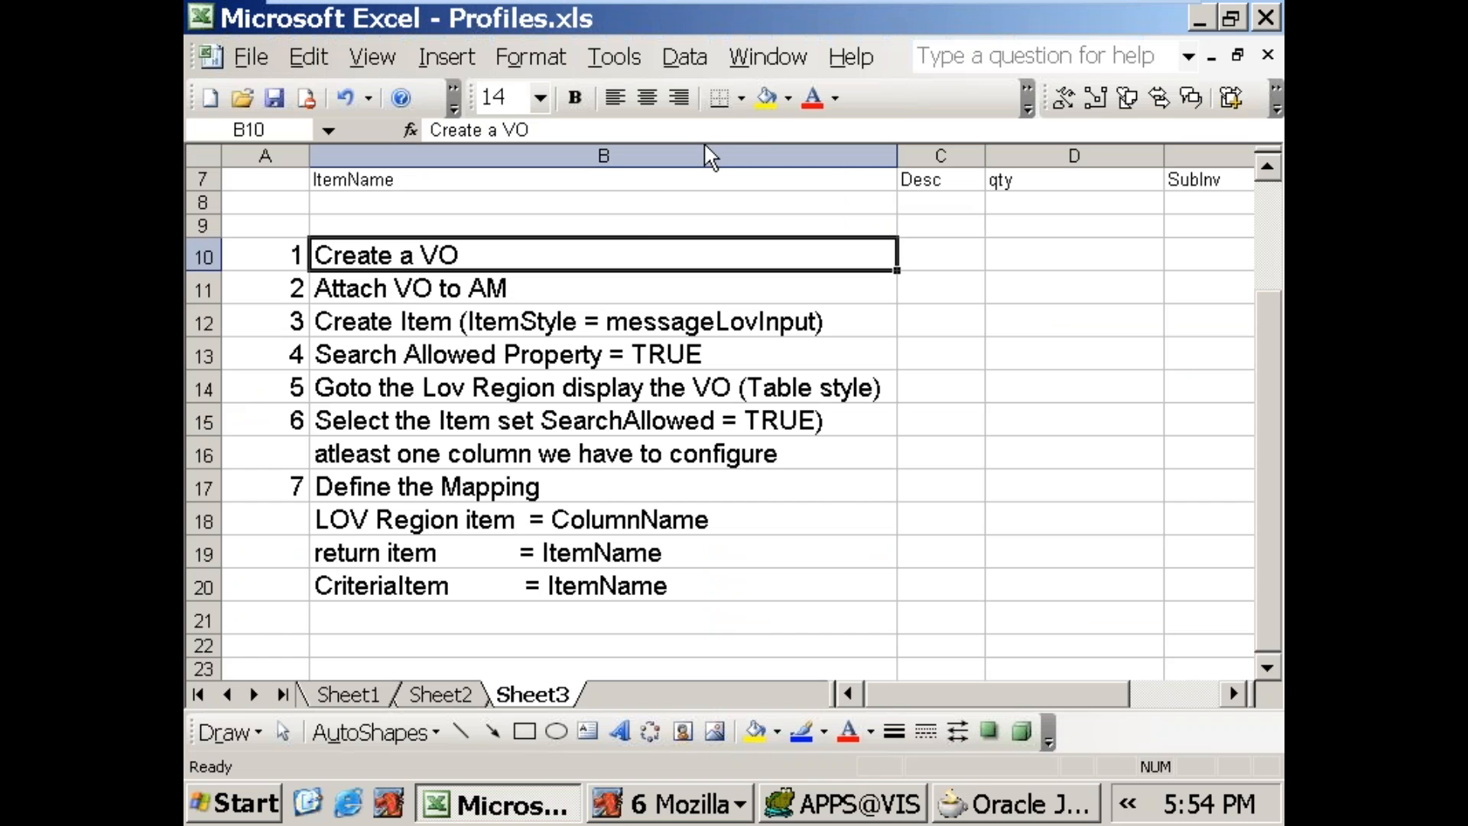
{"action": "left_click", "coordinate": [767, 98]}
Step: Switch to JDeveloper and start a new view object named orgLOV in the rtl_lov.oracle.apps.po.requisition.lov.server package
{"action": "key", "text": "alt+Tab"}
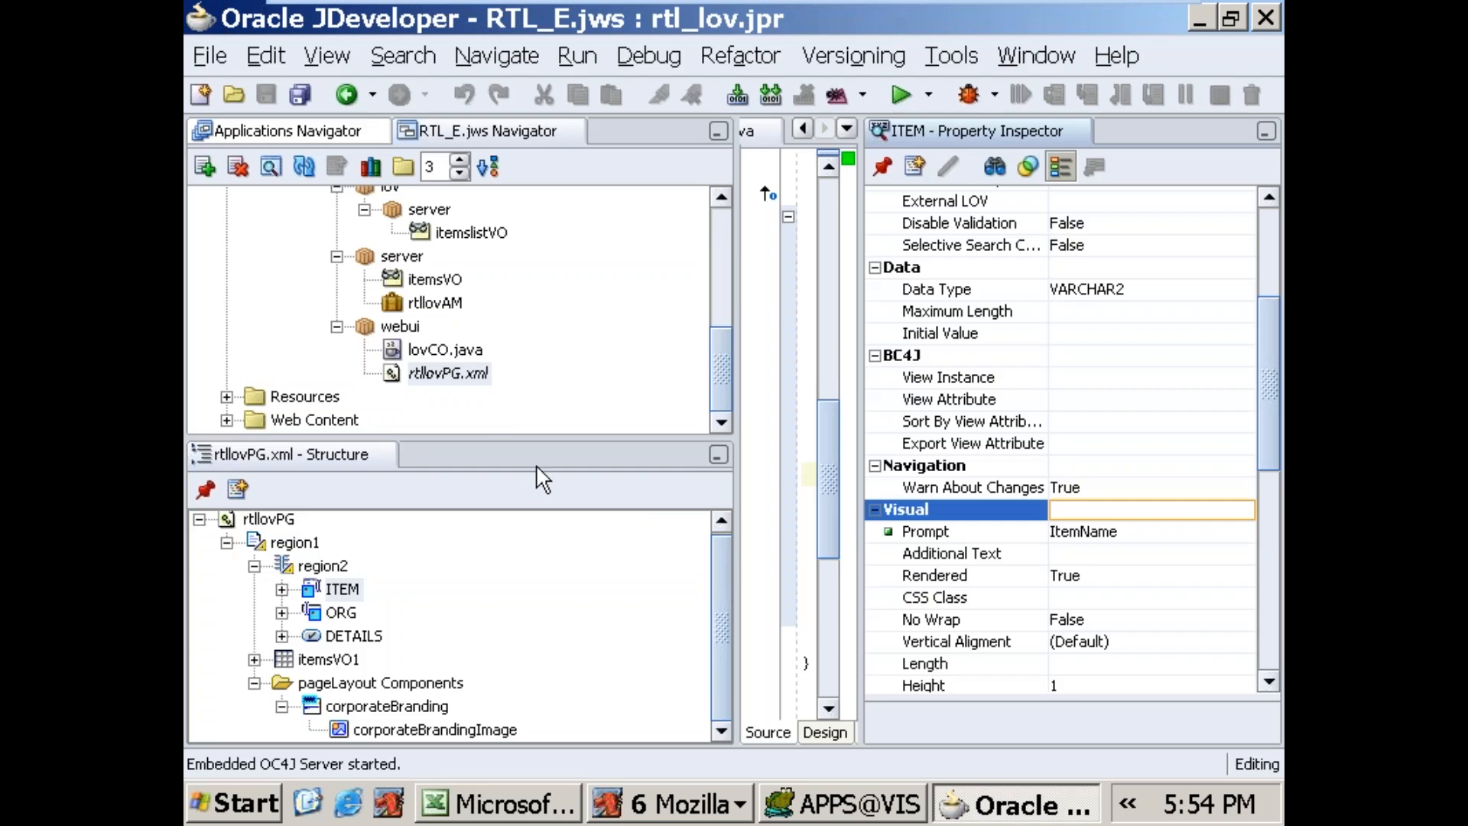
{"action": "scroll", "coordinate": [727, 356], "scroll_direction": "up", "scroll_amount": 2}
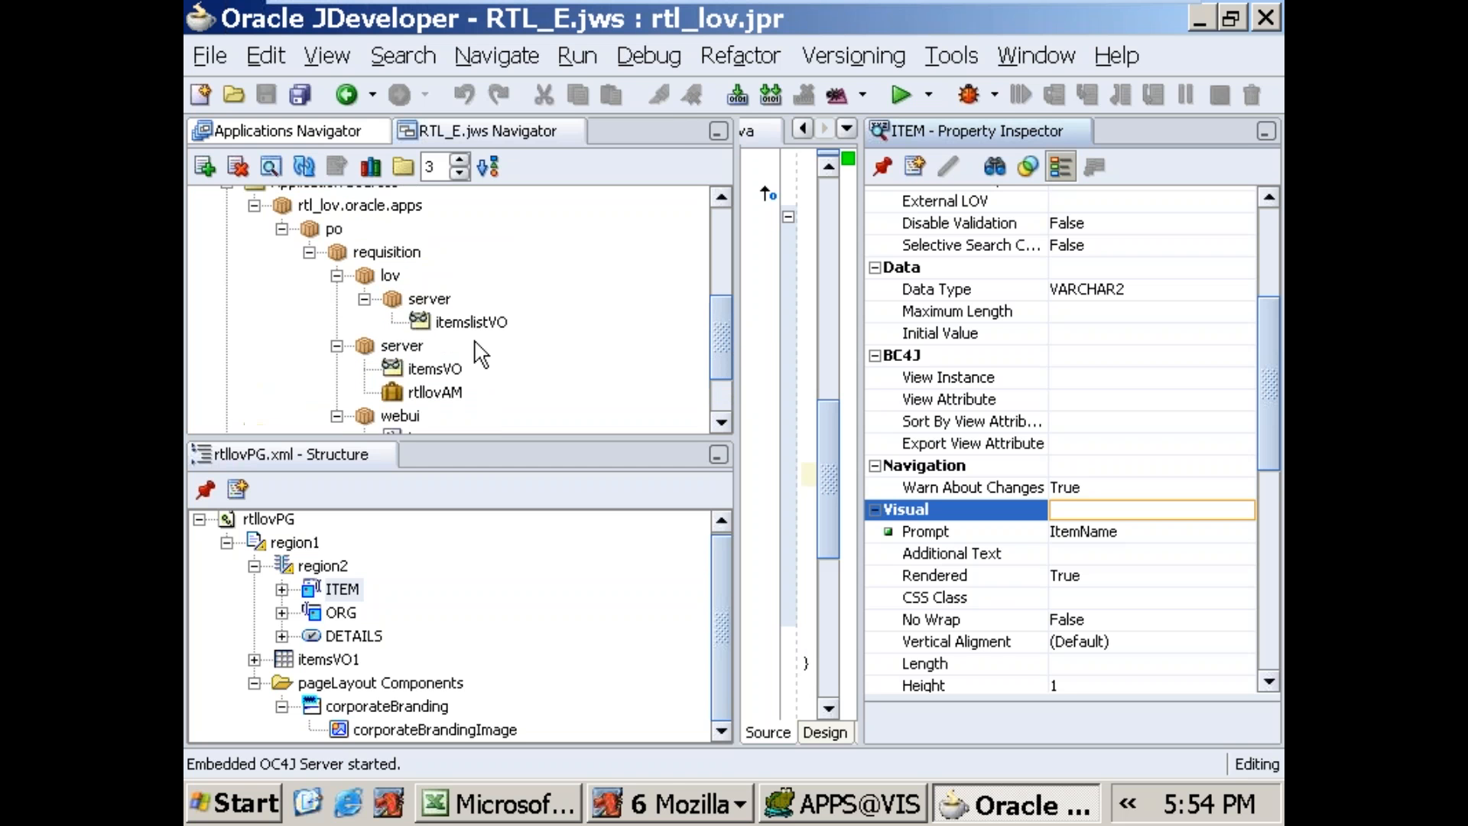
{"action": "left_click", "coordinate": [395, 305]}
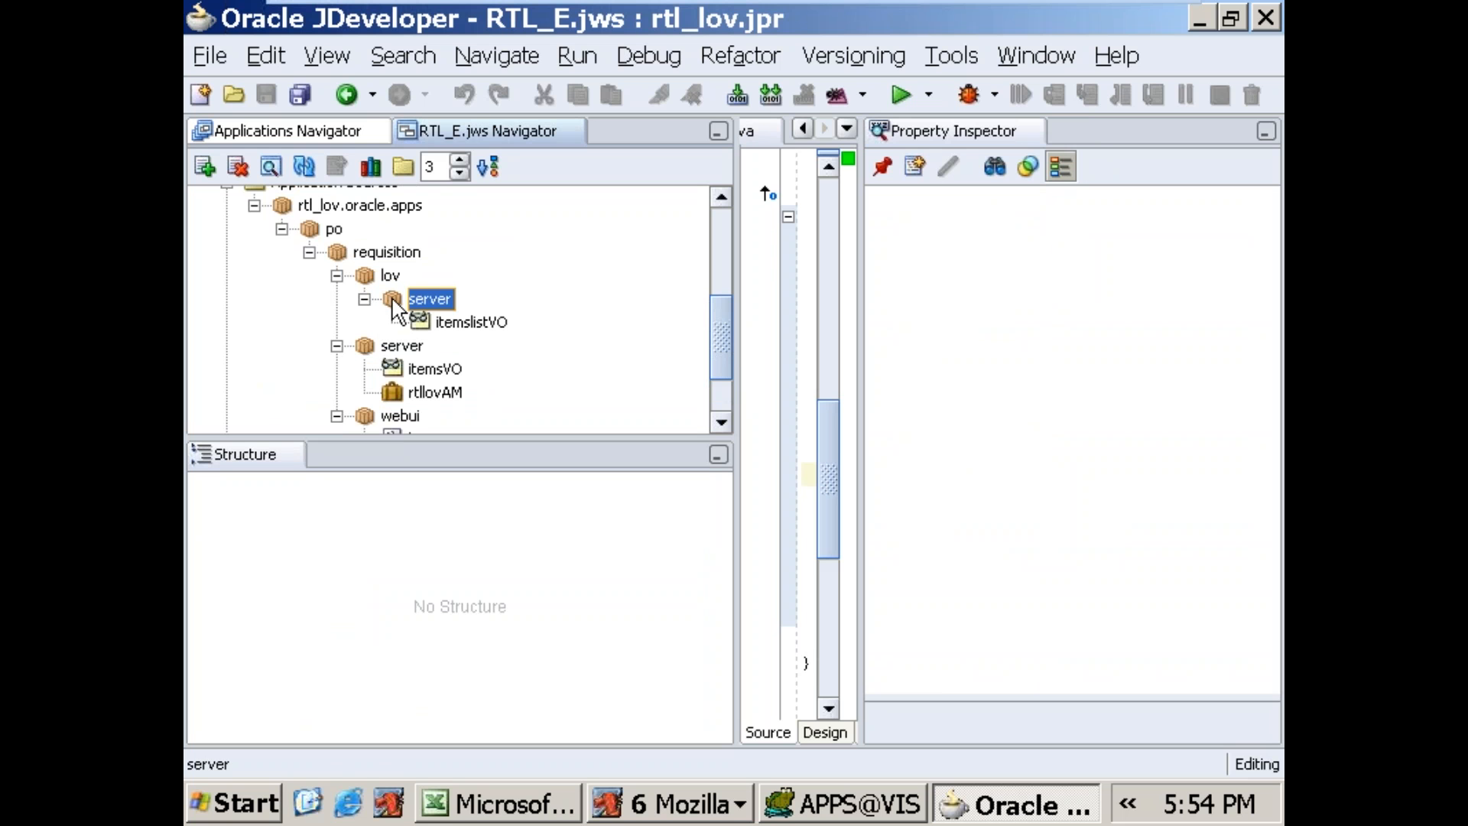
{"action": "right_click", "coordinate": [395, 305]}
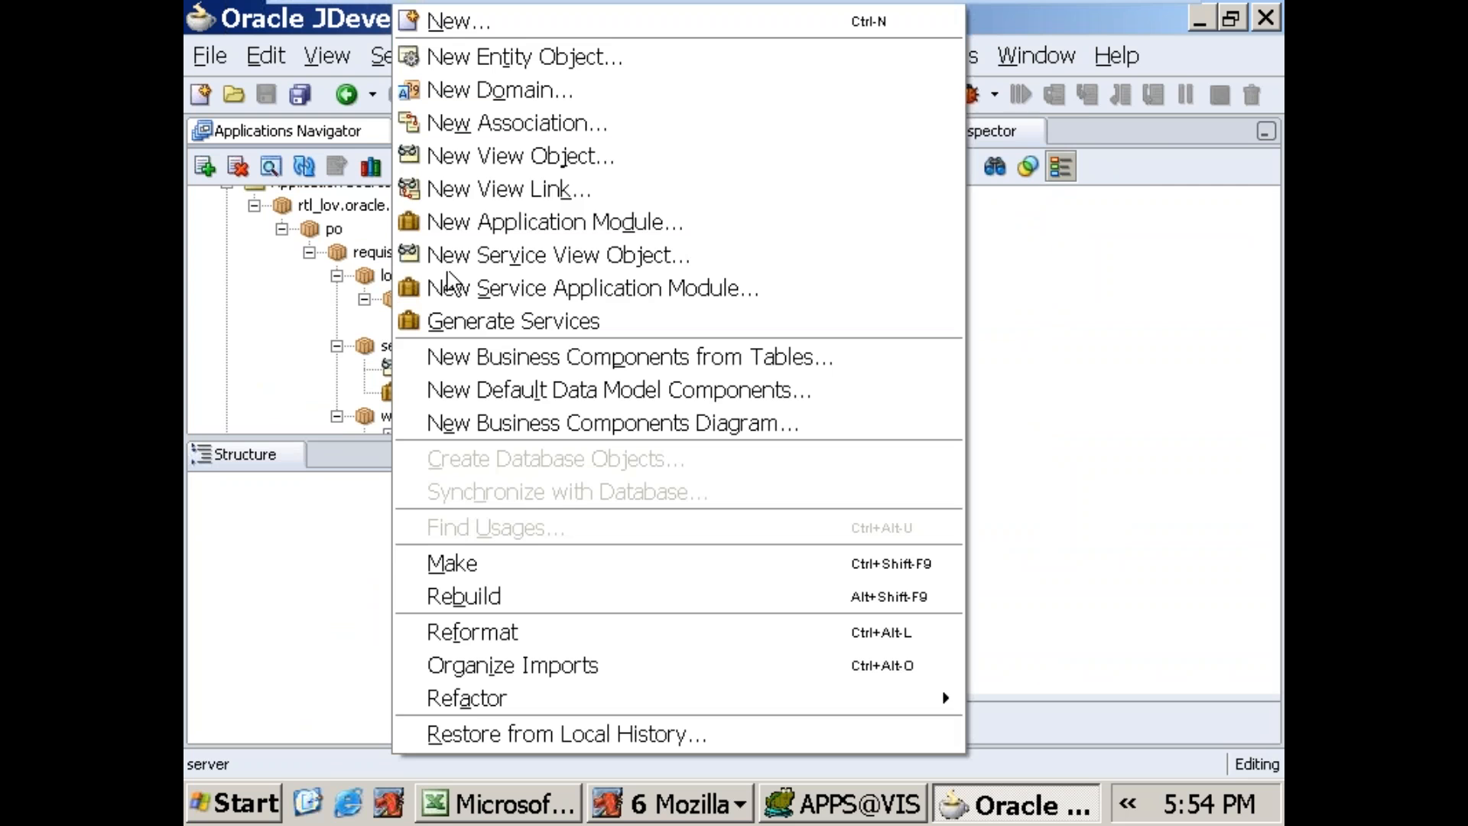
{"action": "left_click", "coordinate": [493, 158]}
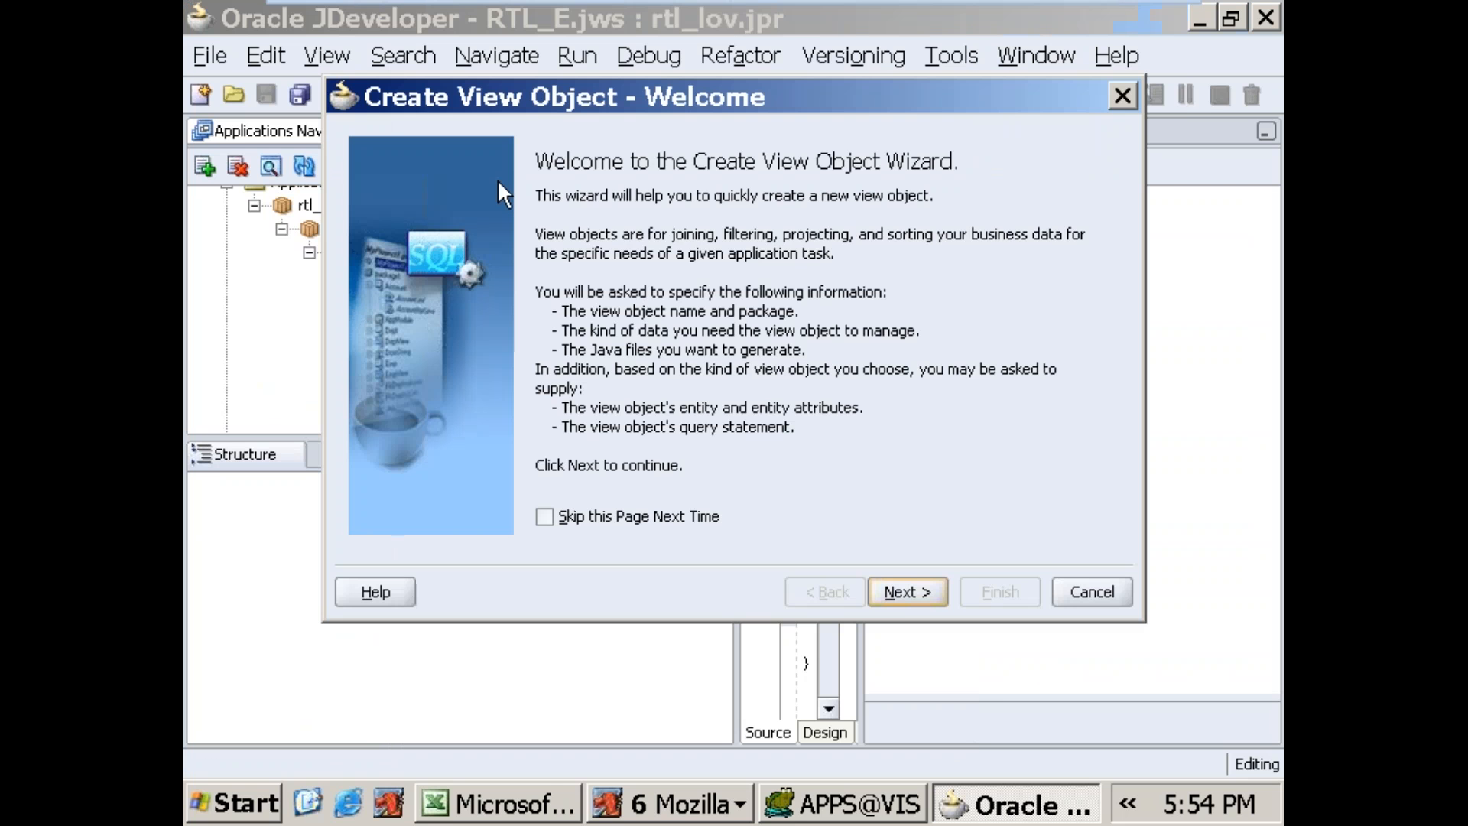
{"action": "left_click", "coordinate": [892, 584]}
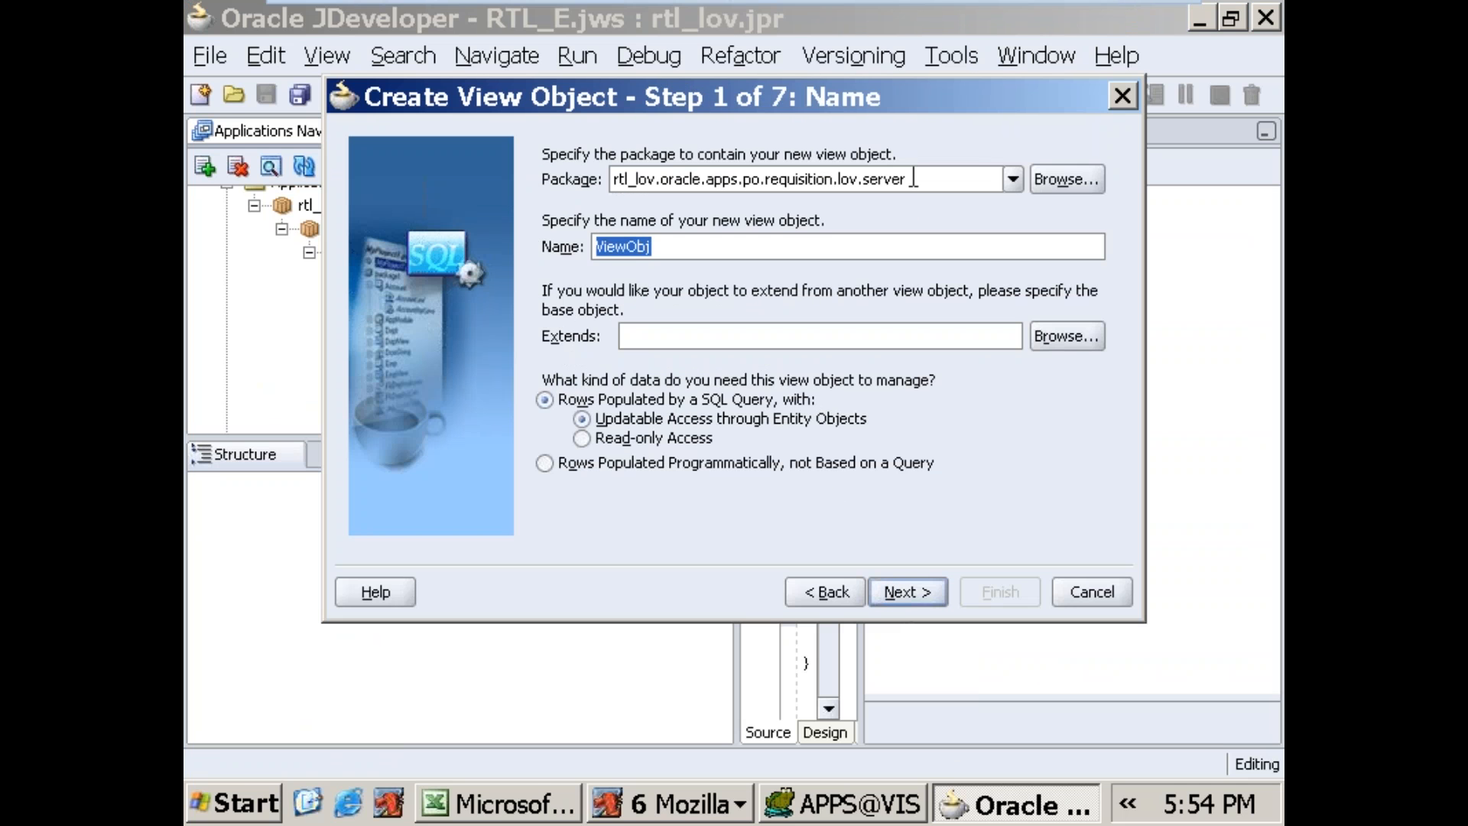
{"action": "type", "text": "ogrg"}
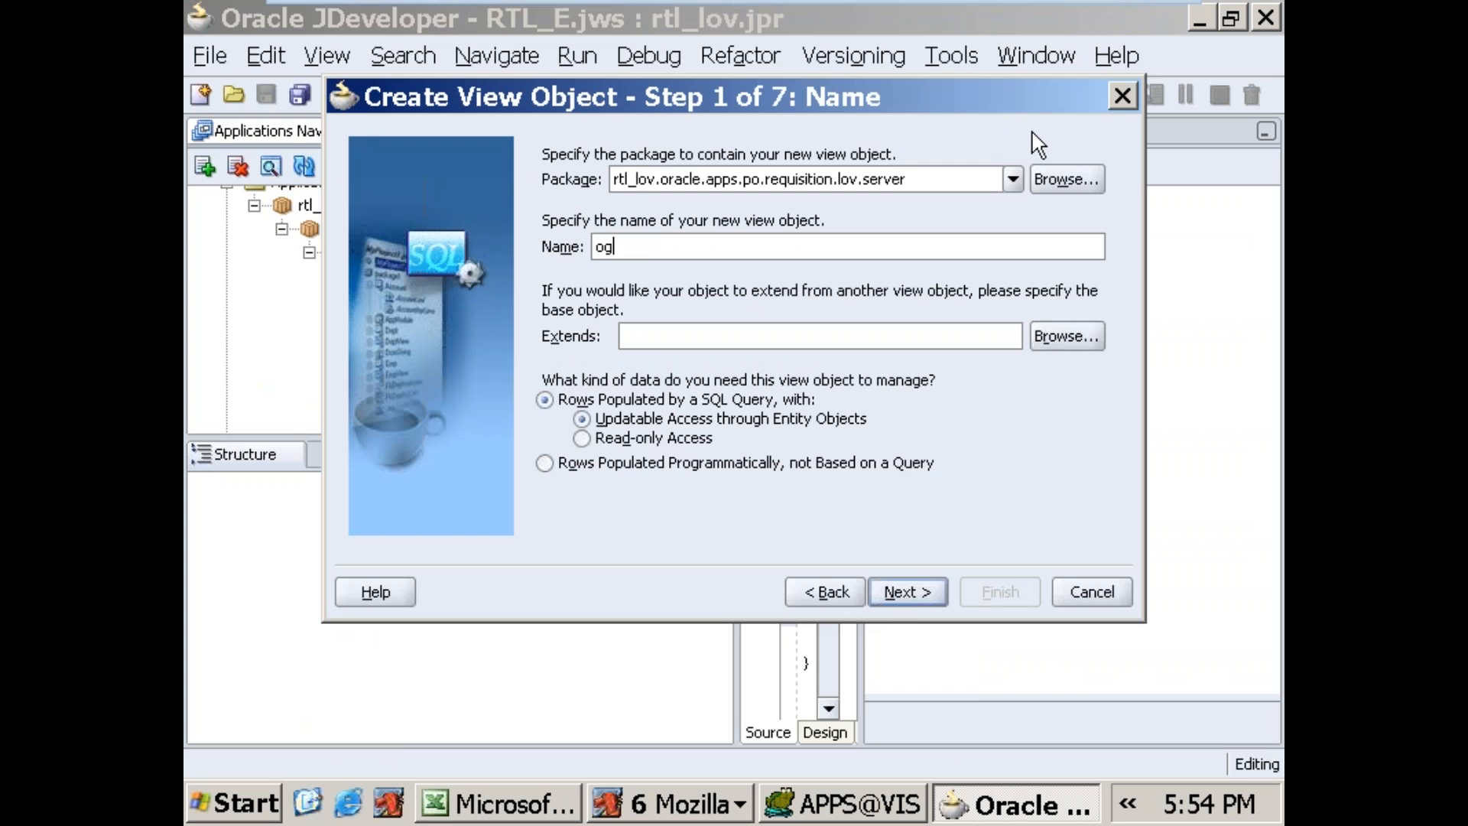
{"action": "key", "text": "BackSpace"}
{"action": "key", "text": "BackSpace"}
{"action": "key", "text": "BackSpace"}
{"action": "type", "text": "rgLOV"}
Step: Enter the view object's query: SELECT ORGANIZATION_ID, ORGANIZATION_CODE, ORGANIZATION_NAME FROM ORG_ORGANIZATION_DEFINITIONS ORDER BY ORGANIZATION_ID
{"action": "left_click", "coordinate": [922, 599]}
{"action": "left_click", "coordinate": [920, 601]}
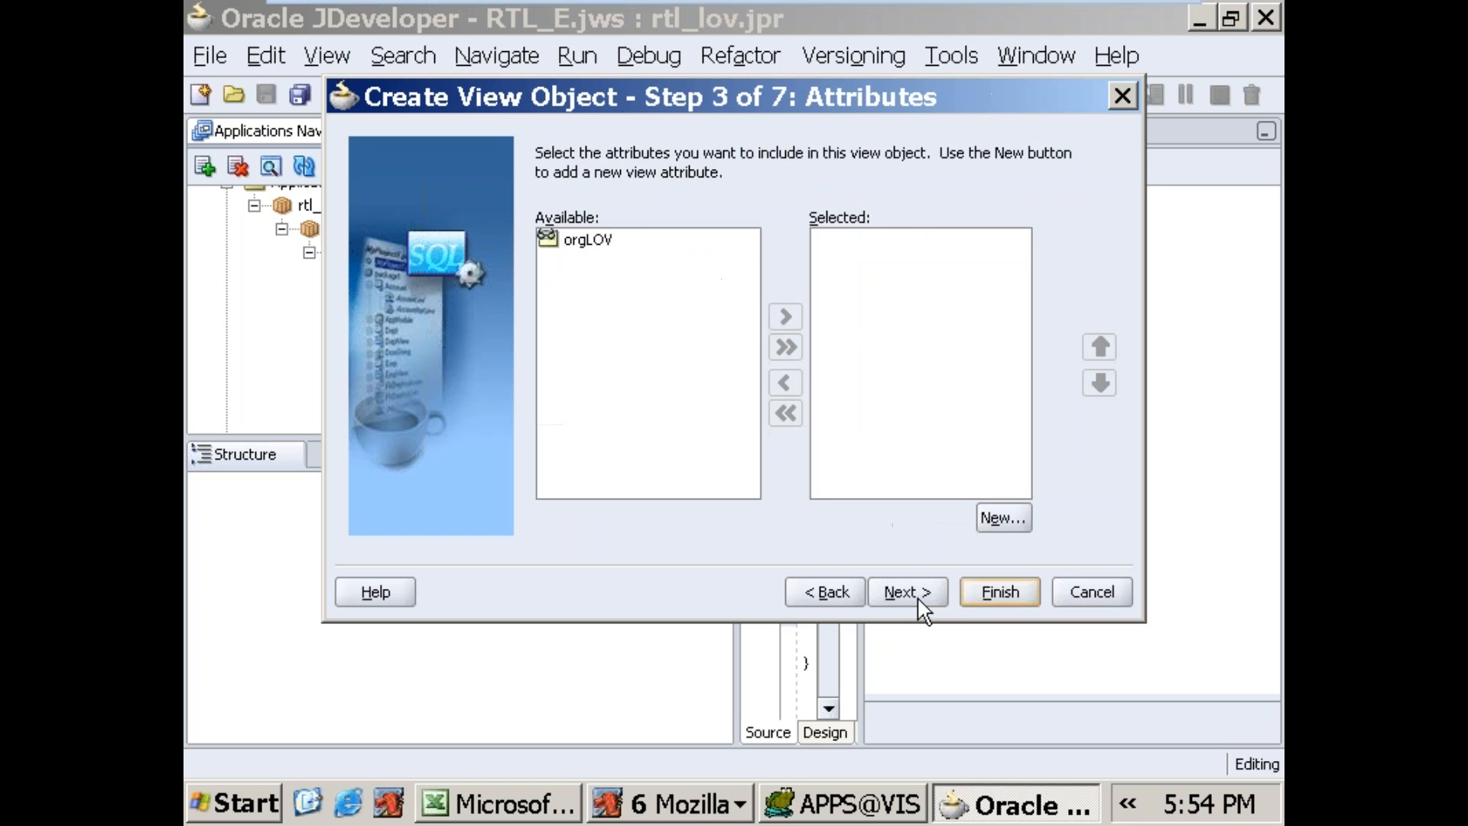
{"action": "left_click", "coordinate": [921, 600]}
{"action": "left_click", "coordinate": [928, 600]}
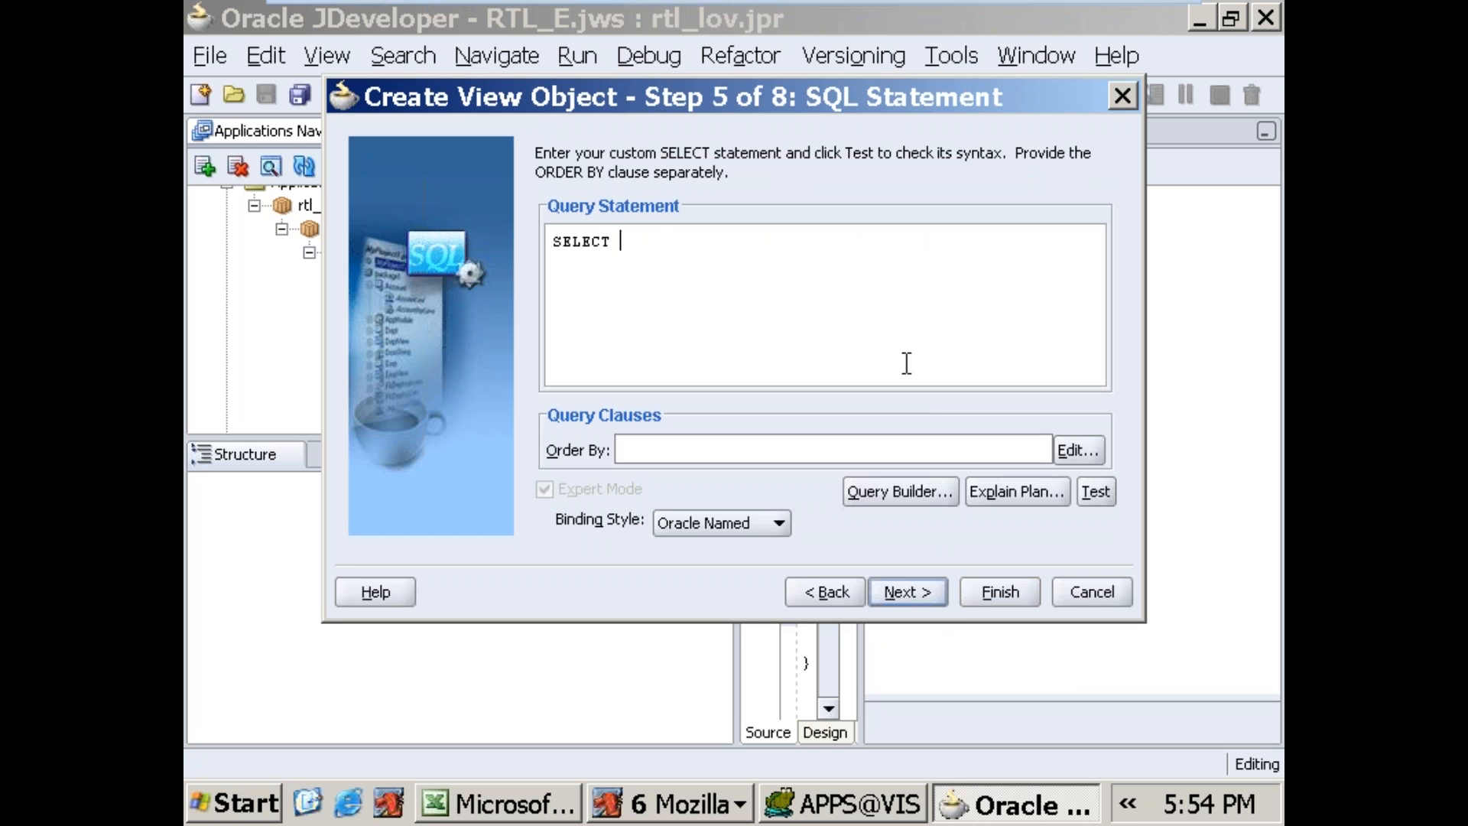
{"action": "type", "text": "GAMN"}
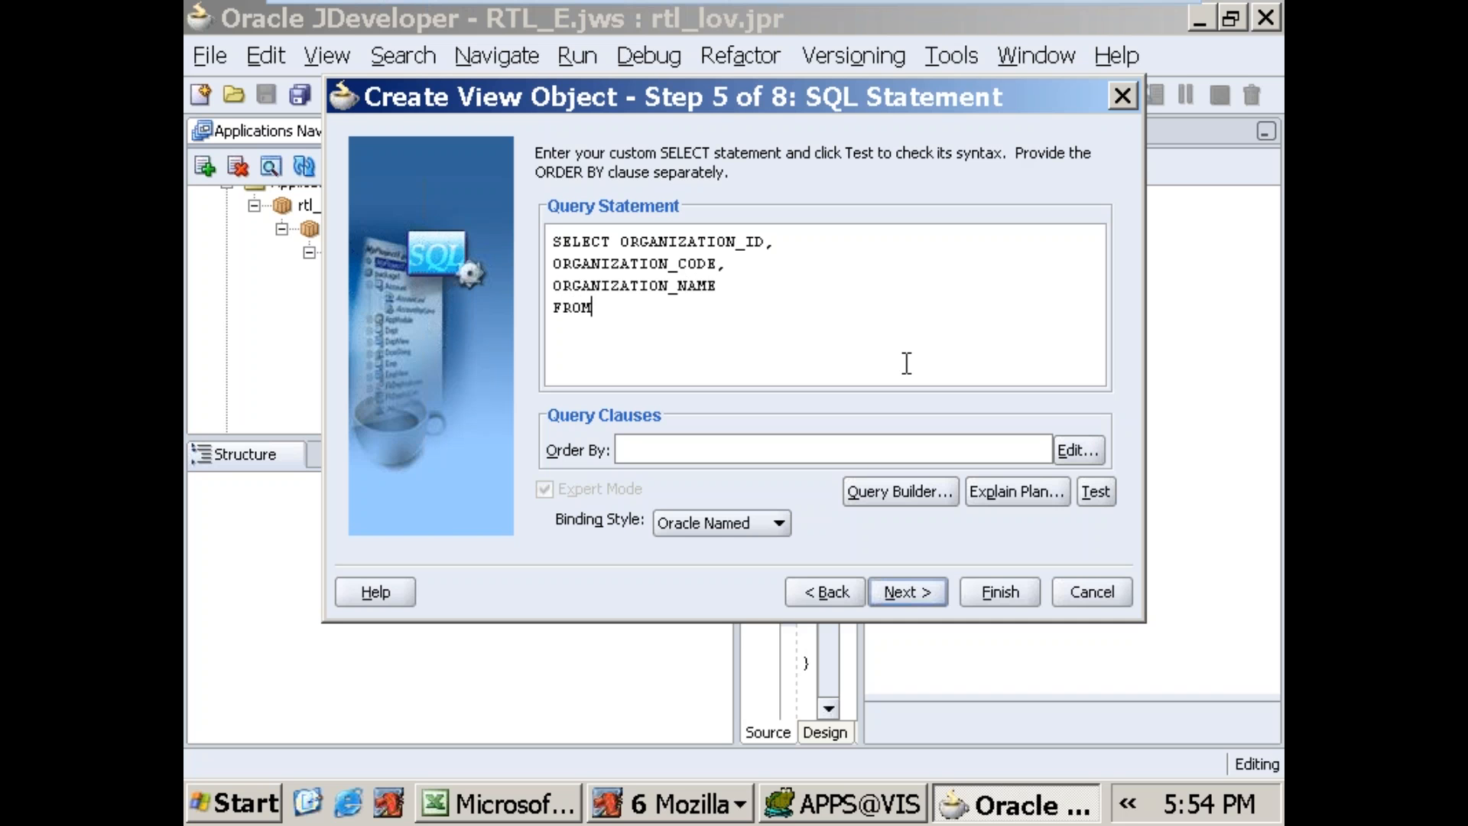
{"action": "type", "text": "ANIZATION_DE"}
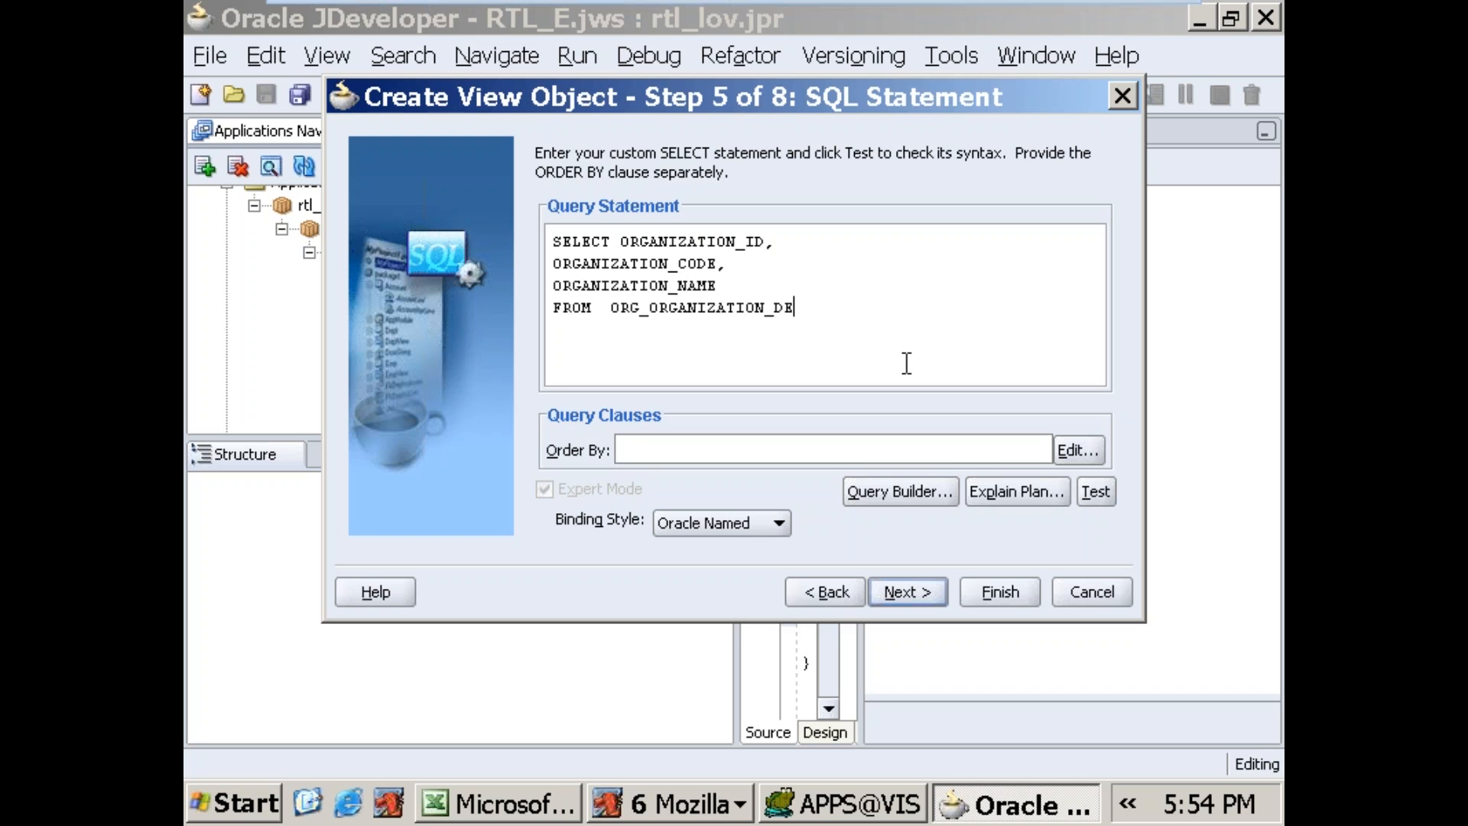
{"action": "type", "text": "FINITIONS"}
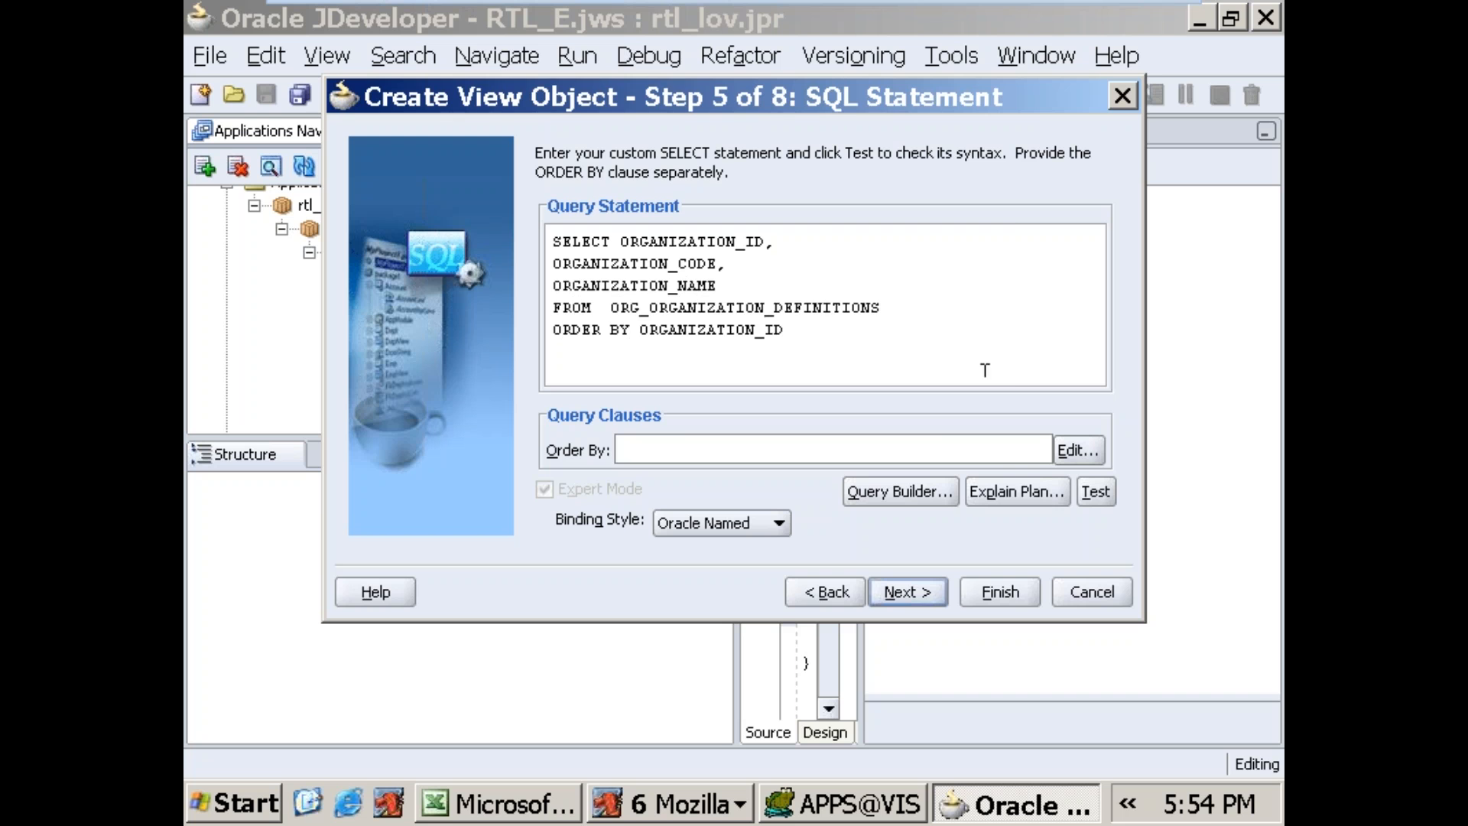
Step: Test the orgLOV query and complete the view object wizard with the remaining default settings
{"action": "left_click", "coordinate": [1094, 492]}
{"action": "left_click", "coordinate": [941, 352]}
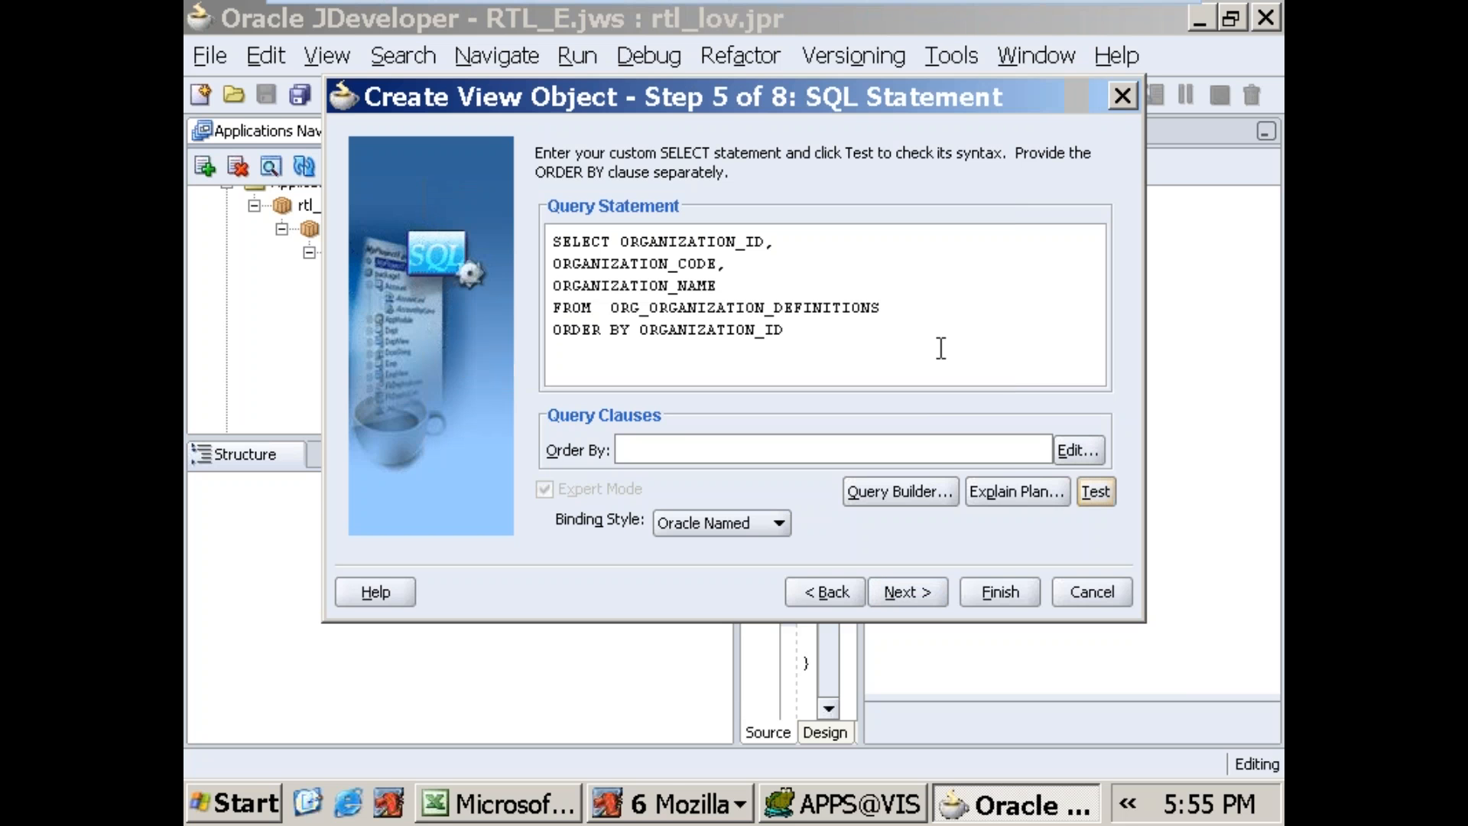
{"action": "left_click", "coordinate": [910, 598]}
{"action": "left_click", "coordinate": [912, 598]}
{"action": "left_click", "coordinate": [915, 598]}
{"action": "left_click", "coordinate": [914, 598]}
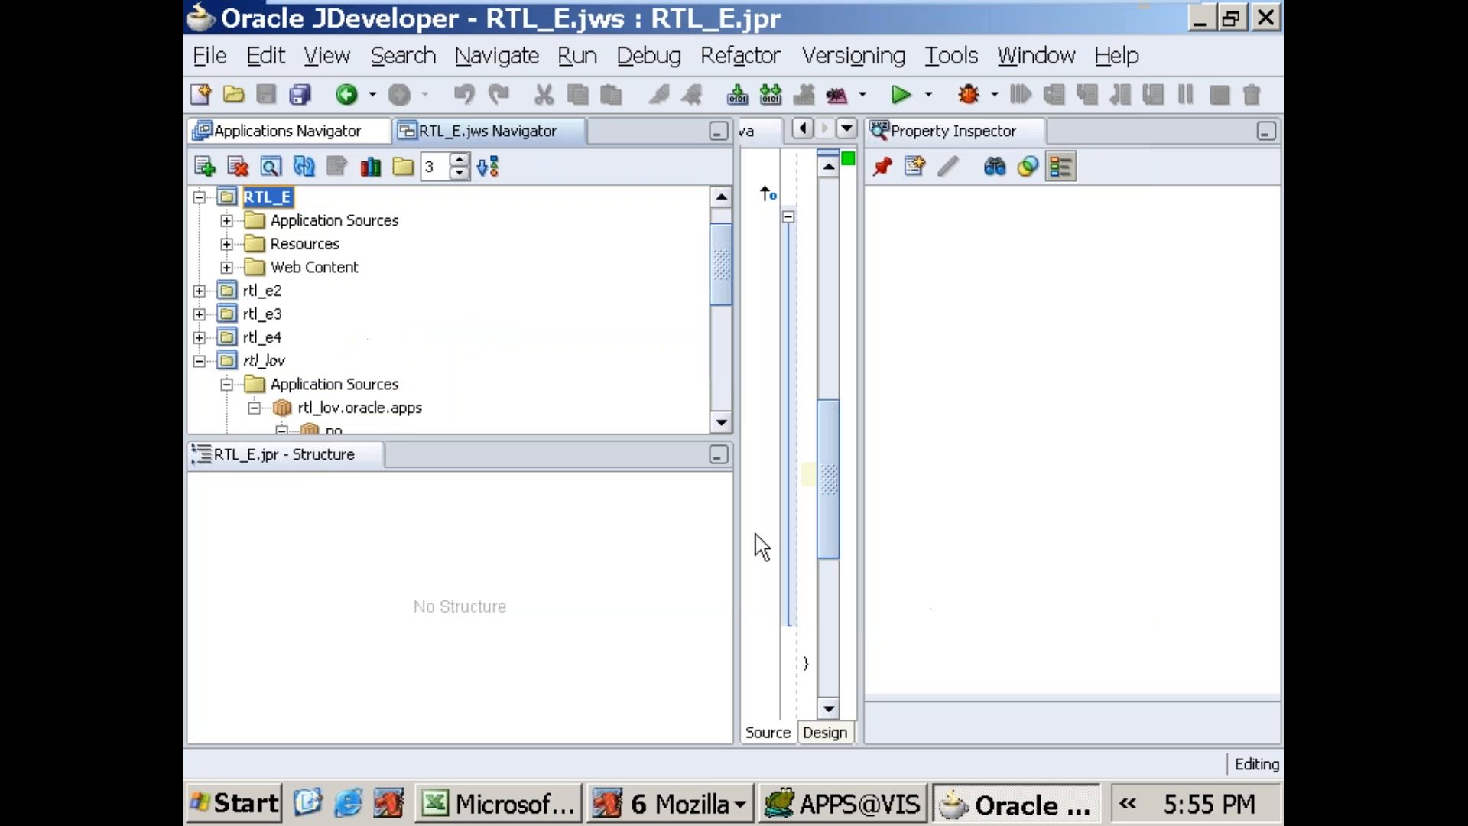
Step: Attach the orgLOV view object to the data model of the rtllovAM application module
{"action": "left_click_drag", "start_coordinate": [720, 234], "coordinate": [728, 344]}
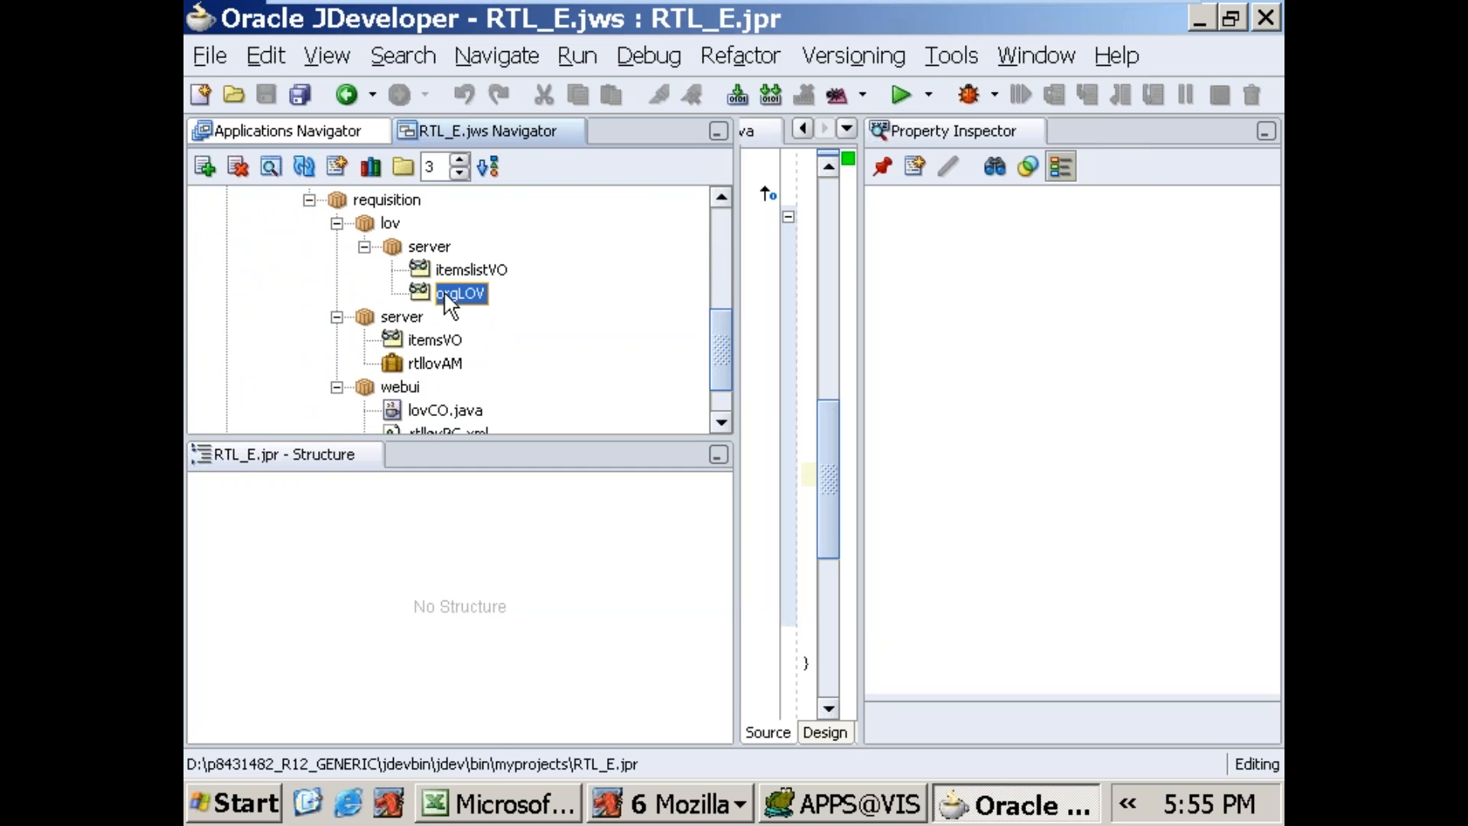
{"action": "left_click", "coordinate": [434, 363]}
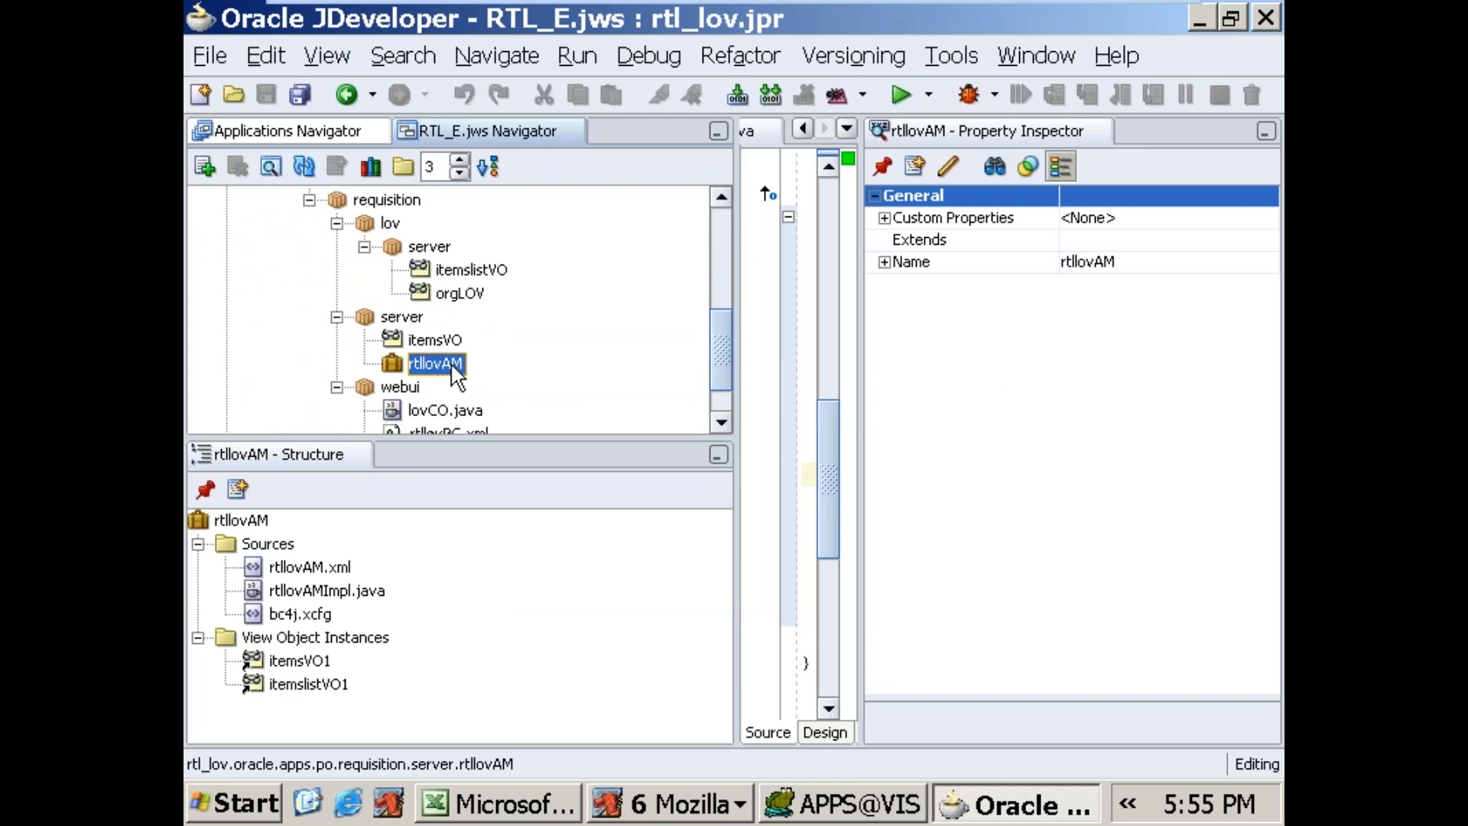
{"action": "right_click", "coordinate": [457, 373]}
{"action": "left_click", "coordinate": [497, 383]}
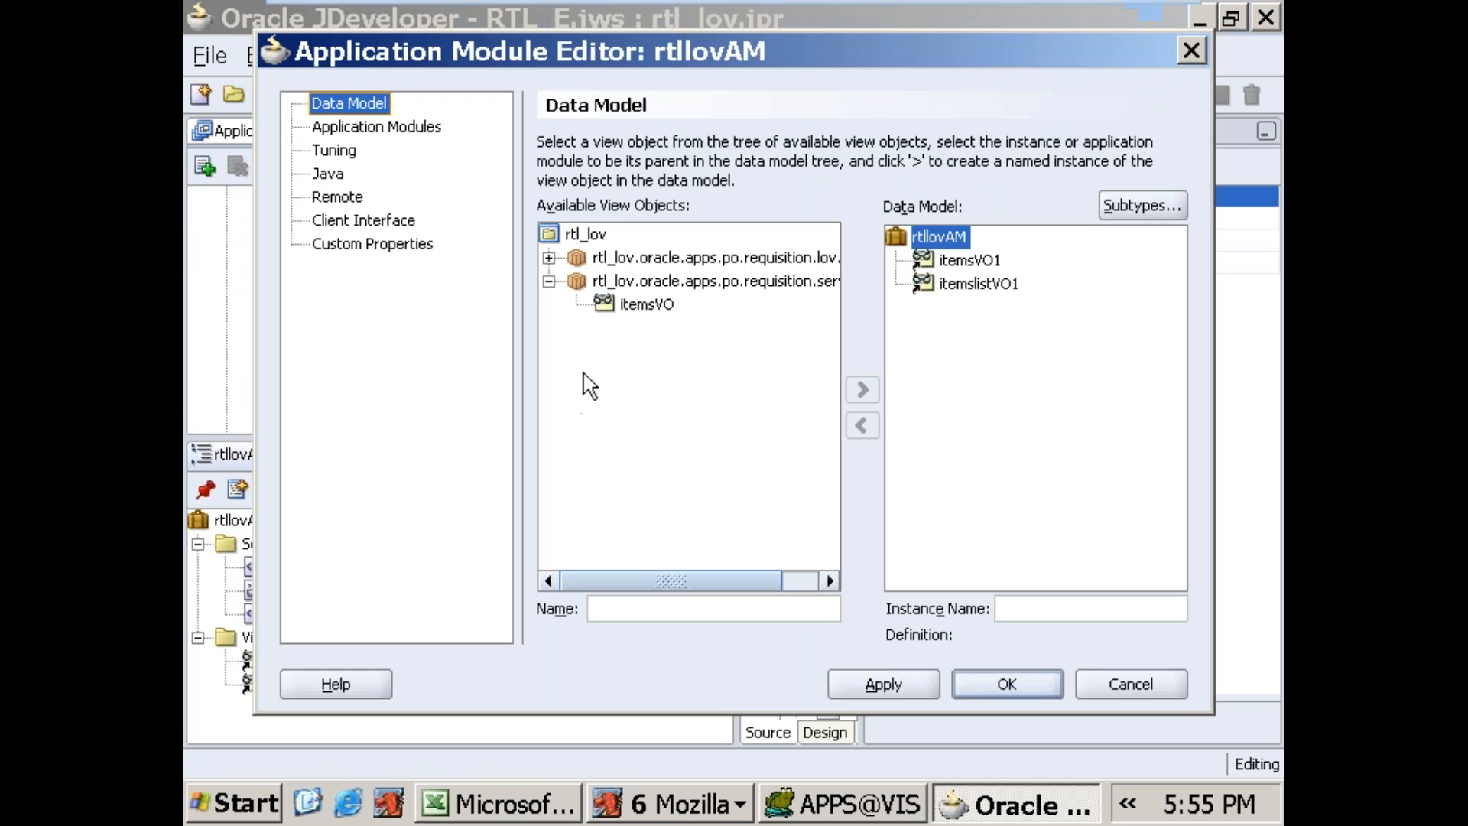
{"action": "left_click", "coordinate": [549, 258]}
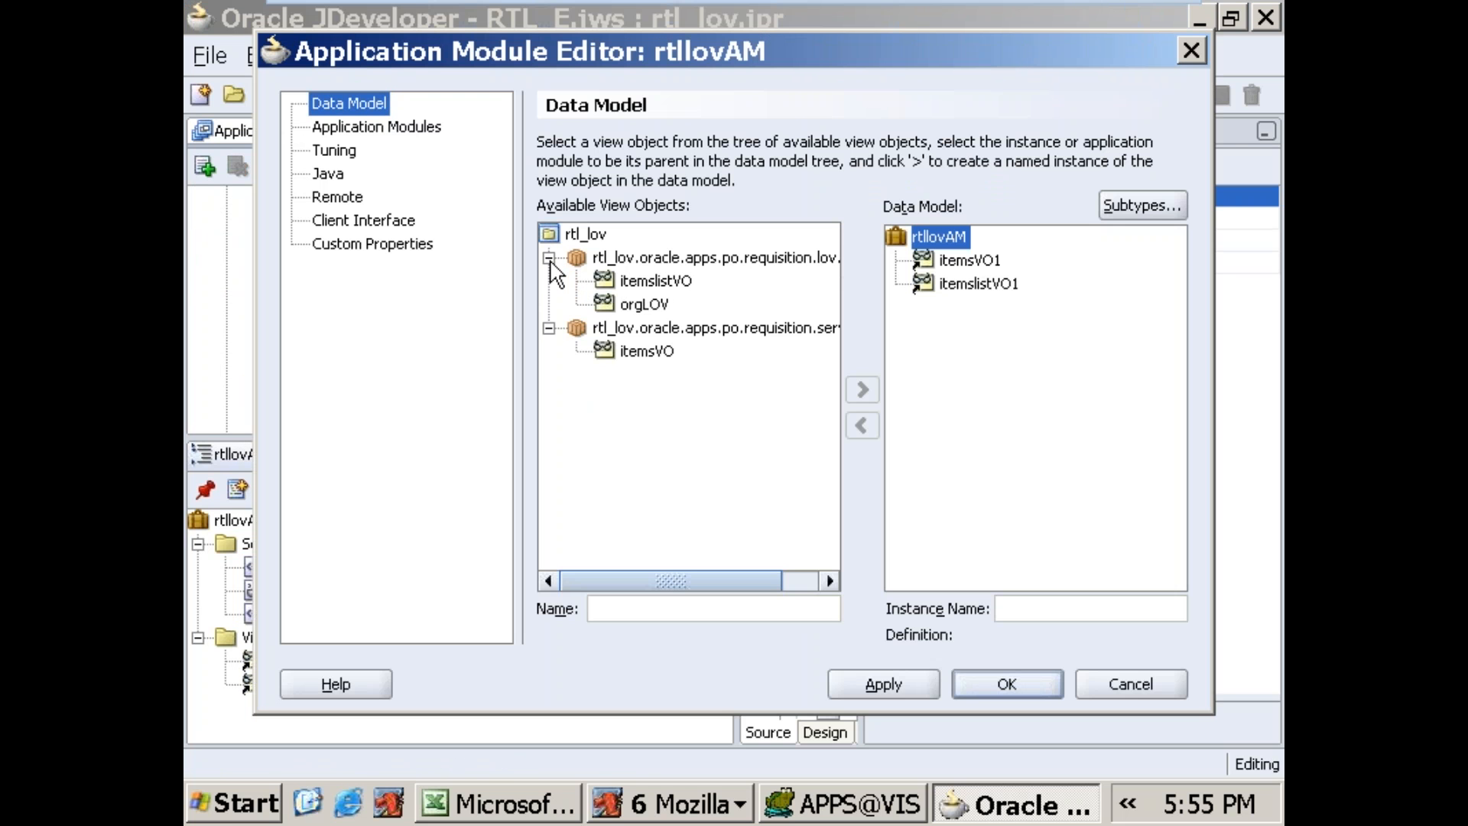
{"action": "left_click", "coordinate": [635, 305]}
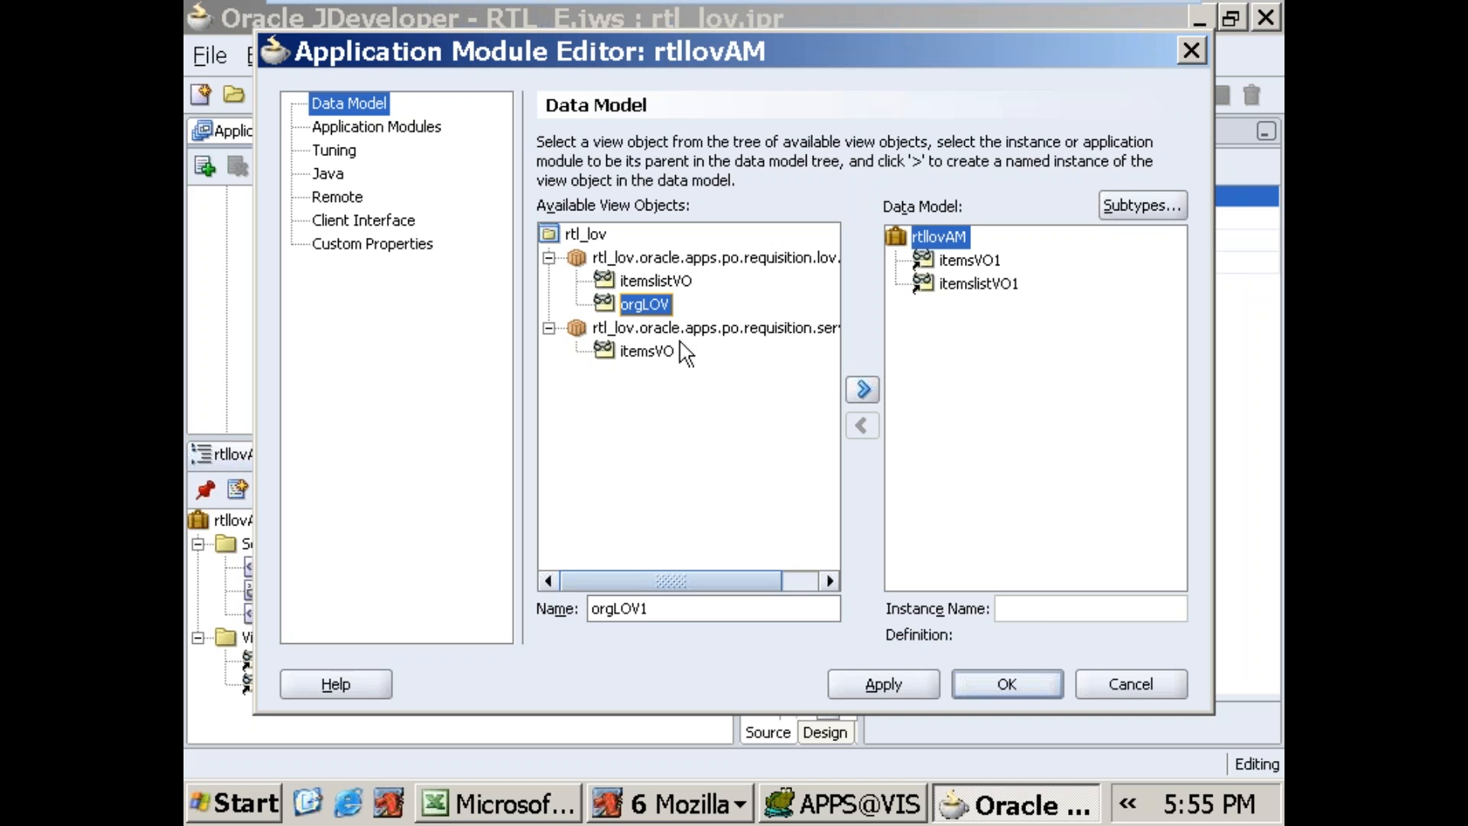
{"action": "left_click", "coordinate": [863, 390]}
{"action": "left_click", "coordinate": [1006, 684]}
Step: Set the ORG item in rtllovPG.xml to the messageLovInput item style with Search Allowed set to True
{"action": "scroll", "coordinate": [704, 362], "scroll_direction": "down", "scroll_amount": 3}
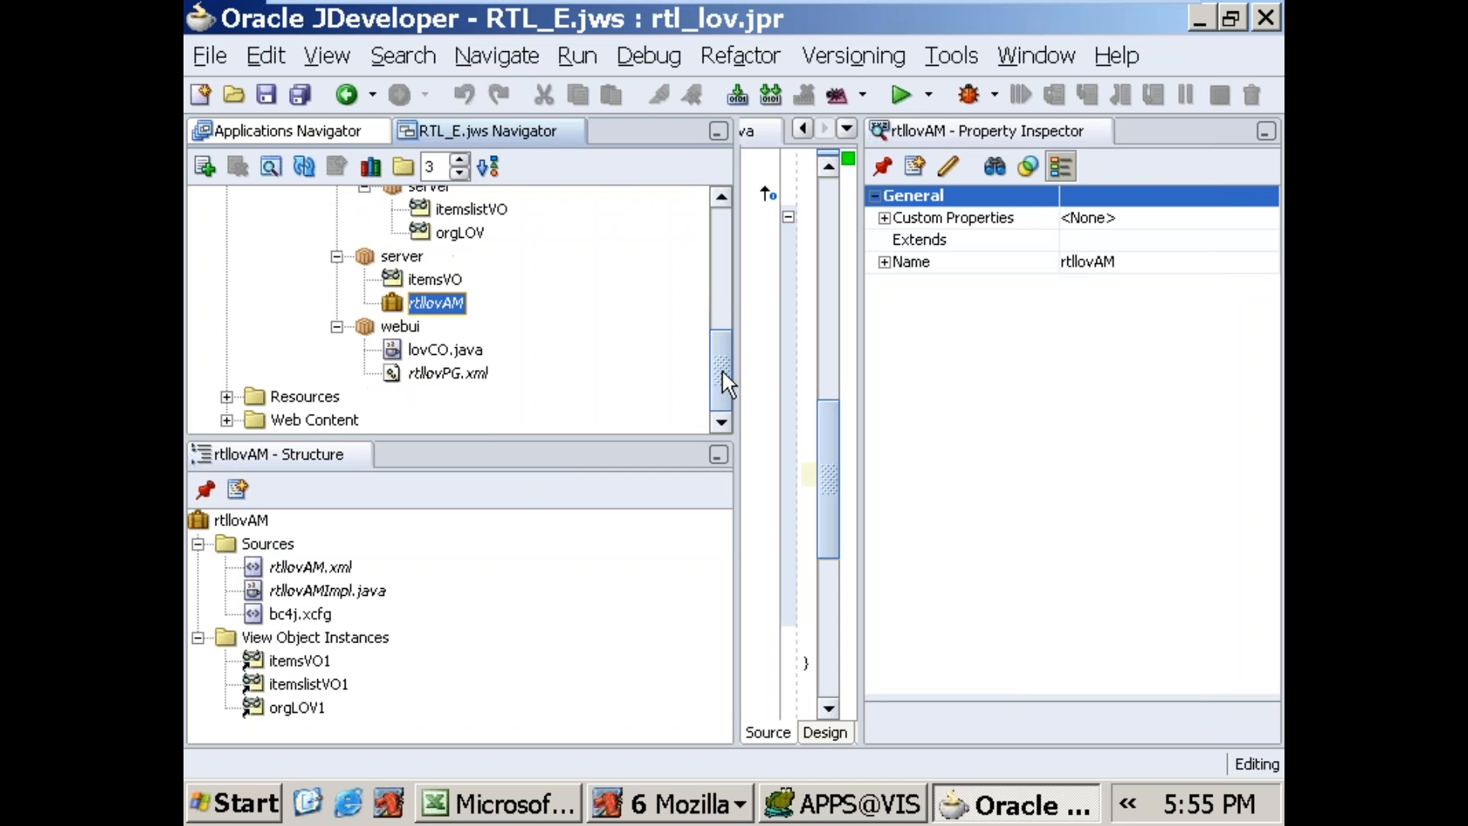
{"action": "left_click", "coordinate": [472, 376]}
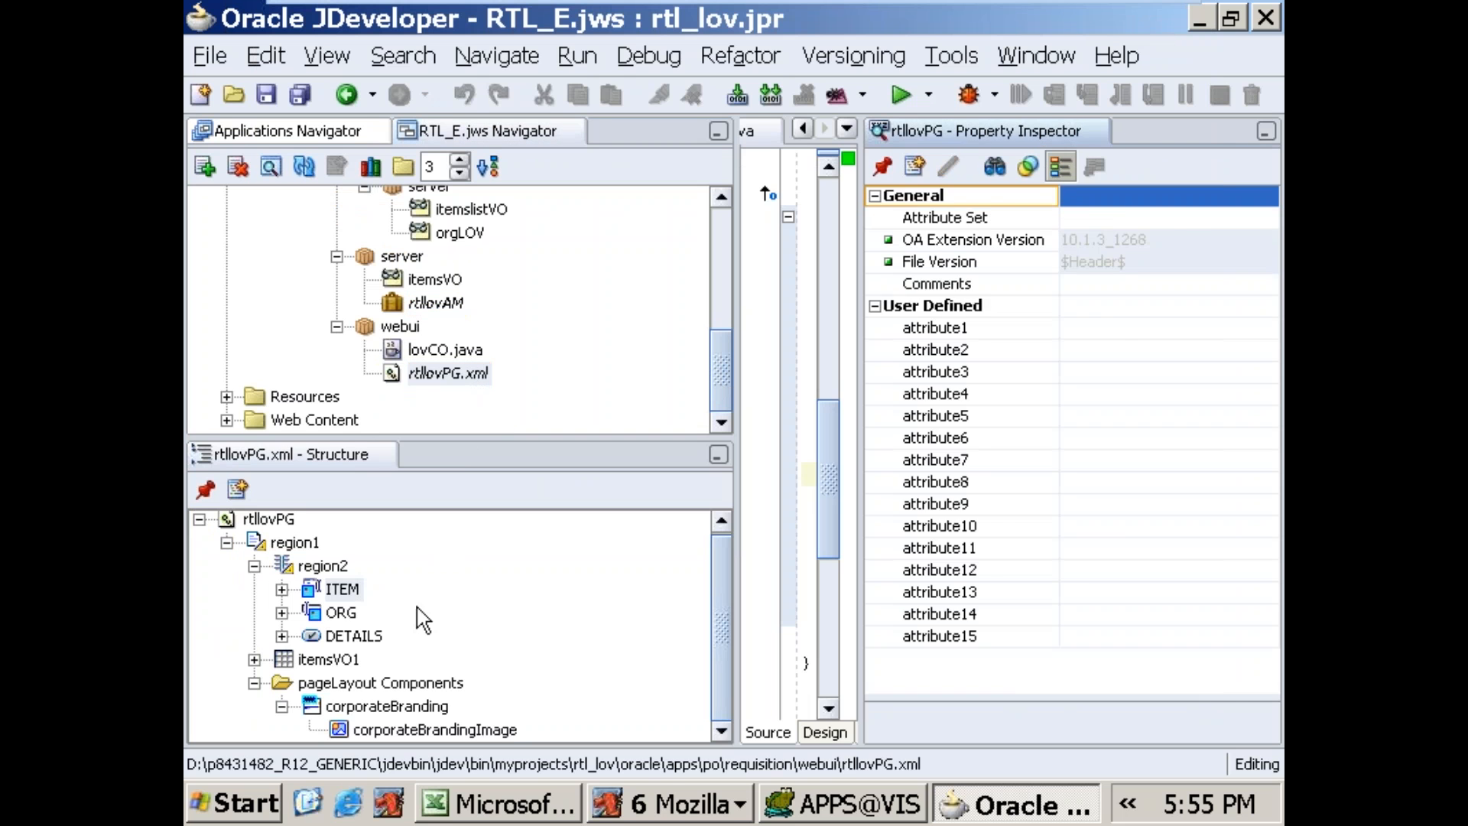
{"action": "left_click", "coordinate": [340, 614]}
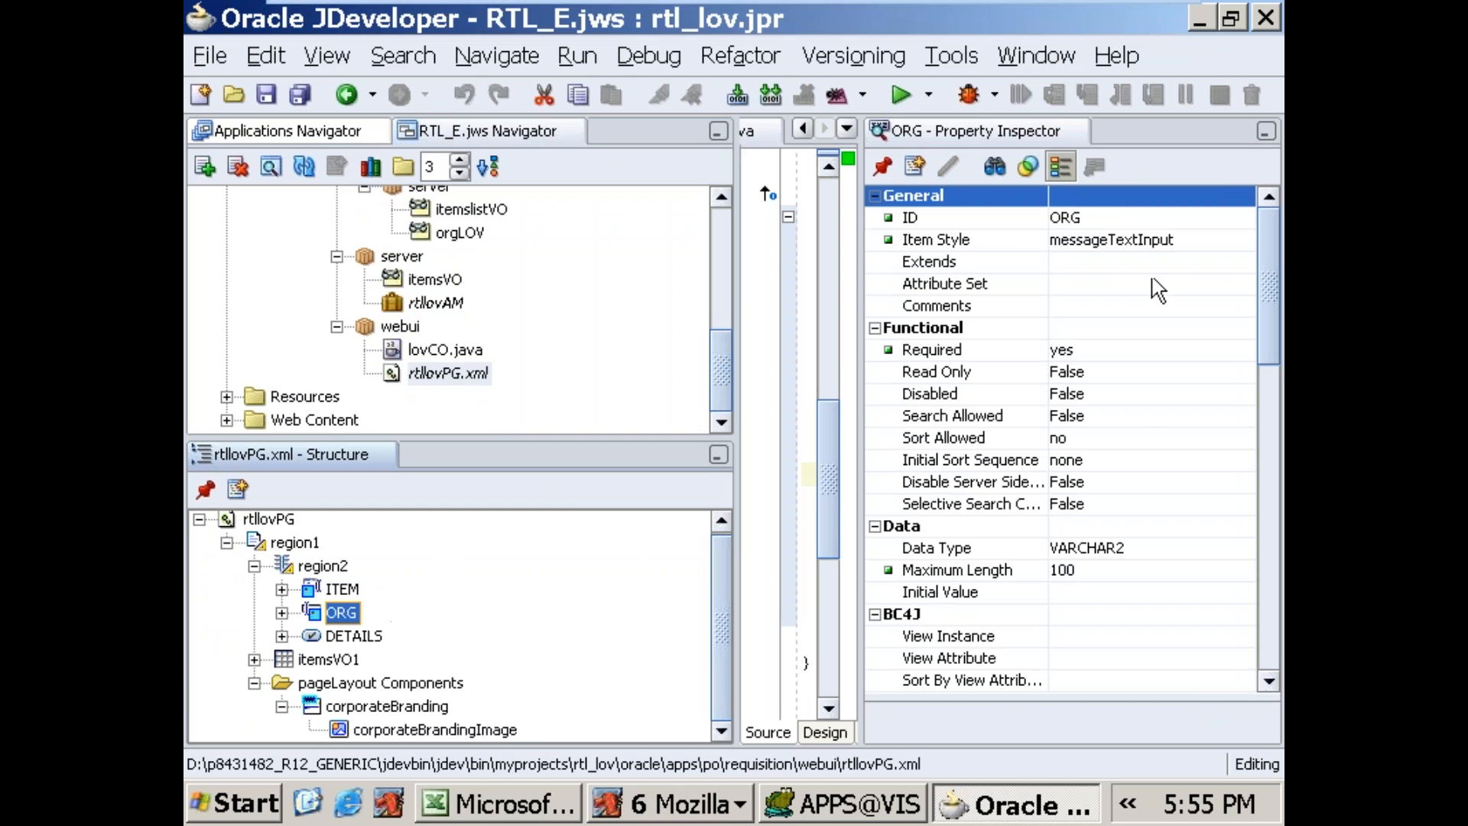
{"action": "left_click", "coordinate": [1189, 240]}
{"action": "left_click", "coordinate": [1188, 237]}
{"action": "left_click", "coordinate": [1188, 240]}
{"action": "left_click_drag", "start_coordinate": [1249, 404], "coordinate": [1242, 345]}
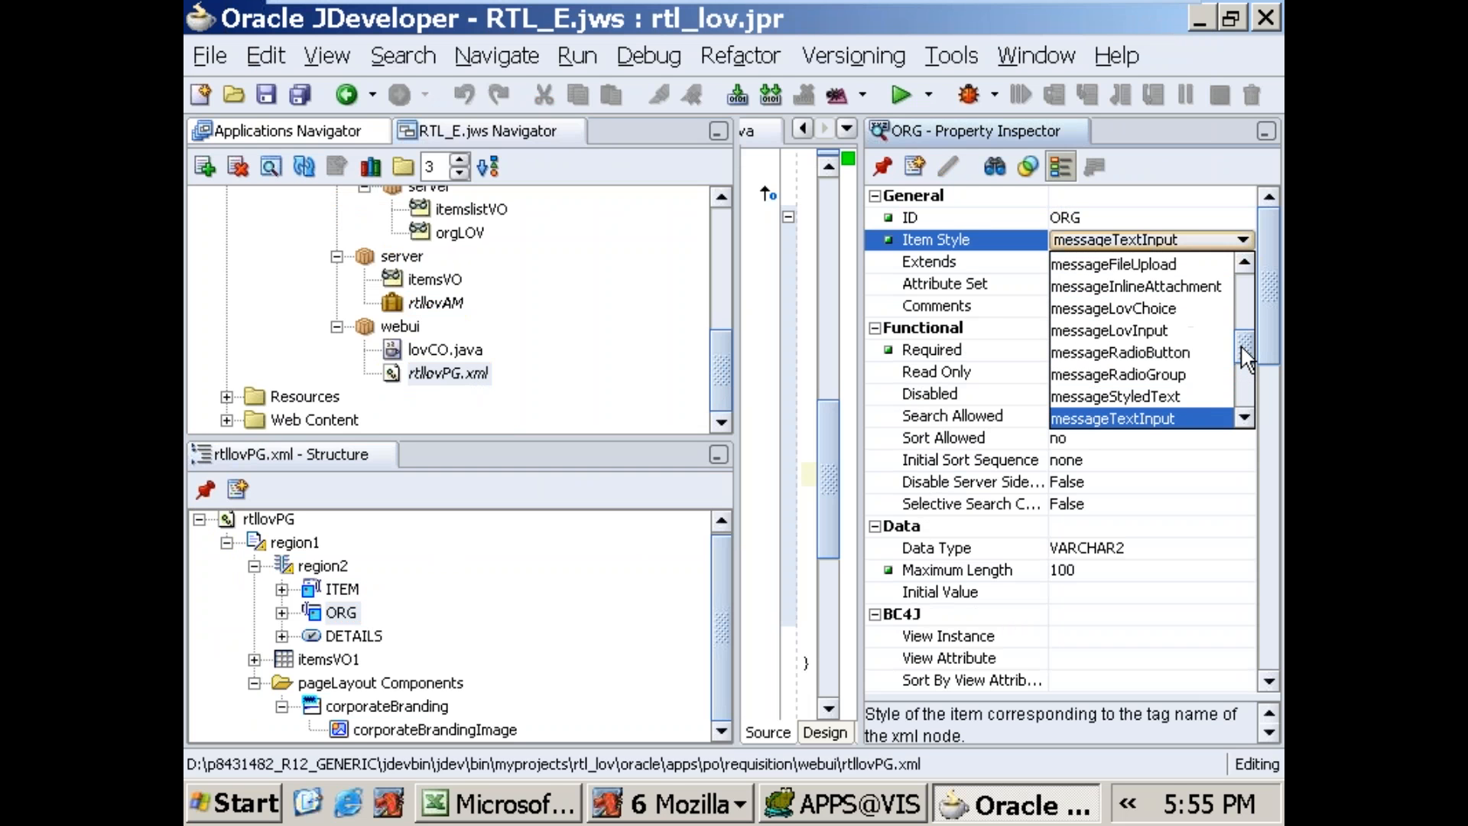
{"action": "left_click", "coordinate": [1195, 330]}
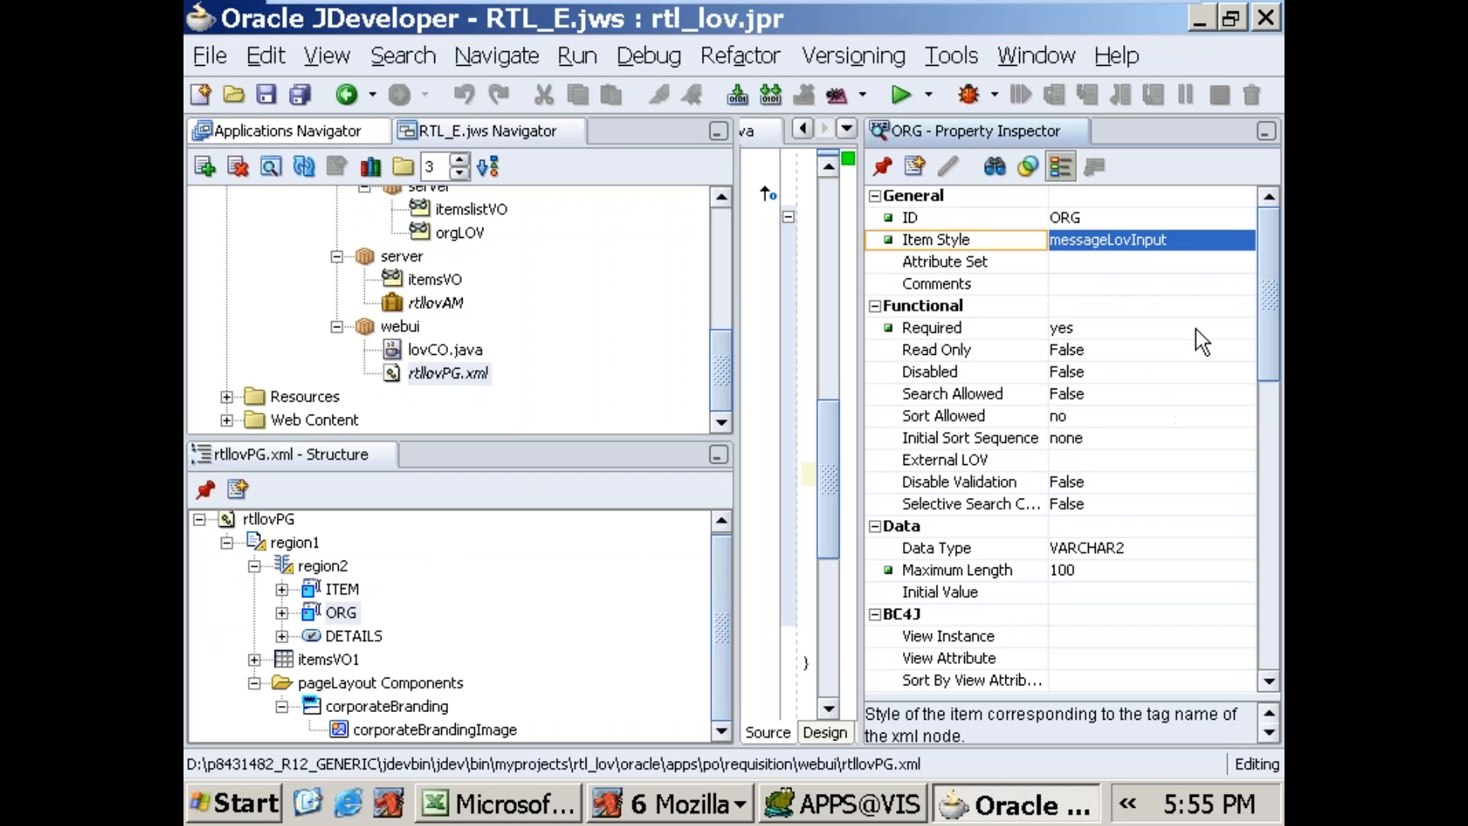
{"action": "left_click", "coordinate": [1149, 393]}
{"action": "left_click", "coordinate": [1117, 431]}
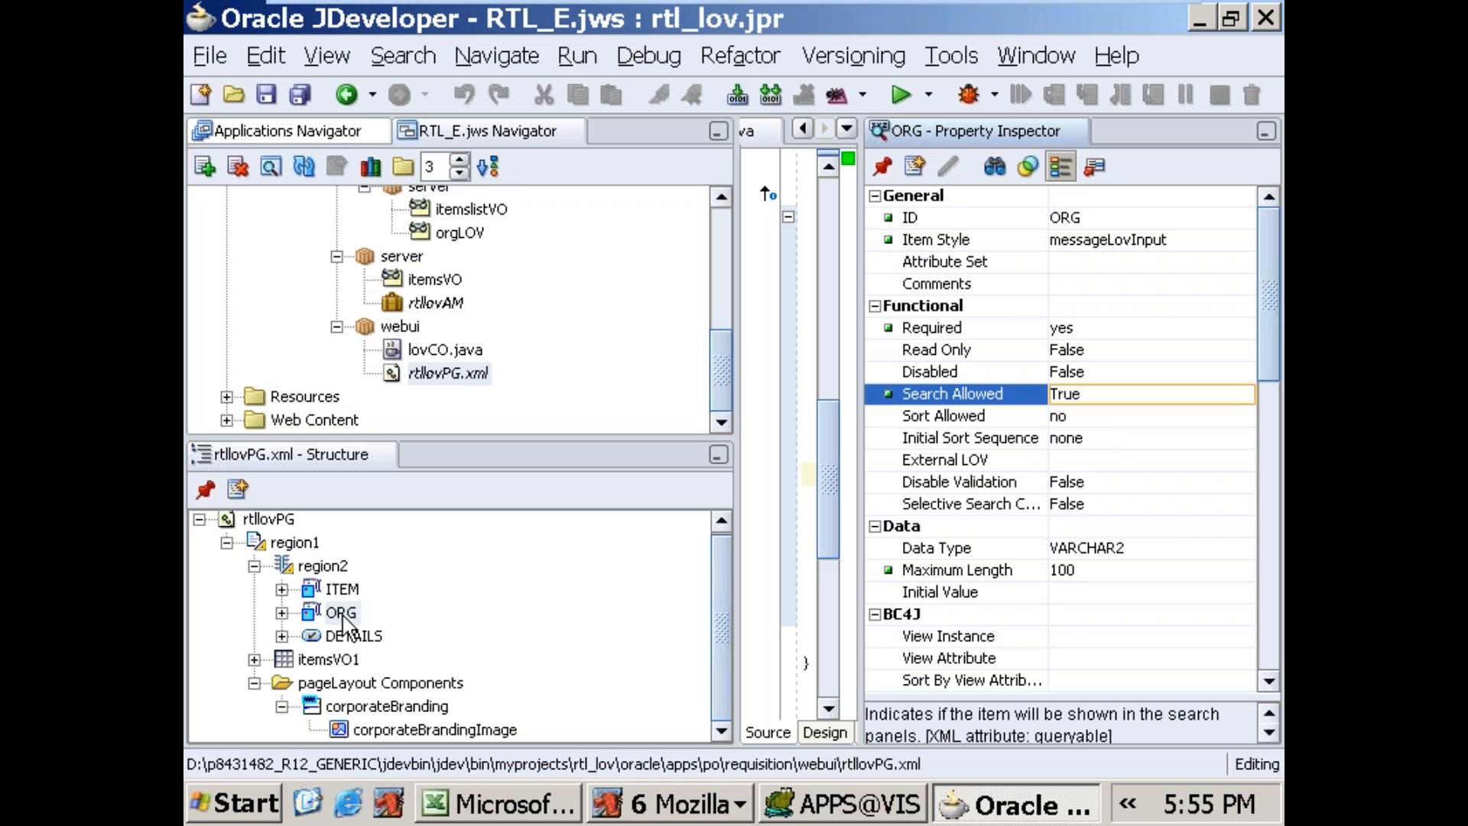
Step: Start a wizard-built table in the ORG item's region4, using the rtl_lov rtllovAM application module and its orgLOV1 view usage
{"action": "left_click", "coordinate": [282, 613]}
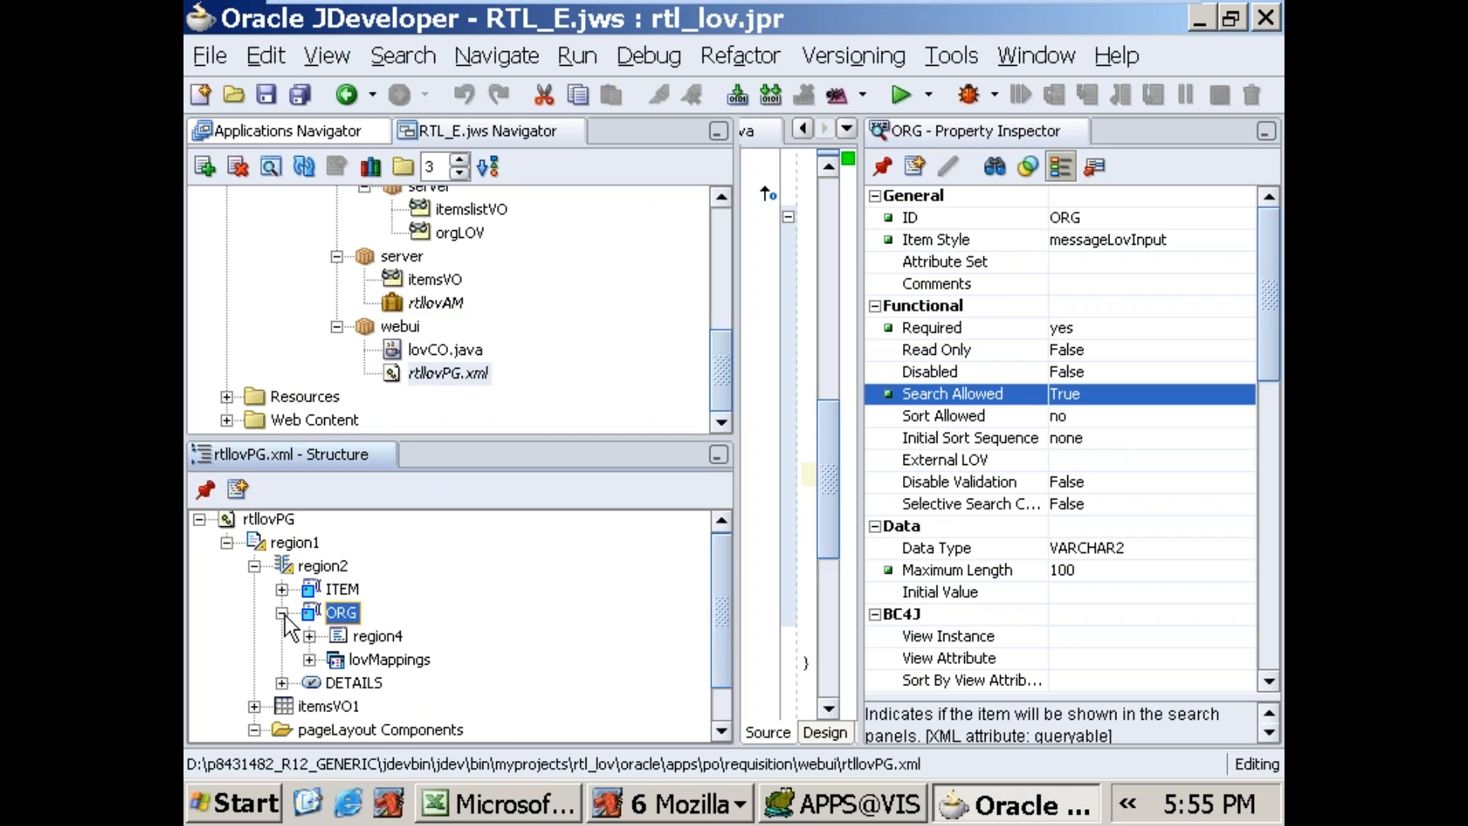
{"action": "left_click", "coordinate": [357, 638]}
{"action": "left_click", "coordinate": [364, 658]}
{"action": "left_click", "coordinate": [340, 640]}
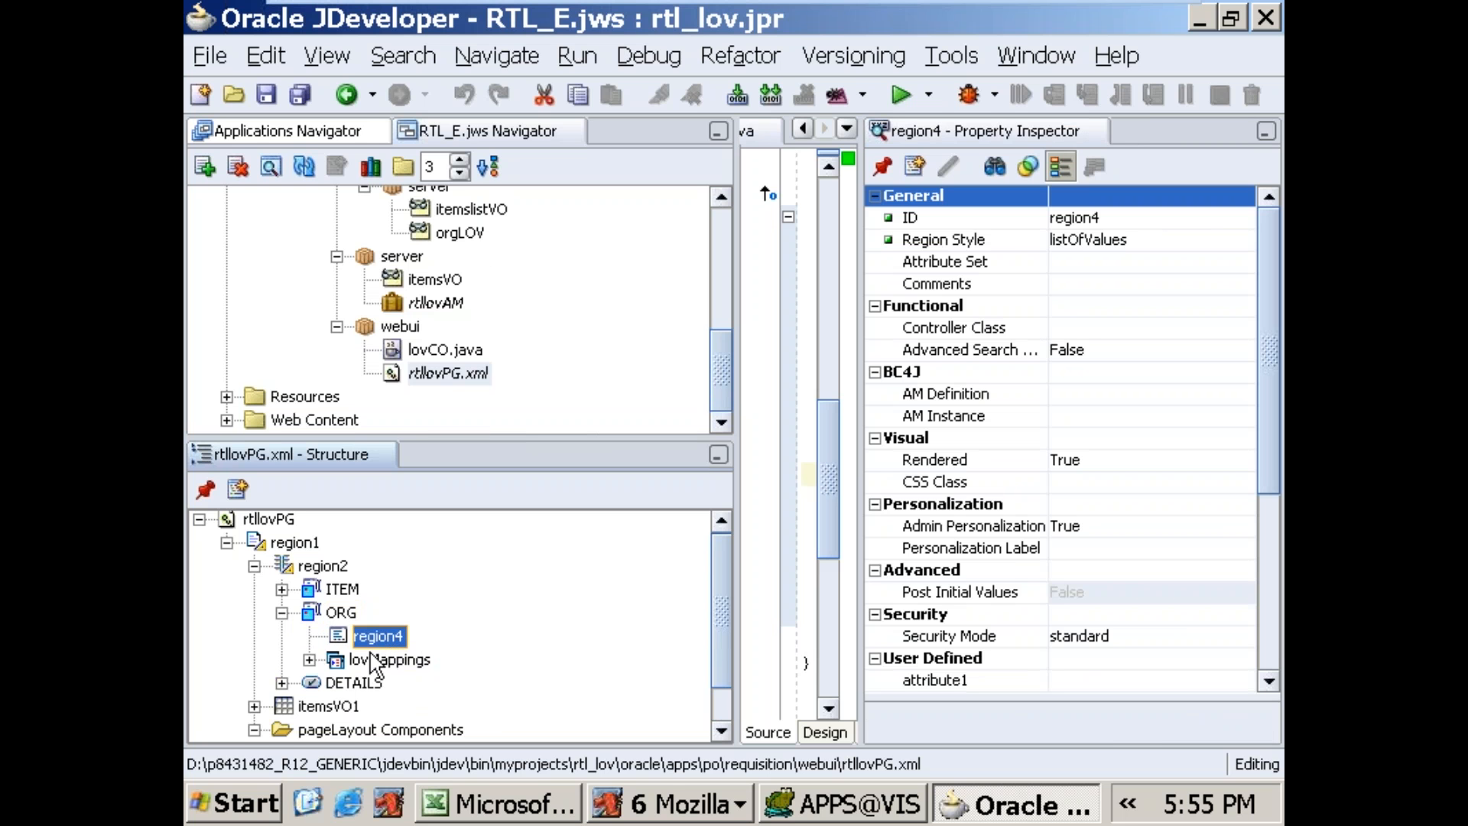
{"action": "left_click", "coordinate": [310, 659]}
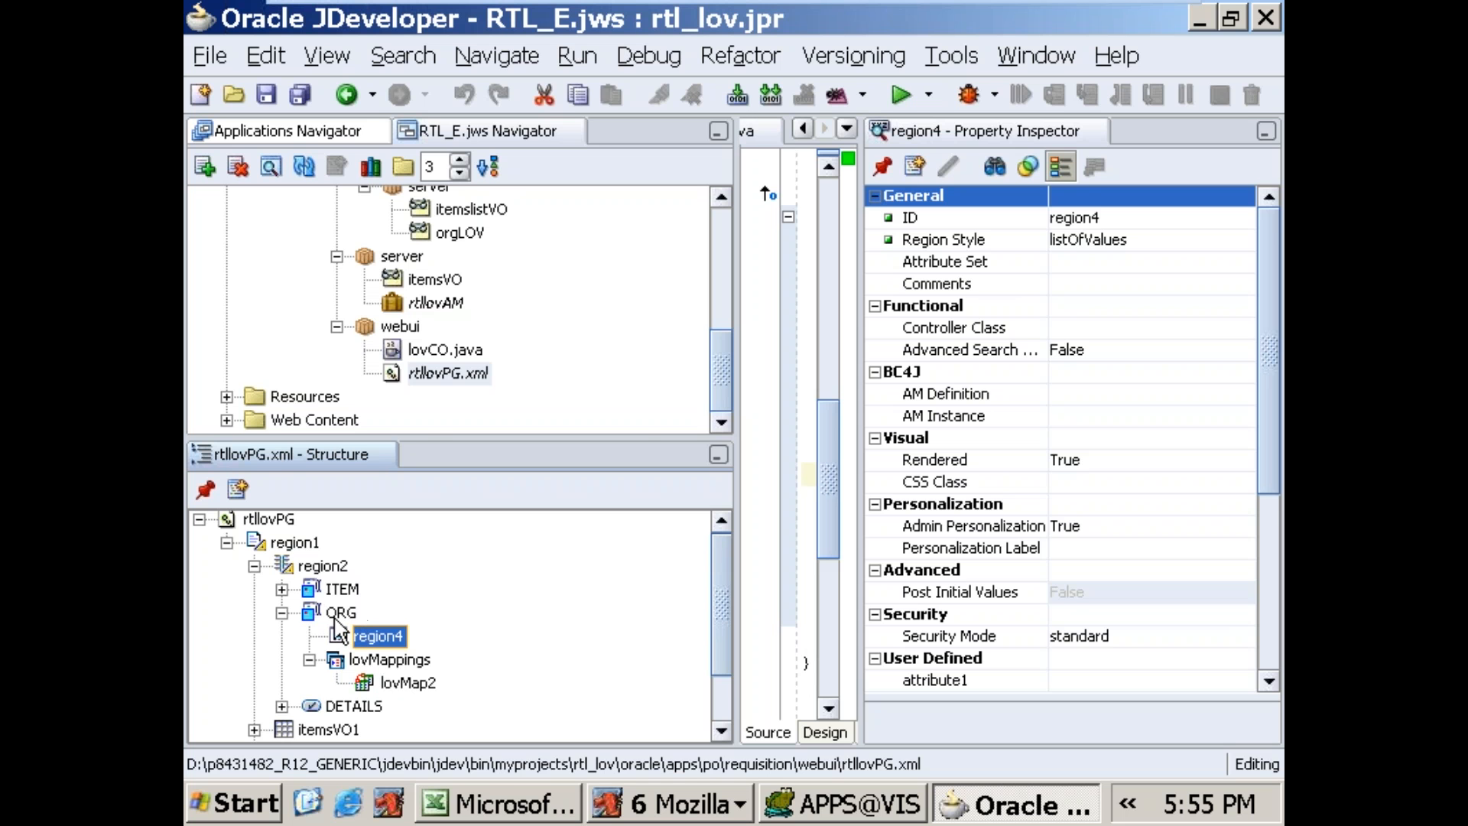
{"action": "right_click", "coordinate": [376, 632]}
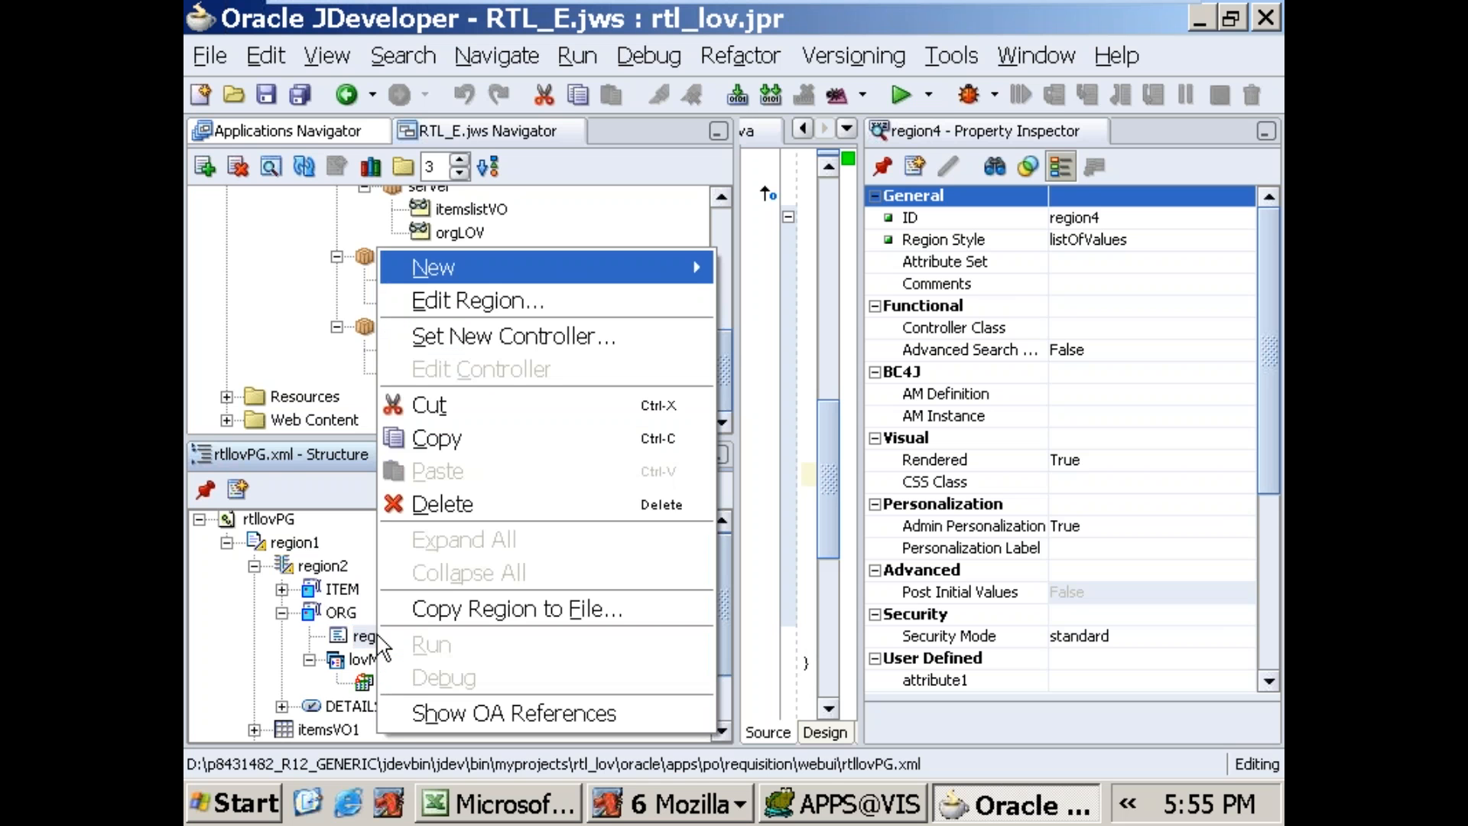
{"action": "mouse_move", "coordinate": [470, 287]}
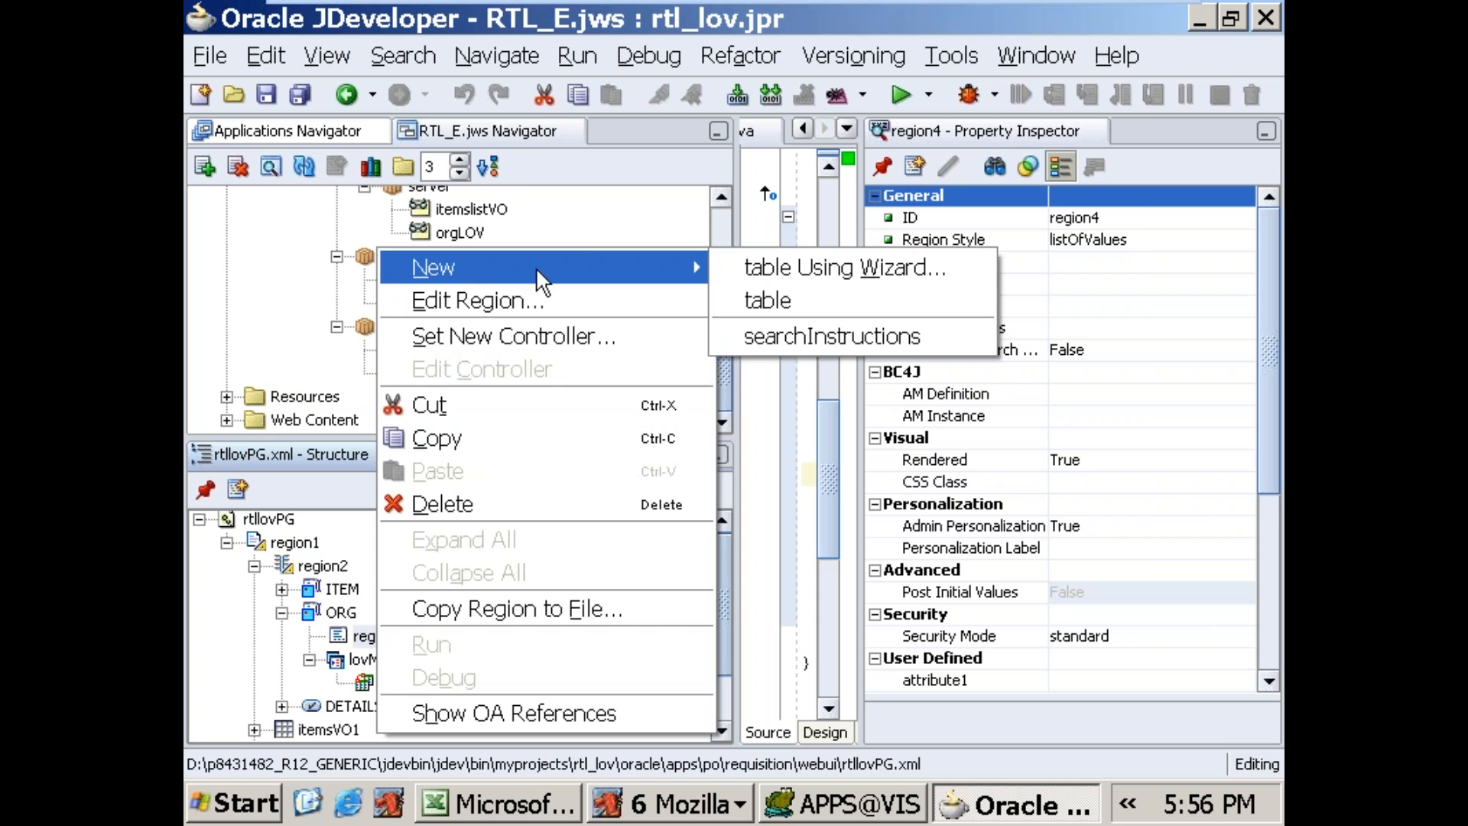
{"action": "left_click", "coordinate": [768, 264]}
{"action": "left_click", "coordinate": [902, 592]}
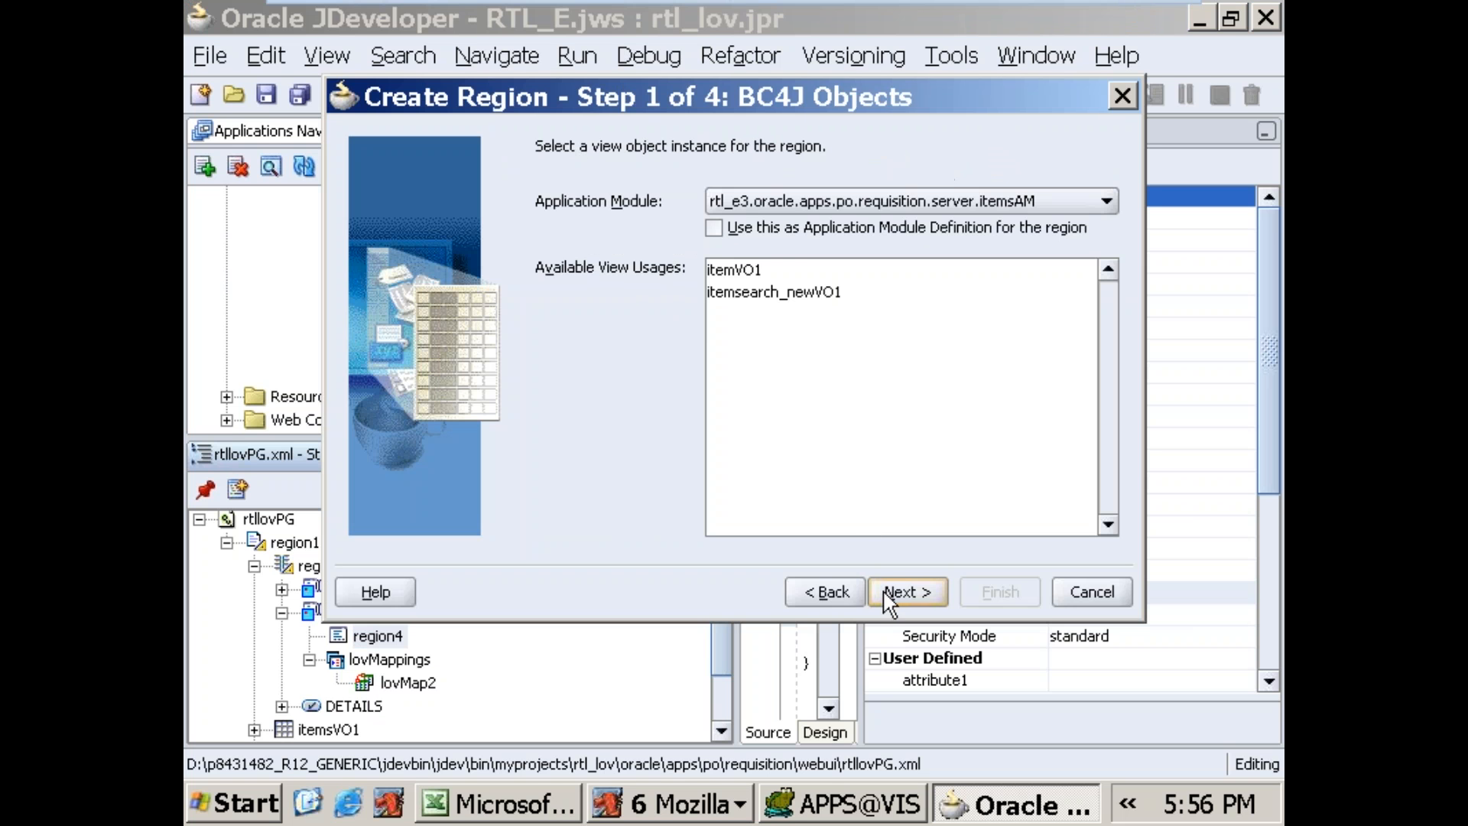
{"action": "left_click", "coordinate": [1012, 200]}
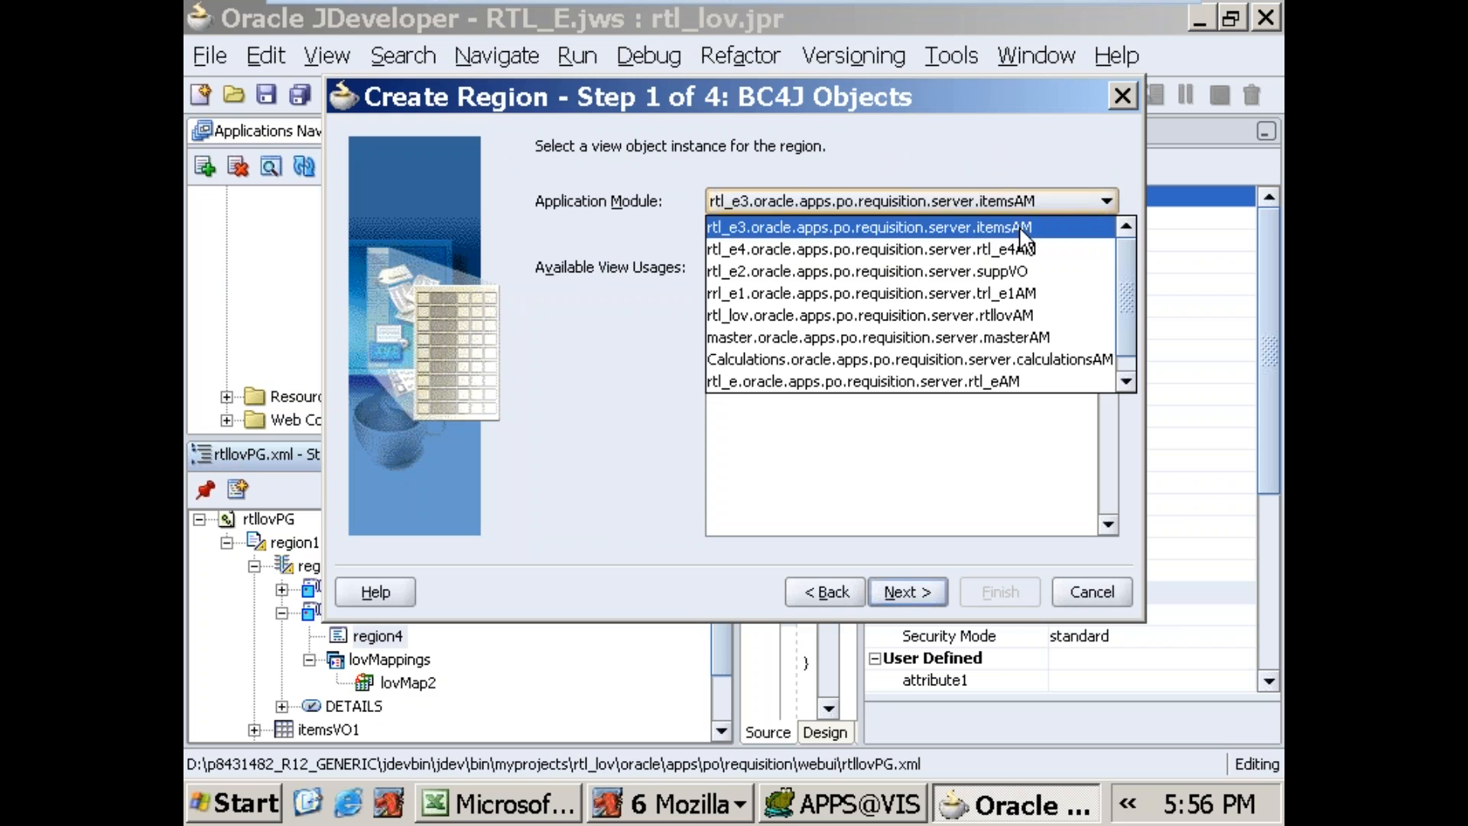
{"action": "left_click", "coordinate": [1025, 315]}
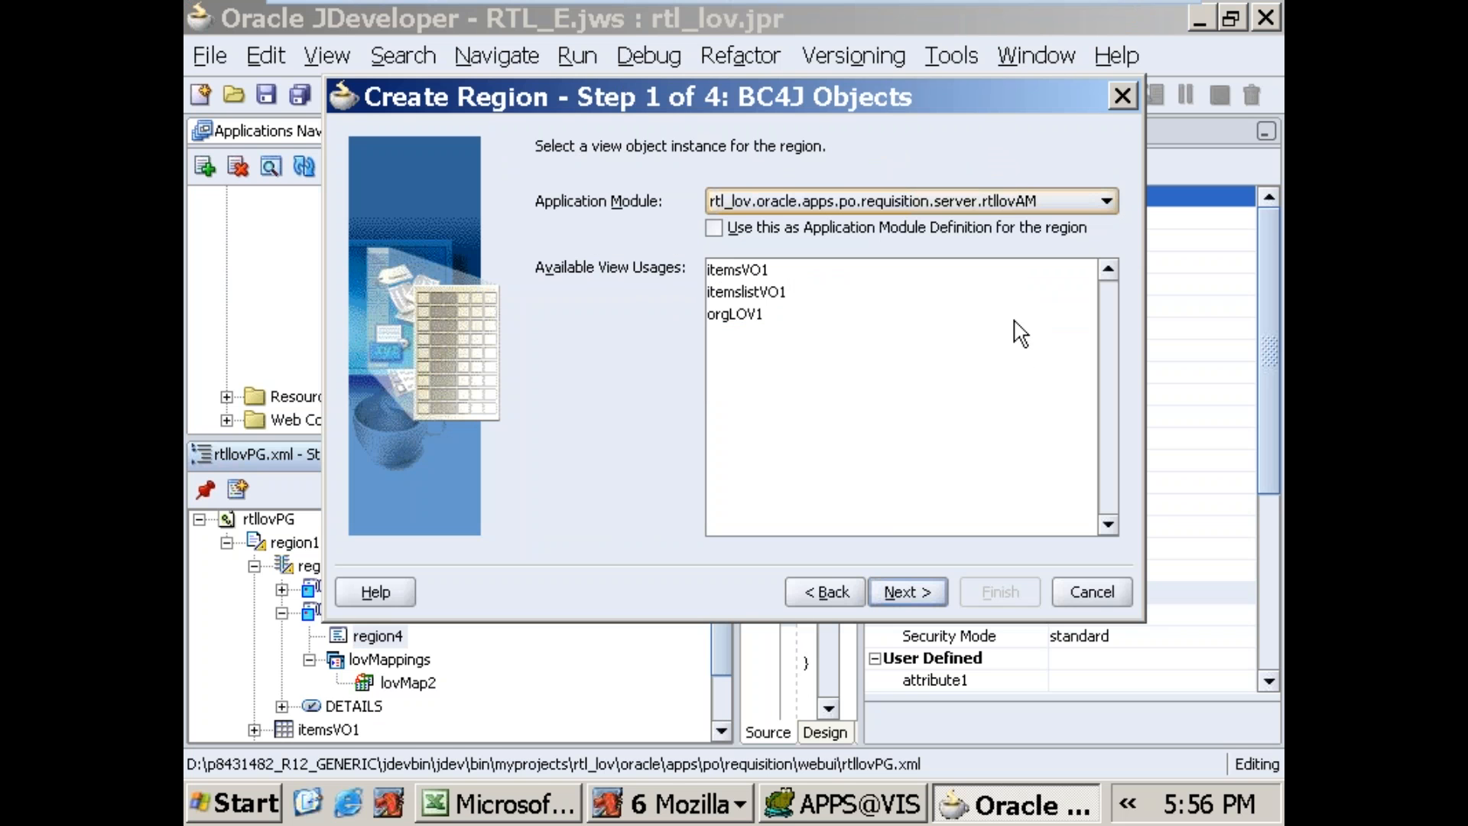
{"action": "left_click", "coordinate": [760, 316]}
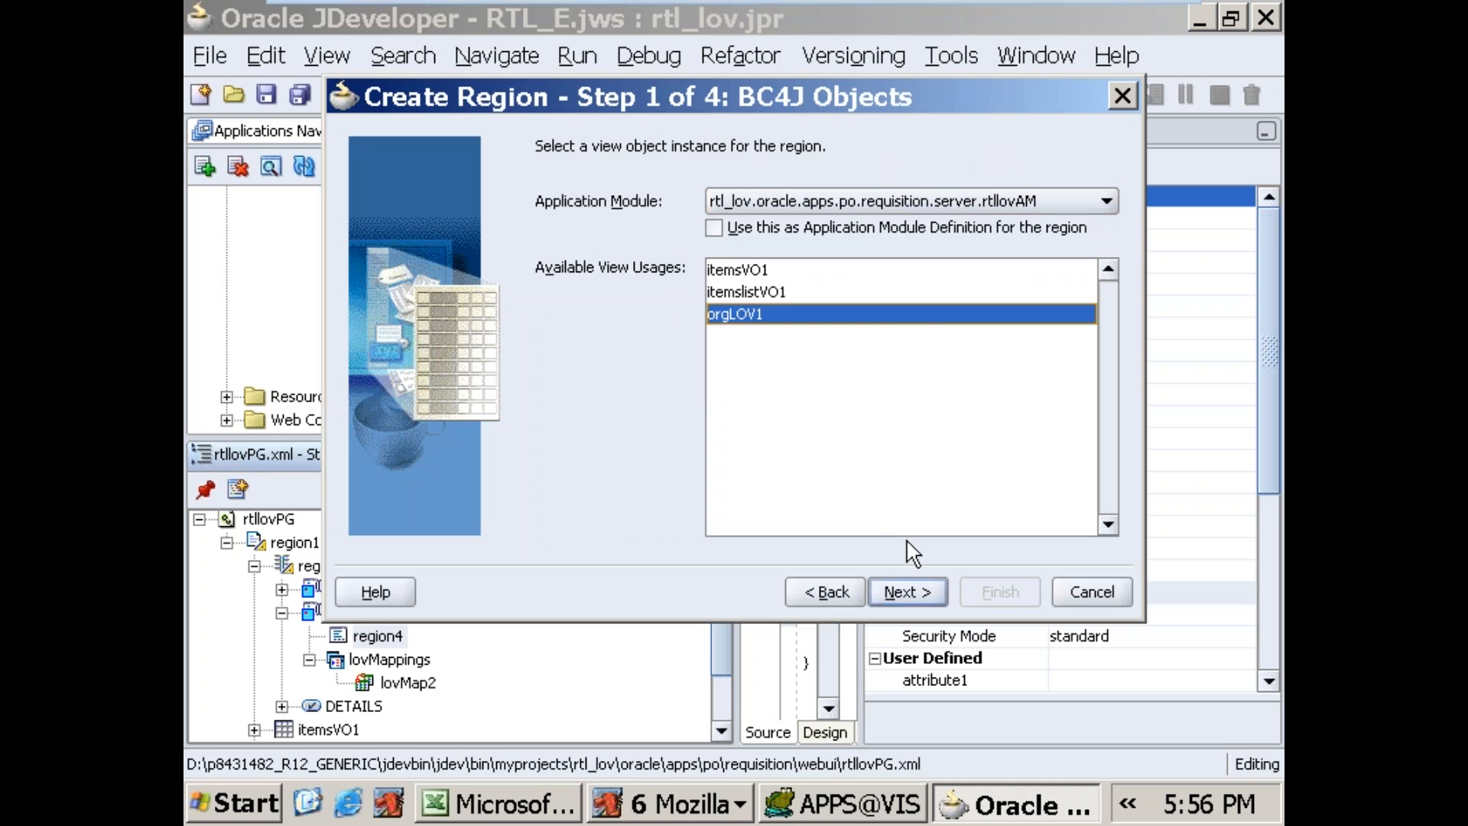
{"action": "left_click", "coordinate": [912, 589]}
{"action": "left_click", "coordinate": [912, 595]}
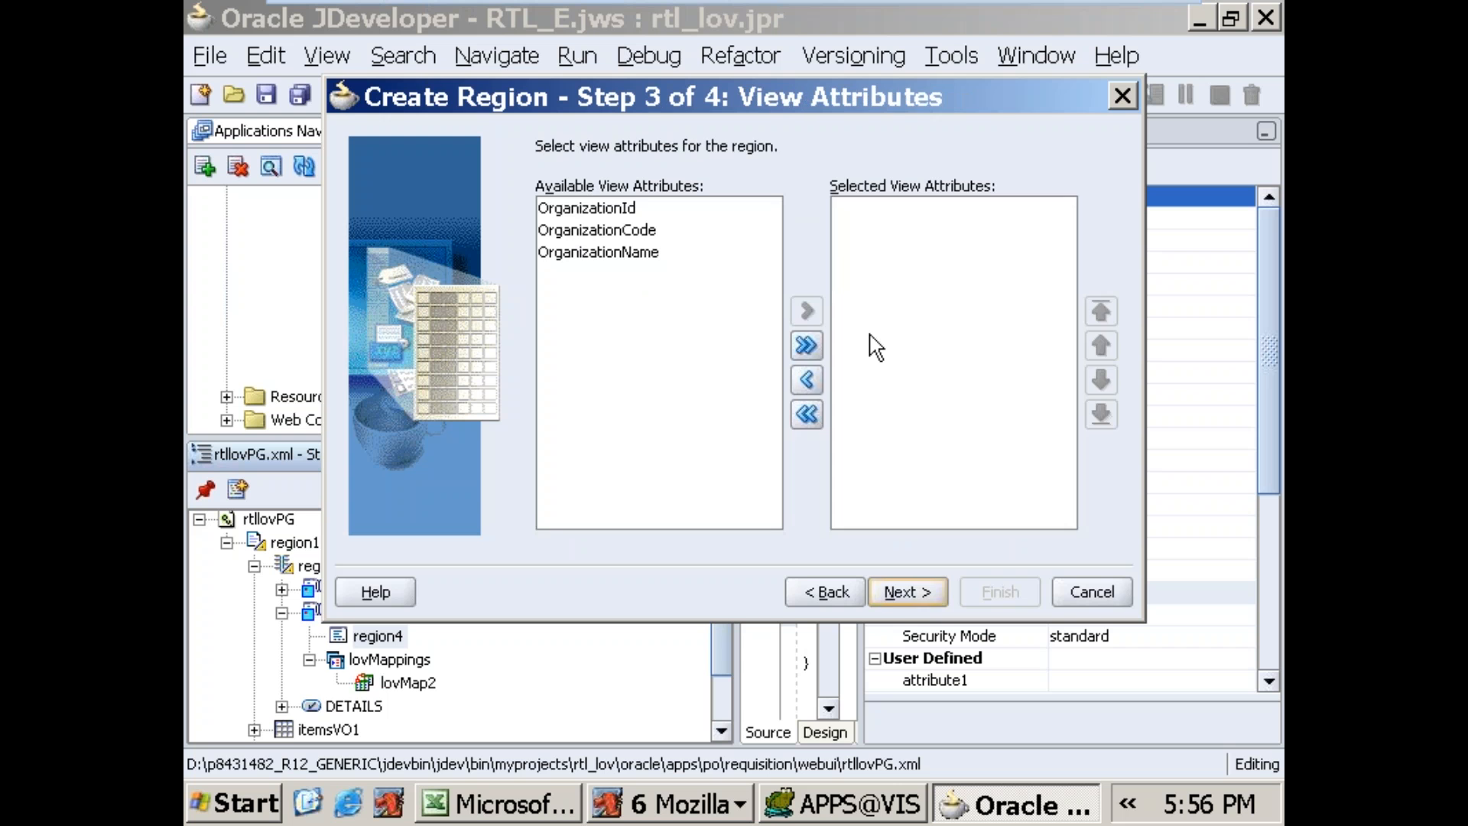
Step: Include all available organization attributes in the table and finish the region wizard with the default item properties
{"action": "left_click", "coordinate": [806, 345]}
{"action": "left_click", "coordinate": [914, 592]}
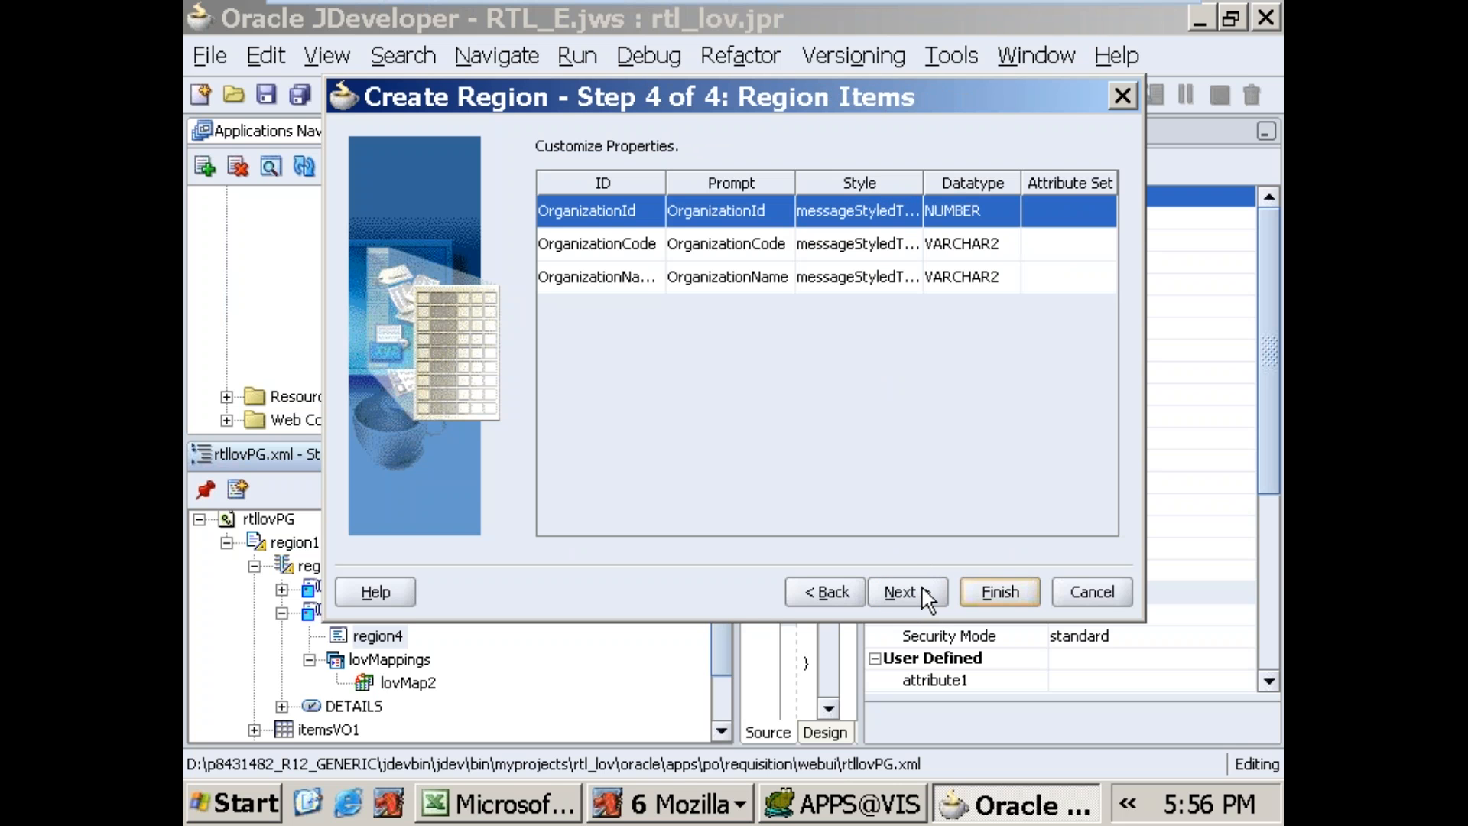
{"action": "left_click", "coordinate": [920, 589]}
{"action": "left_click", "coordinate": [990, 592]}
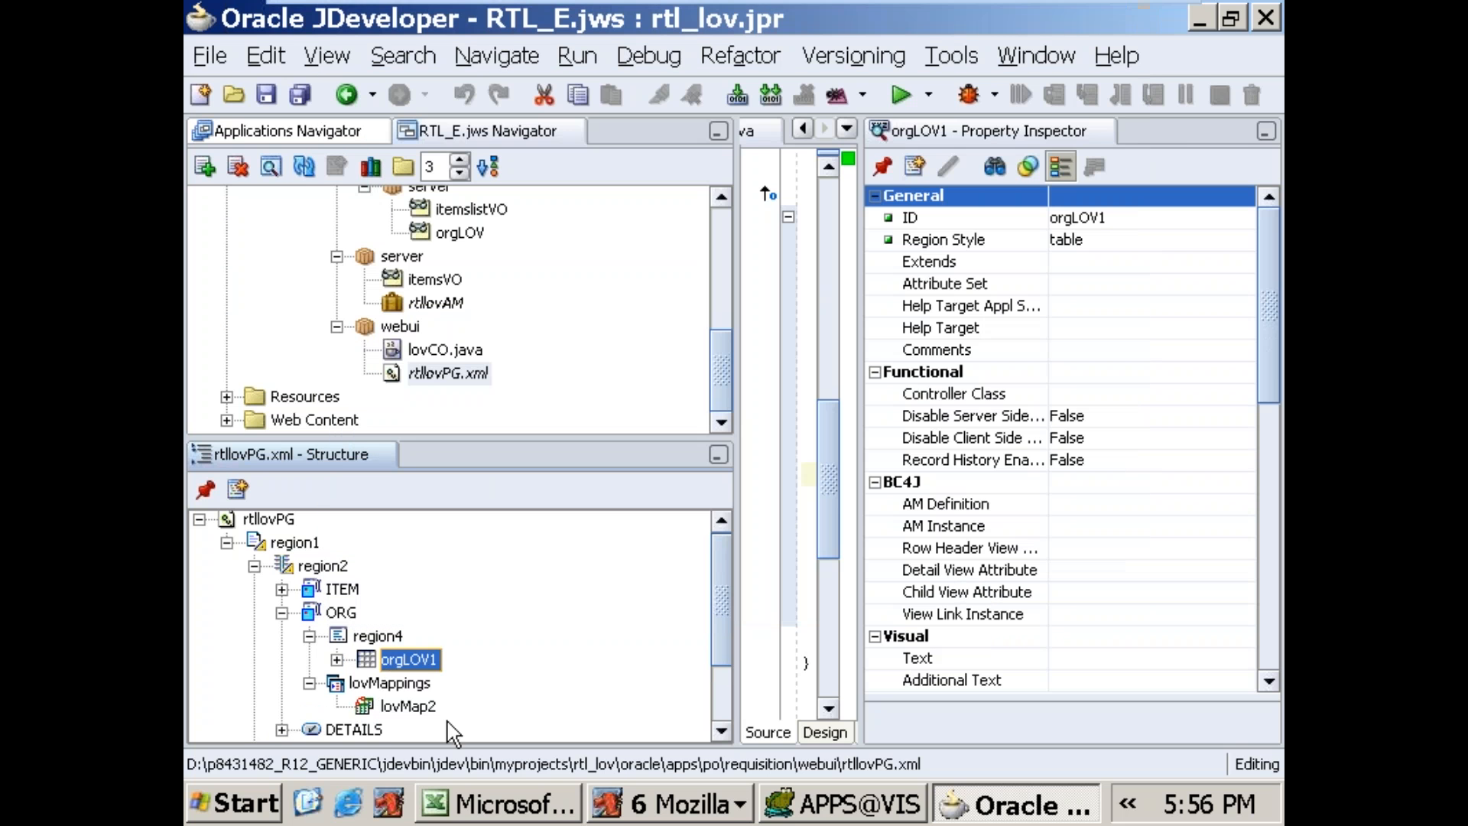
Step: Set Search Allowed to True for the OrganizationId item in the orgLOV1 table
{"action": "left_click", "coordinate": [337, 659]}
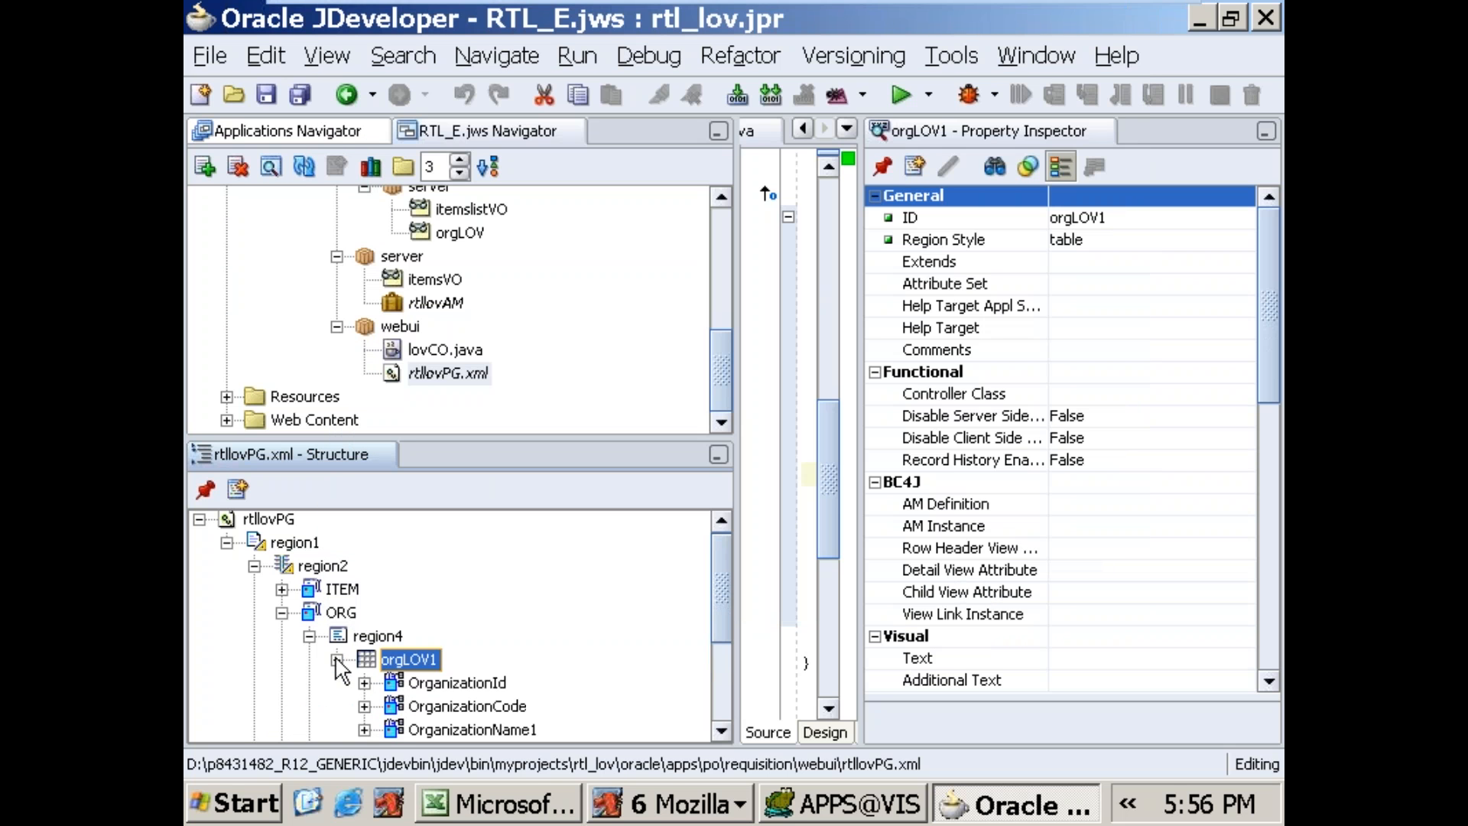
{"action": "scroll", "coordinate": [713, 586], "scroll_direction": "down", "scroll_amount": 1}
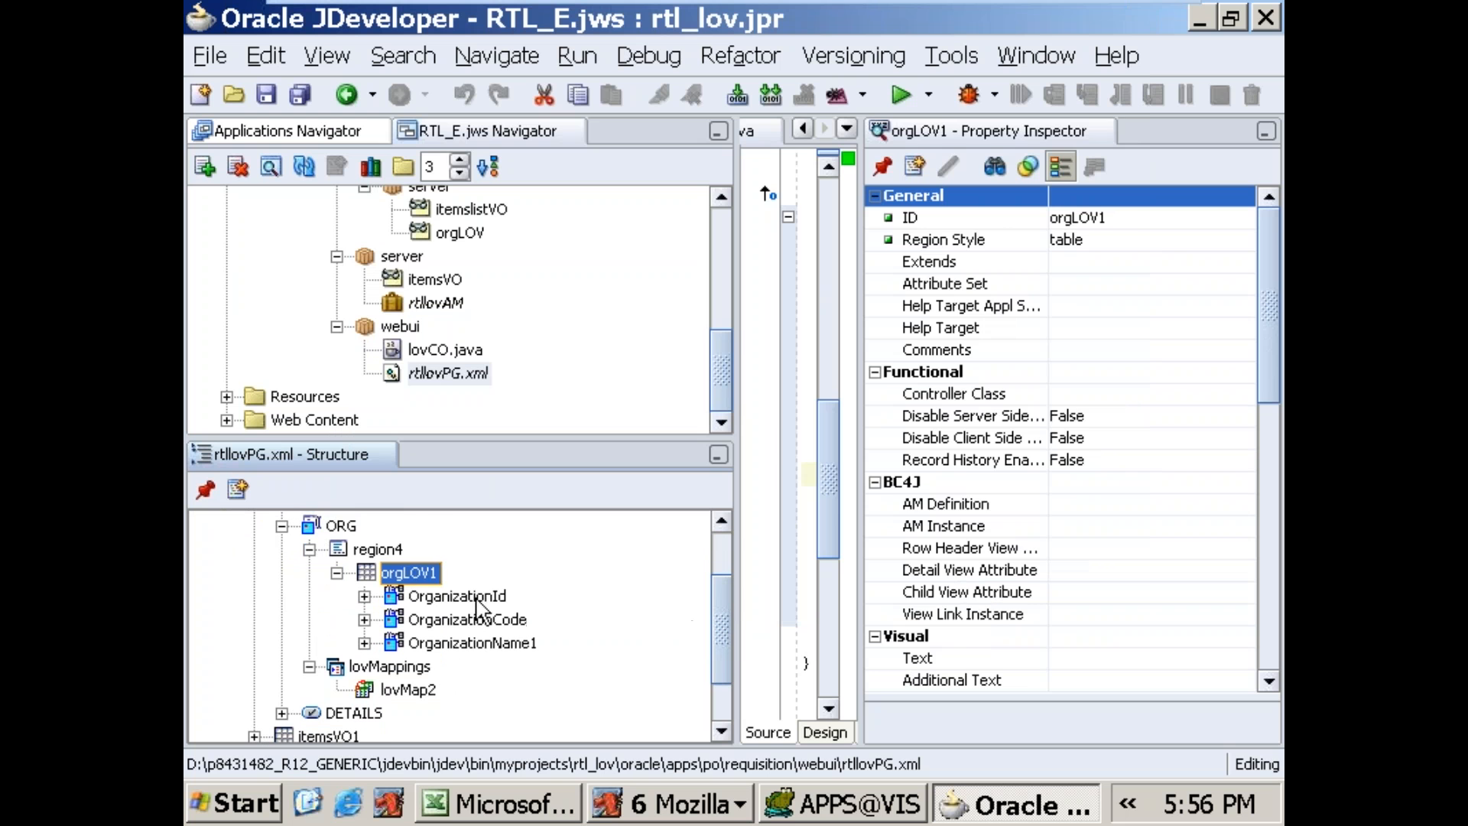
{"action": "left_click", "coordinate": [474, 599]}
{"action": "left_click", "coordinate": [1126, 372]}
{"action": "left_click", "coordinate": [1099, 418]}
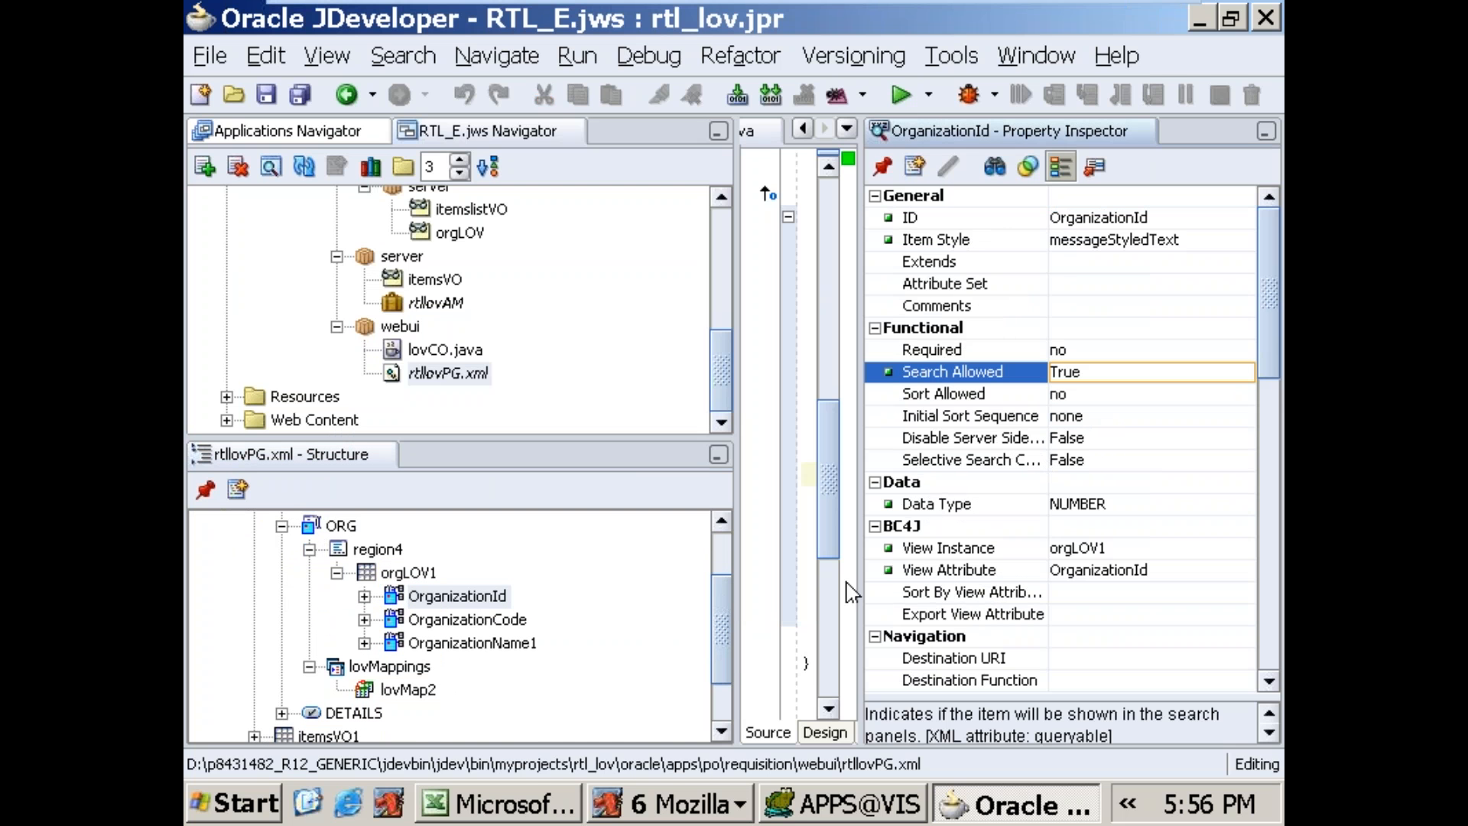
Step: Define the lovMap2 mapping with OrganizationName1 as LOV Region Item and ORG as both Return Item and Criteria Item
{"action": "left_click", "coordinate": [406, 690]}
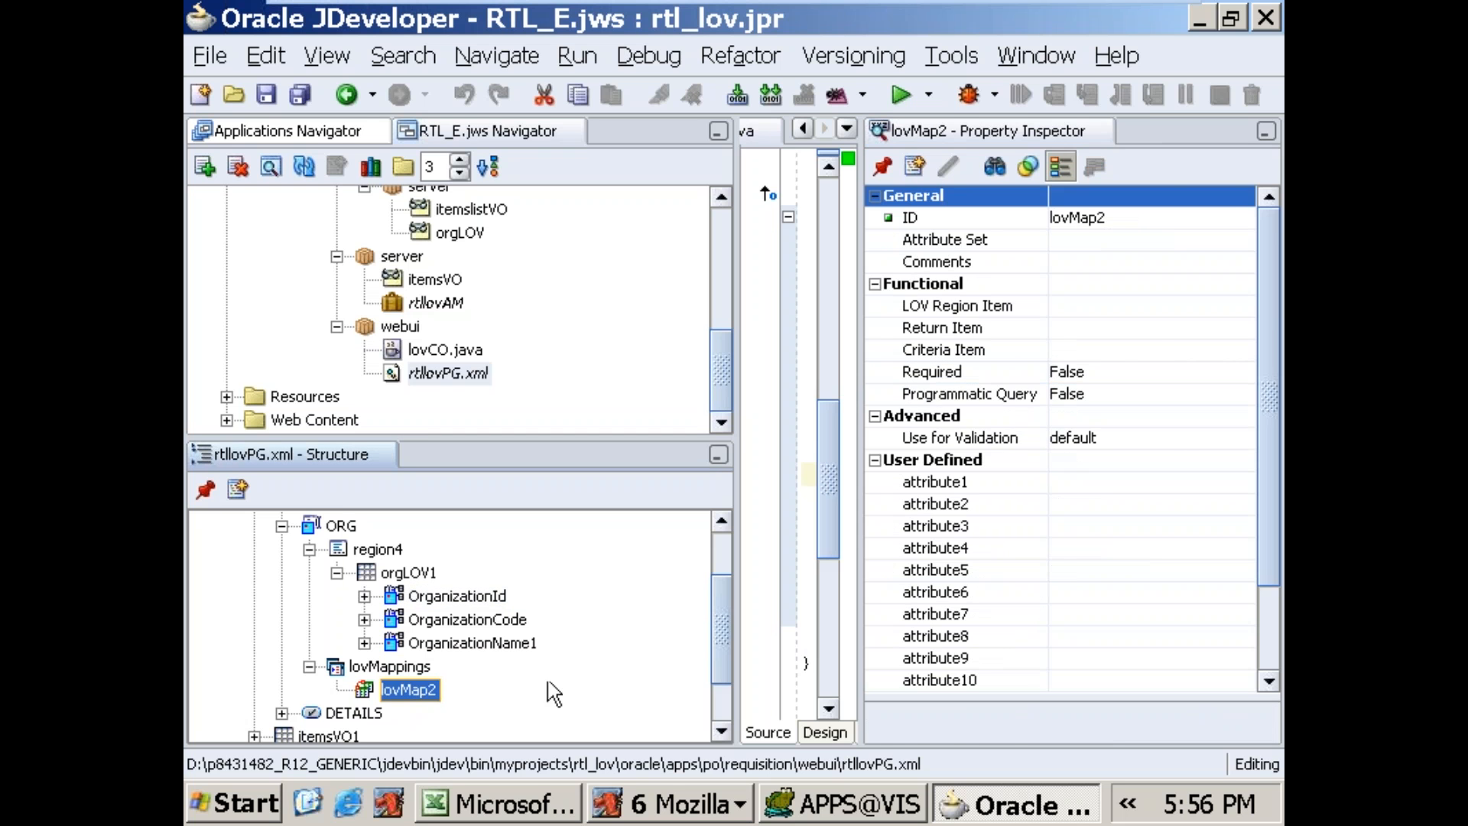
{"action": "left_click", "coordinate": [1169, 306]}
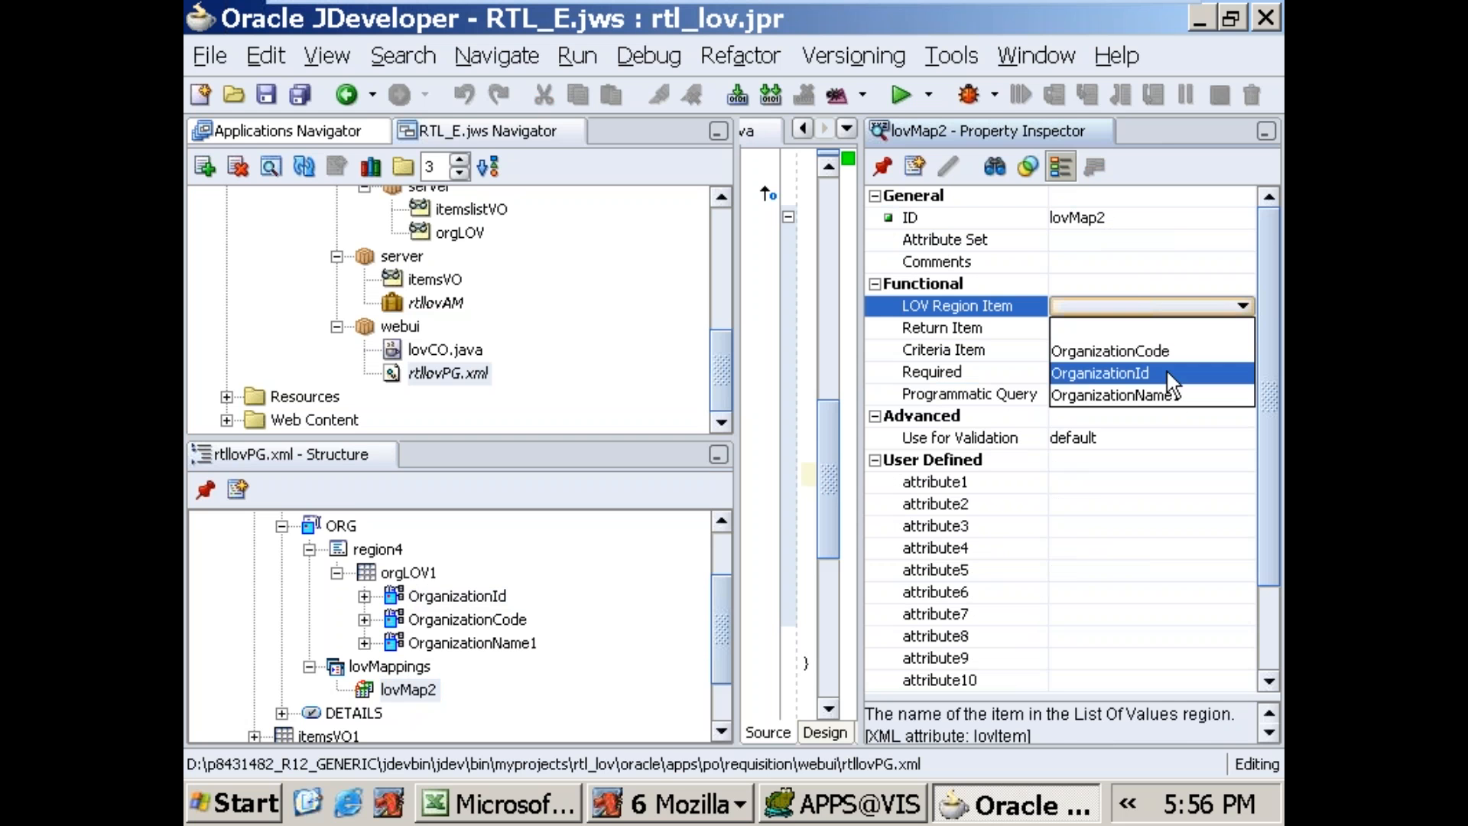
{"action": "left_click", "coordinate": [1172, 398]}
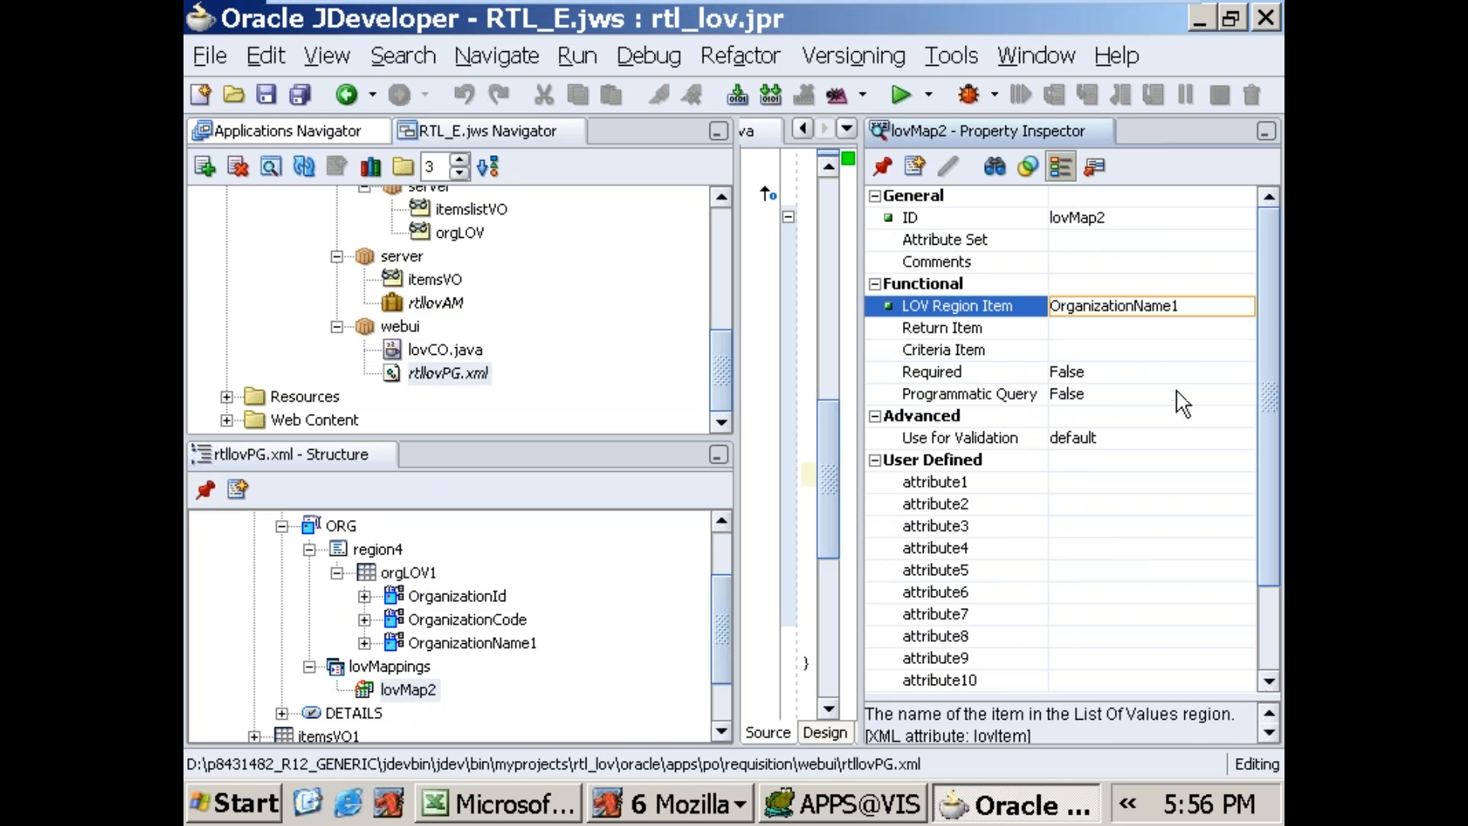
{"action": "left_click", "coordinate": [1168, 327]}
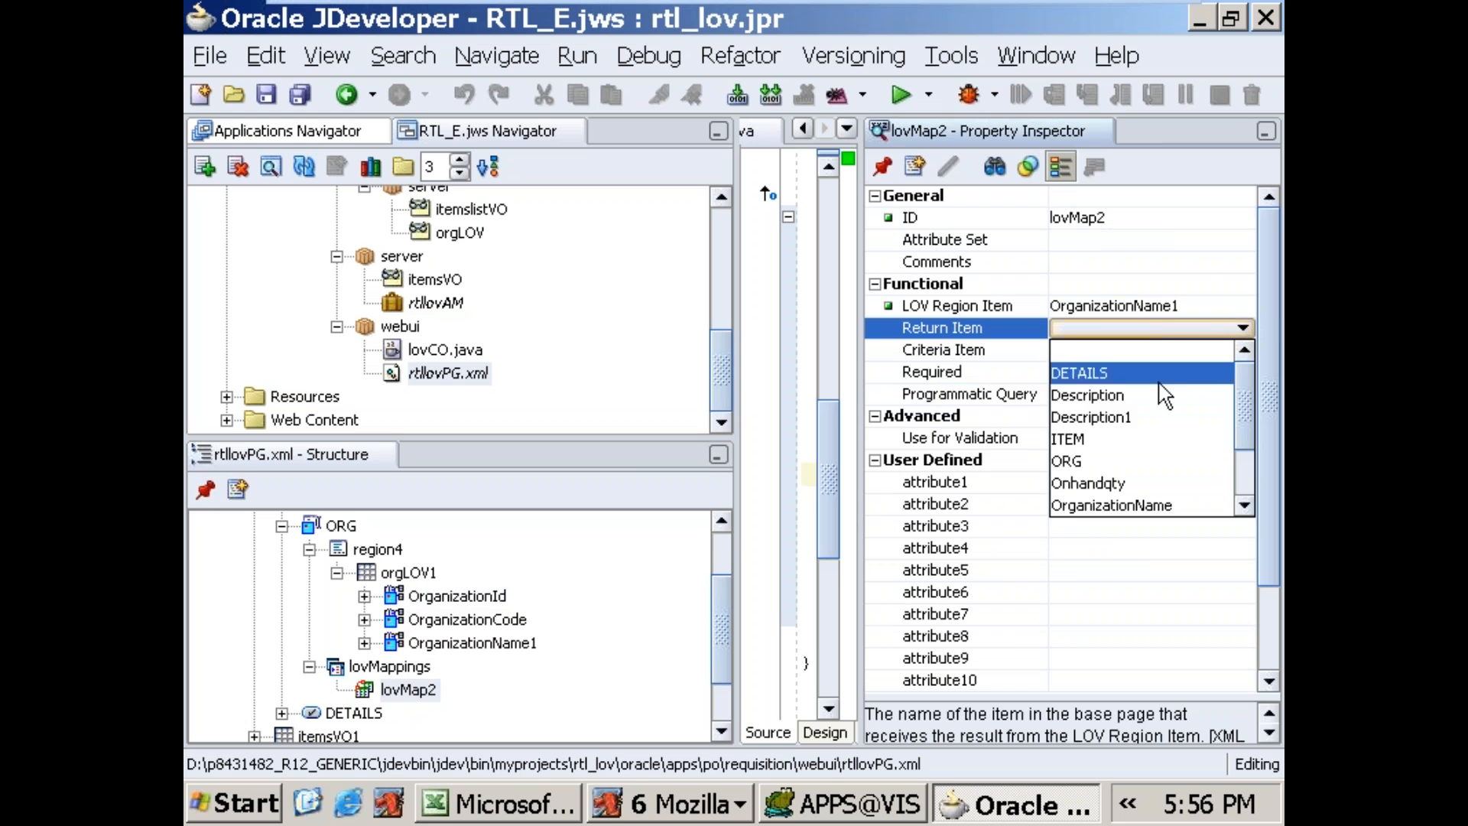
{"action": "left_click", "coordinate": [1147, 459]}
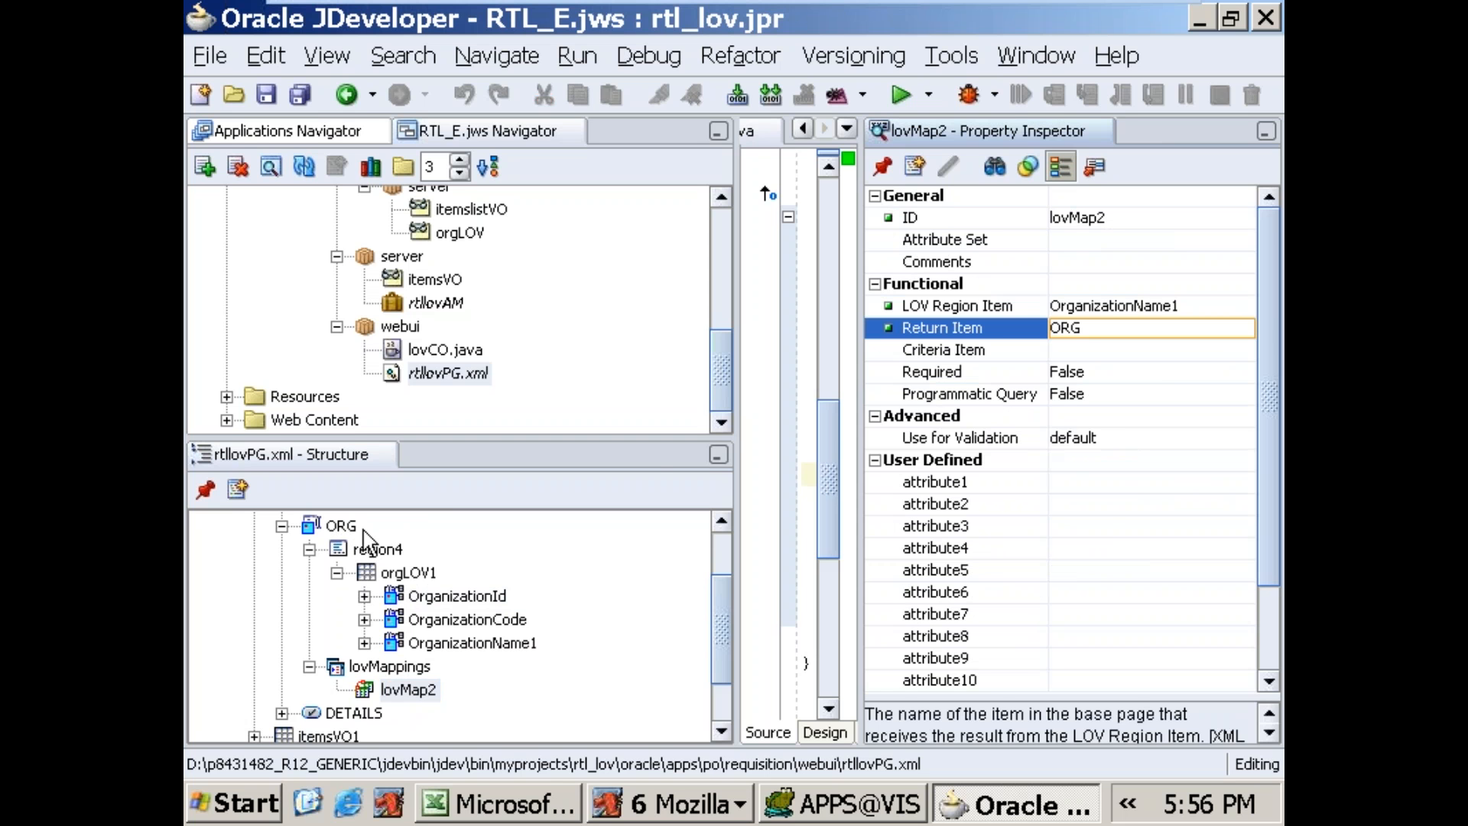
{"action": "left_click", "coordinate": [1142, 348]}
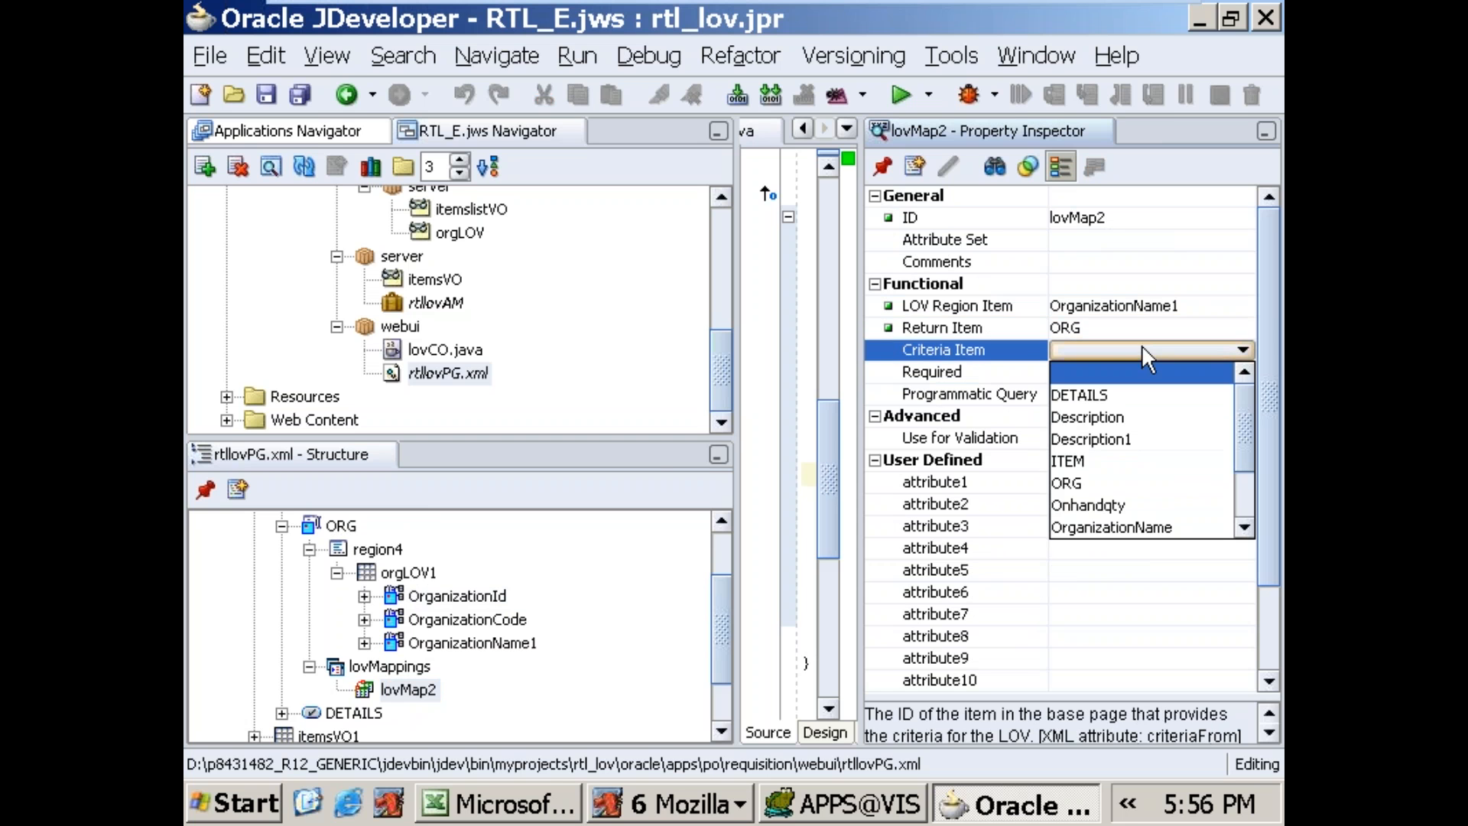
{"action": "left_click", "coordinate": [1096, 481]}
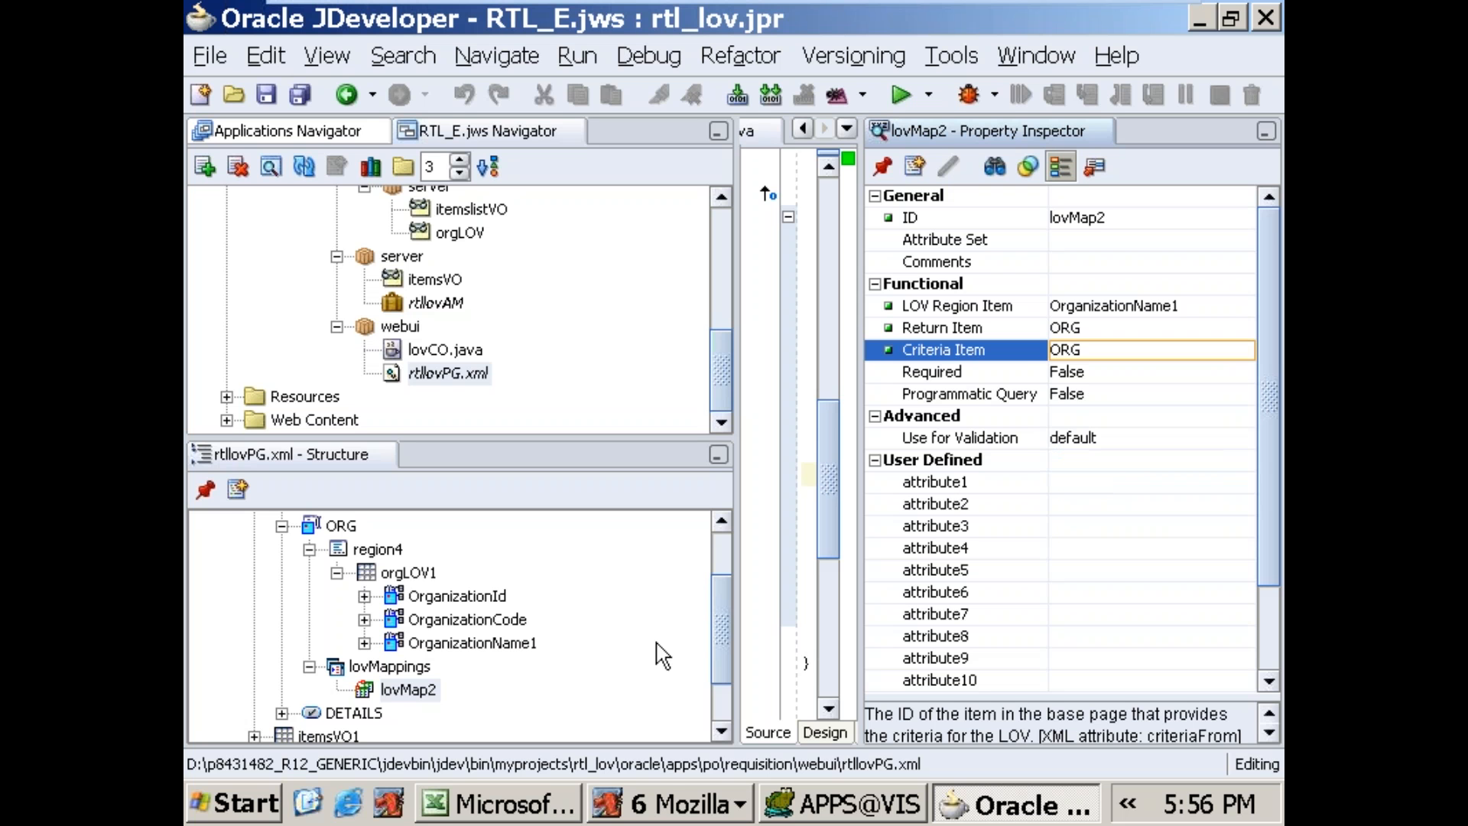
{"action": "left_click", "coordinate": [413, 690]}
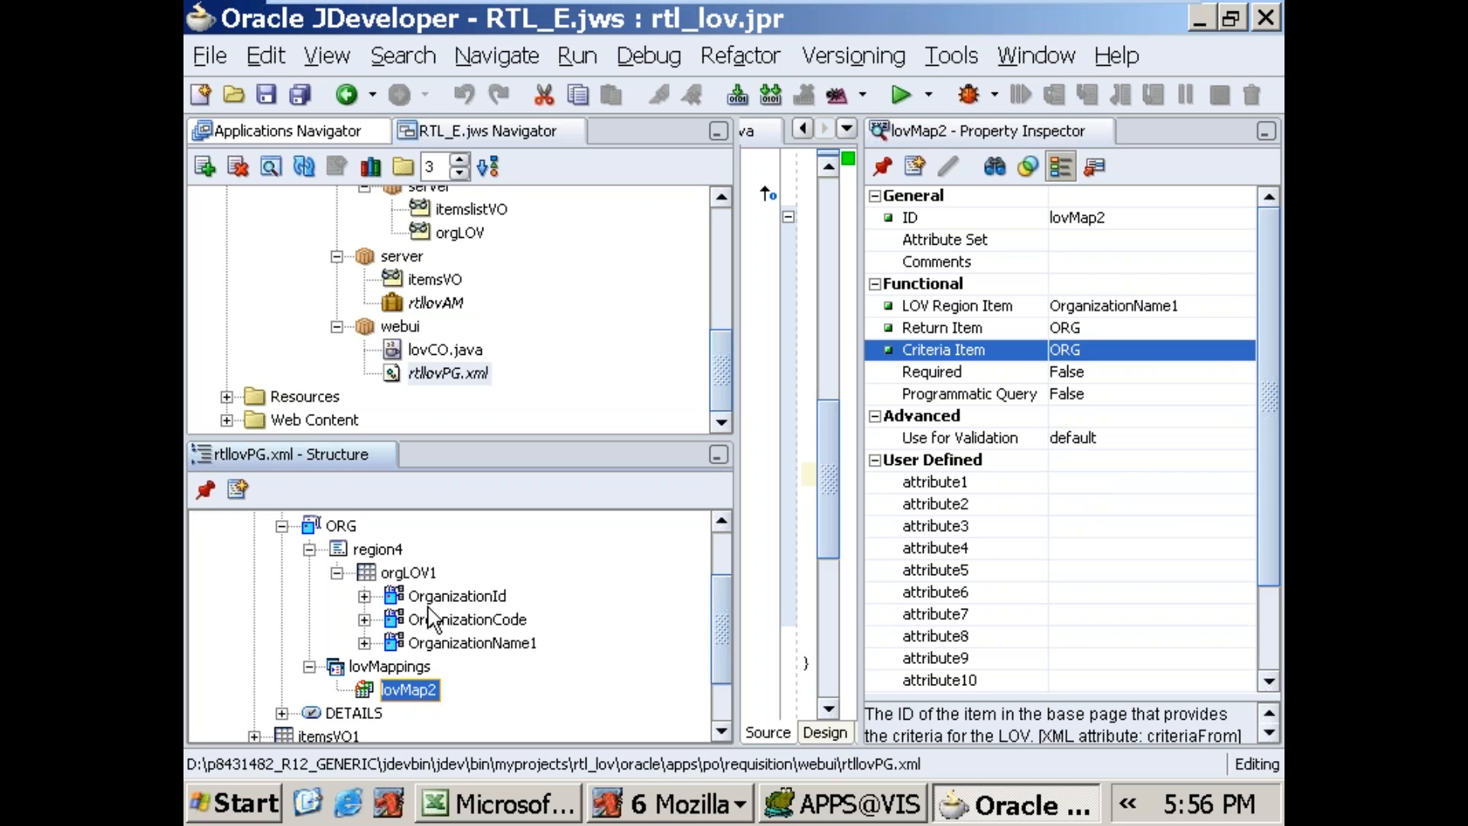
{"action": "left_click", "coordinate": [398, 575]}
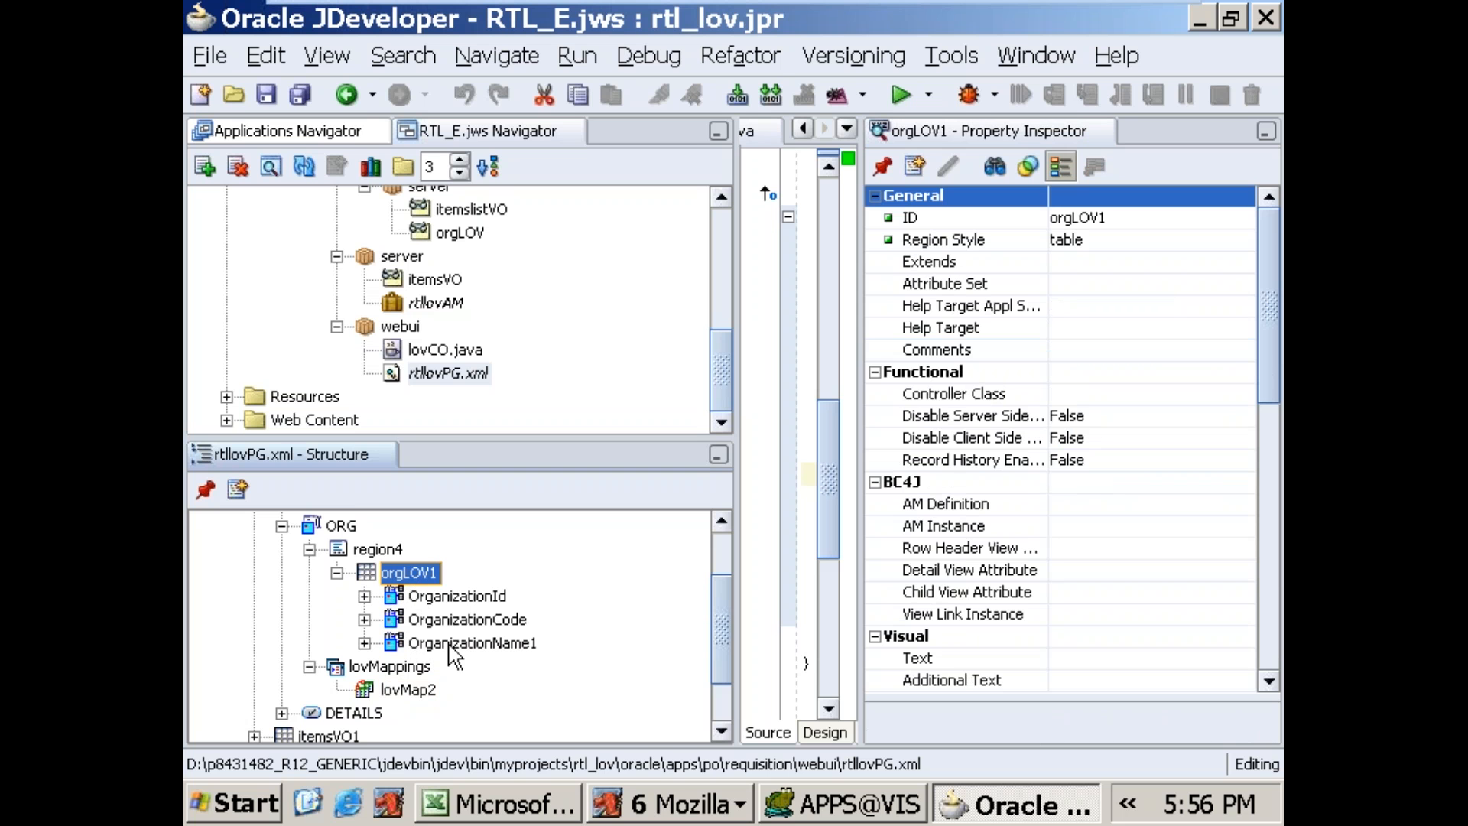
{"action": "left_click", "coordinate": [410, 692]}
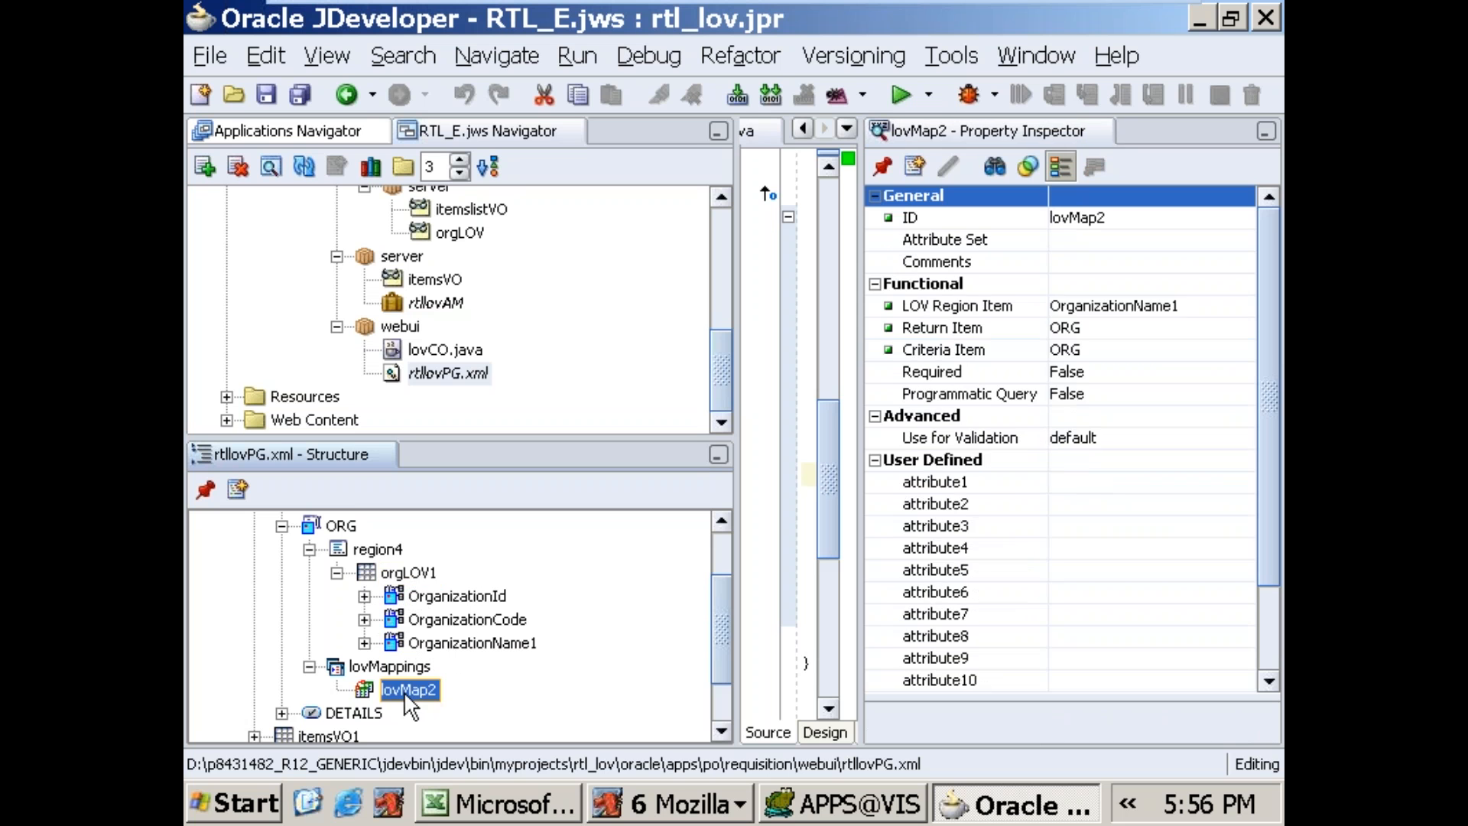
Step: Run the rtllovPG.xml page
{"action": "left_click", "coordinate": [472, 378]}
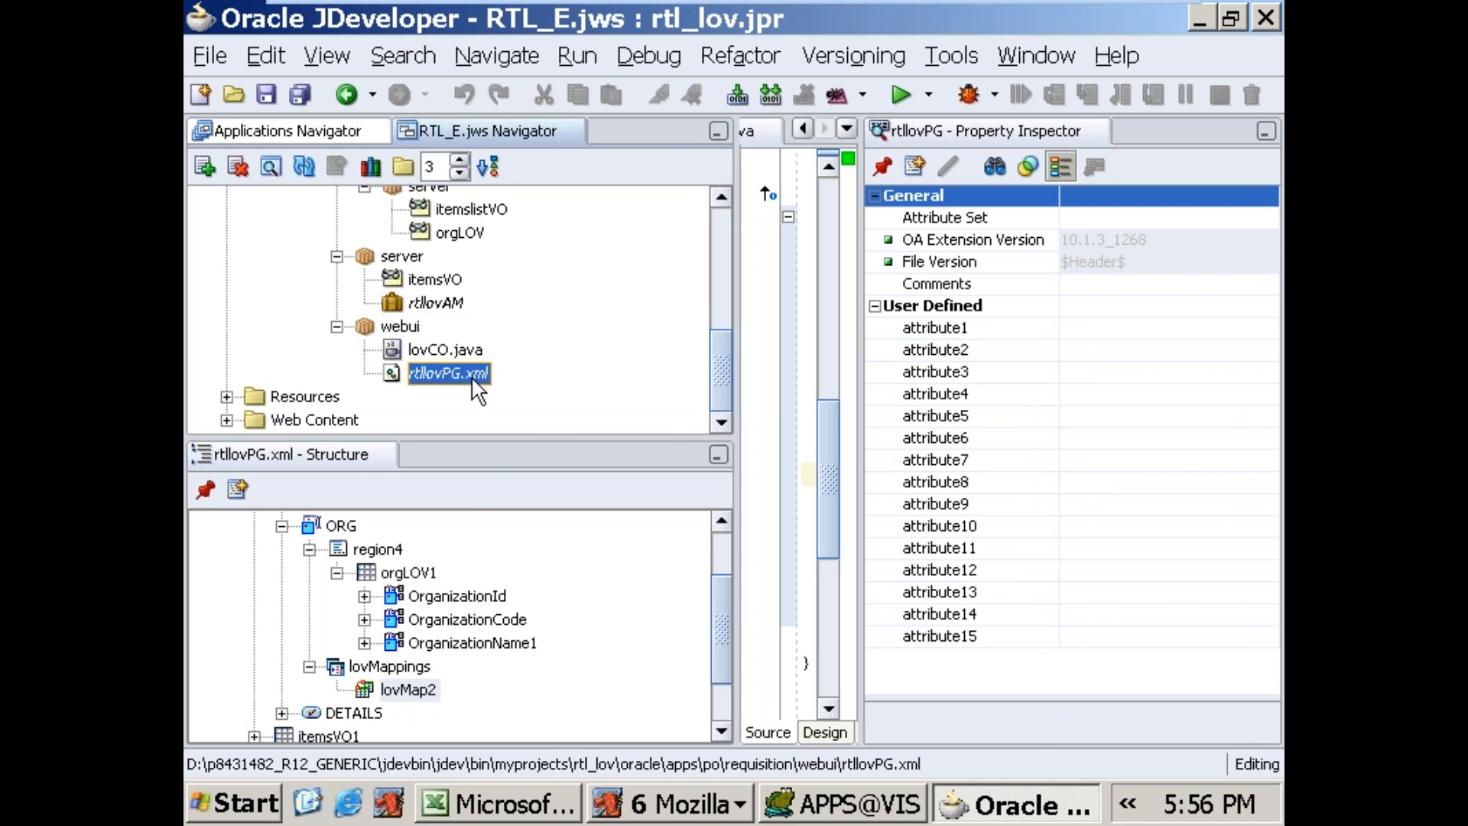
{"action": "right_click", "coordinate": [473, 379]}
{"action": "left_click", "coordinate": [514, 498]}
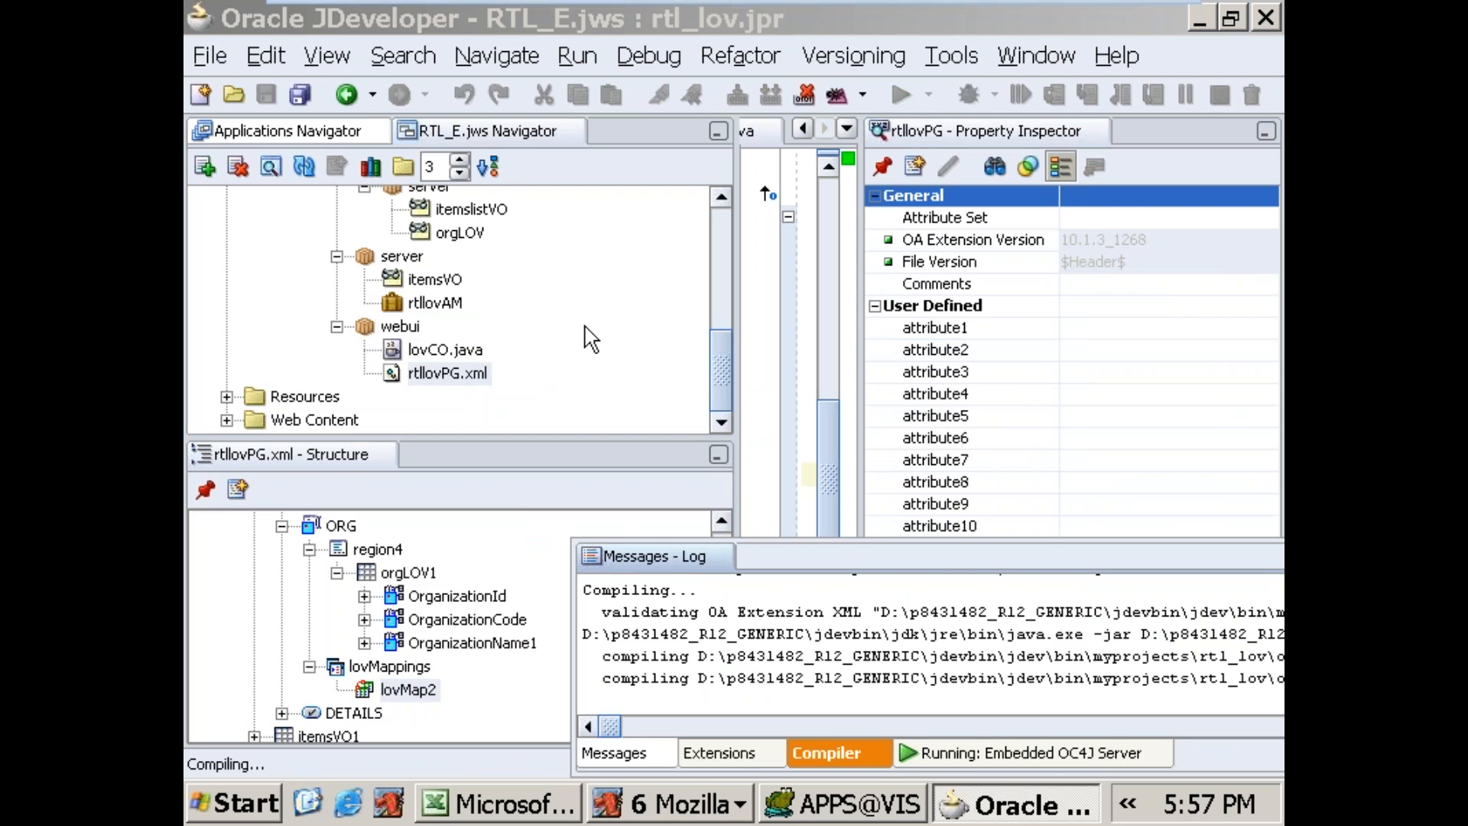
Step: Switch to Excel and review documented LOV creation steps 2 to 7 on Sheet3 of Profiles.xls
{"action": "left_click", "coordinate": [444, 803]}
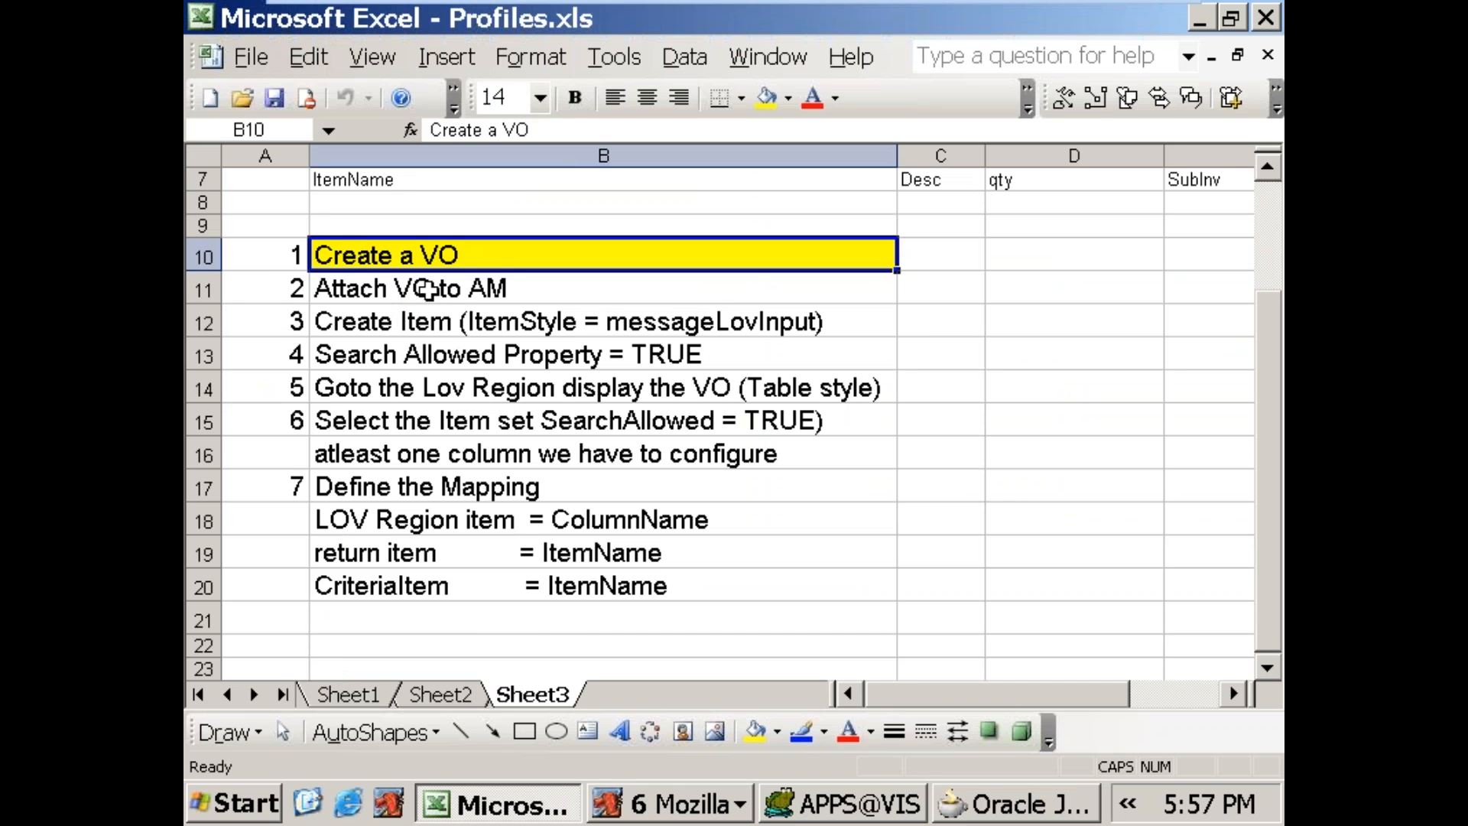
{"action": "left_click", "coordinate": [292, 288]}
{"action": "left_click_drag", "start_coordinate": [292, 288], "coordinate": [340, 585]}
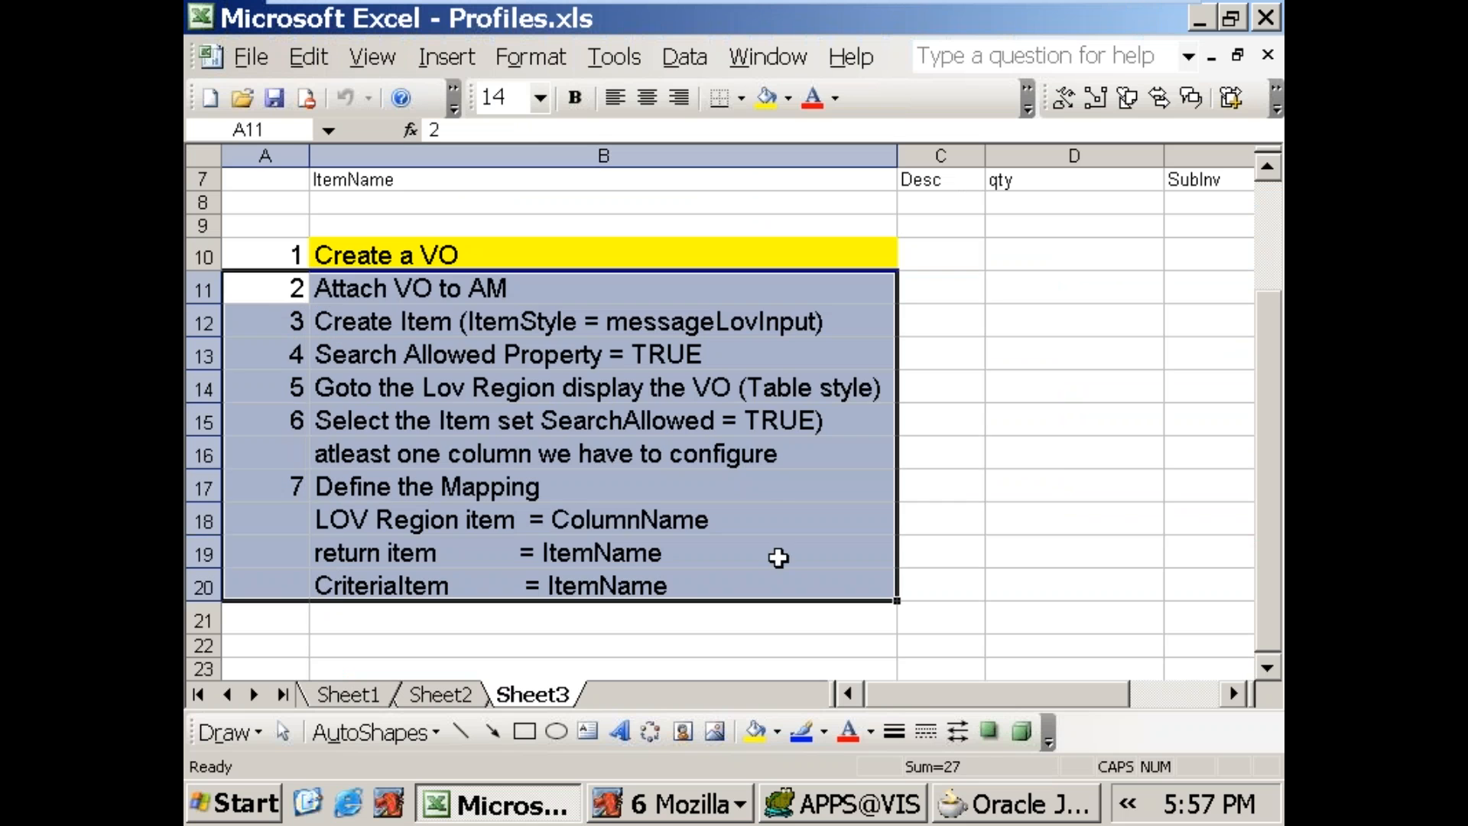
{"action": "left_click", "coordinate": [1053, 472]}
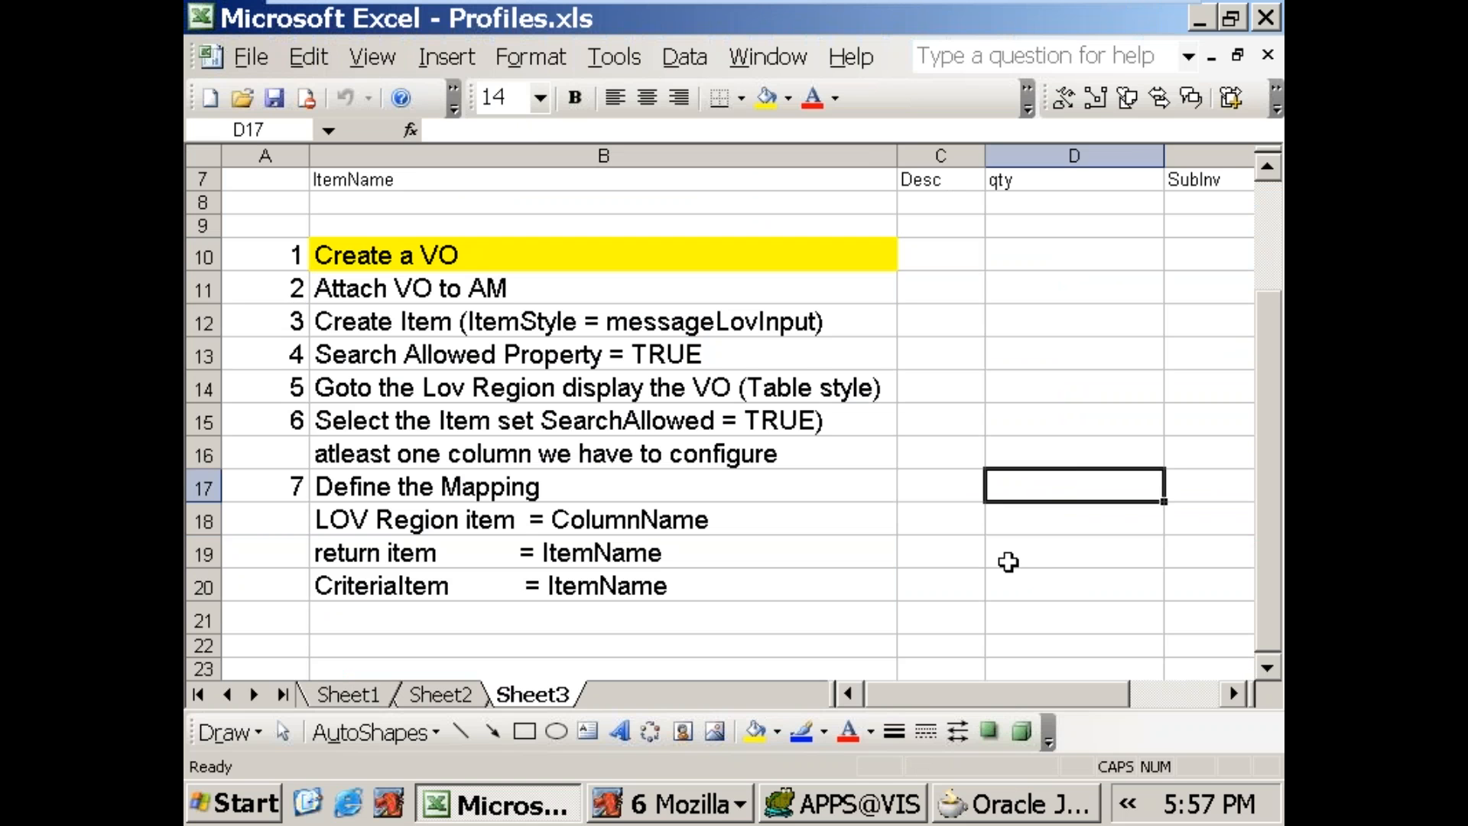
Step: Switch to the Items Page in Mozilla, open the ItemName list of values and check its Search By options
{"action": "left_click", "coordinate": [710, 805]}
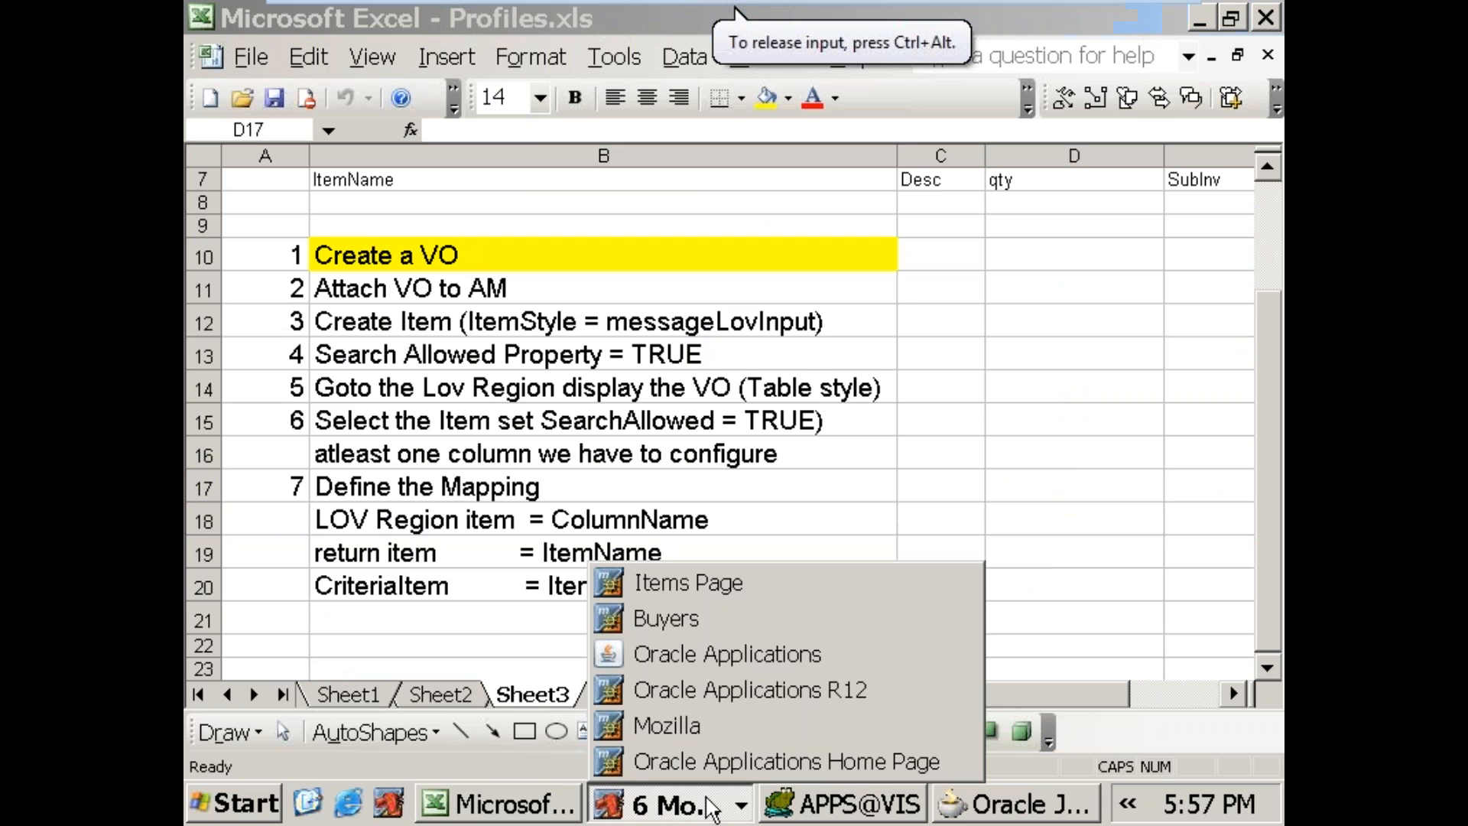
{"action": "left_click", "coordinate": [700, 581]}
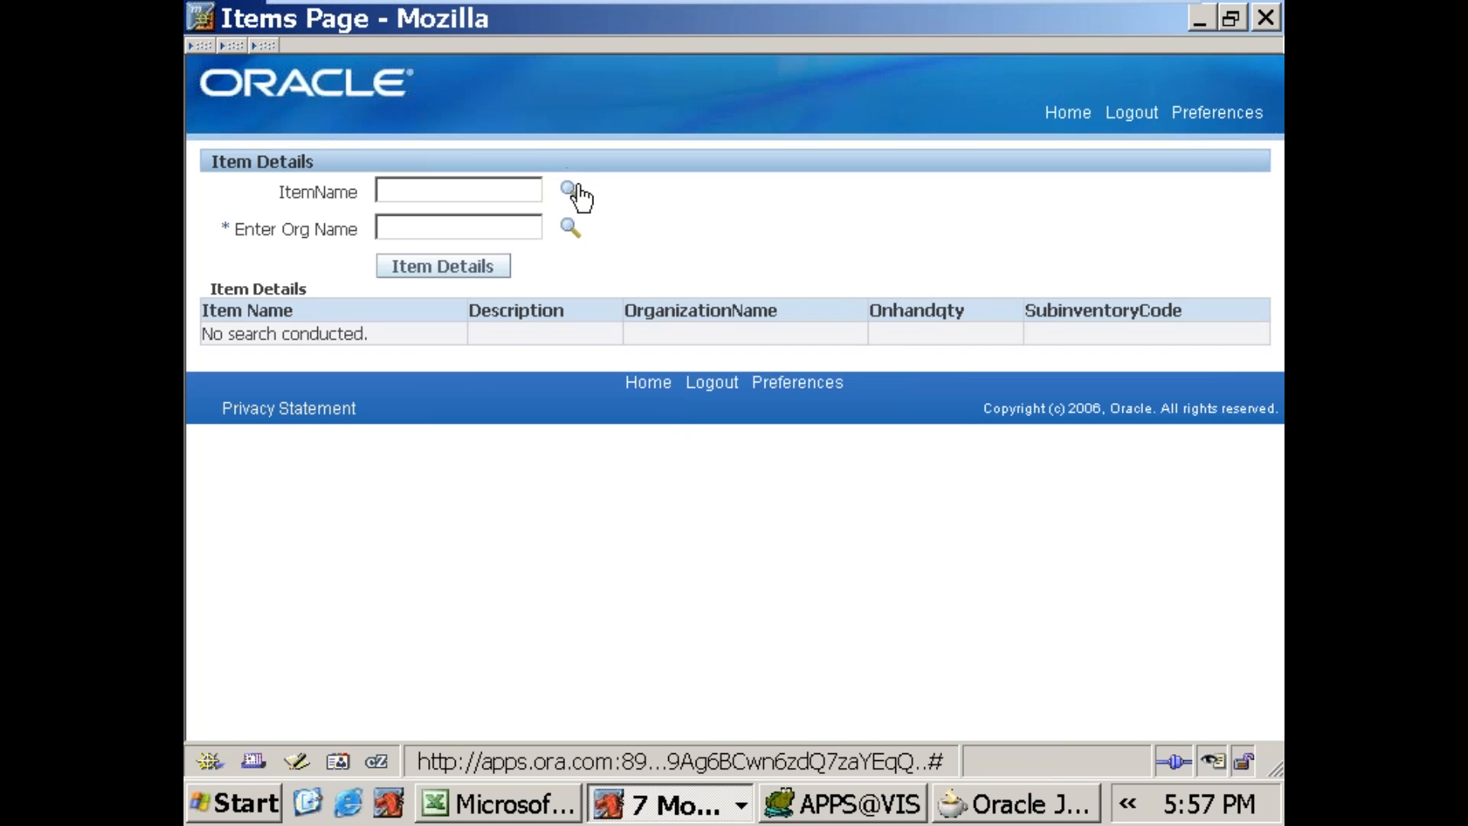
{"action": "left_click", "coordinate": [572, 189]}
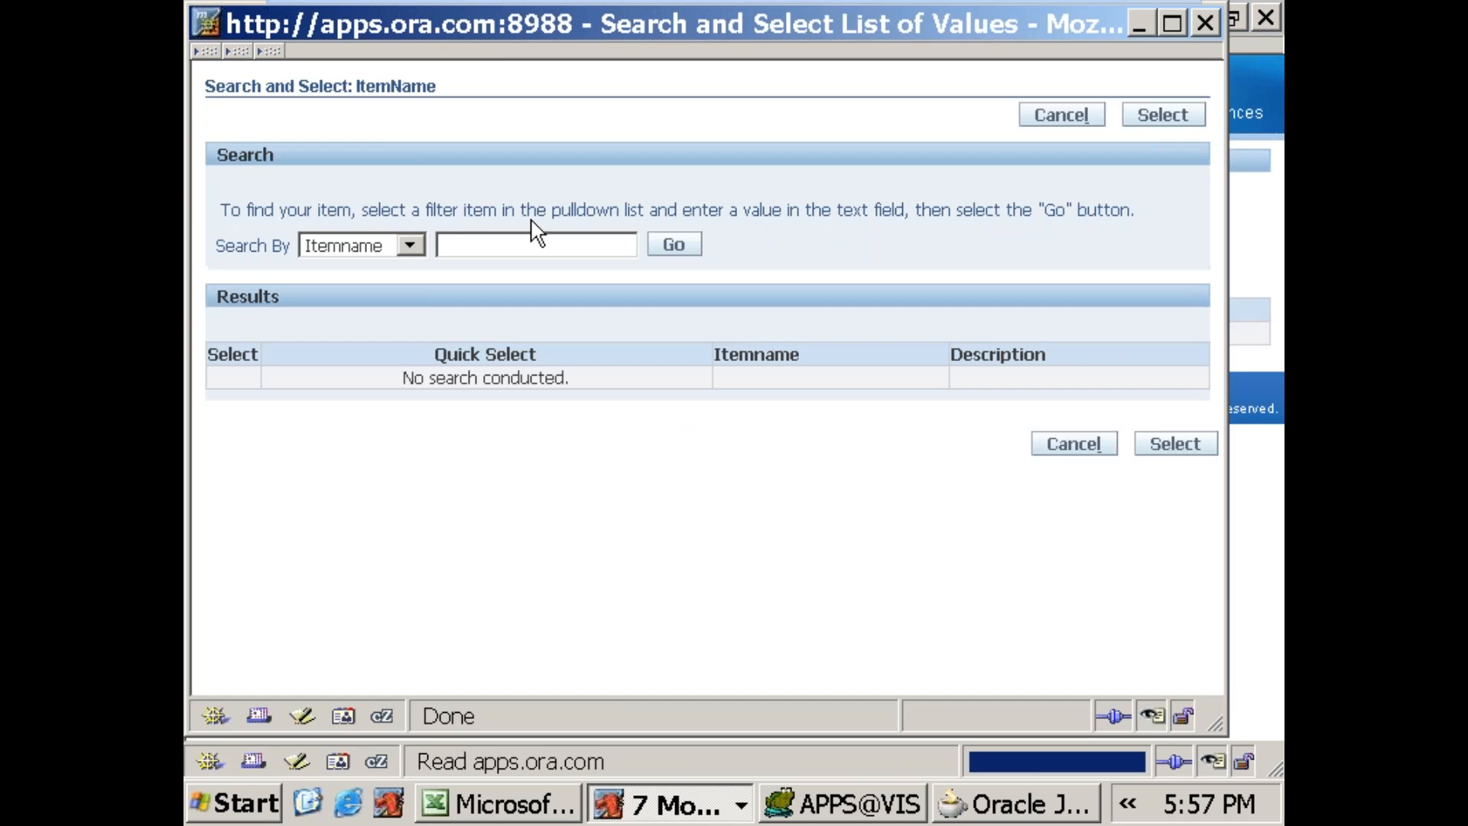
{"action": "left_click", "coordinate": [399, 250]}
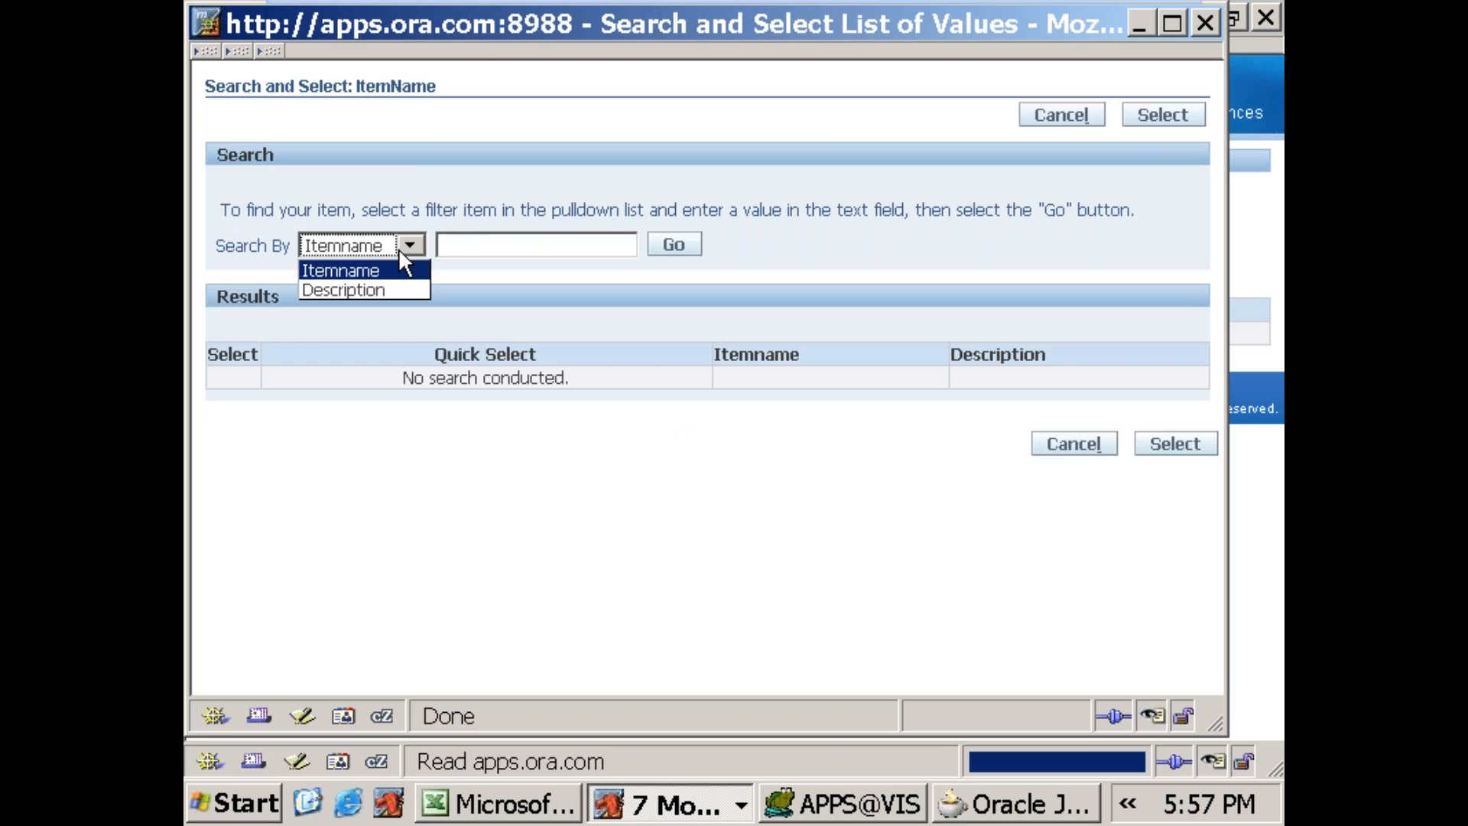
{"action": "left_click", "coordinate": [497, 246]}
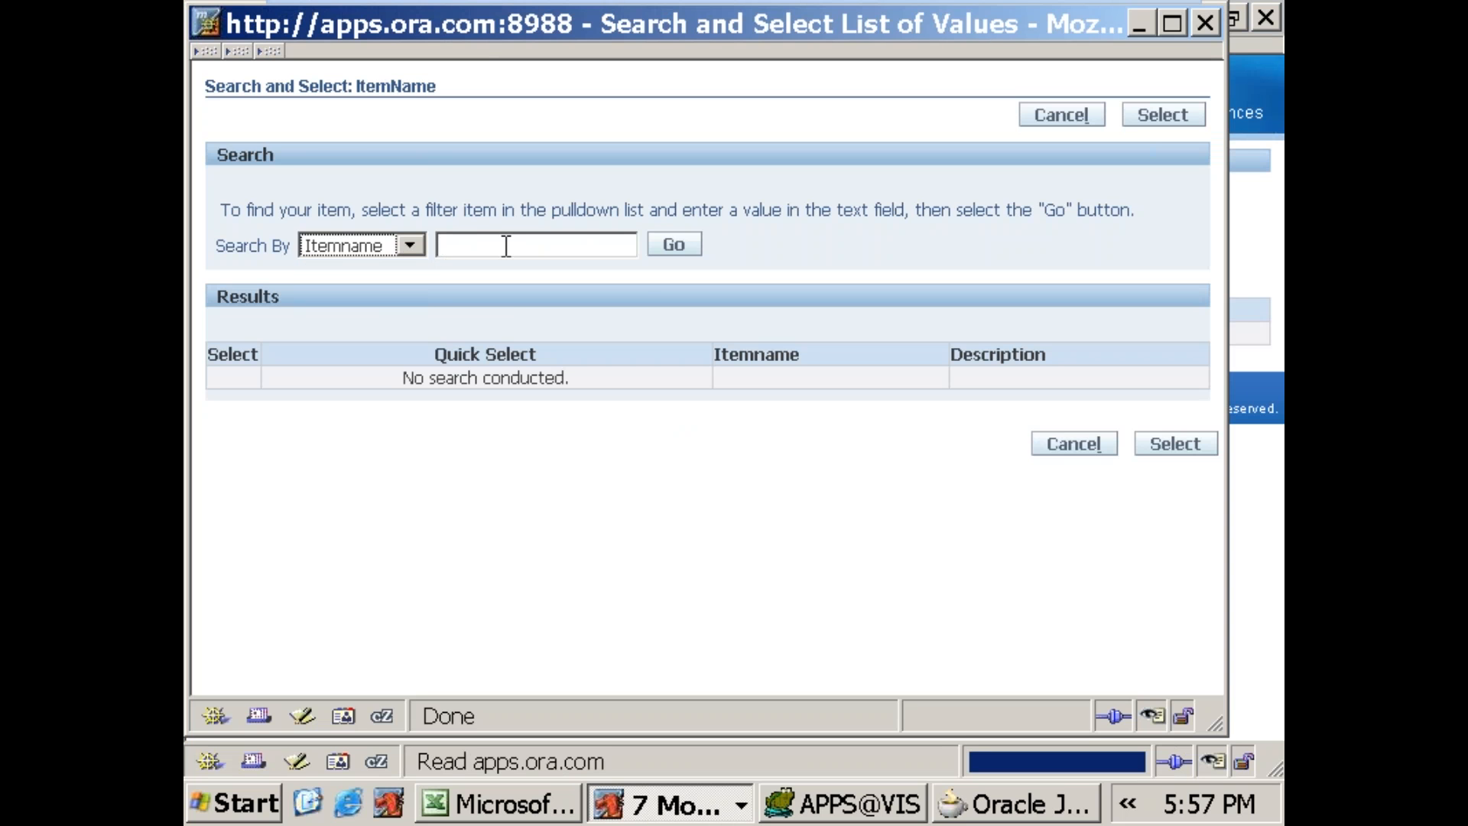
Step: Search the list by Itemname for 688 and pick 688SALES_ITEM as the ItemName value
{"action": "left_click", "coordinate": [567, 242]}
{"action": "type", "text": "688"}
{"action": "left_click", "coordinate": [677, 246]}
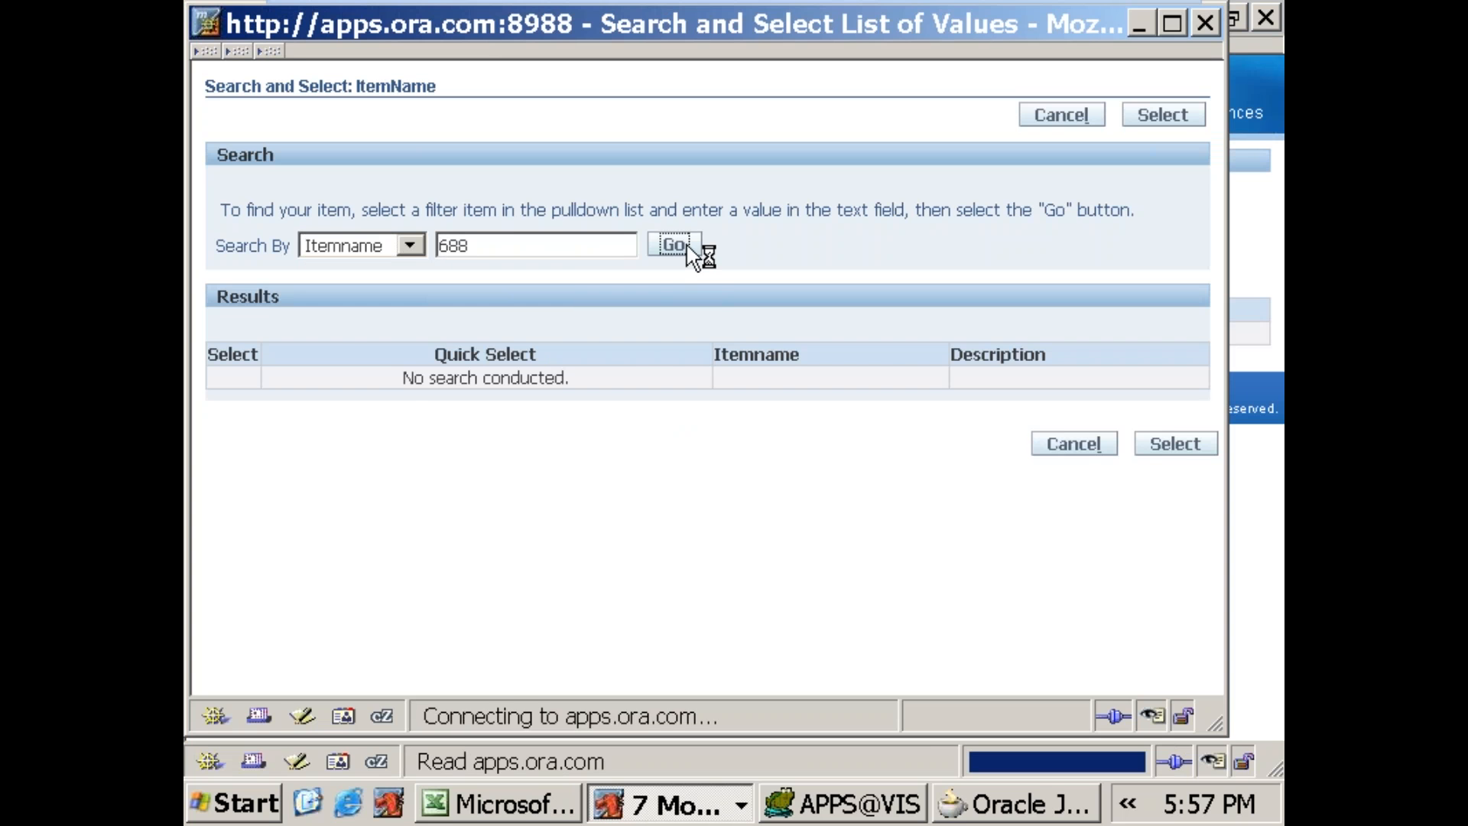
{"action": "left_click", "coordinate": [399, 387]}
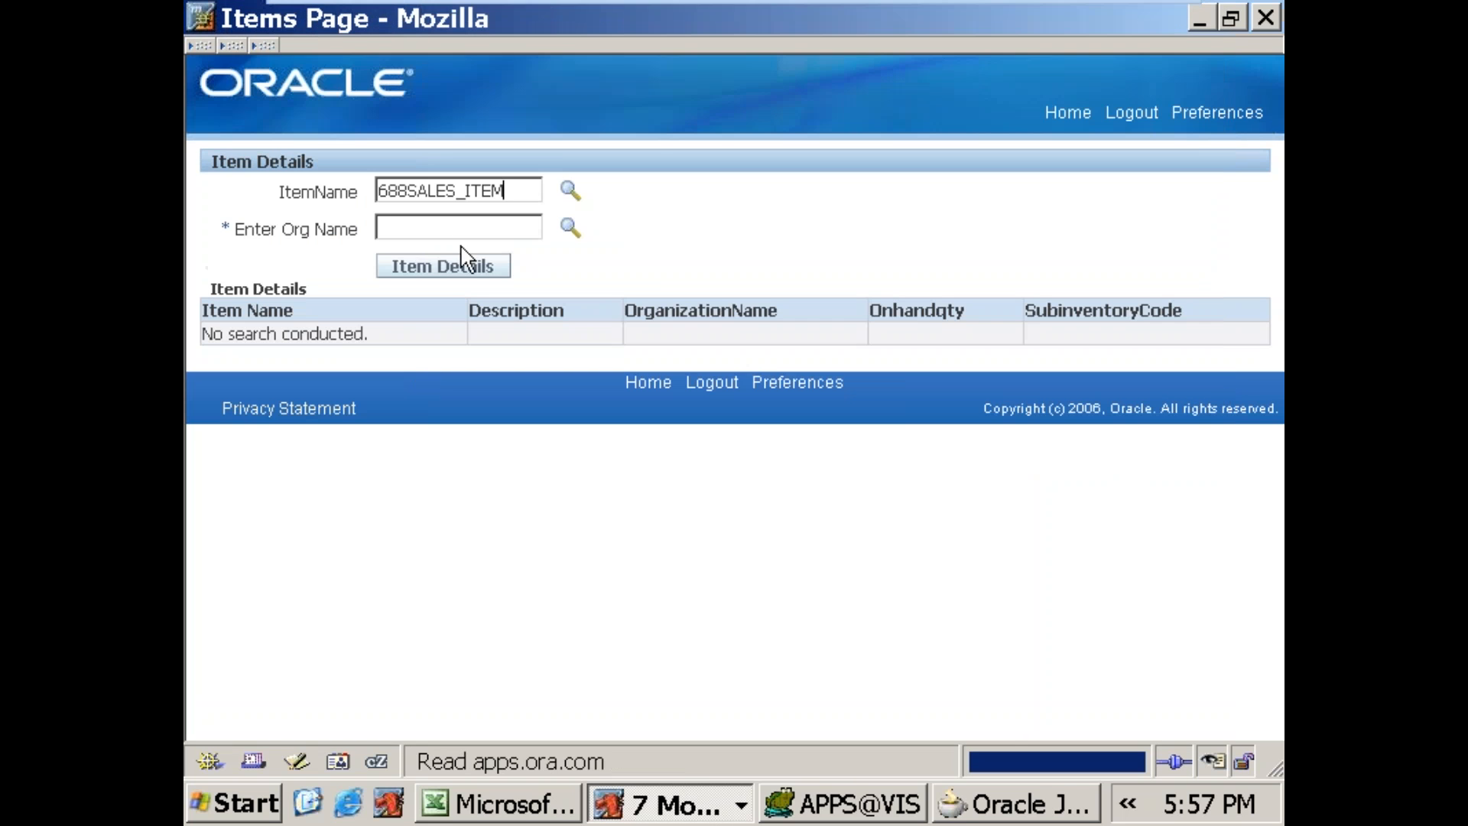
Step: Open the Enter Org Name list of values and read the message at the top of it
{"action": "left_click", "coordinate": [567, 230]}
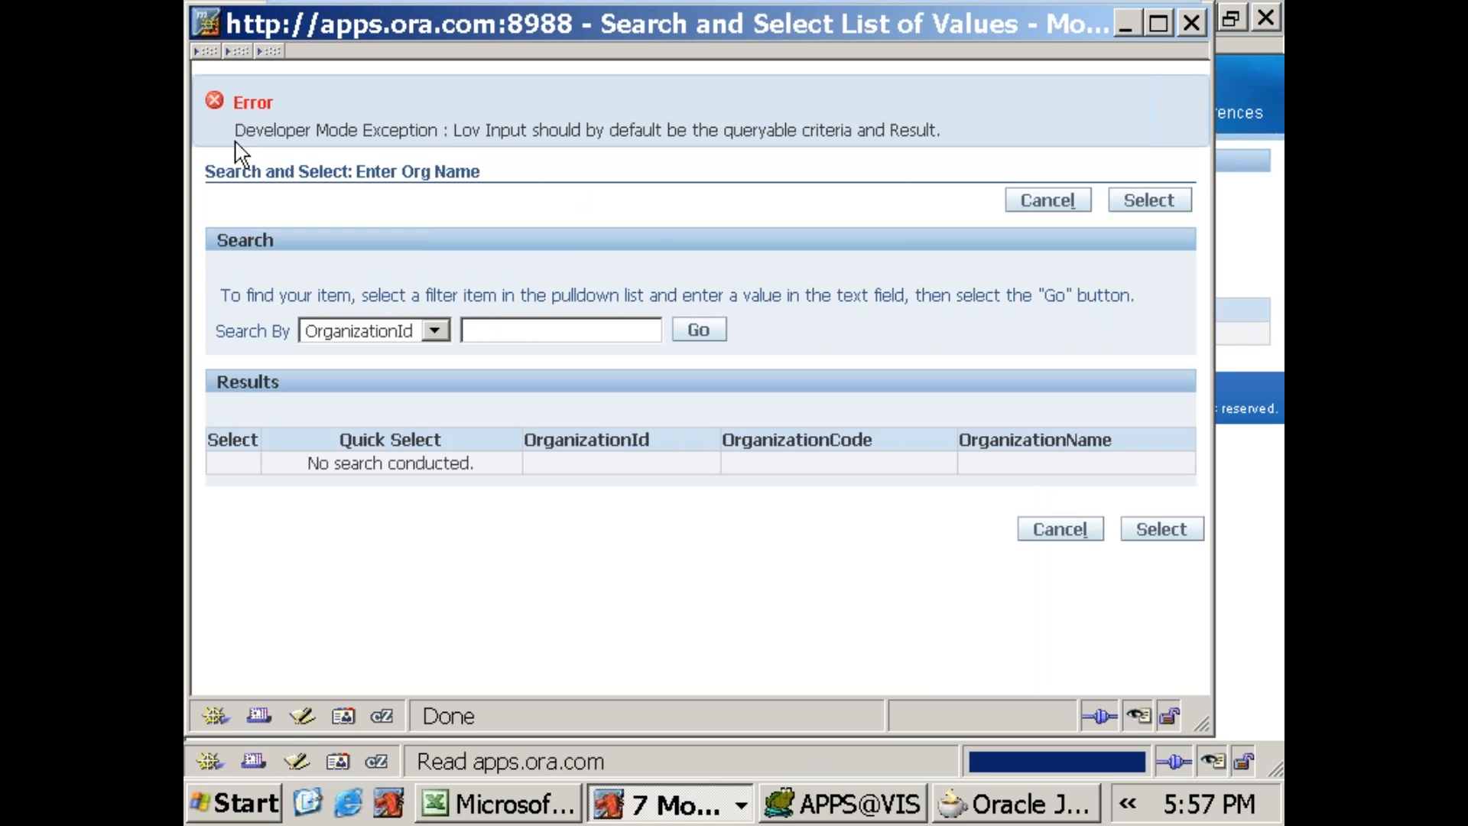
{"action": "left_click_drag", "start_coordinate": [235, 130], "coordinate": [952, 137]}
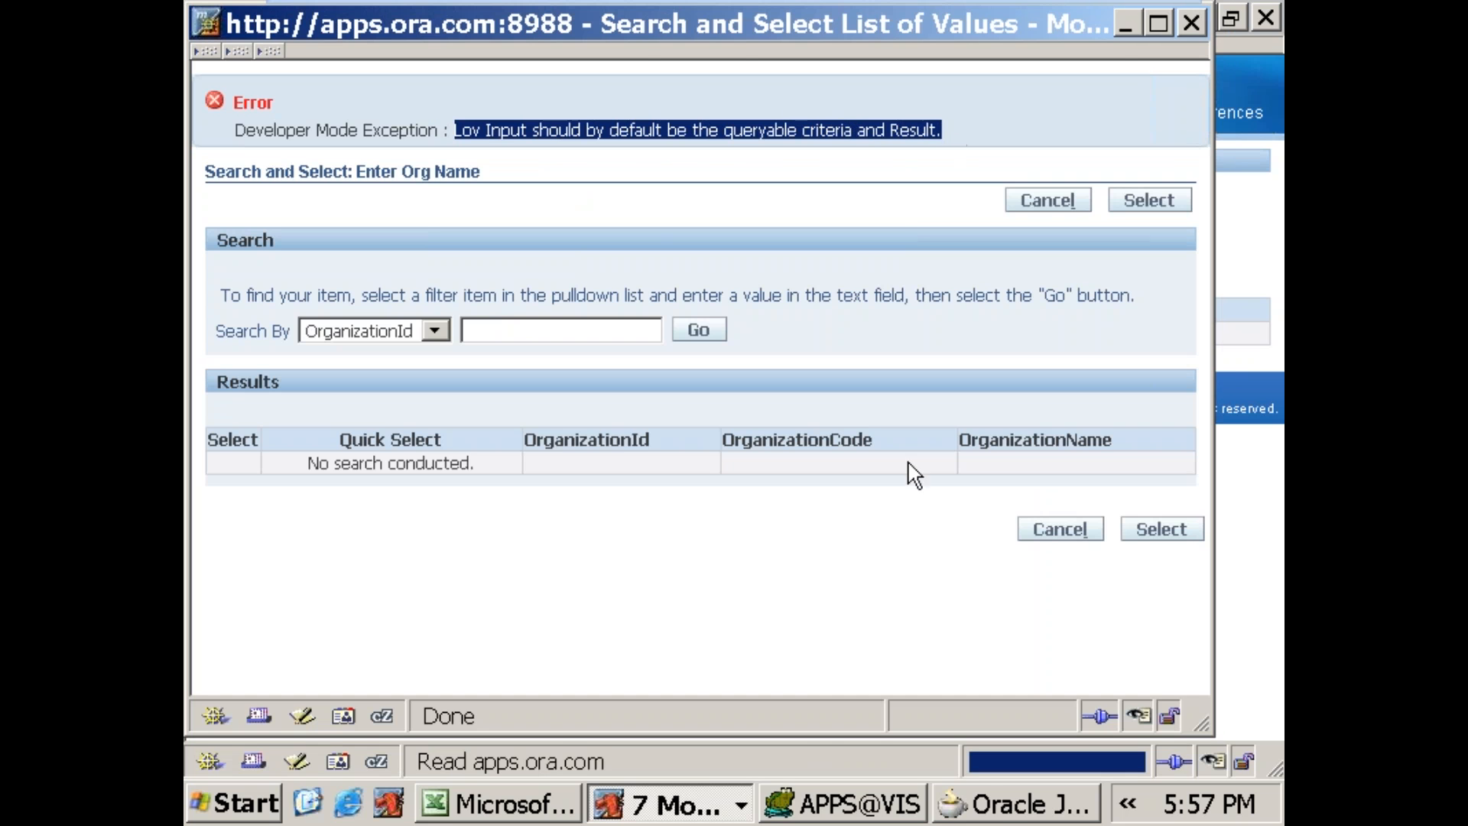
Step: Switch to Oracle JDeveloper, stop the Embedded OC4J Server and close the log overlay
{"action": "left_click", "coordinate": [998, 812]}
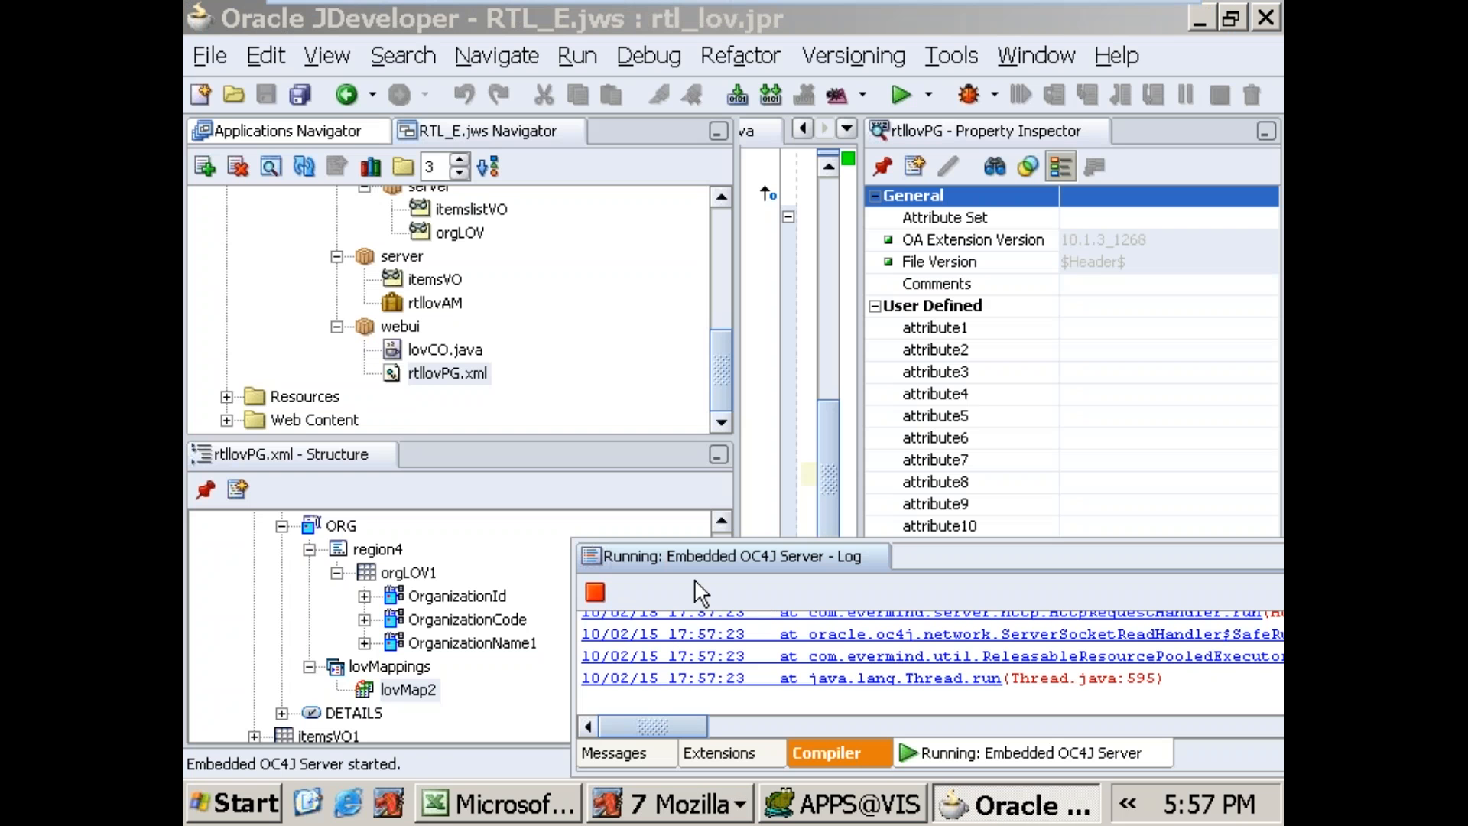
{"action": "left_click", "coordinate": [596, 593]}
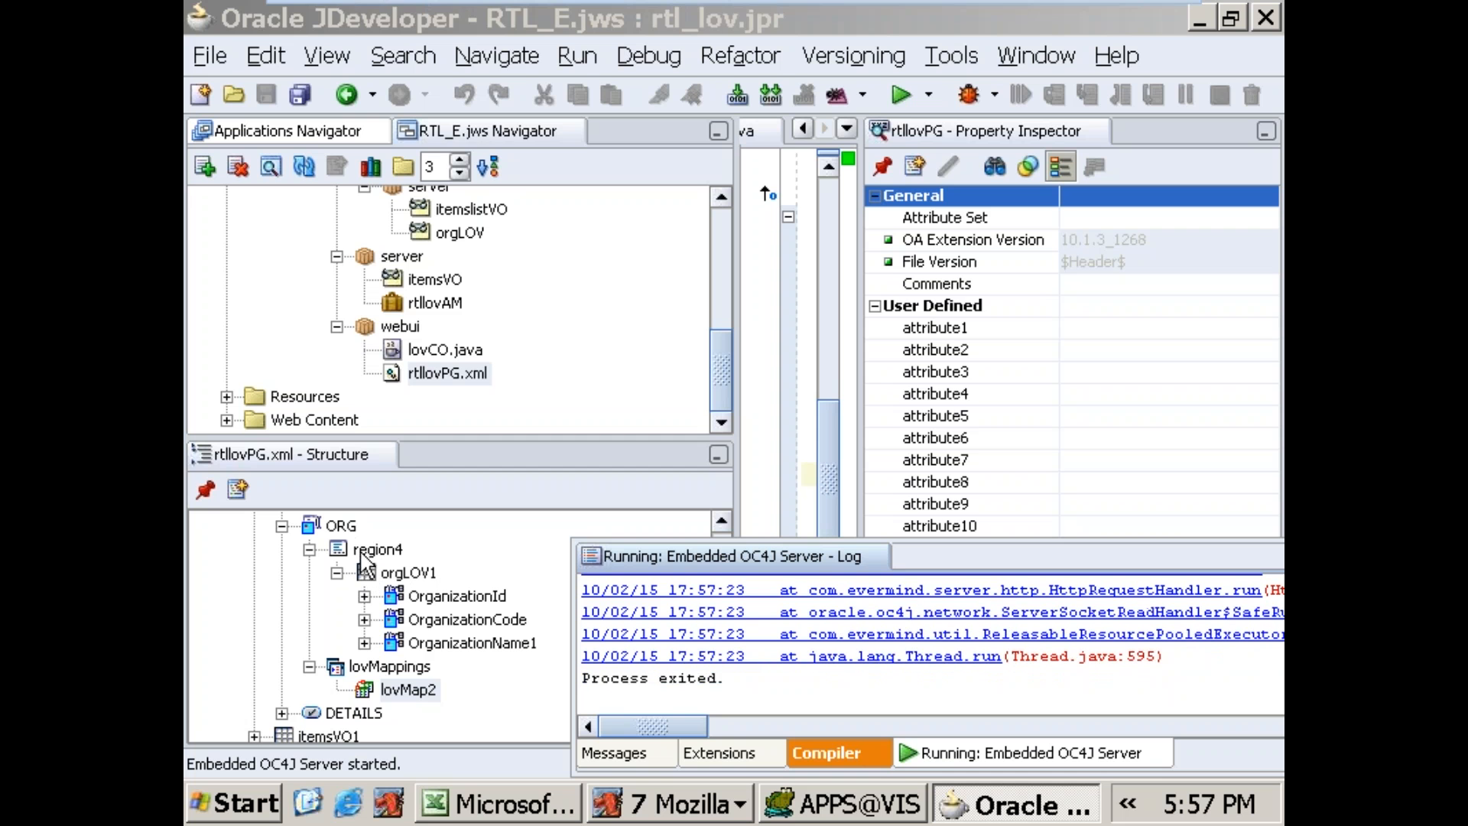
{"action": "left_click", "coordinate": [341, 527]}
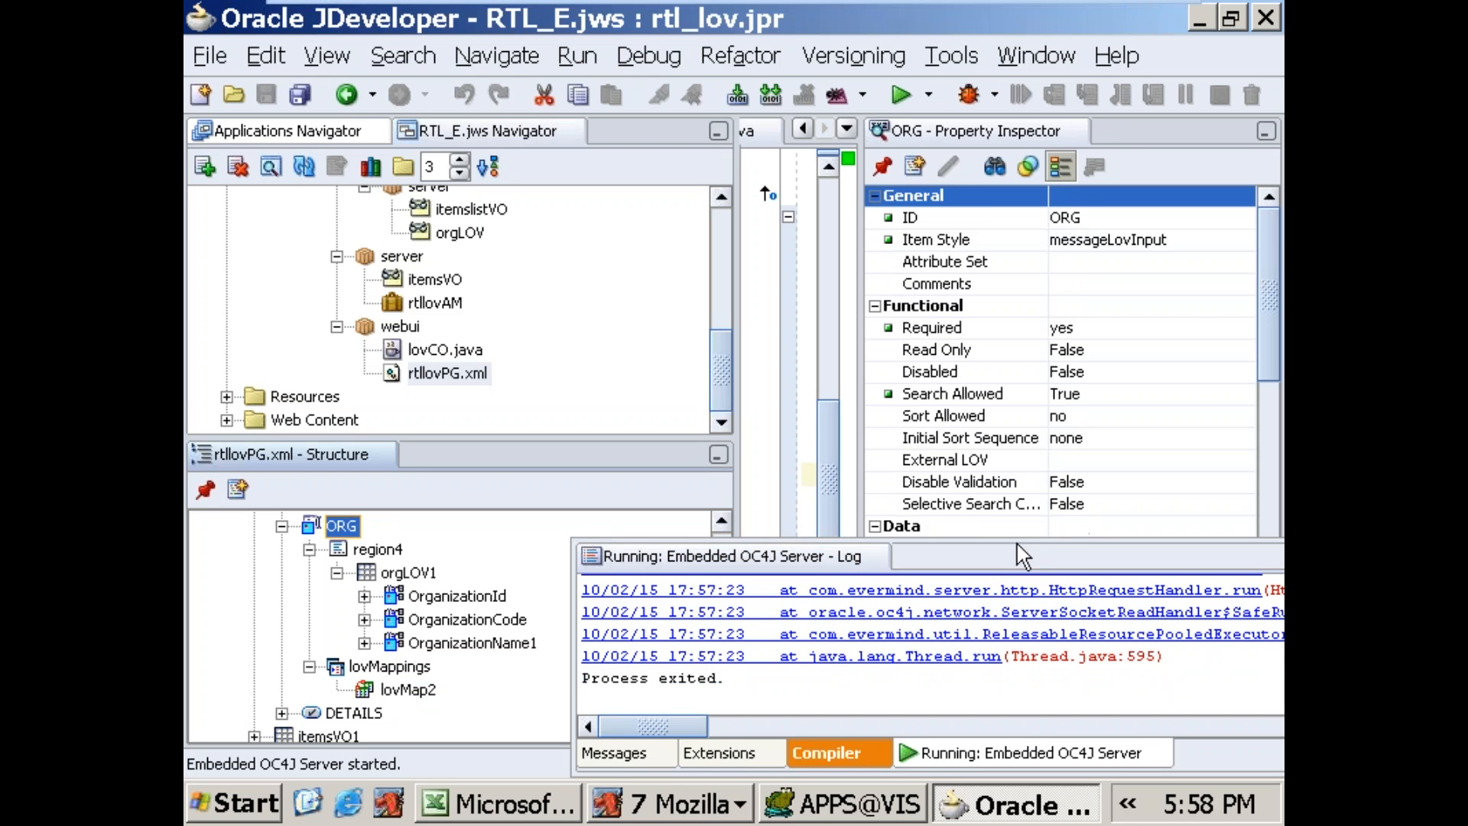
{"action": "left_click", "coordinate": [876, 557]}
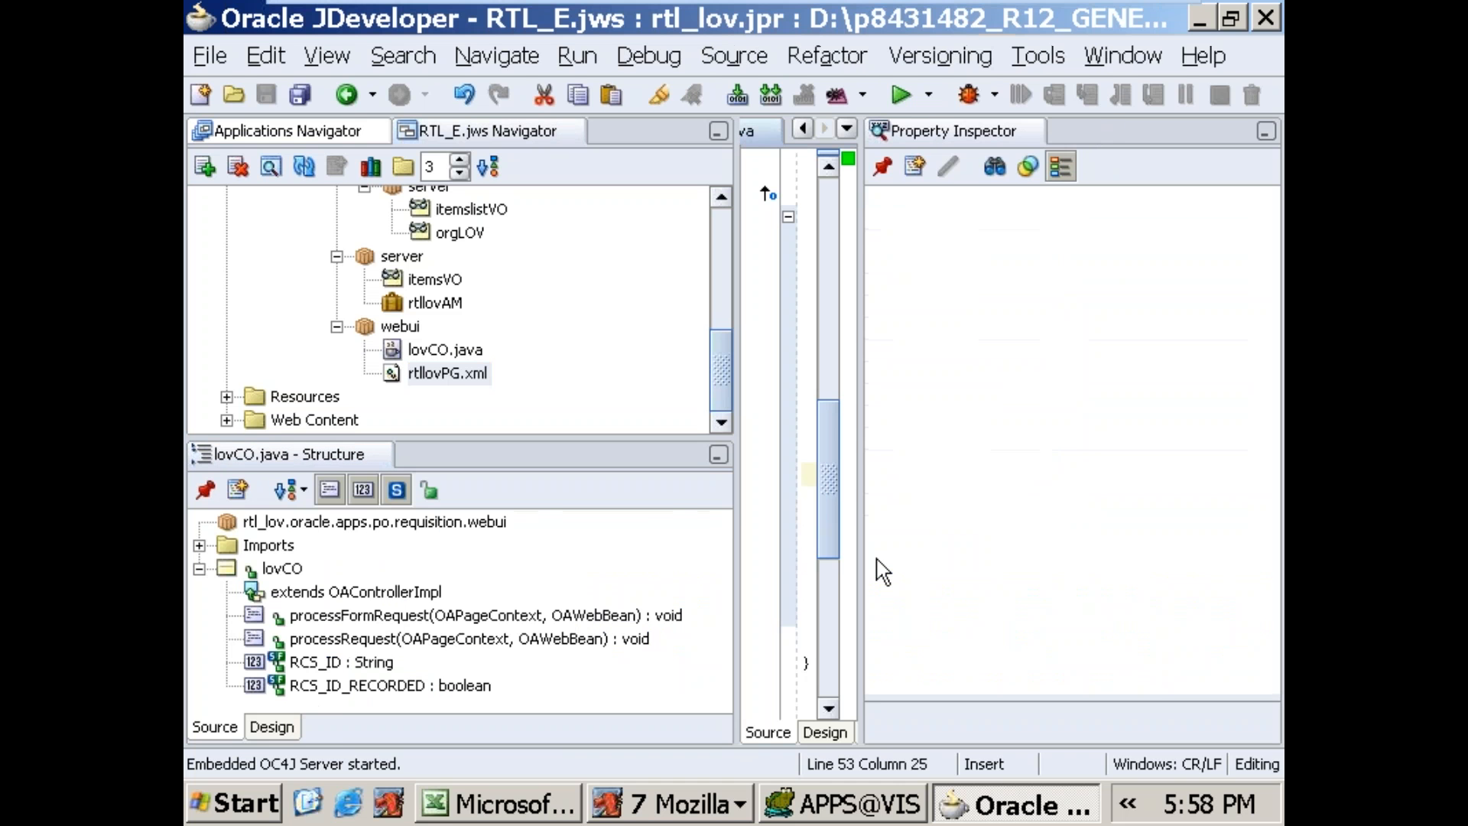
Step: Inspect the properties of the orgLOV1 table and the ORG item in the rtllovPG.xml structure
{"action": "left_click", "coordinate": [444, 375]}
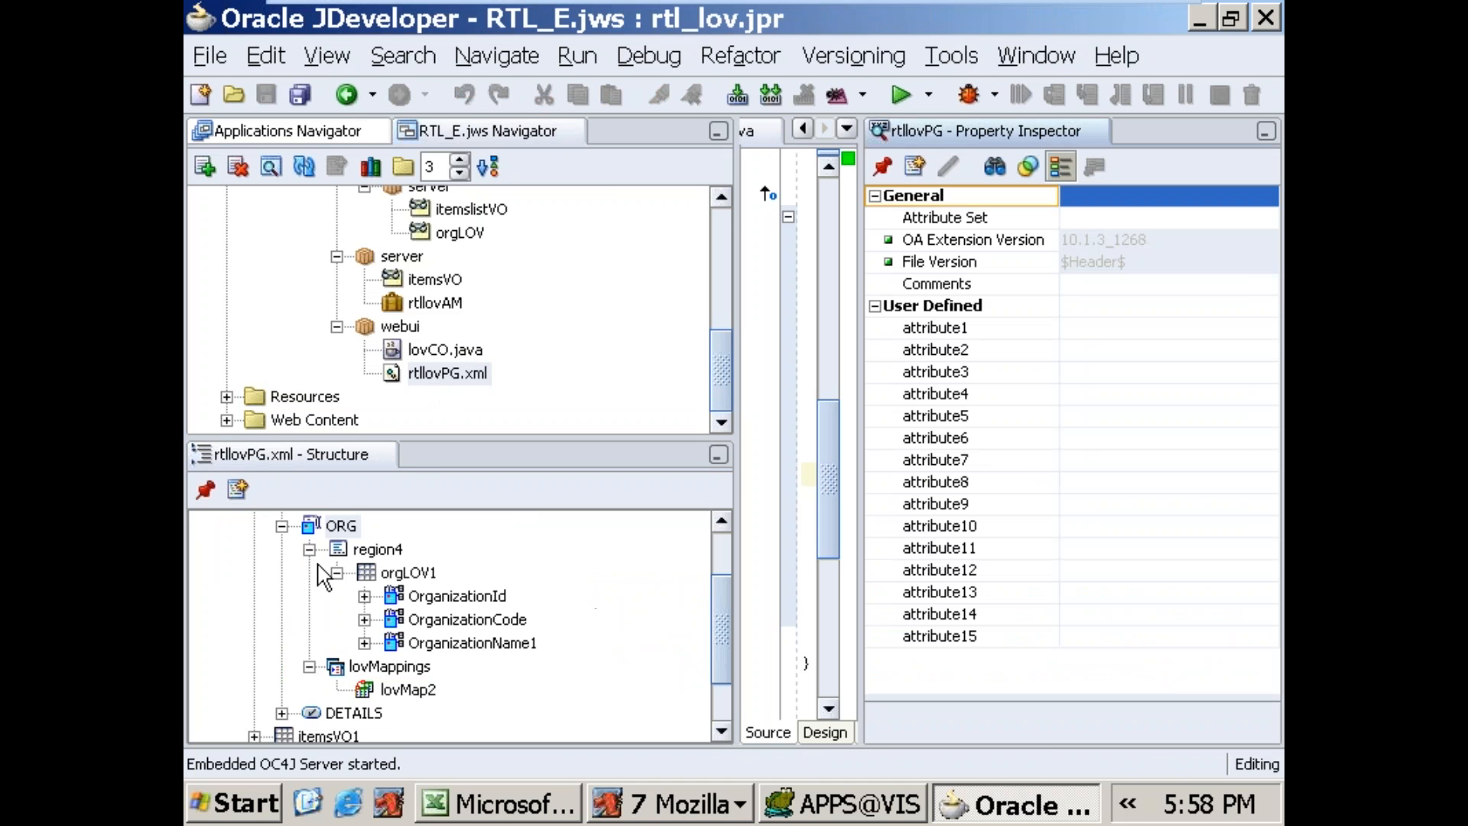
{"action": "left_click_drag", "start_coordinate": [718, 632], "coordinate": [607, 622]}
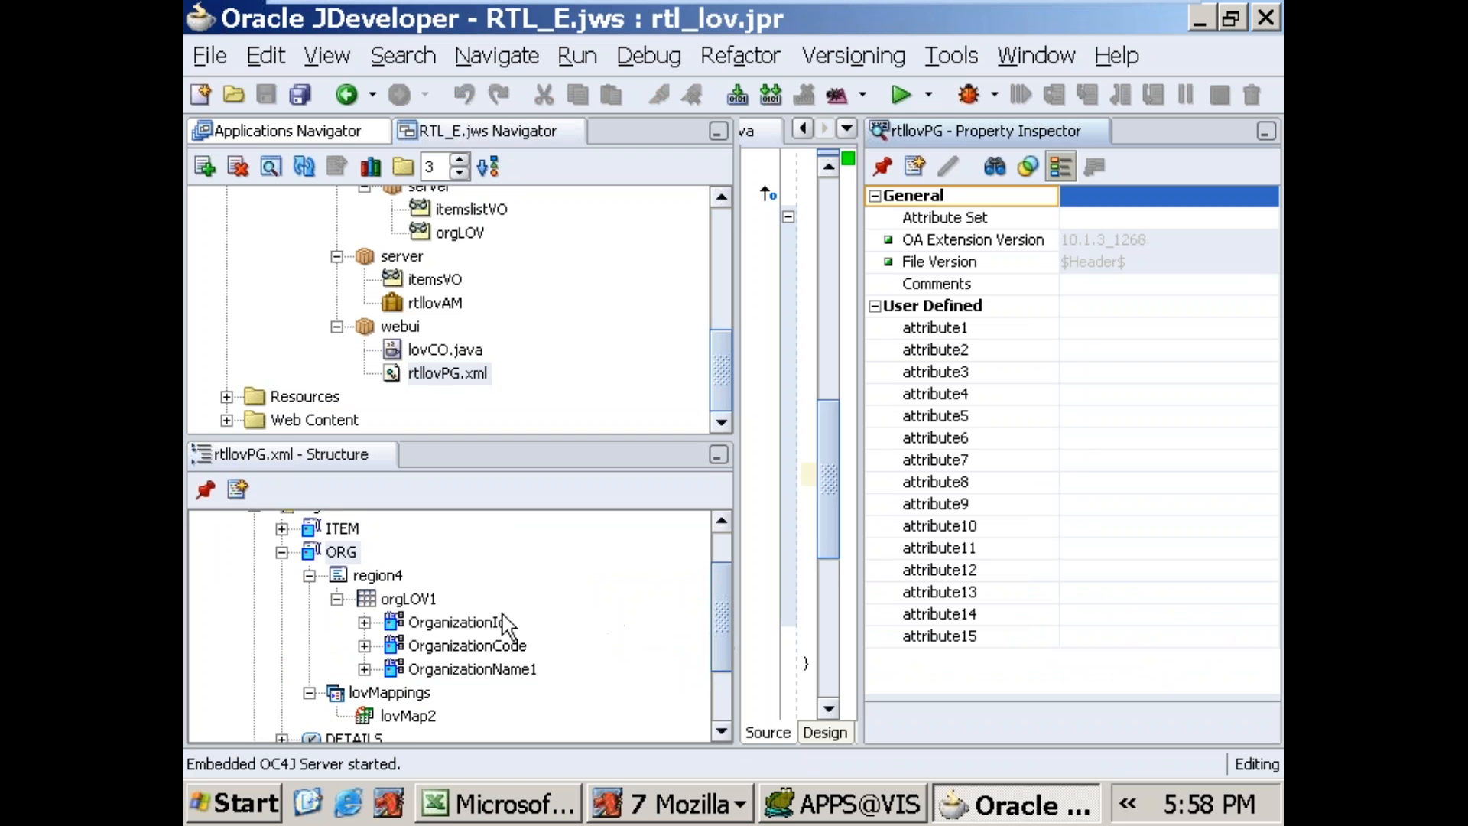
{"action": "left_click", "coordinate": [387, 604]}
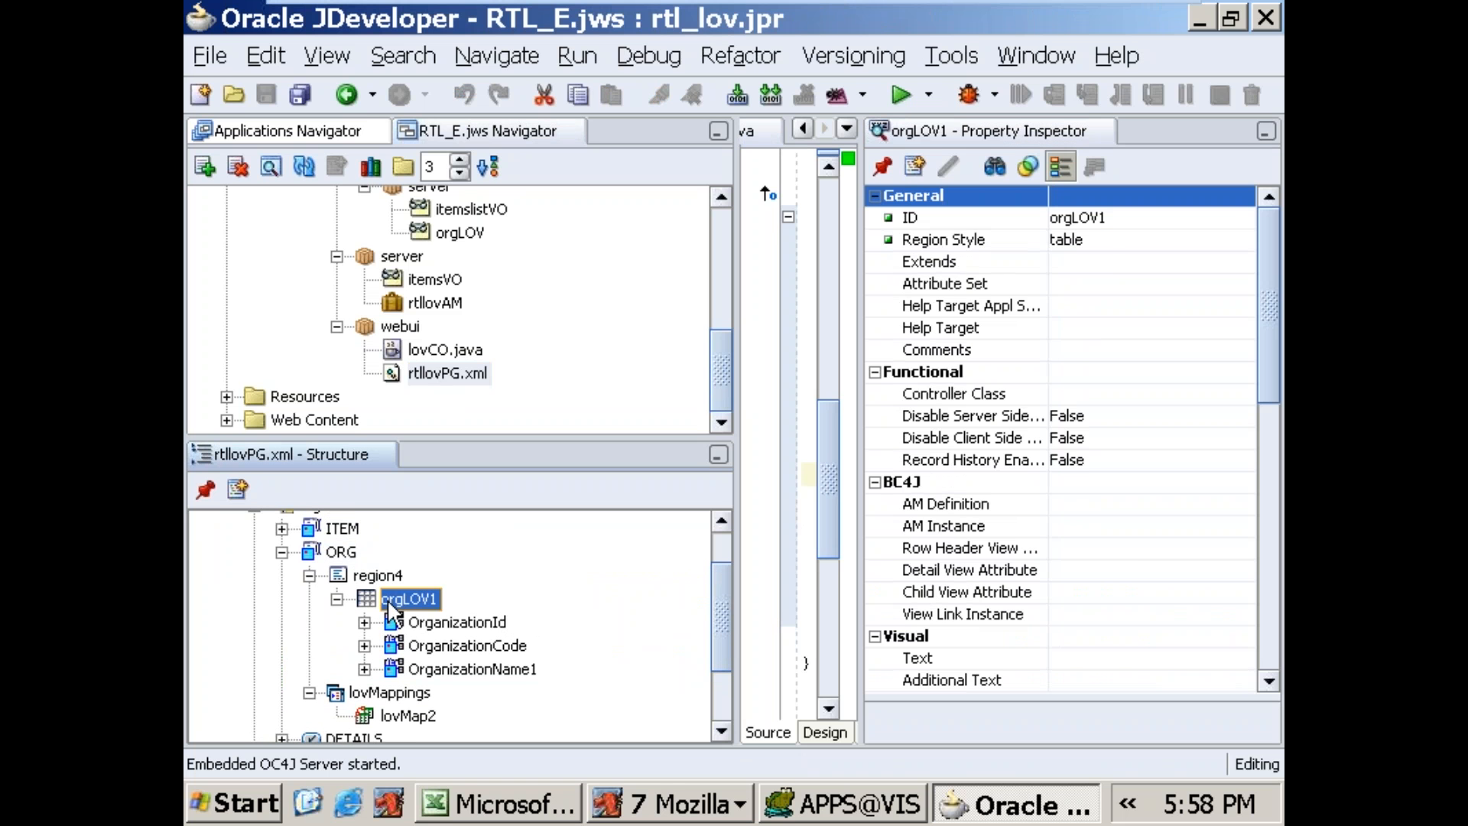
{"action": "left_click", "coordinate": [342, 552]}
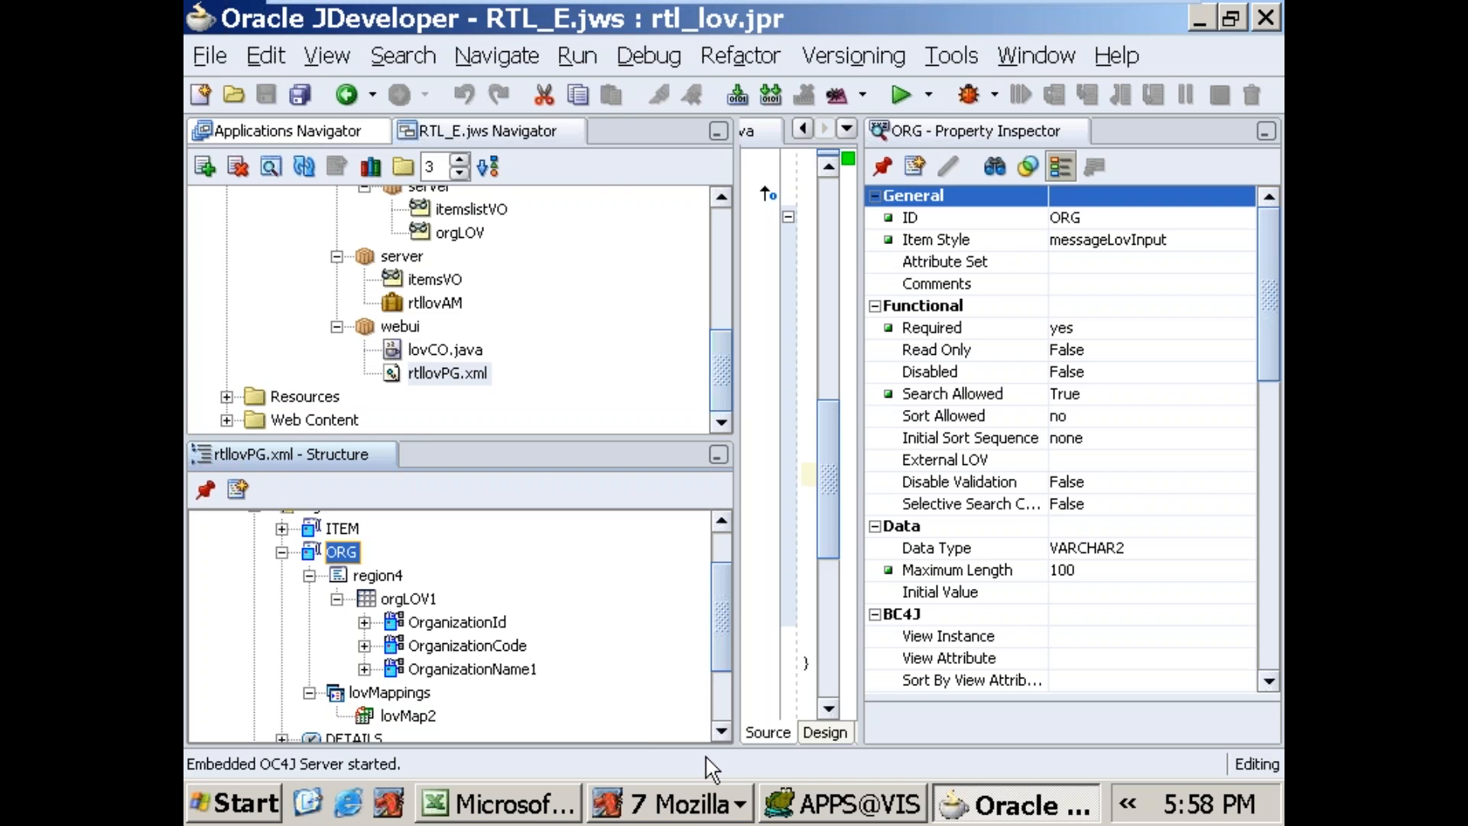
Step: Recheck the Org Name list of values in Mozilla and compare the ITEM, ORG and orgLOV1 column properties in JDeveloper
{"action": "left_click", "coordinate": [693, 815]}
{"action": "left_click", "coordinate": [672, 547]}
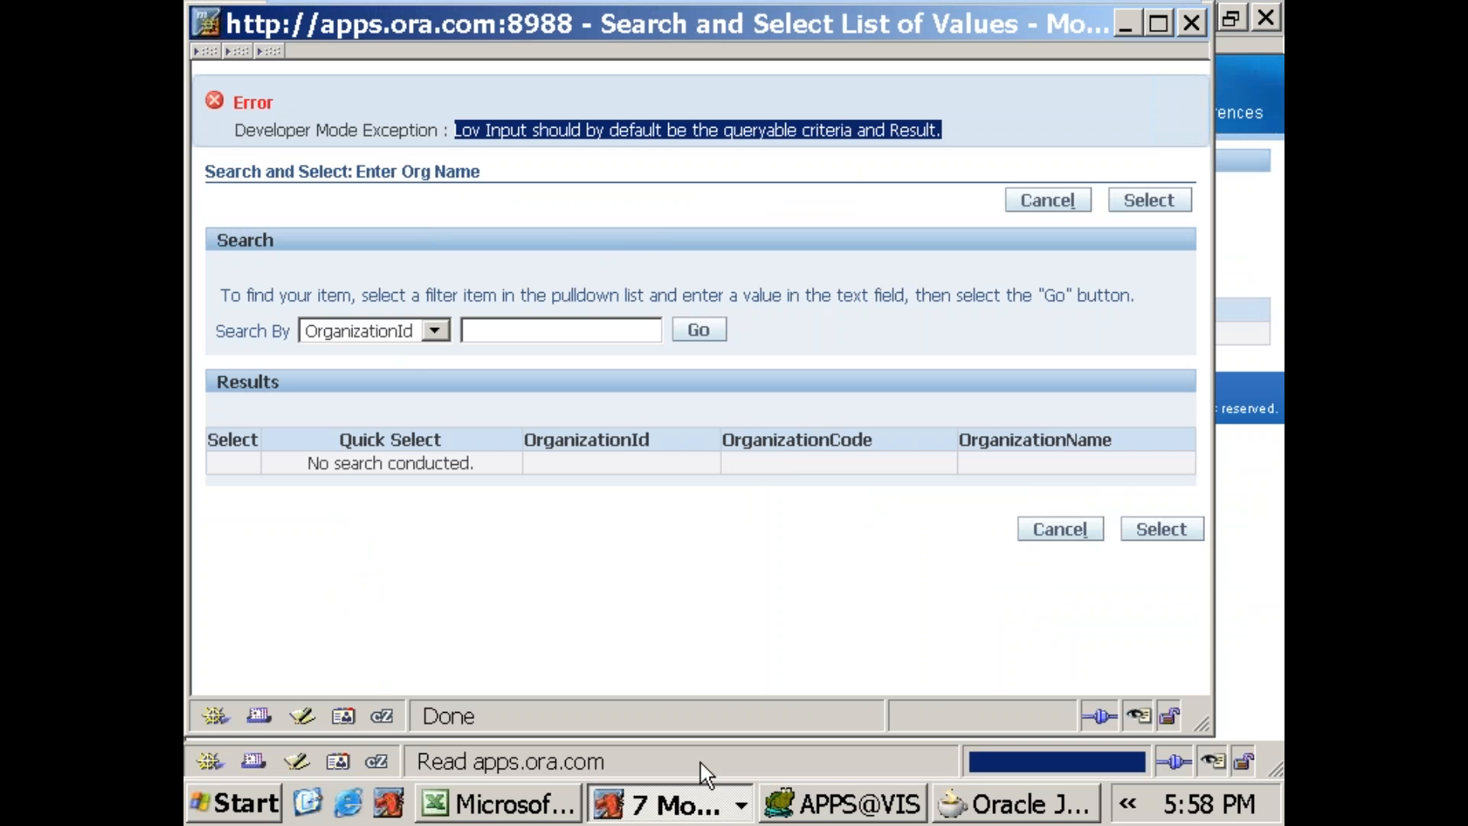
{"action": "left_click", "coordinate": [957, 792]}
{"action": "left_click", "coordinate": [349, 535]}
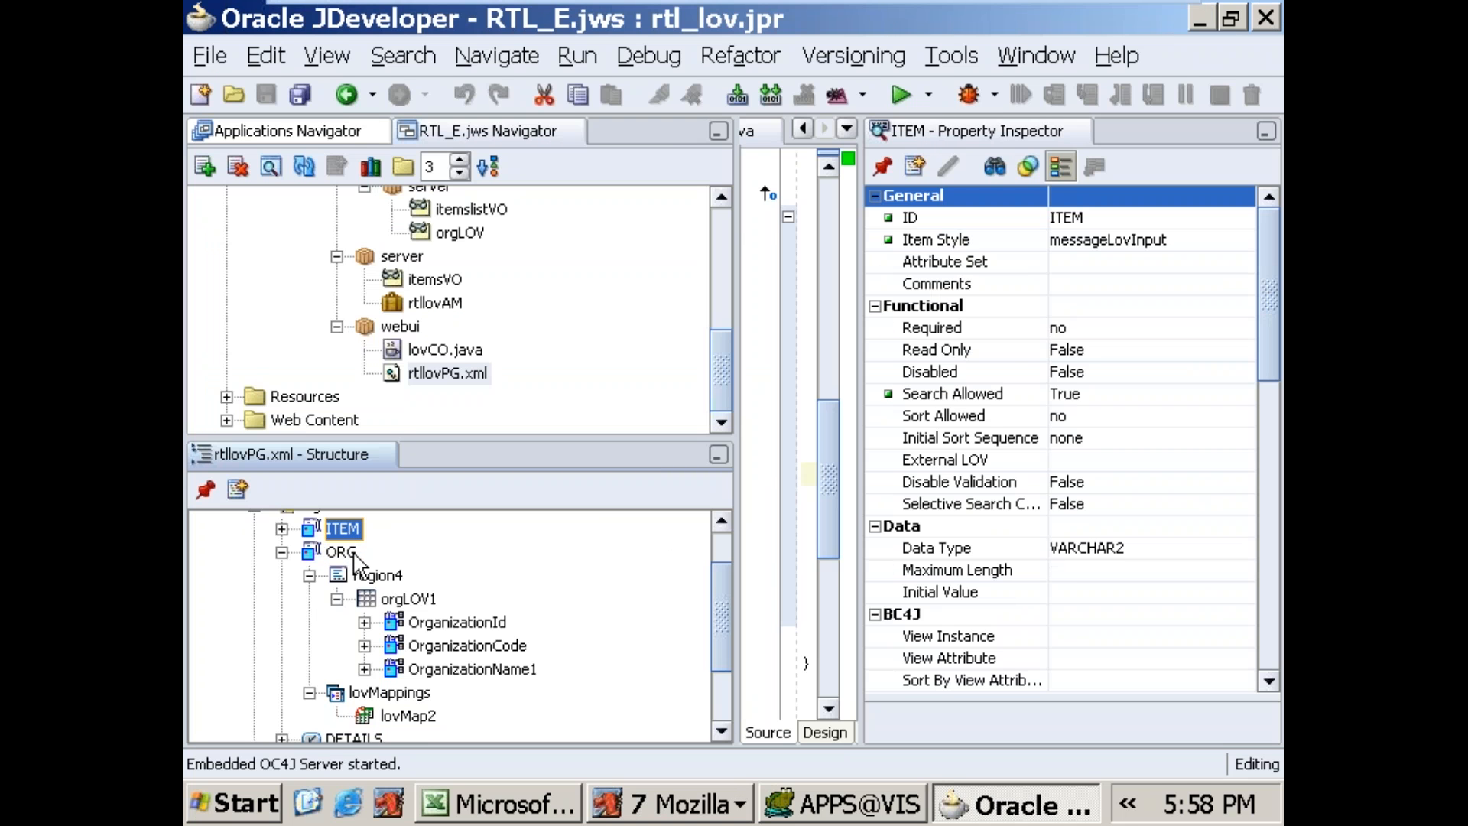
{"action": "left_click", "coordinate": [342, 552]}
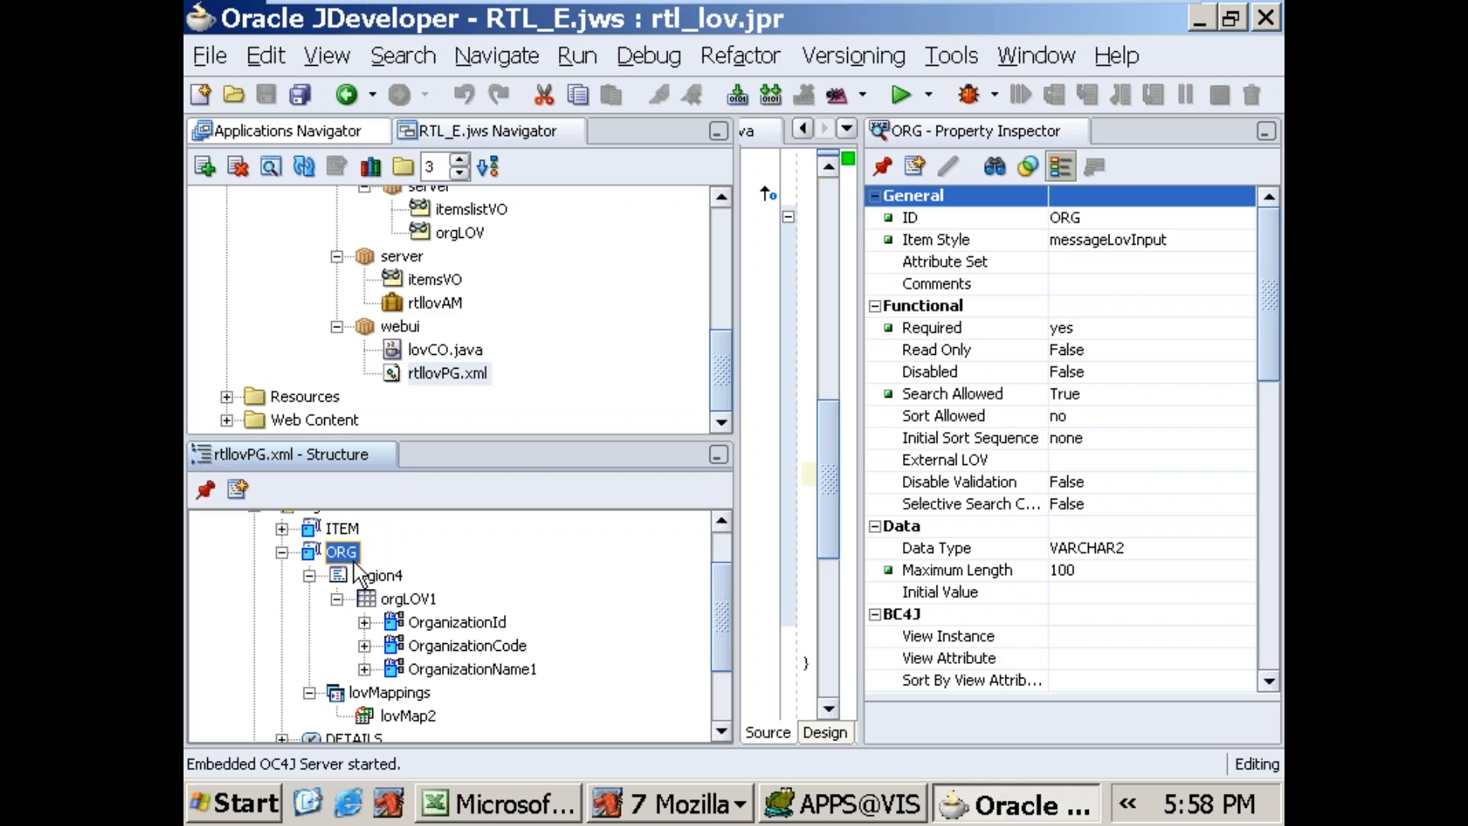
{"action": "left_click", "coordinate": [423, 623]}
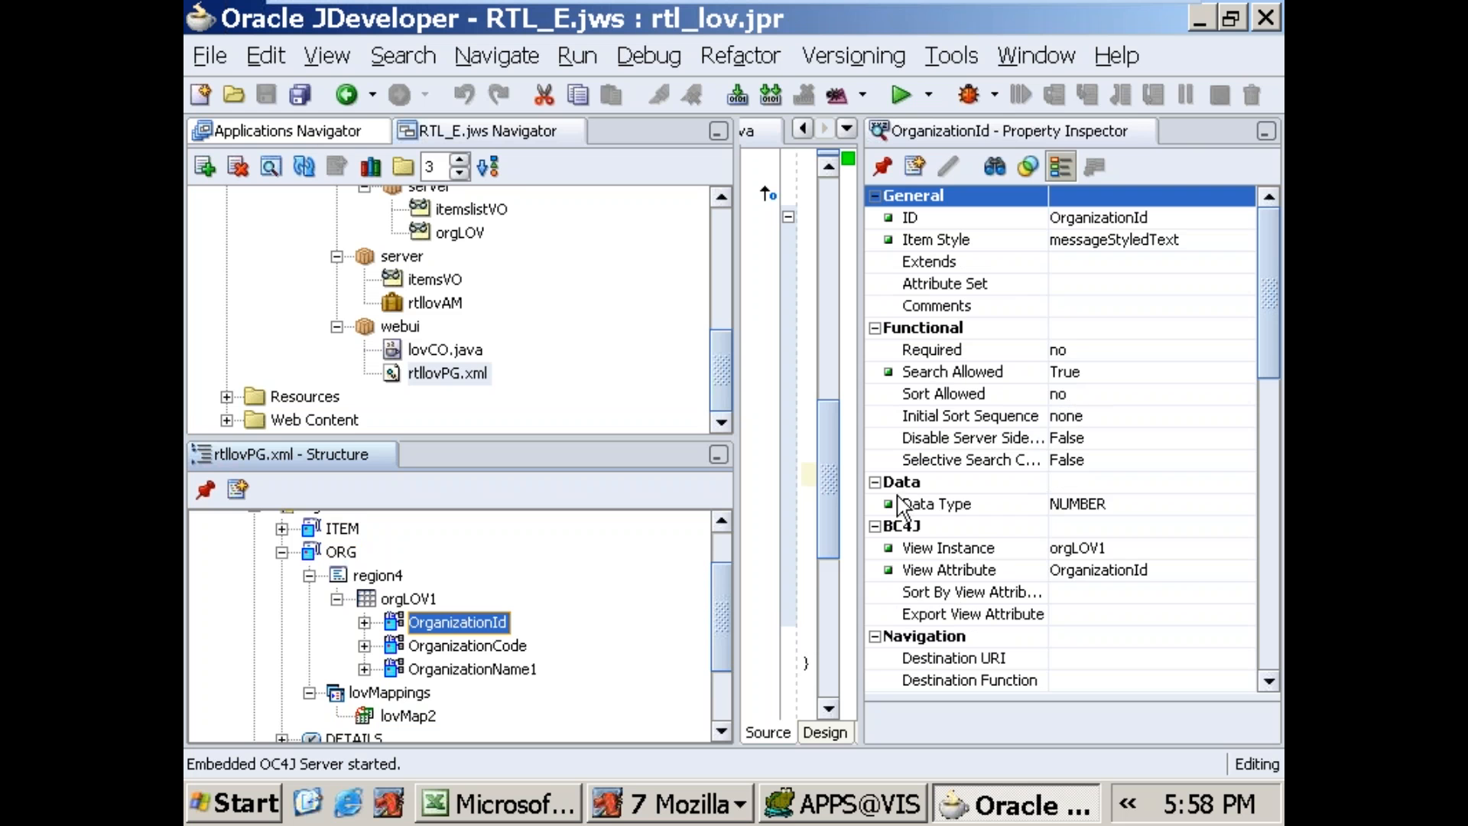
{"action": "left_click", "coordinate": [513, 651]}
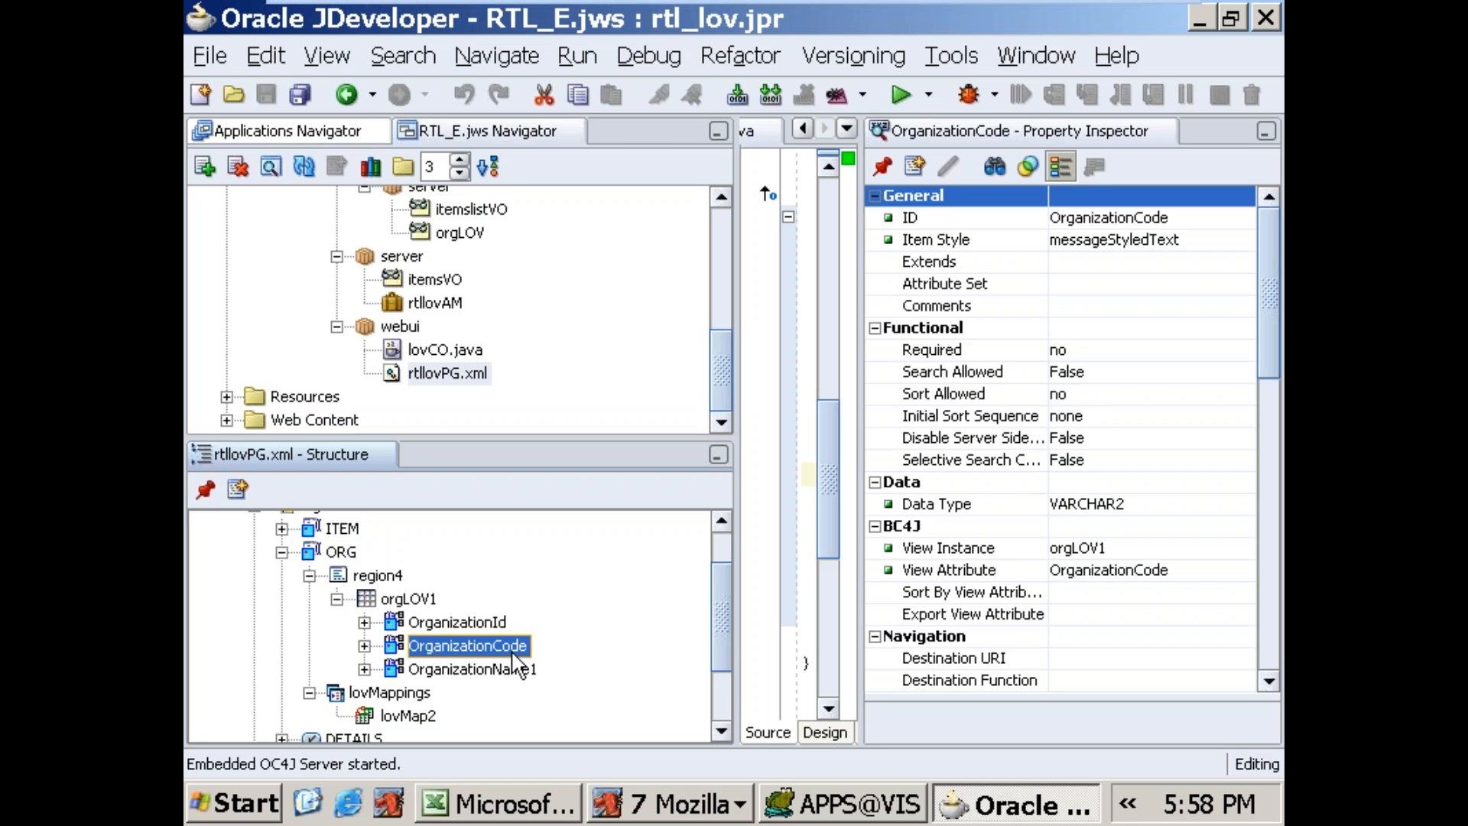
{"action": "left_click", "coordinate": [509, 673]}
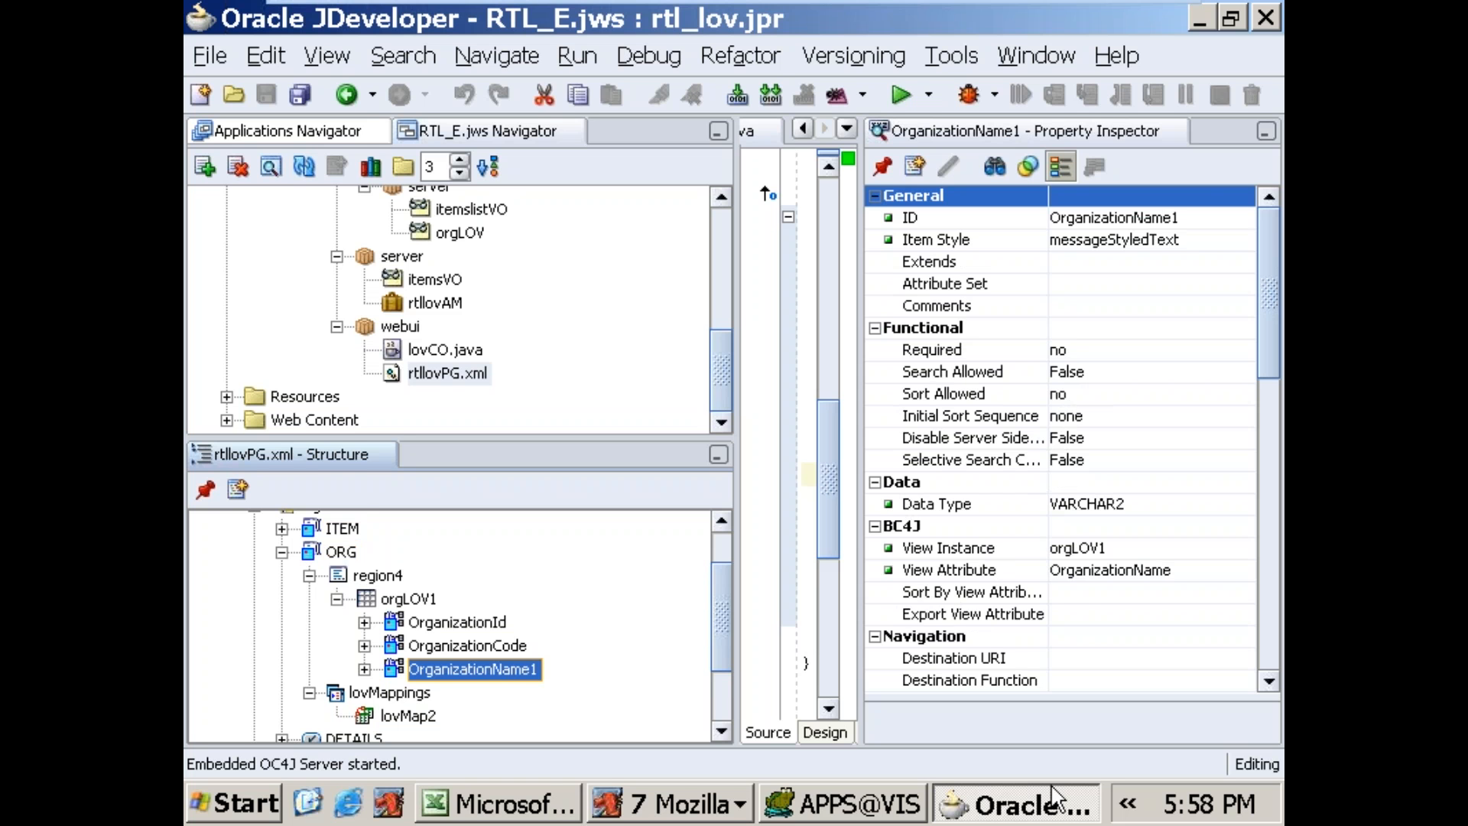
Step: Switch to Mozilla and try to search the Enter Org Name list of values by OrganizationId for 204
{"action": "left_click", "coordinate": [673, 803]}
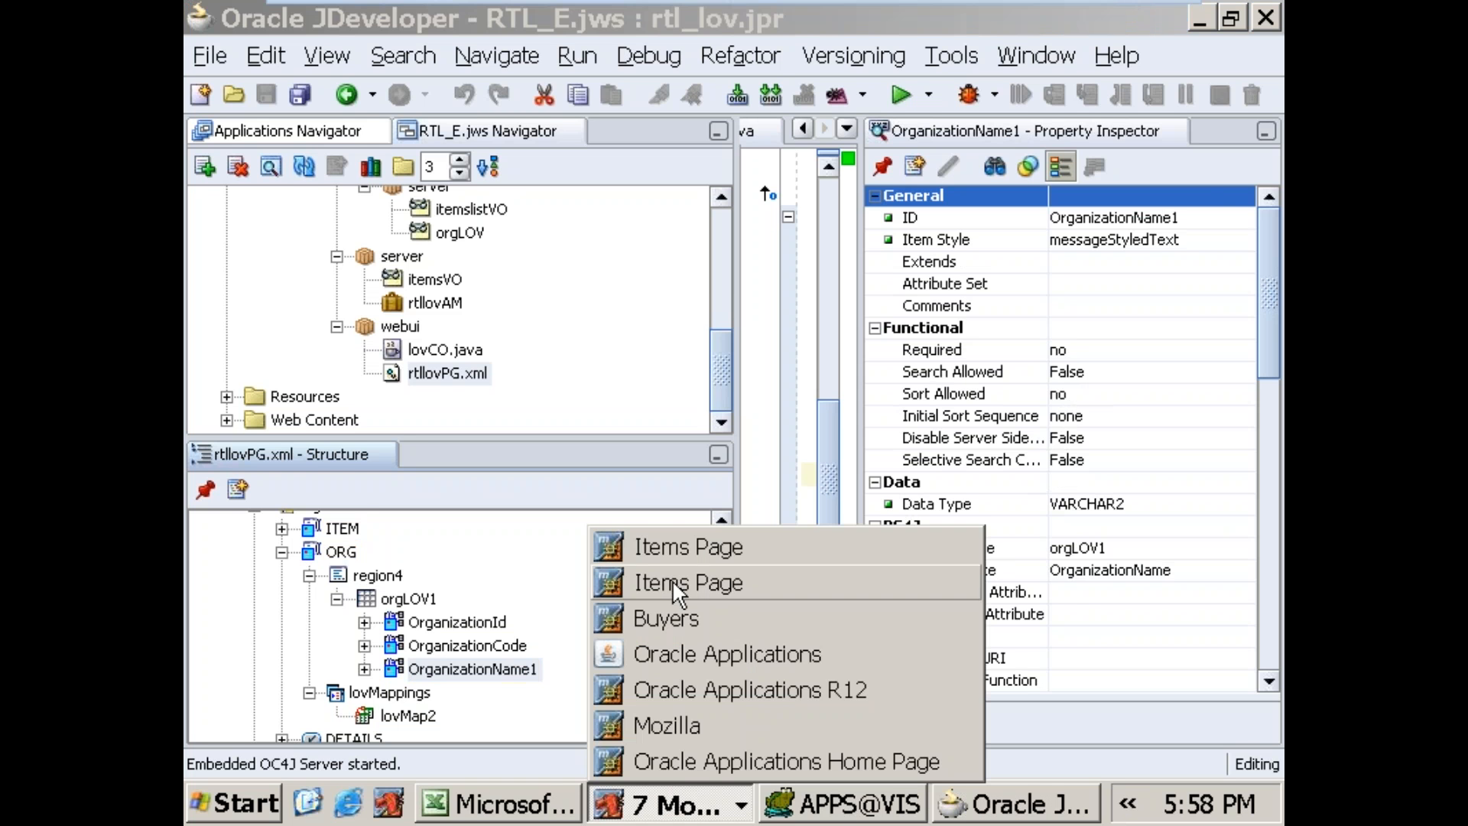
{"action": "left_click", "coordinate": [665, 548]}
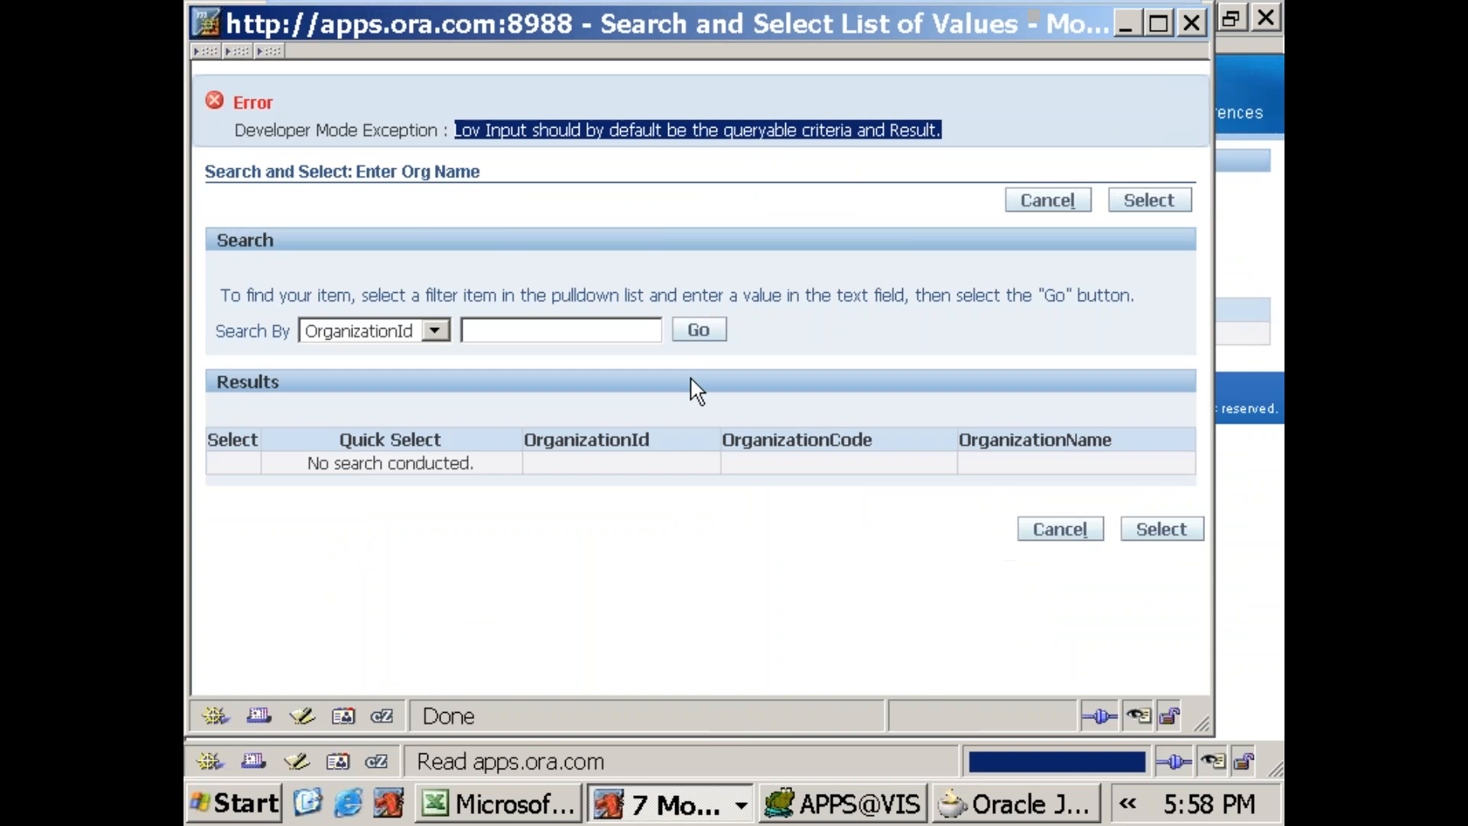
{"action": "left_click", "coordinate": [434, 330]}
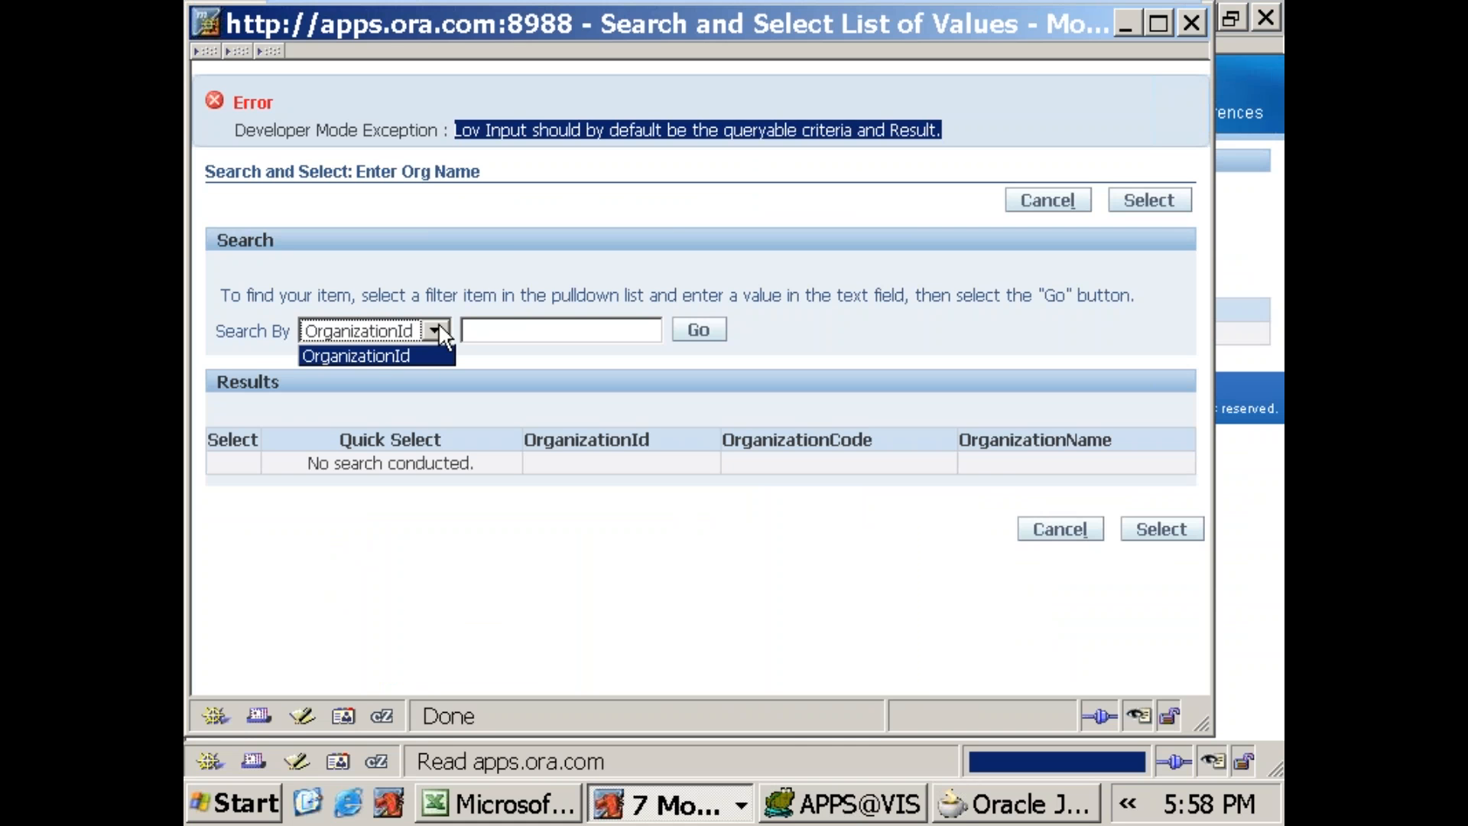
{"action": "left_click", "coordinate": [439, 332]}
{"action": "left_click", "coordinate": [536, 331]}
{"action": "type", "text": "204"}
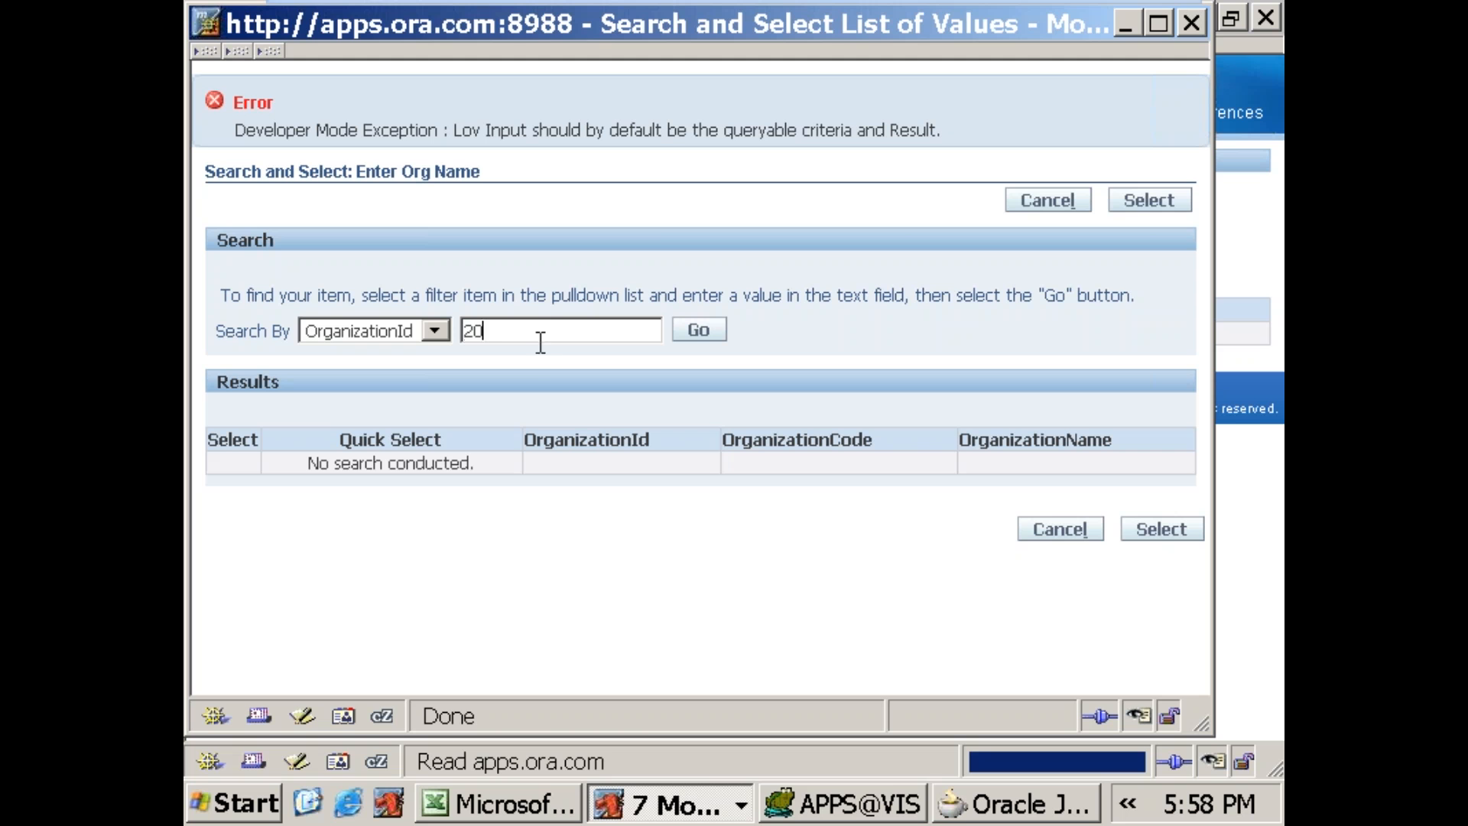
{"action": "left_click", "coordinate": [702, 331]}
{"action": "left_click", "coordinate": [692, 333]}
Step: Switch to JDeveloper and check the LOV Region Item in lovMap2 against Search Allowed on the orgLOV1 columns, including OrganizationName1
{"action": "left_click", "coordinate": [947, 807]}
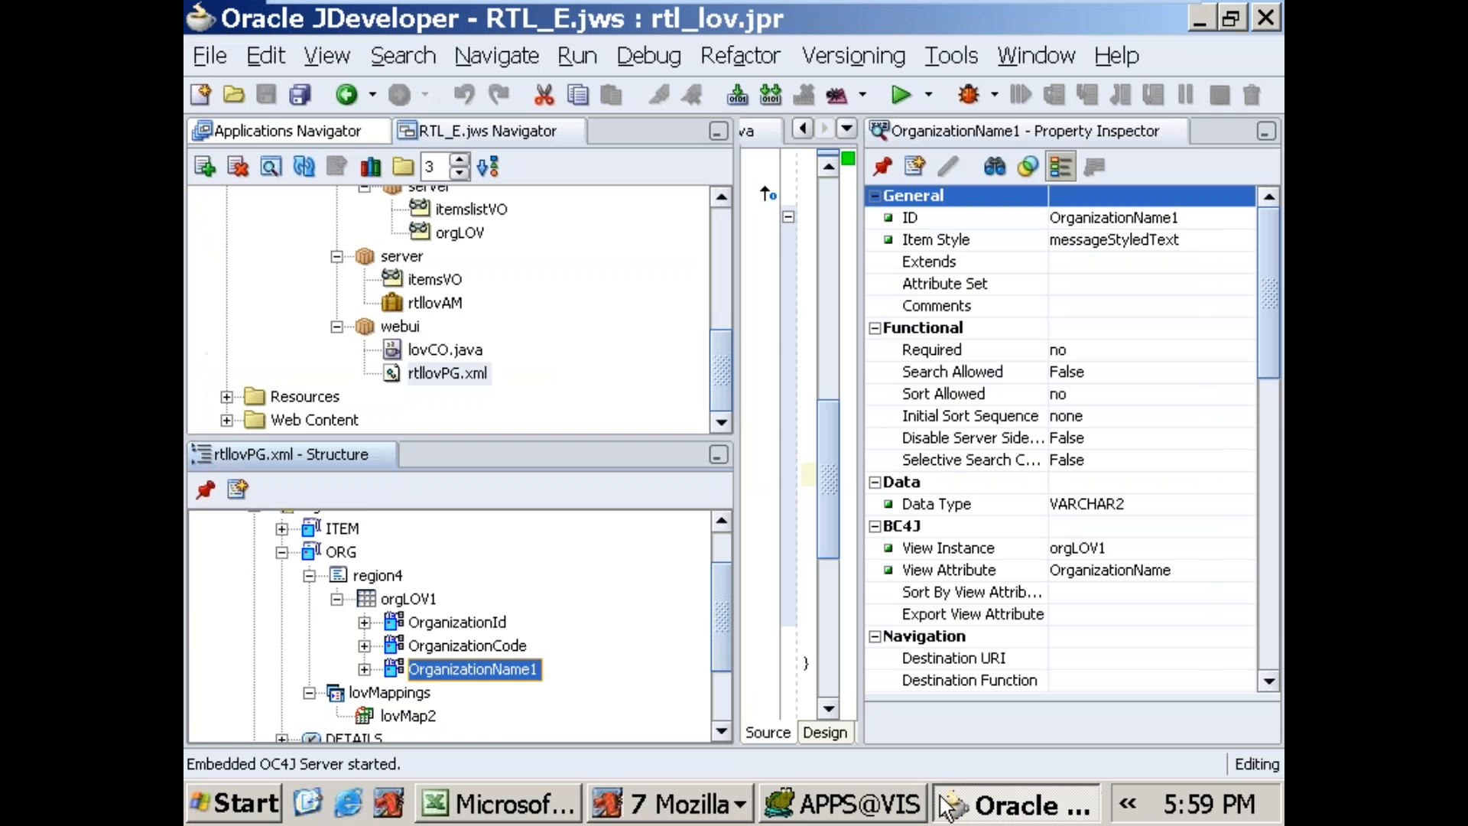
{"action": "left_click", "coordinate": [375, 600]}
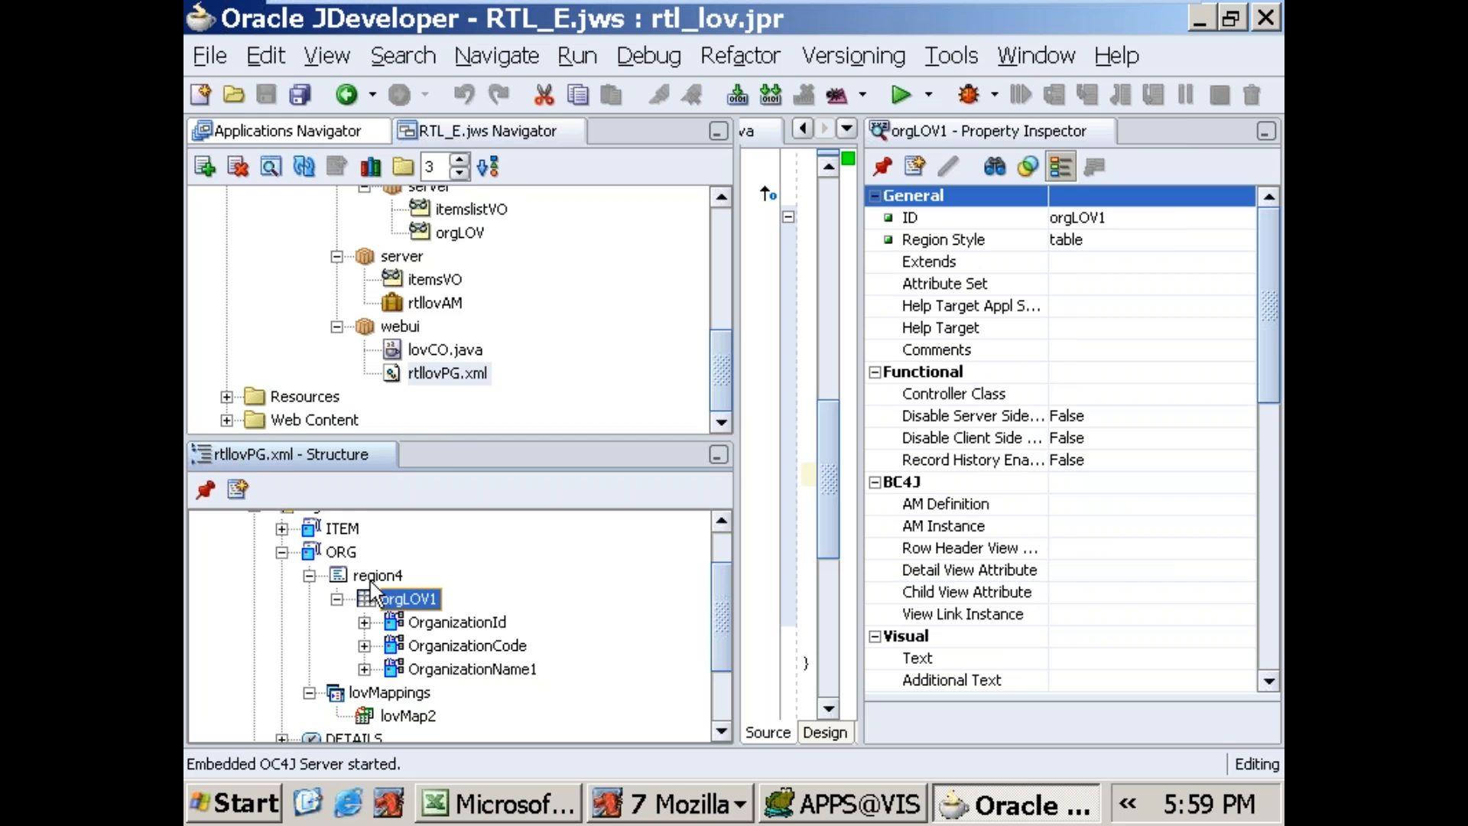
{"action": "left_click", "coordinate": [377, 581]}
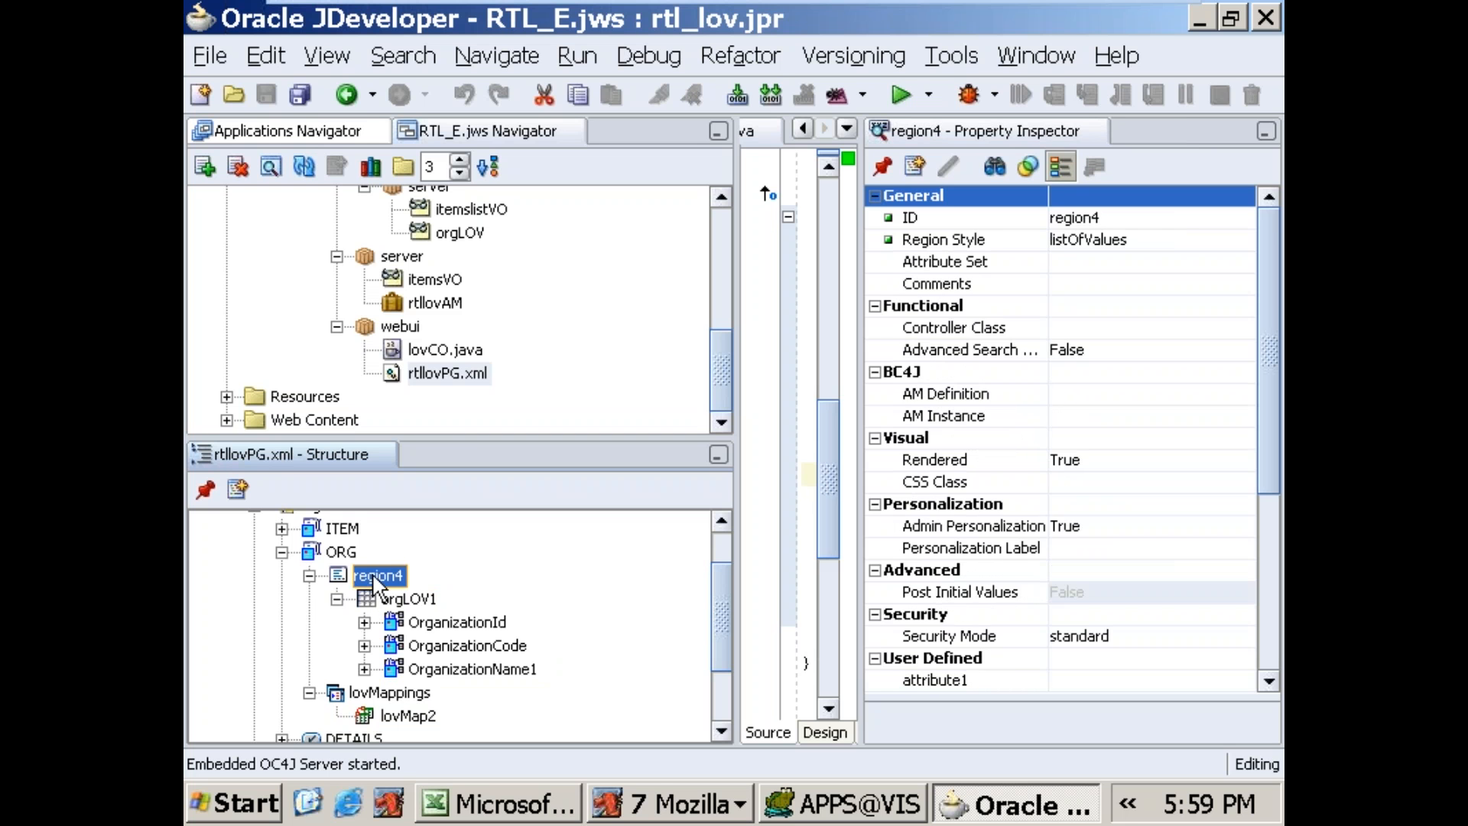
{"action": "left_click", "coordinate": [469, 650]}
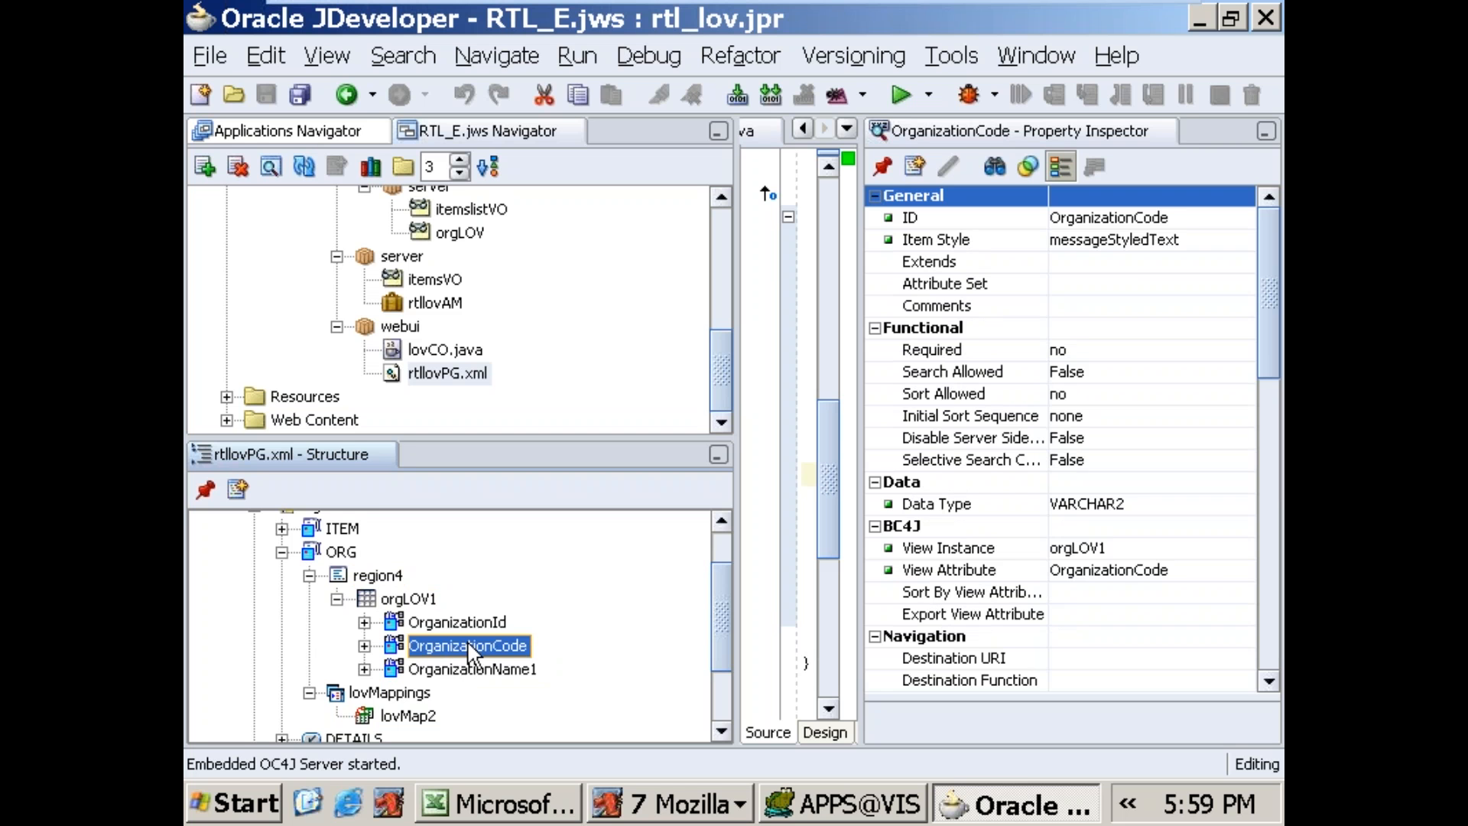
{"action": "left_click", "coordinate": [473, 673]}
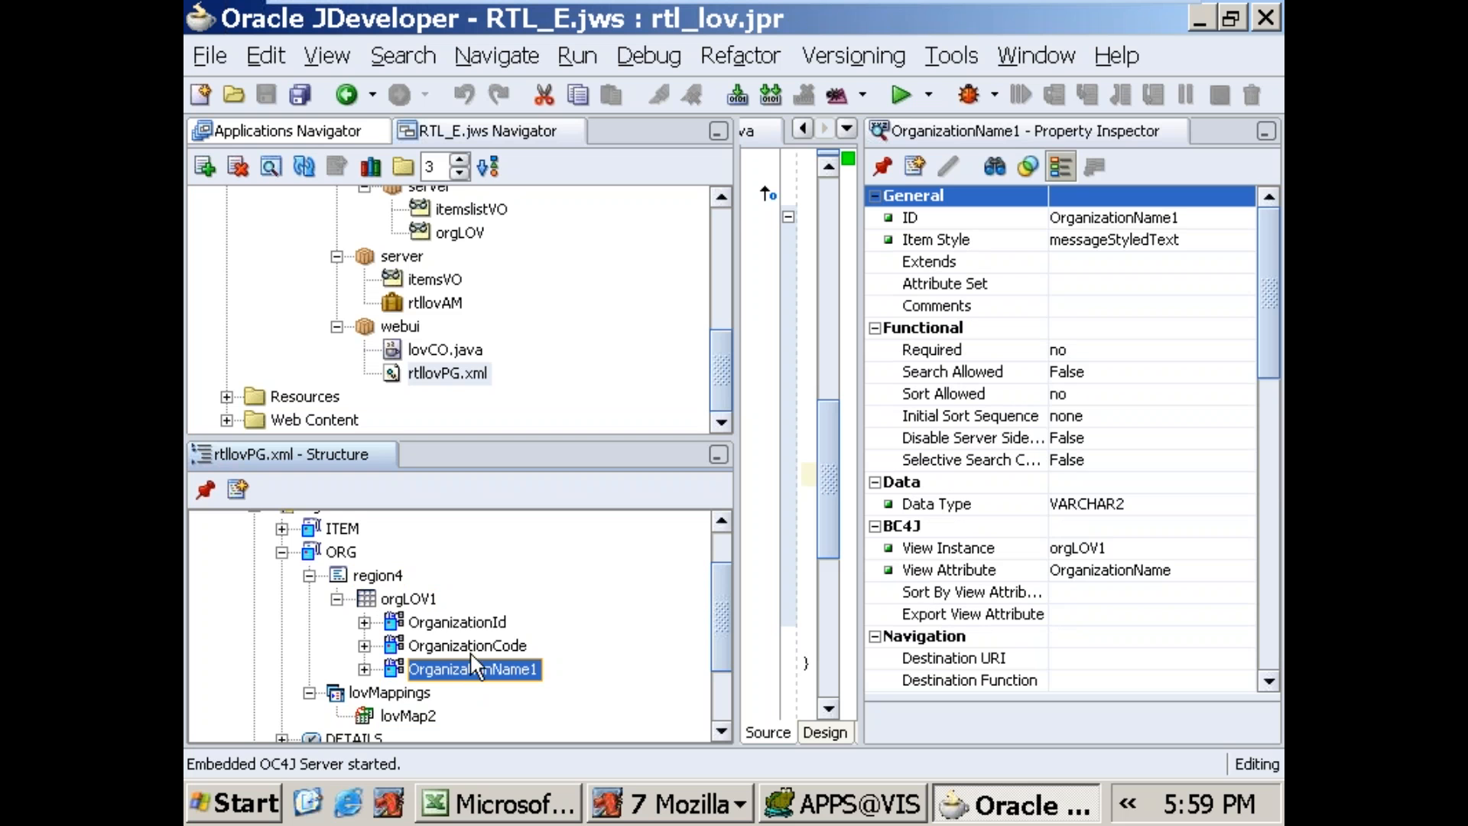
{"action": "left_click", "coordinate": [476, 624]}
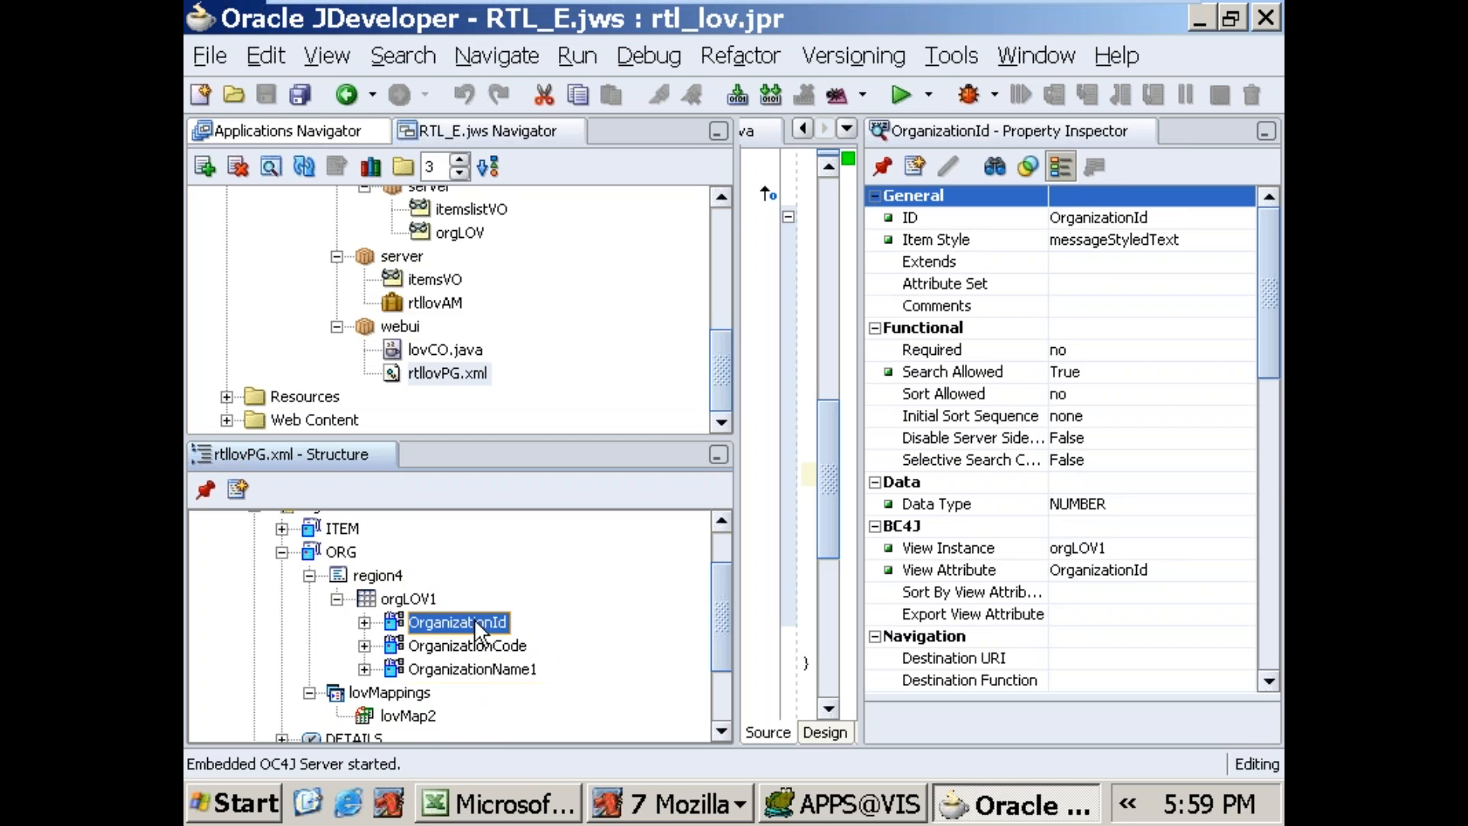
{"action": "left_click", "coordinate": [433, 717]}
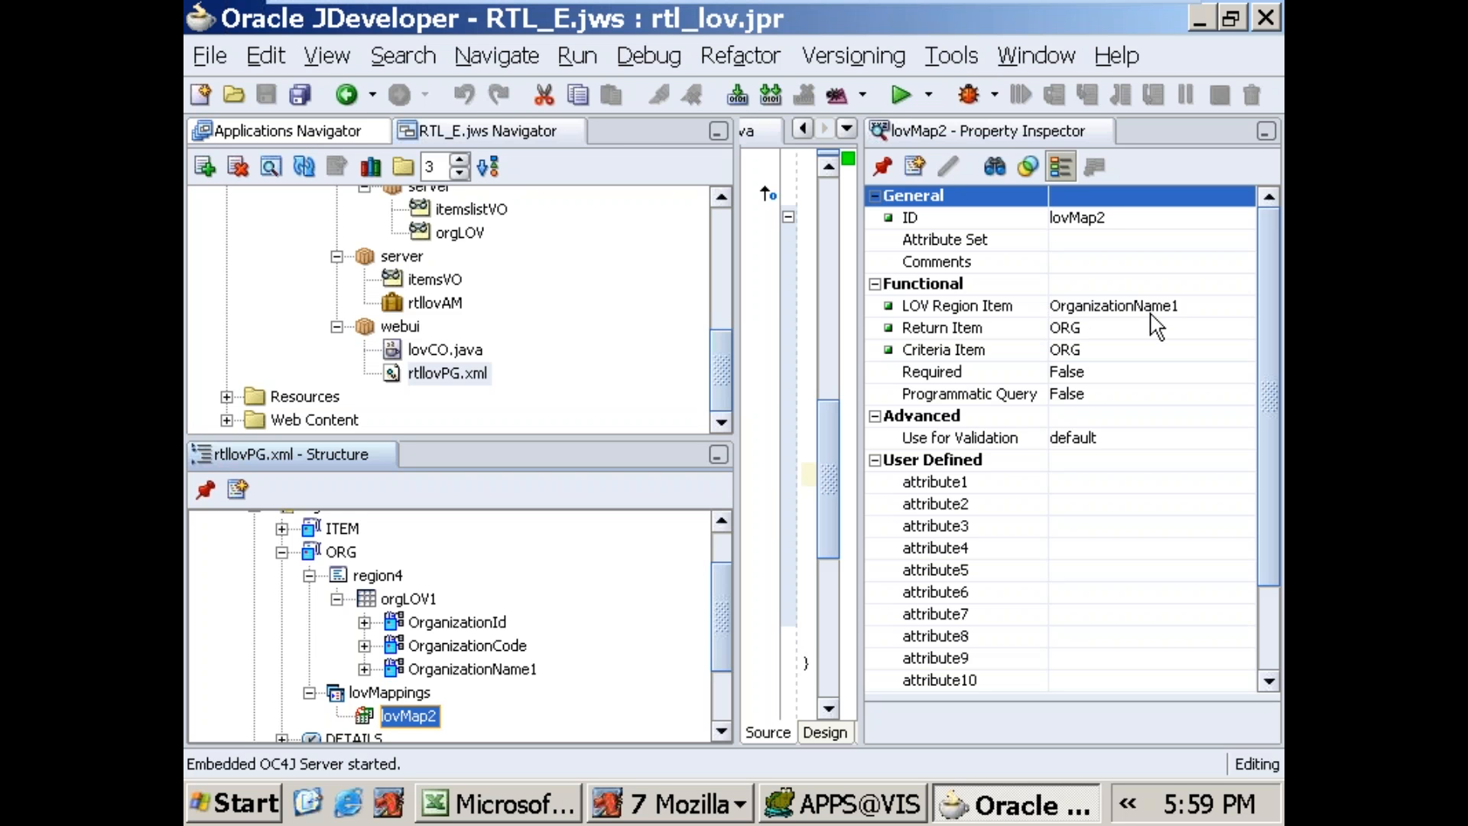
{"action": "left_click", "coordinate": [470, 671]}
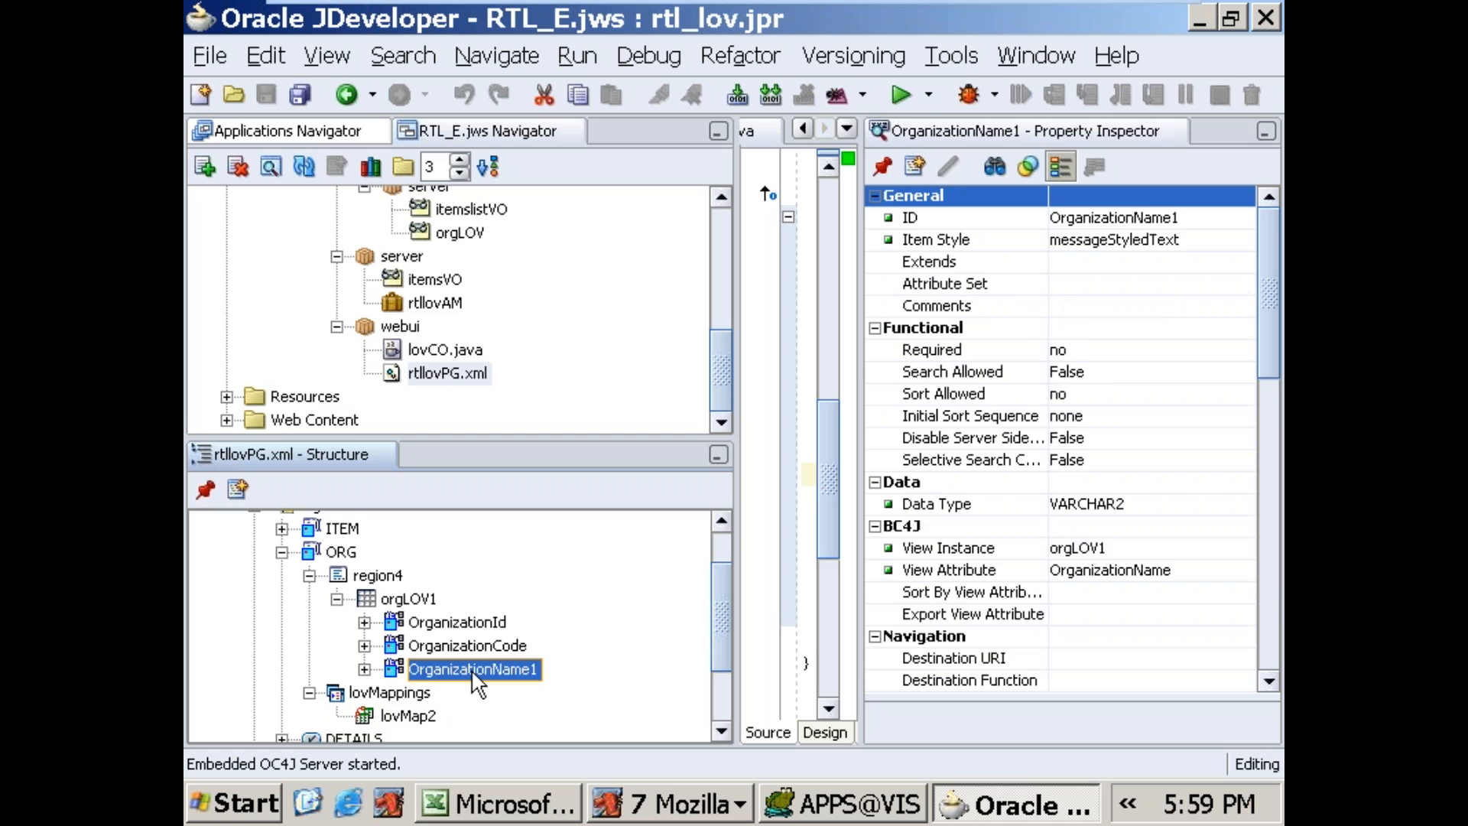
Step: Set Search Allowed to True for the OrganizationName1 column and to False for the OrganizationId column of orgLOV1
{"action": "left_click", "coordinate": [1098, 370]}
{"action": "left_click", "coordinate": [1082, 416]}
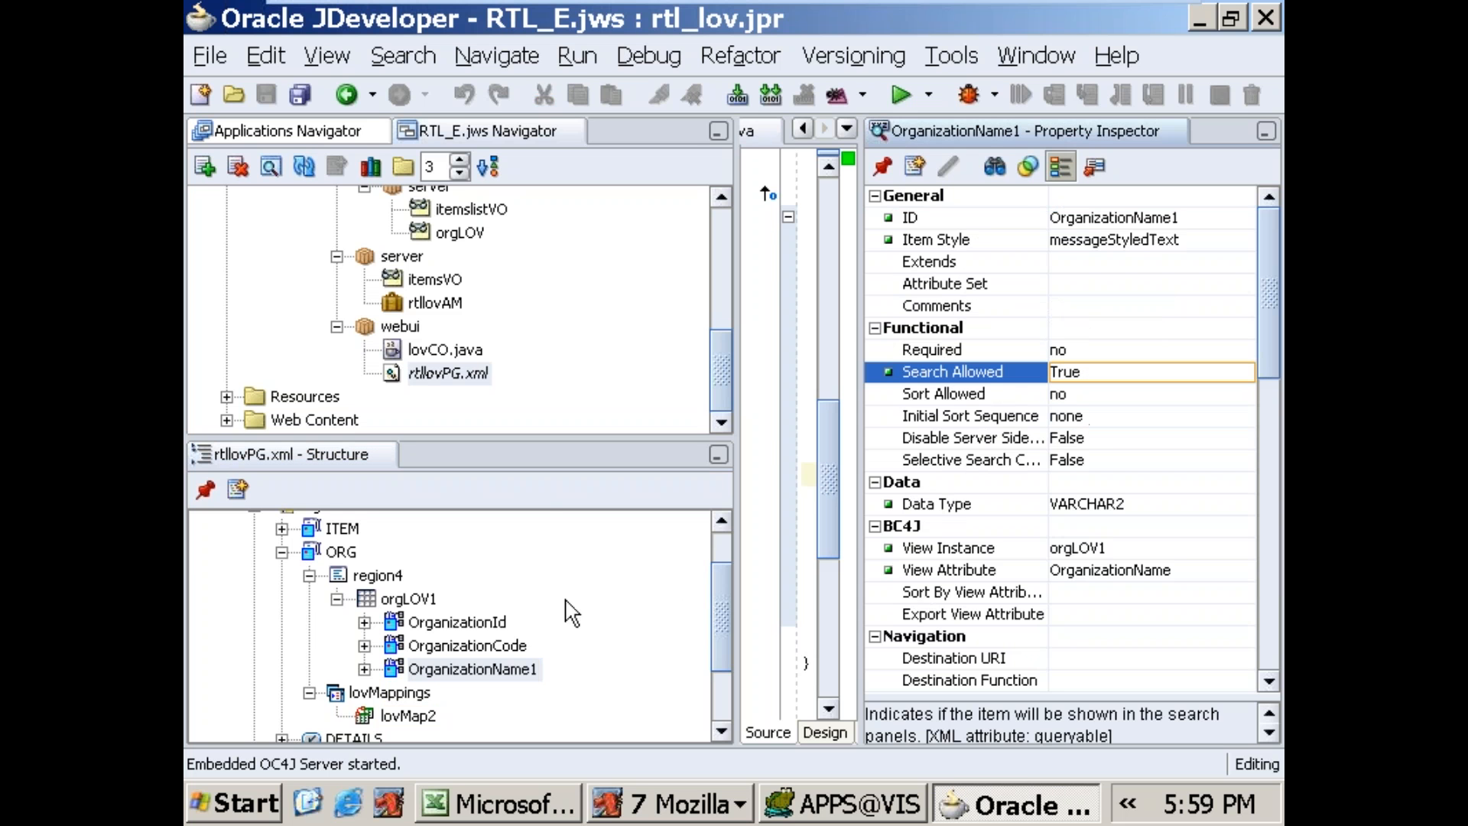
{"action": "left_click", "coordinate": [504, 625]}
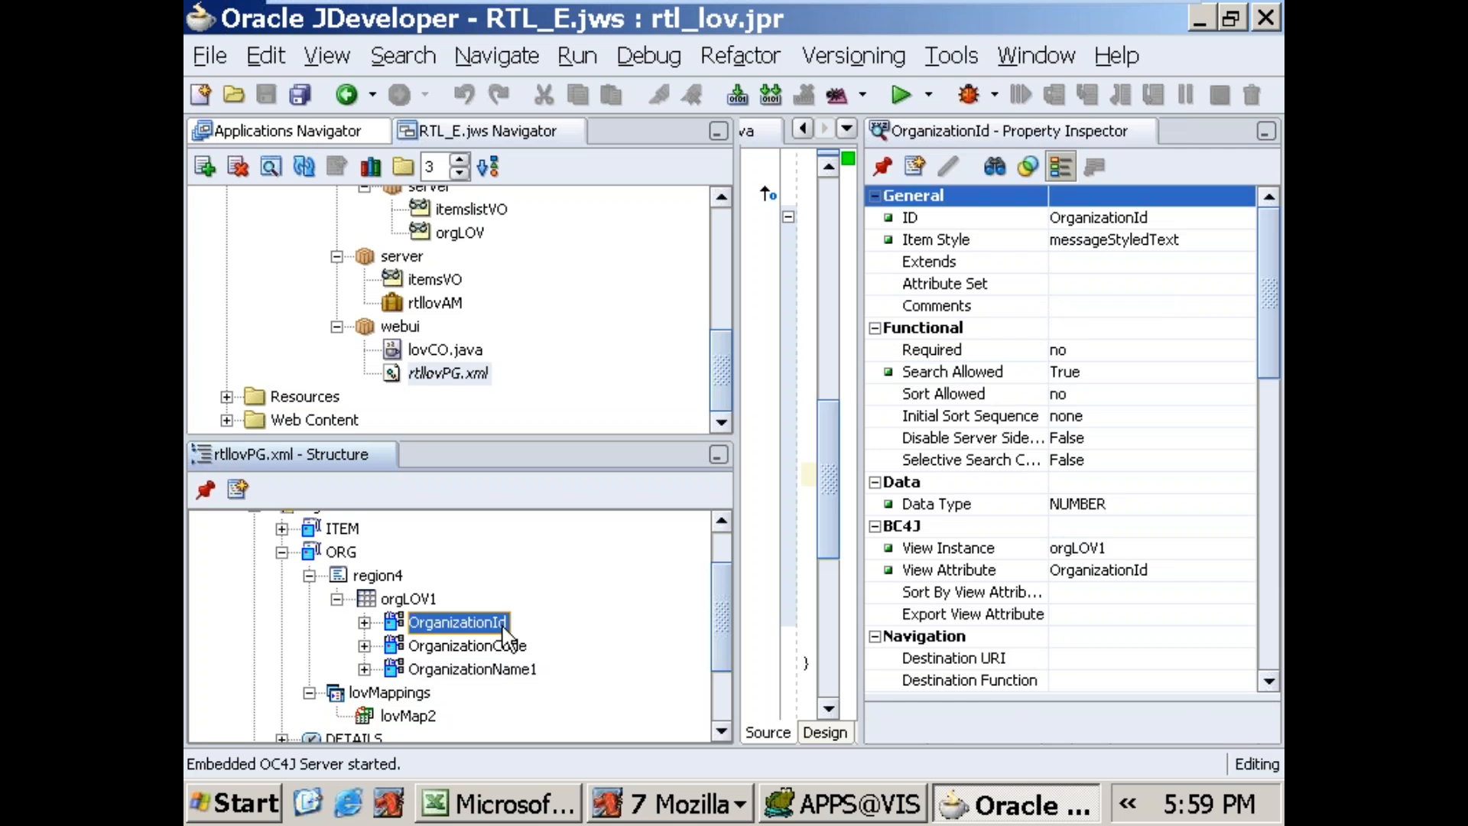
{"action": "left_click", "coordinate": [1105, 372]}
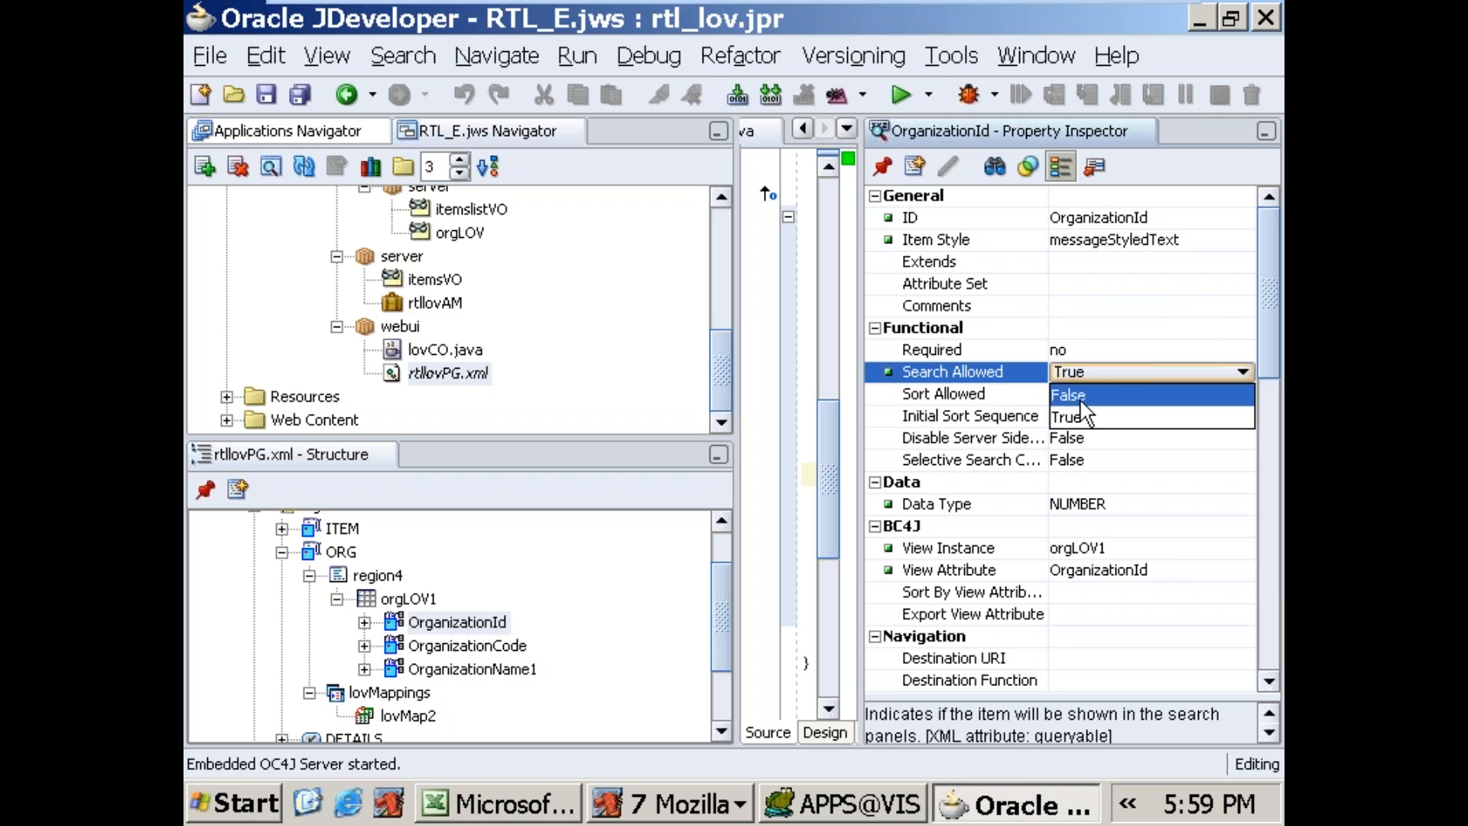
{"action": "left_click", "coordinate": [1084, 394]}
{"action": "left_click", "coordinate": [673, 804]}
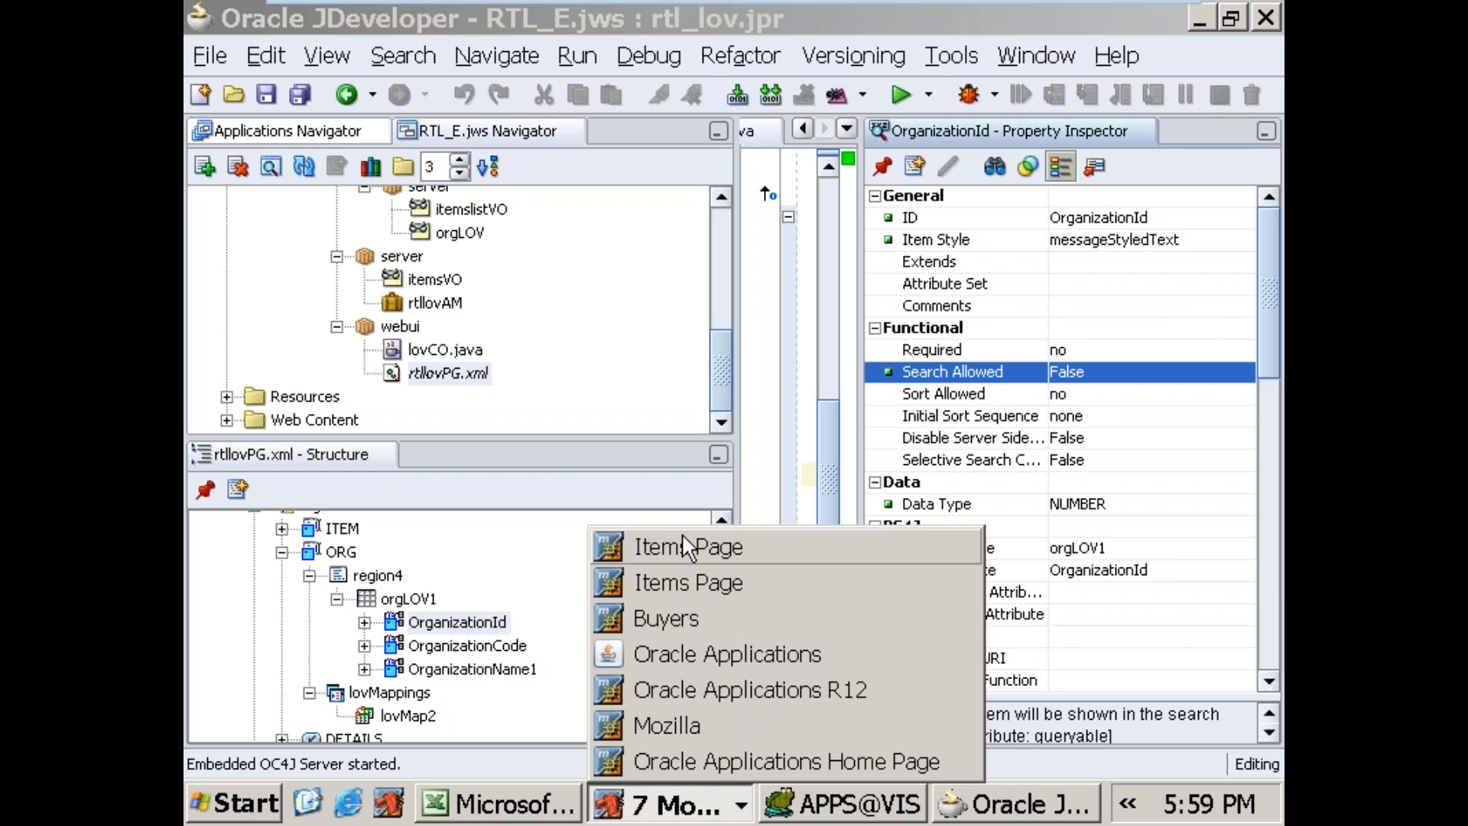
{"action": "right_click", "coordinate": [676, 543]}
{"action": "left_click", "coordinate": [599, 503]}
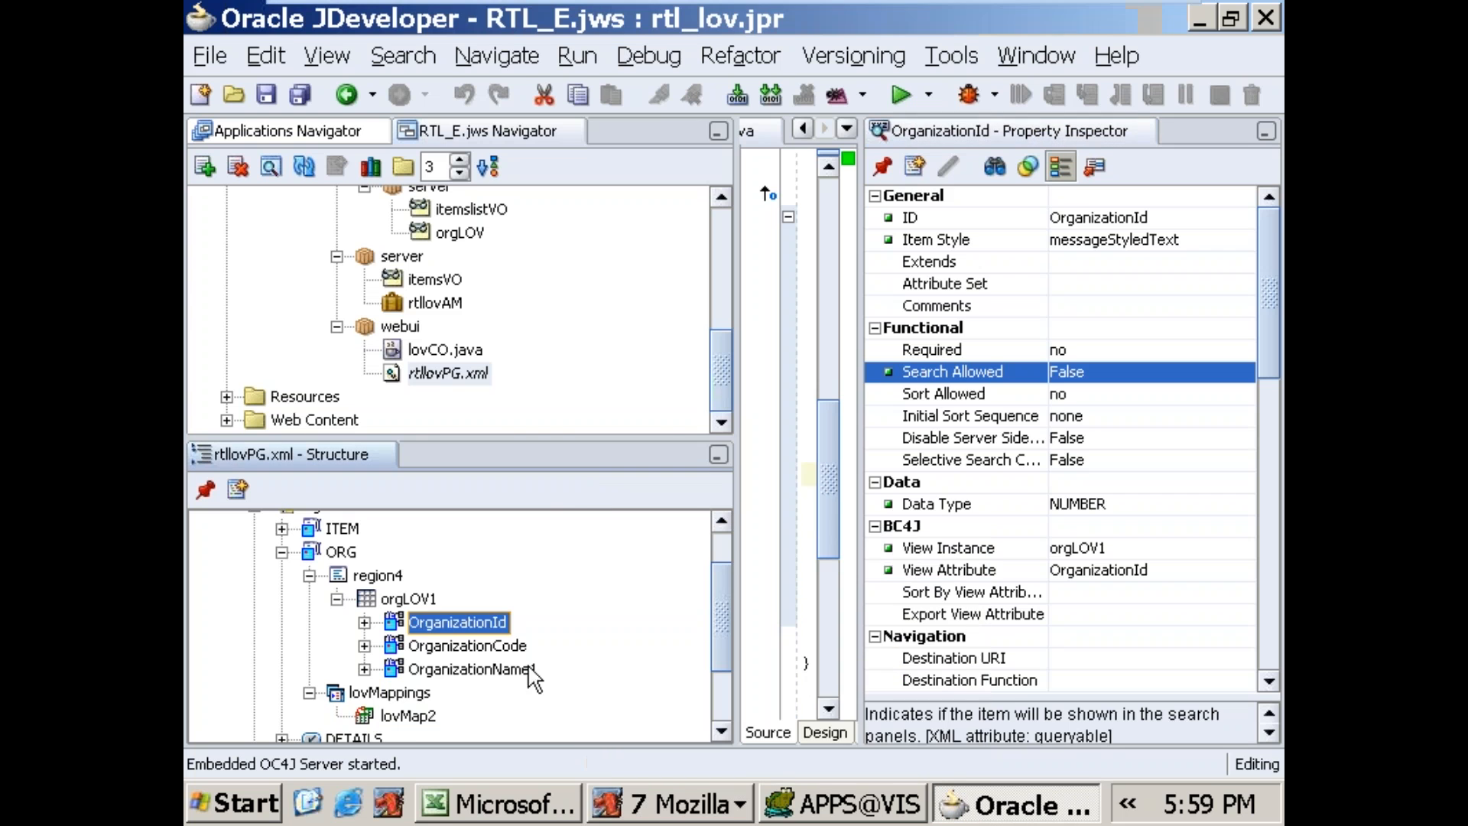
Step: Recheck the properties of lovMap2 and OrganizationName1, and run rtllovPG.xml
{"action": "left_click", "coordinate": [398, 713]}
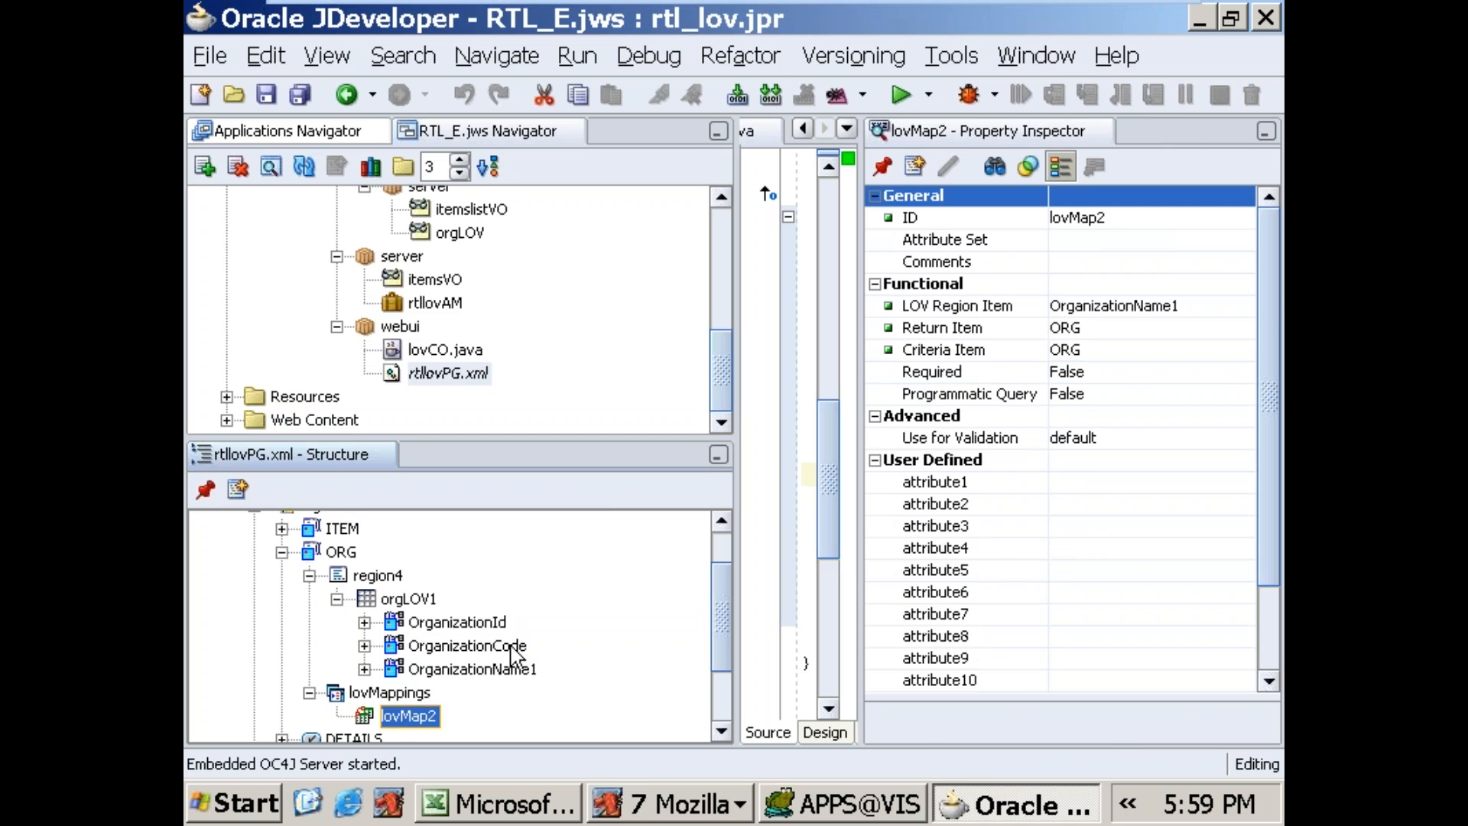
{"action": "left_click", "coordinate": [518, 672]}
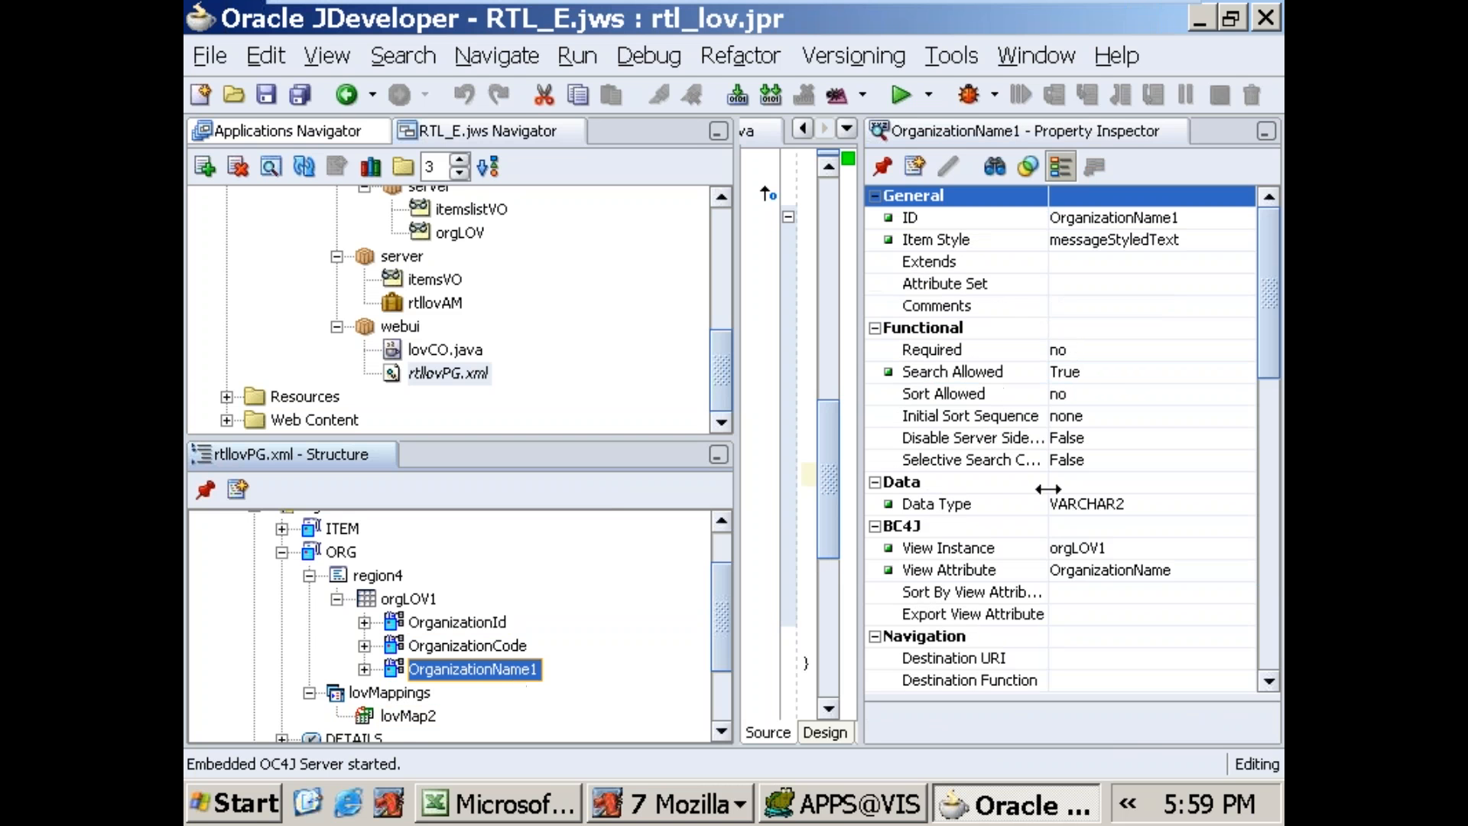
{"action": "left_click", "coordinate": [457, 373]}
{"action": "right_click", "coordinate": [454, 365]}
{"action": "left_click", "coordinate": [510, 481]}
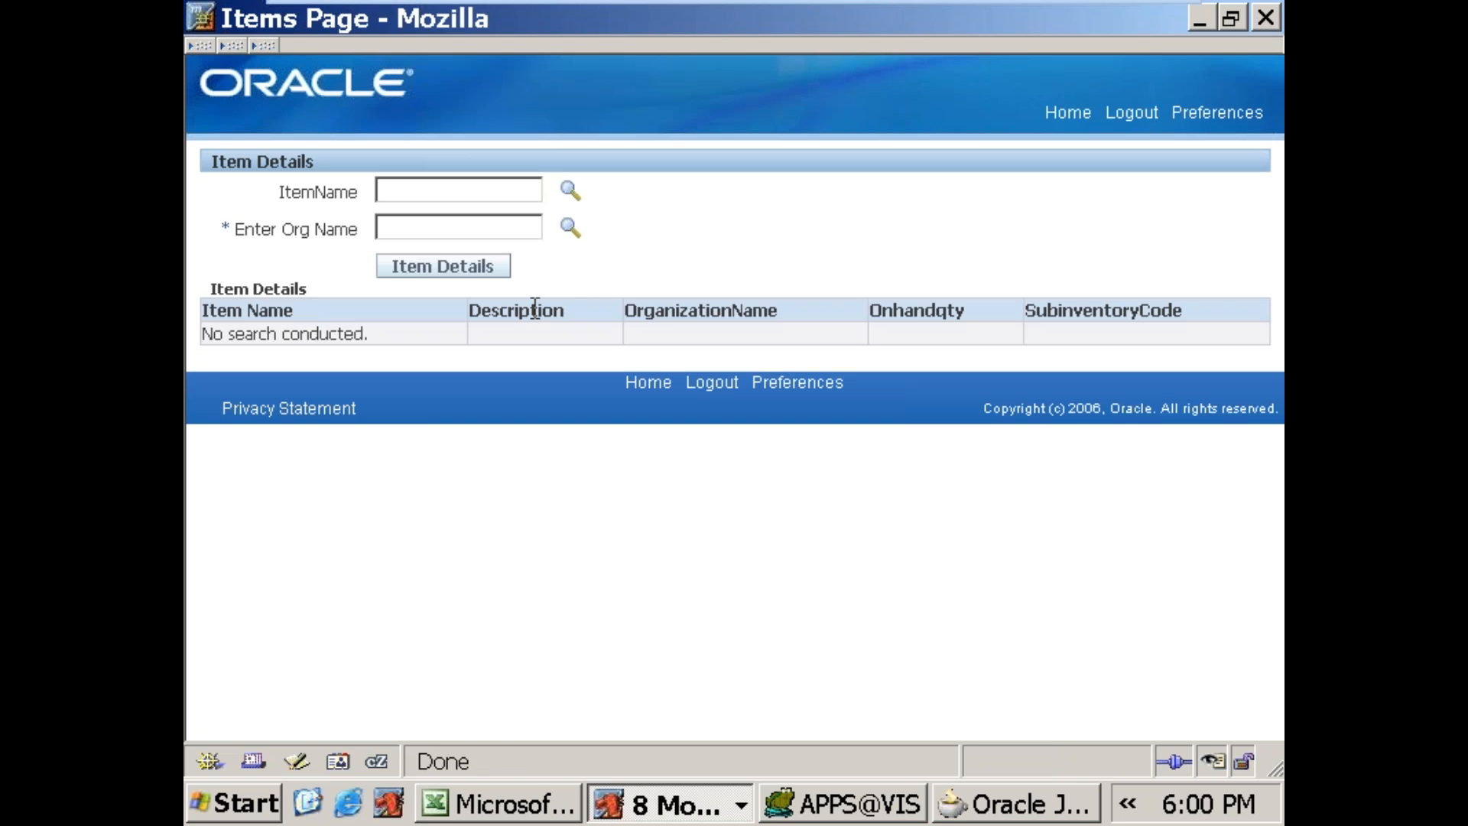
Step: Pick 688SALES_ITEM from the ItemName list of values and try to open the Enter Org Name list of values
{"action": "left_click", "coordinate": [568, 191]}
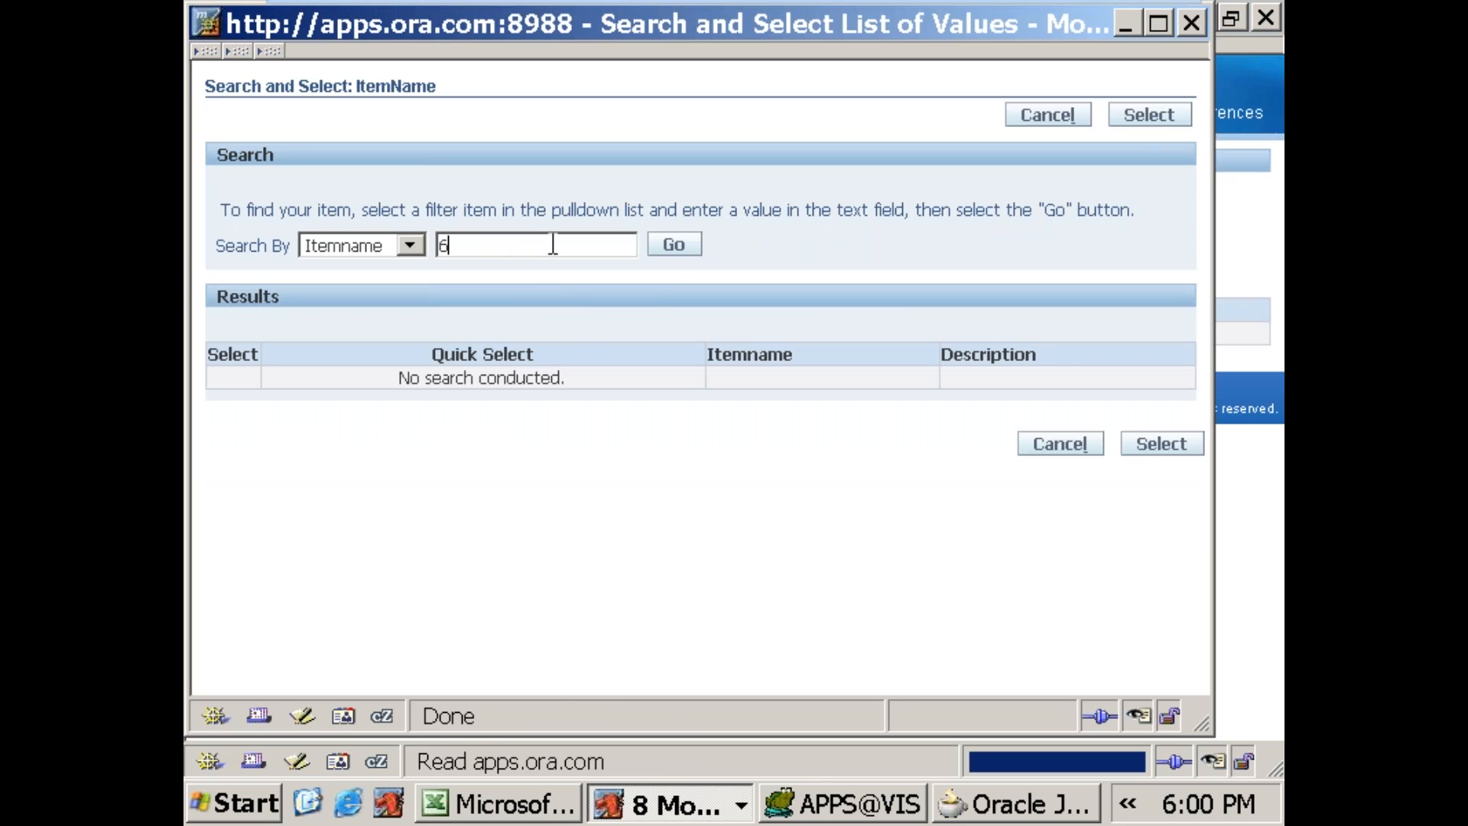
{"action": "left_click", "coordinate": [672, 246]}
{"action": "left_click", "coordinate": [397, 383]}
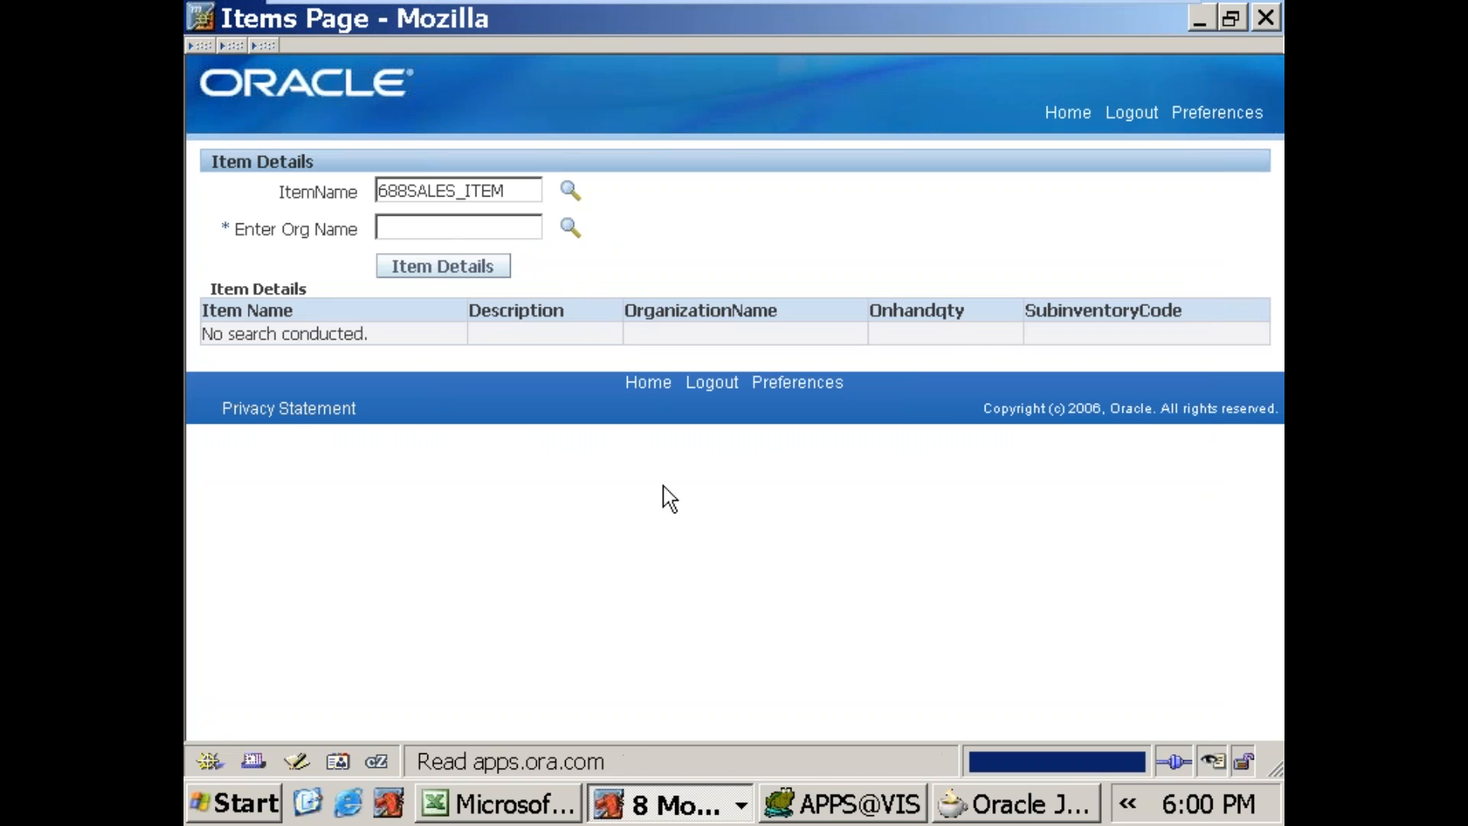
{"action": "left_click", "coordinate": [567, 229]}
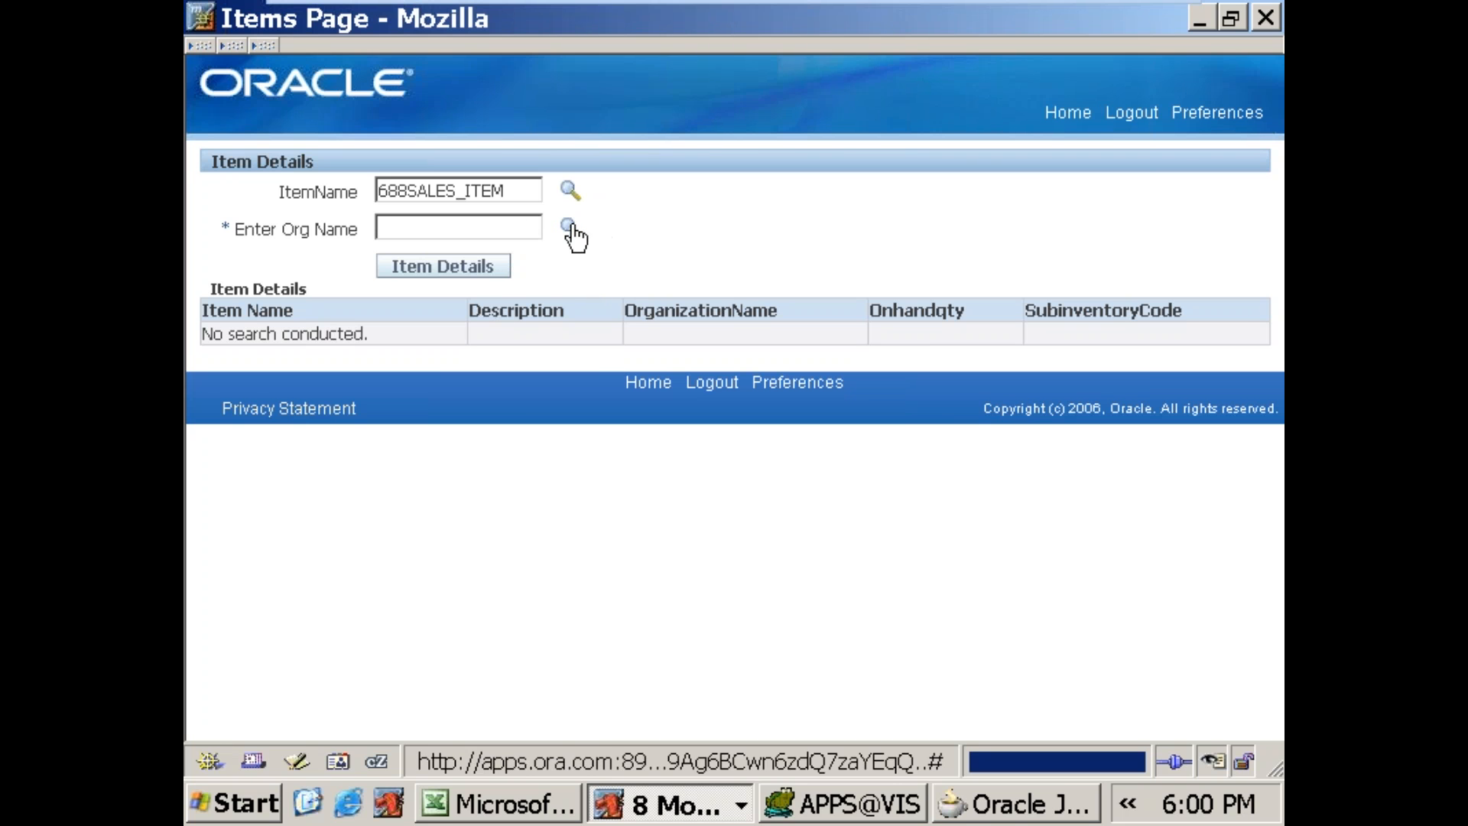
{"action": "left_click", "coordinate": [569, 226]}
Step: Switch to JDeveloper to check the ORG item's properties, and return to the Items Page in Mozilla
{"action": "left_click", "coordinate": [1008, 809]}
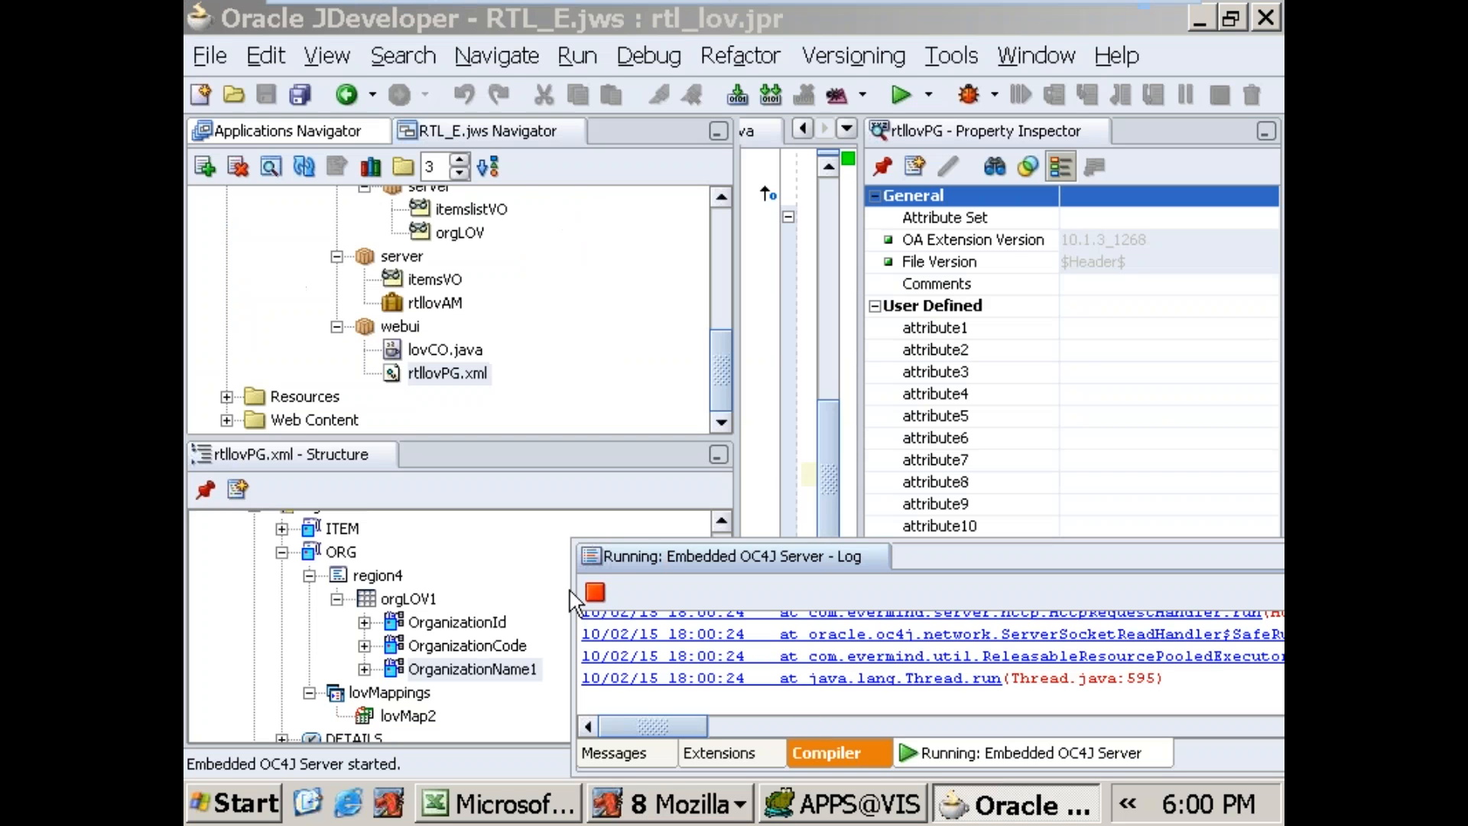
{"action": "left_click", "coordinate": [350, 553]}
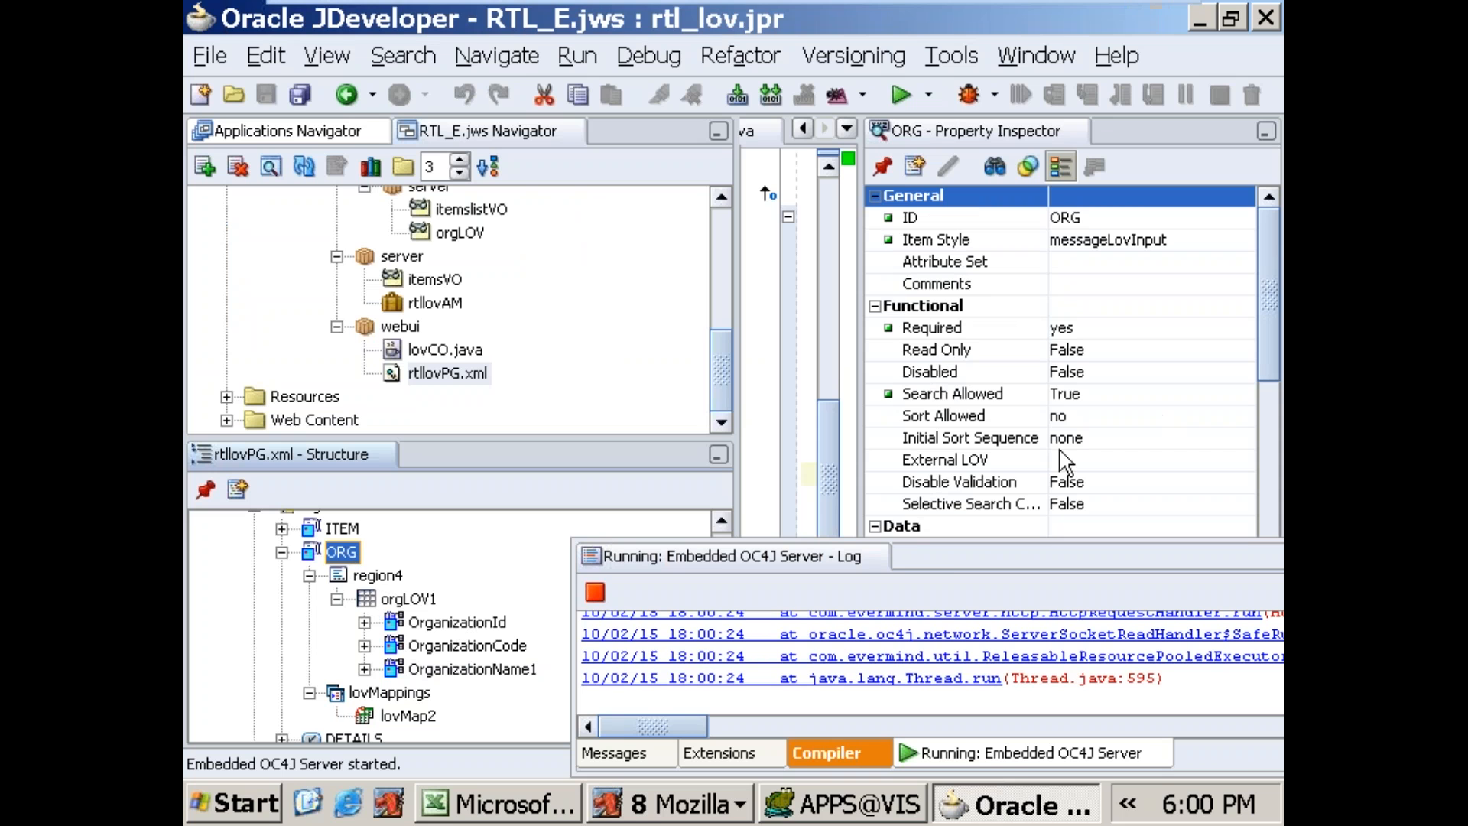
{"action": "left_click", "coordinate": [696, 804]}
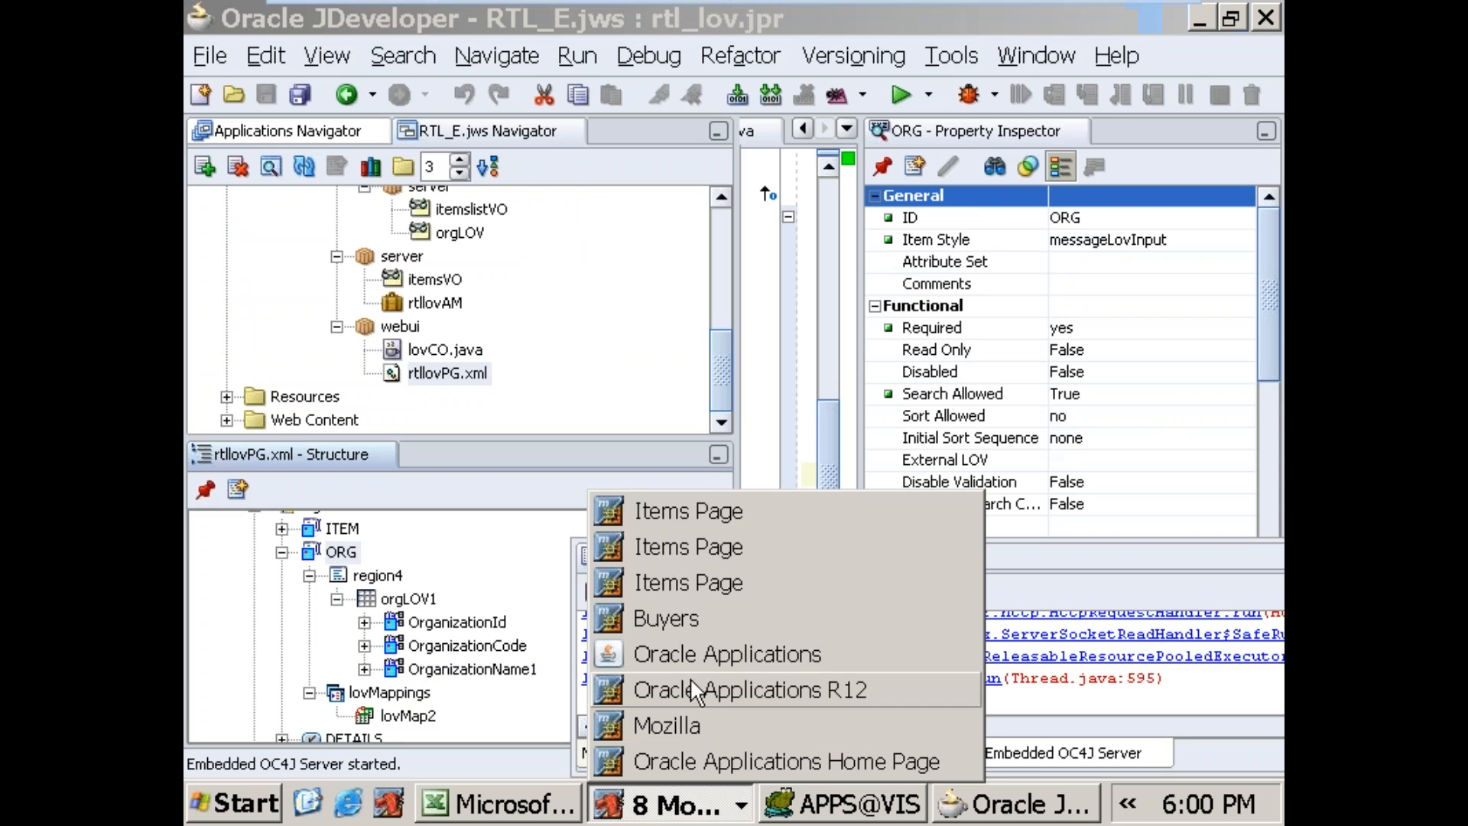
{"action": "left_click", "coordinate": [692, 496]}
Step: Search the Enter Org Name list of values by OrganizationName for Vision and select Vision Operations
{"action": "left_click", "coordinate": [570, 228]}
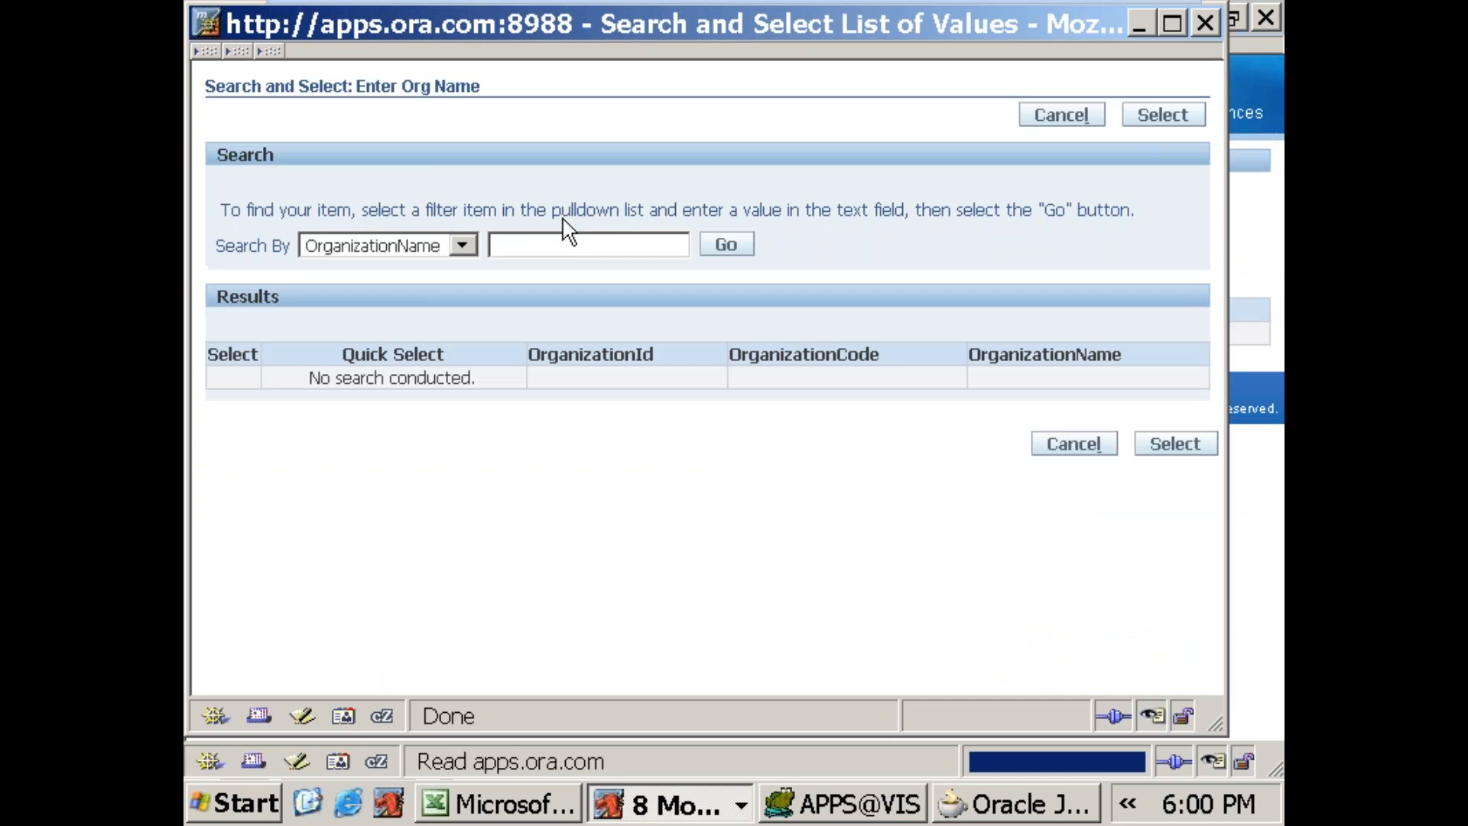
{"action": "left_click", "coordinate": [462, 246]}
{"action": "left_click", "coordinate": [469, 250]}
{"action": "left_click", "coordinate": [568, 255]}
{"action": "type", "text": "Vision"}
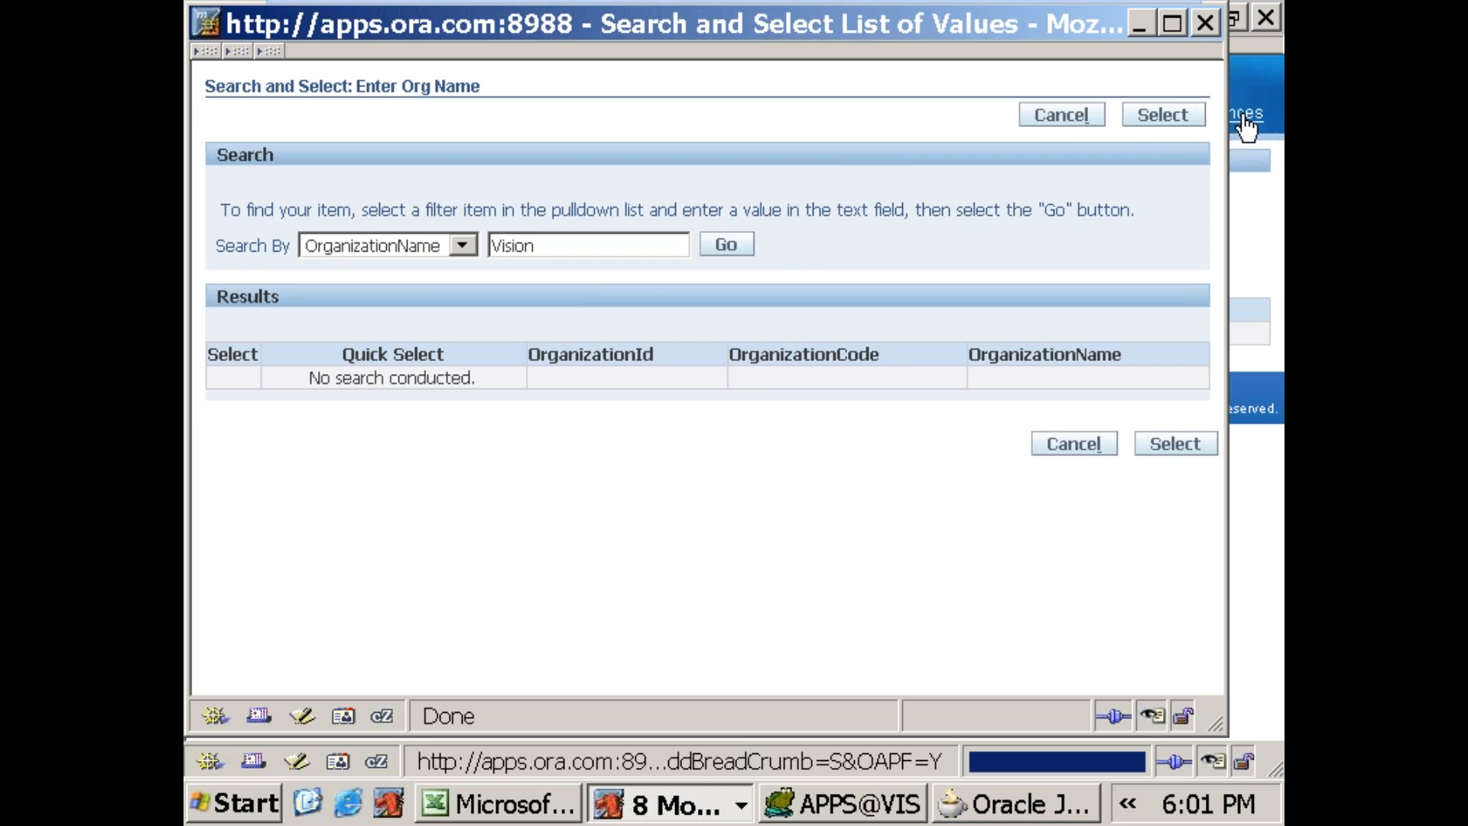
{"action": "left_click", "coordinate": [713, 252]}
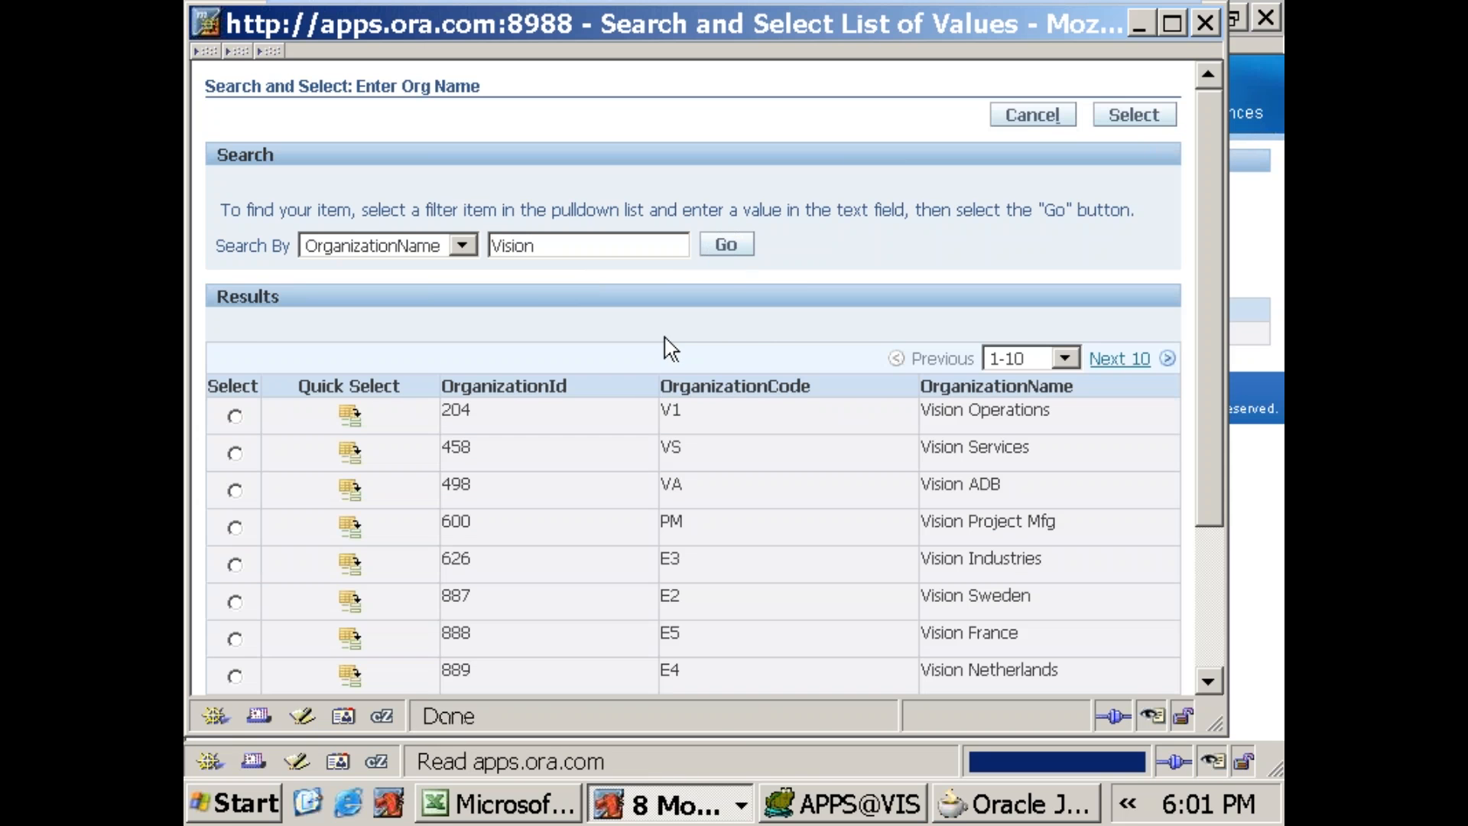
{"action": "left_click", "coordinate": [350, 415]}
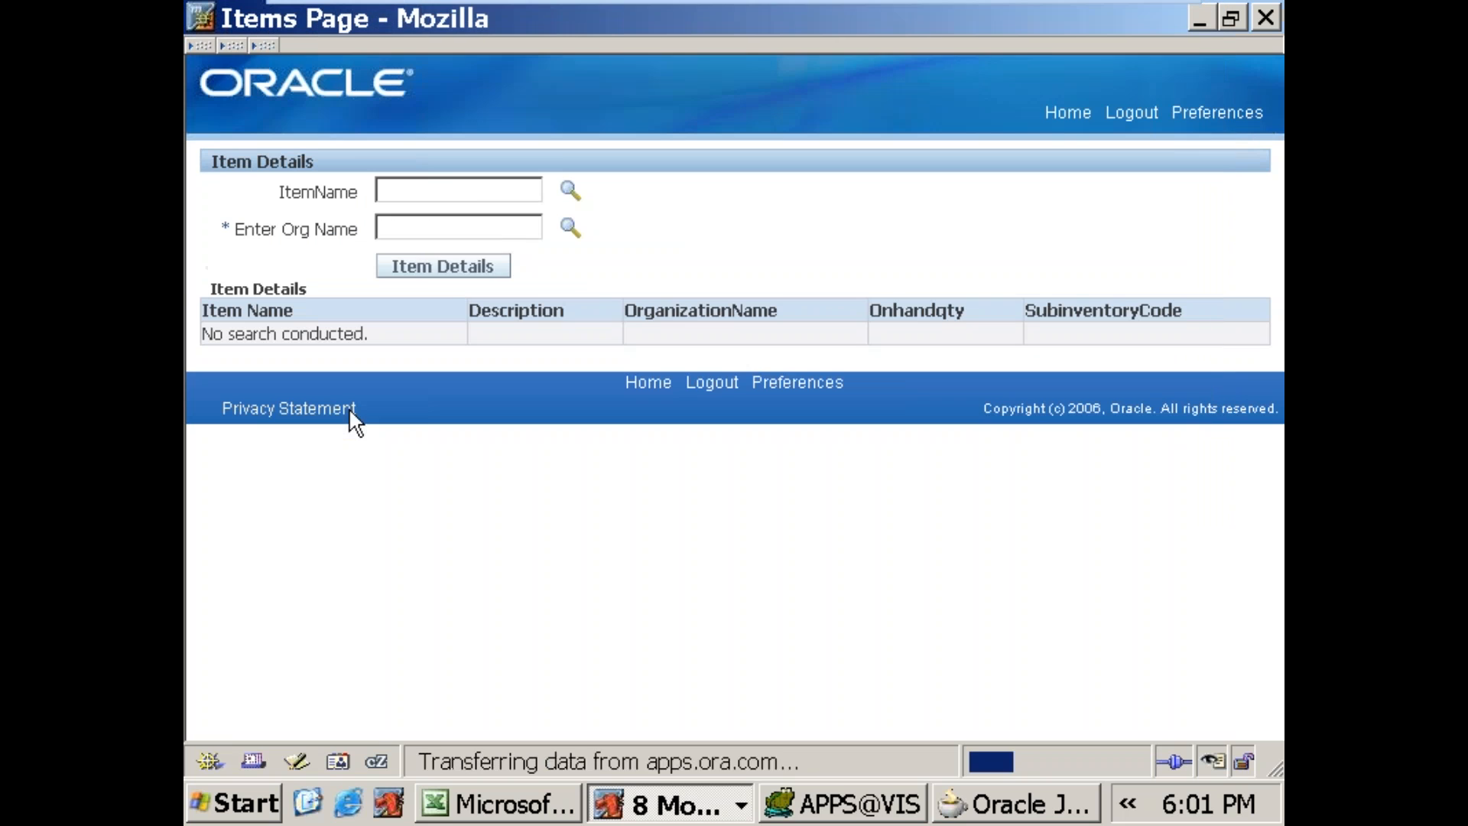
Step: Search the ItemName list of values by Itemname for 688 and select 688SALES_ITEM
{"action": "left_click", "coordinate": [570, 191]}
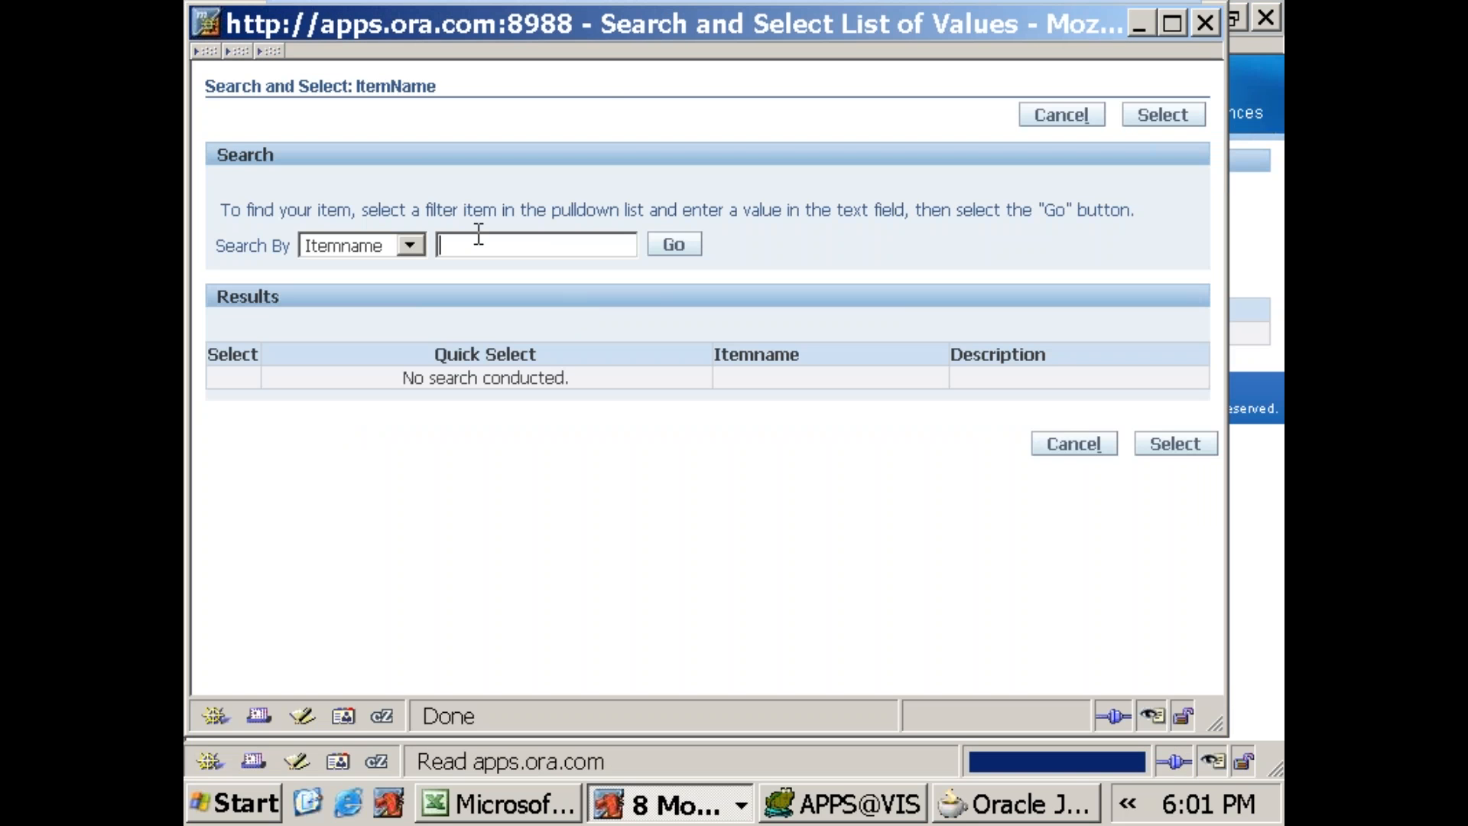
{"action": "type", "text": "688"}
{"action": "left_click", "coordinate": [674, 245]}
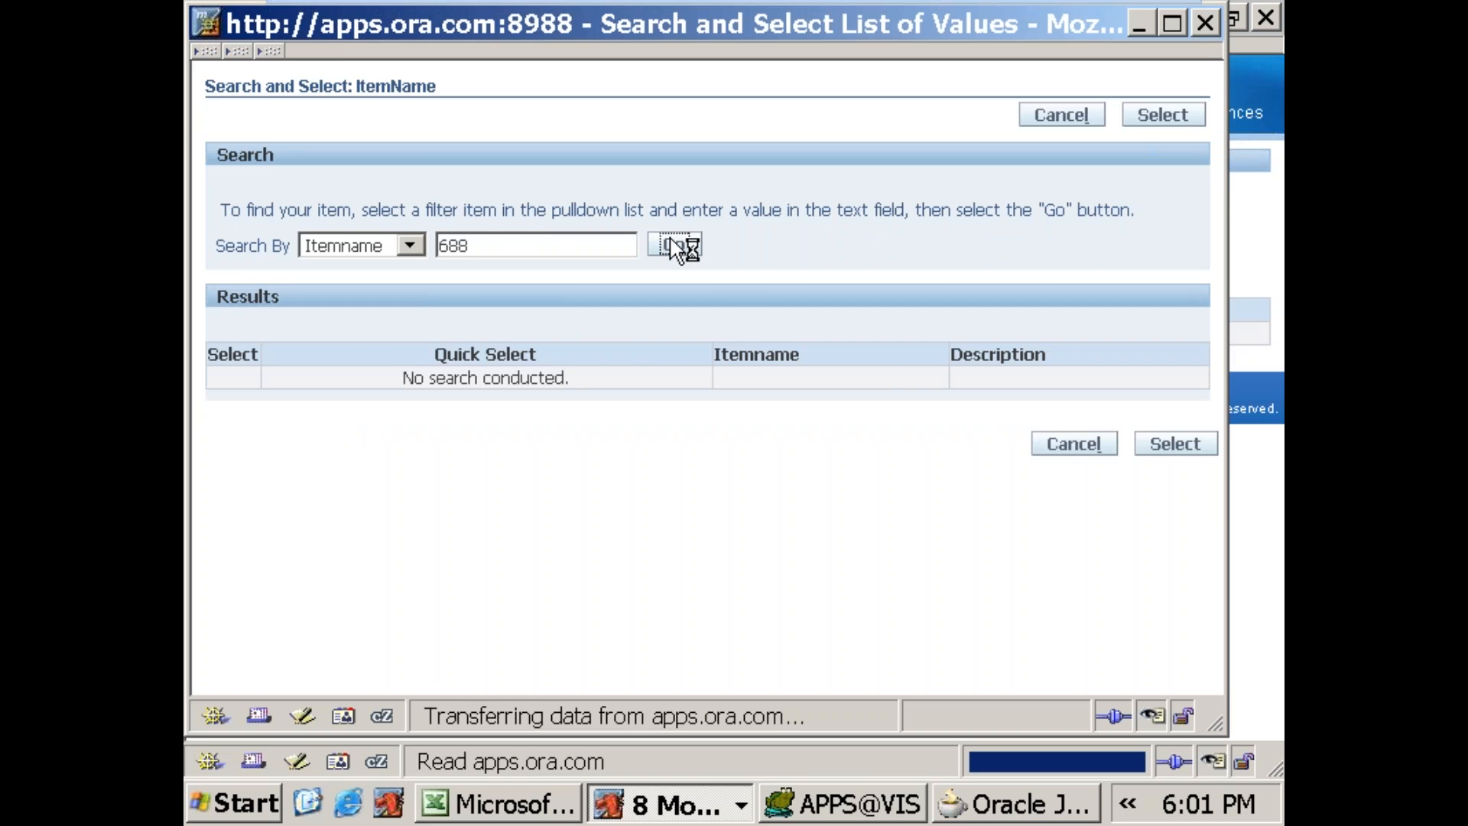
{"action": "left_click", "coordinate": [403, 383]}
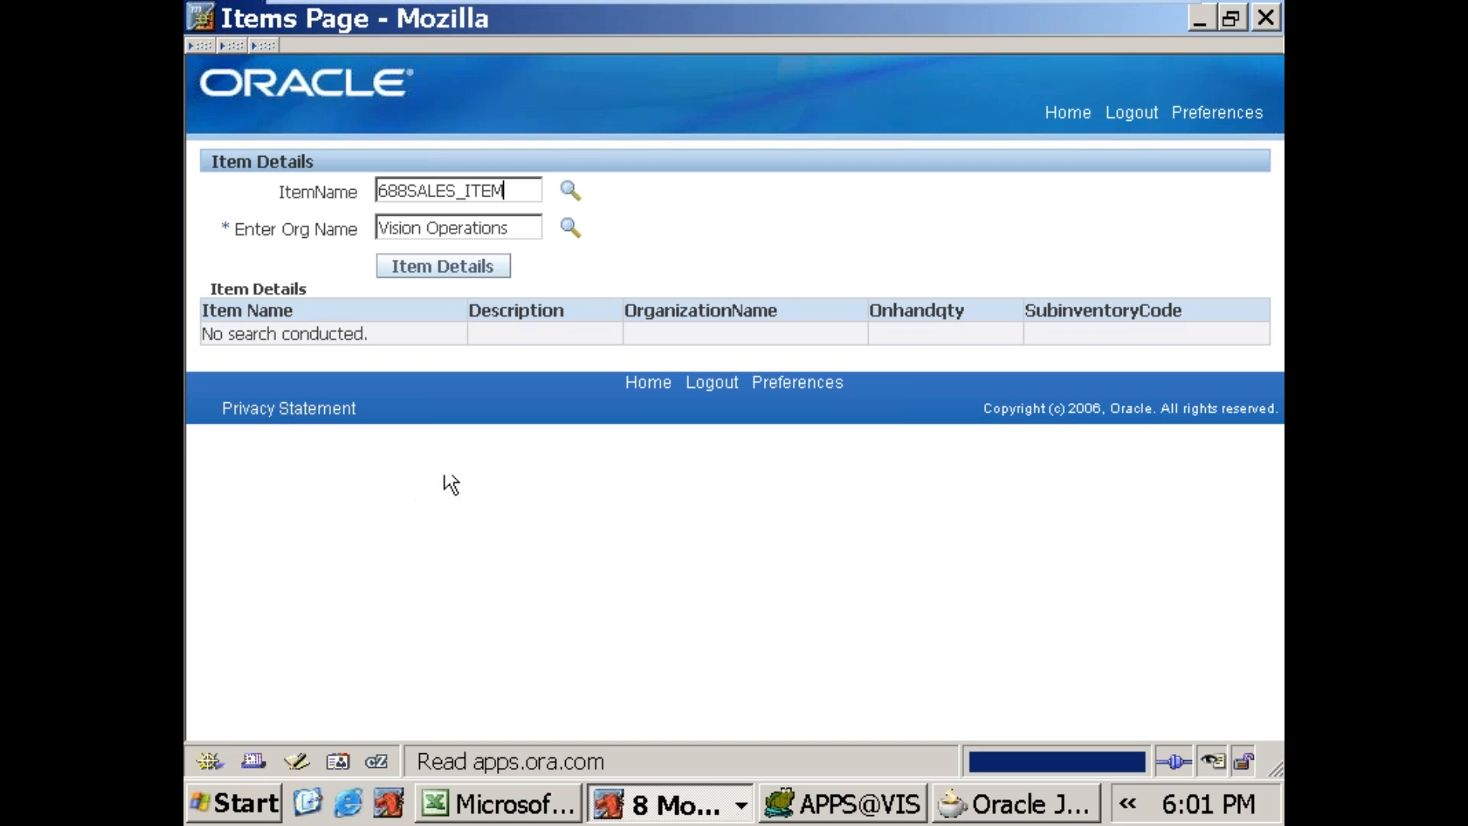
Step: Try to retrieve the item details for 688SALES_ITEM in Vision Operations
{"action": "left_click", "coordinate": [442, 267]}
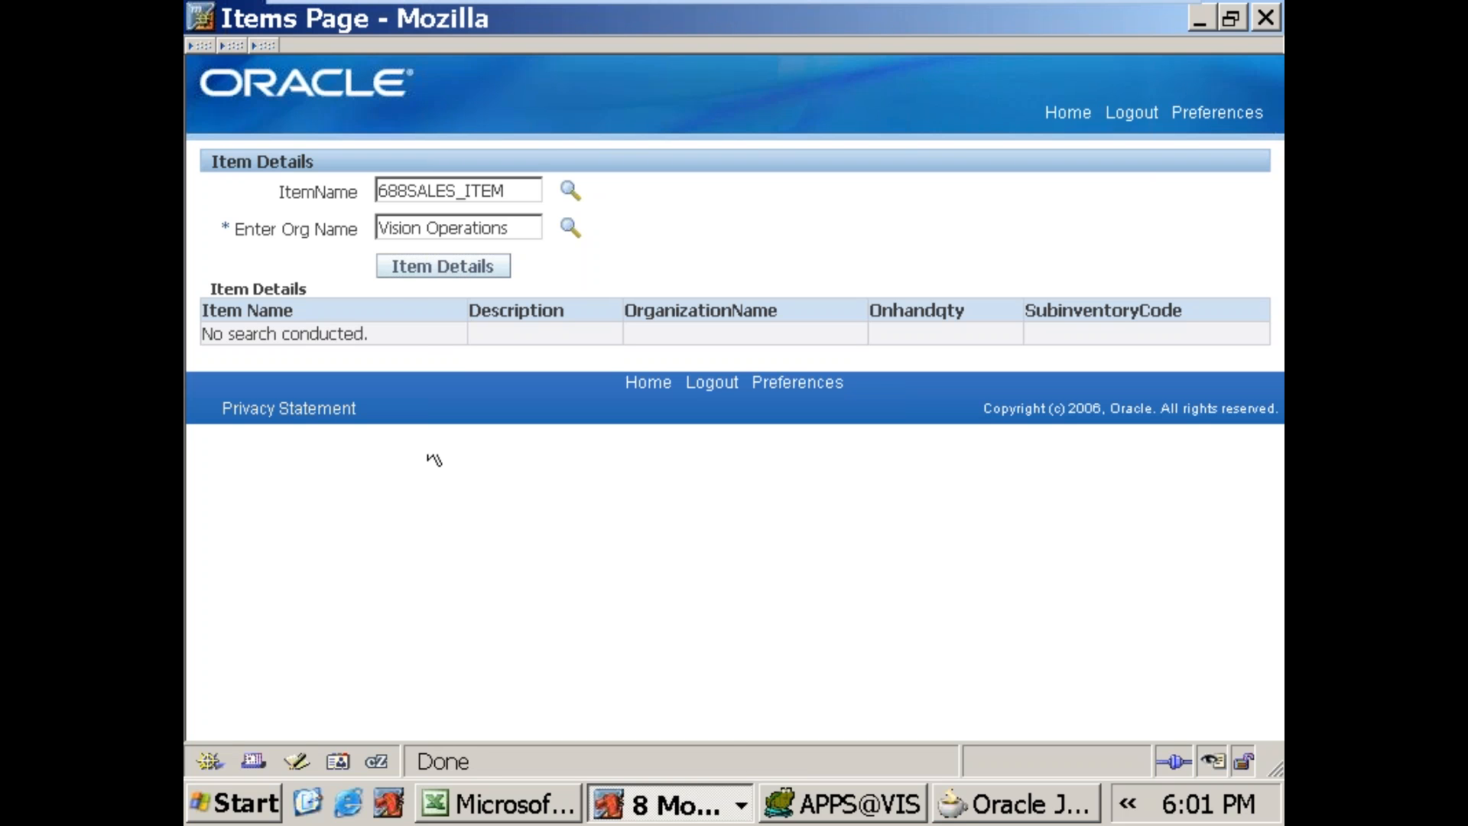
{"action": "left_click", "coordinate": [411, 274]}
{"action": "left_click", "coordinate": [485, 272]}
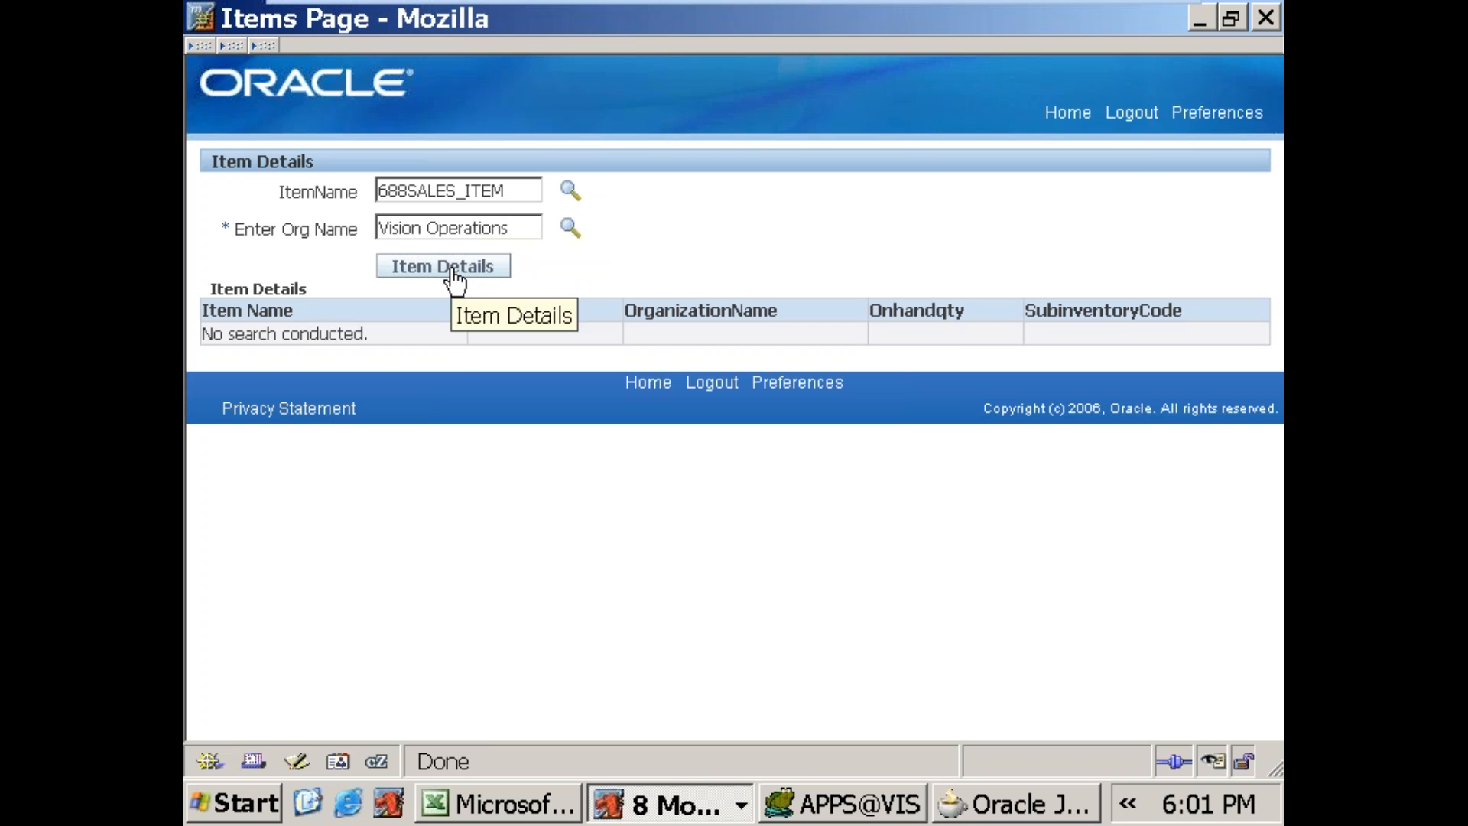
{"action": "left_click", "coordinate": [454, 279]}
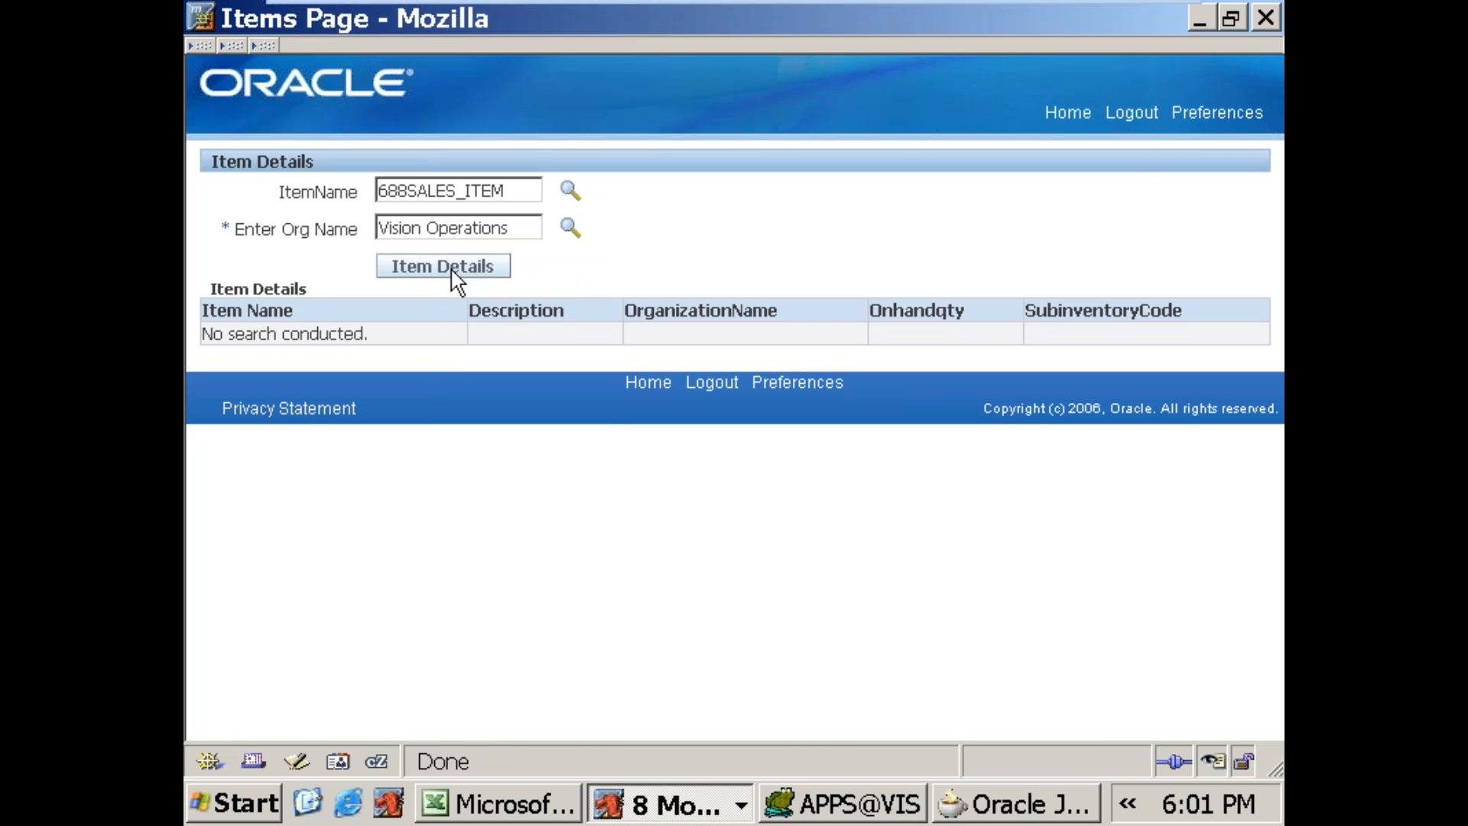
Step: Switch to JDeveloper, stop the embedded OC4J server and close its log, collapsing the ORG item in the structure
{"action": "left_click", "coordinate": [958, 803]}
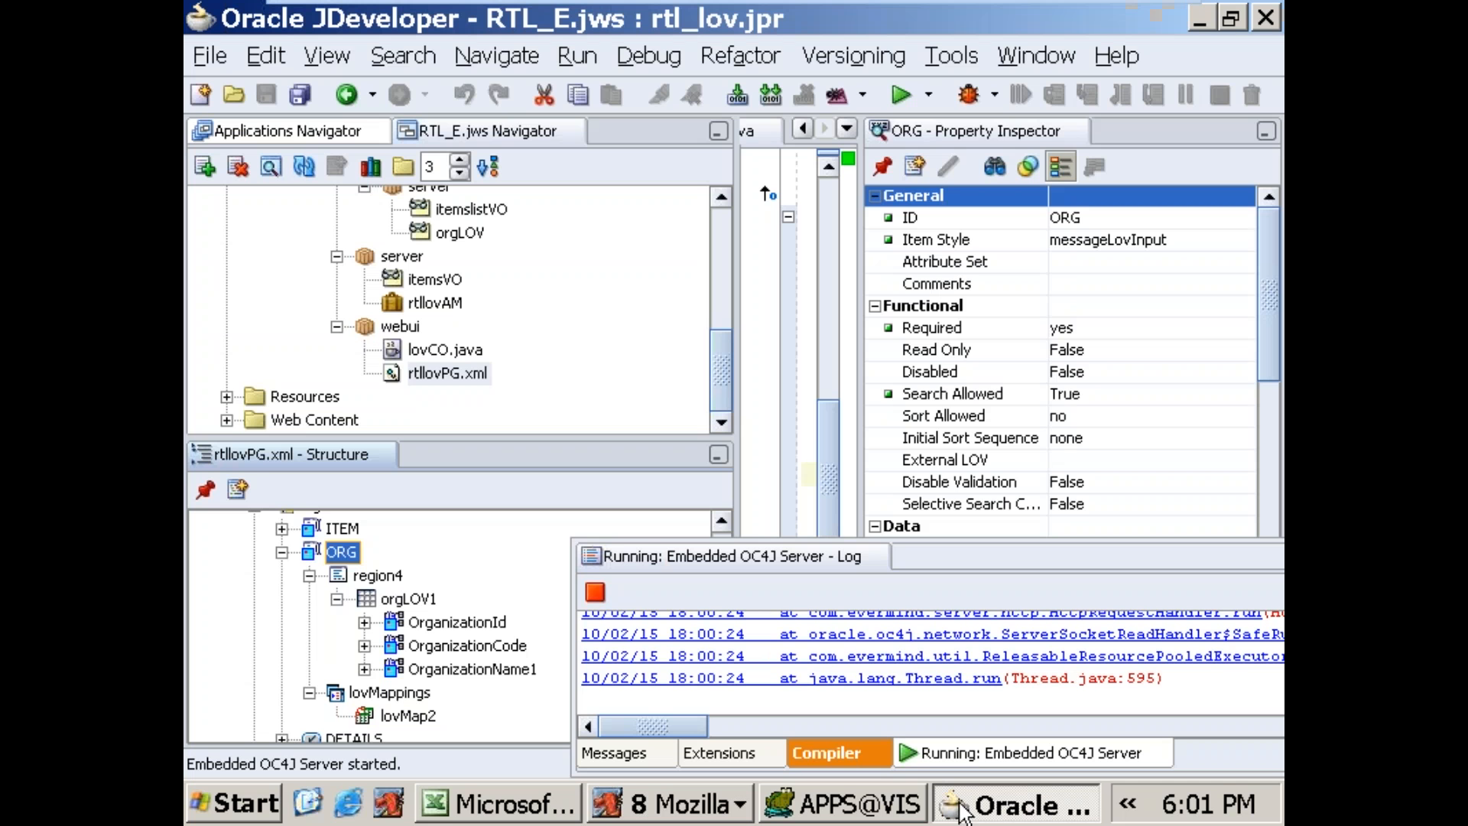
{"action": "left_click", "coordinate": [590, 595]}
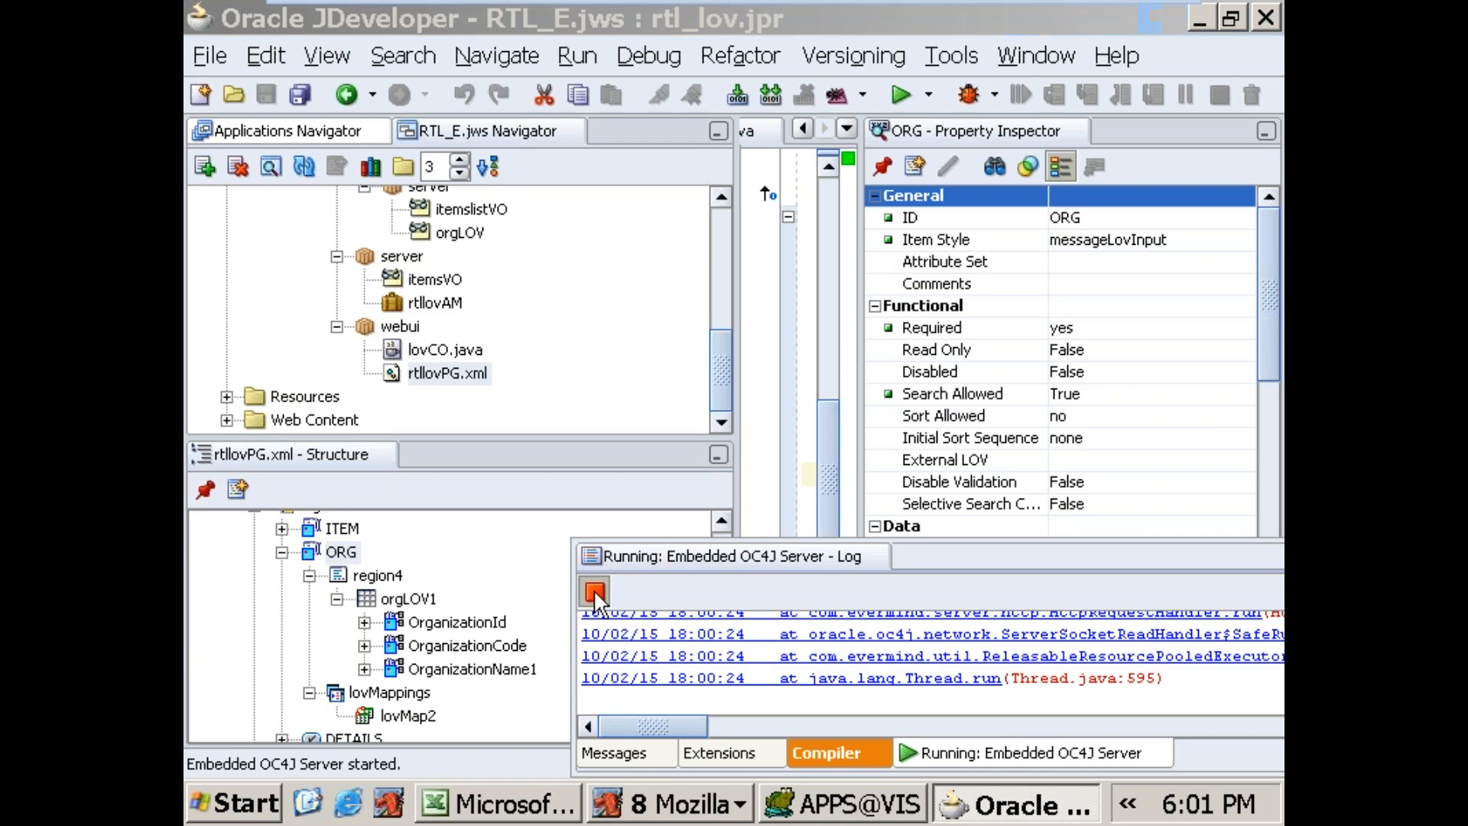
{"action": "left_click", "coordinate": [283, 552]}
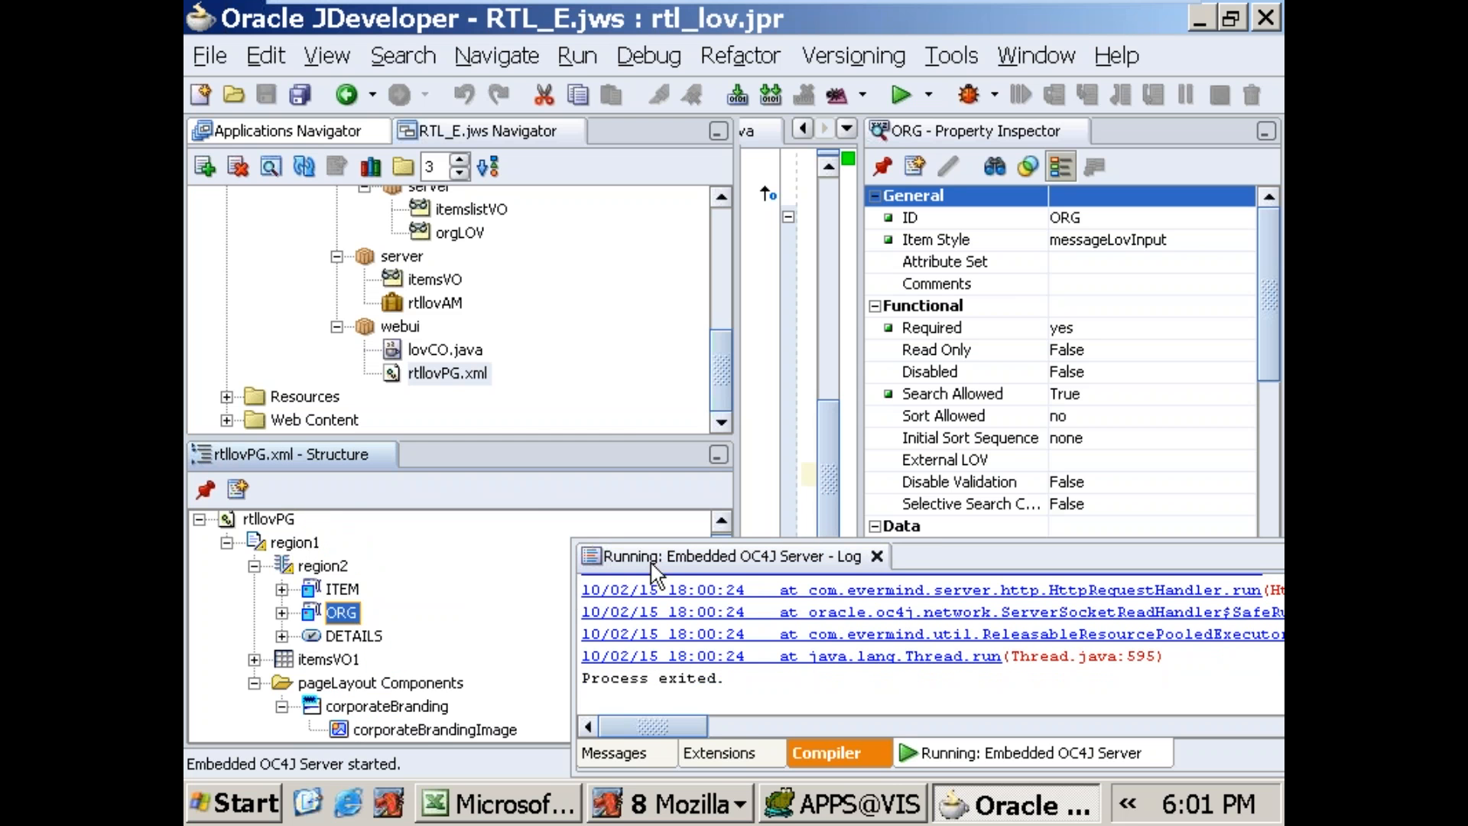
{"action": "left_click", "coordinate": [877, 556]}
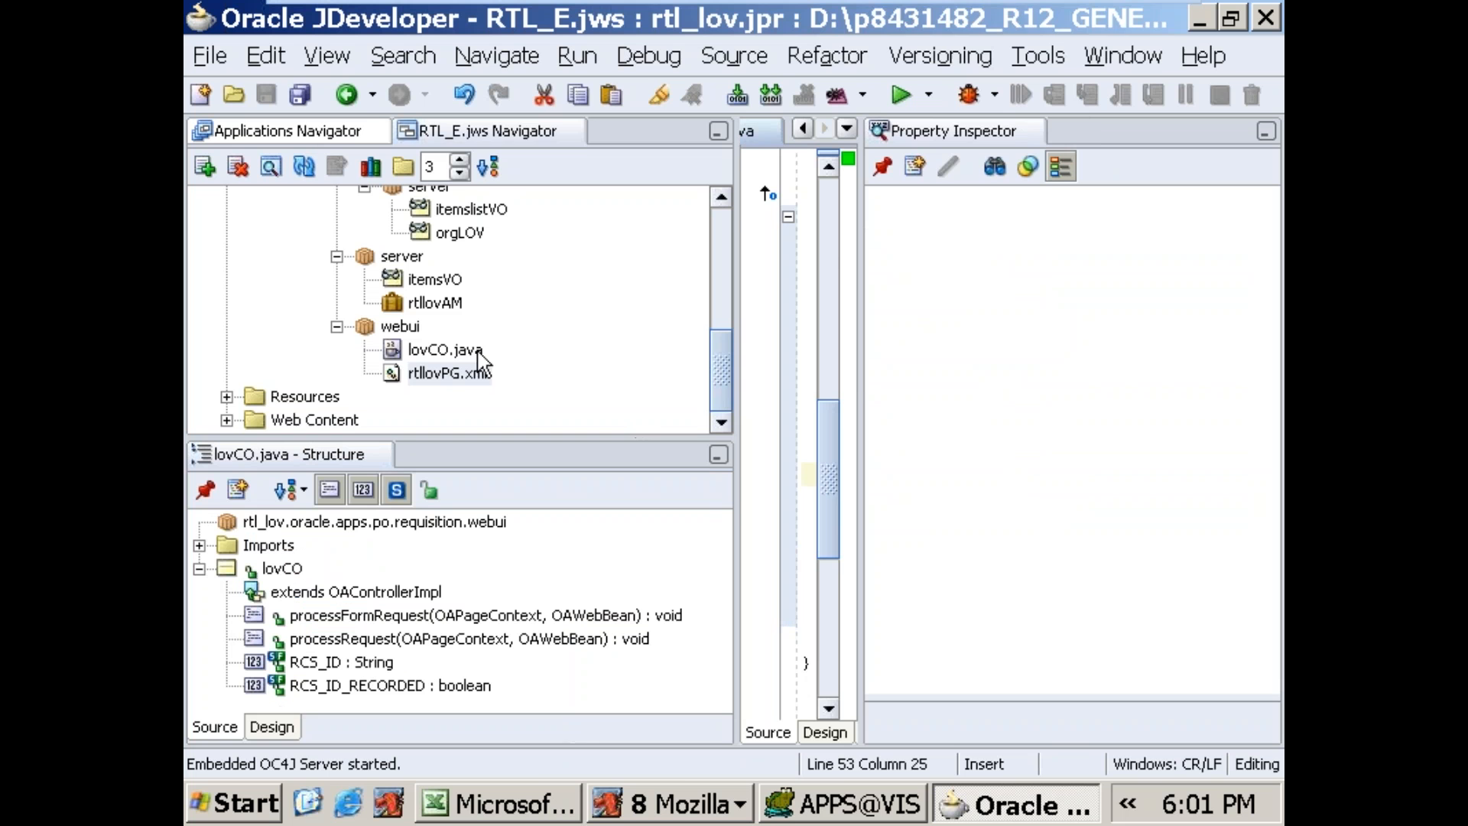
Step: Review the processFormRequest code in lovCO.java, including the DETAILS, ITEM and ORG parameter names
{"action": "left_click", "coordinate": [444, 351]}
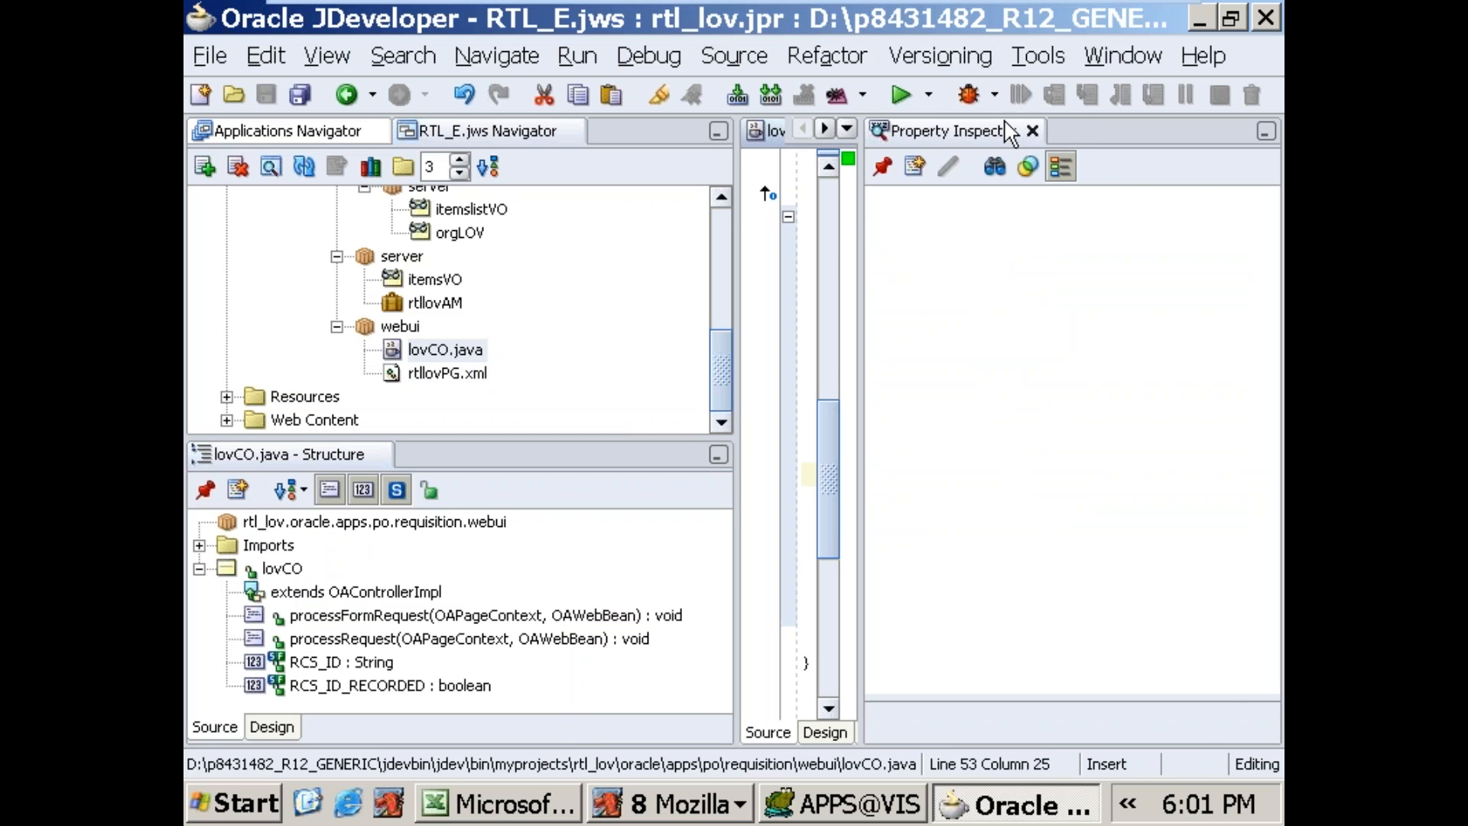
{"action": "left_click", "coordinate": [1032, 131]}
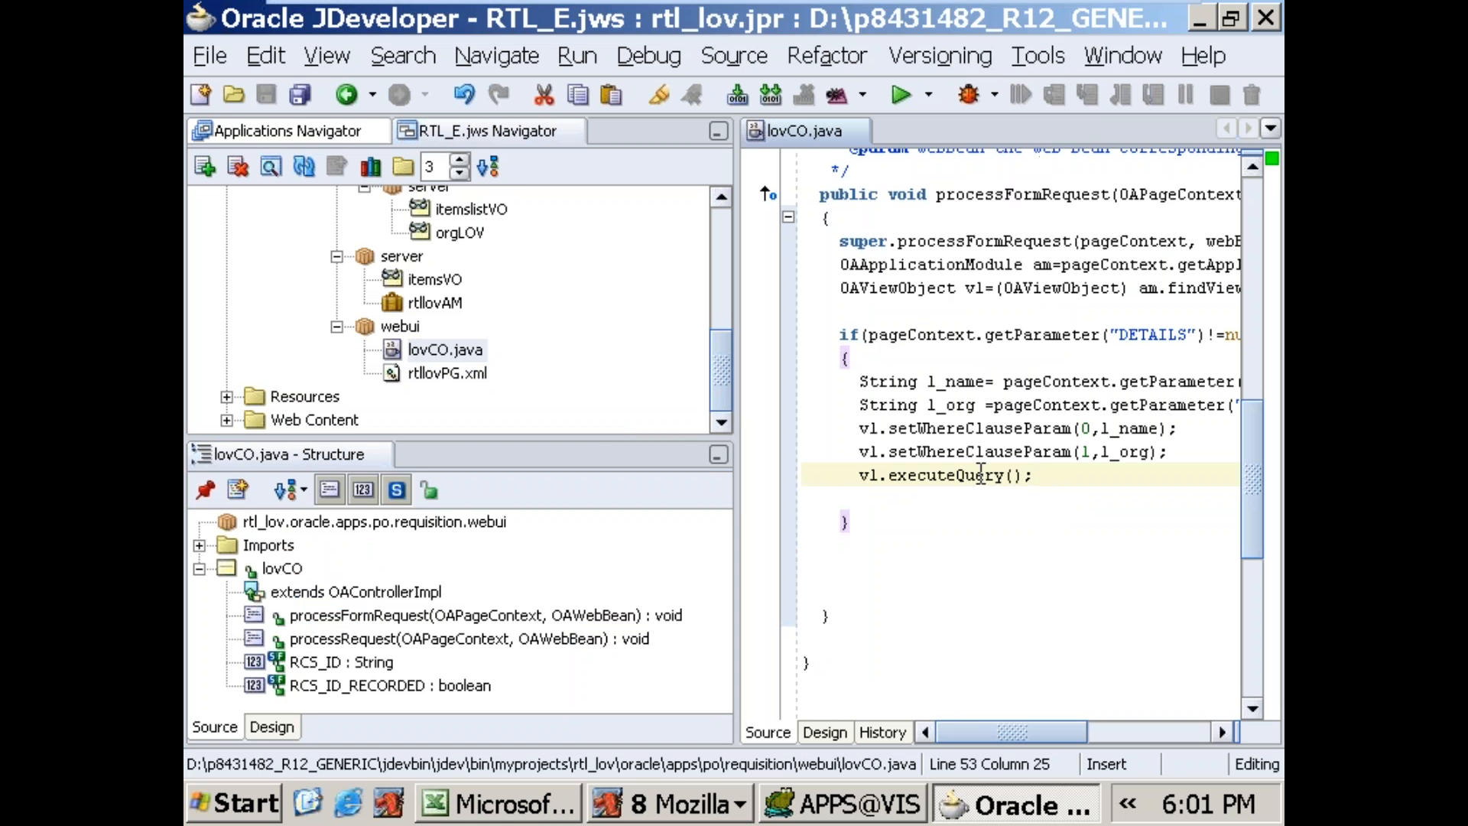
{"action": "left_click", "coordinate": [459, 373]}
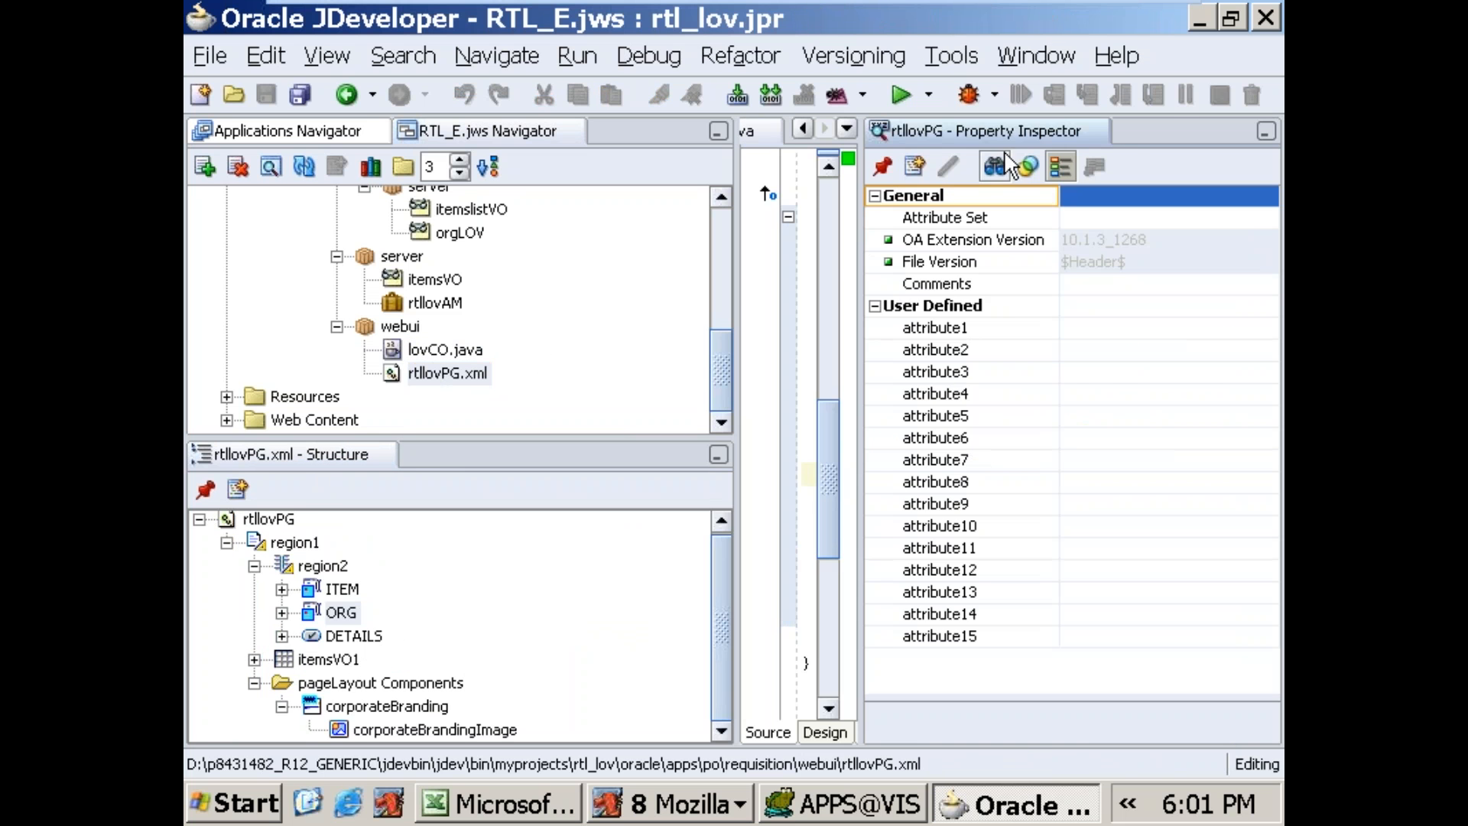
{"action": "left_click", "coordinate": [1099, 131]}
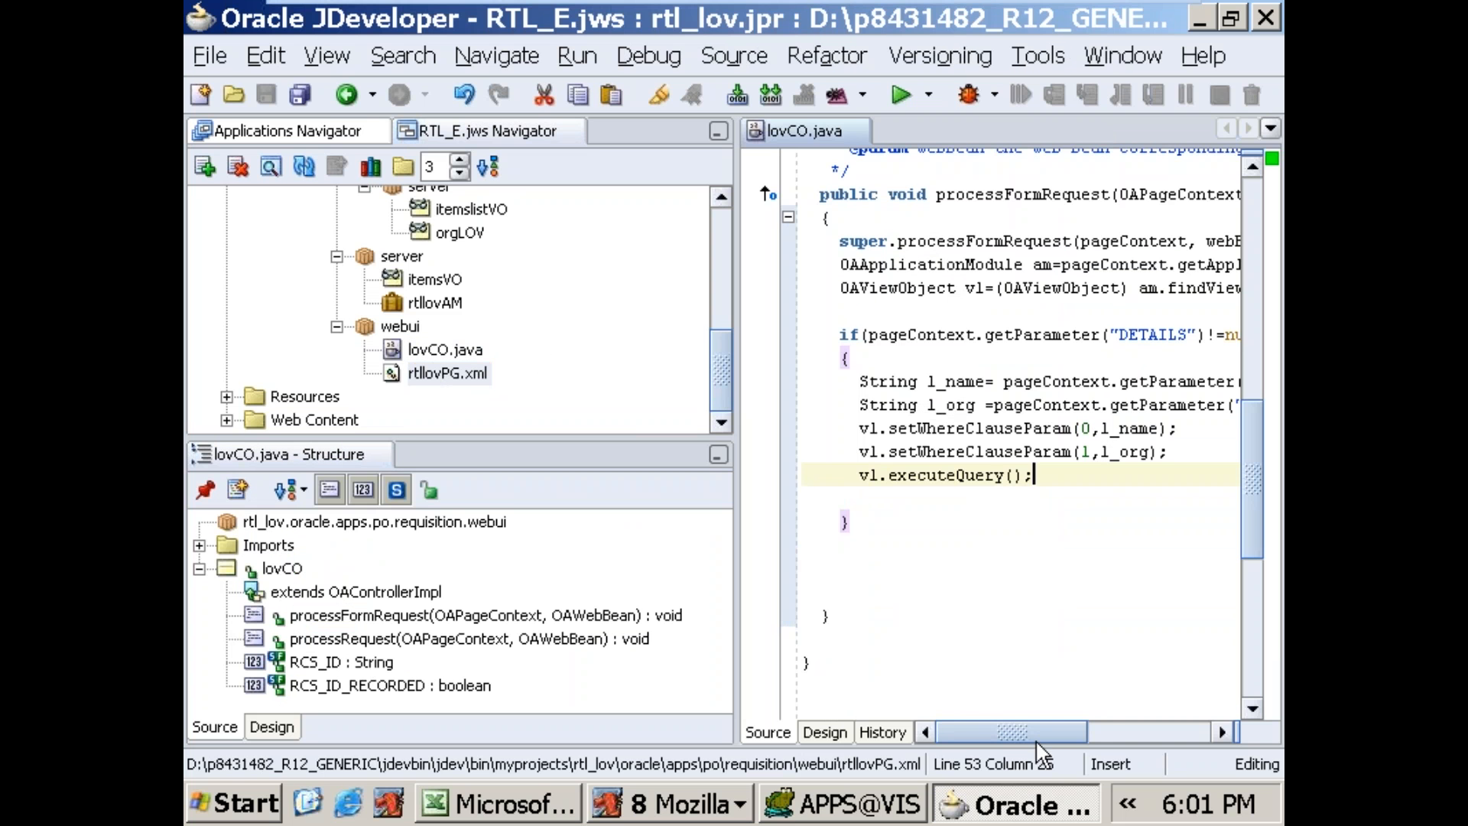
{"action": "left_click_drag", "start_coordinate": [1041, 736], "coordinate": [1069, 731]}
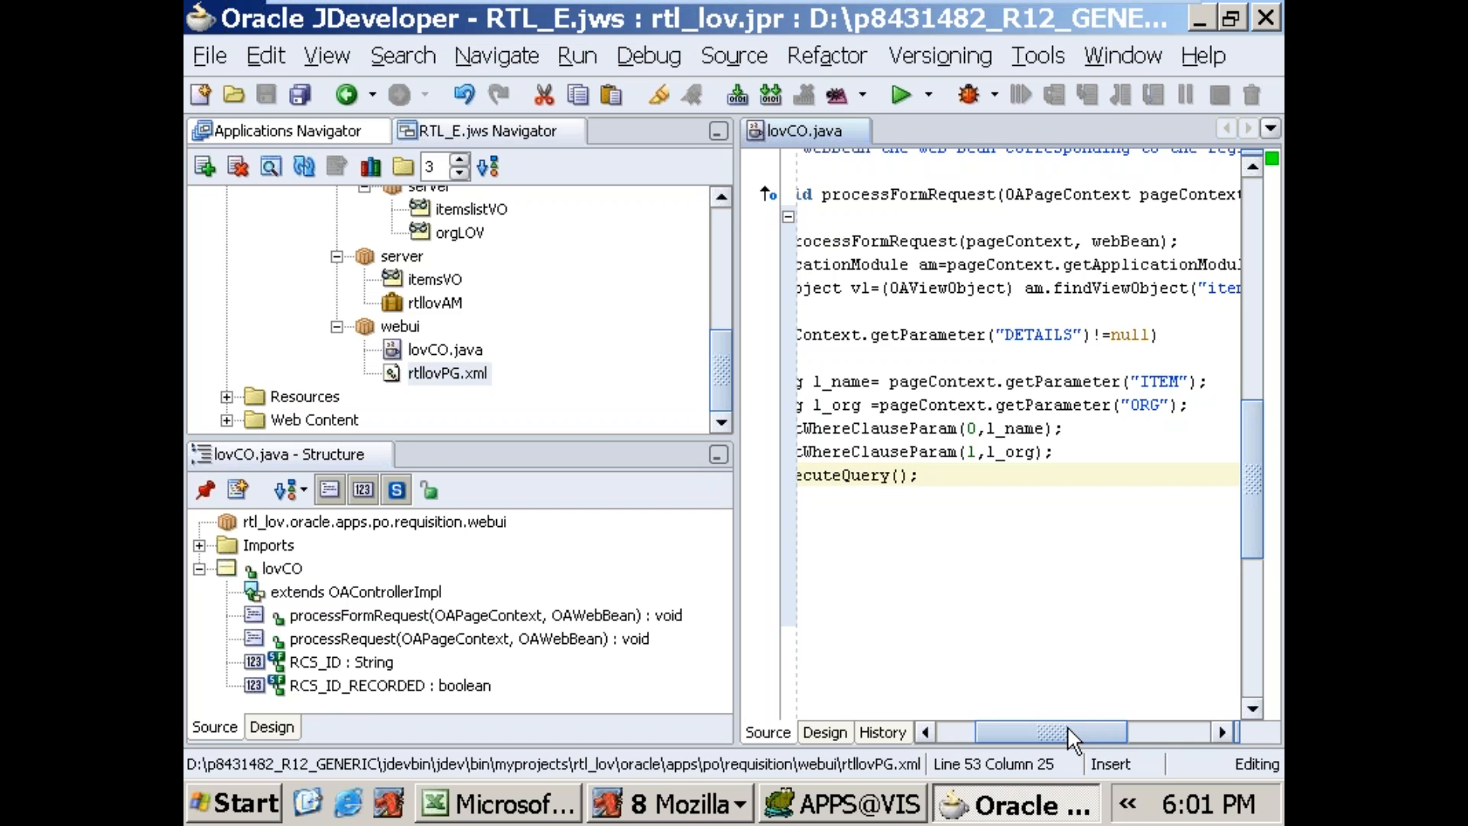
Step: Review the rtllovPG page structure, checking the ITEM and ORG item properties and the columns under itemsVO1
{"action": "left_click", "coordinate": [440, 373]}
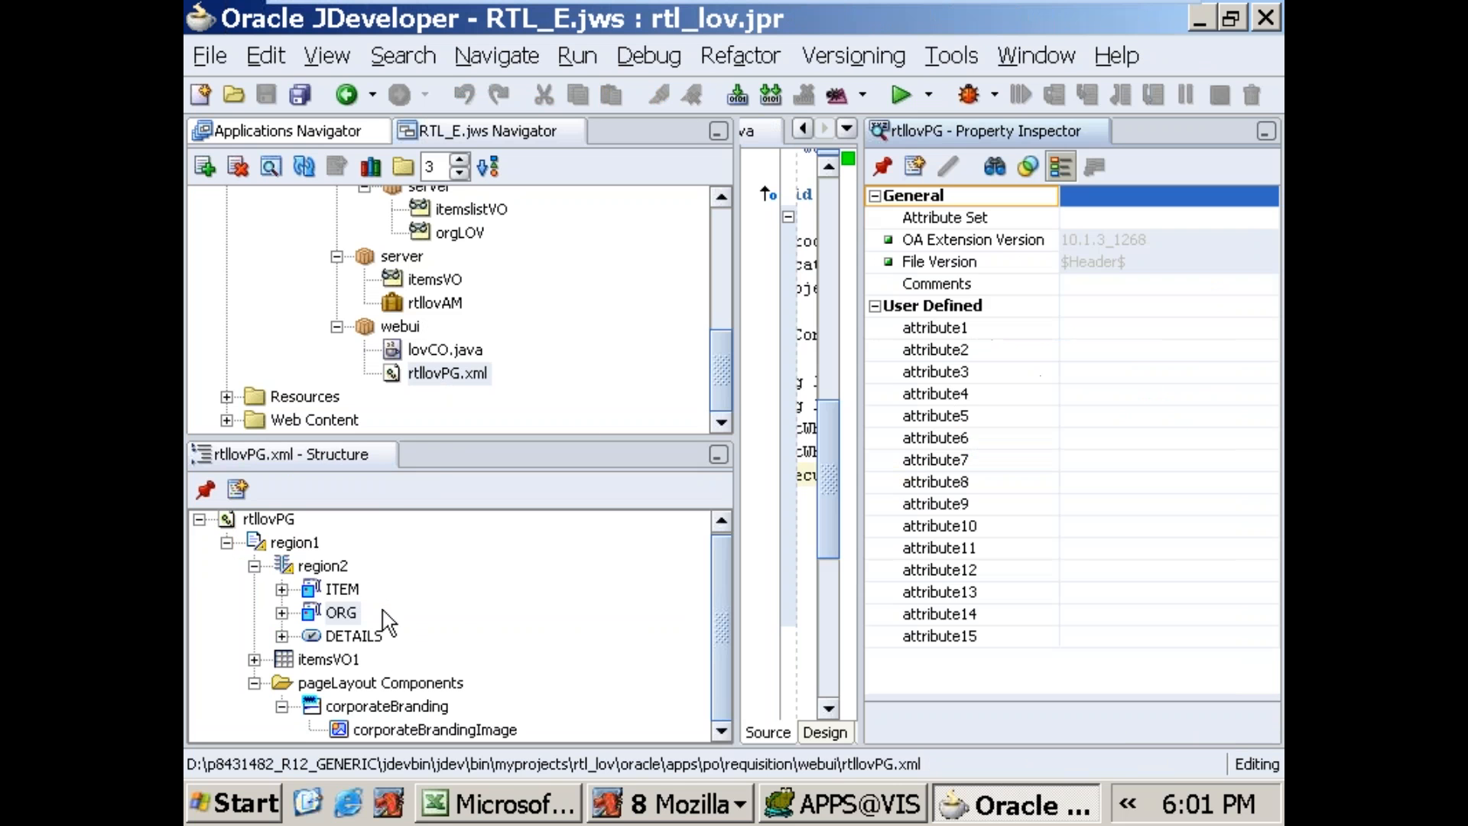
{"action": "left_click", "coordinate": [344, 589]}
{"action": "left_click", "coordinate": [352, 616]}
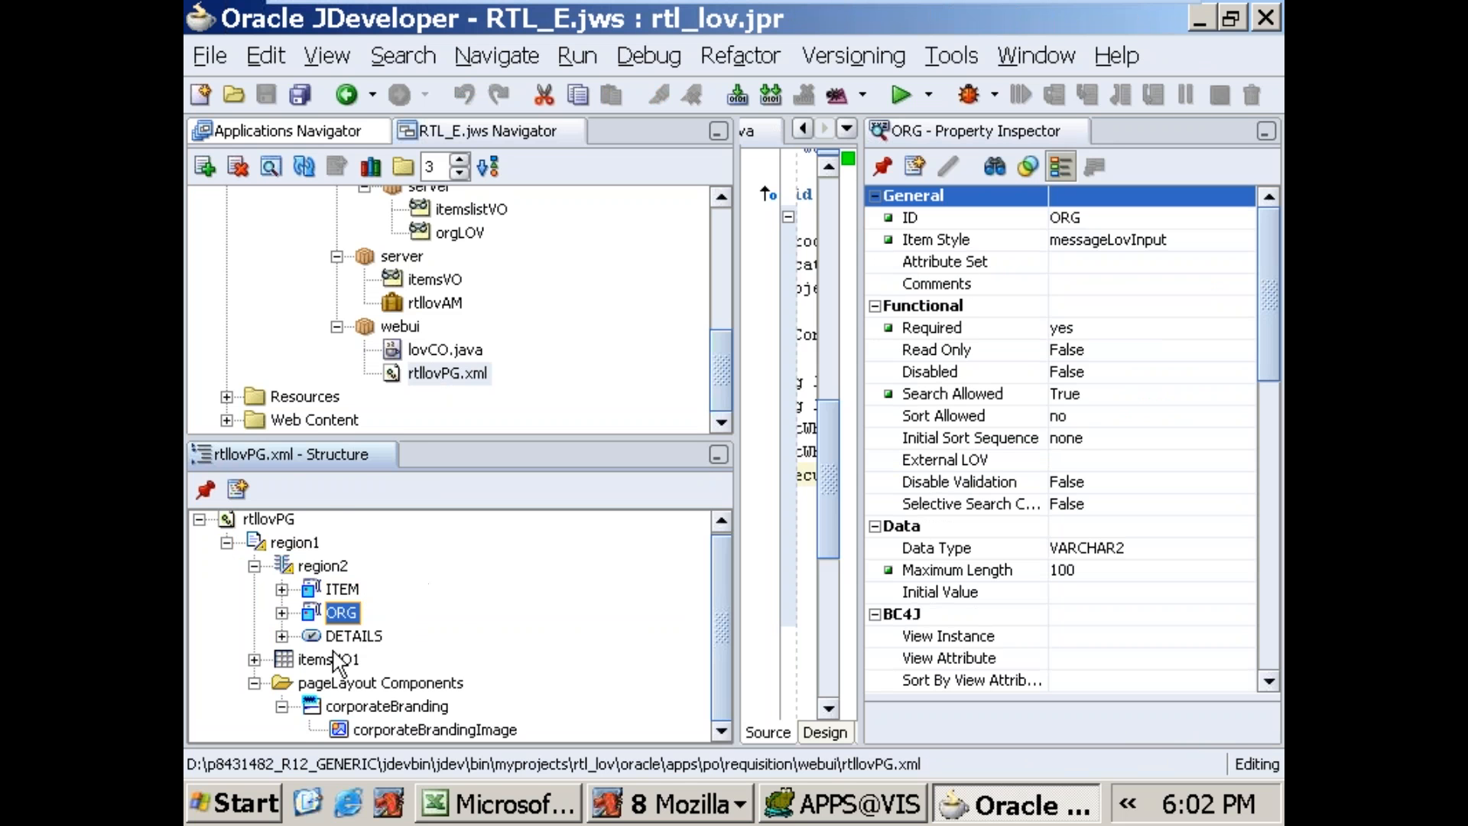
{"action": "left_click", "coordinate": [255, 660]}
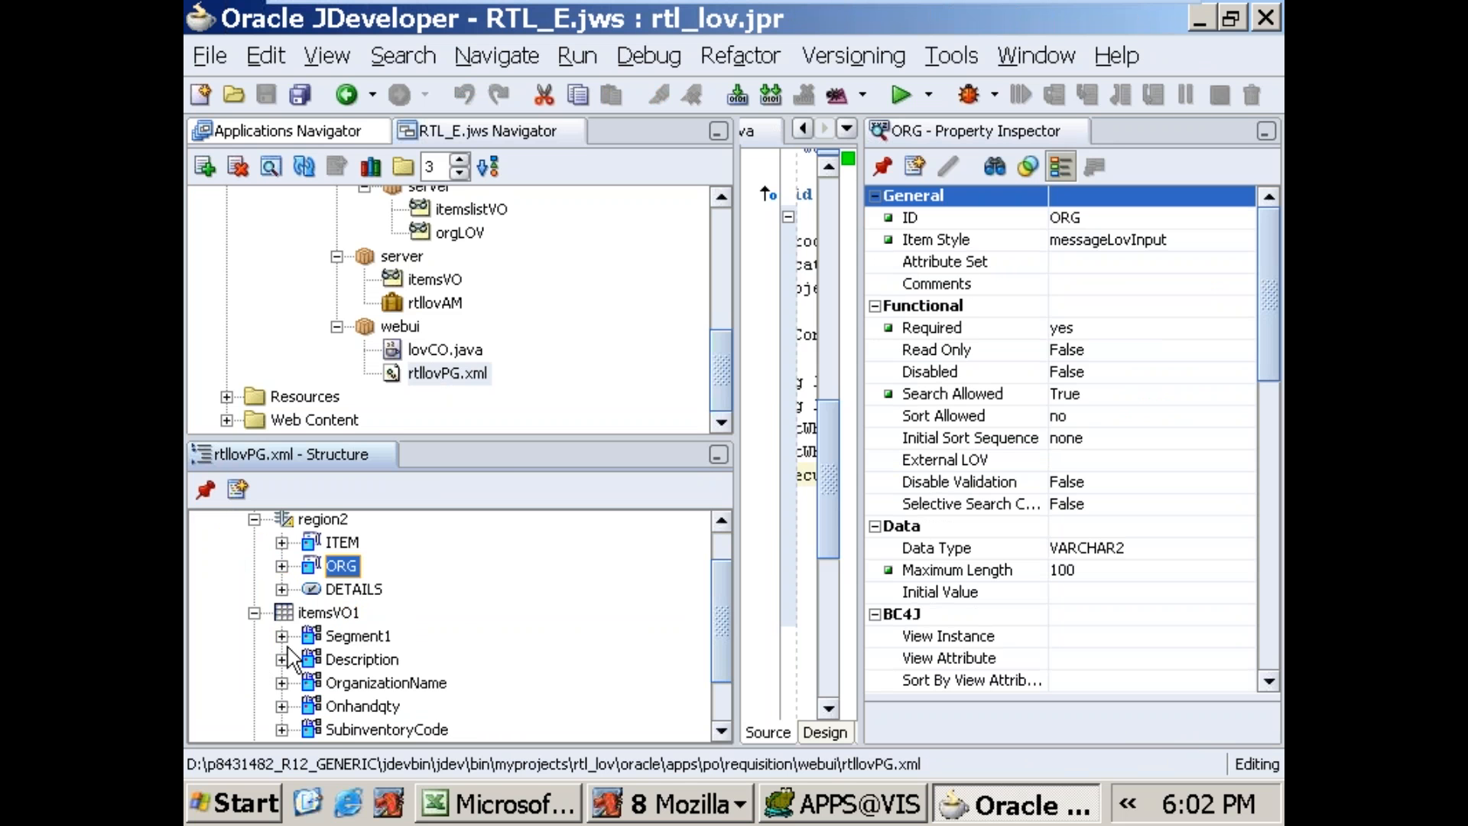
{"action": "mouse_move", "coordinate": [723, 599]}
{"action": "left_mouse_down"}
{"action": "mouse_move", "coordinate": [722, 642]}
{"action": "mouse_move", "coordinate": [720, 612]}
{"action": "left_mouse_up"}
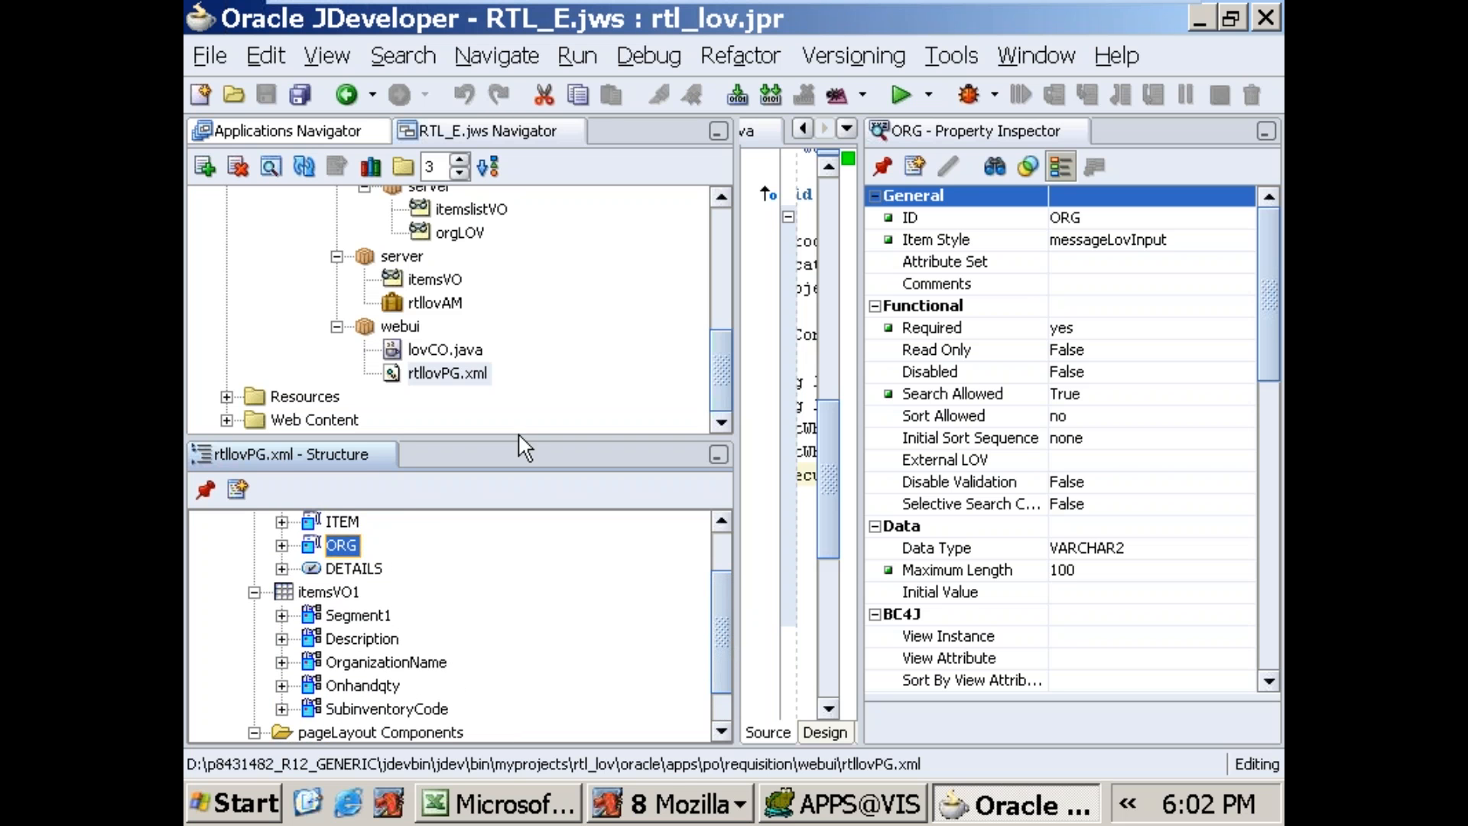
{"action": "left_click", "coordinate": [451, 373]}
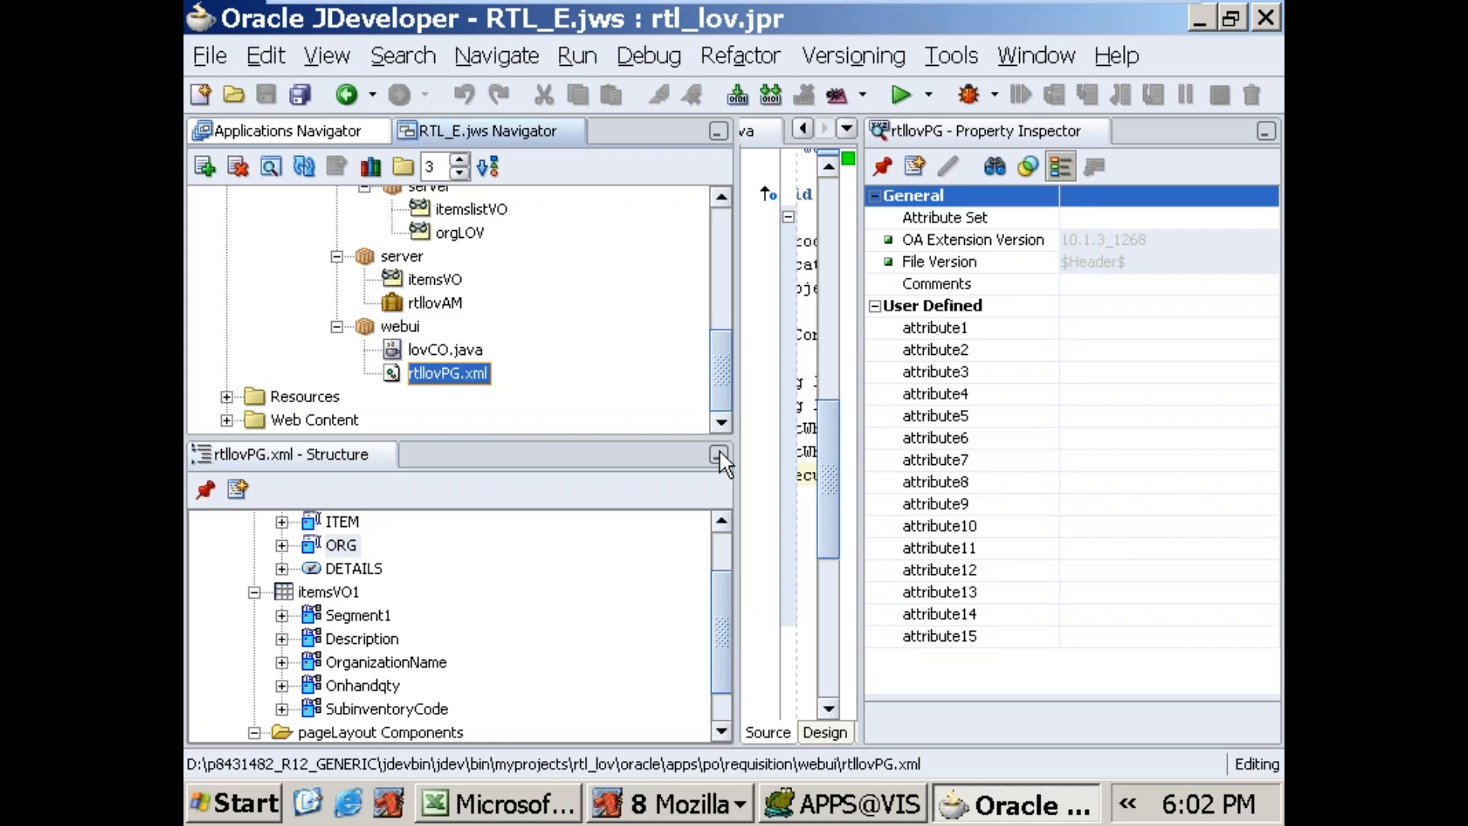
Step: Switch to the Items Page in Mozilla and try again to retrieve the details for 688SALES_ITEM in Vision Operations
{"action": "left_click", "coordinate": [748, 815]}
{"action": "left_click", "coordinate": [654, 539]}
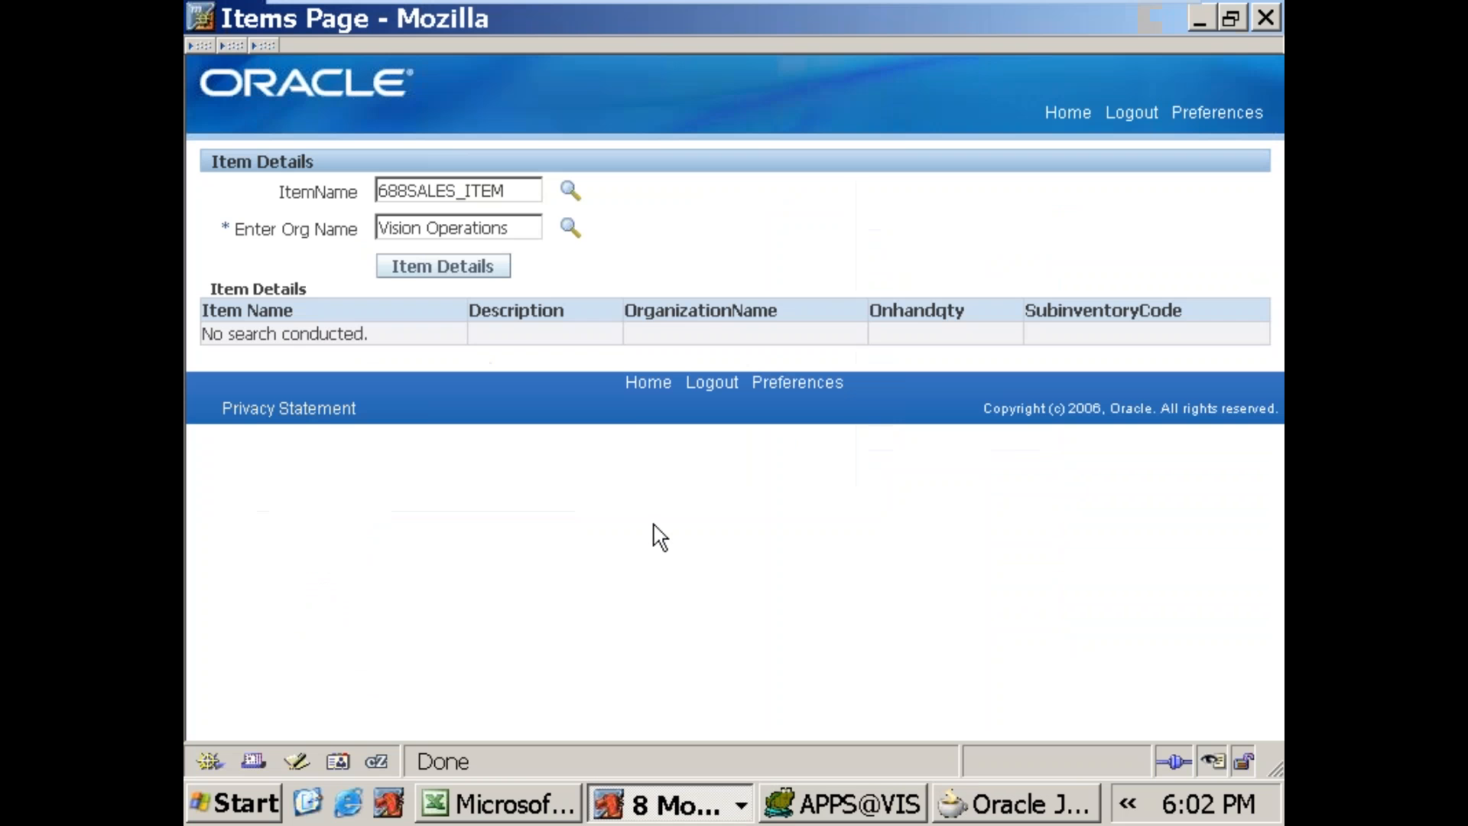
{"action": "left_click", "coordinate": [473, 264]}
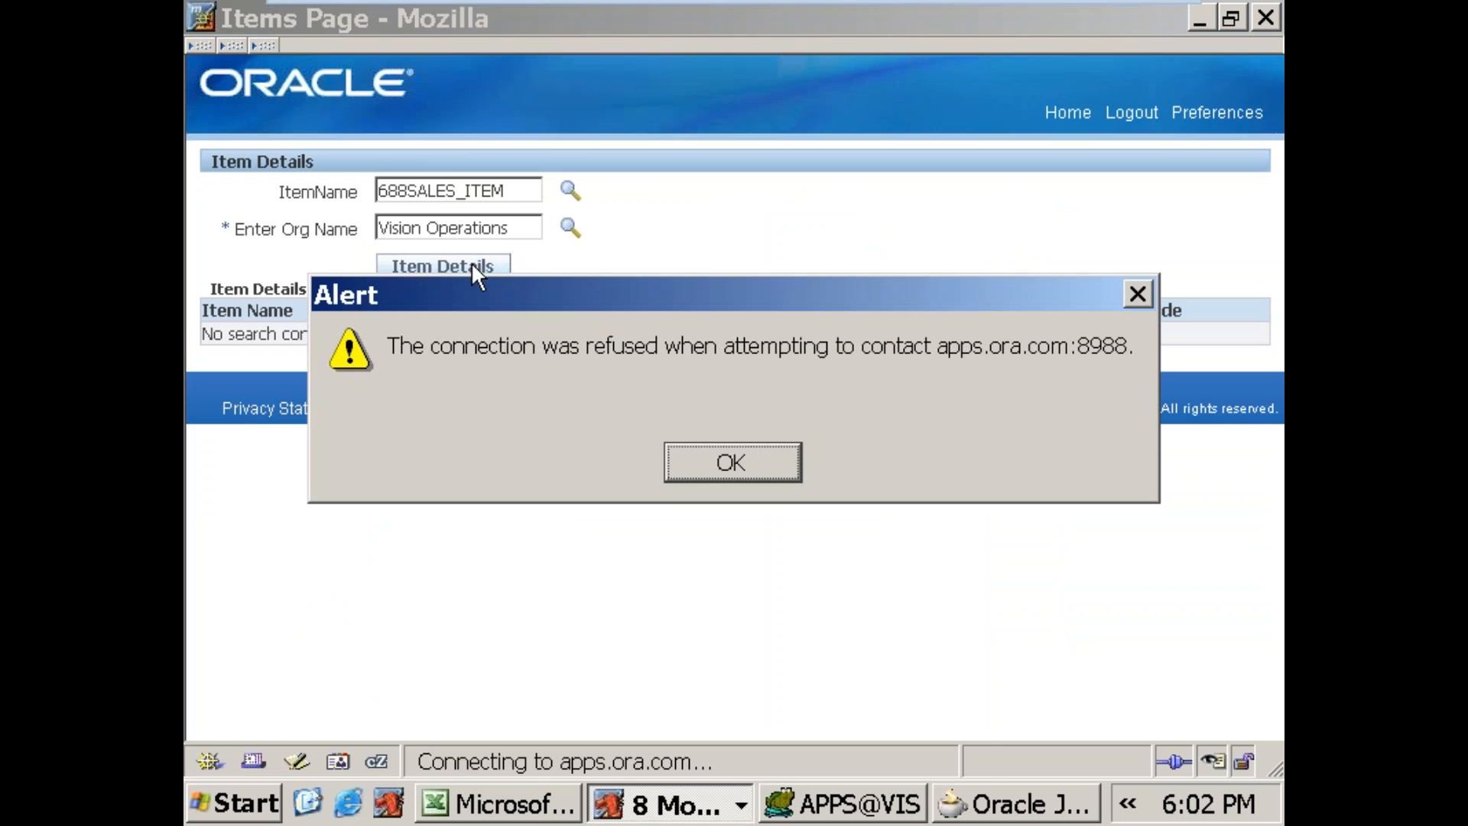
{"action": "left_click", "coordinate": [711, 463]}
Step: Close all the open Items Page browser windows and the Buyers window
{"action": "left_click", "coordinate": [740, 805]}
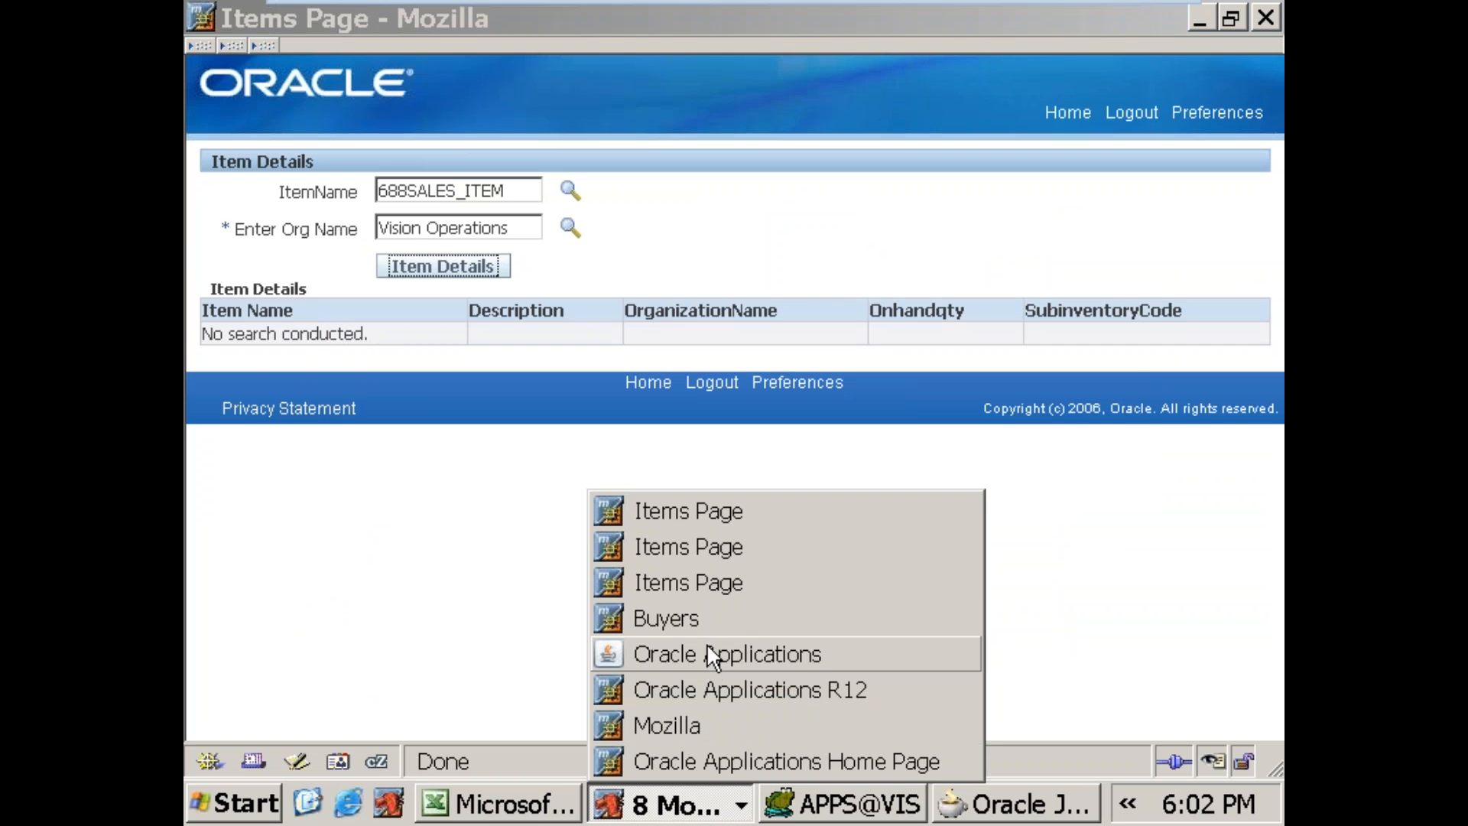
{"action": "right_click", "coordinate": [723, 589]}
{"action": "left_click", "coordinate": [768, 789]}
{"action": "right_click", "coordinate": [726, 583]}
{"action": "left_click", "coordinate": [765, 775]}
{"action": "left_click", "coordinate": [700, 791]}
{"action": "right_click", "coordinate": [680, 584]}
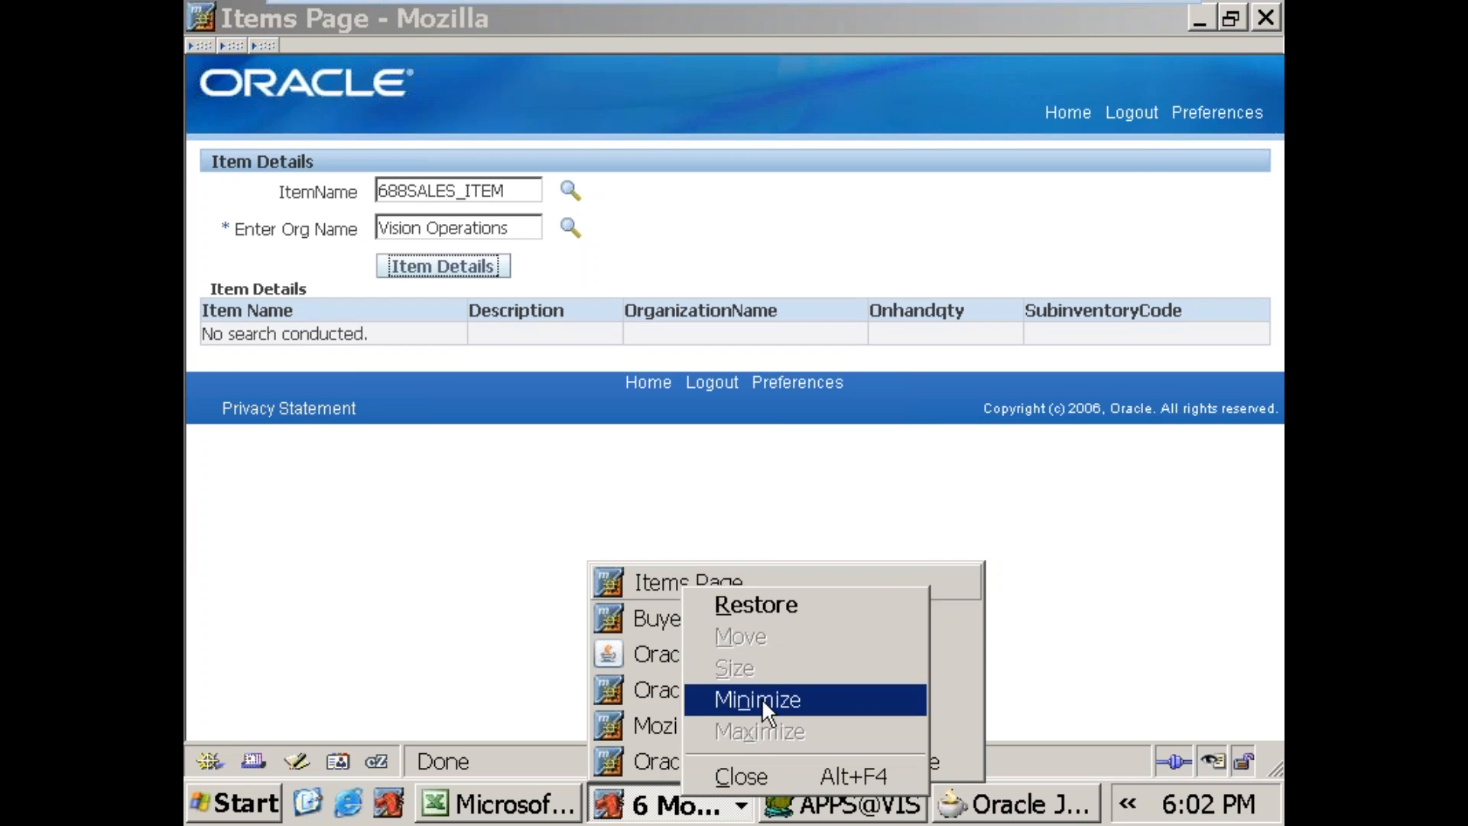
{"action": "left_click", "coordinate": [763, 777]}
{"action": "left_click", "coordinate": [700, 807]}
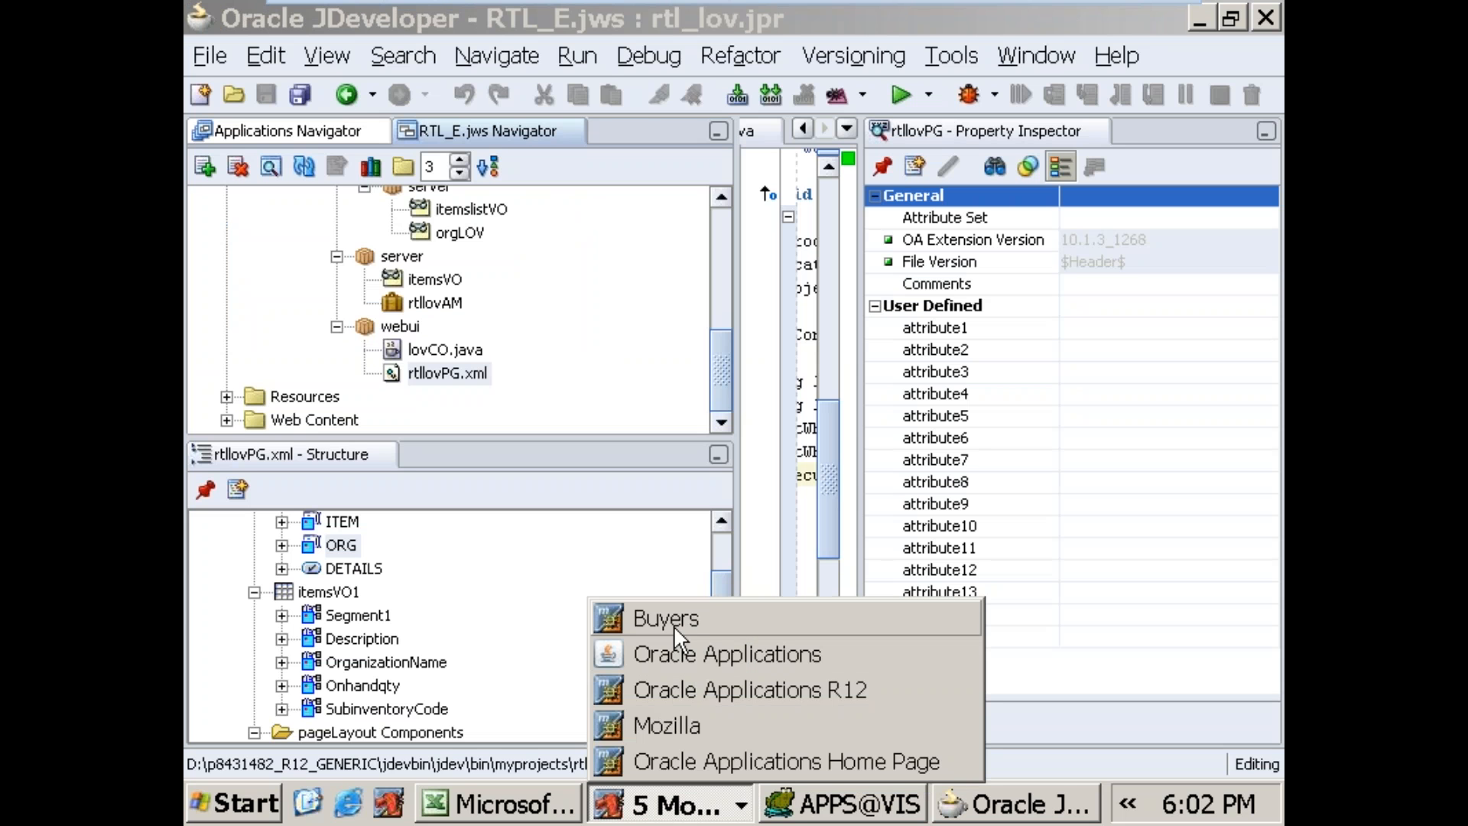
{"action": "right_click", "coordinate": [683, 618]}
{"action": "left_click", "coordinate": [737, 595]}
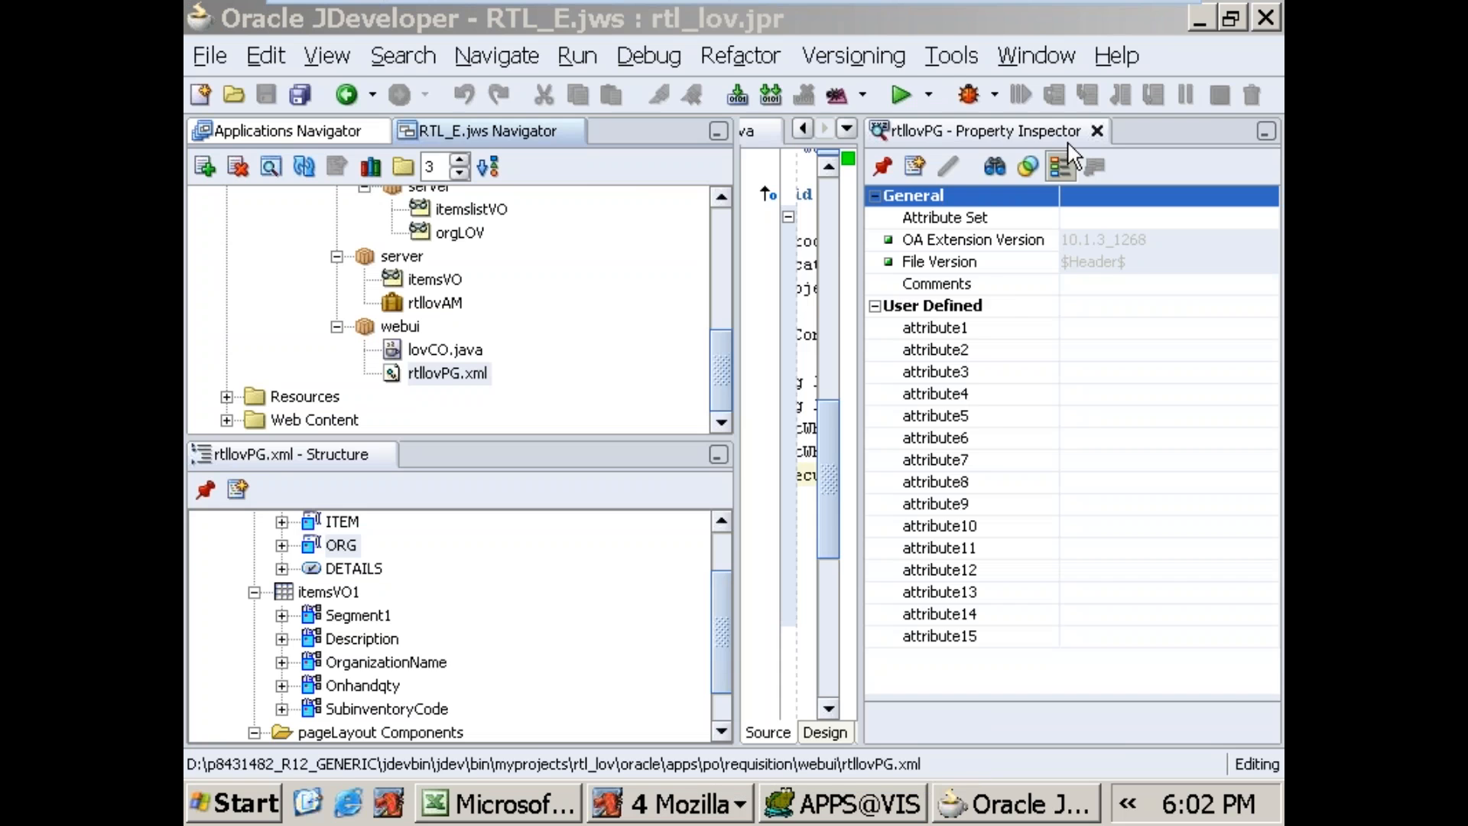
Step: Rebuild lovCO.java in JDeveloper and run the rtllovPG.xml page again
{"action": "left_click", "coordinate": [1096, 131]}
{"action": "left_click", "coordinate": [941, 309]}
{"action": "right_click", "coordinate": [923, 317]}
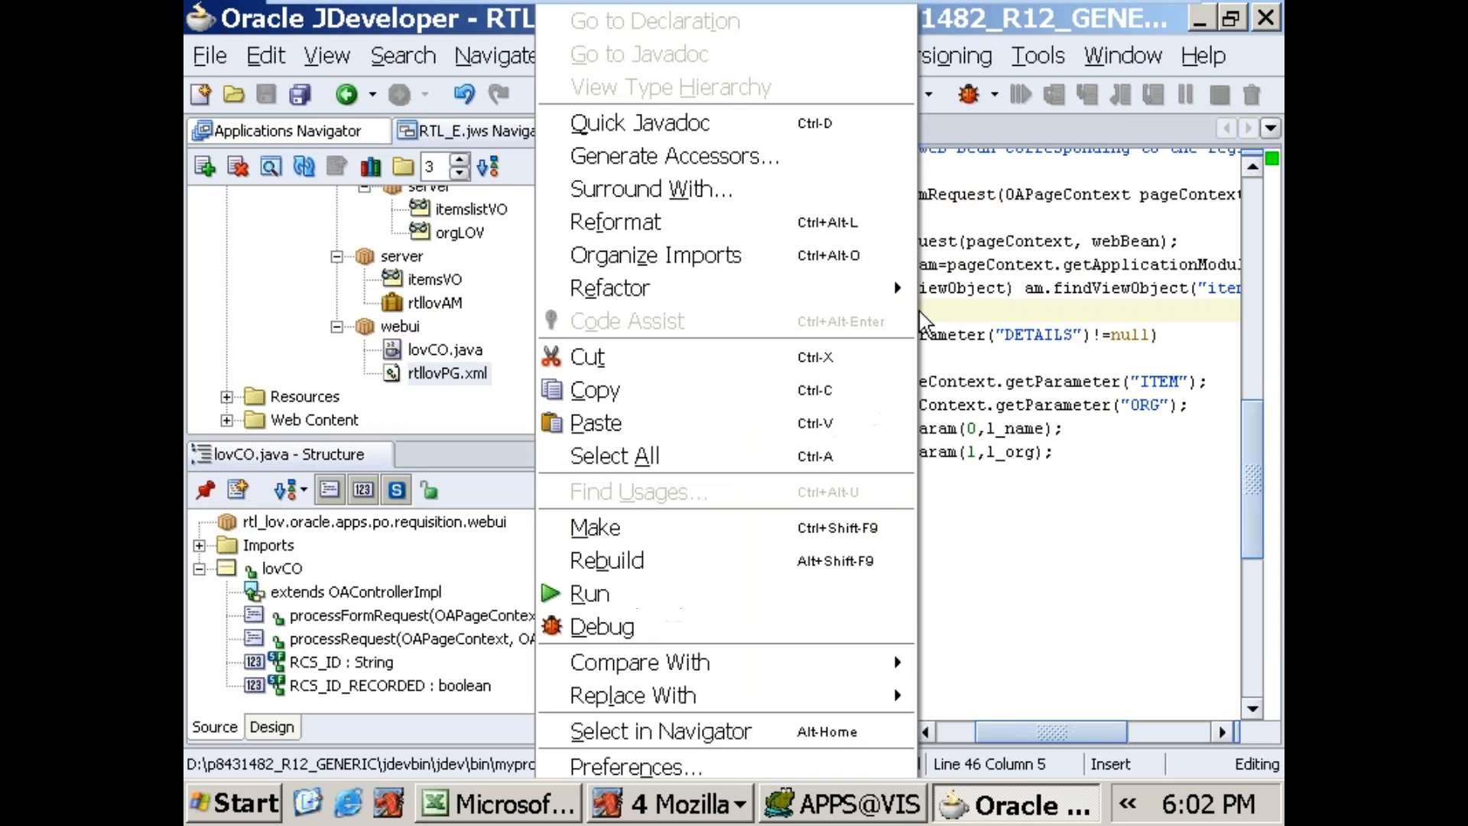
{"action": "left_click", "coordinate": [673, 576]}
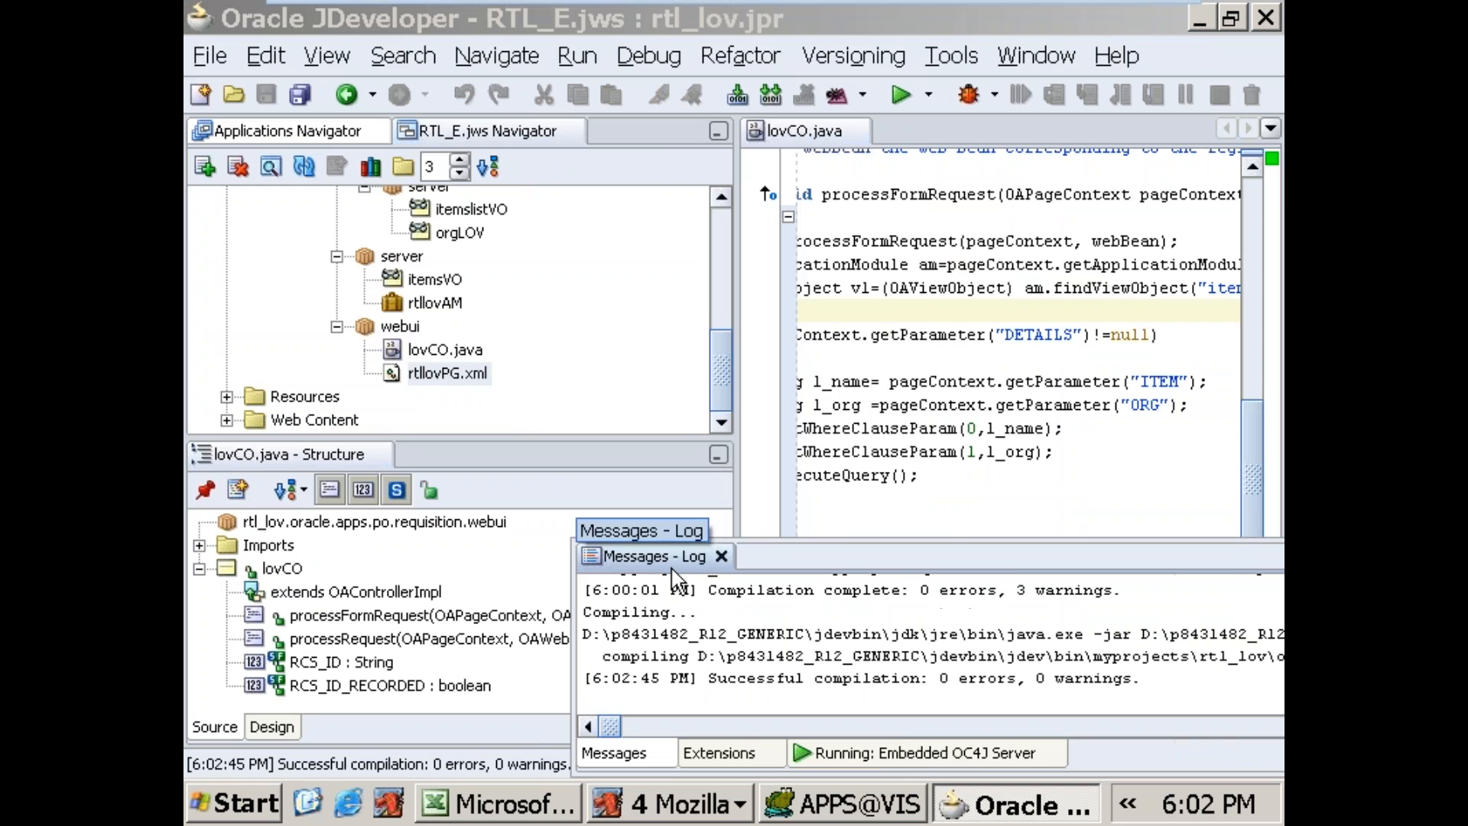
{"action": "left_click", "coordinate": [452, 379]}
{"action": "right_click", "coordinate": [457, 382]}
{"action": "left_click", "coordinate": [501, 497]}
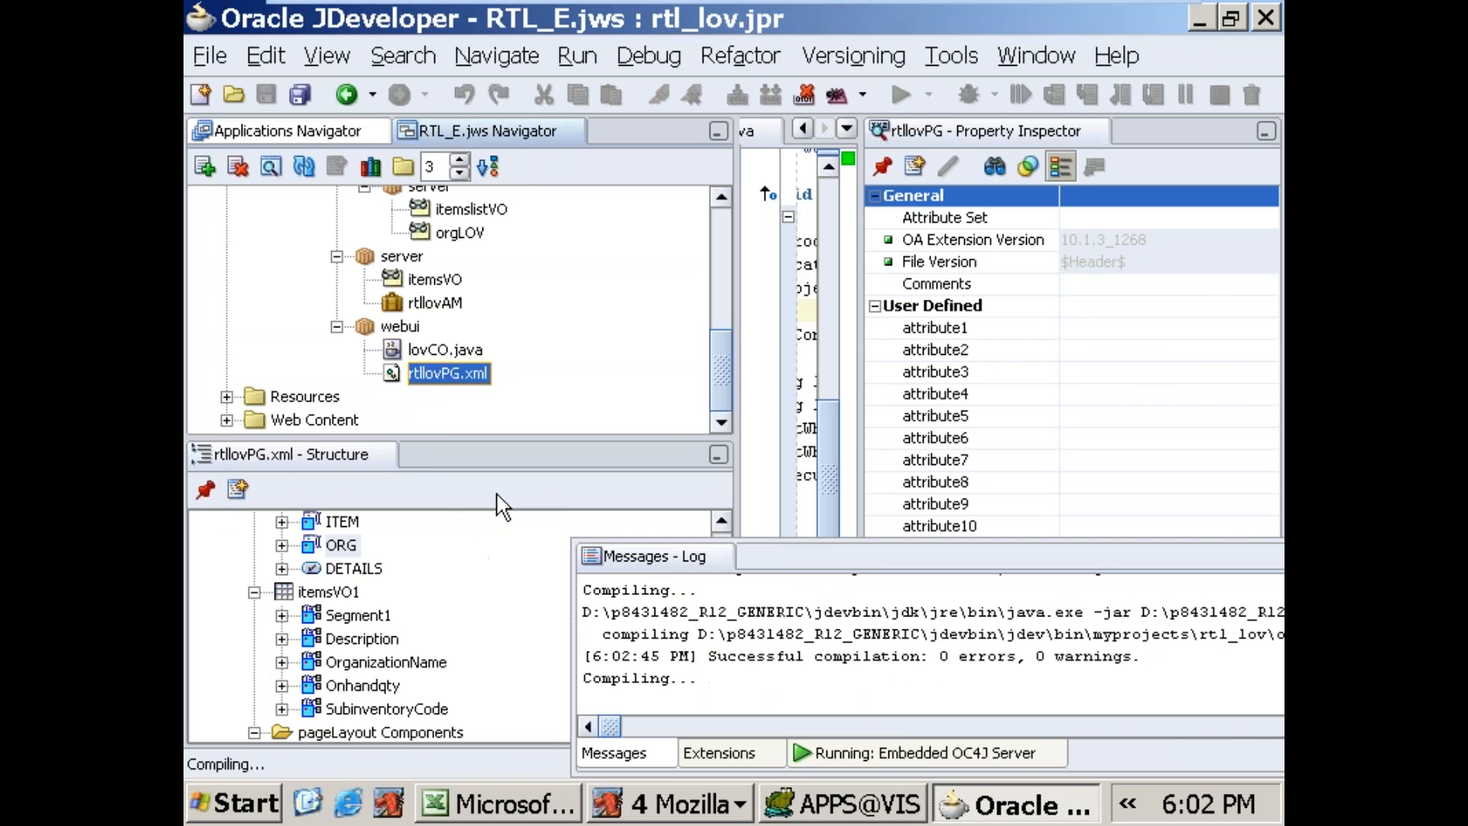
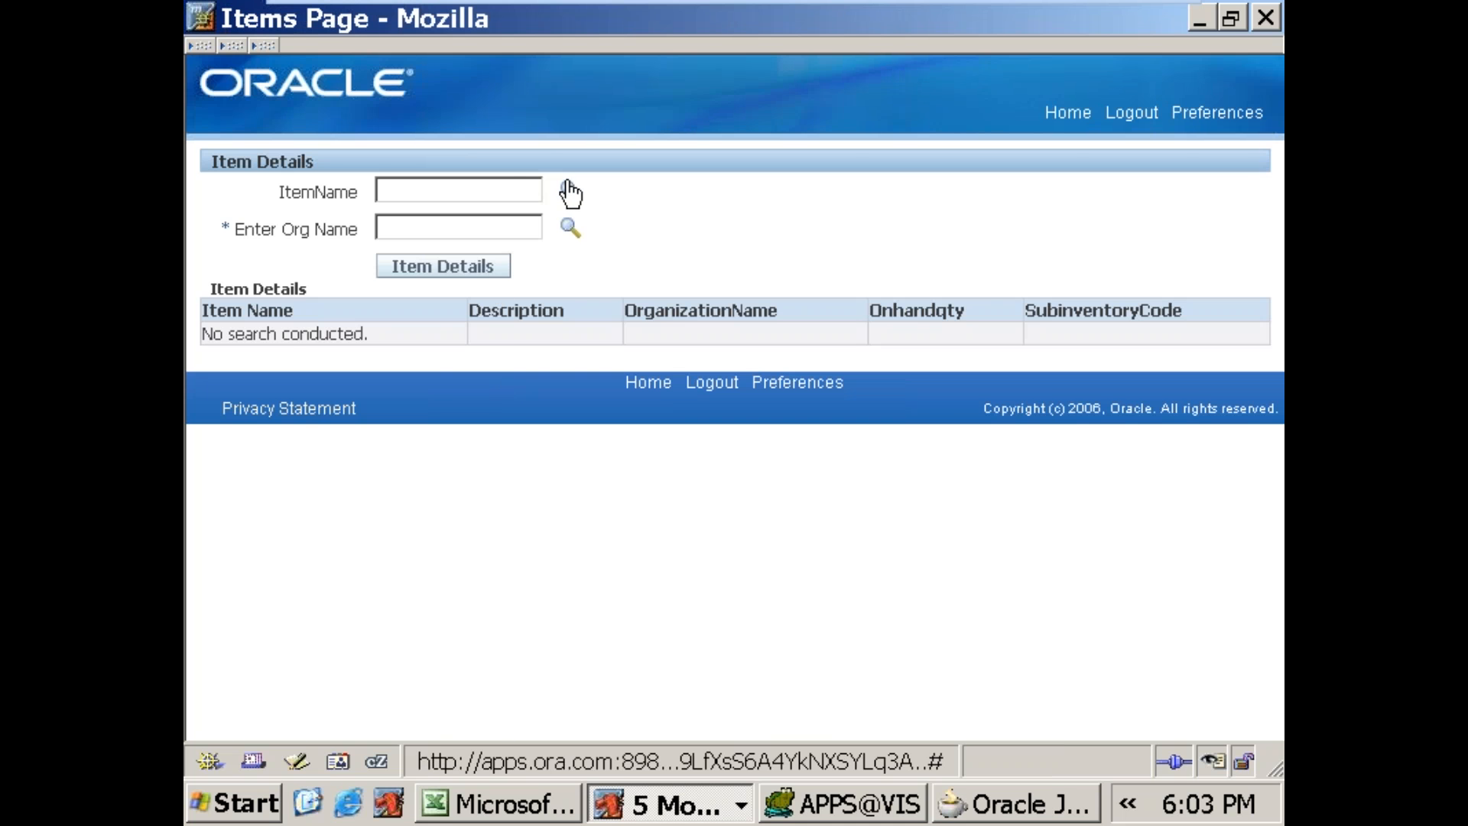
Step: Enter 688SALES_ITEM as the item name and Vision Operations as the org name, and request the item details
{"action": "left_click", "coordinate": [502, 196]}
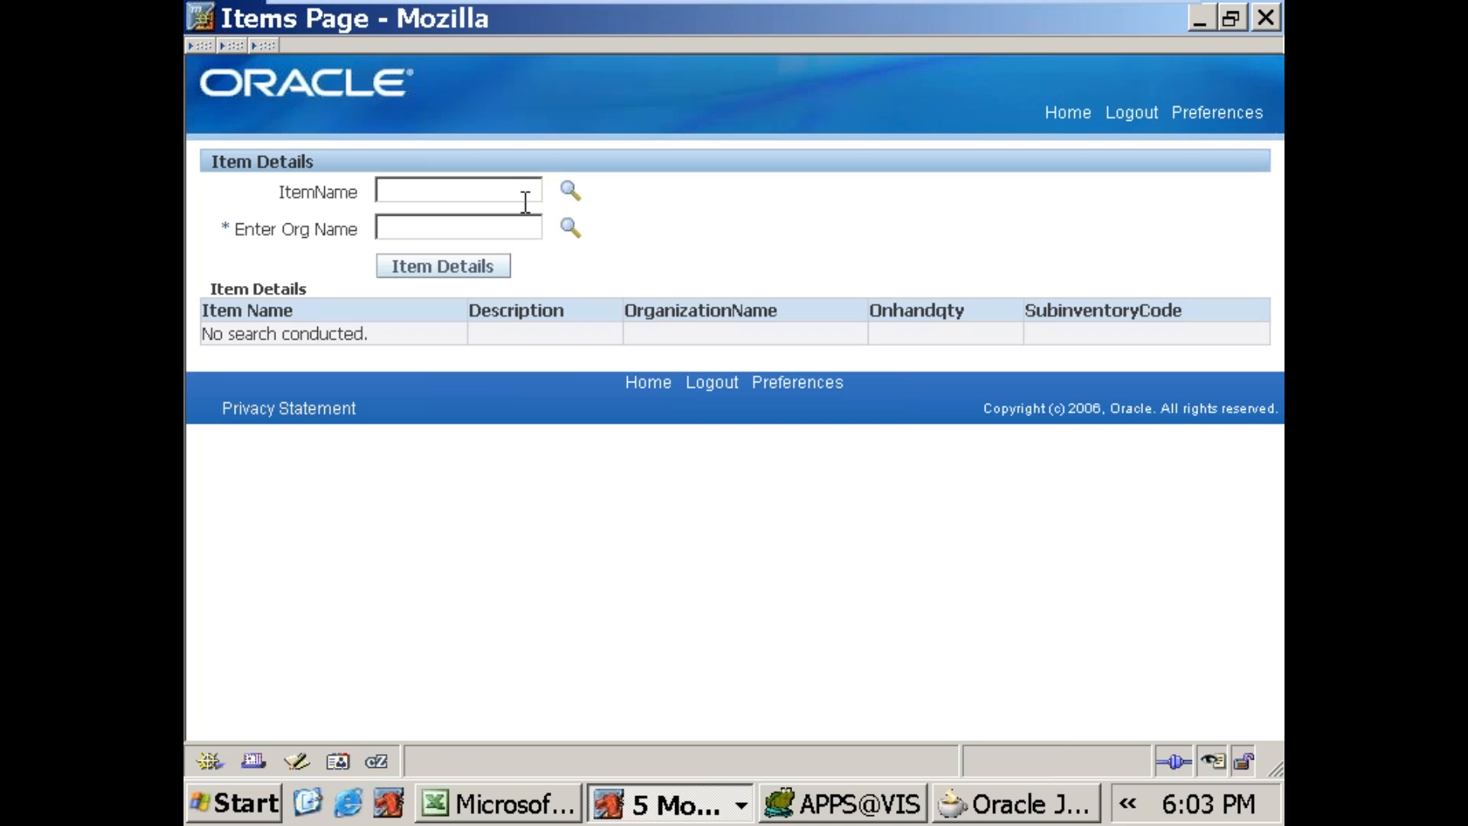
{"action": "key", "text": "Tab"}
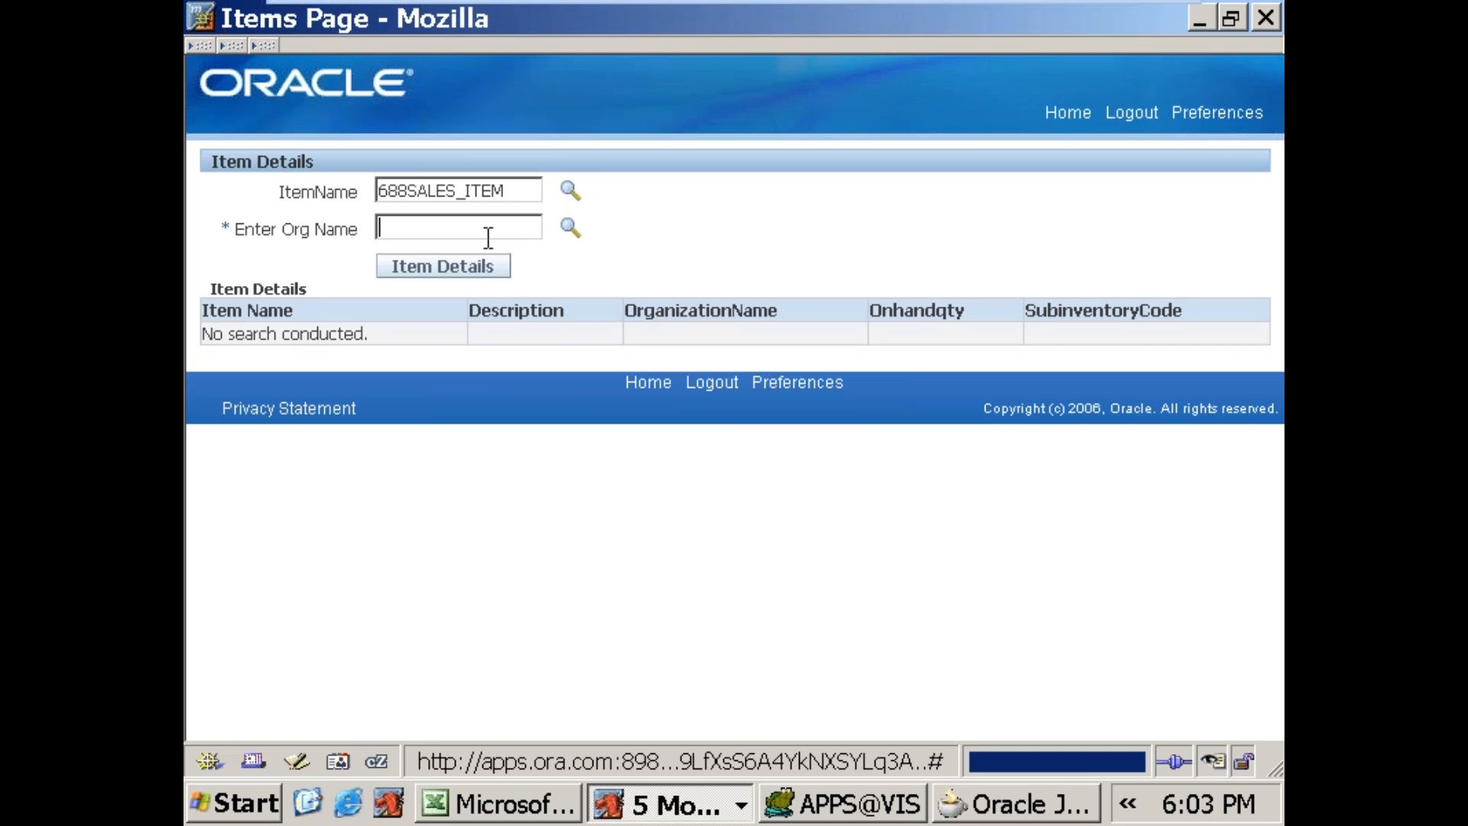
{"action": "left_click", "coordinate": [488, 233]}
{"action": "type", "text": "Visi"}
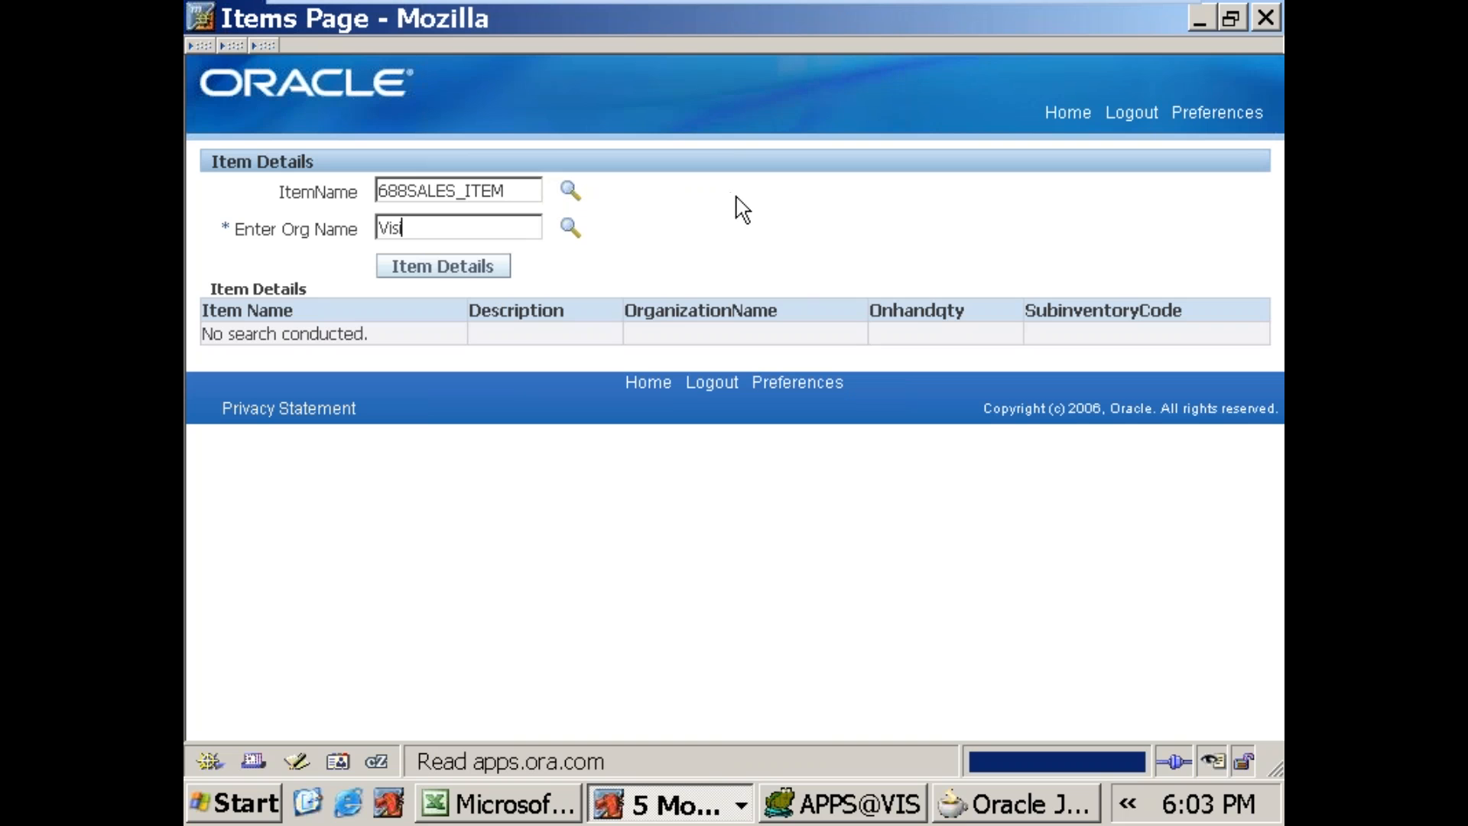
{"action": "type", "text": "on Operations"}
{"action": "key", "text": "Tab"}
{"action": "left_click", "coordinate": [468, 271]}
{"action": "left_click", "coordinate": [432, 269]}
Step: Switch to JDeveloper, close the Embedded OC4J Server log and maximize the lovCO.java editor
{"action": "left_click", "coordinate": [964, 803]}
{"action": "left_click", "coordinate": [611, 594]}
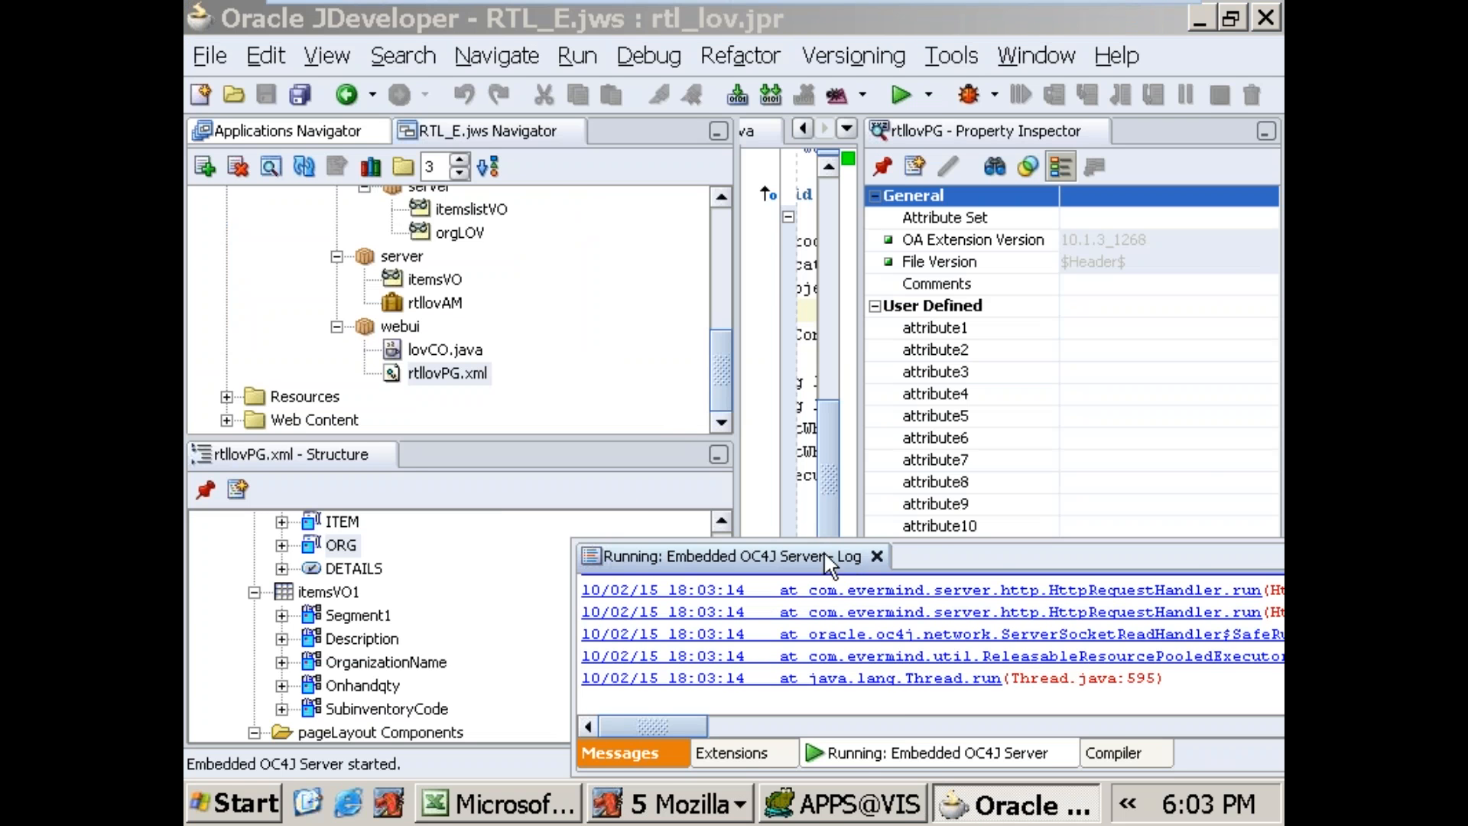
{"action": "left_click", "coordinate": [877, 556]}
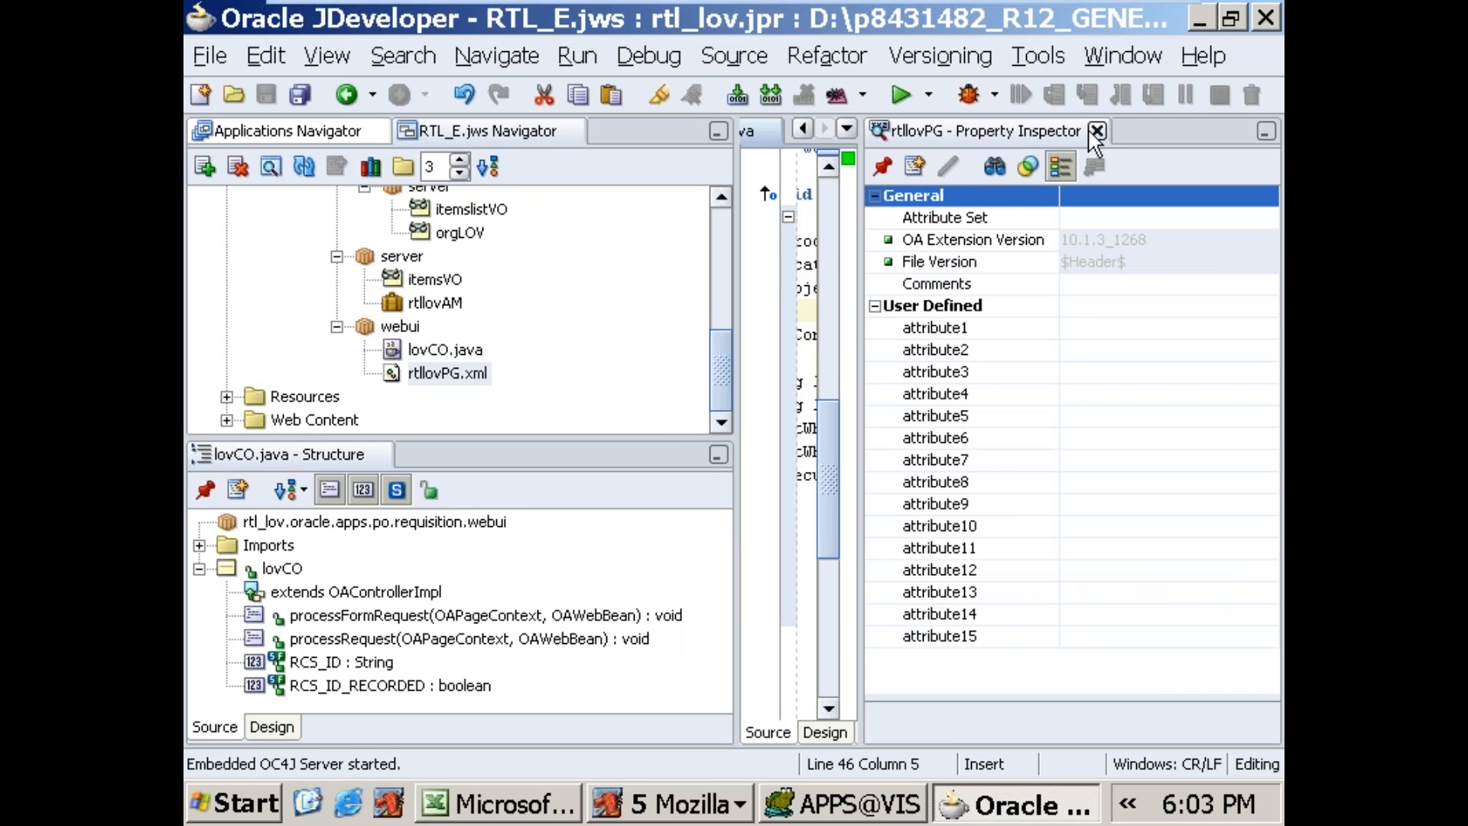
{"action": "double_click", "coordinate": [832, 136]}
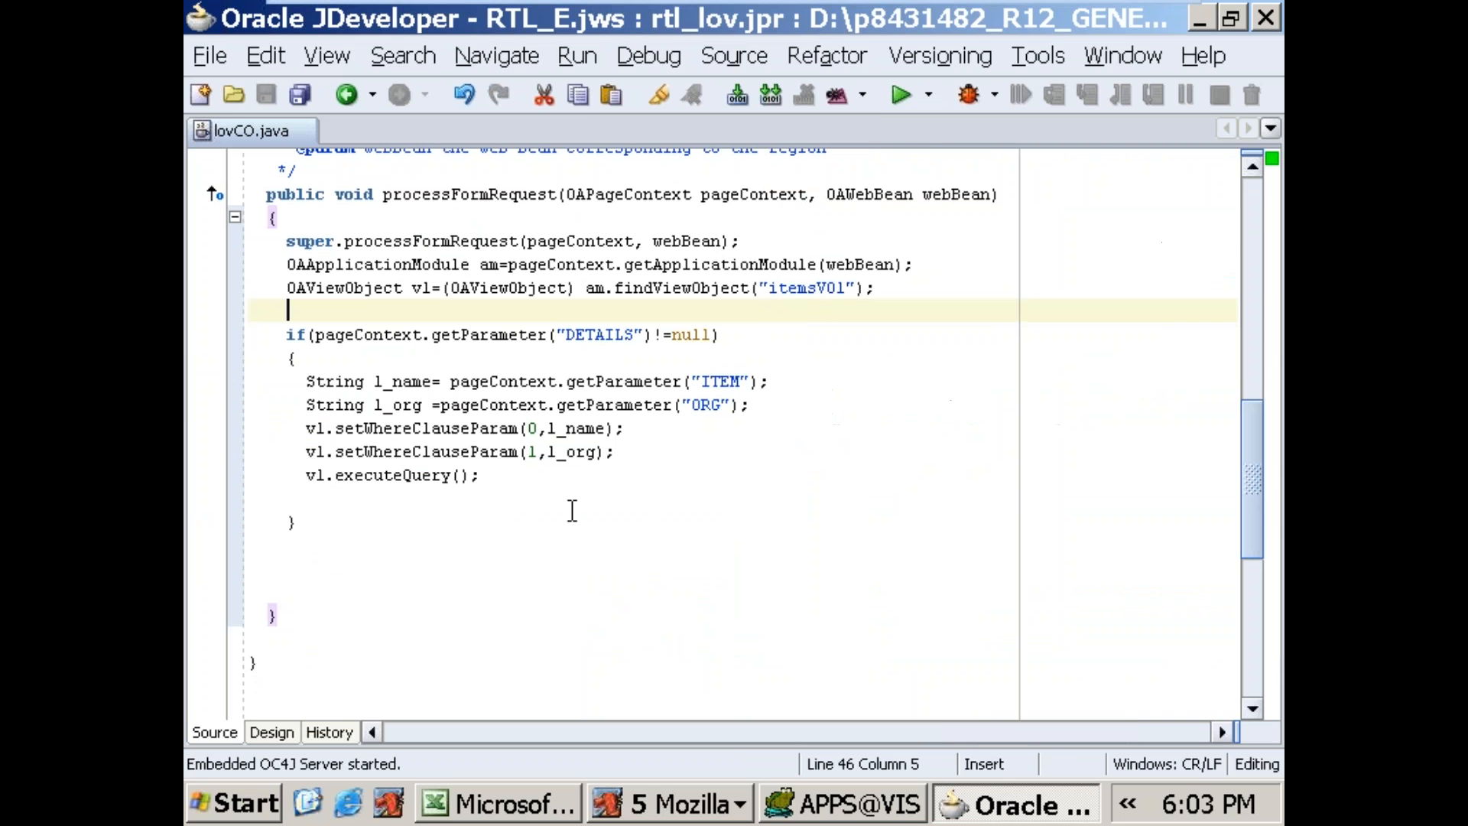
Step: Insert the statement System.out.println(l_name); after the l_org assignment in processFormRequest of lovCO.java
{"action": "left_click", "coordinate": [538, 497]}
{"action": "key", "text": "Up"}
{"action": "key", "text": "Up"}
{"action": "key", "text": "Up"}
{"action": "key", "text": "End"}
{"action": "key", "text": "Return"}
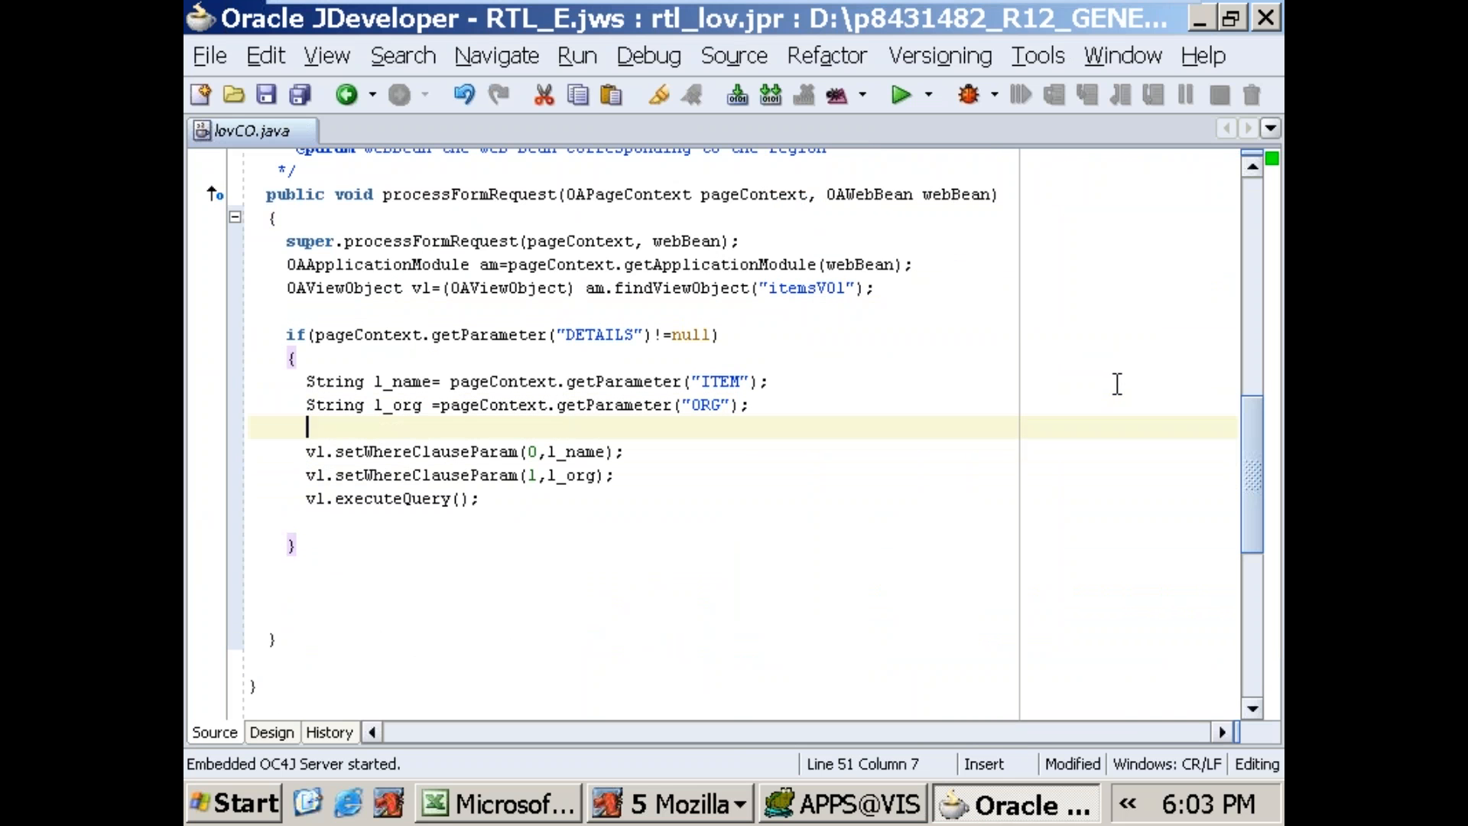
{"action": "type", "text": "Sytem."}
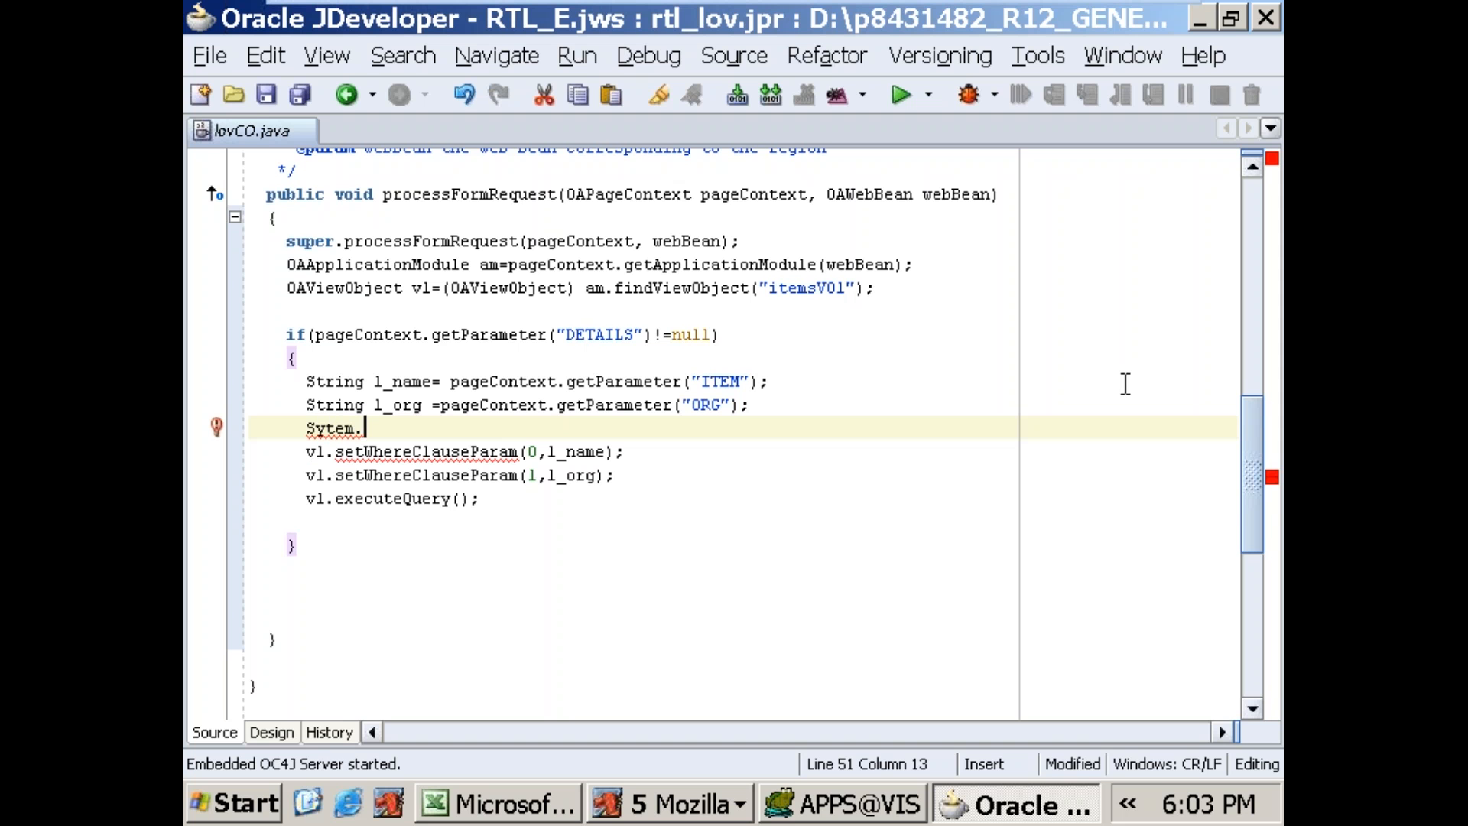
{"action": "key", "text": "BackSpace"}
{"action": "key", "text": "BackSpace"}
{"action": "key", "text": "BackSpace"}
{"action": "key", "text": "BackSpace"}
{"action": "type", "text": "stem.ou"}
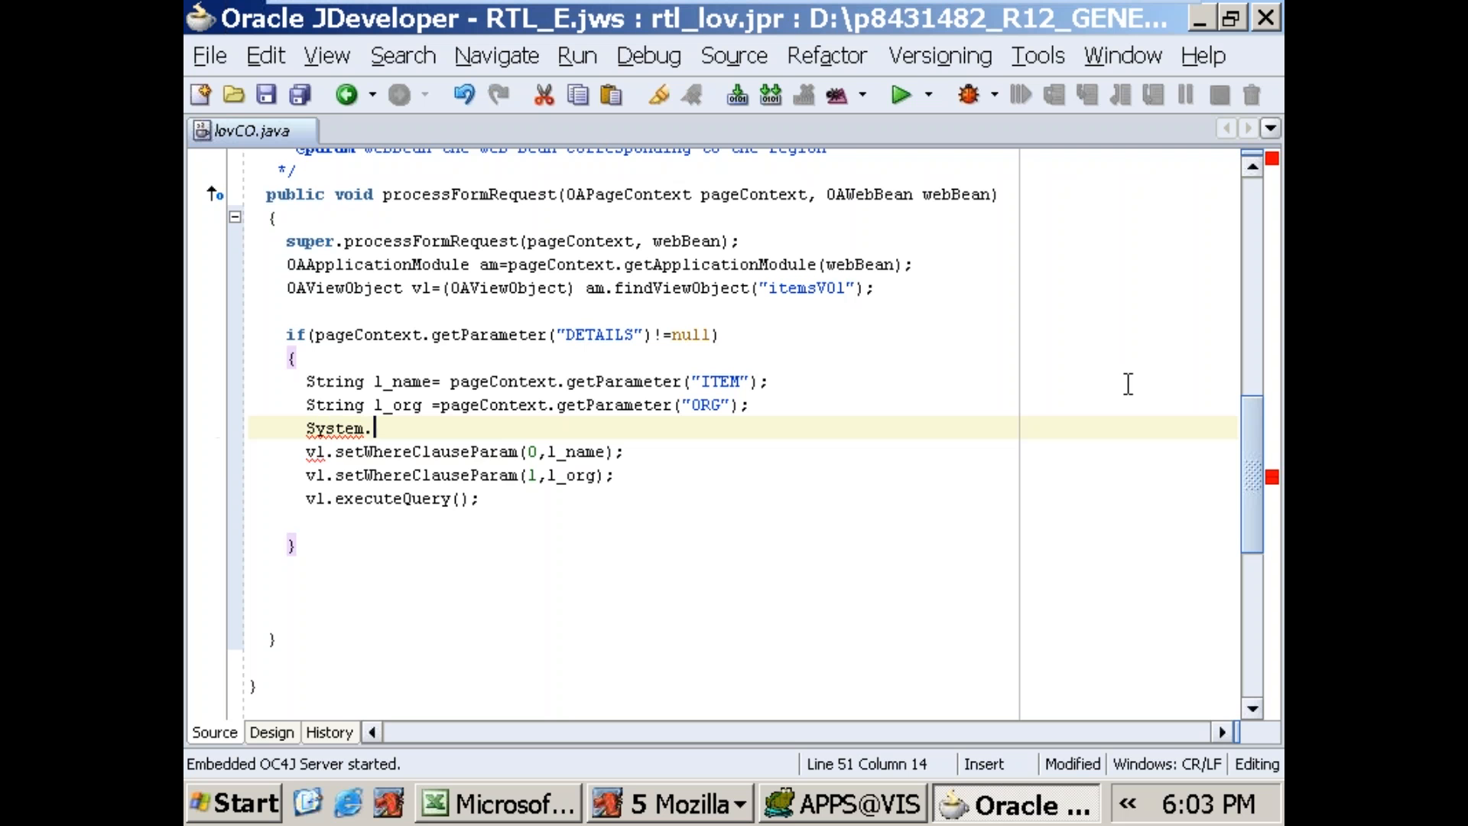
{"action": "key", "text": "Return"}
{"action": "type", "text": "."}
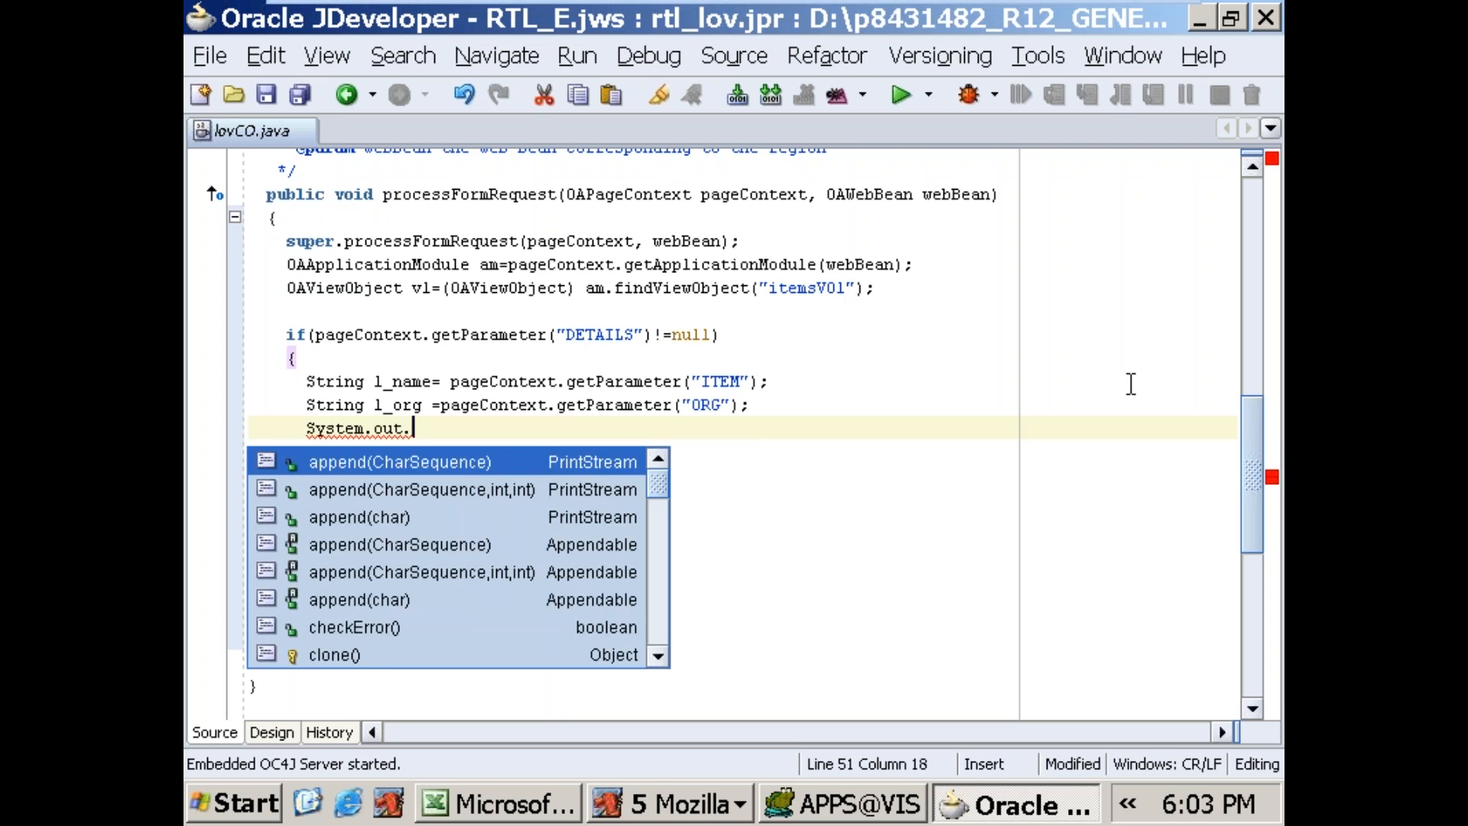
{"action": "type", "text": "println"}
{"action": "key", "text": "Return"}
{"action": "type", "text": ";"}
{"action": "key", "text": "Left"}
{"action": "key", "text": "Left"}
{"action": "type", "text": "l_name"}
Step: Duplicate the System.out.println(l_name); statement on a new line directly below it
{"action": "key", "text": "shift+End"}
{"action": "key", "text": "ctrl+c"}
{"action": "key", "text": "End"}
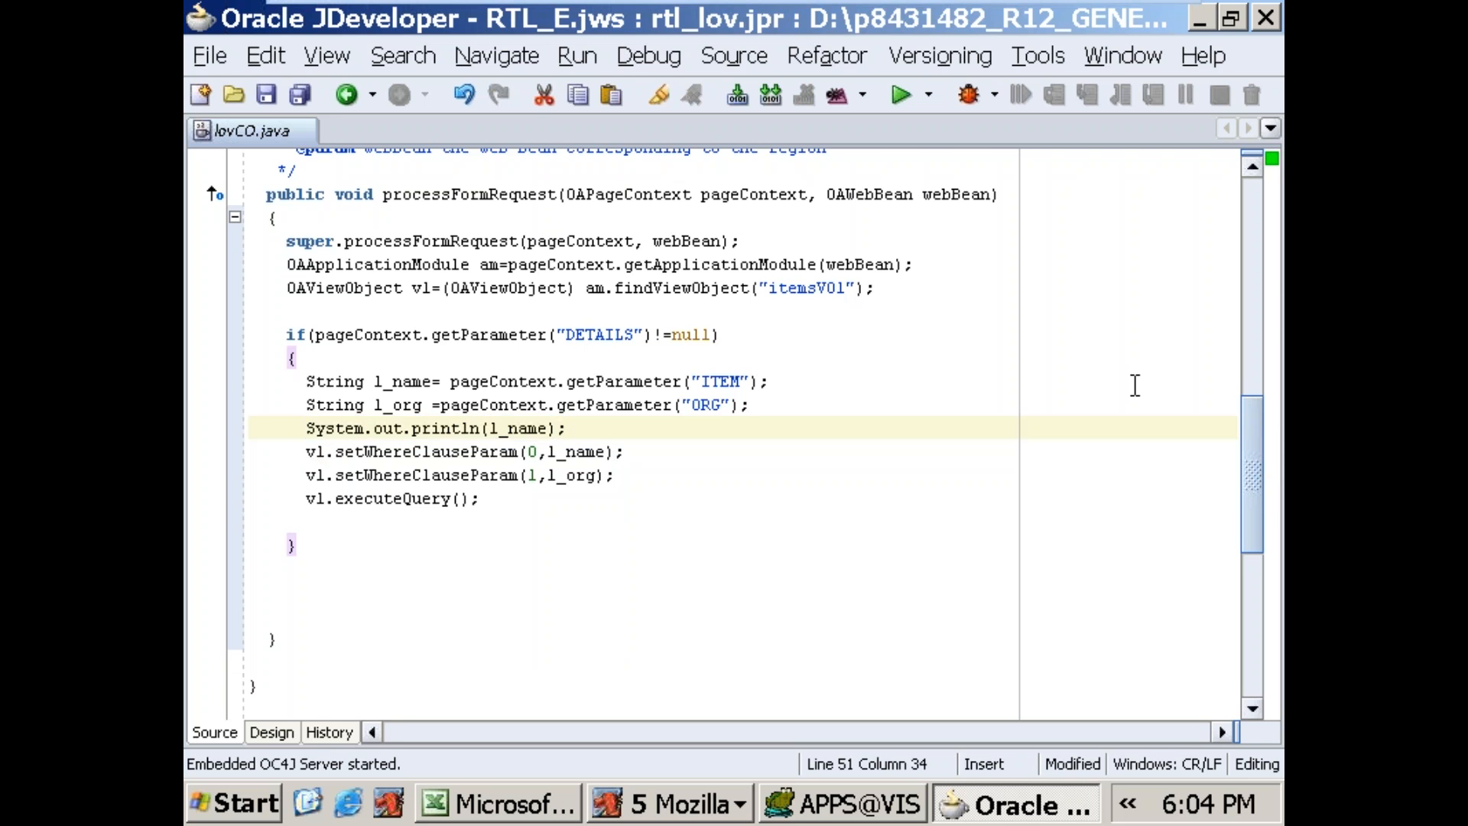
{"action": "key", "text": "Return"}
{"action": "key", "text": "ctrl+v"}
Step: Prefix the first println argument with the label 'Item Name' in single quotes, concatenated to l_name
{"action": "key", "text": "Left"}
{"action": "key", "text": "Up"}
{"action": "key", "text": "Left"}
{"action": "key", "text": "Left"}
{"action": "key", "text": "Left"}
{"action": "key", "text": "Left"}
{"action": "key", "text": "Left"}
{"action": "key", "text": "Left"}
{"action": "key", "text": "Left"}
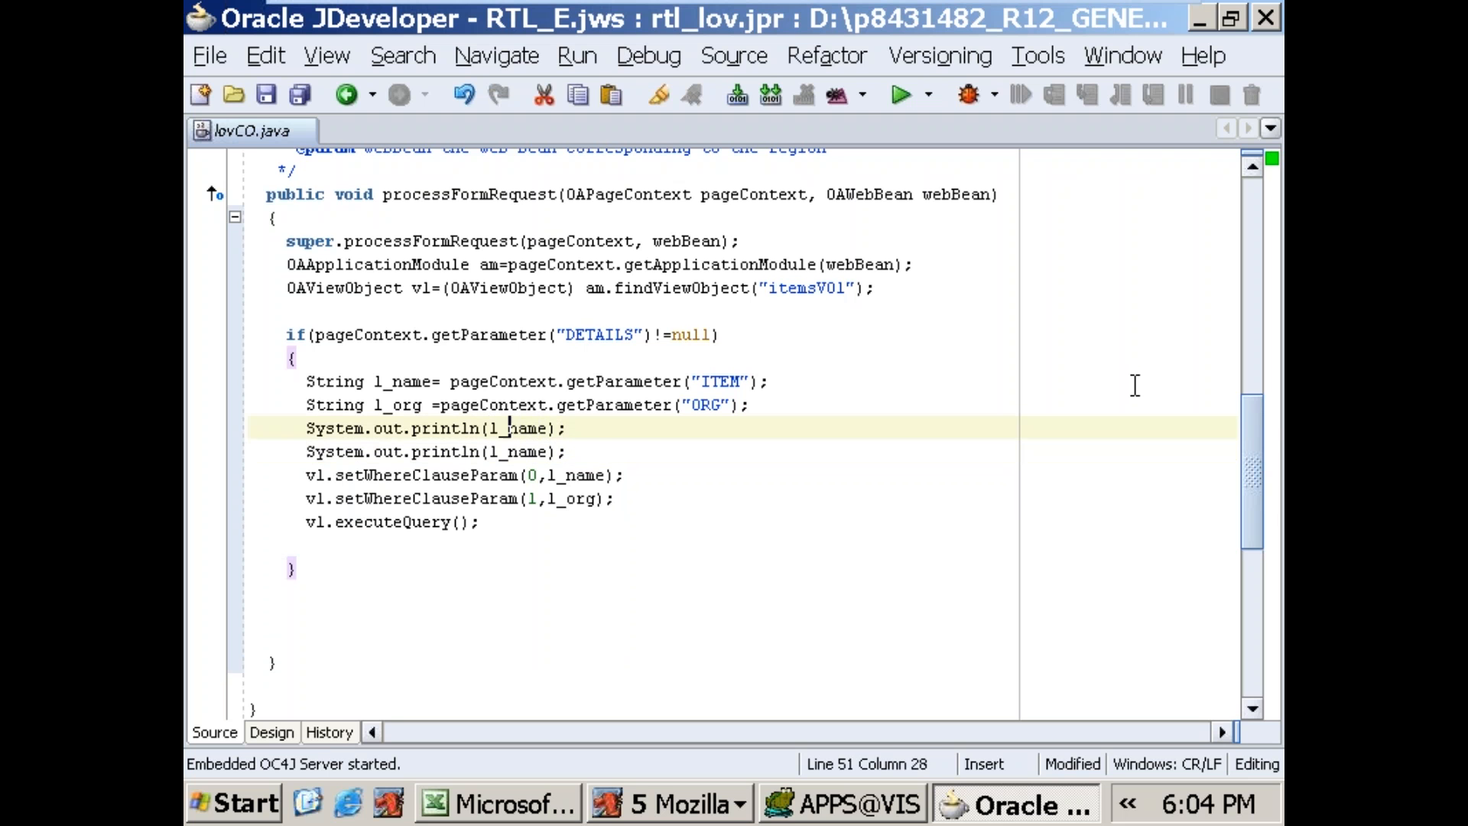
{"action": "type", "text": "\"Item Name"}
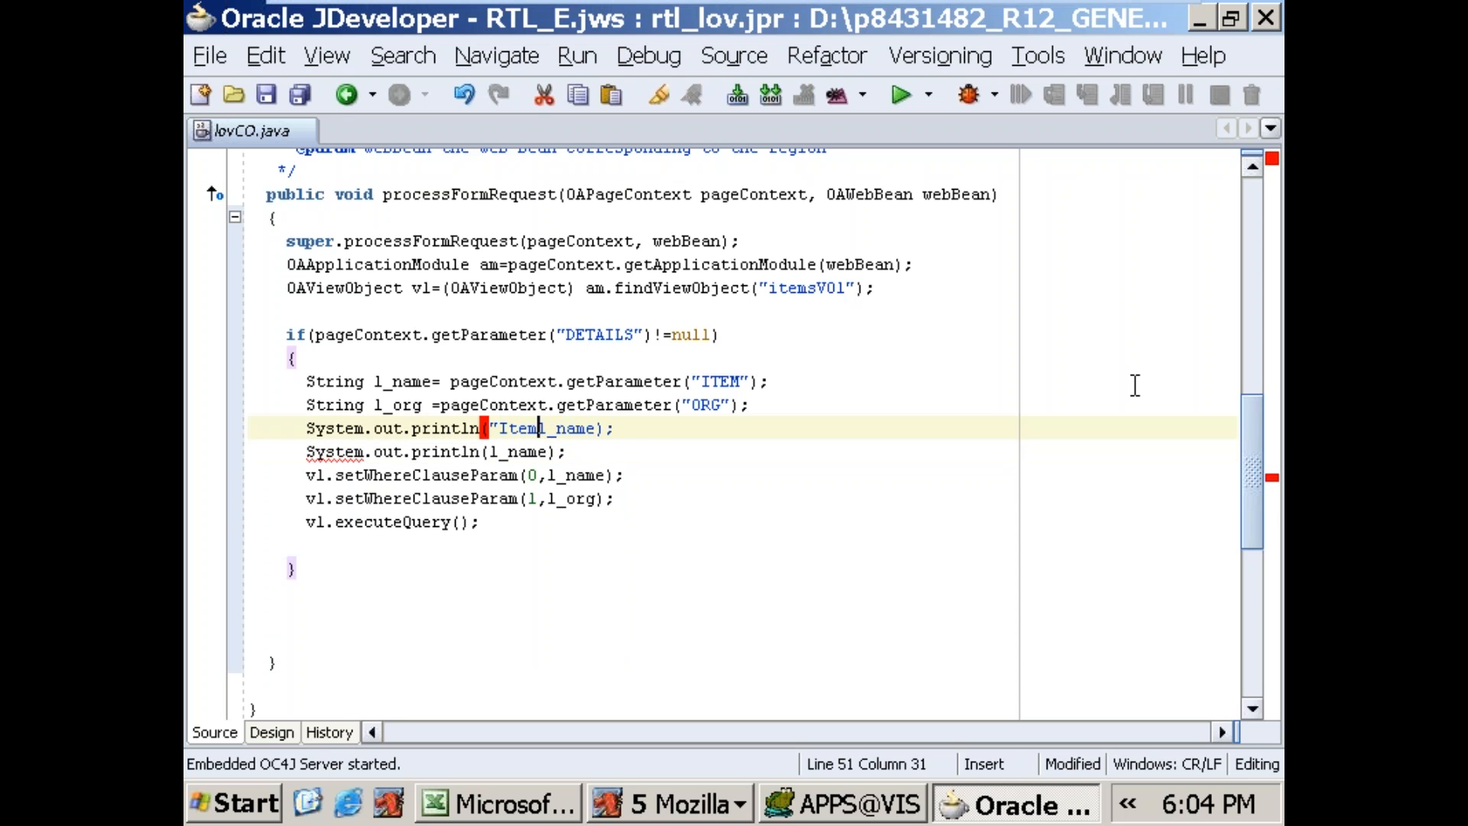
{"action": "type", "text": "'+"}
{"action": "key", "text": "Left"}
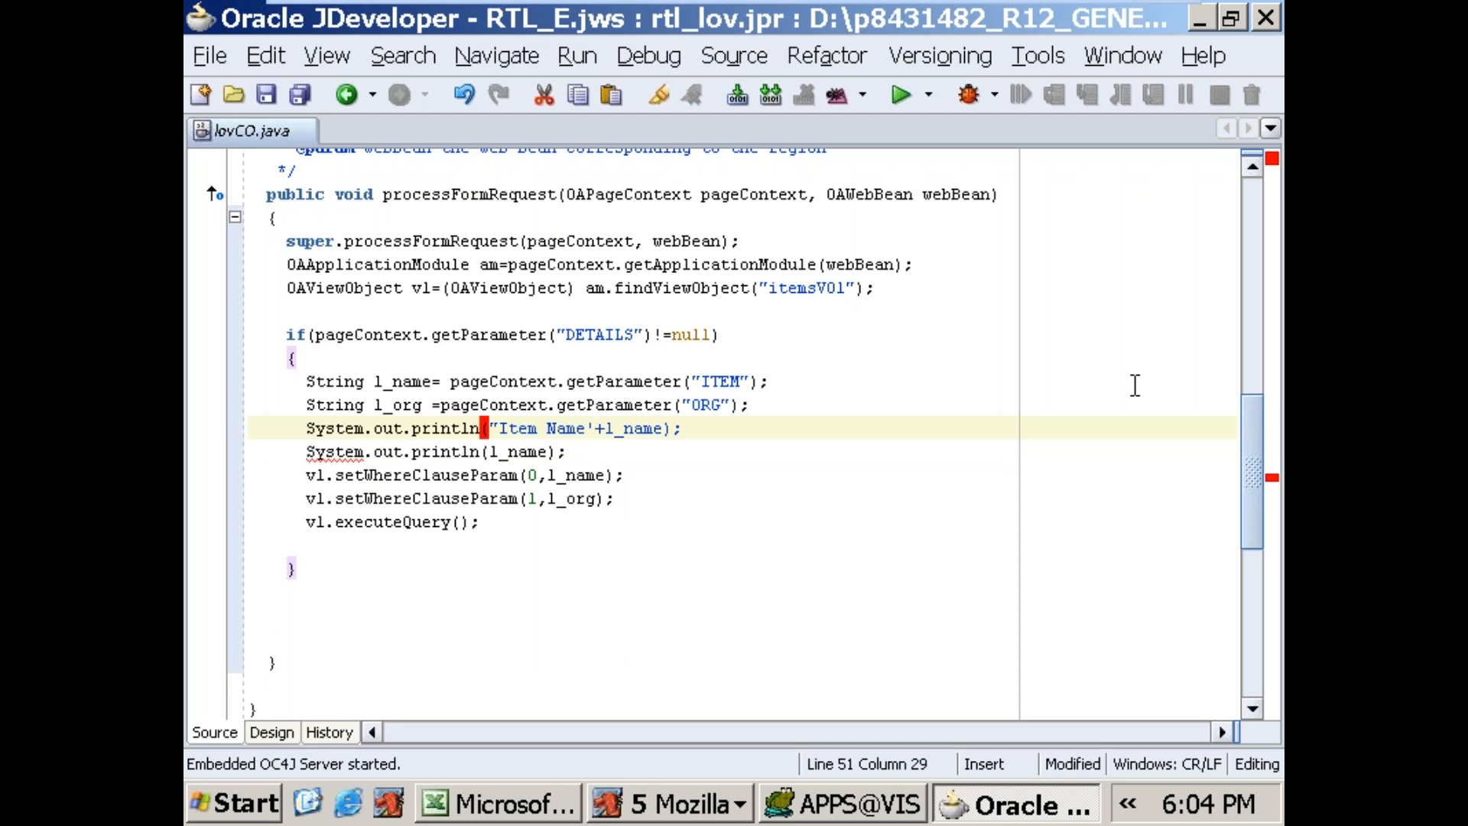
{"action": "key", "text": "BackSpace"}
{"action": "type", "text": "'"}
{"action": "key", "text": "Left"}
Step: Change the second println argument to 'Org Name = '+l_org
{"action": "key", "text": "Down"}
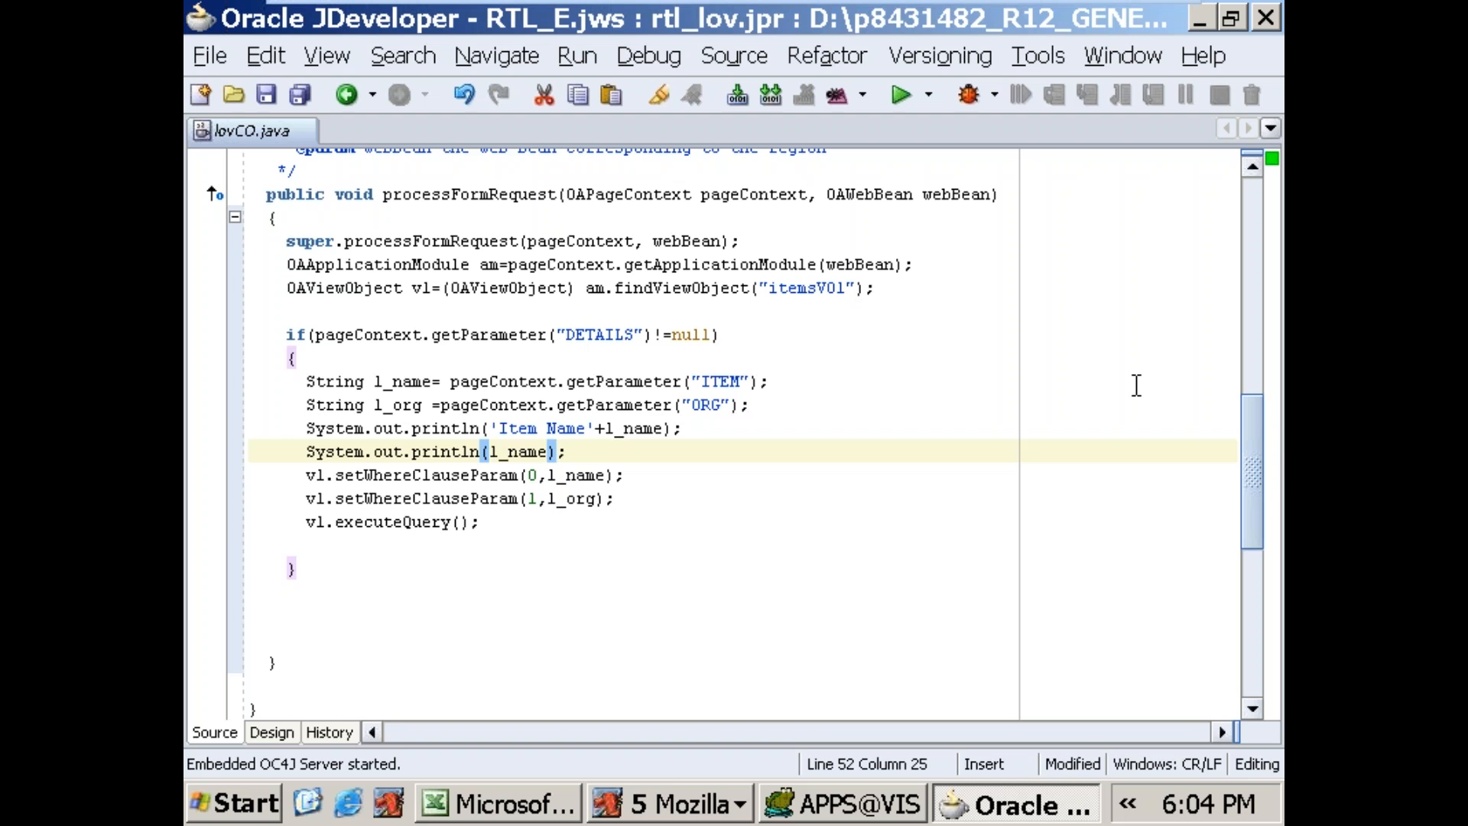
{"action": "type", "text": "'Orga"}
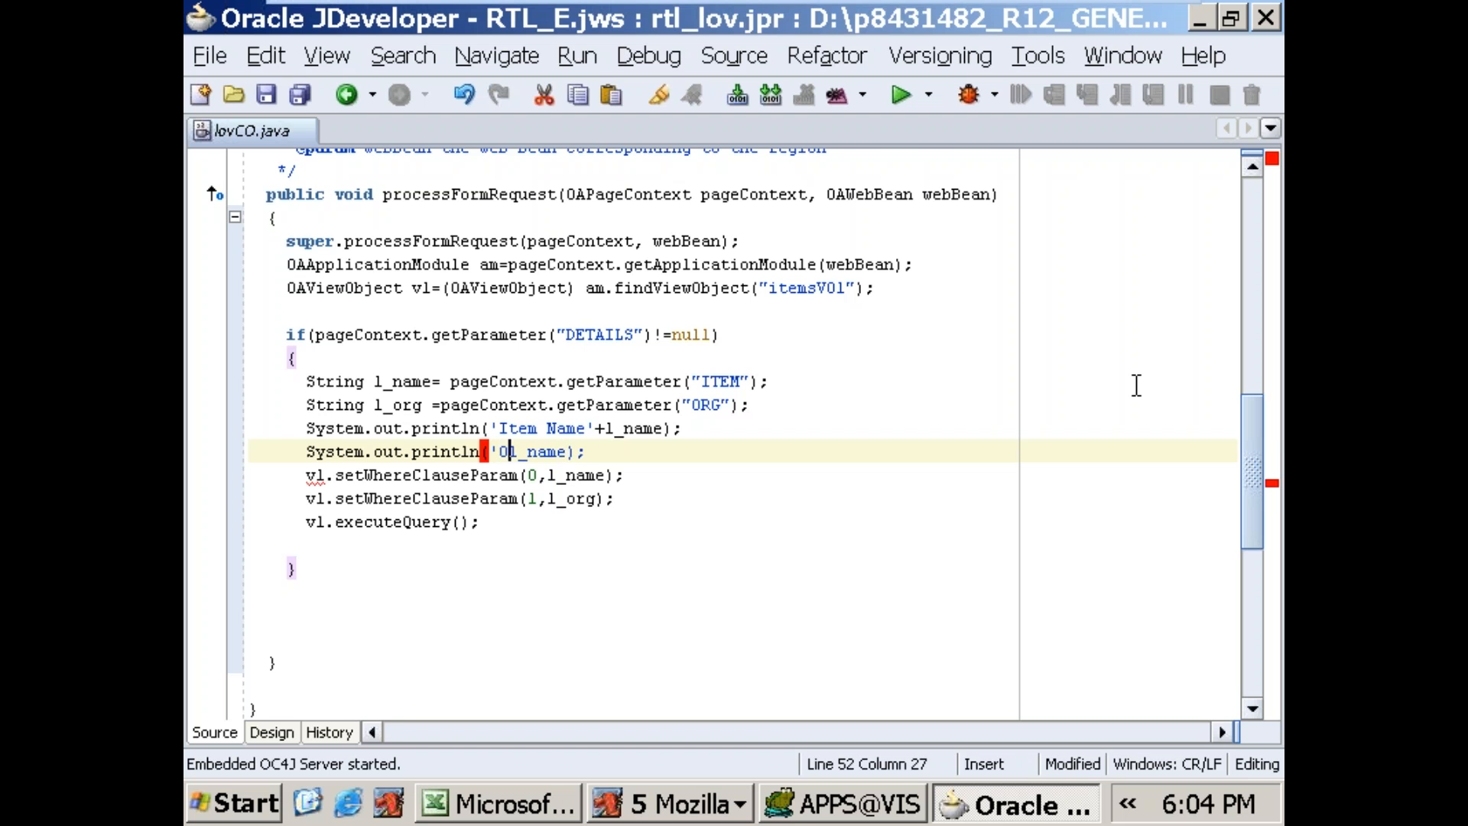
{"action": "key", "text": "BackSpace"}
{"action": "type", "text": "Name  = "}
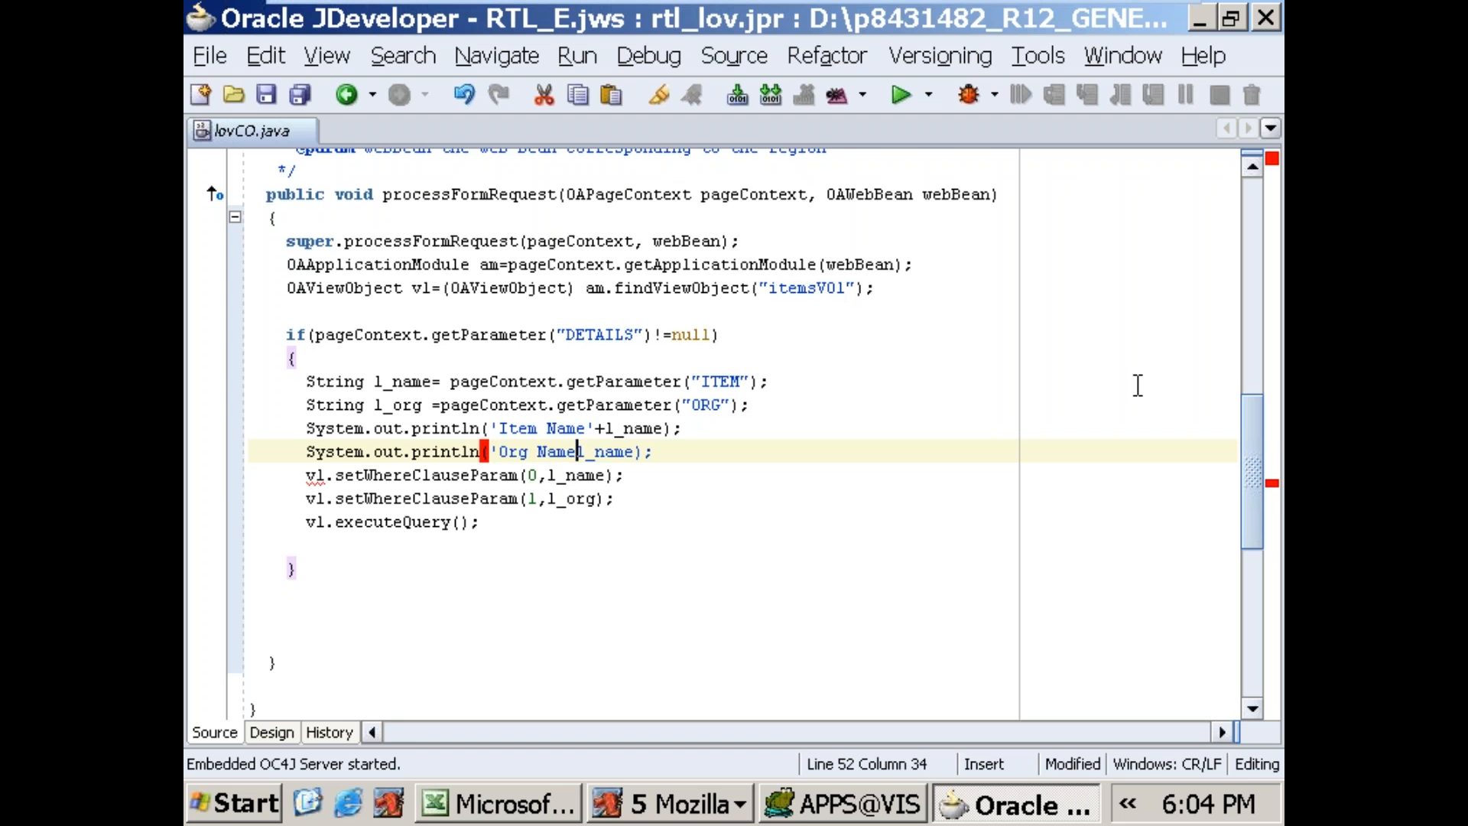
{"action": "type", "text": "'+"}
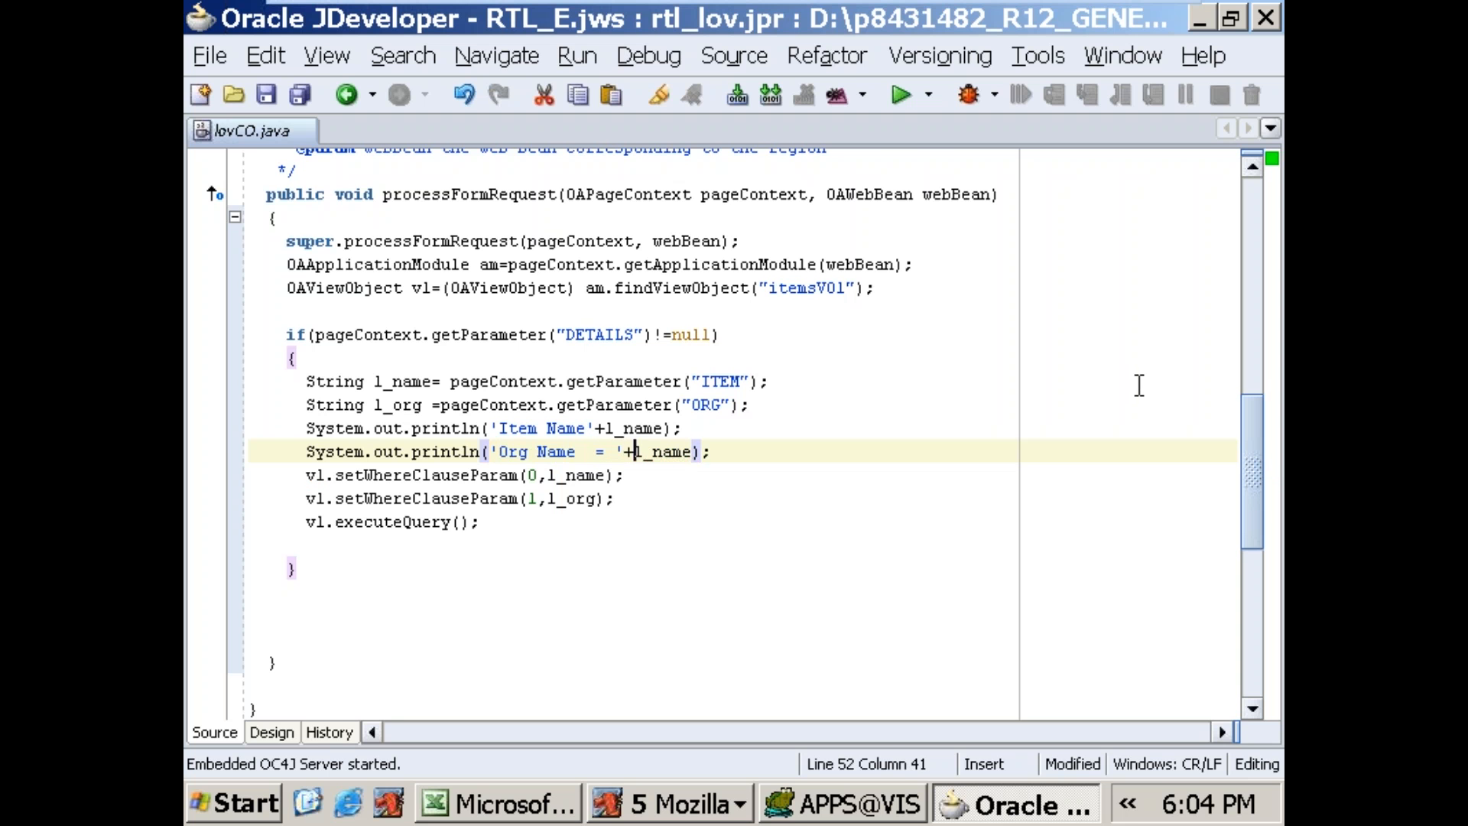
{"action": "key", "text": "Right"}
{"action": "key", "text": "Right"}
{"action": "key", "text": "Delete"}
{"action": "key", "text": "Delete"}
{"action": "key", "text": "Delete"}
{"action": "key", "text": "Delete"}
{"action": "type", "text": "org"}
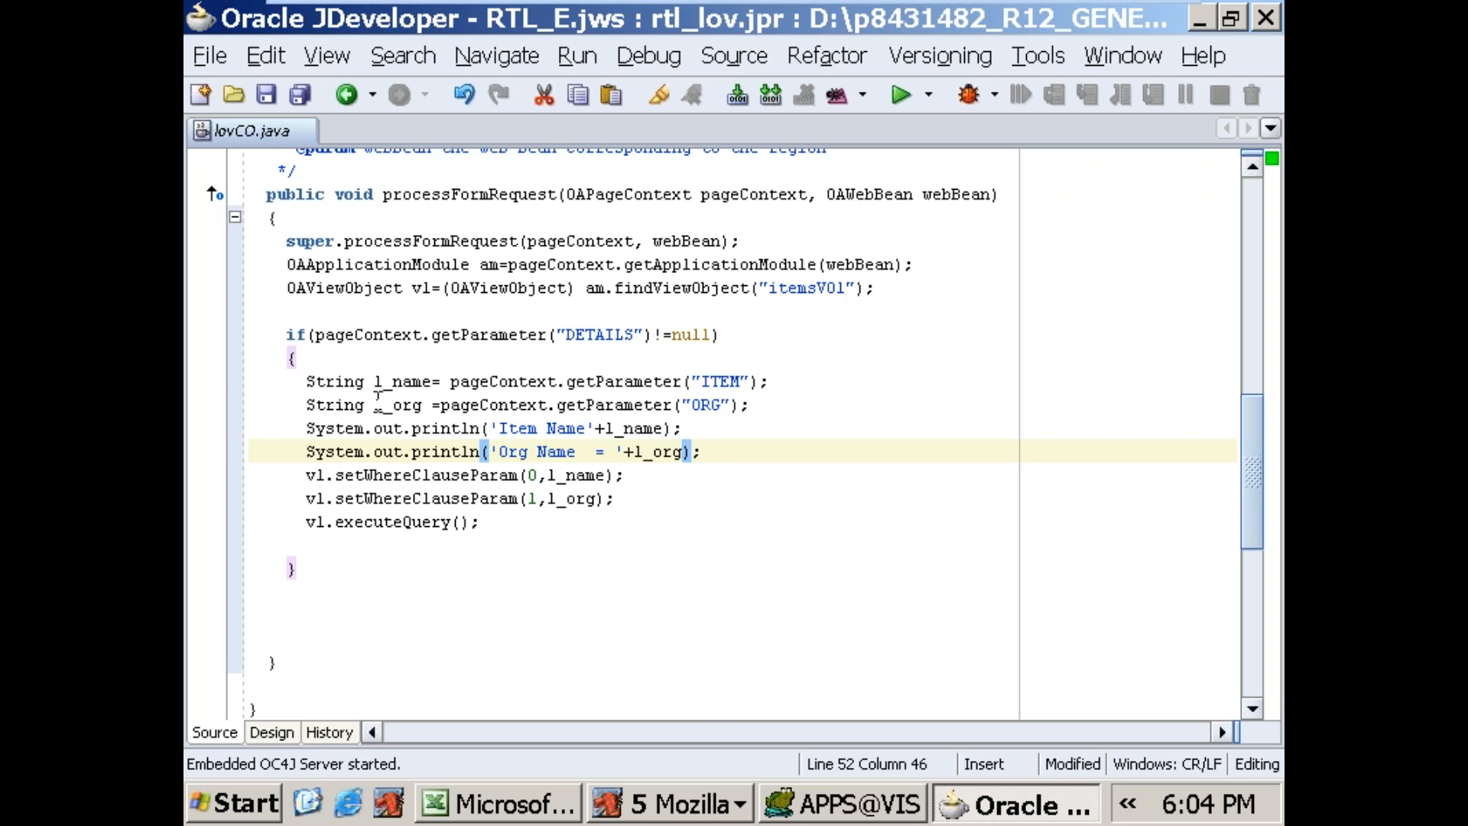
Step: Compile lovCO.java with the two print statements and examine the compiler log
{"action": "left_click_drag", "start_coordinate": [372, 386], "coordinate": [426, 405]}
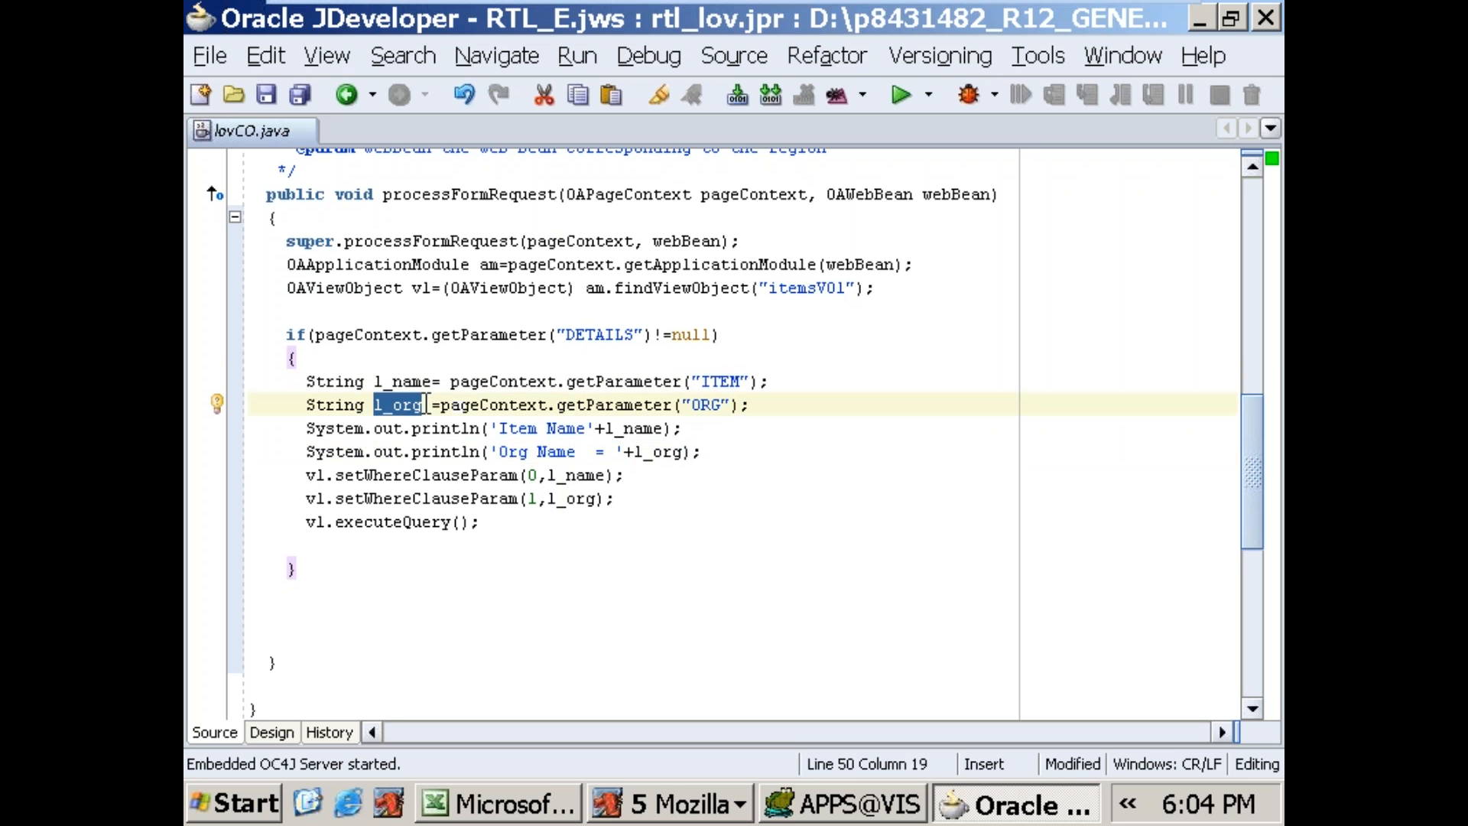
{"action": "right_click", "coordinate": [880, 380]}
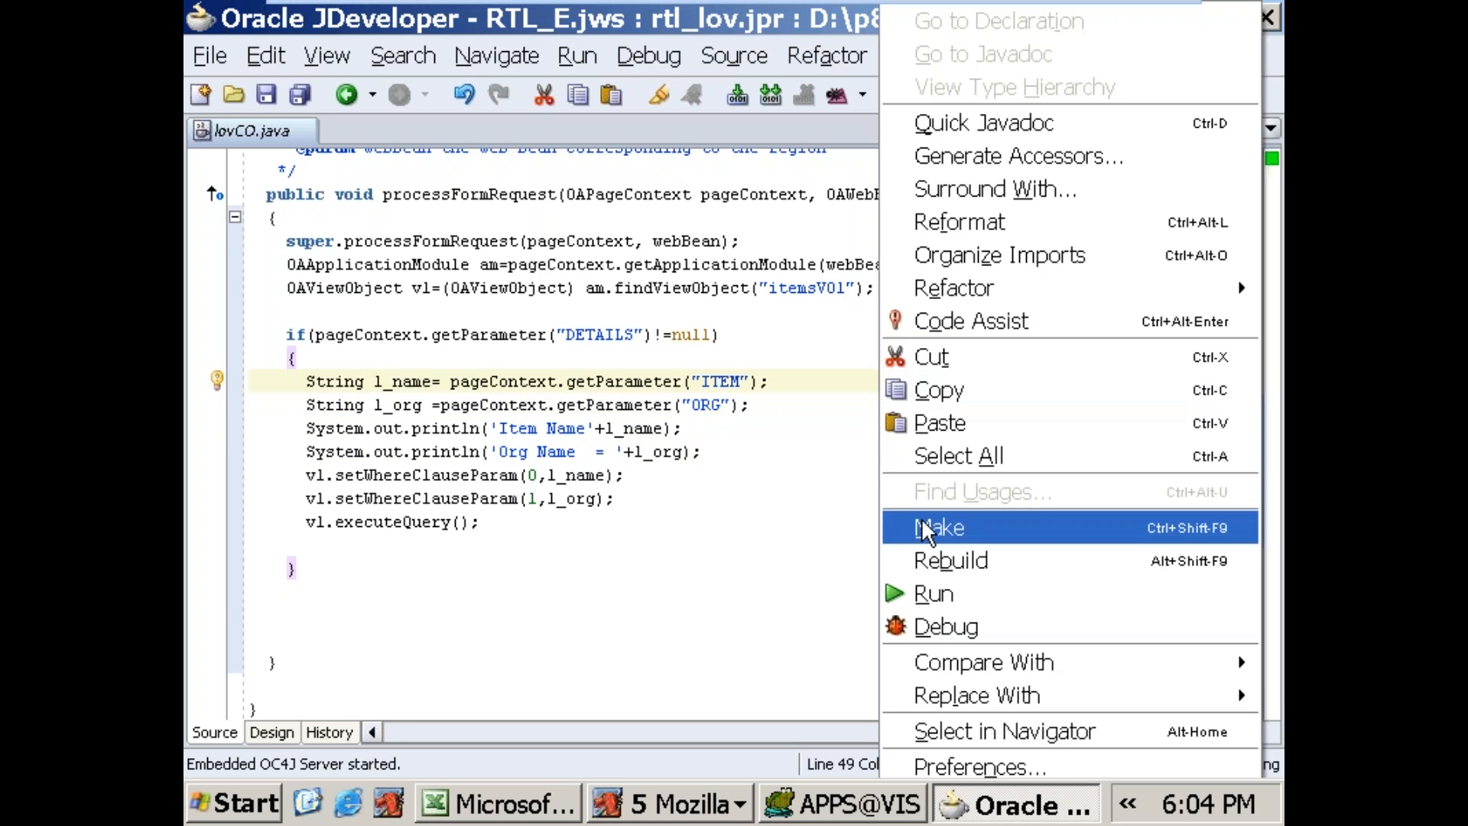
{"action": "left_click", "coordinate": [929, 590]}
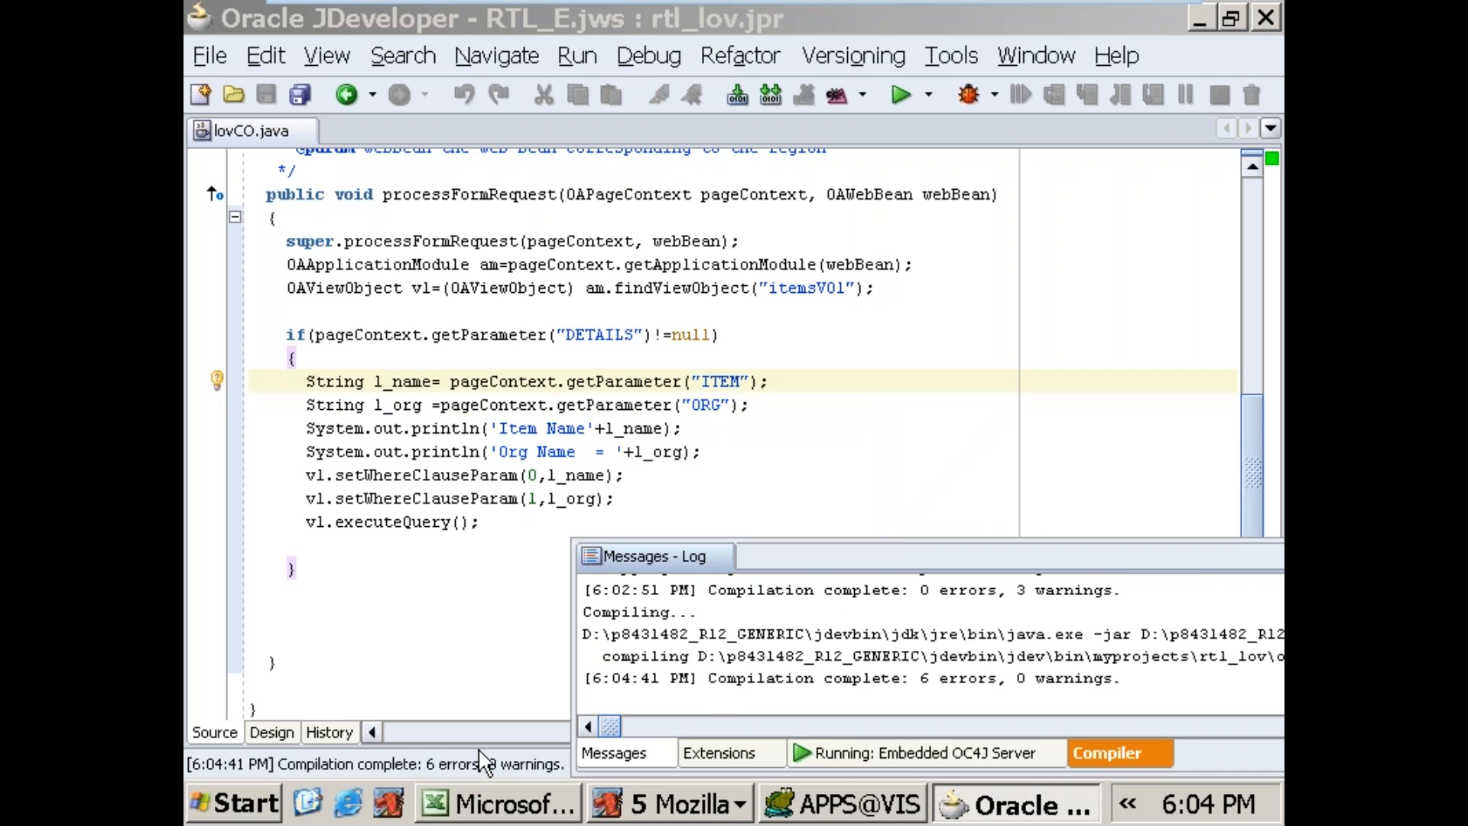
{"action": "left_click", "coordinate": [1096, 757]}
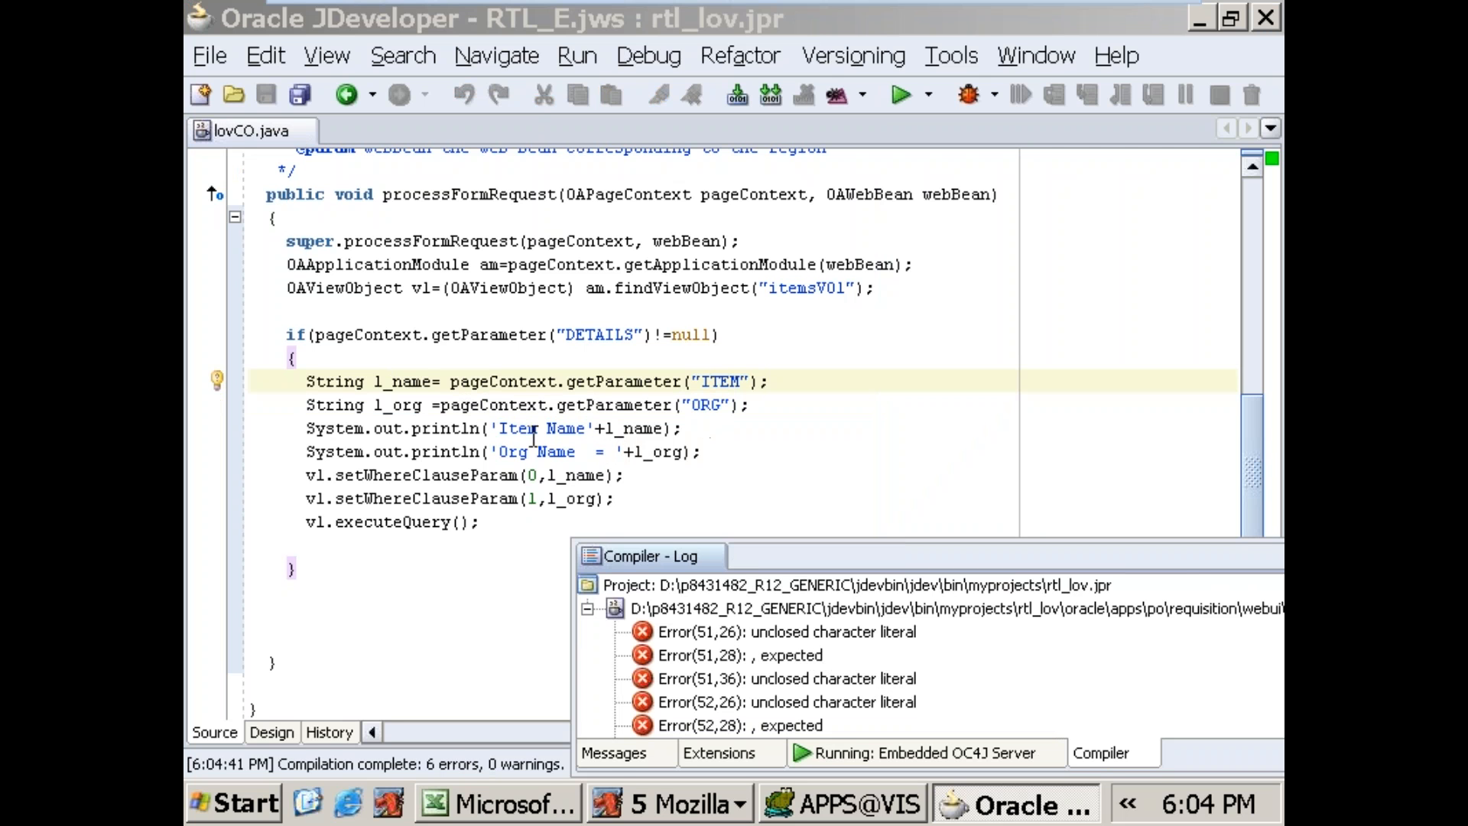
Step: Replace the single quotes around the Item Name and Org Name labels with double quotes in both println statements
{"action": "left_click", "coordinate": [494, 428]}
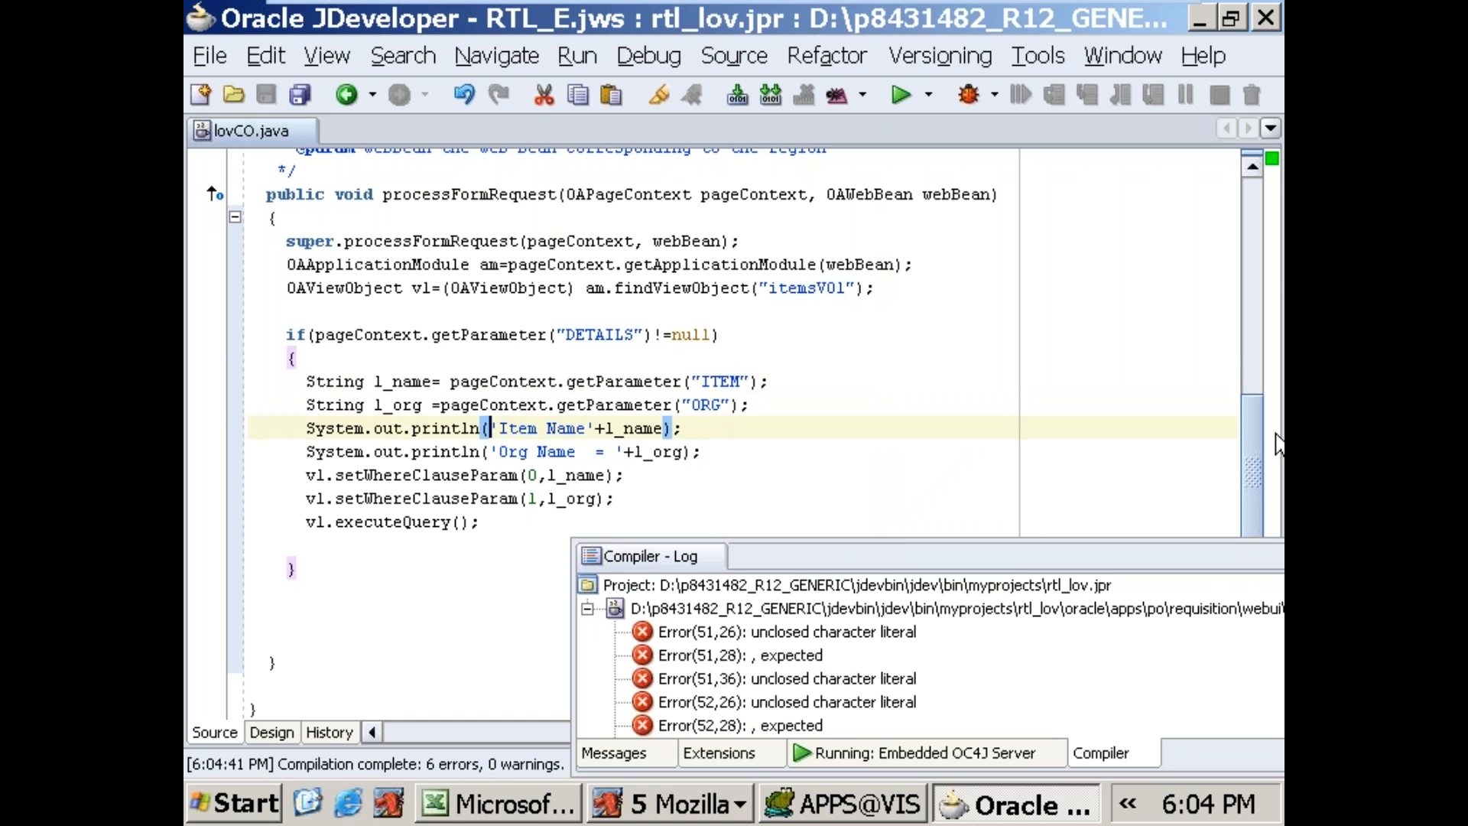
{"action": "key", "text": "Delete"}
{"action": "type", "text": "\""}
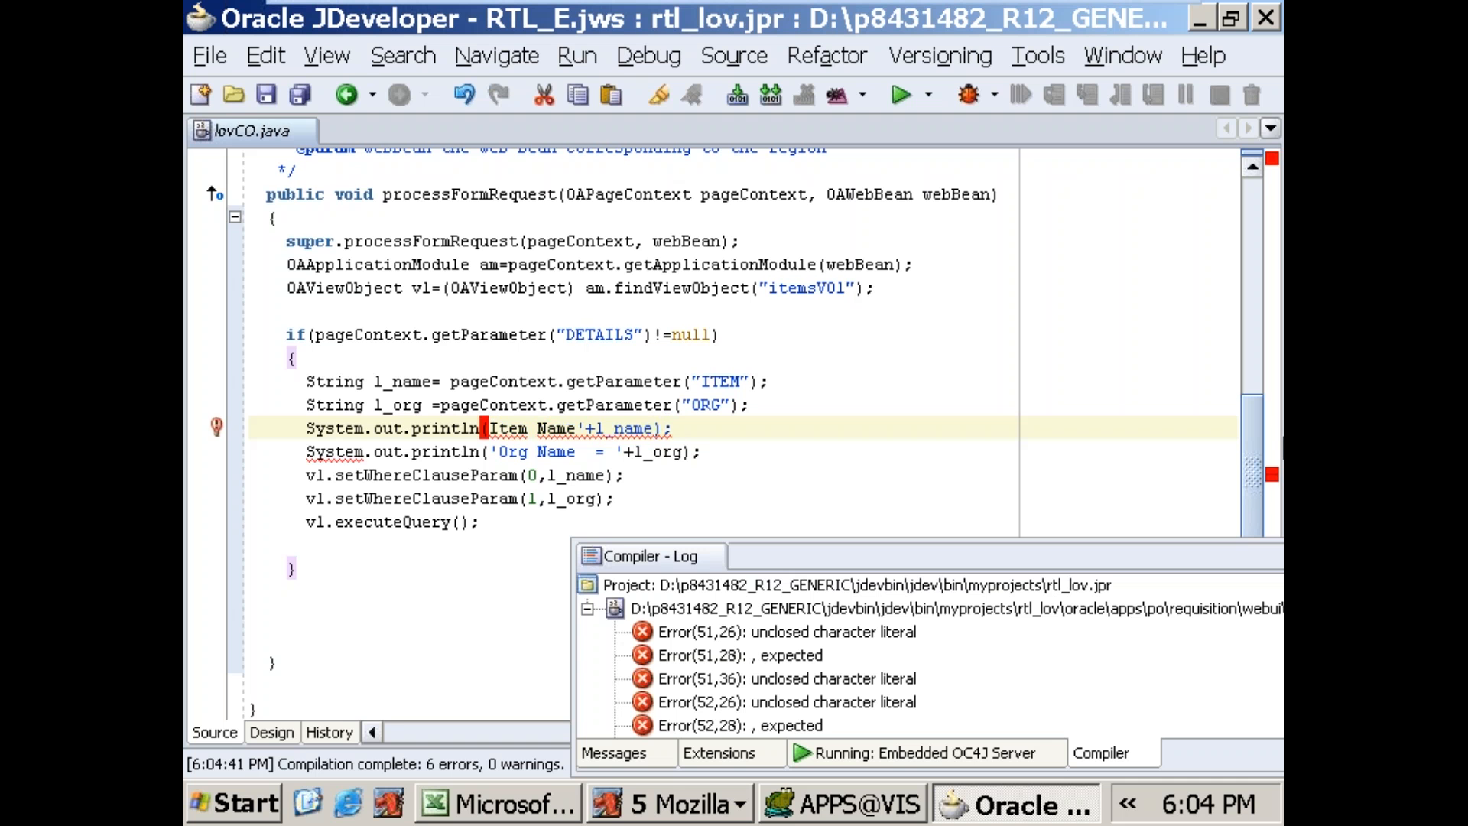
{"action": "key", "text": "Delete"}
{"action": "type", "text": "\""}
{"action": "key", "text": "Down"}
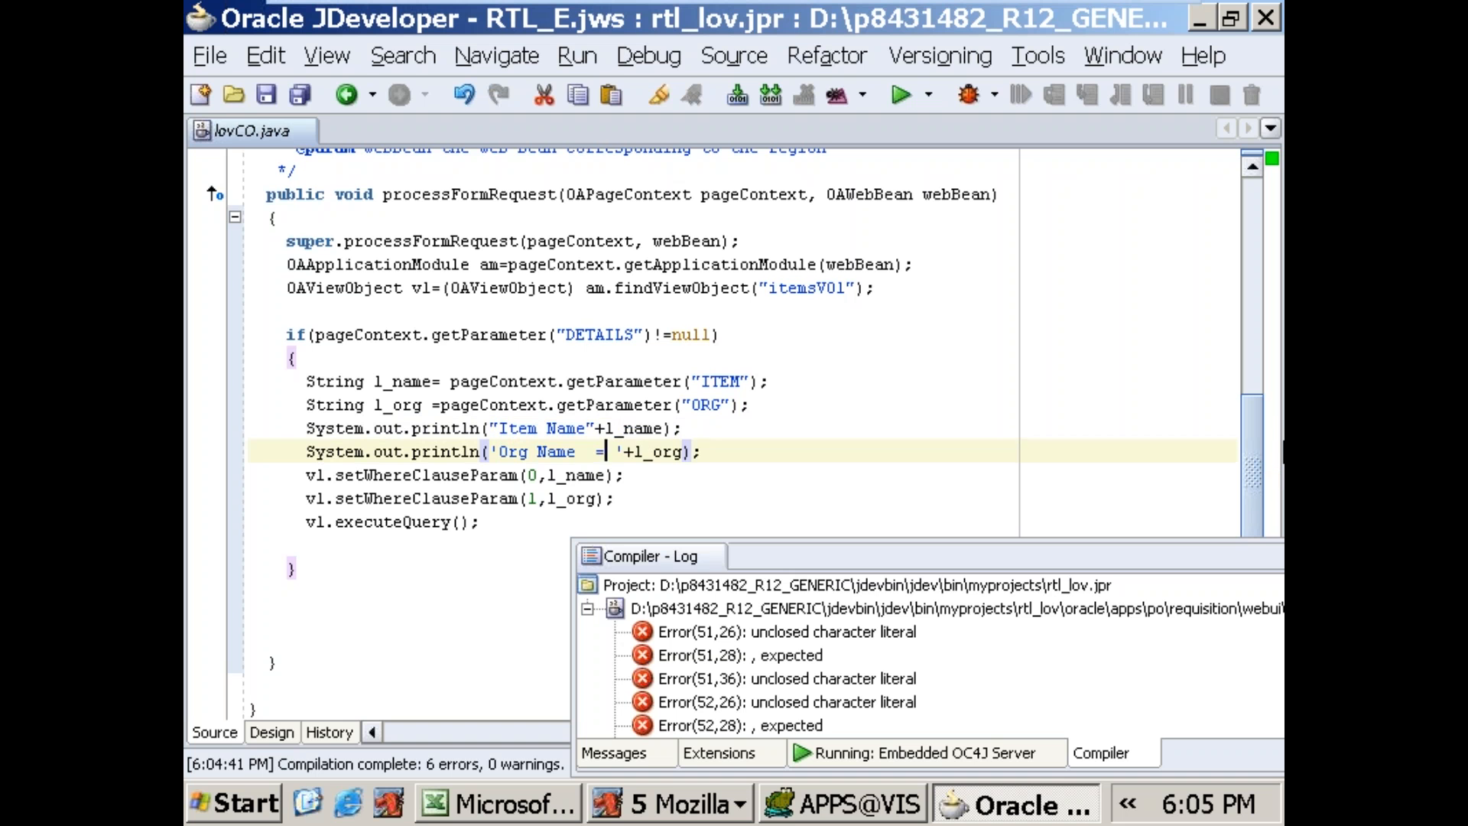
{"action": "key", "text": "Delete"}
{"action": "type", "text": "\""}
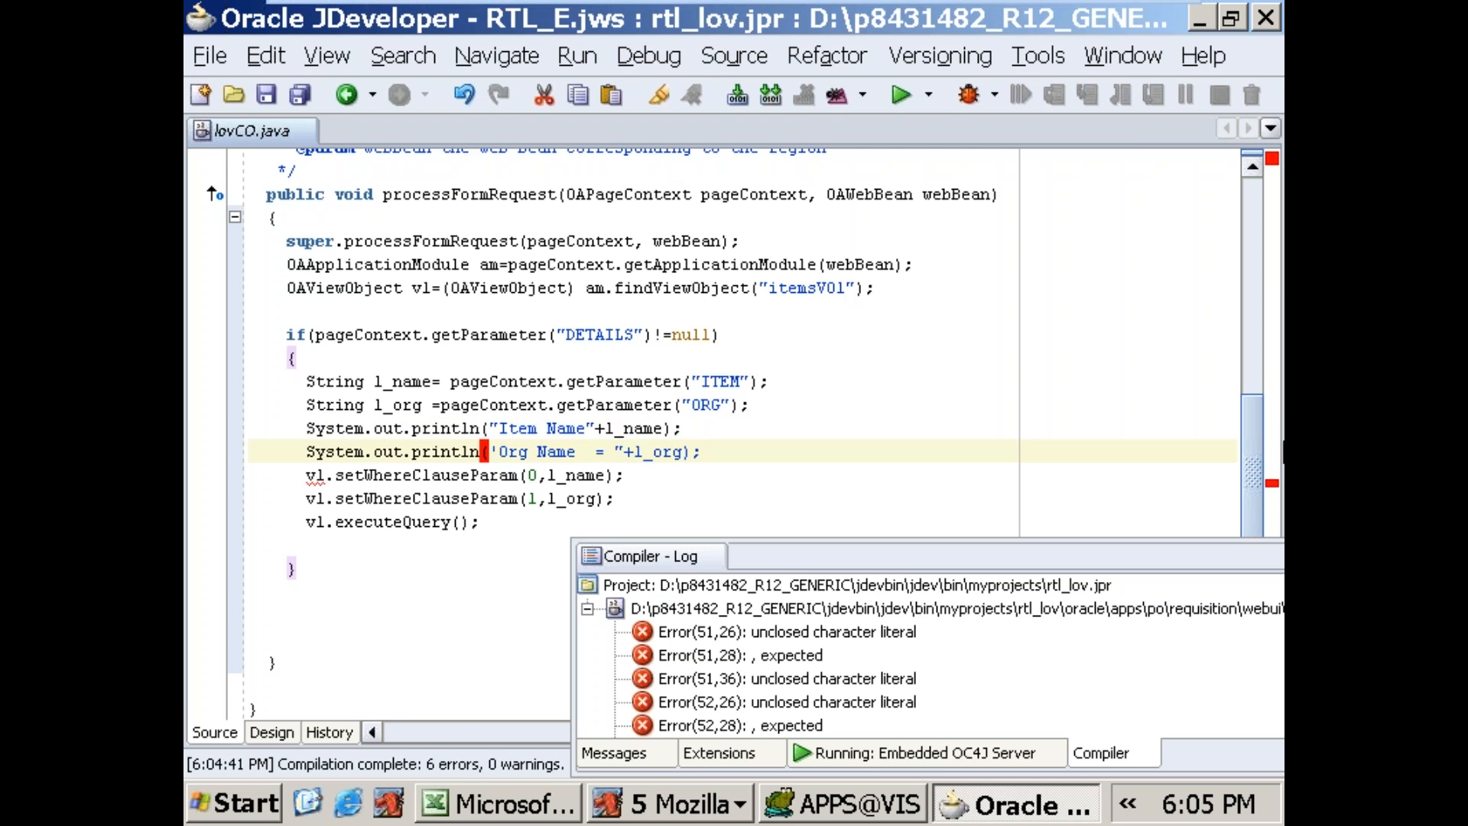
{"action": "key", "text": "Delete"}
{"action": "type", "text": "\""}
Step: Rebuild lovCO.java, restore the editor to its normal size and run the rtllovPG.xml page again
{"action": "right_click", "coordinate": [871, 357]}
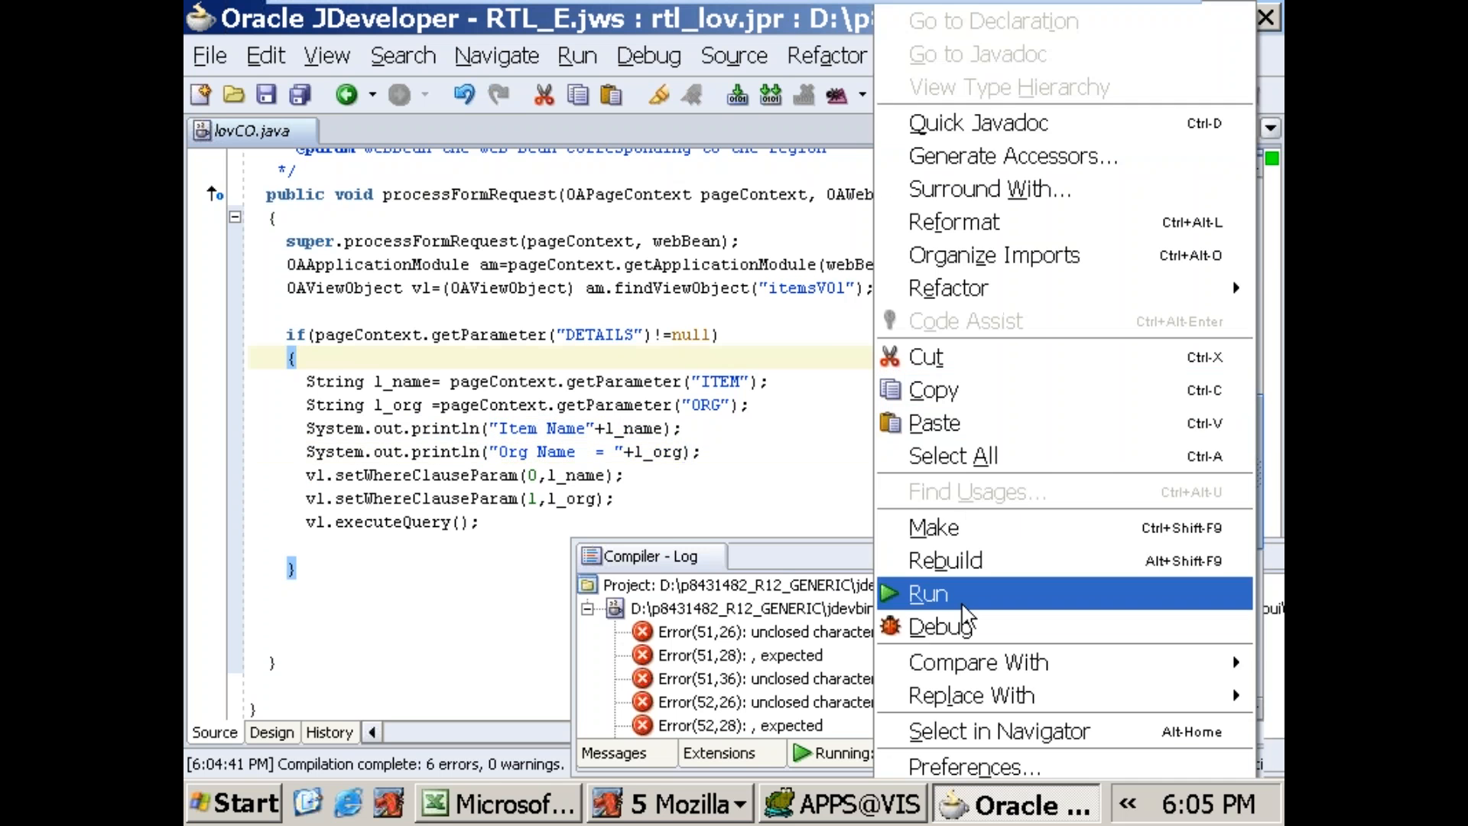
{"action": "left_click", "coordinate": [974, 563]}
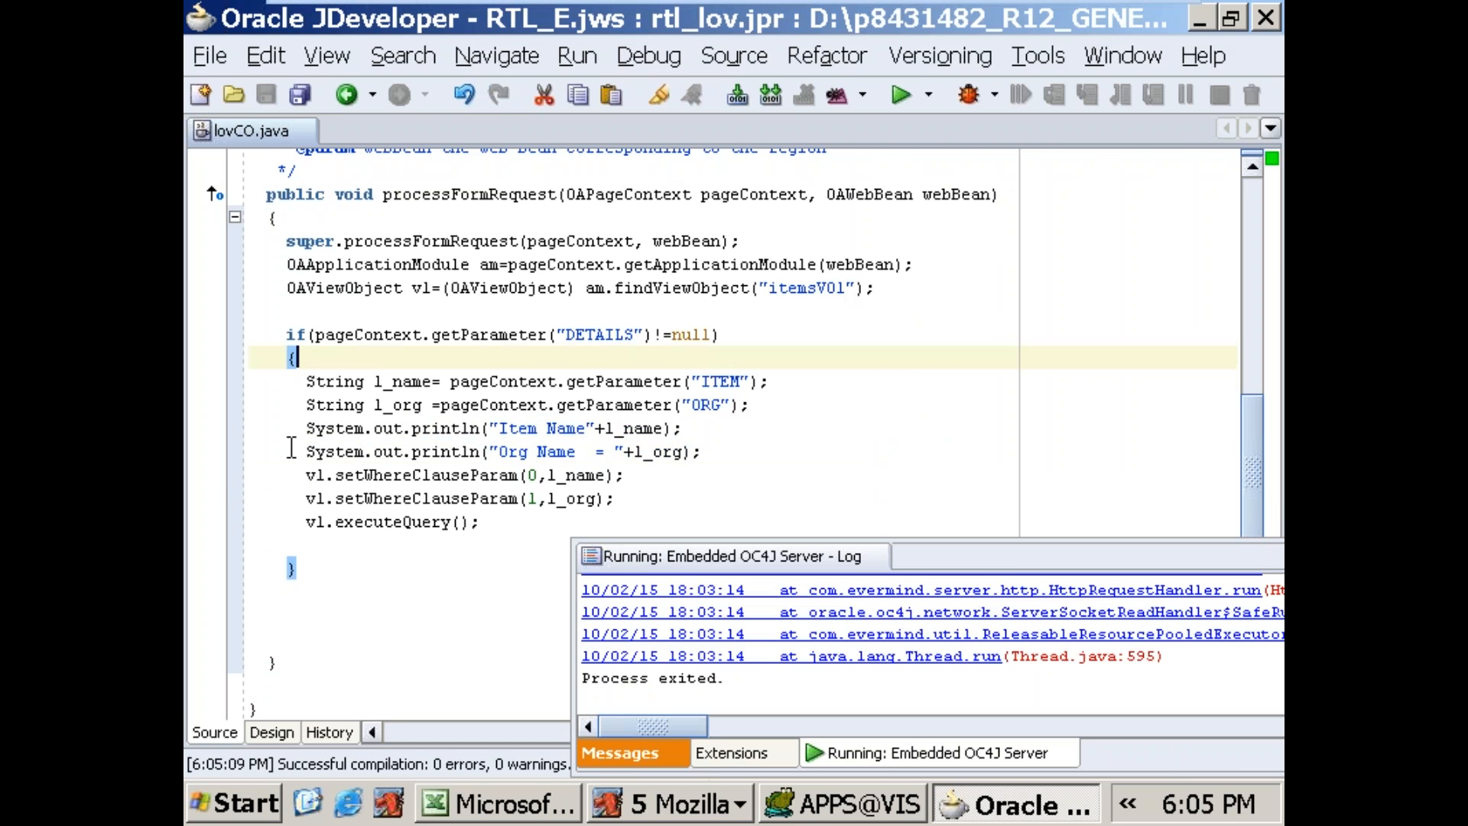
{"action": "double_click", "coordinate": [262, 132]}
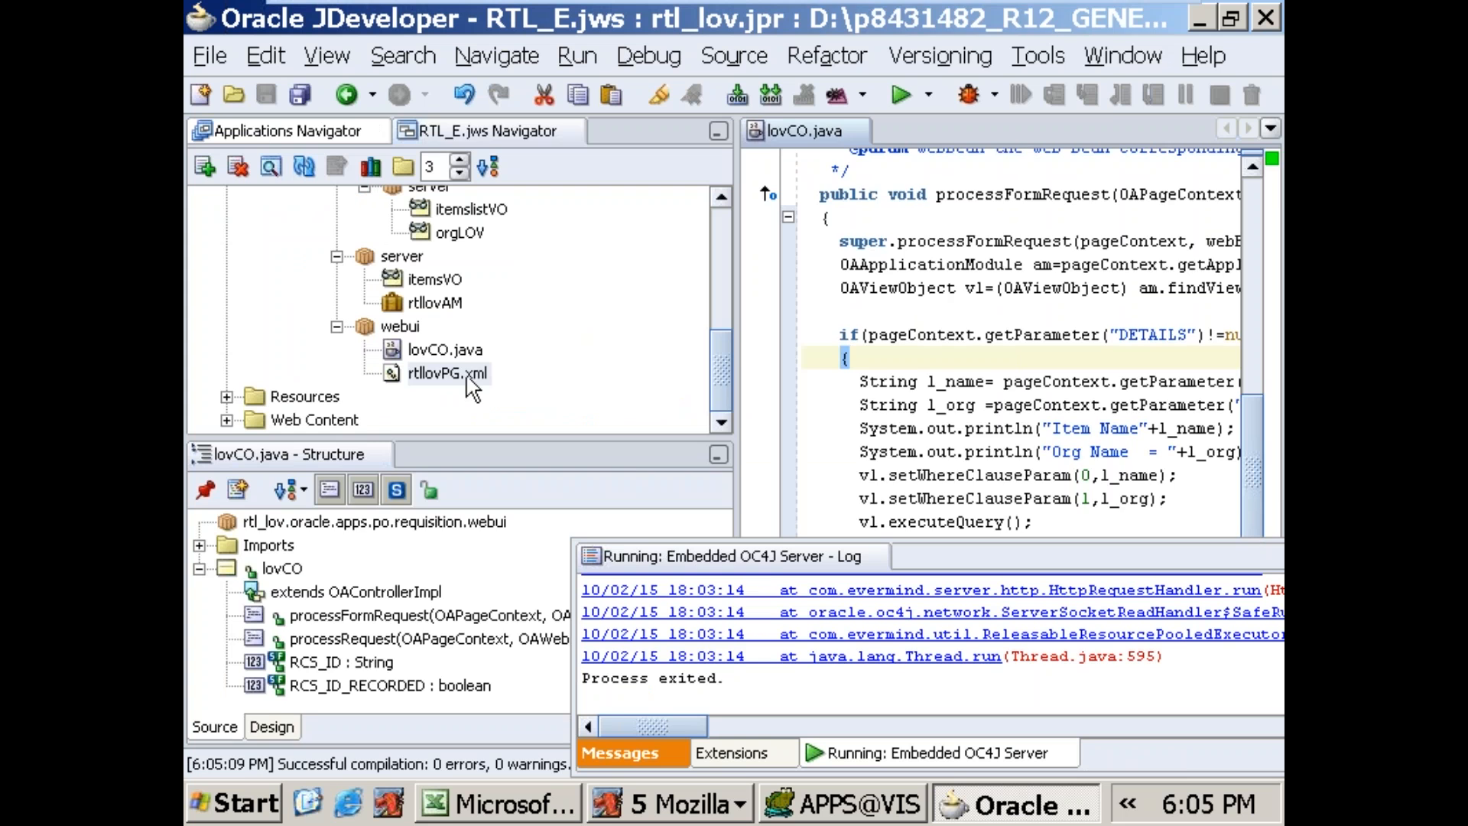
{"action": "left_click", "coordinate": [459, 374]}
{"action": "right_click", "coordinate": [467, 373]}
{"action": "left_click", "coordinate": [526, 494]}
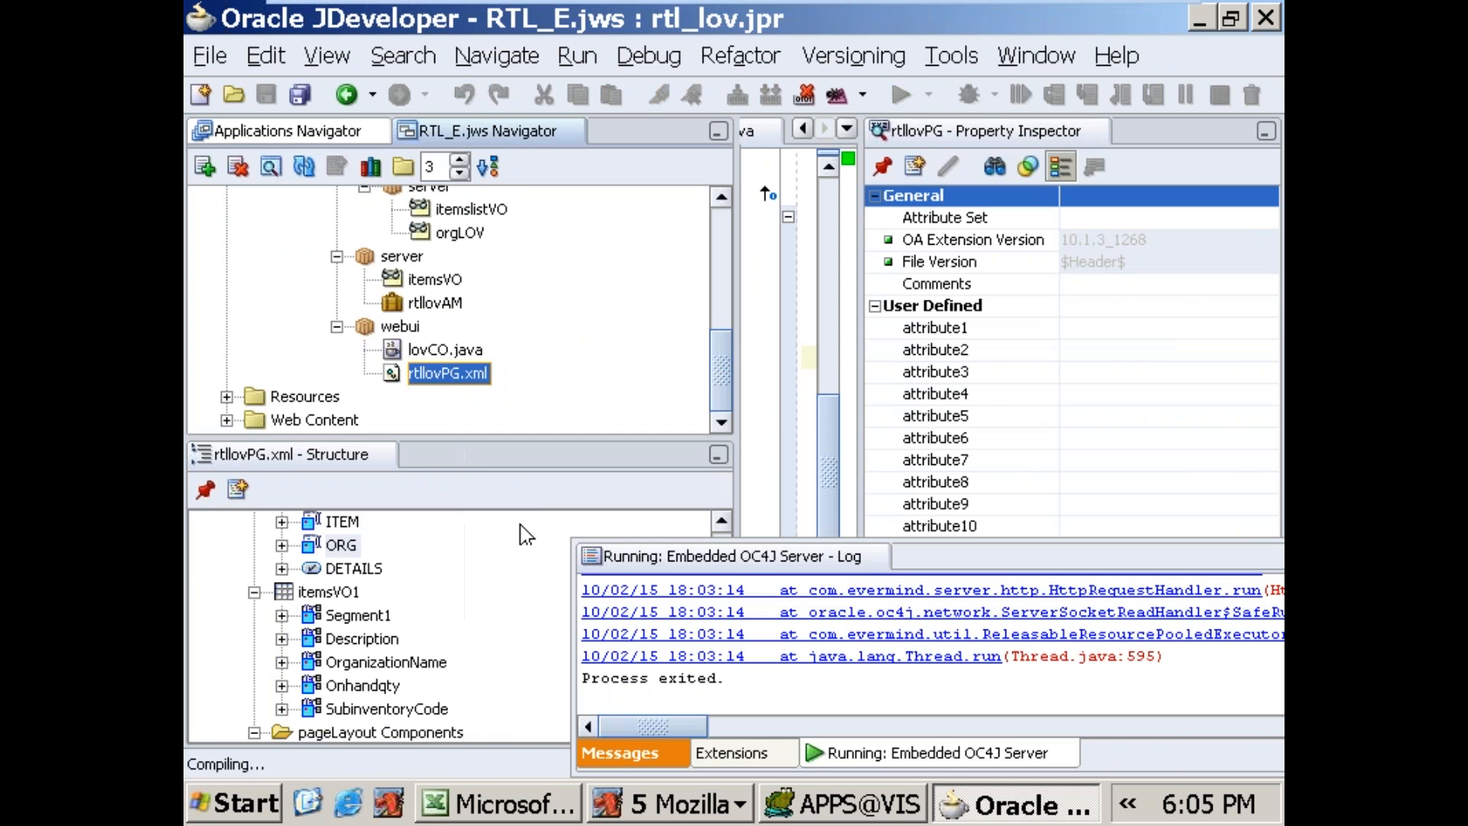
Step: Switch to Mozilla and fill in the newly opened Items Page with item 688SALES_ITEM and org name Vision Operations
{"action": "left_click", "coordinate": [673, 803]}
{"action": "right_click", "coordinate": [654, 618]}
{"action": "left_click", "coordinate": [731, 609]}
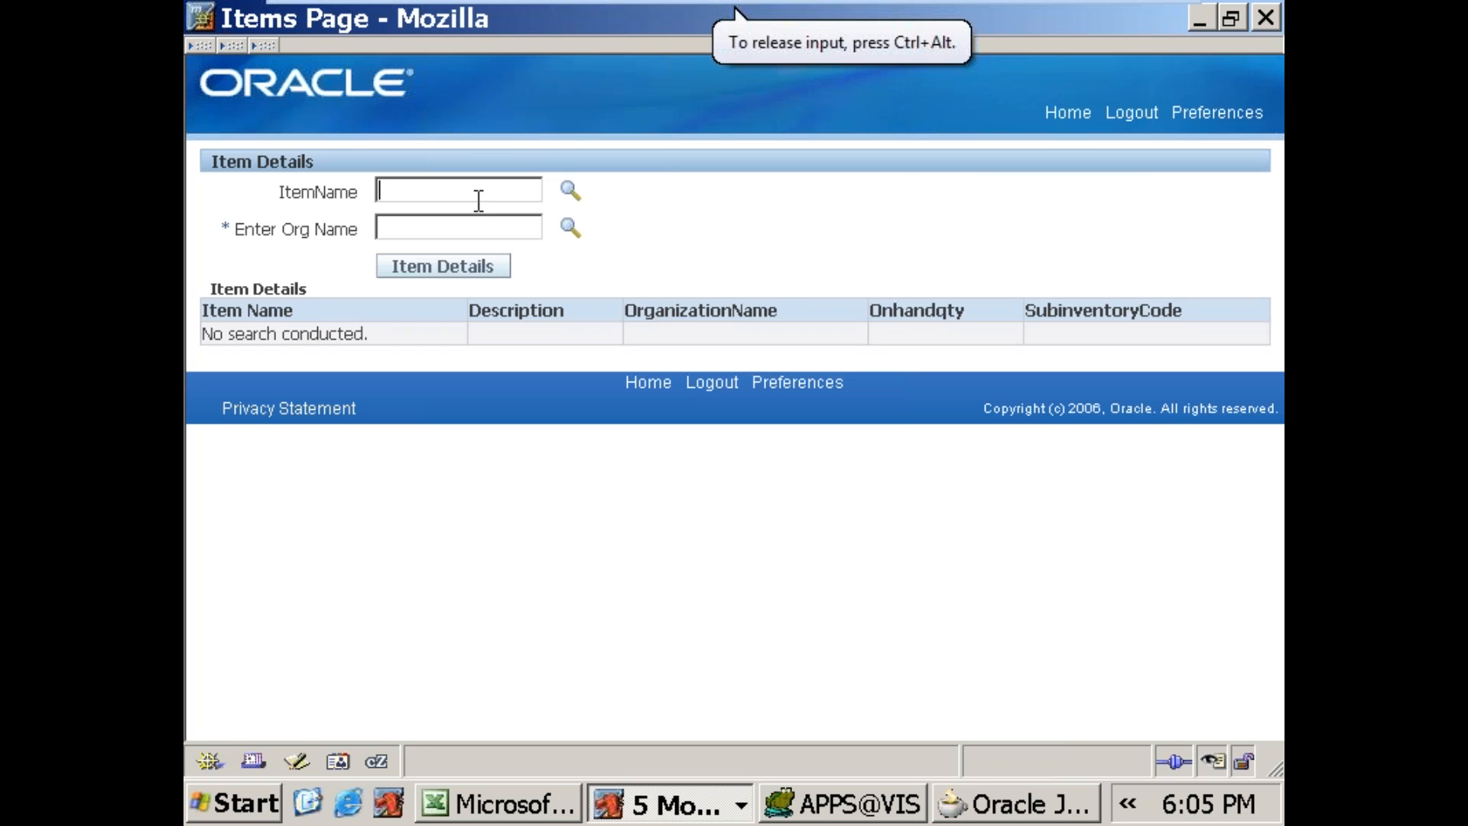
{"action": "type", "text": "988"}
{"action": "key", "text": "Home"}
{"action": "key", "text": "Delete"}
{"action": "type", "text": "6"}
{"action": "key", "text": "Tab"}
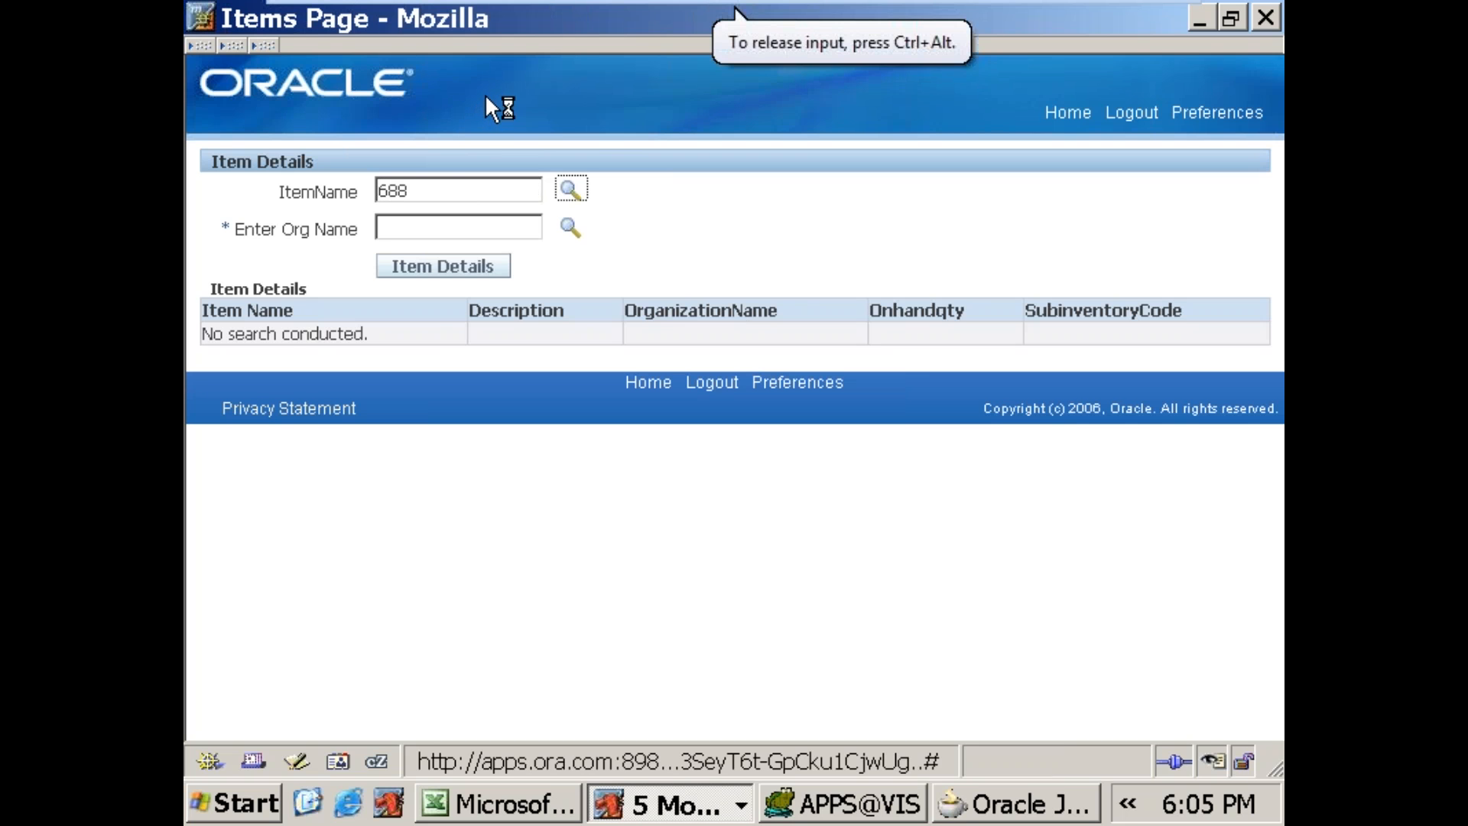
{"action": "key", "text": "Tab"}
{"action": "type", "text": "Vis"}
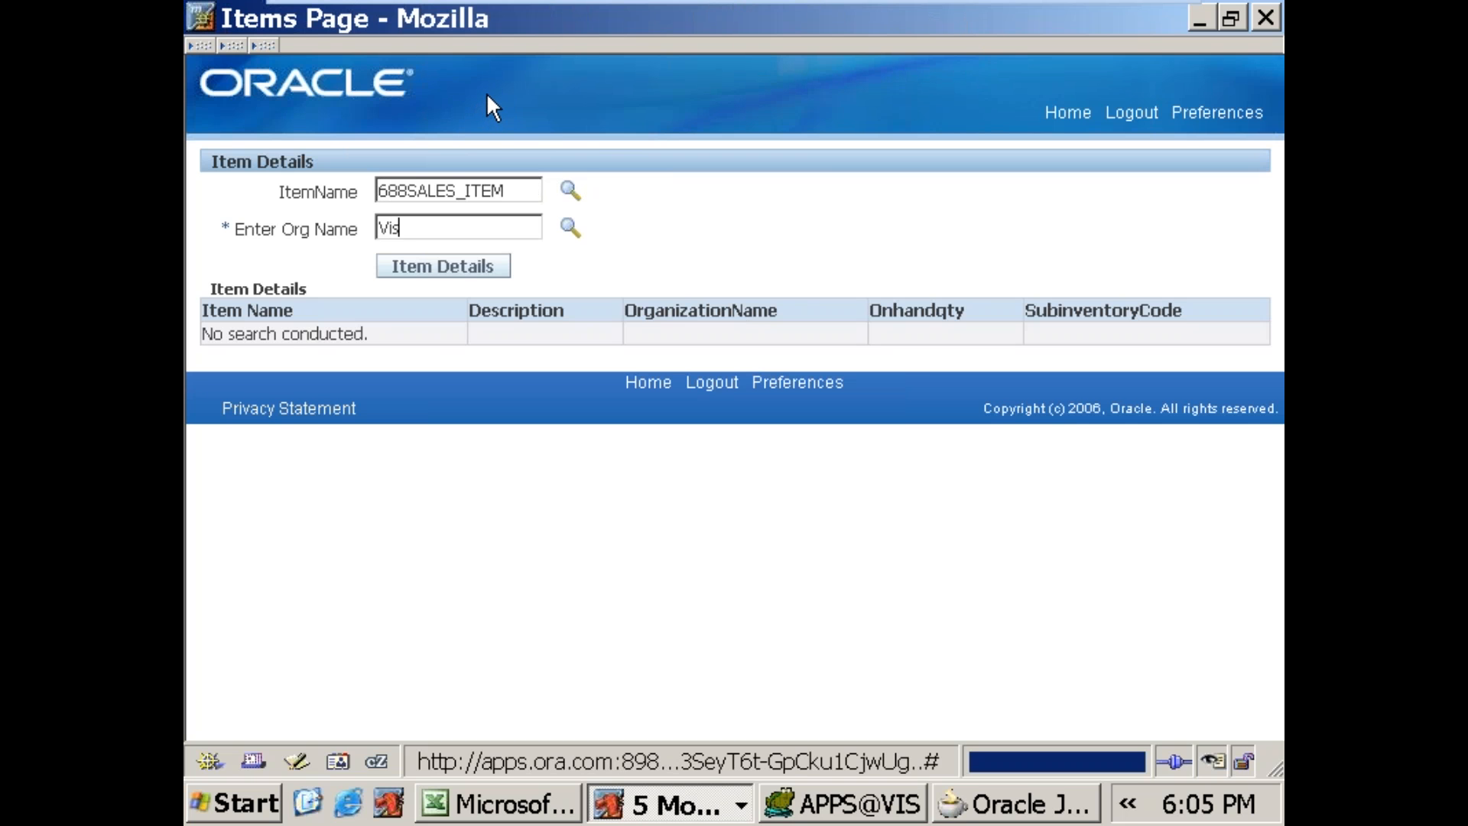
{"action": "type", "text": "ion Operations"}
{"action": "key", "text": "Tab"}
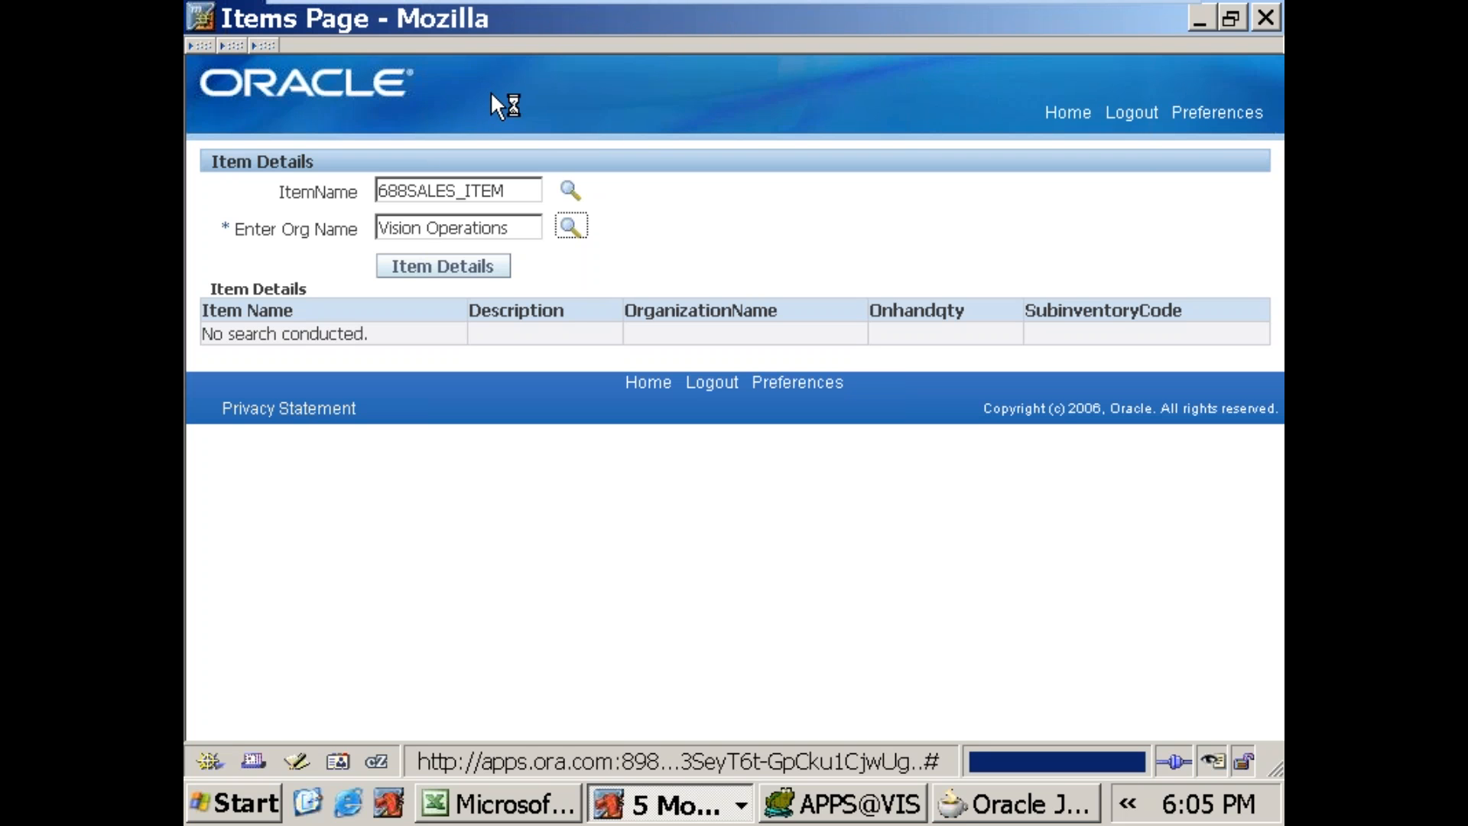
Step: Run the Item Details search for the entered item and org, switch to JDeveloper and enlarge the Embedded OC4J Server log
{"action": "left_click", "coordinate": [482, 272]}
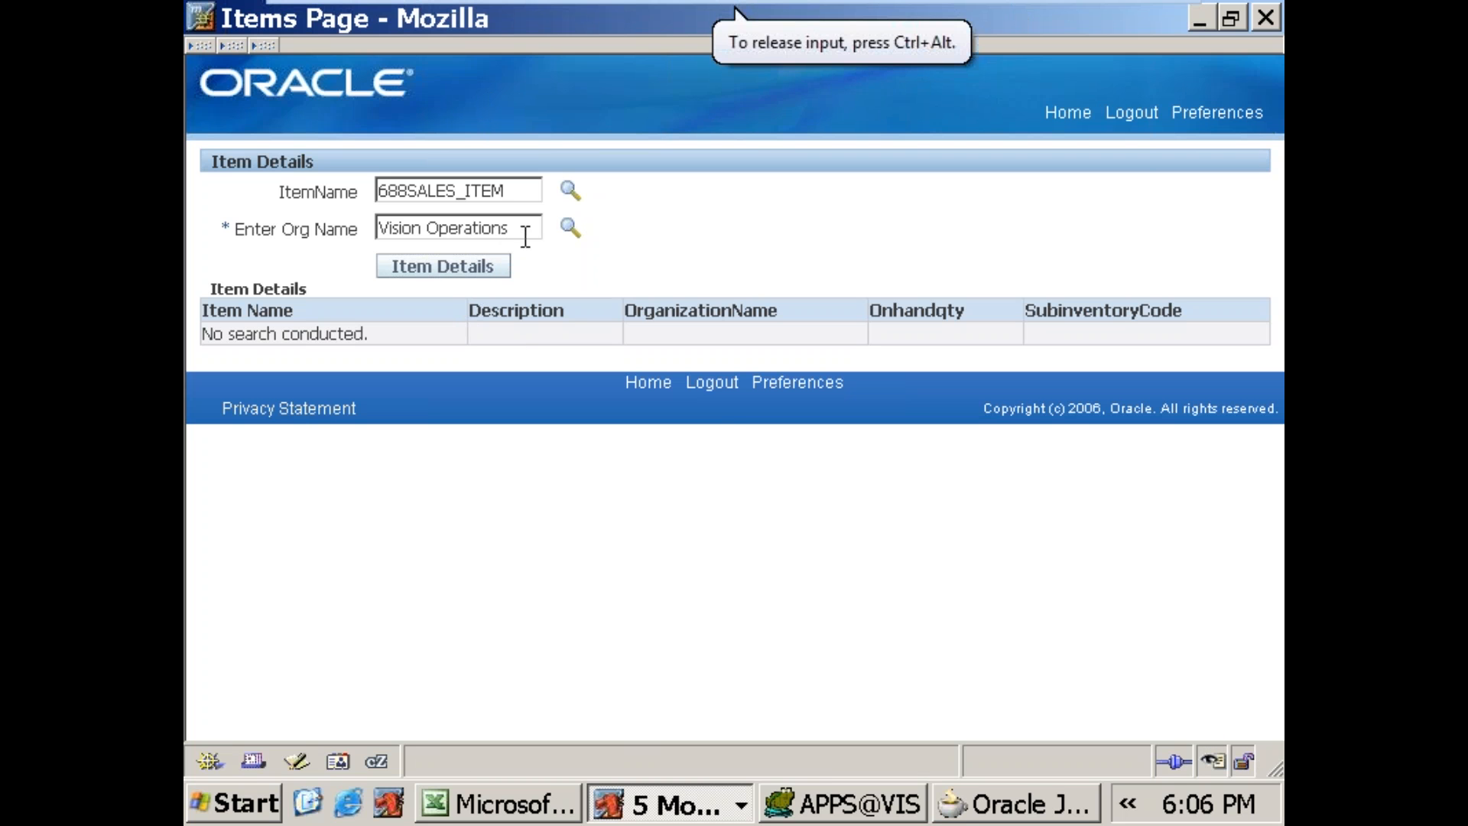
{"action": "left_click_drag", "start_coordinate": [525, 233], "coordinate": [449, 230]}
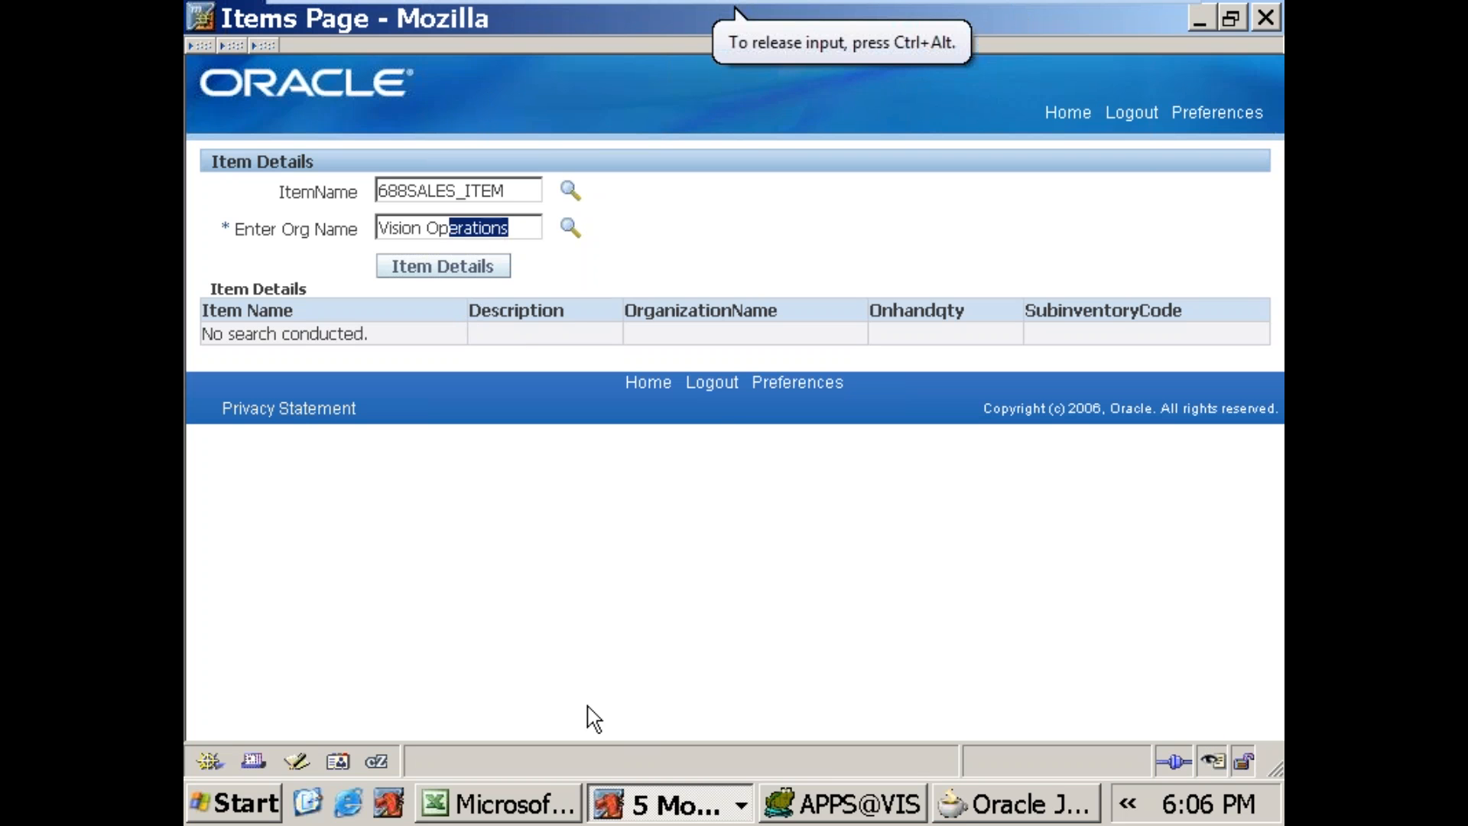
{"action": "left_click", "coordinate": [803, 807]}
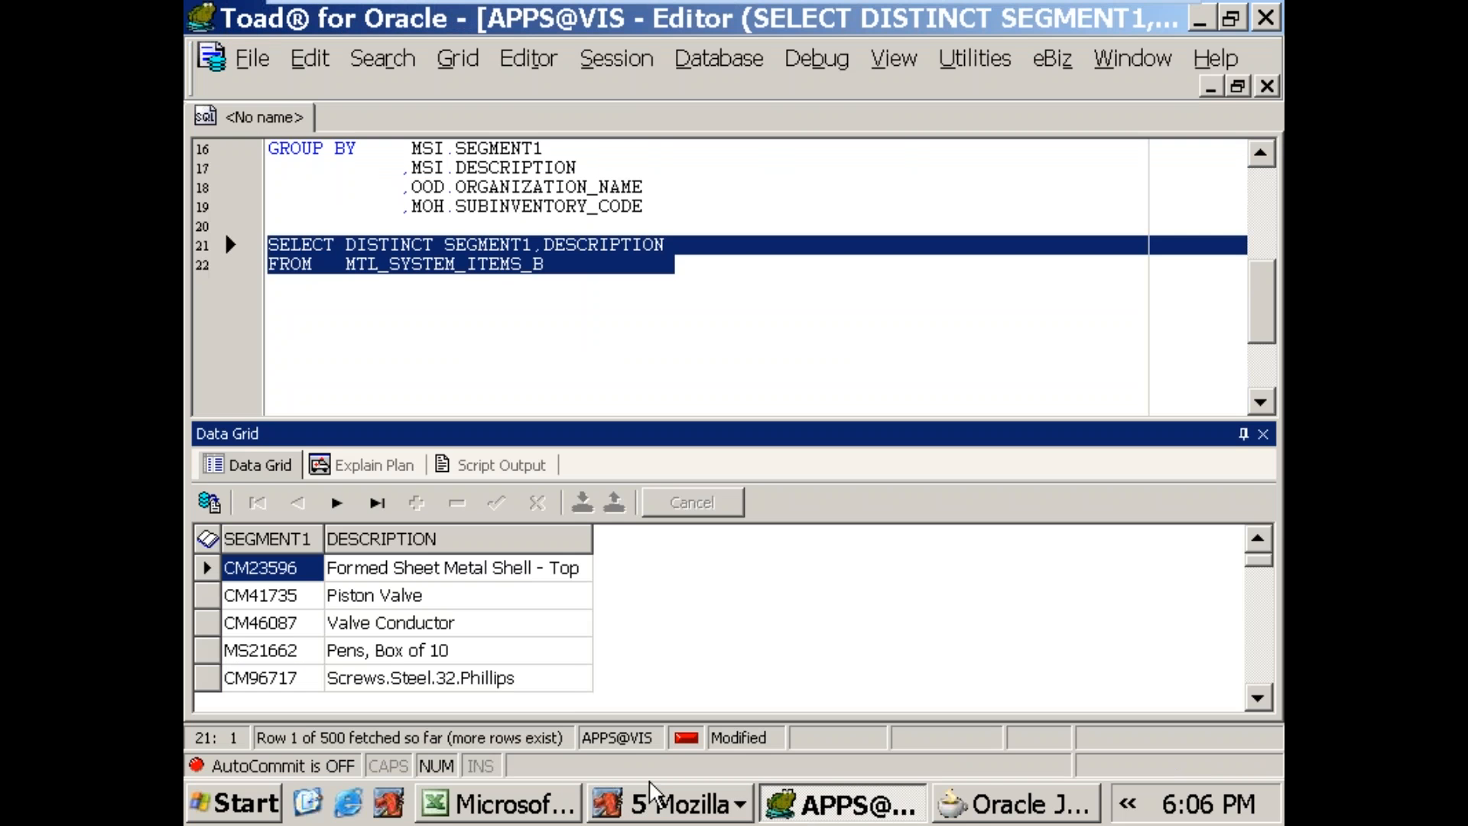
{"action": "left_click", "coordinate": [968, 807]}
{"action": "left_click", "coordinate": [627, 753]}
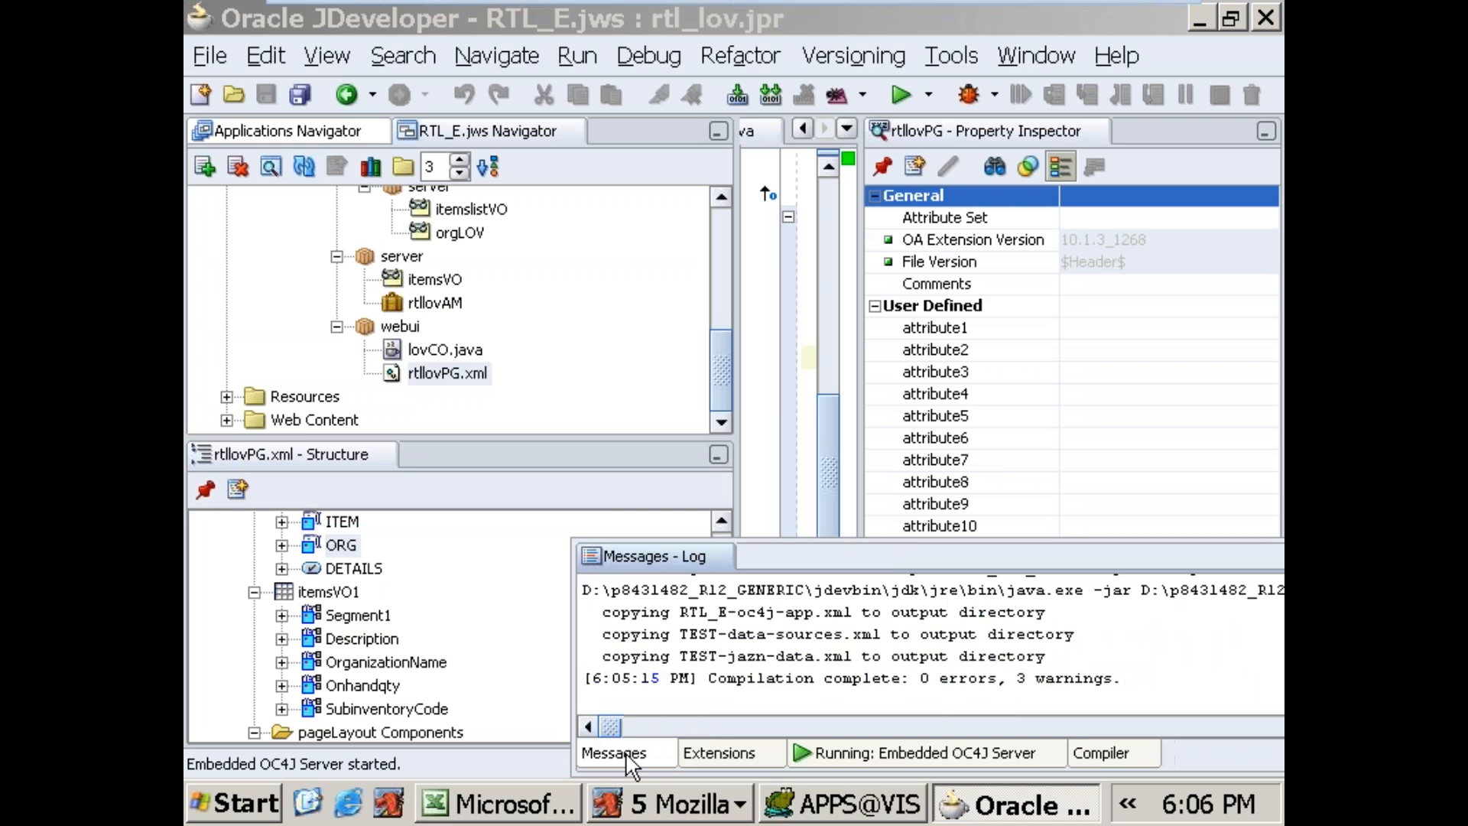
{"action": "left_click", "coordinate": [841, 754]}
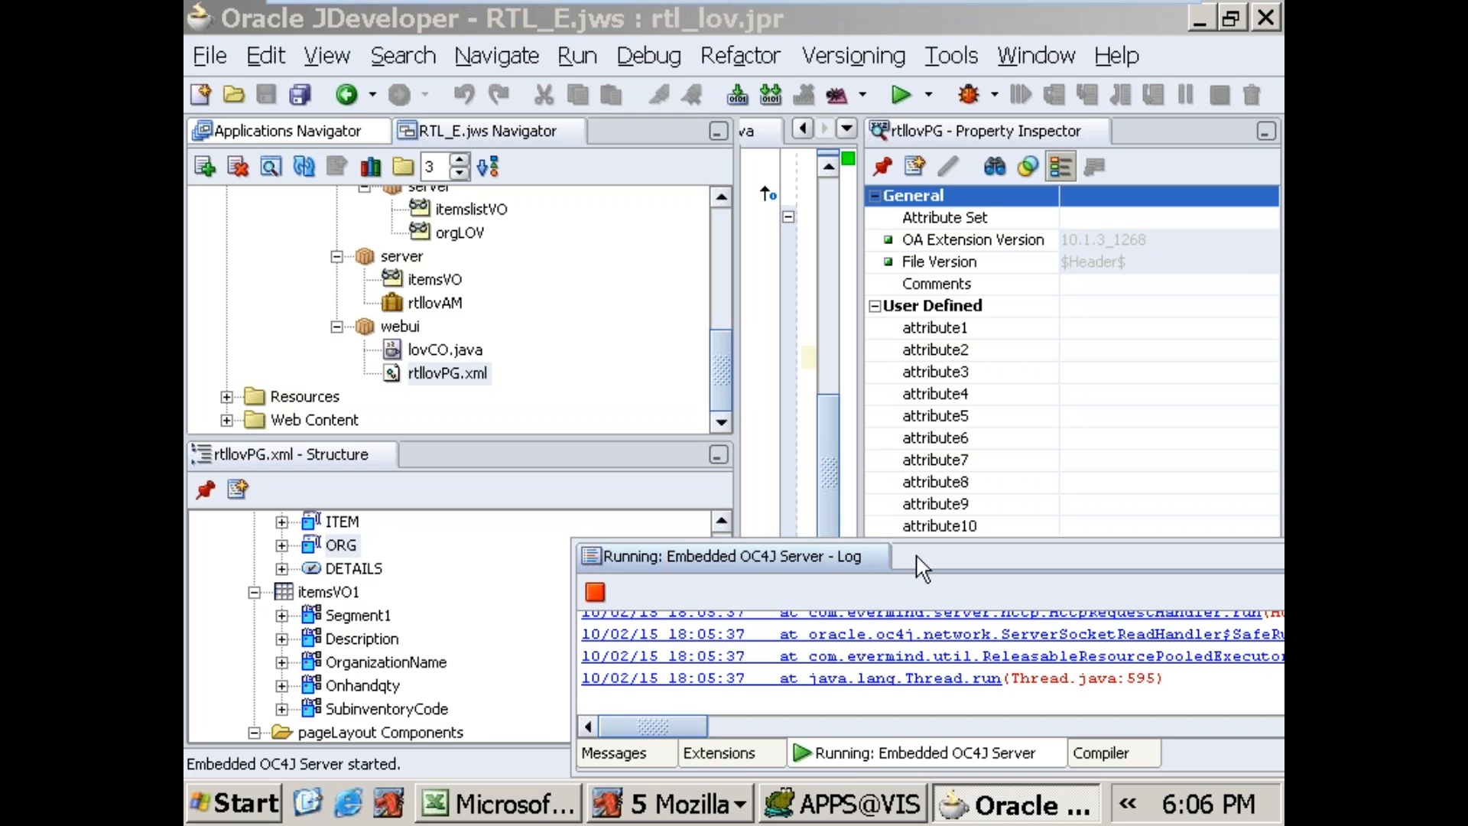
{"action": "left_click_drag", "start_coordinate": [924, 539], "coordinate": [927, 370]}
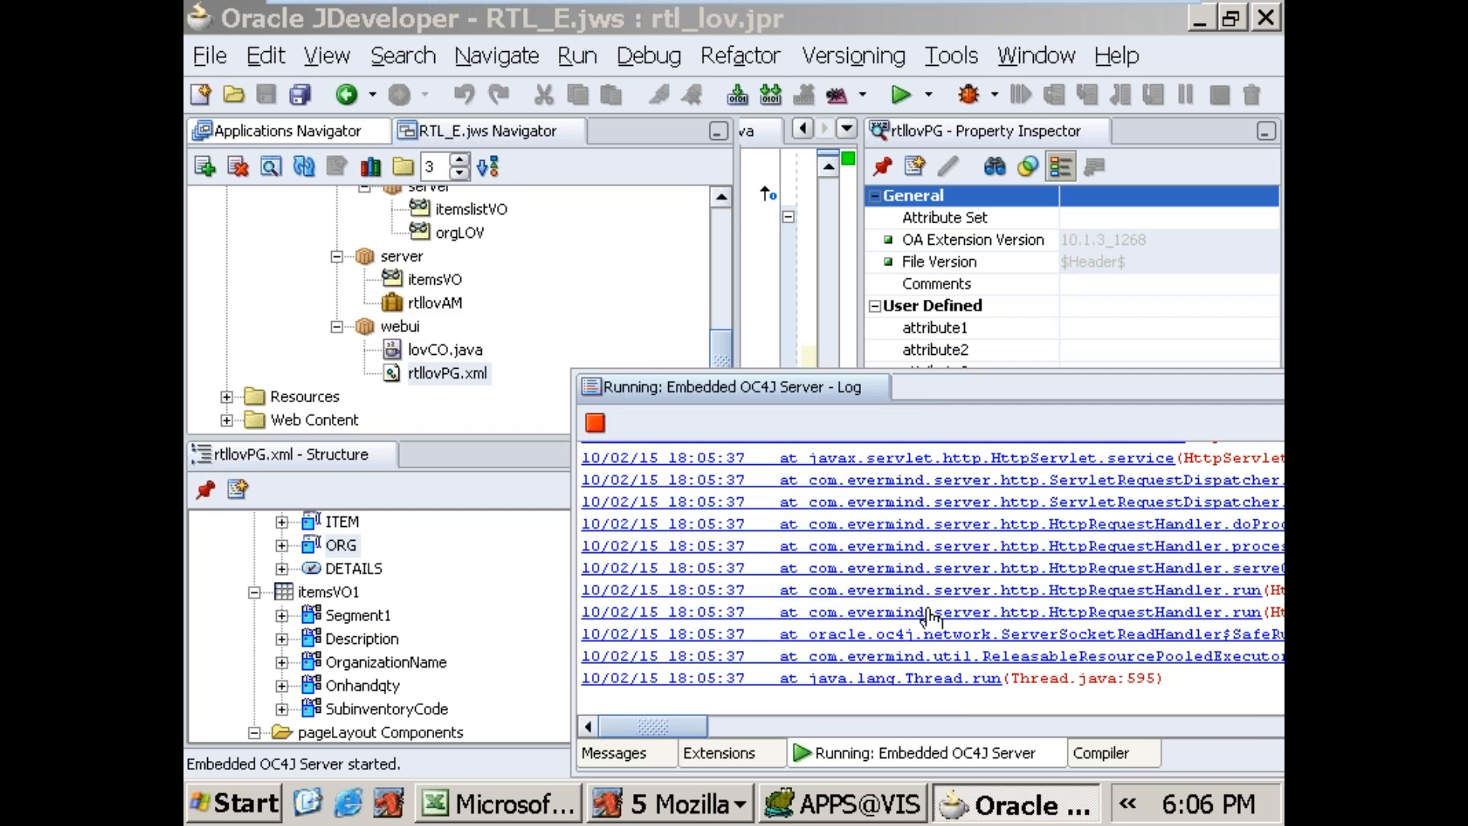
Step: Examine the compiler, extensions, Embedded OC4J Server and messages logs for the Item Name and Org Name print output
{"action": "left_click", "coordinate": [1099, 755]}
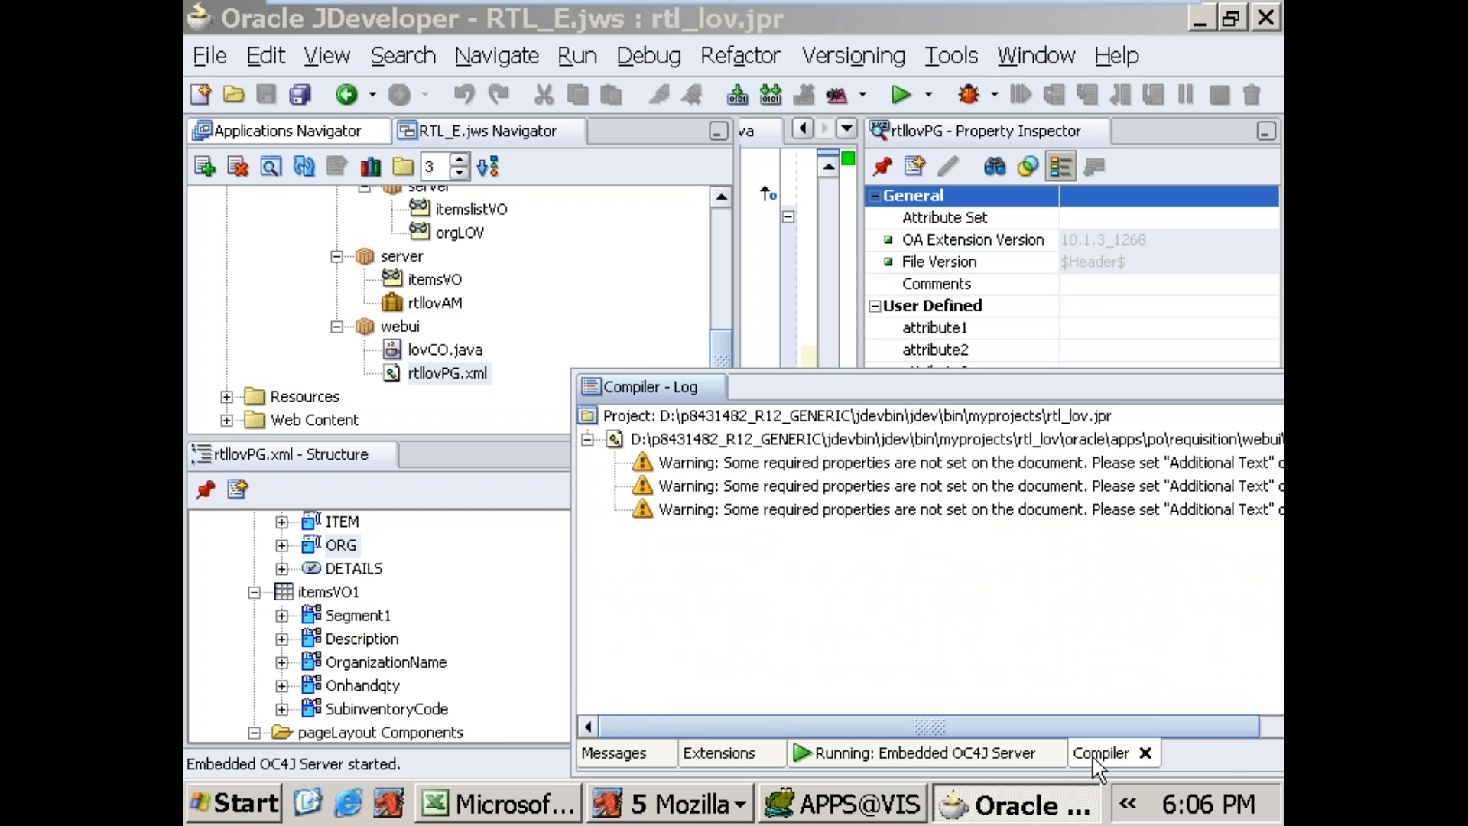
{"action": "left_click", "coordinate": [956, 755]}
{"action": "left_click", "coordinate": [736, 757]}
{"action": "left_click", "coordinate": [874, 755]}
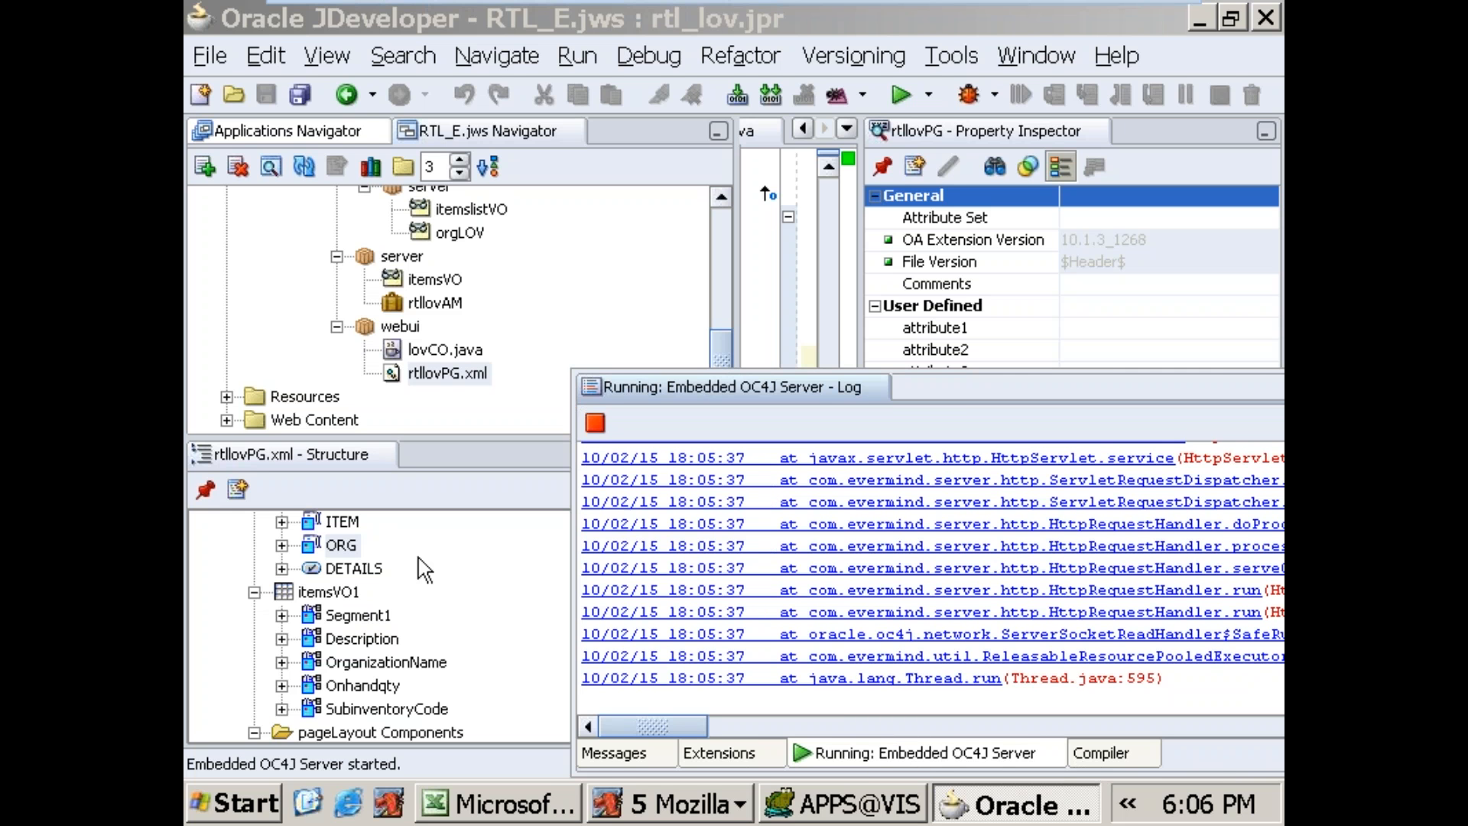
{"action": "left_click", "coordinate": [344, 572]}
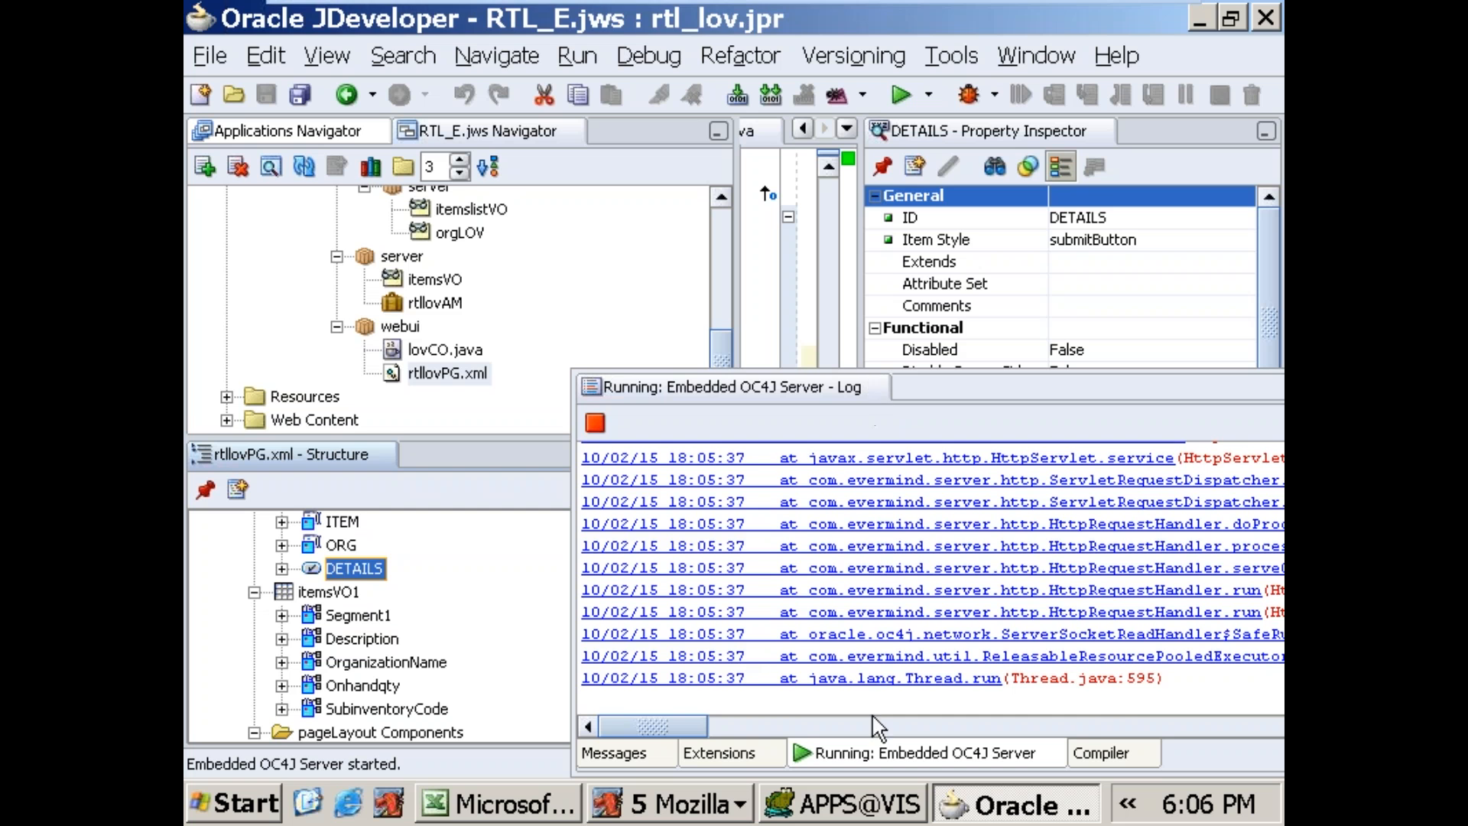
{"action": "scroll", "coordinate": [1164, 664], "scroll_direction": "up", "scroll_amount": 10}
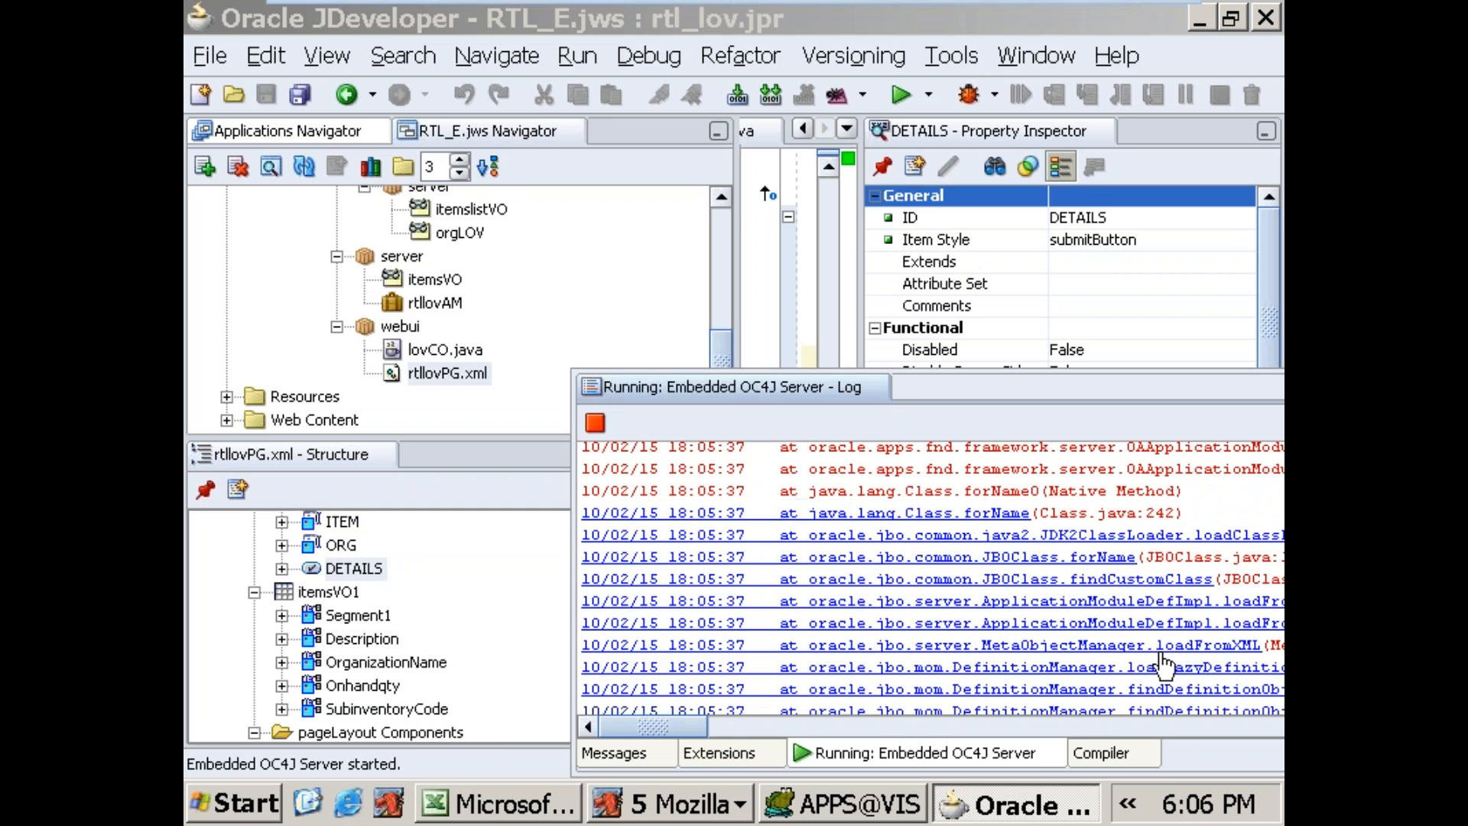
{"action": "scroll", "coordinate": [1164, 664], "scroll_direction": "down", "scroll_amount": 10}
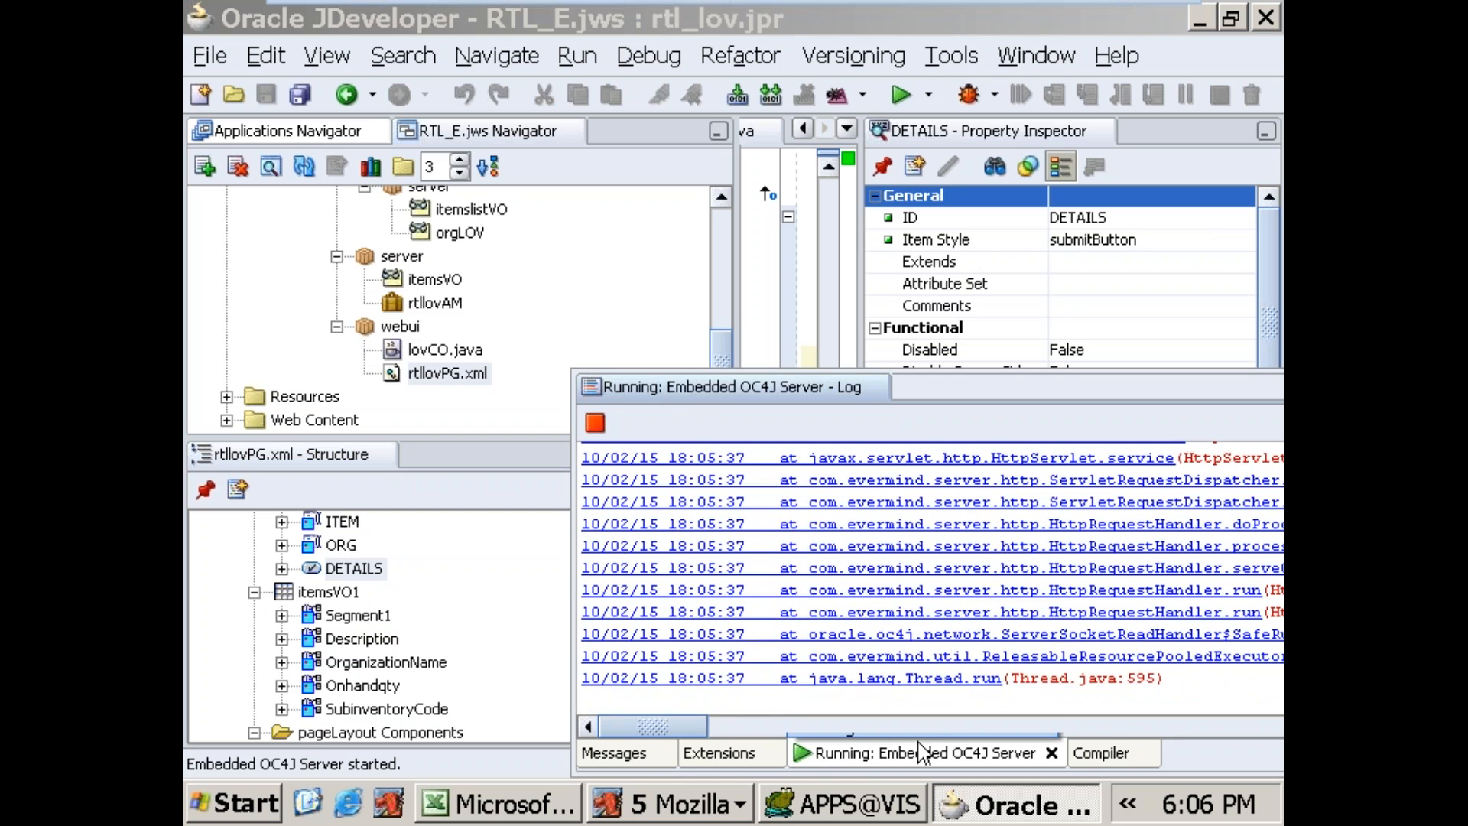
{"action": "left_click", "coordinate": [706, 765]}
{"action": "left_click", "coordinate": [641, 764]}
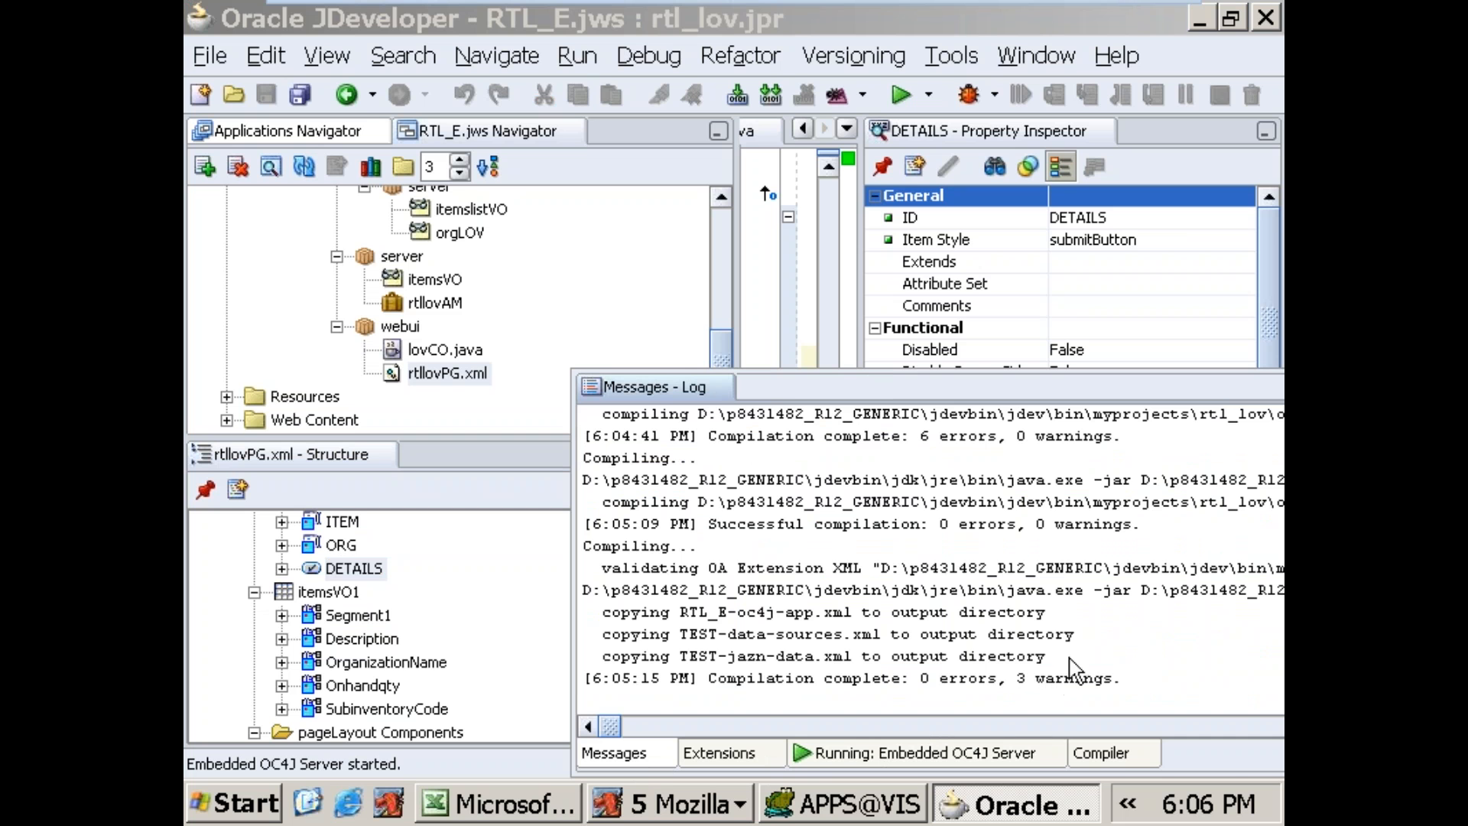
Step: Close the messages log and review the processFormRequest code of lovCO.java in the maximized editor, restoring its normal size when done
{"action": "left_click", "coordinate": [722, 388]}
{"action": "left_click", "coordinate": [1032, 132]}
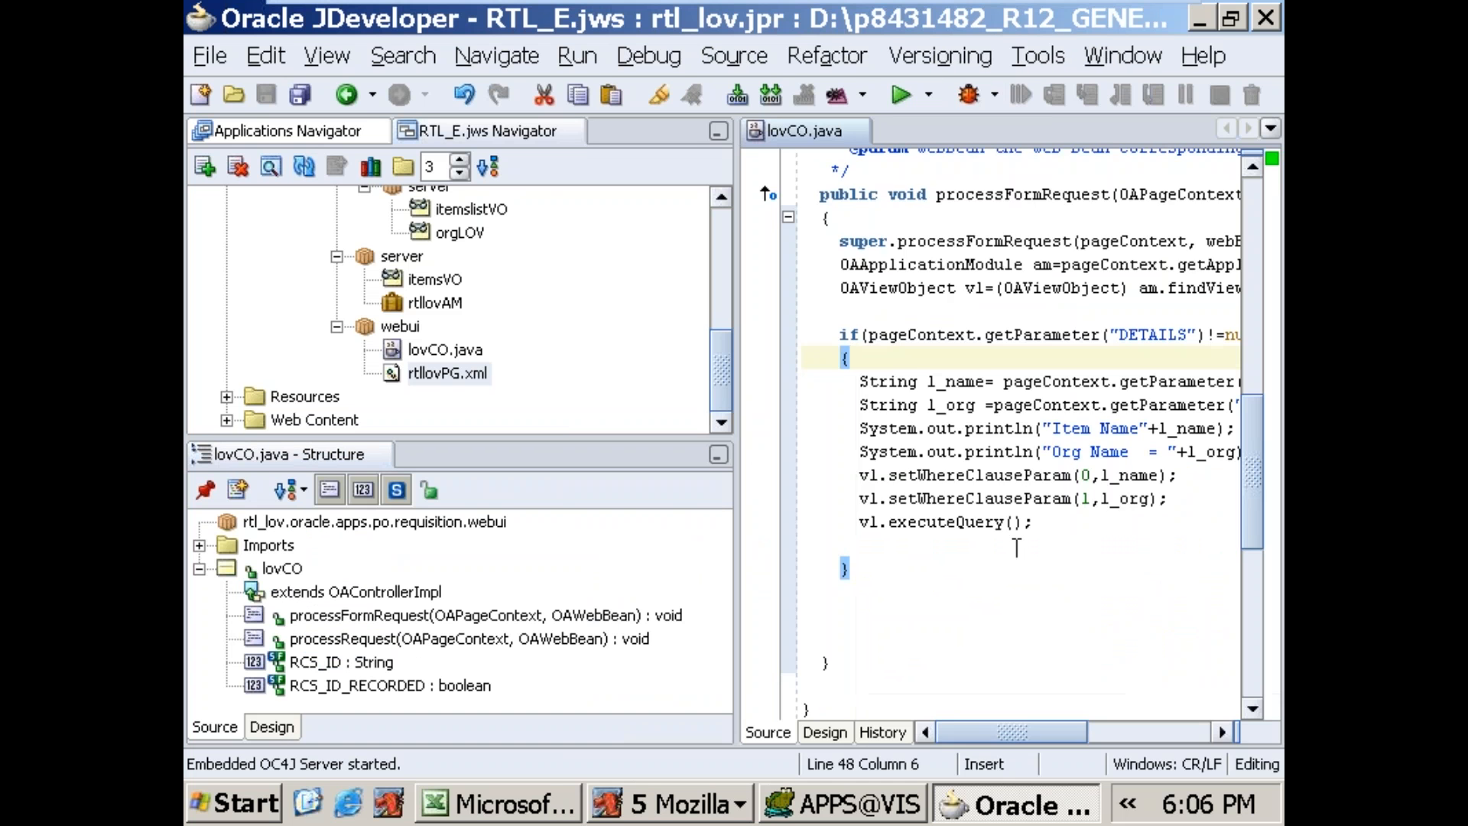
{"action": "double_click", "coordinate": [794, 136]}
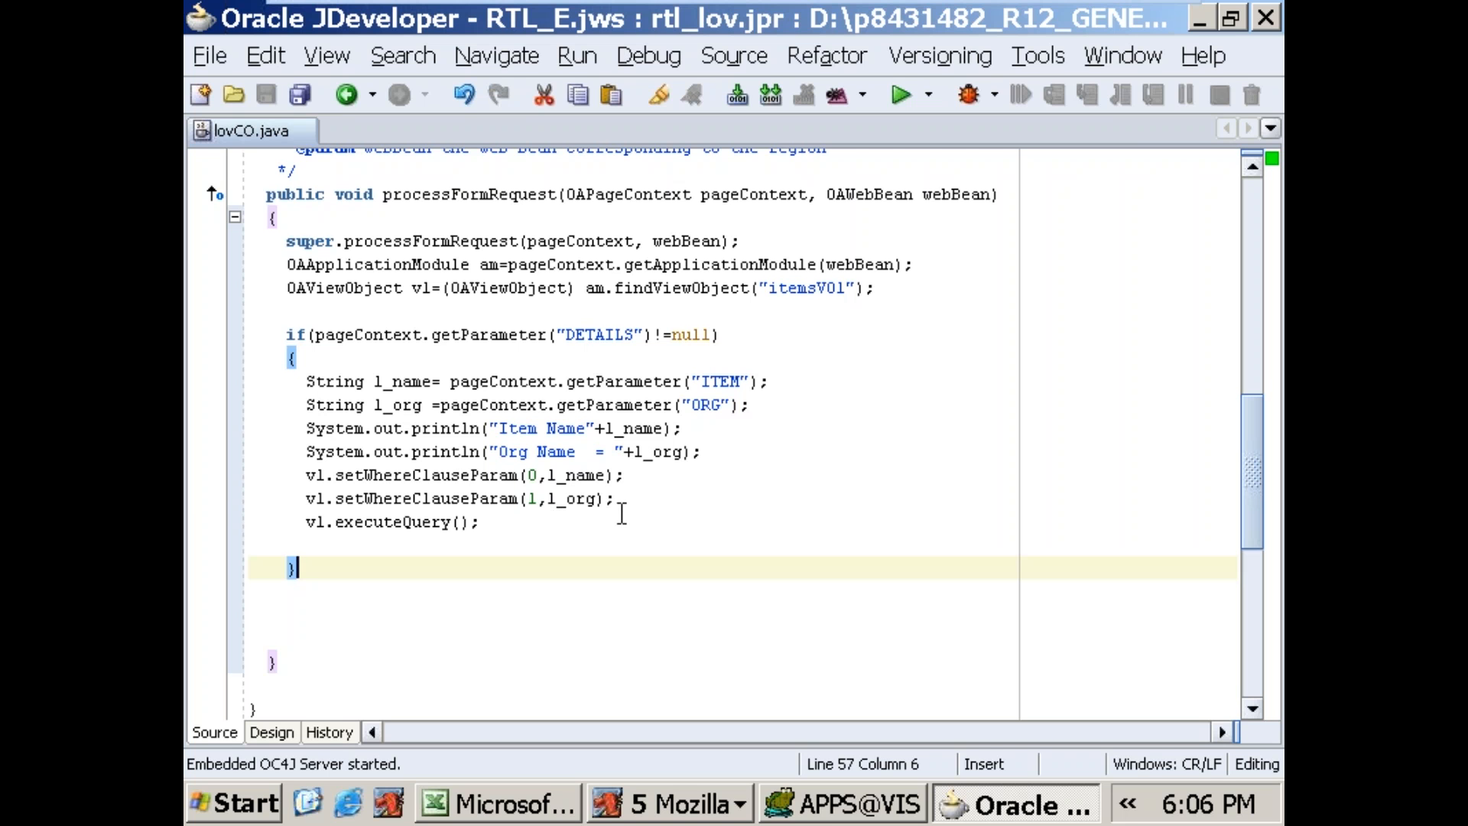
{"action": "double_click", "coordinate": [224, 126]}
Step: Inspect the properties of the DETAILS submit button in rtllovPG.xml, expand its node and minimize the virtual machine window
{"action": "left_click", "coordinate": [463, 371]}
{"action": "left_click", "coordinate": [354, 569]}
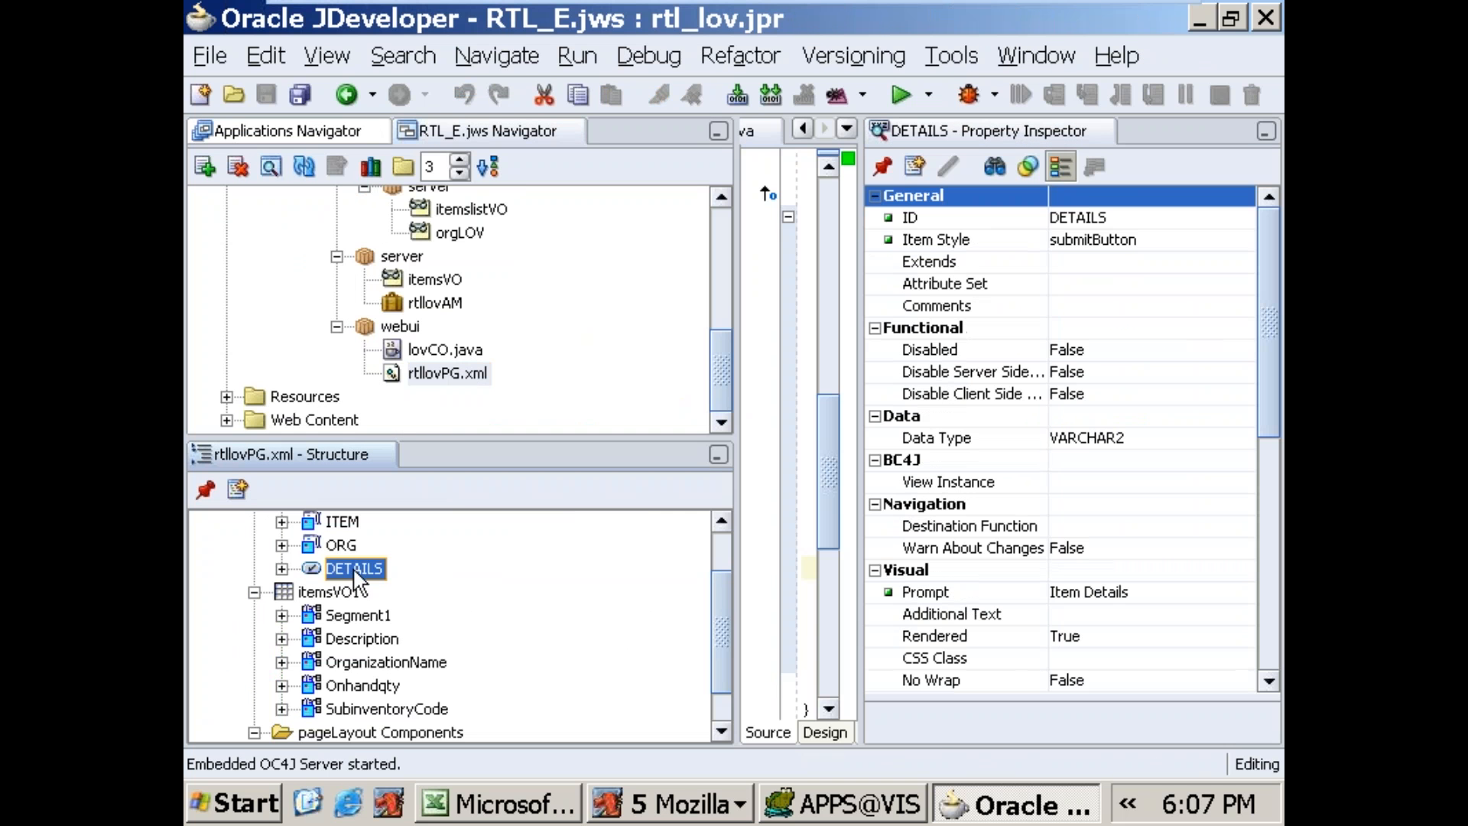
{"action": "left_click", "coordinate": [282, 569]}
{"action": "left_click", "coordinate": [1096, 23]}
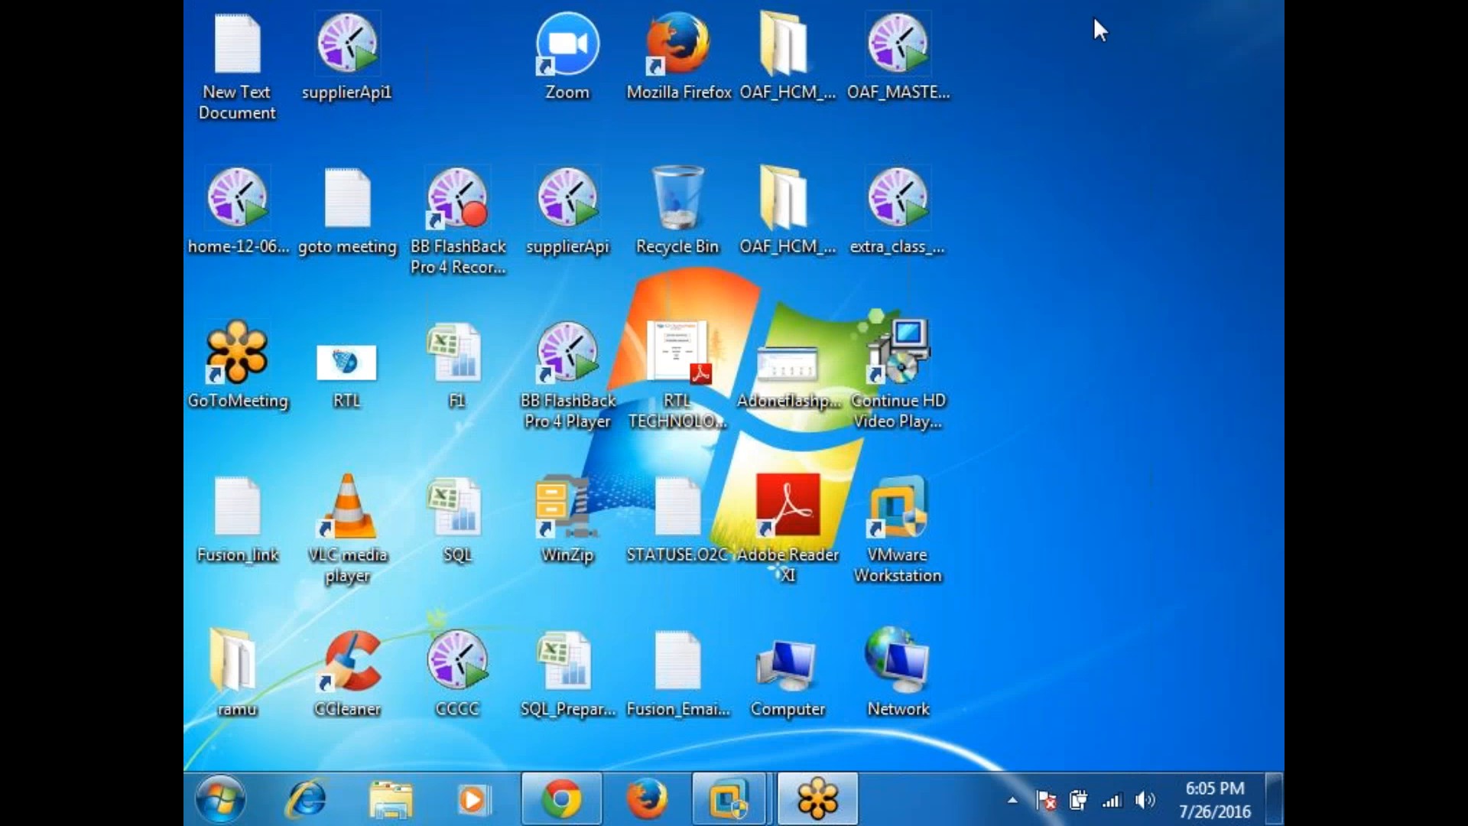